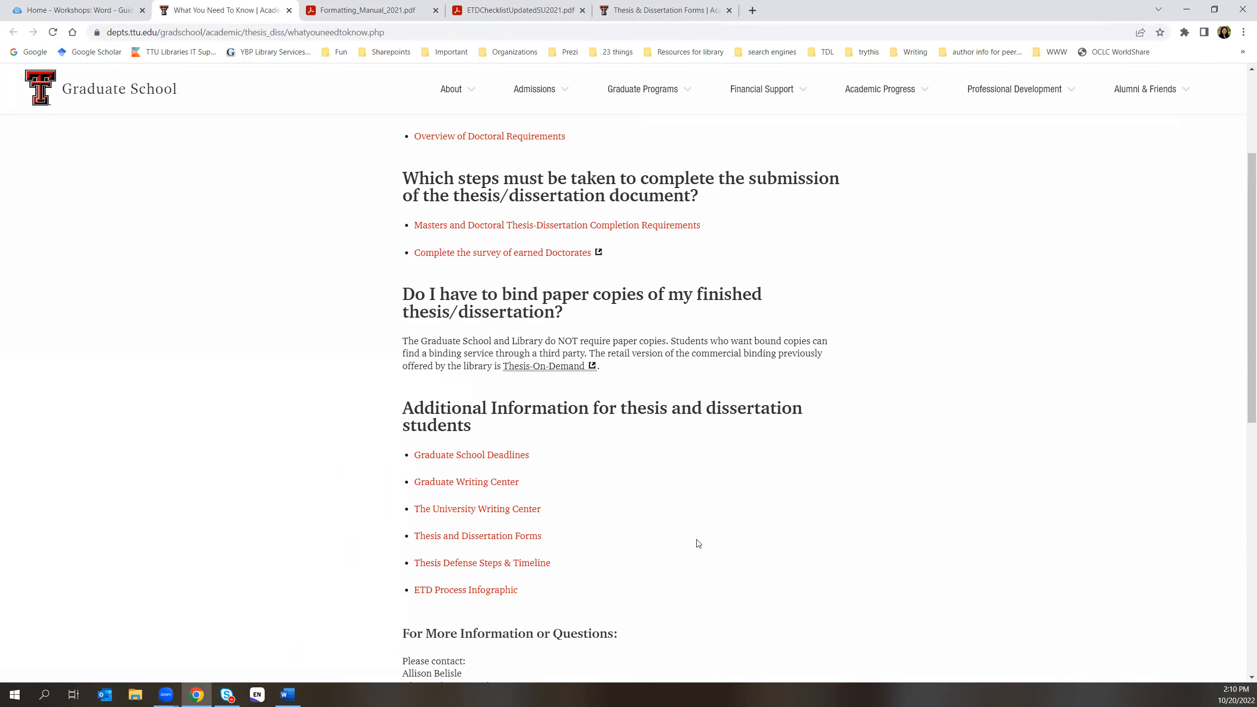
scroll(697, 543, "up", 4)
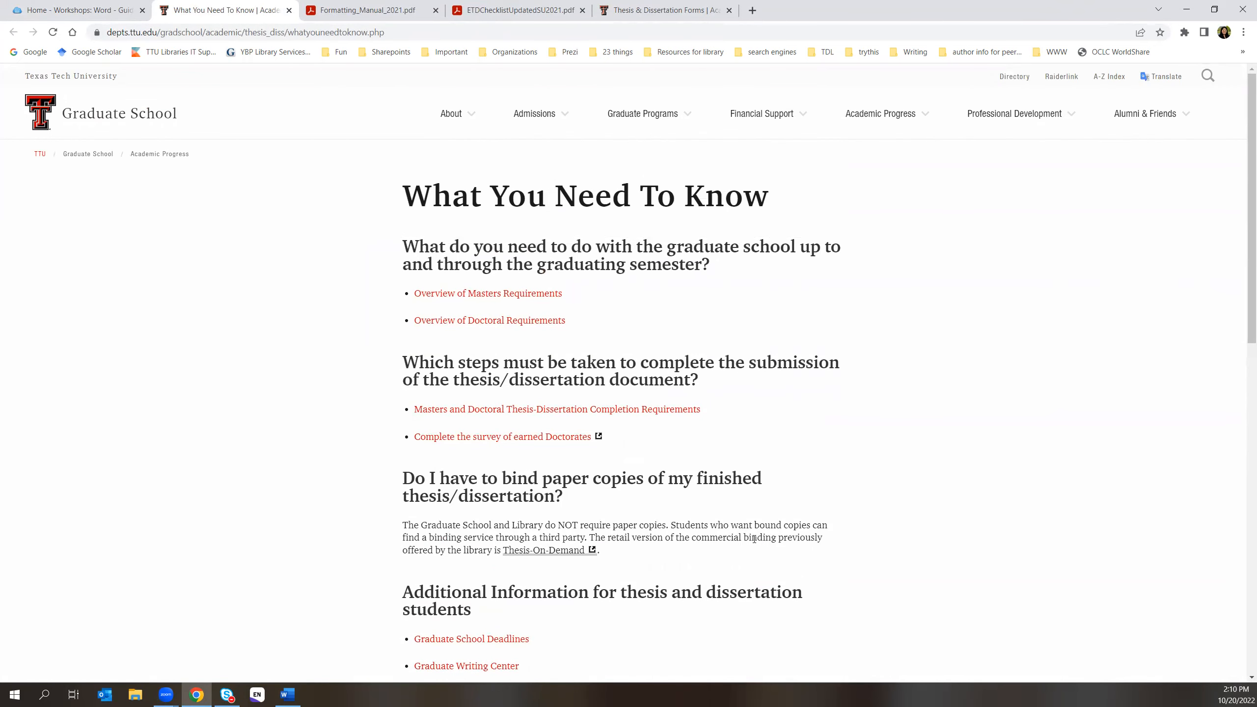
scroll(730, 453, "down", 1)
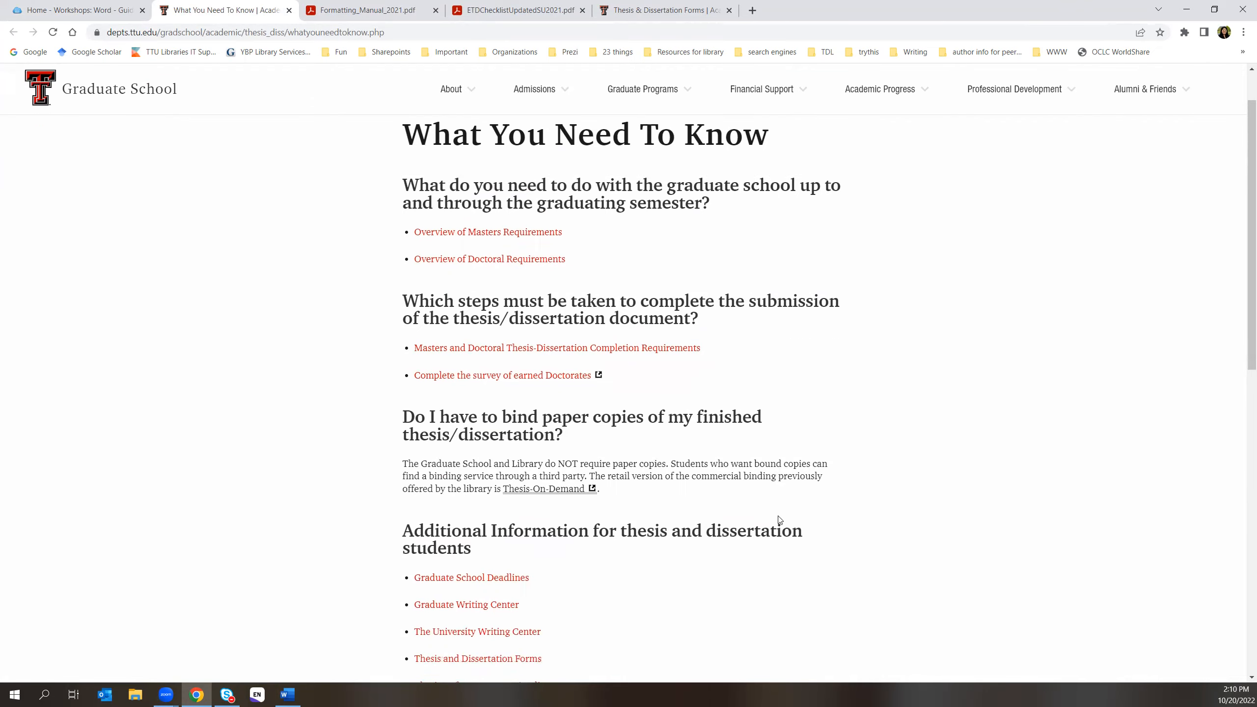
scroll(777, 532, "up", 1)
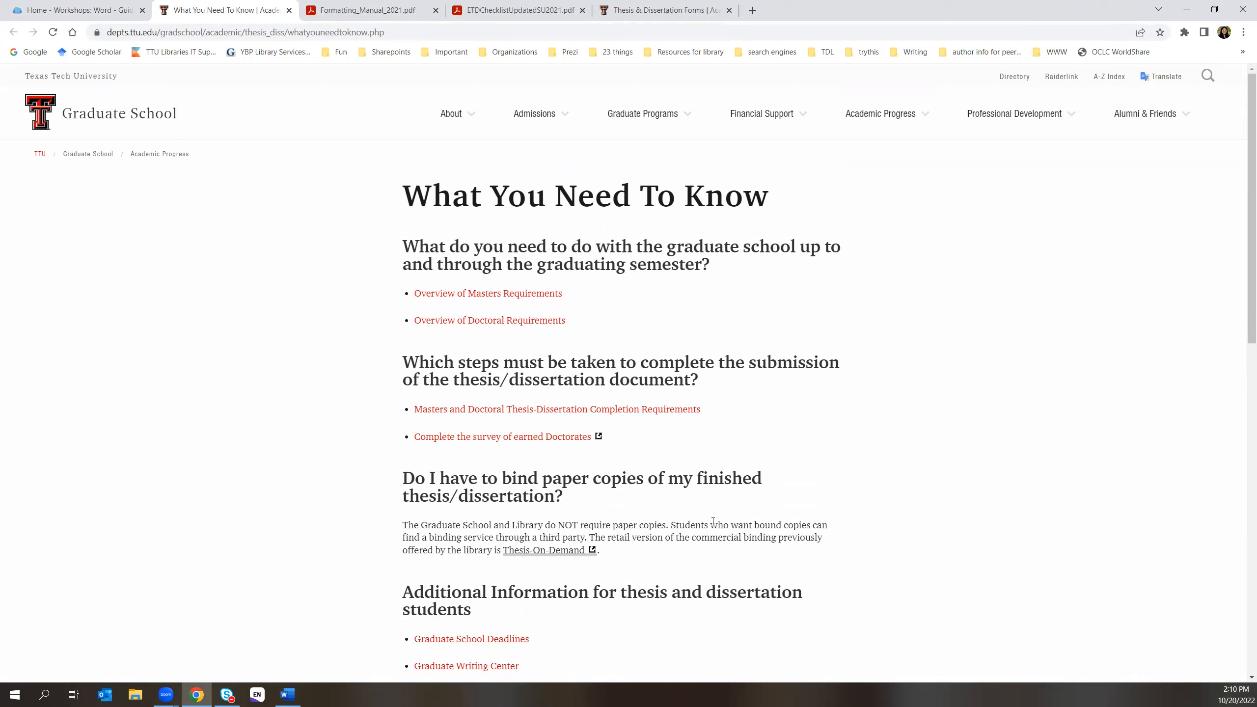
scroll(712, 520, "down", 1)
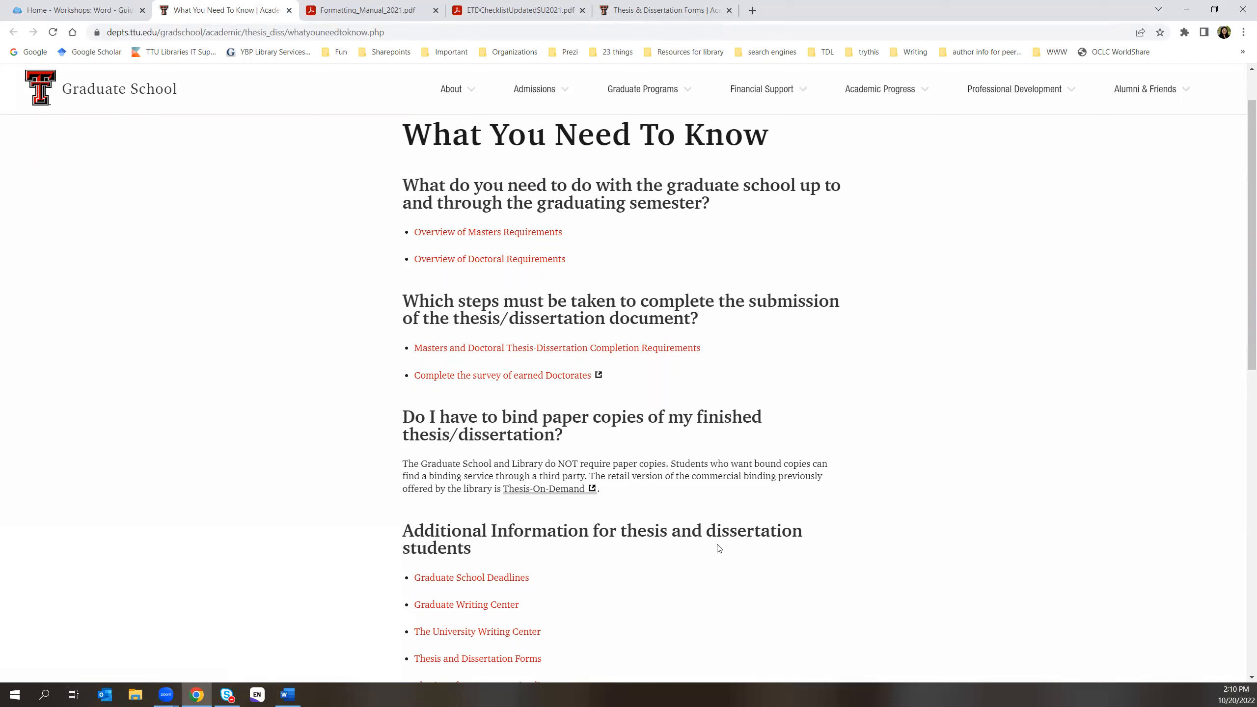
scroll(877, 402, "up", 2)
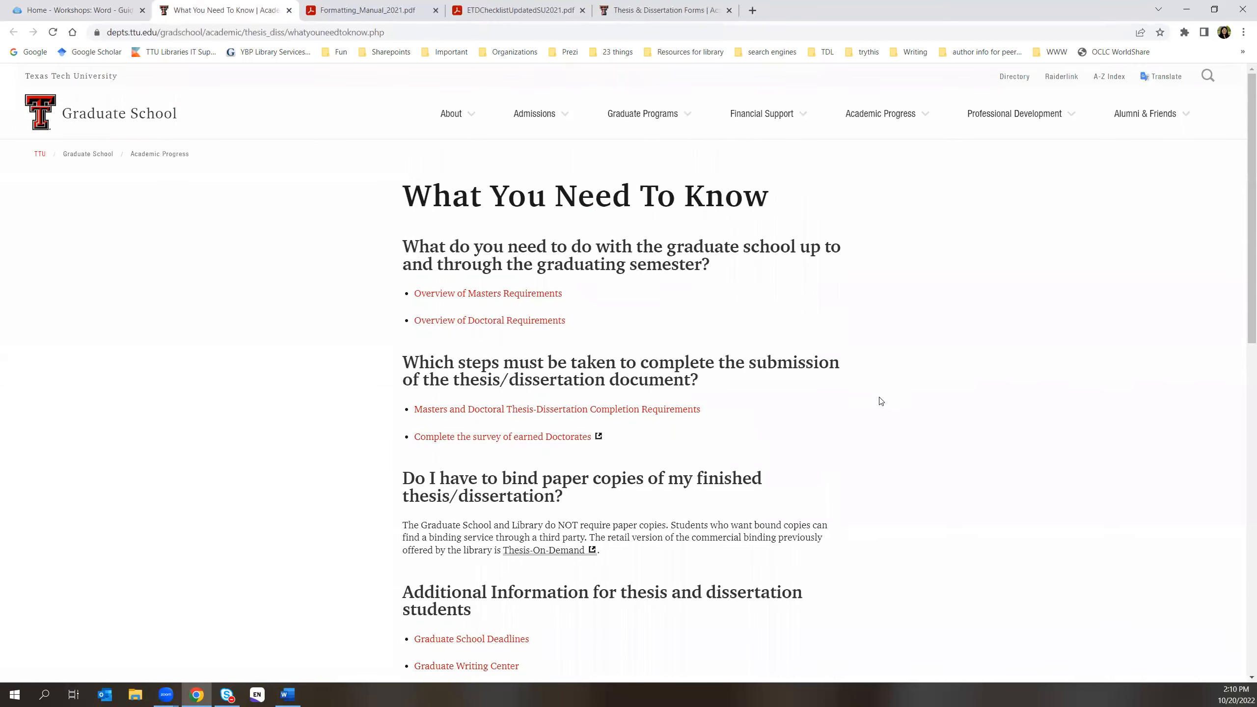
- Go from the Word workshop guide to the Thesis & Dissertation Forms page listing student templates and tutorials
left_click(90, 11)
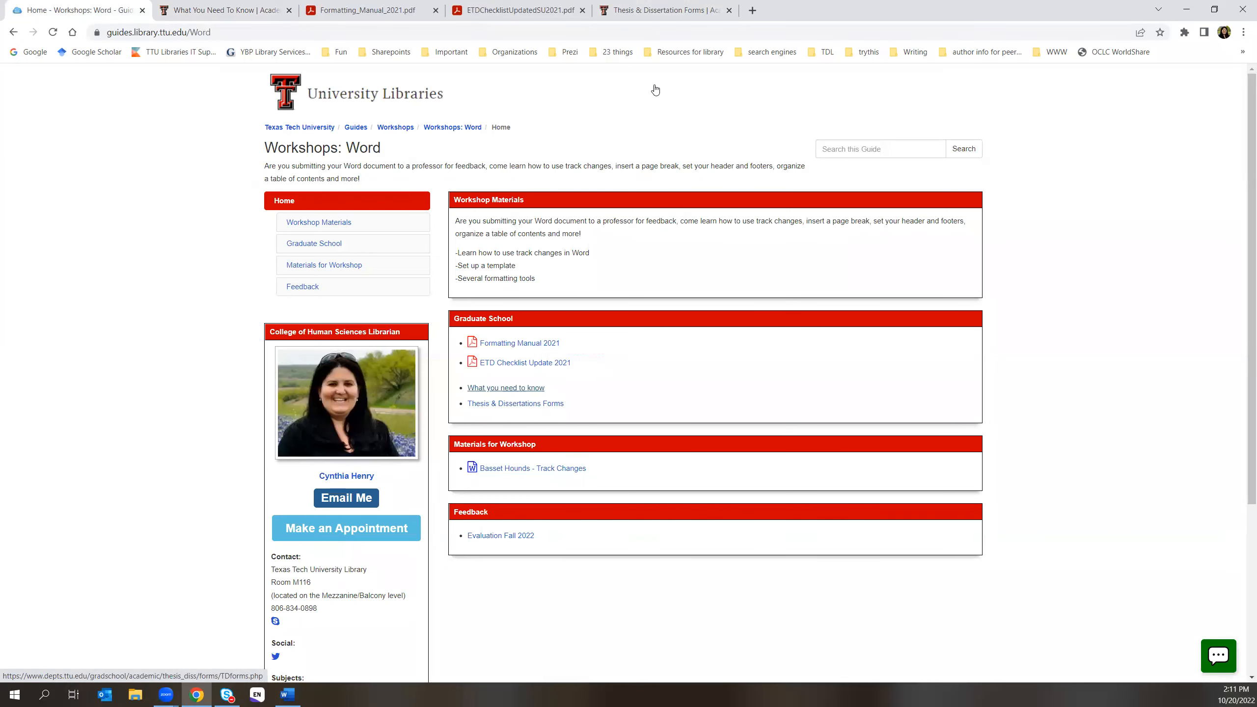
left_click(650, 14)
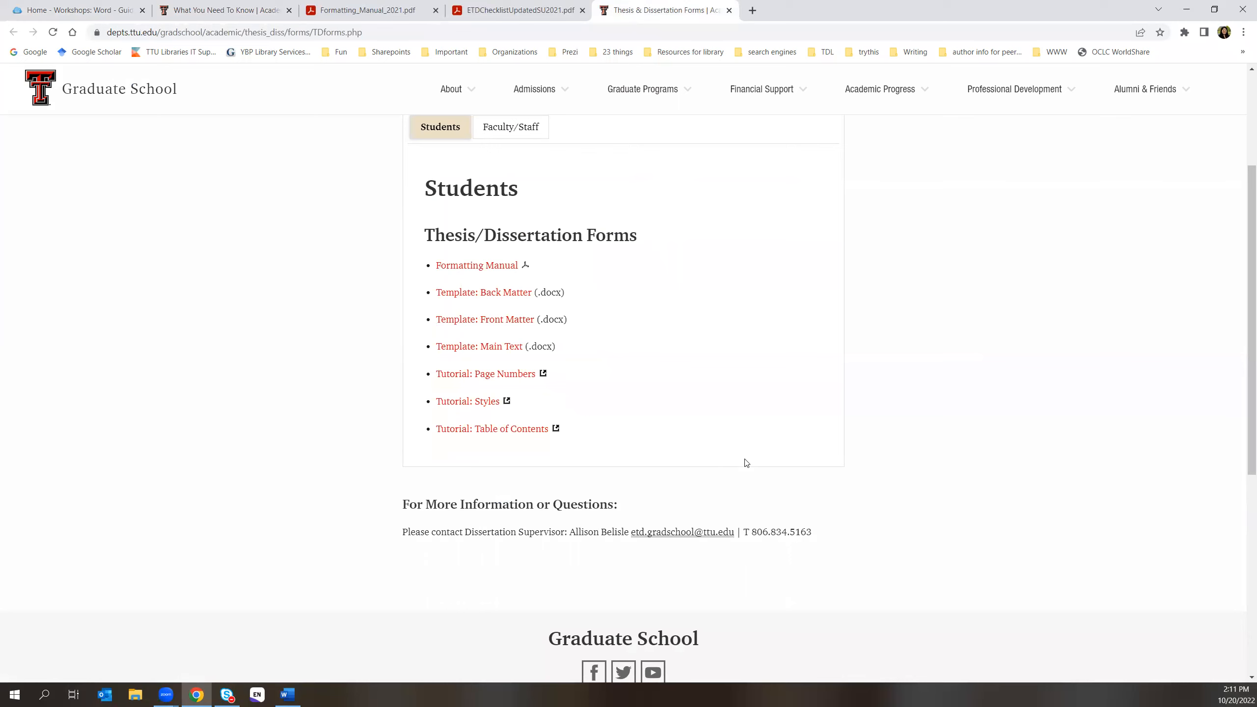
scroll(746, 463, "up", 1)
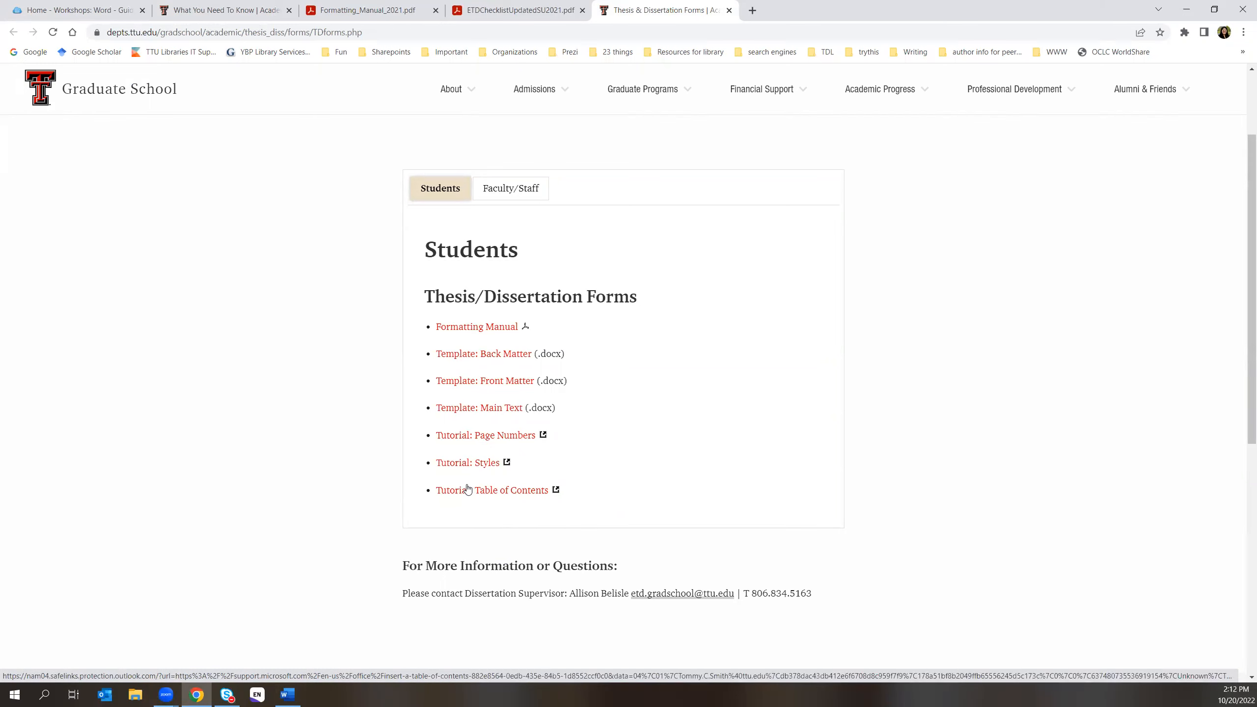
- Open the Tutorial: Page Numbers support article and skim the section page-numbering instructions
left_click(493, 437)
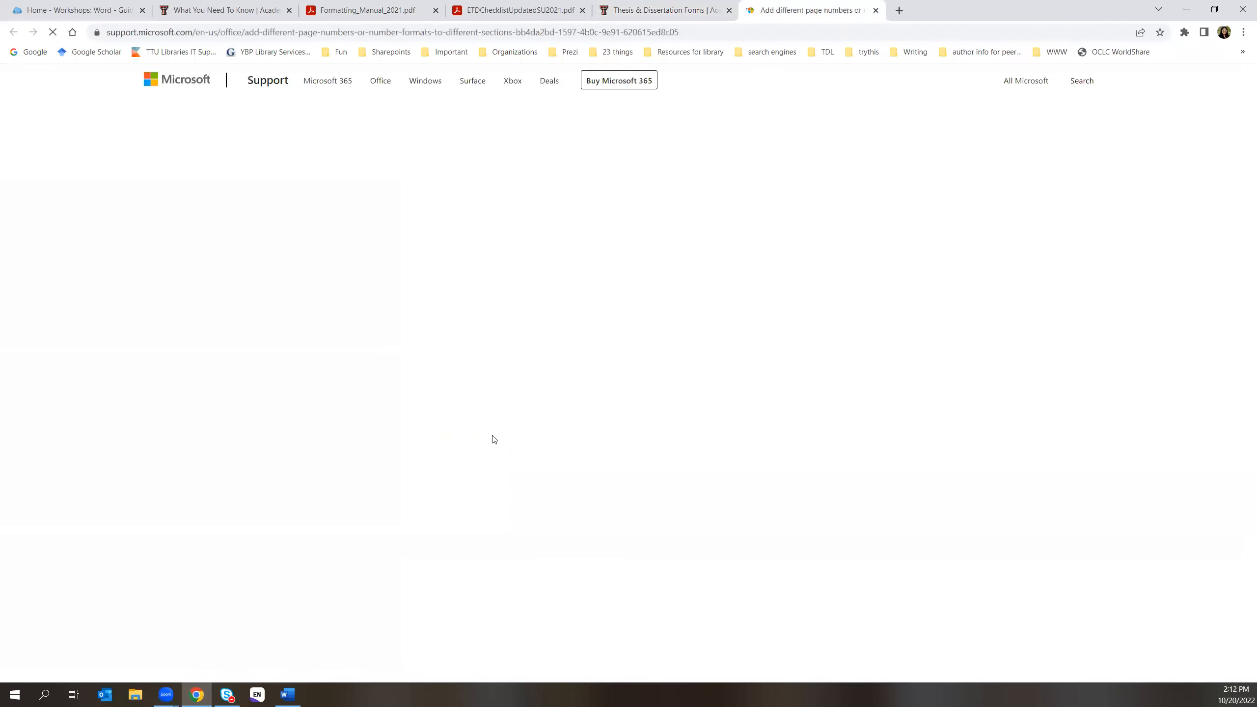
scroll(665, 449, "down", 3)
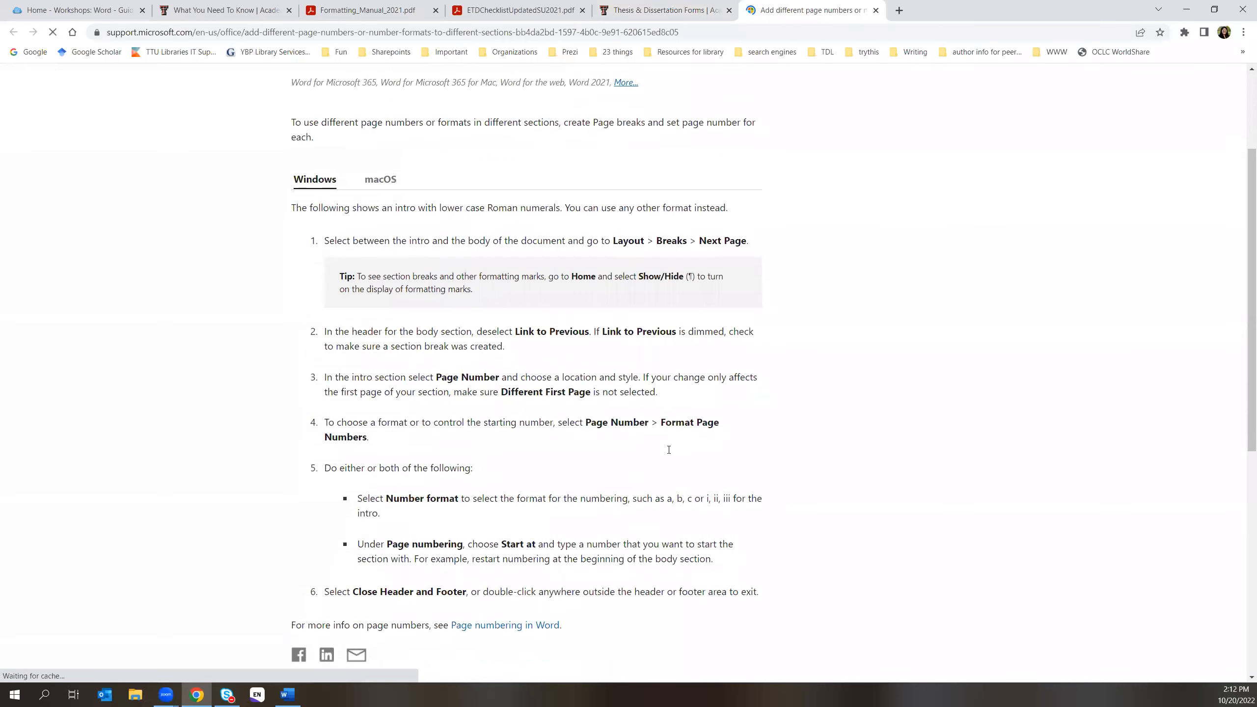
scroll(669, 453, "up", 2)
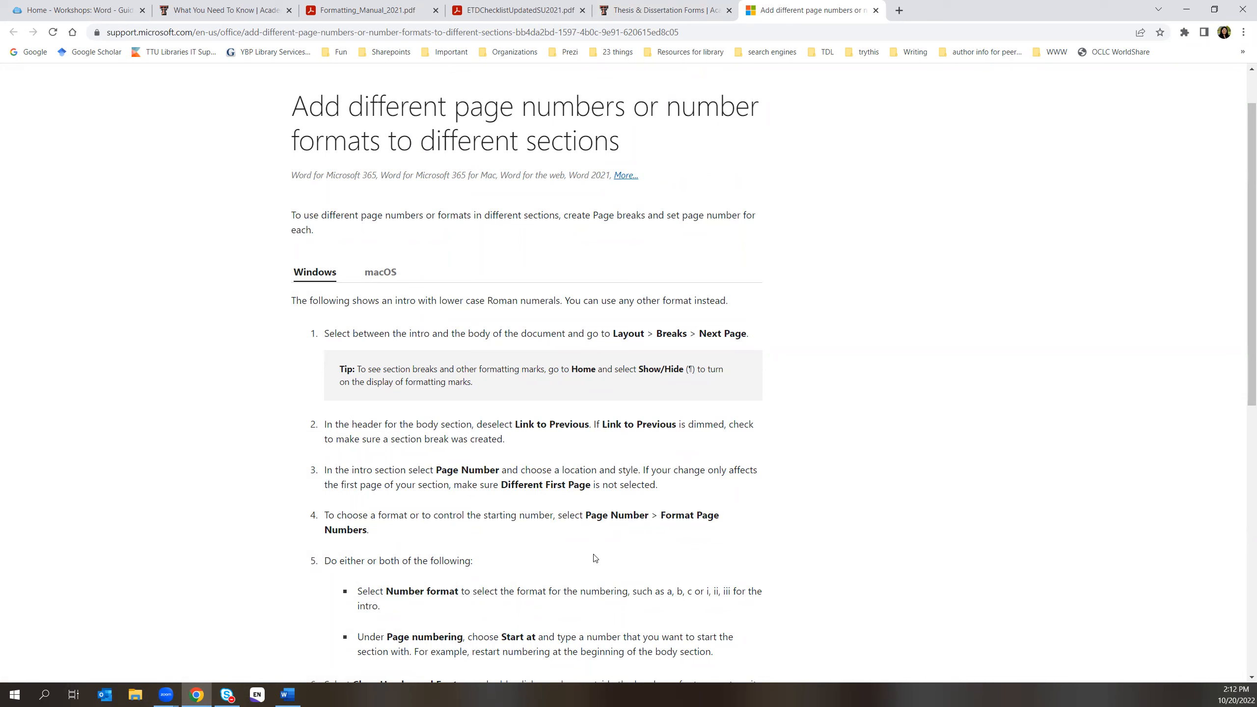
- Close the page numbers tutorial and switch to the blank Word document
left_click(875, 10)
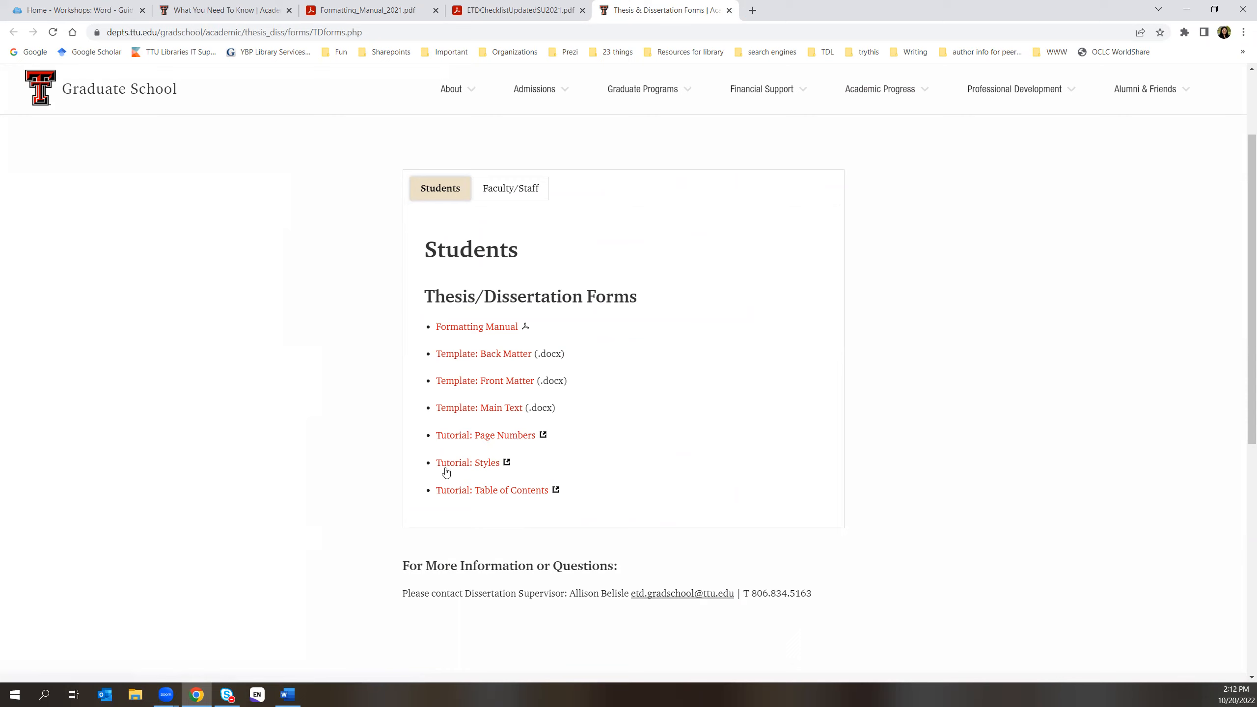
mouse_move(292, 695)
key("alt+Tab")
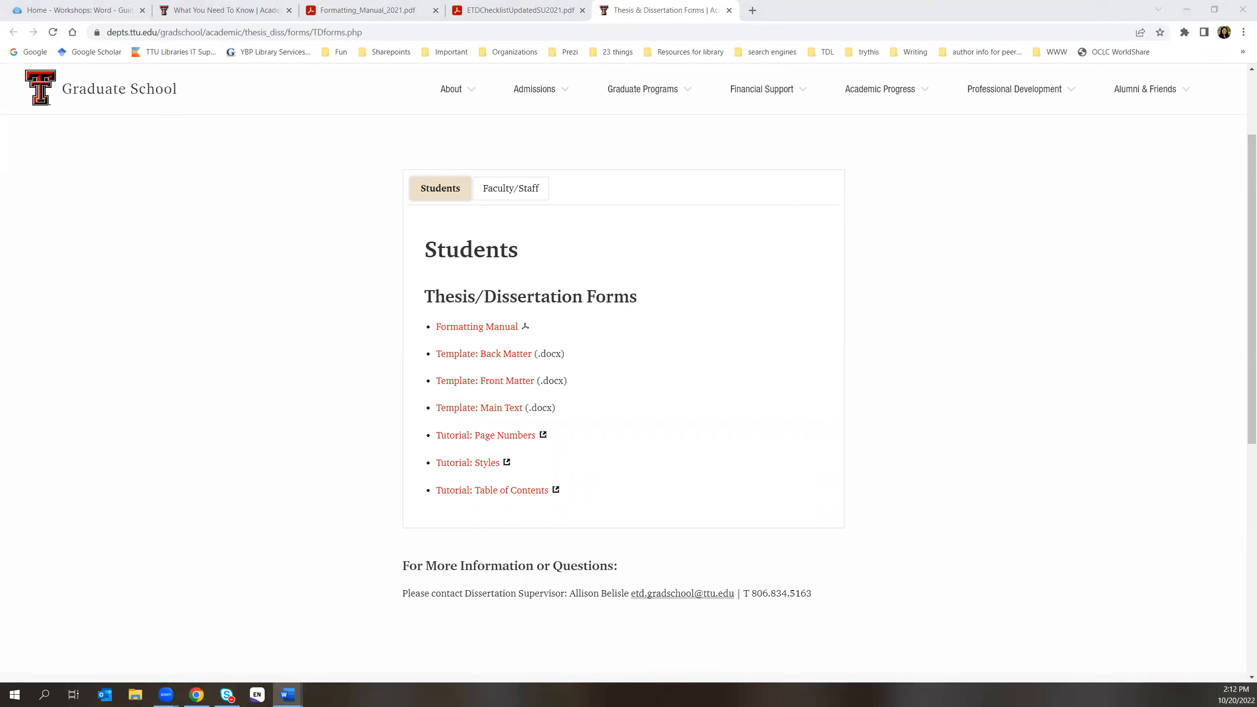
- Move the blank Document3 Word window onto this monitor and maximize it to full screen
left_click_drag(1255, 121, 1026, 121)
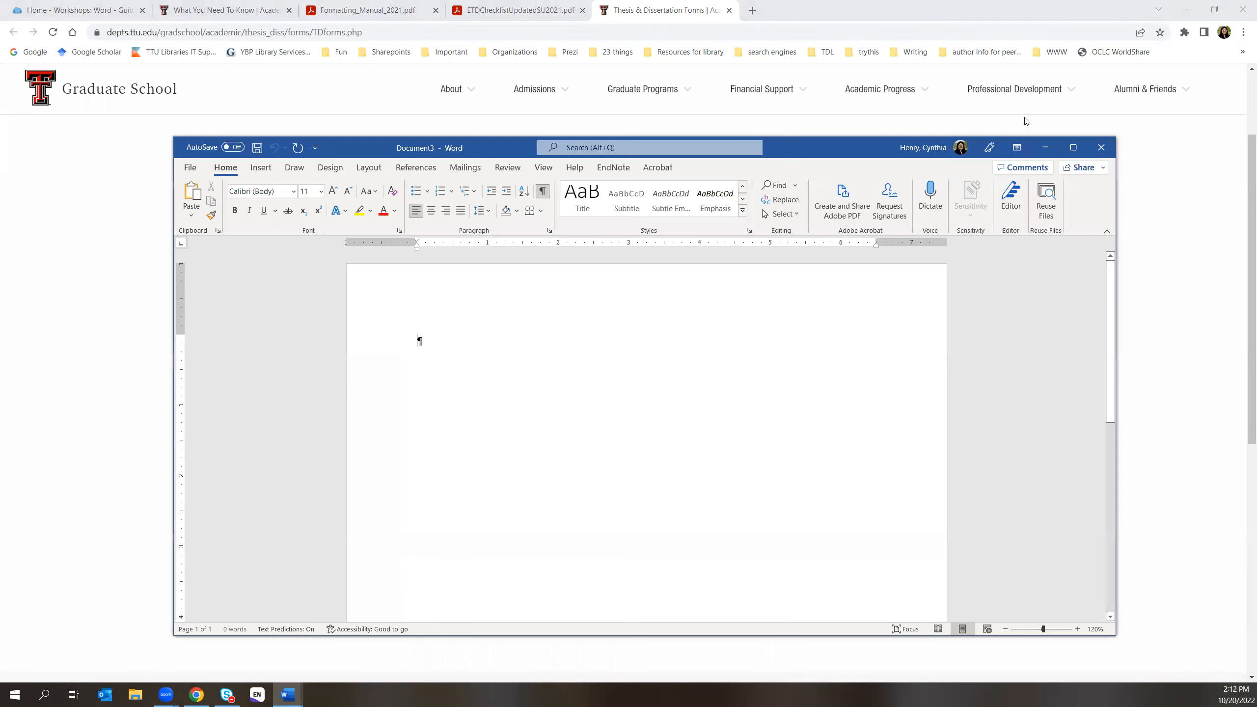
left_click(1072, 148)
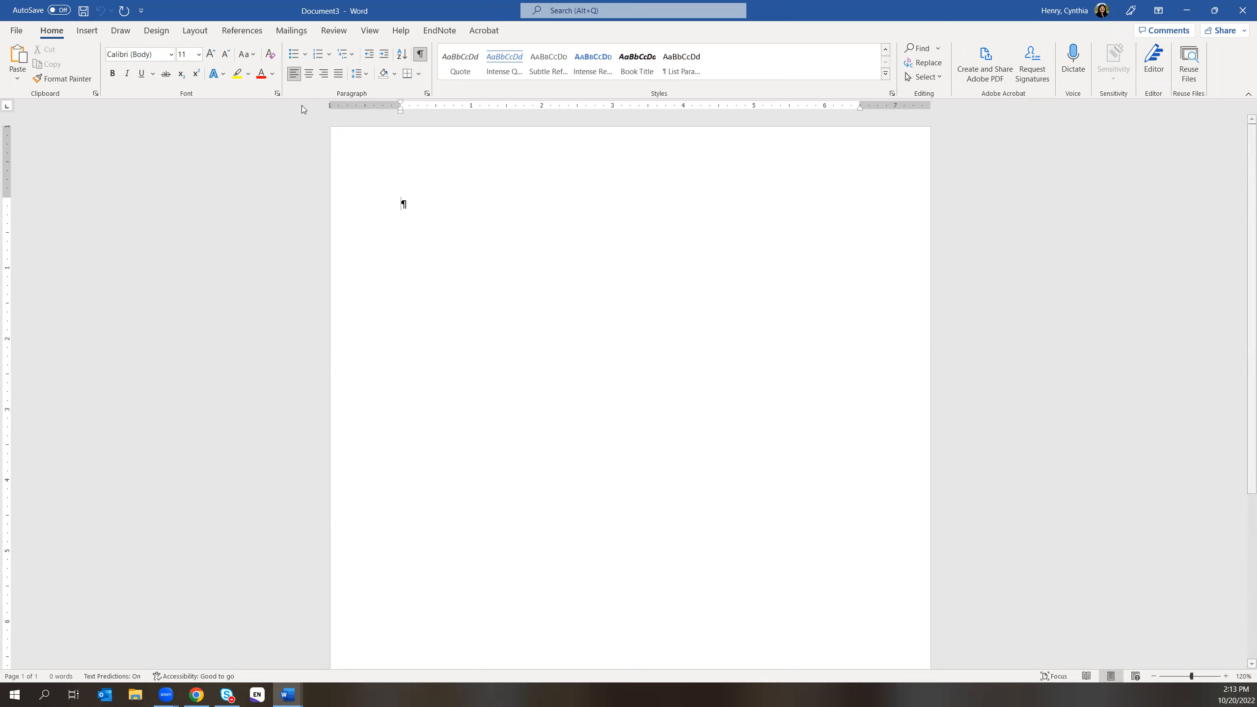
- Show Word's View ribbon and toggle Ruler off and back on so the rulers display
left_click(377, 33)
left_click(272, 49)
left_click(272, 52)
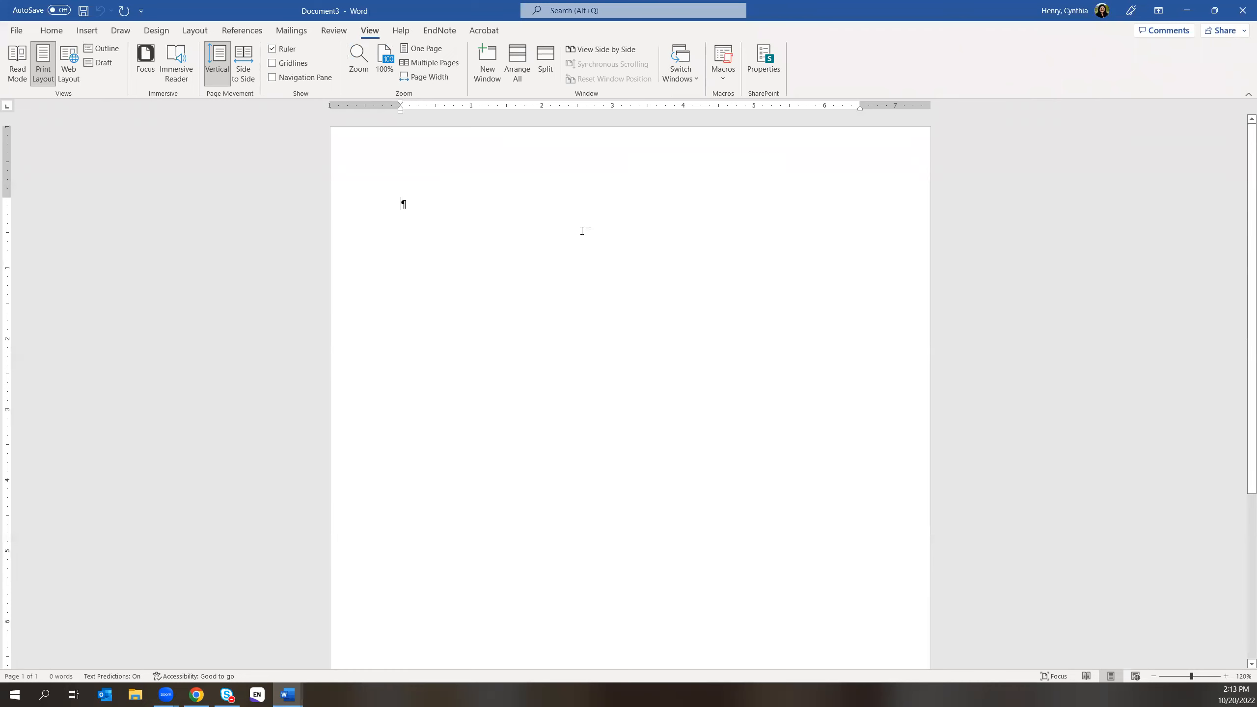
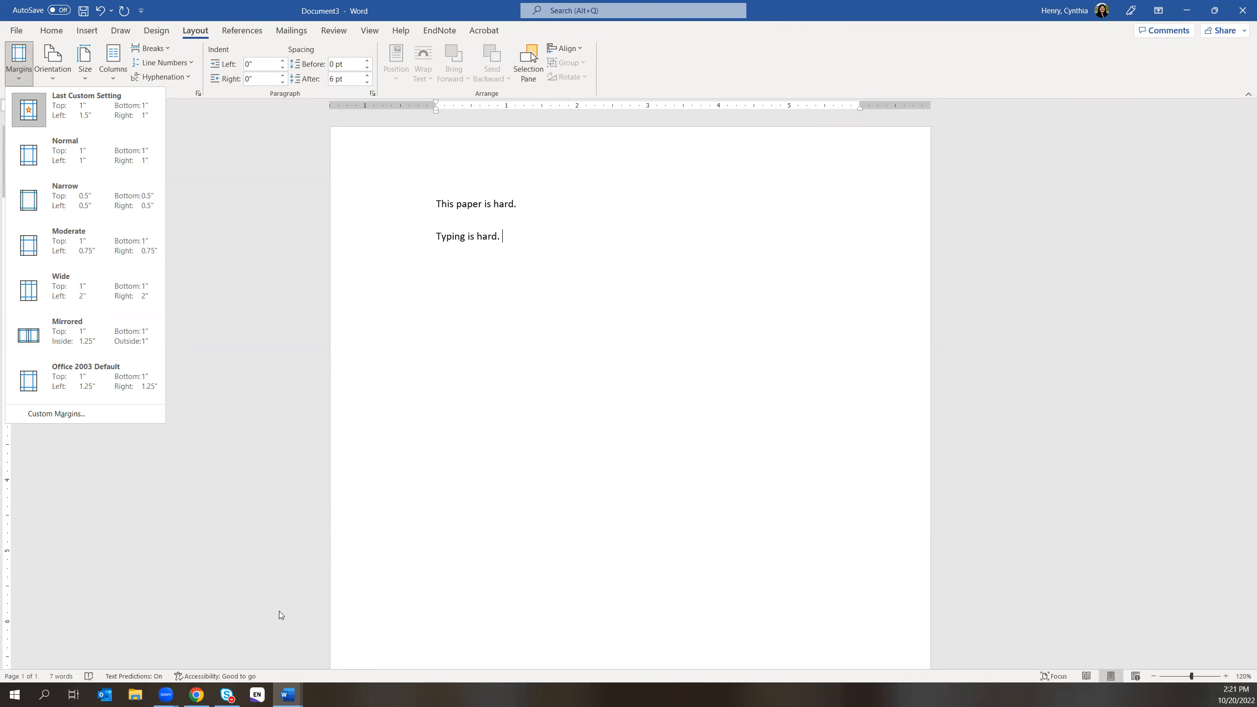
- Switch to the Formatting_Manual_2021 PDF in Chrome to check its margin rules
left_click(204, 691)
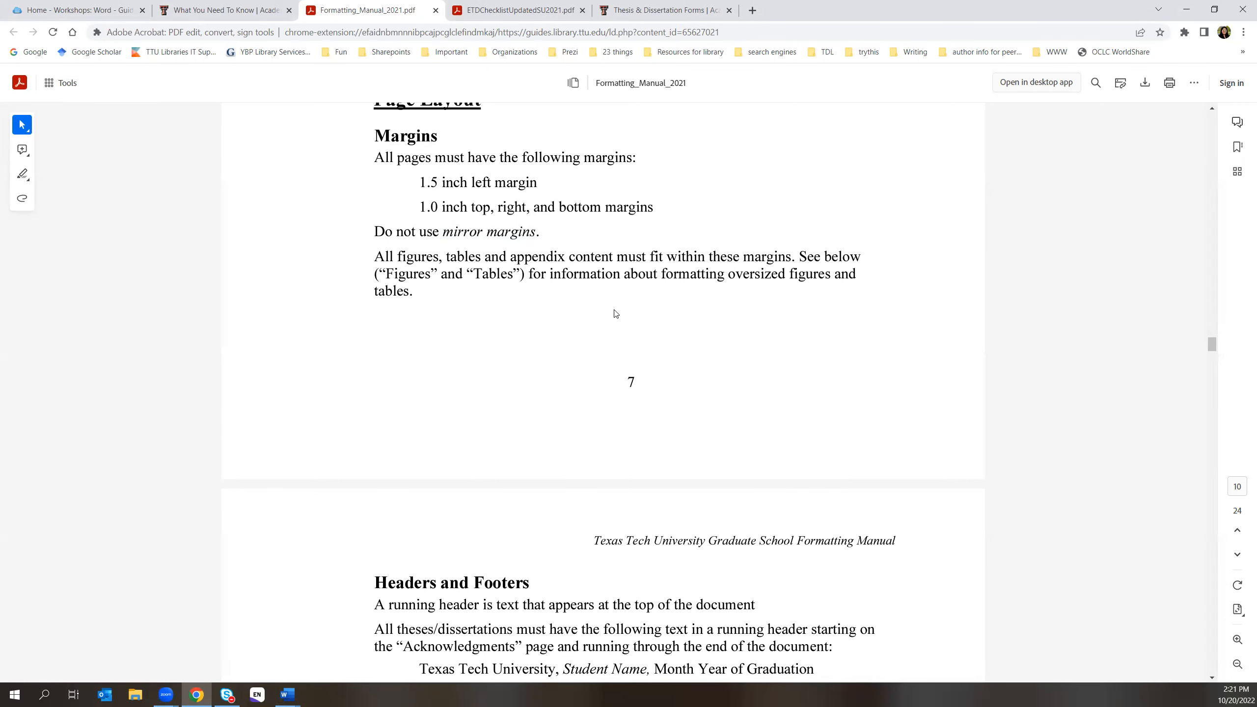
- Scroll through the formatting manual from Page Layout down to the Line Spacing and Headings rules
scroll(616, 314, "up", 2)
scroll(615, 313, "down", 5)
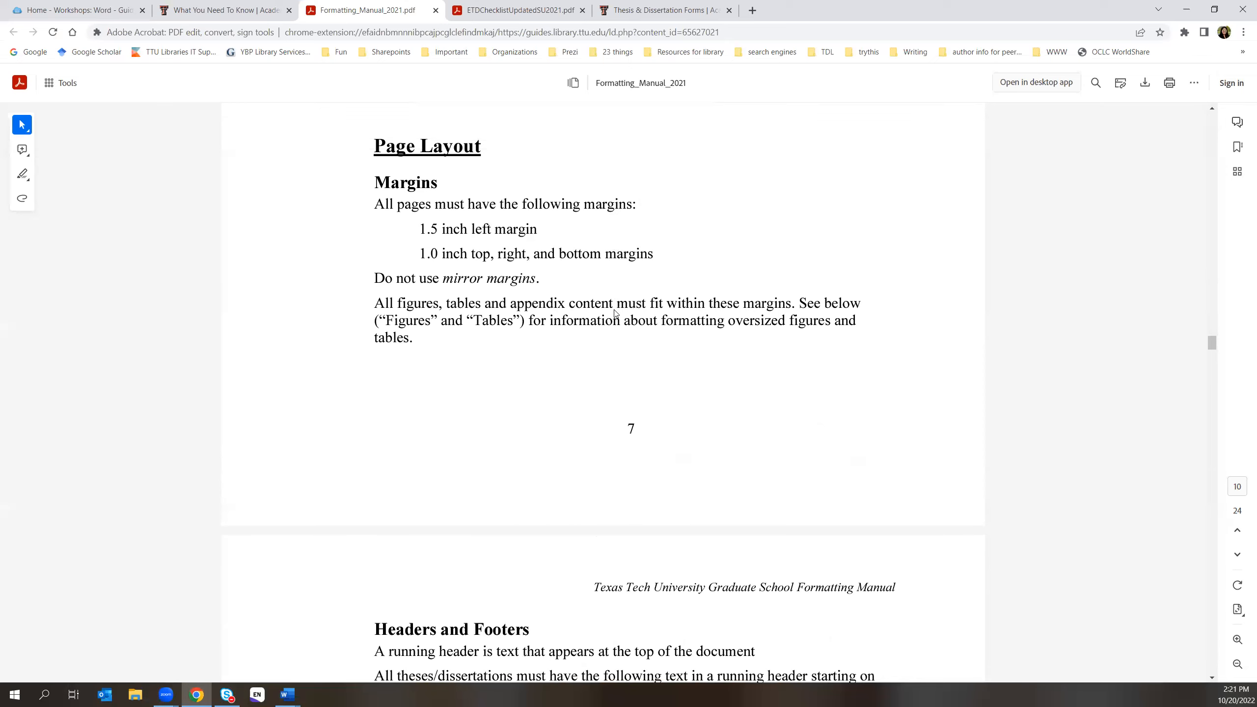
scroll(807, 328, "down", 5)
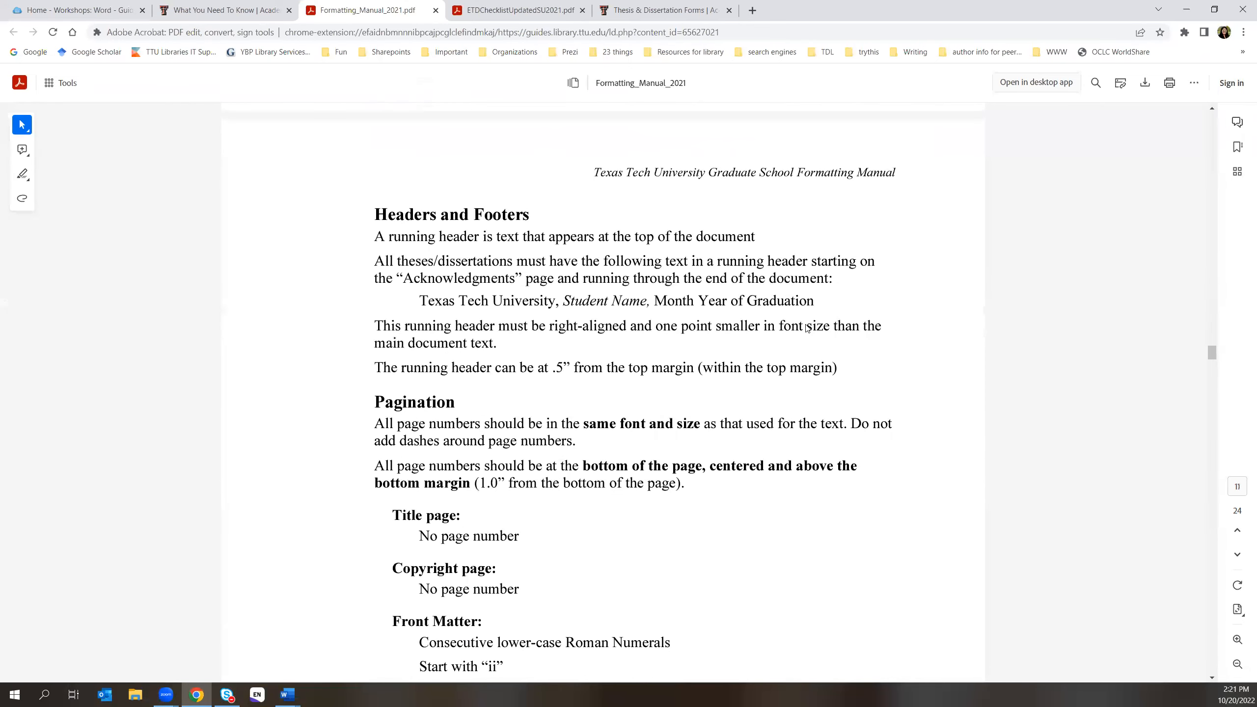
scroll(853, 419, "down", 20)
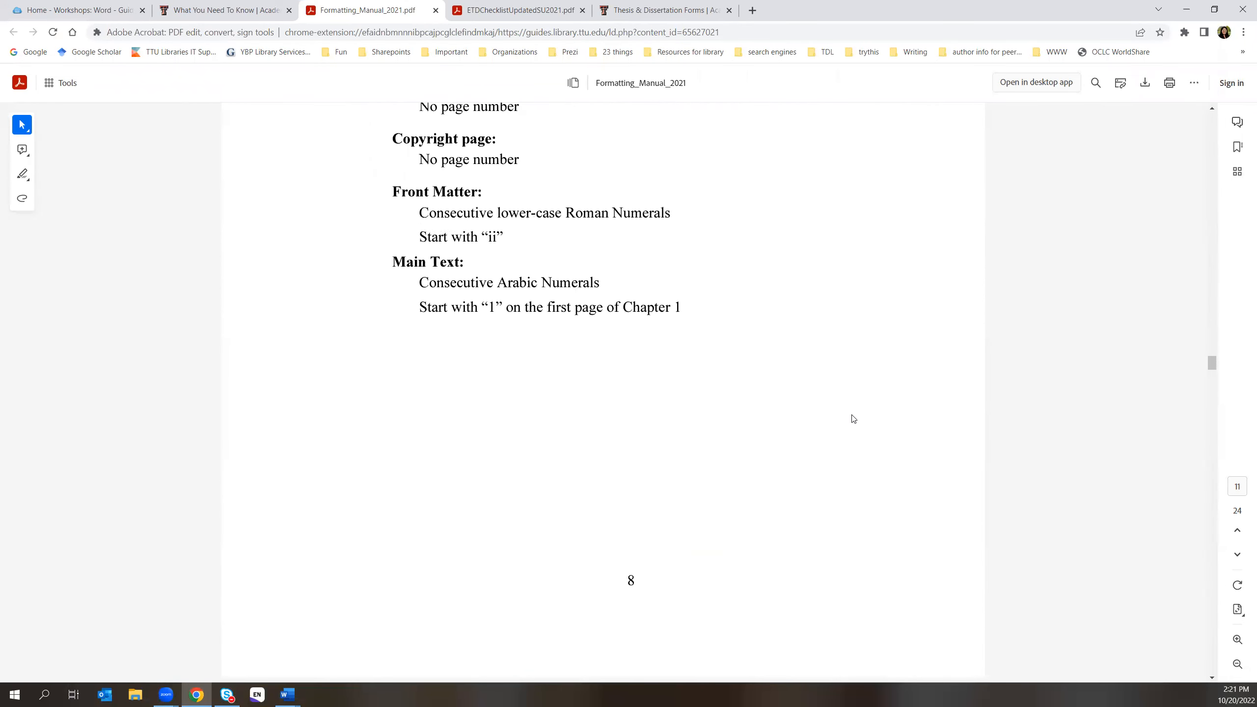
scroll(850, 420, "down", 13)
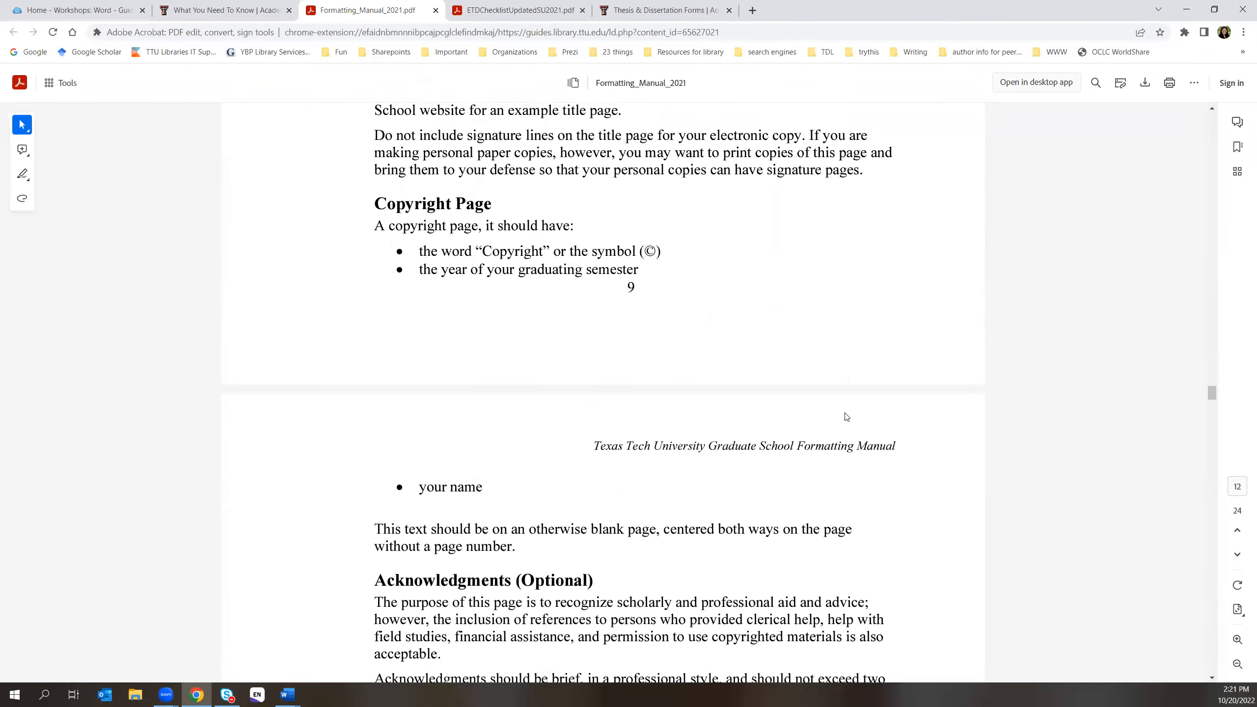
scroll(846, 416, "down", 10)
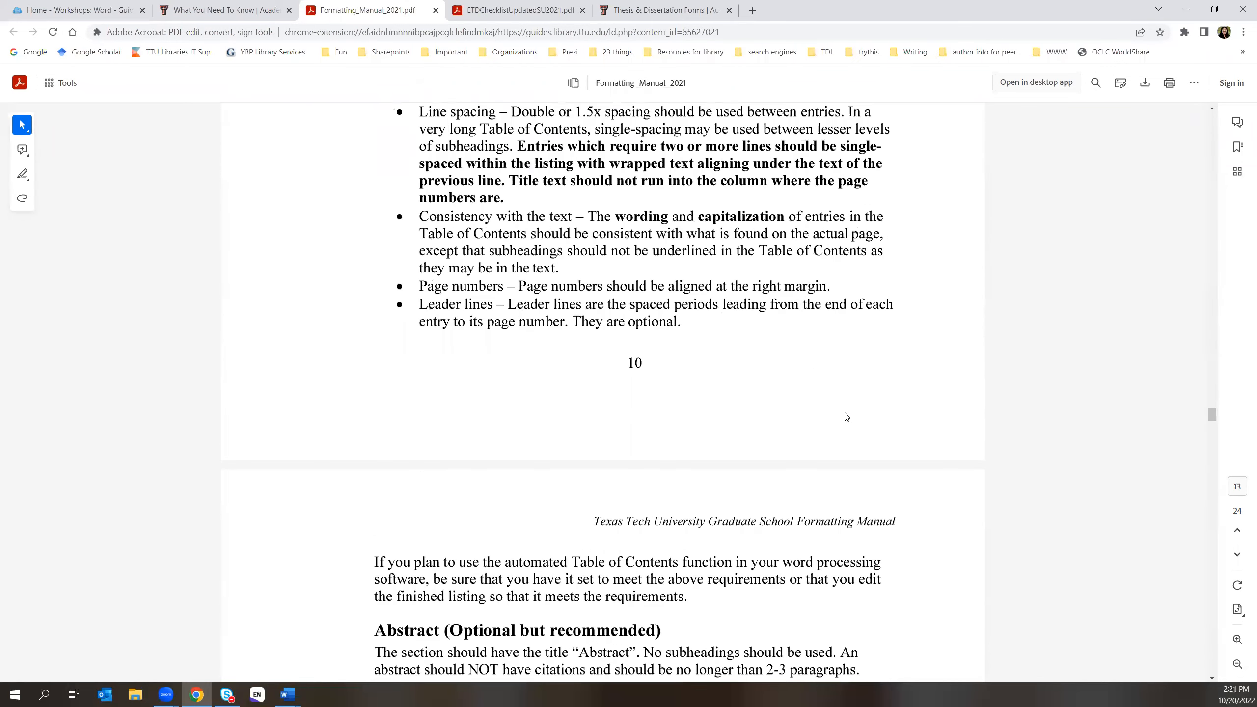
scroll(683, 418, "down", 2)
scroll(705, 433, "down", 20)
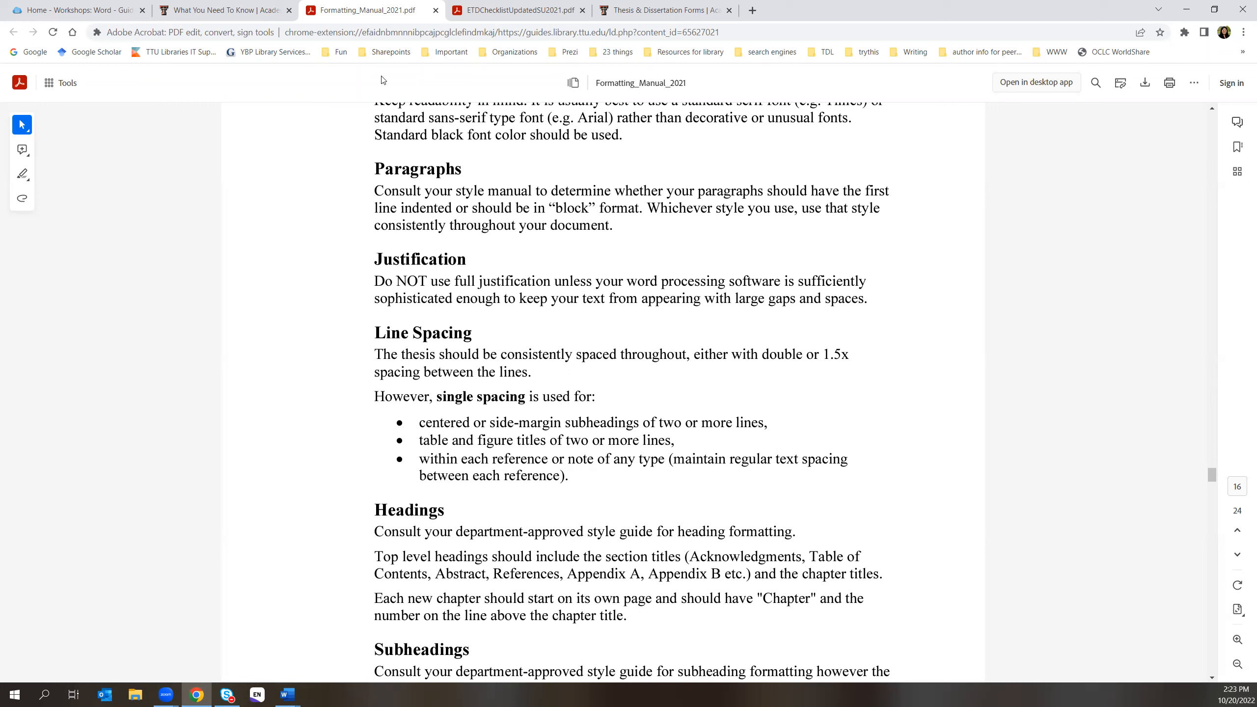
- From the Thesis & Dissertation Forms page, download 'Template: Front Matter' and open it in Word
left_click(290, 10)
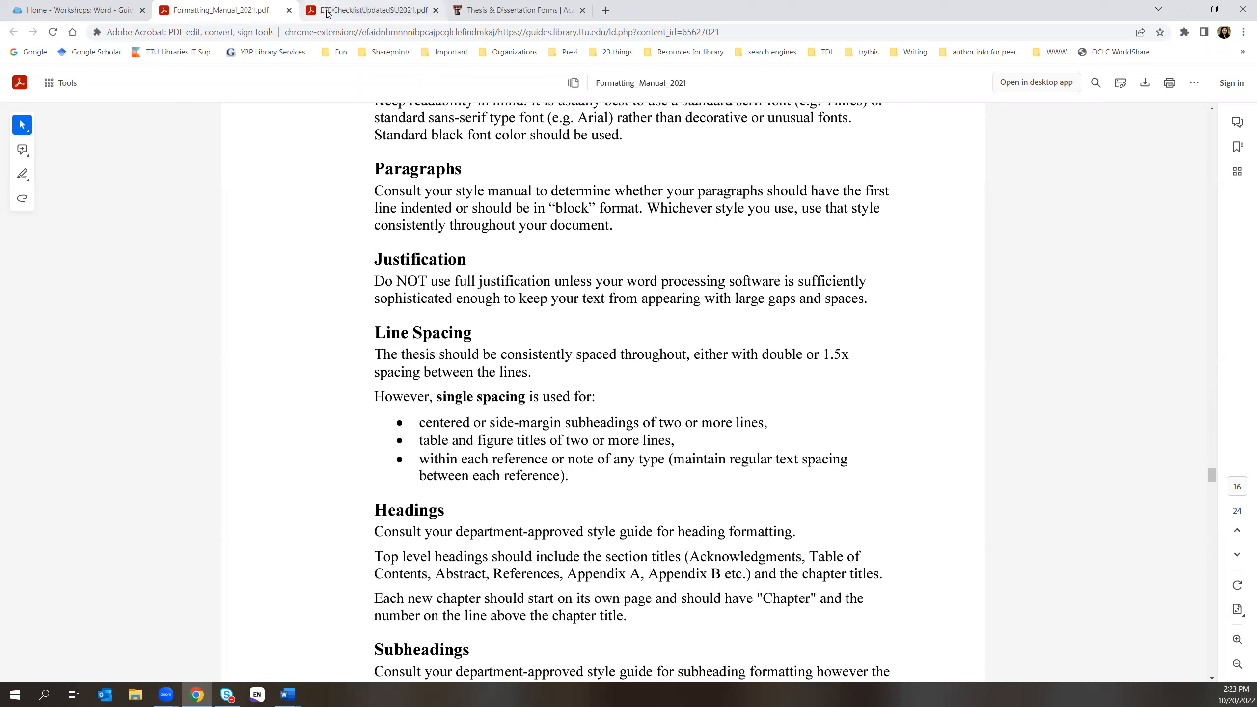
left_click(475, 12)
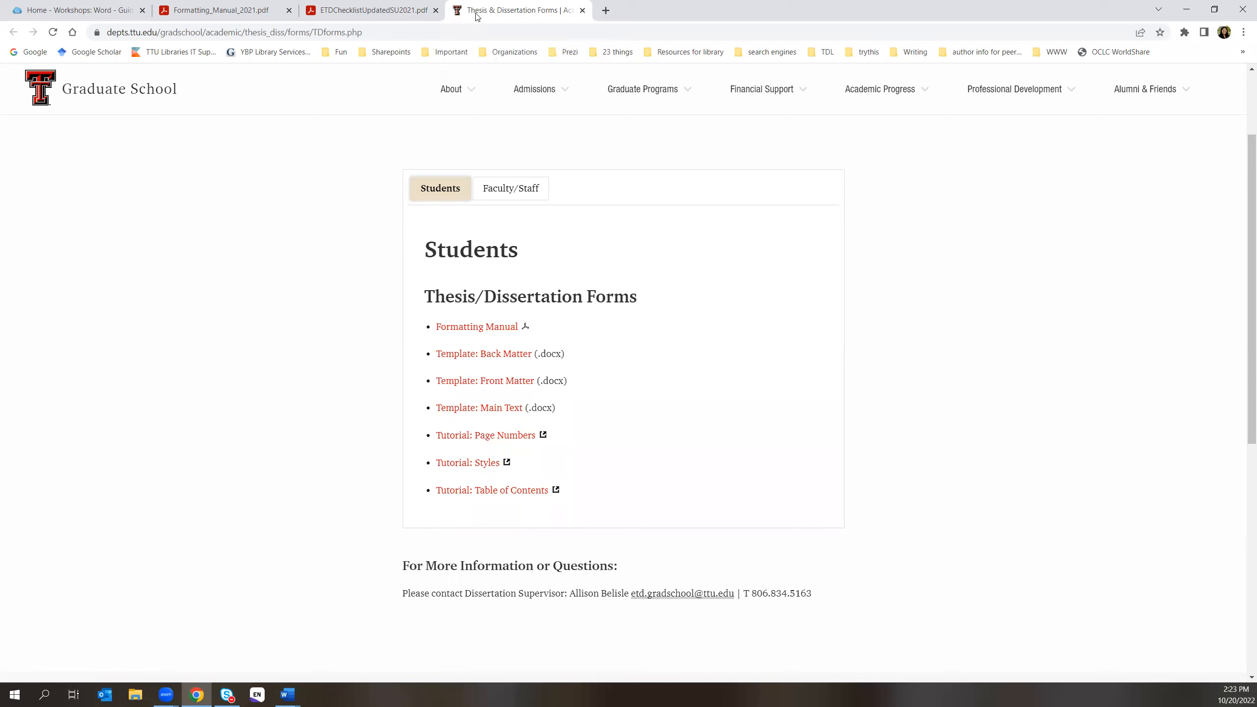
left_click(40, 12)
left_click(232, 33)
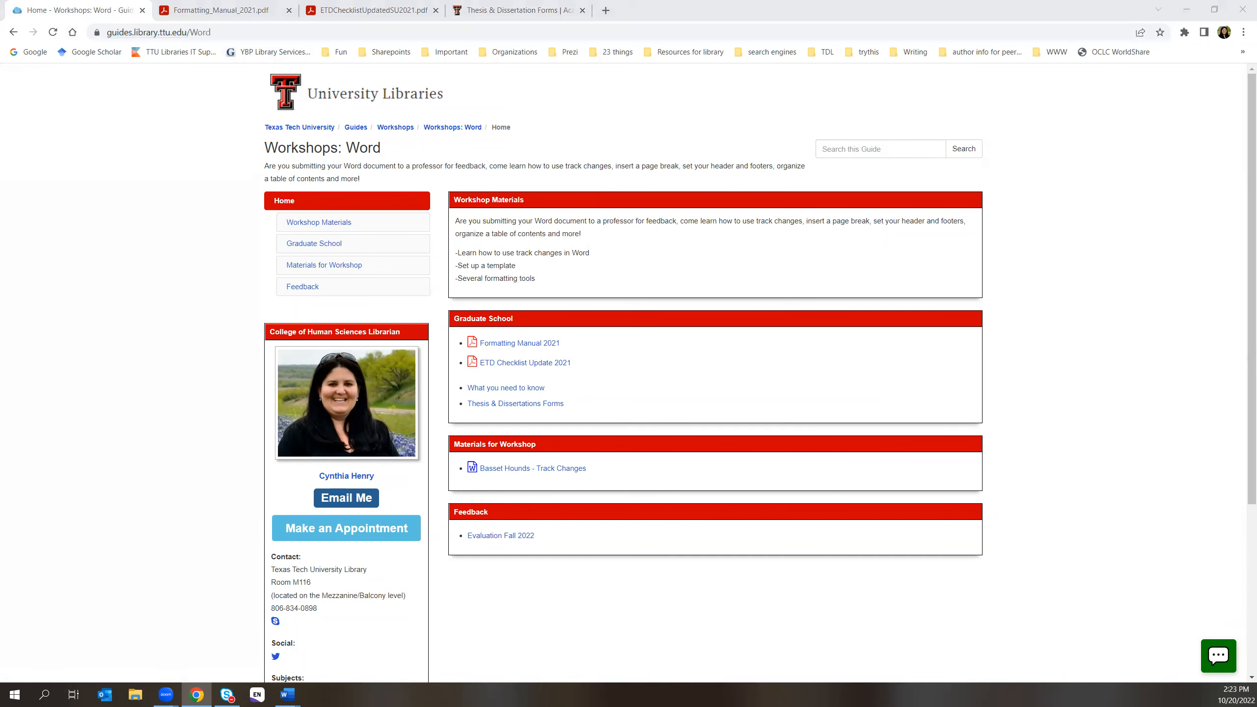
left_click(542, 405)
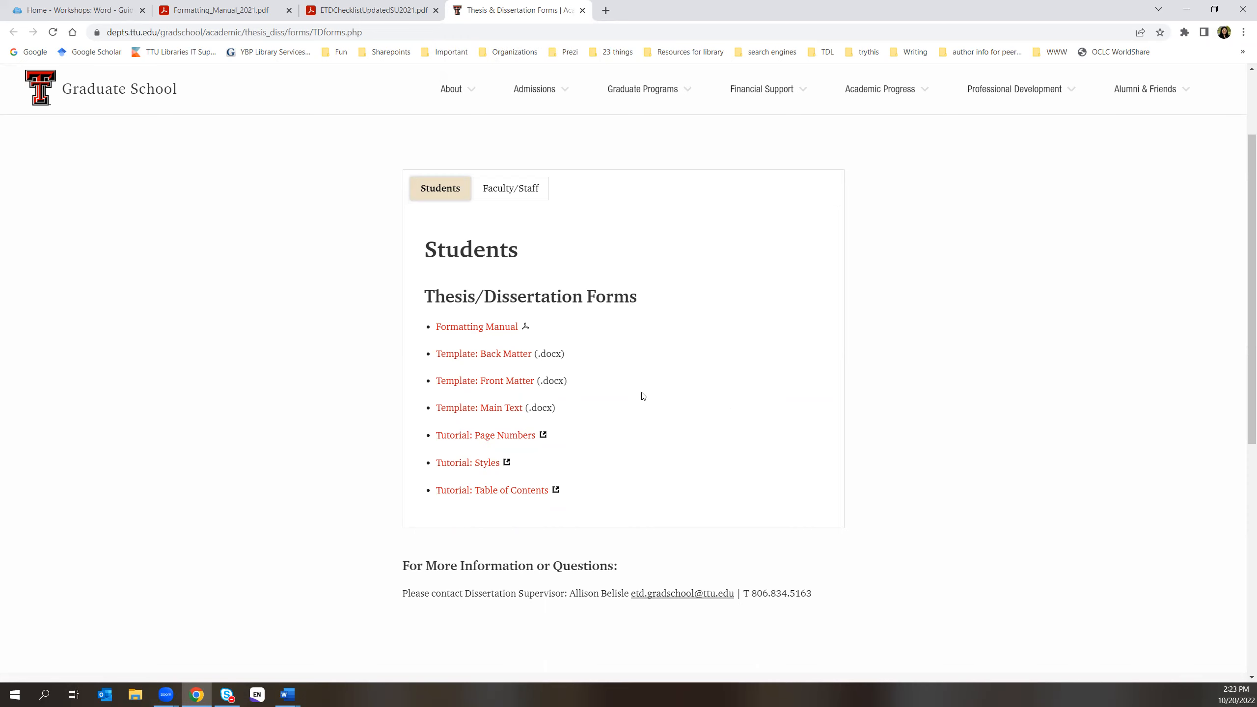
left_click(481, 381)
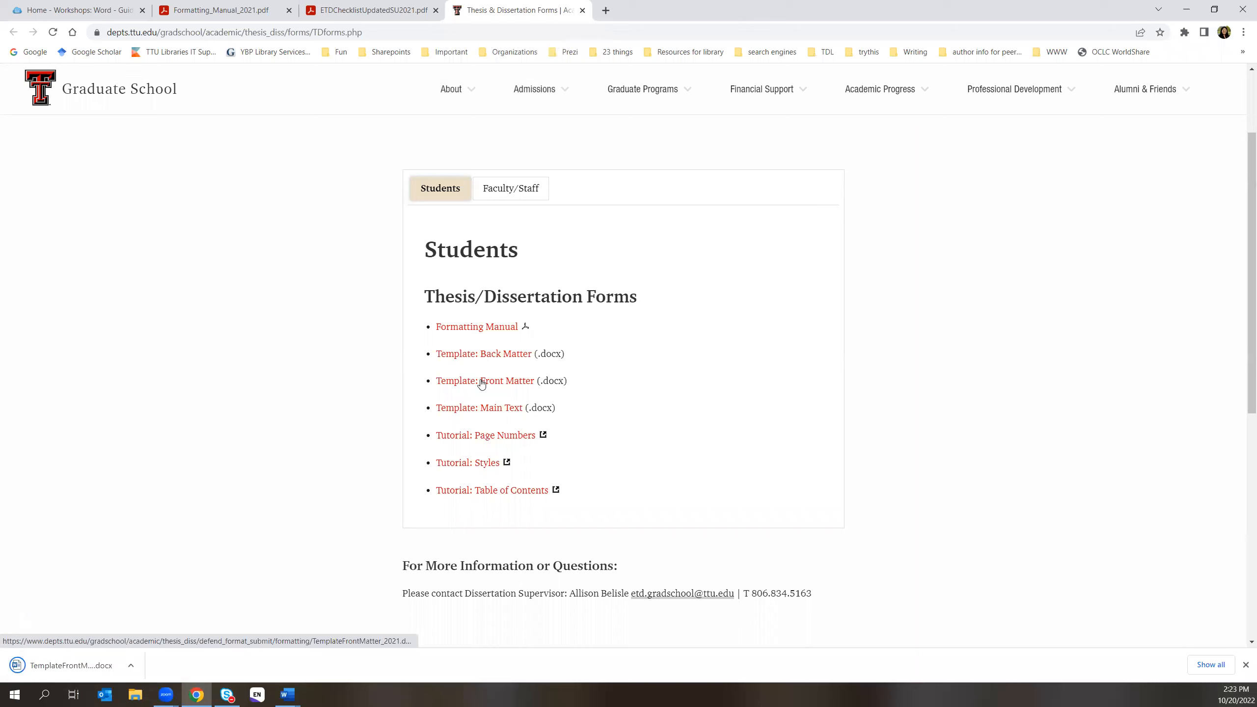
left_click(87, 664)
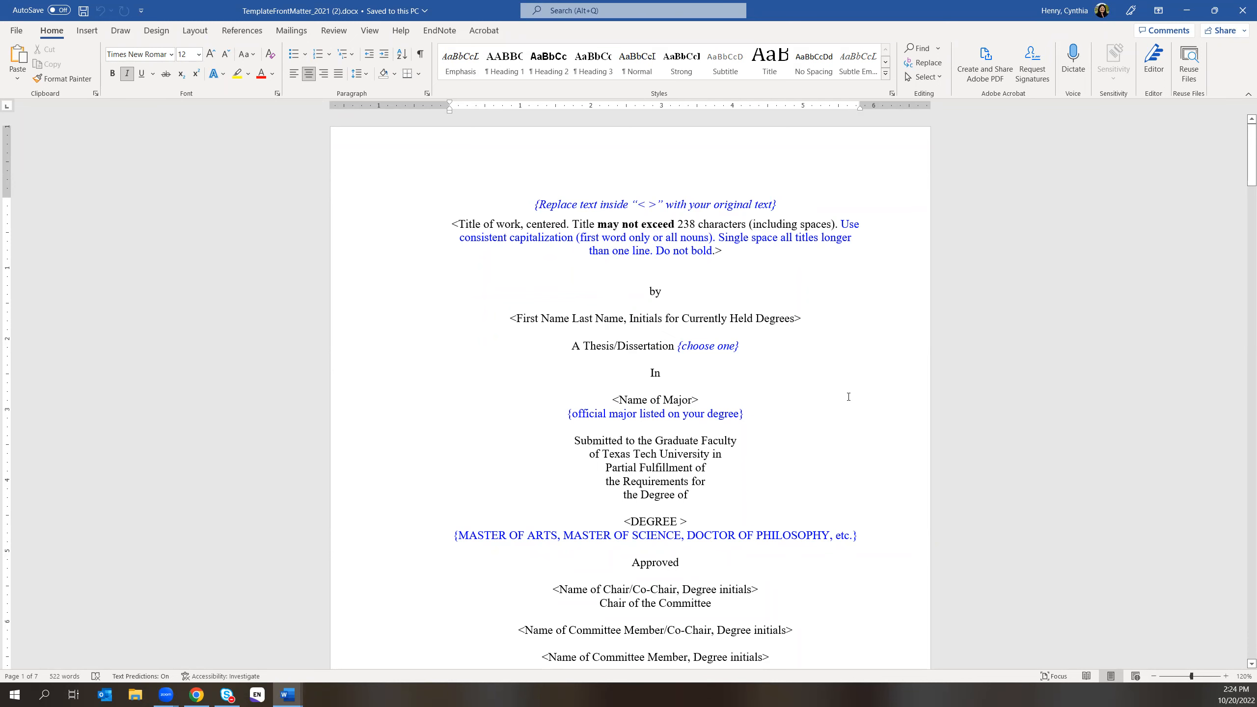
- Scroll past the template's title and copyright pages to the Acknowledgments page
scroll(848, 396, "down", 3)
scroll(848, 397, "down", 4)
scroll(848, 396, "down", 9)
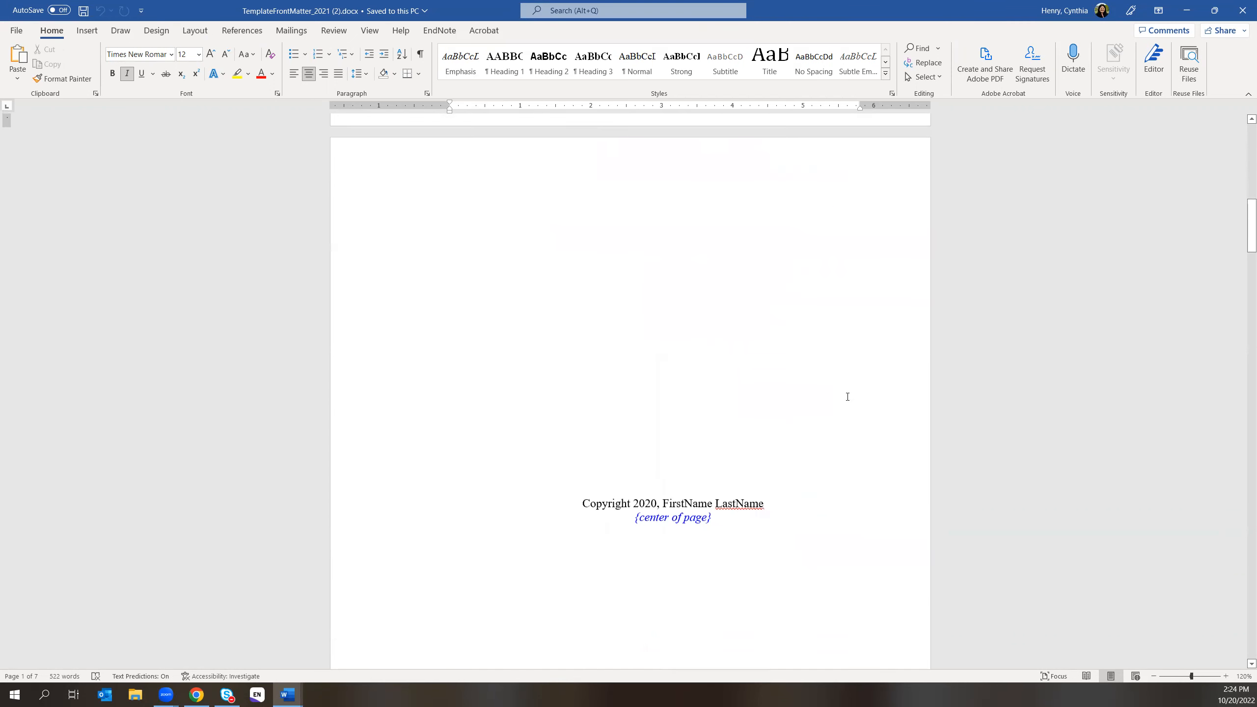
scroll(847, 397, "down", 1)
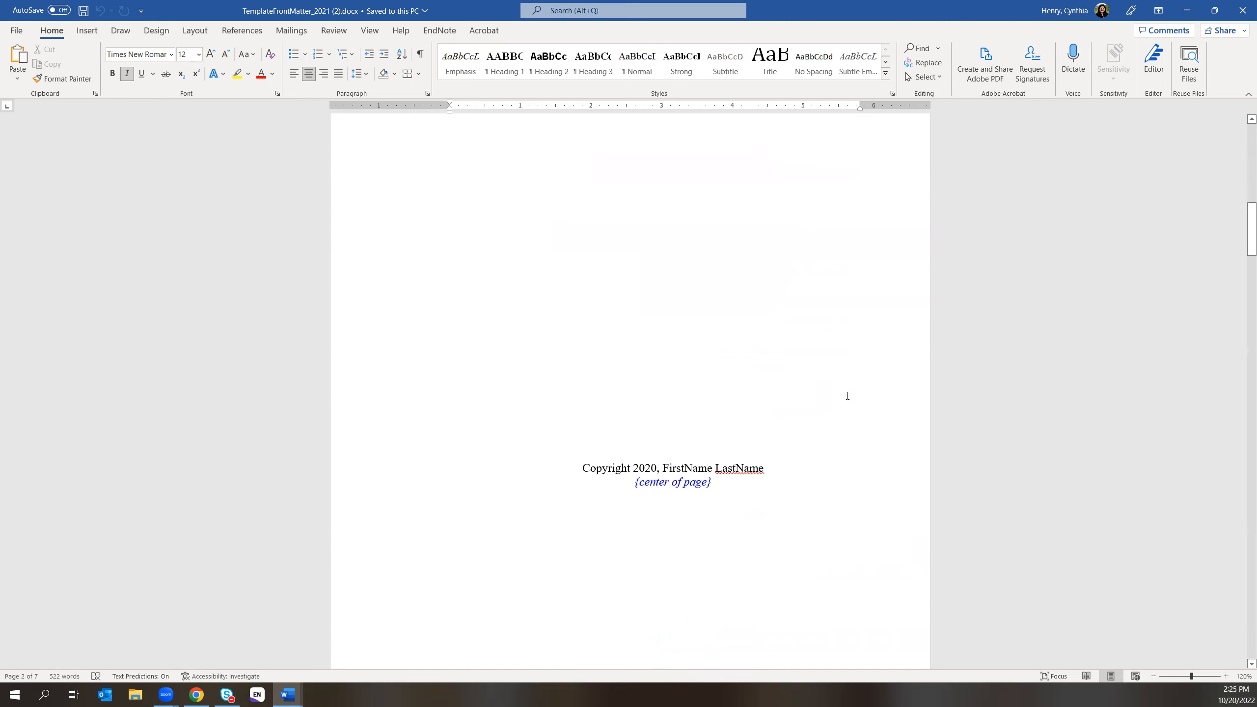
scroll(847, 395, "down", 1)
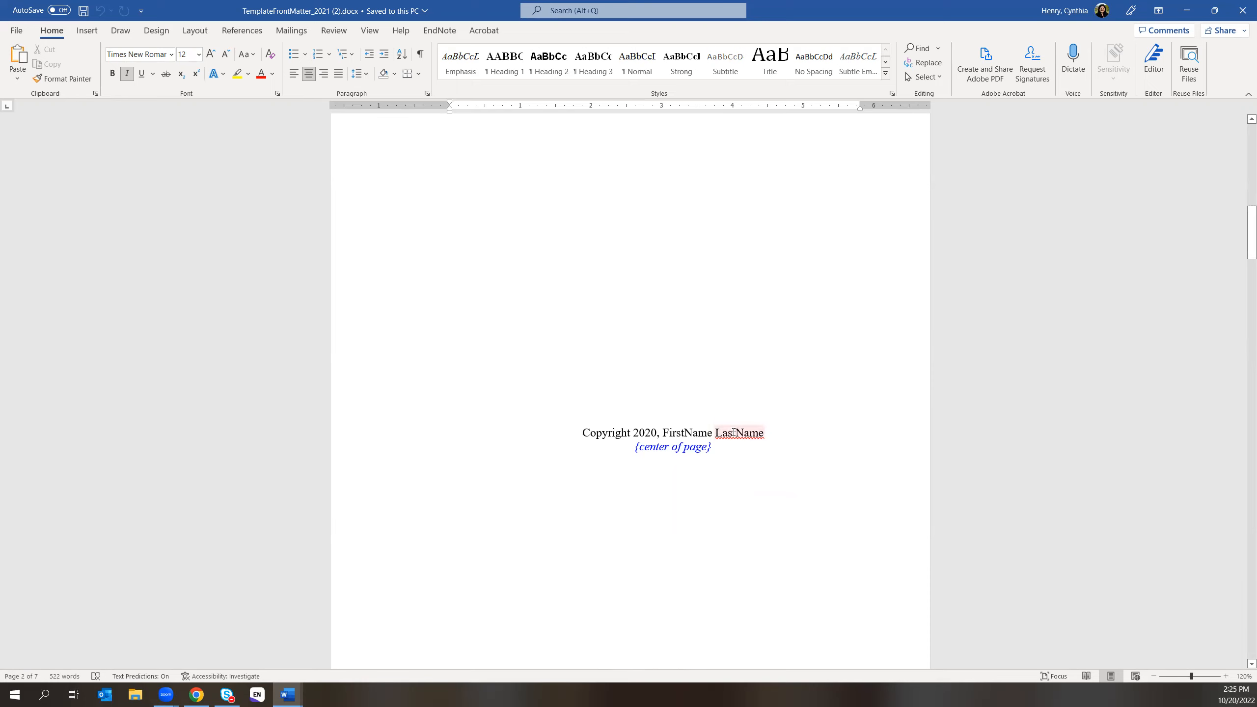
scroll(765, 455, "down", 3)
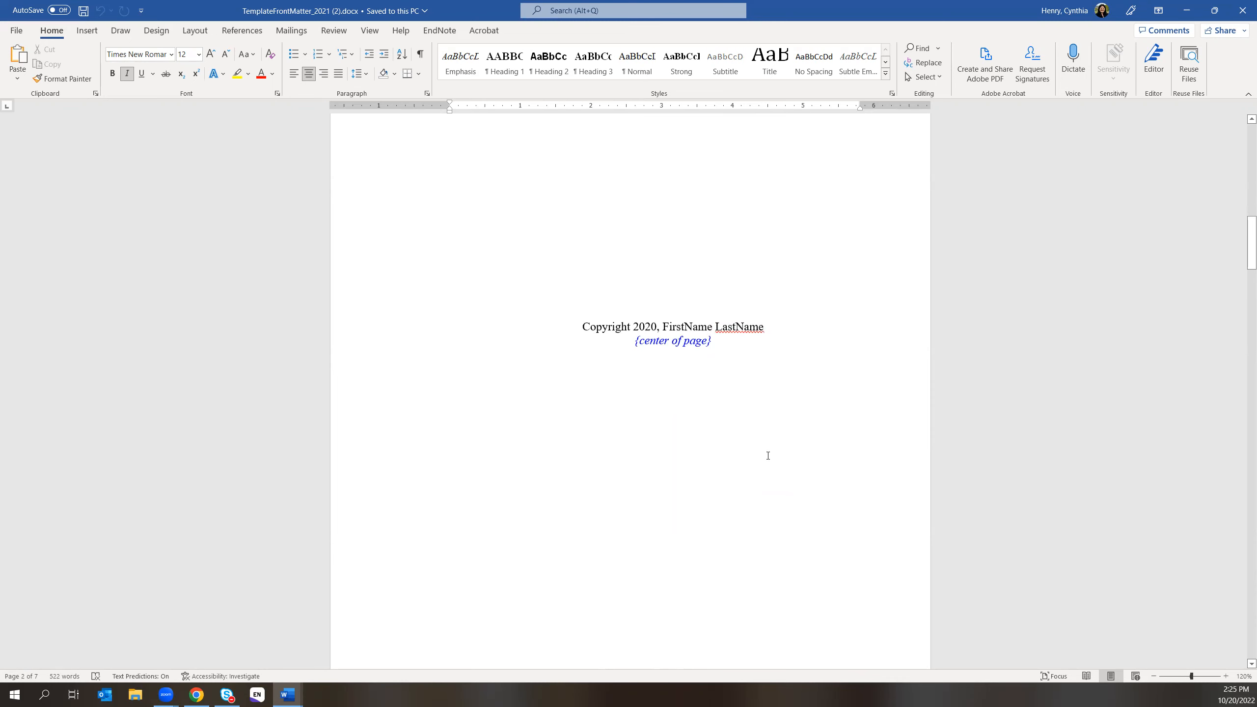
scroll(774, 301, "down", 6)
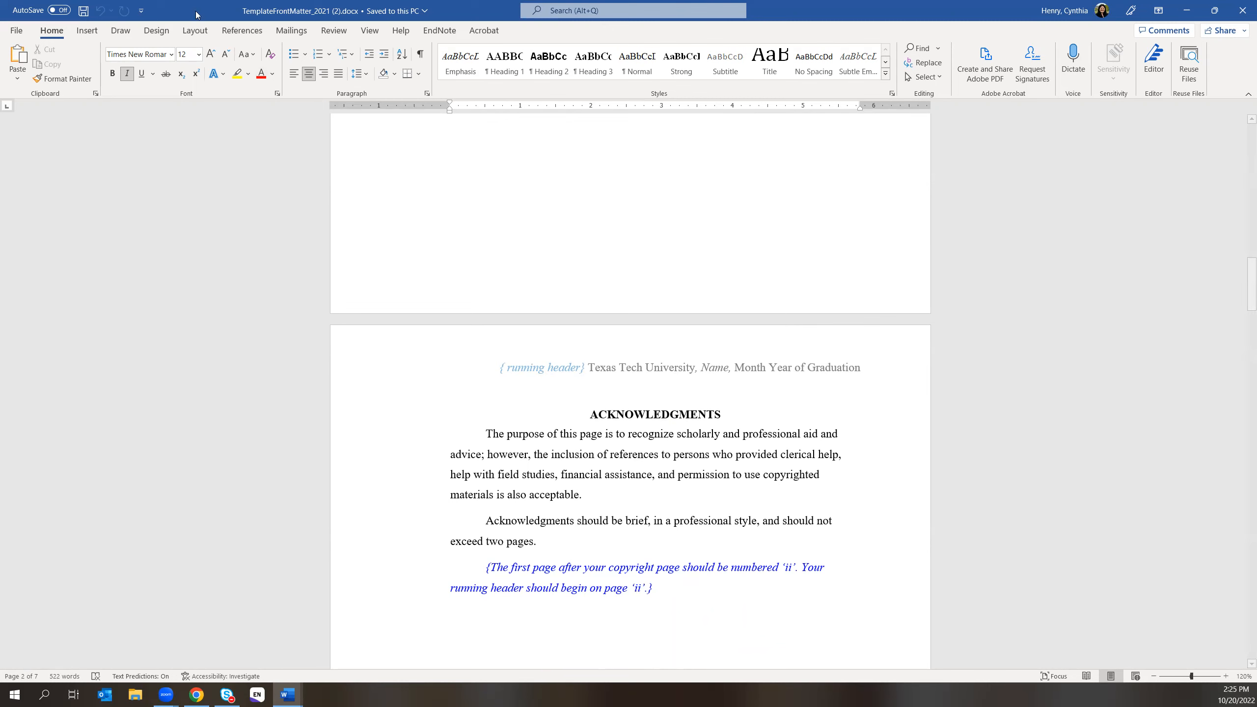
- Review the template's Custom Margins settings under Layout and confirm them unchanged
left_click(193, 31)
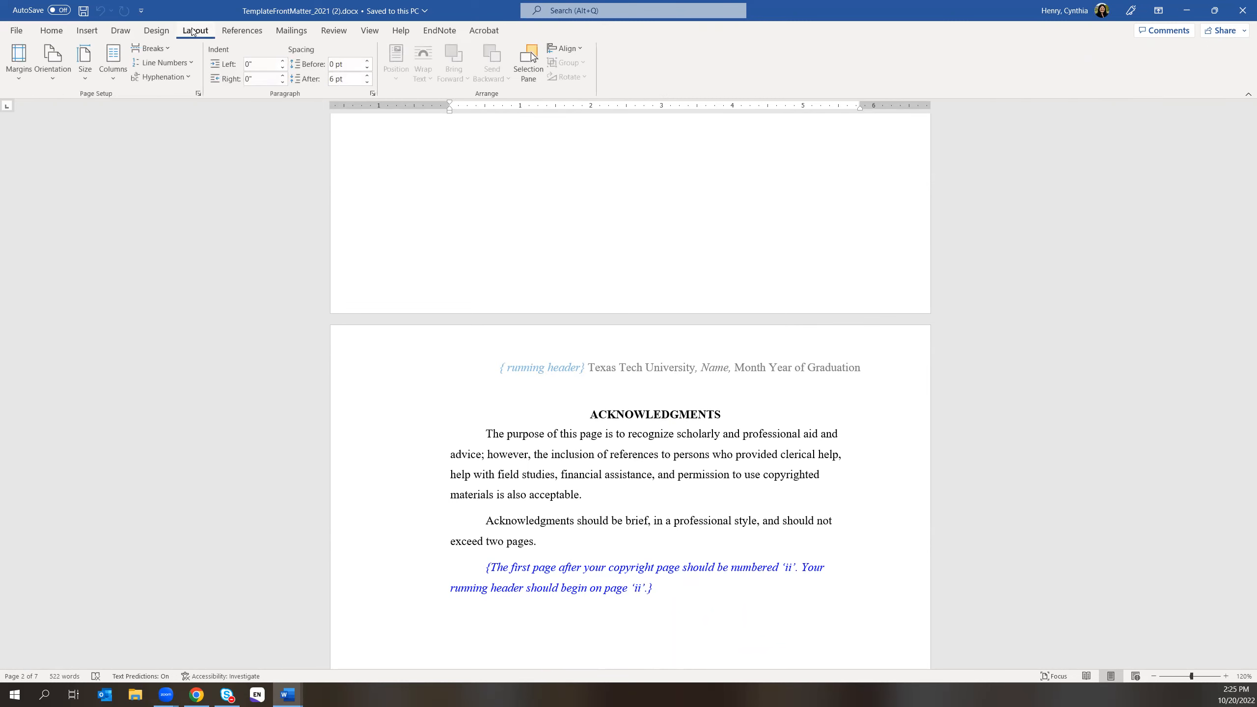
left_click(16, 78)
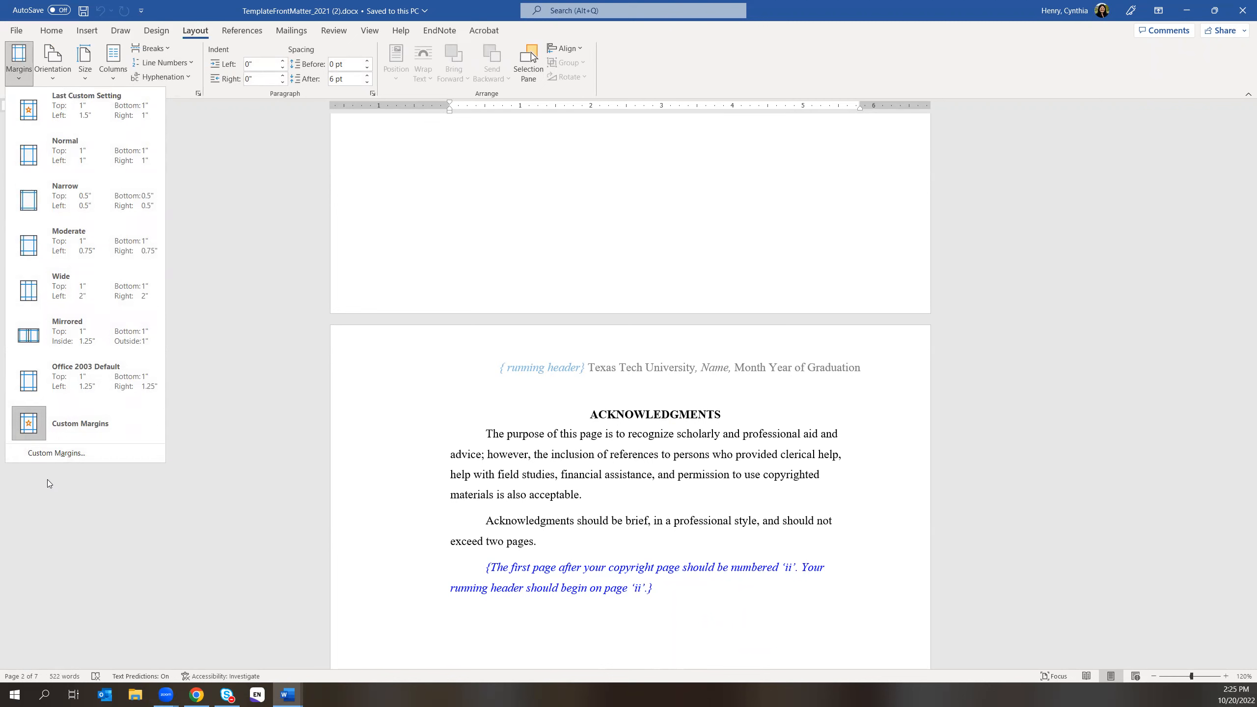
left_click(48, 458)
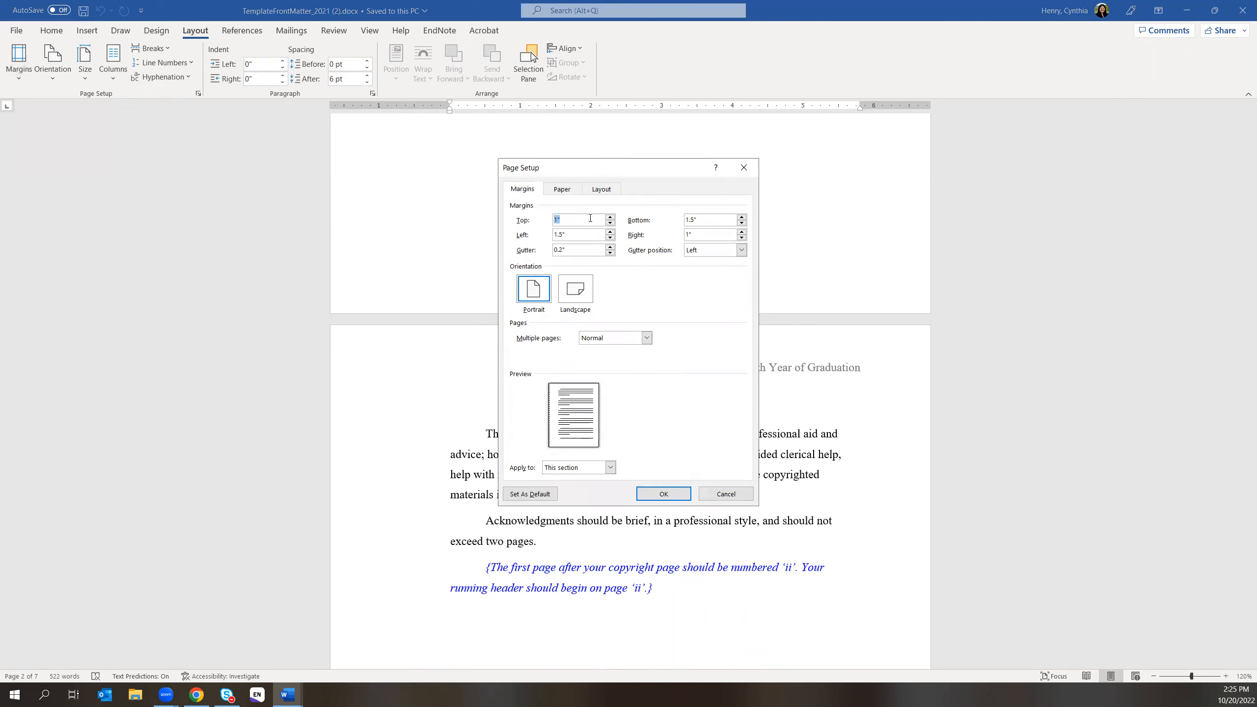
left_click(684, 493)
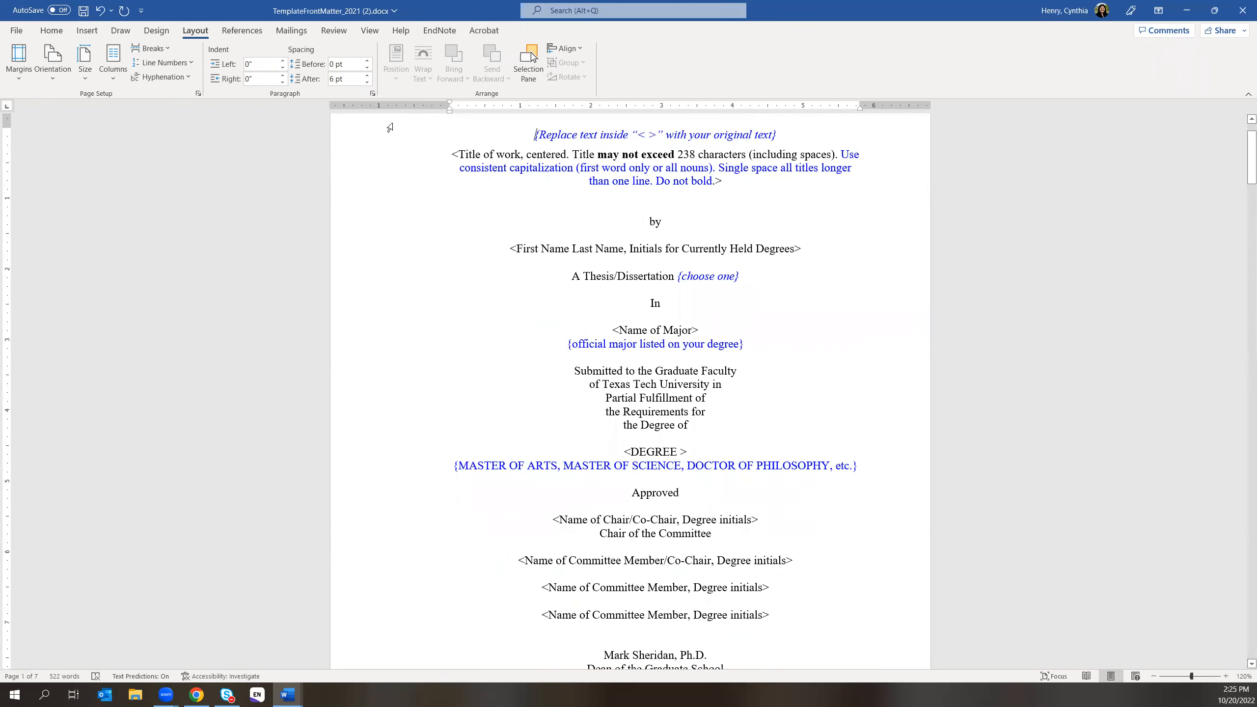
- Check the template's paragraph indent and spacing settings, then return to the Chrome forms page
left_click(372, 94)
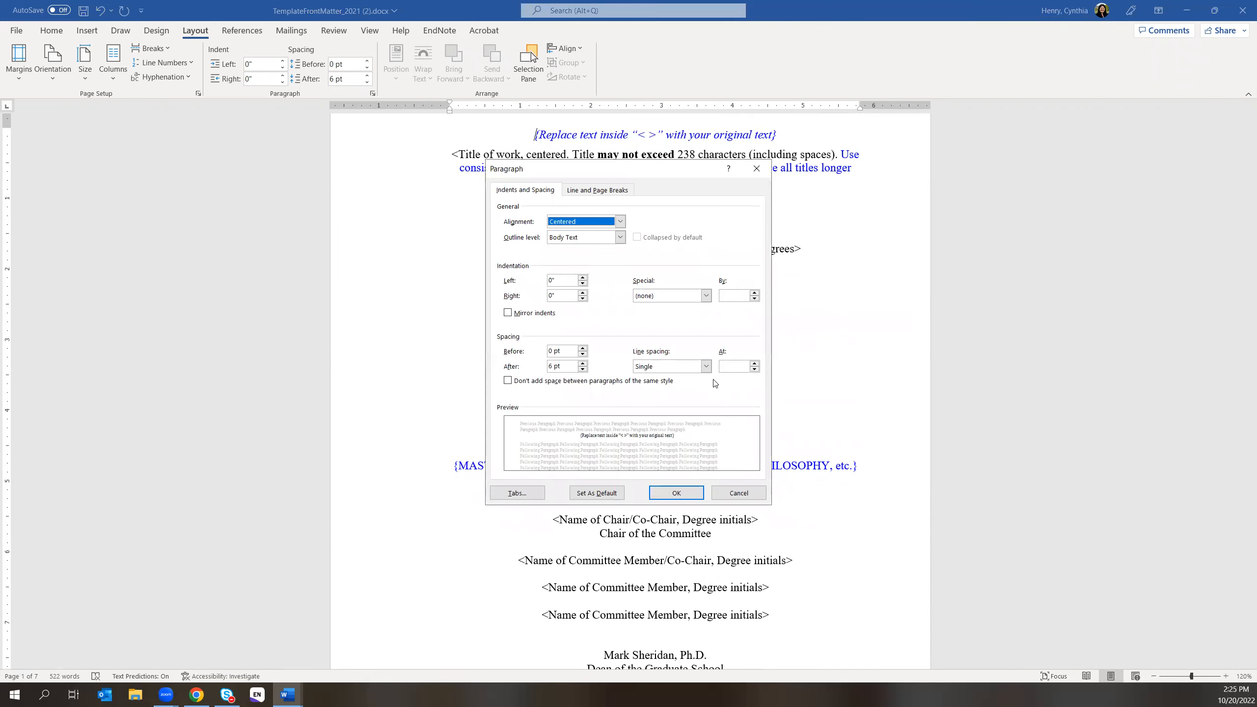
left_click(676, 492)
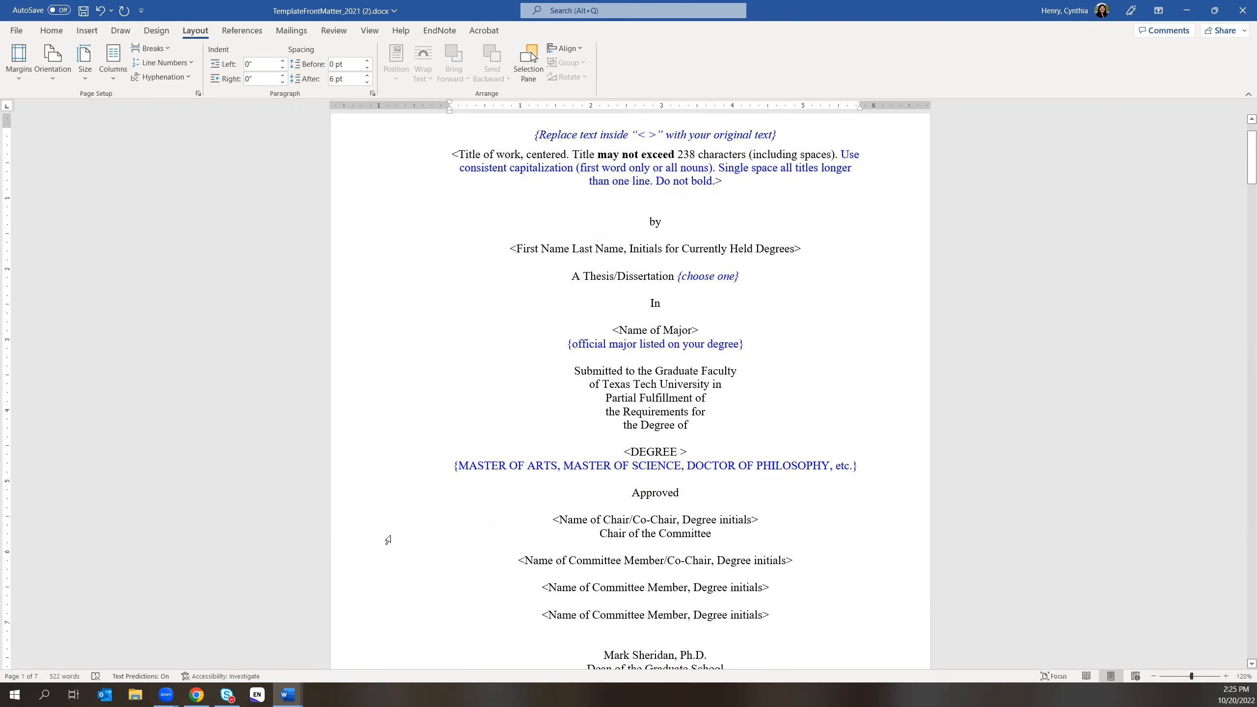
left_click(197, 695)
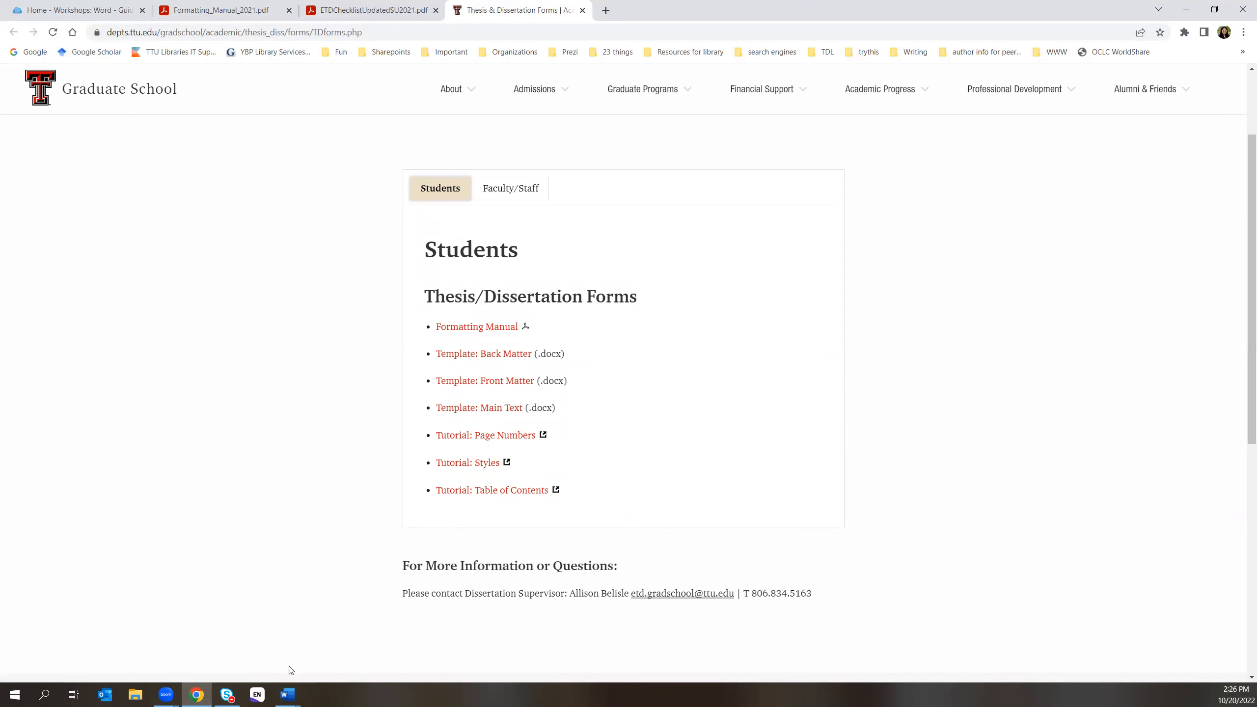
- Bring the TemplateFrontMatter document back and turn on Show/Hide ¶ formatting marks
mouse_move(283, 695)
left_click(419, 641)
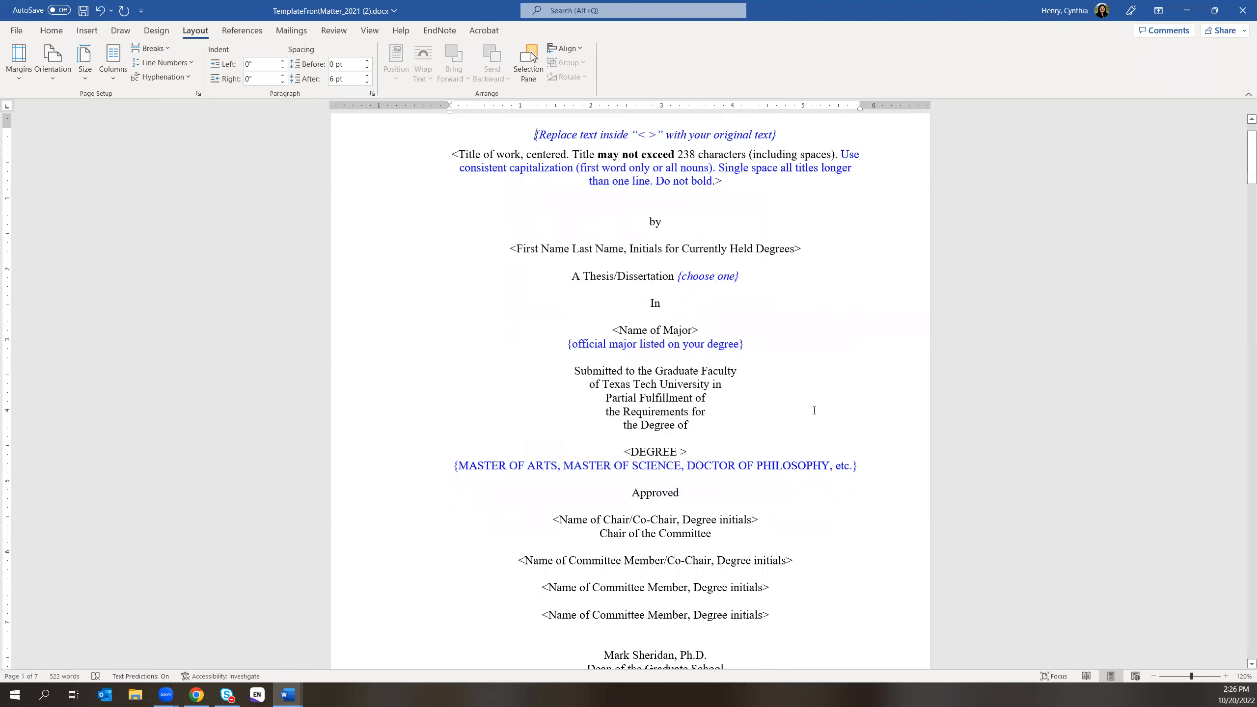
scroll(858, 366, "down", 10)
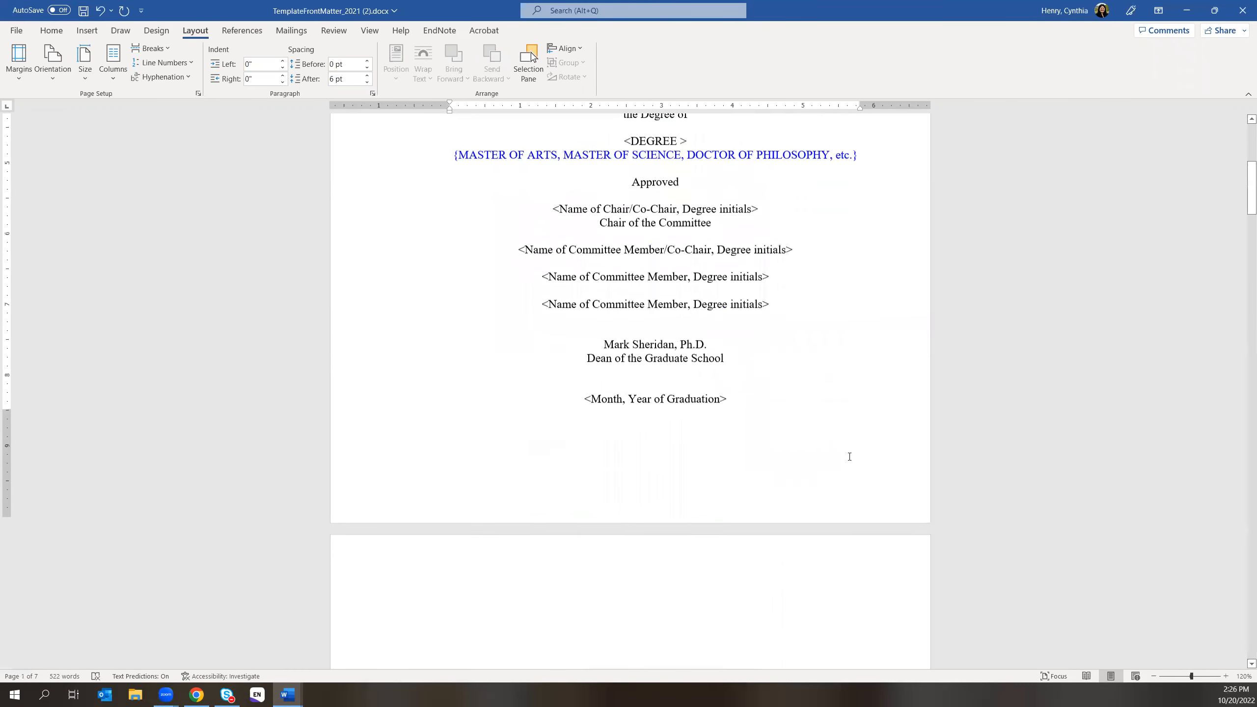
scroll(849, 458, "down", 6)
left_click(52, 30)
left_click(420, 53)
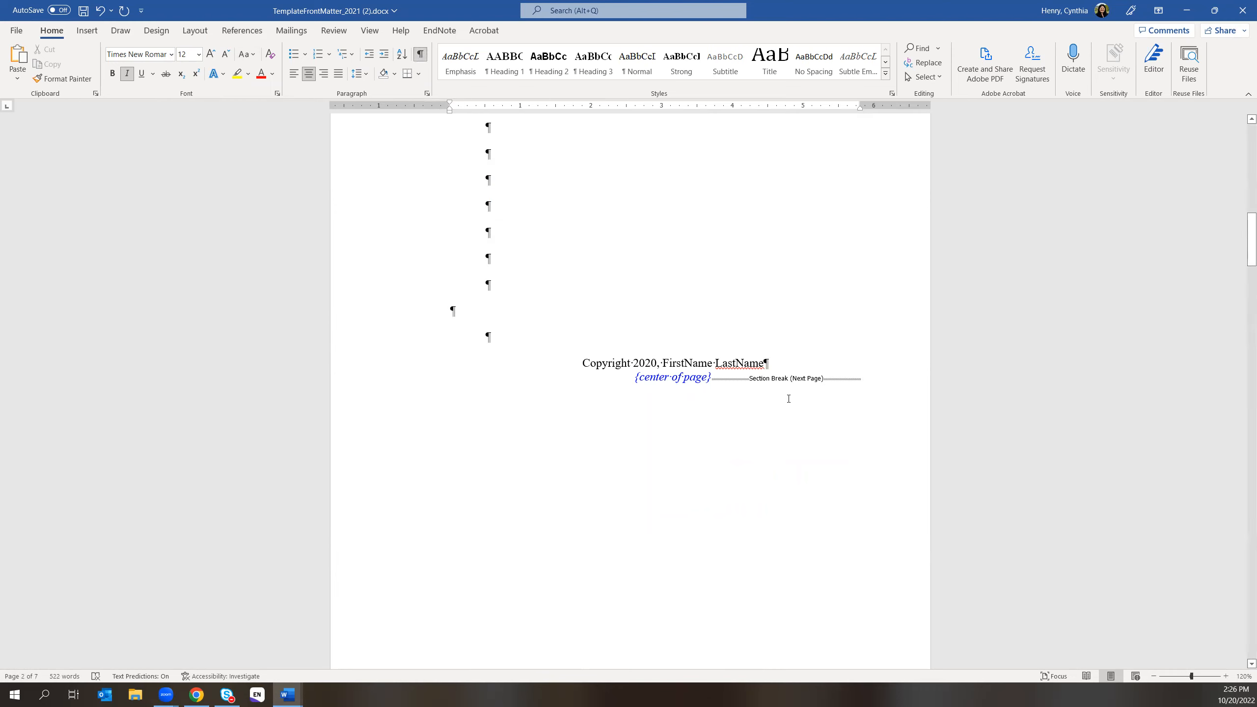
- Scroll down through the front matter to the List of Figures page
scroll(788, 398, "down", 3)
scroll(784, 398, "down", 8)
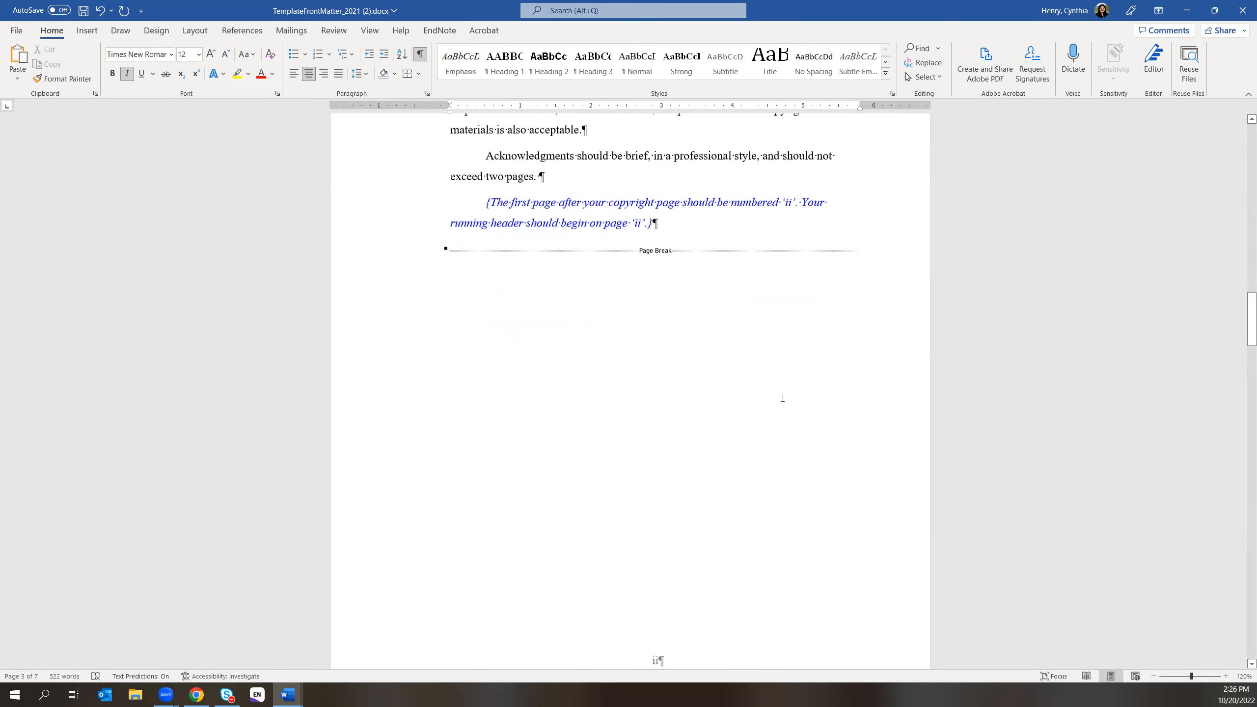
scroll(782, 397, "down", 7)
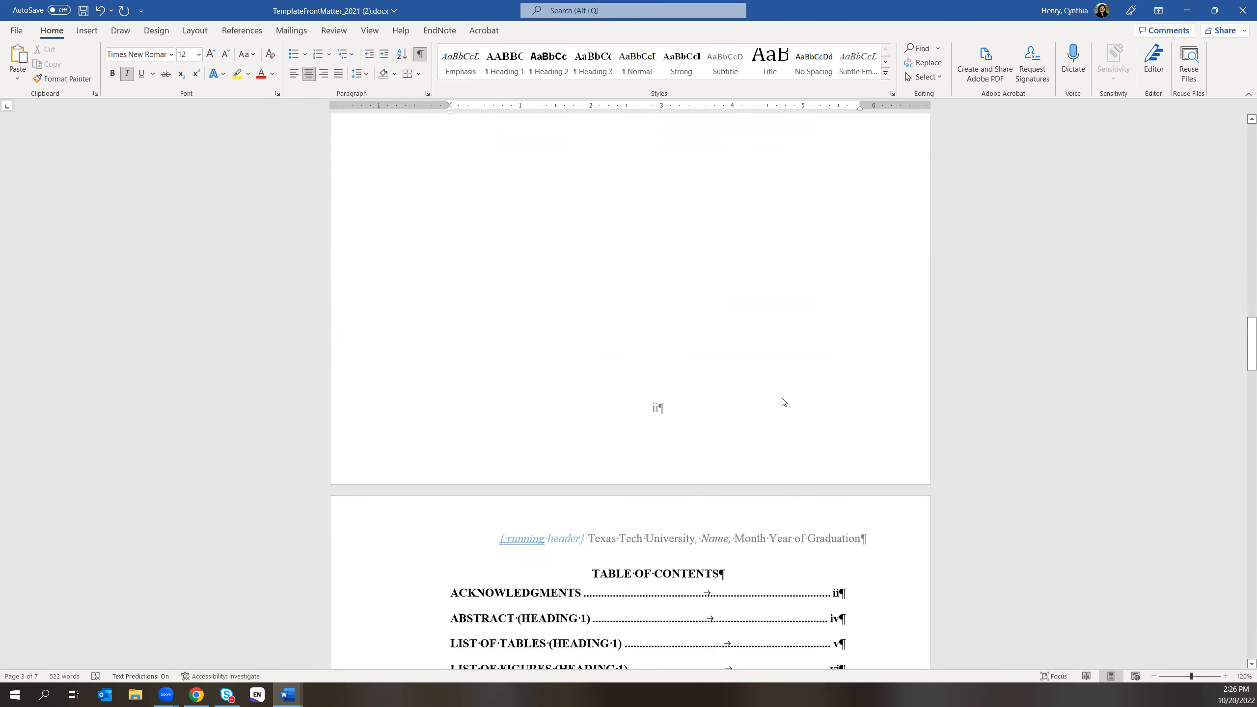
scroll(782, 398, "down", 8)
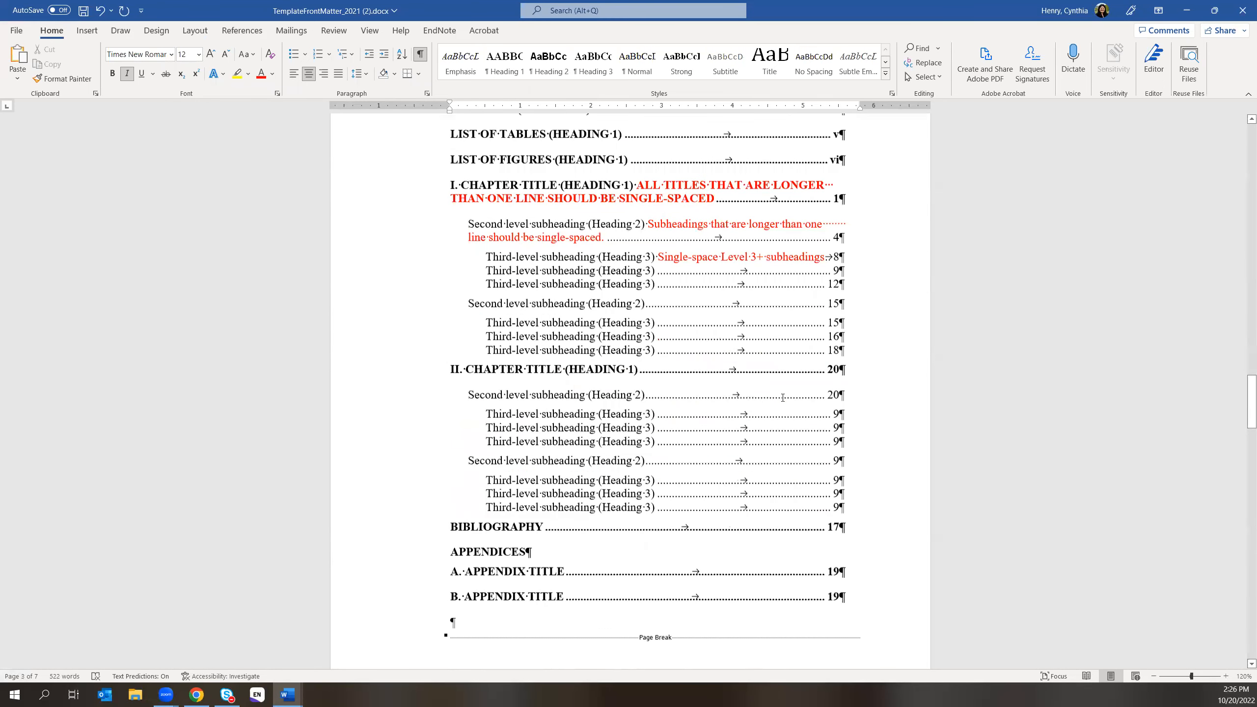
scroll(782, 402, "down", 3)
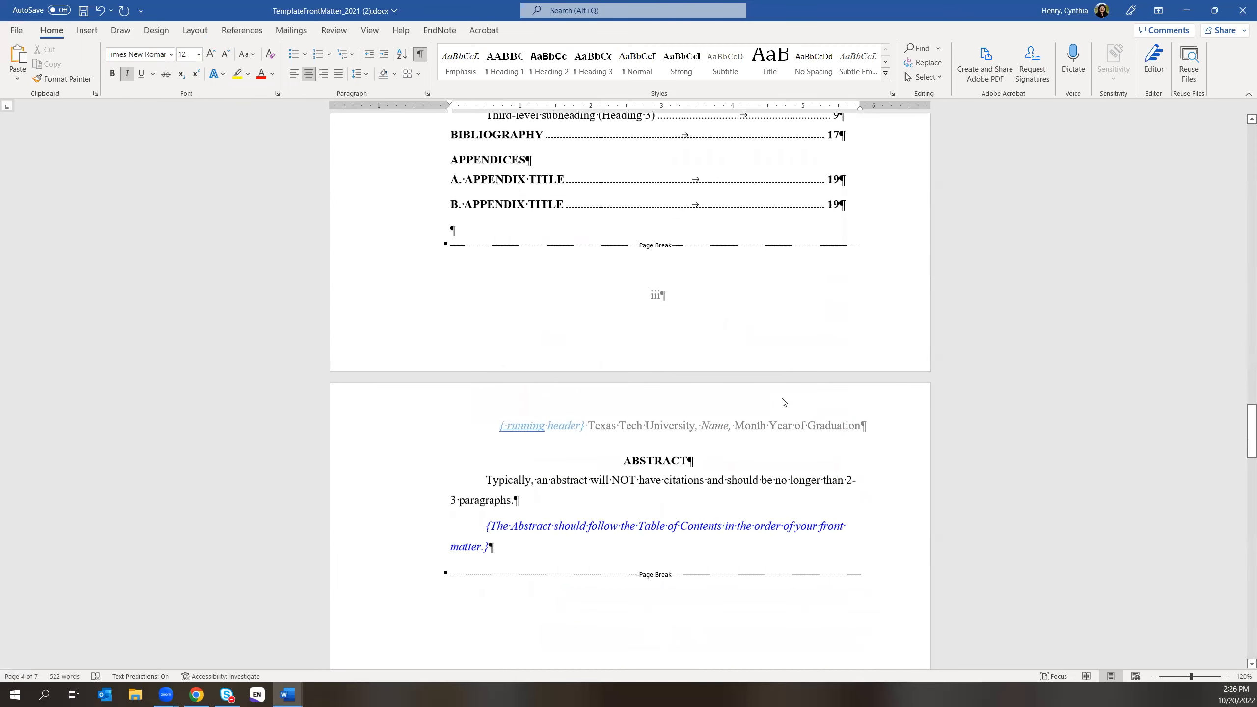
scroll(782, 401, "down", 9)
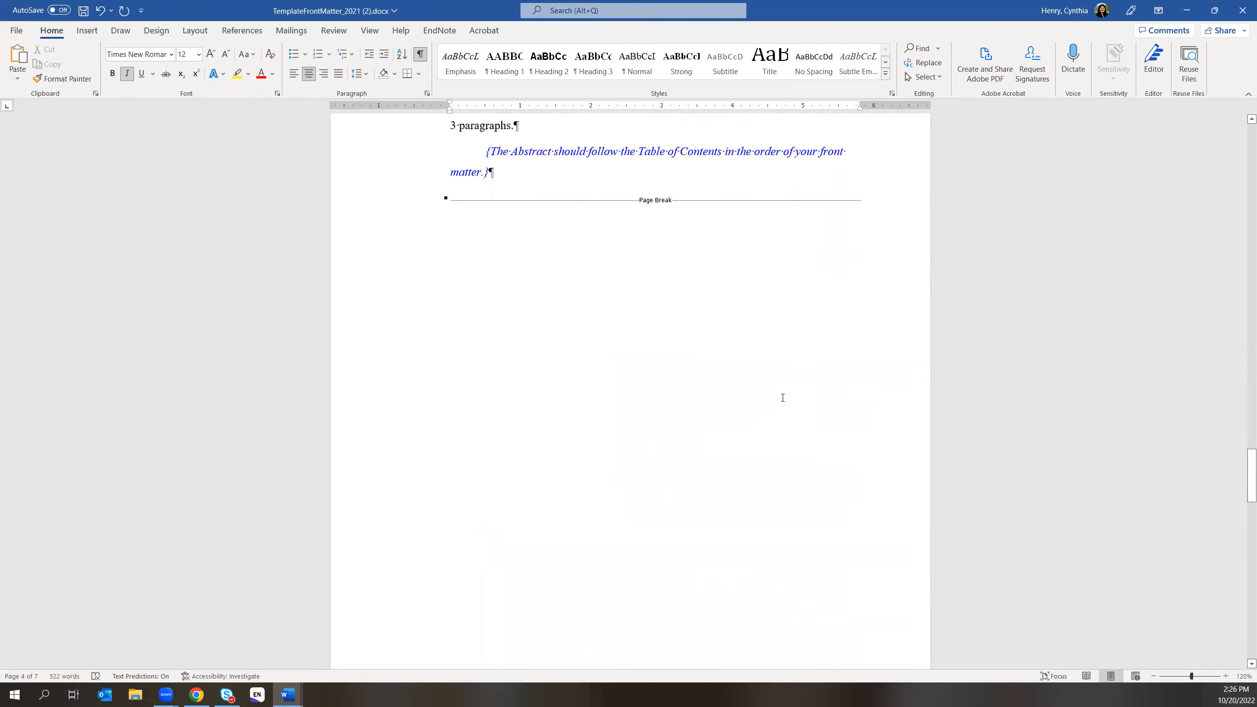
scroll(782, 397, "down", 9)
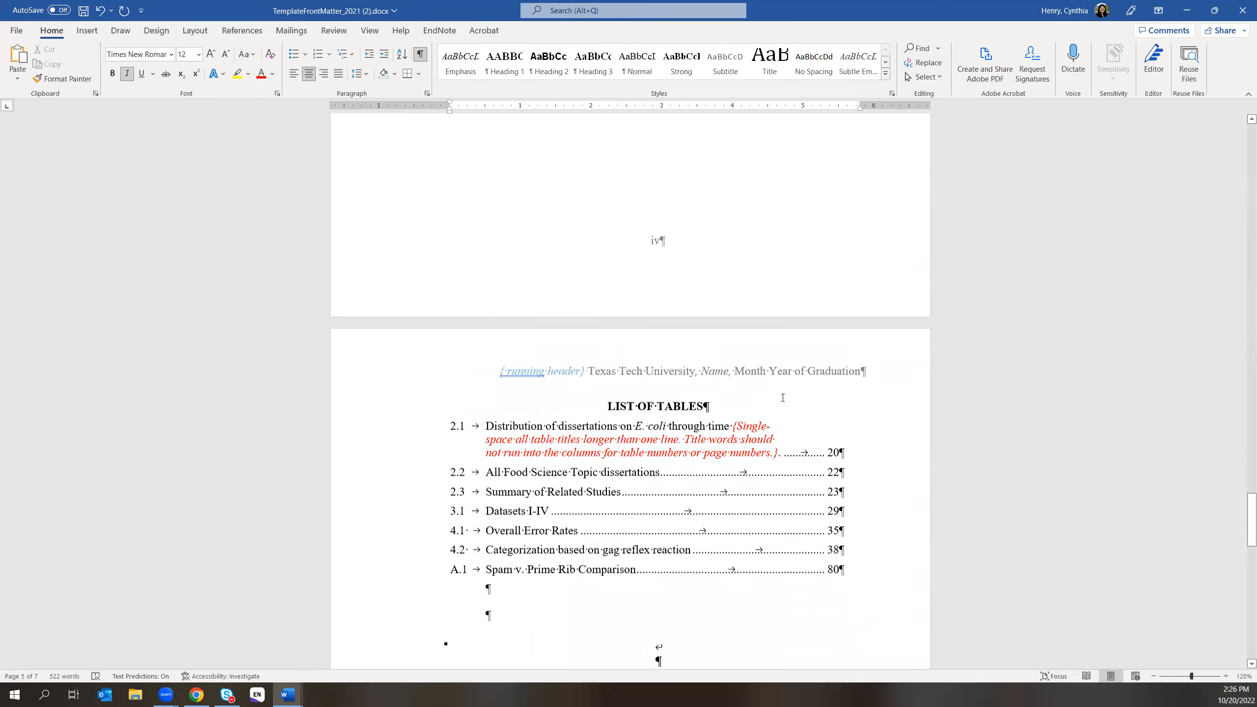
scroll(782, 398, "down", 9)
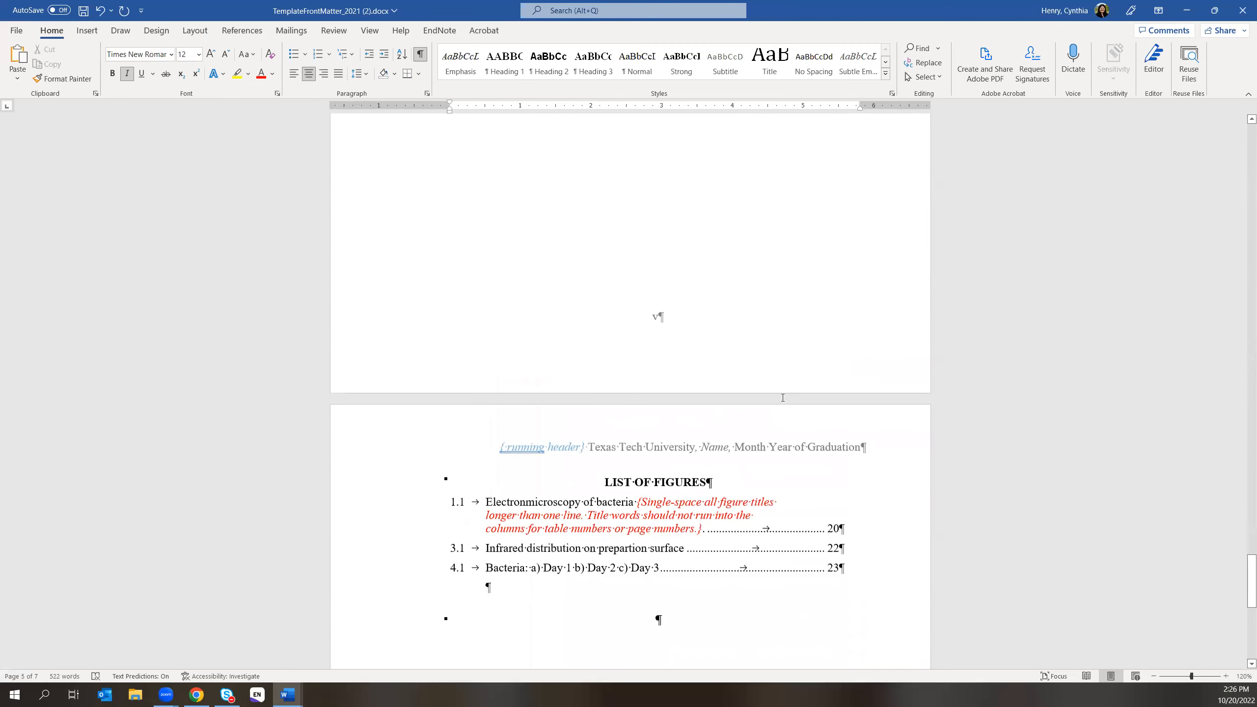
scroll(782, 398, "down", 6)
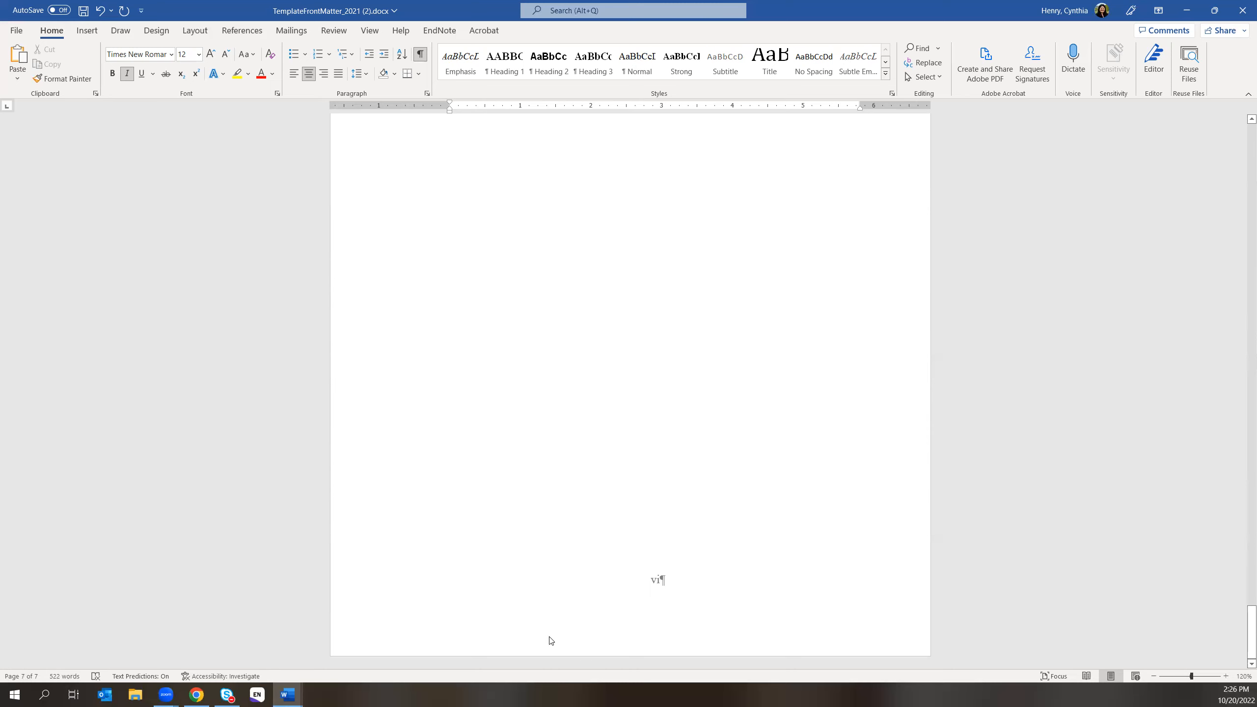
scroll(659, 146, "up", 6)
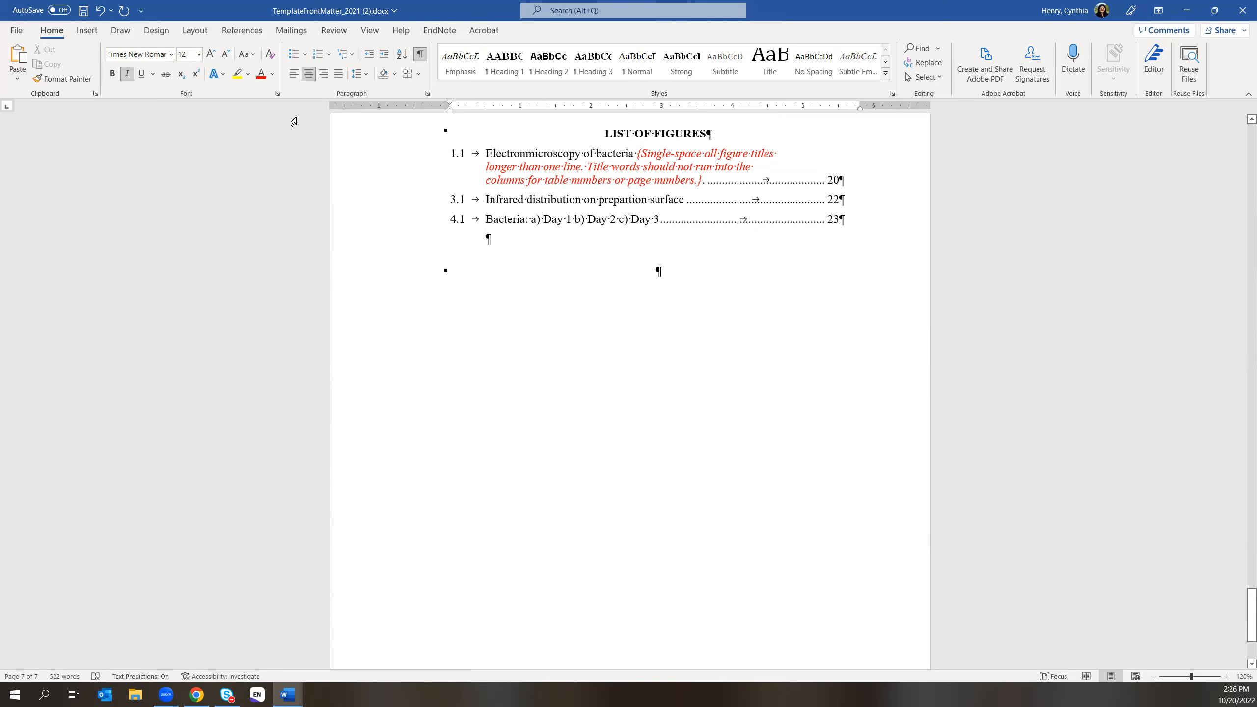
- Insert a Next Page section break right after the last List of Figures entry
left_click(195, 32)
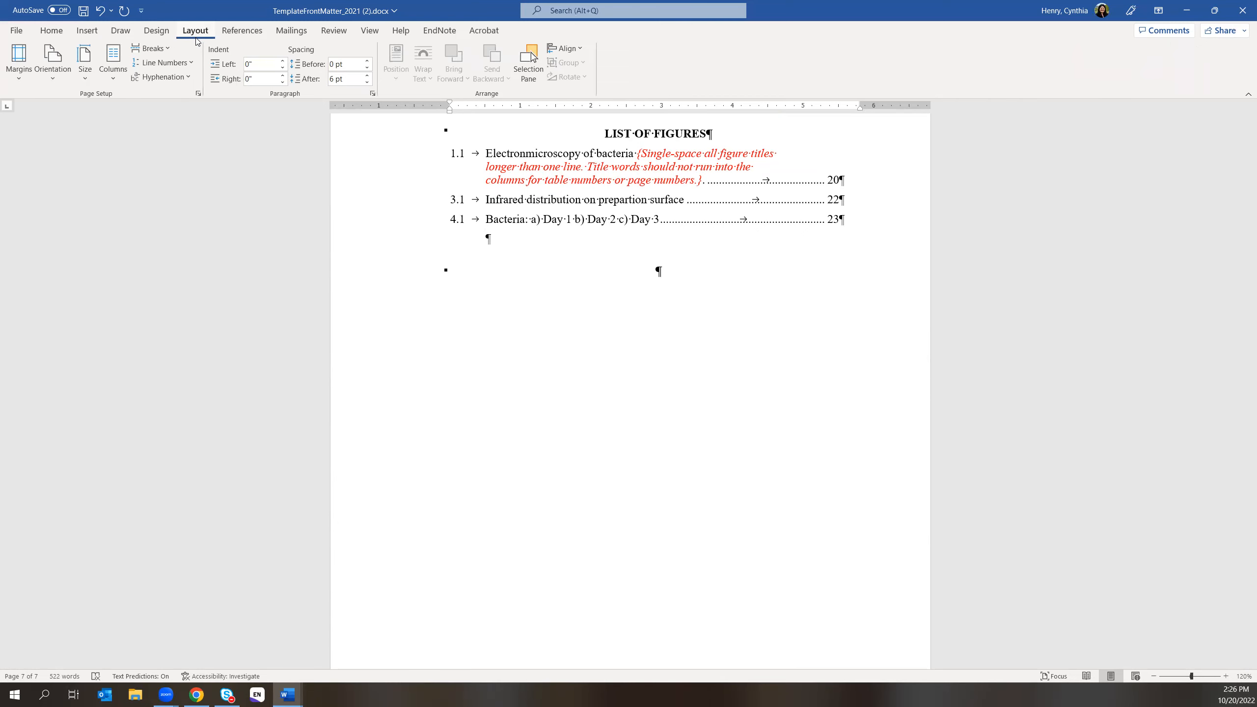
left_click(170, 51)
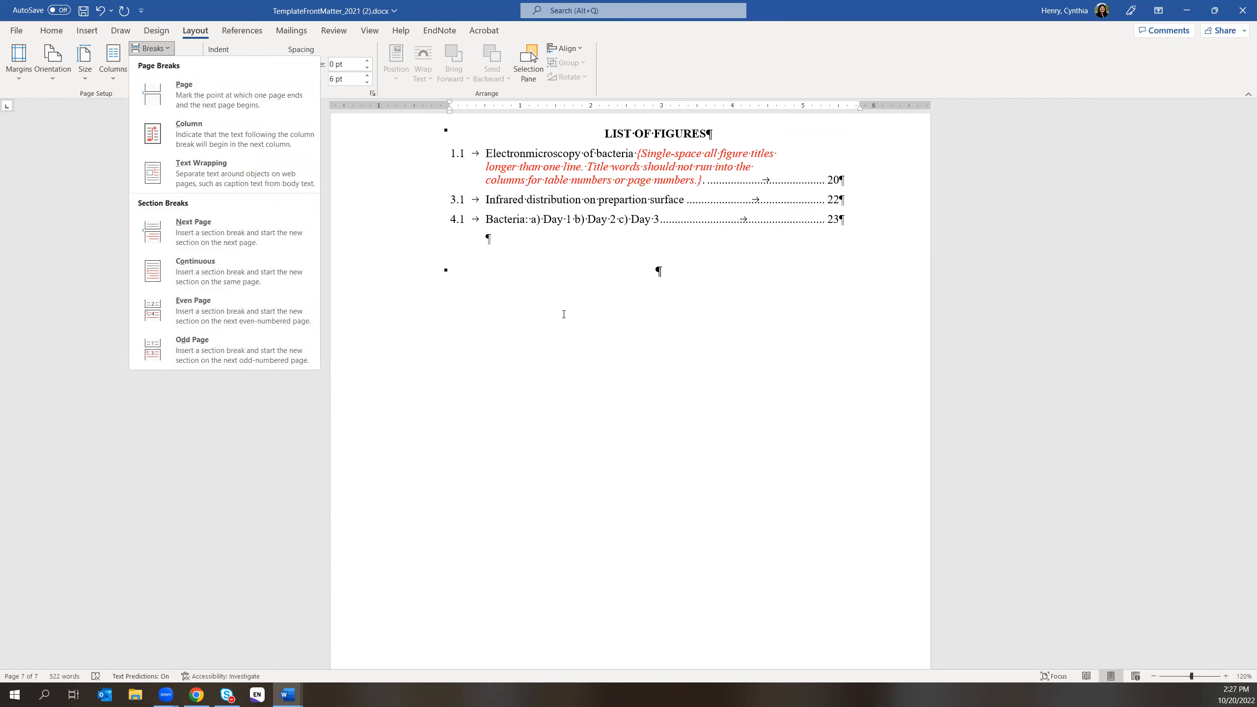
left_click(616, 275)
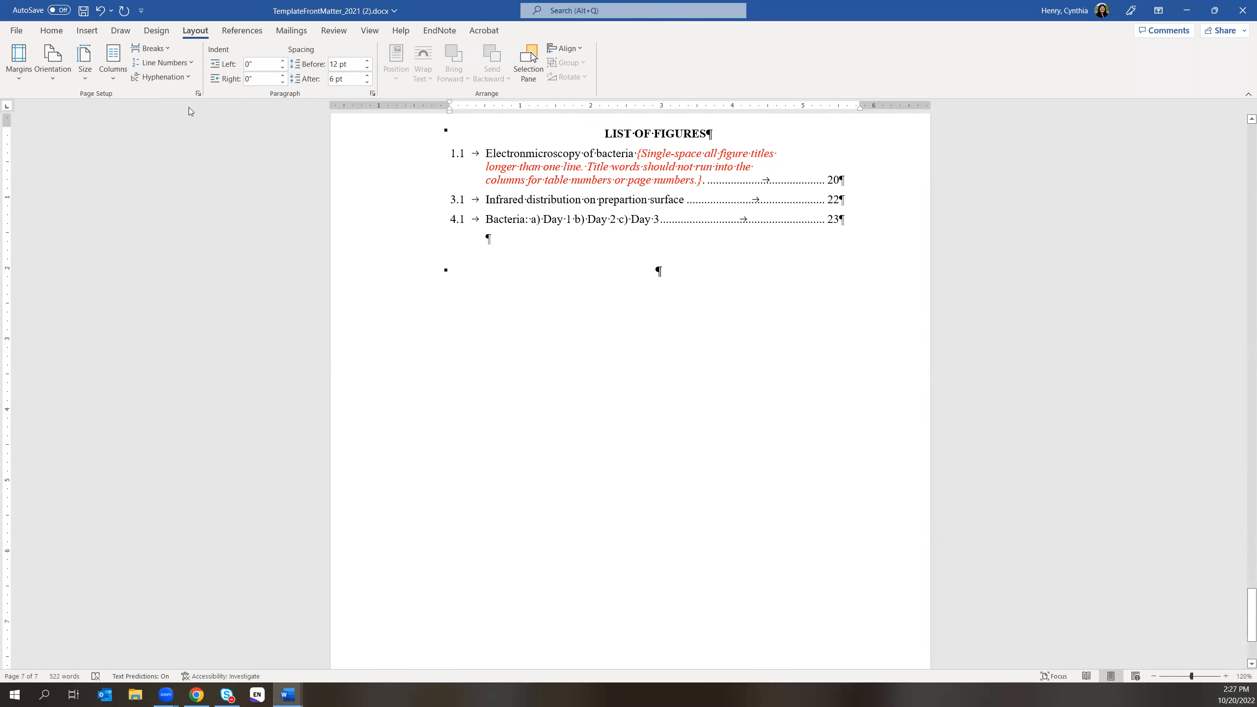
left_click(169, 53)
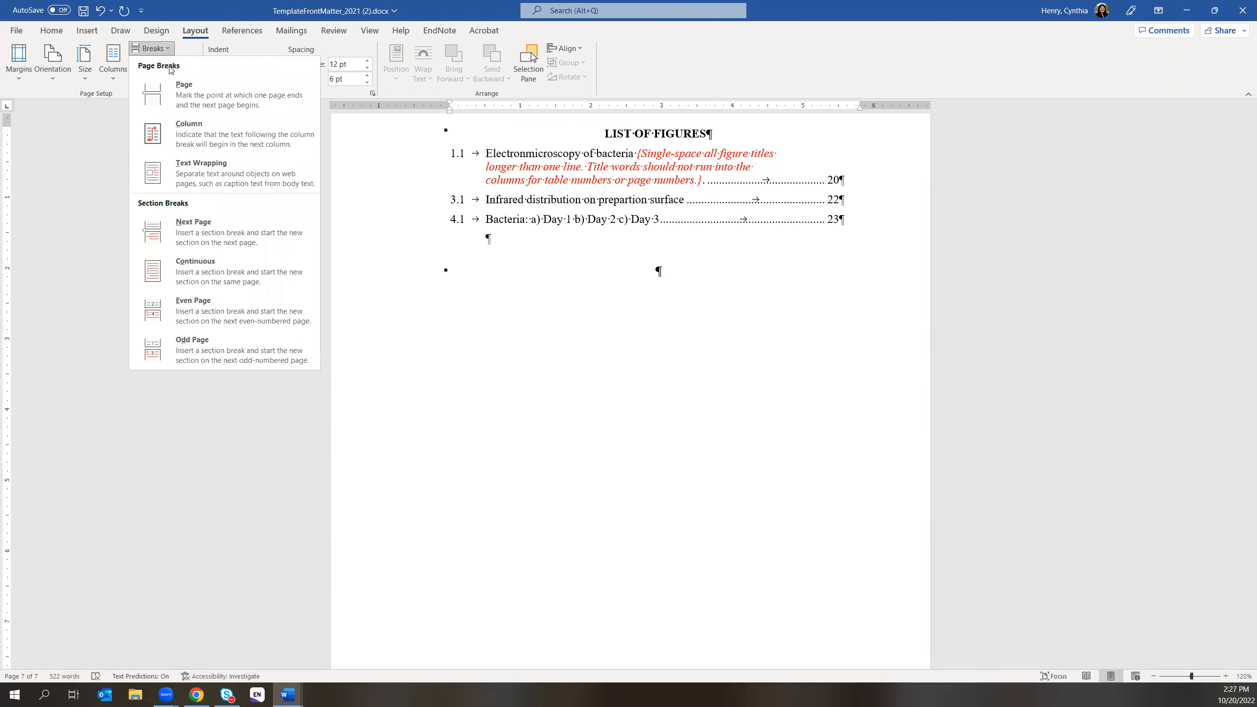
left_click(208, 238)
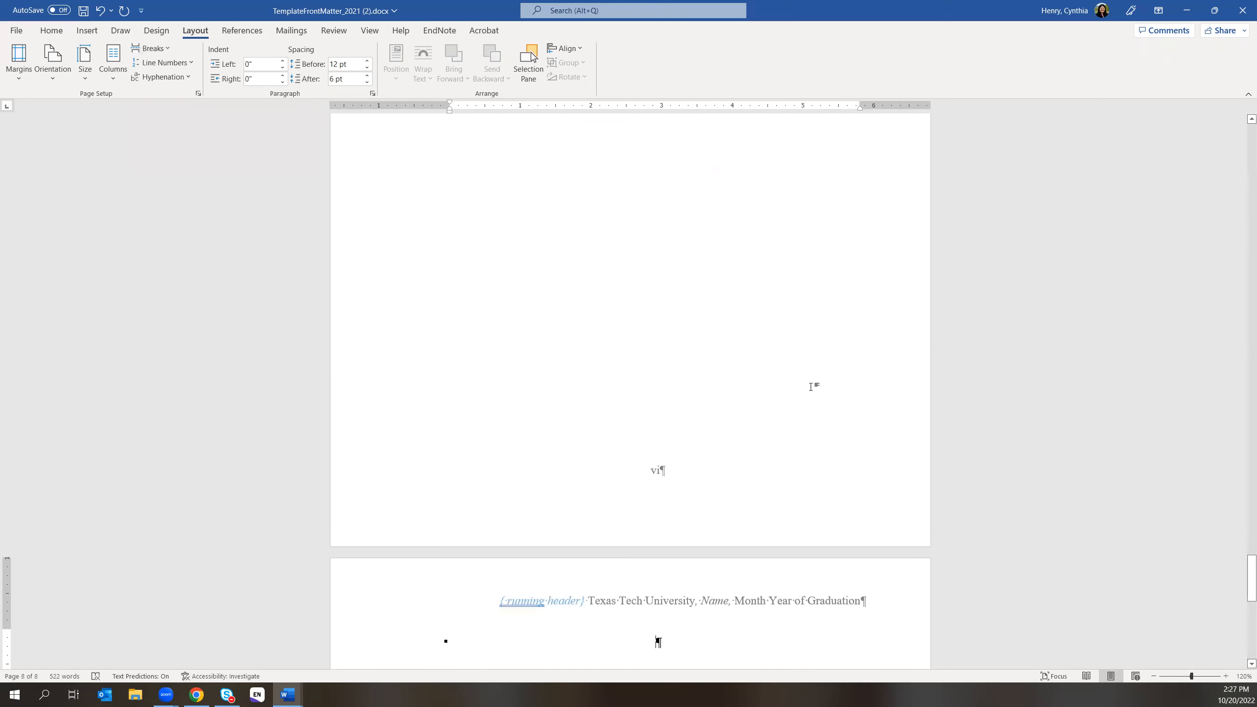
scroll(811, 387, "up", 2)
scroll(811, 388, "up", 10)
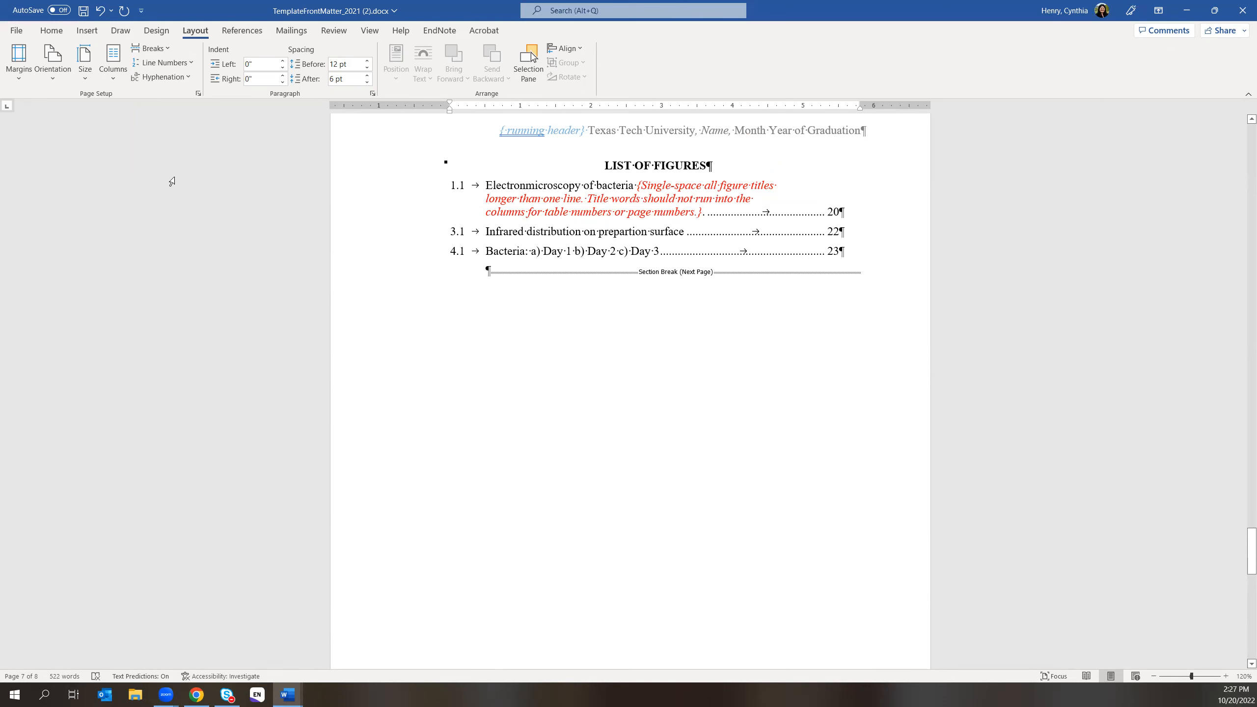
left_click(369, 31)
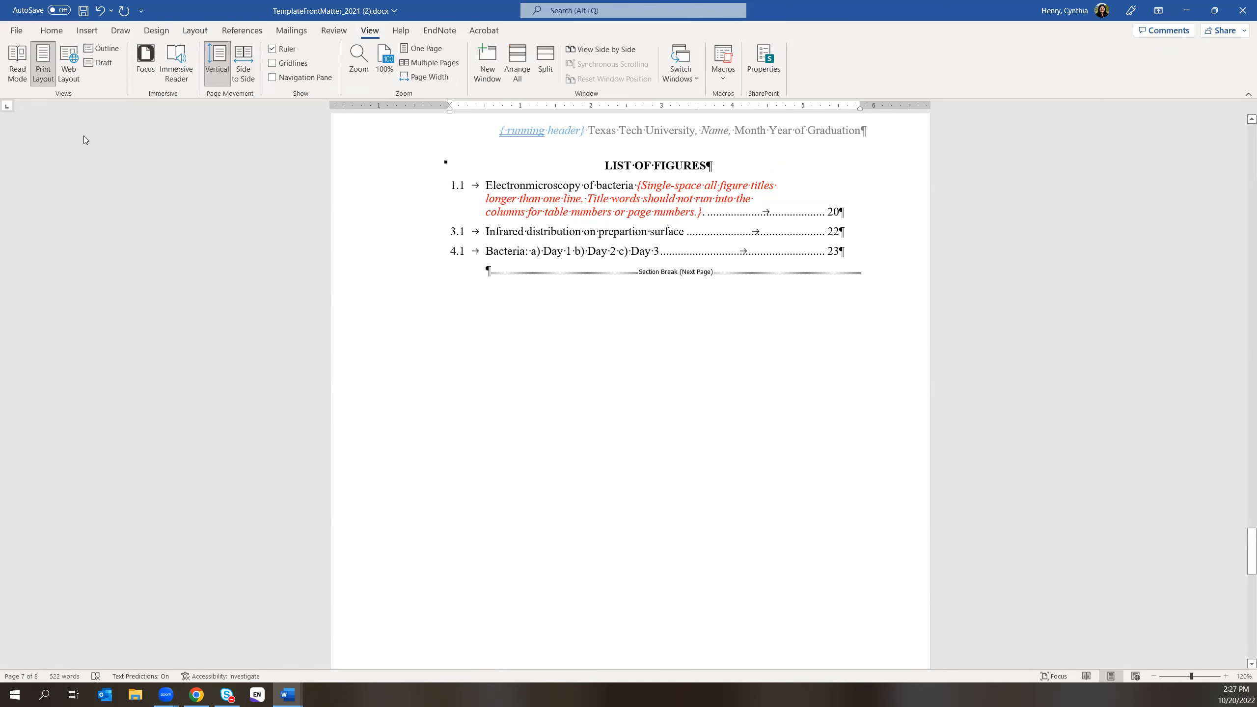
left_click(332, 32)
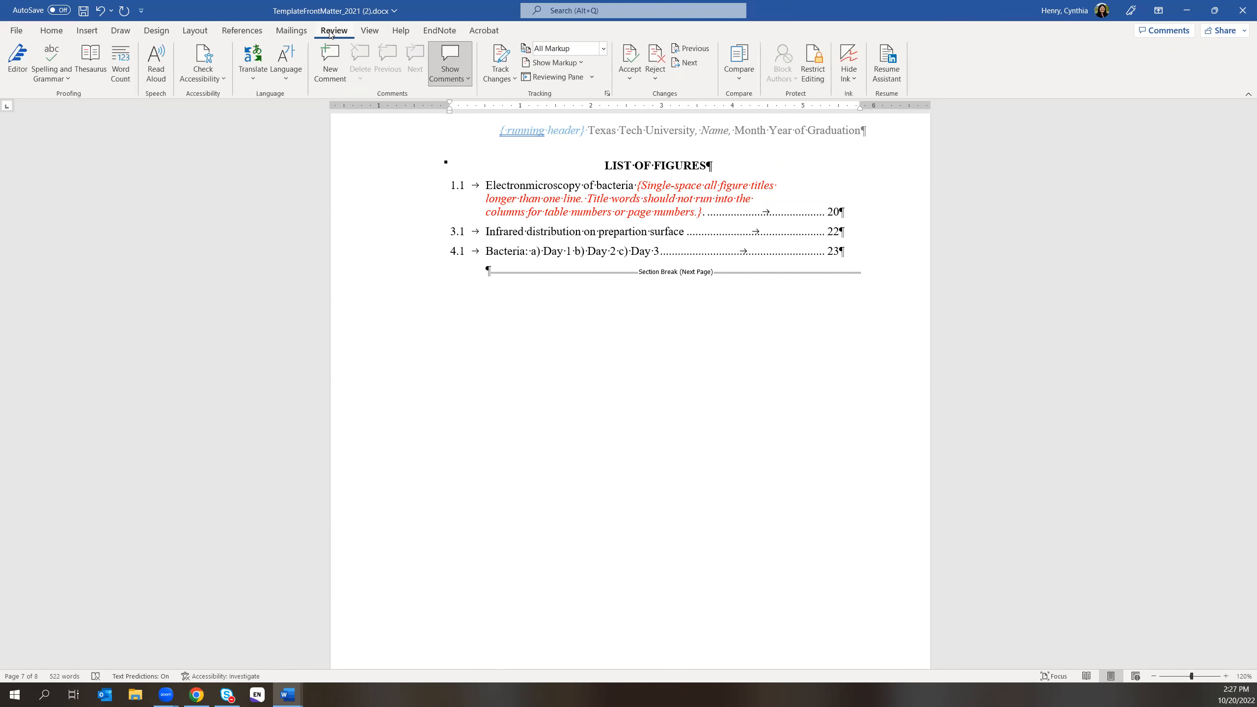
left_click(240, 31)
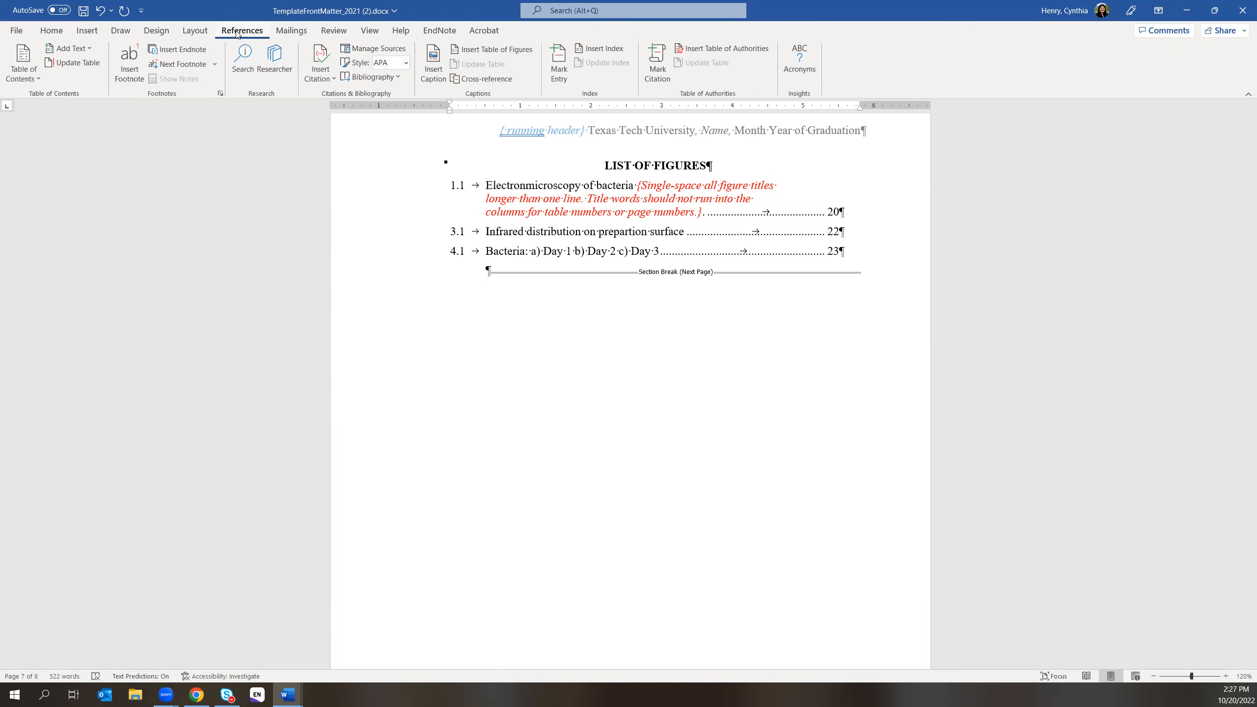
left_click(87, 32)
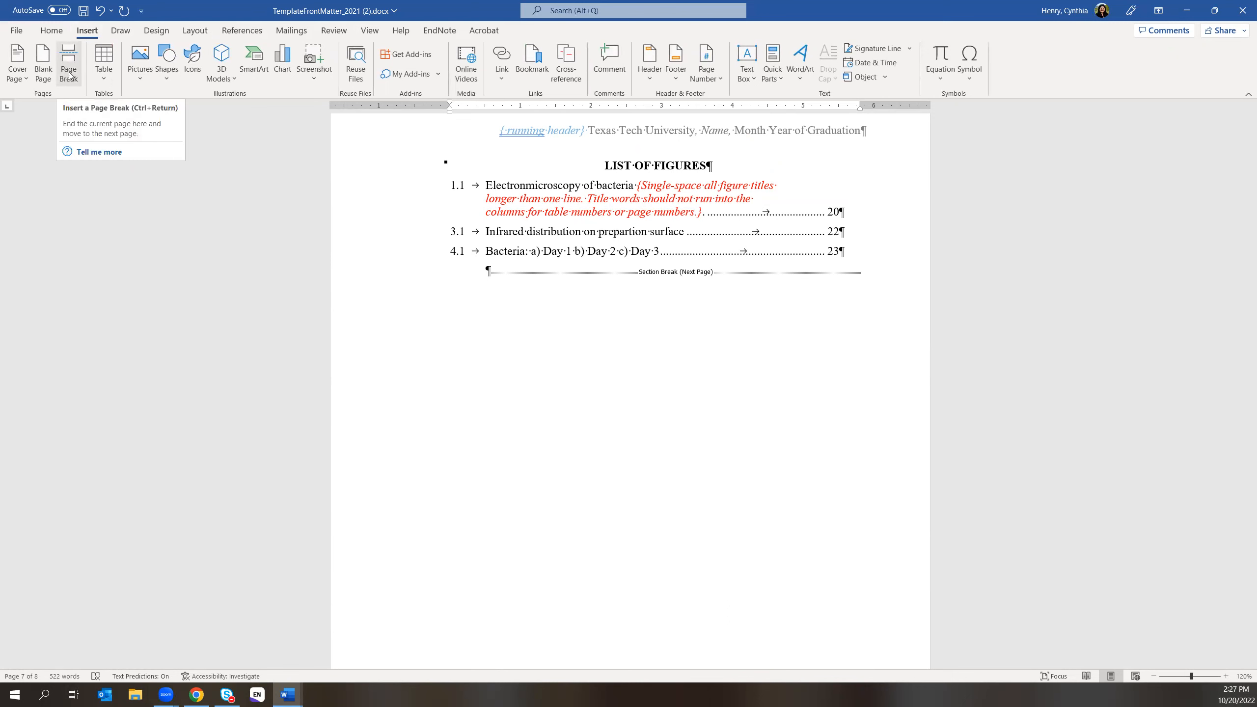
left_click(193, 31)
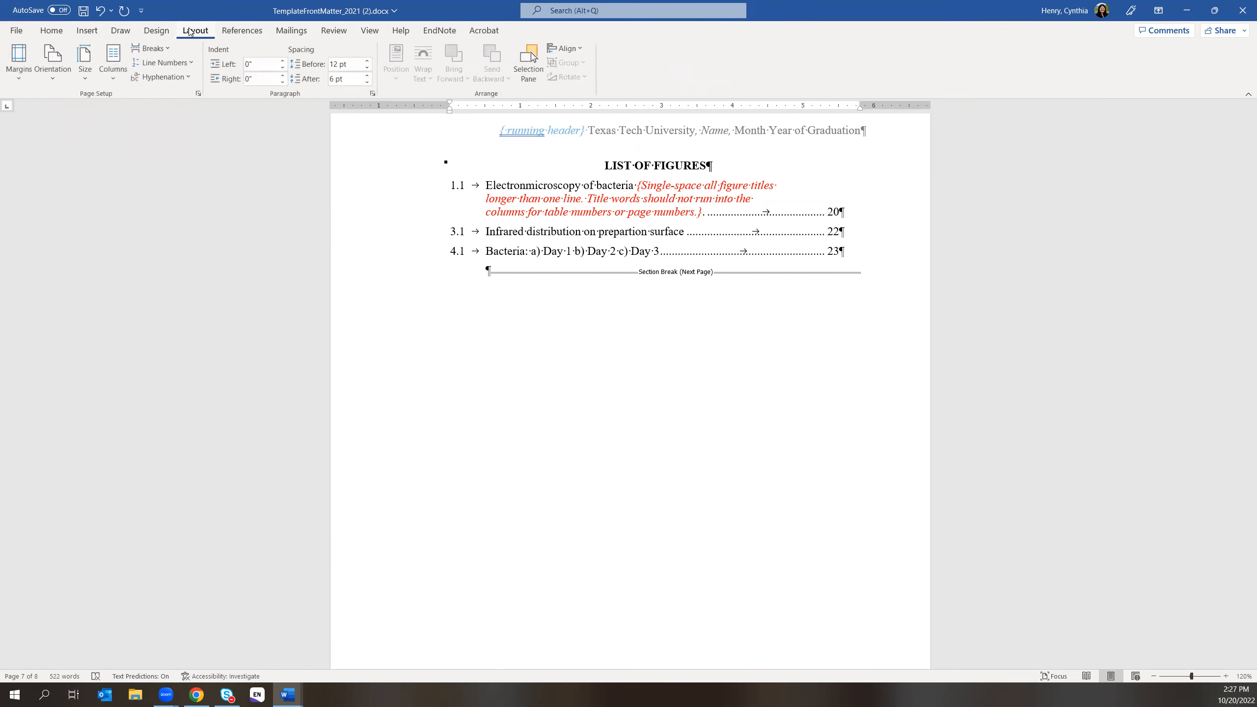
left_click(168, 48)
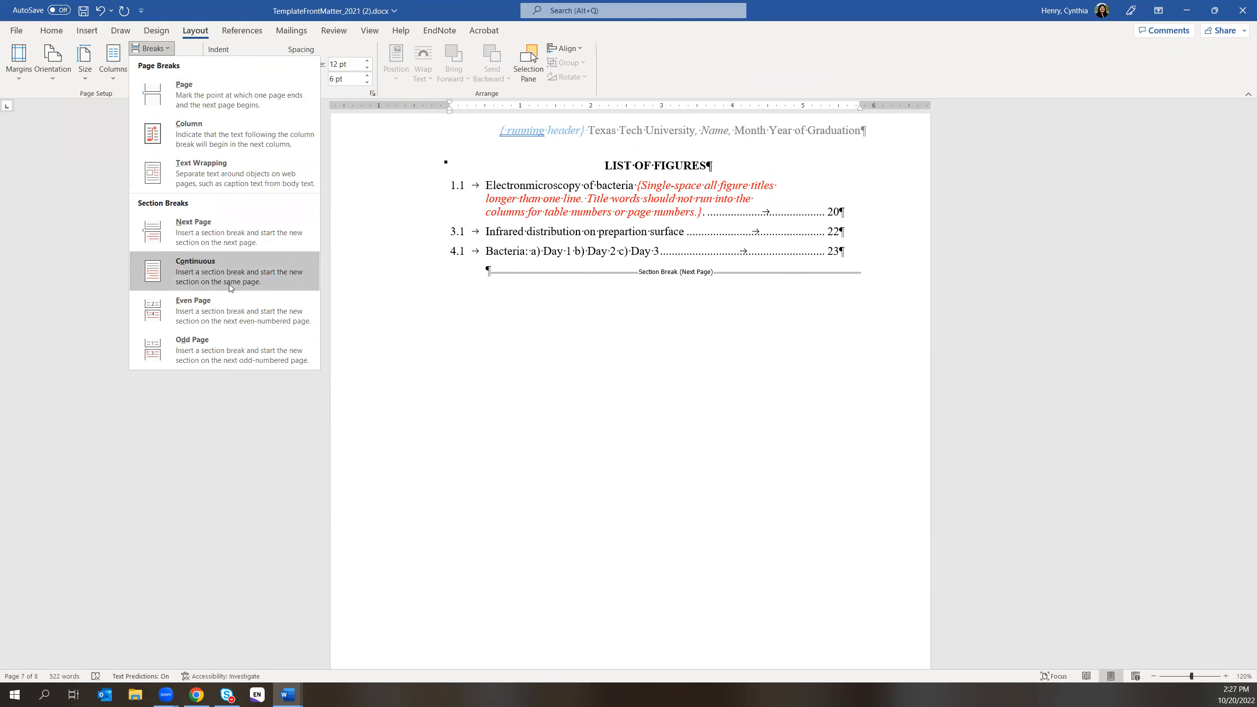
left_click(57, 192)
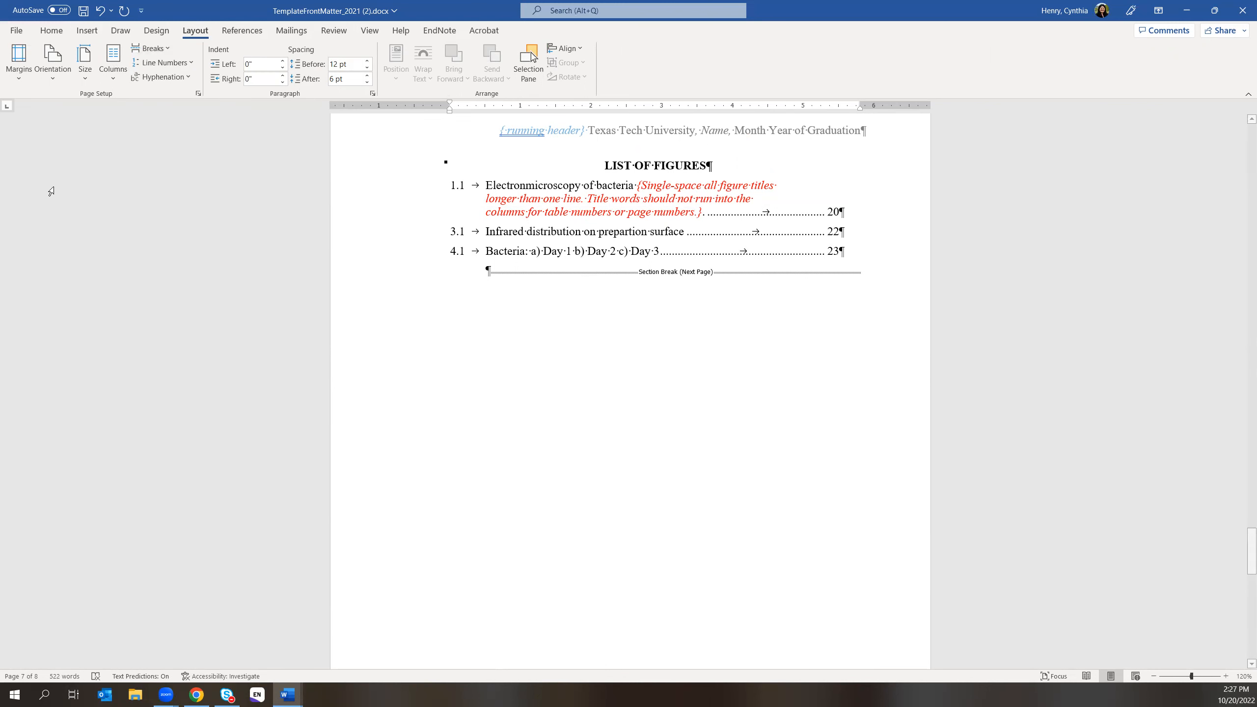
left_click(86, 30)
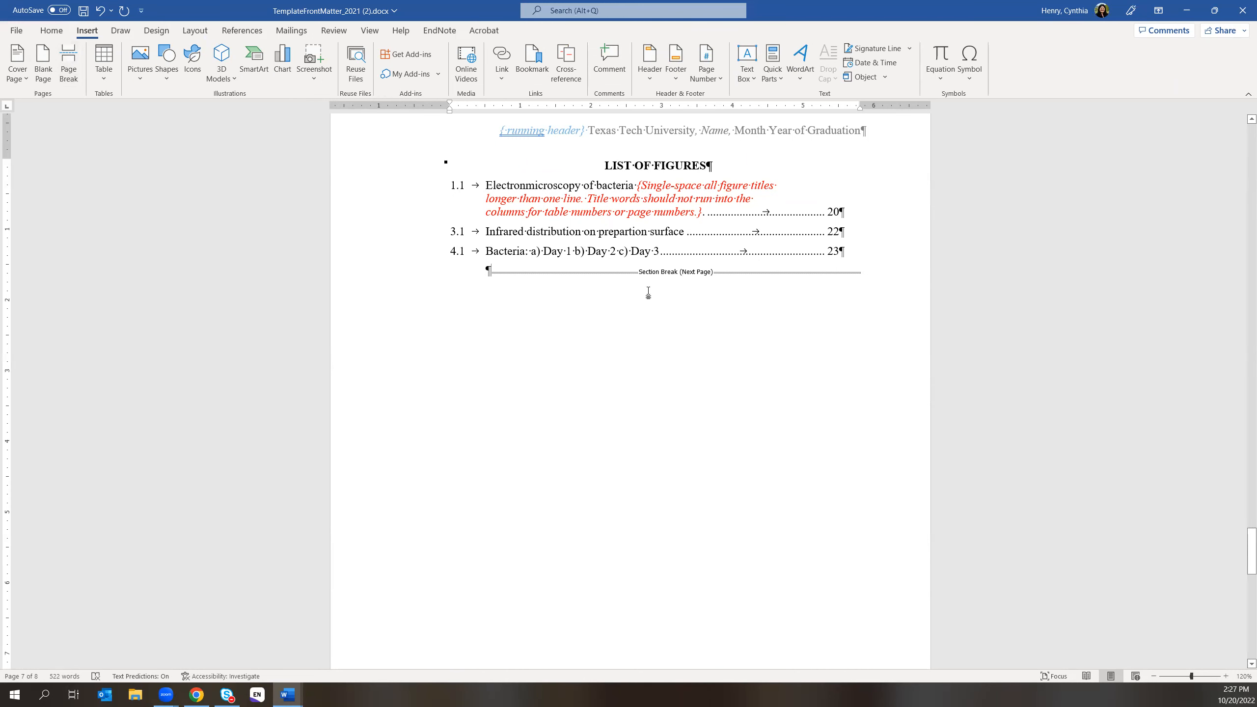
scroll(654, 285, "down", 5)
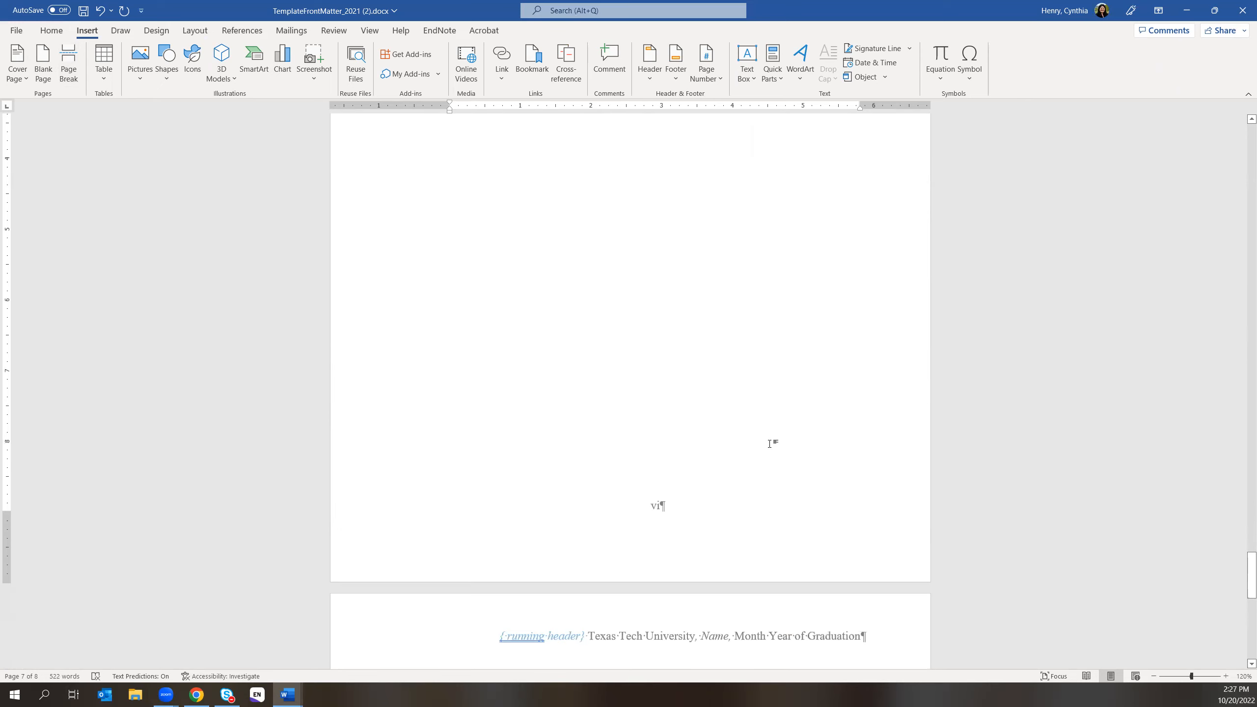
scroll(769, 441, "up", 1)
scroll(768, 438, "up", 1)
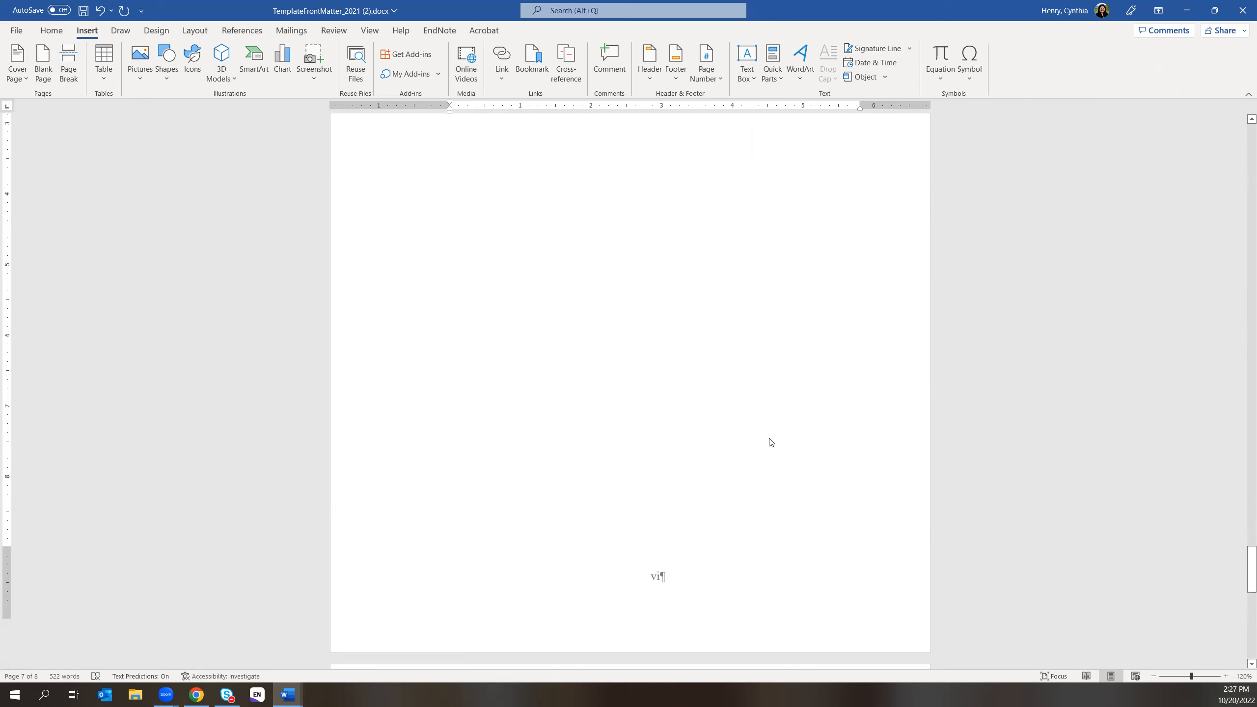
scroll(768, 441, "down", 10)
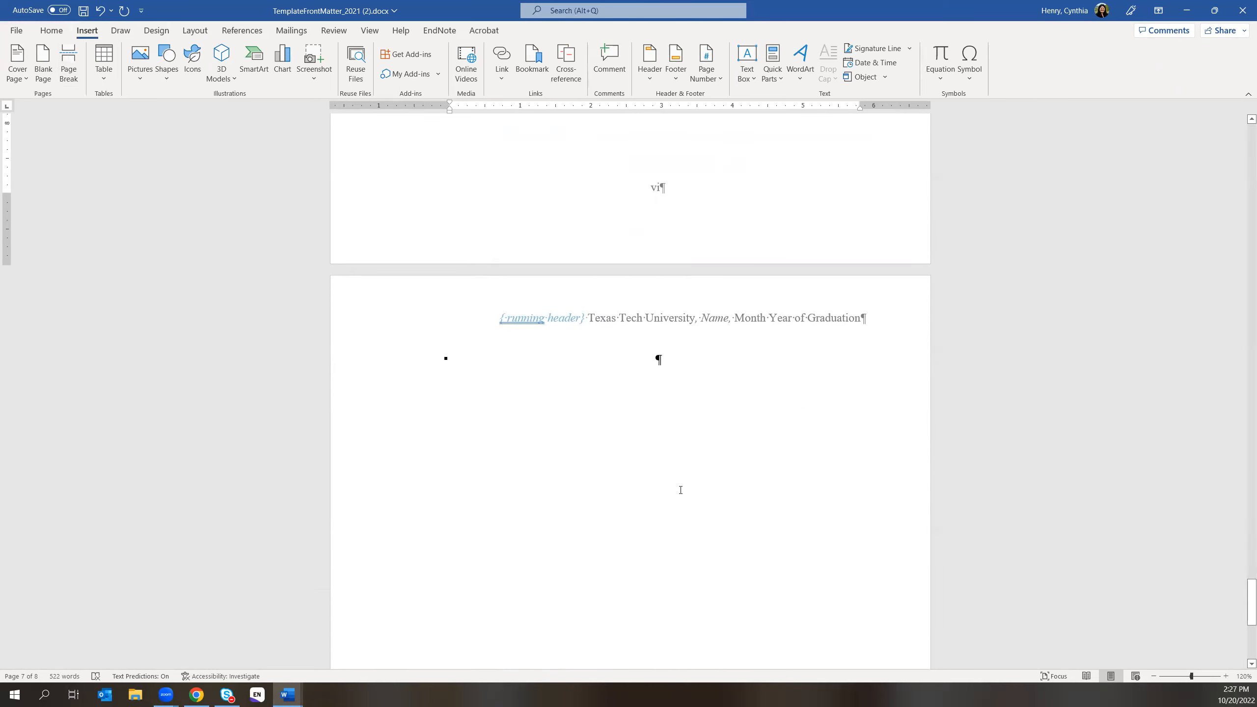
- Download 'Template: Main Text' in Chrome and open Template_MainText_2021 in Word
key("alt+Tab")
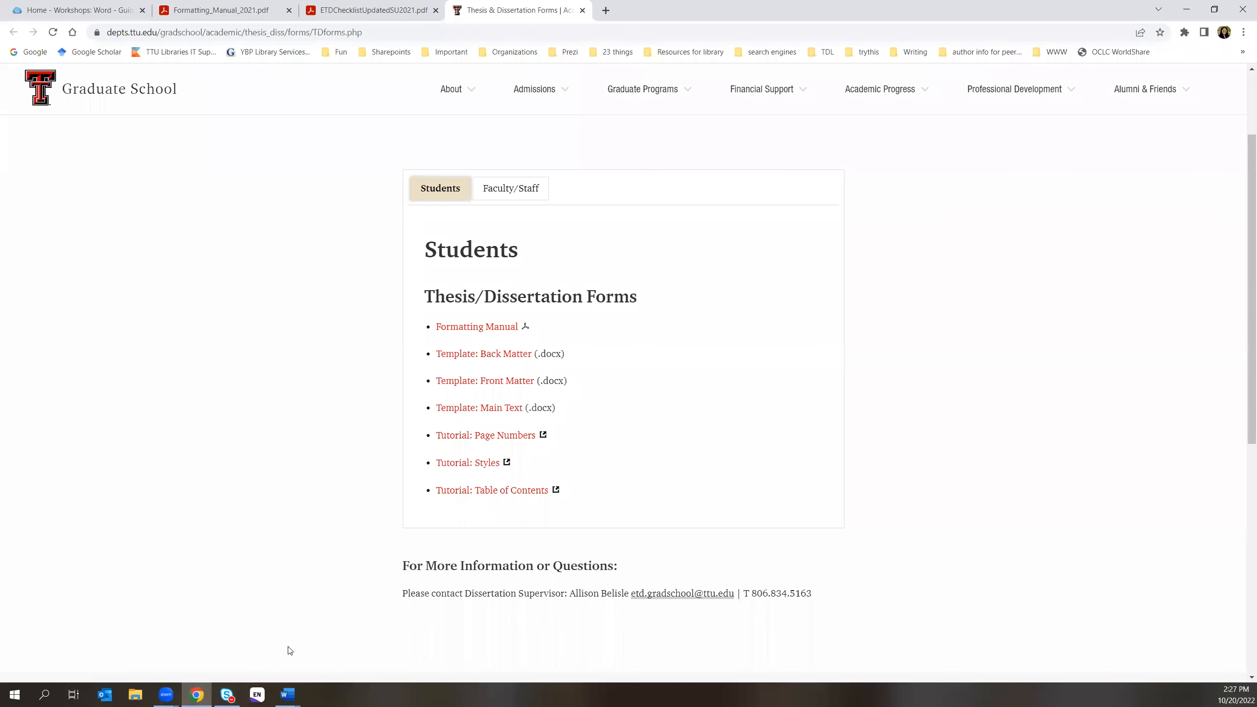
left_click(496, 414)
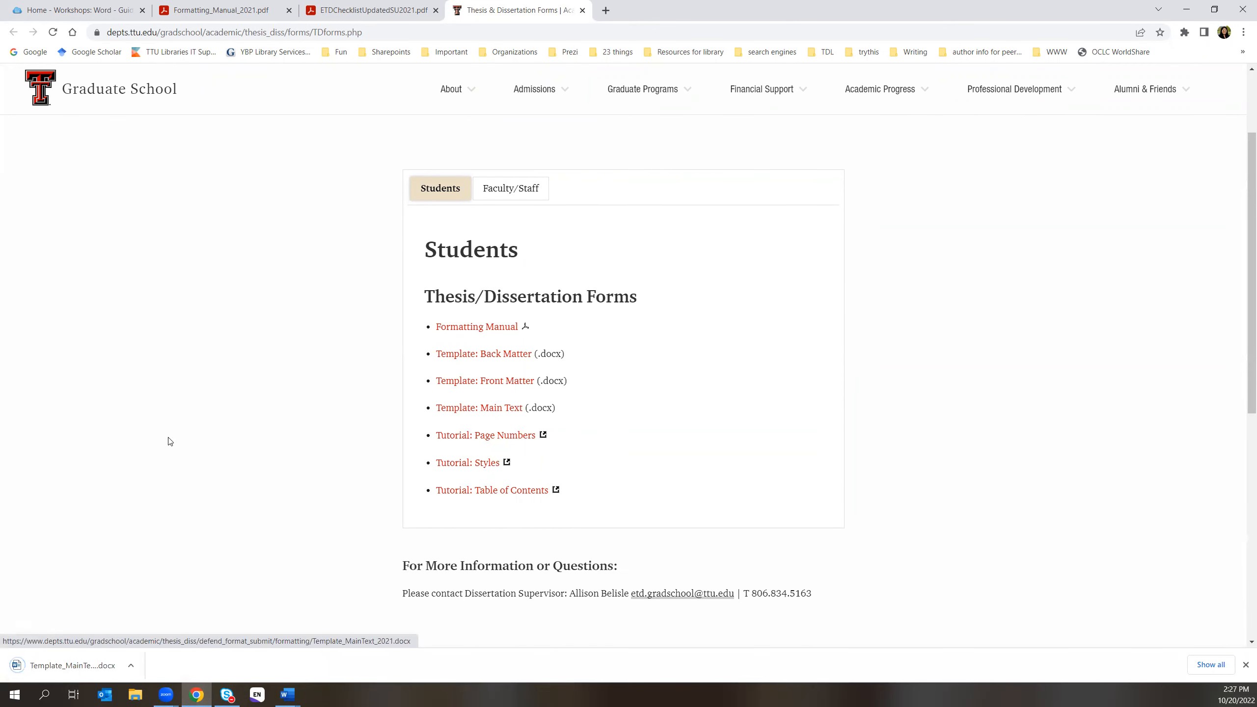
left_click(86, 664)
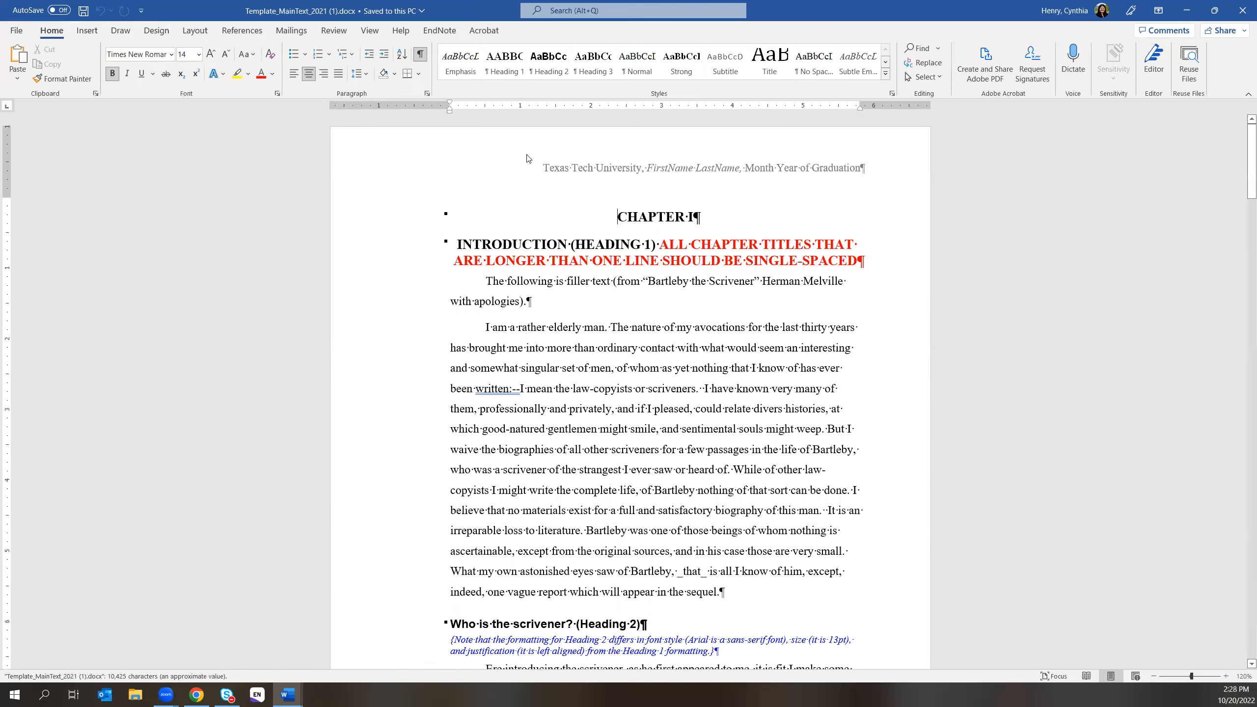
- Select and copy the Main Text template from CHAPTER I to the end, then switch to TemplateFrontMatter
left_click_drag(617, 214, 936, 695)
left_click_drag(861, 632, 835, 591)
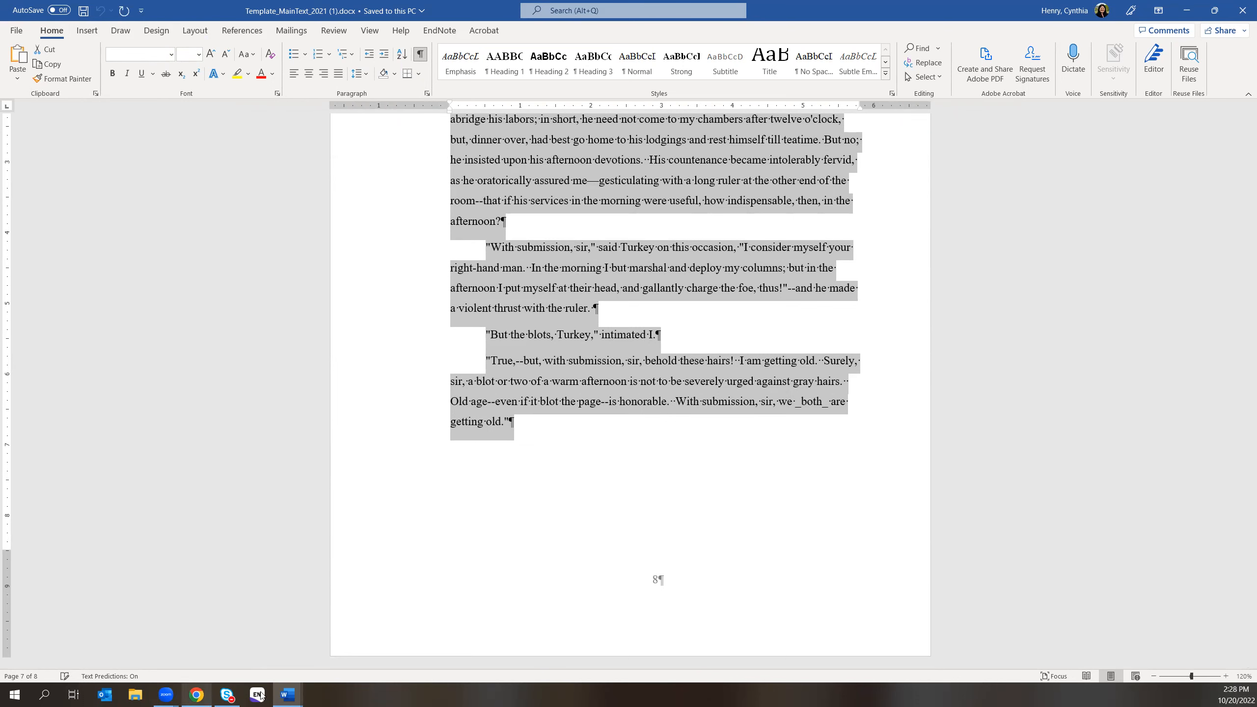
left_click(287, 694)
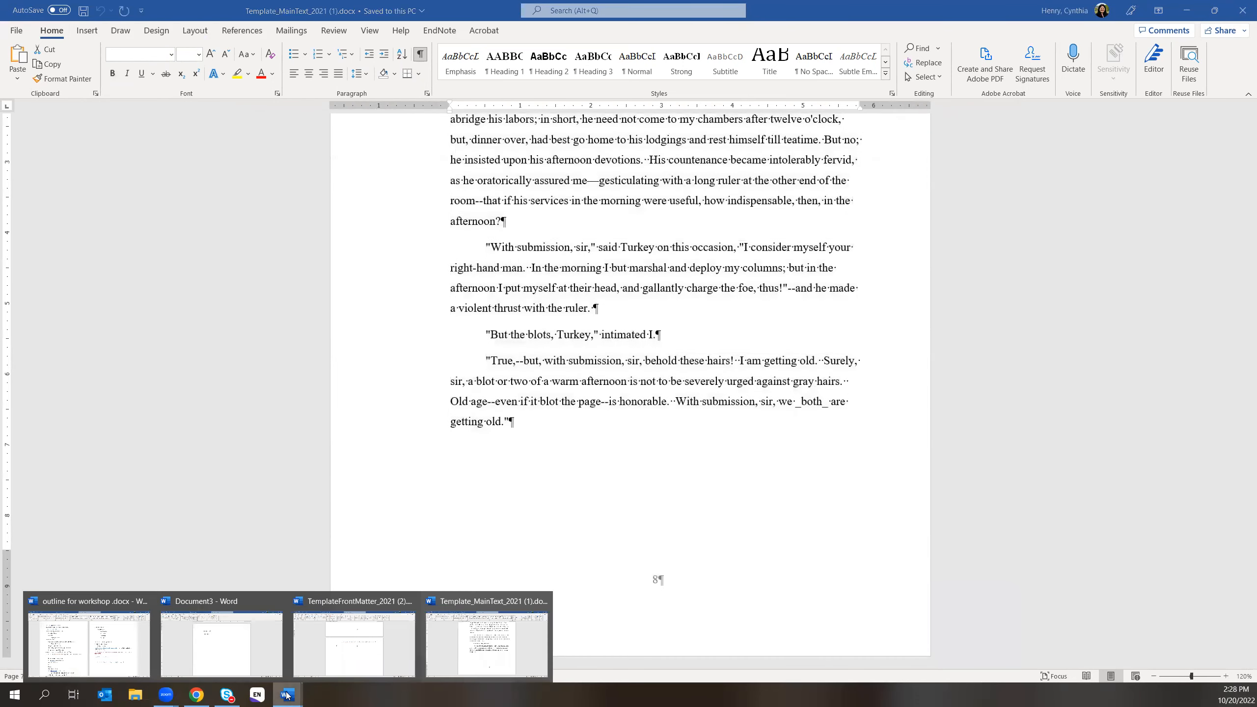
left_click(354, 670)
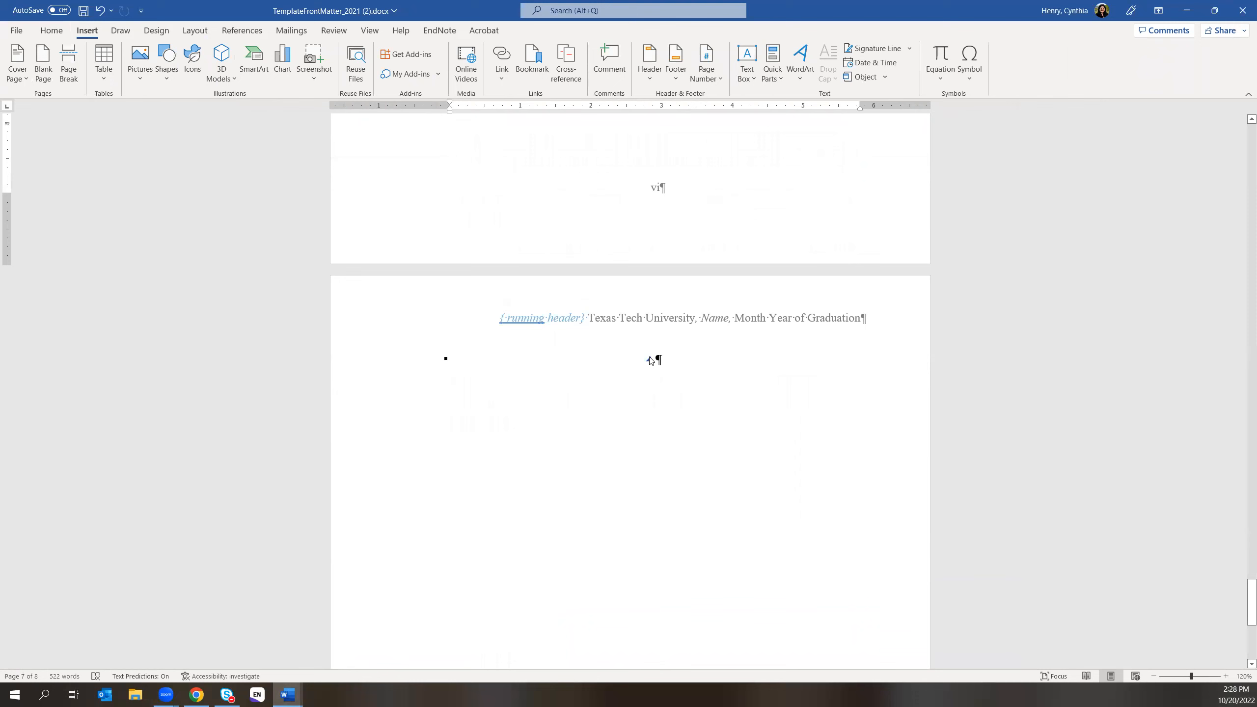
- Paste the copied chapters on the new page after the section break and scroll up to review them
left_click(656, 358)
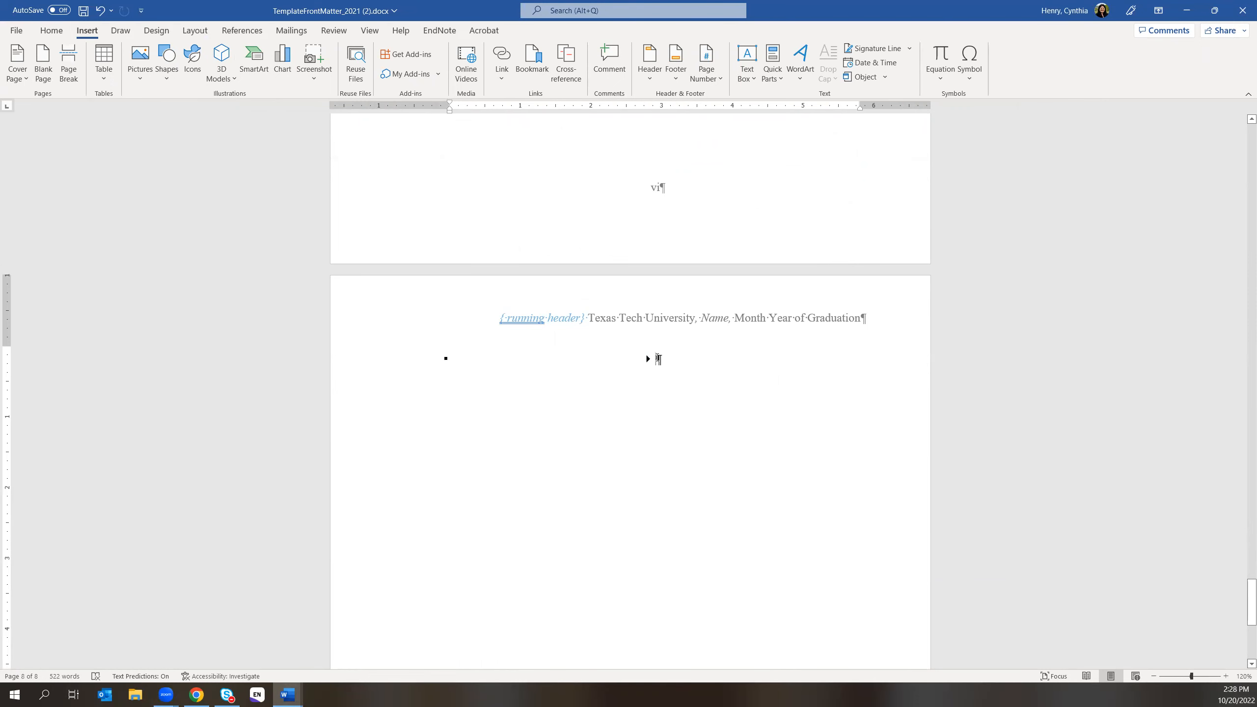
key("ctrl+v")
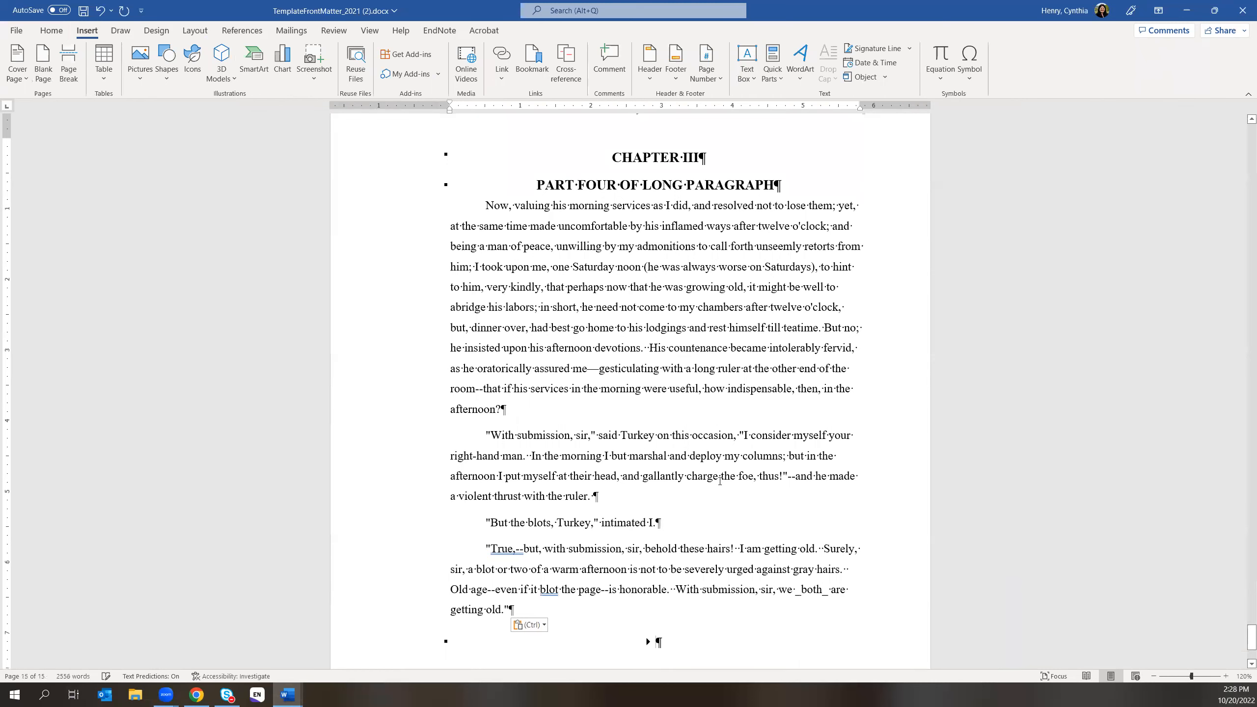
scroll(794, 465, "up", 6)
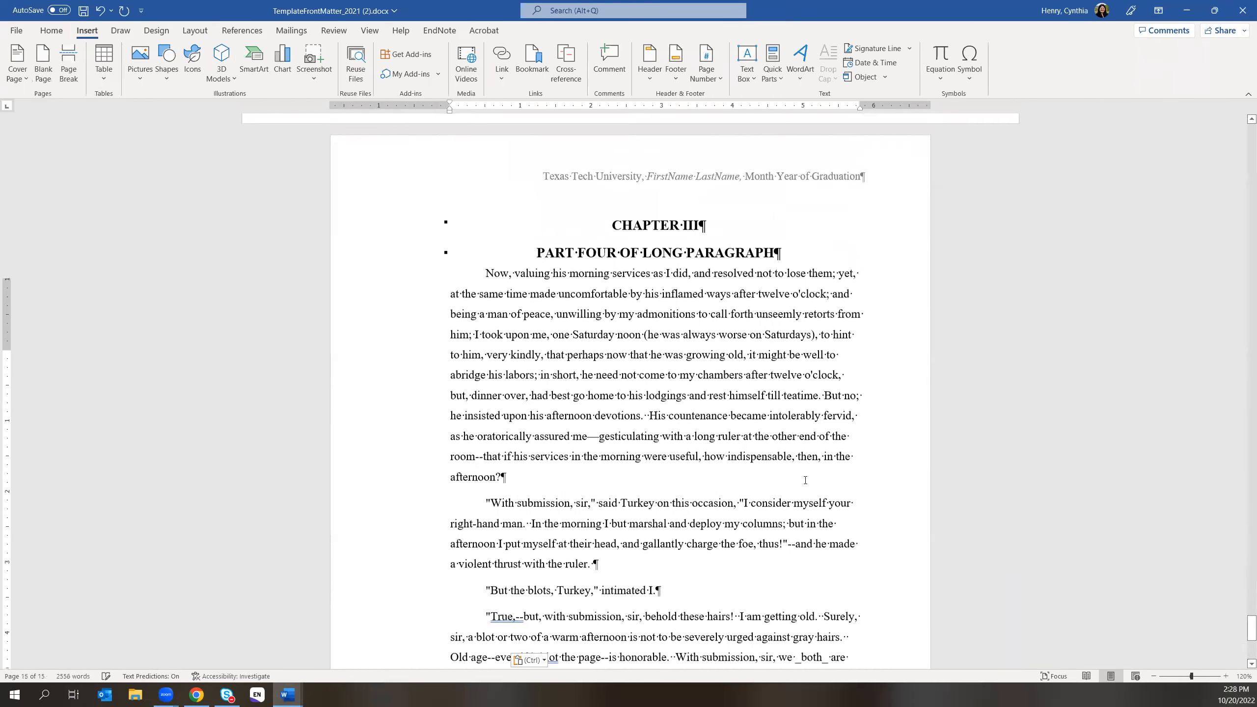
scroll(651, 538, "up", 14)
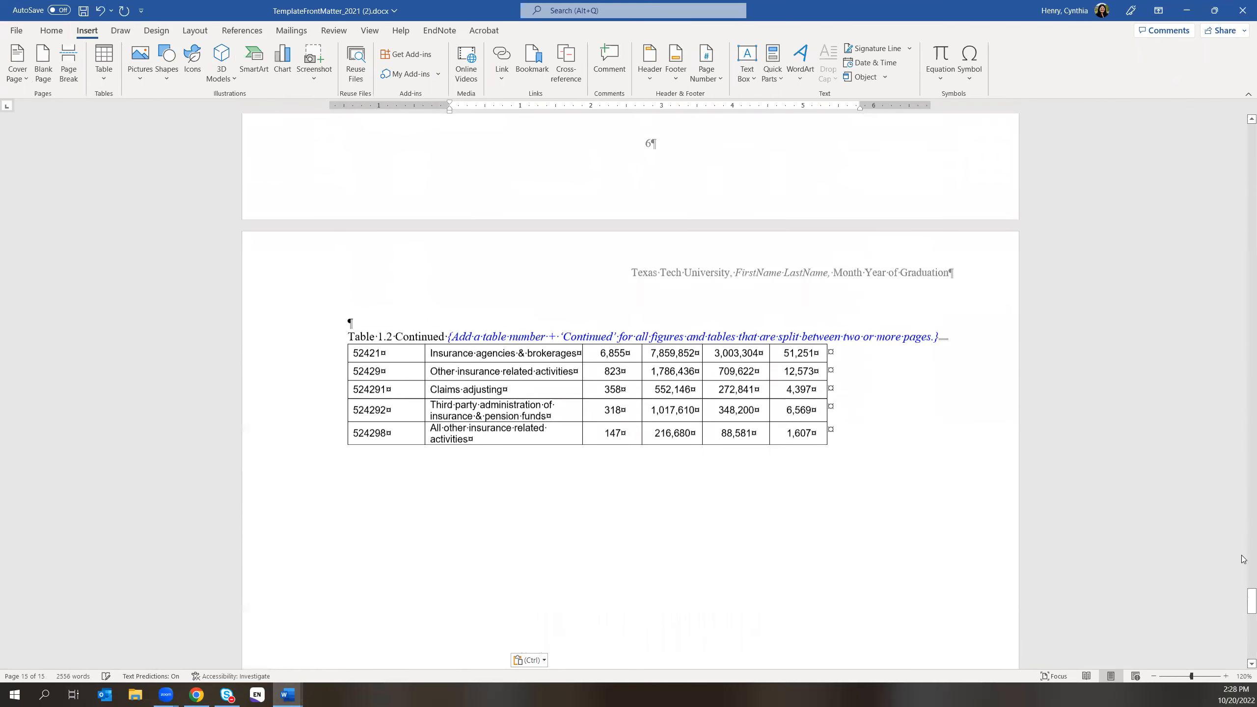
scroll(1199, 512, "up", 20)
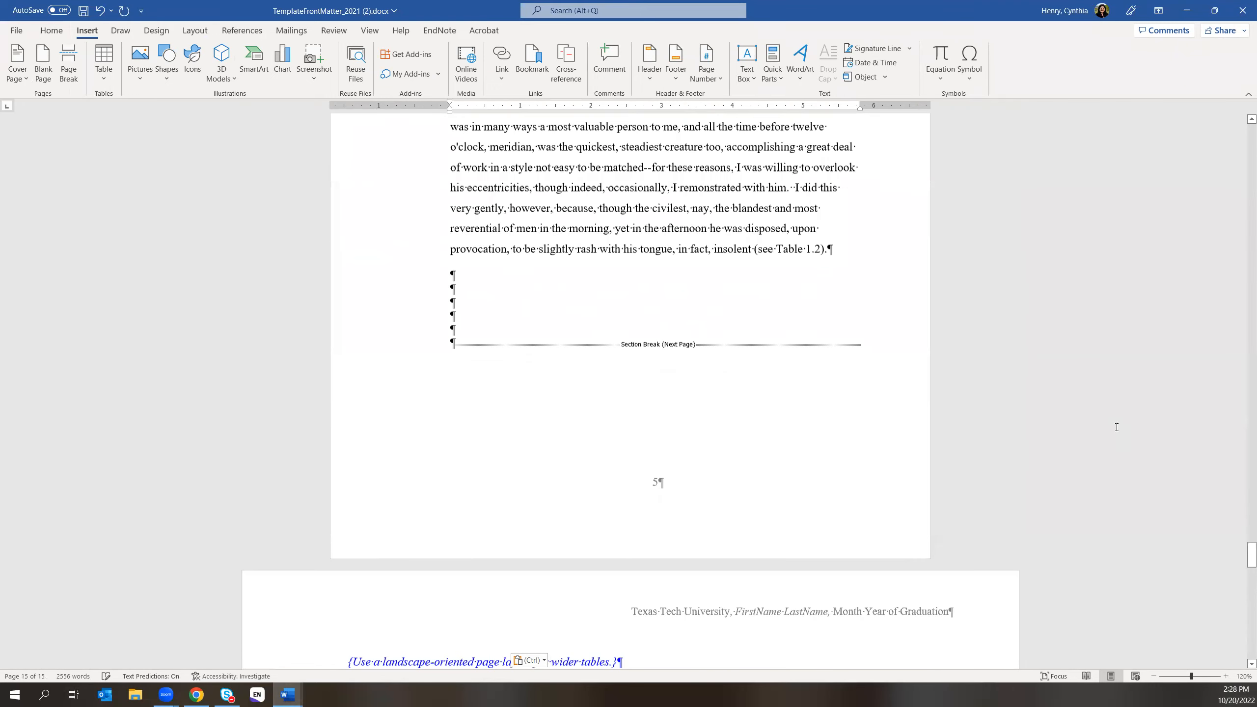
scroll(1156, 462, "up", 18)
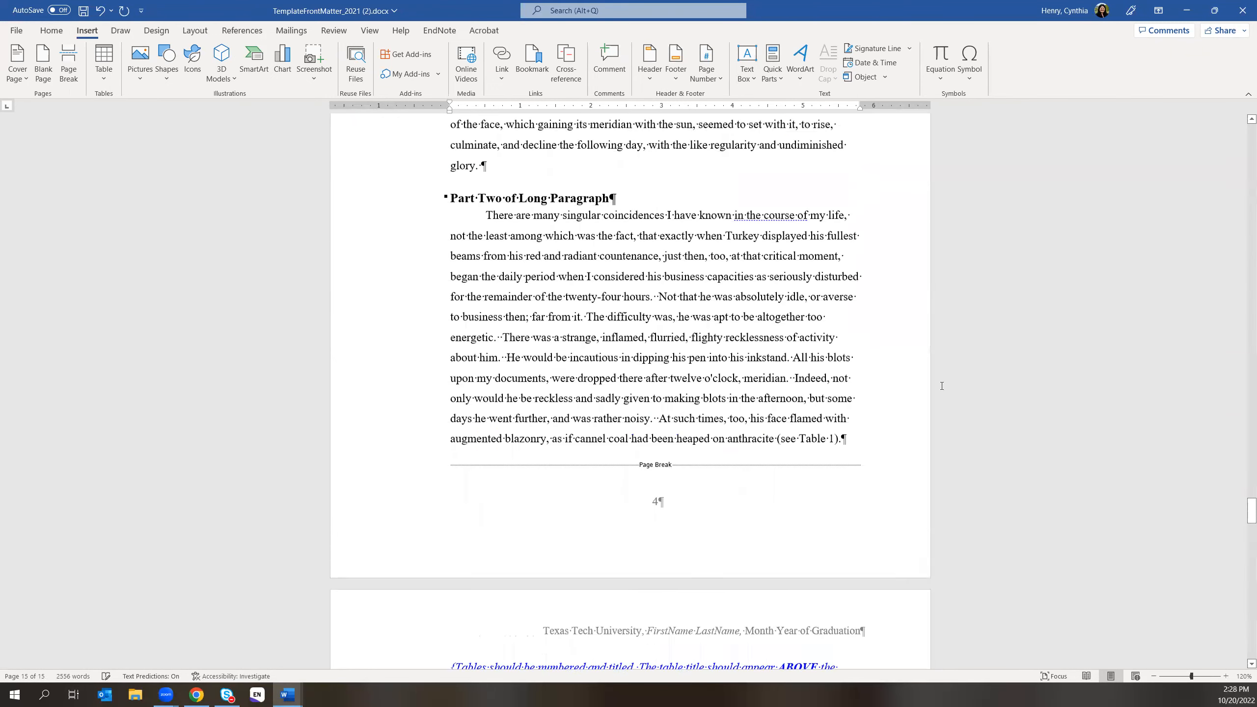
scroll(940, 389, "up", 7)
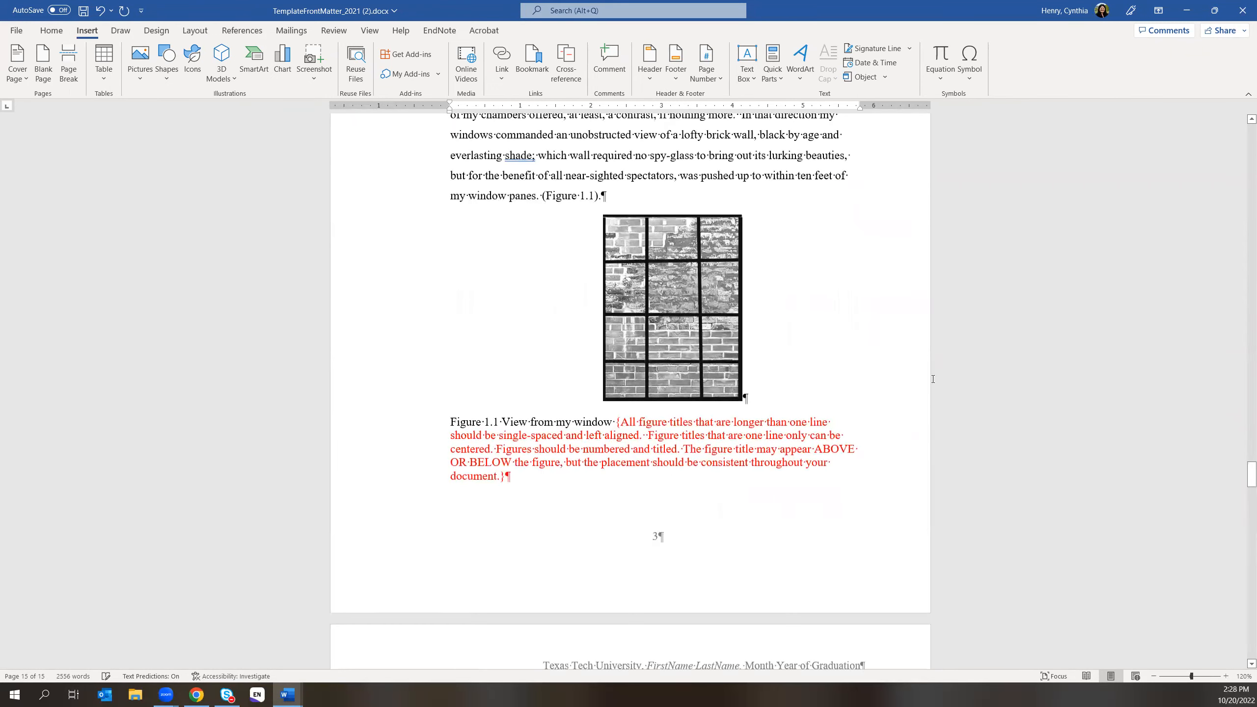
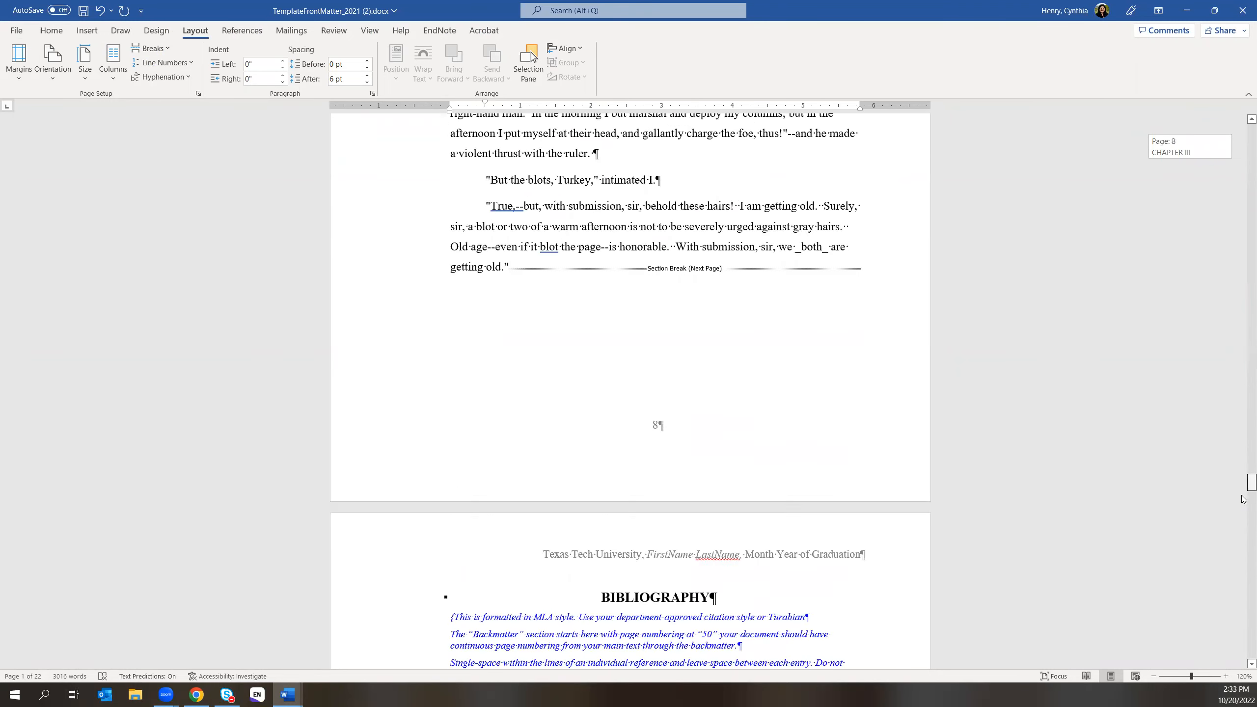
- Use Save As to store the document on the Desktop as 'example fall 2022'
left_click(17, 30)
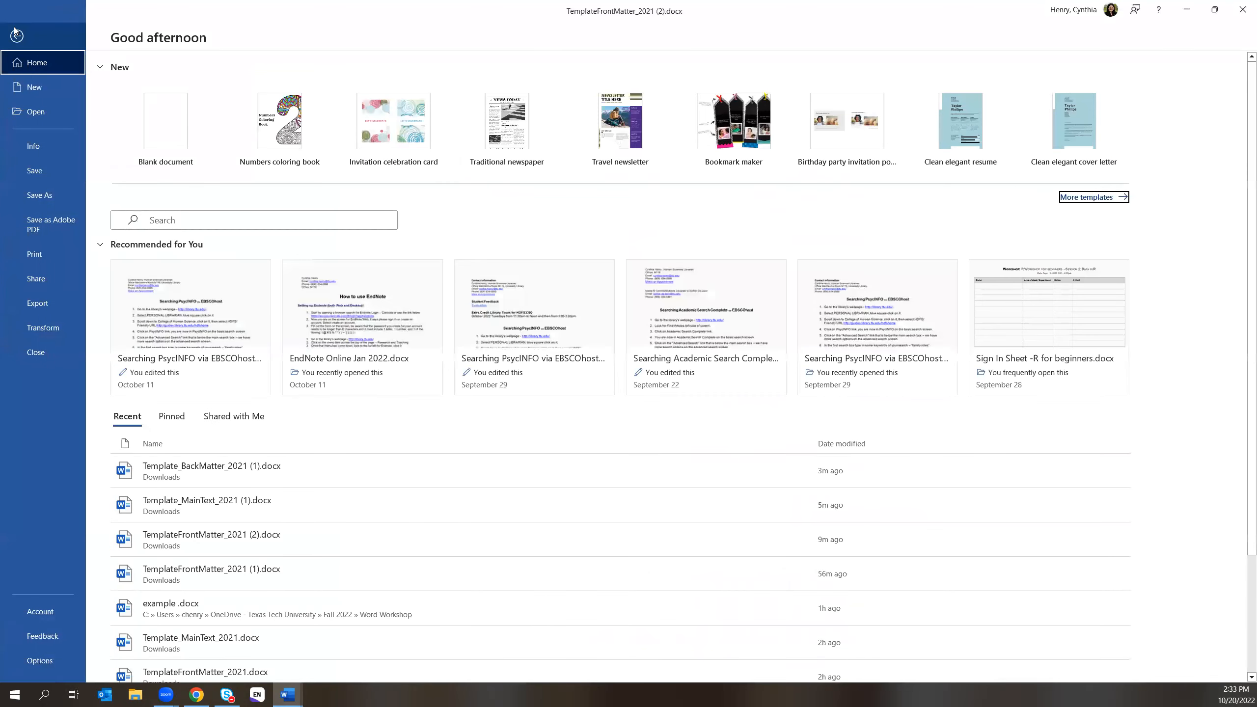
left_click(36, 196)
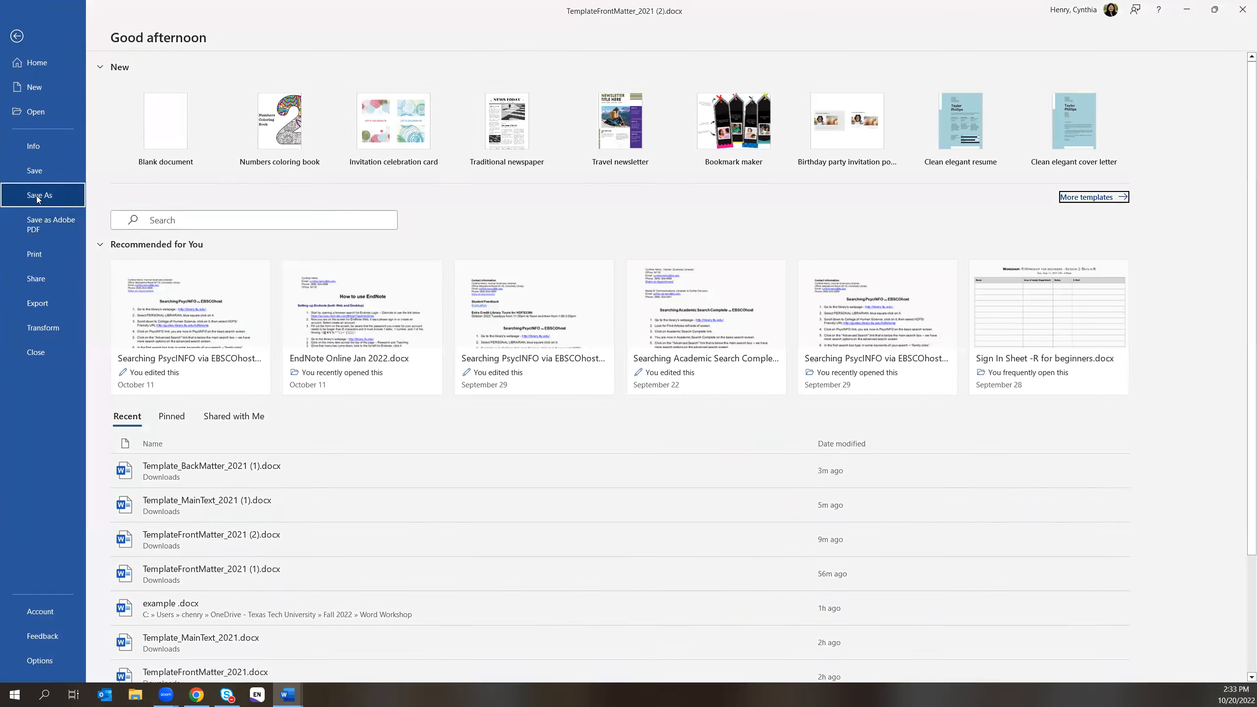
left_click(456, 92)
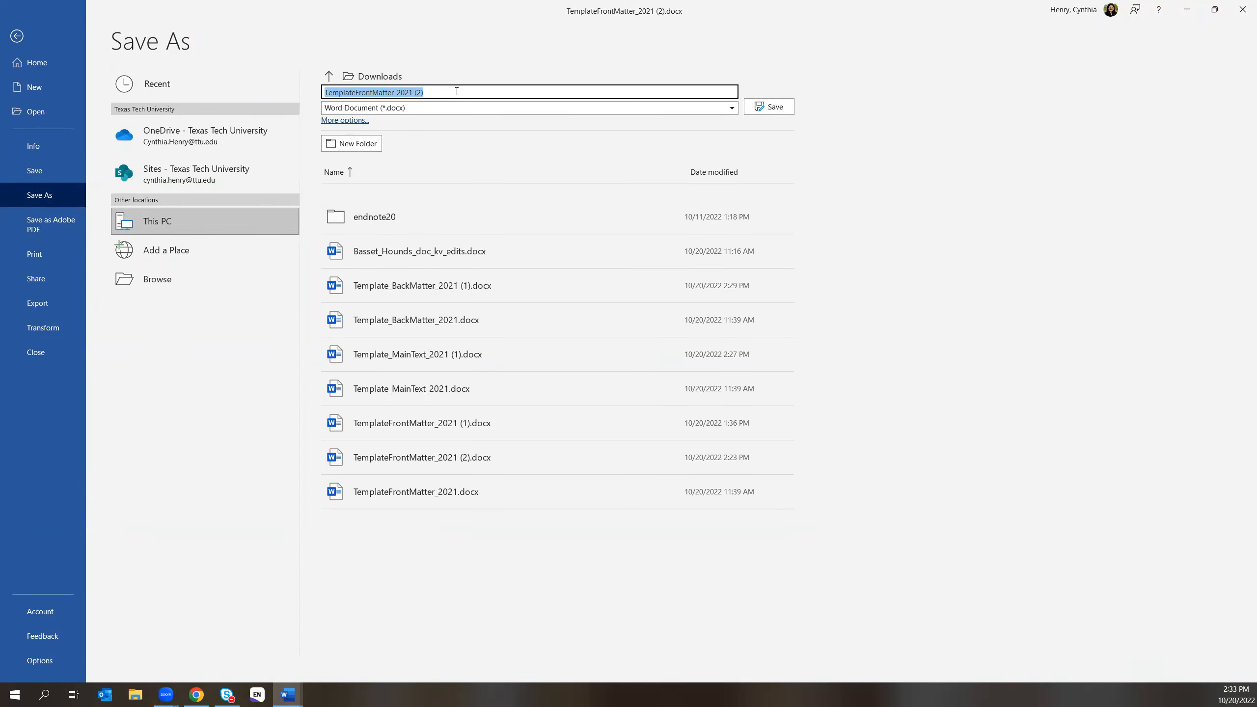
type("example ")
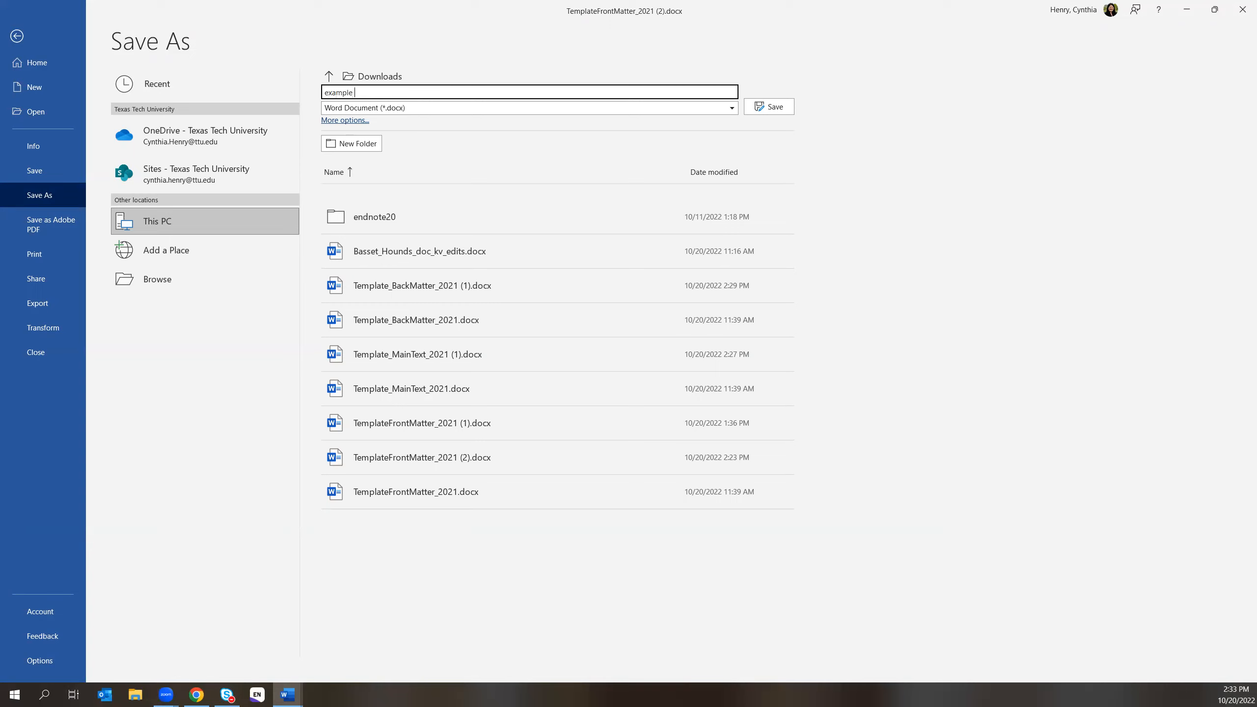
type("fall 20")
left_click(344, 121)
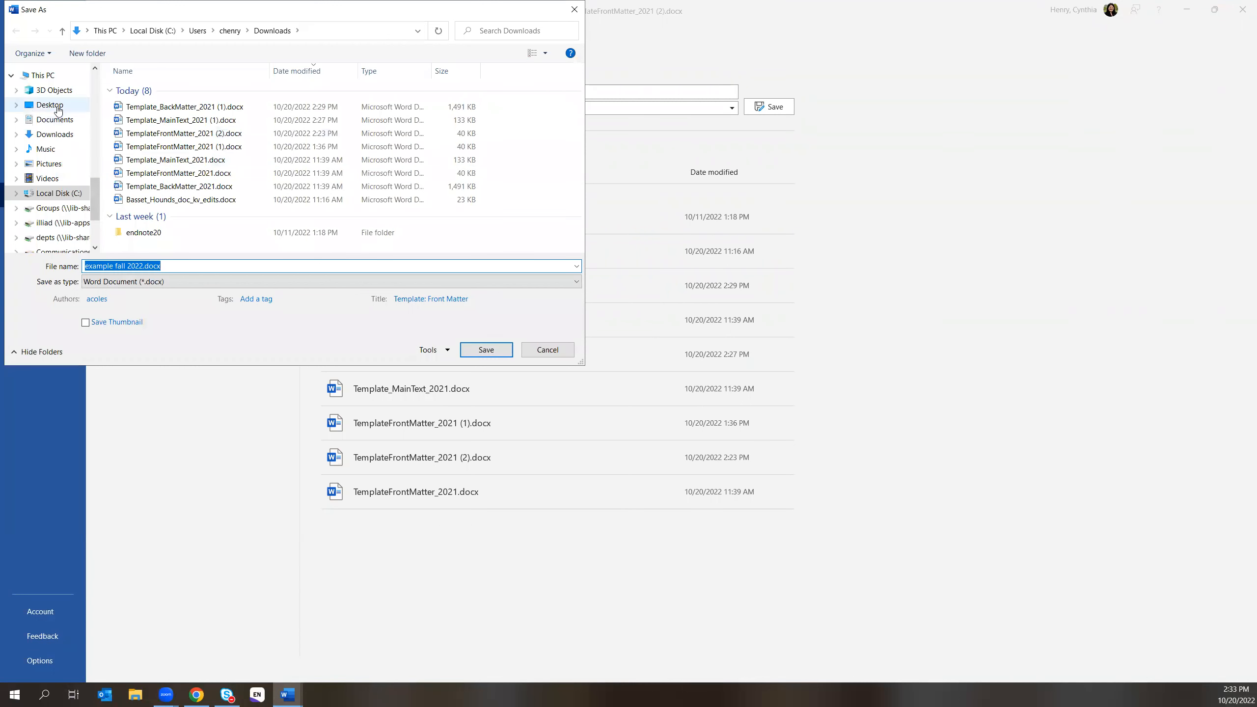
left_click(57, 107)
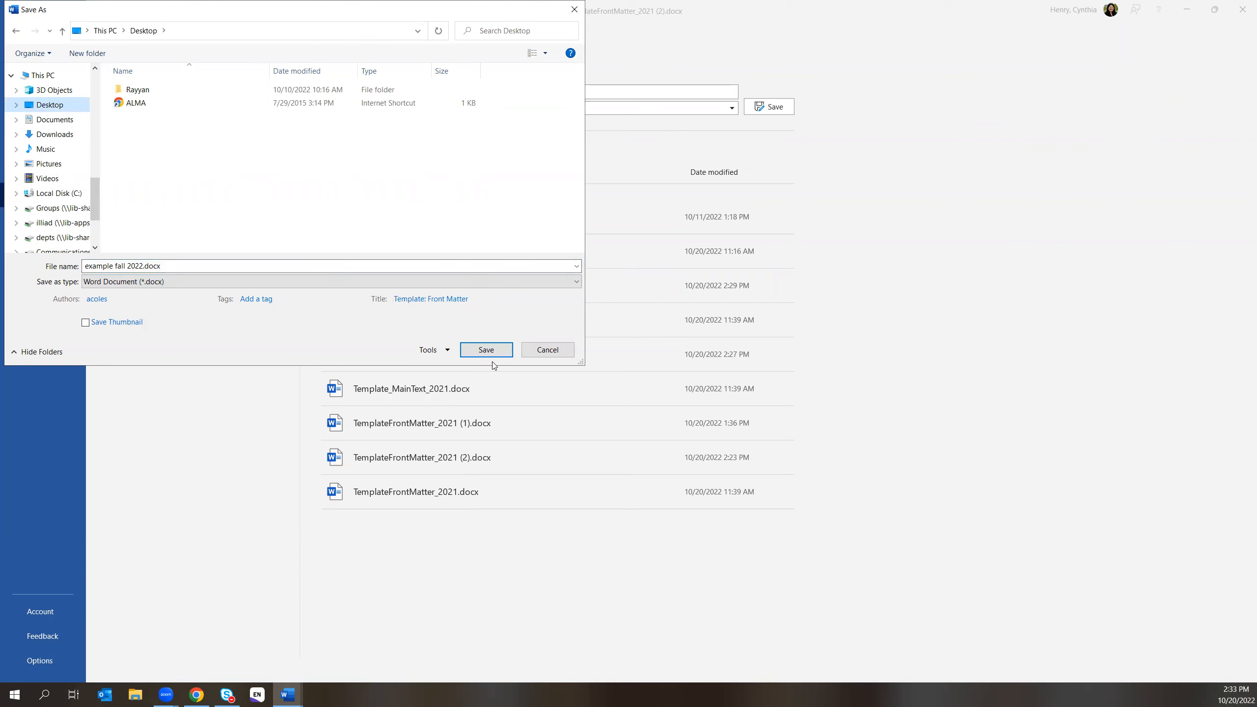
left_click(487, 350)
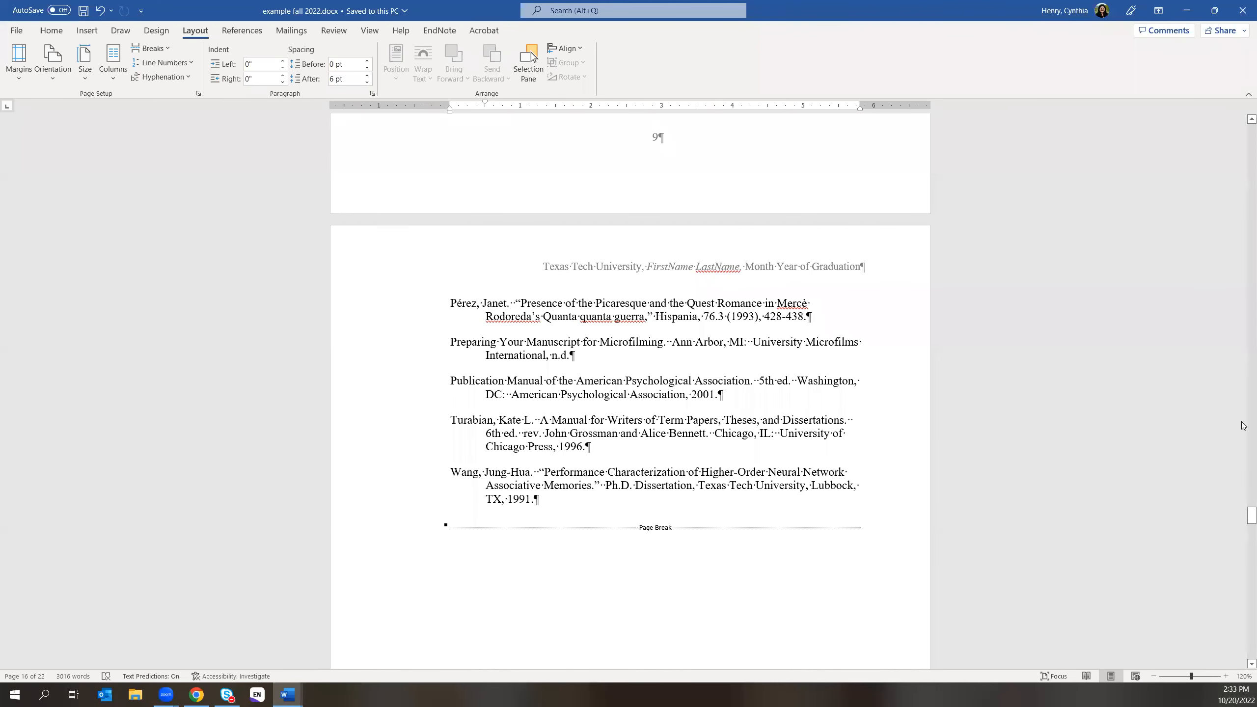
- Scroll through the title, copyright, TOC, abstract and list pages down to Chapter I
left_click_drag(1248, 516, 1242, 103)
scroll(932, 395, "down", 10)
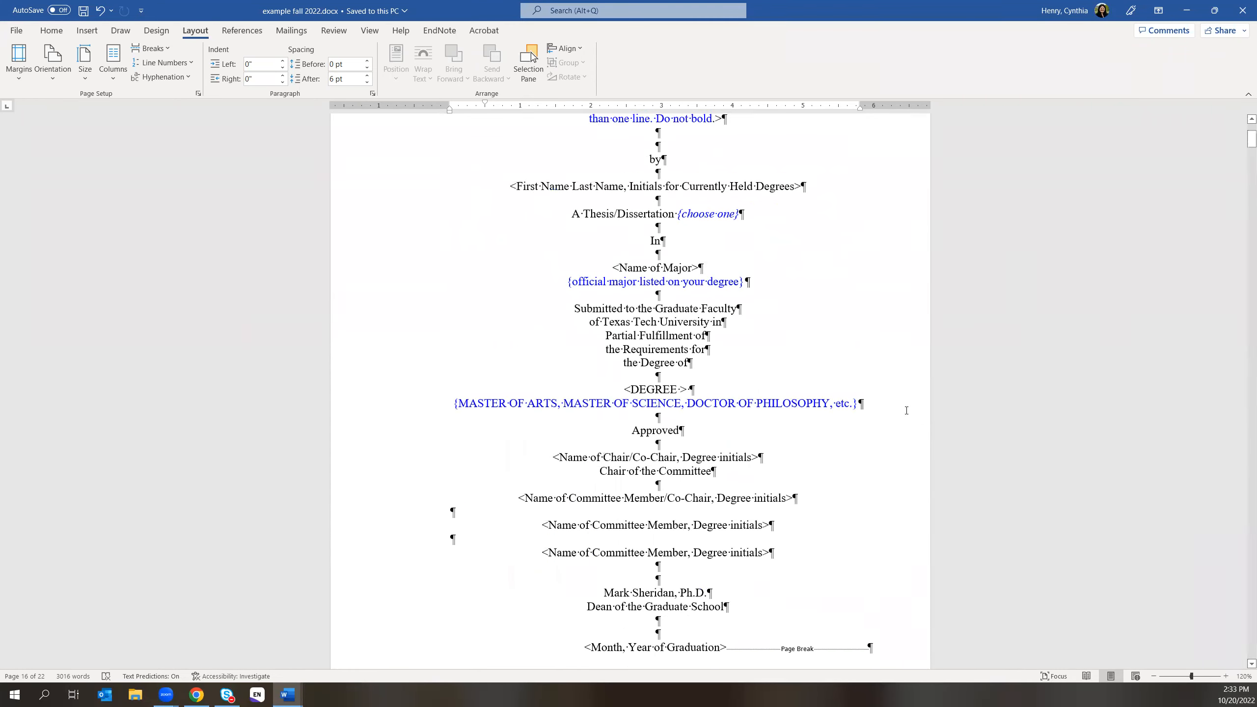
scroll(881, 445, "down", 2)
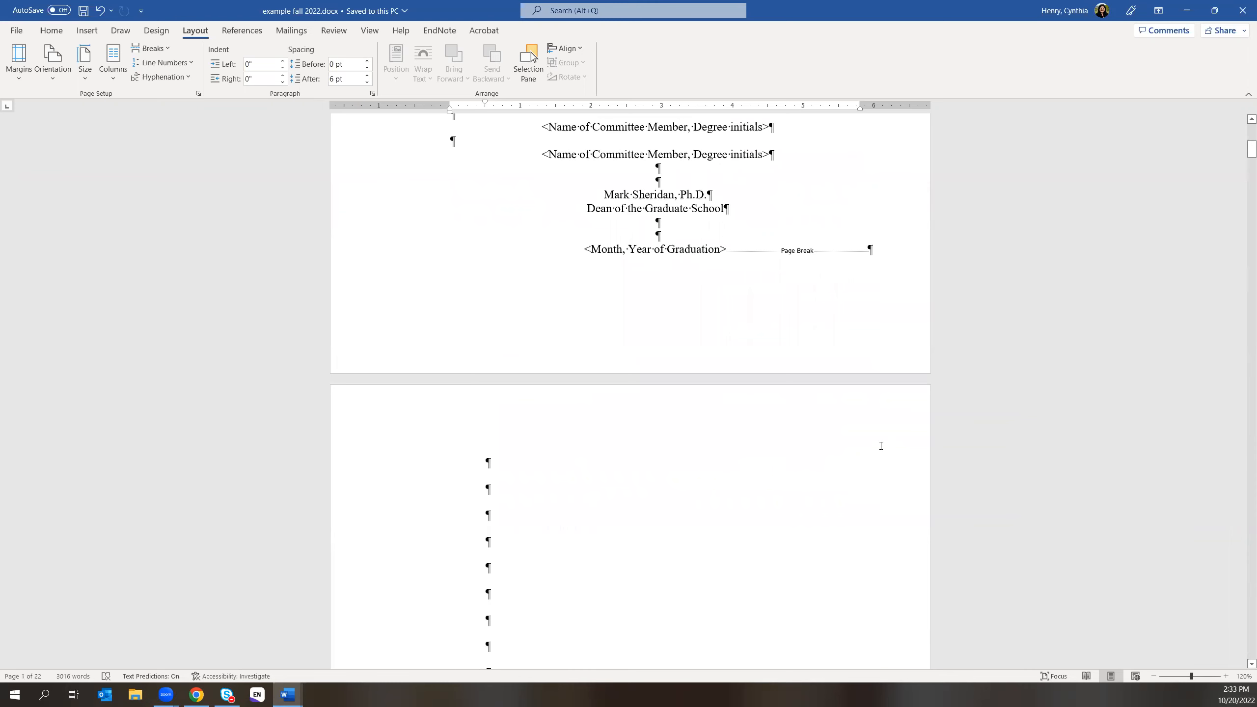
scroll(880, 435, "up", 3)
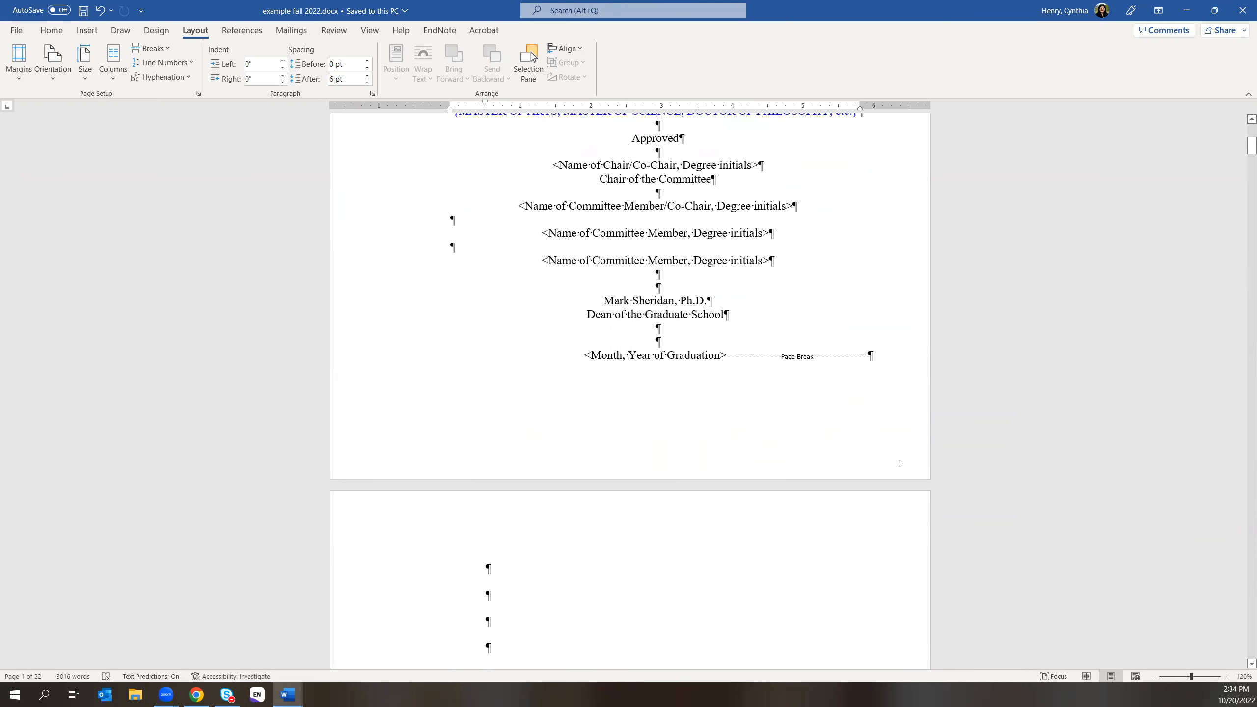
scroll(900, 463, "up", 6)
scroll(891, 436, "down", 12)
scroll(816, 502, "down", 5)
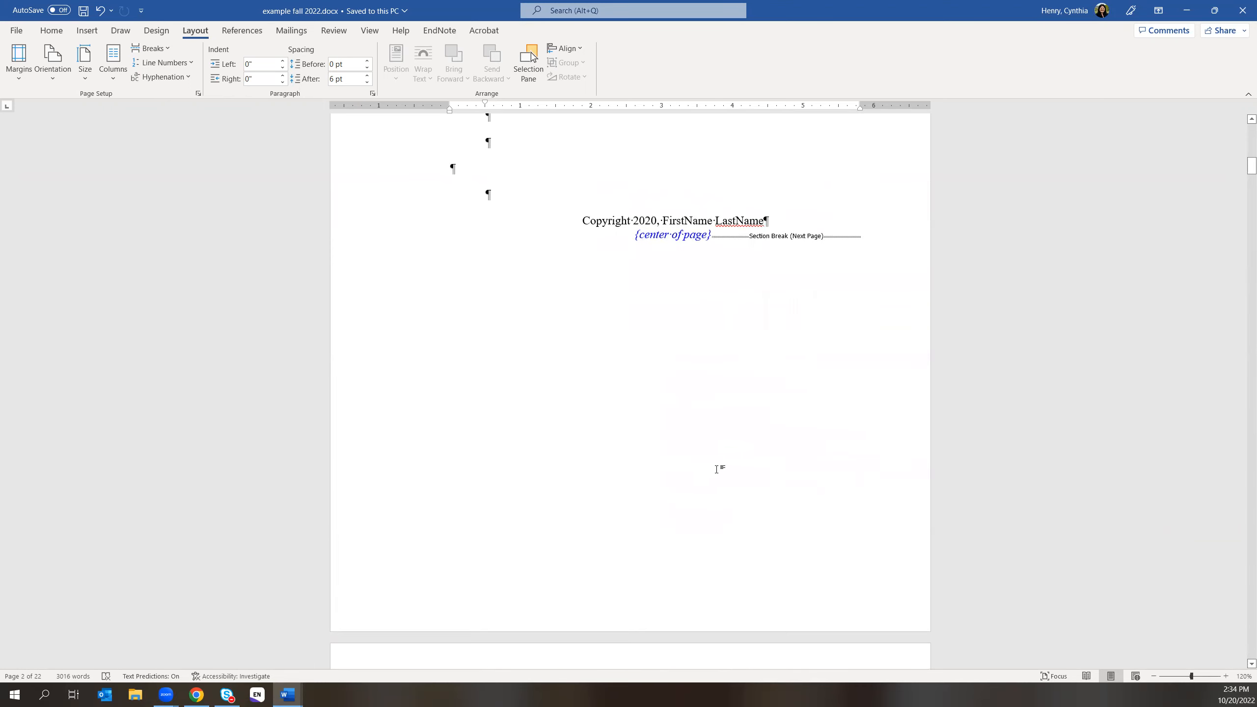
scroll(716, 468, "down", 8)
scroll(716, 468, "down", 6)
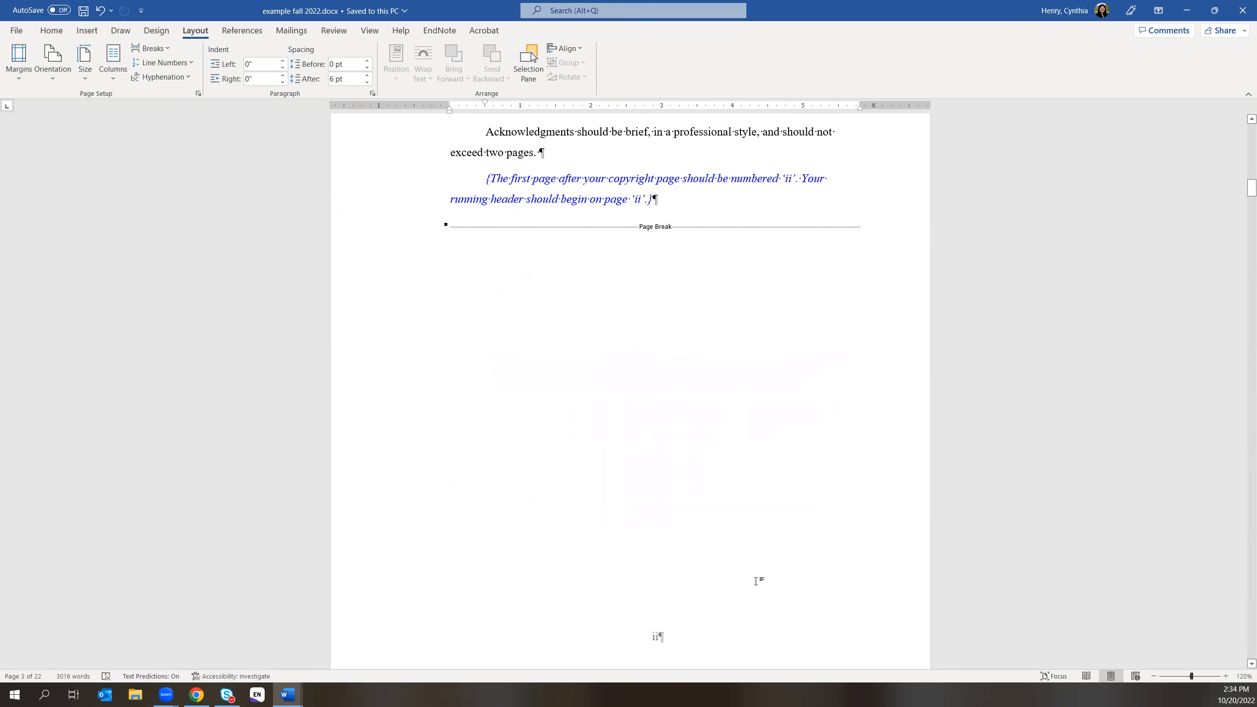
scroll(756, 580, "down", 8)
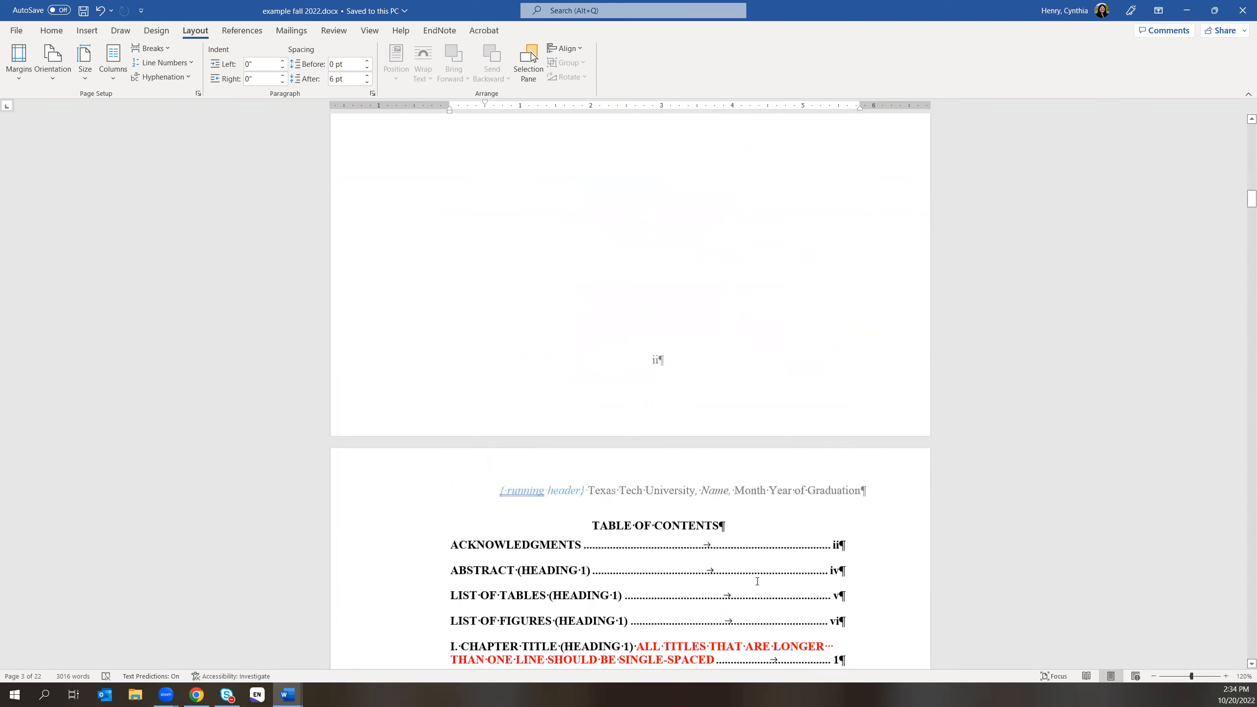
scroll(752, 581, "down", 8)
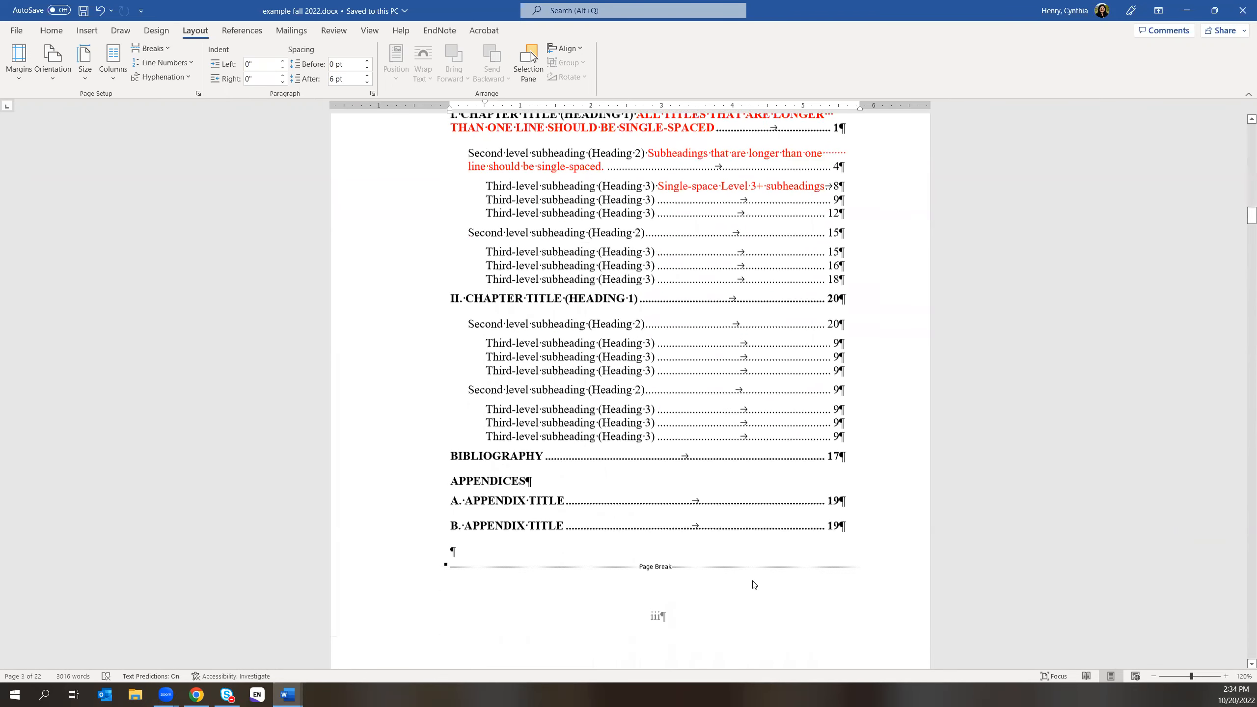
scroll(753, 583, "down", 8)
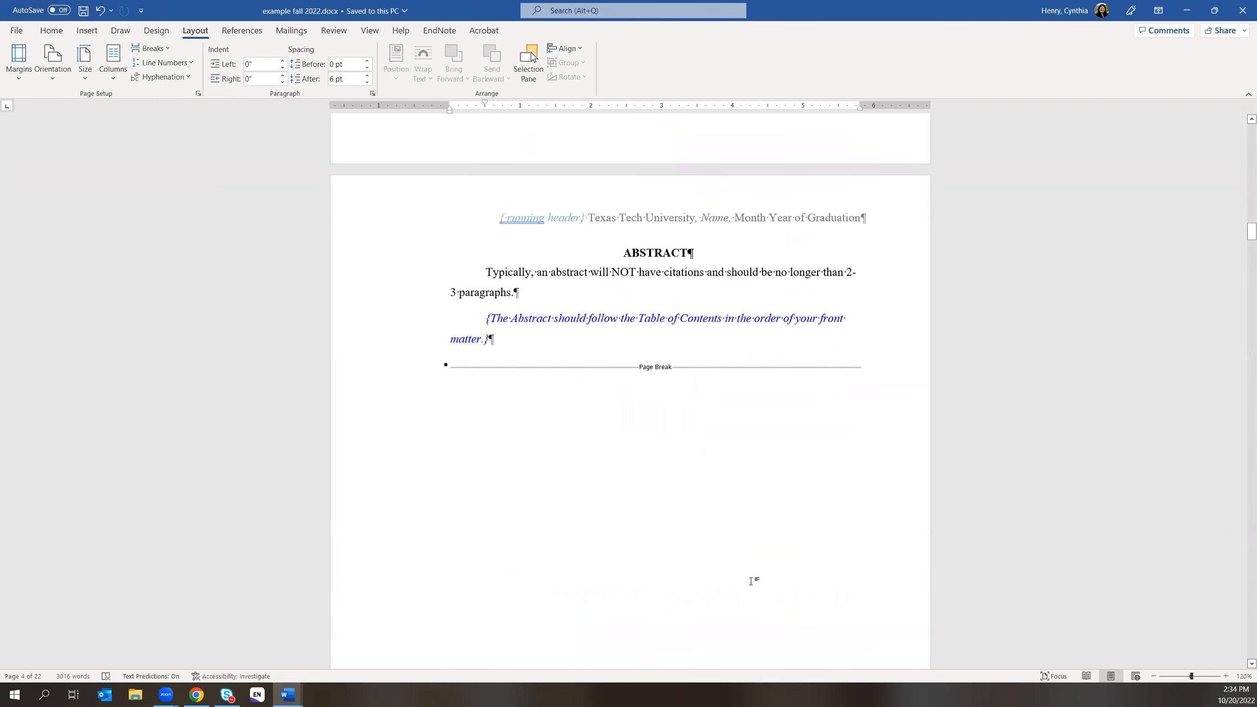
scroll(750, 581, "down", 8)
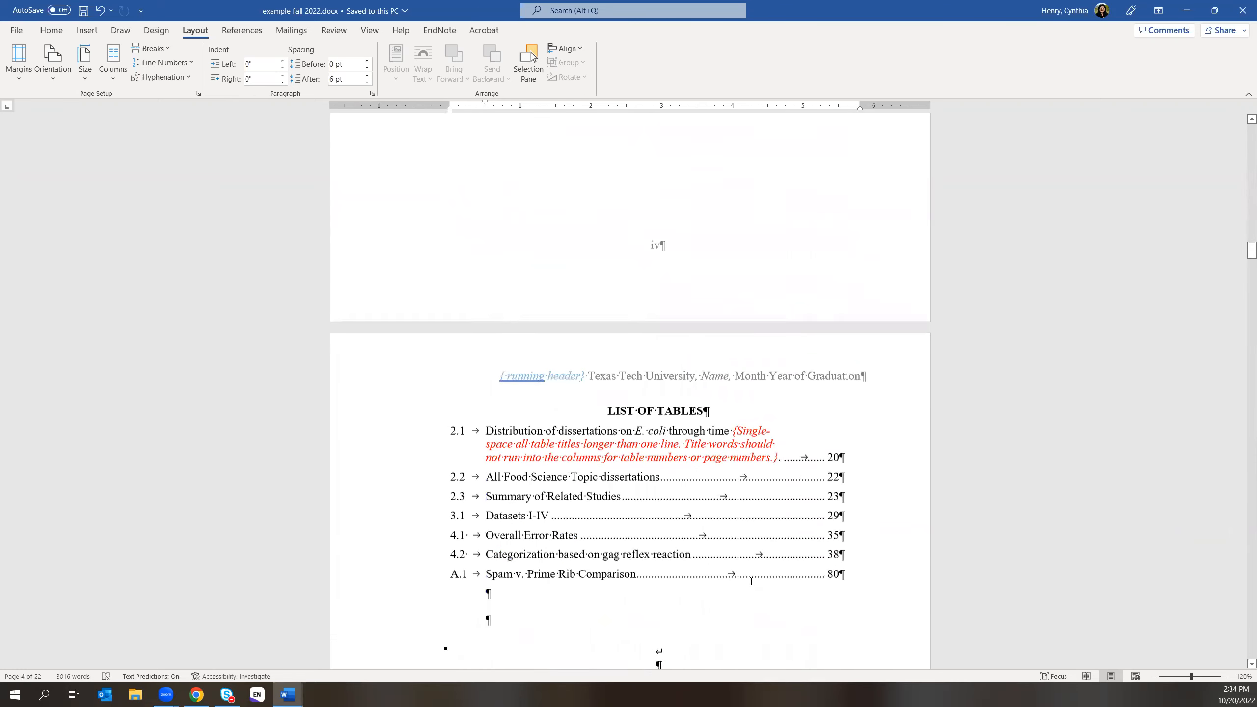
scroll(750, 581, "down", 6)
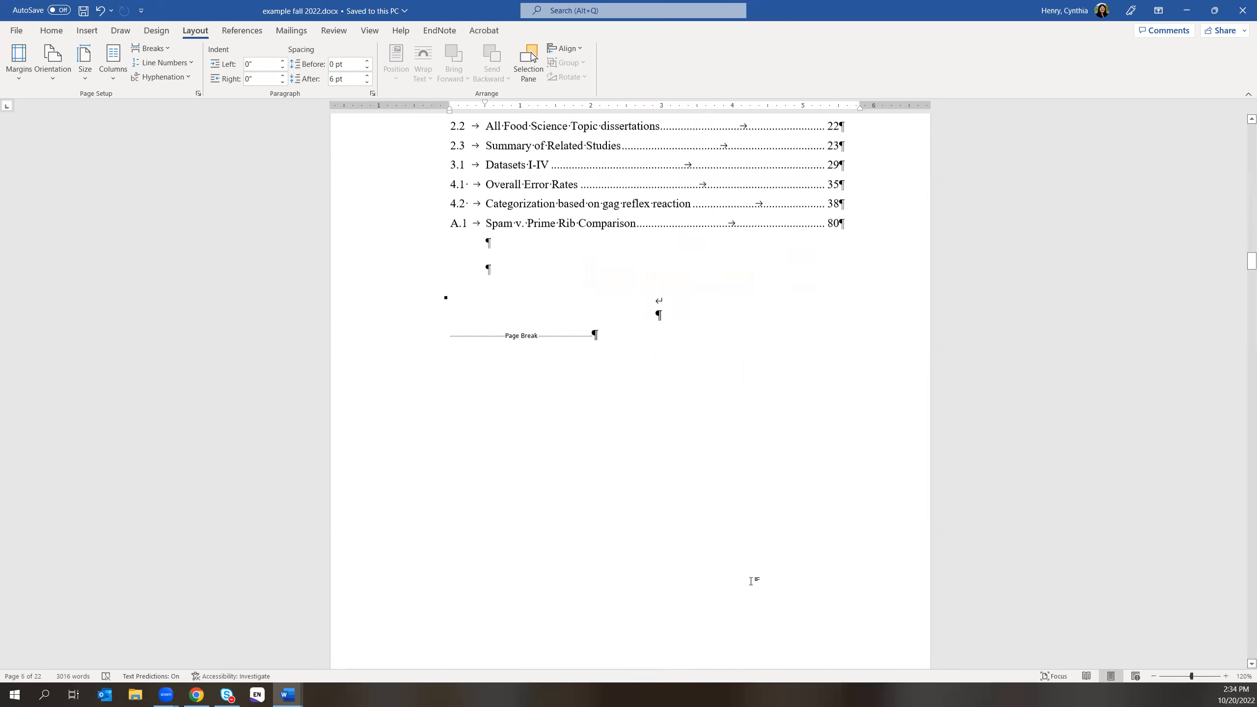
scroll(751, 582, "down", 8)
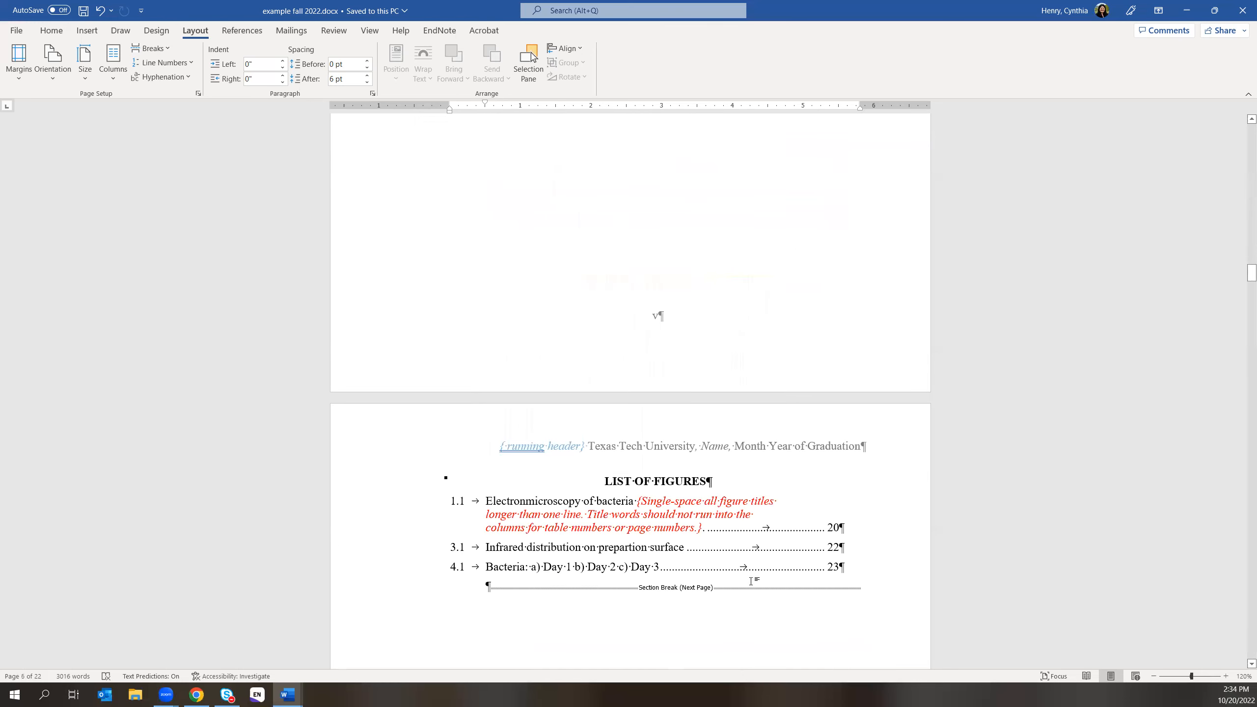
scroll(750, 581, "down", 8)
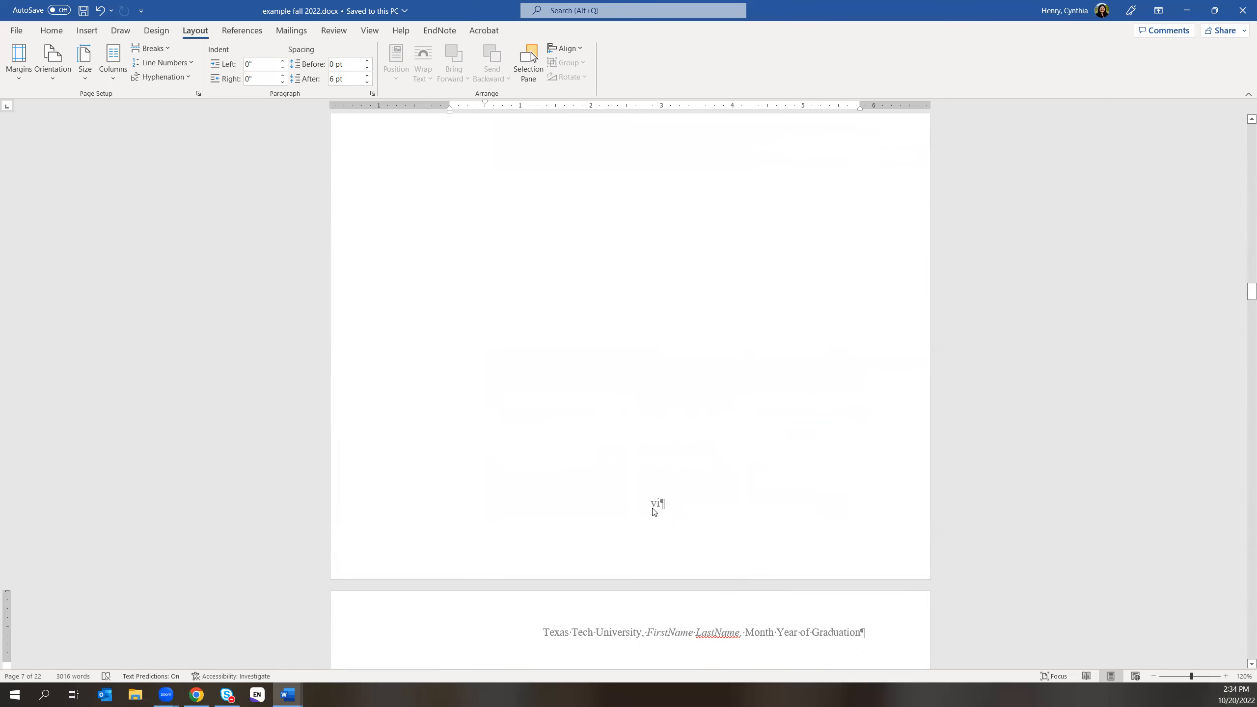
scroll(809, 518, "down", 7)
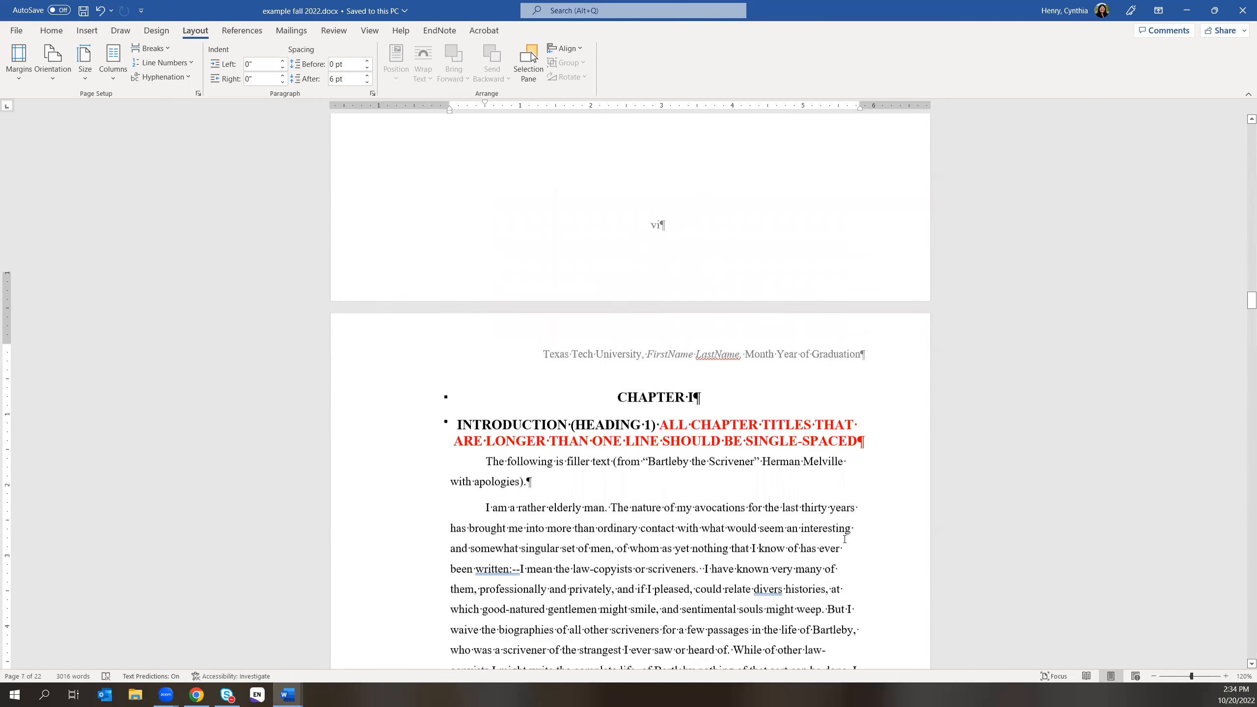
scroll(834, 541, "down", 5)
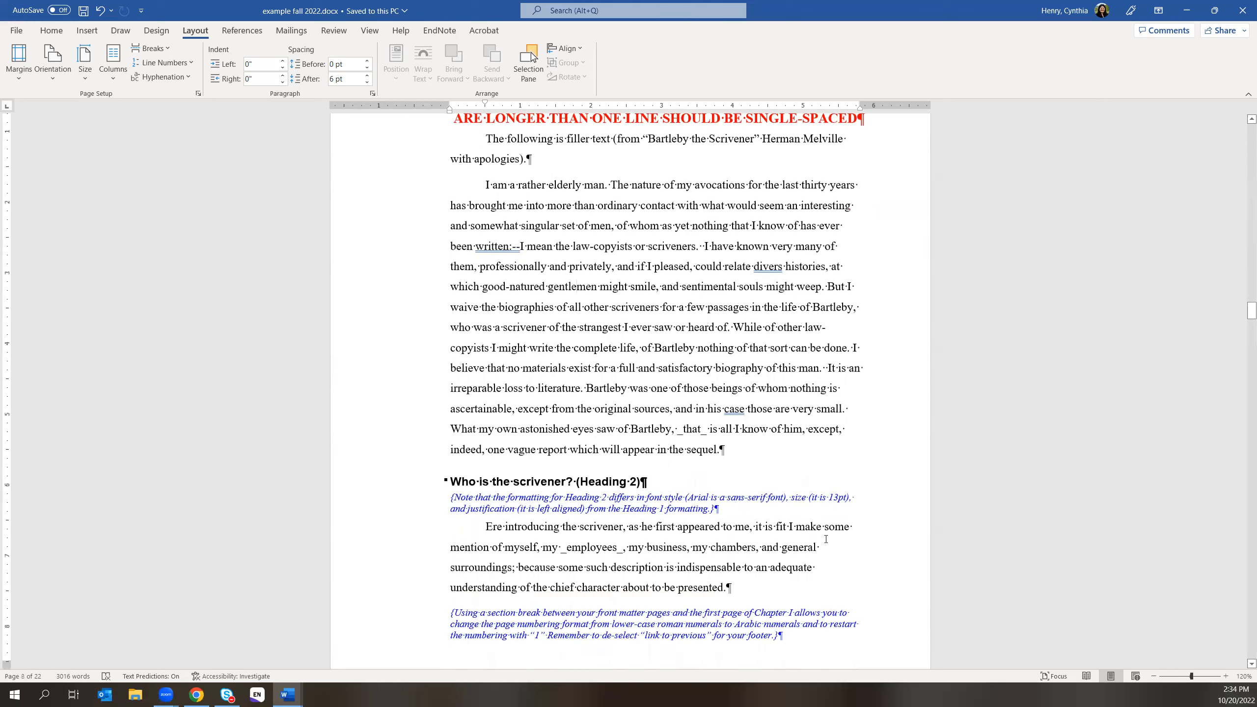
scroll(826, 539, "down", 2)
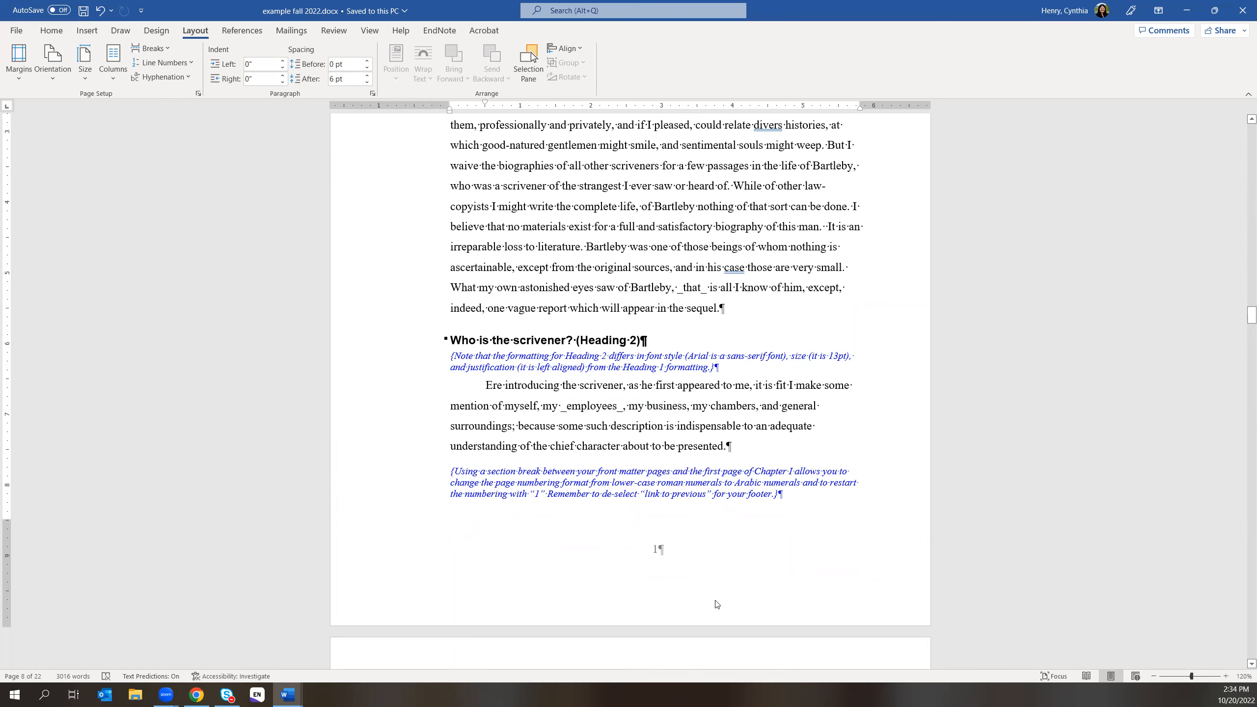
left_click(196, 695)
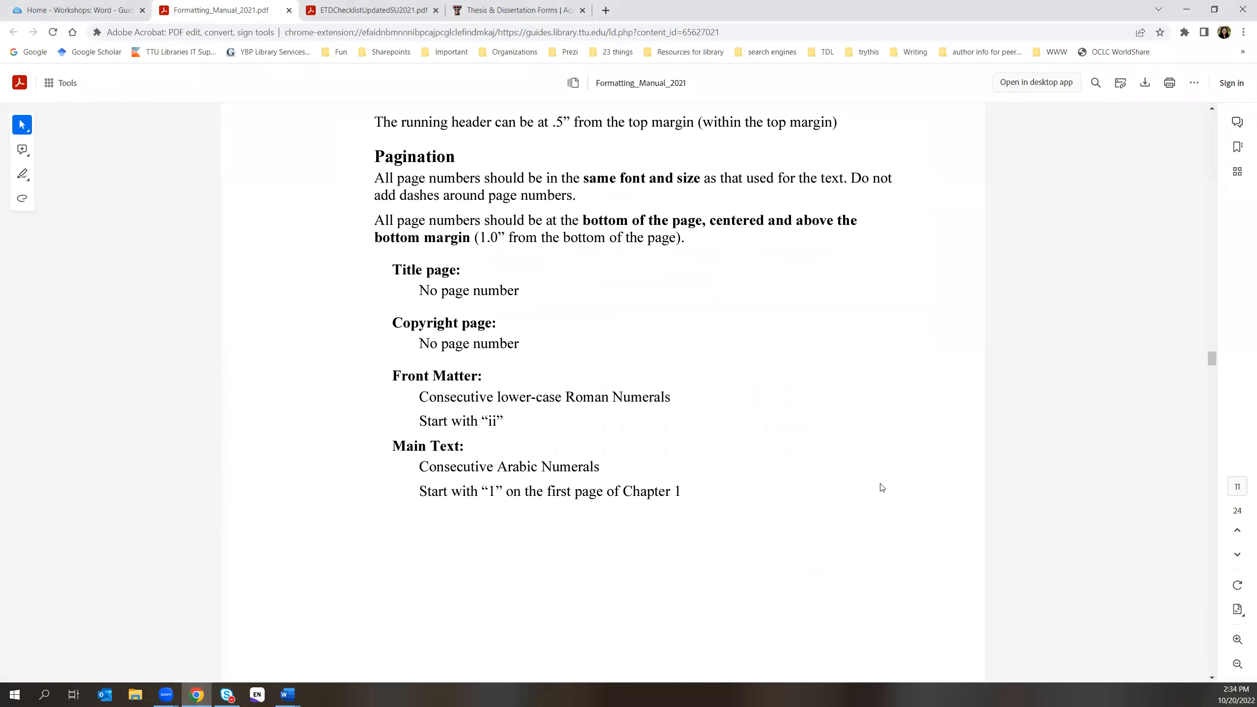
scroll(881, 488, "down", 3)
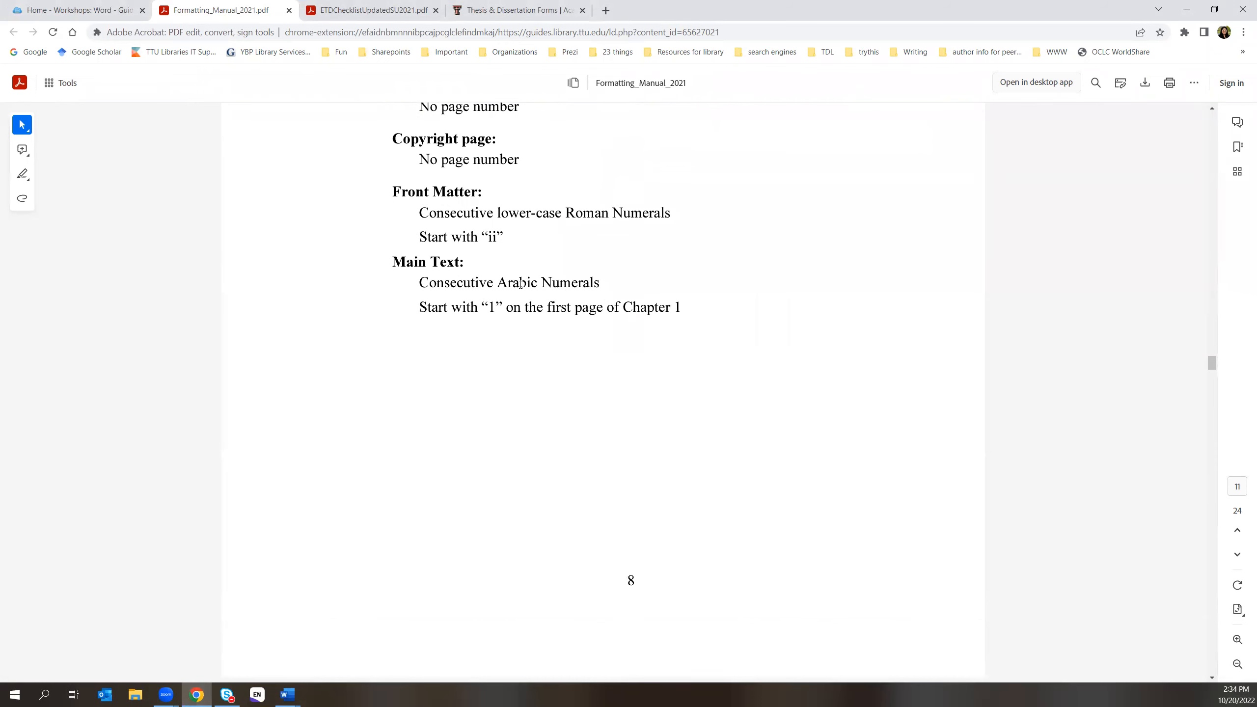
scroll(857, 375, "down", 5)
scroll(859, 376, "down", 4)
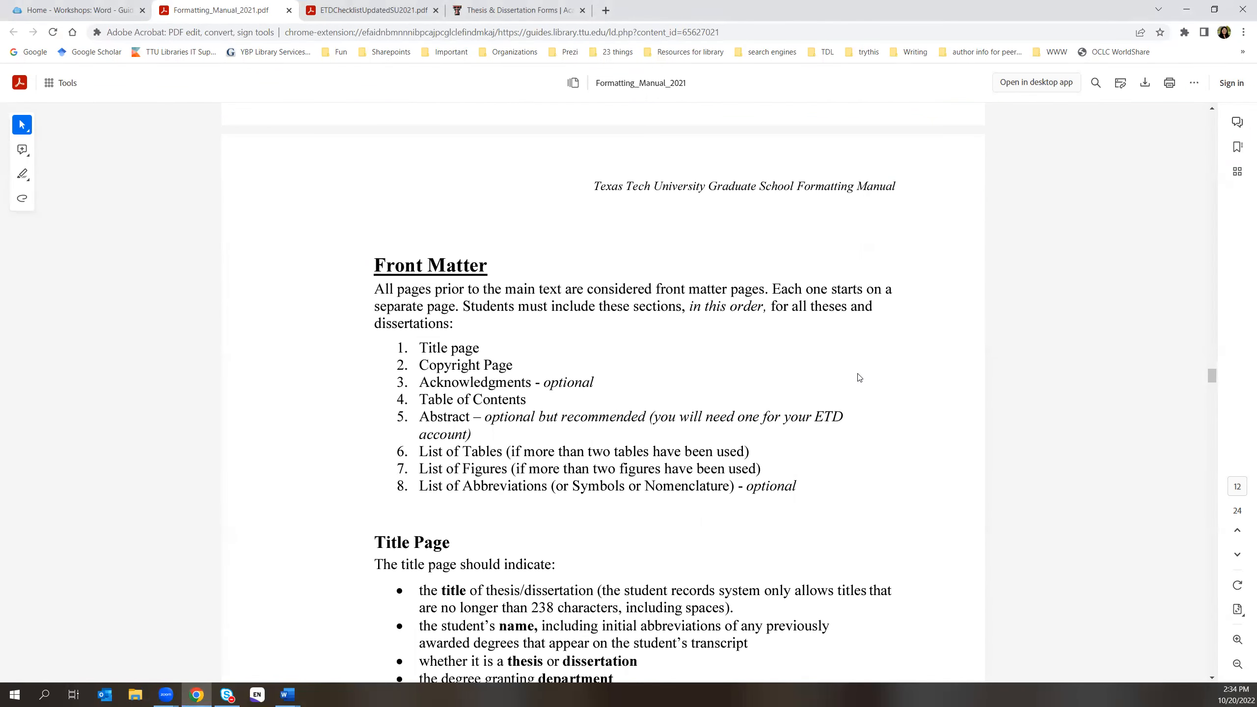
scroll(859, 376, "down", 1)
scroll(830, 348, "up", 8)
scroll(812, 343, "up", 4)
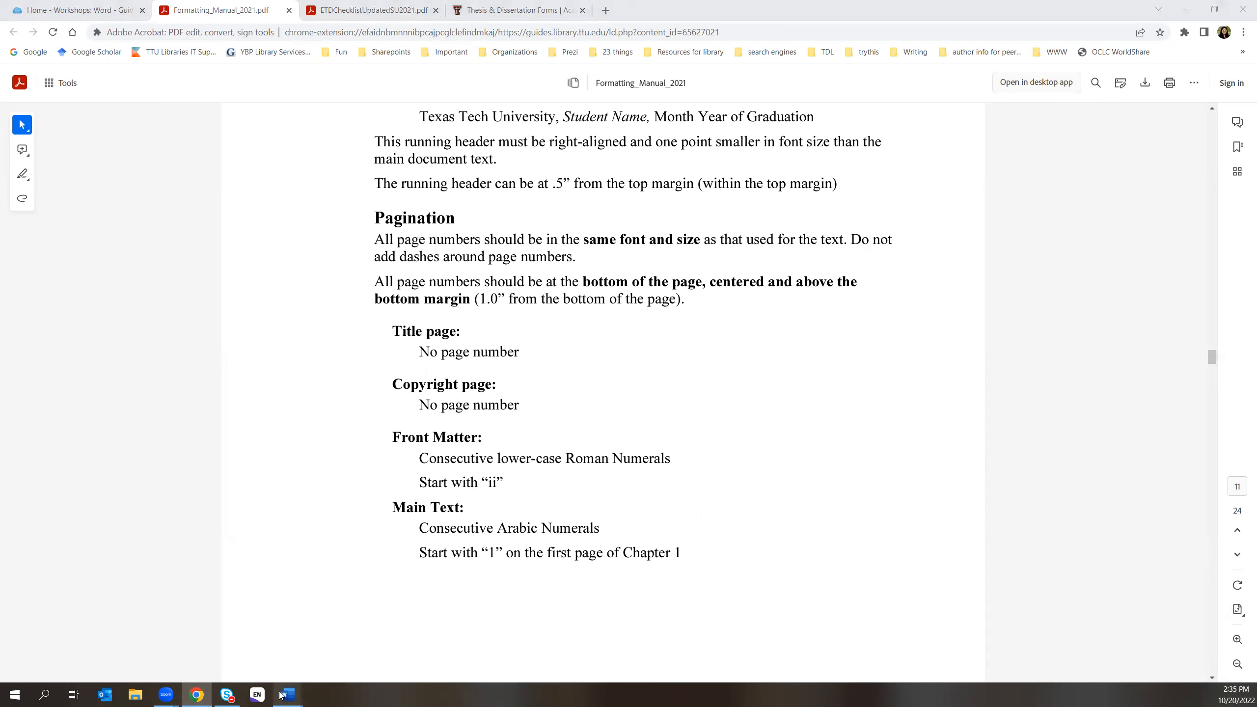
mouse_move(297, 690)
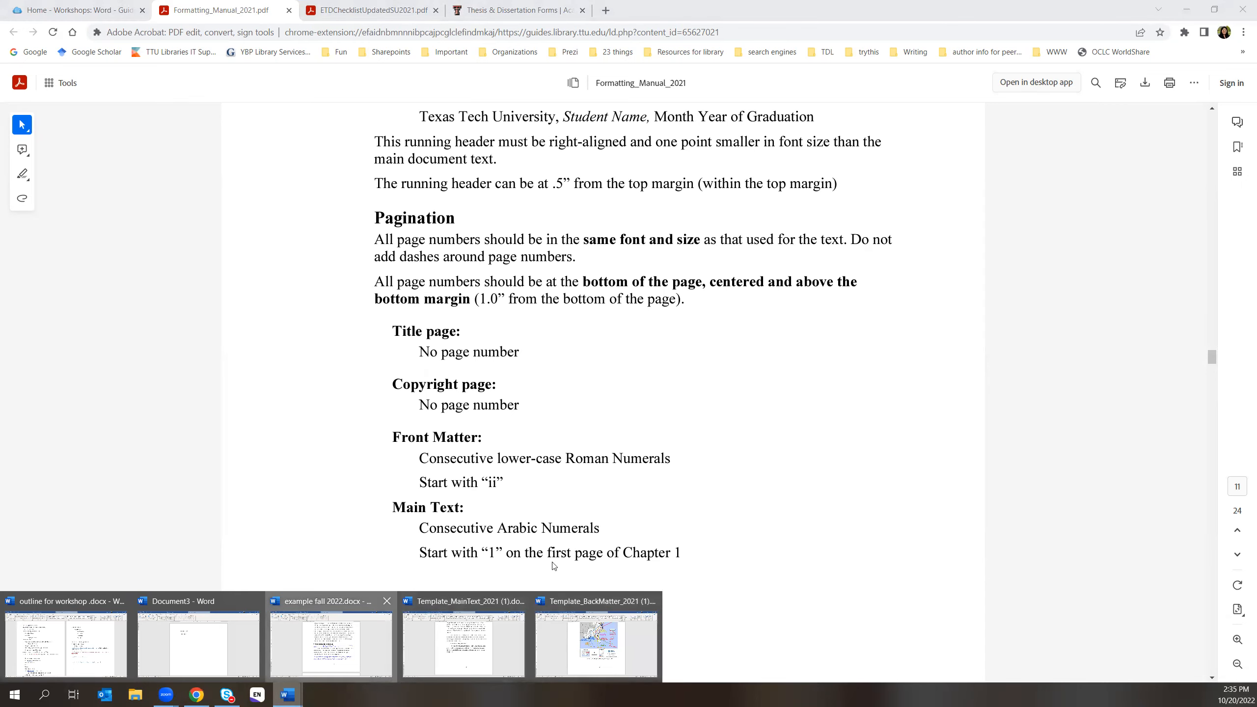
left_click(350, 650)
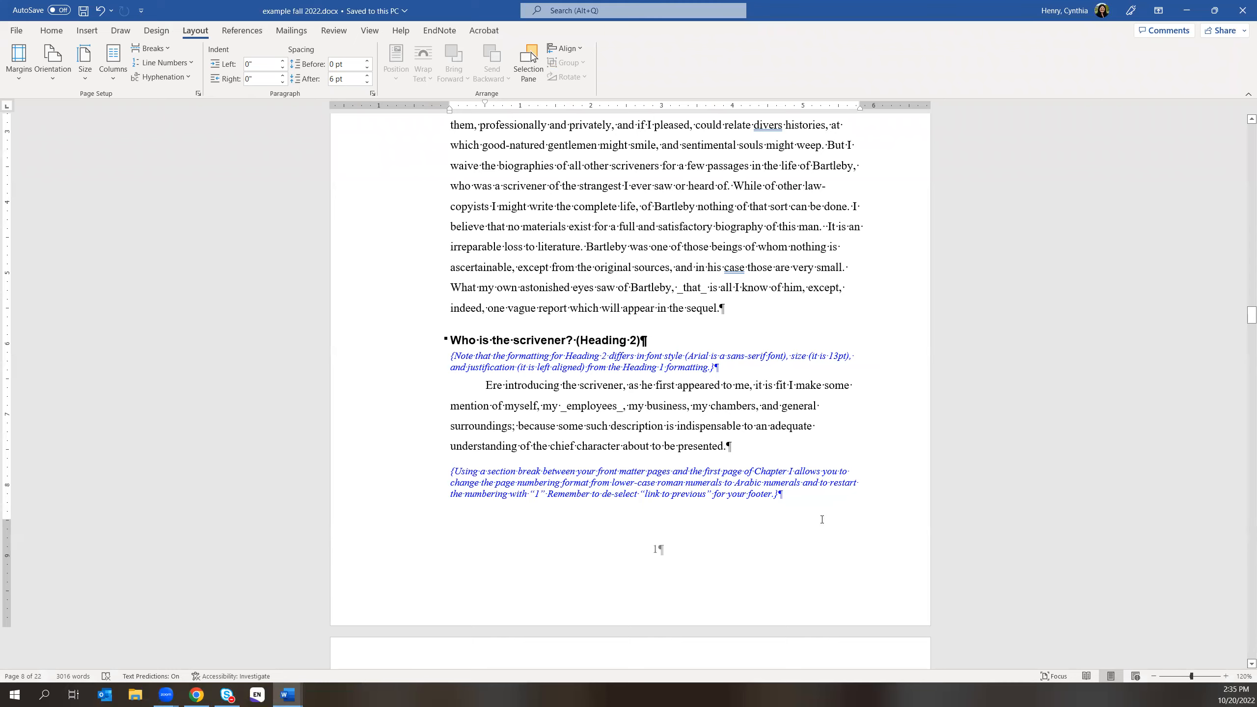
- Open the section 2 page-number footer showing 'v' before the List of Figures, then close it
scroll(822, 518, "up", 10)
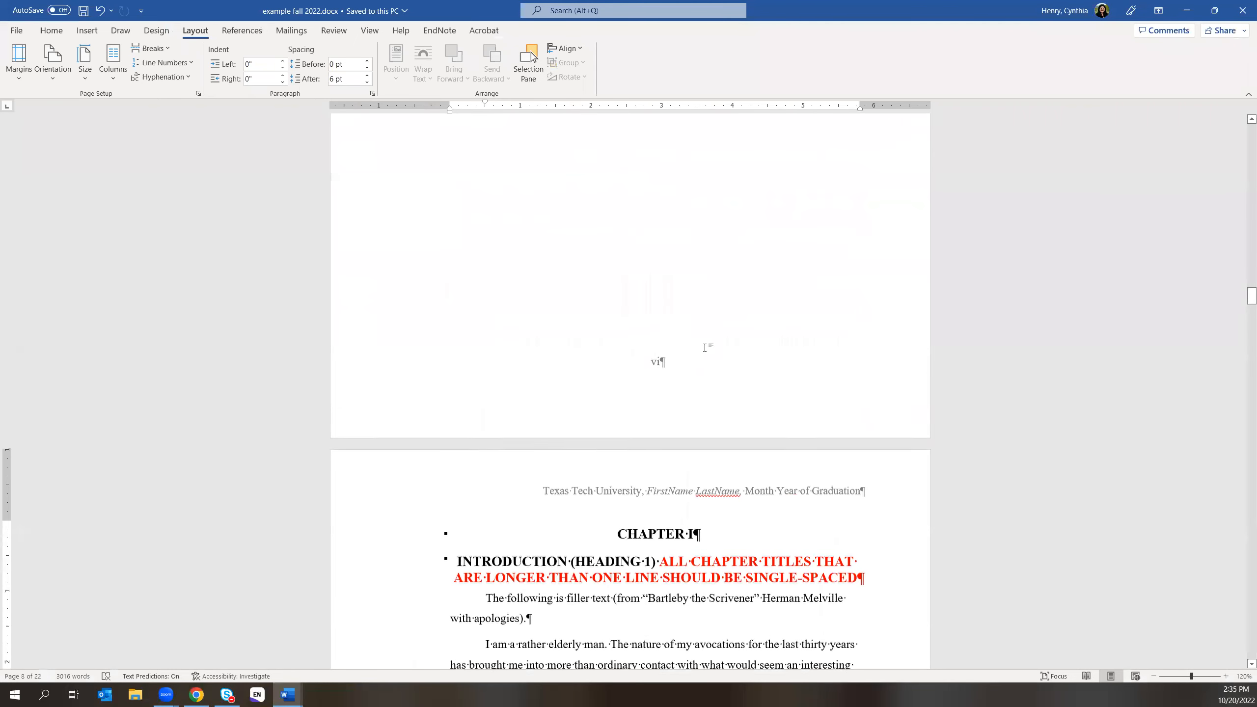
scroll(682, 387, "up", 5)
scroll(667, 412, "up", 7)
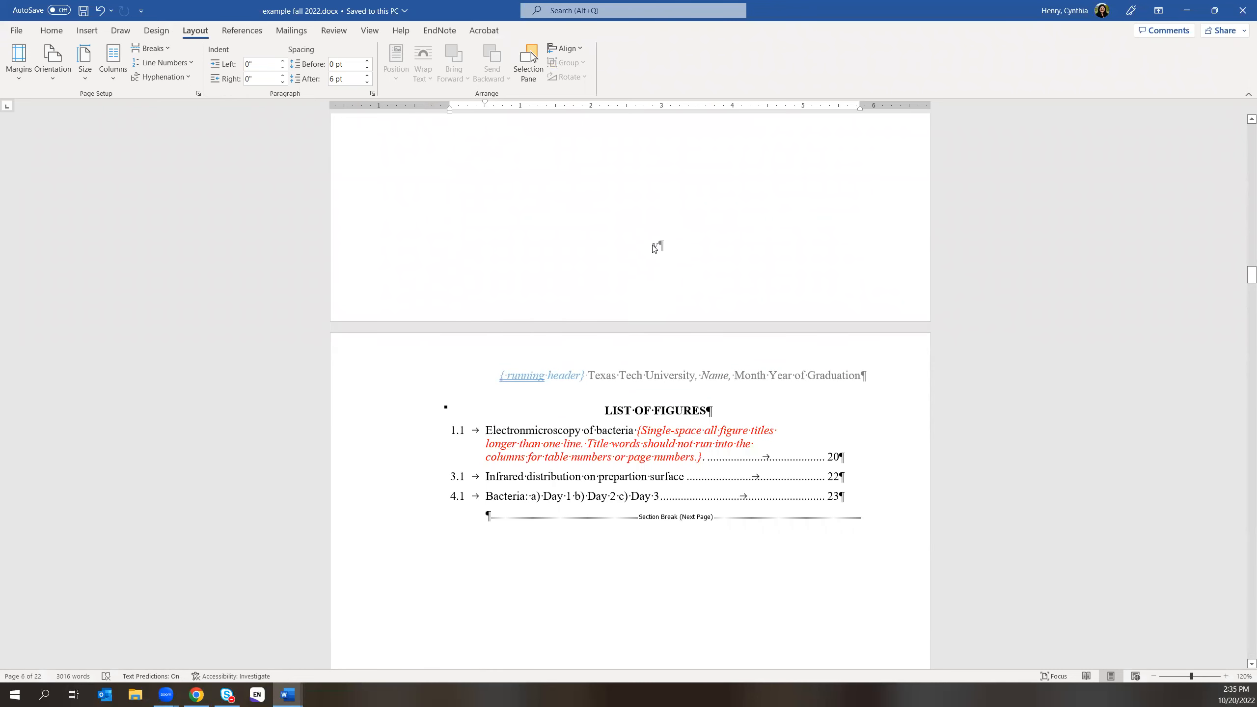
left_click(655, 247)
double_click(657, 249)
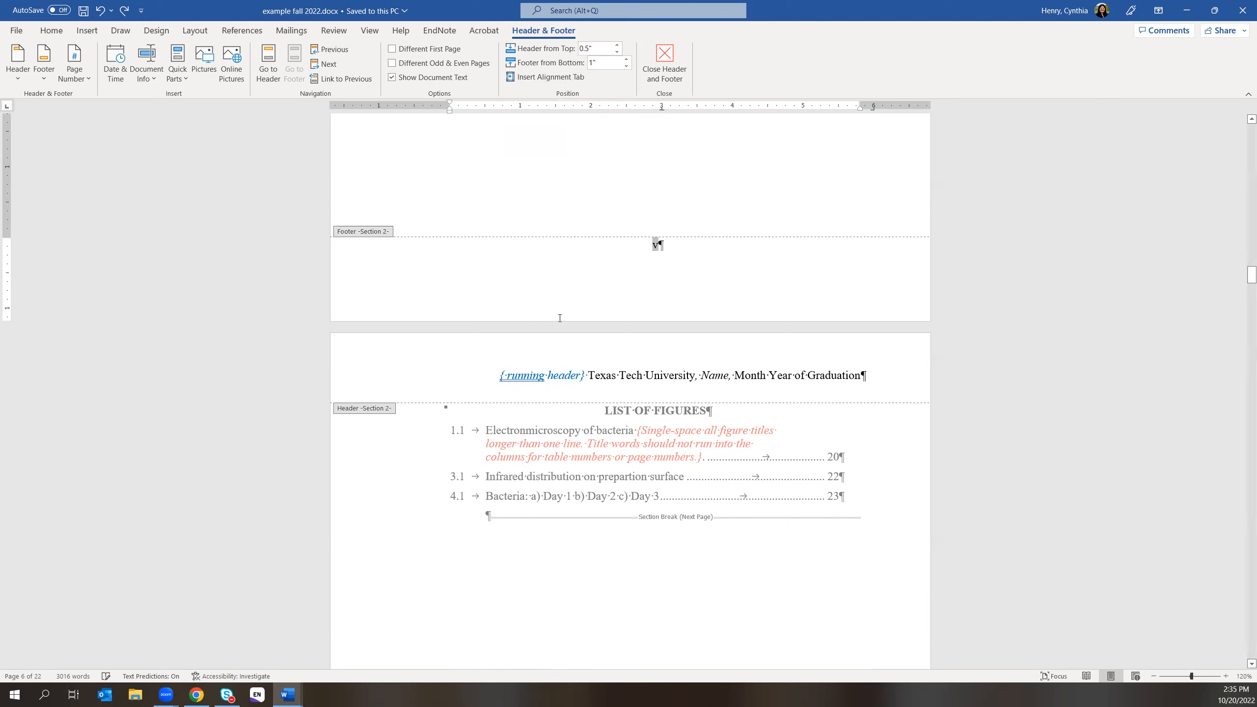
left_click(668, 71)
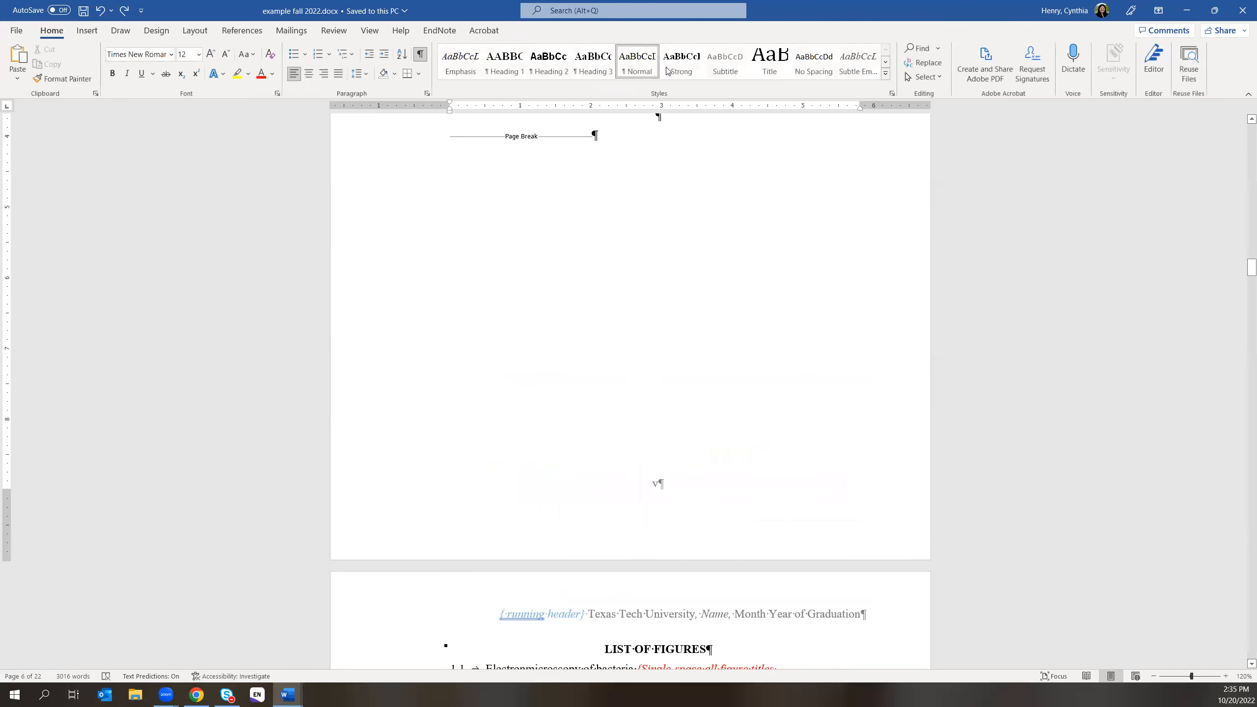
left_click(204, 694)
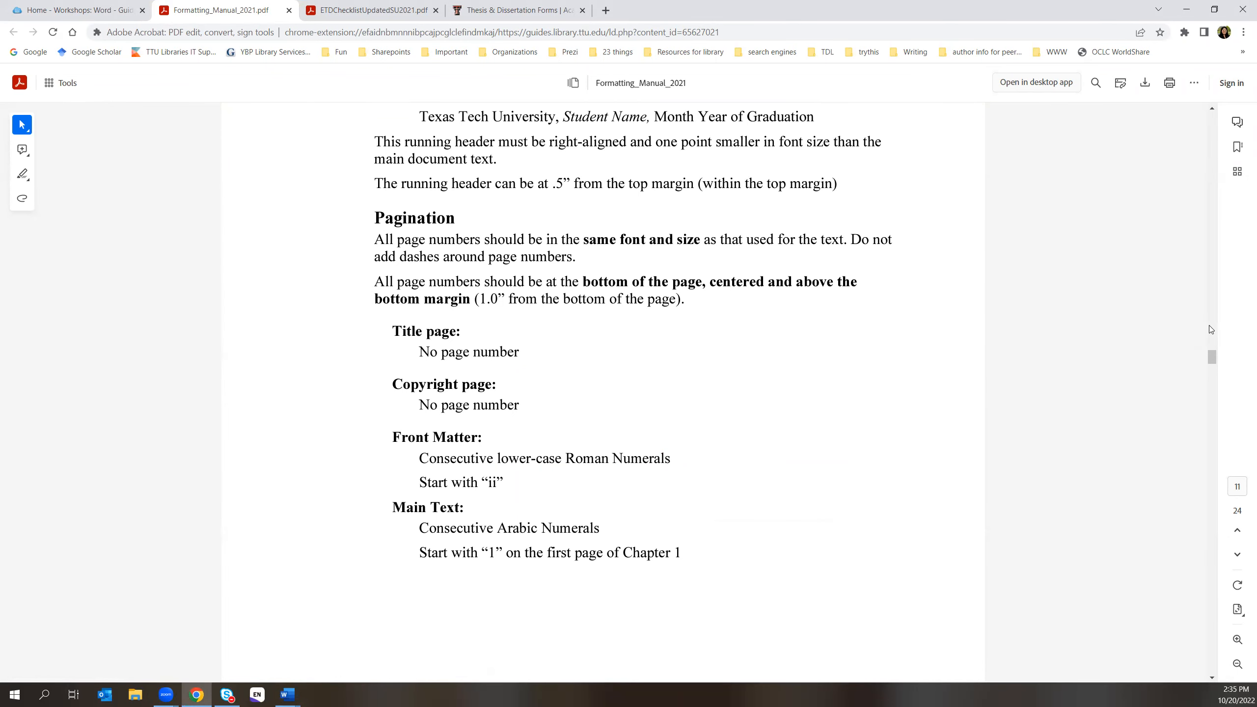
- Jump from the manual's table of contents to the Headers and Footers running-header rules
left_click_drag(1211, 355, 1122, 119)
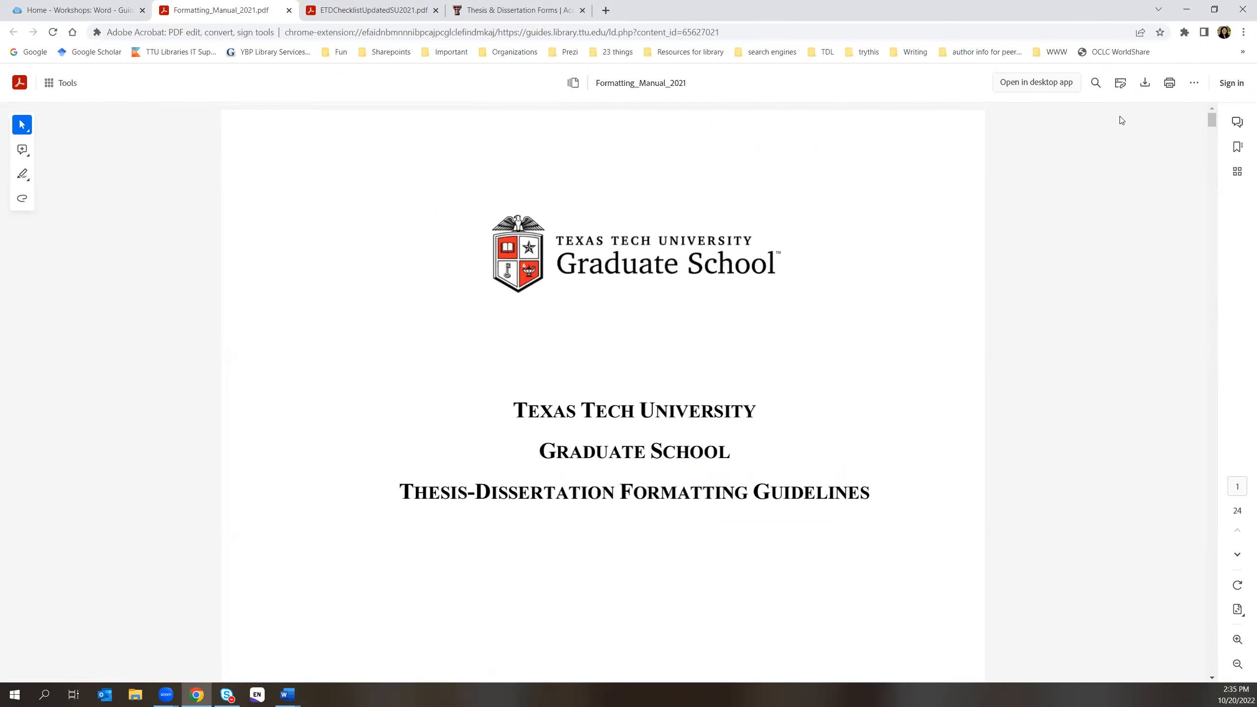
scroll(665, 558, "down", 15)
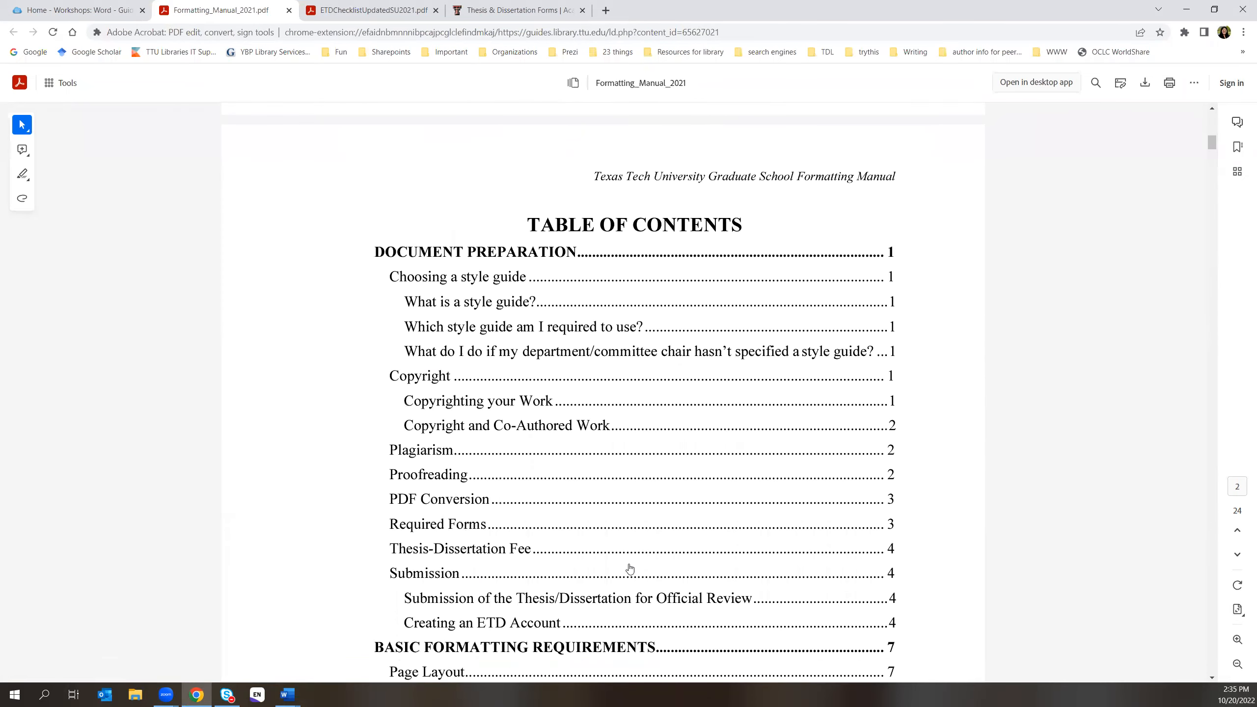
scroll(630, 568, "down", 1)
scroll(629, 568, "down", 2)
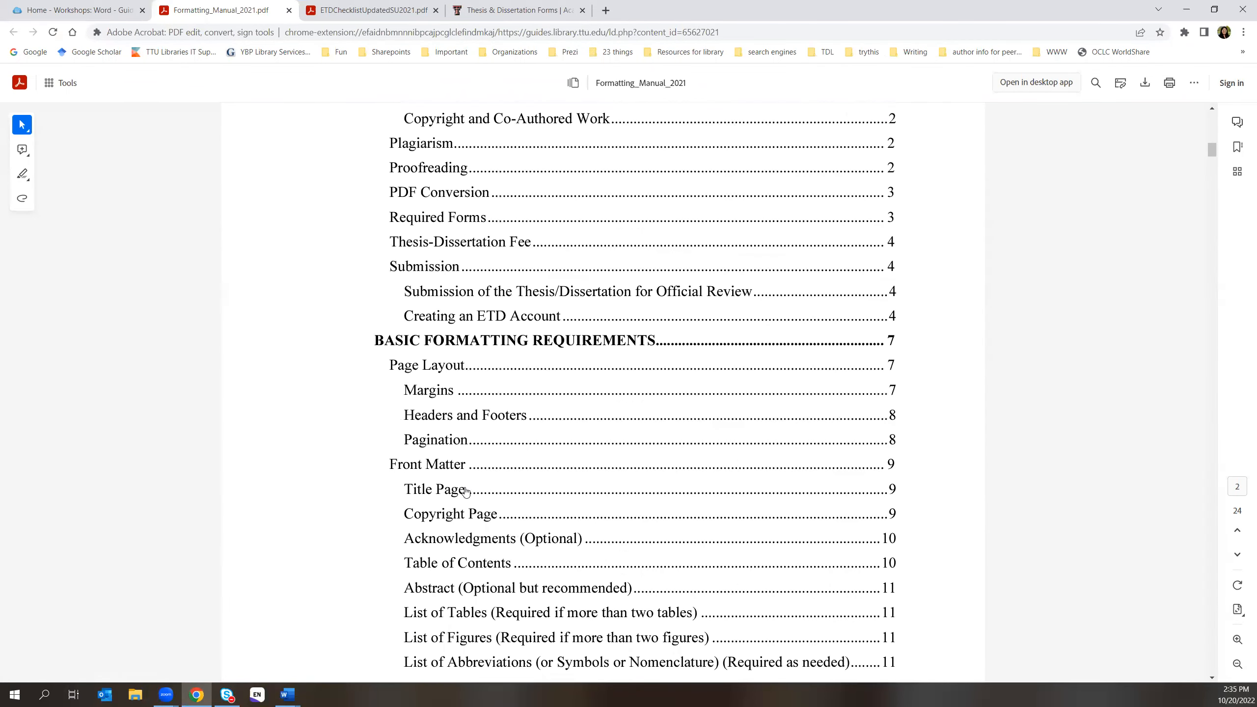
left_click(428, 416)
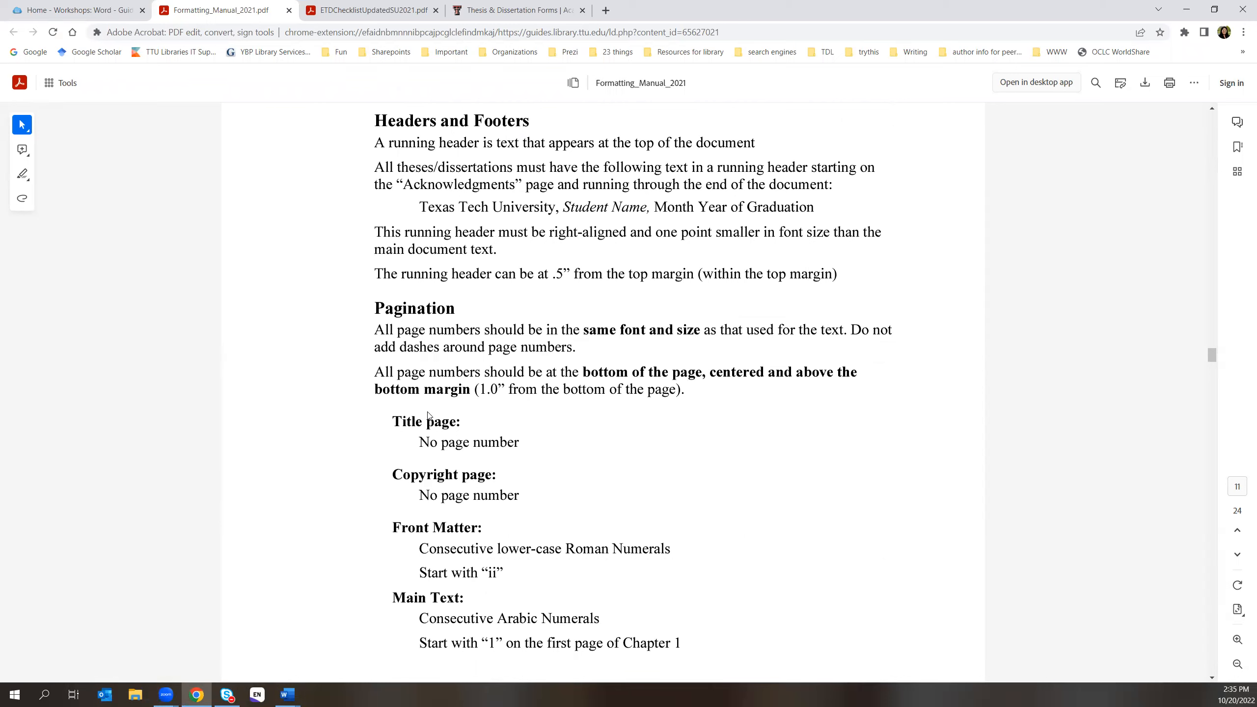
scroll(818, 439, "up", 3)
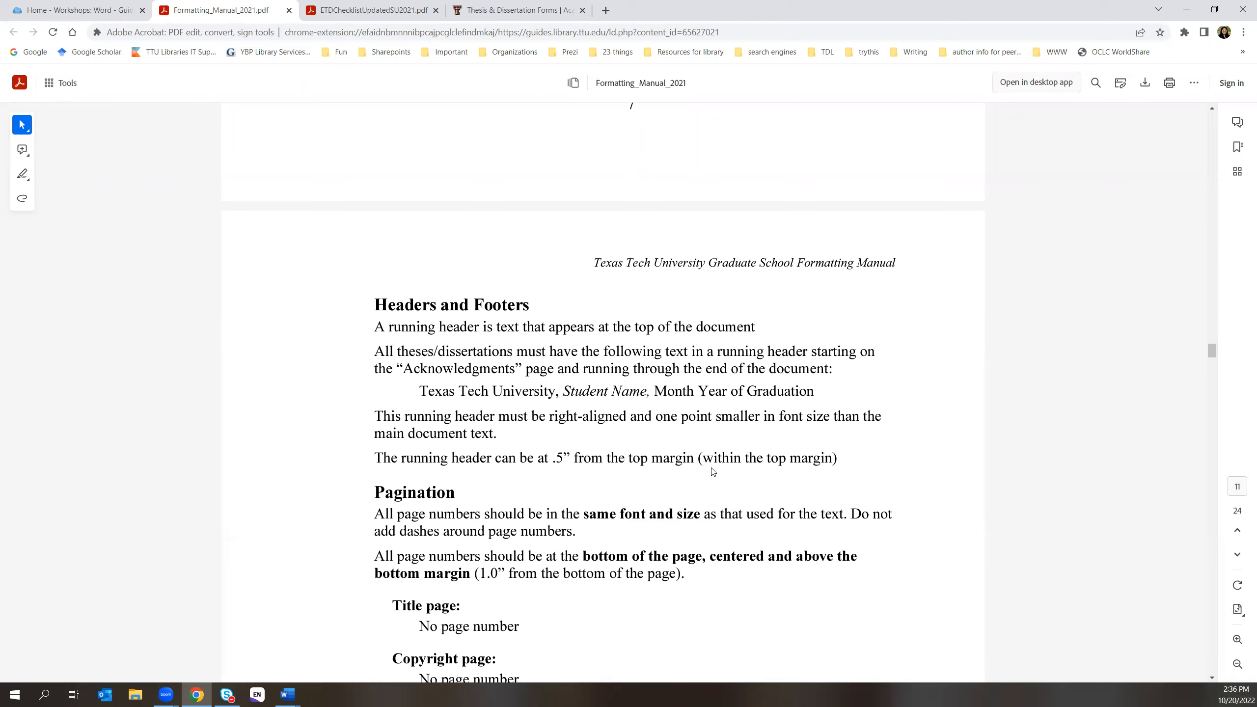
- Return to the manual's table of contents and jump to the Page Layout section
scroll(709, 468, "down", 3)
scroll(709, 468, "down", 5)
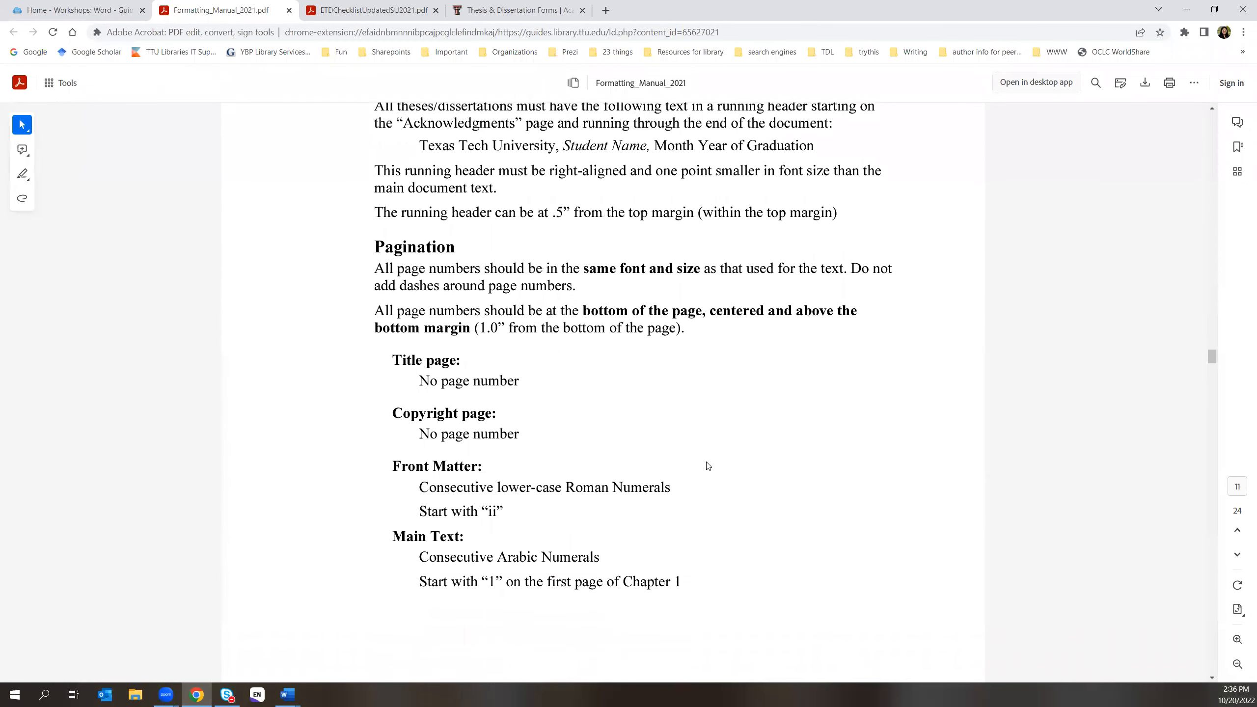
scroll(705, 467, "down", 5)
scroll(758, 453, "down", 8)
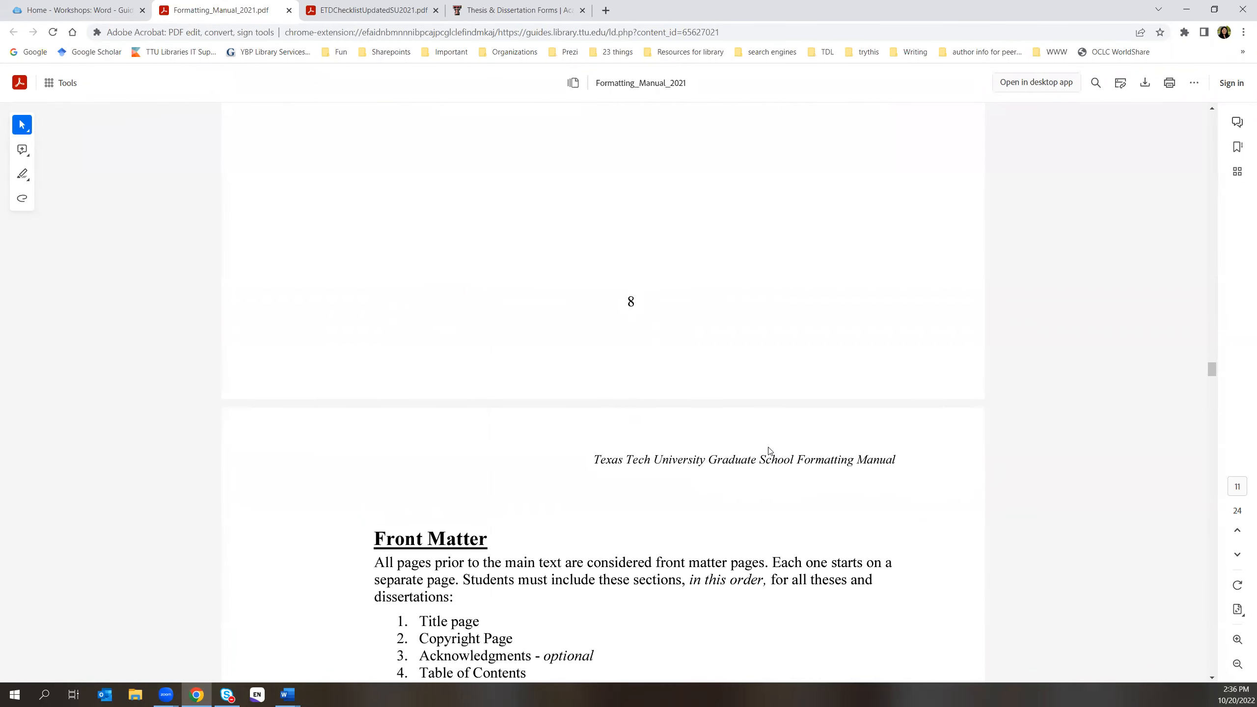
scroll(770, 452, "down", 6)
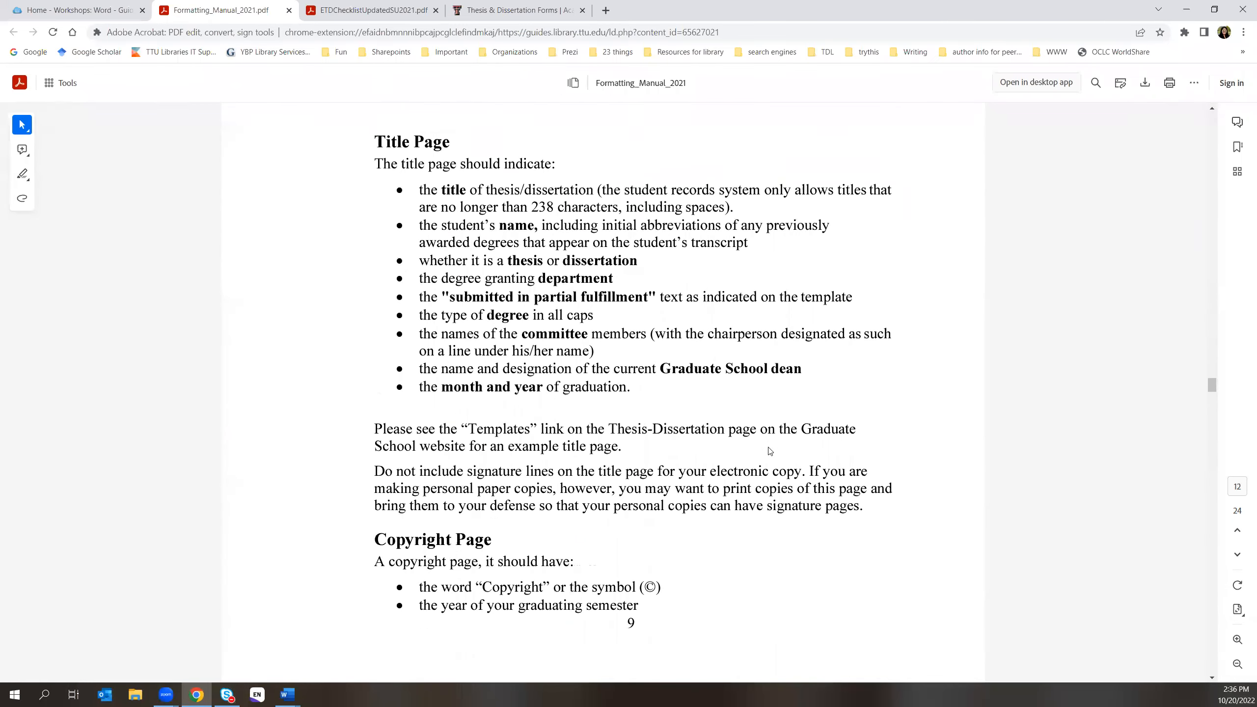
left_click_drag(1213, 383, 1211, 116)
scroll(533, 561, "down", 18)
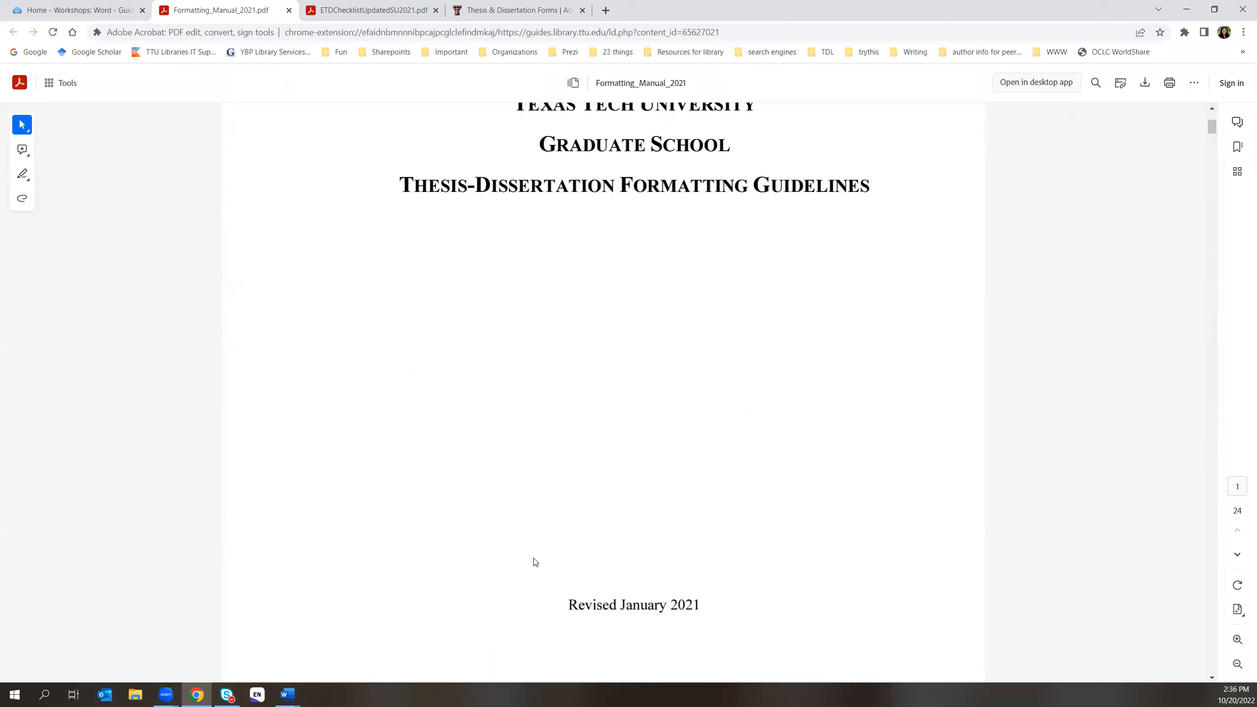
scroll(535, 561, "down", 4)
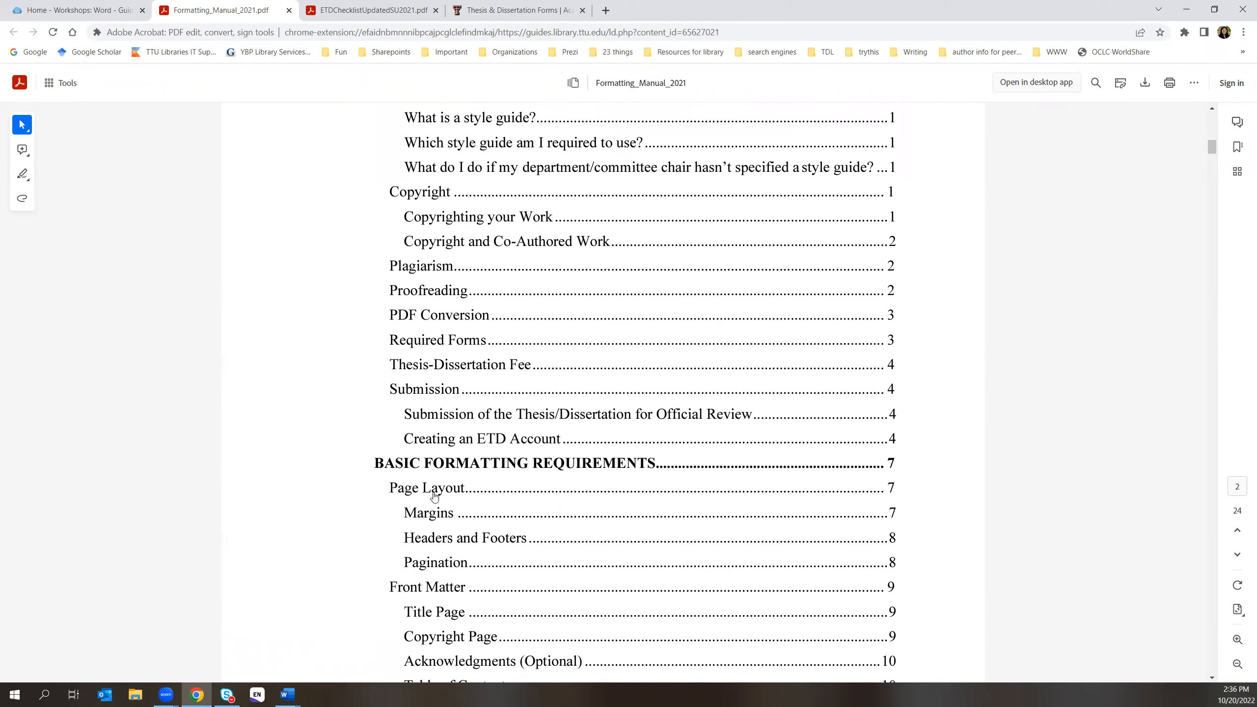
scroll(555, 514, "down", 3)
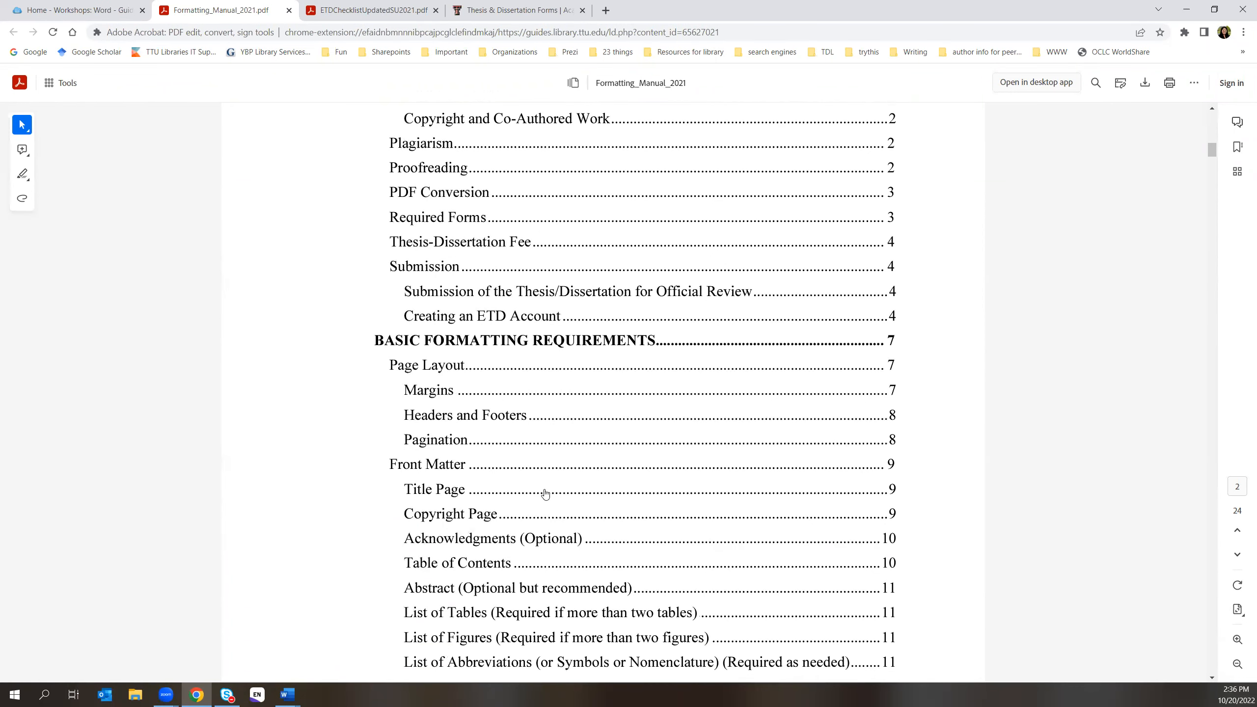
left_click(448, 366)
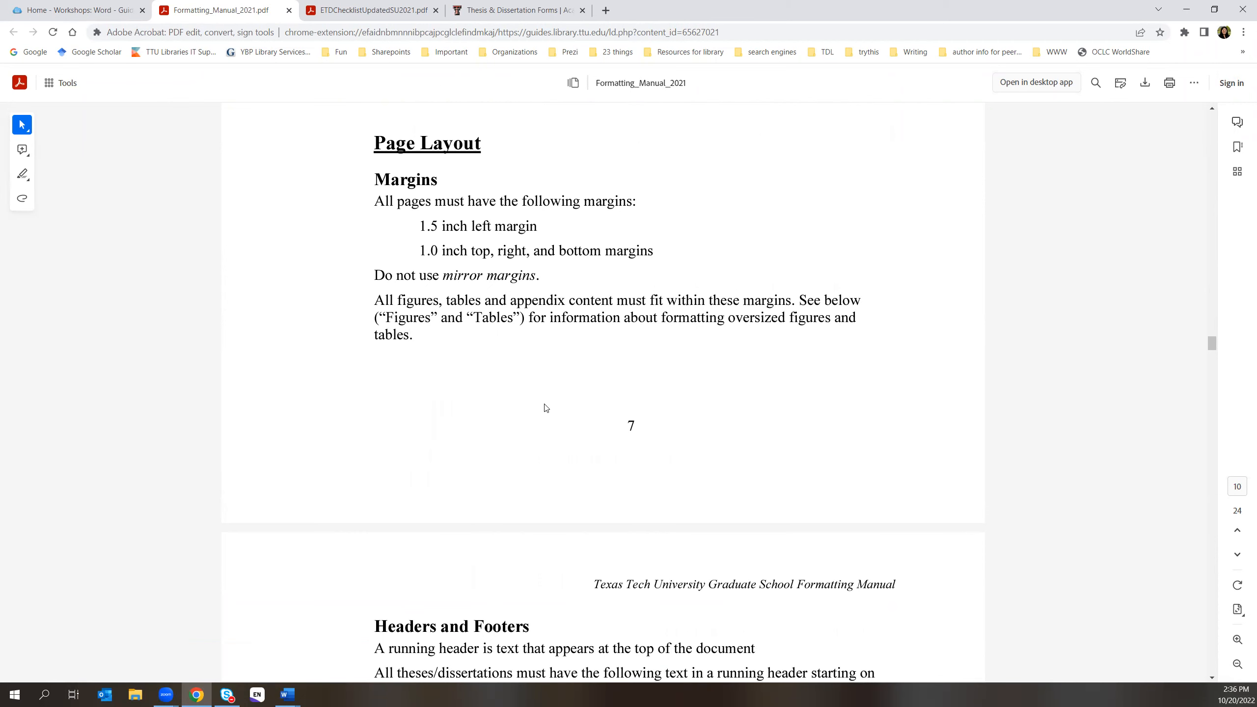
- Read the four-section Basic Formatting Requirements overview and the 1.5 inch left margin rule
scroll(547, 409, "down", 3)
scroll(738, 396, "up", 3)
scroll(739, 396, "up", 7)
scroll(740, 396, "up", 1)
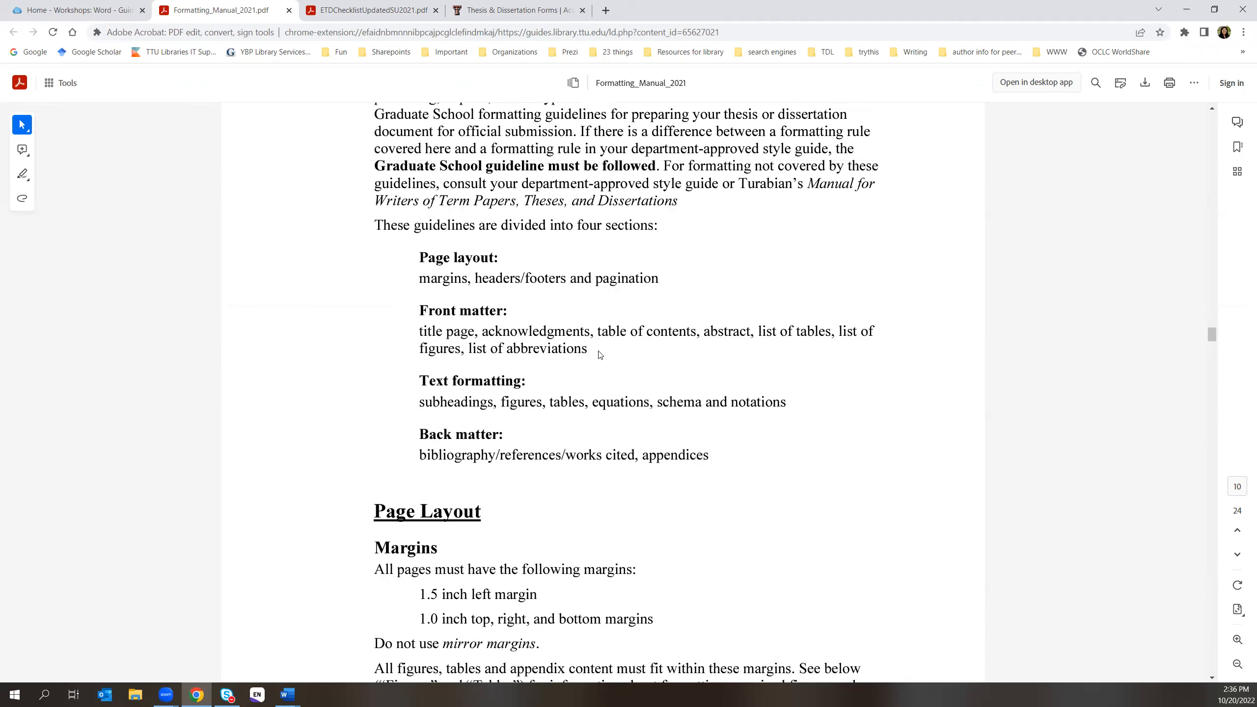
scroll(582, 396, "up", 2)
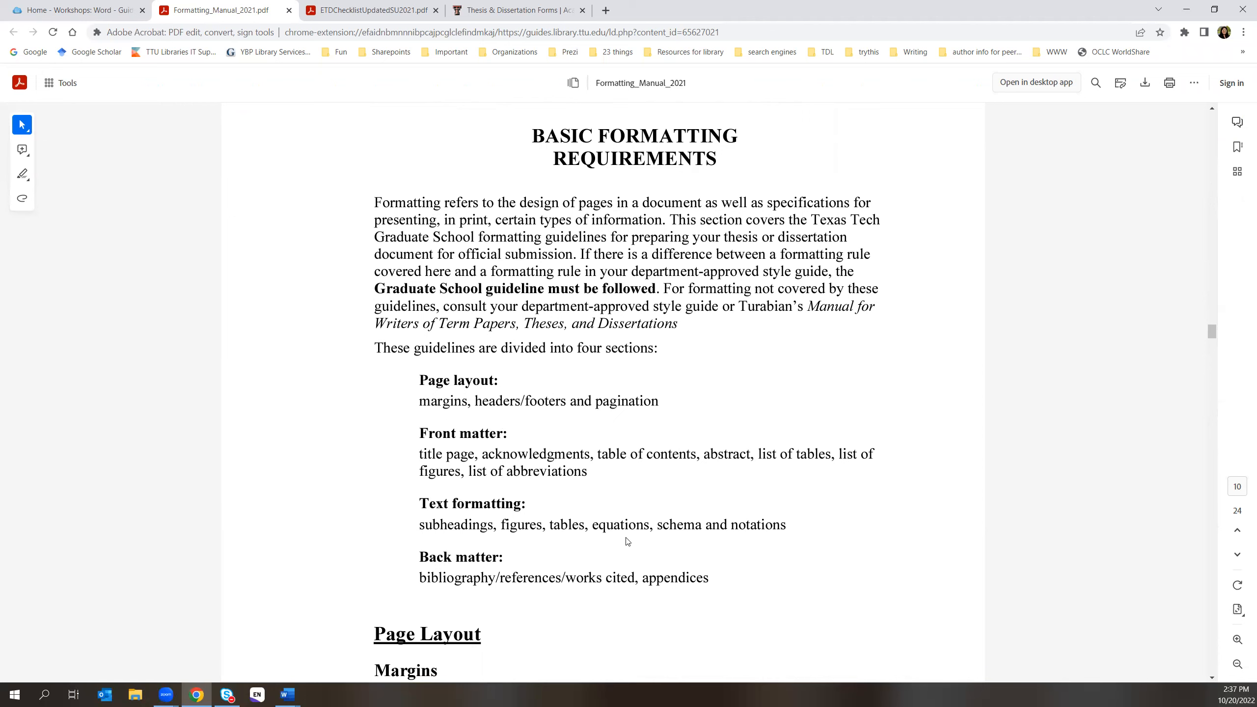
scroll(840, 448, "down", 5)
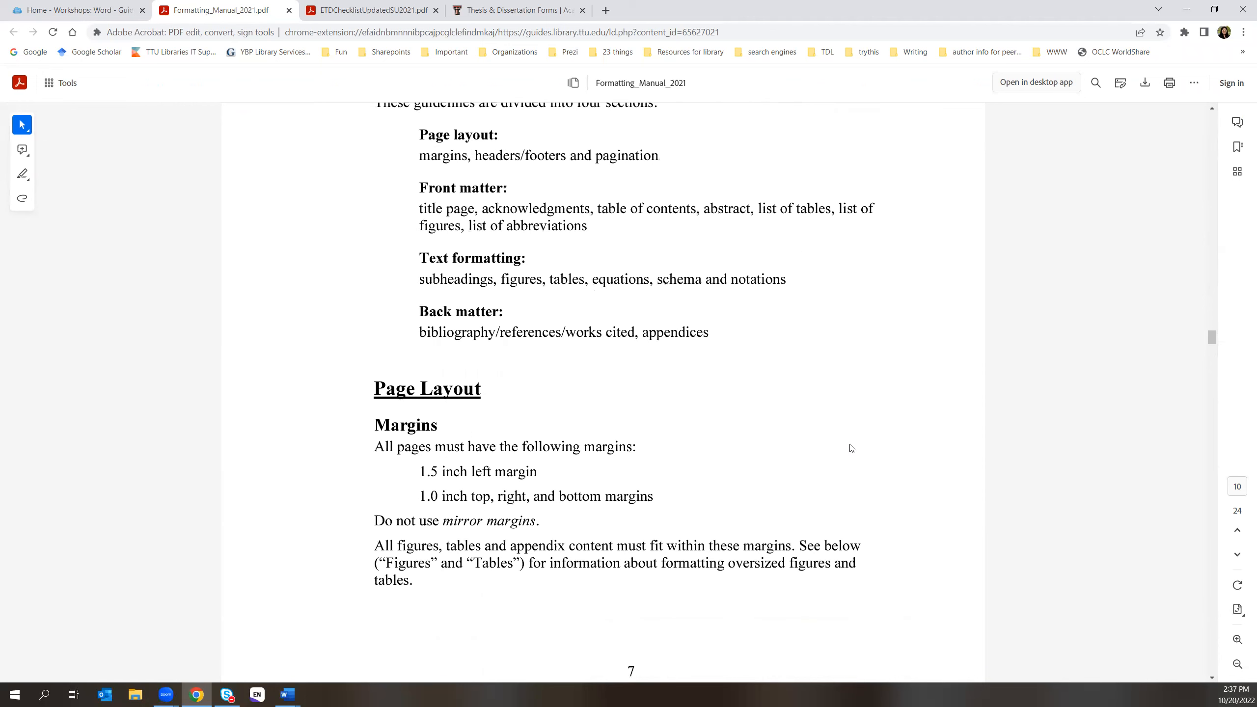
scroll(846, 451, "up", 4)
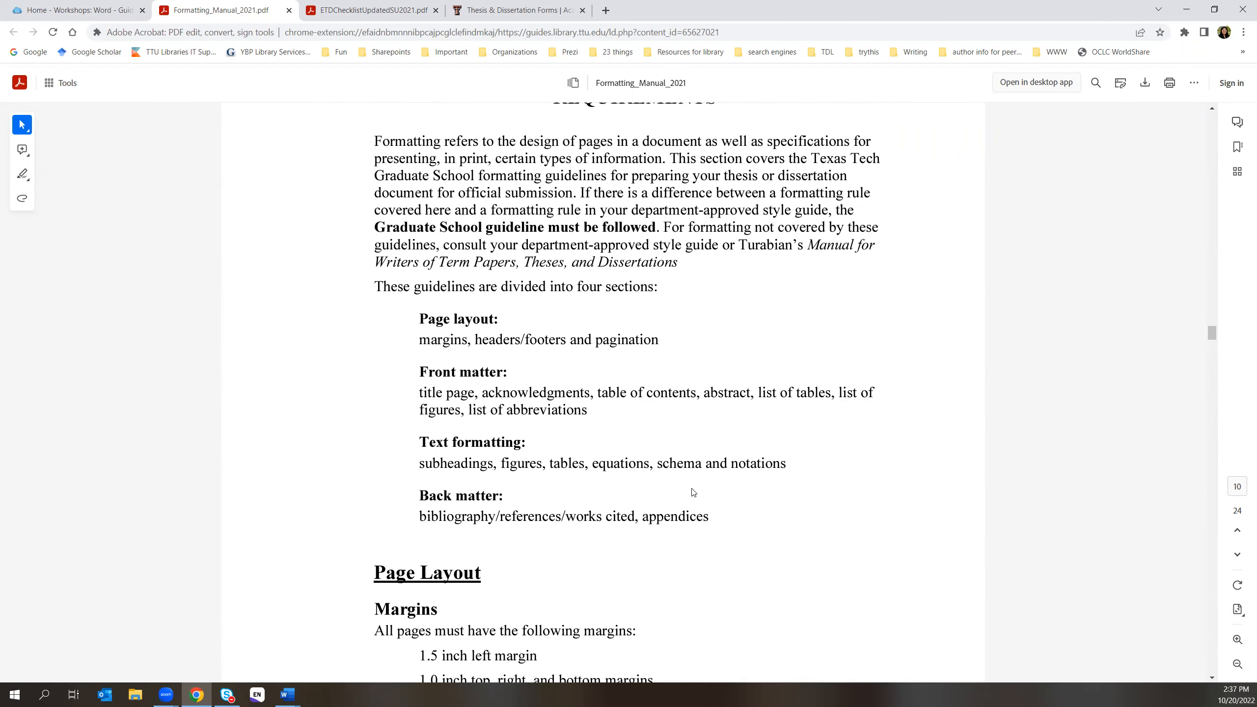
left_click(285, 695)
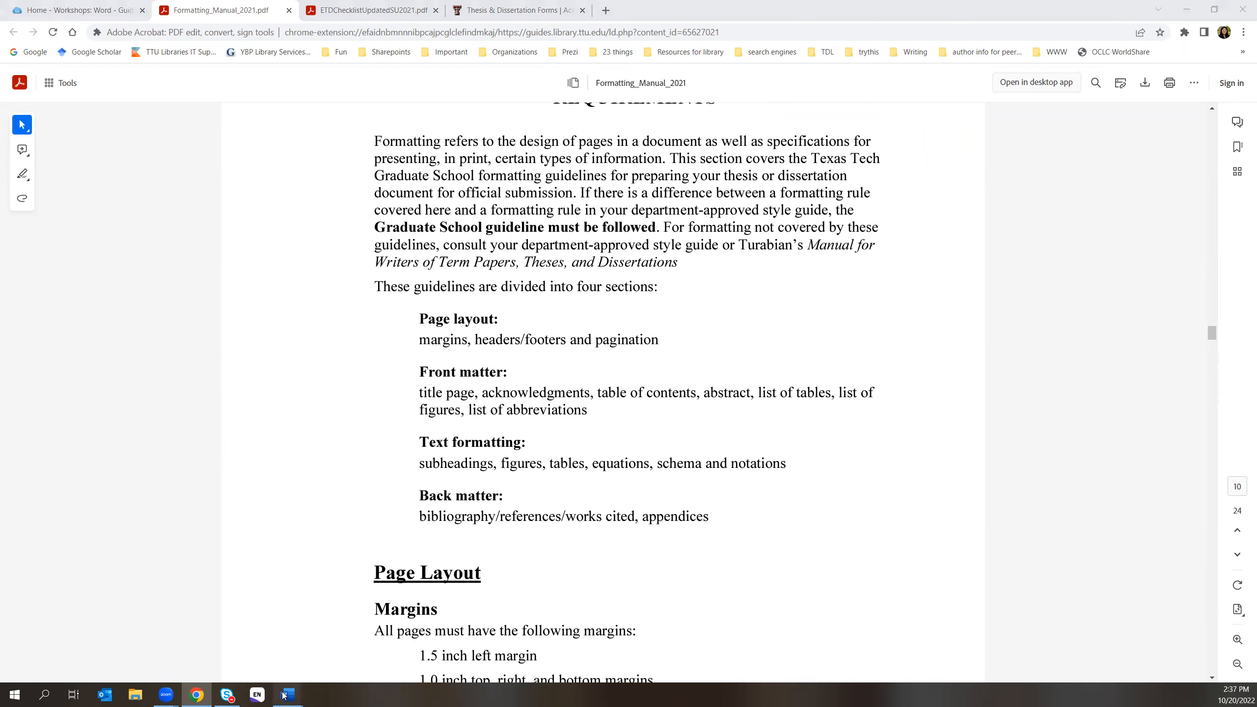
- In the List of Figures page's running header, replace the Name placeholder with the author's name and a comma
left_click(346, 639)
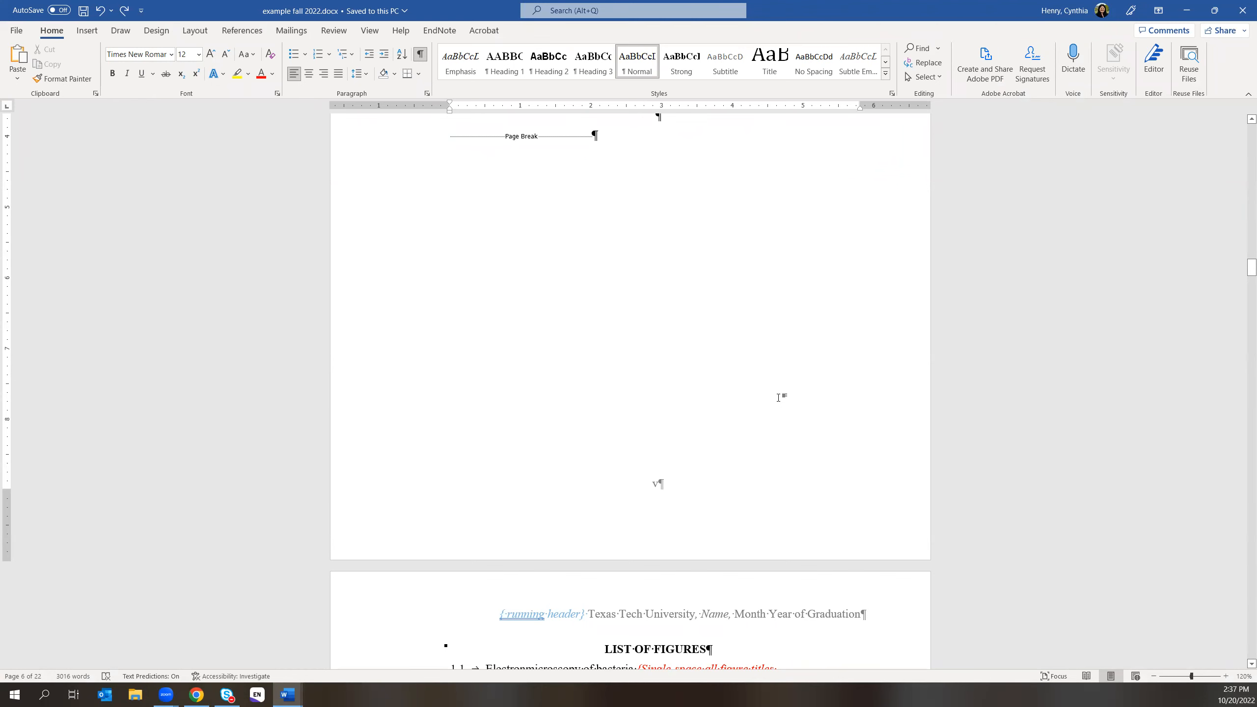
scroll(890, 455, "down", 3)
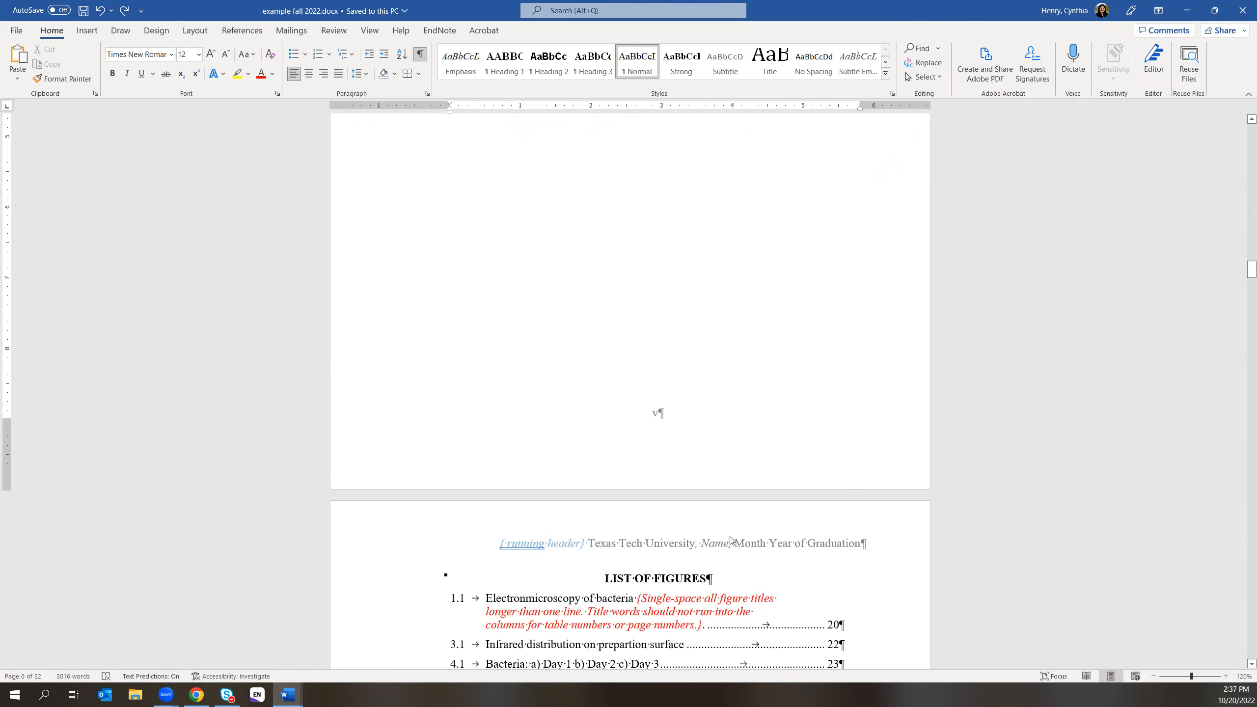
left_click(697, 545)
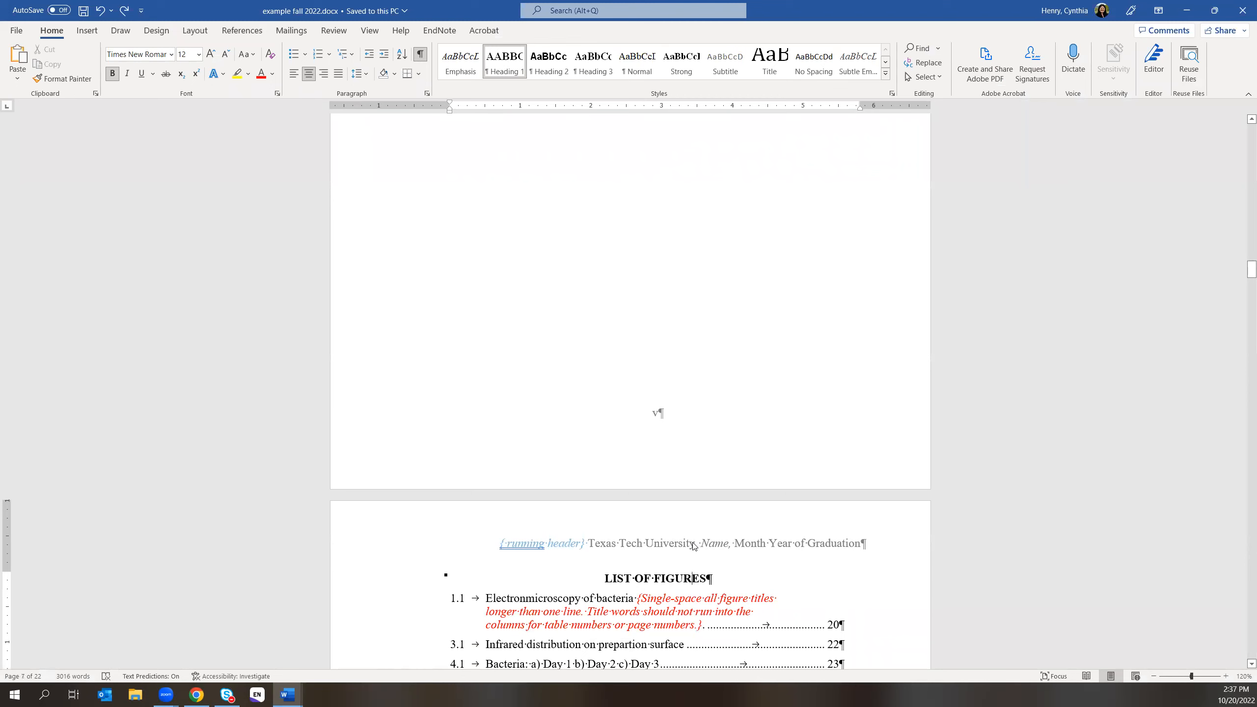
double_click(693, 544)
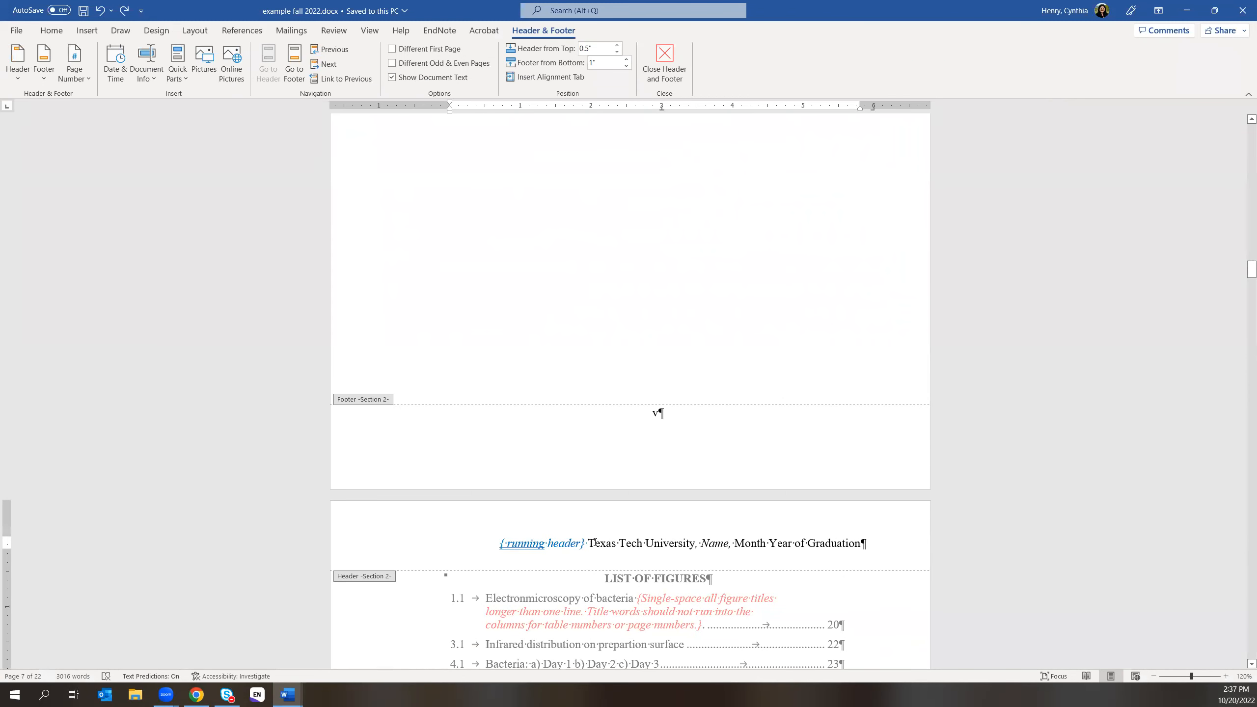
left_click(704, 543)
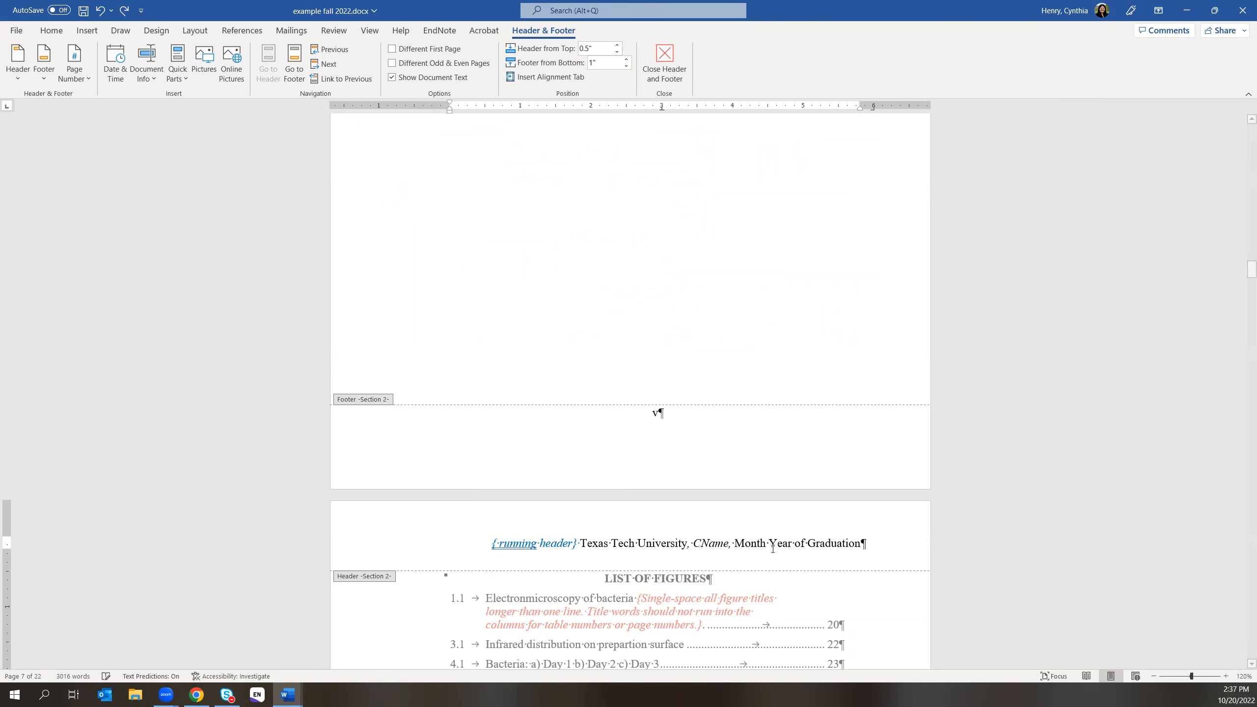
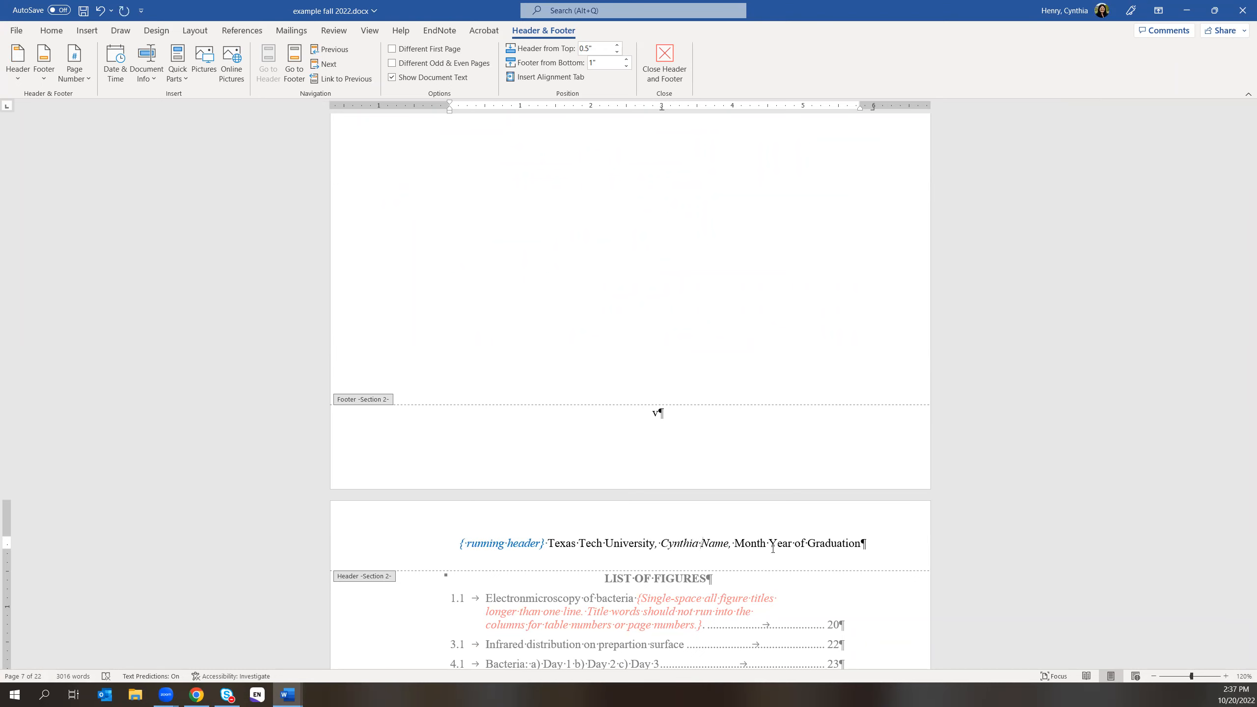
key("Delete")
key("Delete")
key("Delete")
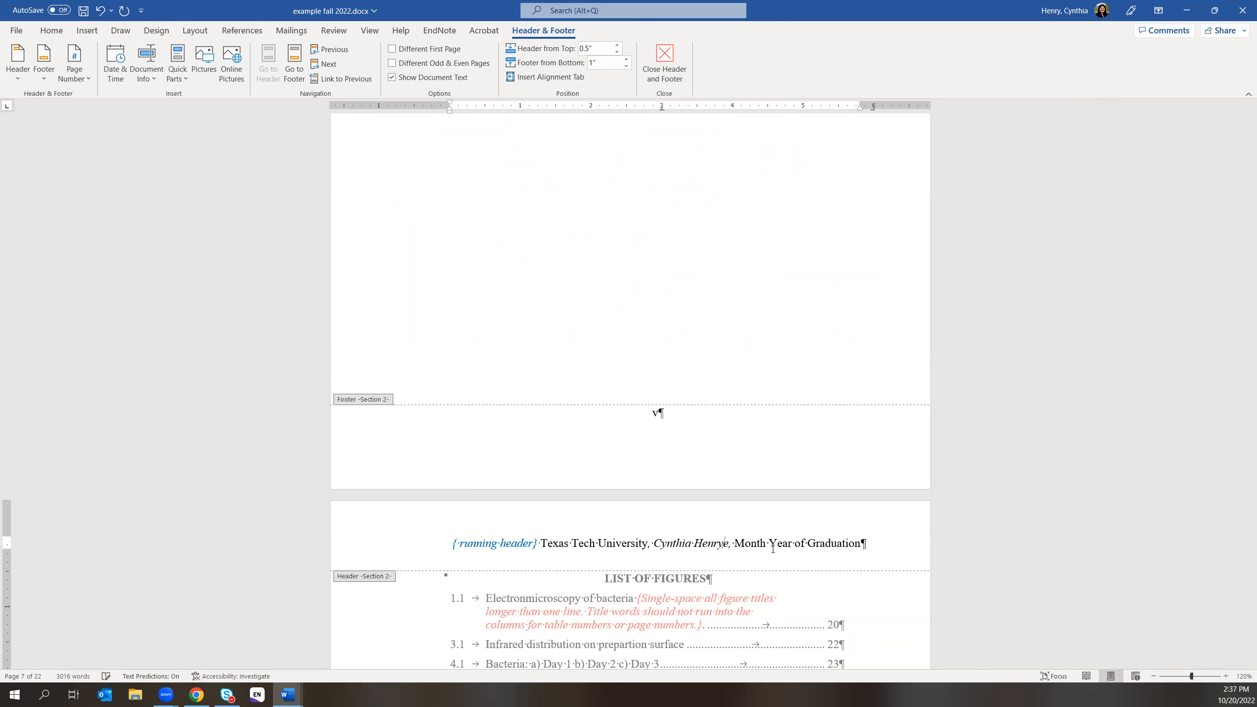
key("Delete")
key("Delete")
type(",")
key("Delete")
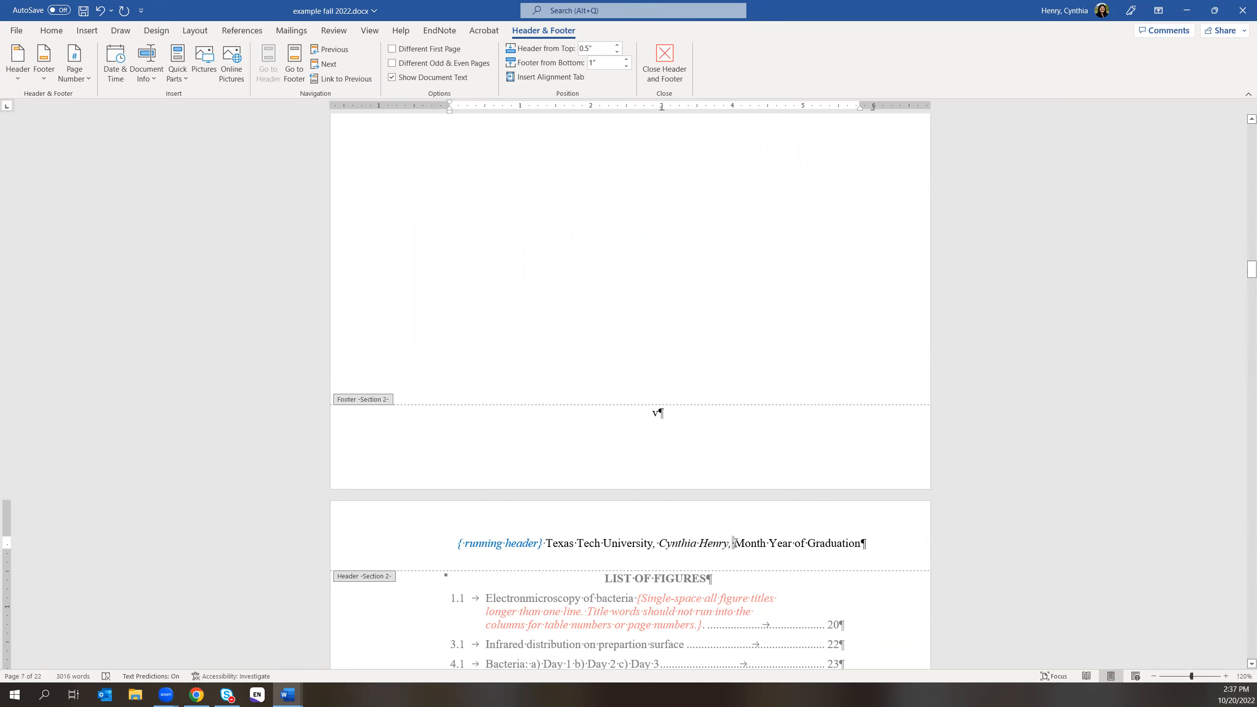
- Replace 'Month Year of Graduation' with 'May 2023' and close header editing
left_click(55, 33)
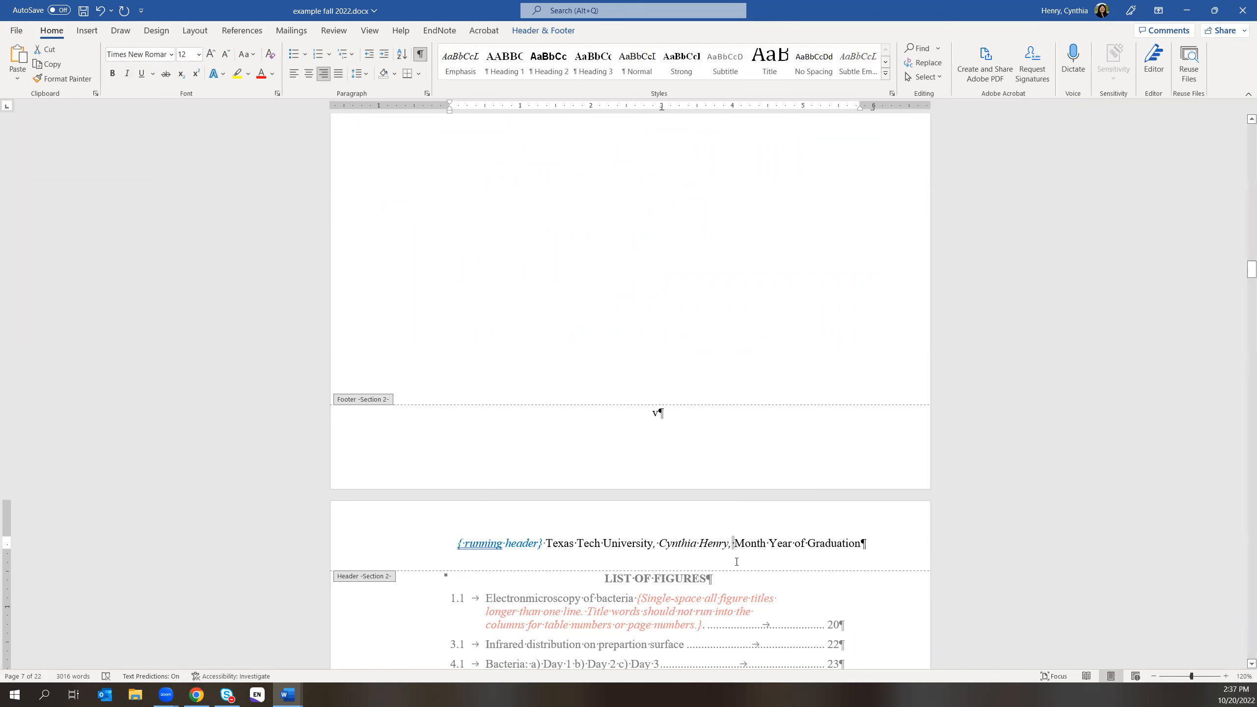
left_click(736, 544)
left_click(420, 55)
left_click(419, 56)
type("May")
key("Delete")
key("Delete")
key("Delete")
key("BackSpace")
key("BackSpace")
key("BackSpace")
key("BackSpace")
key("BackSpace")
key("BackSpace")
key("BackSpace")
key("BackSpace")
key("BackSpace")
key("BackSpace")
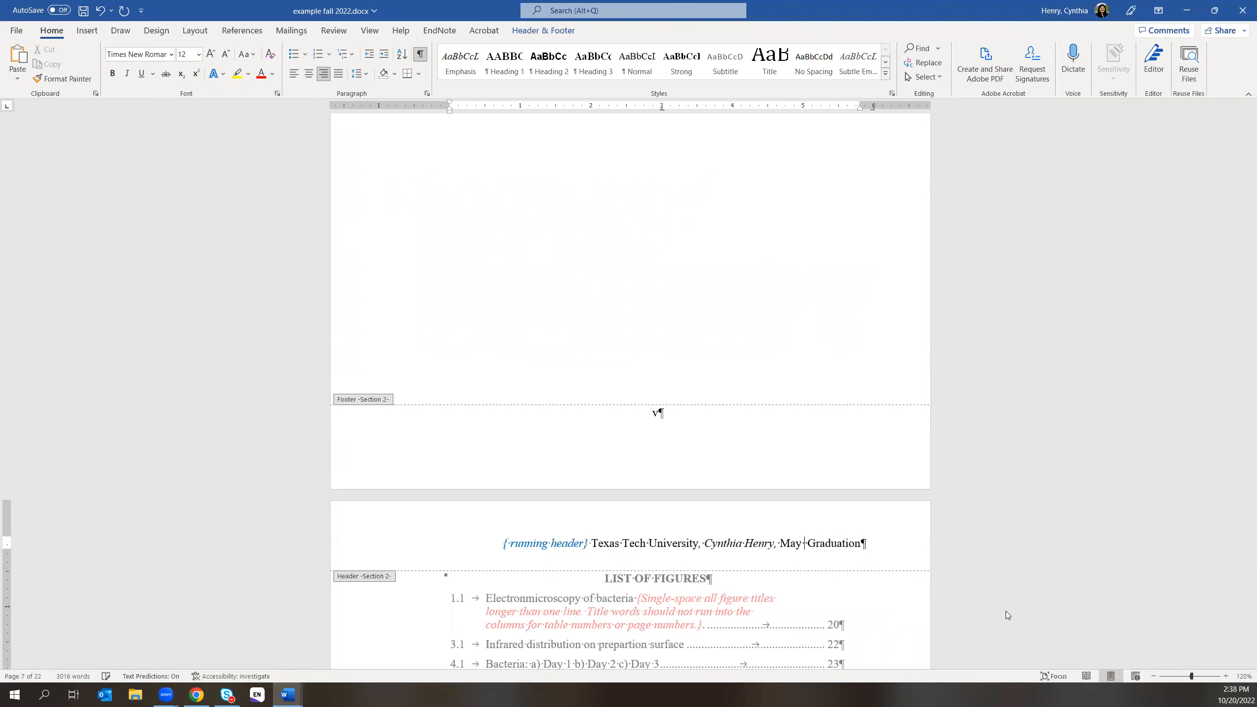
key("Delete")
key("Delete")
key("Delete")
key("Delete")
key("Delete")
key("Delete")
key("Delete")
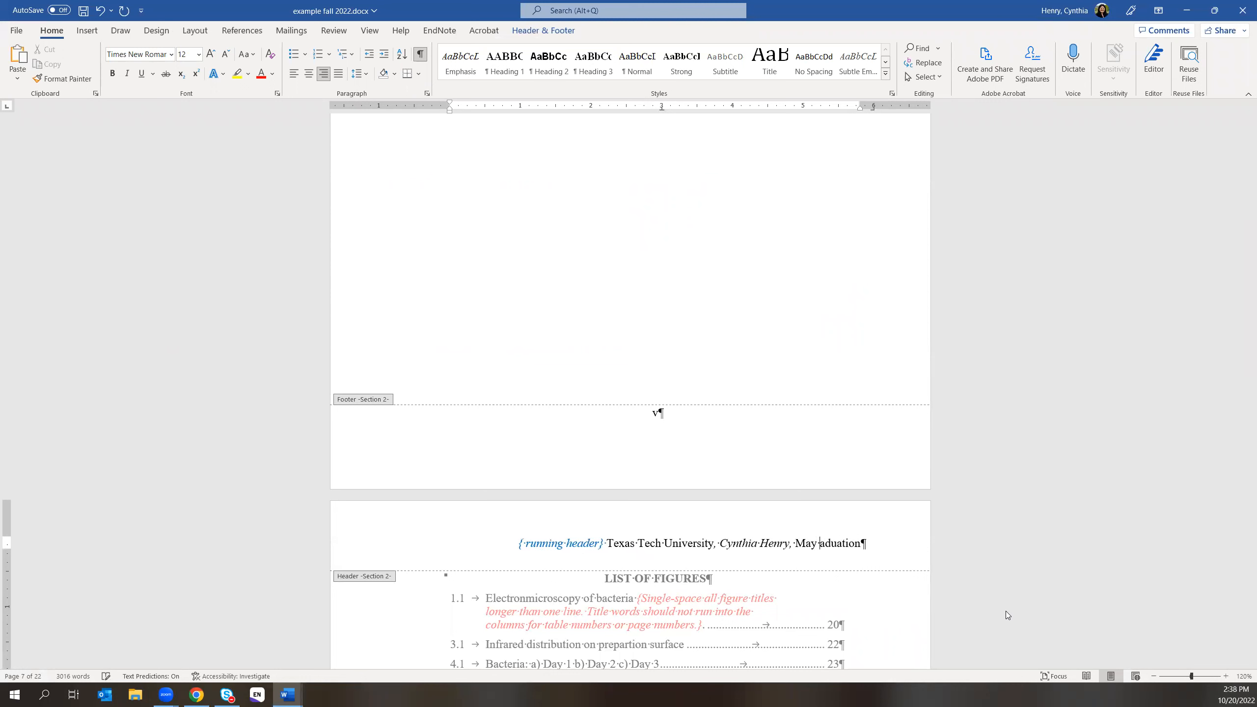
key("Delete")
key("Delete")
key("Delete")
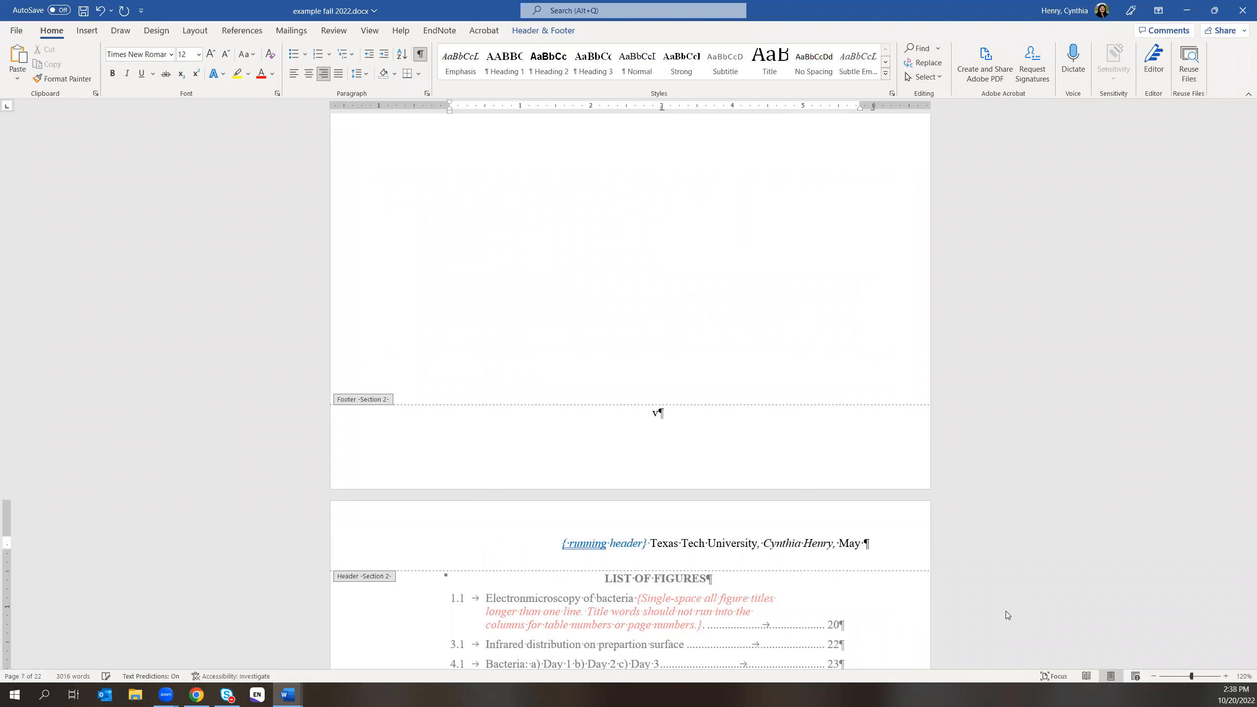
type("2023")
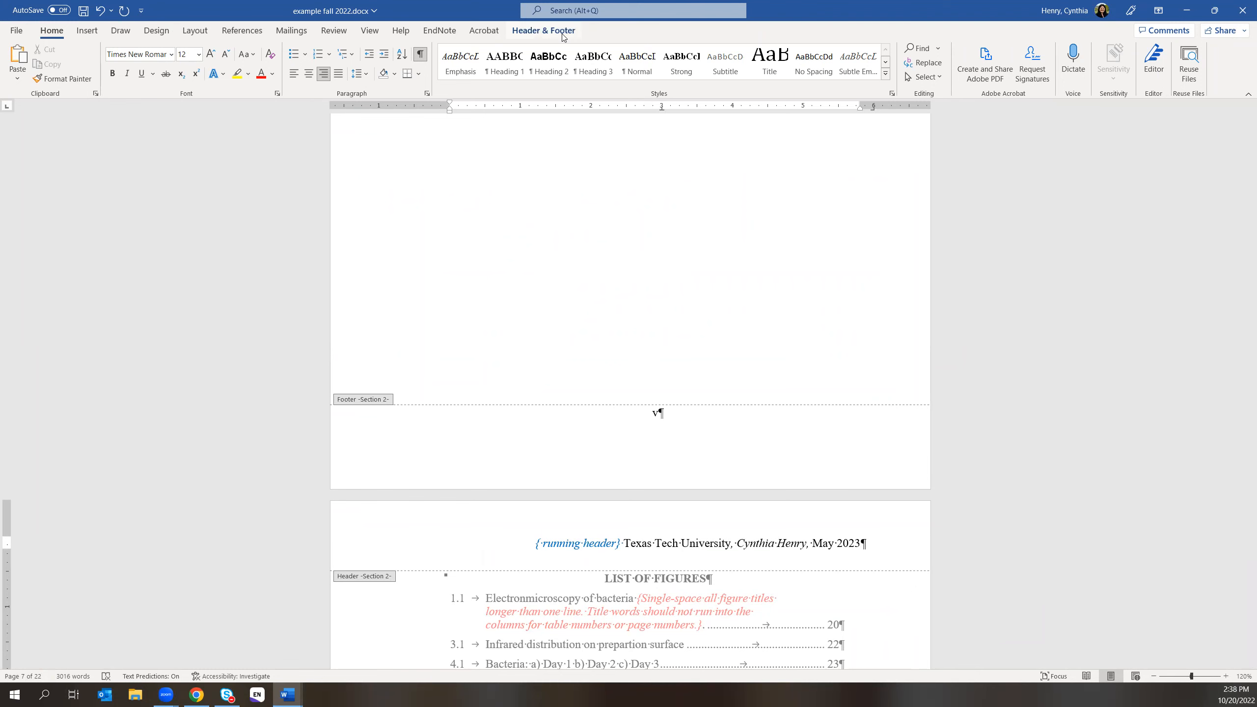
left_click(563, 35)
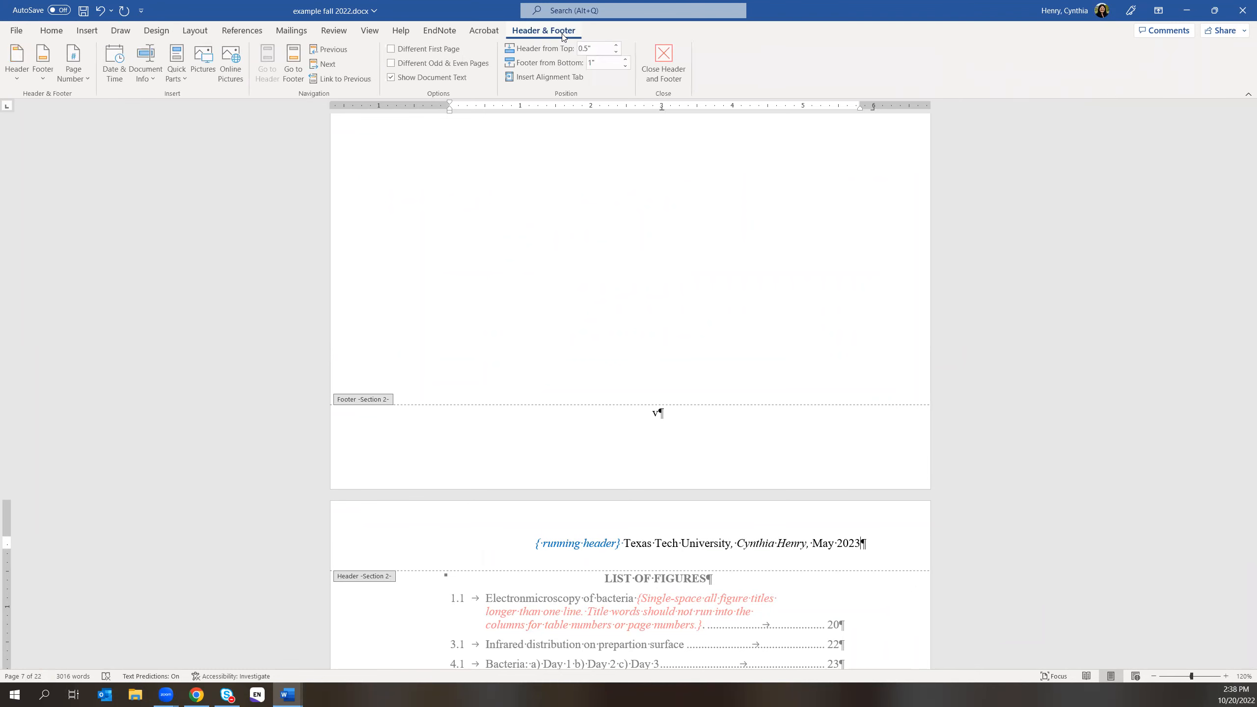
left_click(669, 61)
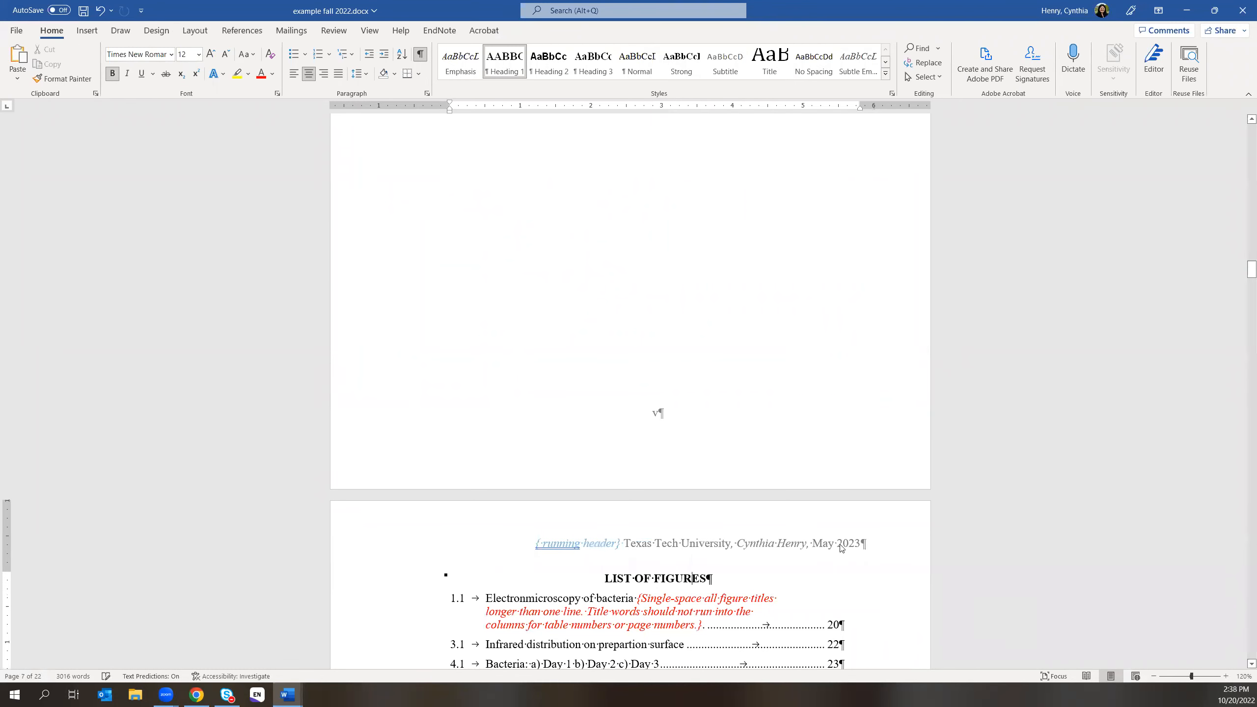
- Scroll to the Chapter I page and open its section 3 header for editing
scroll(886, 571, "down", 10)
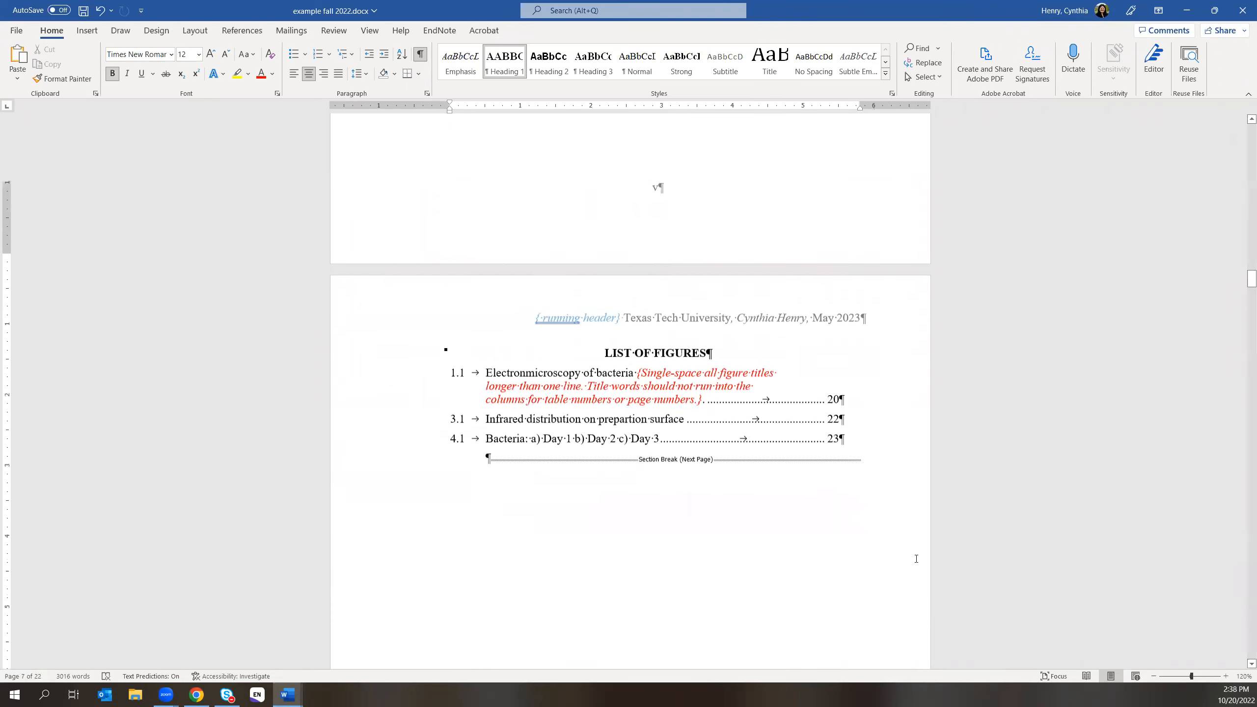
scroll(909, 560, "down", 8)
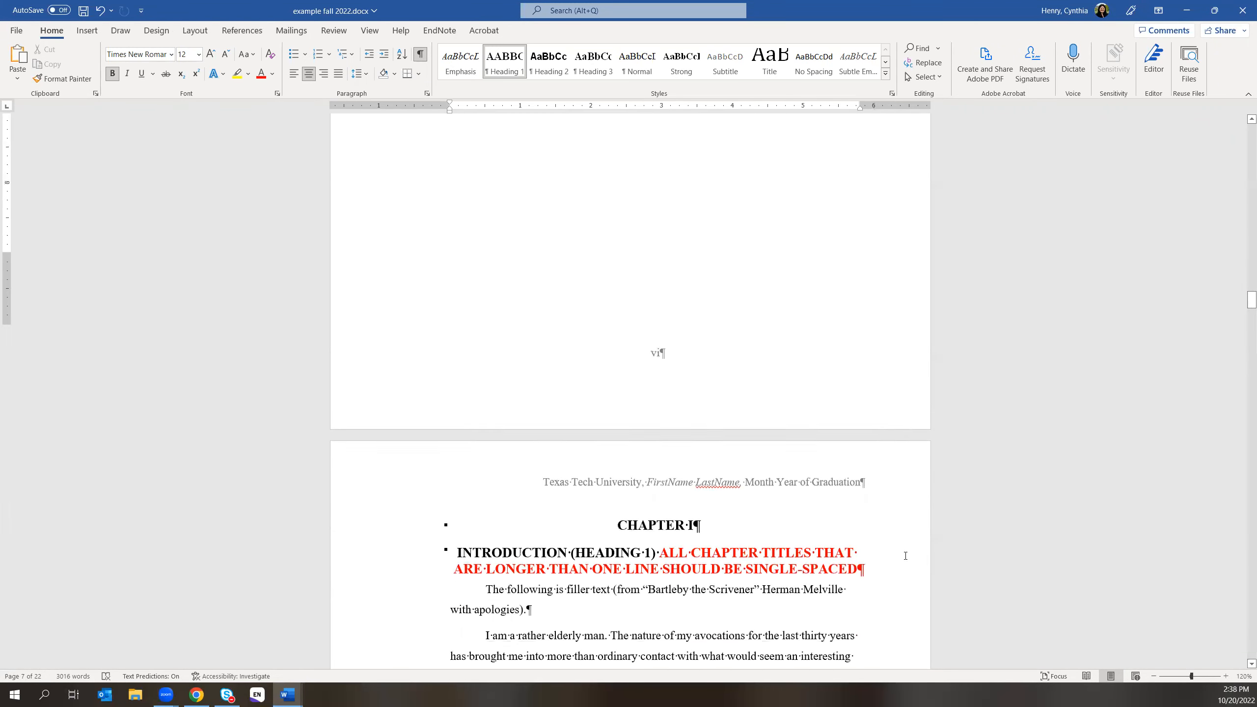
scroll(904, 555, "up", 8)
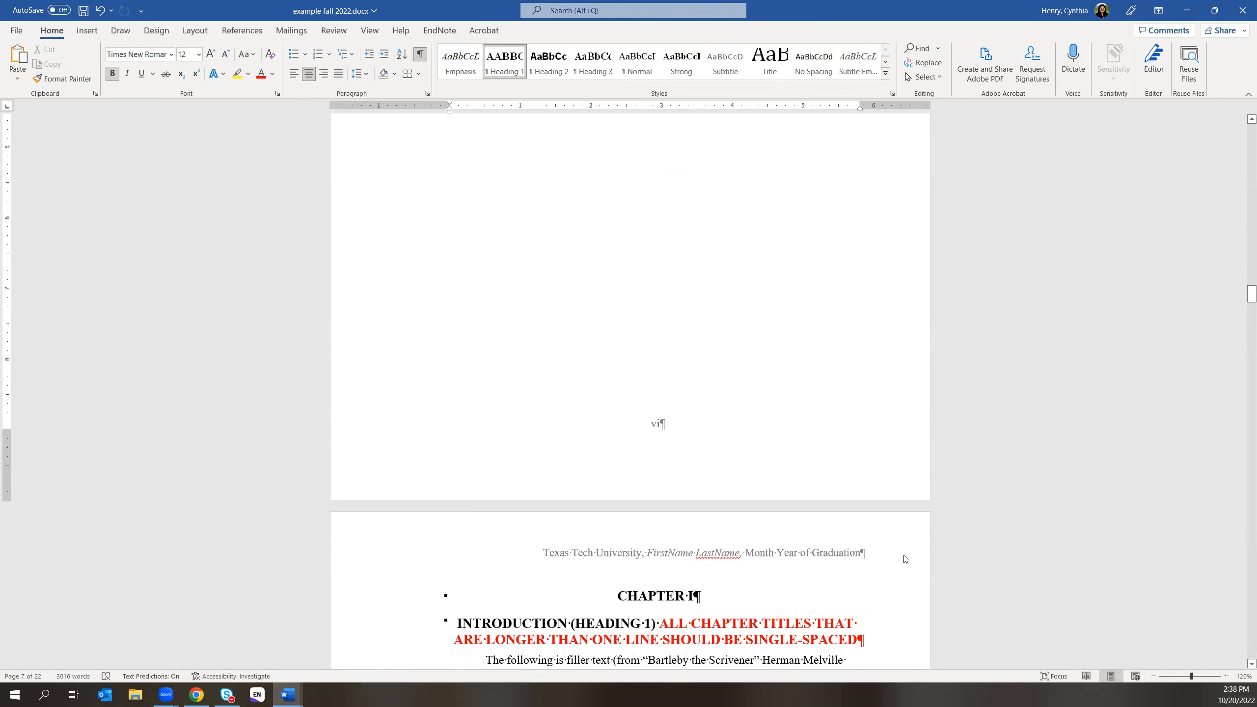
scroll(885, 520, "up", 3)
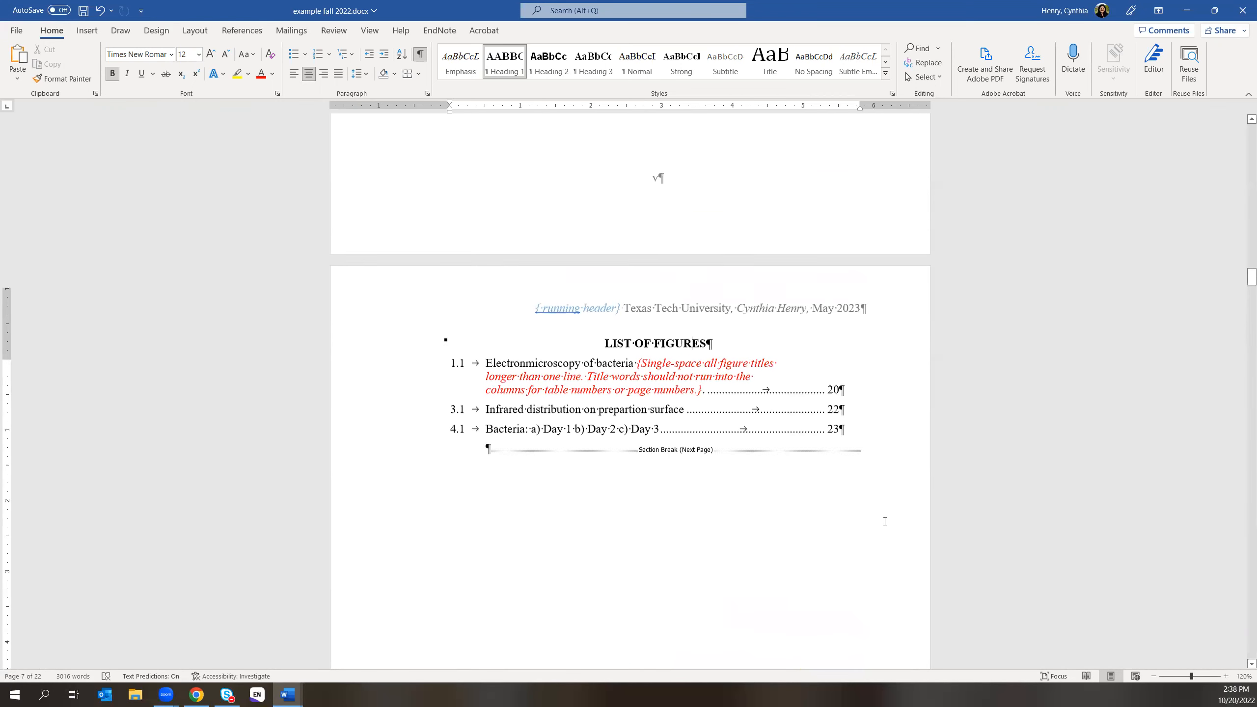
scroll(885, 519, "down", 5)
scroll(841, 540, "down", 5)
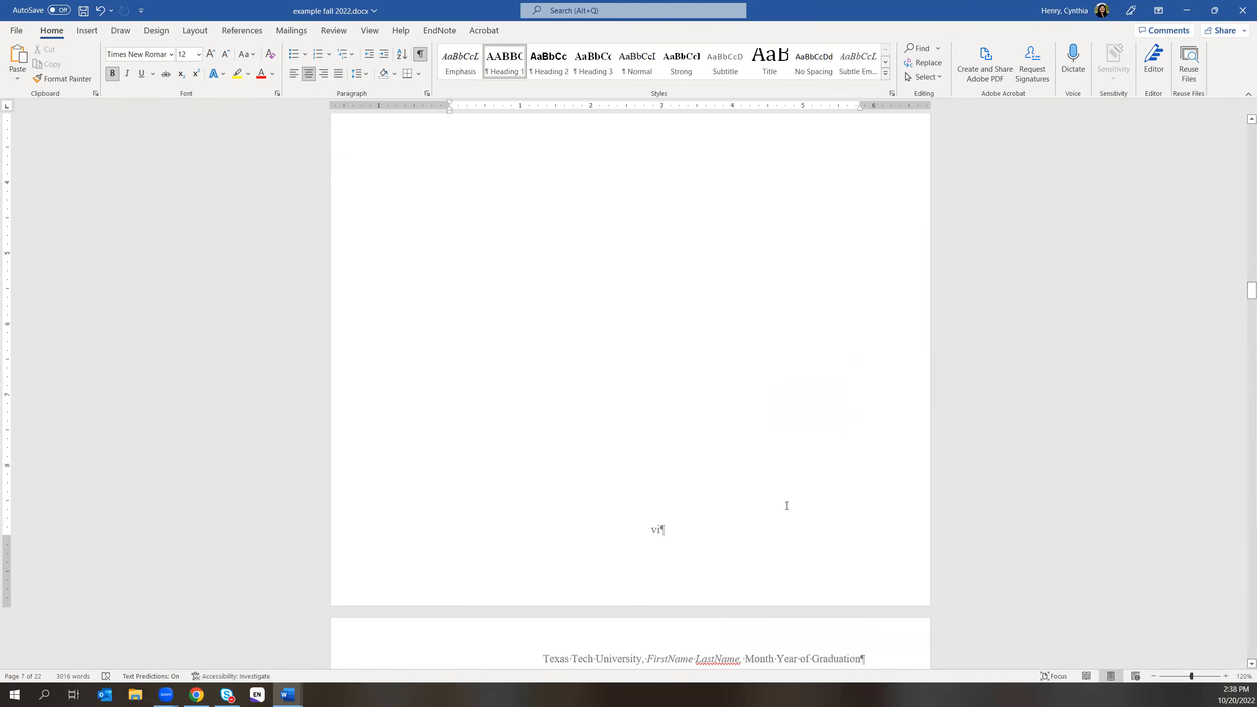
scroll(742, 347, "up", 8)
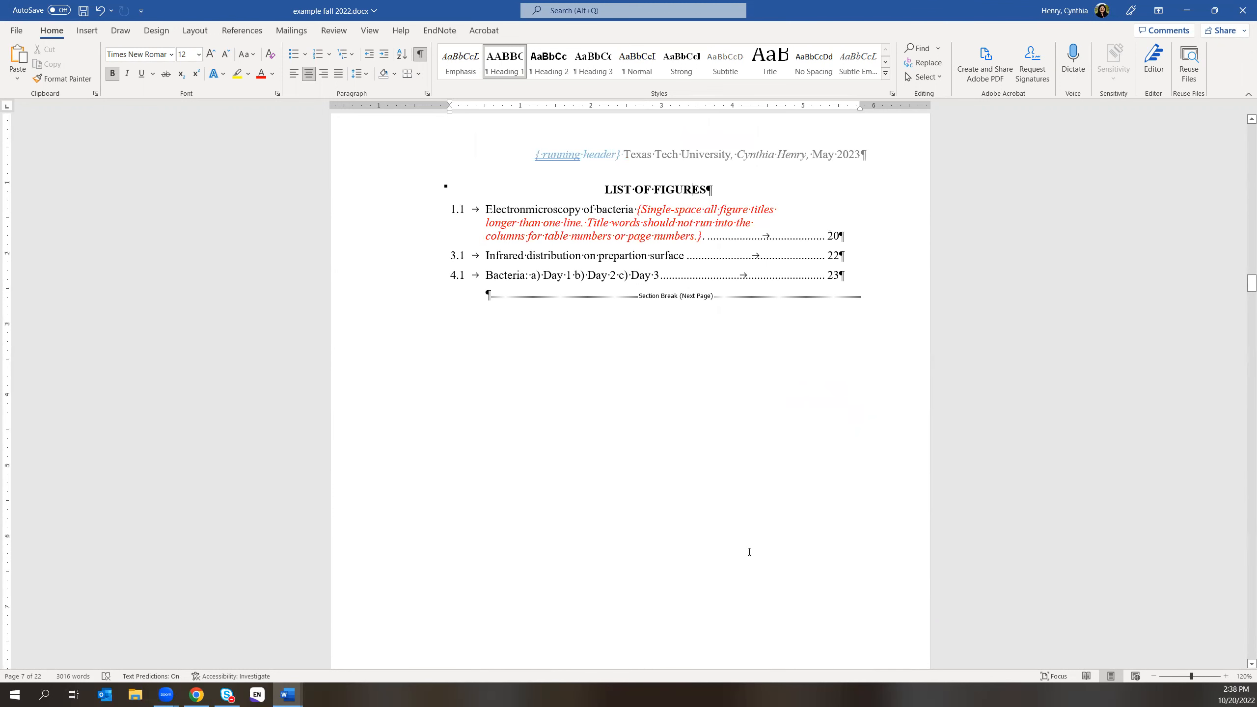
scroll(690, 439, "down", 8)
scroll(701, 620, "down", 1)
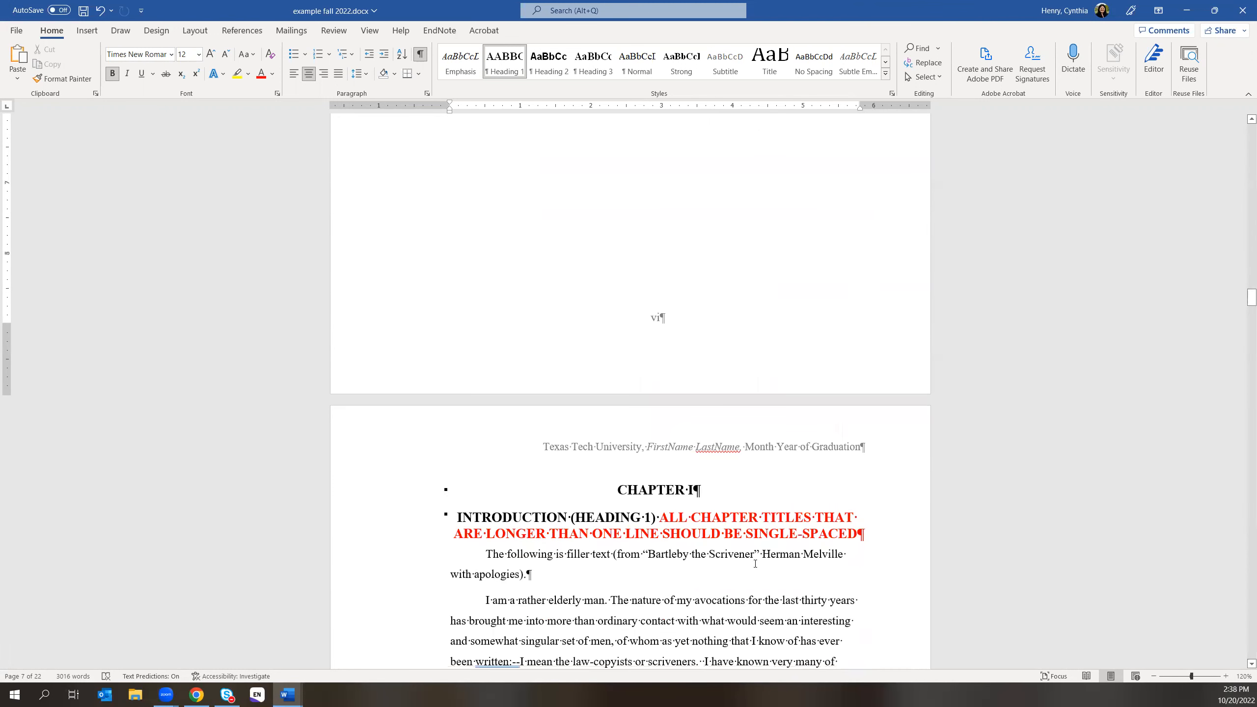
left_click(761, 449)
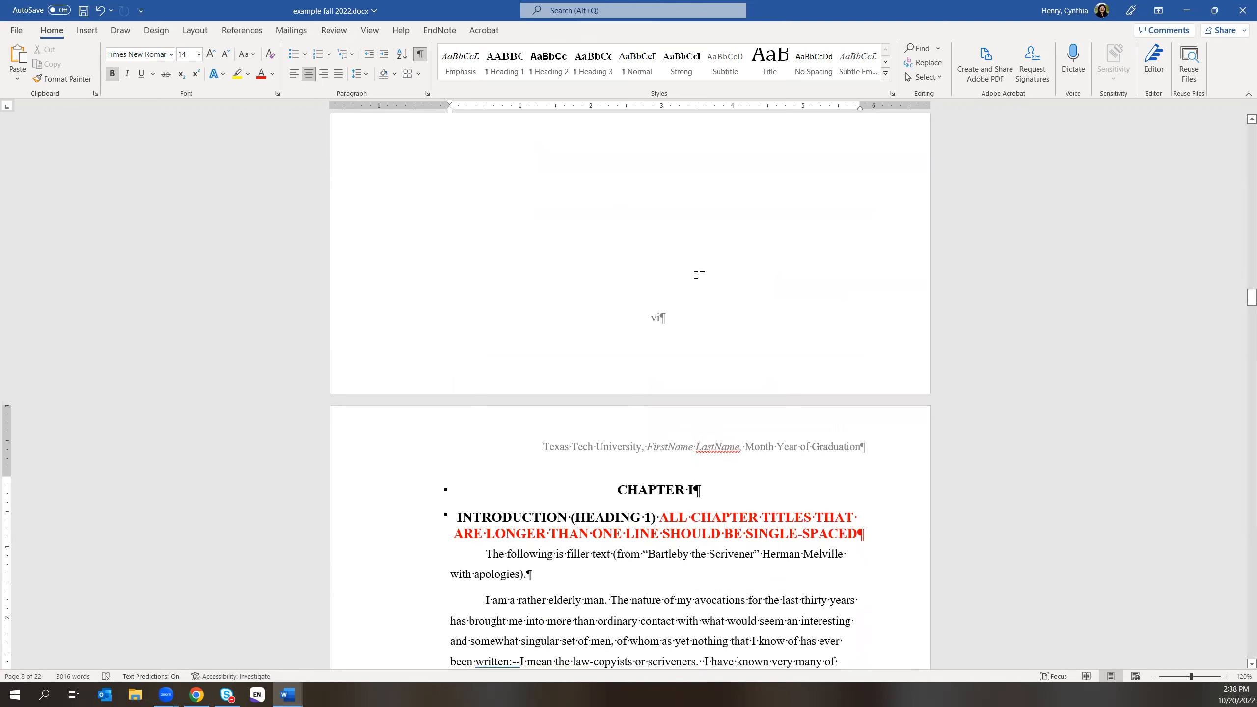
double_click(753, 448)
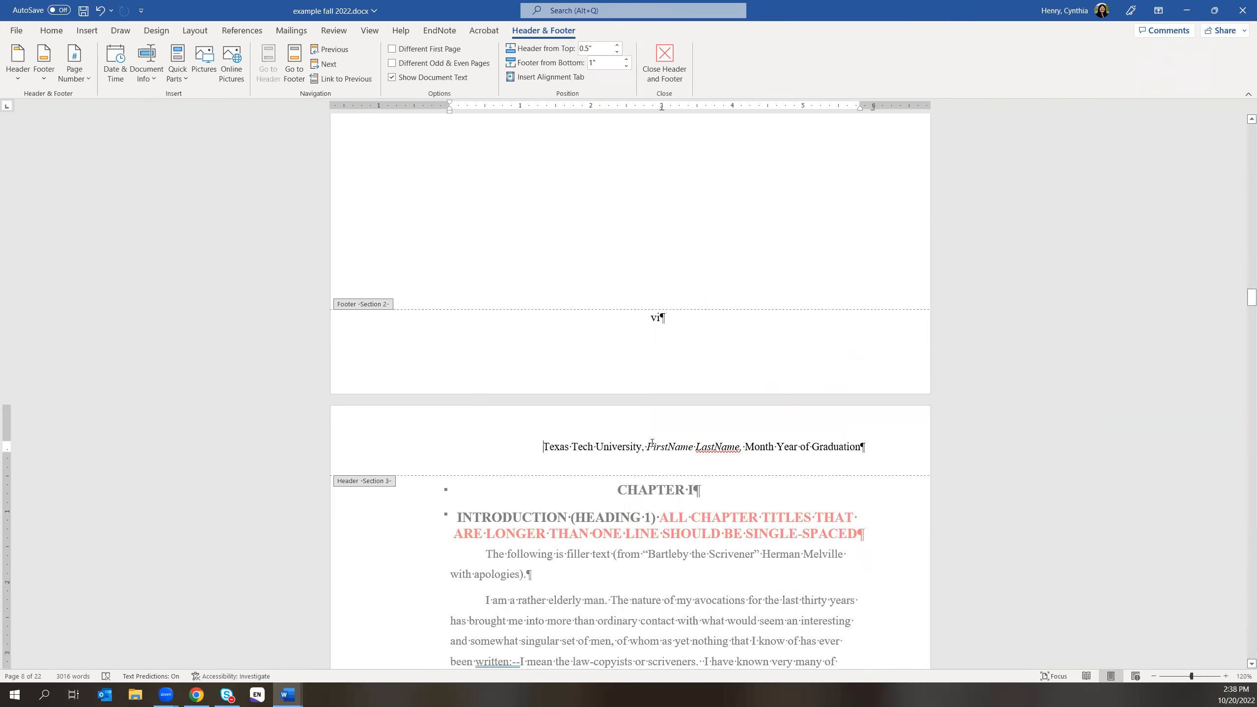
- Replace 'FirstName LastName' with the author's name and the date placeholder with 'May 2023'
left_click_drag(650, 445, 712, 449)
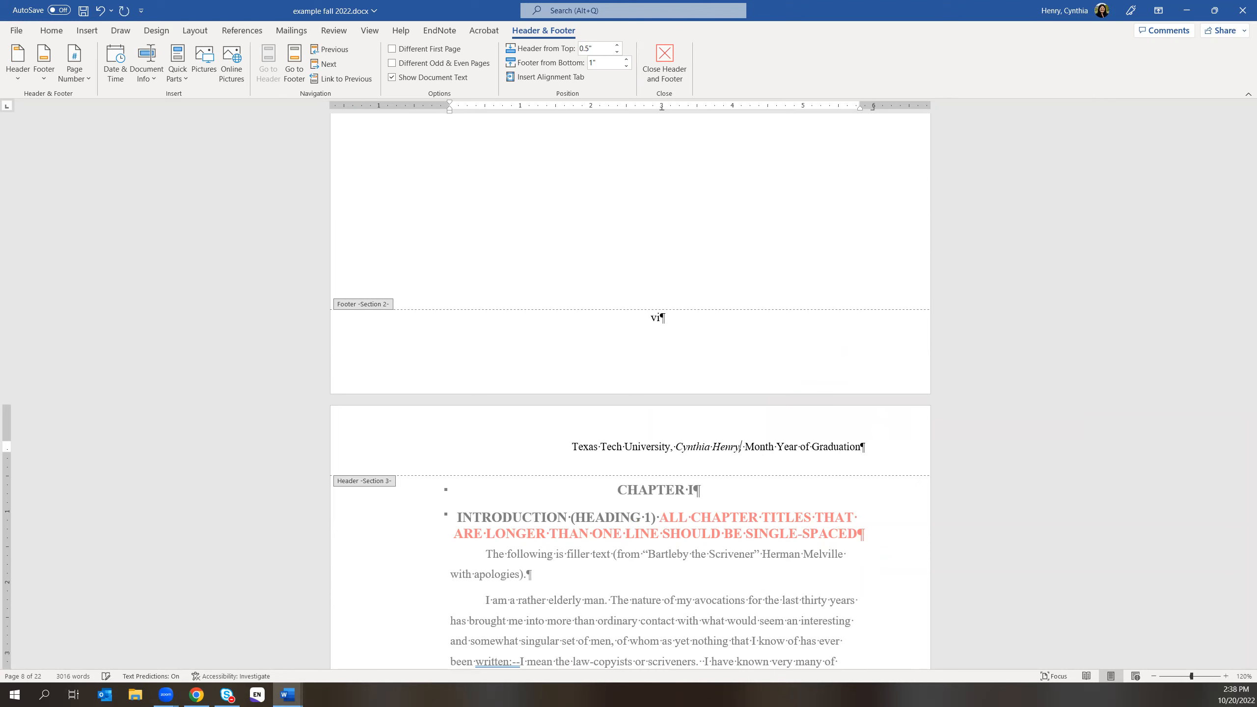
left_click(754, 447)
type("ay 202")
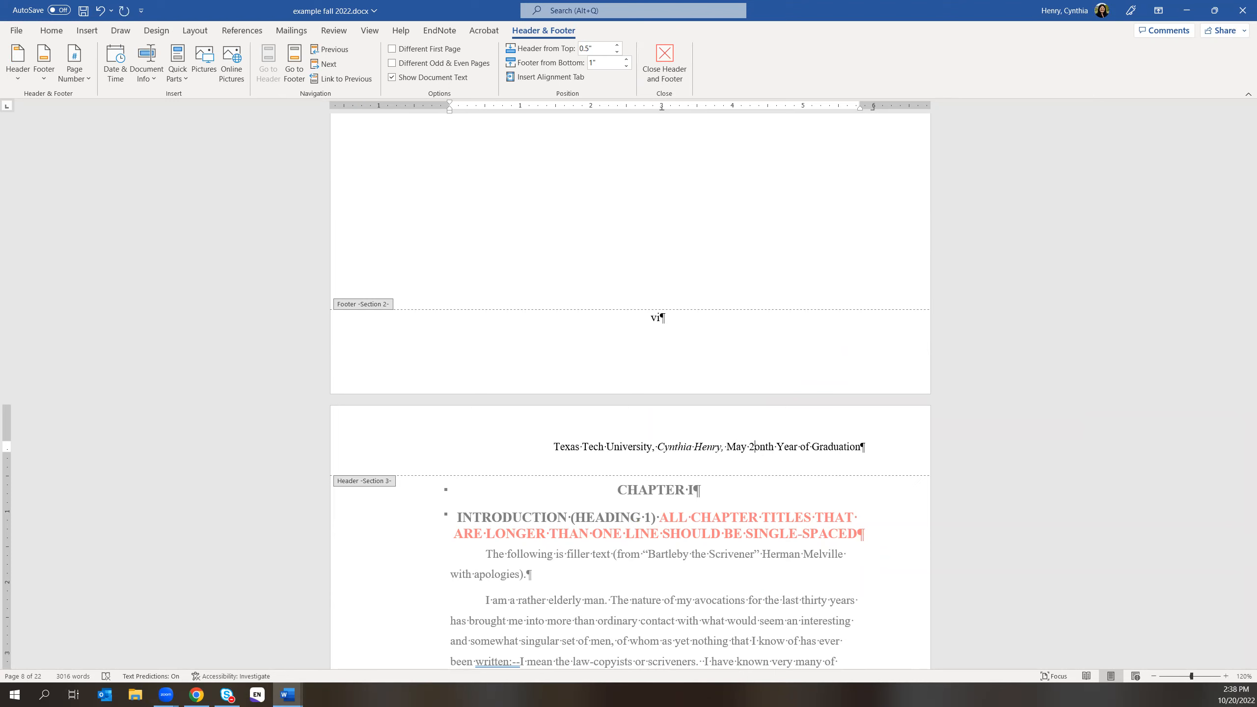
type("3")
key("Delete")
key("Delete")
key("Delete")
key("Delete")
key("Delete")
key("Delete")
key("Delete")
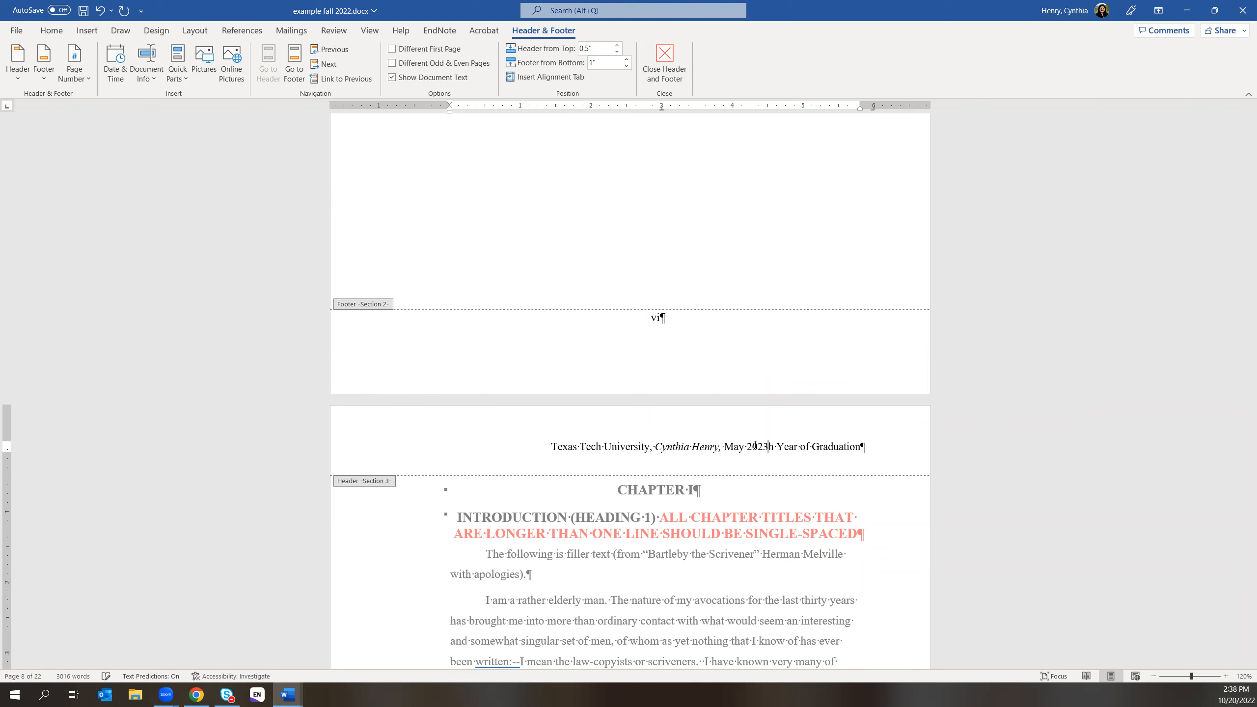
key("Delete")
key("Delete")
key("Delete")
key("Delete")
key("Delete")
key("Delete")
key("Delete")
key("Delete")
key("Delete")
key("Delete")
key("Delete")
key("Delete")
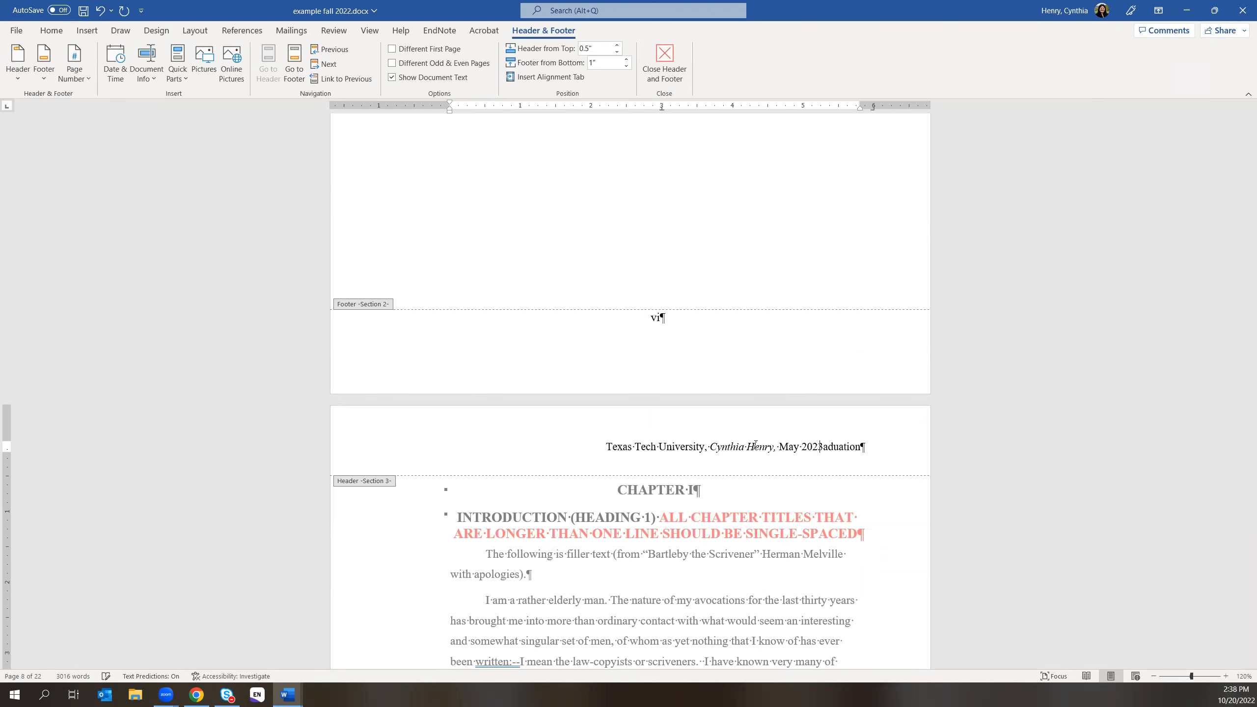
key("Delete")
key("Delete")
key("Delete")
key("Delete")
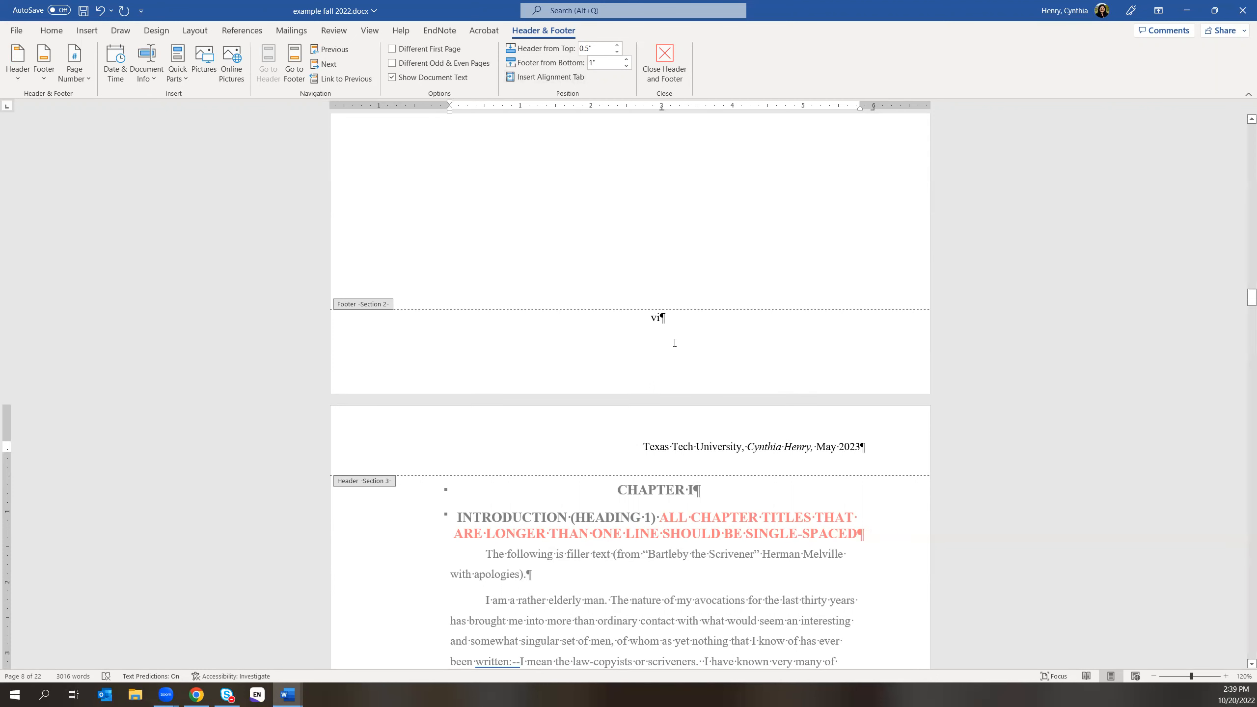
- Close the Chapter I header and scroll through the front matter to the Acknowledgments page
left_click(665, 57)
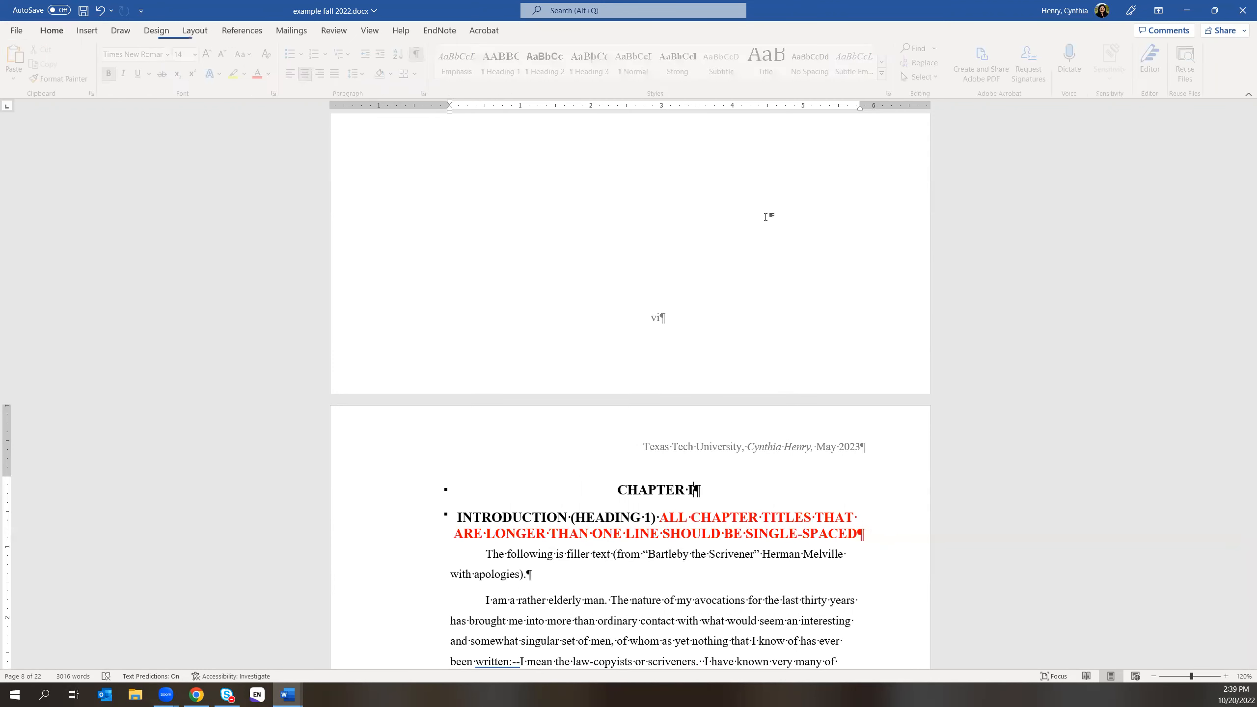
left_click_drag(1249, 299, 1244, 127)
scroll(889, 478, "down", 8)
scroll(850, 535, "down", 20)
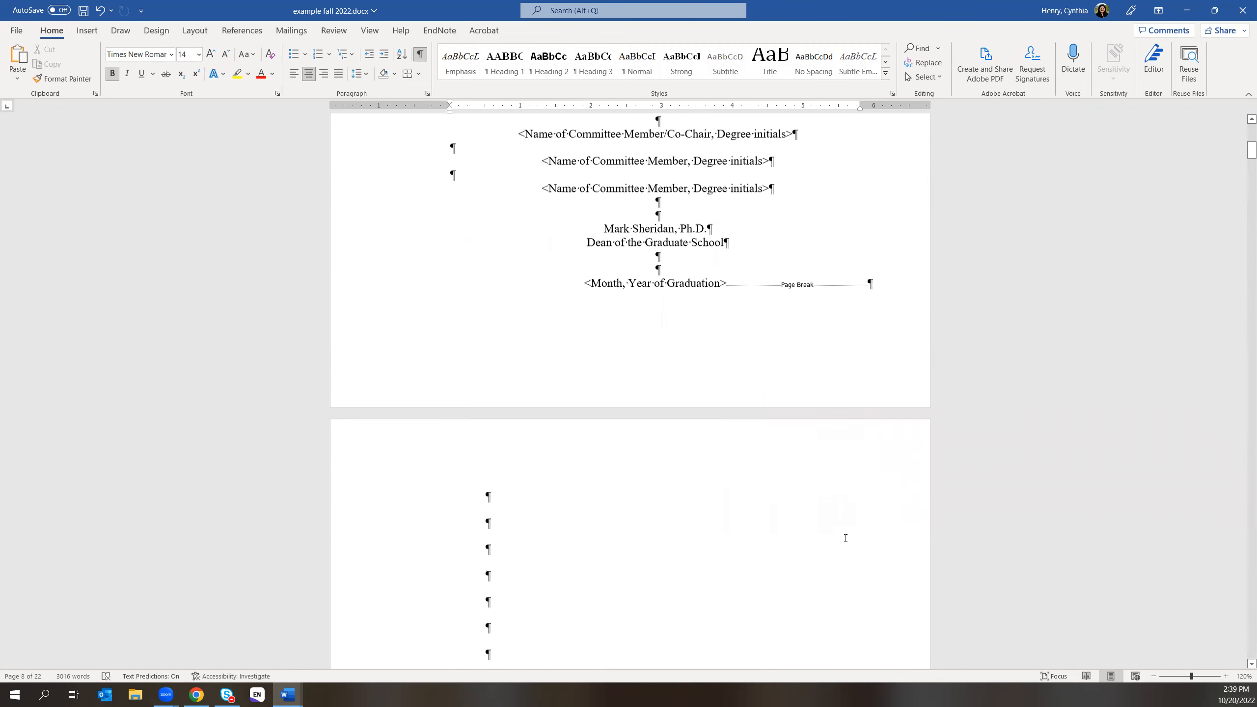
scroll(826, 571, "down", 10)
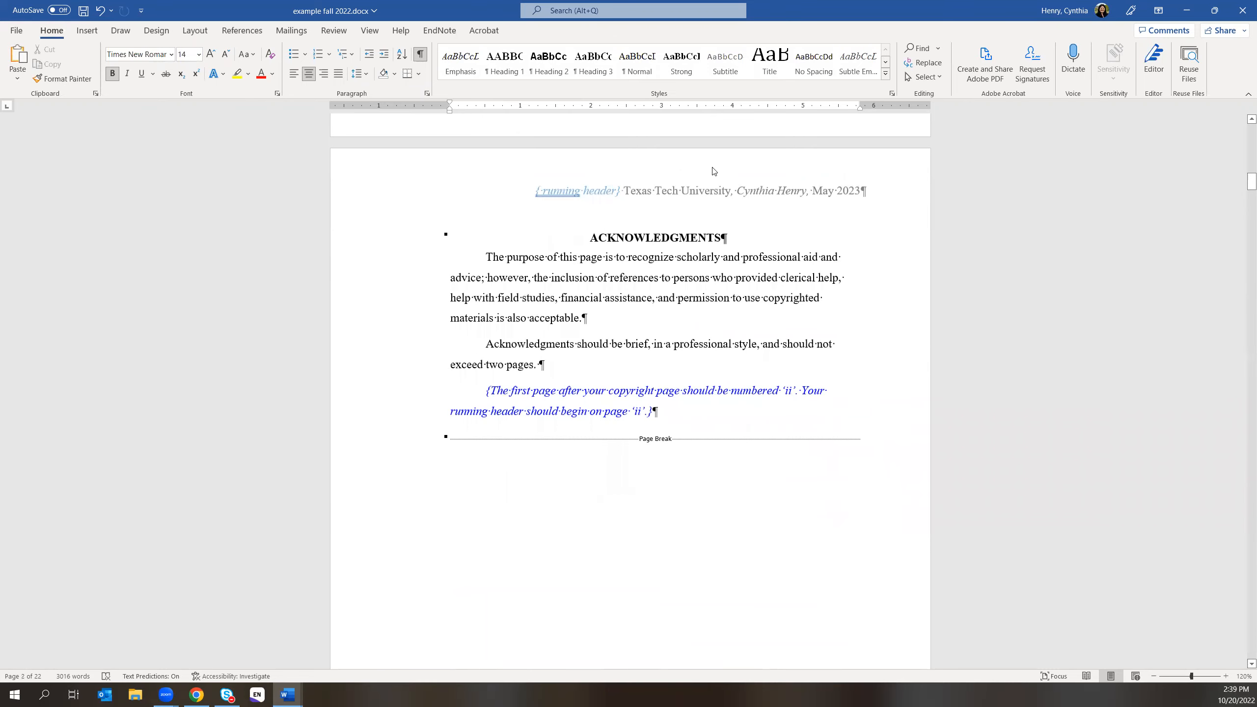
scroll(784, 531, "down", 15)
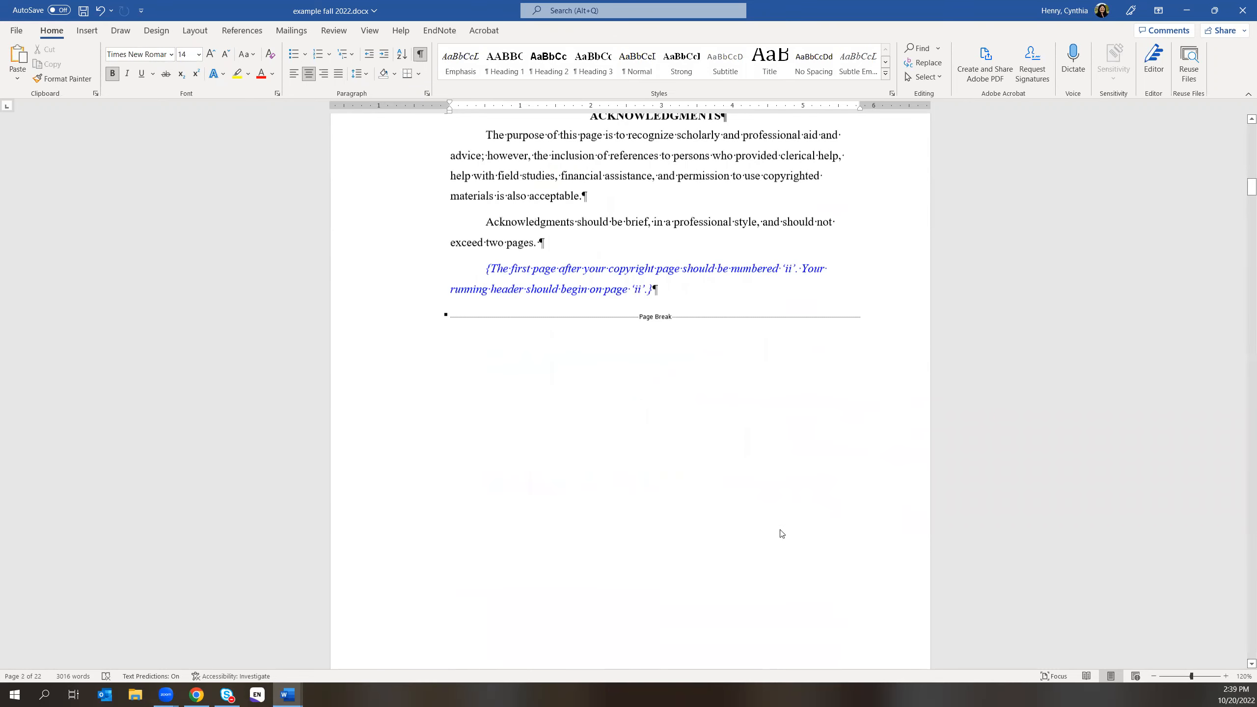
scroll(790, 534, "down", 15)
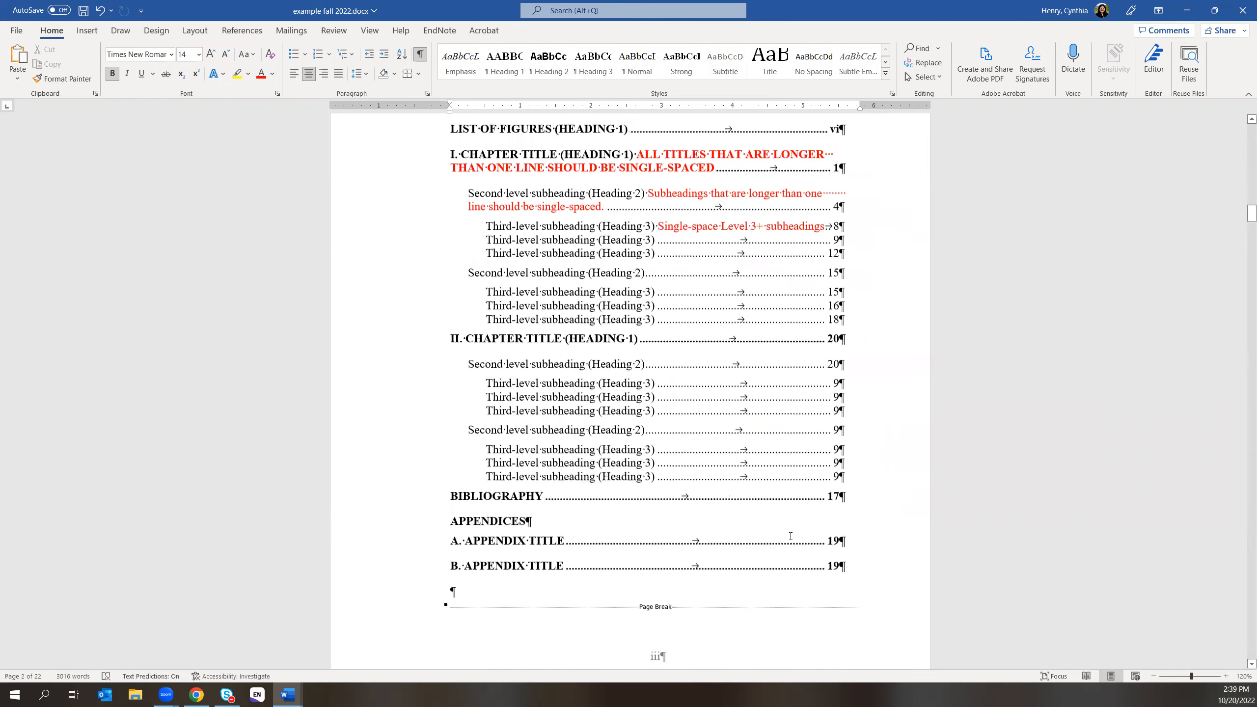
scroll(780, 564, "down", 15)
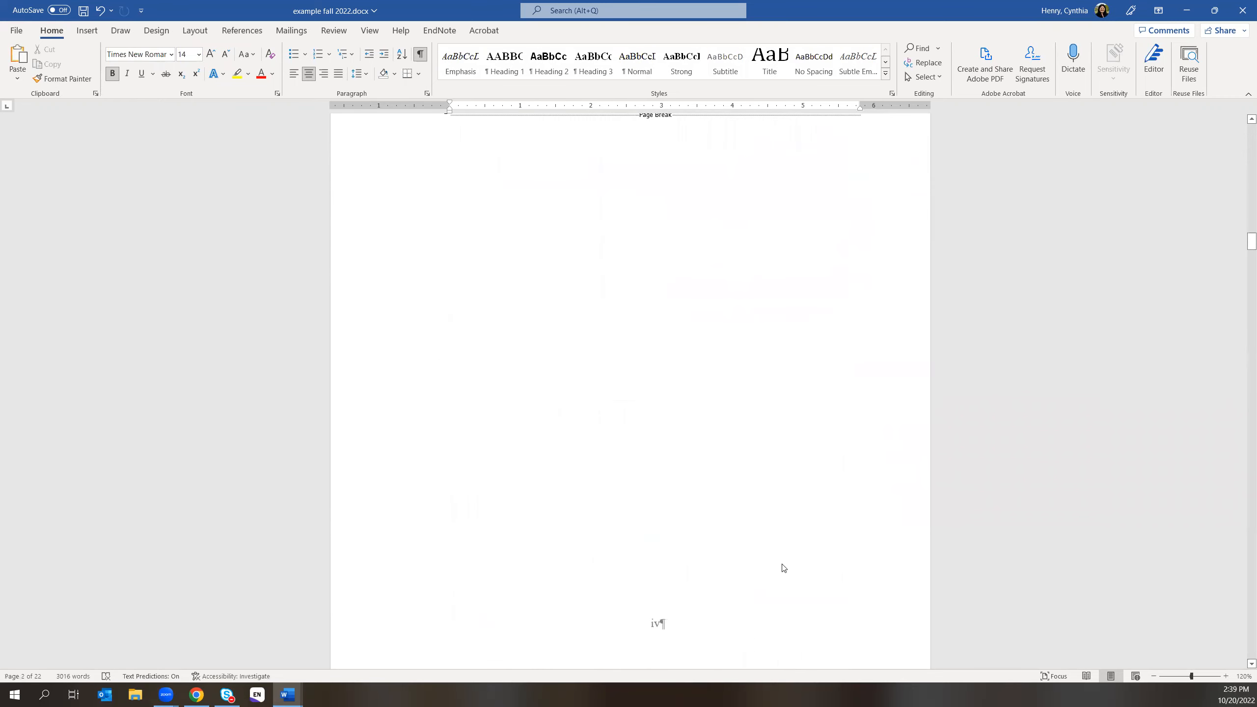
scroll(781, 564, "down", 6)
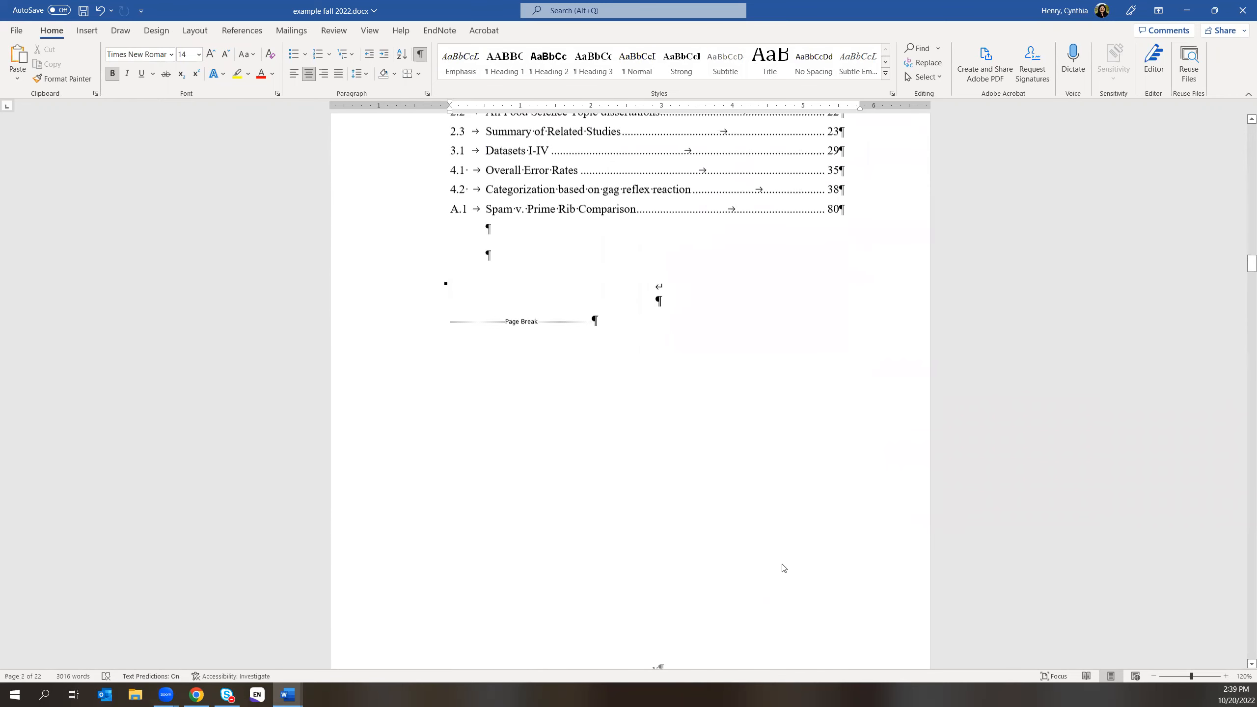
scroll(783, 564, "up", 20)
- Open the Acknowledgments page's running header for editing with the Home formatting commands shown
double_click(803, 261)
left_click(51, 31)
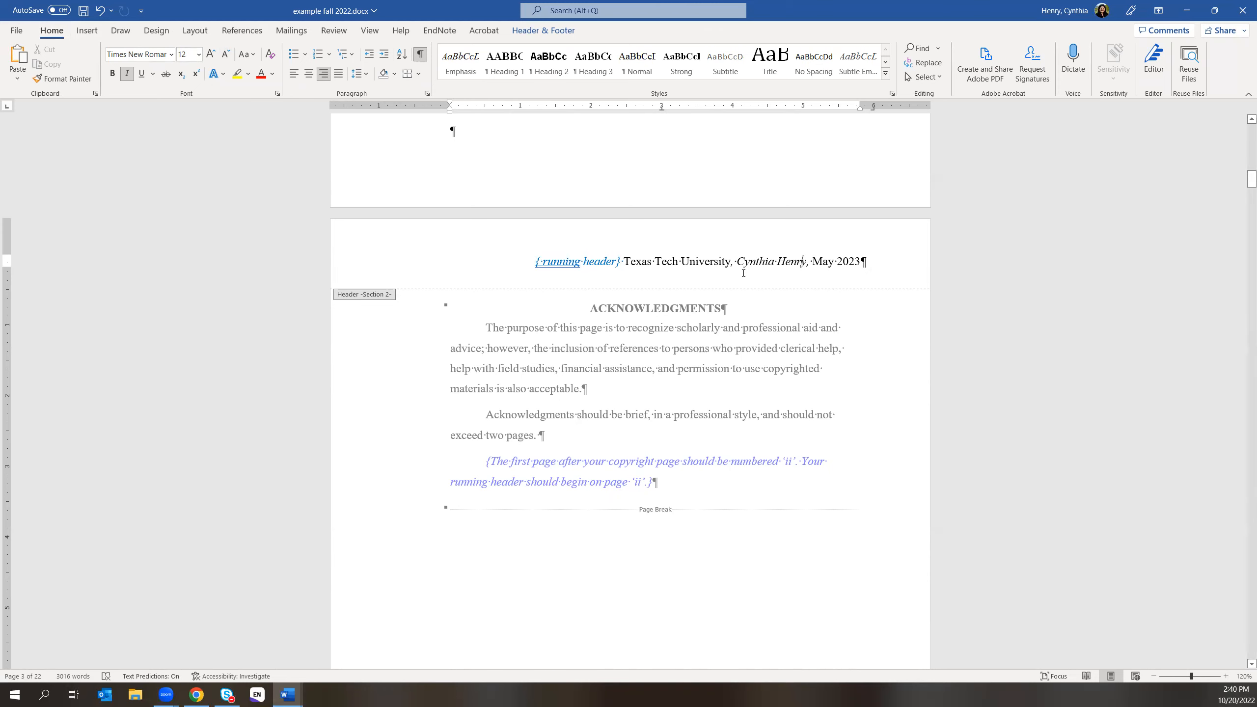
left_click(196, 694)
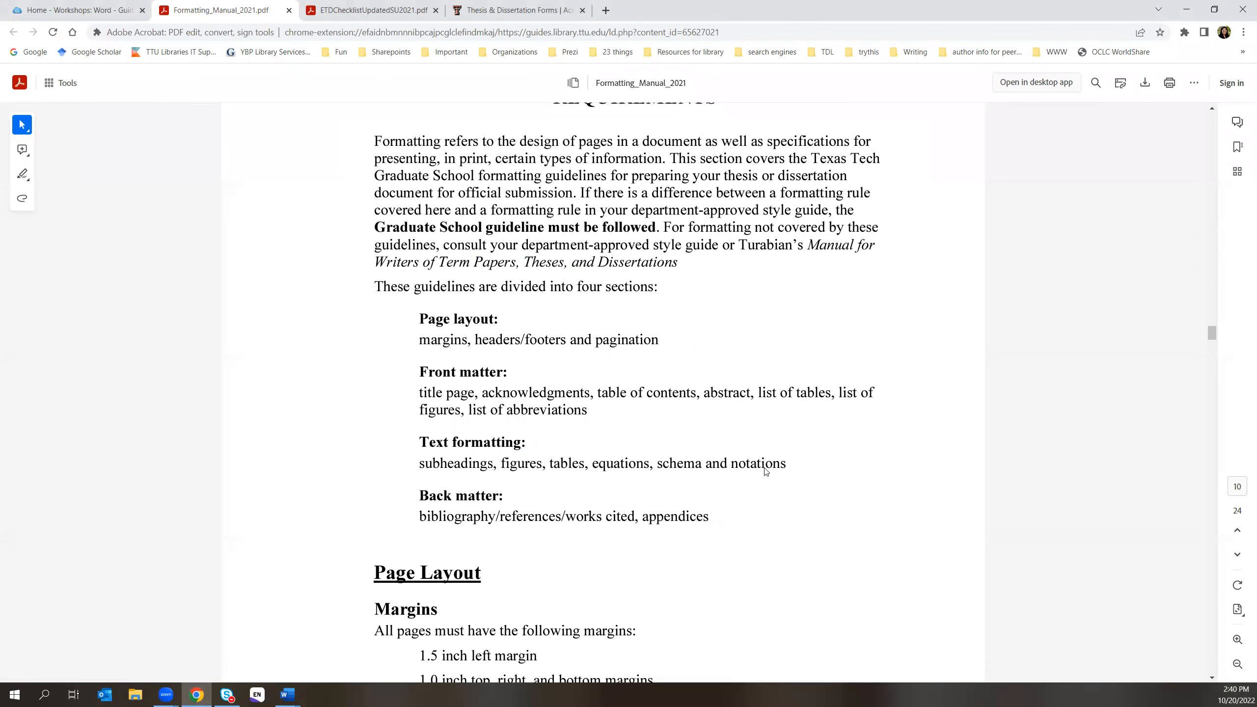
- Read the manual's rule that the right-aligned running header starts on the Acknowledgments page
scroll(762, 461, "down", 5)
scroll(764, 471, "down", 9)
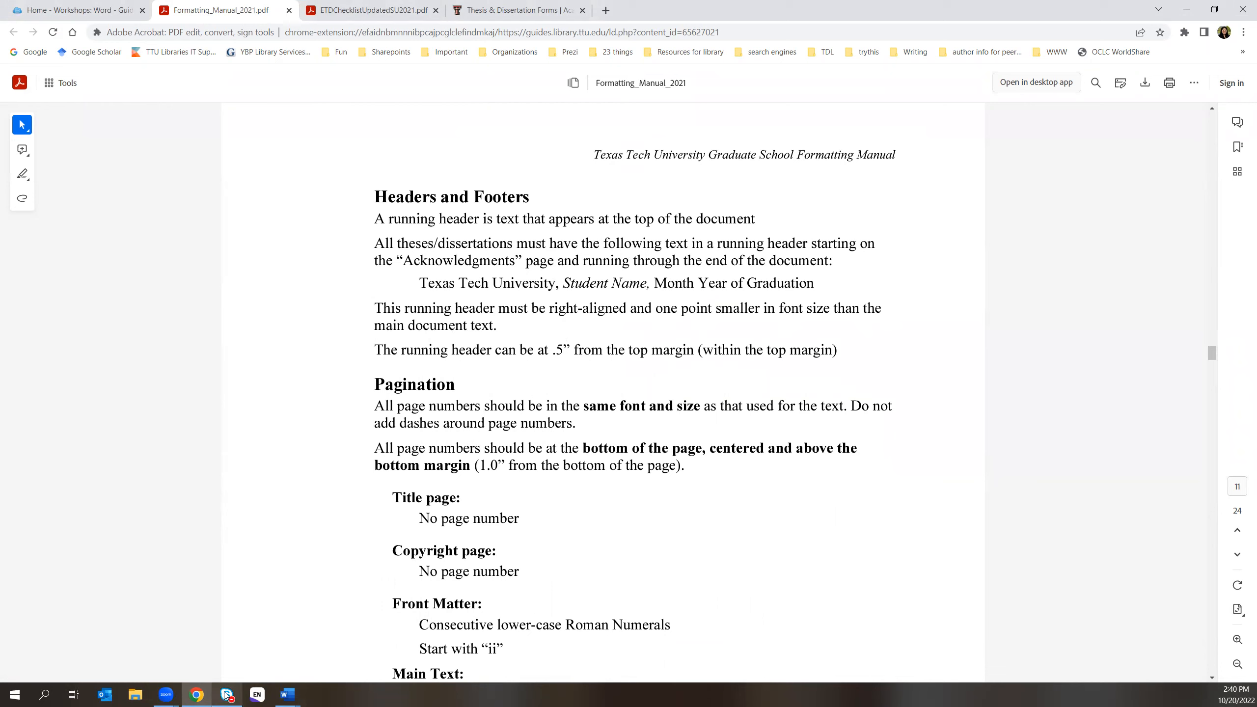
left_click(291, 695)
- Back in the thesis, leave and reopen the Chapter I page's header for editing
left_click(337, 644)
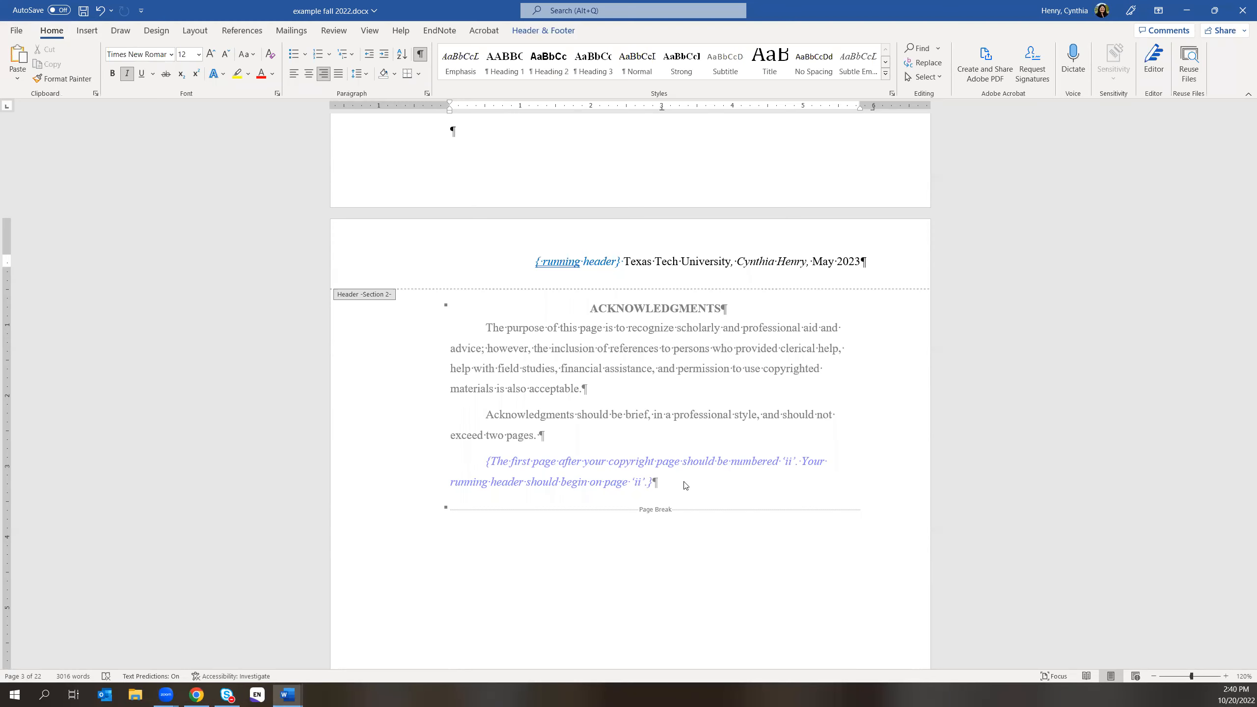
scroll(686, 485, "down", 12)
scroll(787, 541, "down", 20)
scroll(734, 576, "down", 18)
scroll(718, 582, "down", 15)
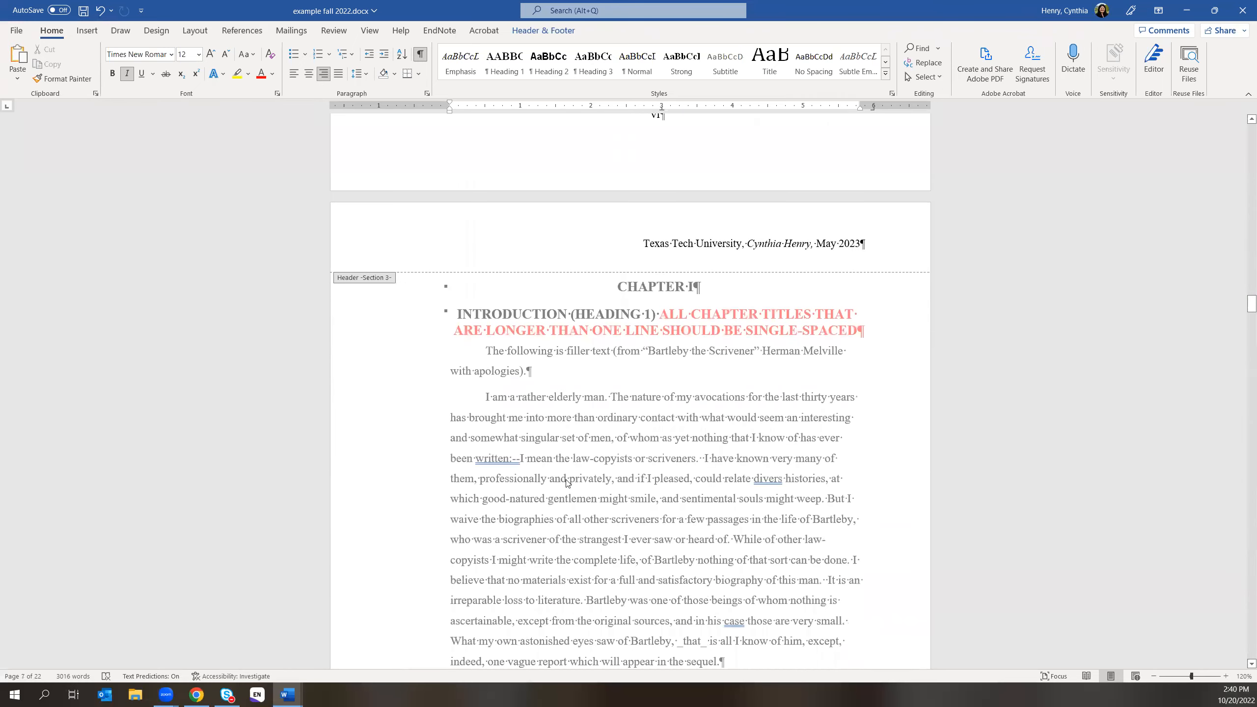
double_click(558, 479)
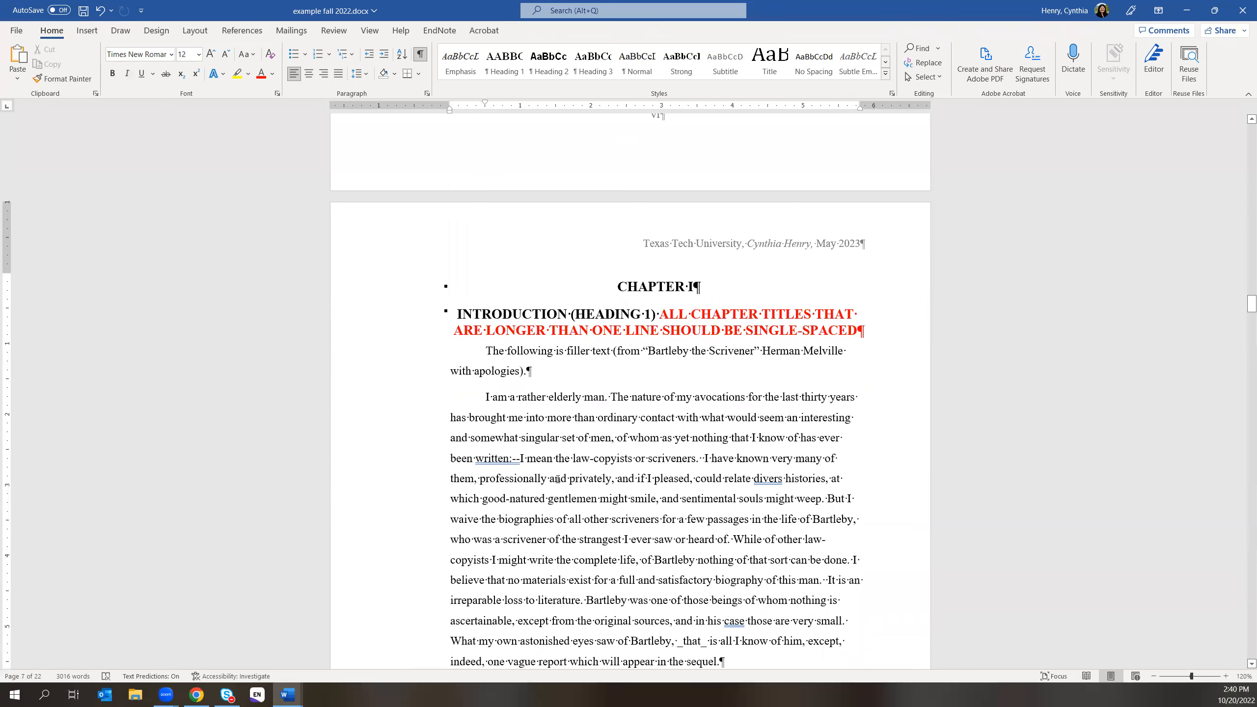
double_click(726, 243)
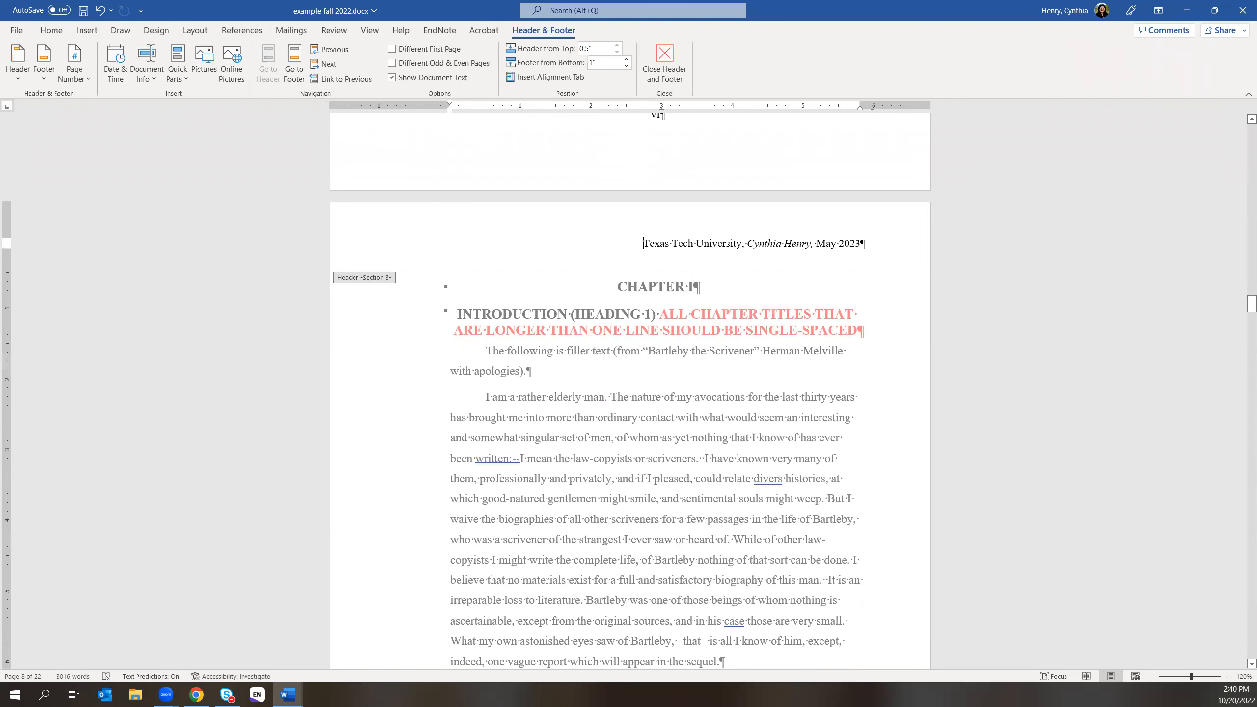
left_click(52, 31)
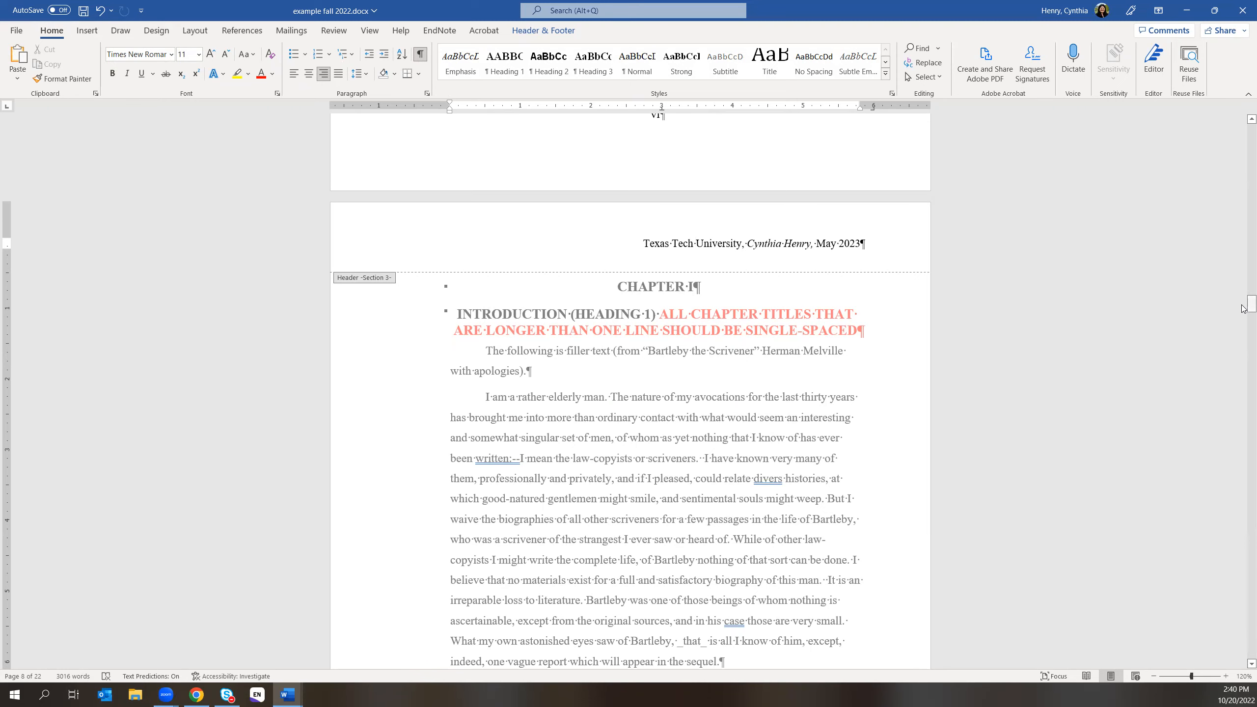
- Set the whole Acknowledgments running header line to 11 pt
left_click_drag(1248, 301, 1242, 109)
scroll(844, 547, "down", 10)
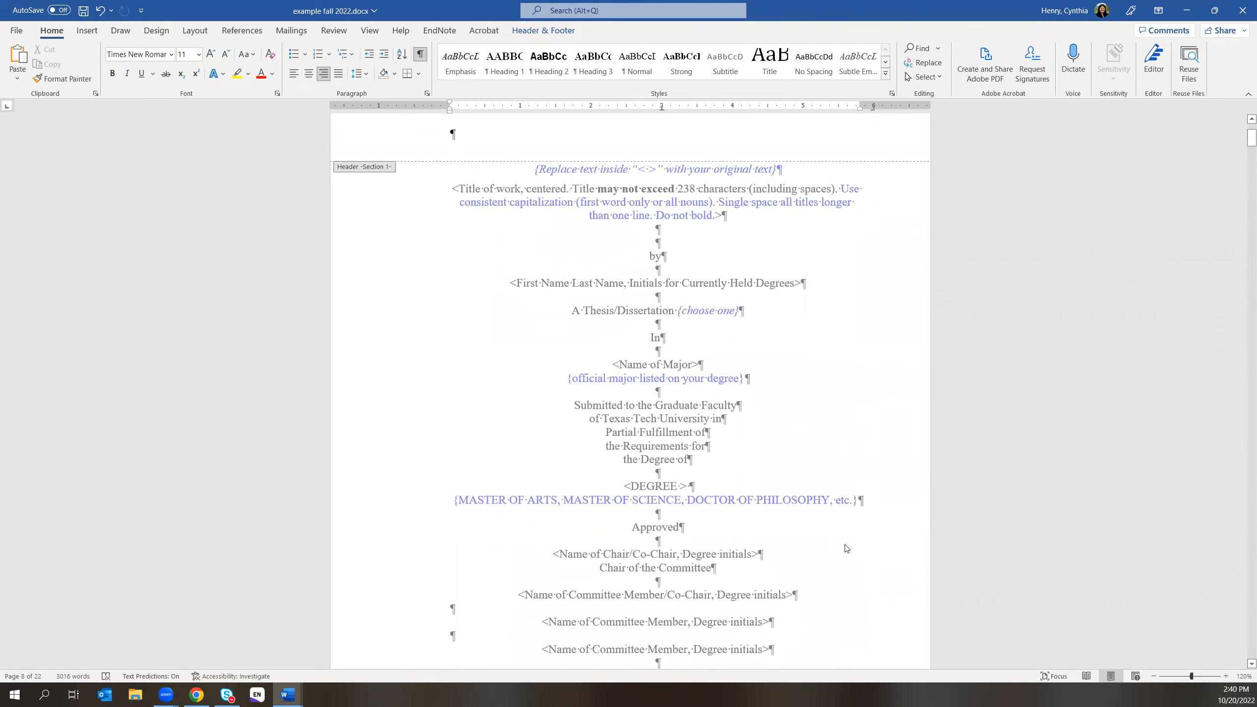
scroll(803, 604, "down", 15)
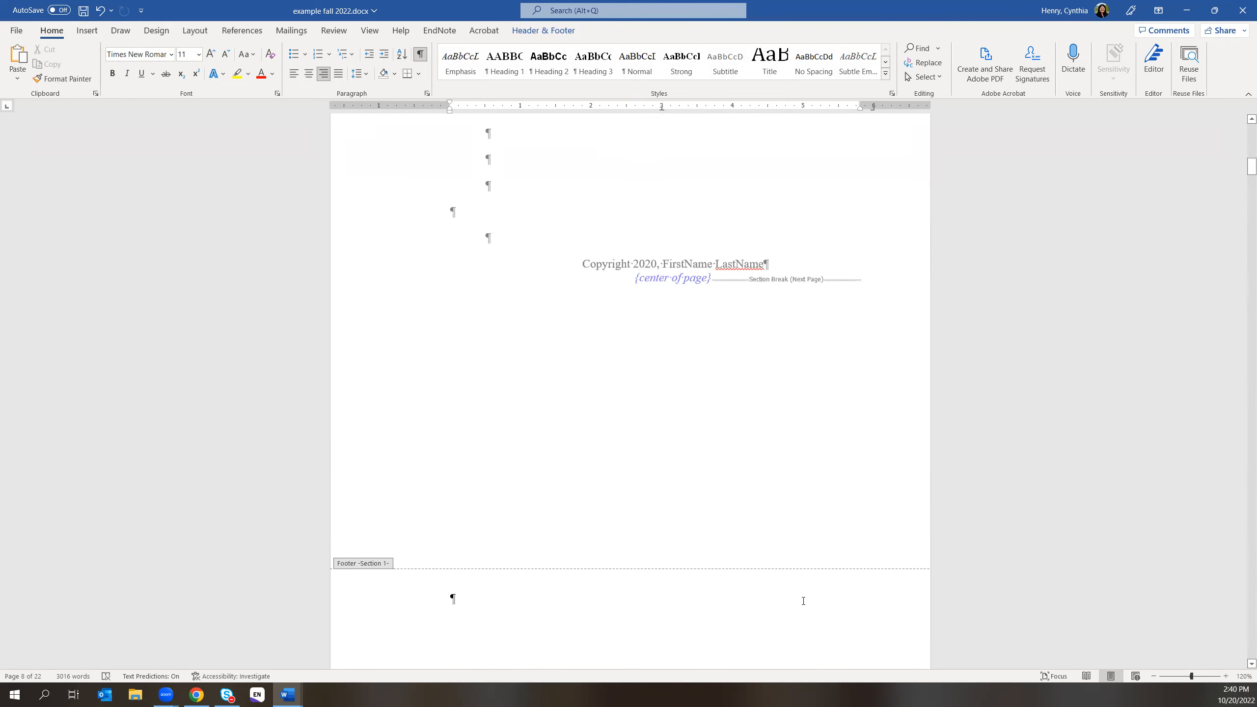
left_click(705, 474)
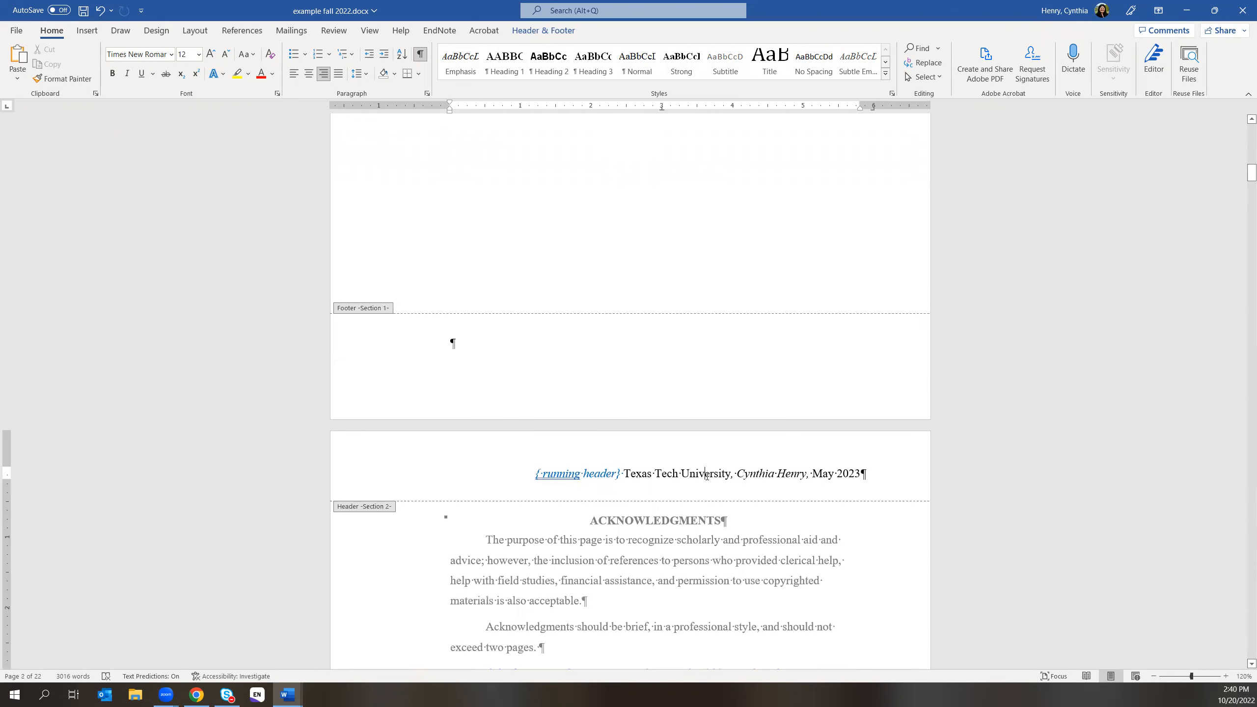
left_click_drag(624, 474, 860, 474)
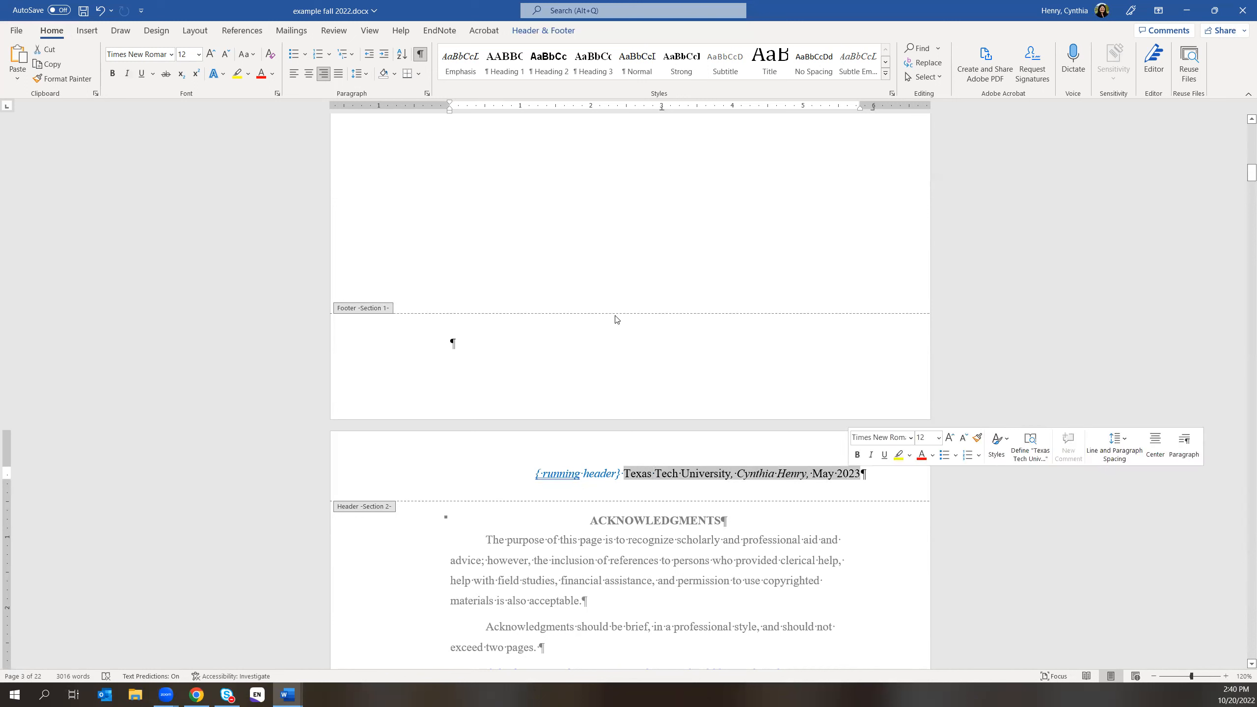
left_click(199, 54)
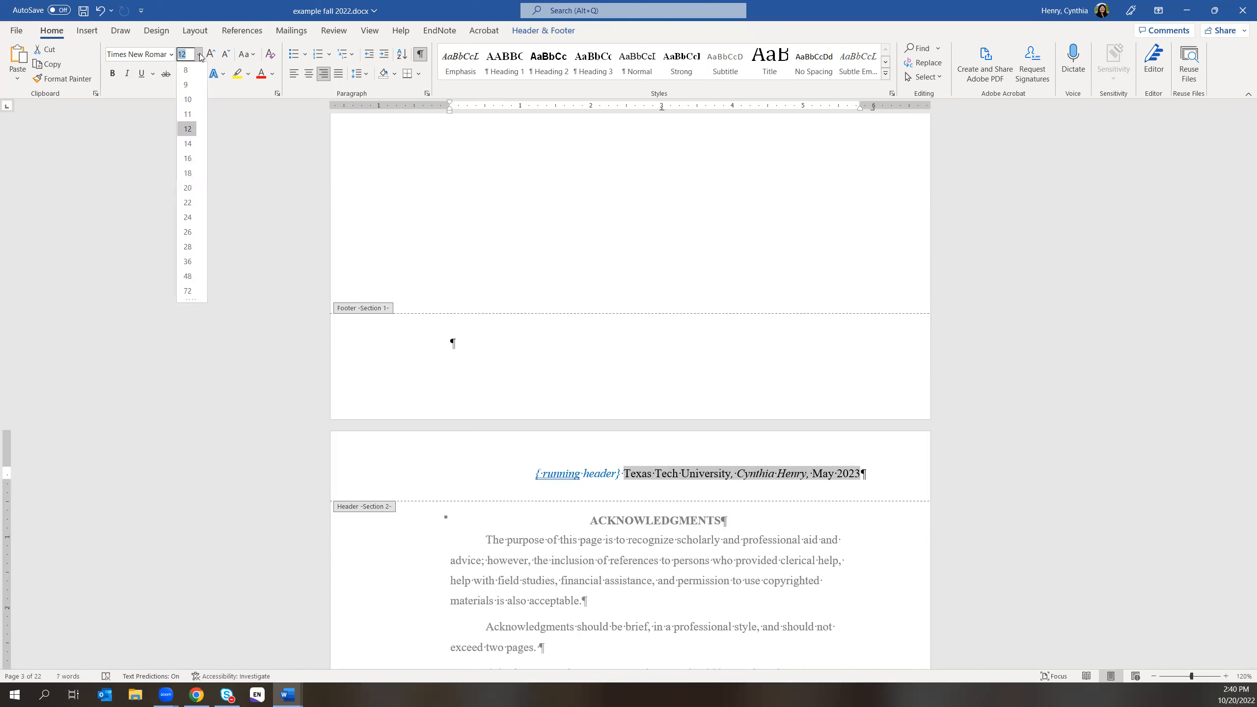
left_click(194, 115)
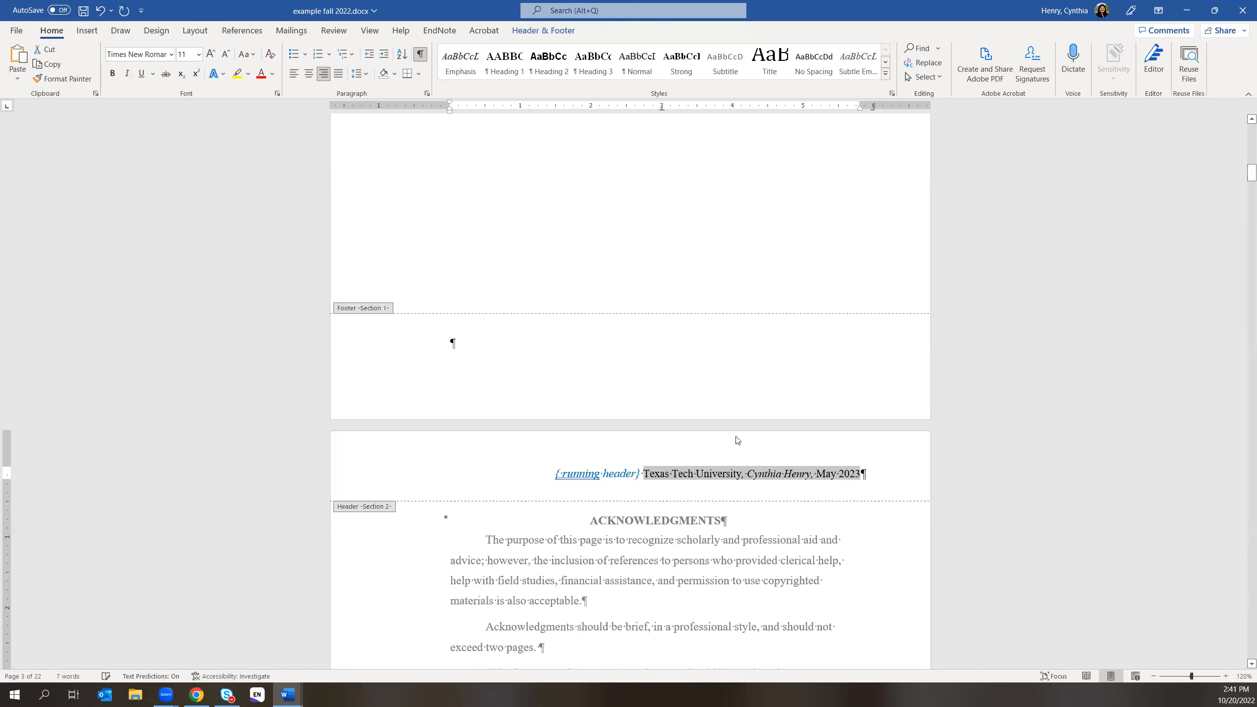
left_click(800, 492)
- Check the filled-in header on Bibliography pages 8 and 9, then close header and footer editing
scroll(802, 572, "down", 1)
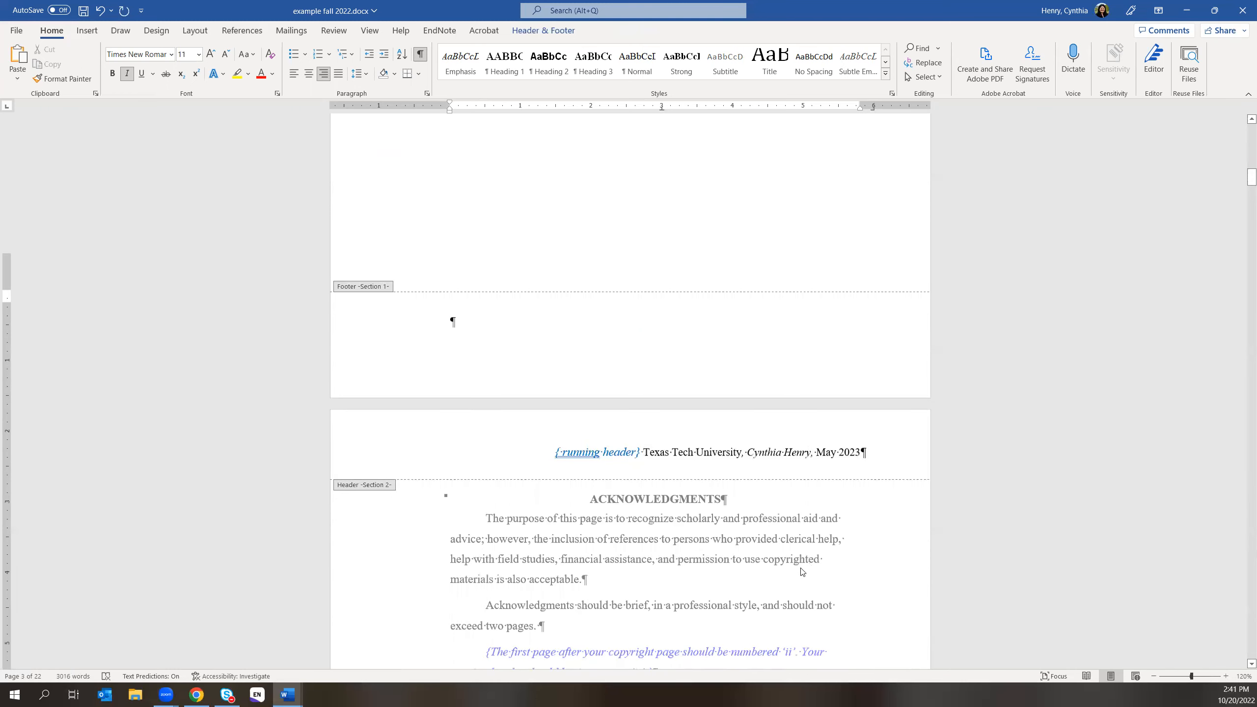
scroll(802, 572, "down", 15)
scroll(775, 594, "down", 16)
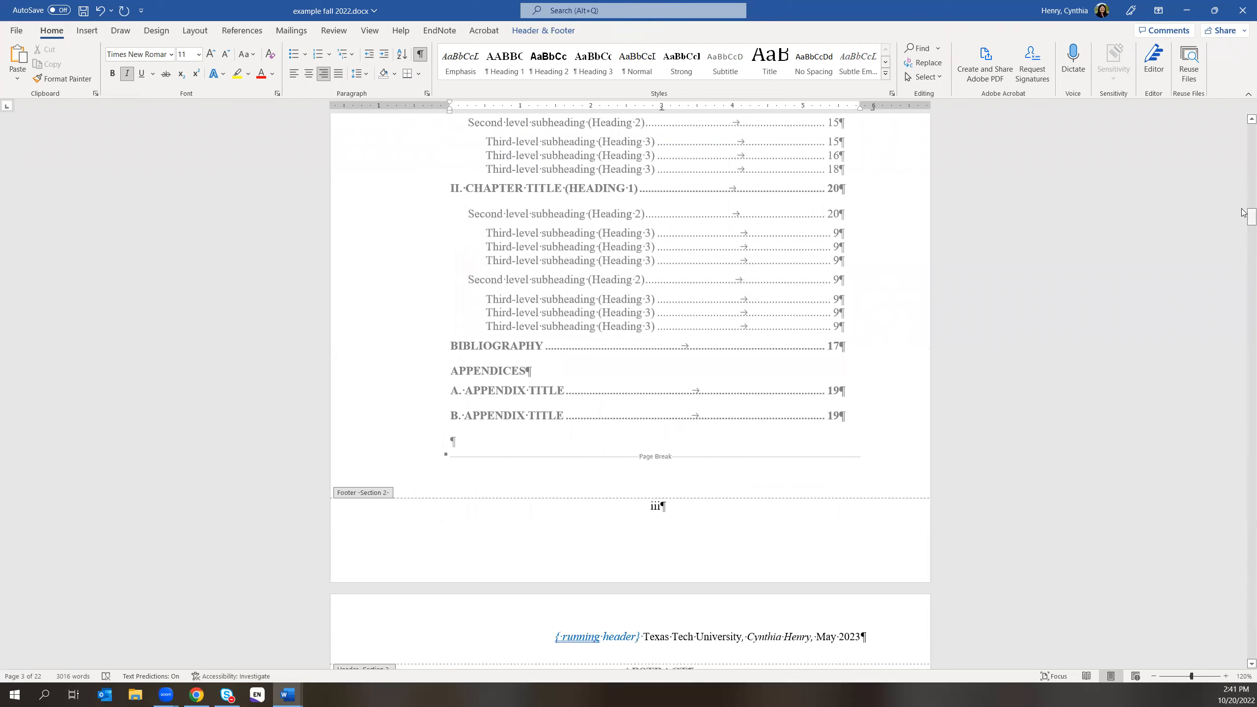
left_click_drag(1249, 216, 1247, 487)
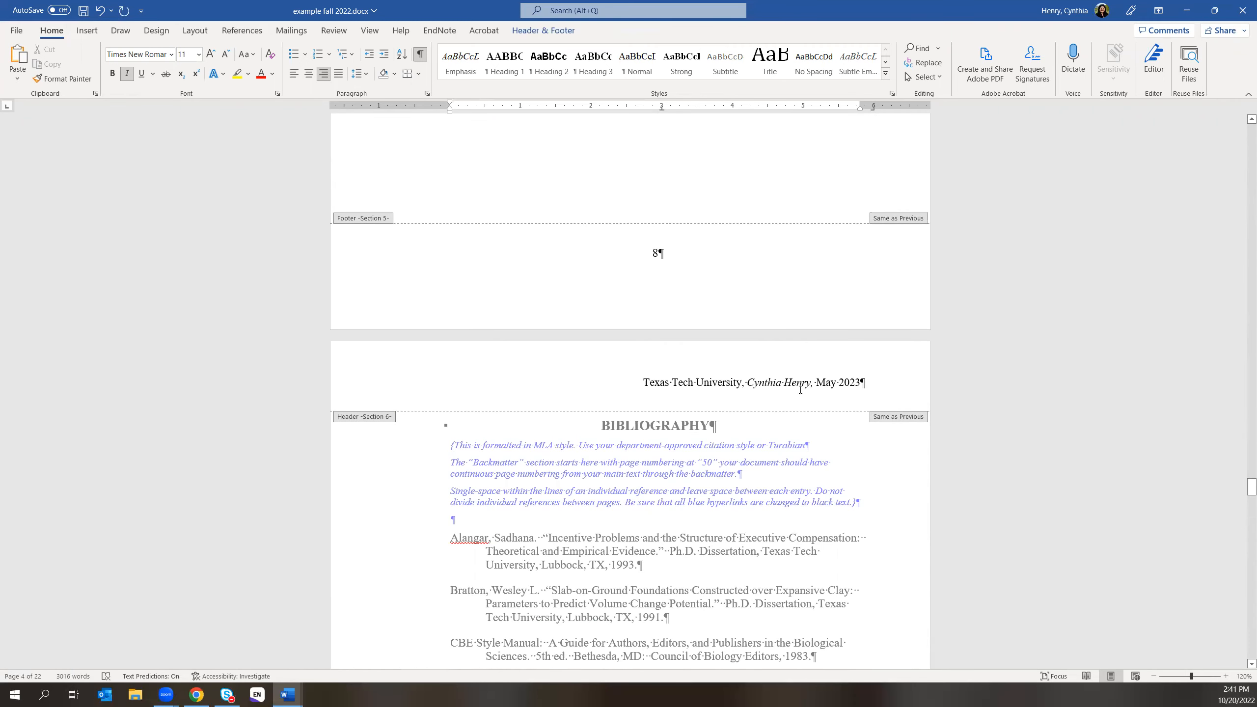
left_click(744, 382)
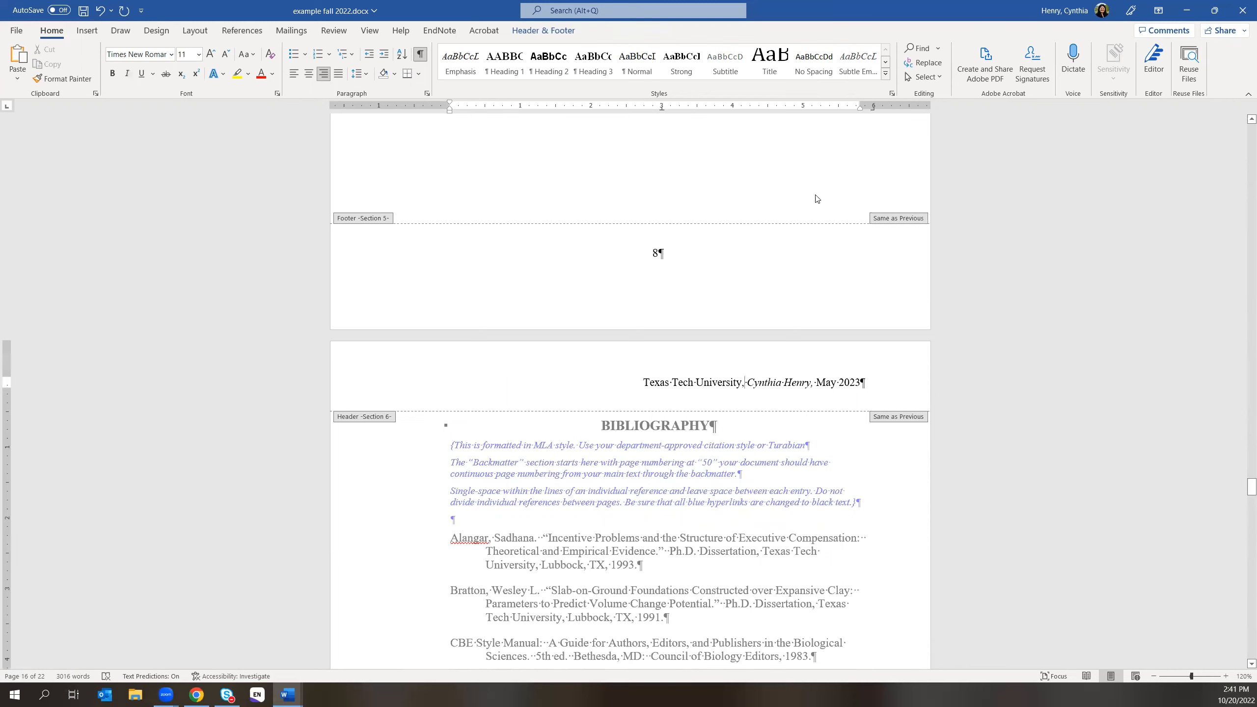
left_click(518, 30)
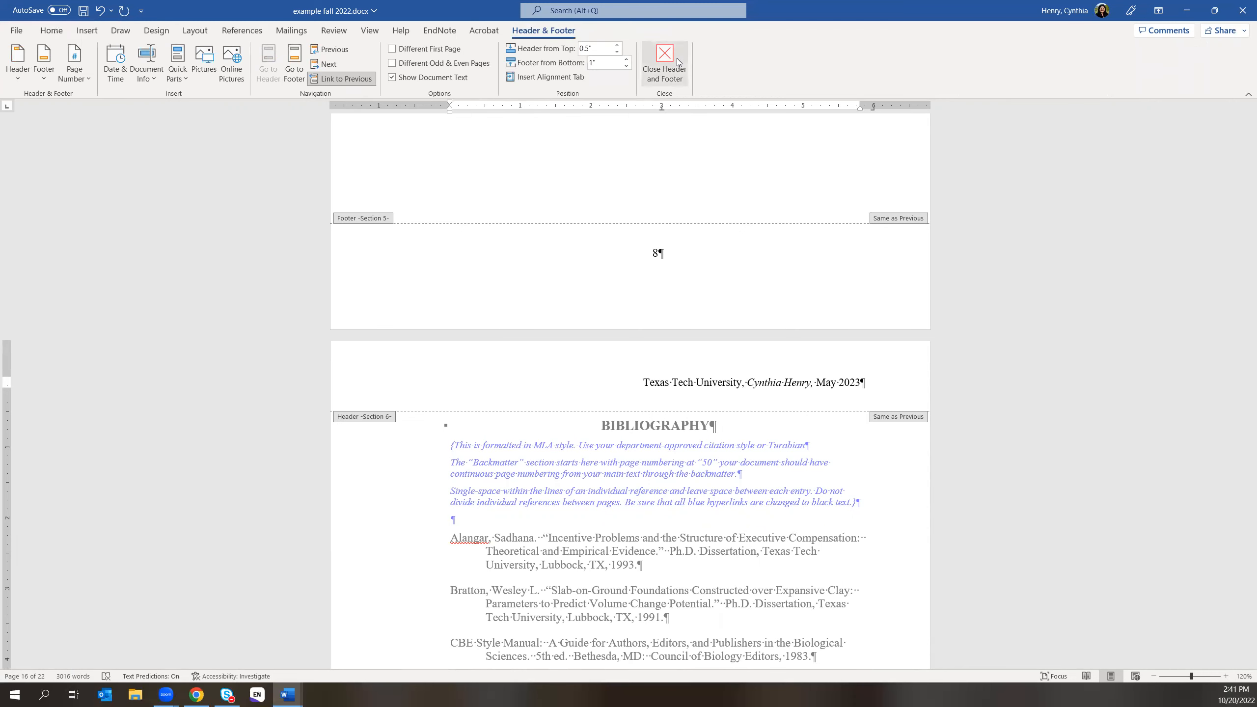
left_click(678, 62)
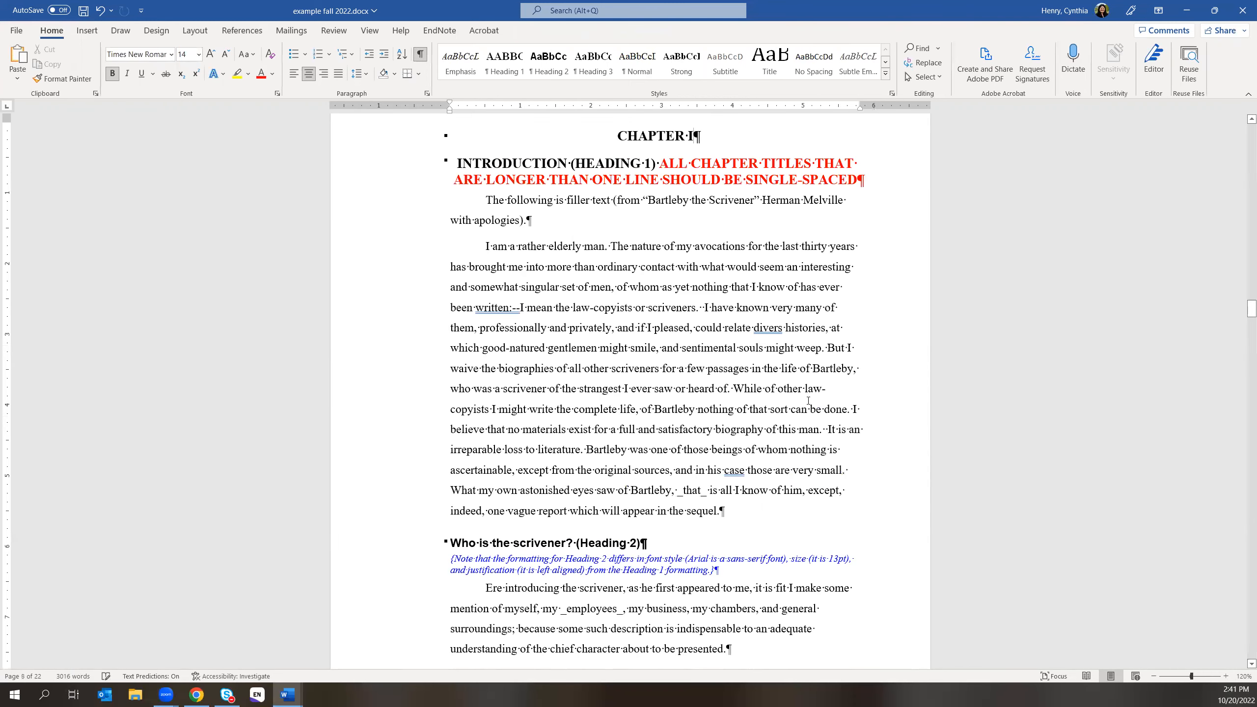
- Scroll back up to the List of Tables, then bring the Formatting_Manual_2021 PDF forward
scroll(808, 400, "up", 10)
scroll(803, 391, "up", 10)
scroll(764, 443, "up", 6)
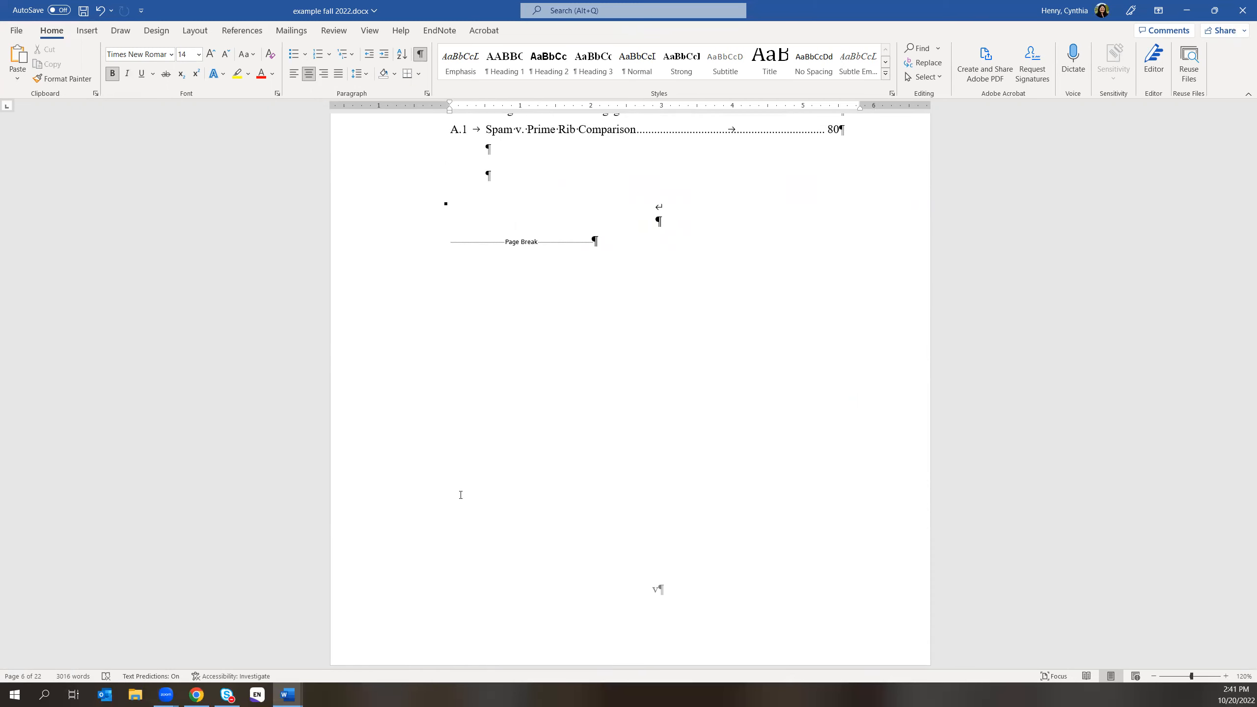
left_click(196, 695)
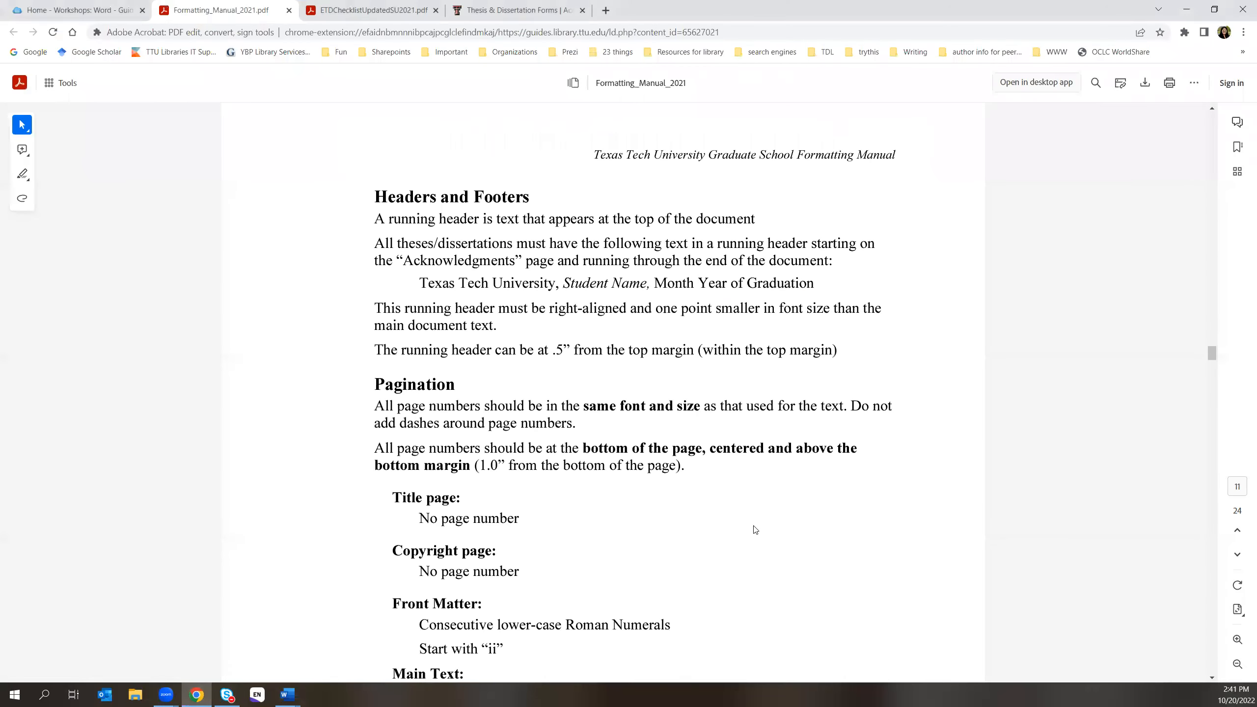
- Jump from the manual's table of contents to the 'Choosing a style guide' section
left_click(1212, 224)
left_click_drag(1211, 224, 1210, 103)
scroll(844, 424, "down", 5)
scroll(625, 617, "down", 10)
scroll(572, 369, "up", 5)
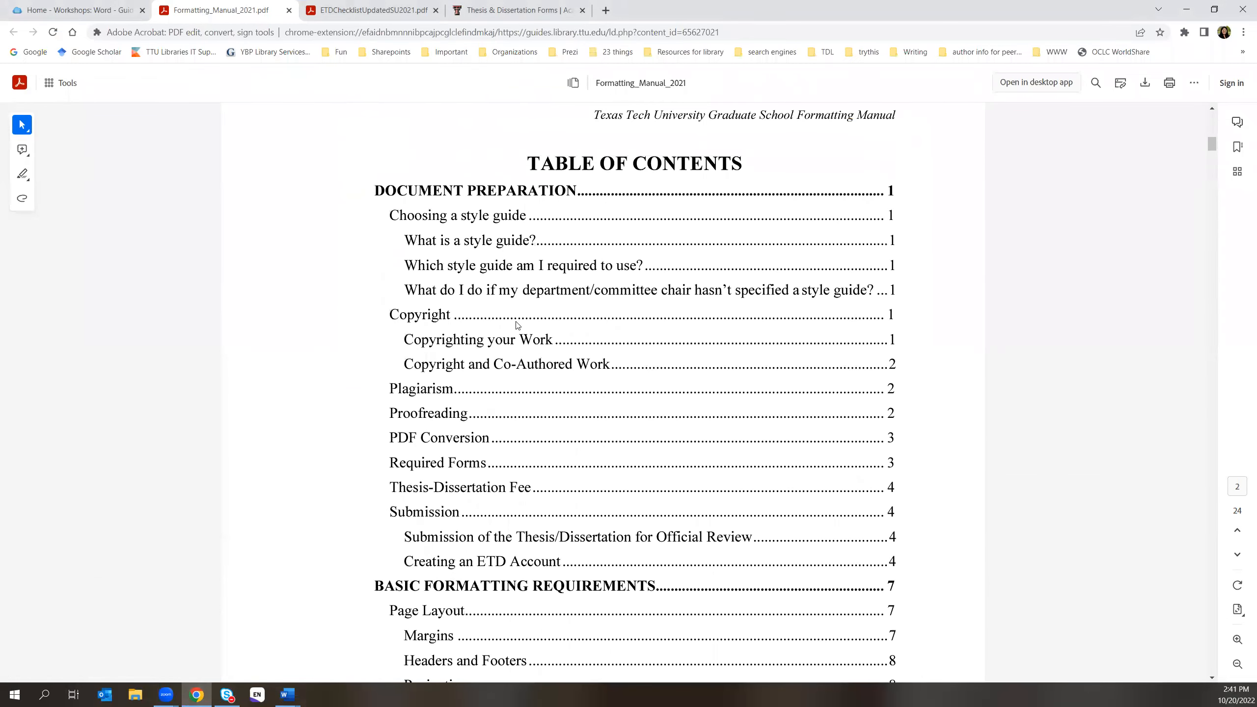
left_click(445, 221)
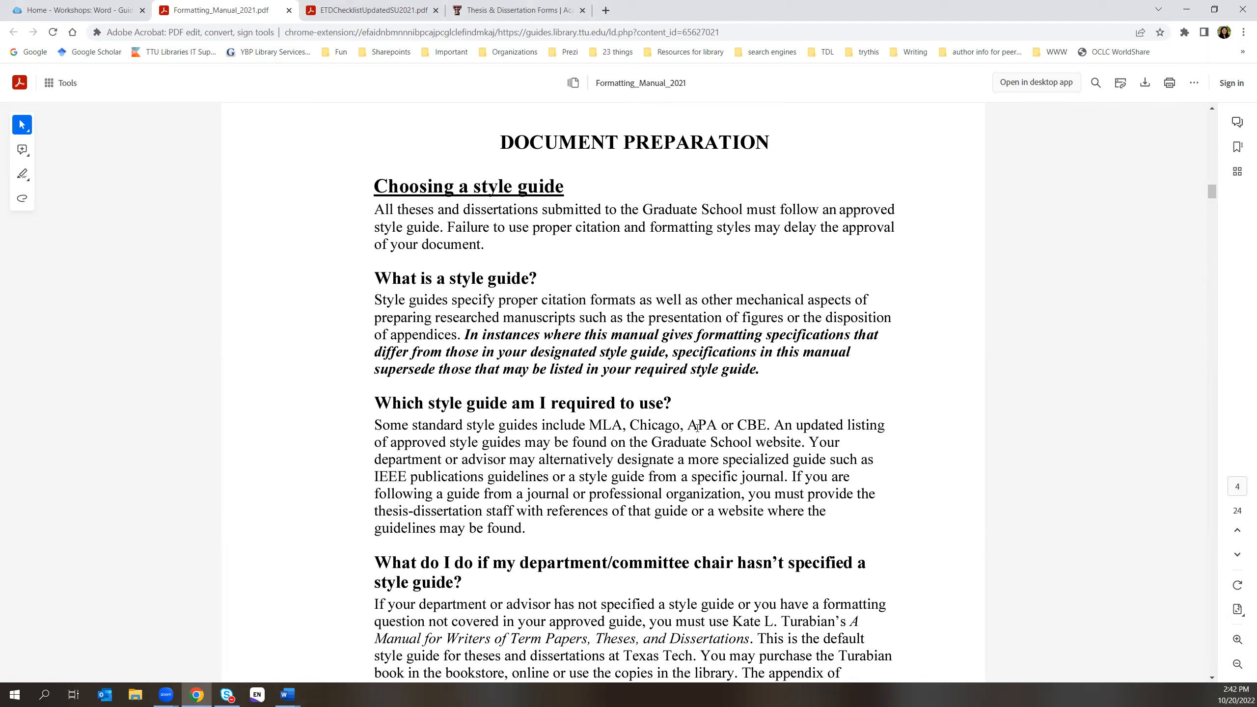
- Read through the style-guide pages, then bring up the open Word windows
scroll(705, 443, "down", 1)
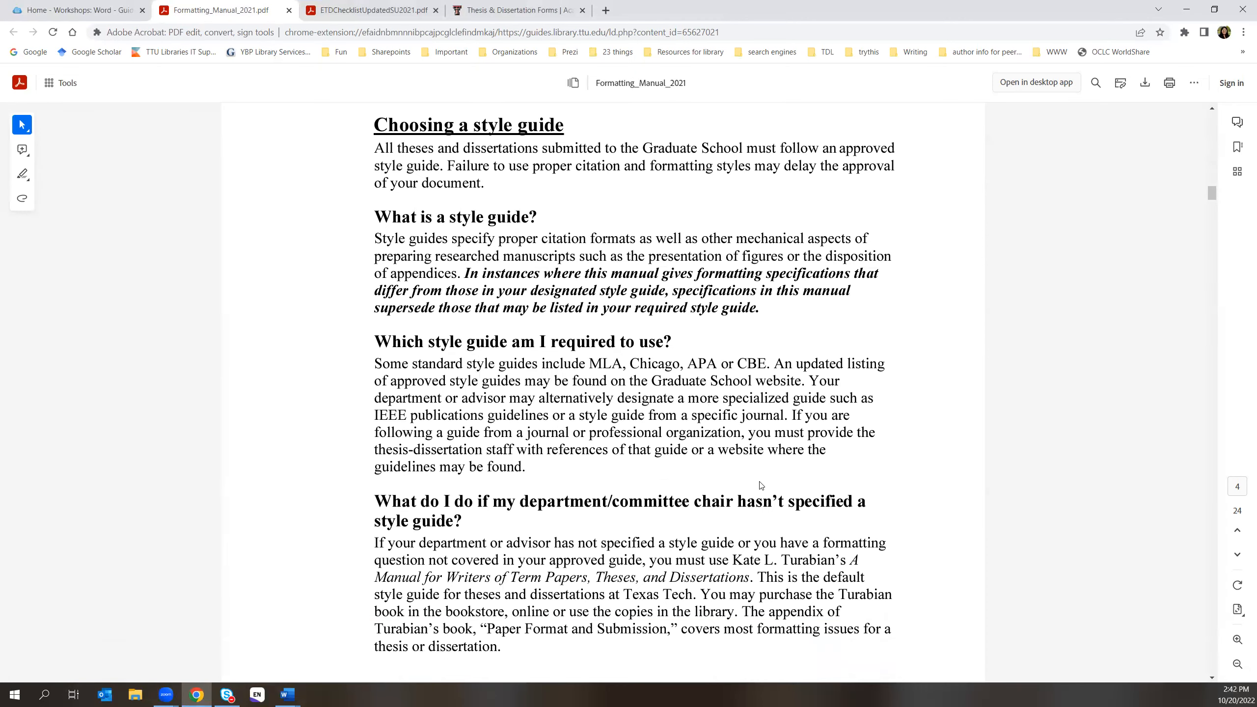
scroll(767, 530, "down", 1)
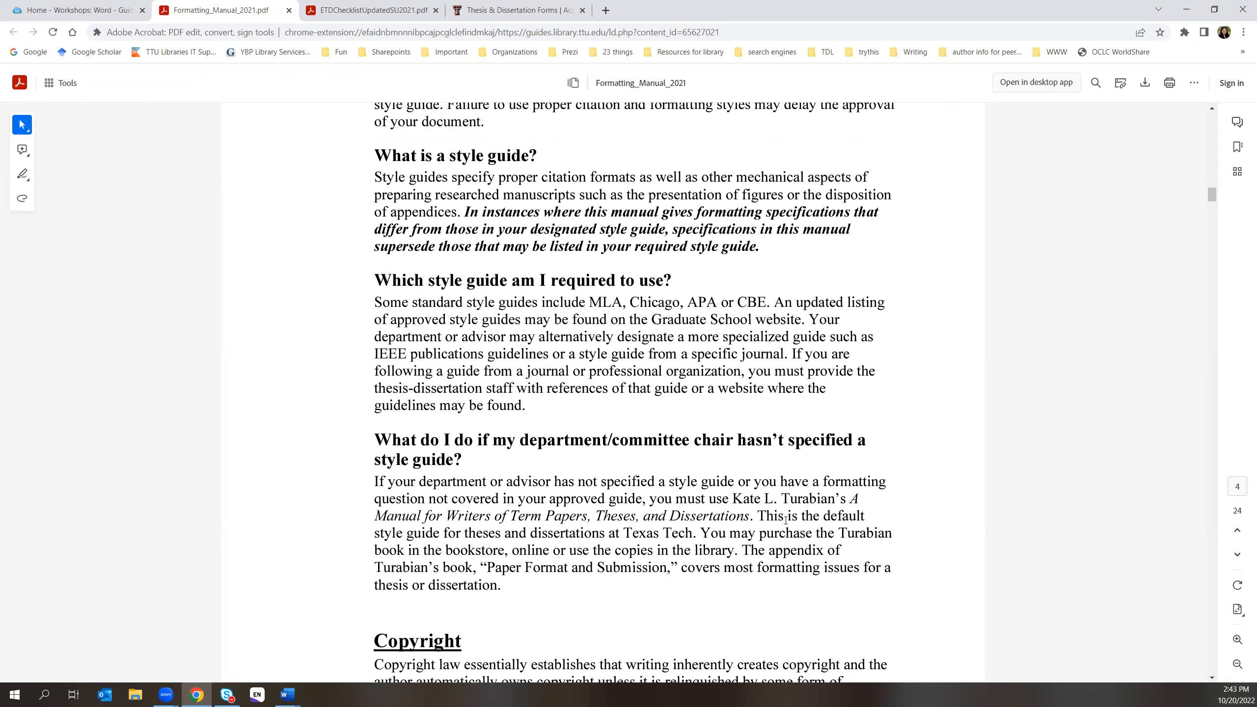
left_click(288, 694)
- Bring the example fall 2022.docx thesis forward and move through its front matter toward the Bibliography
left_click(330, 657)
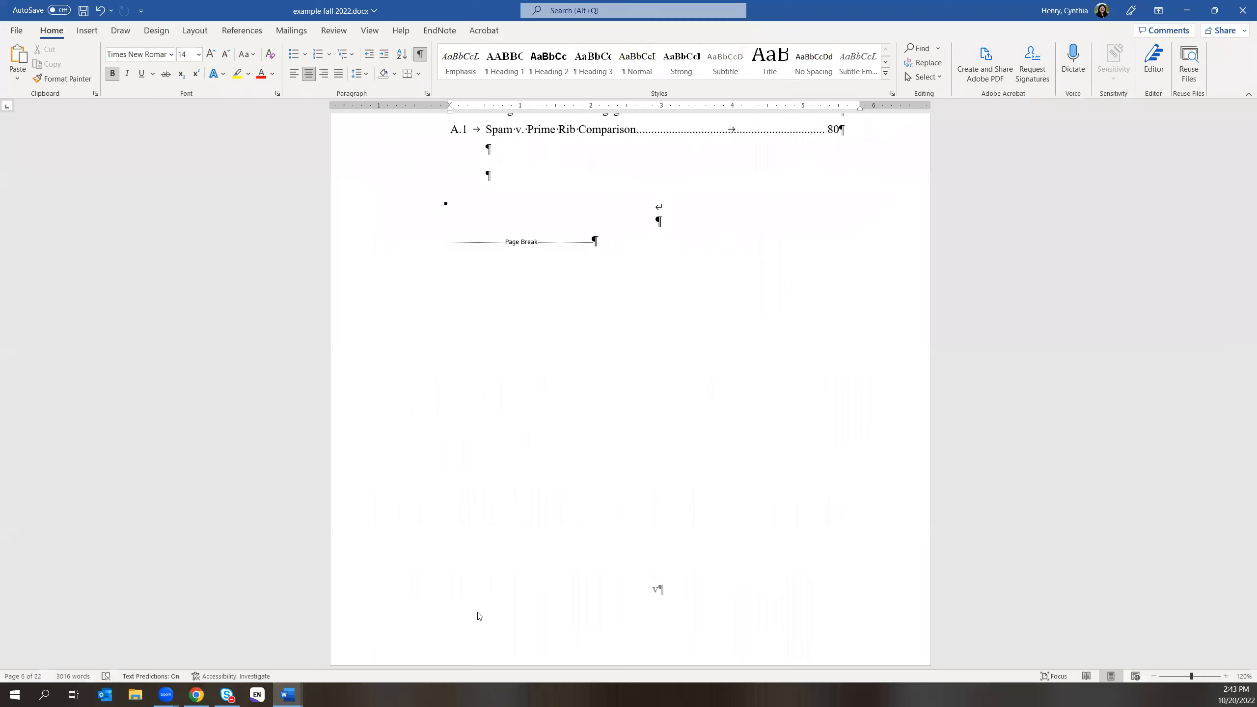
scroll(797, 512, "up", 4)
scroll(801, 510, "up", 3)
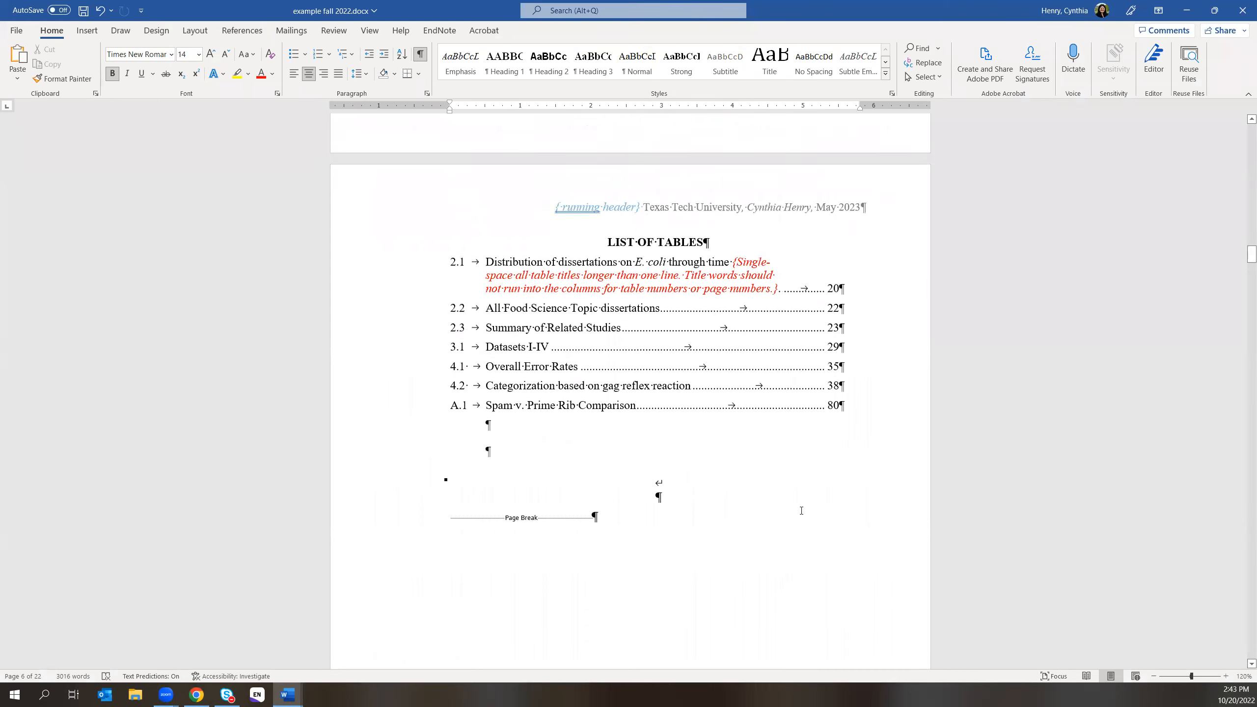
scroll(863, 416, "up", 10)
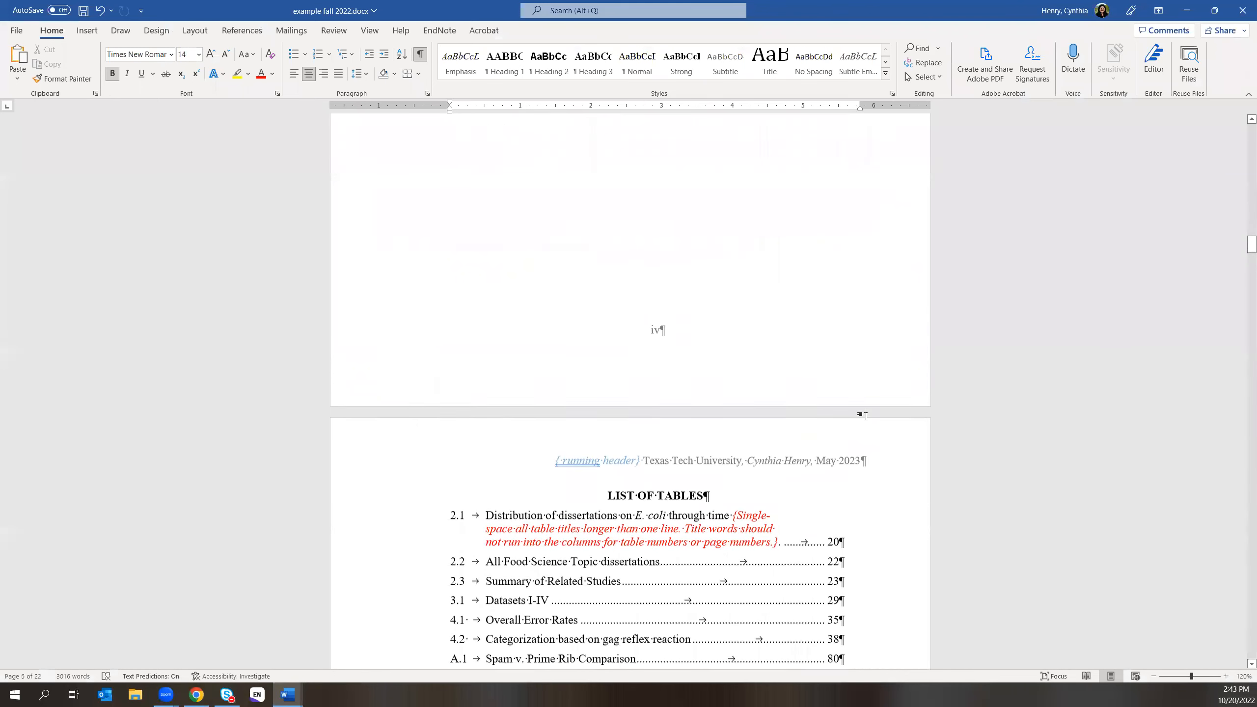
scroll(865, 416, "up", 5)
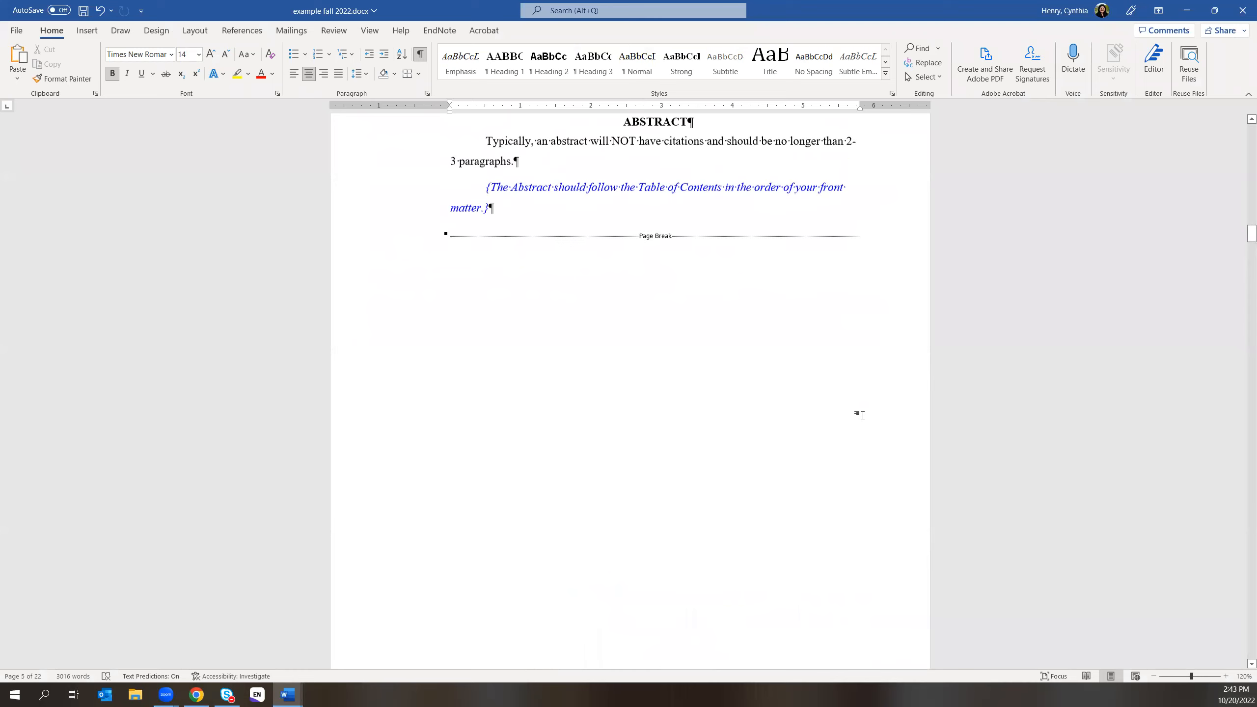
left_click_drag(1251, 233, 1241, 516)
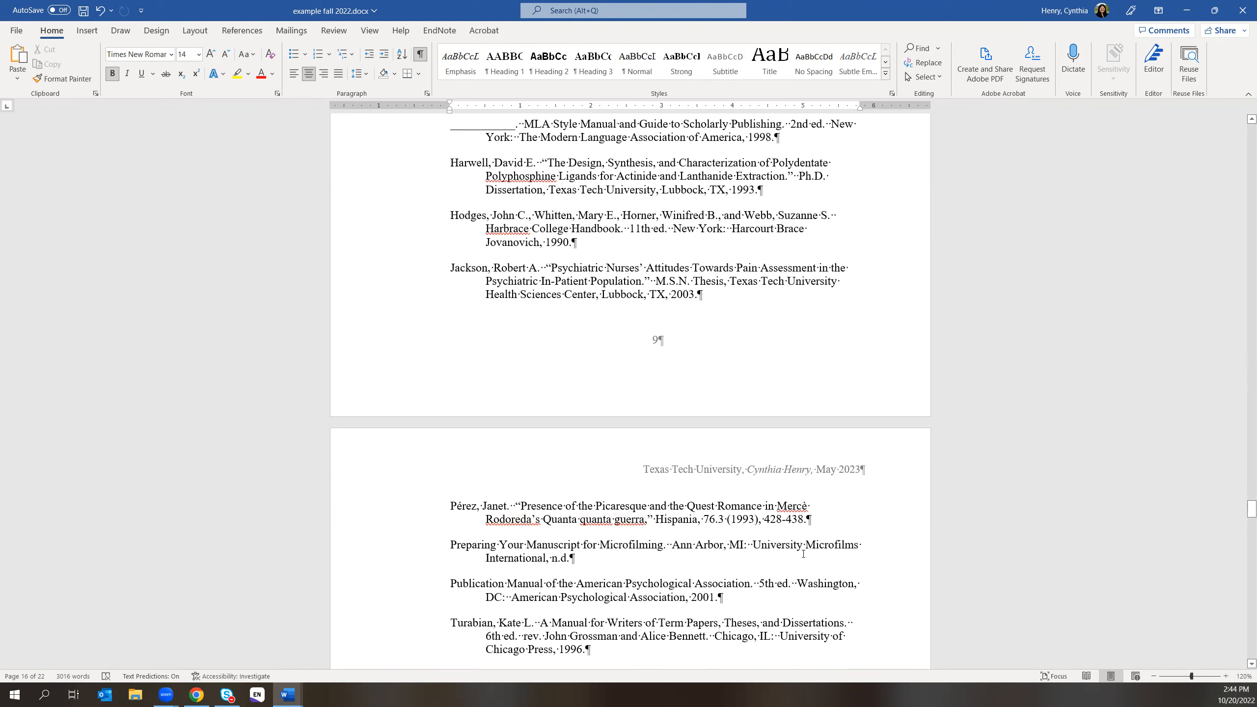
- Look over the Bibliography pages, then return to the title page at the document's start
scroll(889, 542, "down", 2)
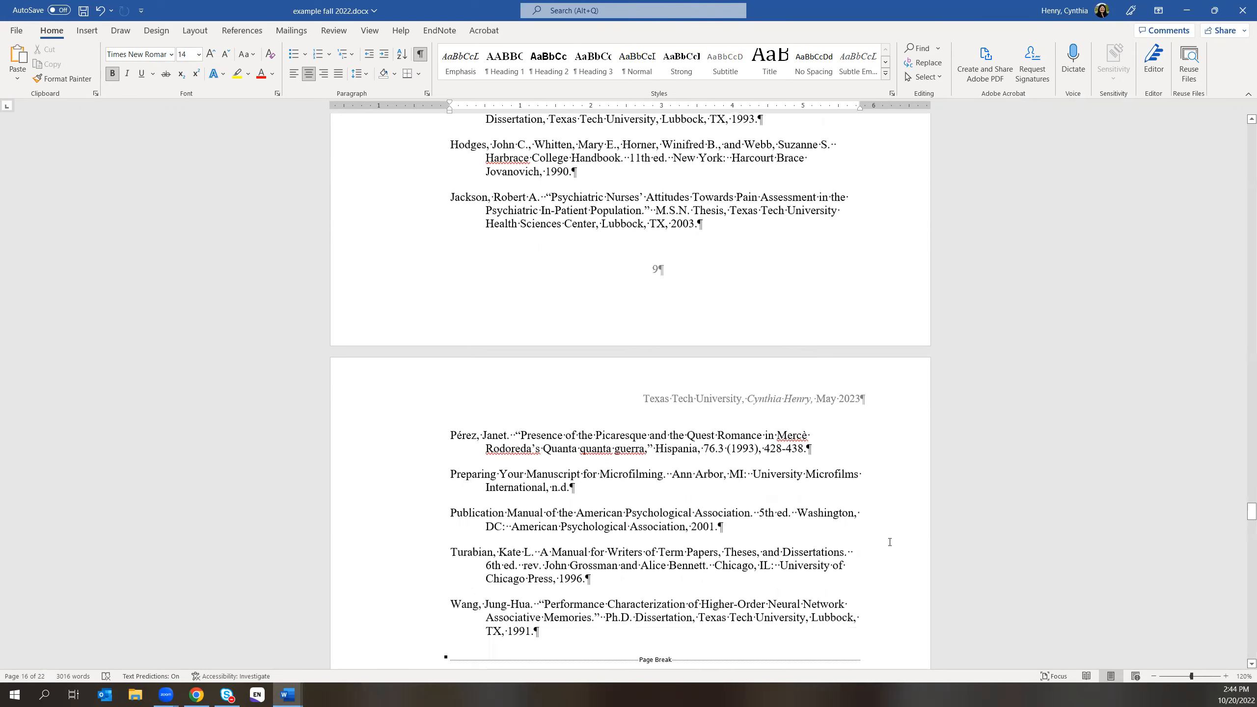
scroll(794, 550, "down", 1)
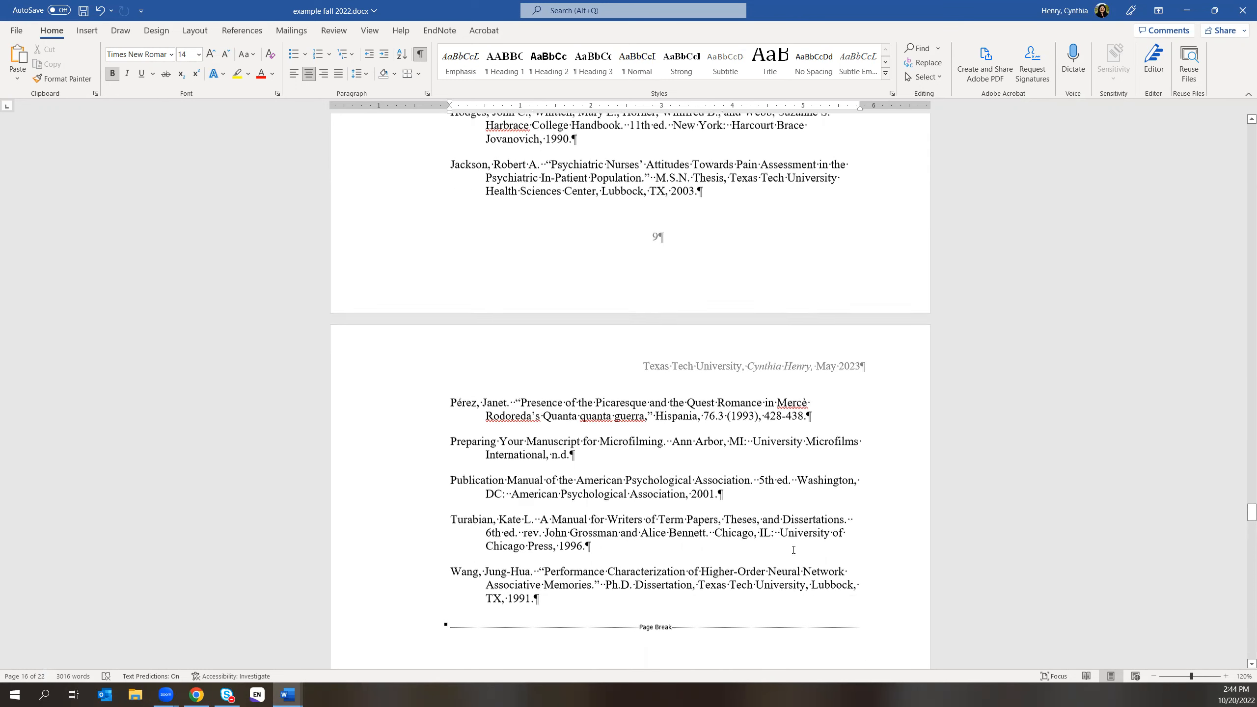
scroll(793, 549, "up", 1)
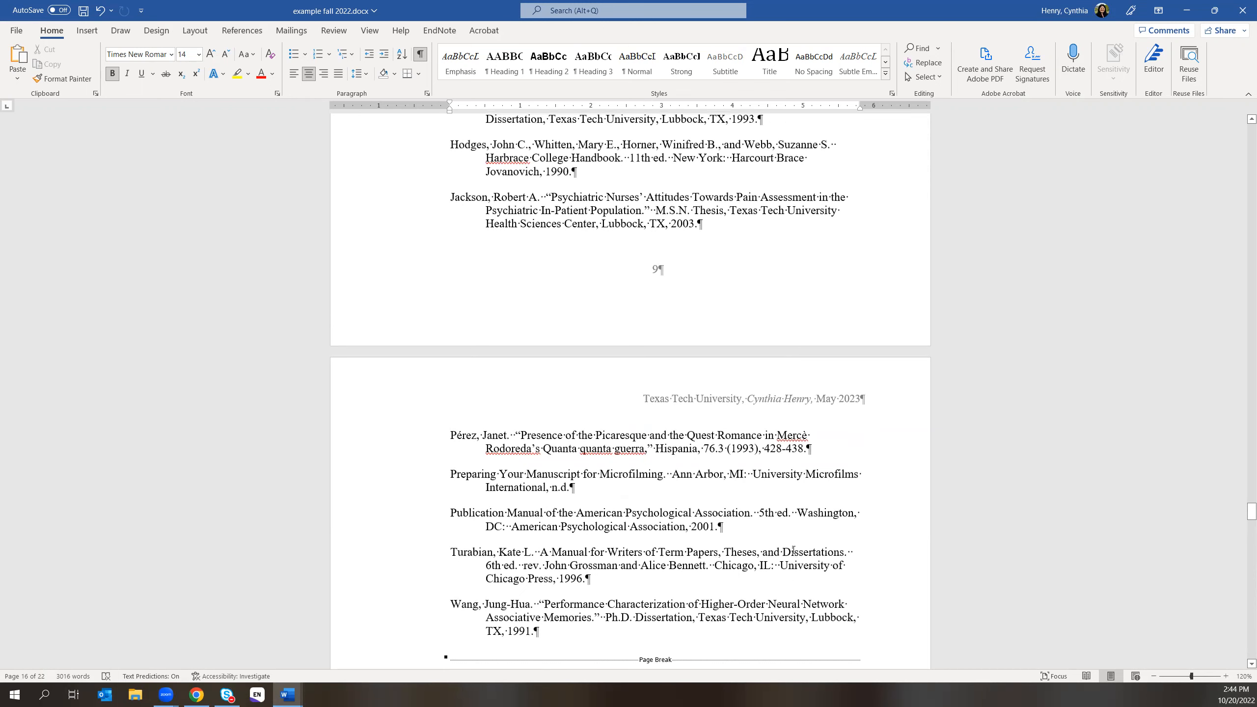
scroll(793, 549, "up", 1)
scroll(793, 549, "up", 1)
scroll(793, 549, "up", 7)
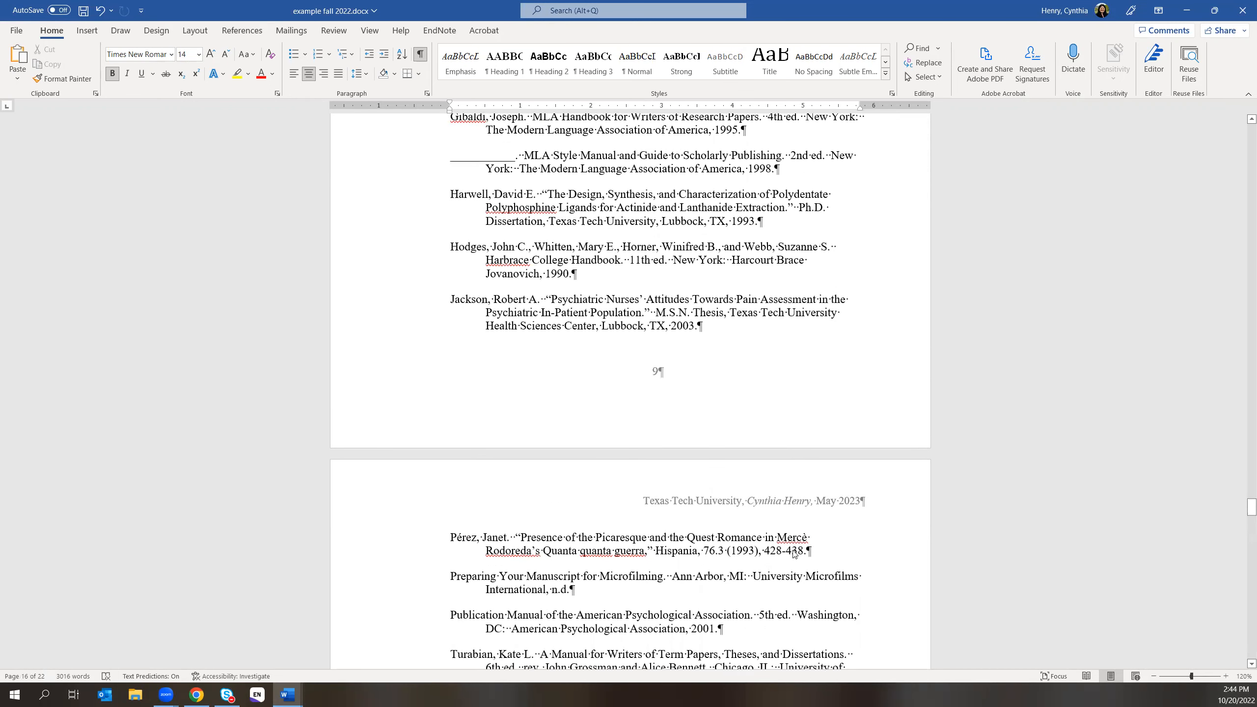
scroll(793, 549, "up", 9)
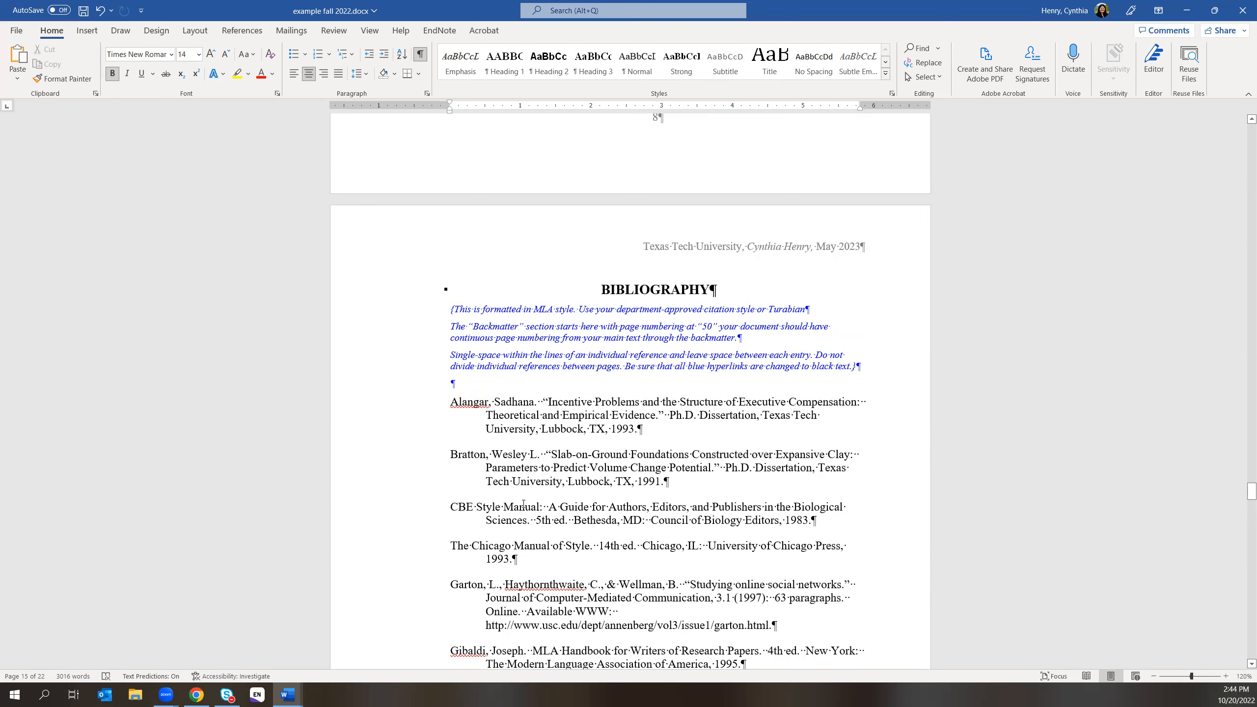
scroll(528, 546, "down", 1)
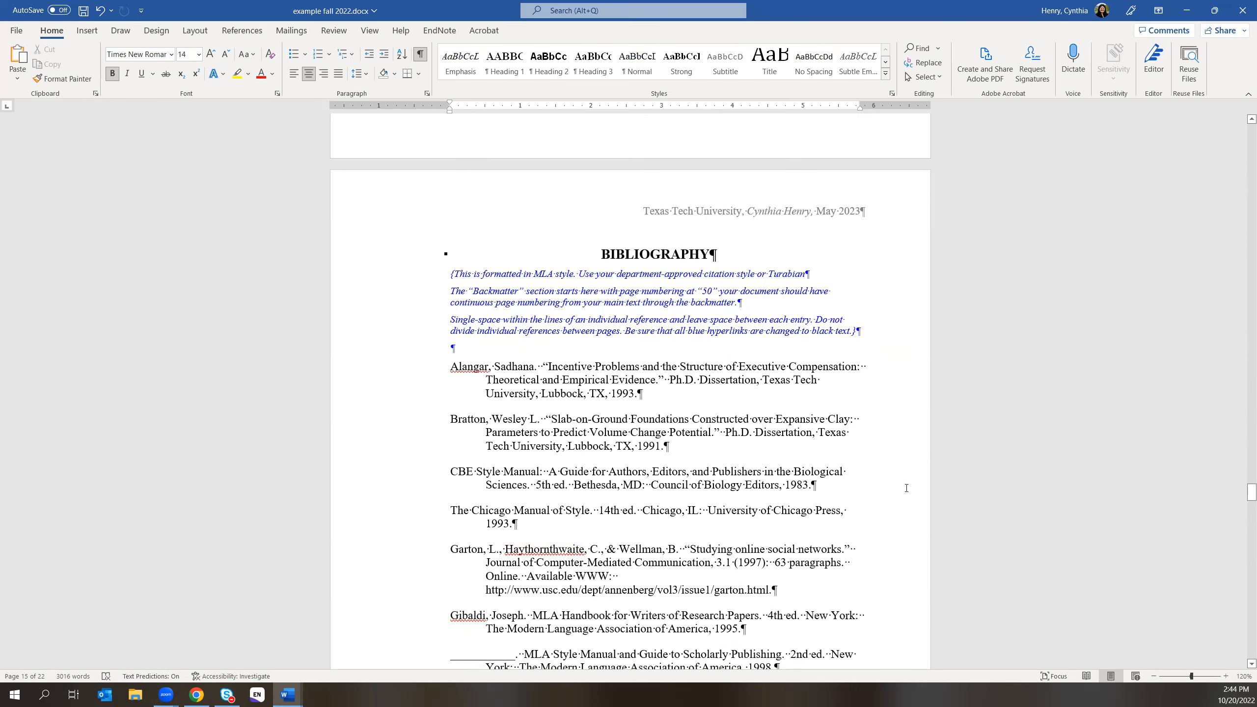
scroll(907, 490, "up", 2)
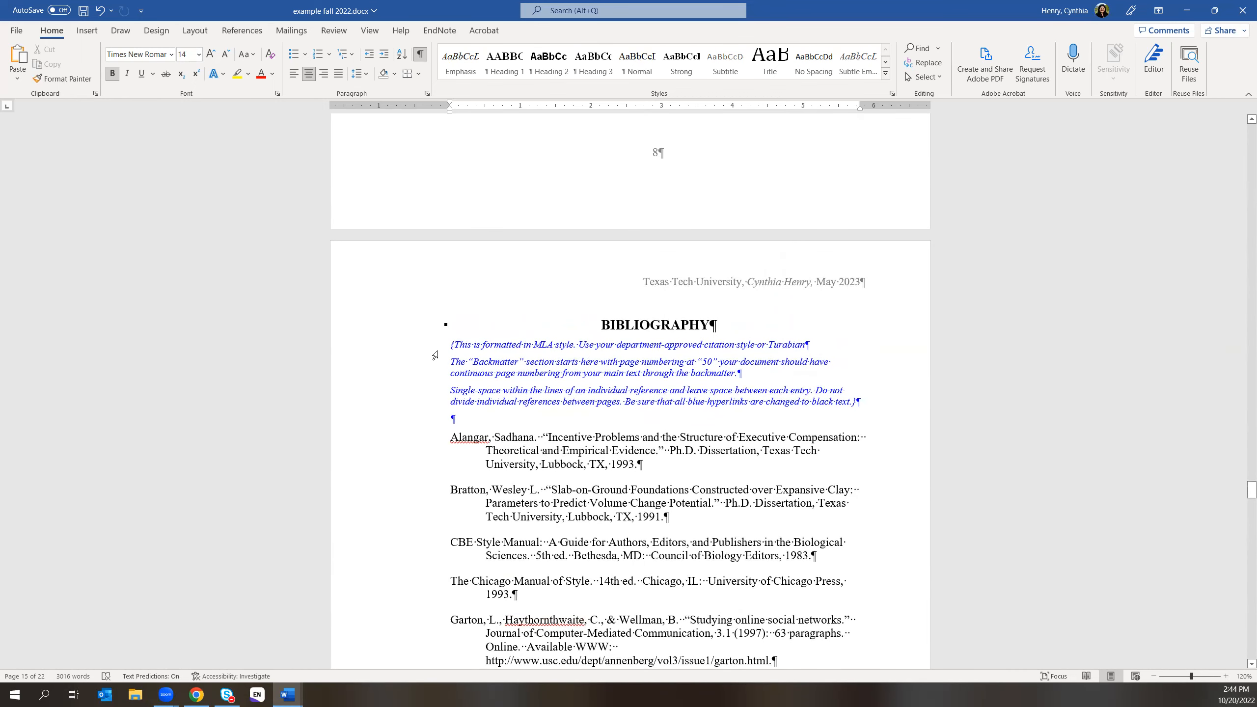
left_click_drag(1243, 494, 1243, 116)
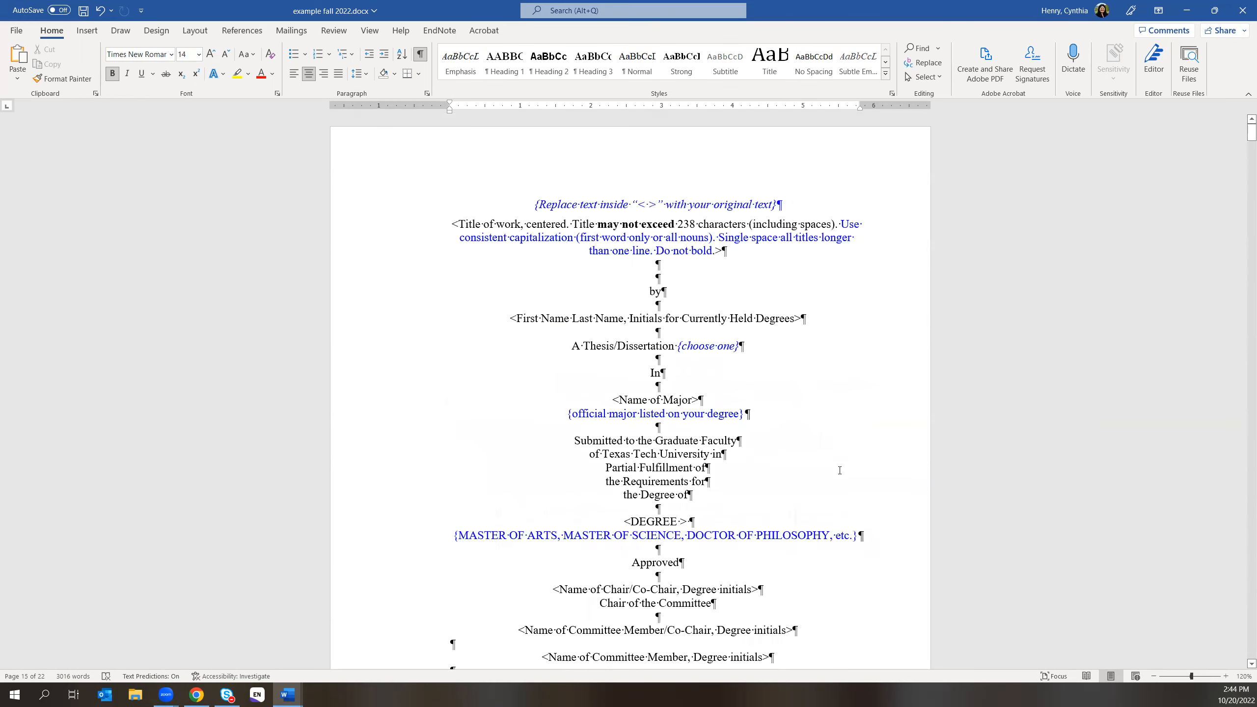
scroll(816, 584, "down", 5)
scroll(831, 597, "down", 3)
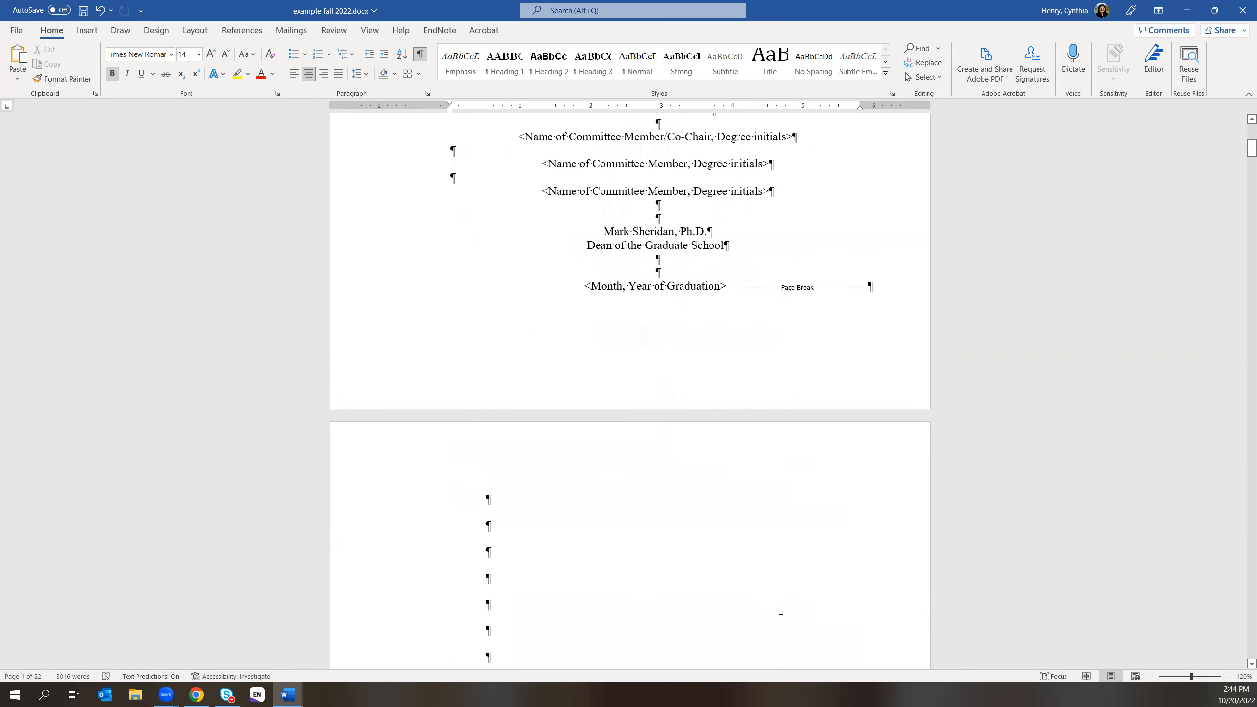
- Bring the formatting manual PDF forward at its style-guide answers
left_click(196, 695)
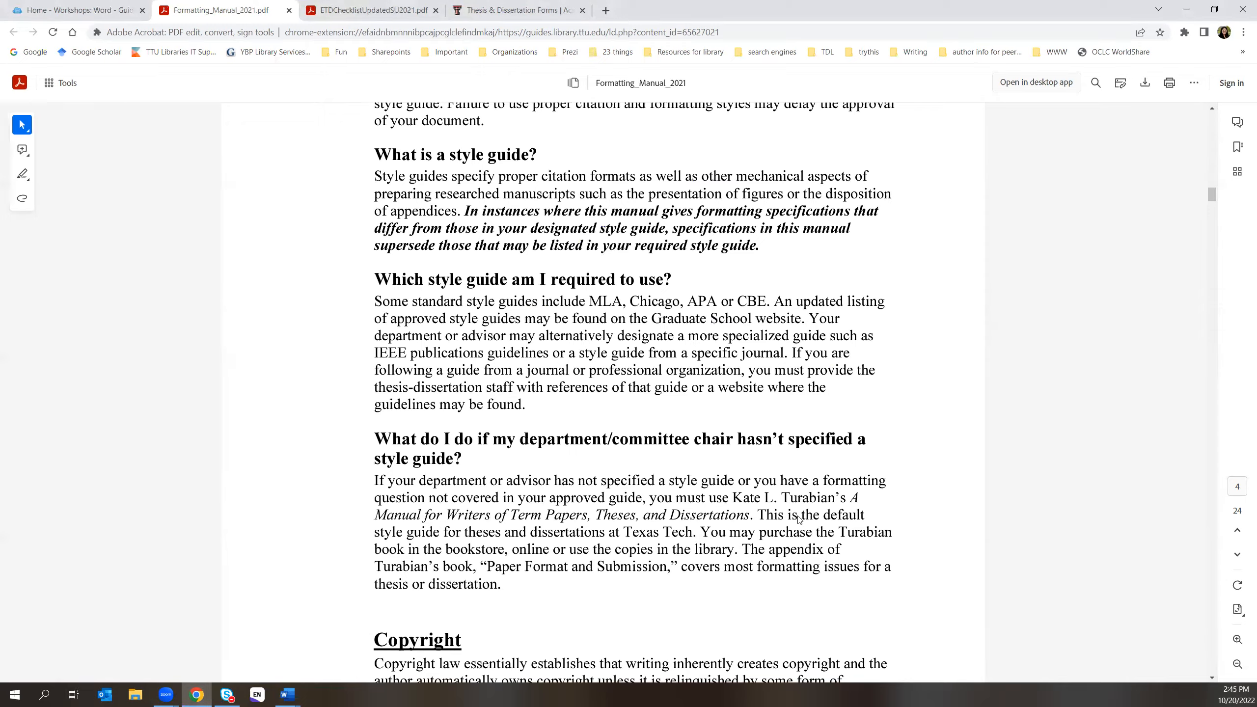
- Read the manual from Turabian as default style guide to Copyright, then show Word previews
scroll(800, 520, "down", 5)
scroll(799, 520, "down", 10)
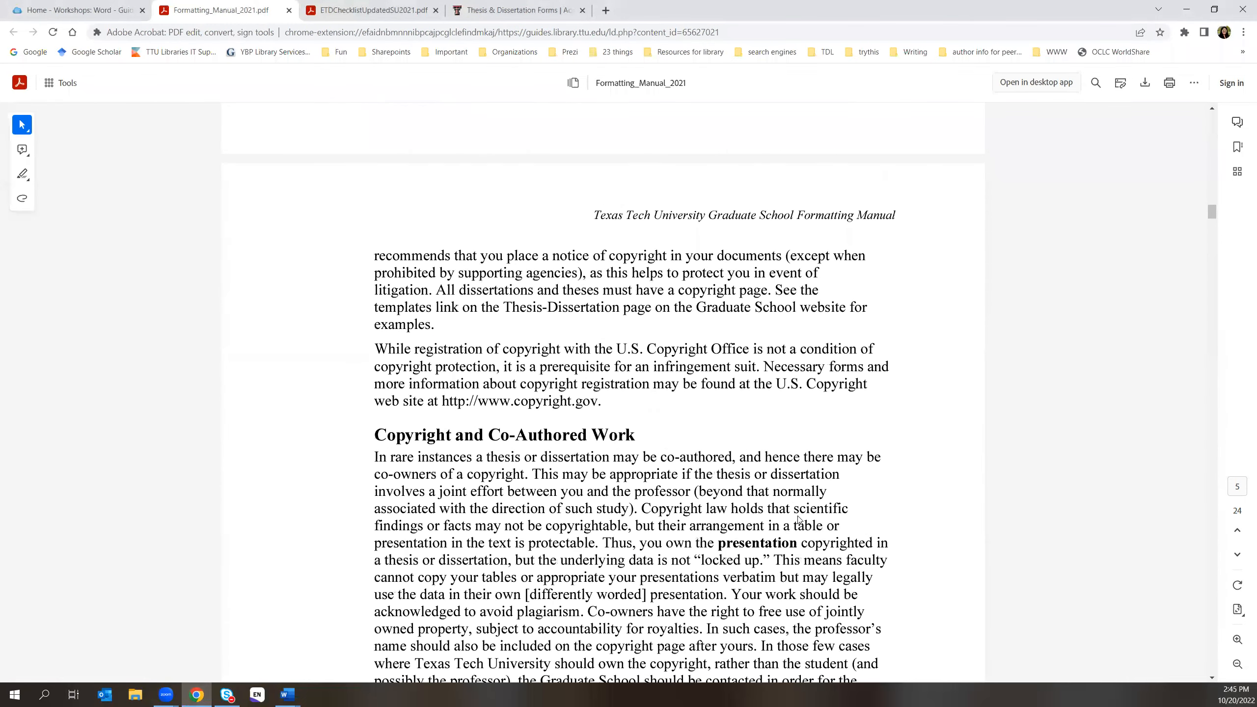
scroll(799, 520, "down", 5)
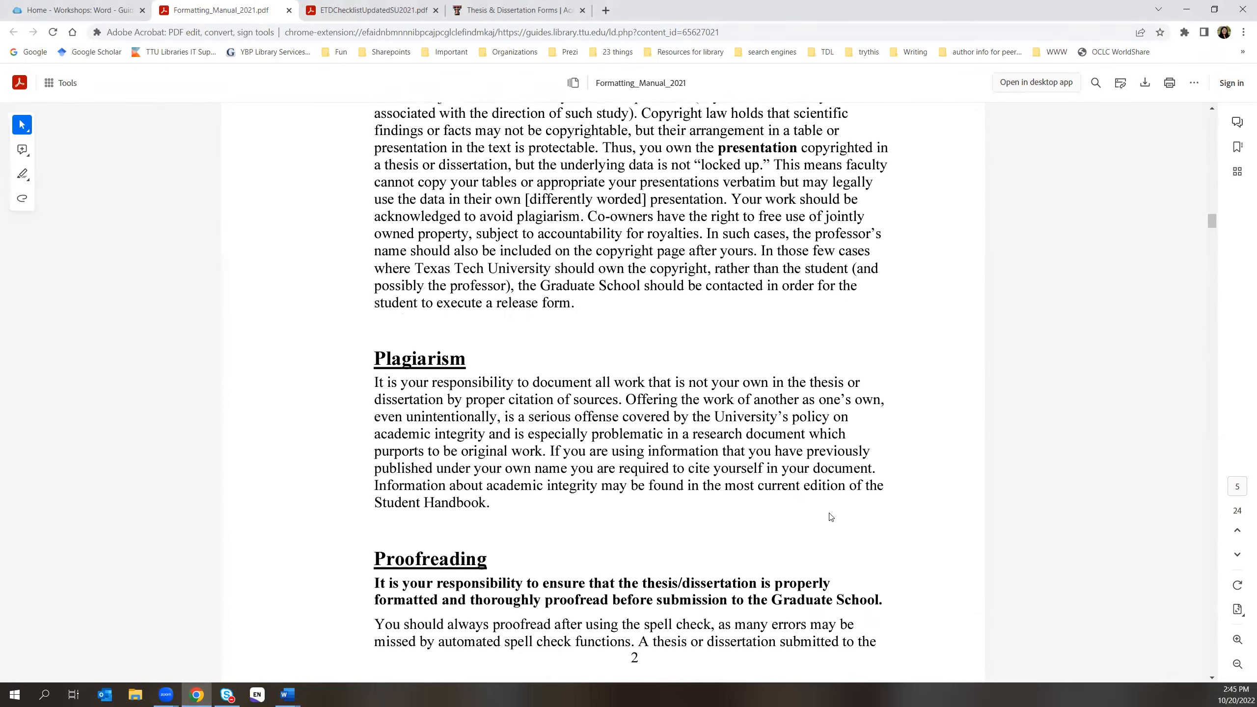
scroll(893, 489, "down", 2)
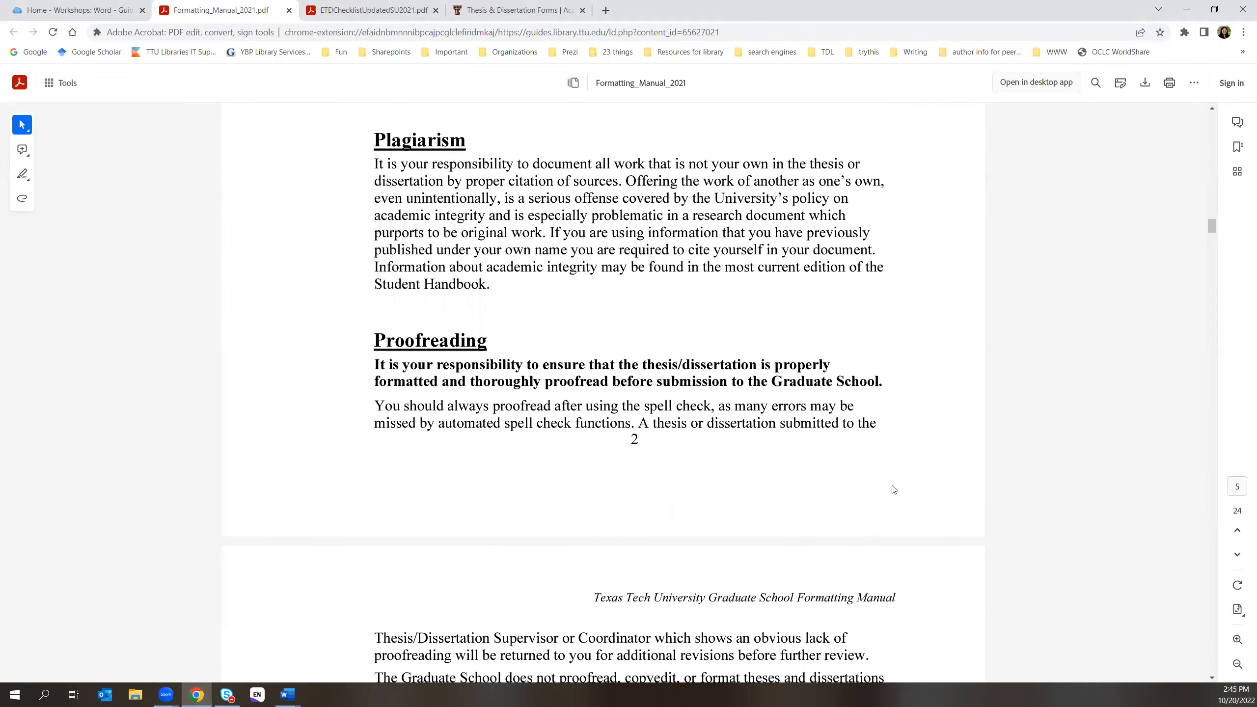
scroll(893, 489, "down", 2)
scroll(893, 488, "up", 18)
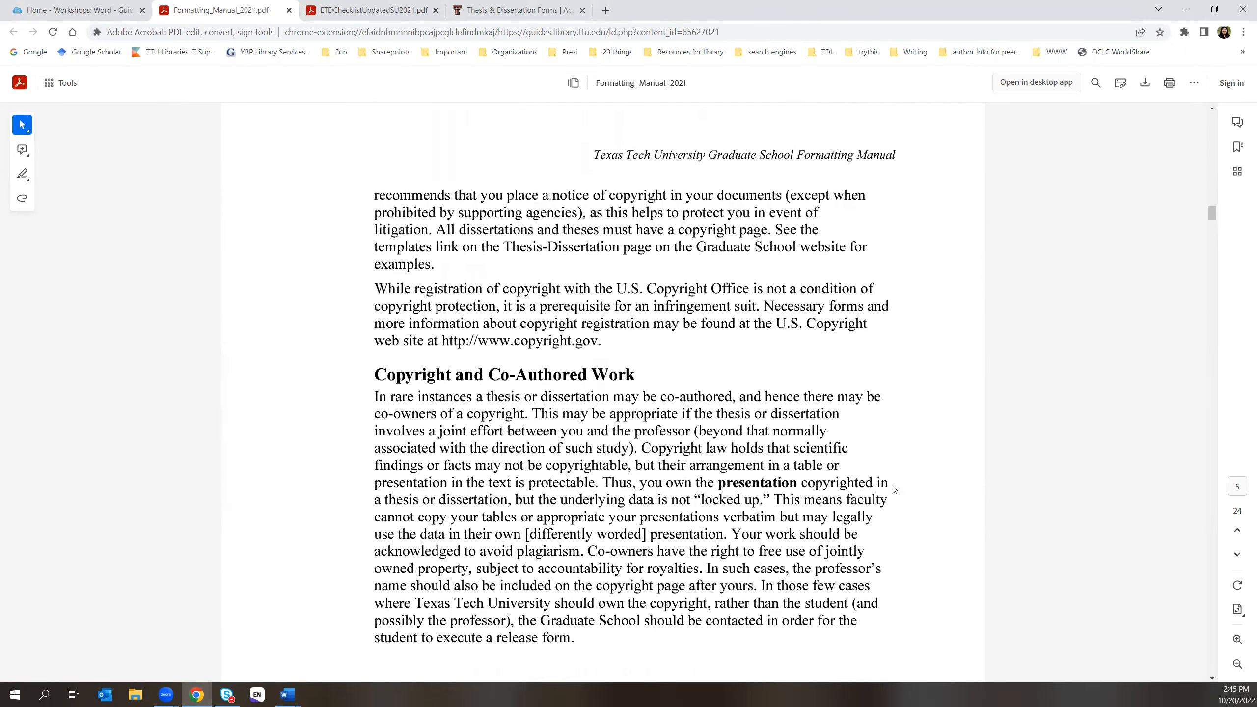
scroll(893, 489, "up", 3)
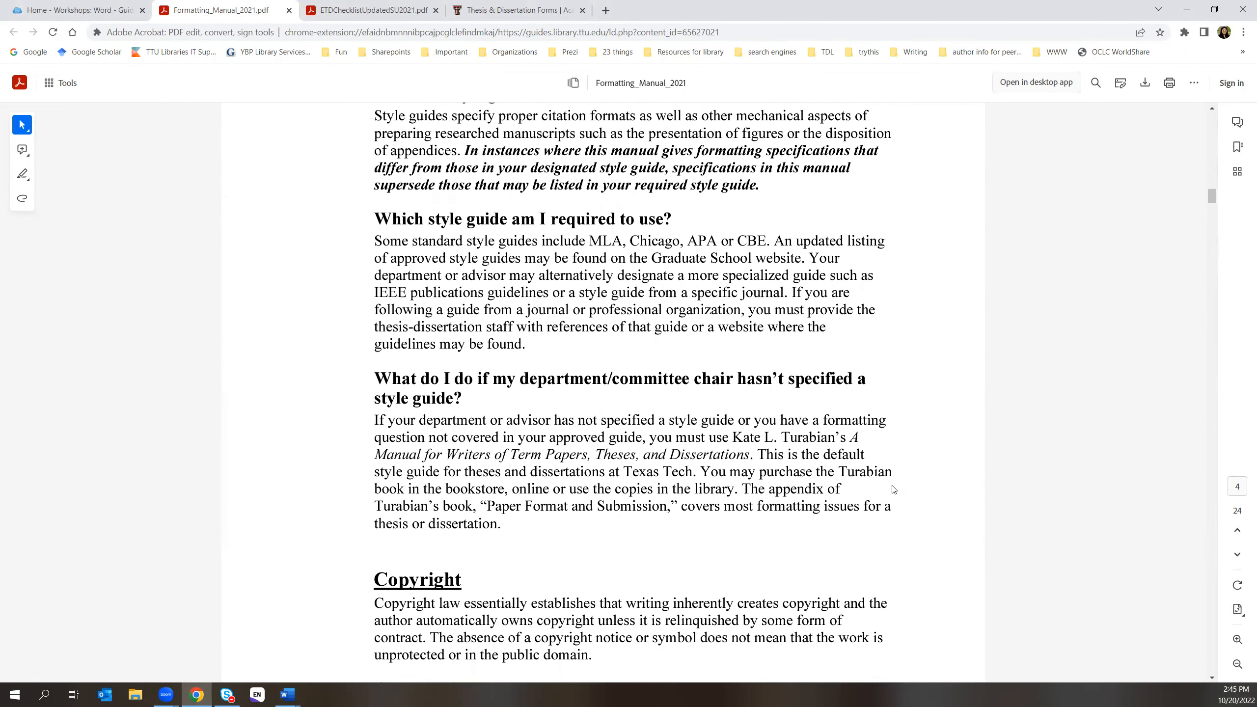
left_click(287, 694)
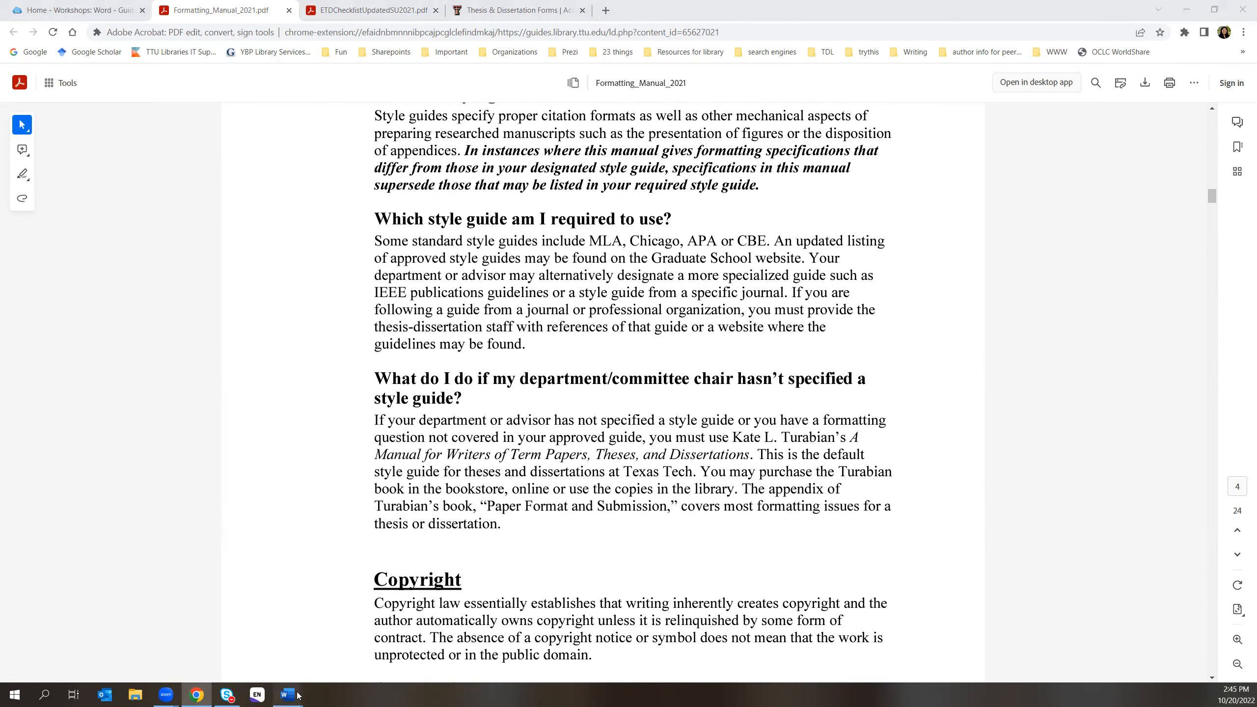
- Bring the example fall 2022 template forward and review its copyright page
left_click(362, 646)
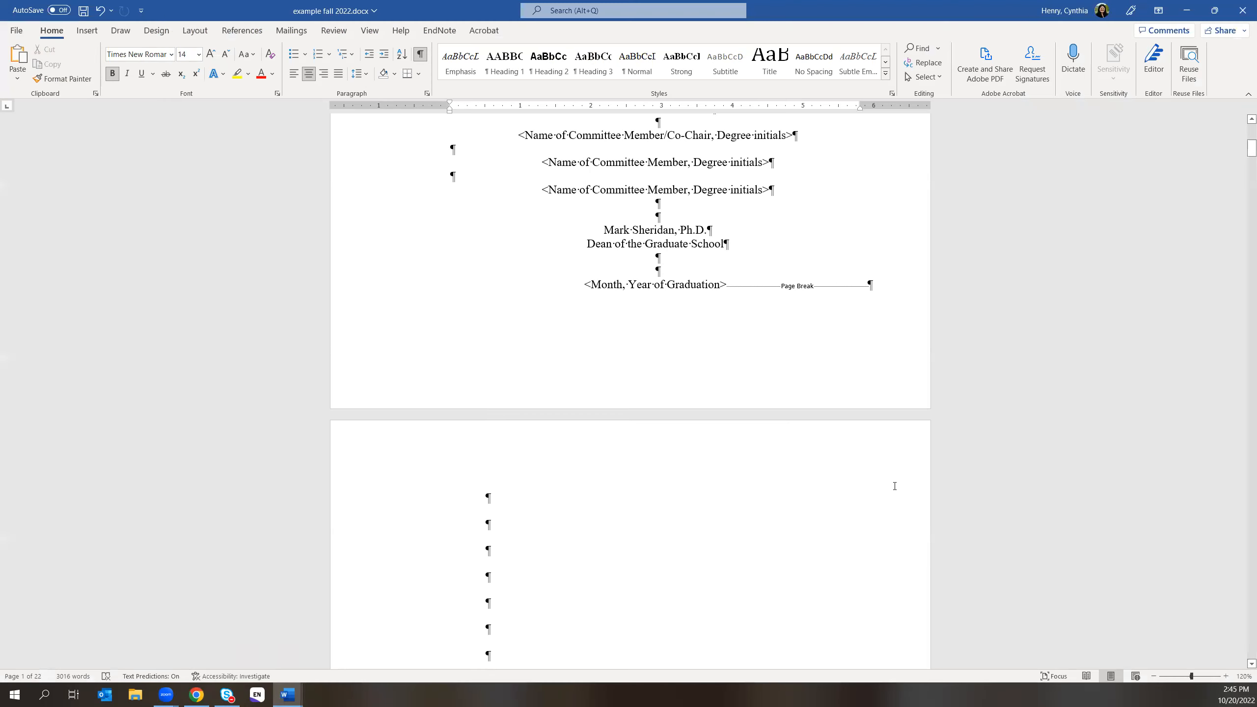
scroll(850, 577, "down", 1)
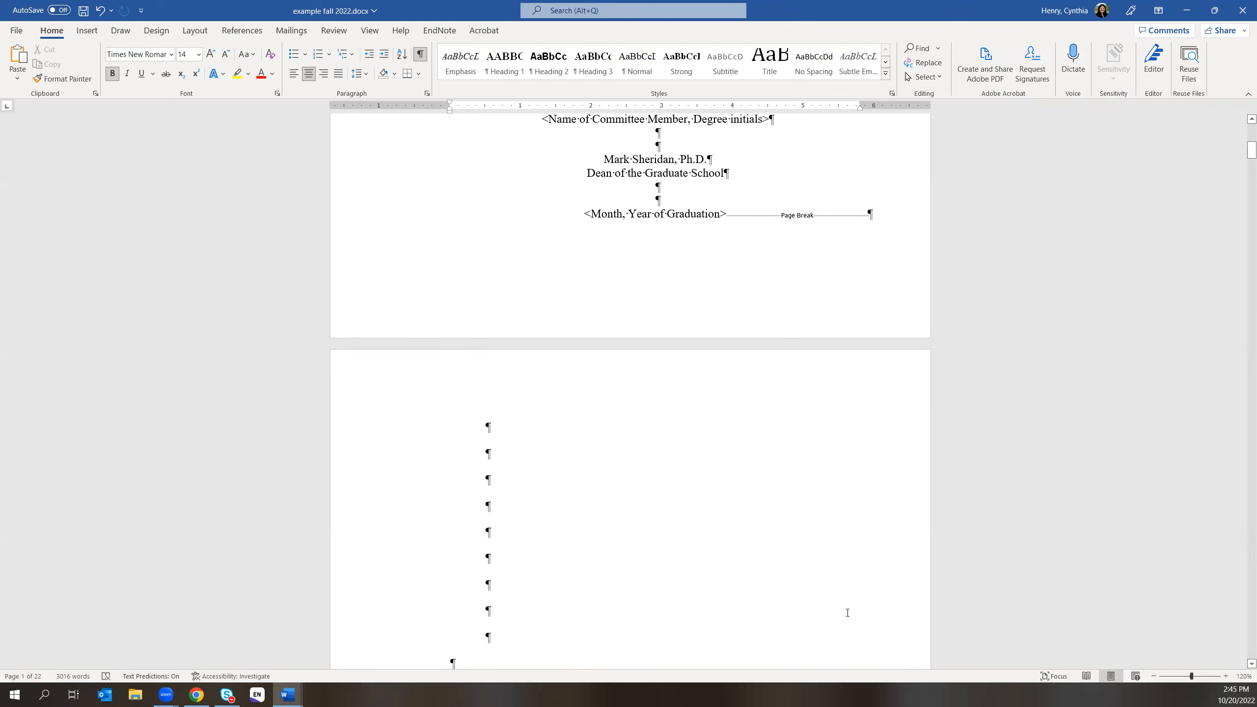
scroll(846, 612, "down", 3)
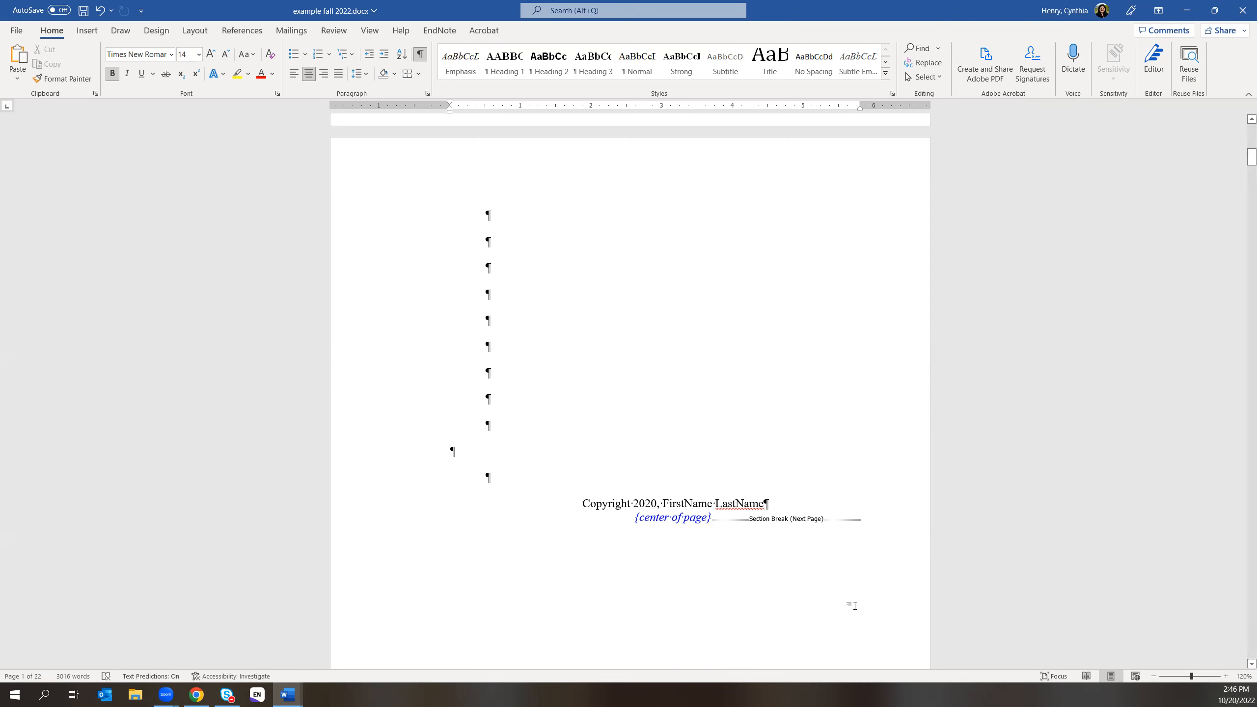
scroll(849, 605, "up", 3)
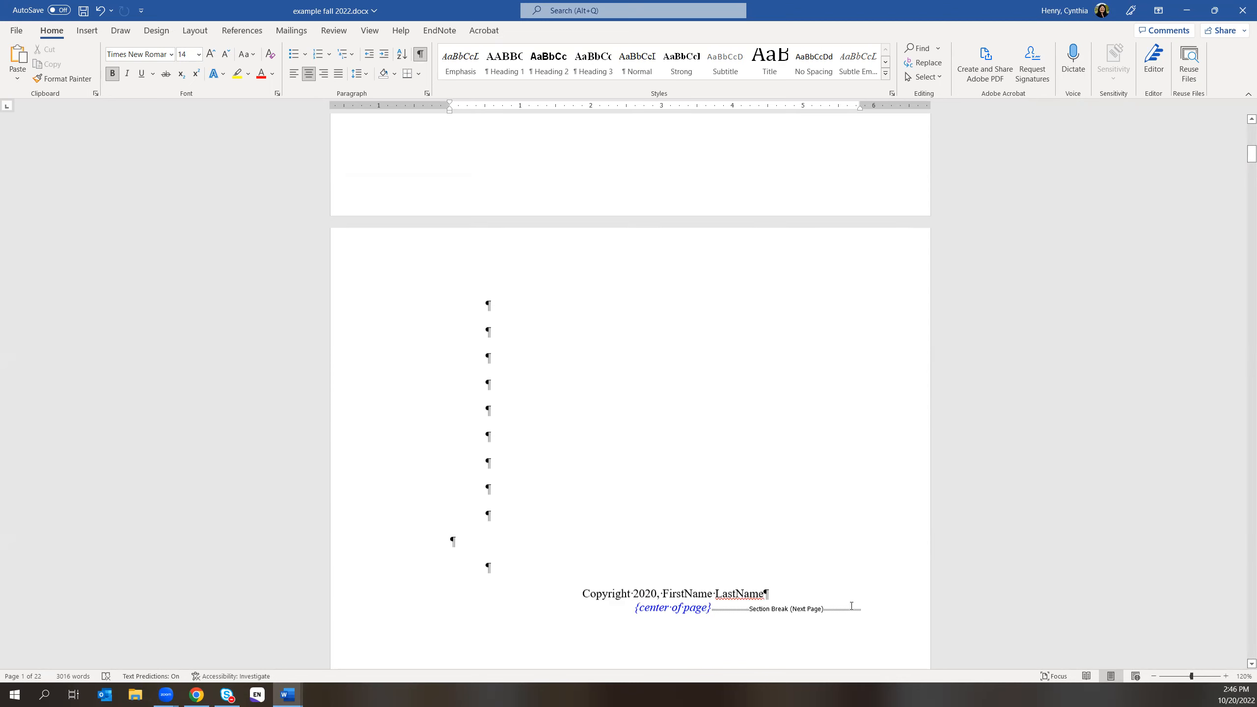
scroll(851, 605, "down", 5)
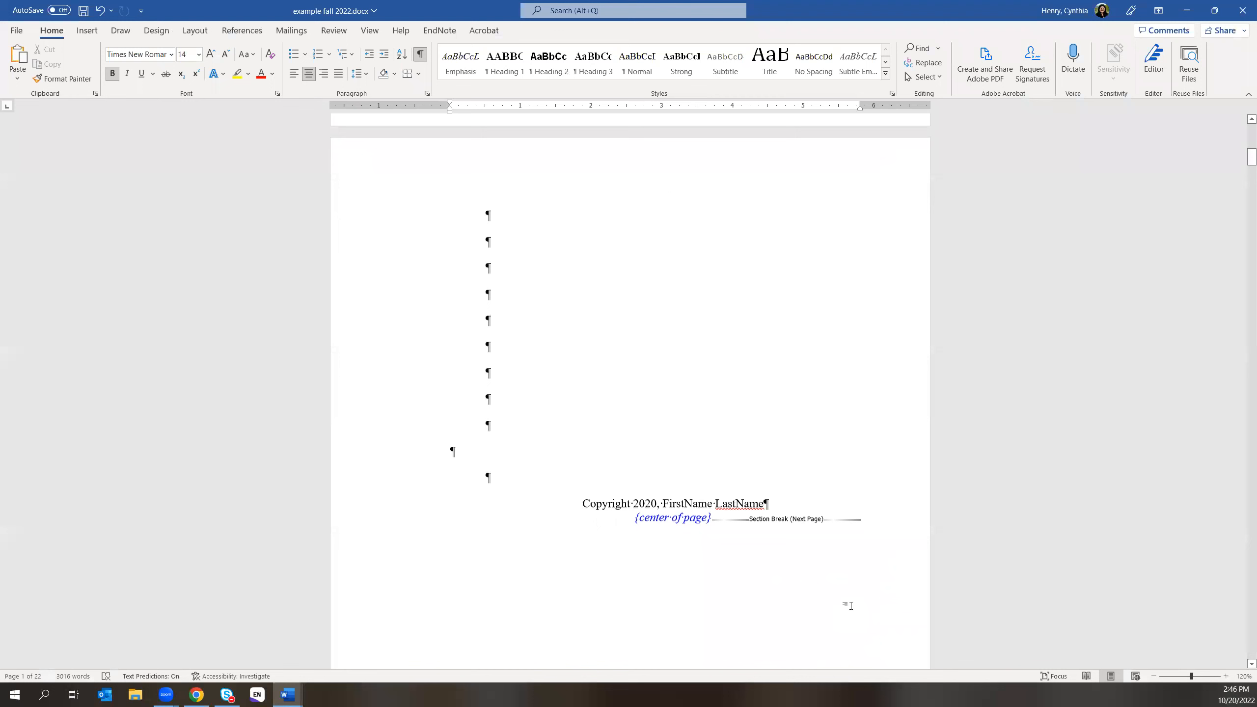
scroll(850, 605, "down", 2)
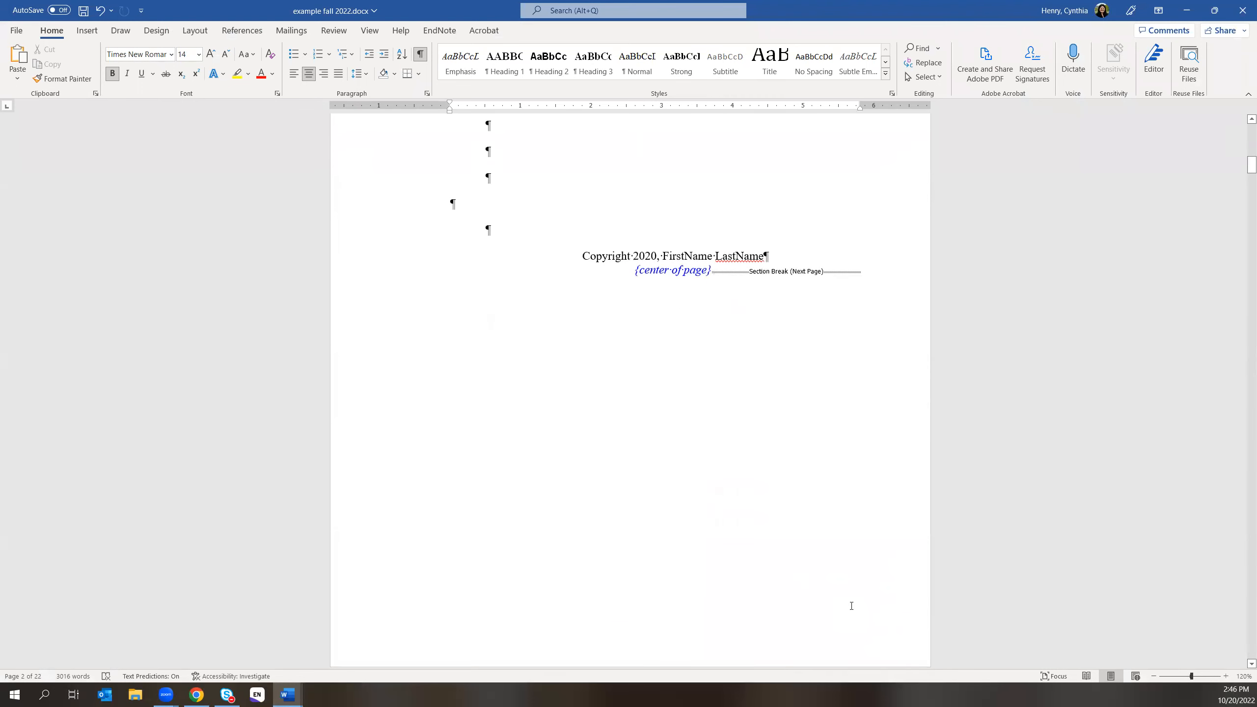
scroll(852, 606, "down", 1)
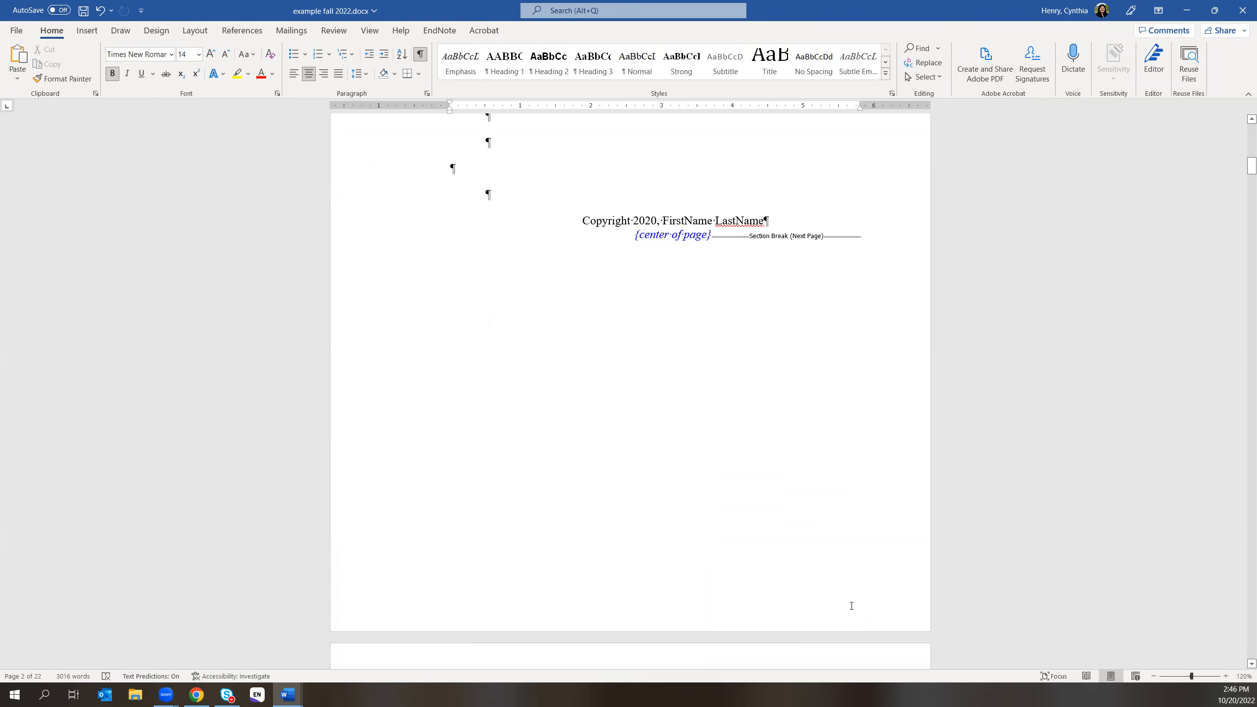
- Move on through the front matter to the Table of Contents page
scroll(837, 579, "down", 1)
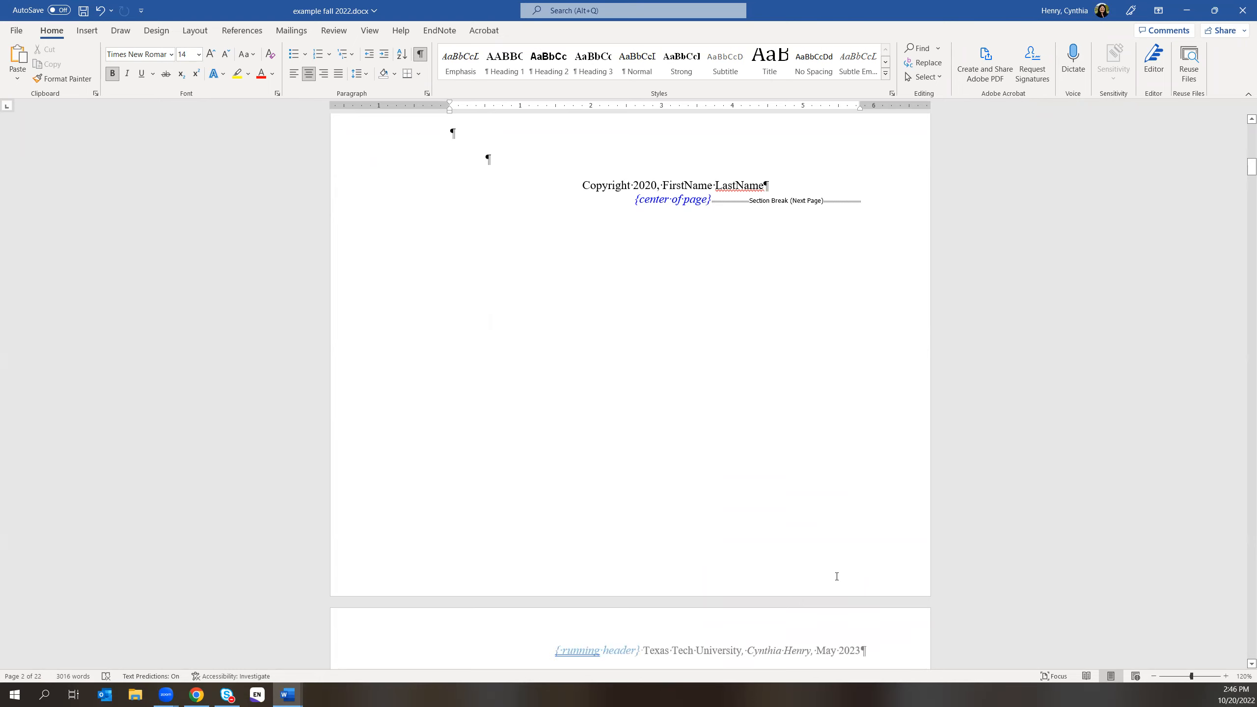
scroll(836, 580, "down", 2)
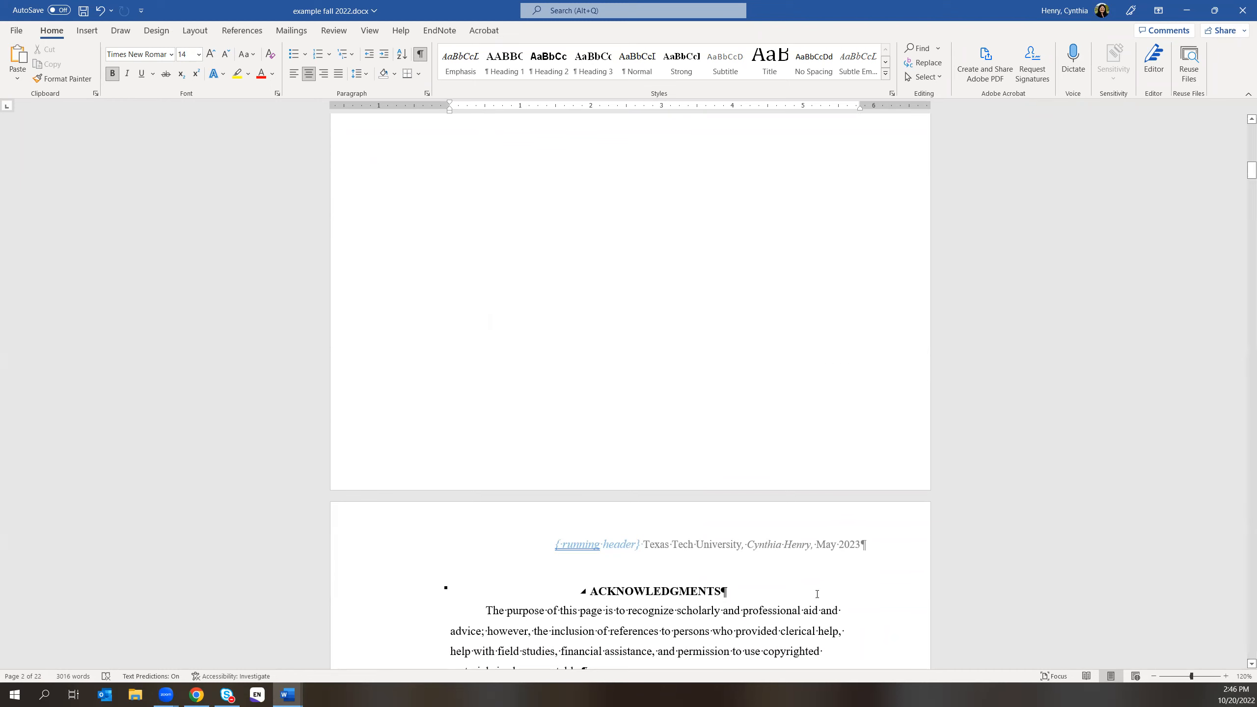
scroll(812, 589, "down", 5)
scroll(797, 587, "down", 8)
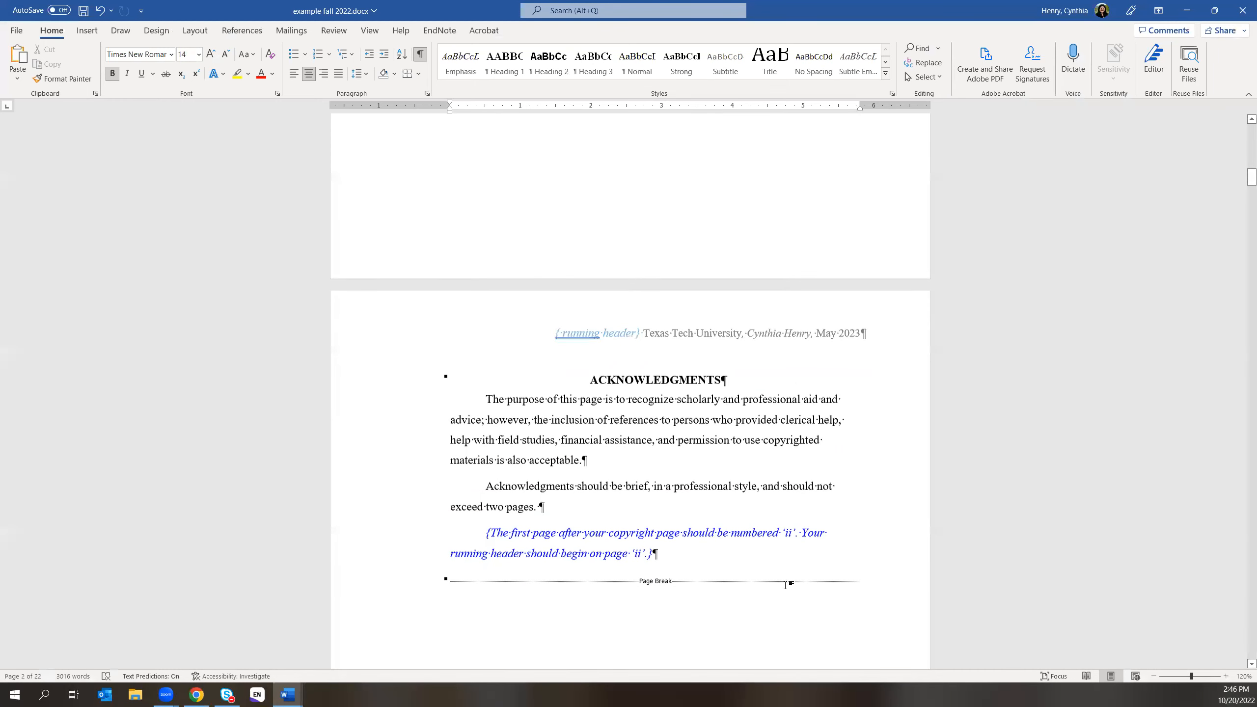
scroll(584, 432, "down", 15)
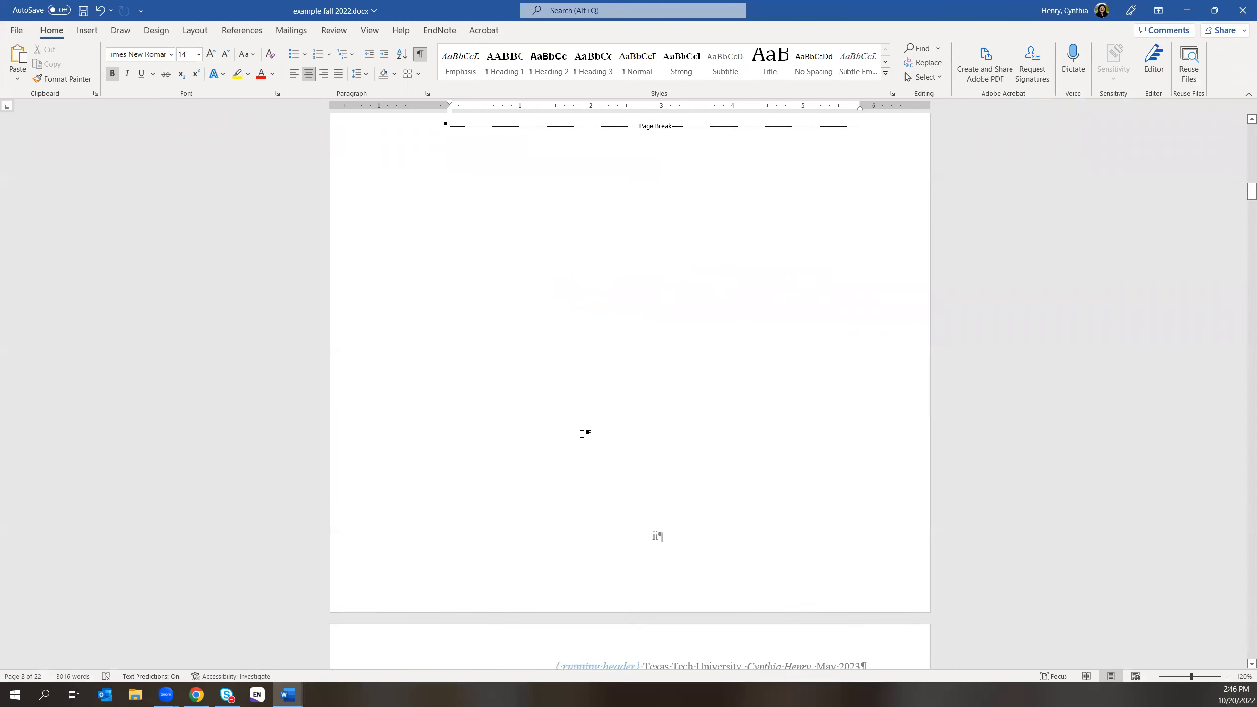
scroll(532, 423, "down", 2)
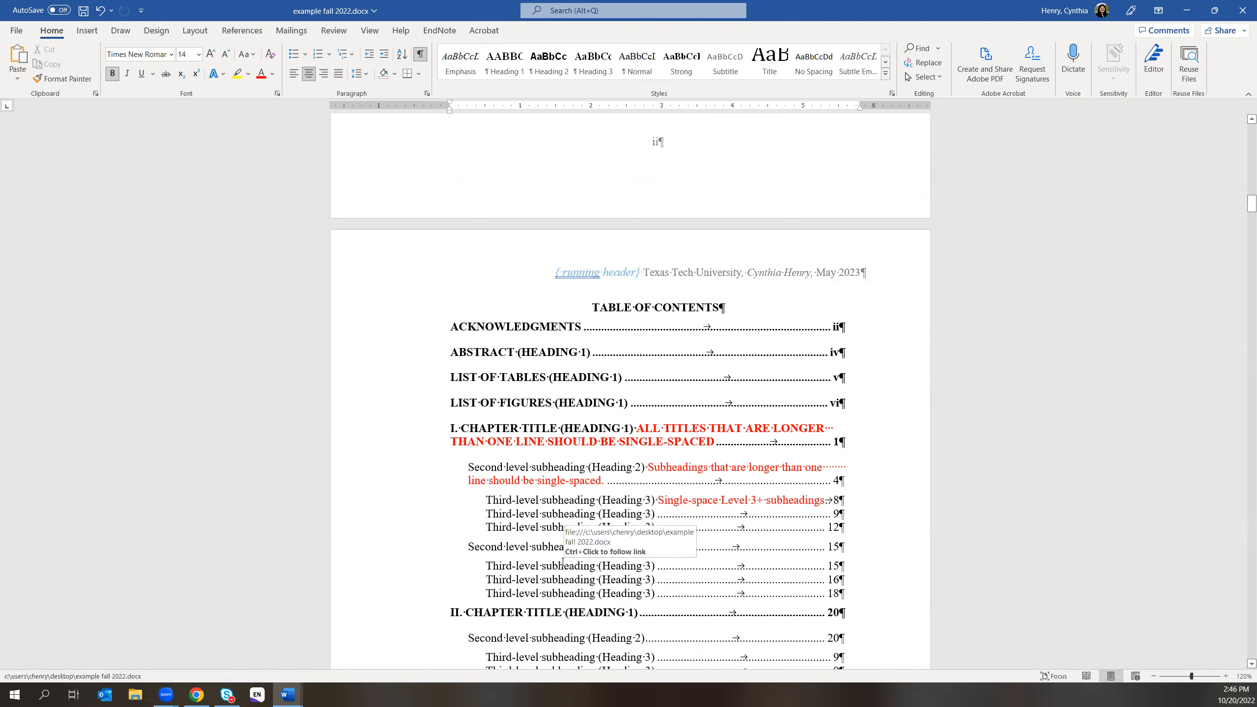
scroll(648, 415, "down", 1)
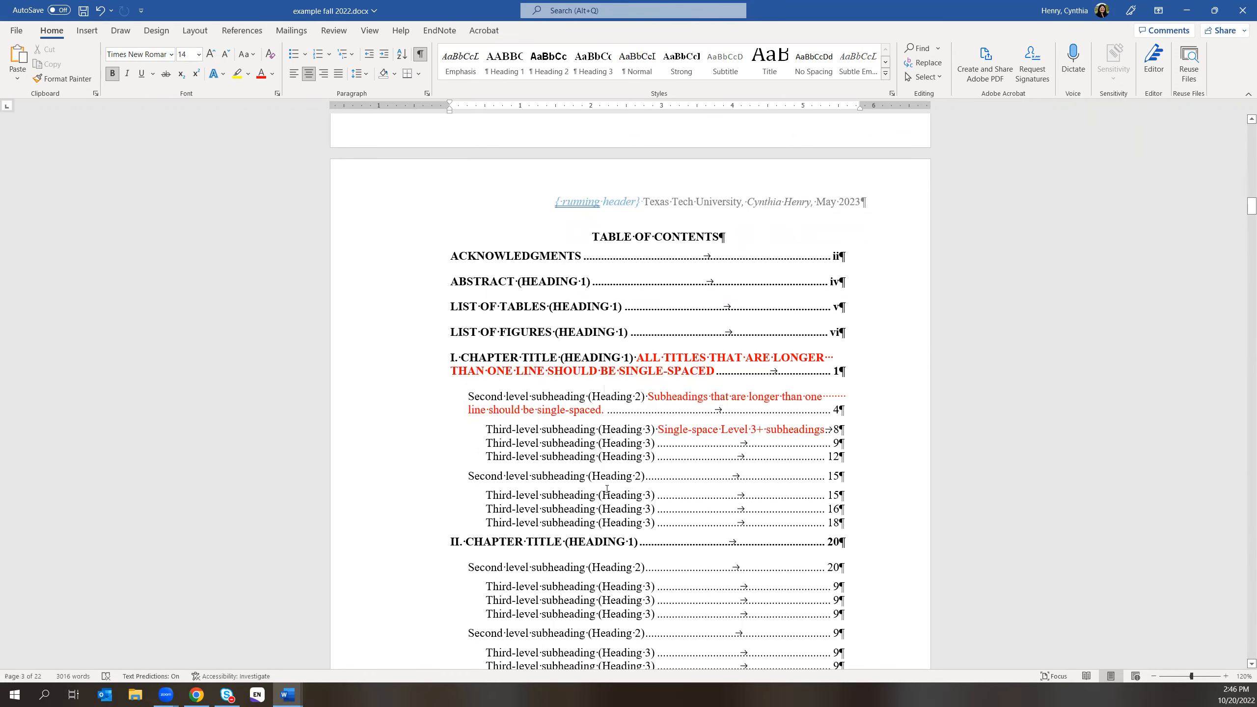
- Return to the formatting manual PDF and find its table of contents
left_click(196, 694)
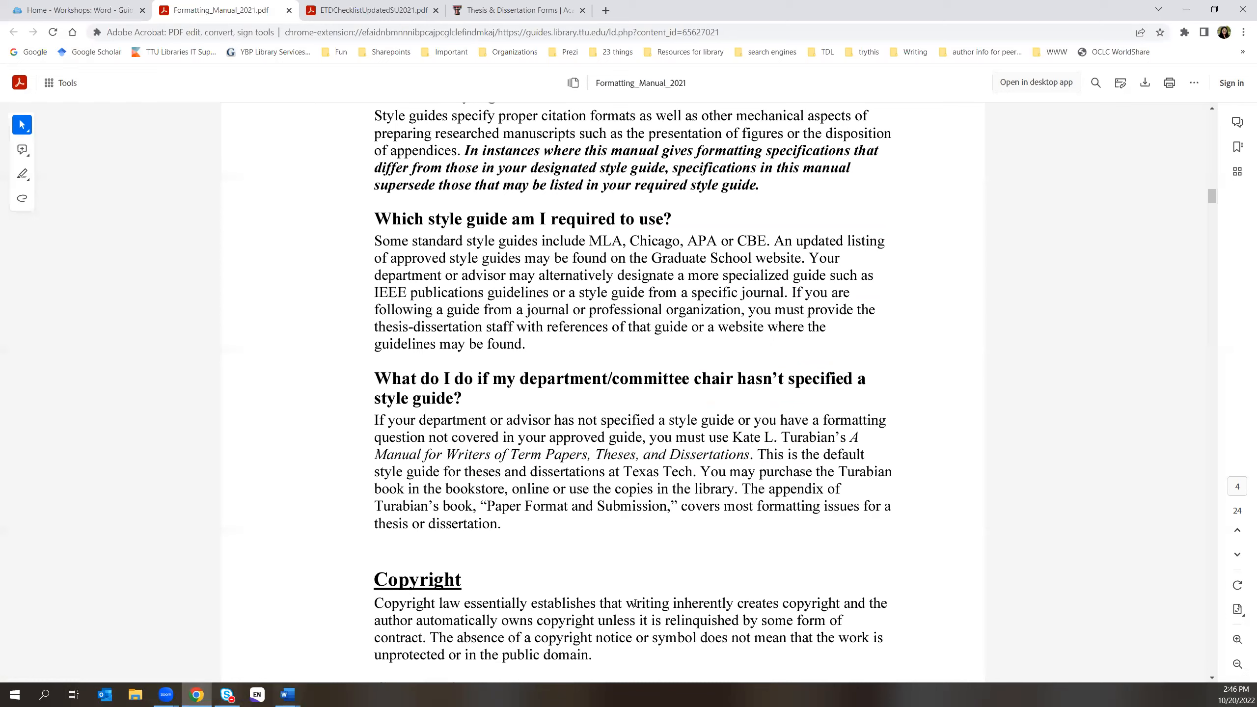
left_click_drag(1208, 195, 1207, 151)
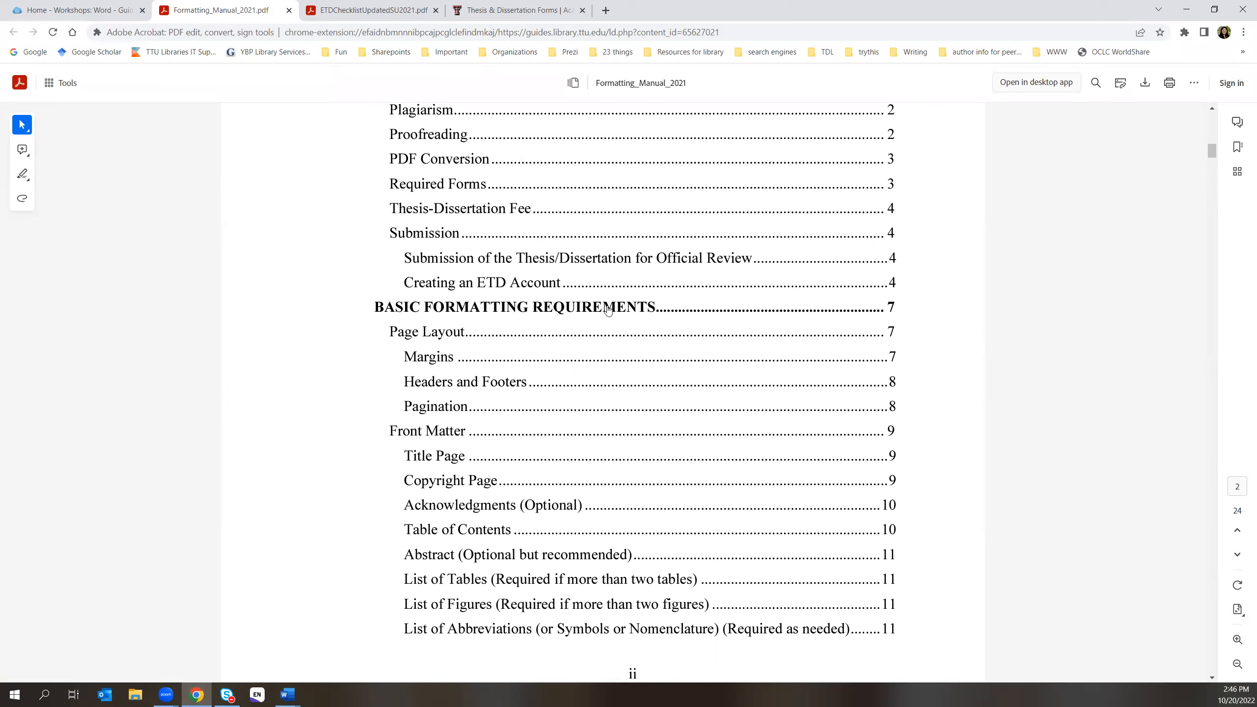
scroll(635, 487, "up", 1)
scroll(635, 488, "up", 5)
scroll(634, 488, "down", 6)
scroll(635, 487, "down", 3)
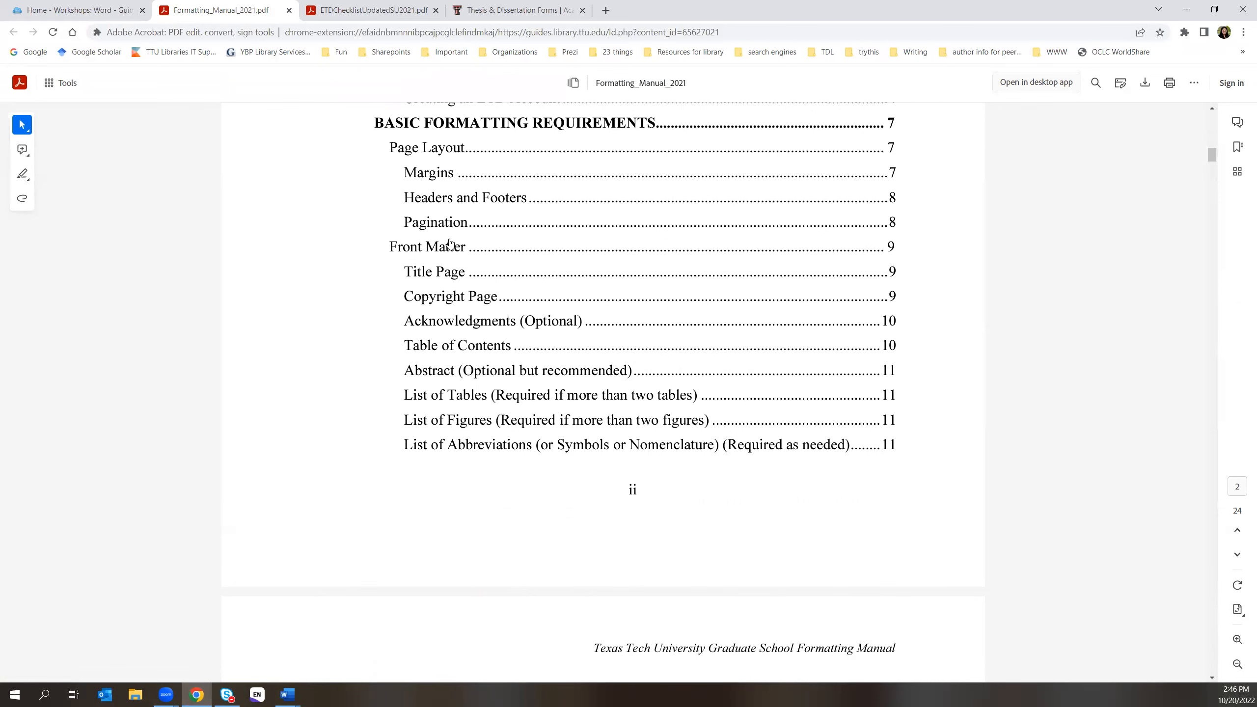
scroll(662, 477, "down", 2)
scroll(692, 471, "down", 4)
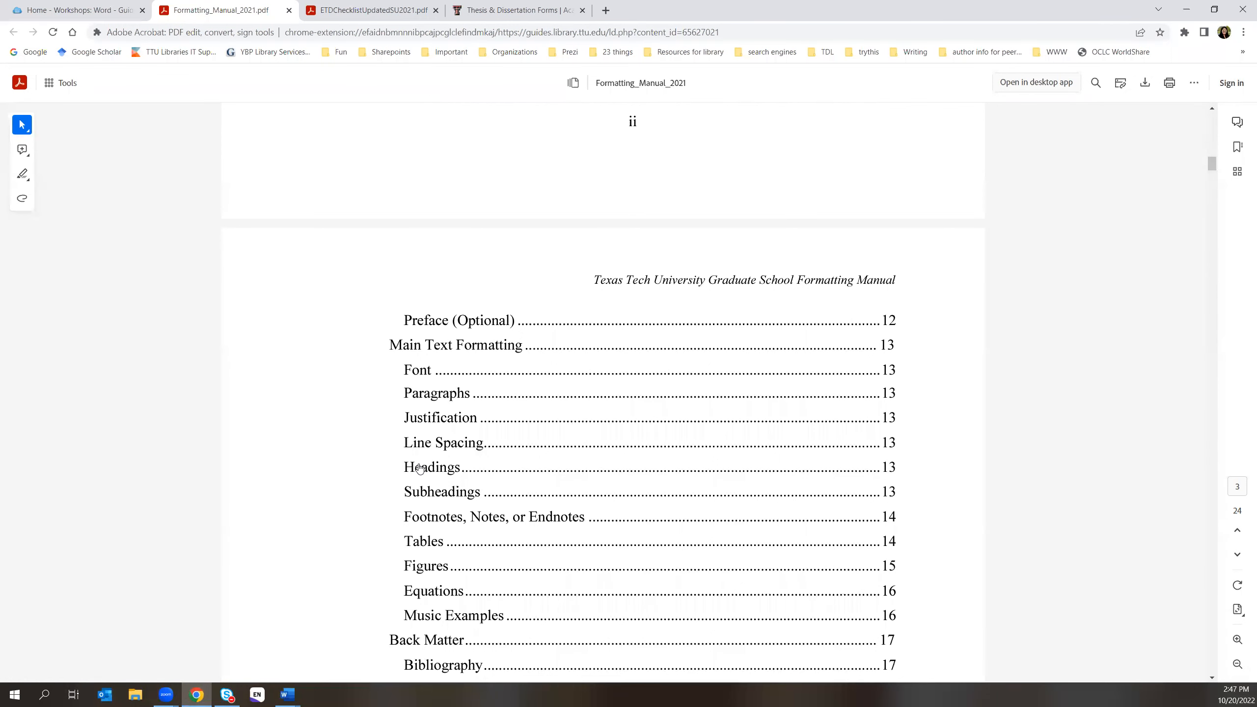
- Open the manual's Font section, then switch back to example fall 2022.docx
left_click_drag(420, 468, 383, 469)
left_click(426, 374)
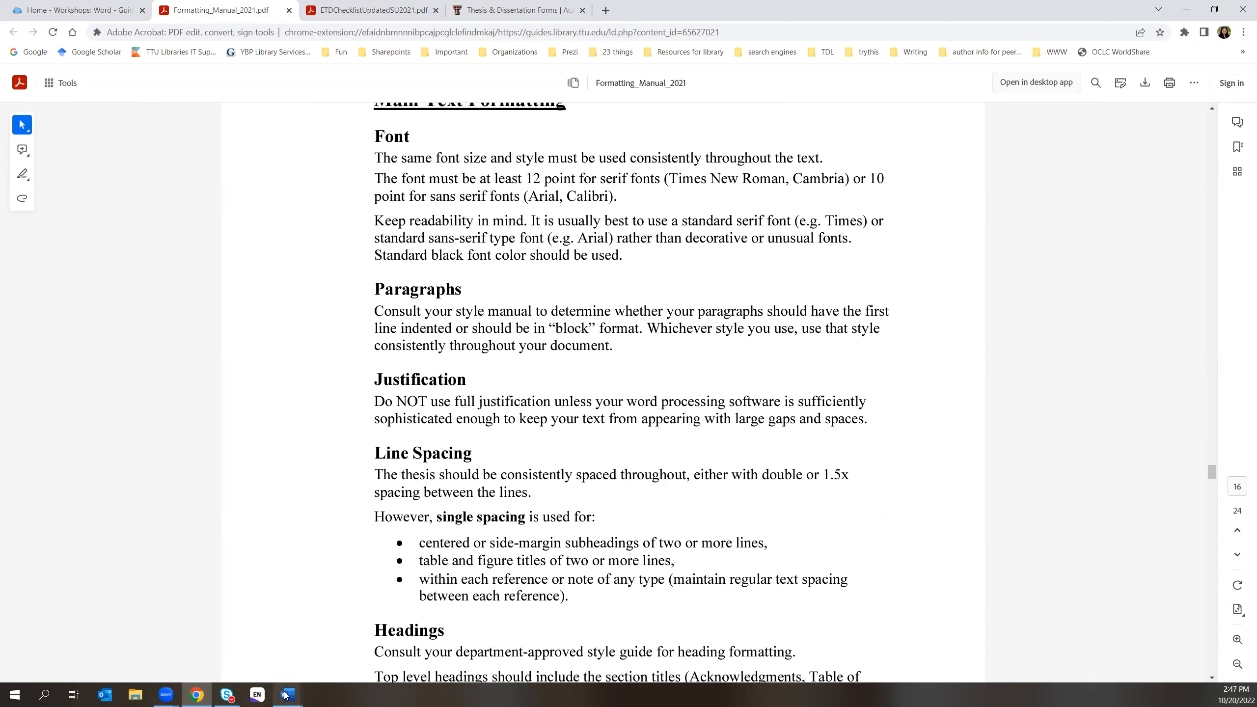
mouse_move(287, 694)
left_click(349, 662)
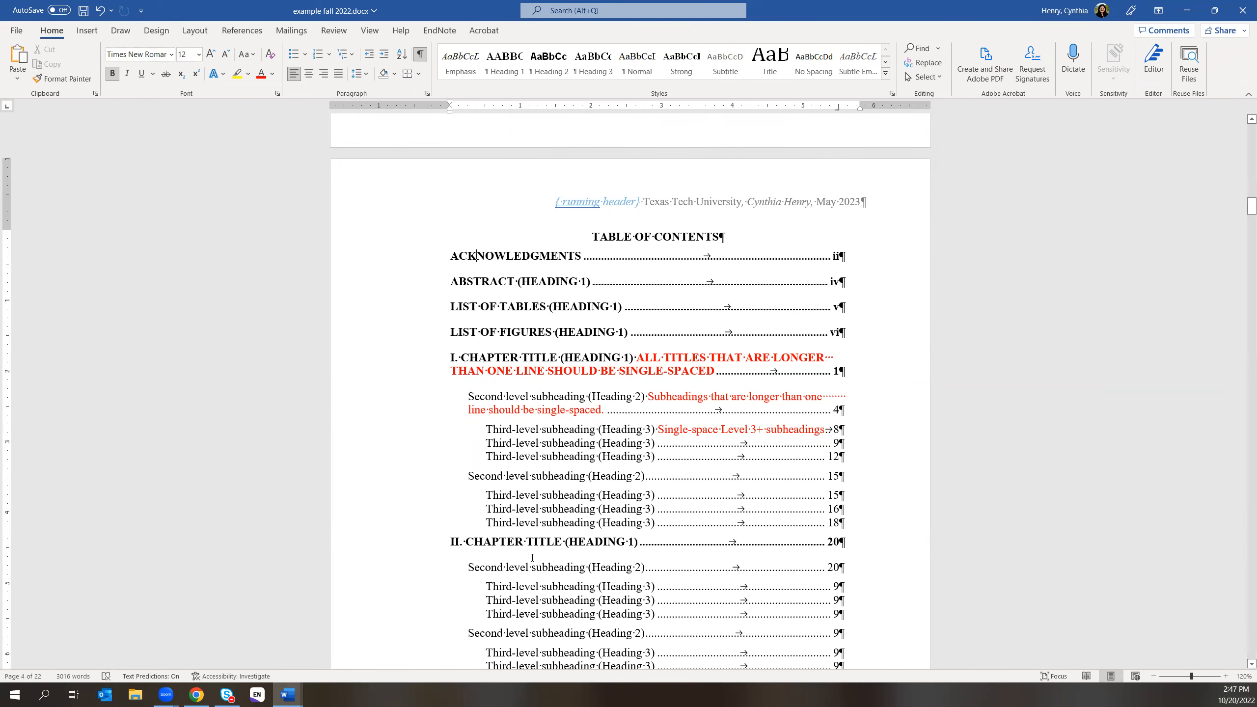
- Review the thesis TOC and its red single-spacing notes, then return to the manual's Font section
scroll(533, 563, "down", 5)
scroll(533, 563, "down", 3)
scroll(529, 558, "up", 5)
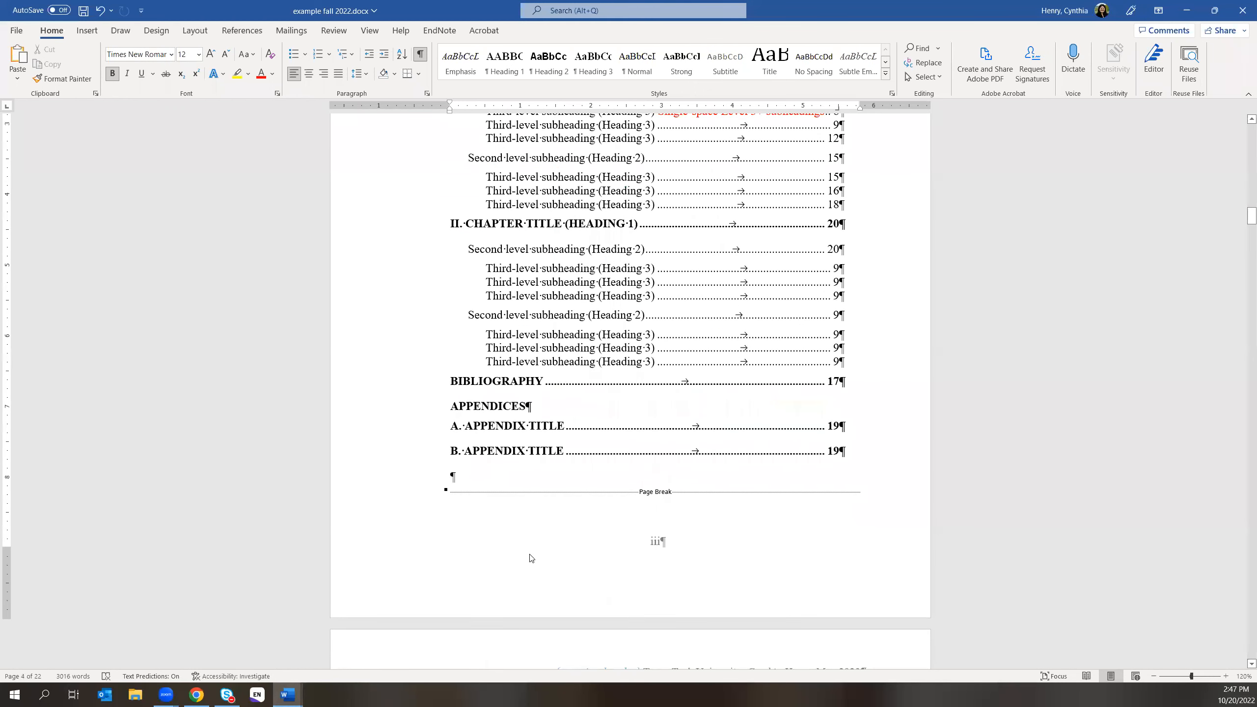
scroll(528, 551, "up", 14)
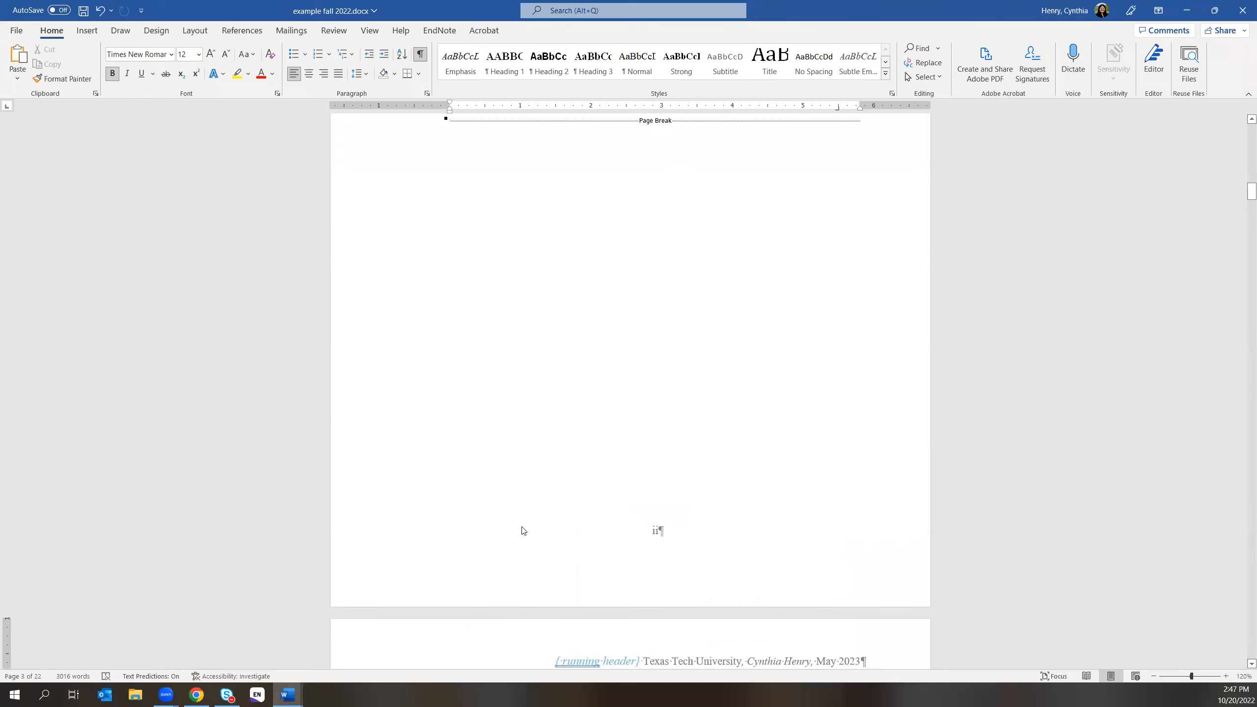
scroll(523, 530, "down", 8)
scroll(517, 527, "down", 1)
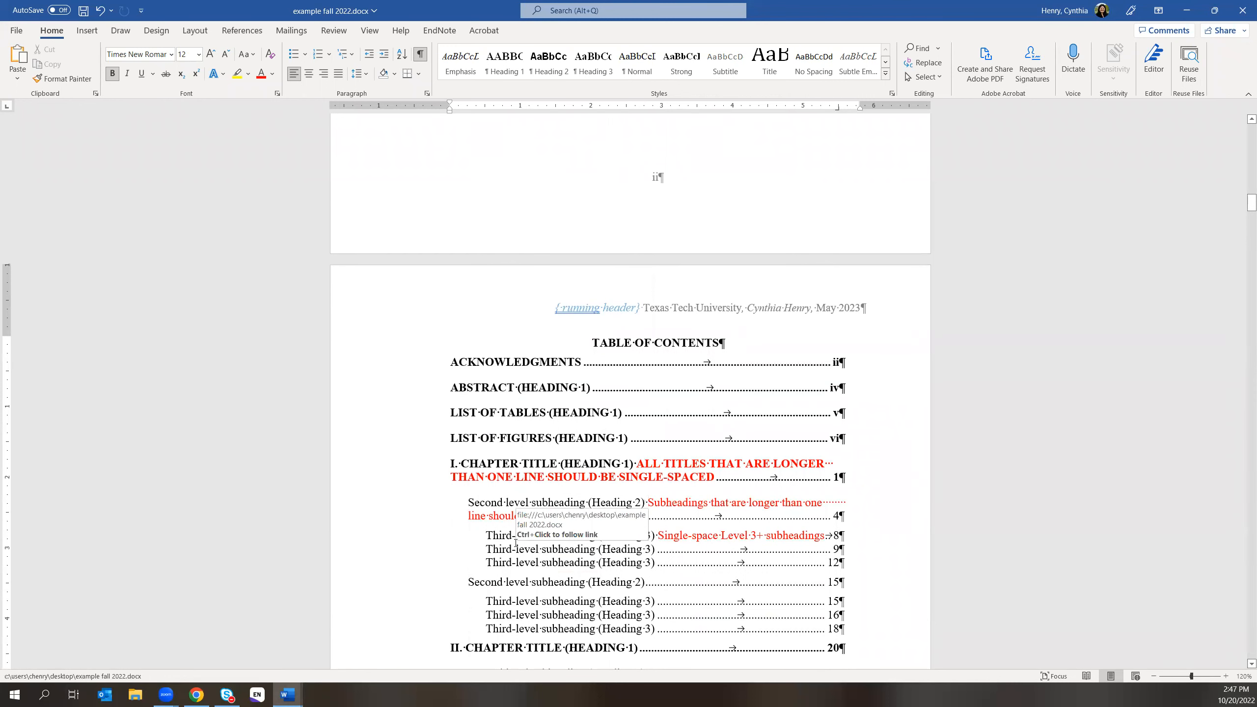
scroll(515, 543, "down", 1)
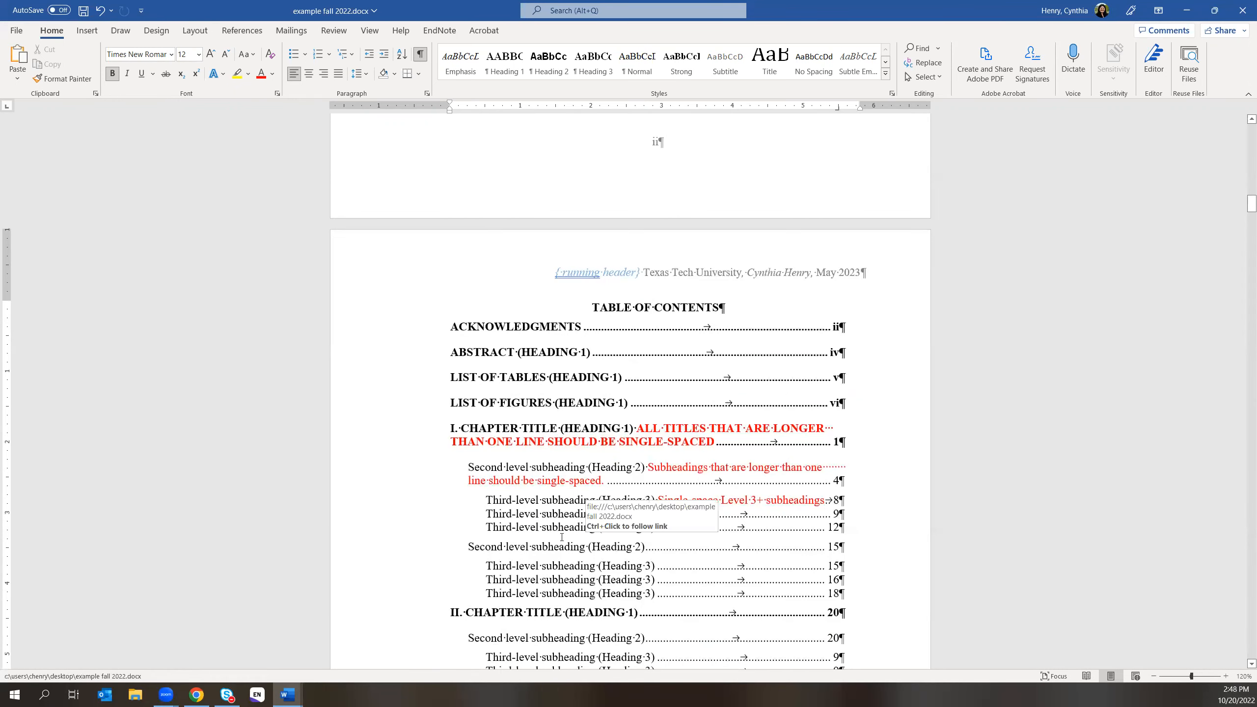
left_click(194, 695)
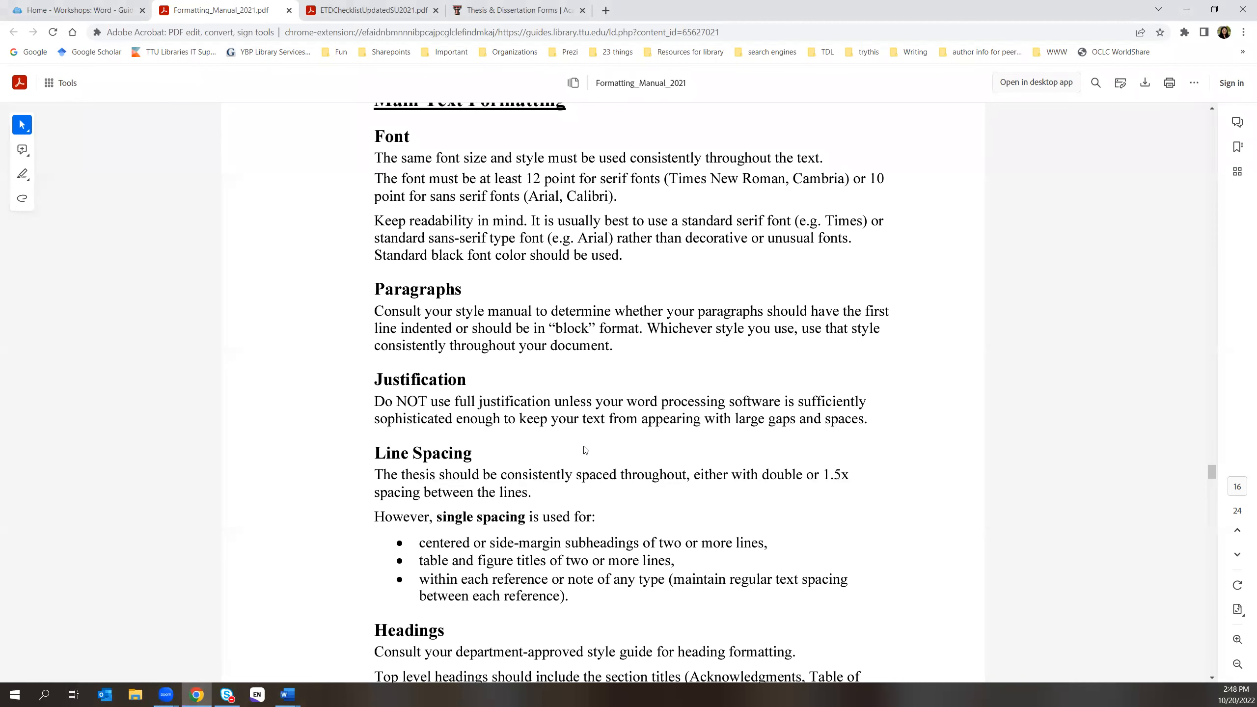
- Read the page 13 Line Spacing, Headings and Subheadings guidance, then bring the thesis back
scroll(584, 449, "down", 6)
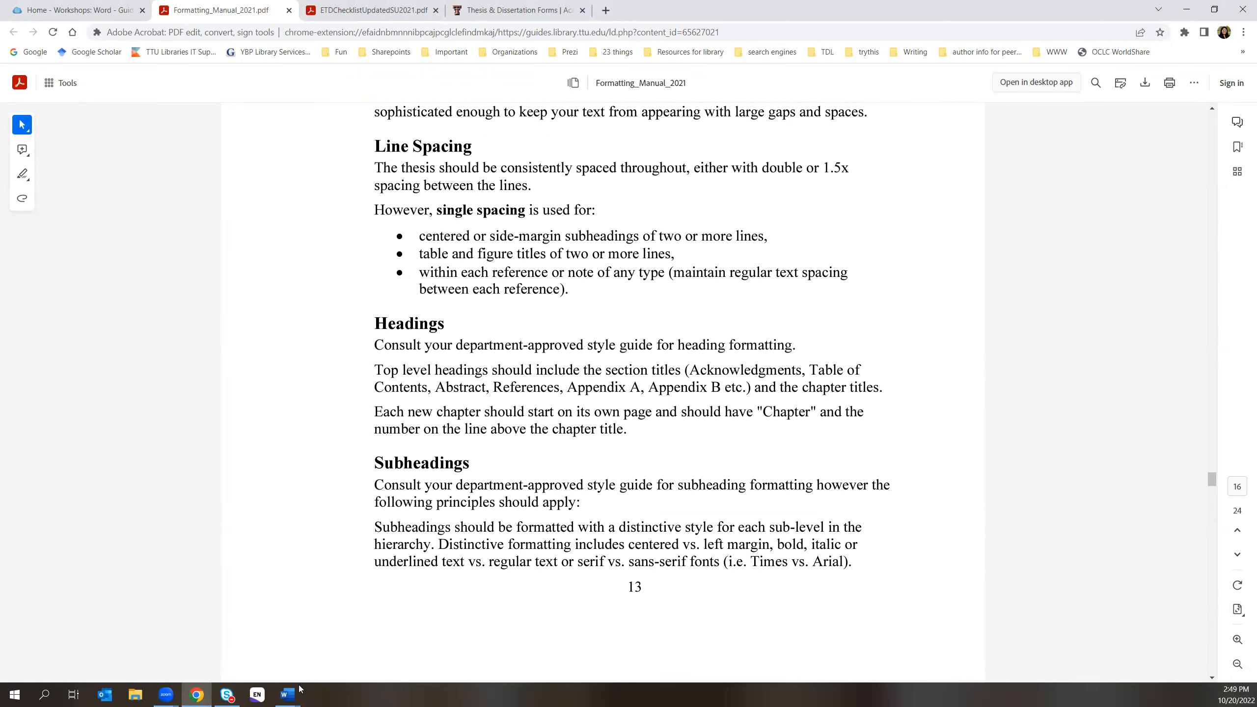
mouse_move(290, 697)
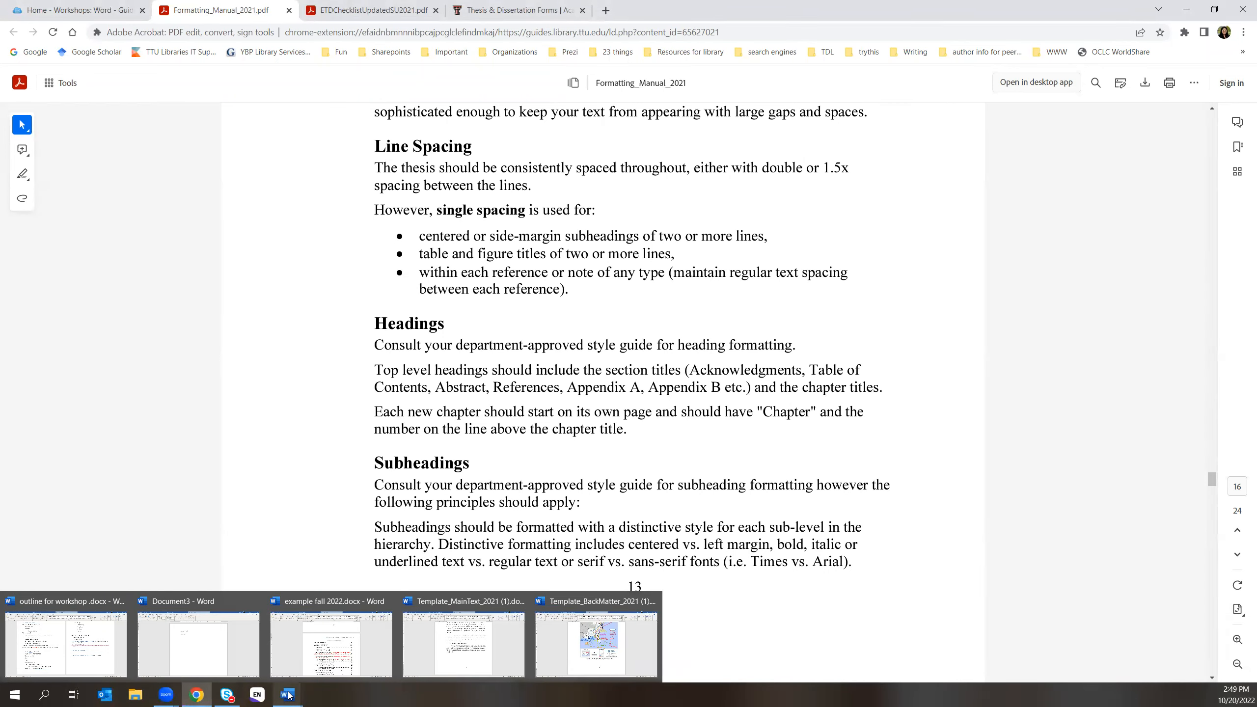
left_click(309, 661)
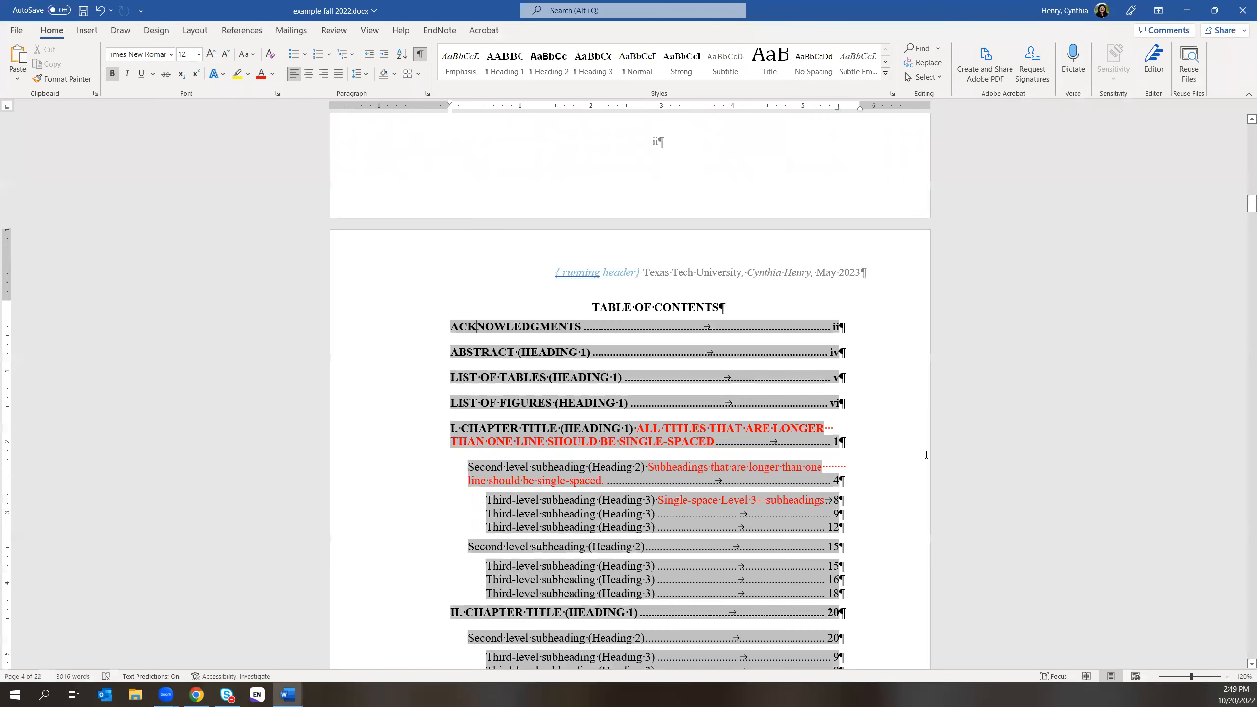
- Check the styles of the INTRODUCTION, 'Who is the scrivener?' and 'Melville's Explanation' headings
scroll(772, 342, "down", 5)
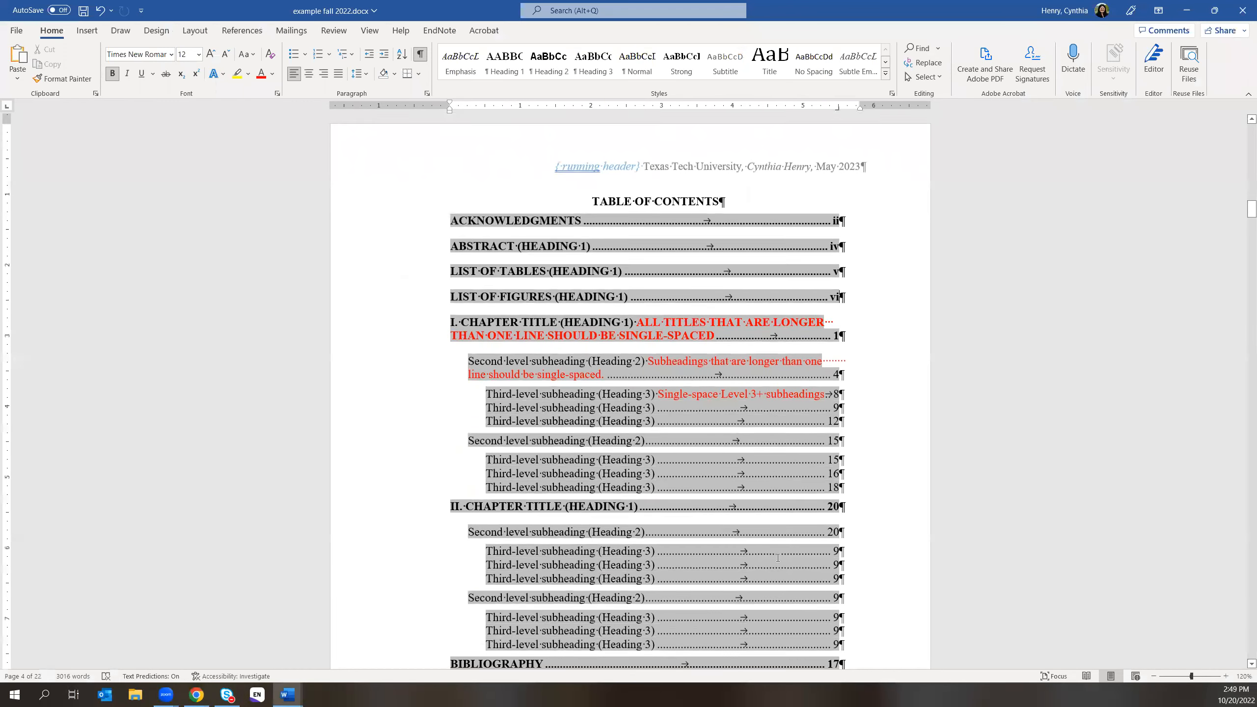
scroll(734, 585, "down", 3)
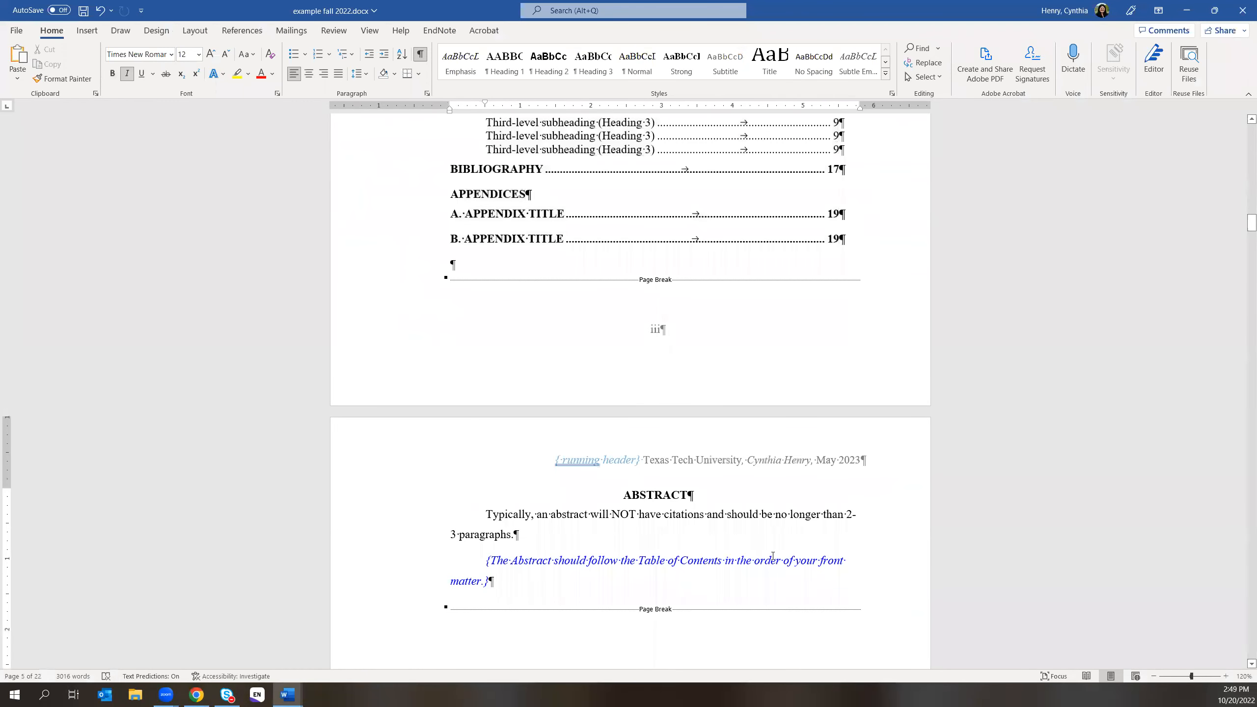
scroll(772, 555, "down", 10)
scroll(707, 533, "down", 14)
scroll(702, 531, "down", 8)
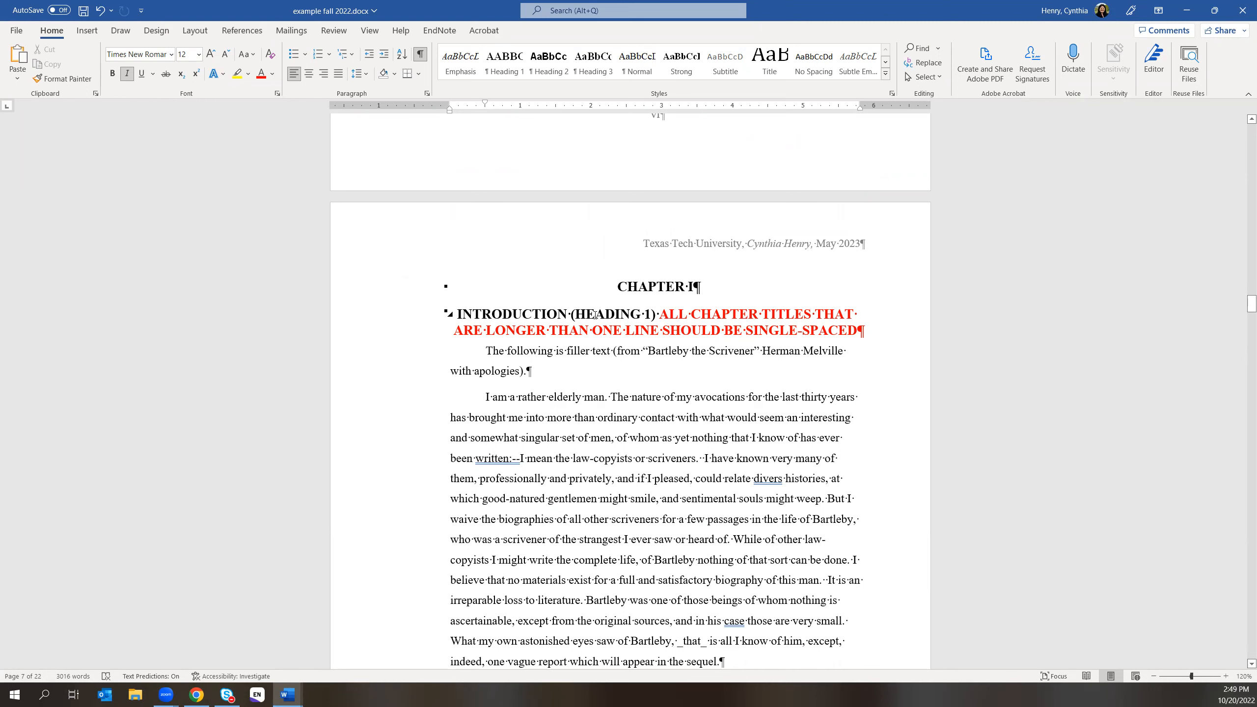
left_click(520, 313)
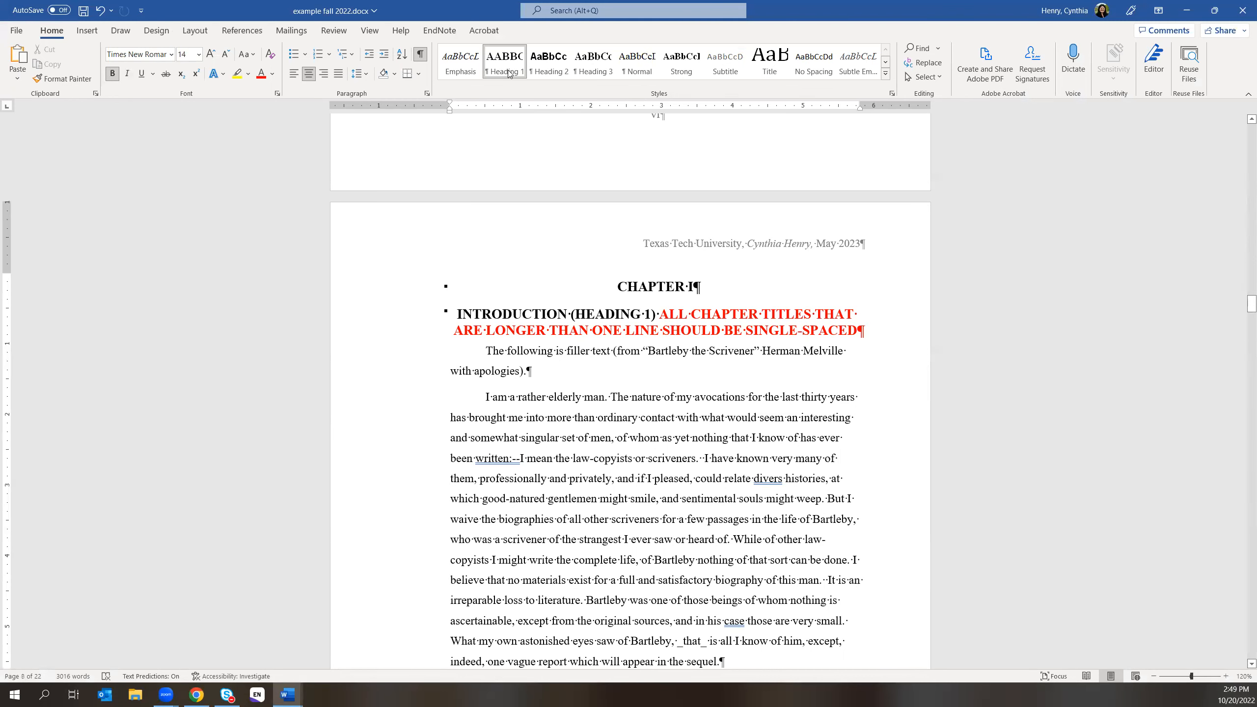
scroll(628, 467, "down", 3)
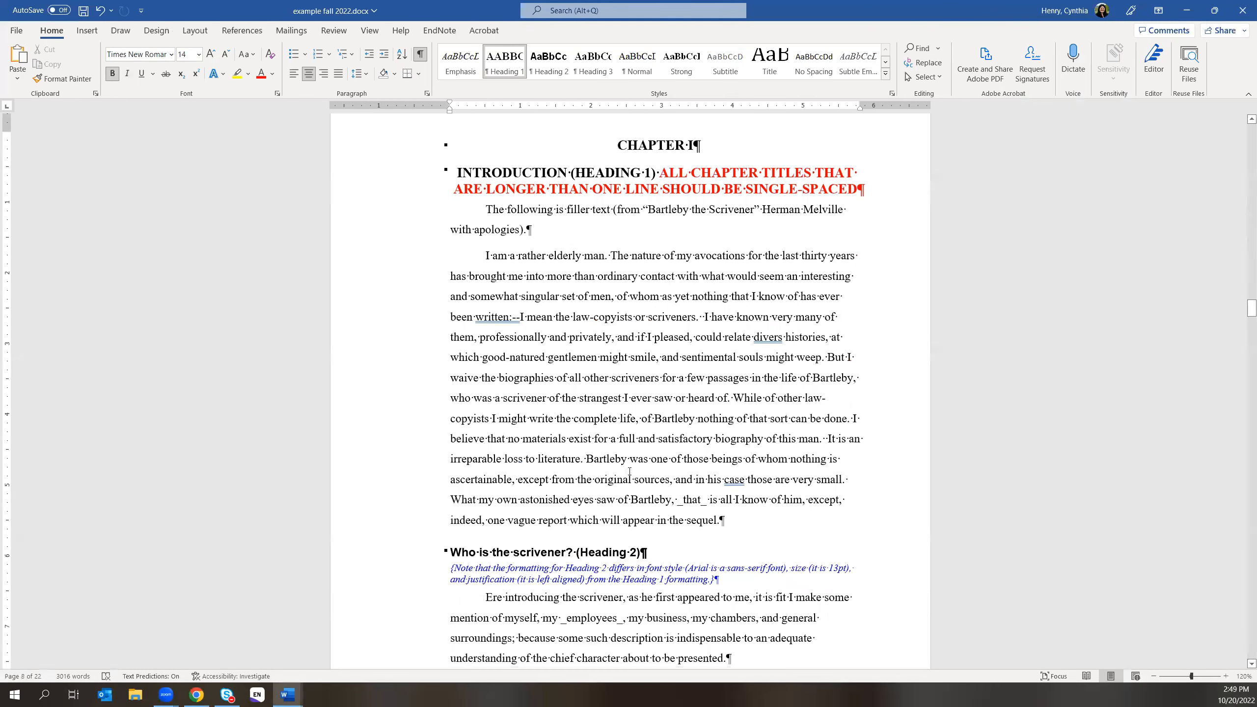
left_click(514, 553)
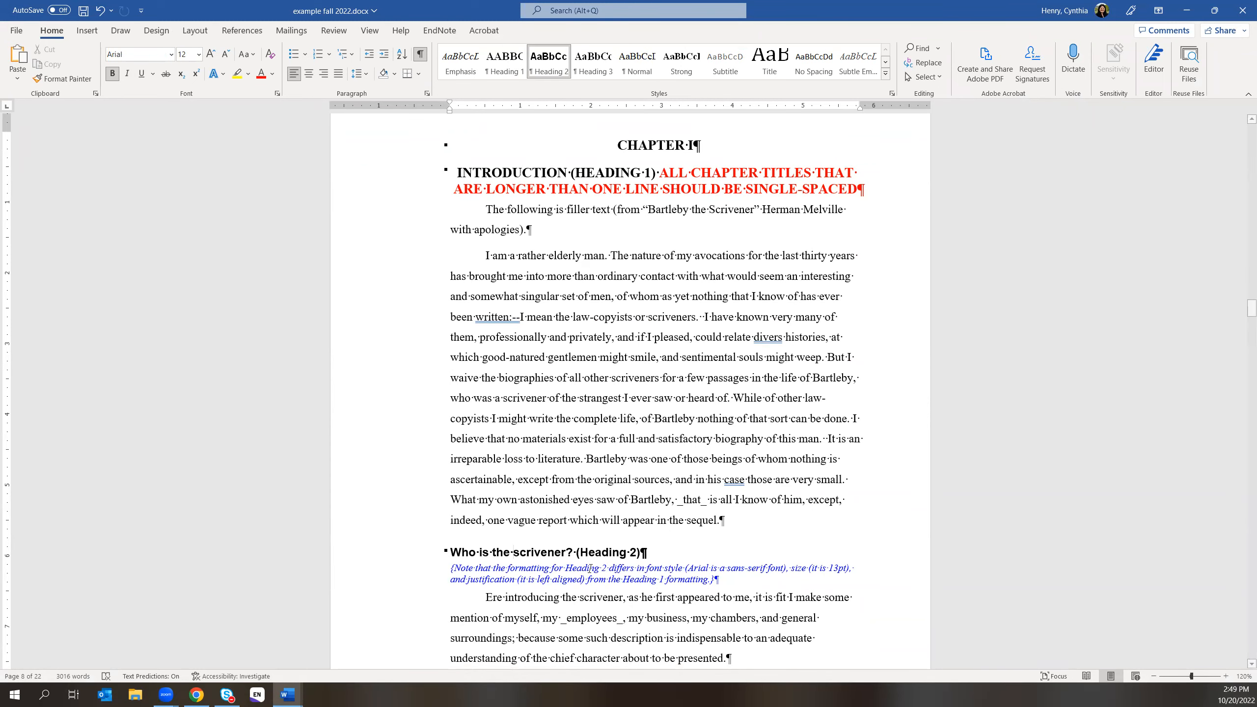
scroll(610, 580, "down", 3)
scroll(611, 580, "down", 4)
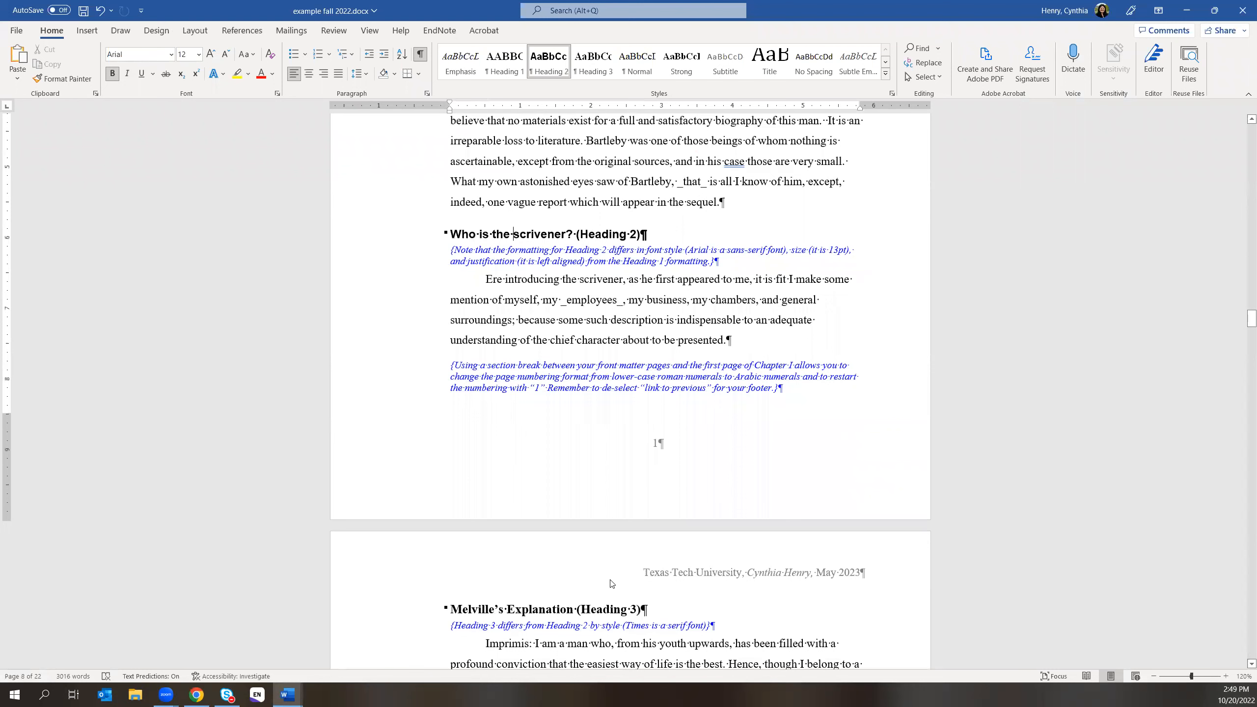
left_click(547, 609)
- Check the CHAPTER I line and TABLE OF CONTENTS title formatting, then bring the manual PDF forward
scroll(766, 412, "up", 2)
scroll(766, 412, "up", 10)
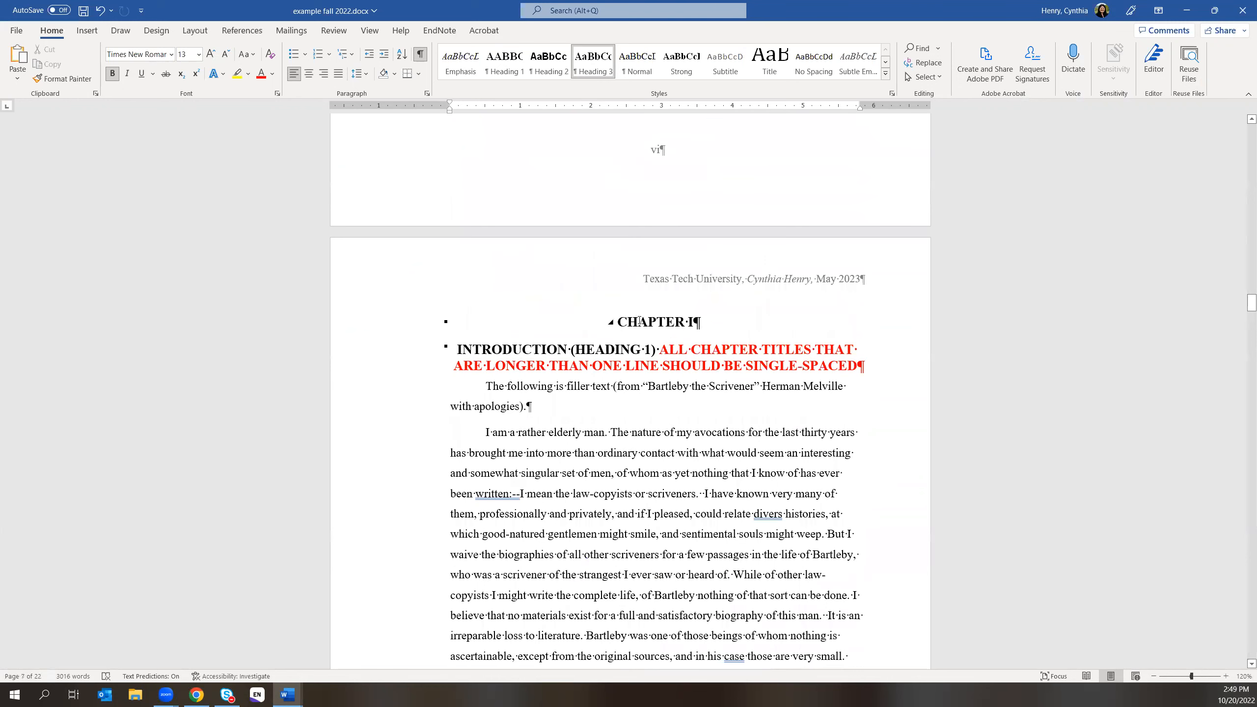
left_click(639, 321)
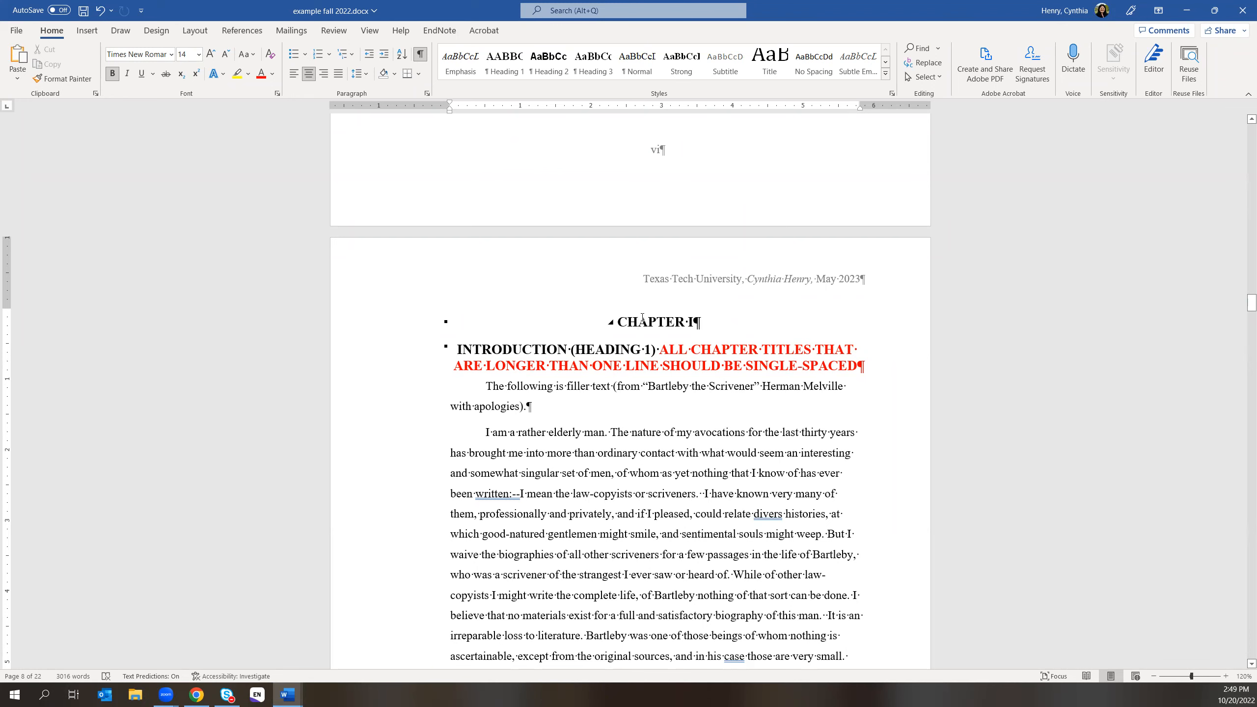
scroll(827, 397, "up", 6)
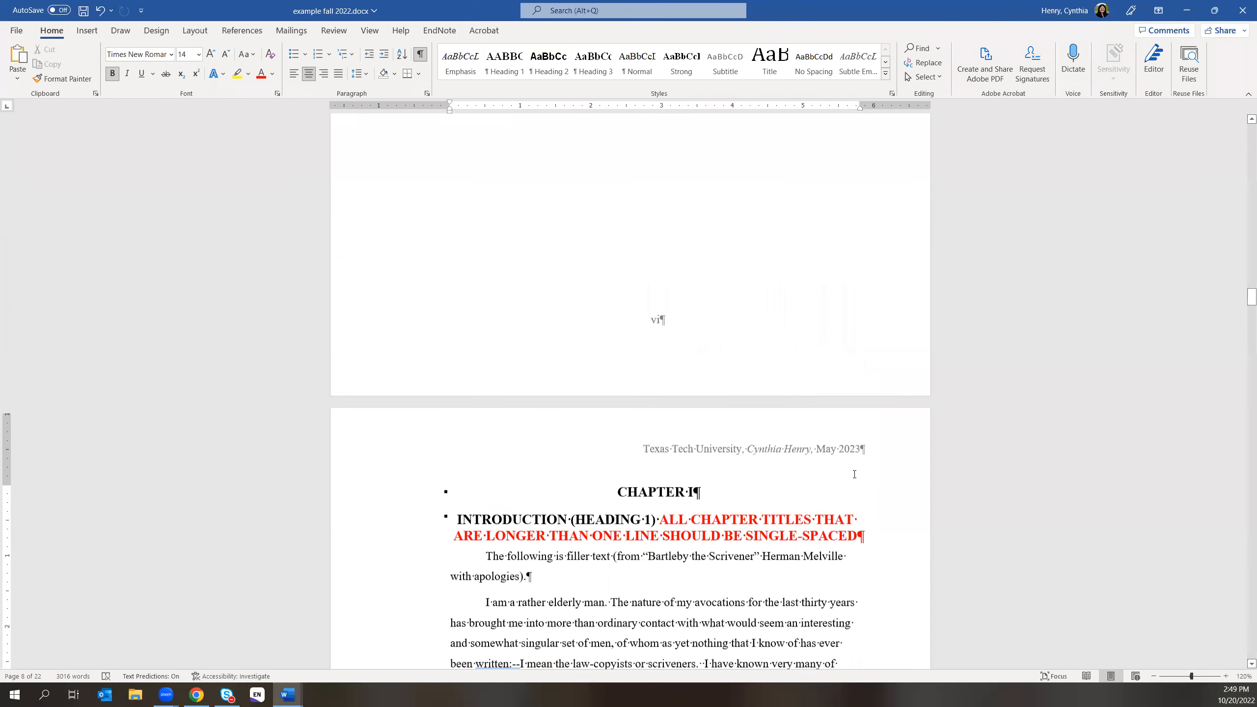
scroll(821, 395, "up", 9)
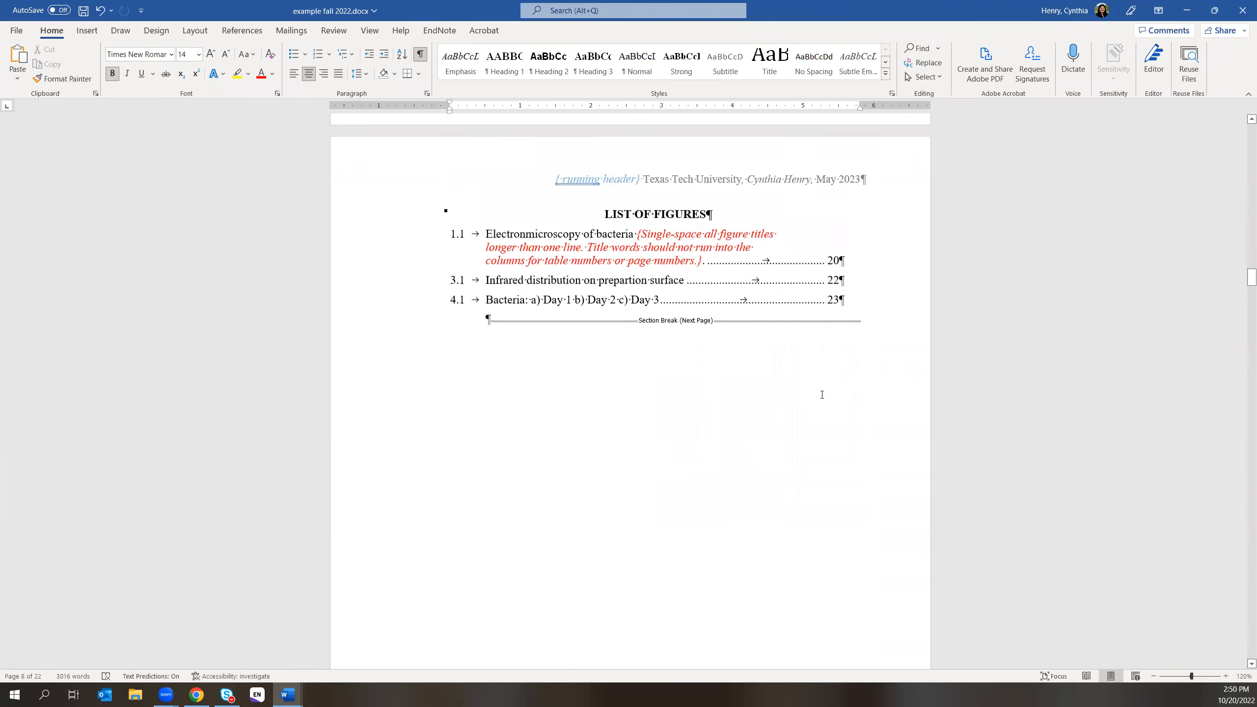
scroll(813, 392, "up", 12)
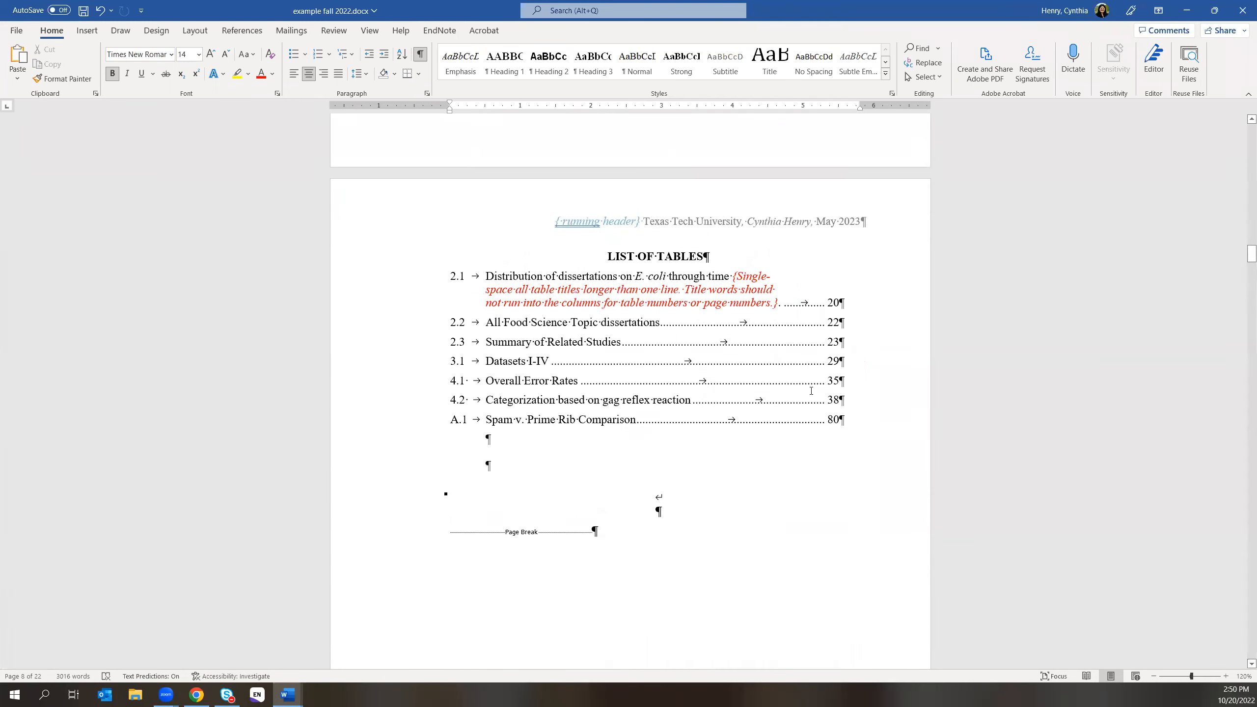
scroll(802, 378, "up", 12)
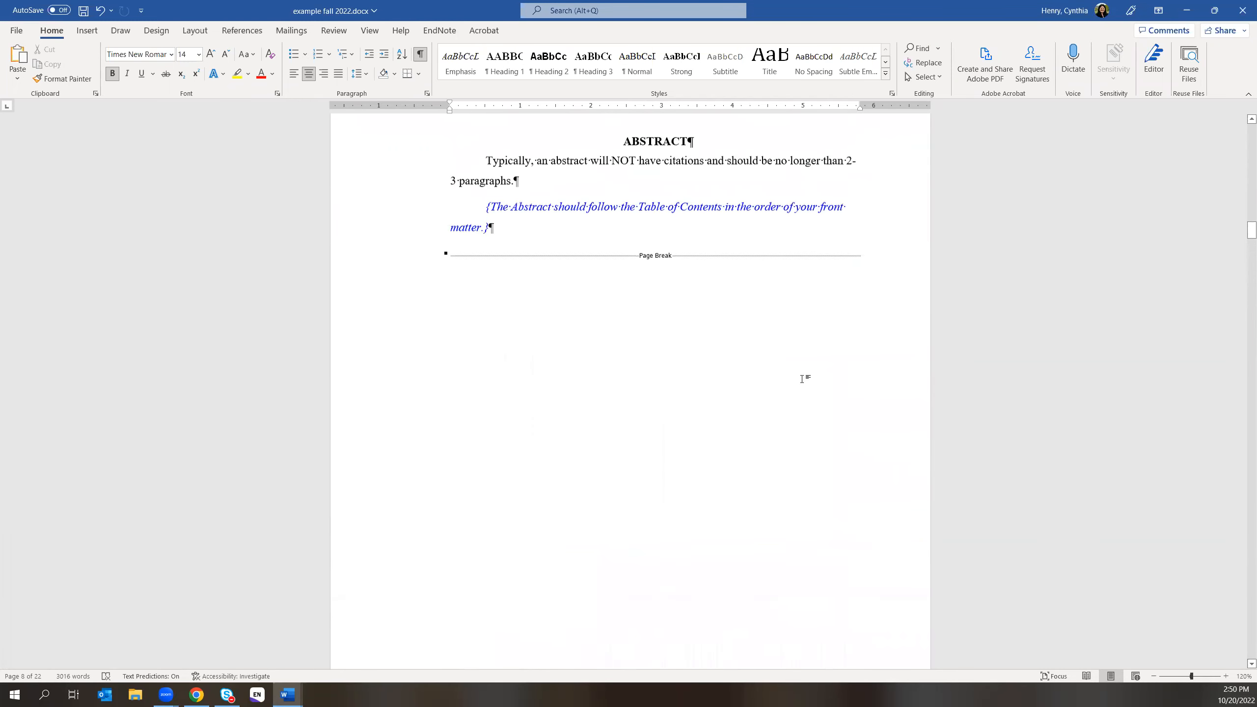
scroll(801, 378, "up", 12)
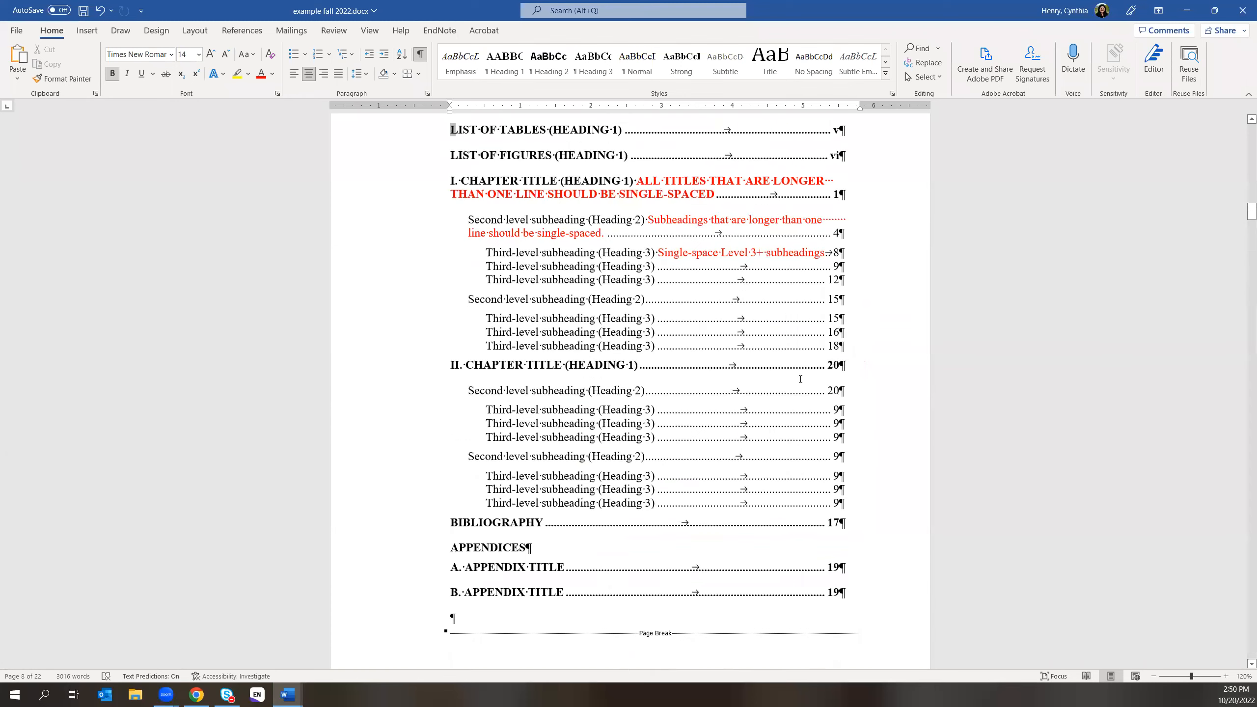
scroll(800, 379, "up", 3)
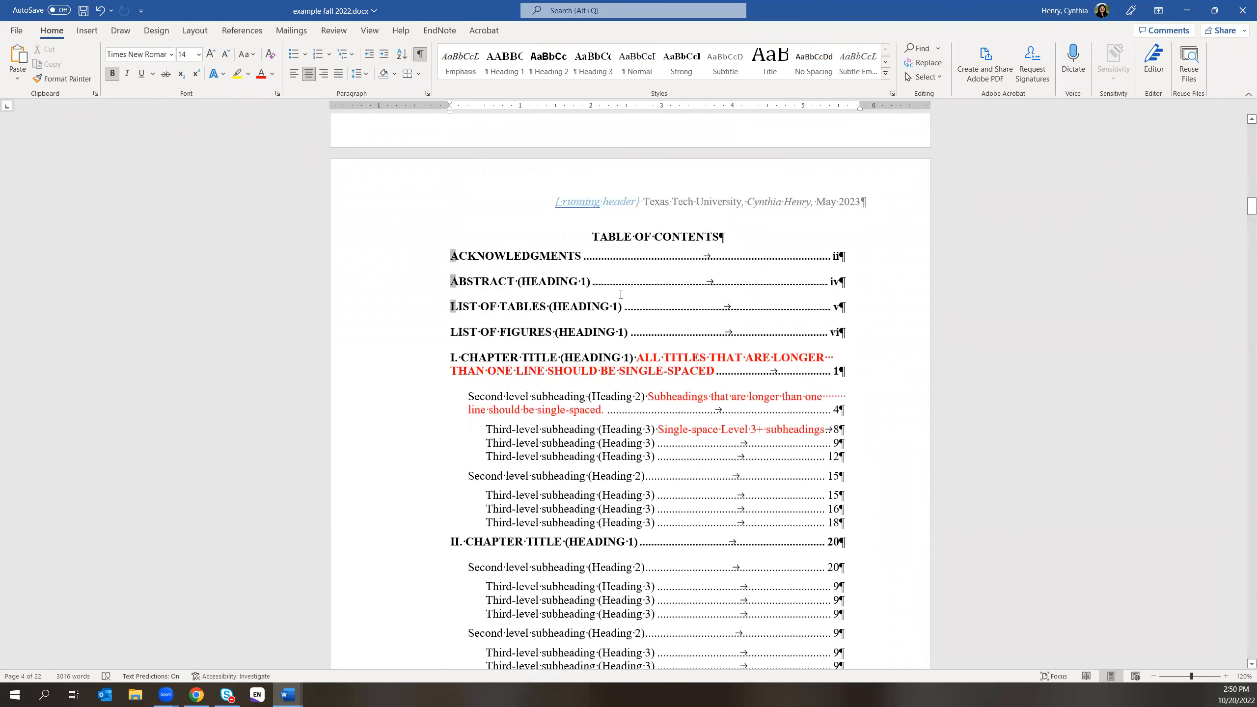
left_click(620, 237)
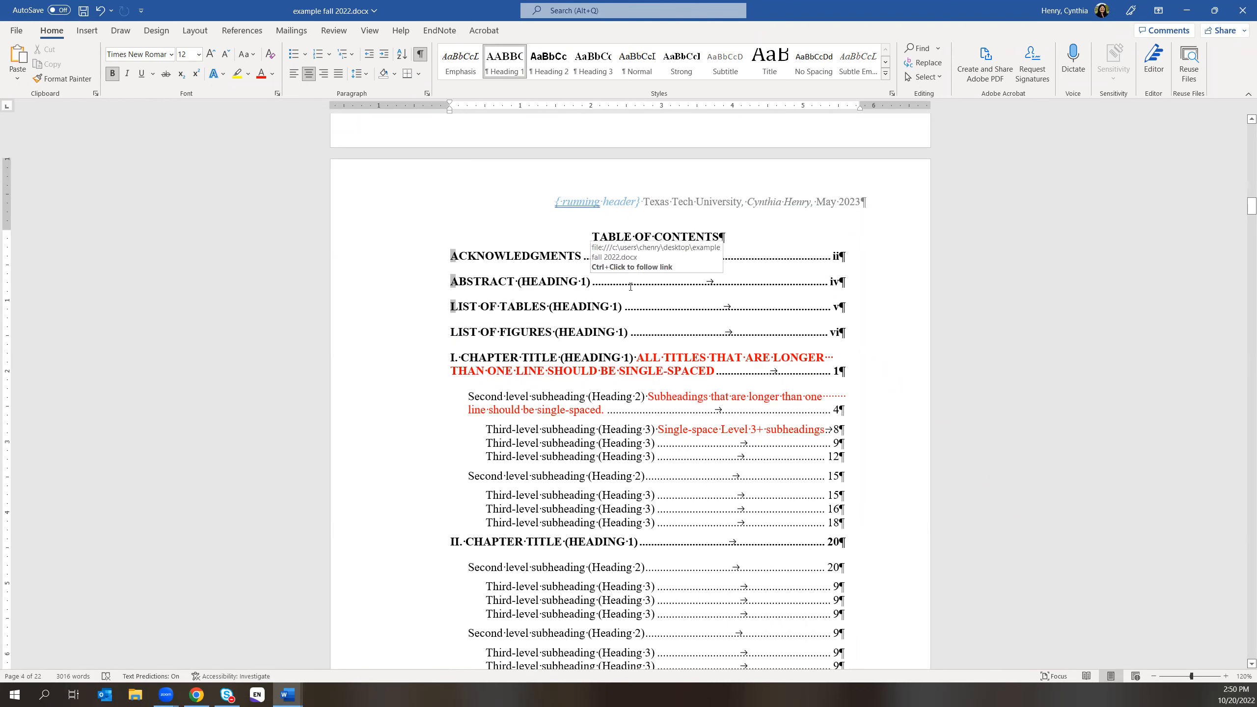
left_click(197, 694)
- Scroll the formatting manual back to its contents and jump to the Table of Contents guidelines on page 10
scroll(708, 530, "up", 8)
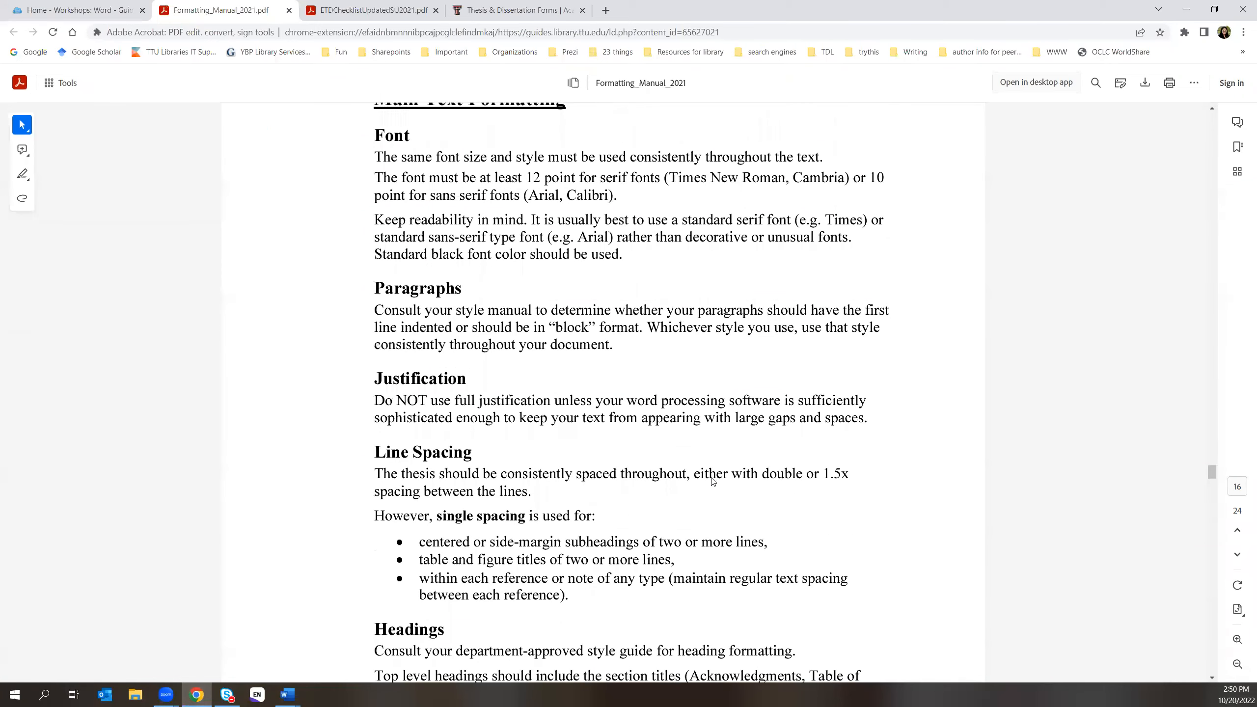
scroll(712, 481, "up", 3)
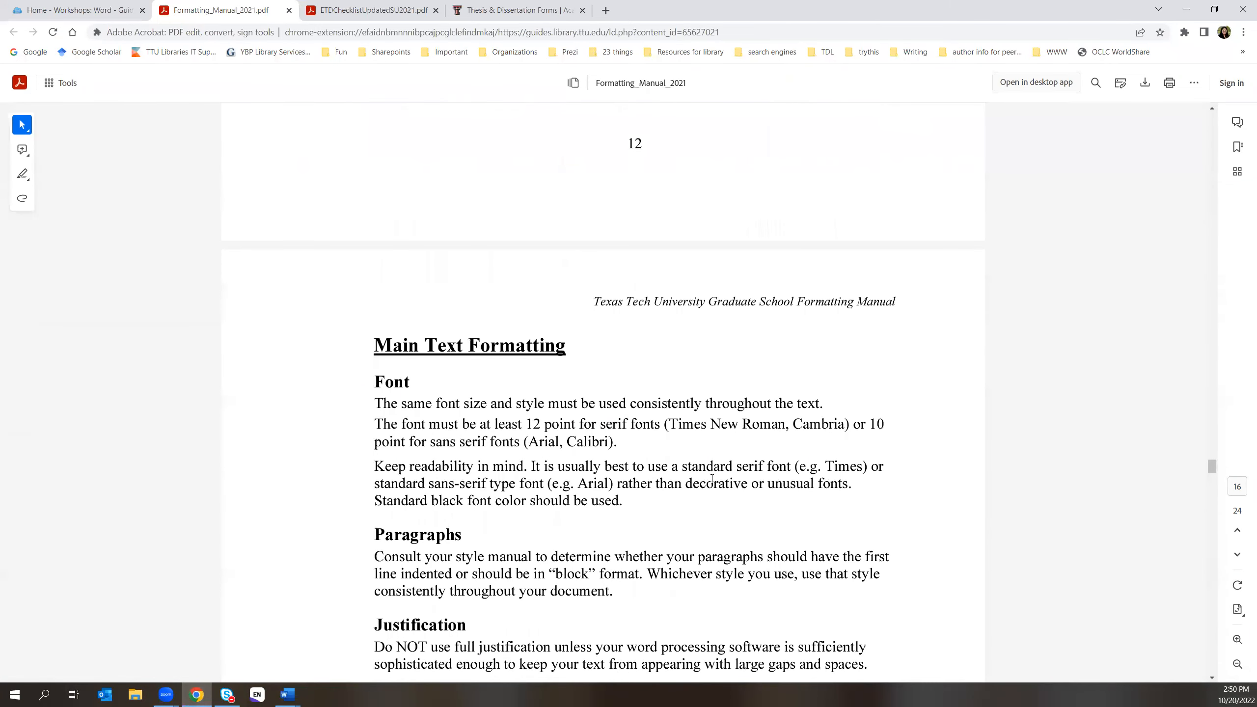
scroll(711, 478, "up", 8)
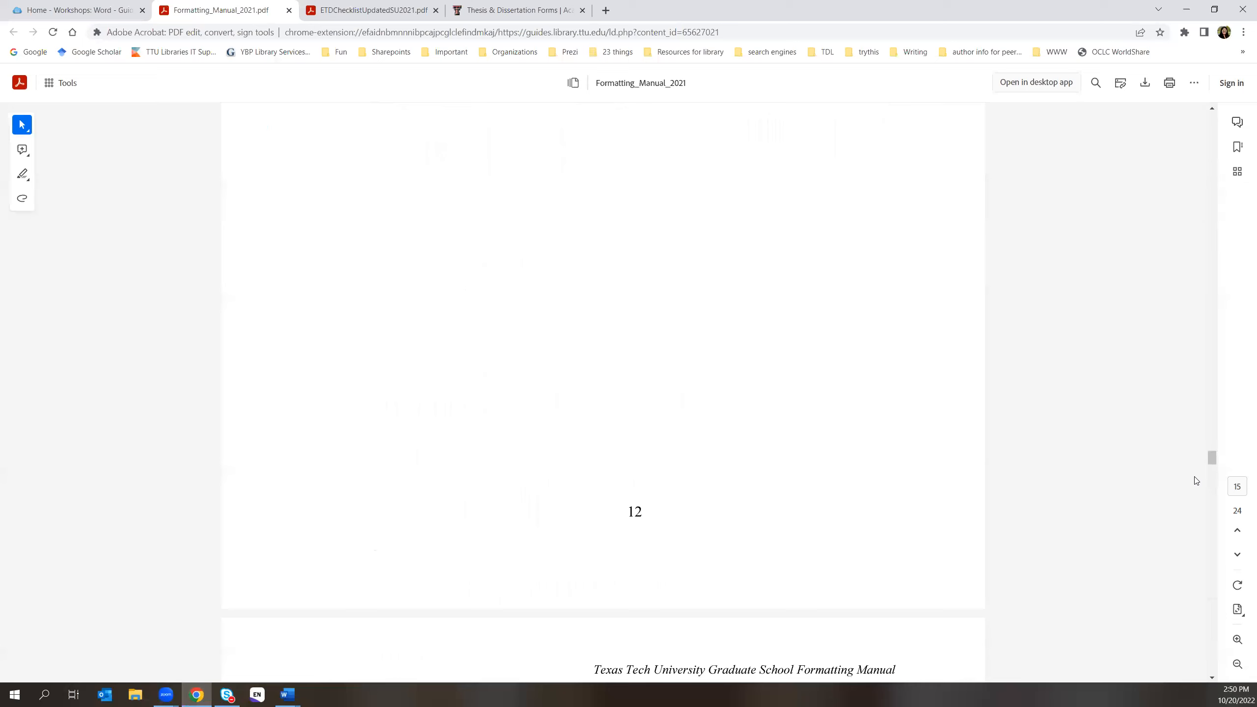
left_click_drag(1213, 461, 1212, 120)
scroll(611, 476, "down", 20)
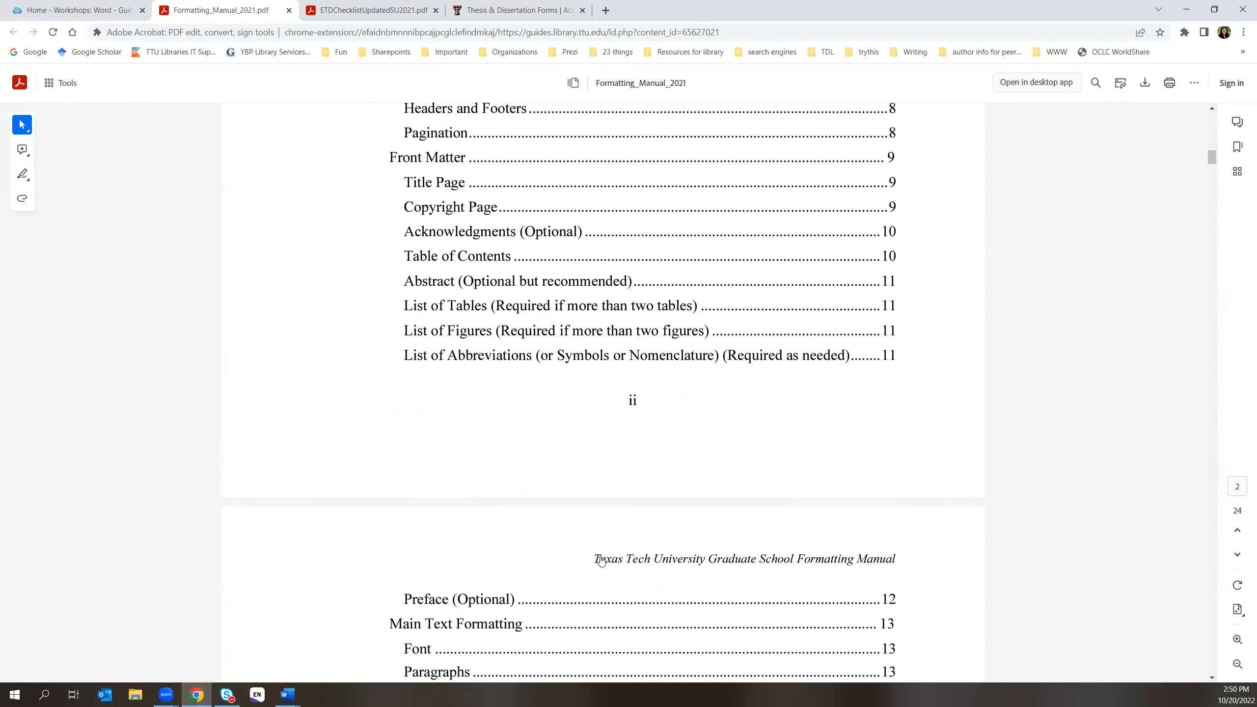
left_click(449, 253)
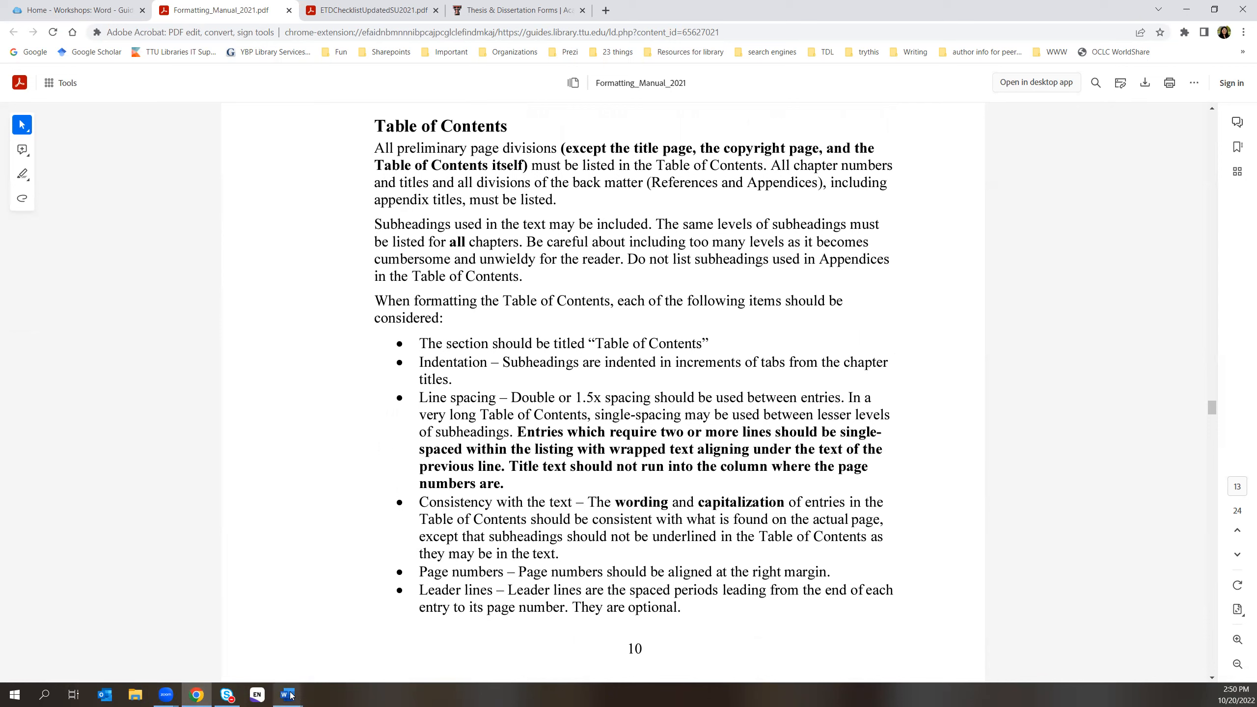
mouse_move(291, 695)
- Download 'Template: Front Matter' from the Thesis & Dissertation Forms page and open the .docx in Word
left_click(462, 7)
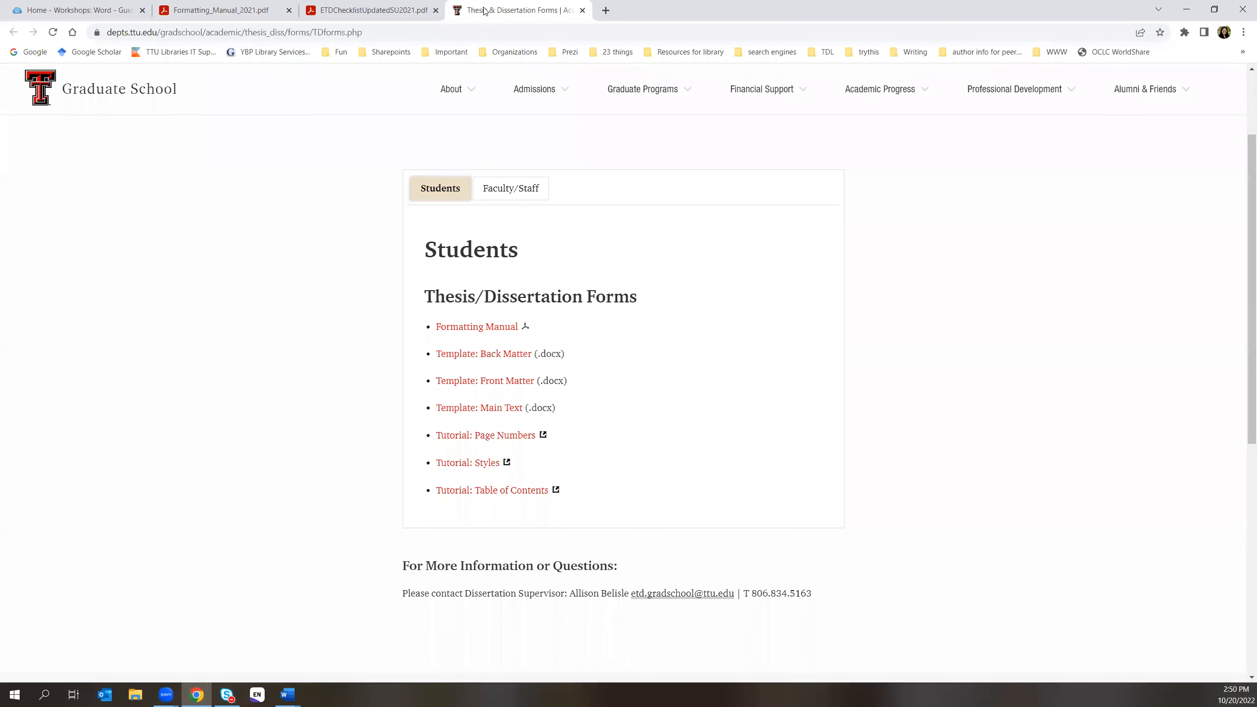
left_click(479, 380)
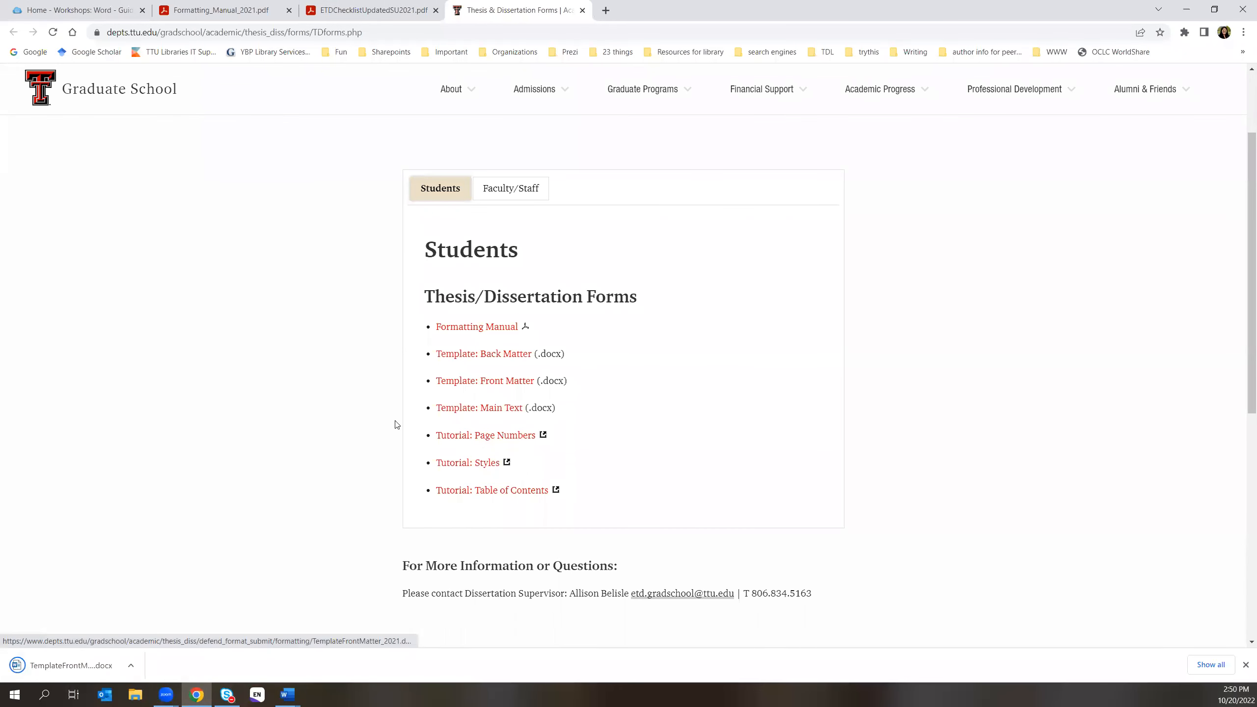
left_click(87, 662)
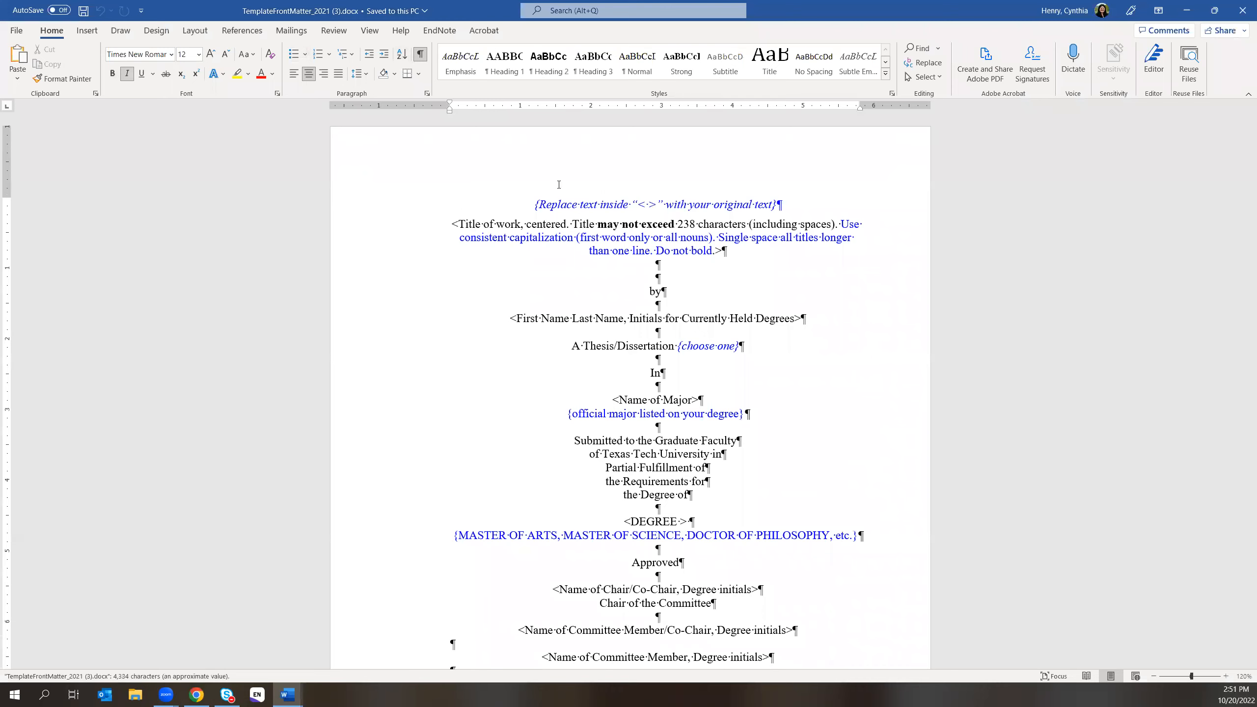
- Scroll down the template and rebuild its entire table of contents
scroll(1029, 506, "down", 15)
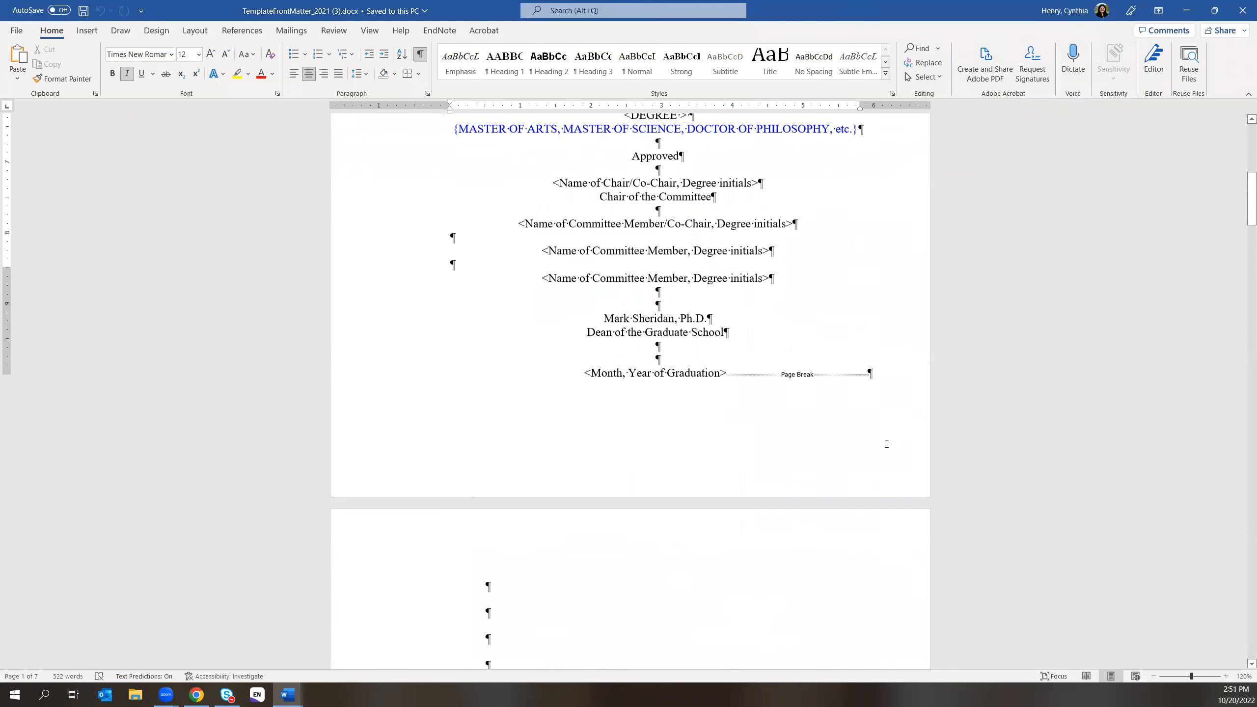
scroll(936, 468, "down", 15)
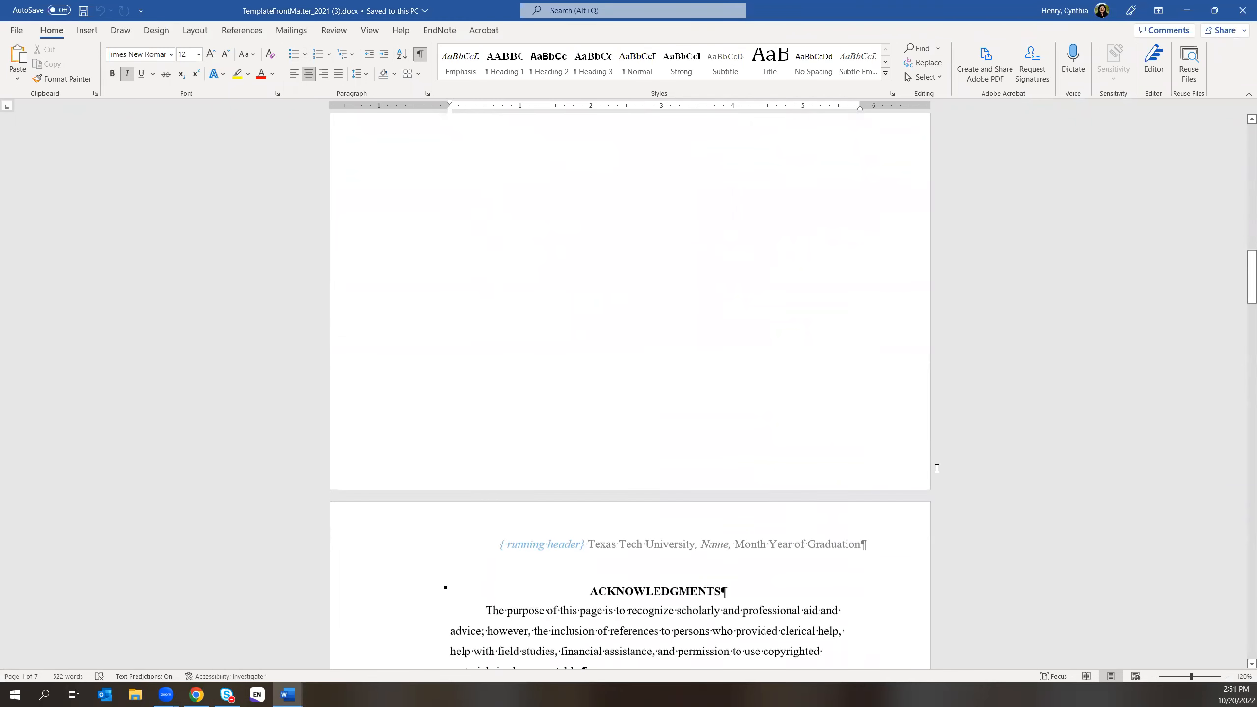
scroll(937, 469, "down", 12)
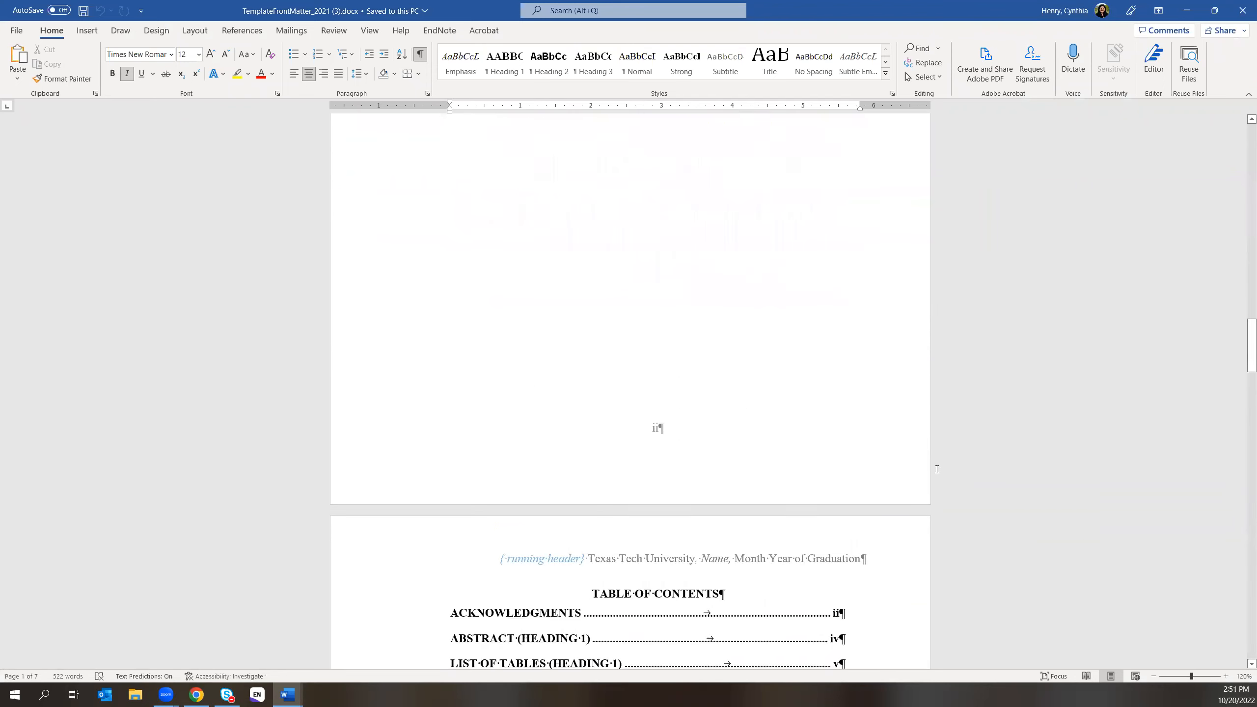
scroll(937, 469, "down", 6)
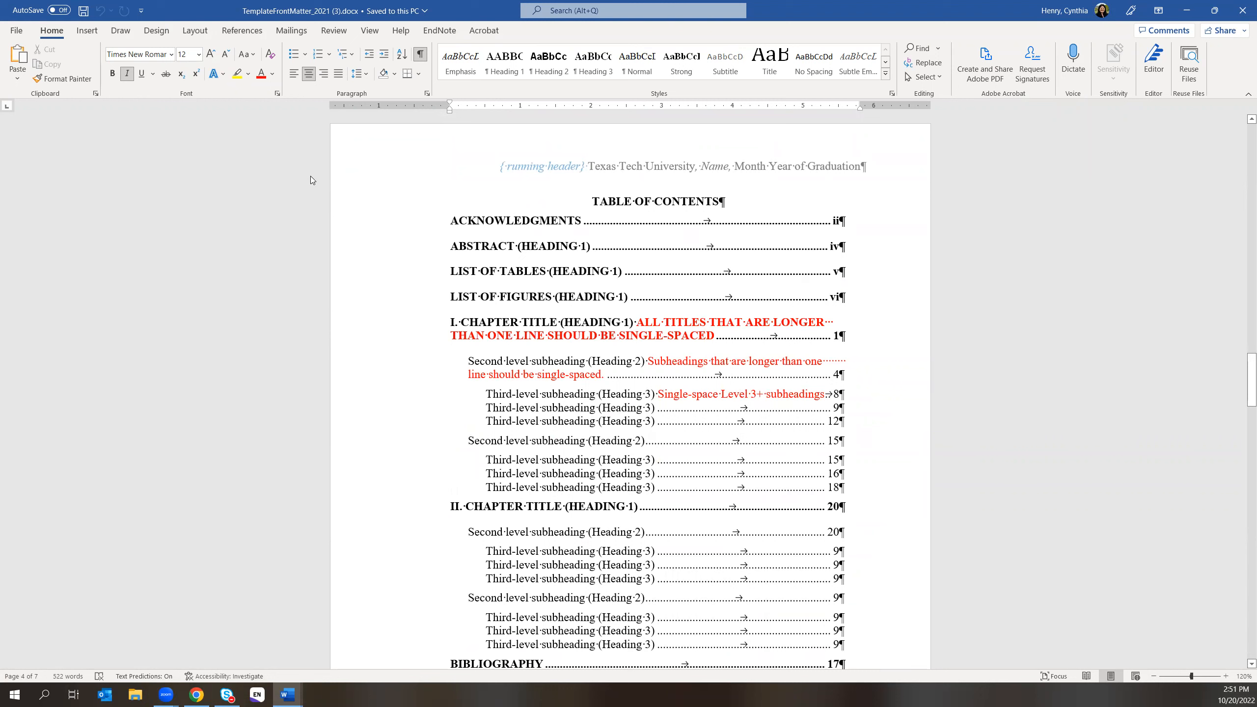
left_click(242, 31)
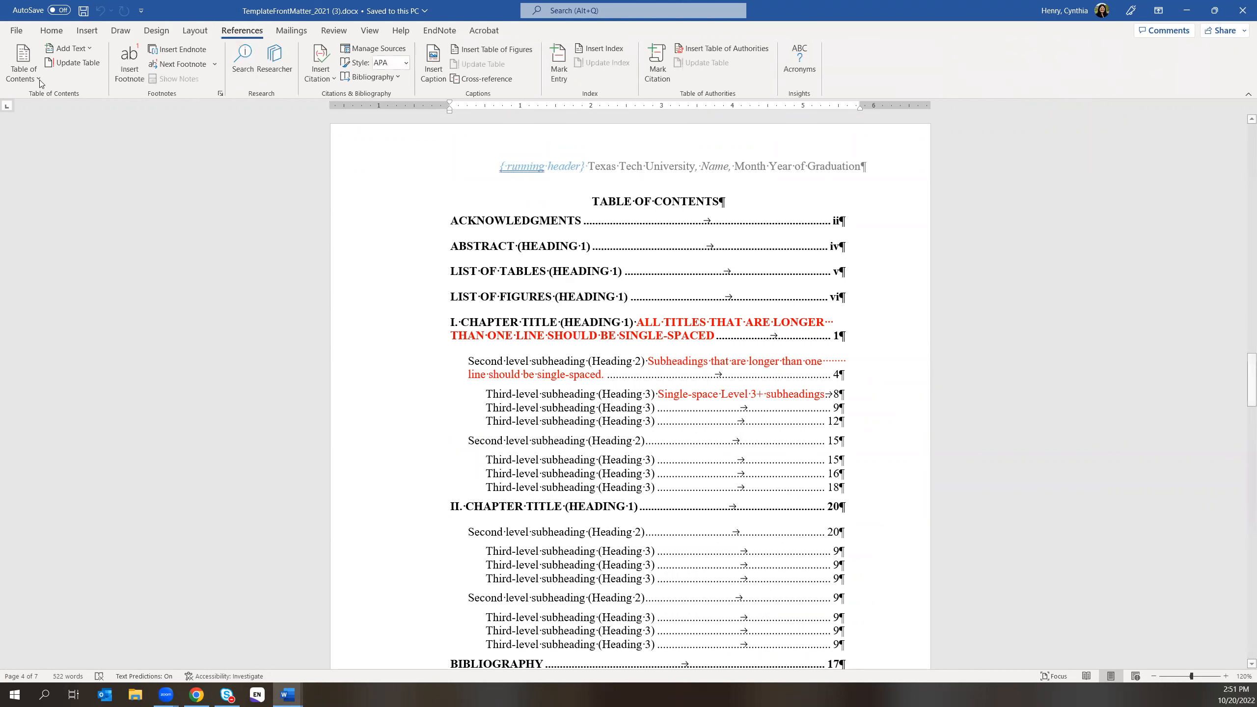
left_click(75, 63)
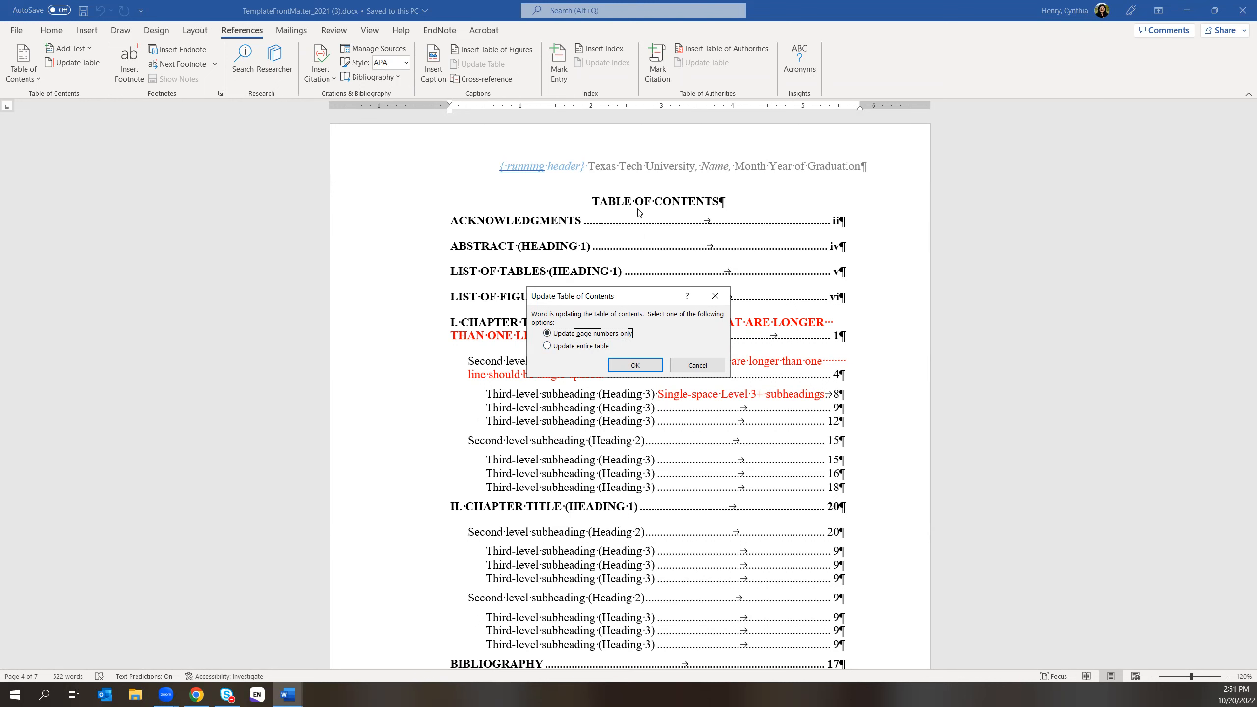
left_click(547, 346)
left_click(635, 364)
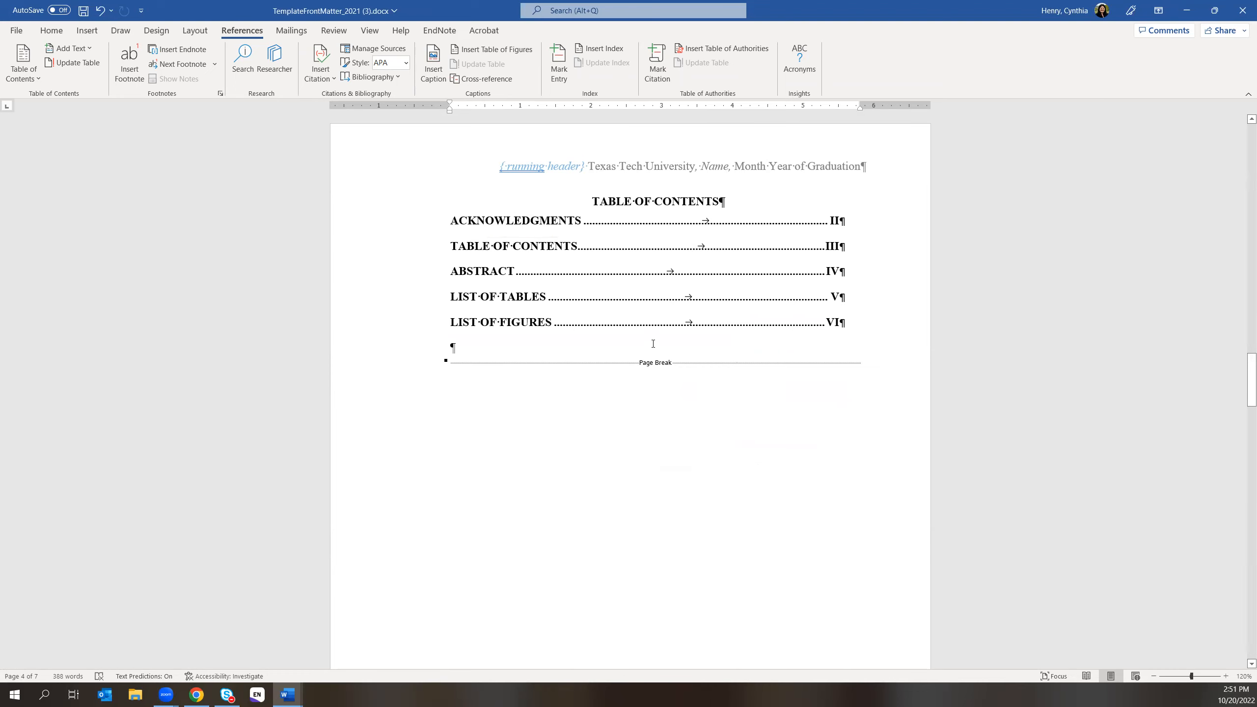
- Undo the table of contents update and return to the example fall 2022.docx window
left_click(100, 11)
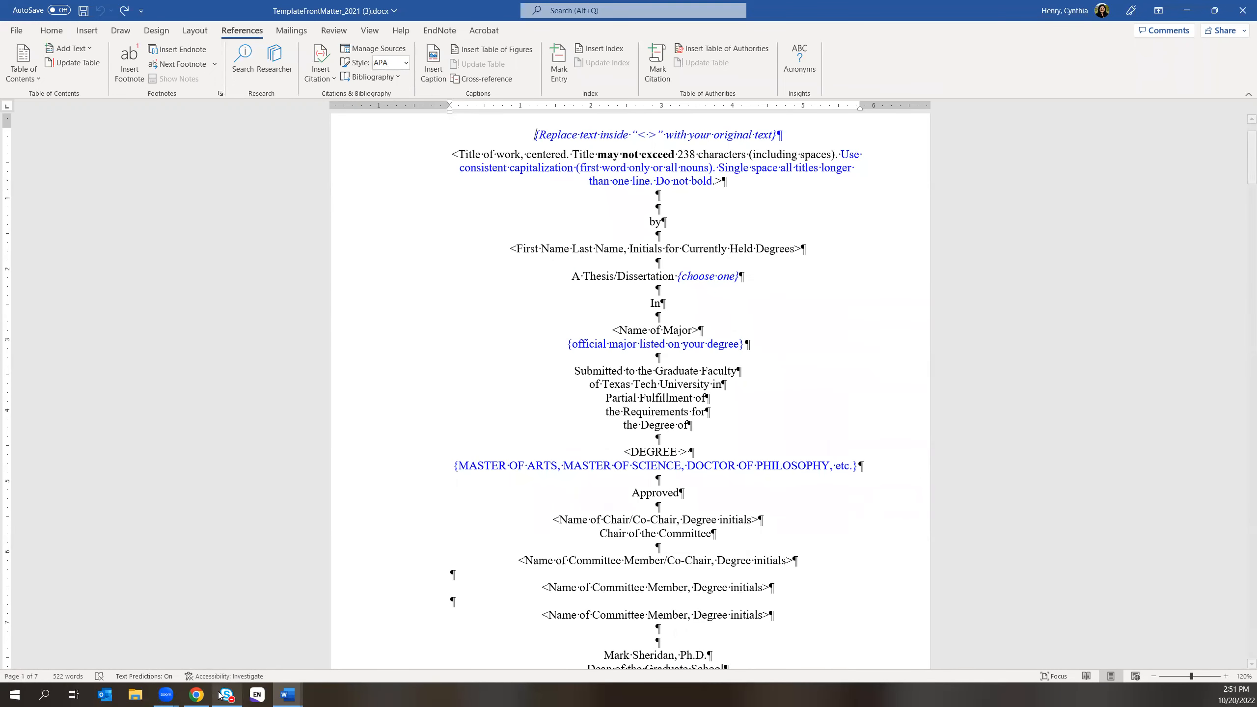
left_click(278, 695)
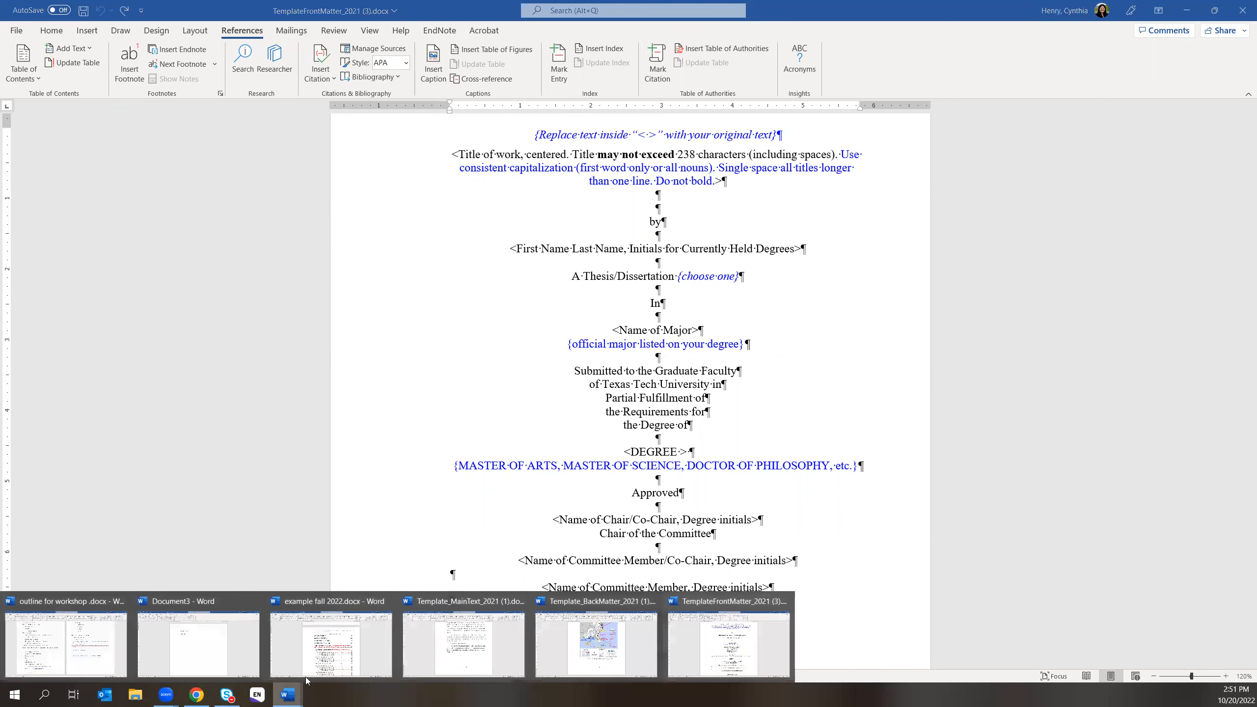
left_click(312, 652)
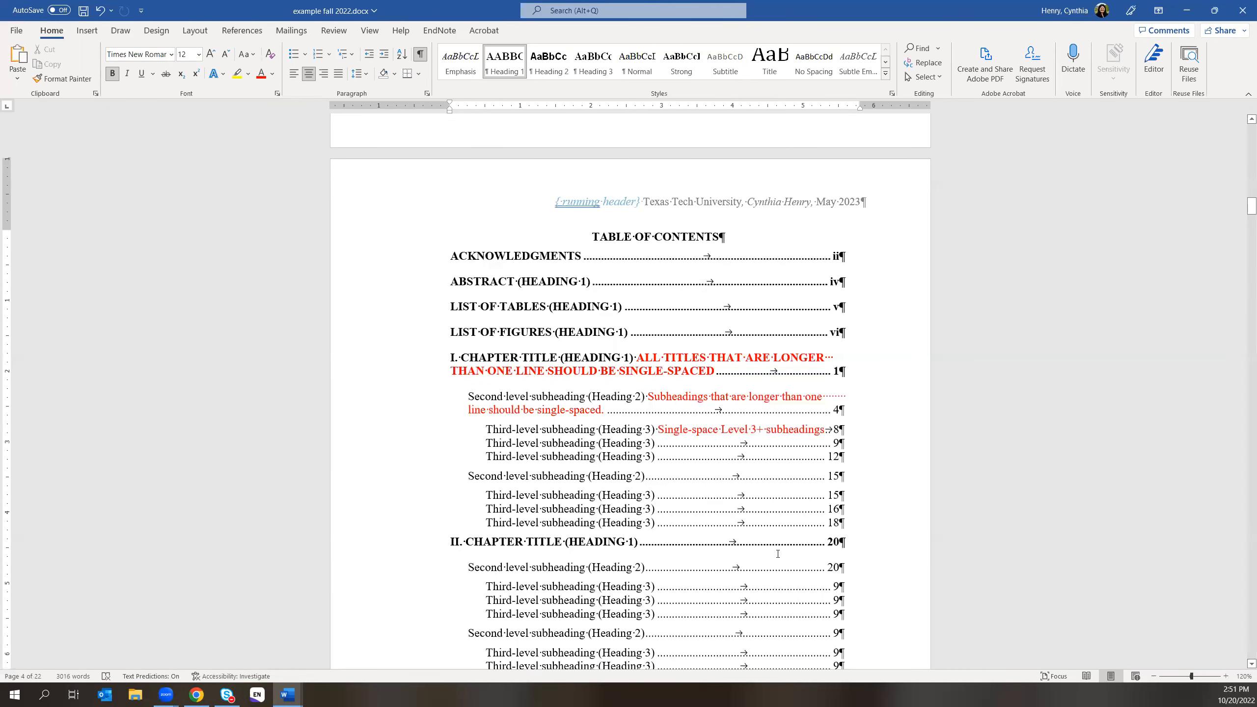
scroll(829, 544, "up", 2)
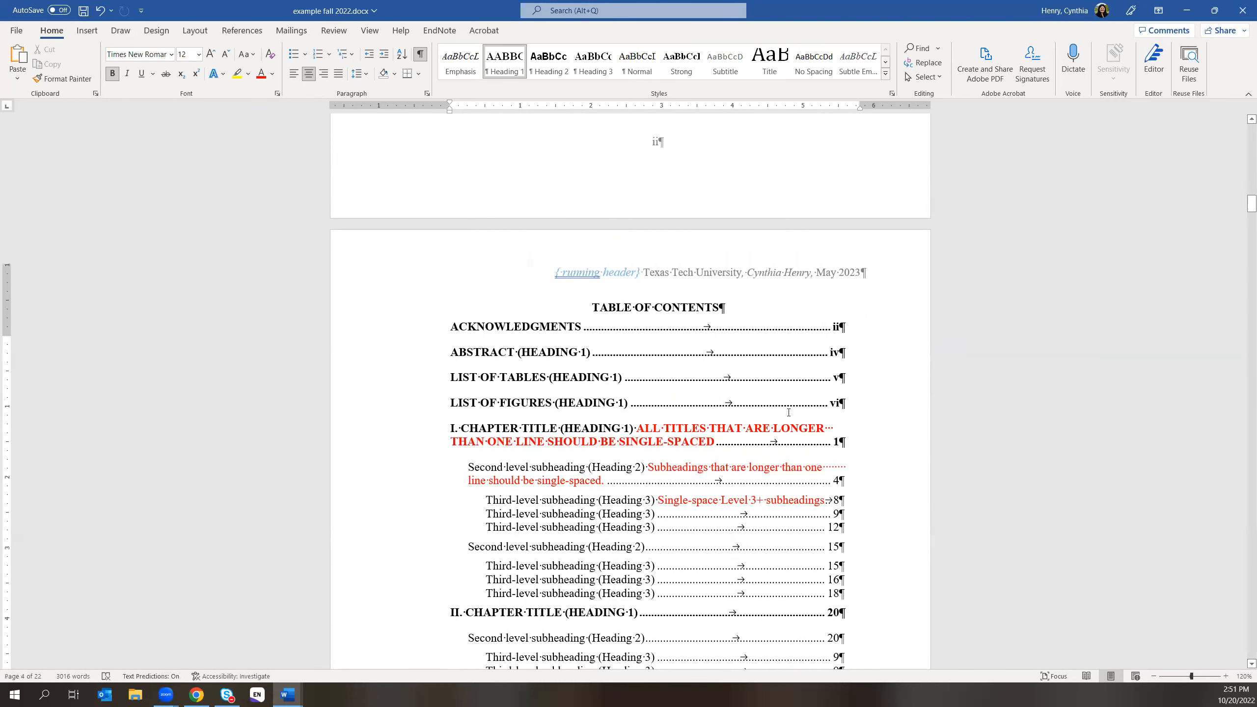
scroll(794, 401, "up", 1)
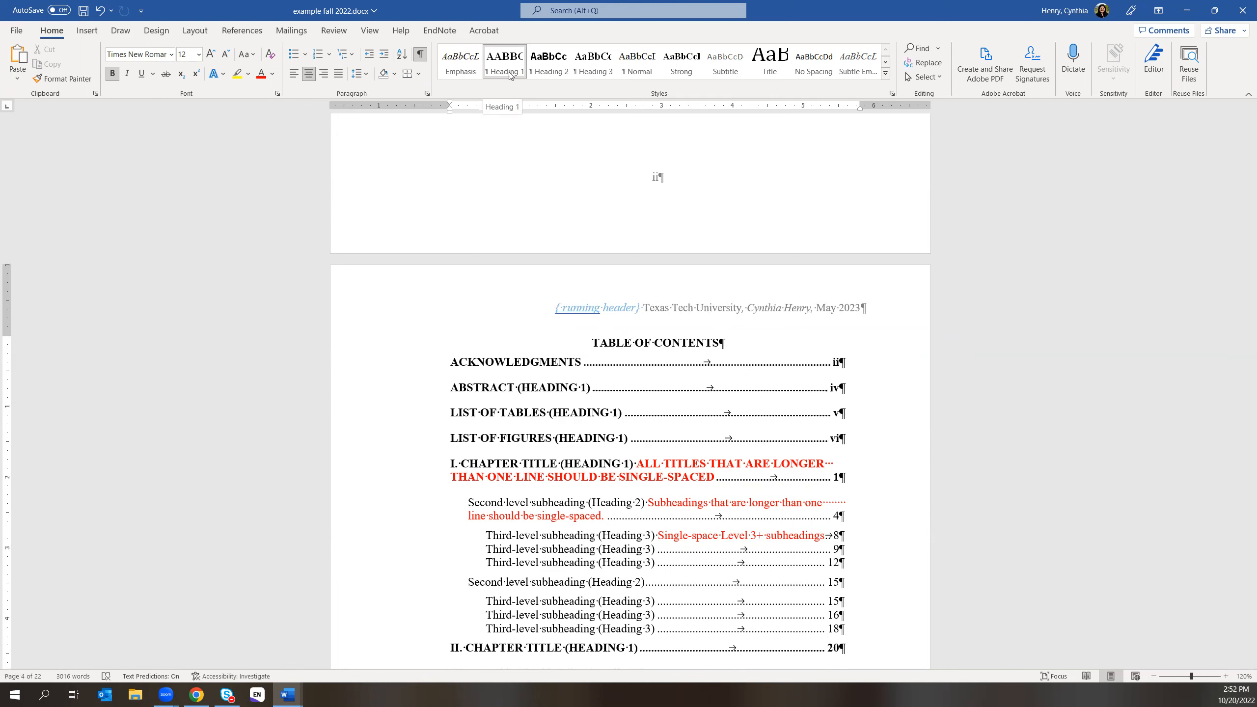
left_click_drag(595, 341, 718, 342)
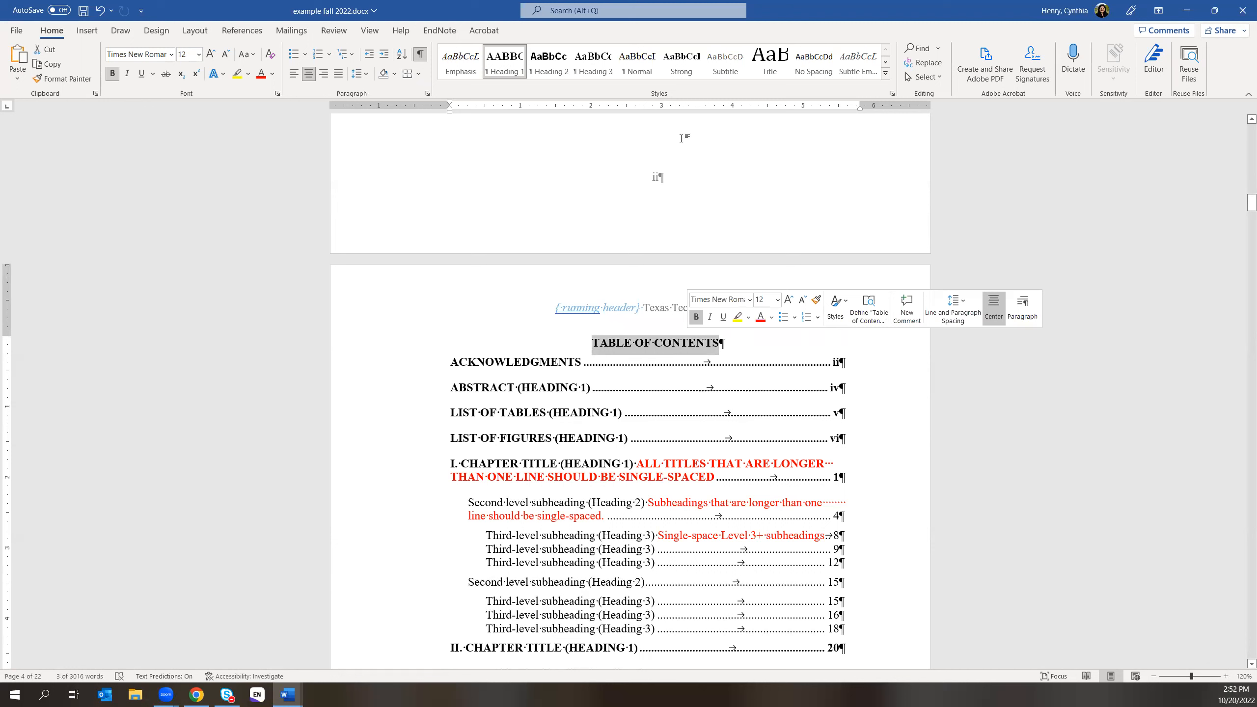
left_click(886, 63)
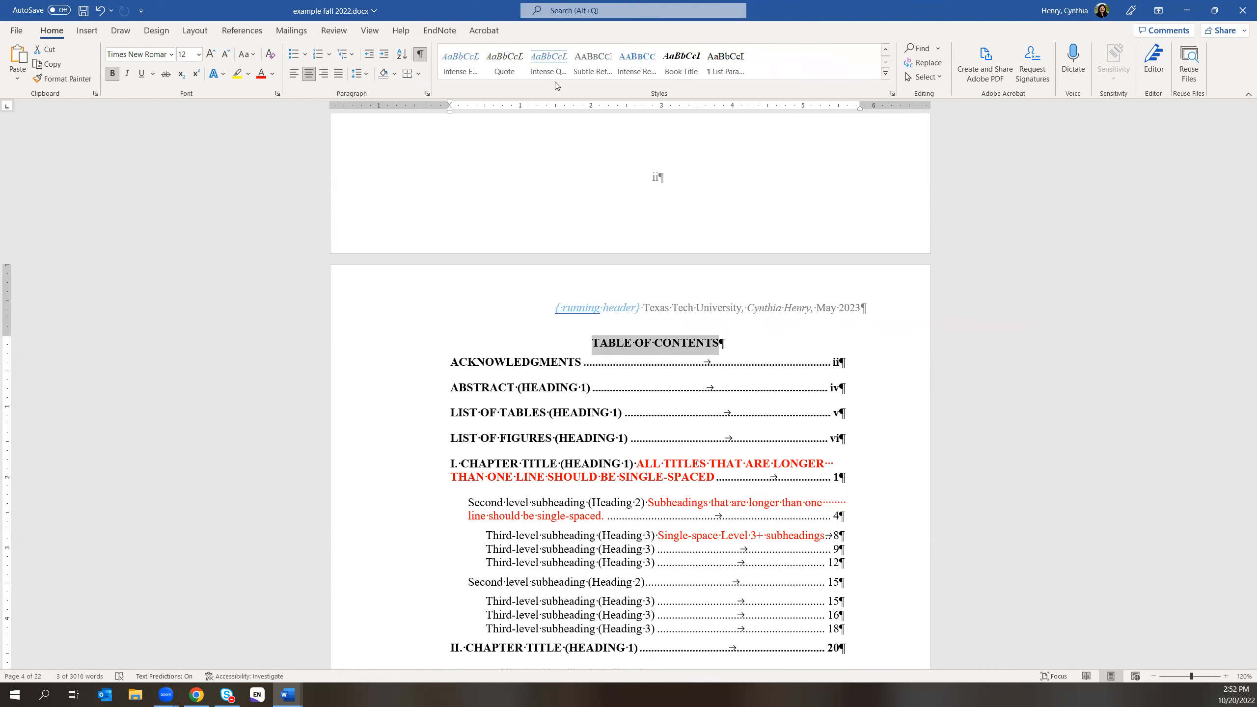
left_click(571, 67)
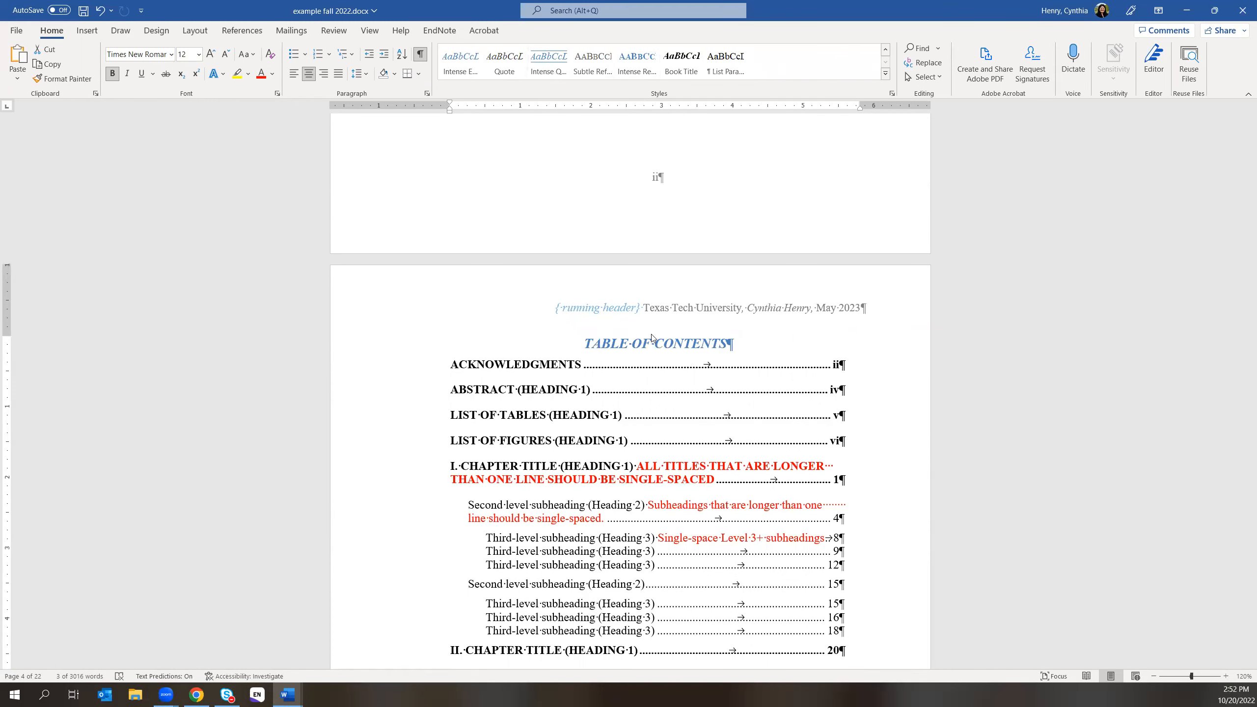
left_click(547, 63)
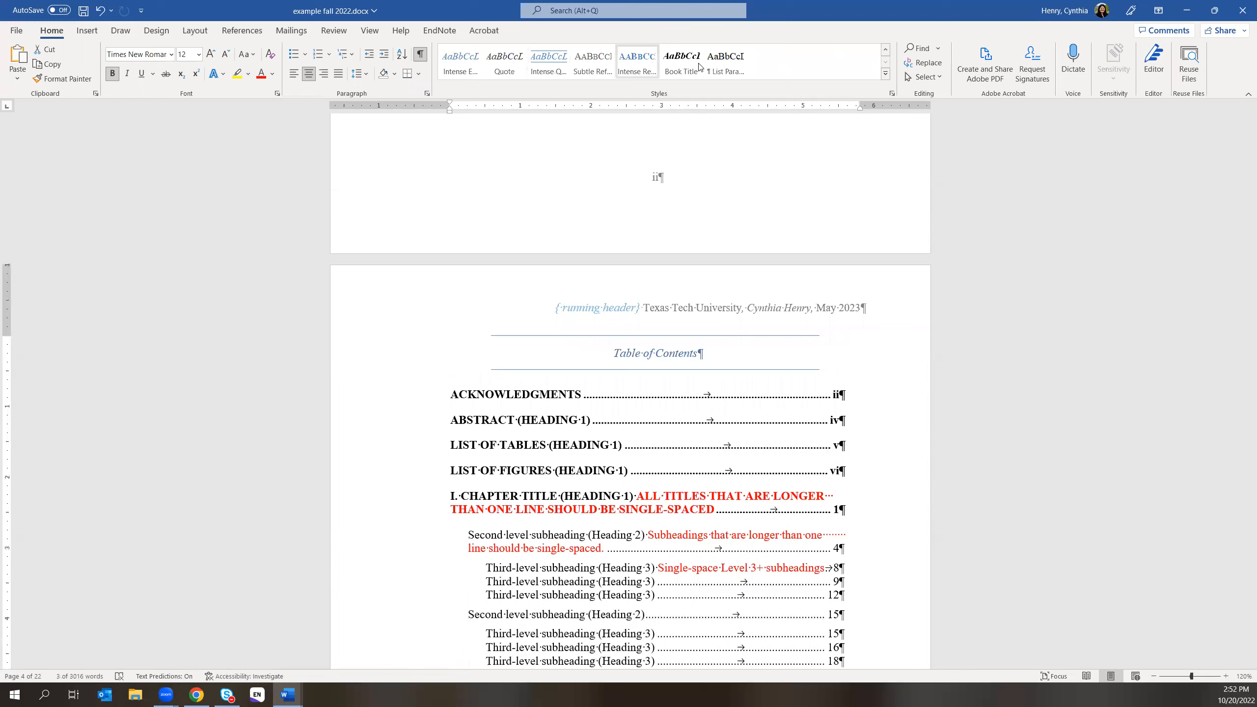
left_click(886, 75)
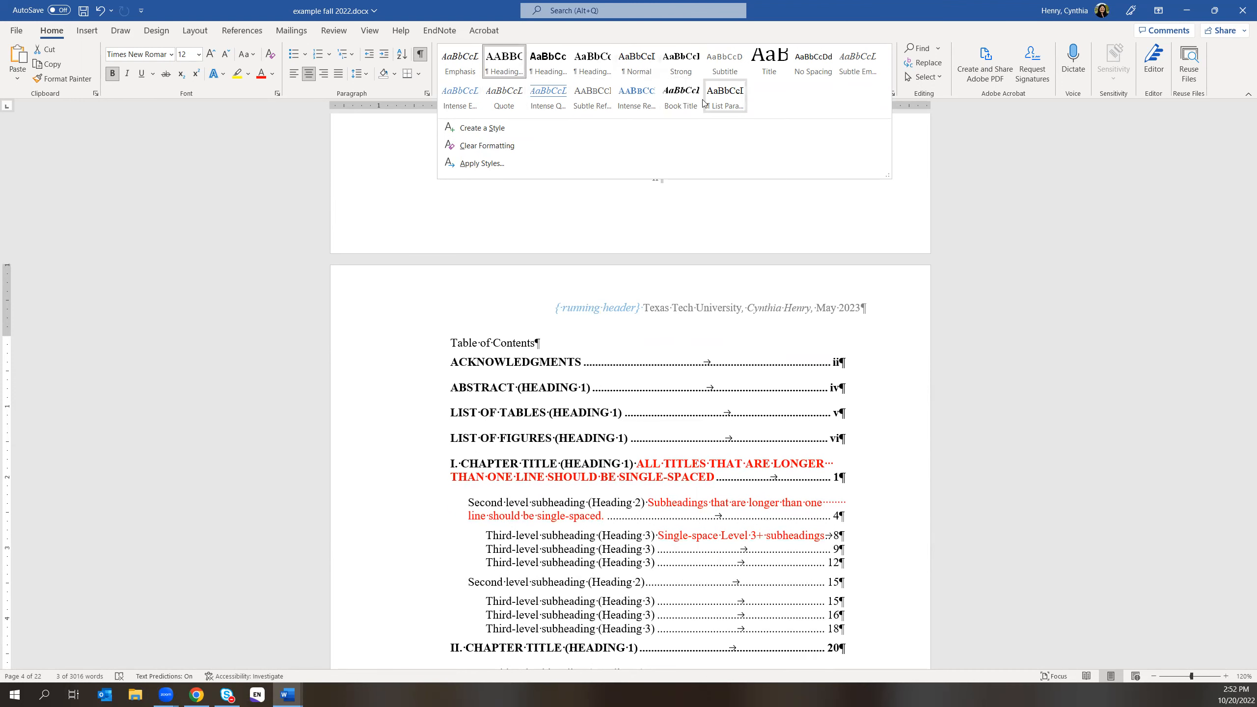
left_click(980, 151)
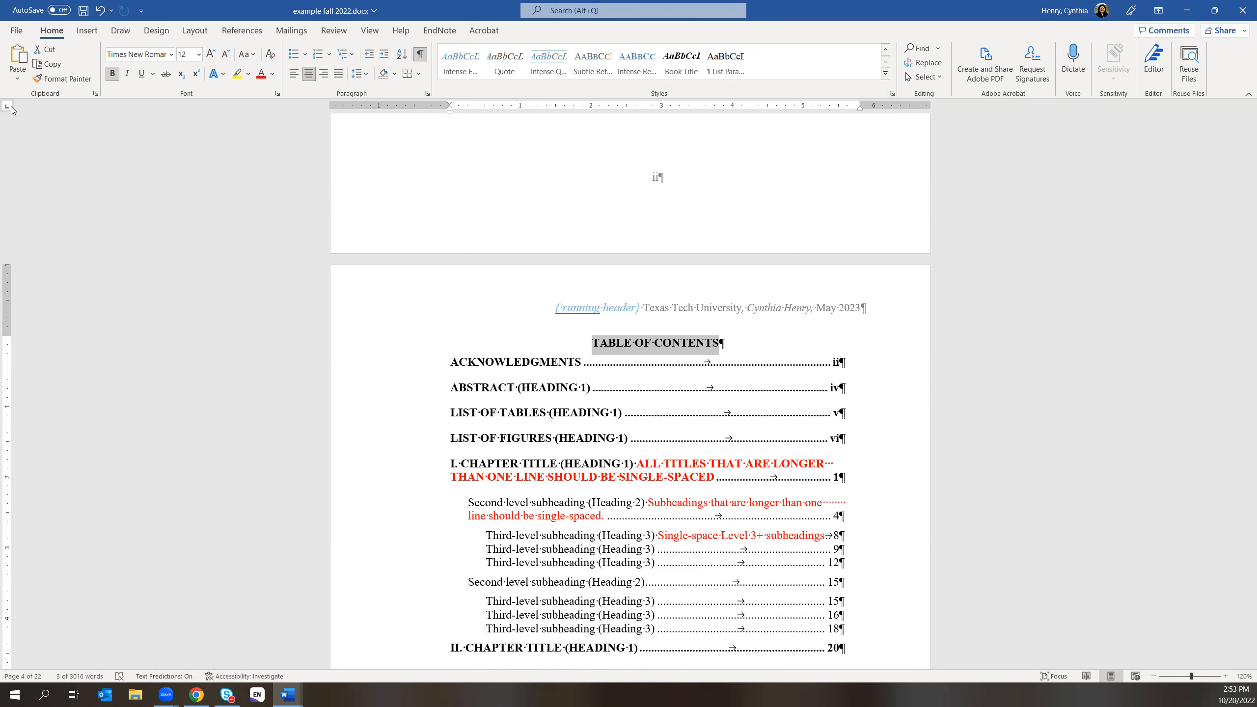
- Open the Styles pane with Ctrl+Alt+Shift+S, dock it on the right, and step down its list
key("ctrl+alt+shift+s")
left_click_drag(202, 98, 1166, 114)
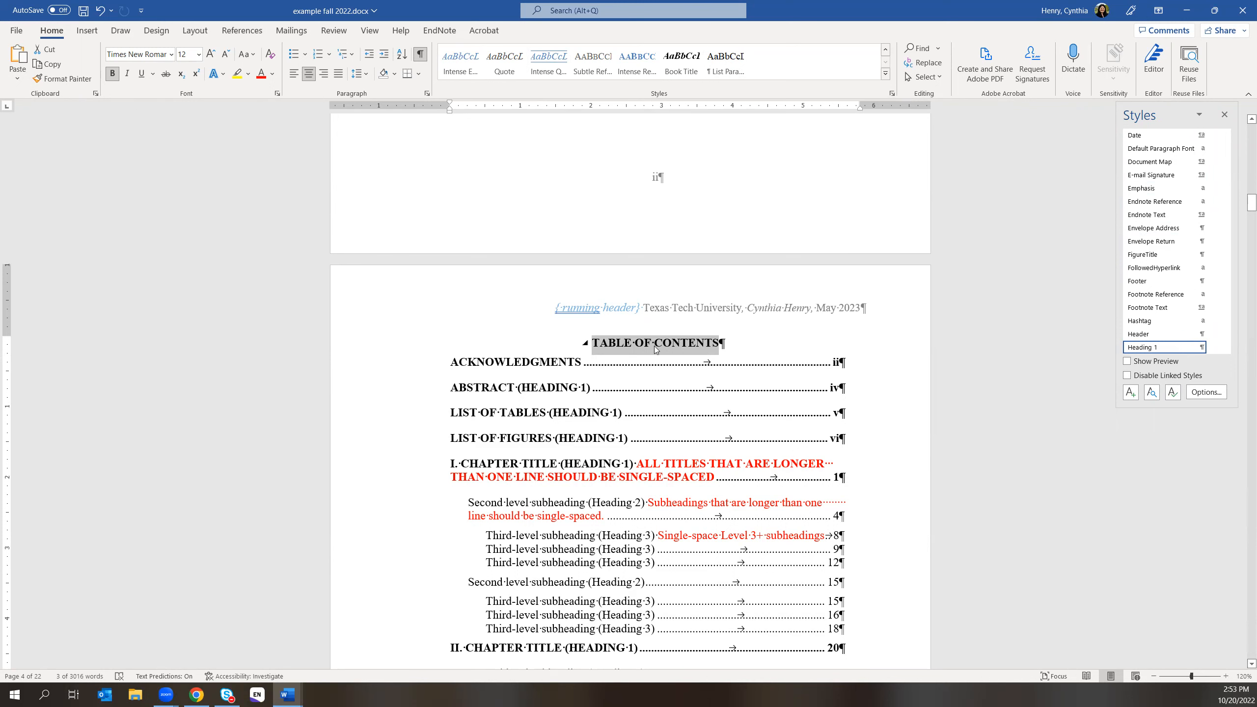
mouse_move(1157, 351)
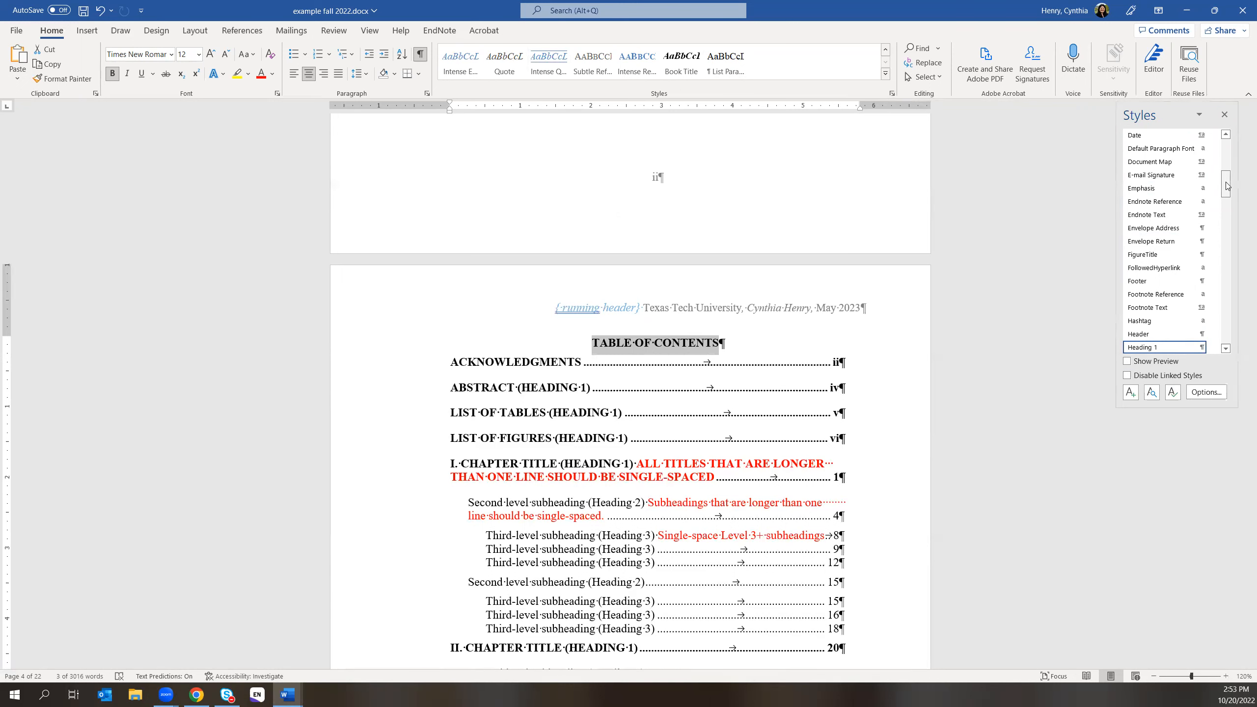
left_click(1225, 348)
left_click(1225, 348)
left_click(1225, 349)
left_click(1226, 349)
left_click(1225, 349)
left_click(1226, 349)
left_click(1225, 349)
left_click(1225, 348)
left_click(1226, 349)
left_click(1226, 349)
left_click(1226, 348)
left_click(1226, 348)
left_click(1226, 349)
left_click(1225, 349)
left_click(1226, 349)
left_click(1226, 348)
left_click(1226, 349)
left_click(1226, 348)
left_click(1225, 349)
left_click(1225, 349)
left_click(1226, 349)
left_click(1226, 348)
left_click(1225, 349)
left_click(1225, 348)
- Bring TOC Heading into view and show its description: Cambria 16 pt based on Heading 1
scroll(1226, 267, "down", 5)
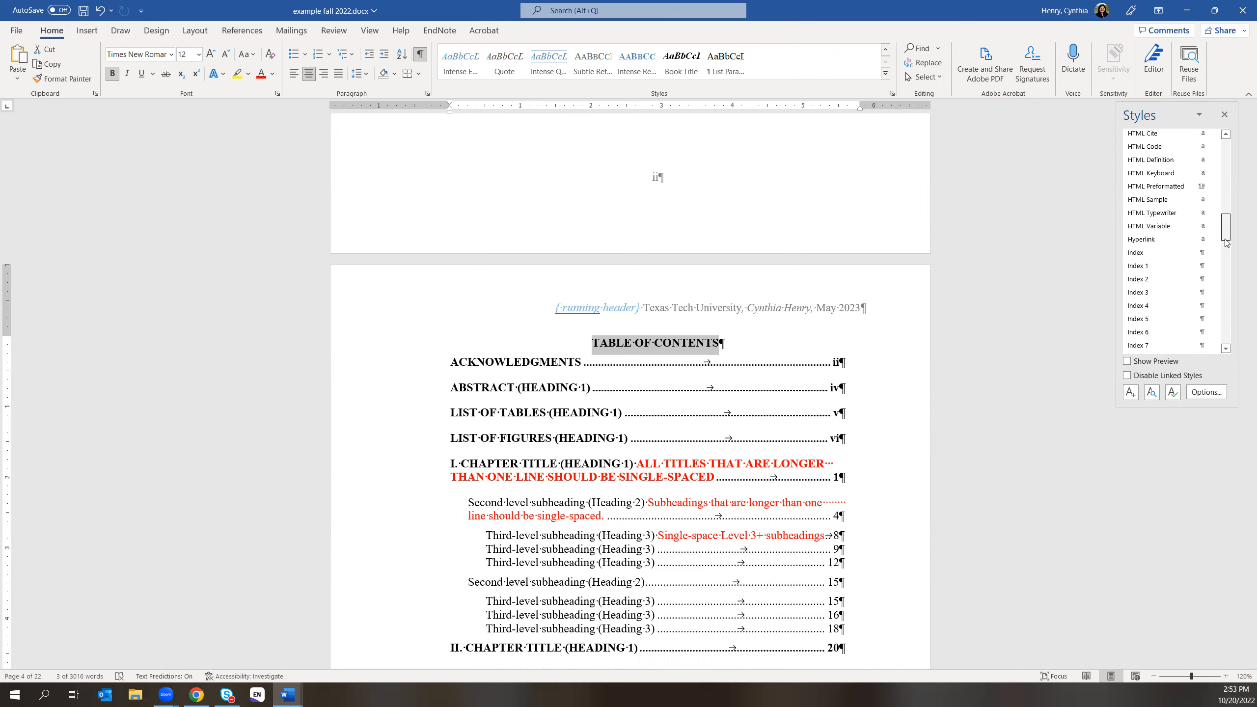
left_click_drag(1226, 266, 1227, 327)
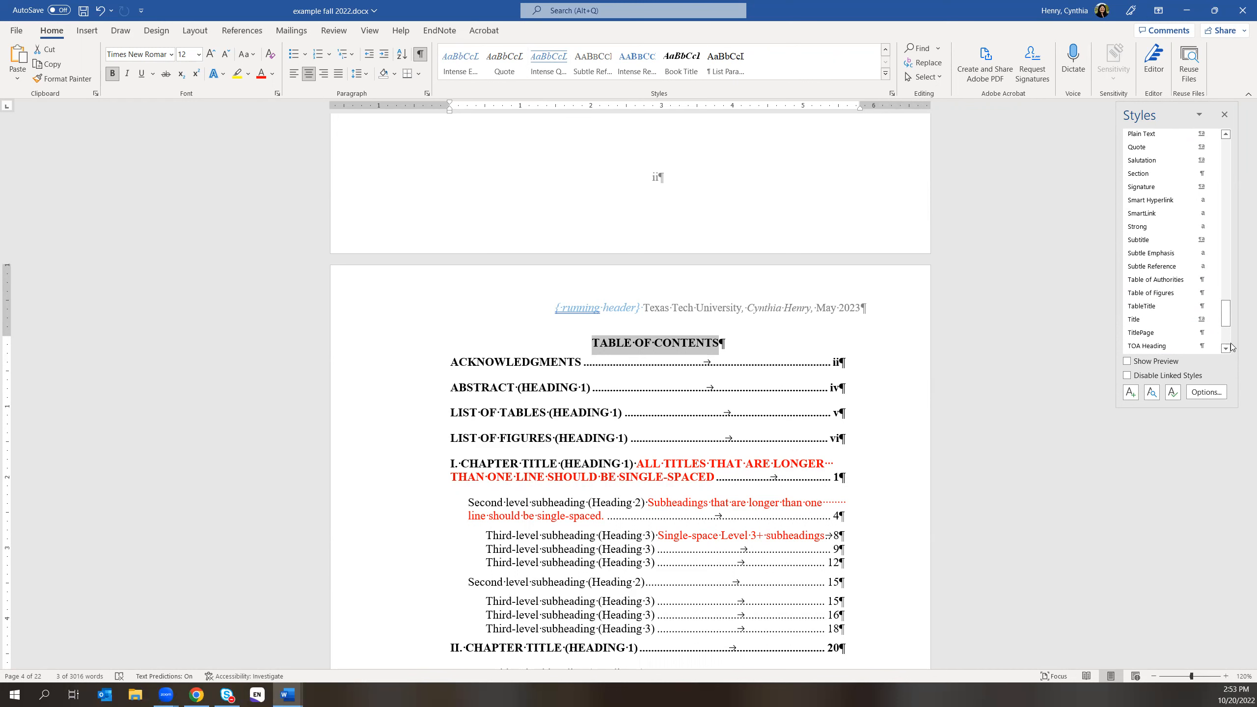
left_click_drag(1228, 325, 1227, 338)
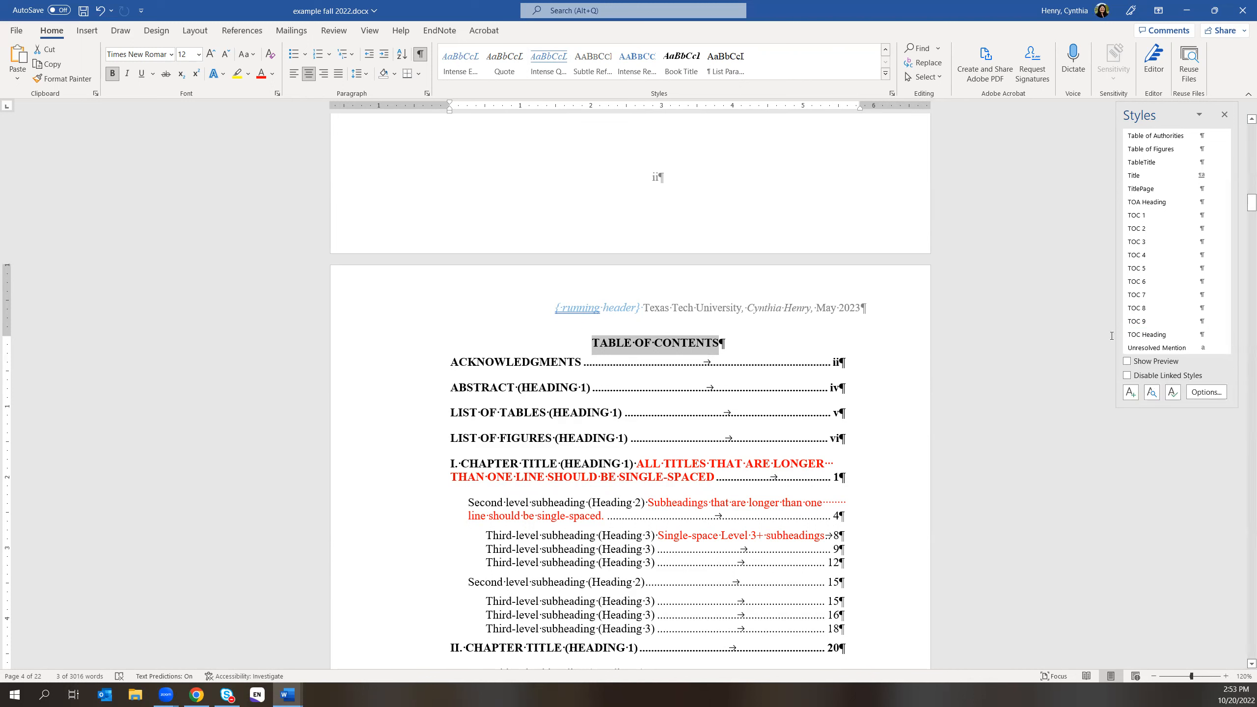
mouse_move(1216, 340)
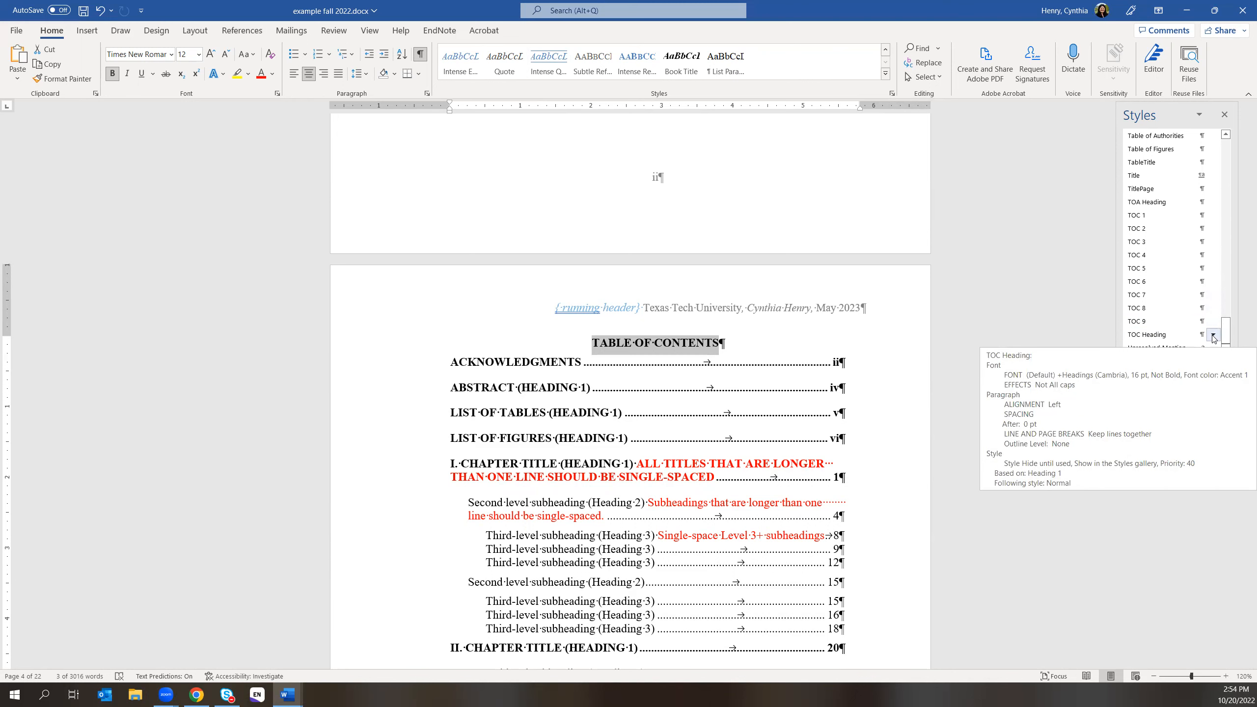
- Update TOC Heading to match the bold, centered TABLE OF CONTENTS title, then close the Styles pane
left_click(1213, 336)
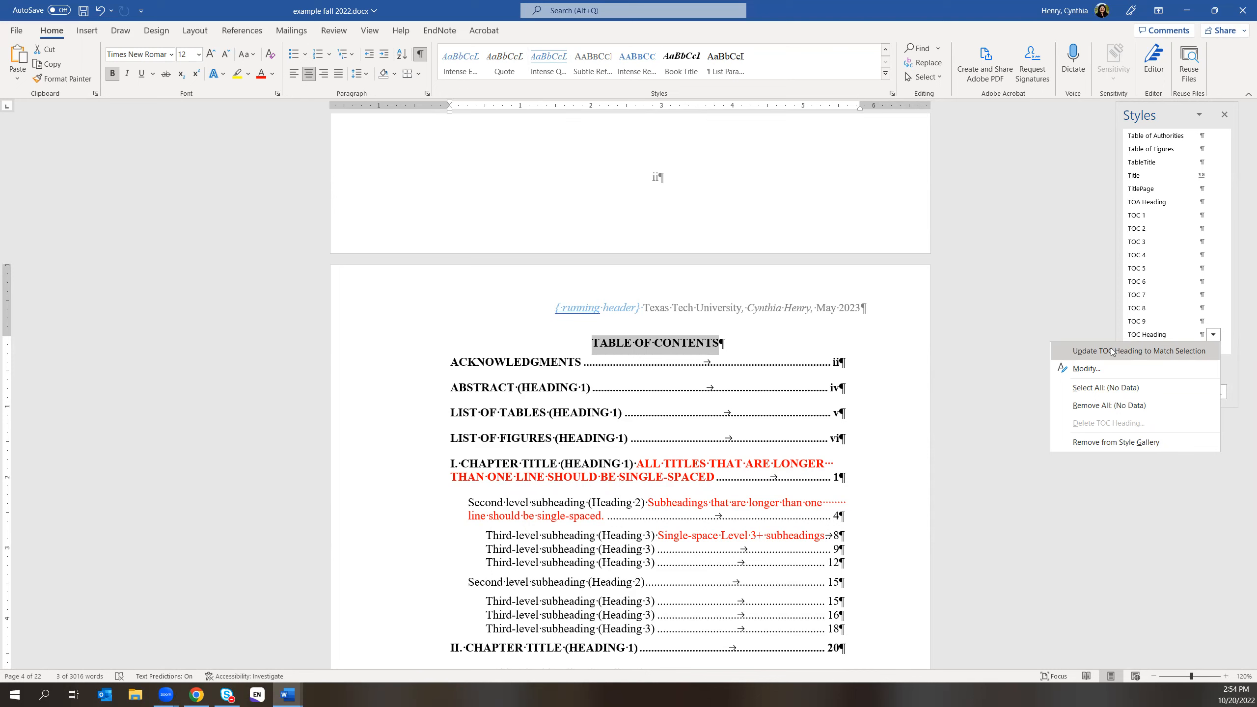
left_click(1171, 352)
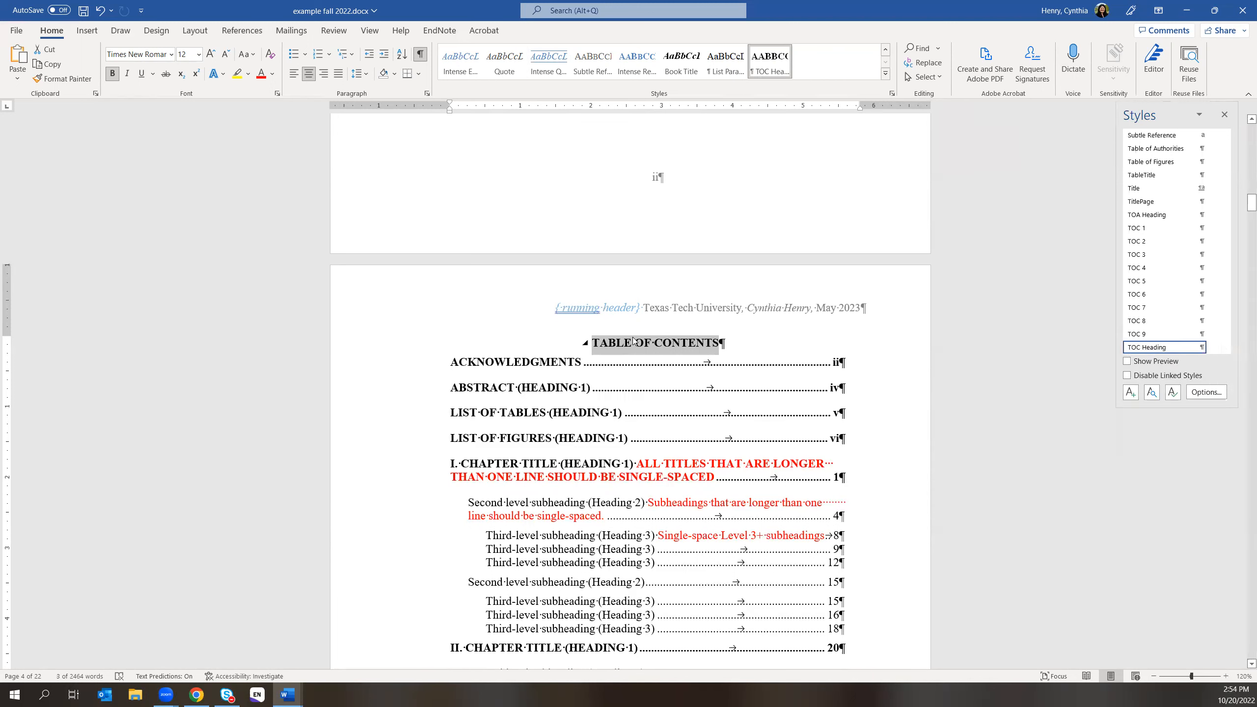
left_click(644, 347)
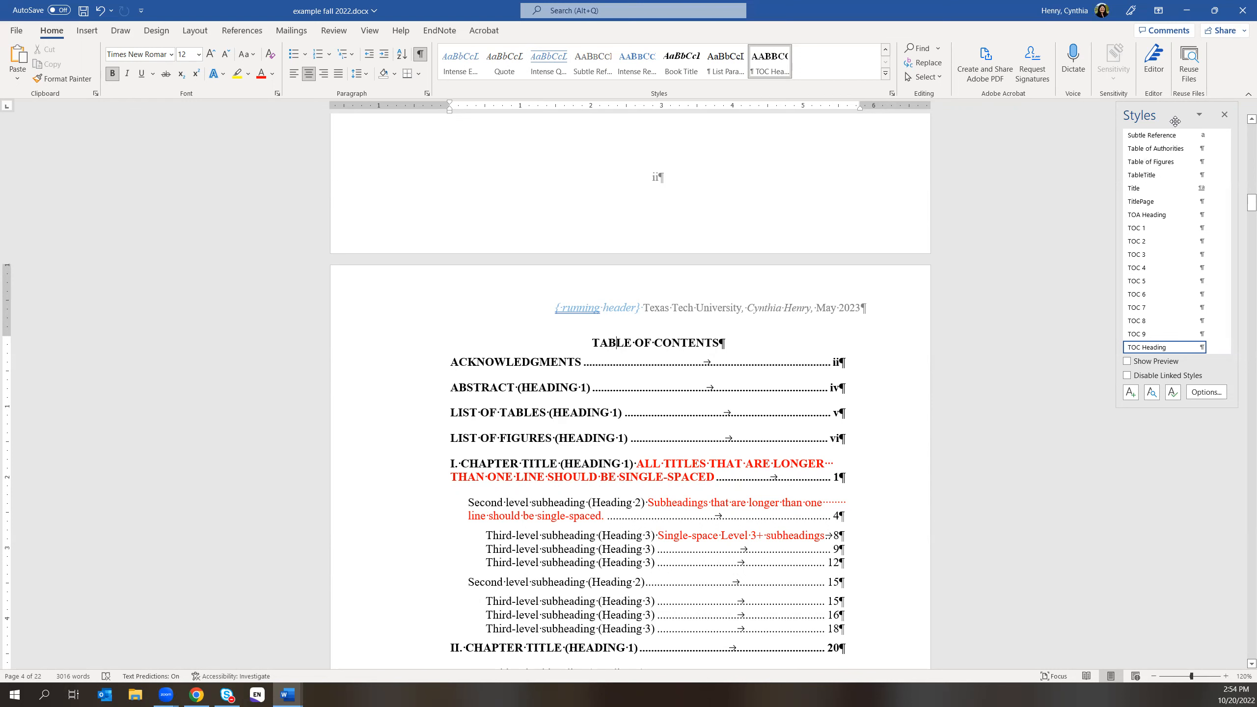
left_click(1224, 115)
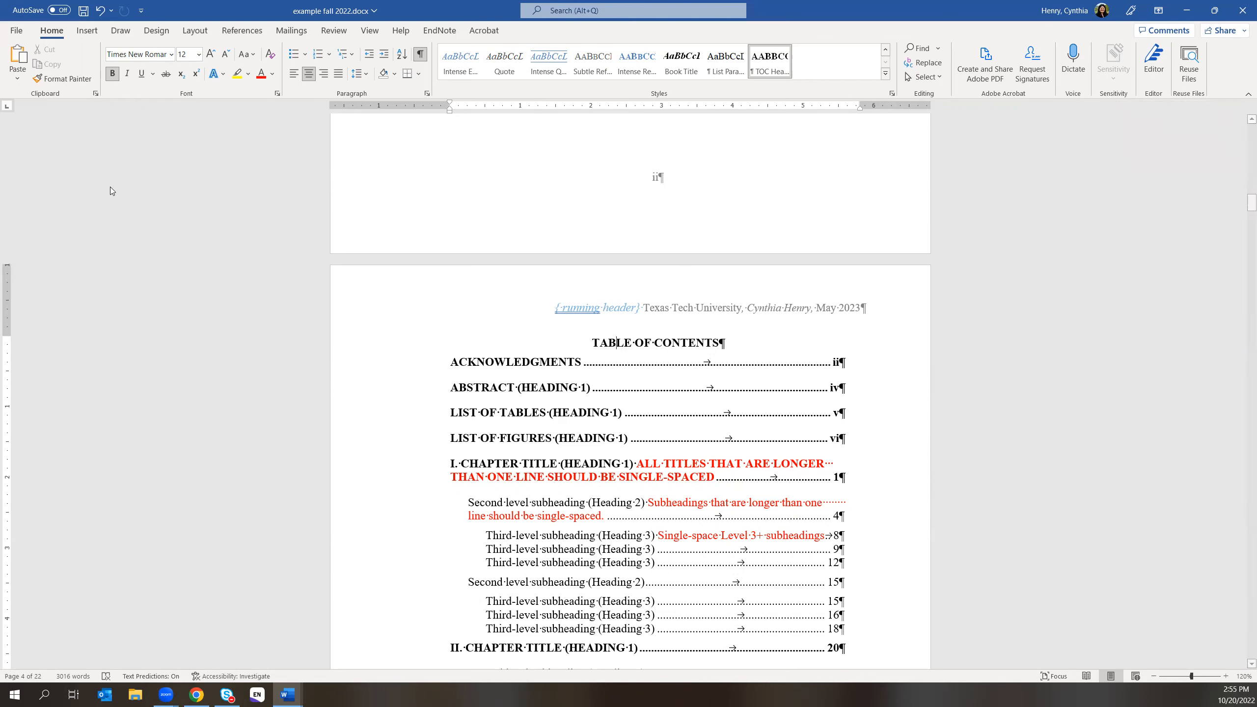
left_click(242, 31)
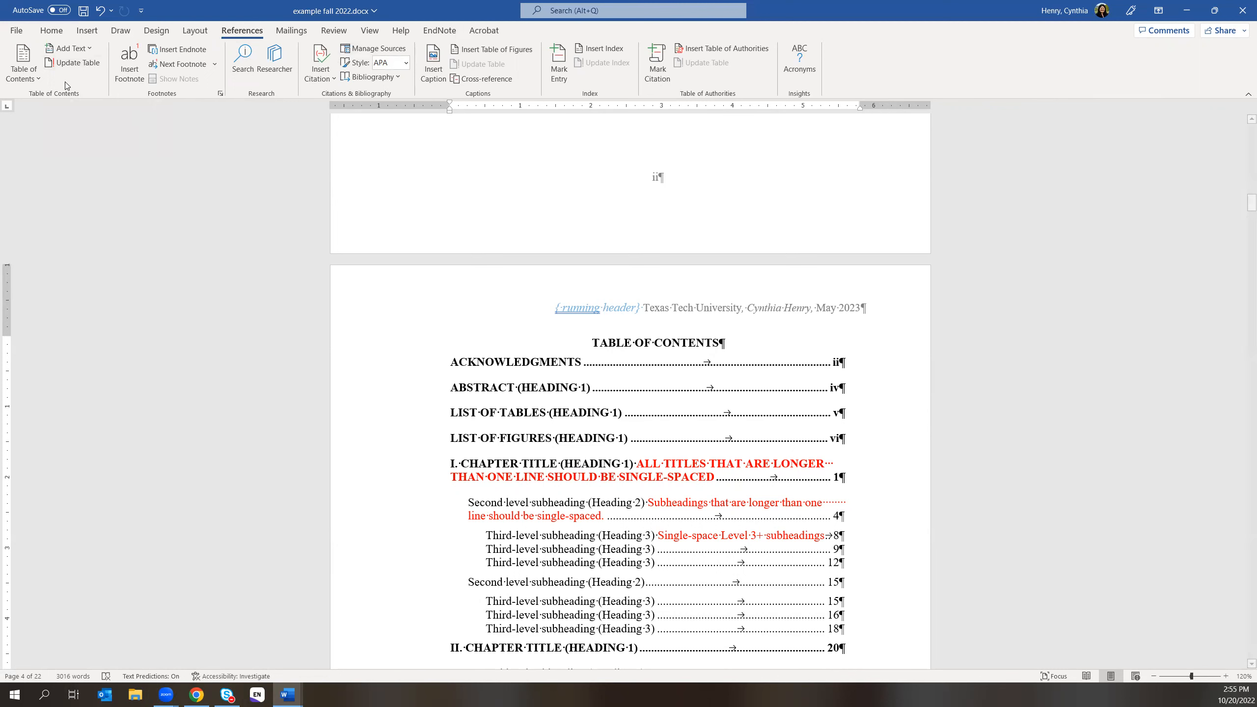
left_click(65, 63)
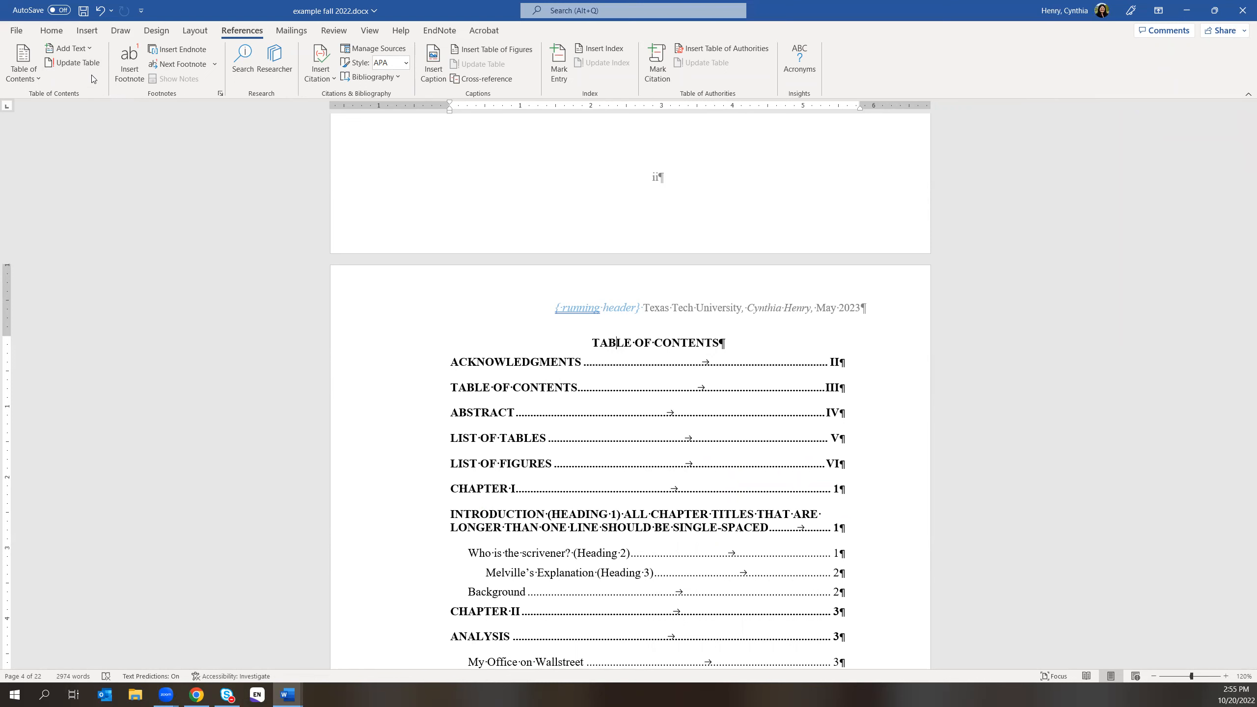
left_click(99, 9)
left_click(664, 344)
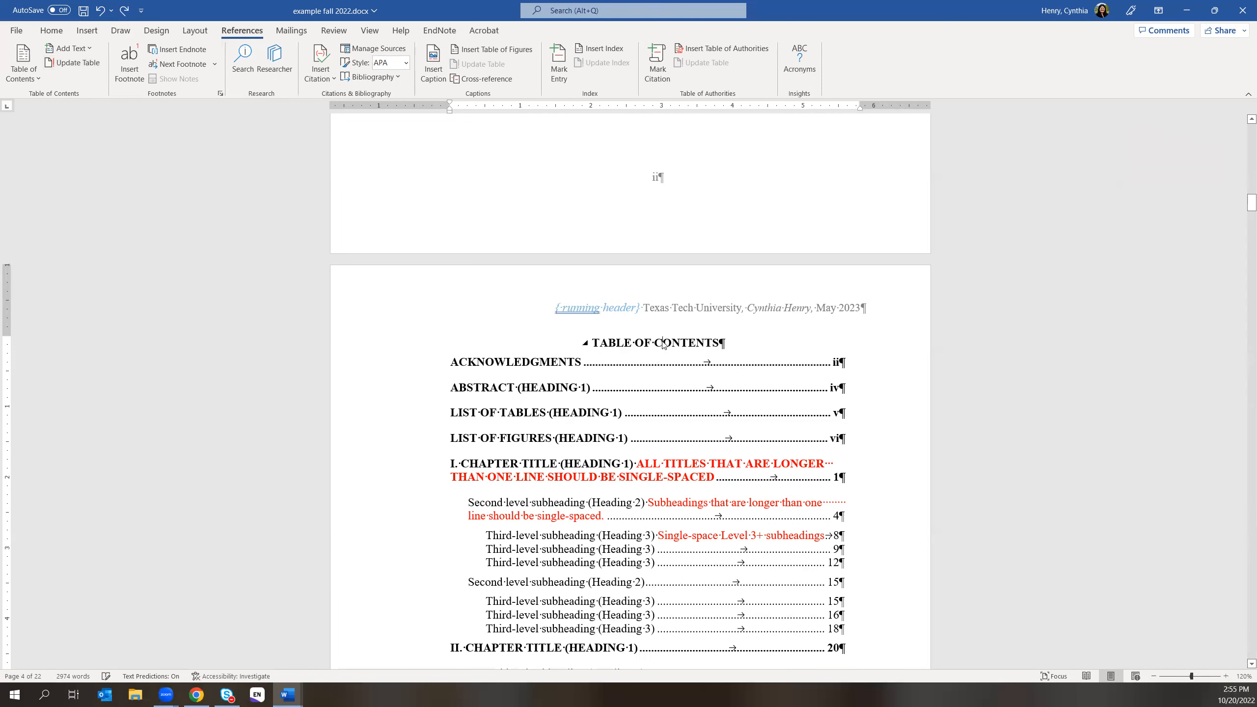
right_click(664, 345)
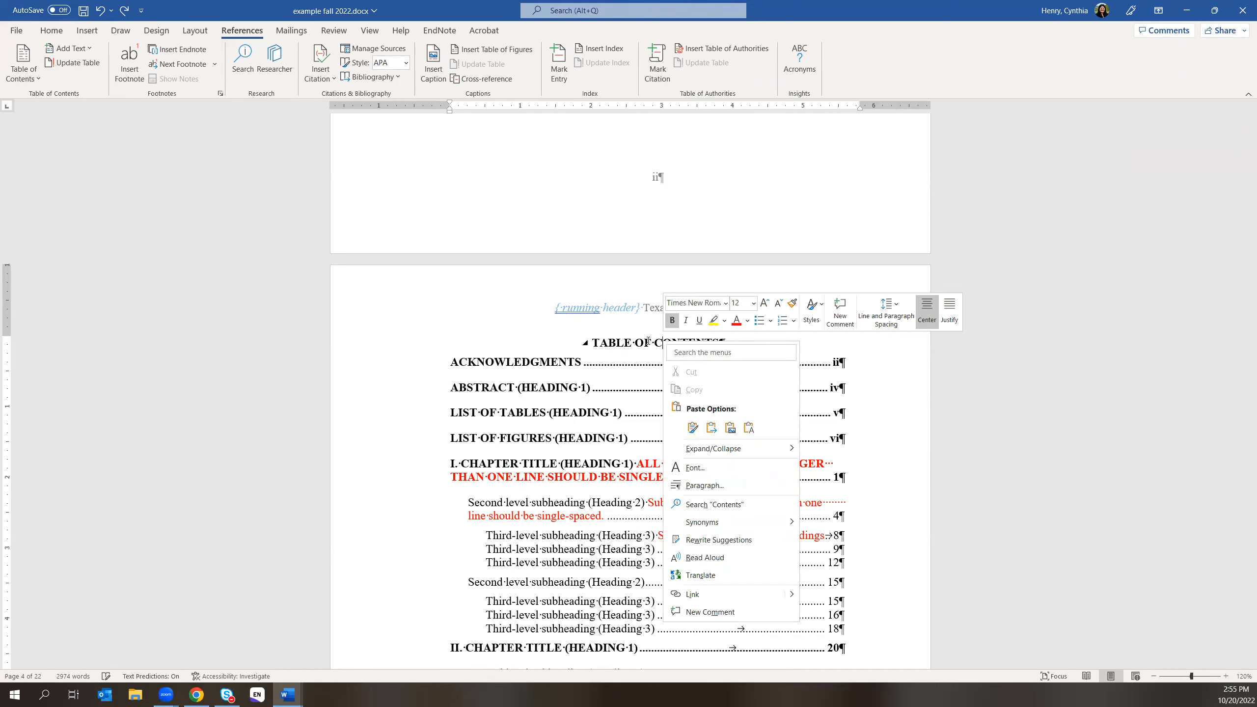
left_click(647, 342)
left_click(371, 30)
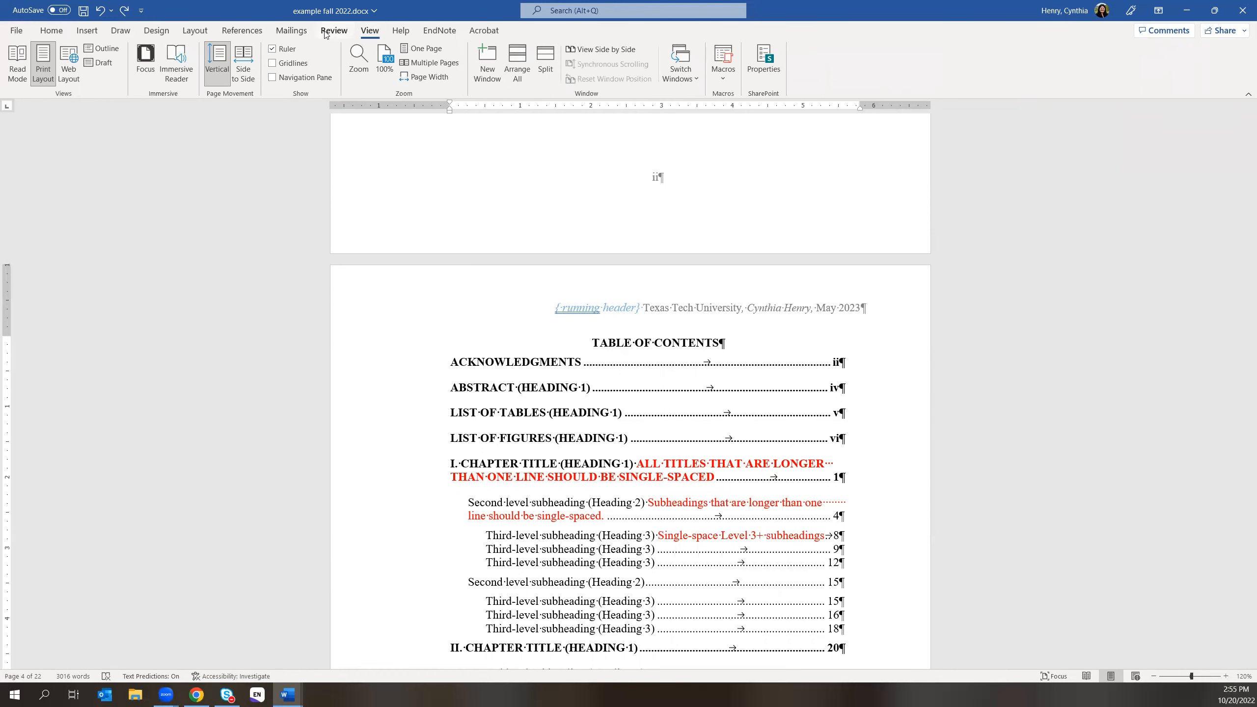
left_click(229, 28)
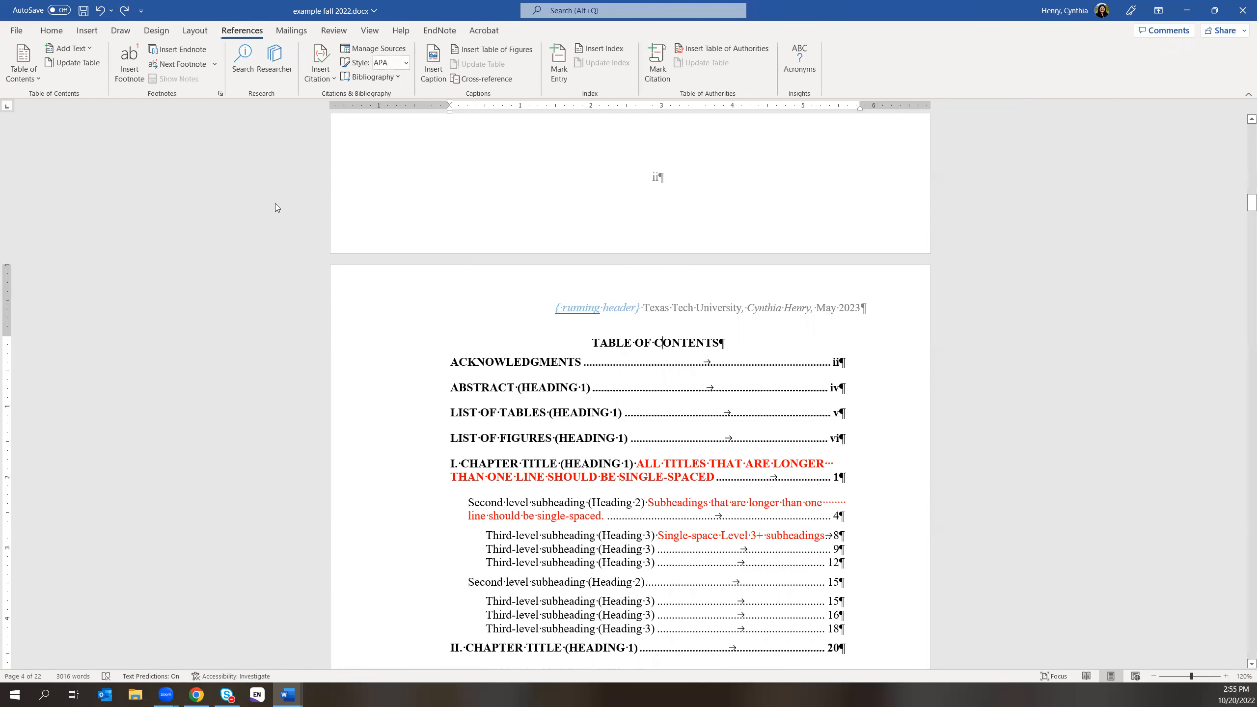
left_click(51, 31)
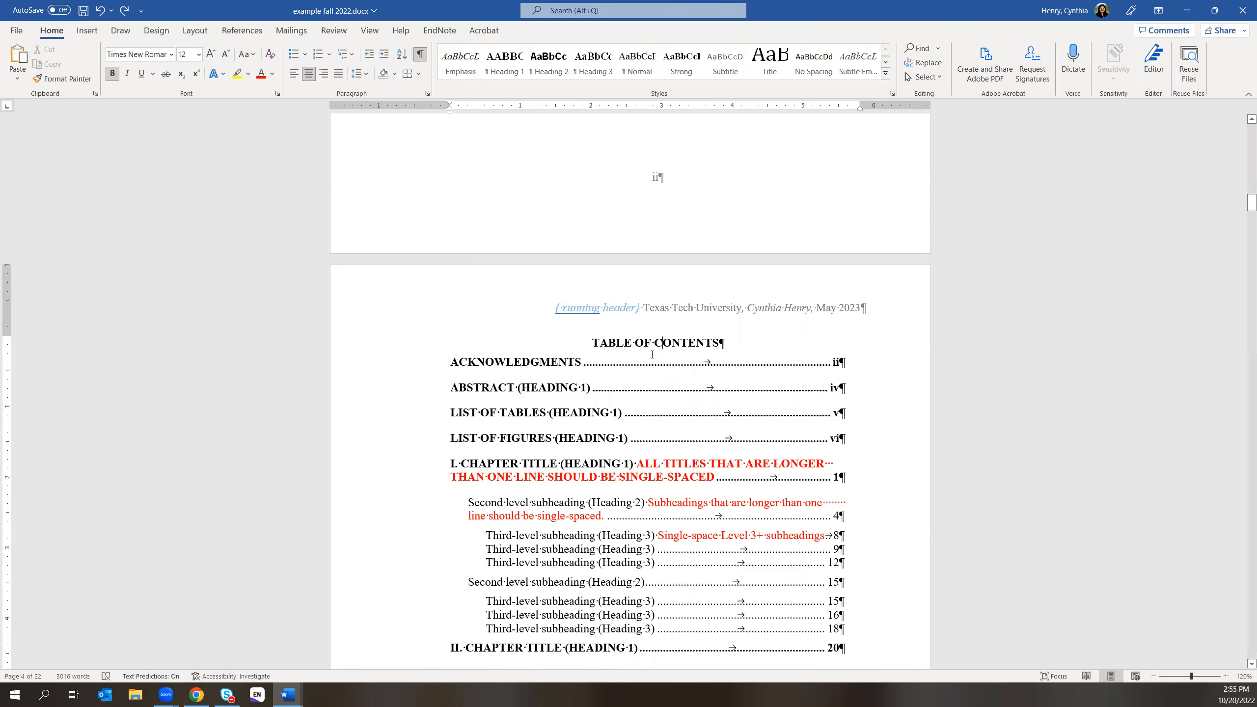
- Select the TABLE OF CONTENTS title and open the Modify Style dialog for TOC Heading
left_click_drag(592, 343, 719, 342)
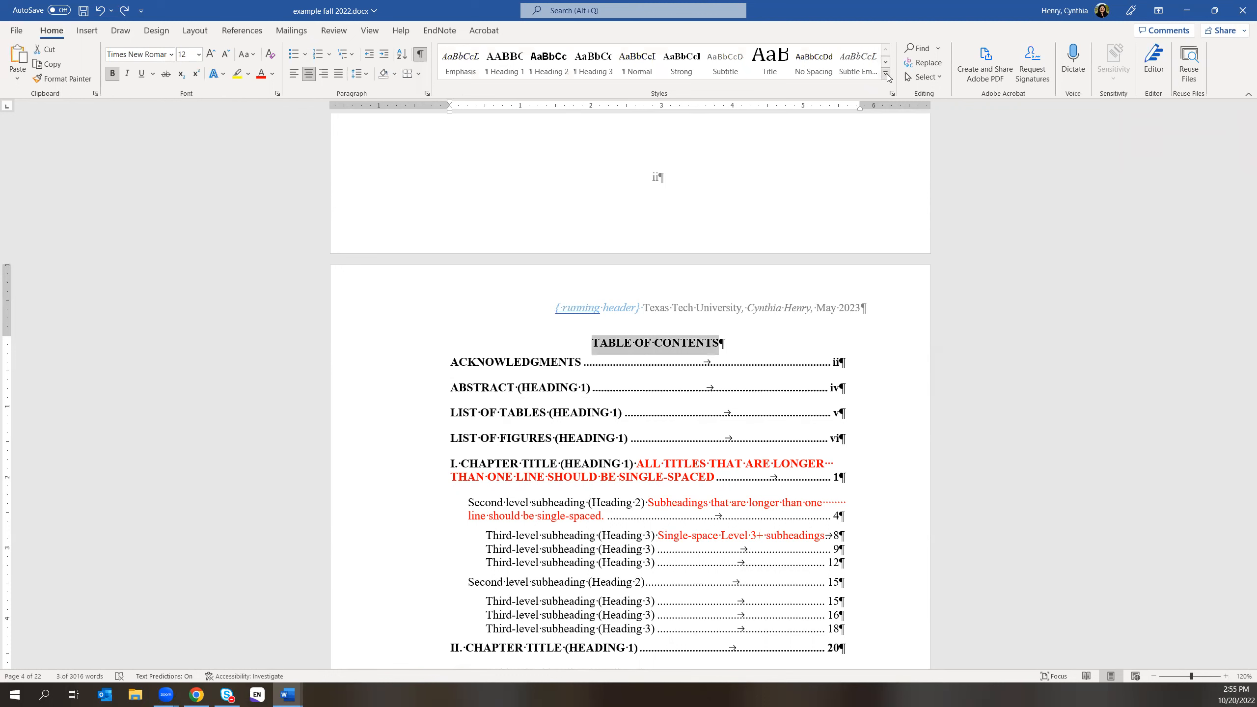
left_click(891, 95)
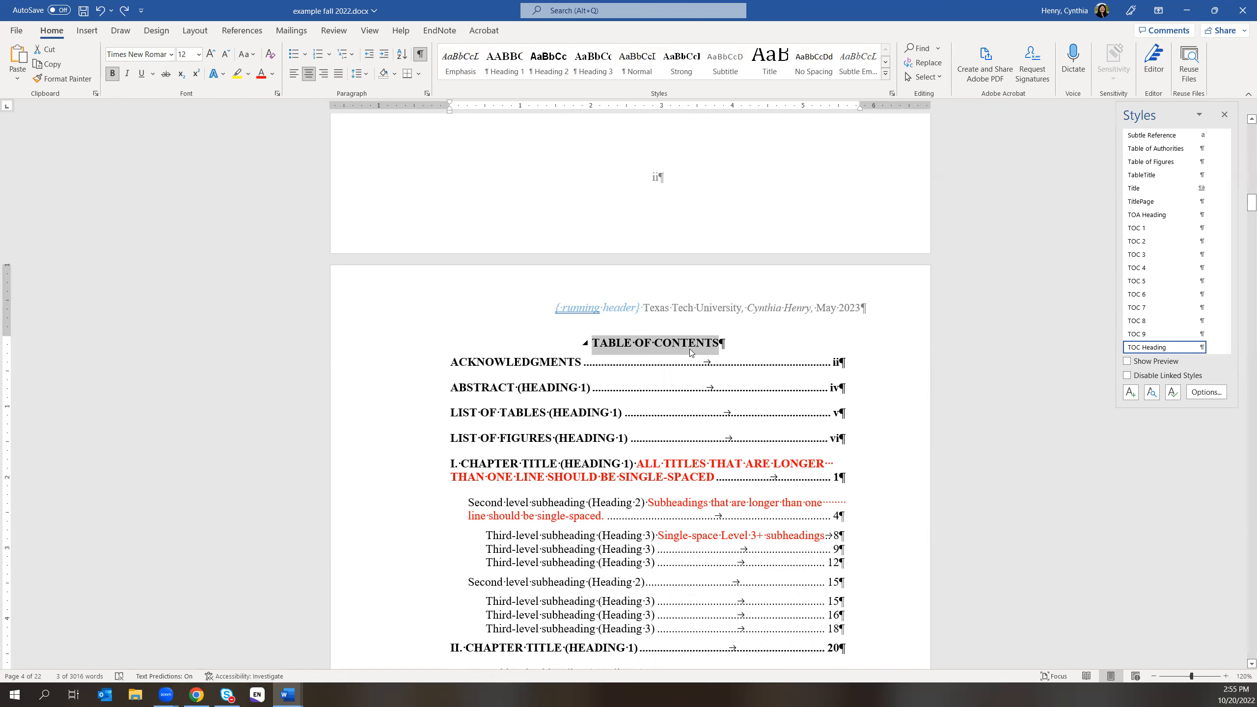
left_click(1214, 348)
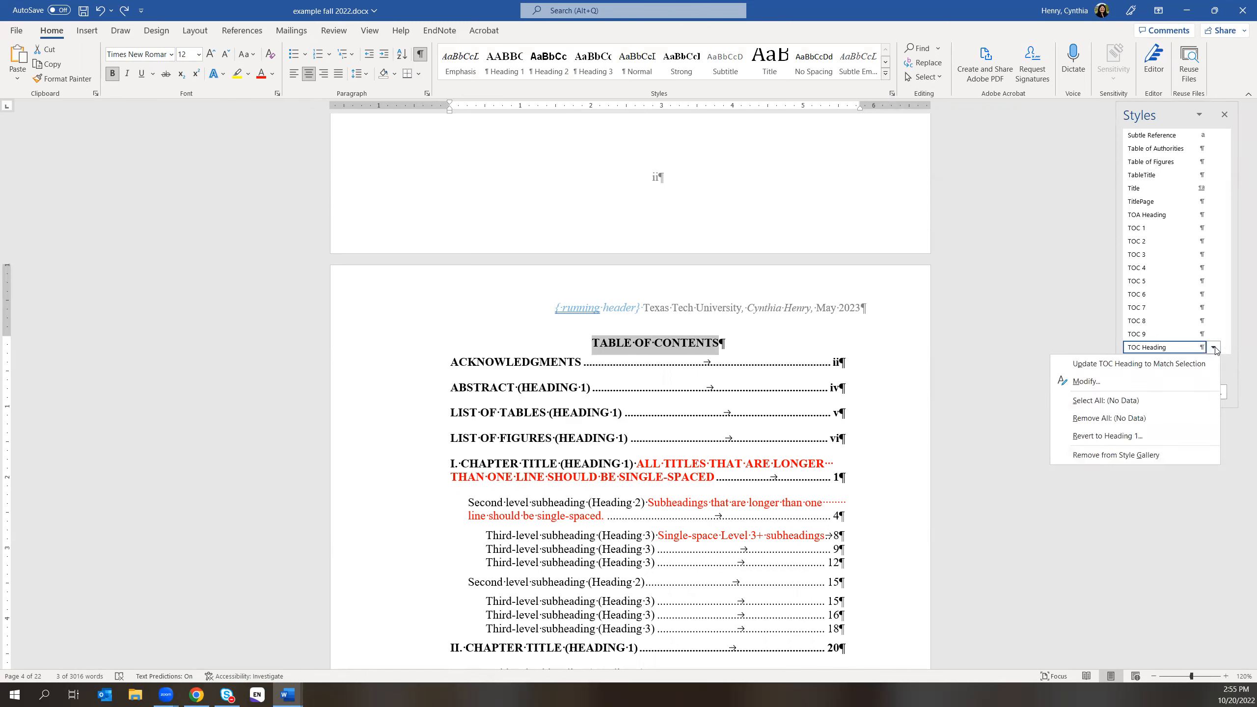
left_click(1084, 381)
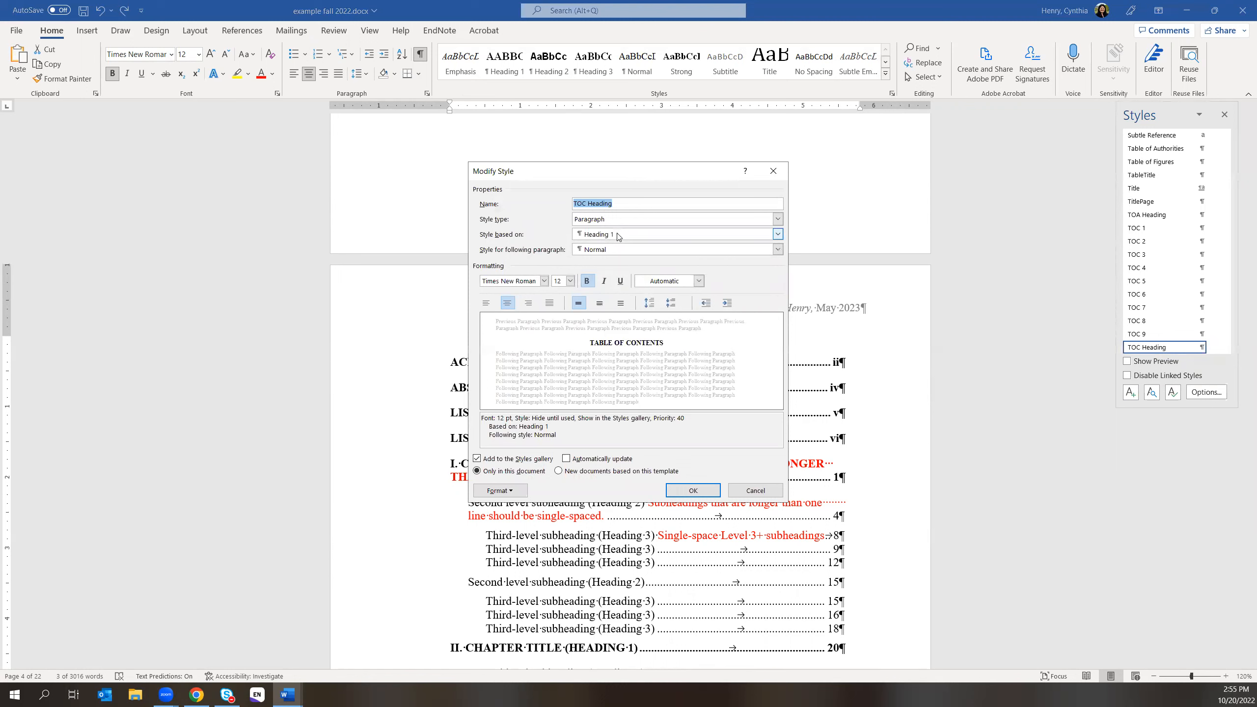
- Set TOC Heading's Style based on to (no style) and confirm the change
left_click(618, 235)
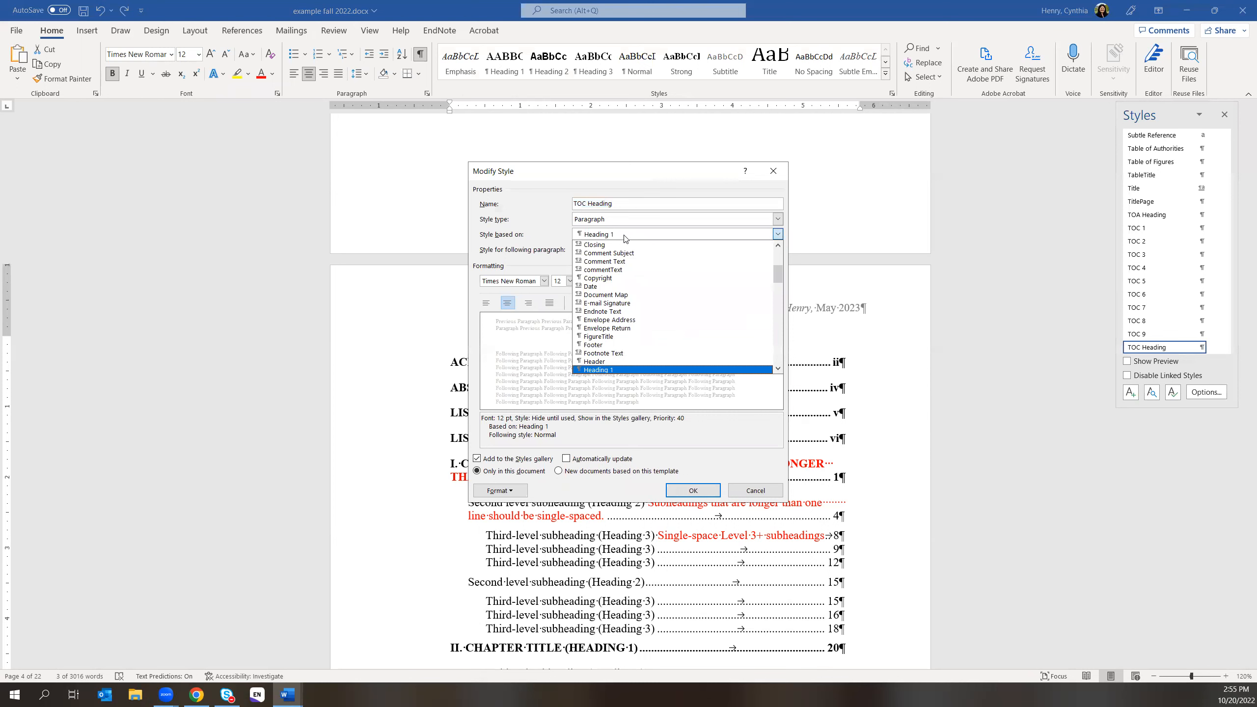
scroll(696, 328, "down", 4)
scroll(695, 328, "down", 2)
scroll(695, 328, "down", 6)
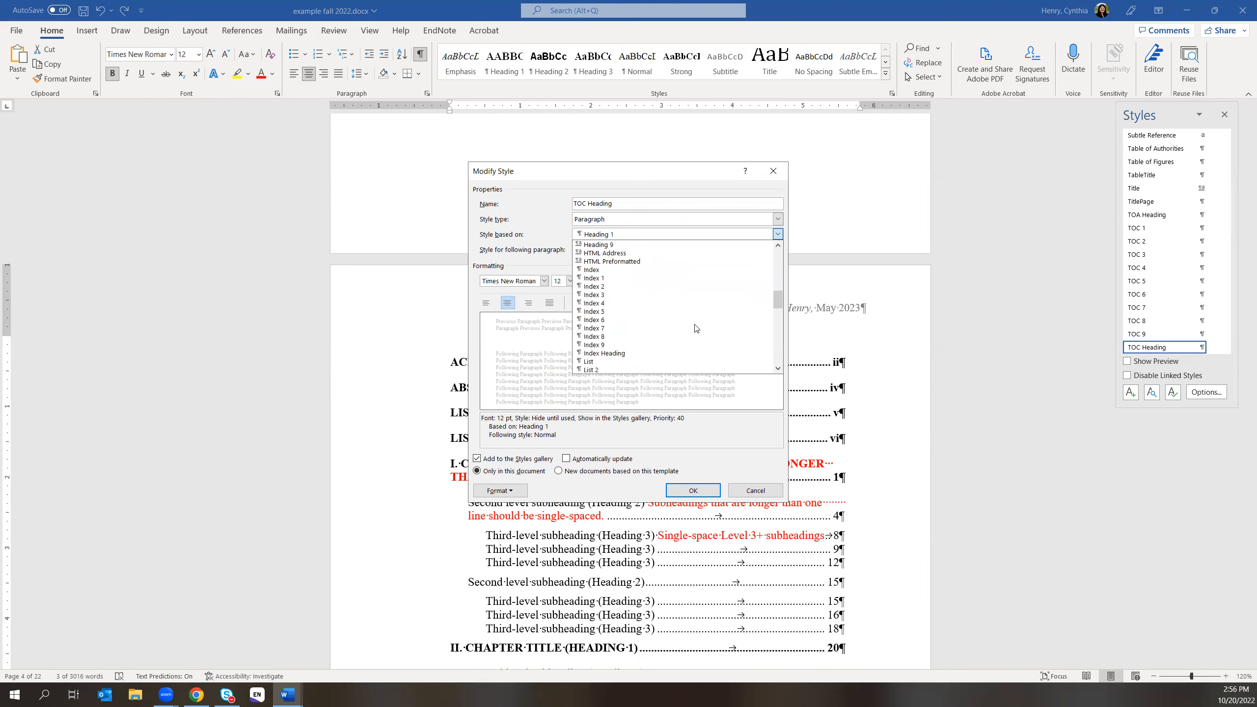
left_click_drag(773, 311, 775, 348)
scroll(775, 349, "down", 2)
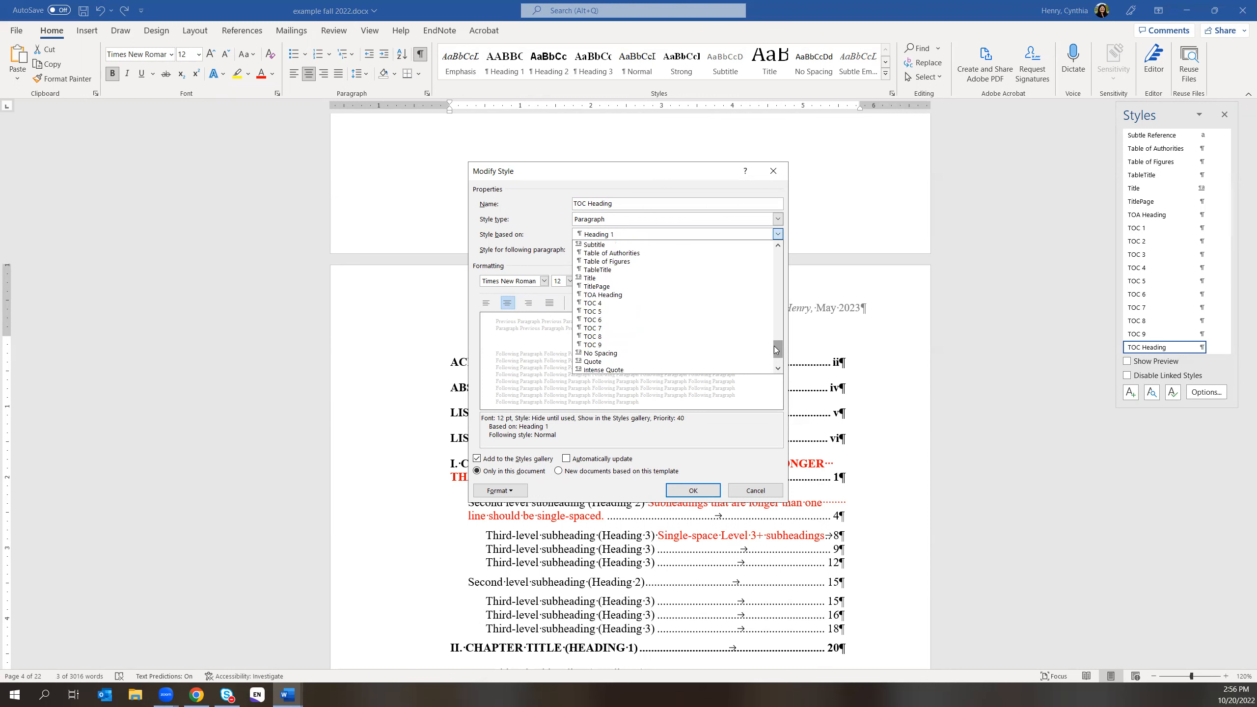
scroll(775, 349, "down", 2)
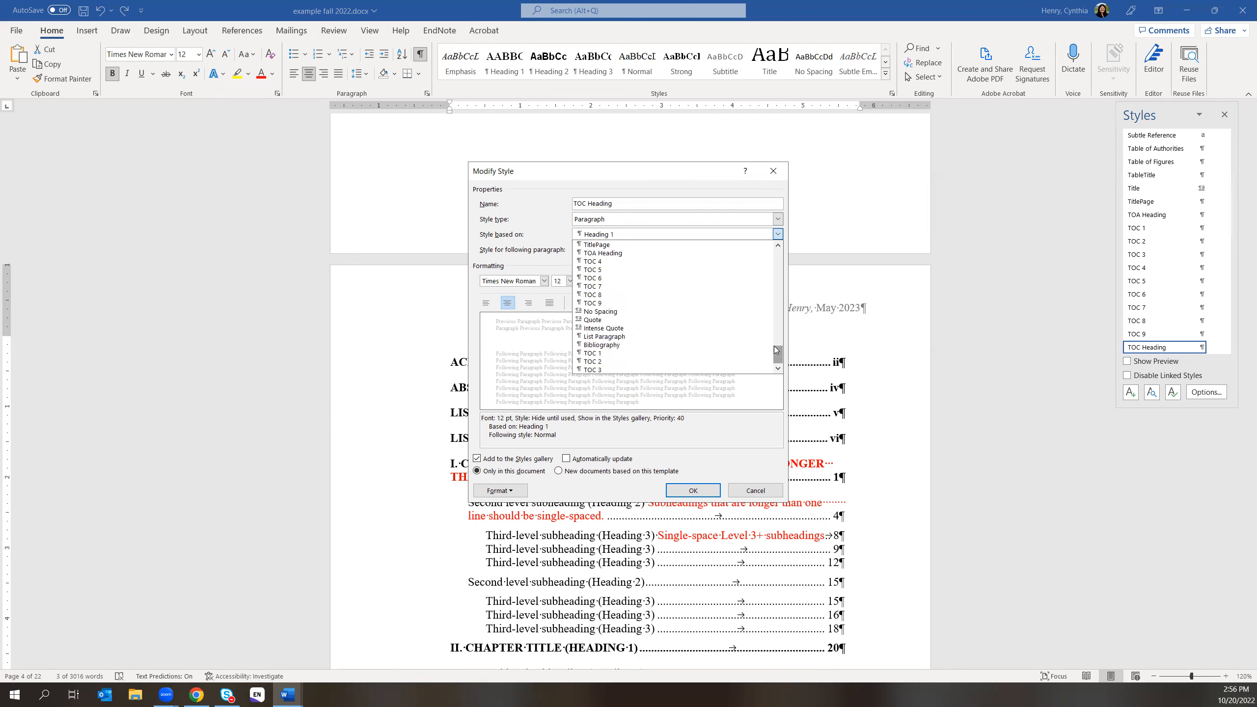
scroll(774, 345, "up", 3)
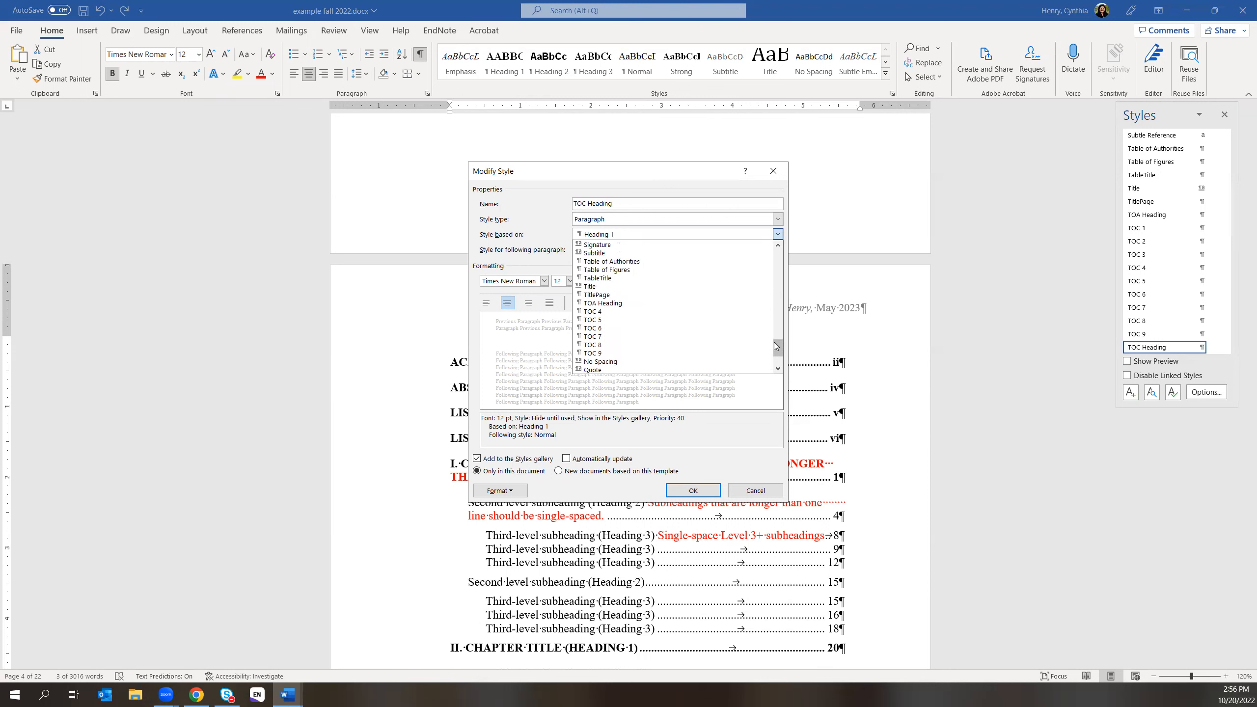
scroll(773, 342, "down", 3)
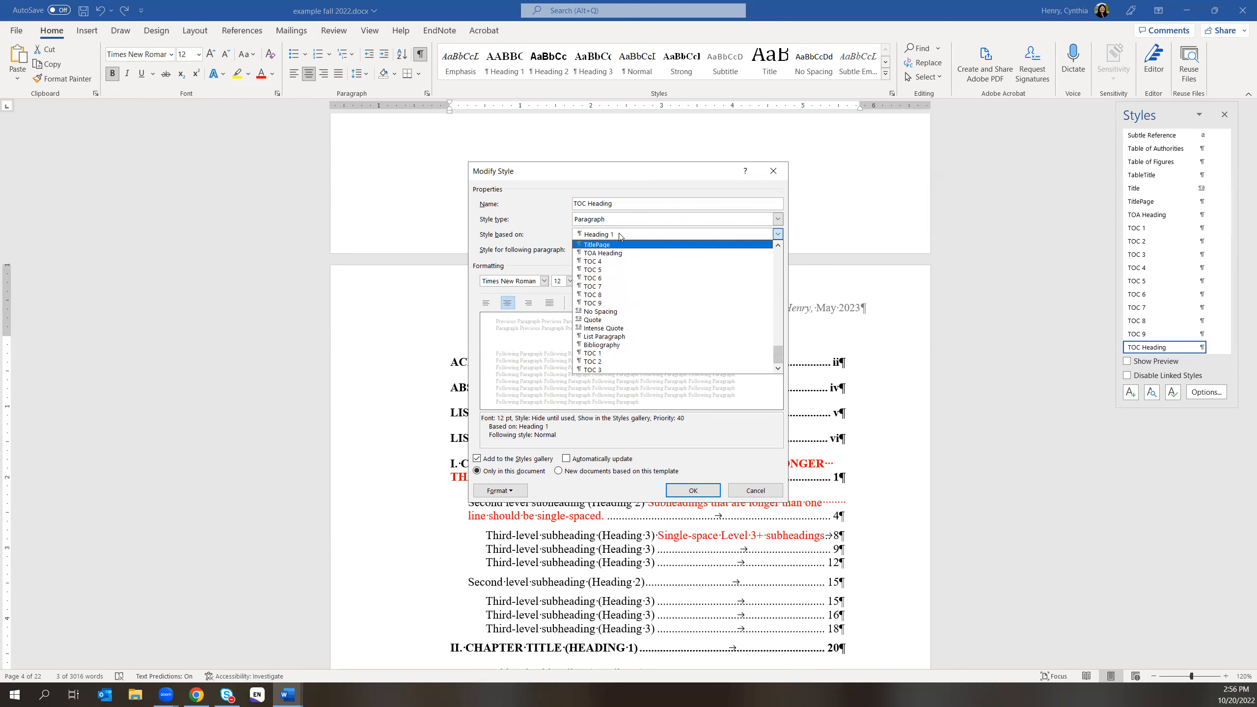
scroll(654, 267, "up", 2)
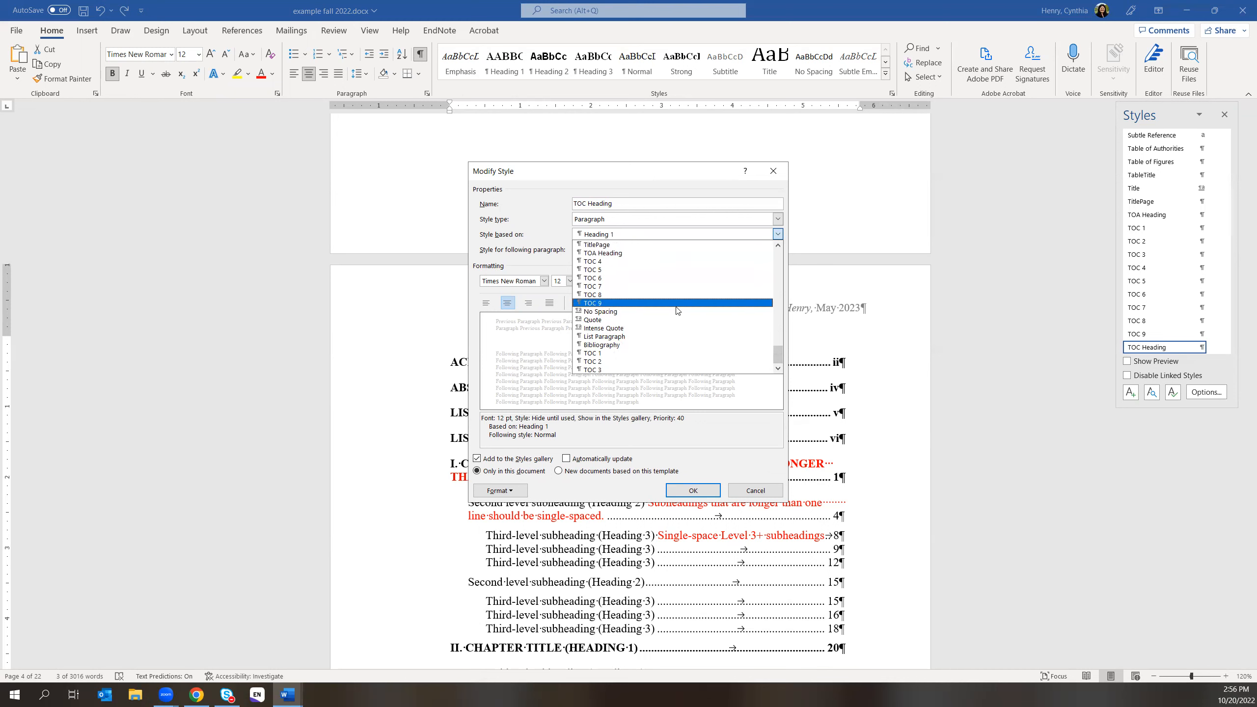
left_click_drag(778, 355, 728, 236)
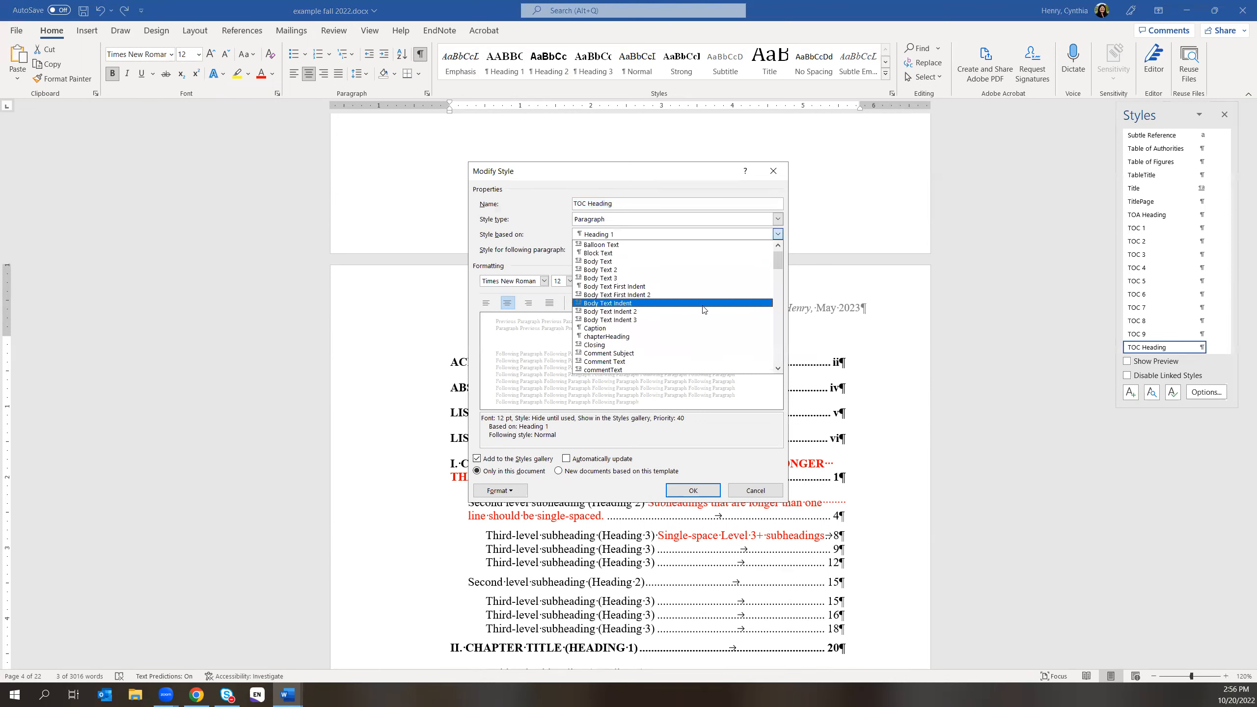
scroll(712, 316, "down", 1)
scroll(728, 328, "down", 3)
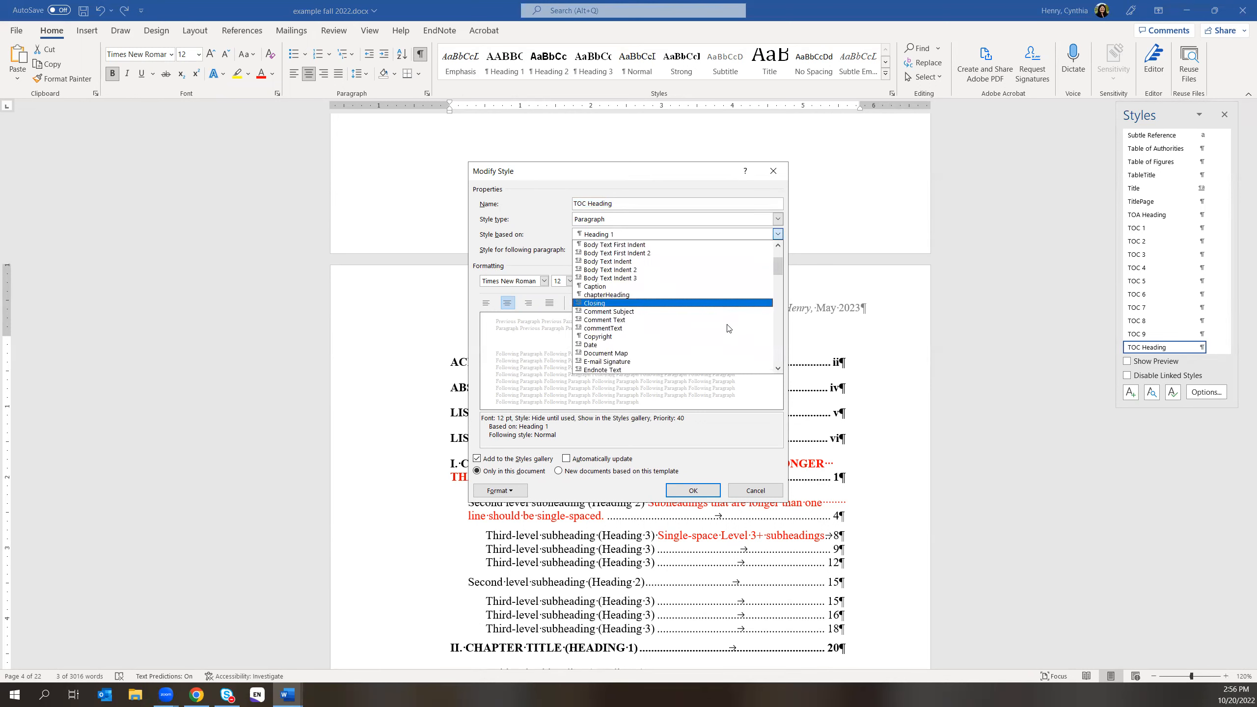
scroll(728, 328, "down", 3)
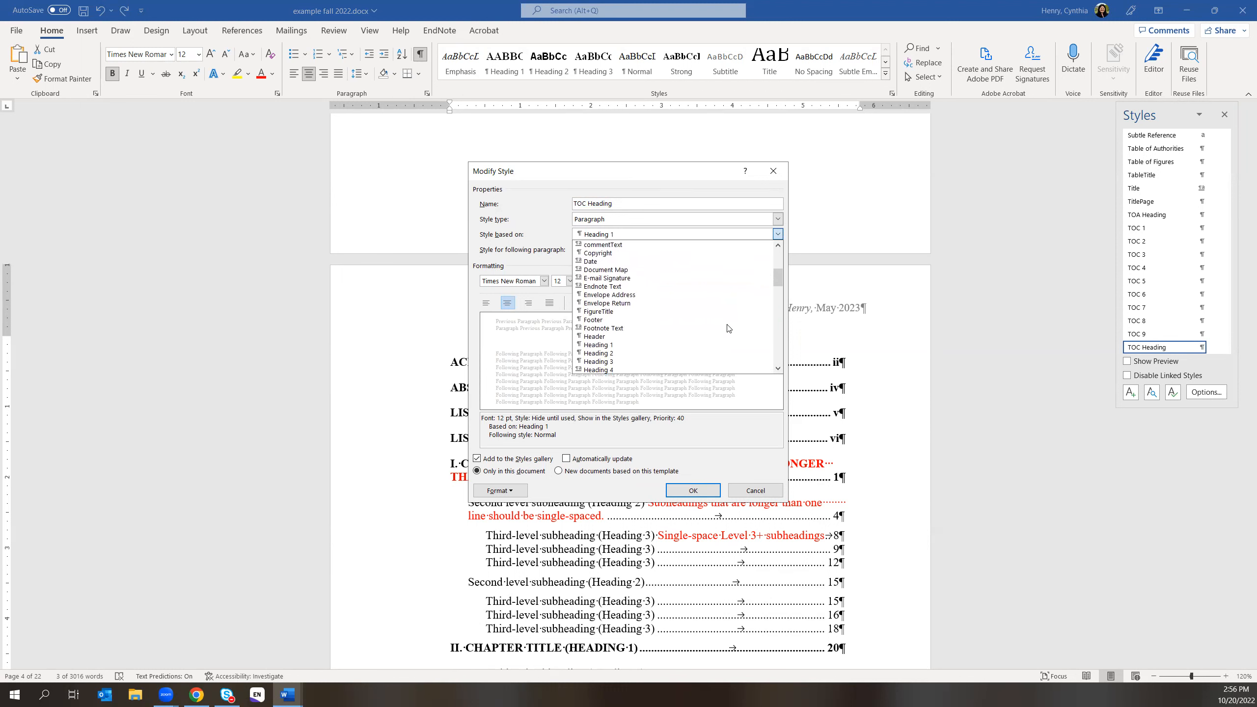
scroll(728, 329, "down", 5)
scroll(727, 328, "down", 7)
scroll(729, 328, "down", 7)
scroll(729, 329, "down", 2)
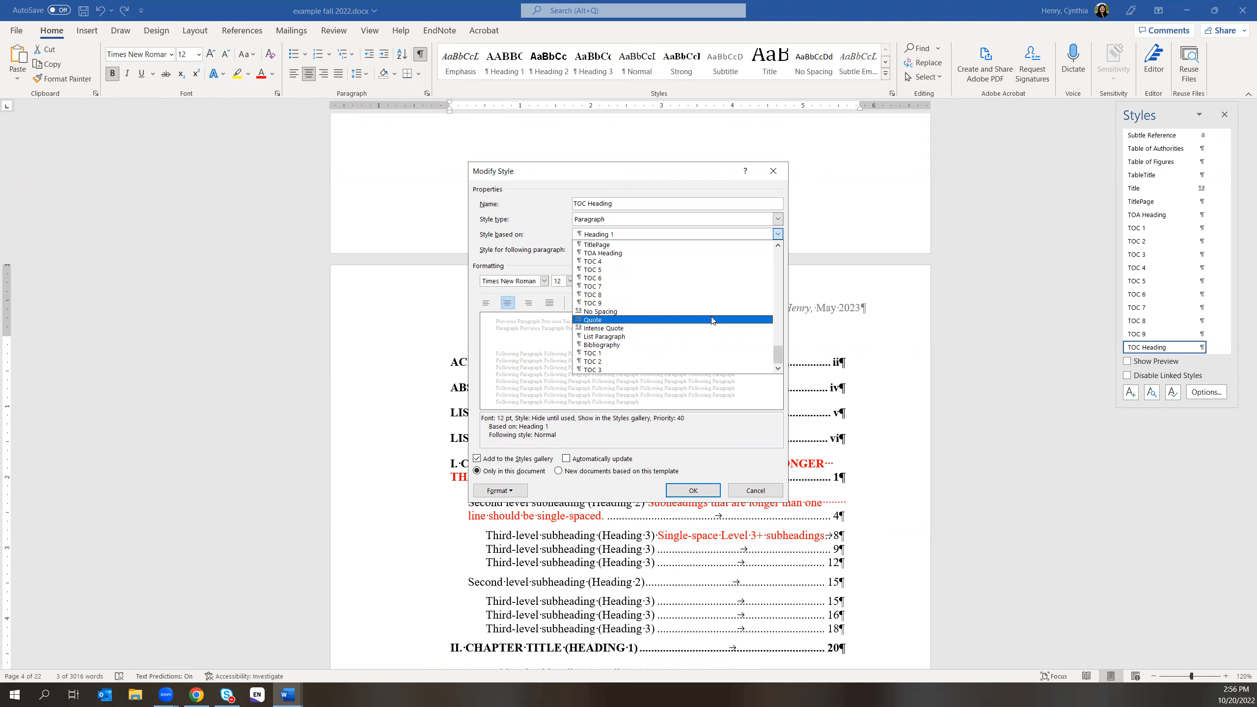
scroll(714, 322, "up", 2)
scroll(712, 320, "up", 1)
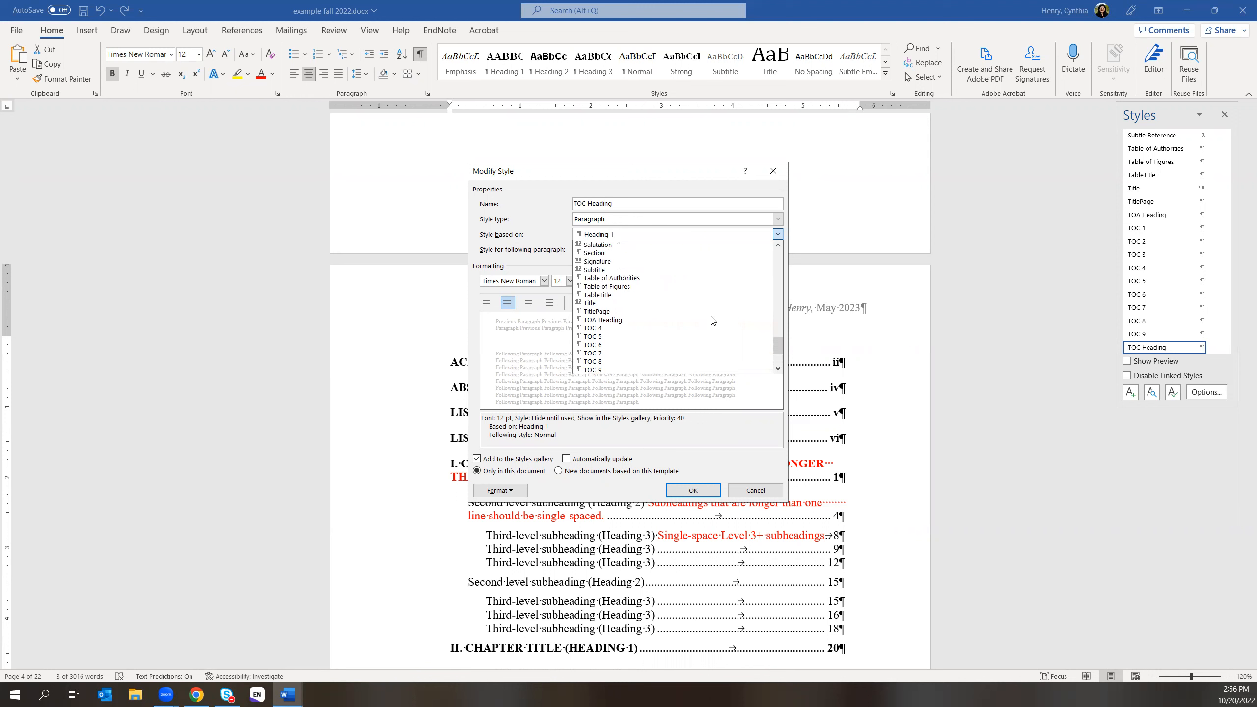
scroll(712, 320, "up", 2)
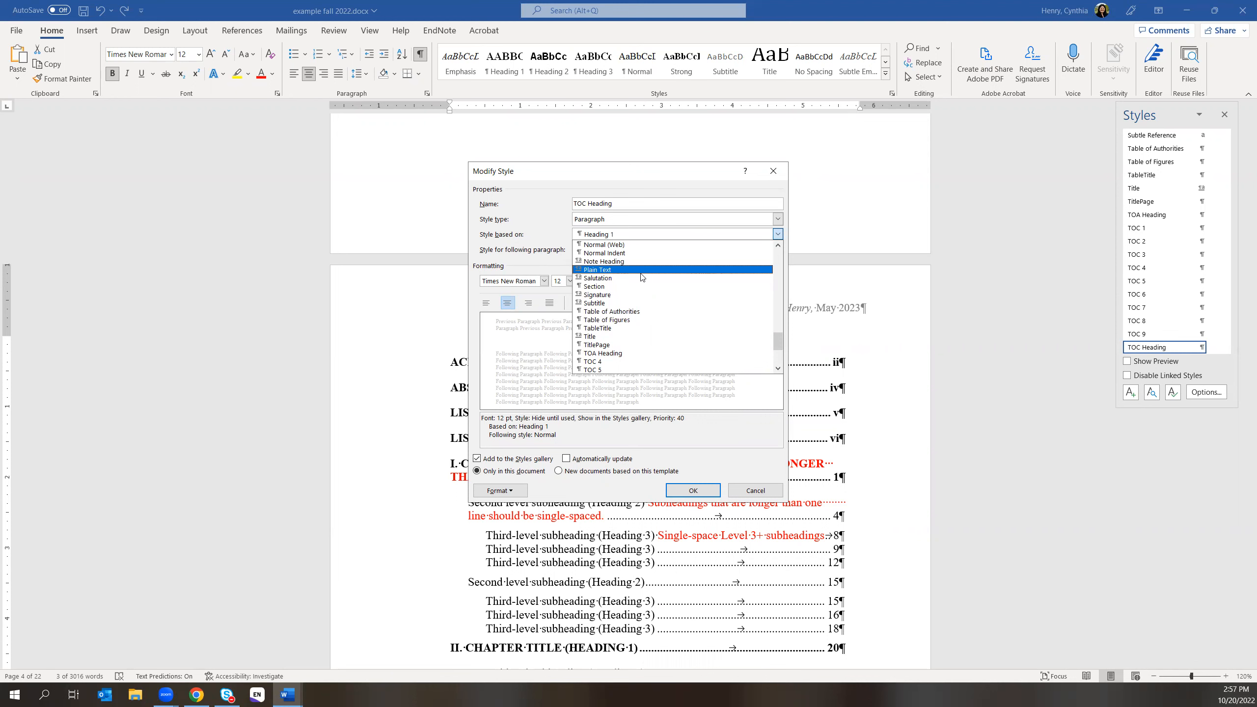
scroll(676, 271, "up", 2)
scroll(677, 271, "up", 7)
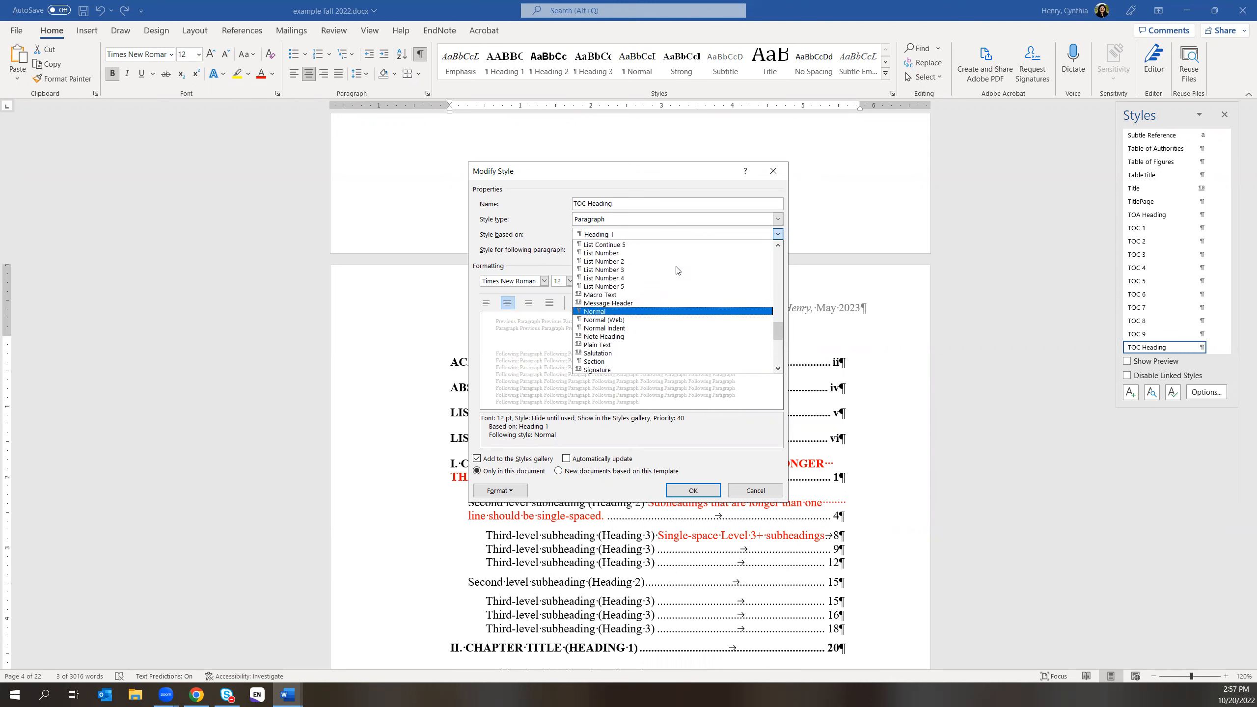
scroll(677, 271, "up", 5)
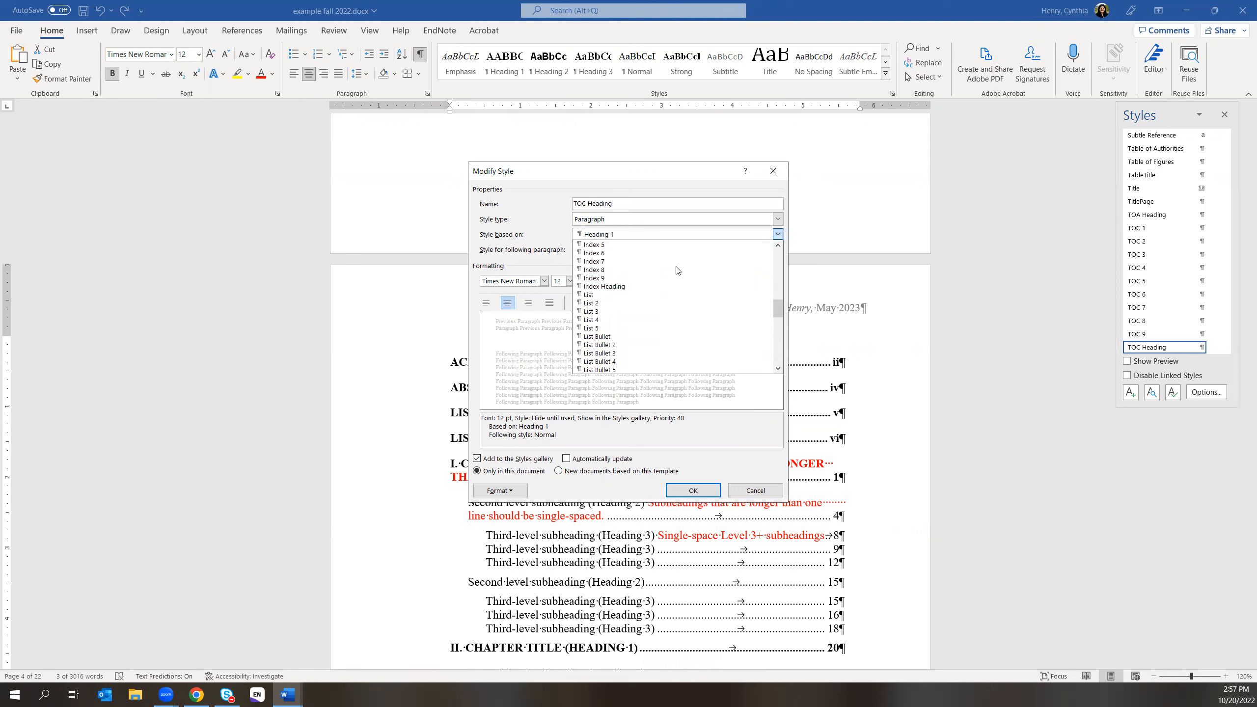
scroll(677, 271, "up", 4)
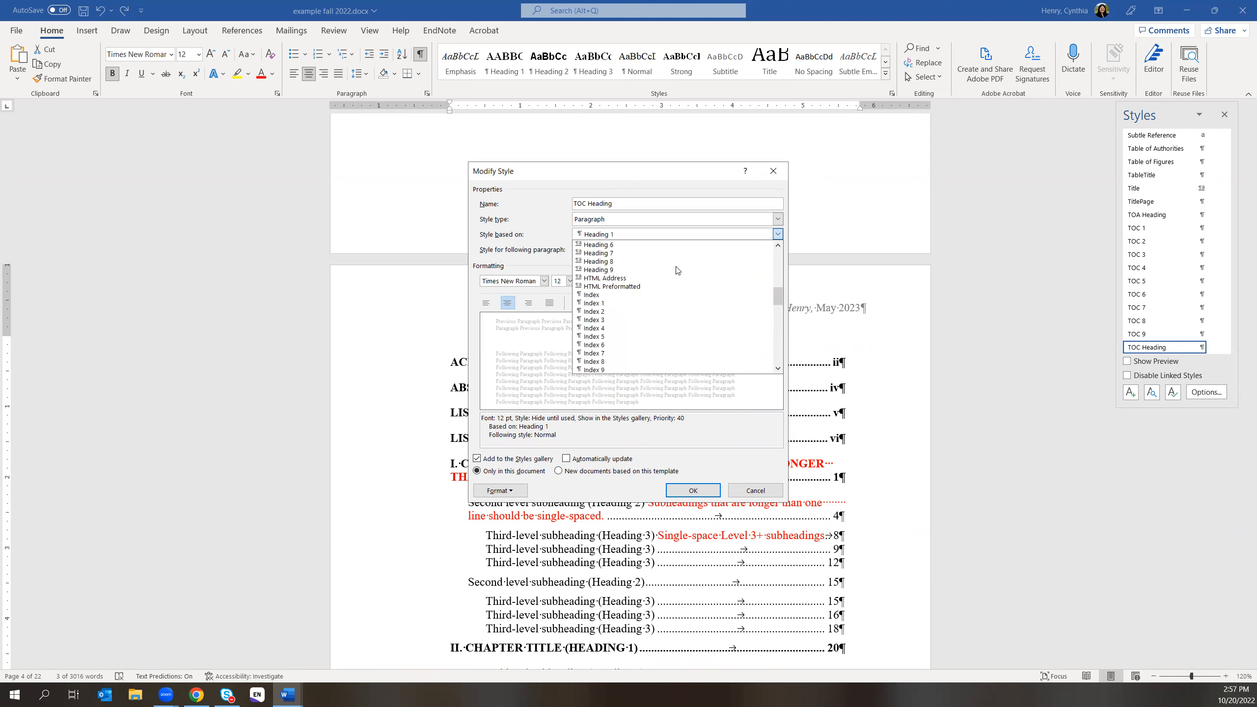
scroll(677, 270, "up", 2)
scroll(677, 271, "up", 4)
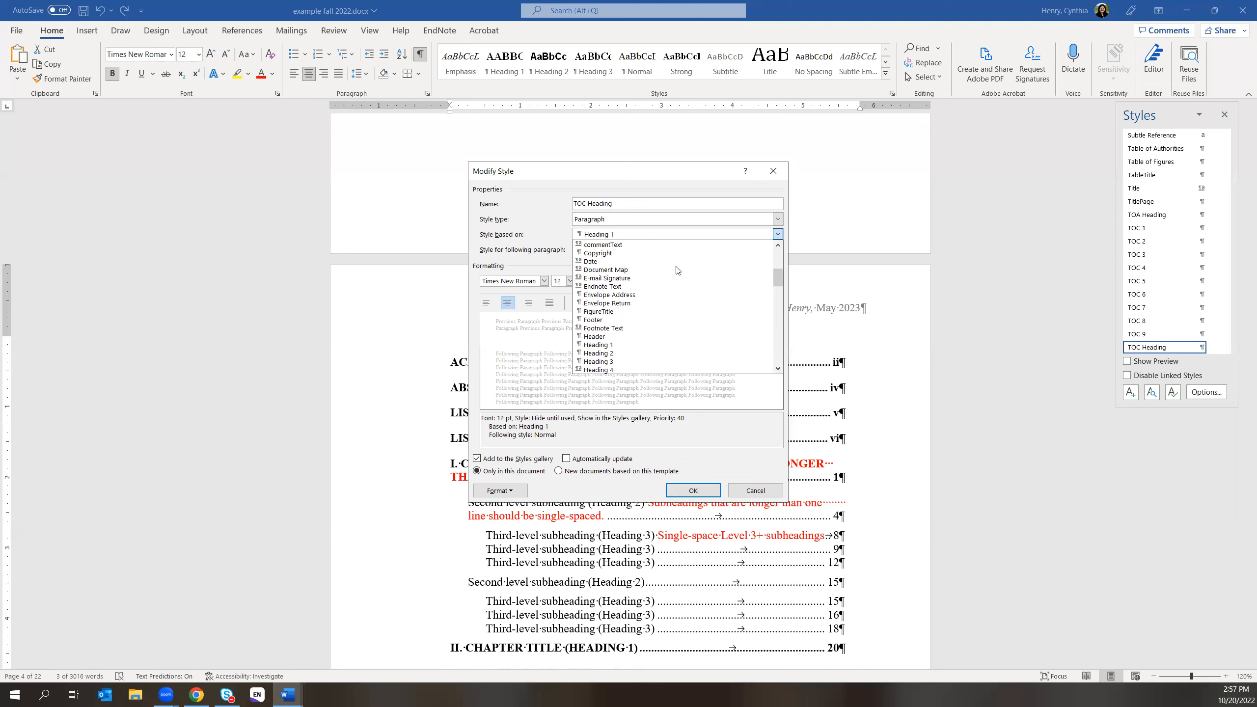
scroll(677, 270, "up", 3)
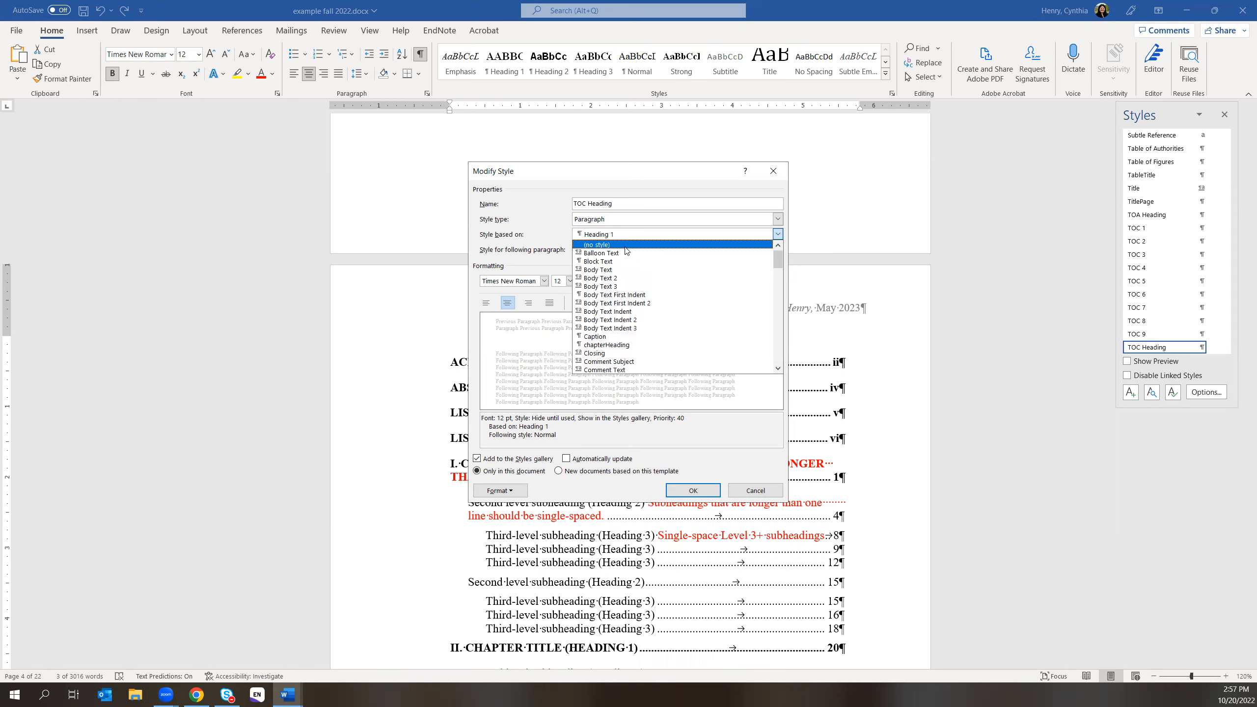
left_click(626, 246)
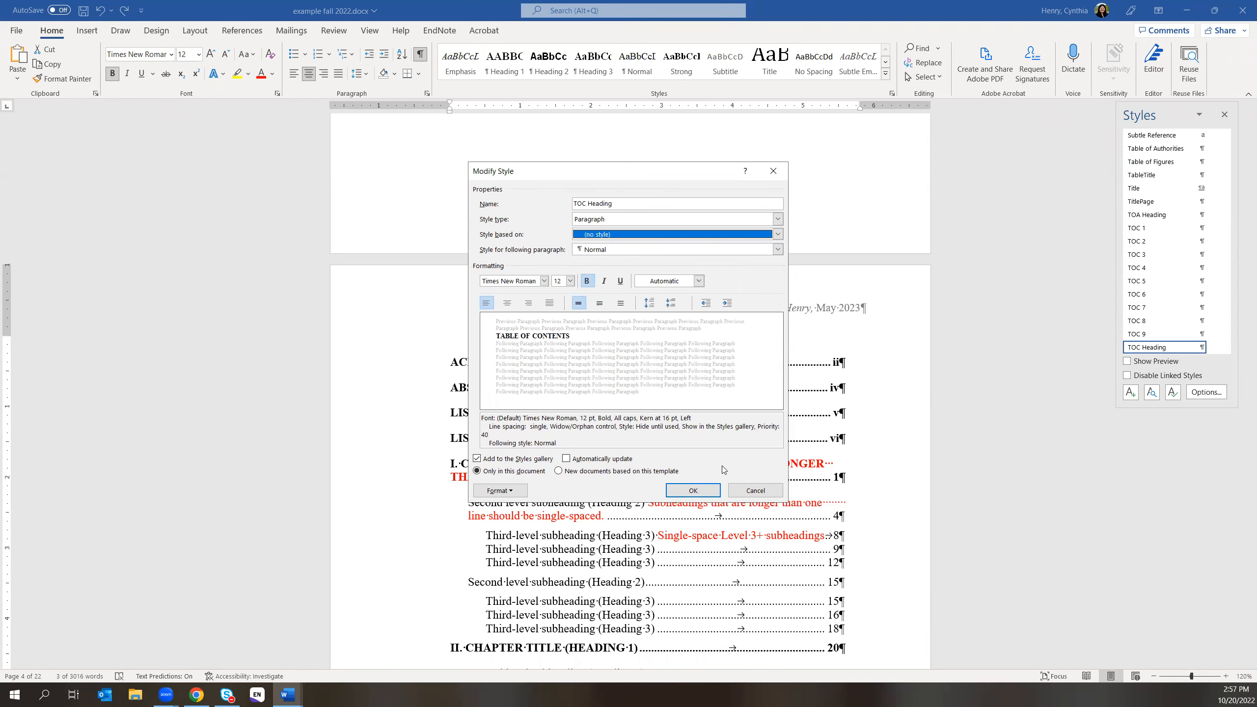
left_click(694, 490)
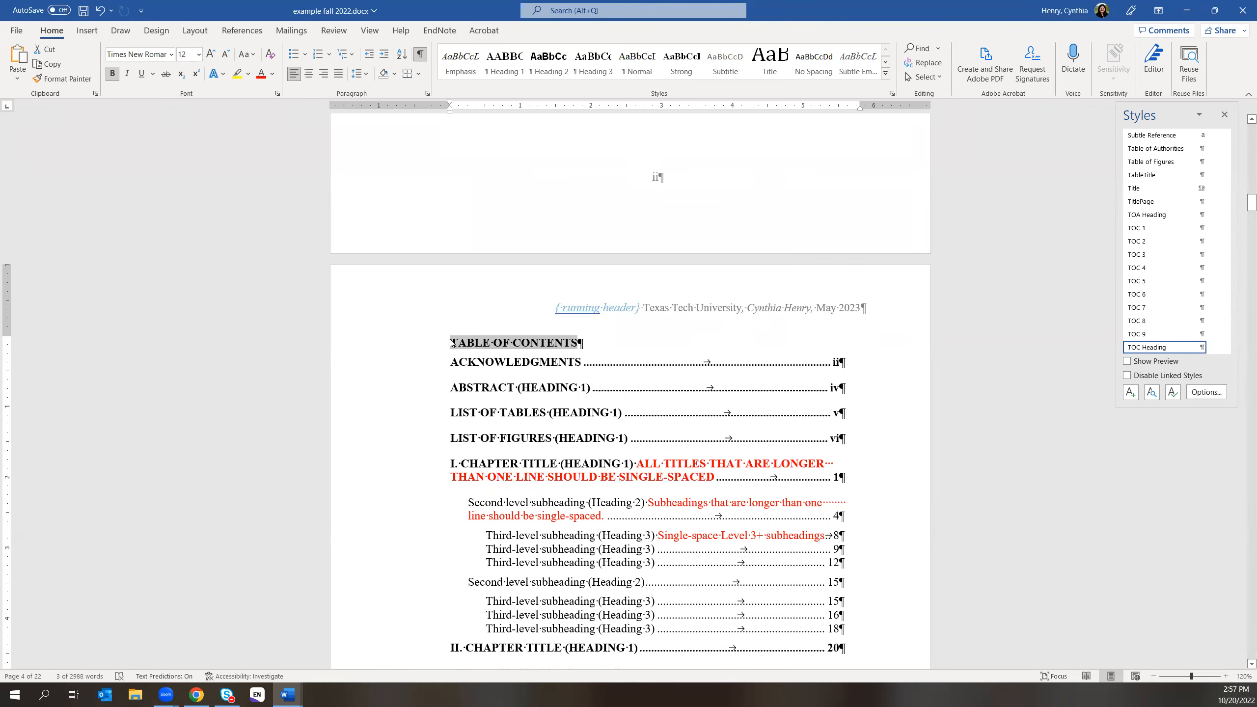
- Center the TABLE OF CONTENTS title, check the entry styles, and close the Styles pane
left_click(309, 73)
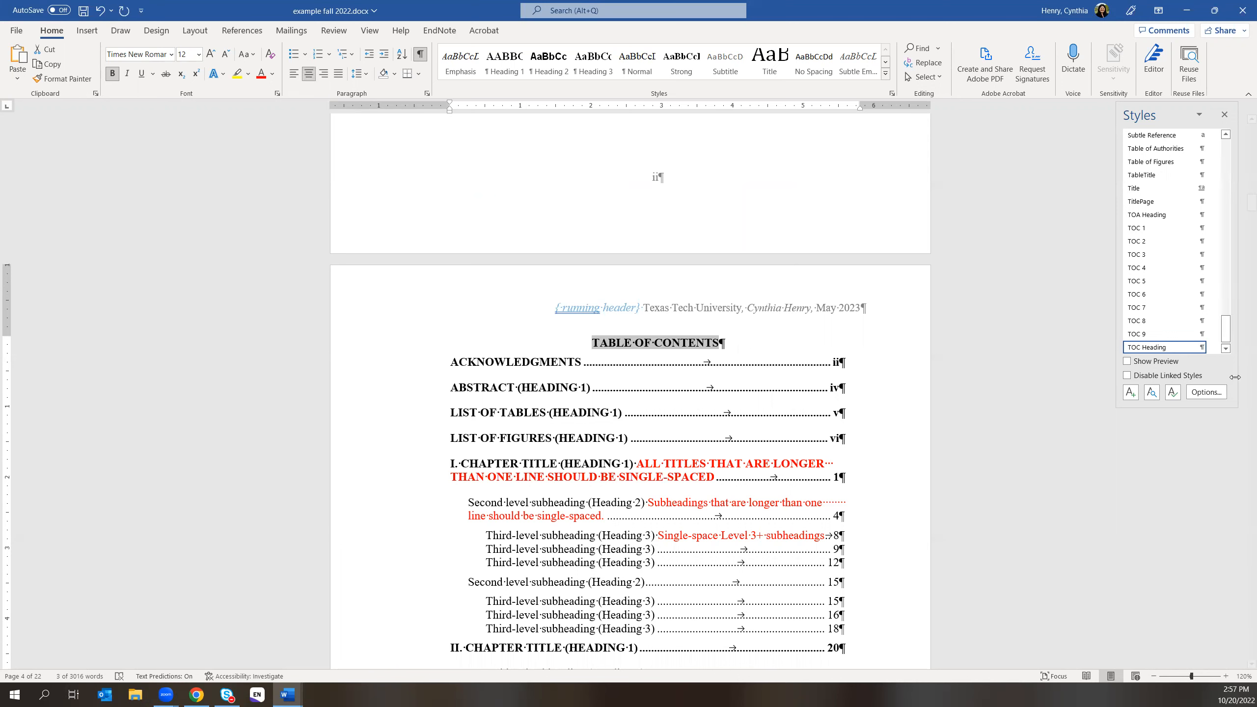
left_click(795, 390)
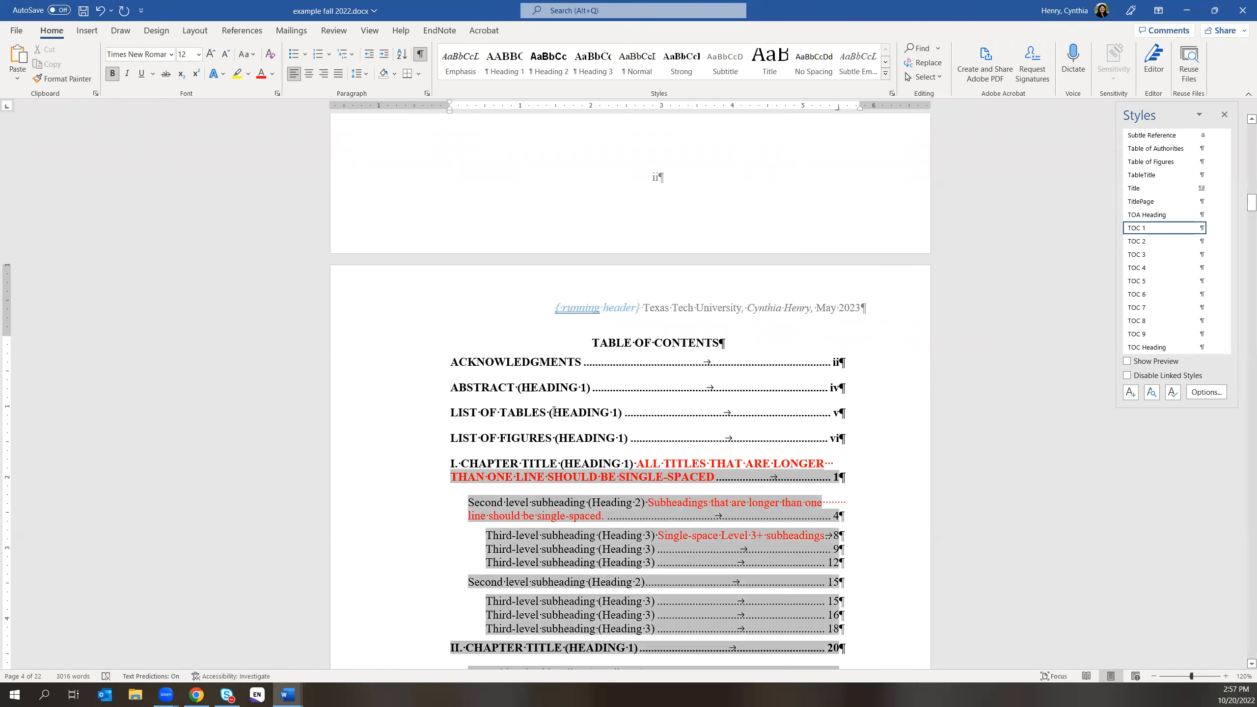
left_click(526, 404)
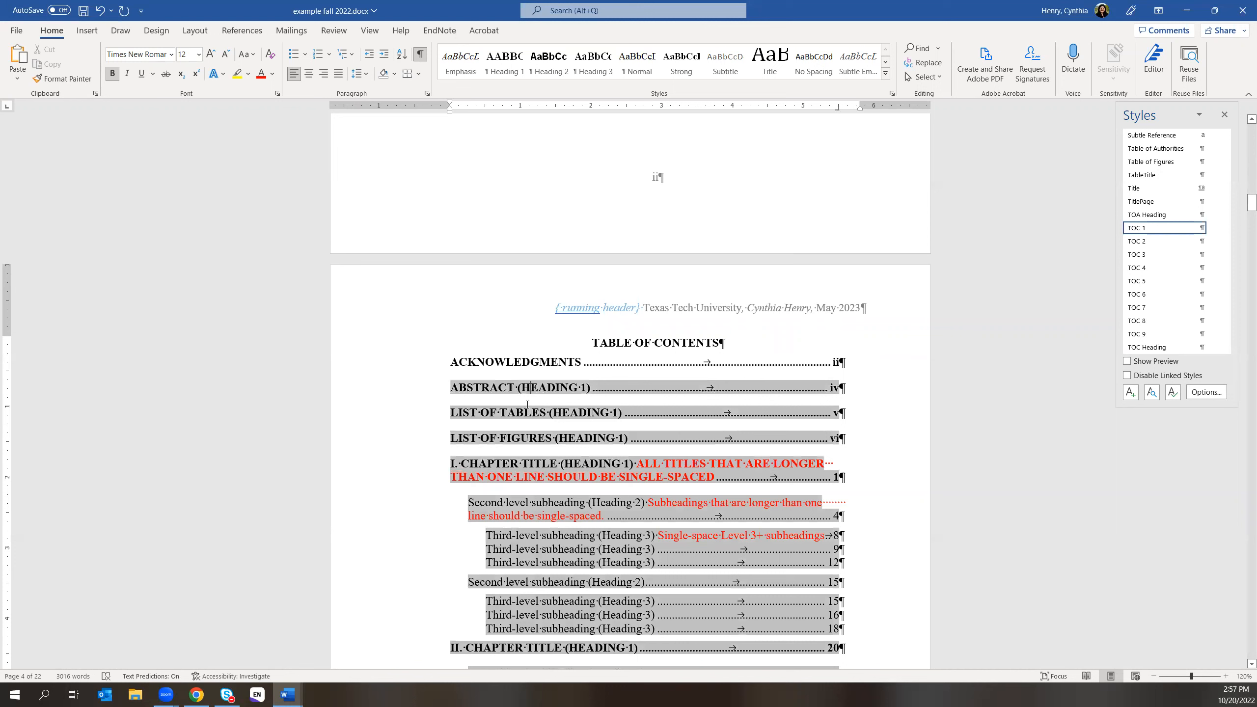
left_click(1224, 114)
left_click(636, 344)
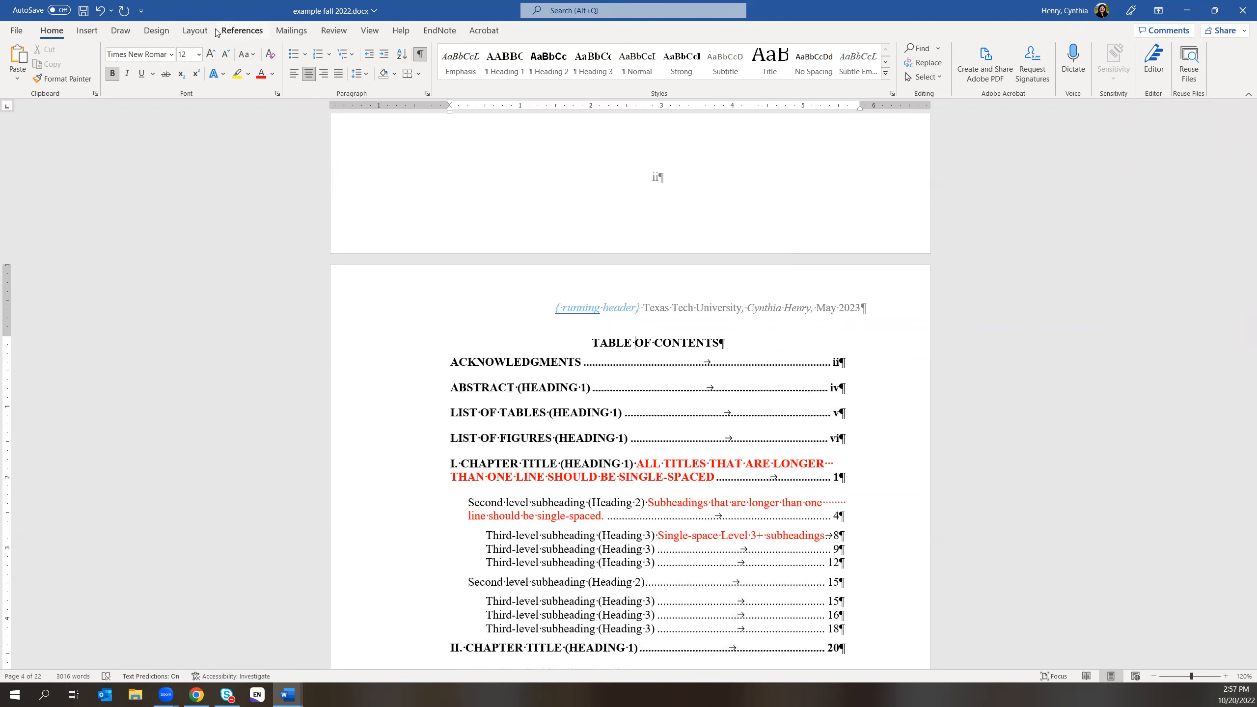
- Update the table of contents twice from References, undoing each update to keep the original entries
left_click(242, 30)
left_click(69, 63)
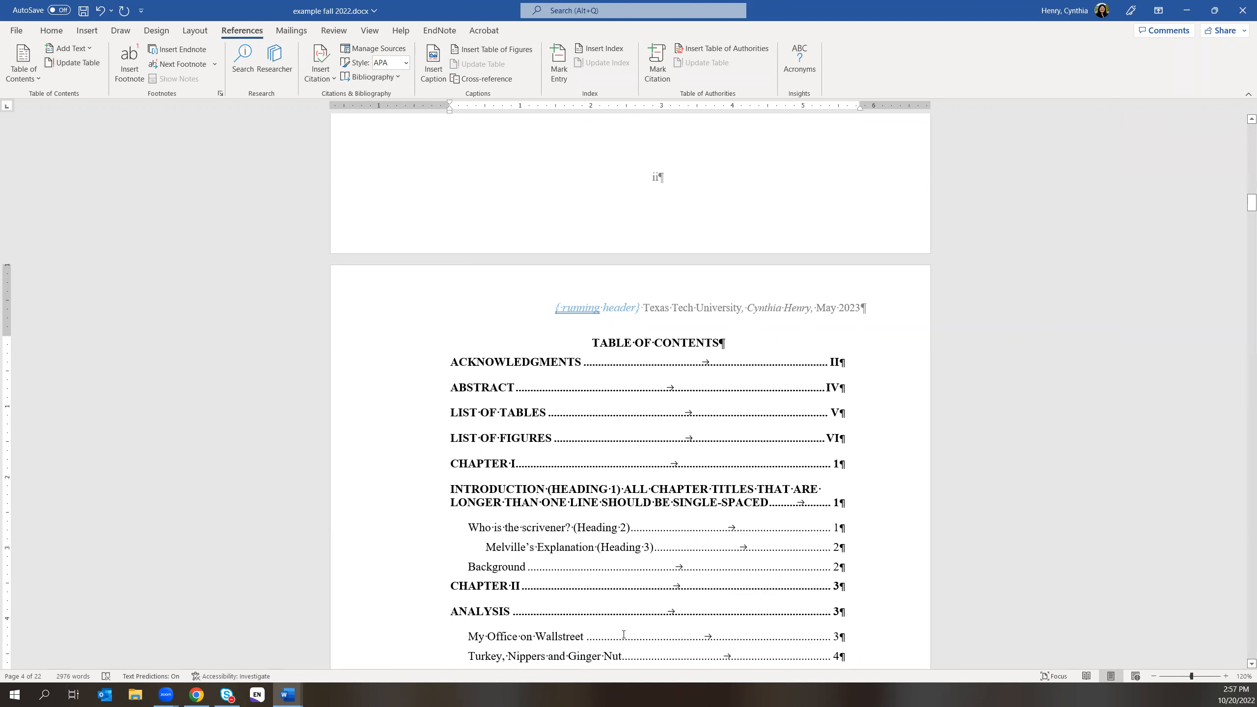
left_click(101, 14)
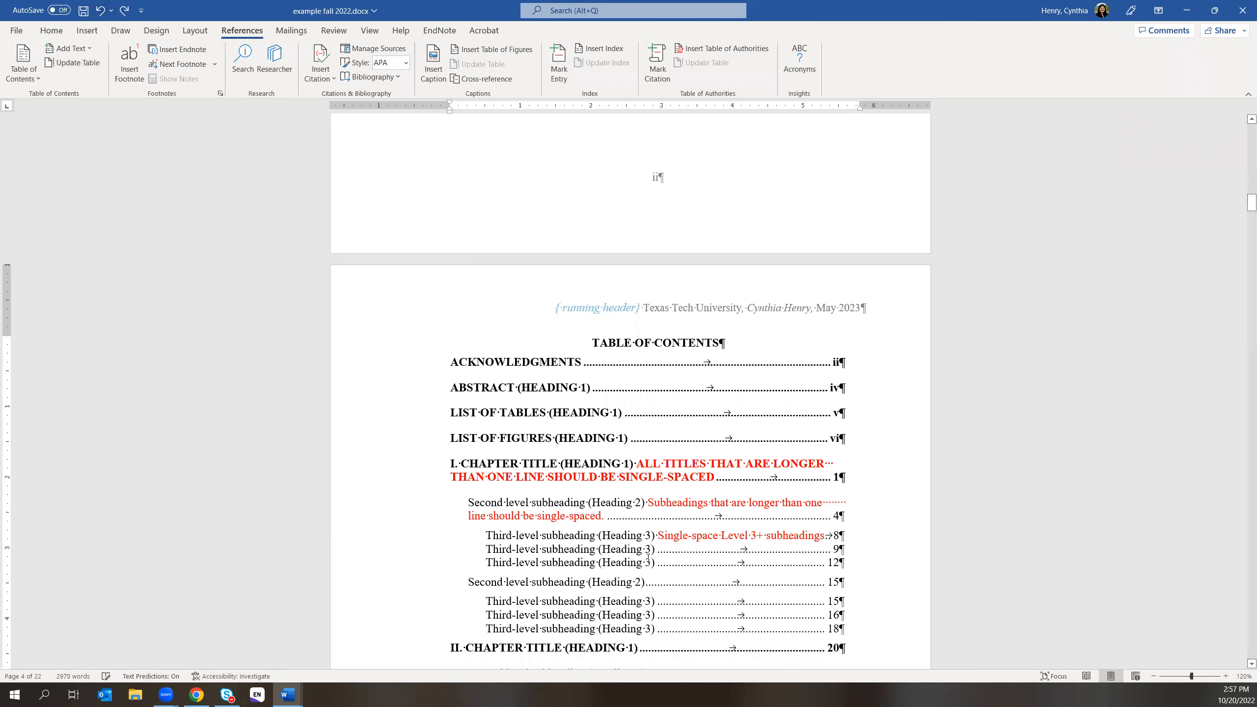
scroll(886, 540, "down", 2)
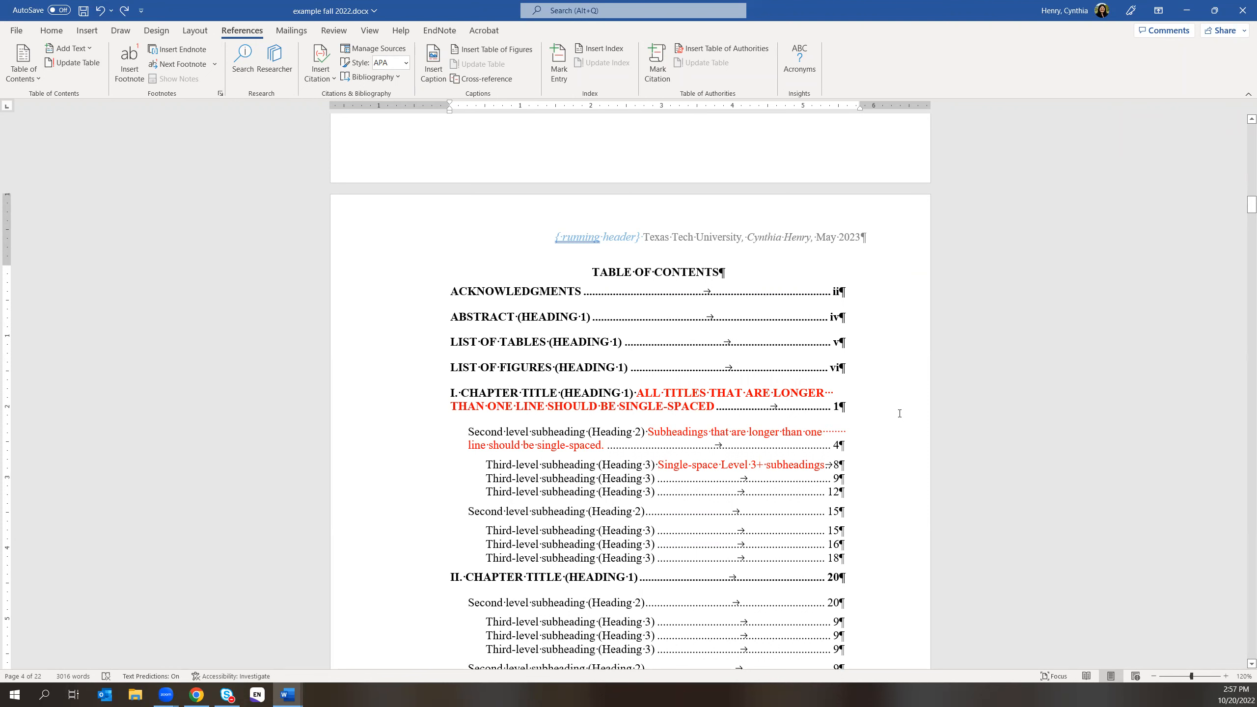
scroll(859, 443, "down", 1)
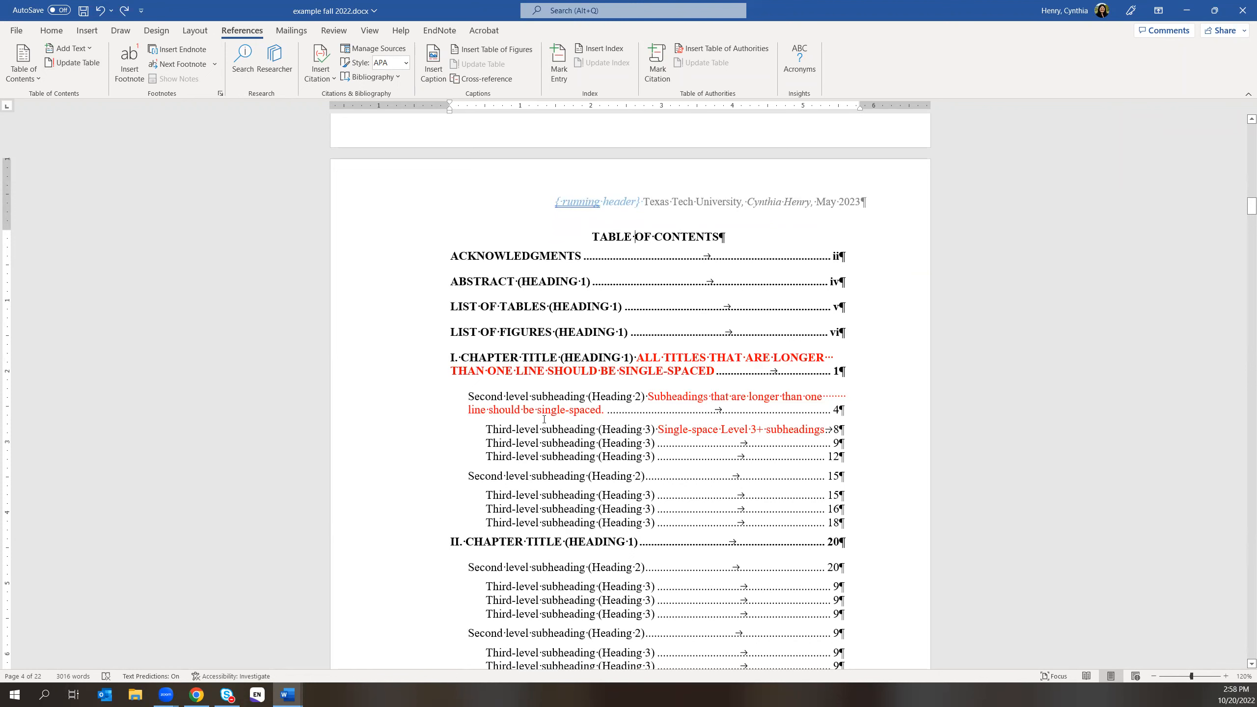
left_click(74, 60)
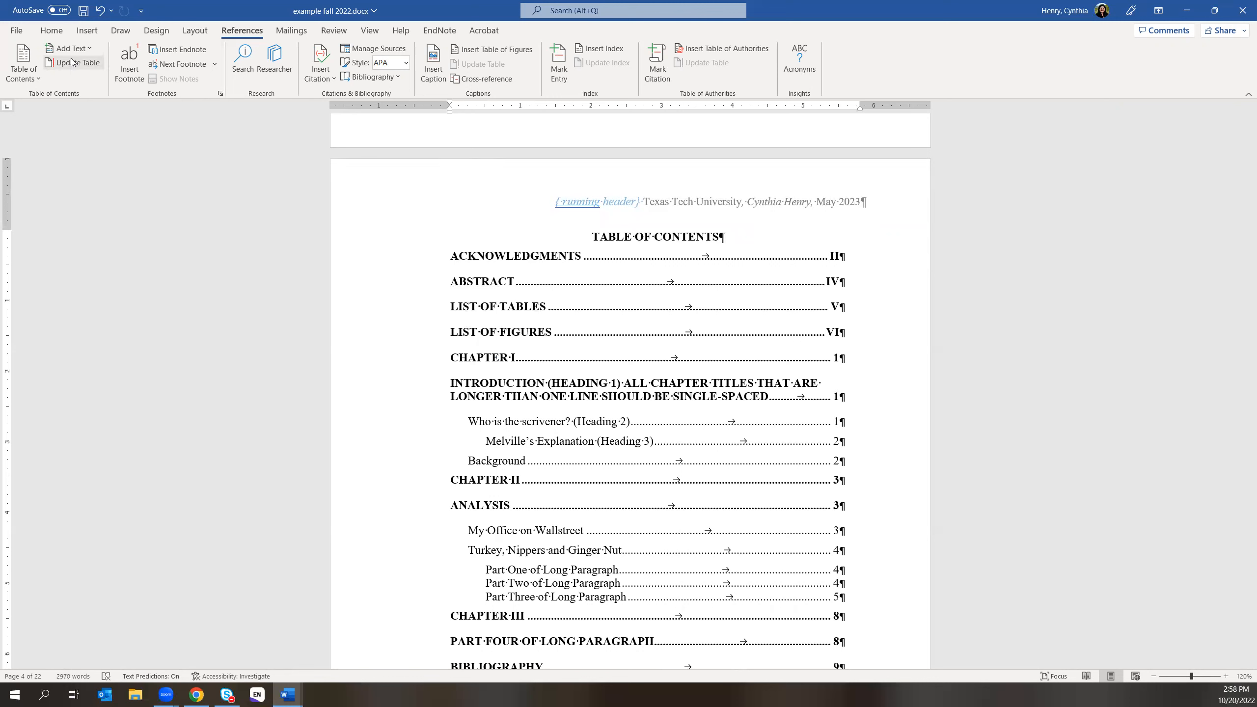
left_click(99, 10)
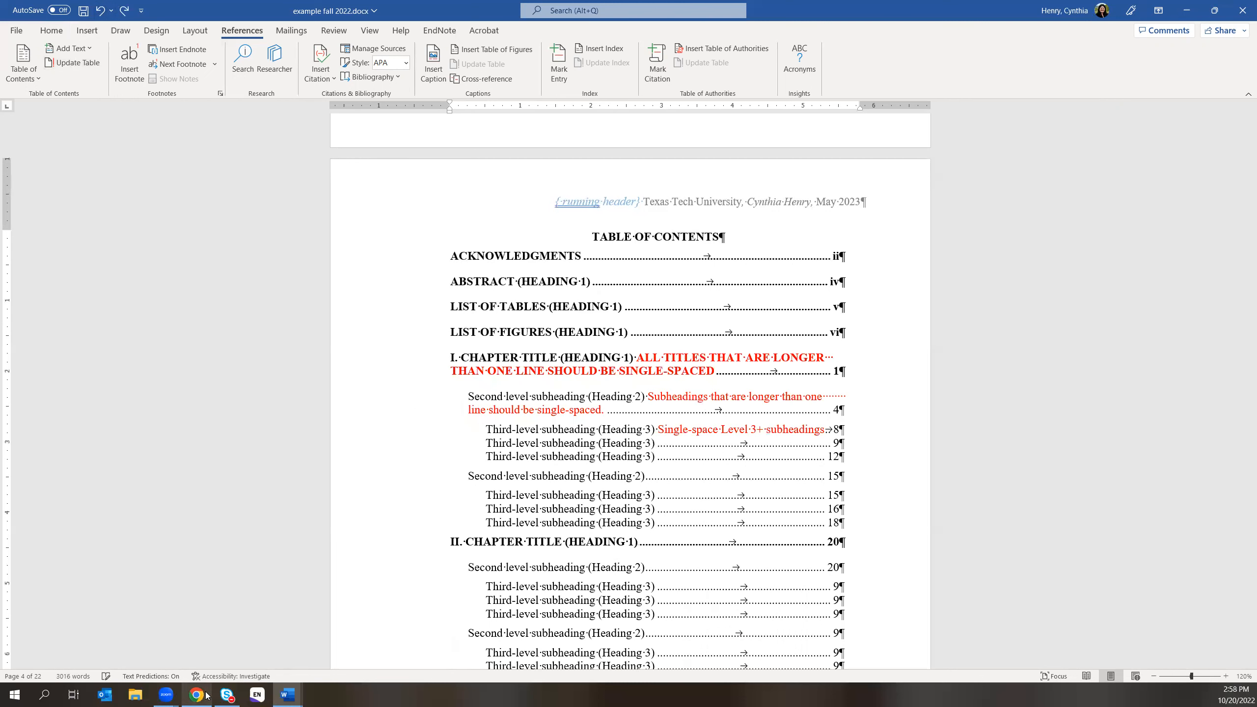
- Scroll past the List of Figures to Chapter I and place the cursor in the INTRODUCTION heading
scroll(902, 428, "down", 5)
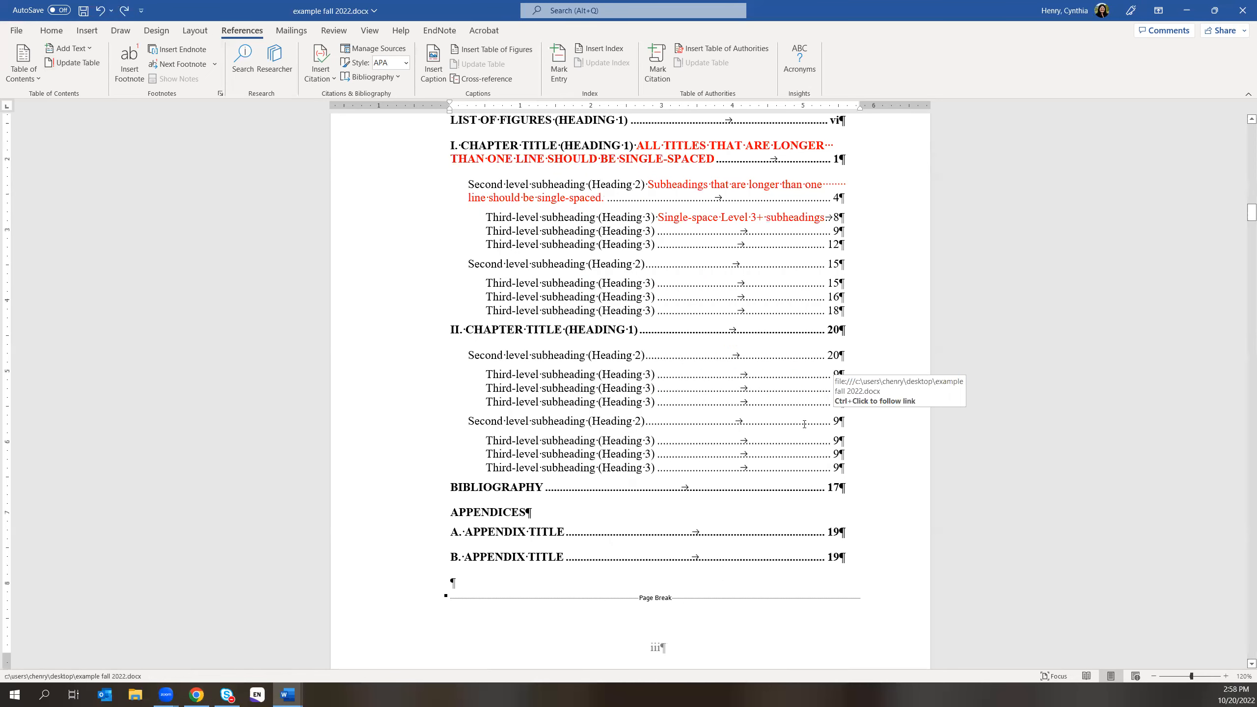
scroll(903, 427, "down", 15)
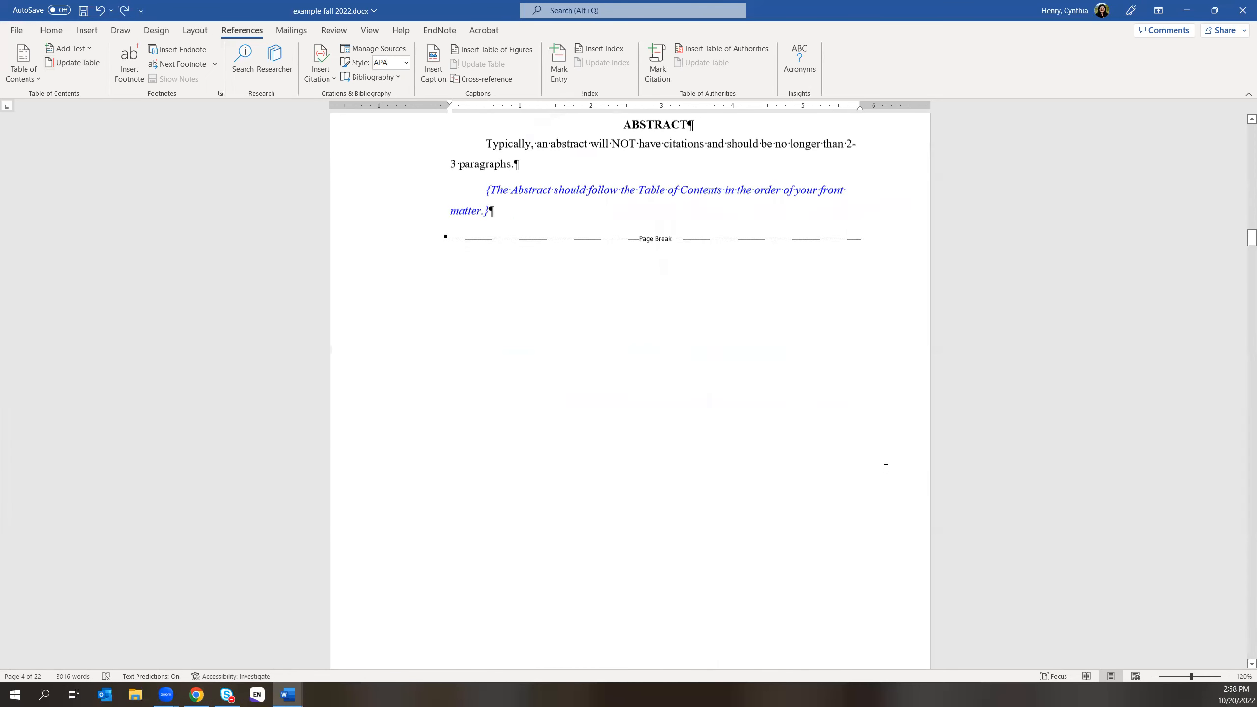
scroll(859, 475, "down", 20)
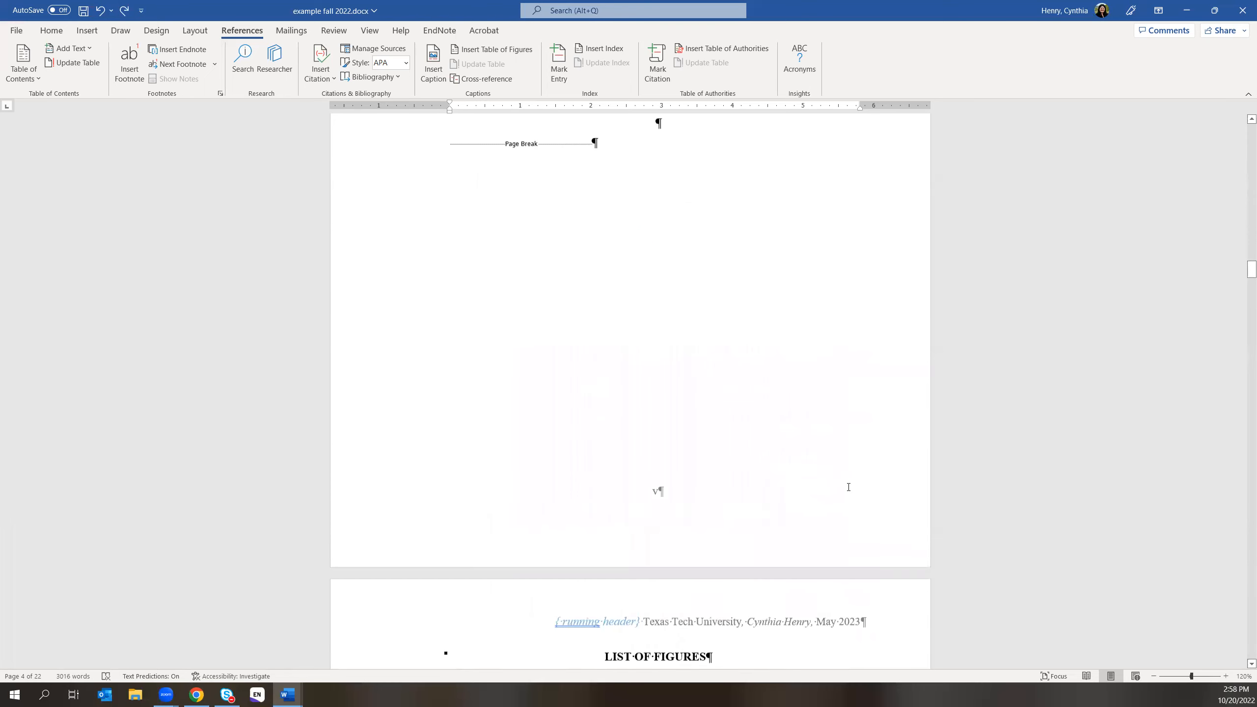
scroll(844, 488, "down", 15)
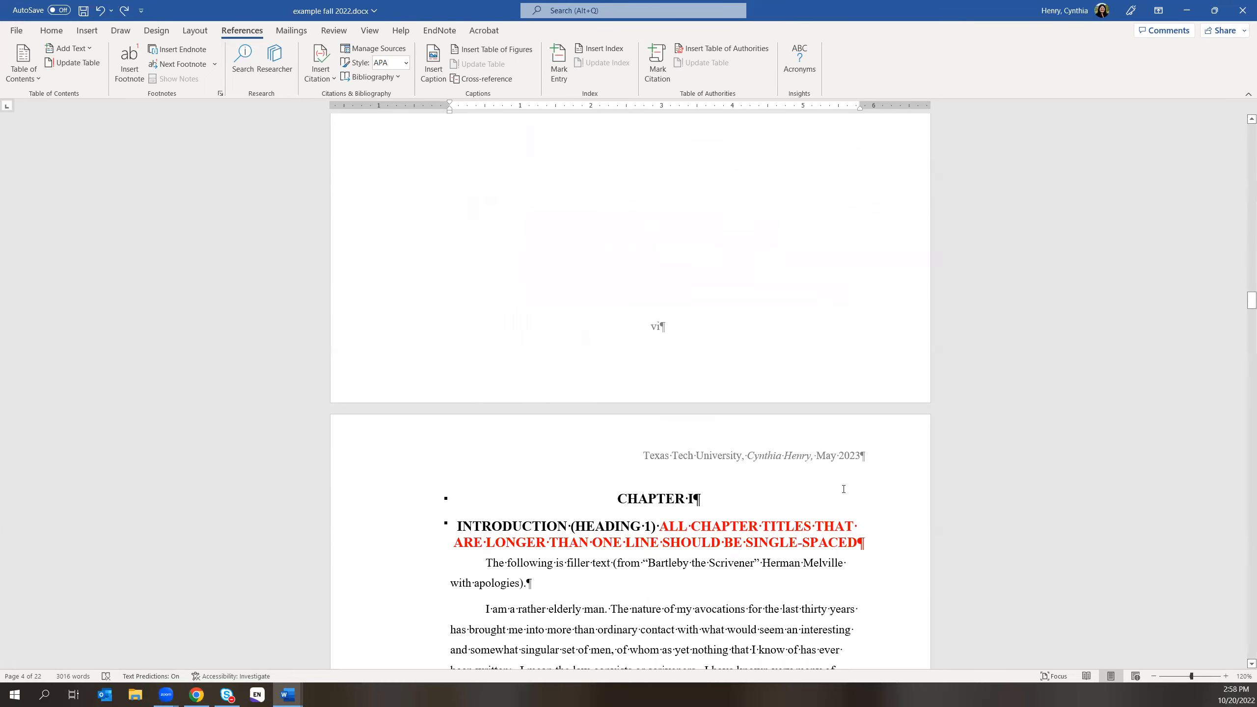
scroll(792, 446, "down", 3)
left_click(522, 209)
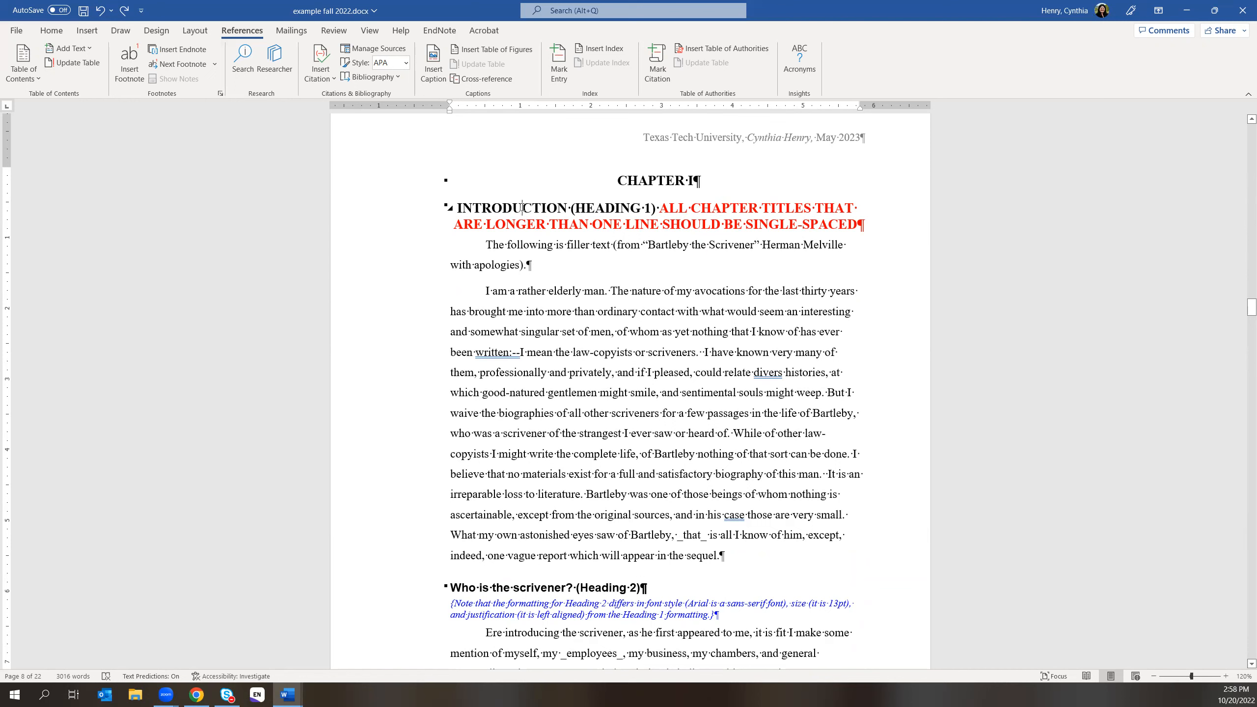
- Select the CHAPTER I heading, browse the Styles gallery, and open the full Styles pane showing chapterHeading
left_click(52, 31)
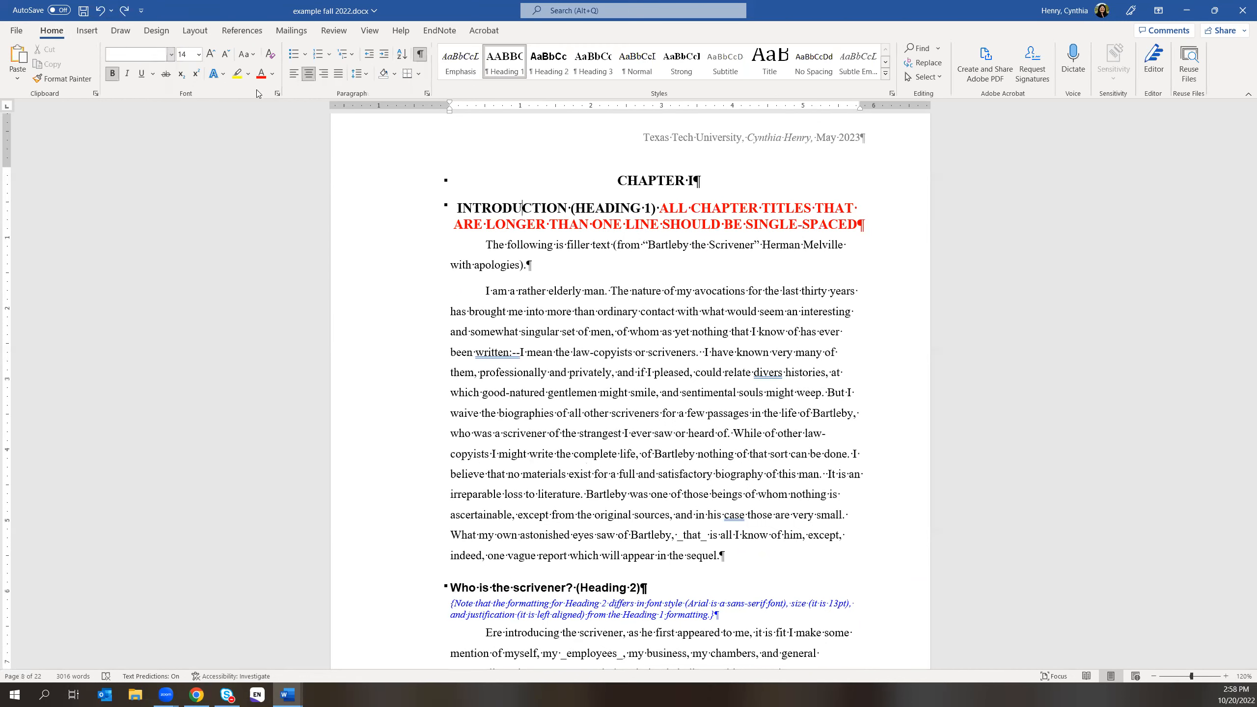
left_click(648, 180)
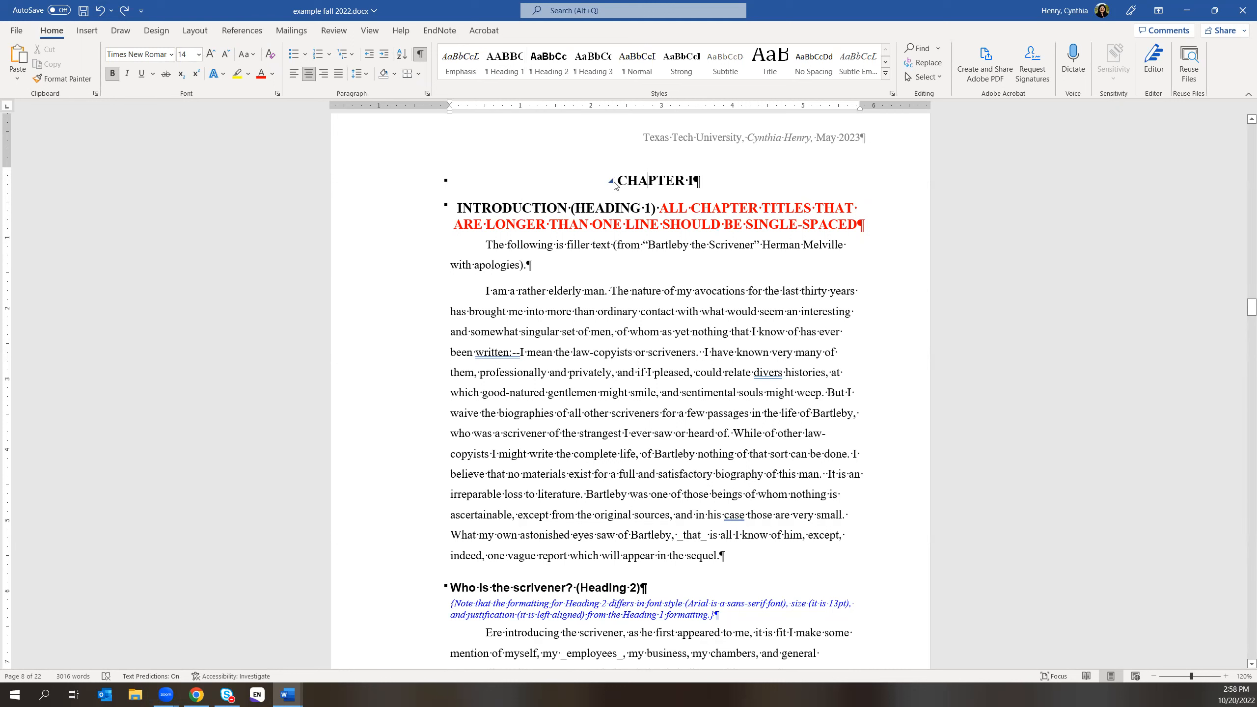
left_click_drag(617, 180, 692, 180)
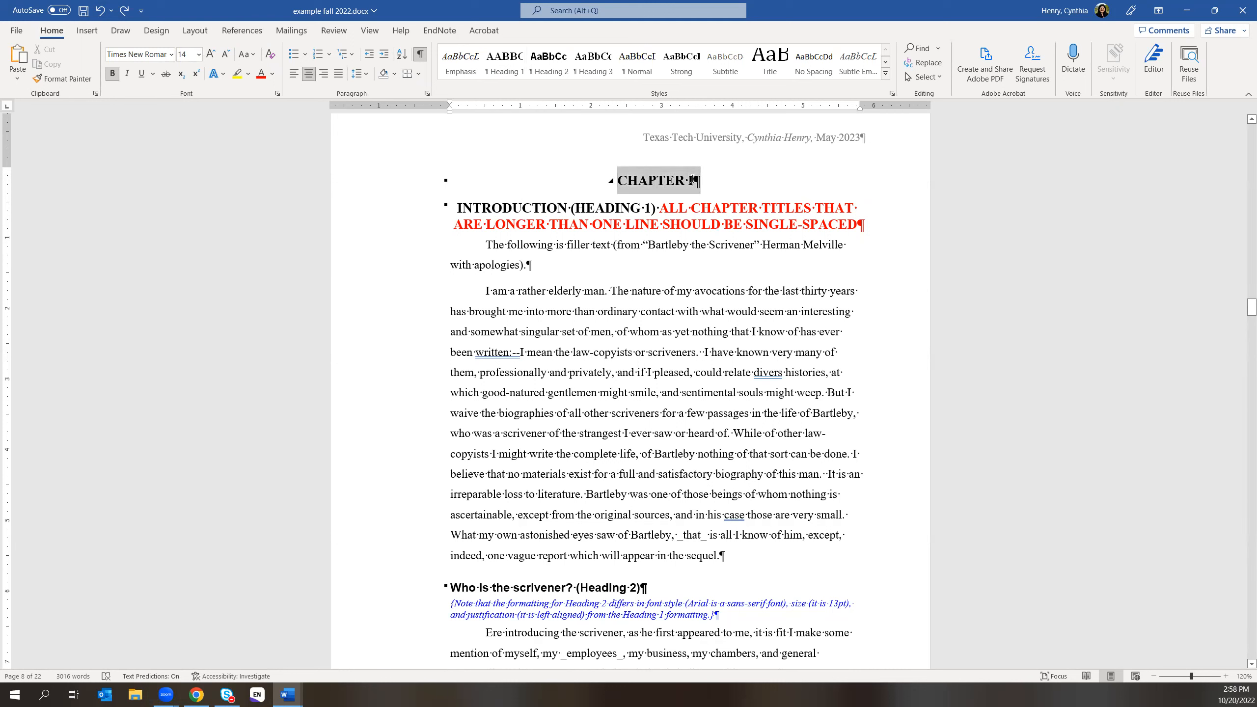
left_click(886, 63)
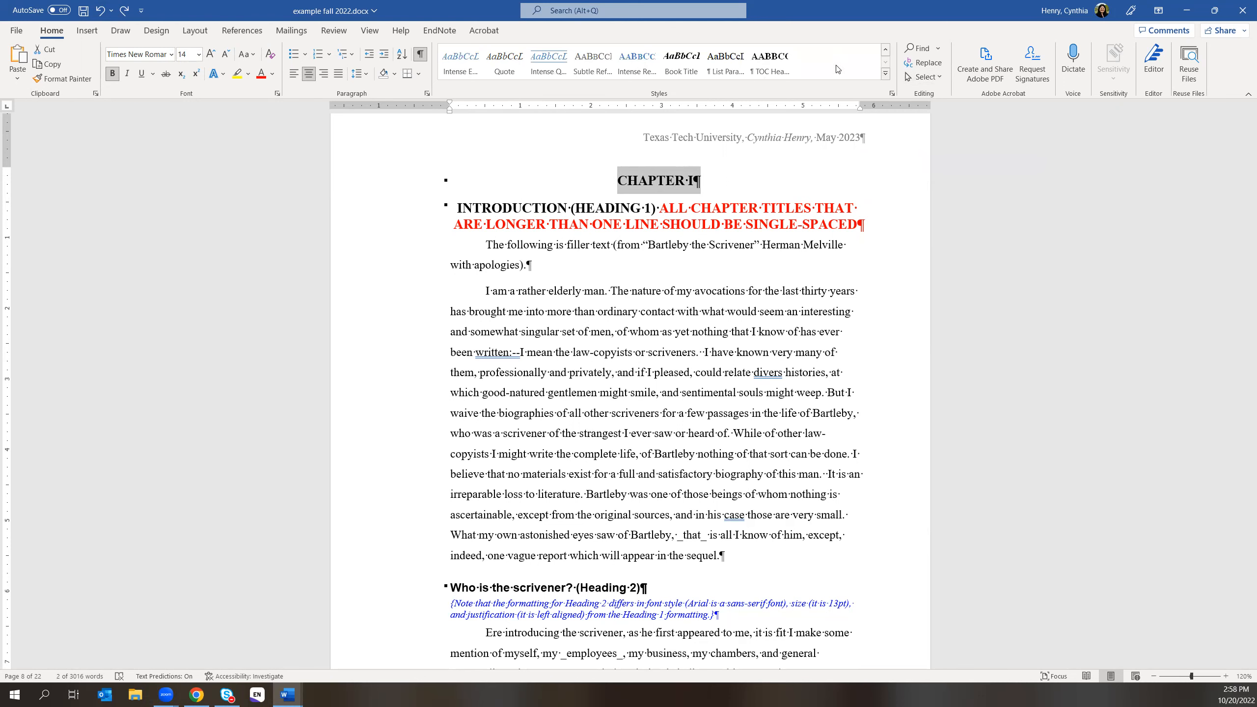
left_click(886, 76)
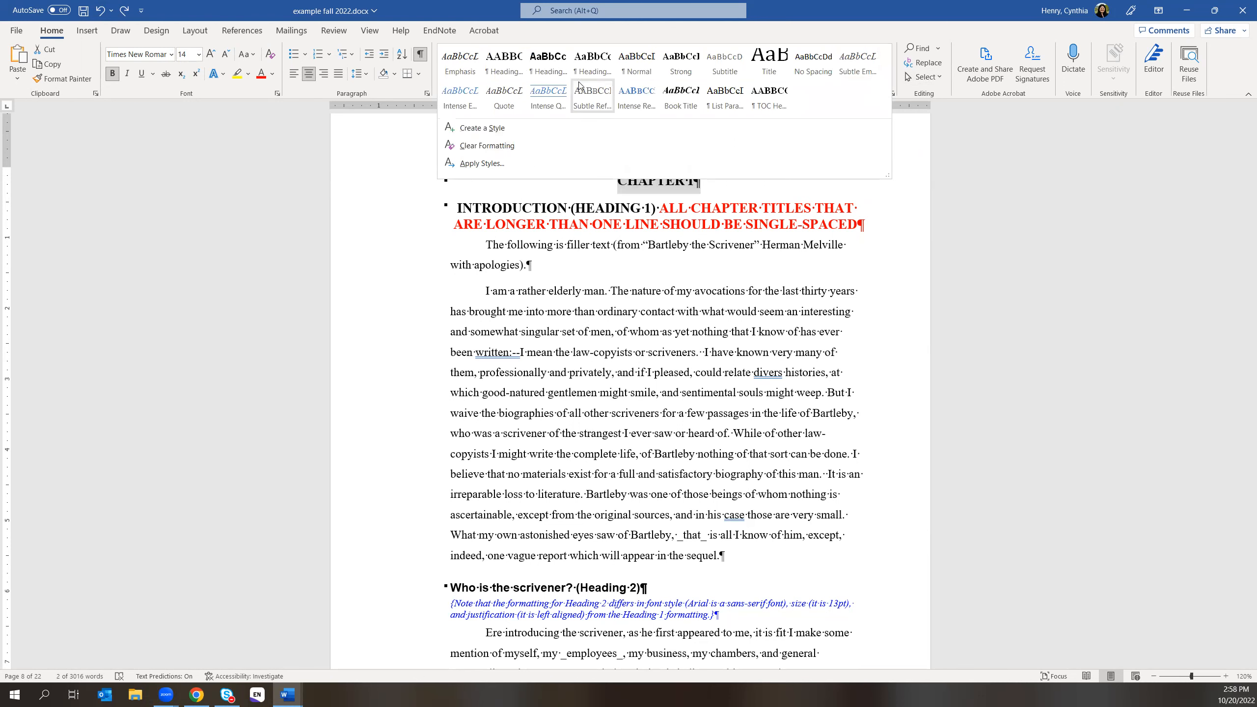
left_click(1011, 174)
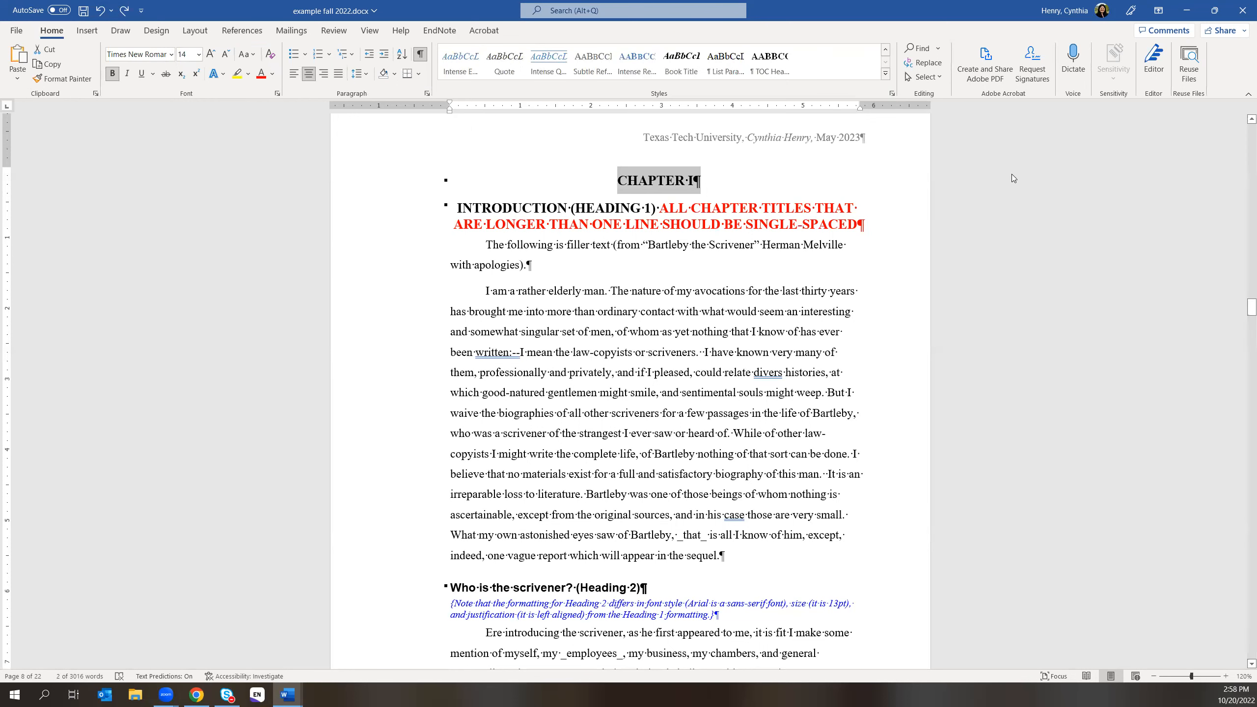
left_click(891, 95)
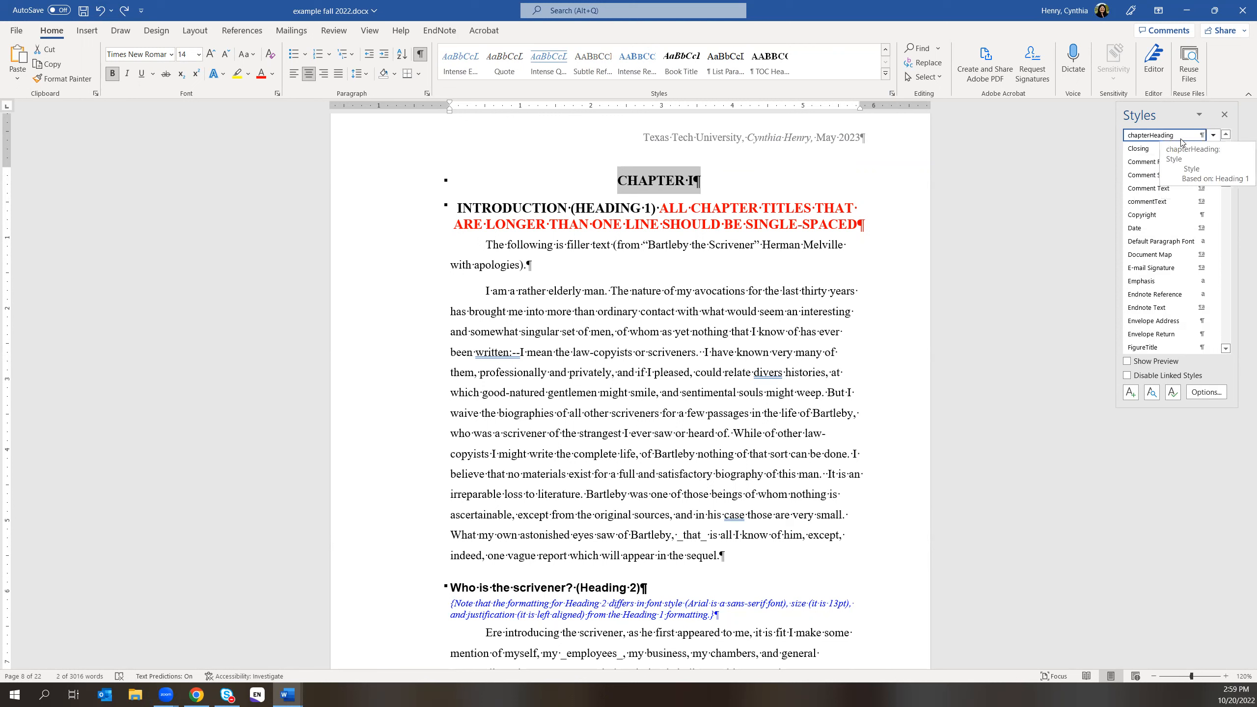
- Modify chapterHeading so its Style based on is Plain Text instead of Heading 1
left_click(1213, 136)
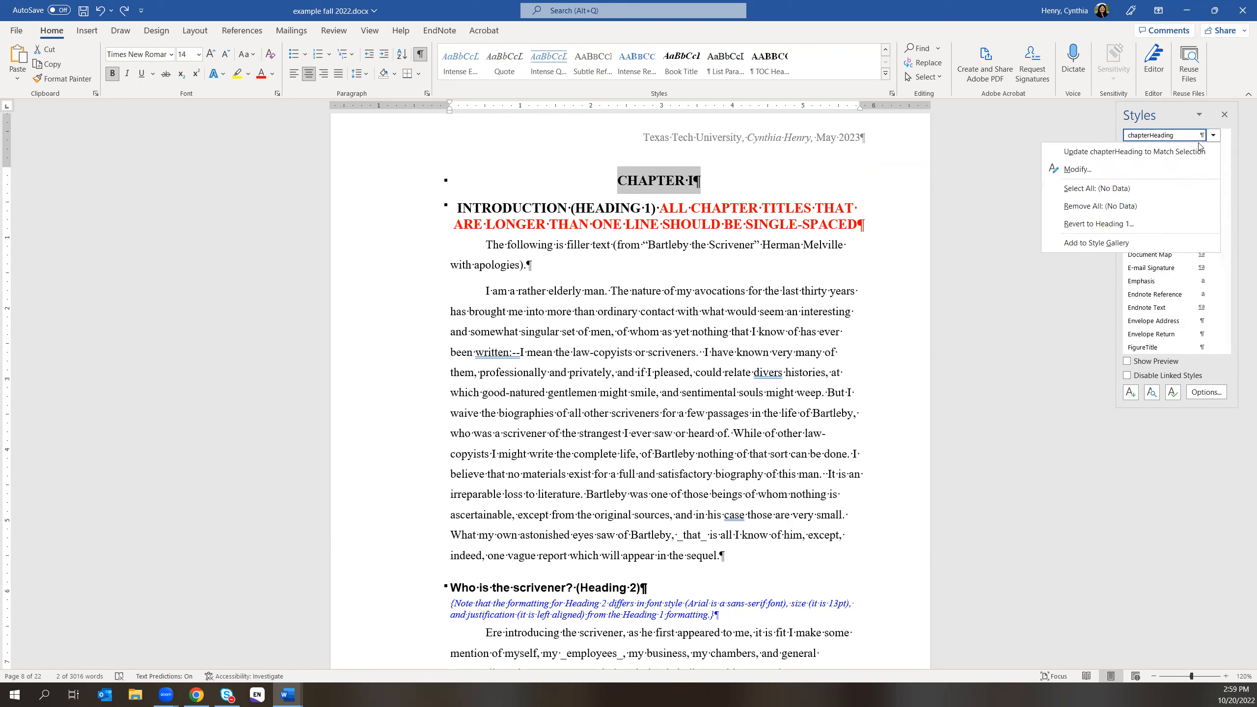
left_click(1124, 173)
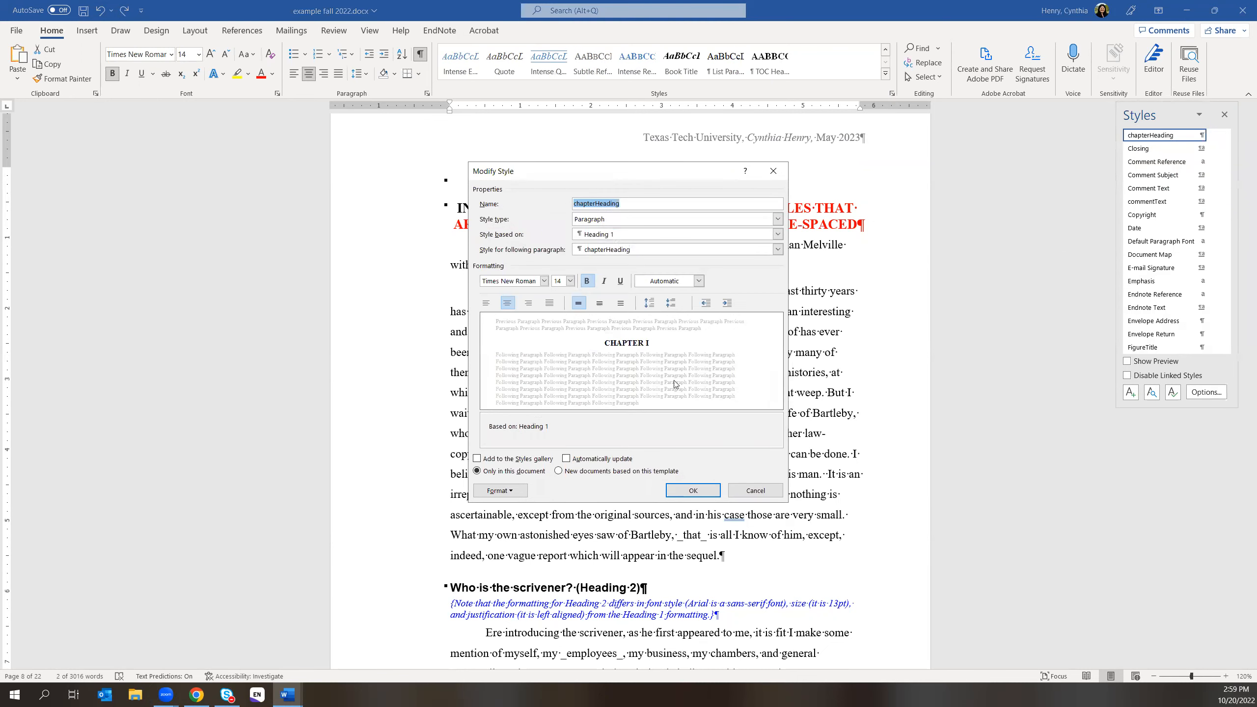
left_click(630, 234)
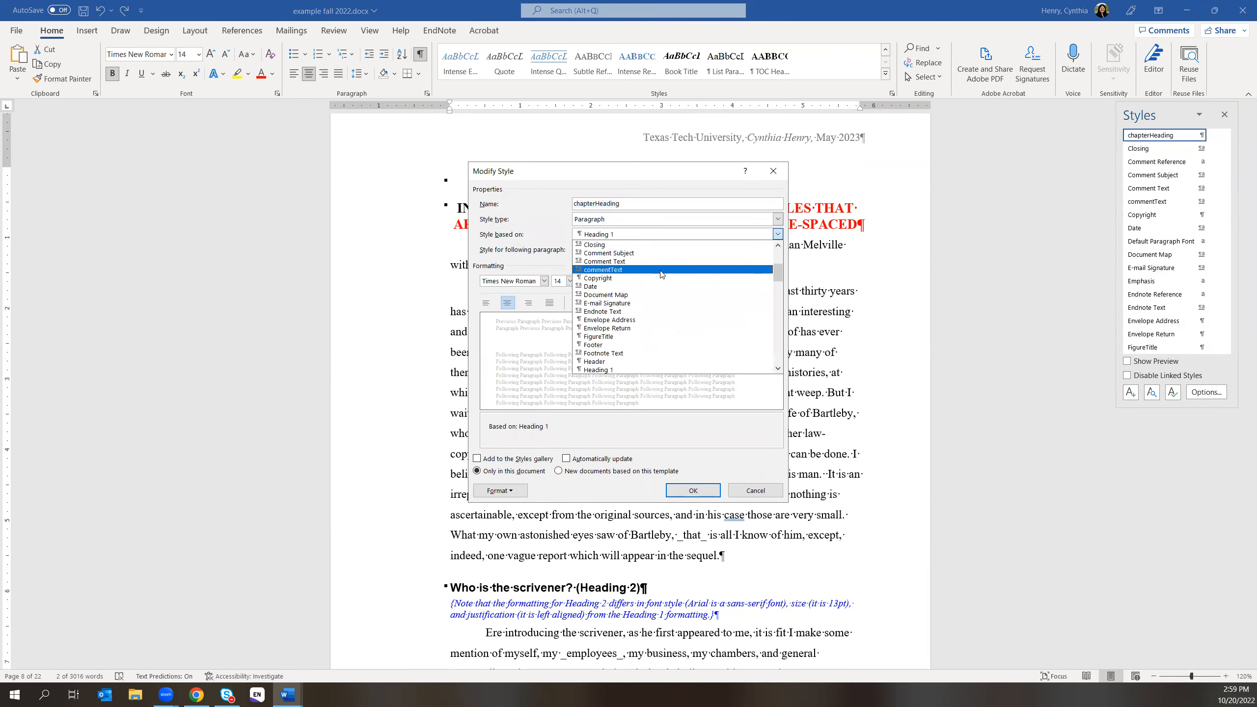
scroll(692, 314, "down", 3)
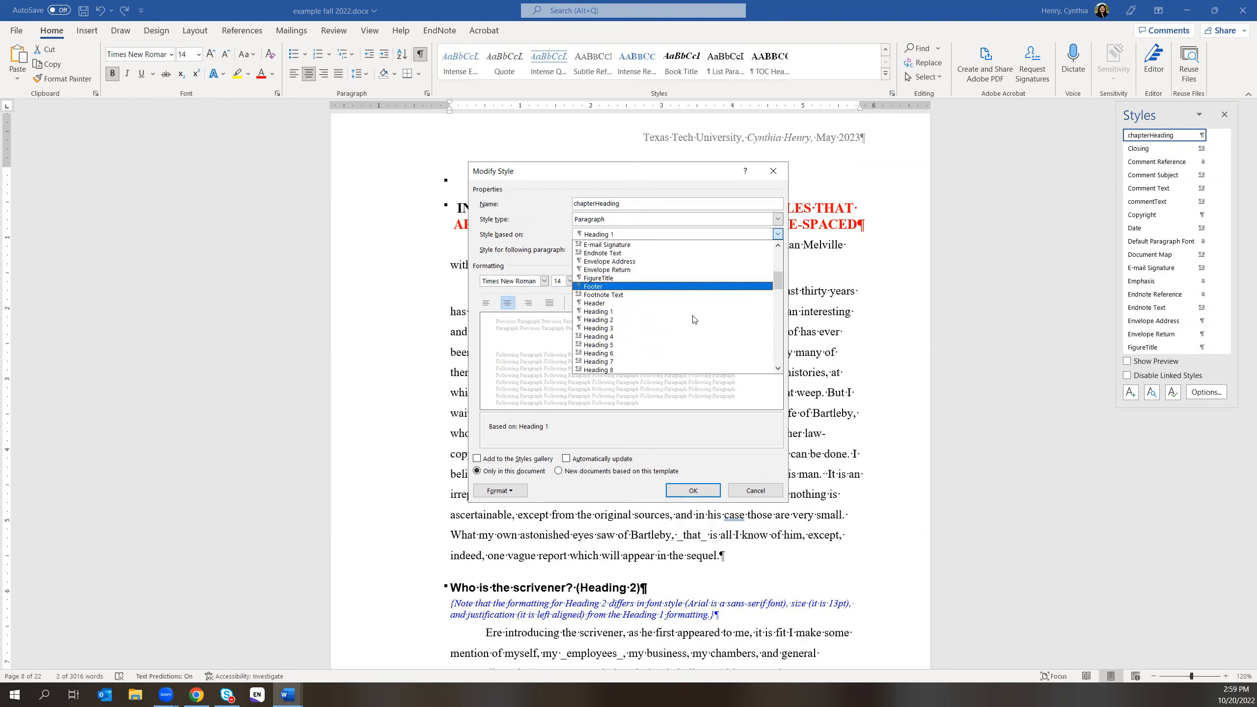
scroll(695, 319, "down", 8)
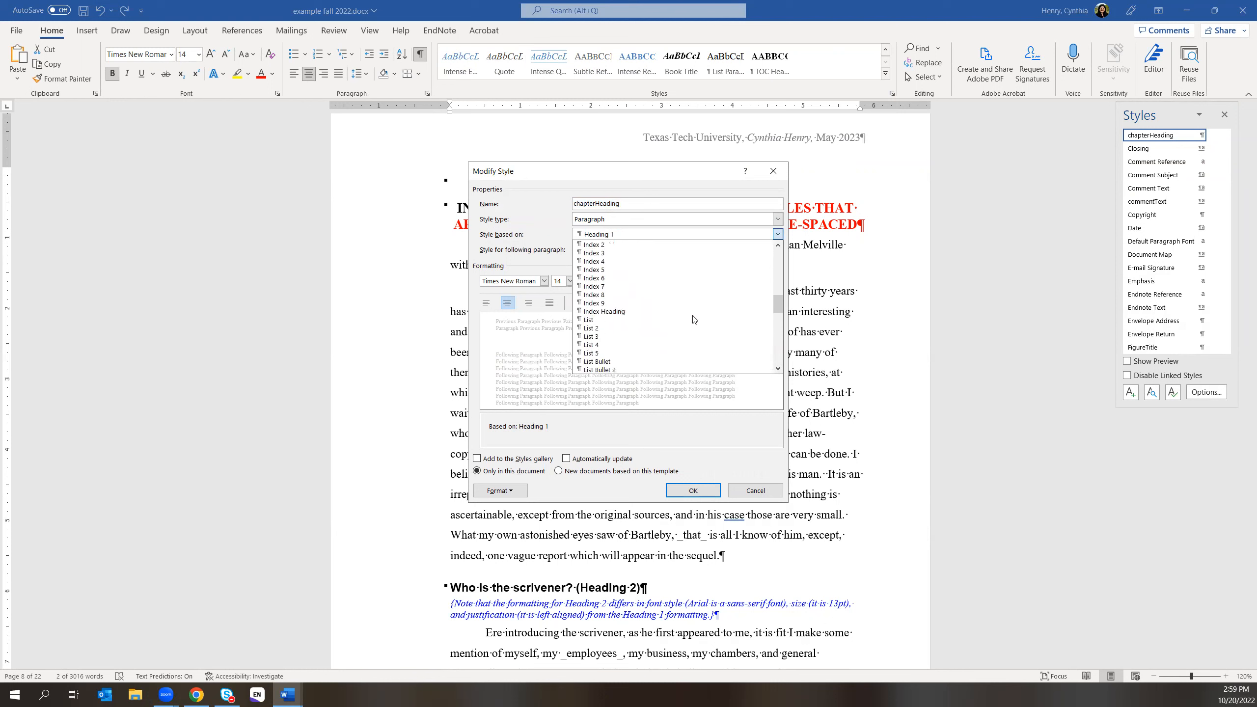
scroll(694, 319, "down", 6)
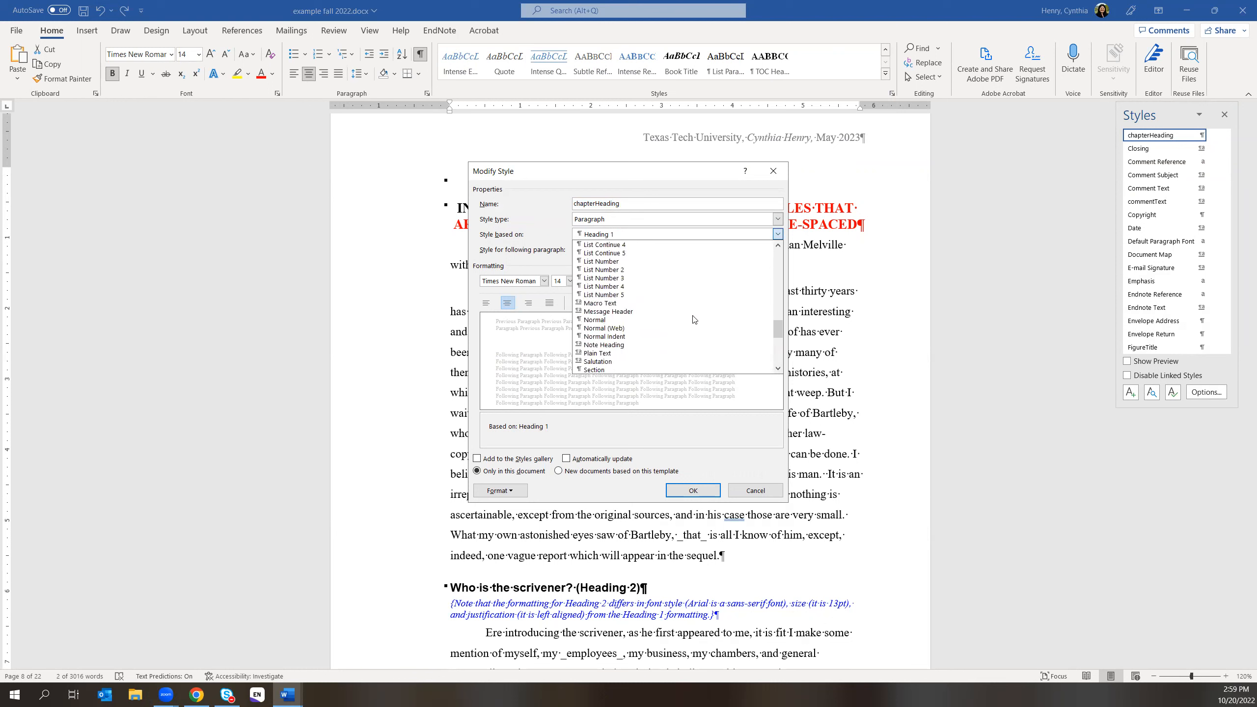
scroll(694, 319, "down", 1)
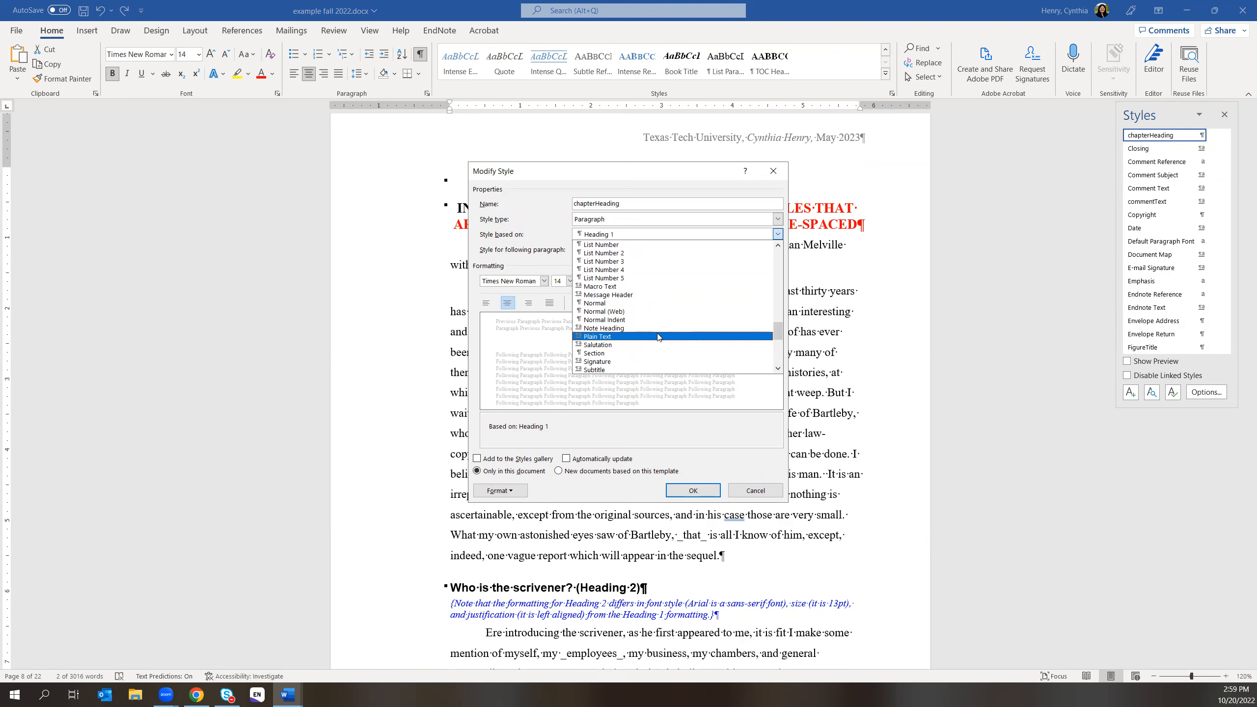
left_click(631, 338)
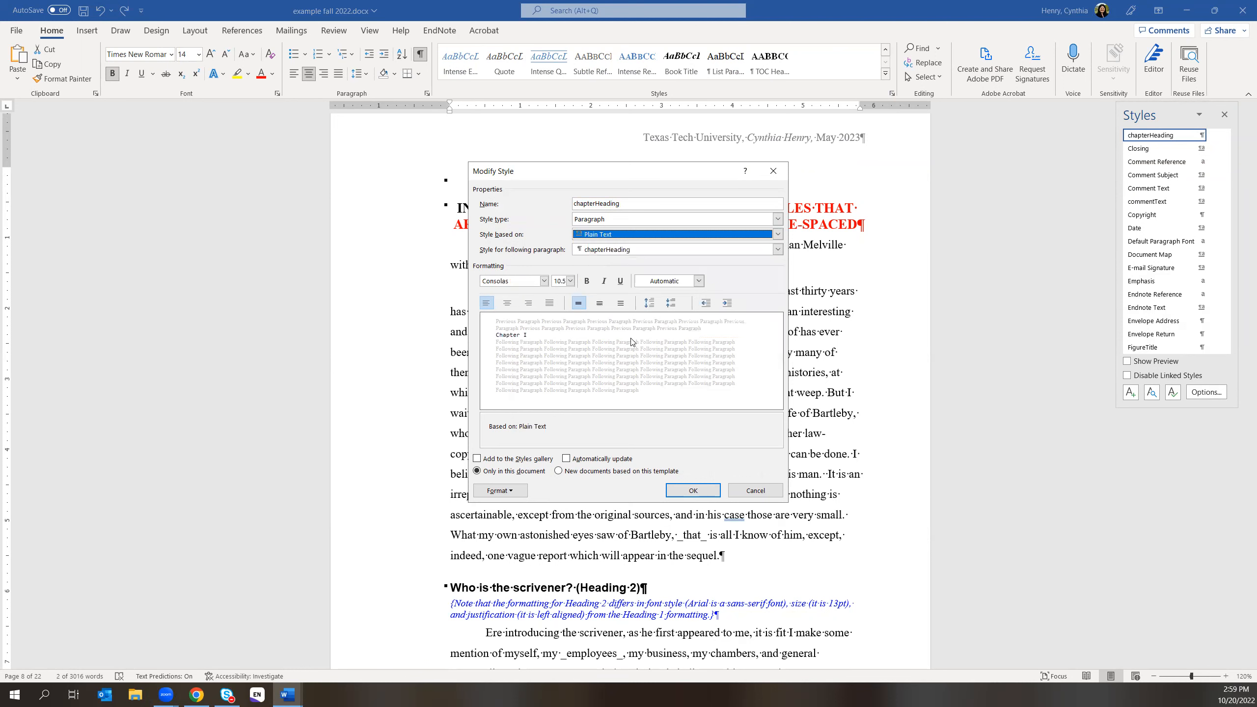
left_click(694, 490)
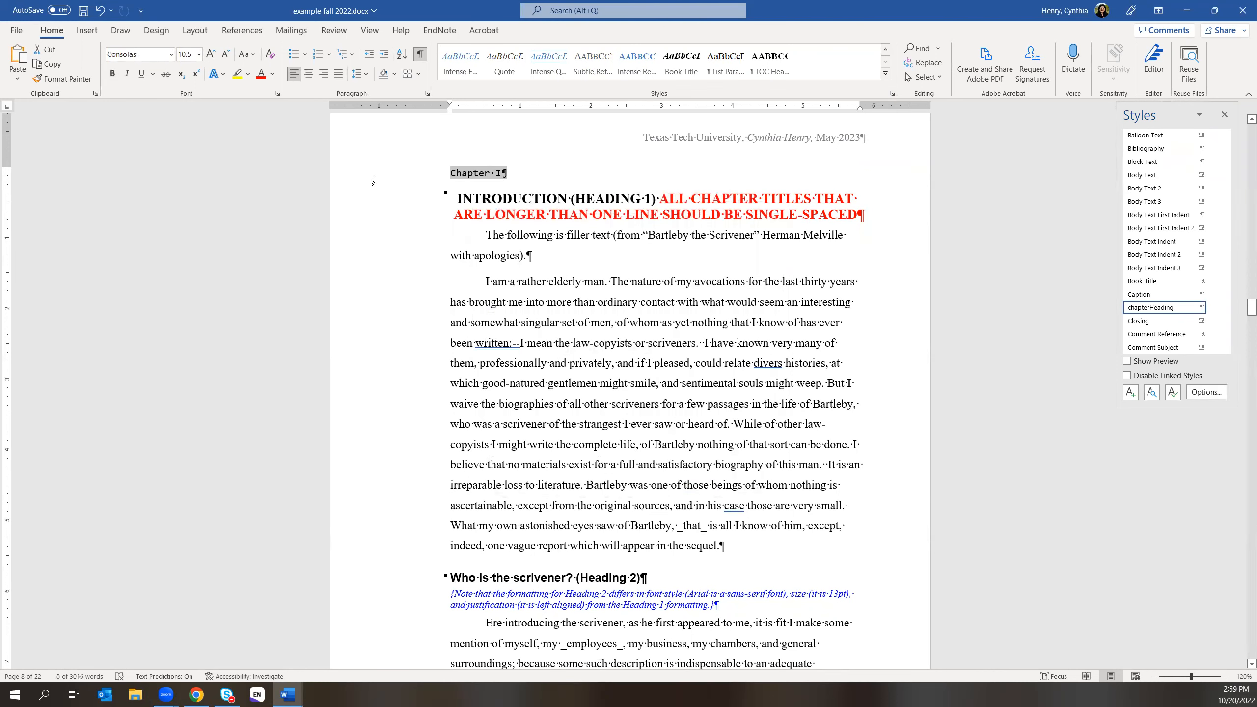
- Set the Chapter I heading's font to Times New Roman at size 12
left_click(172, 55)
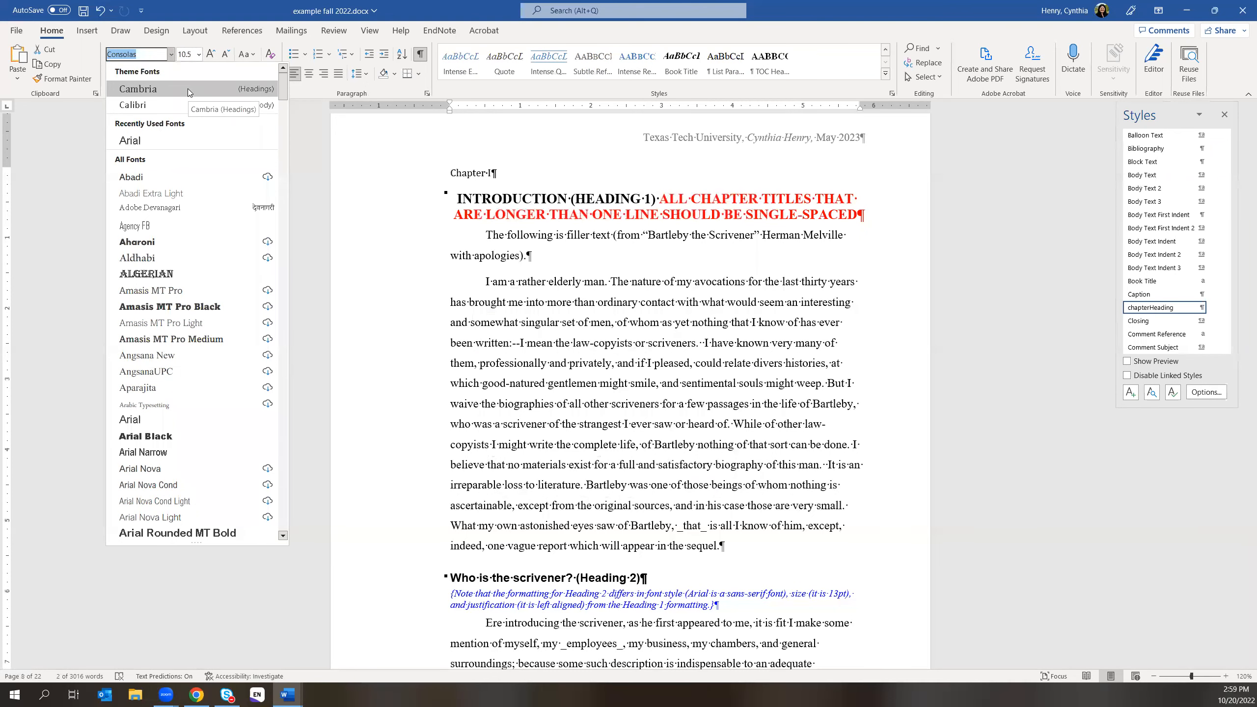
scroll(158, 171, "up", 2)
type("Tiime")
key("BackSpace")
key("BackSpace")
type("mes New Roman")
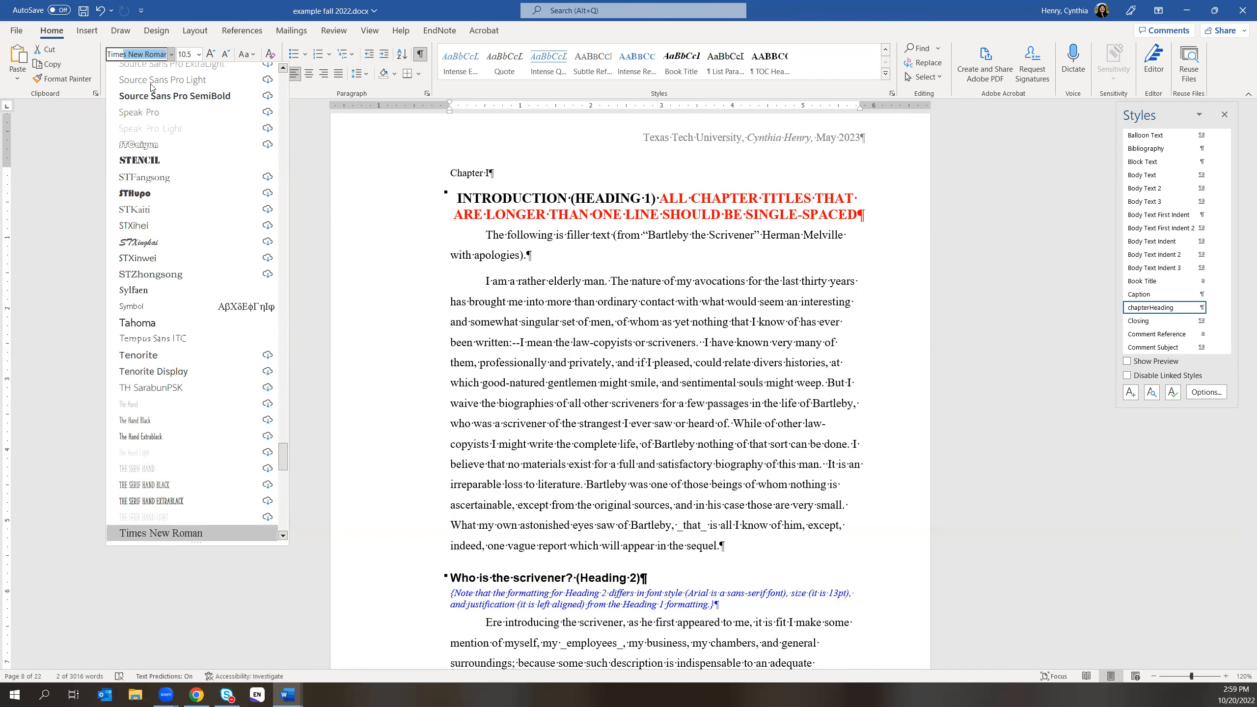
left_click(153, 55)
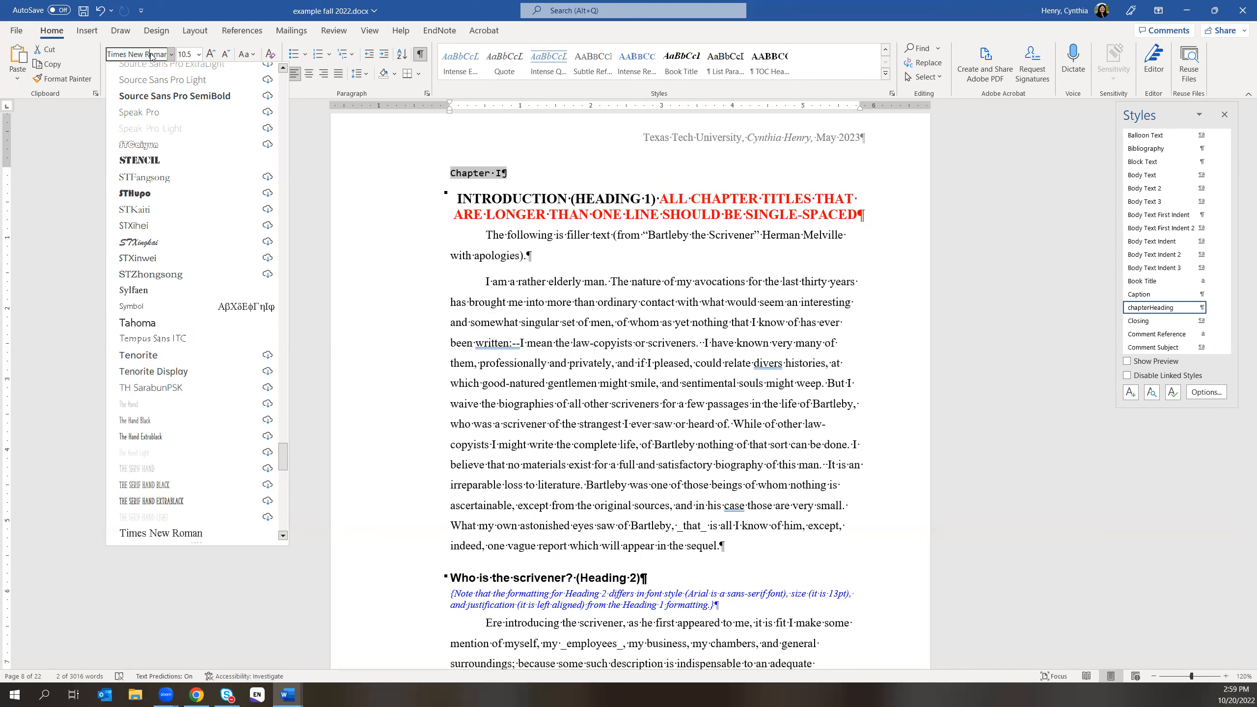
left_click(186, 54)
type("12")
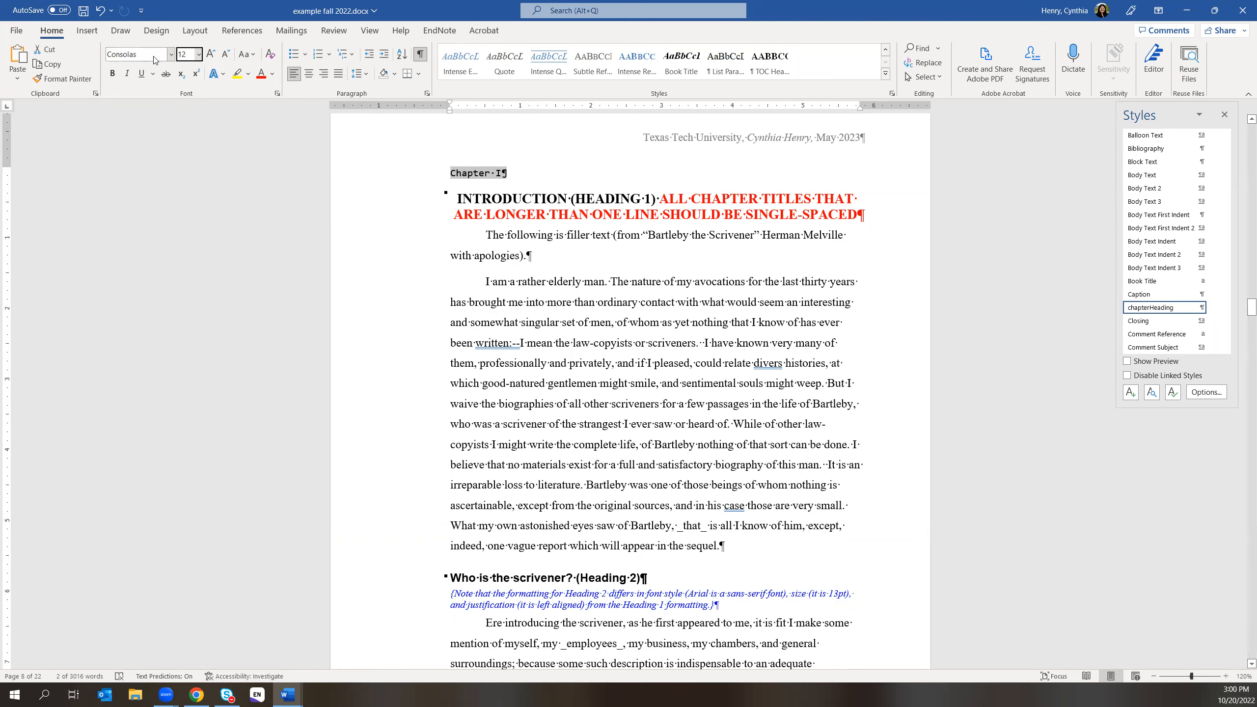
left_click(171, 57)
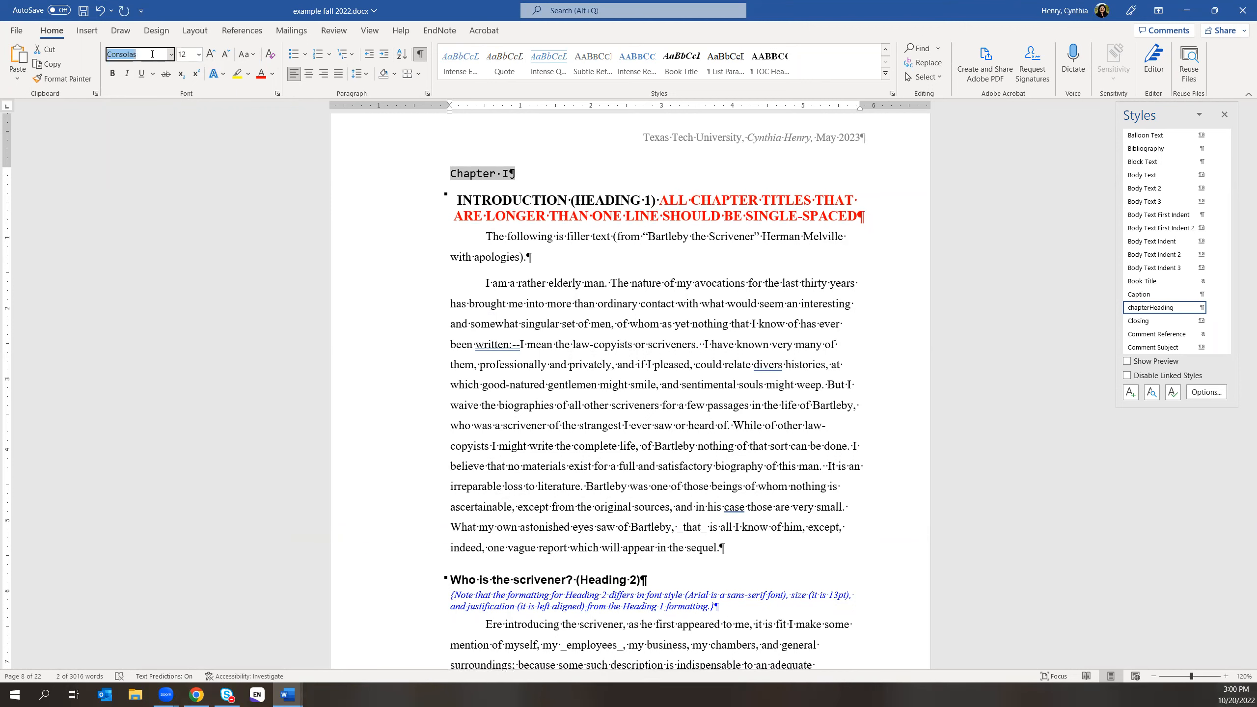
type("Times New Roman")
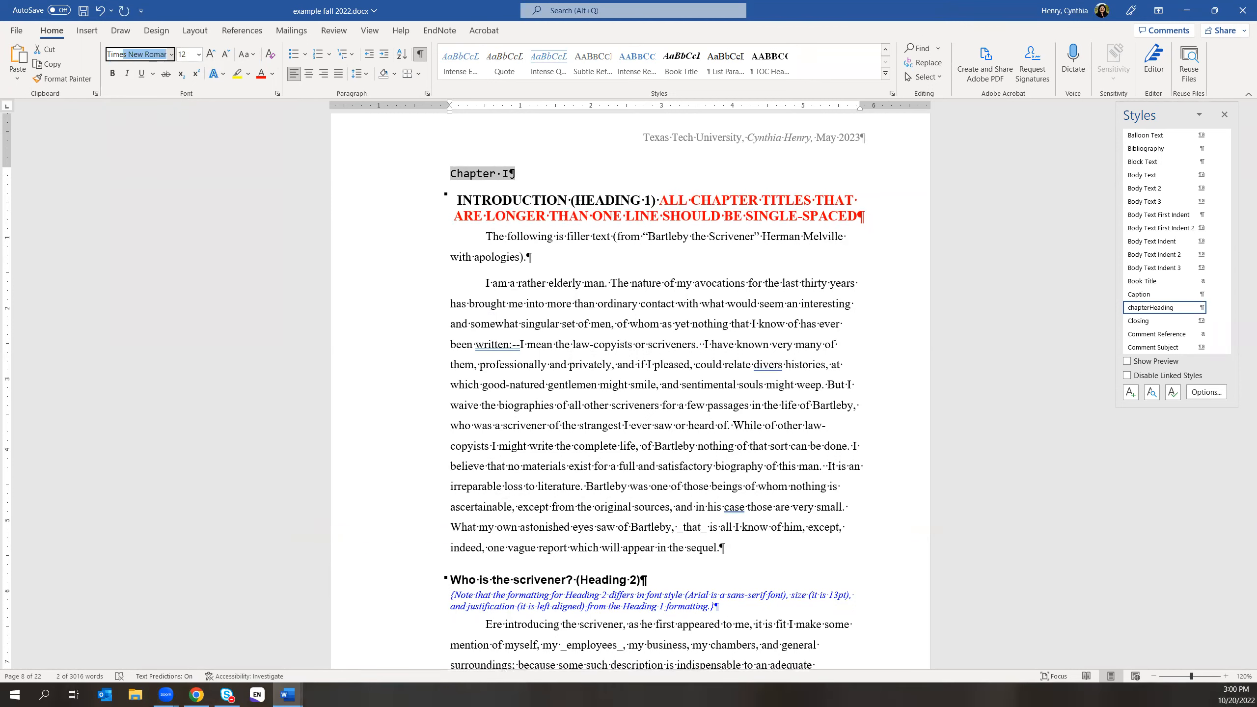
key("Return")
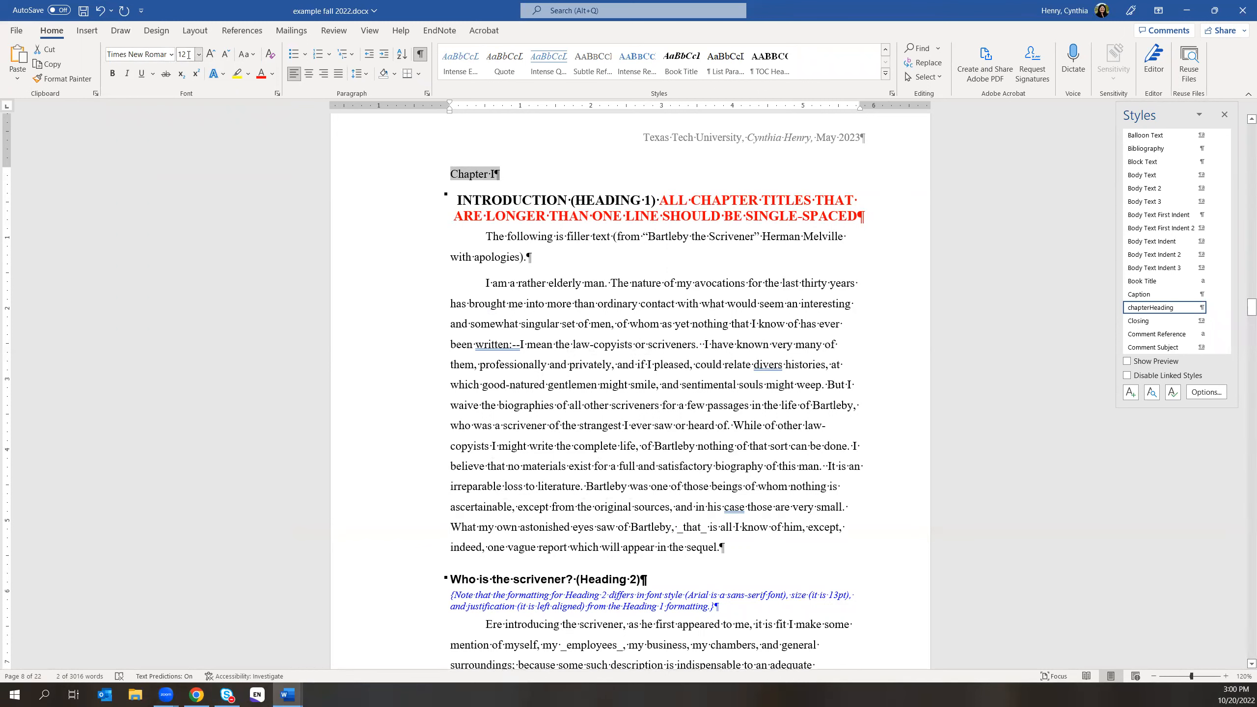
- Make Chapter I bold and centered, then switch to Chrome's Thesis/Dissertation Forms page
left_click(112, 73)
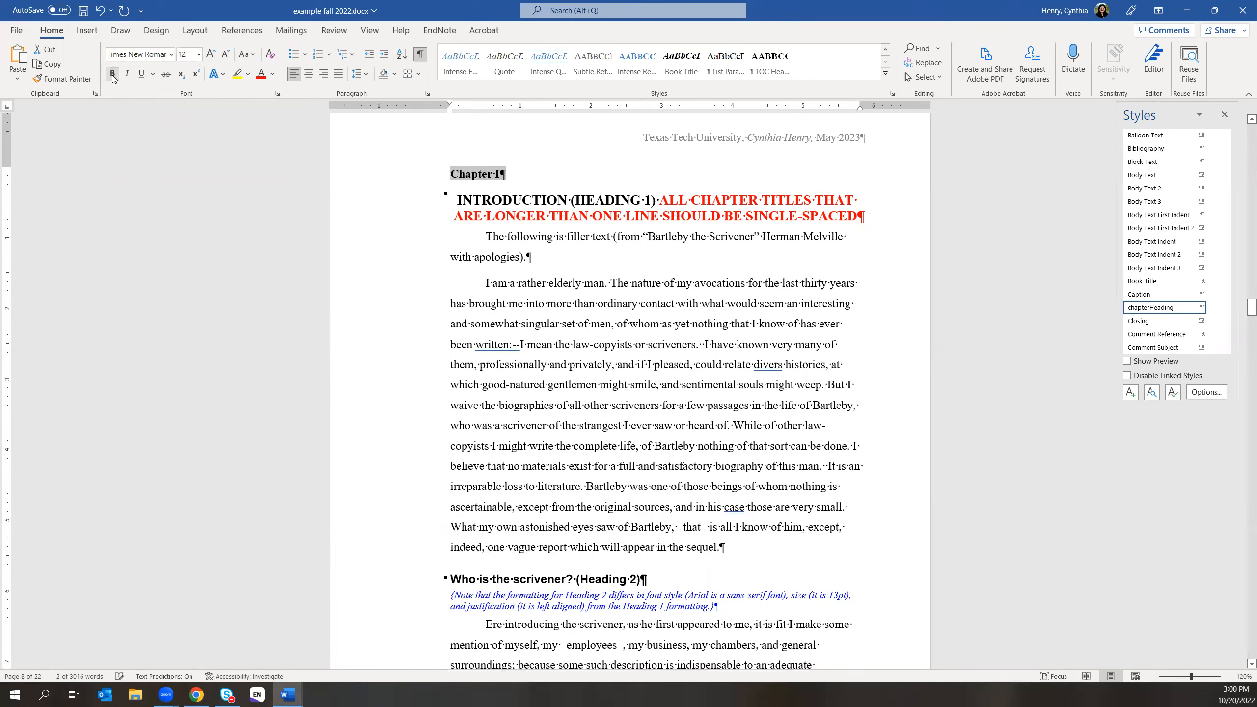
left_click(309, 73)
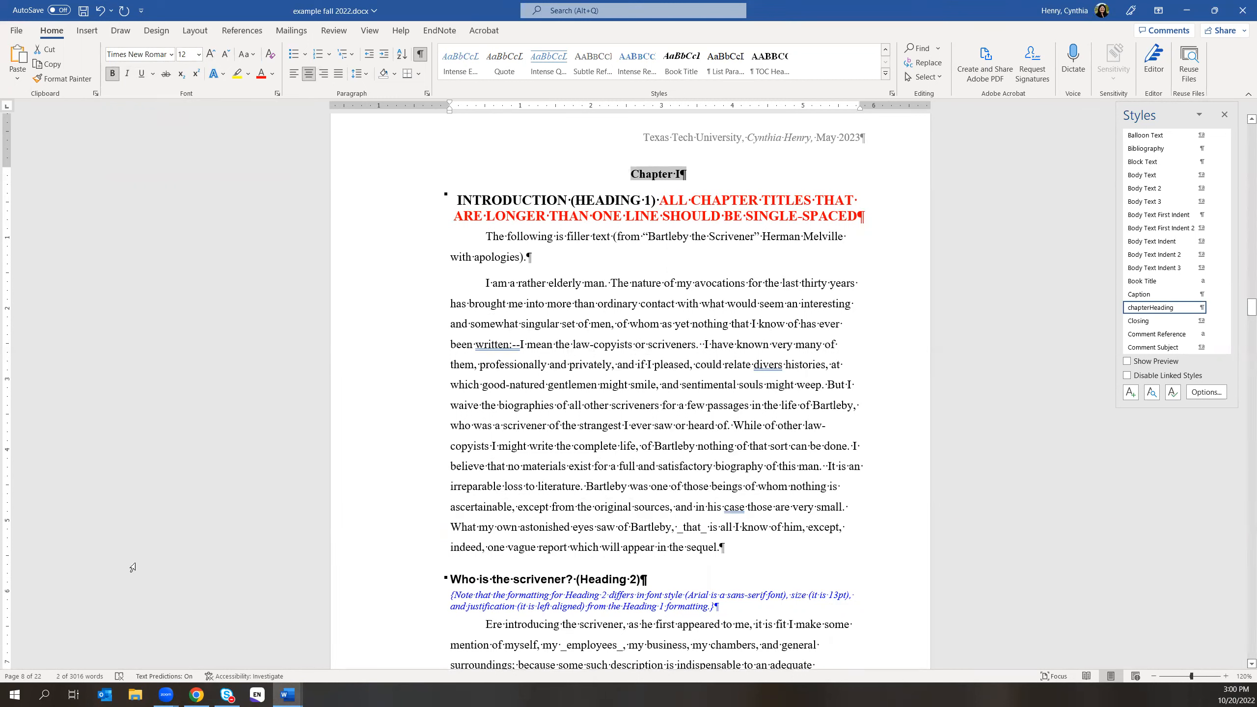
left_click(196, 695)
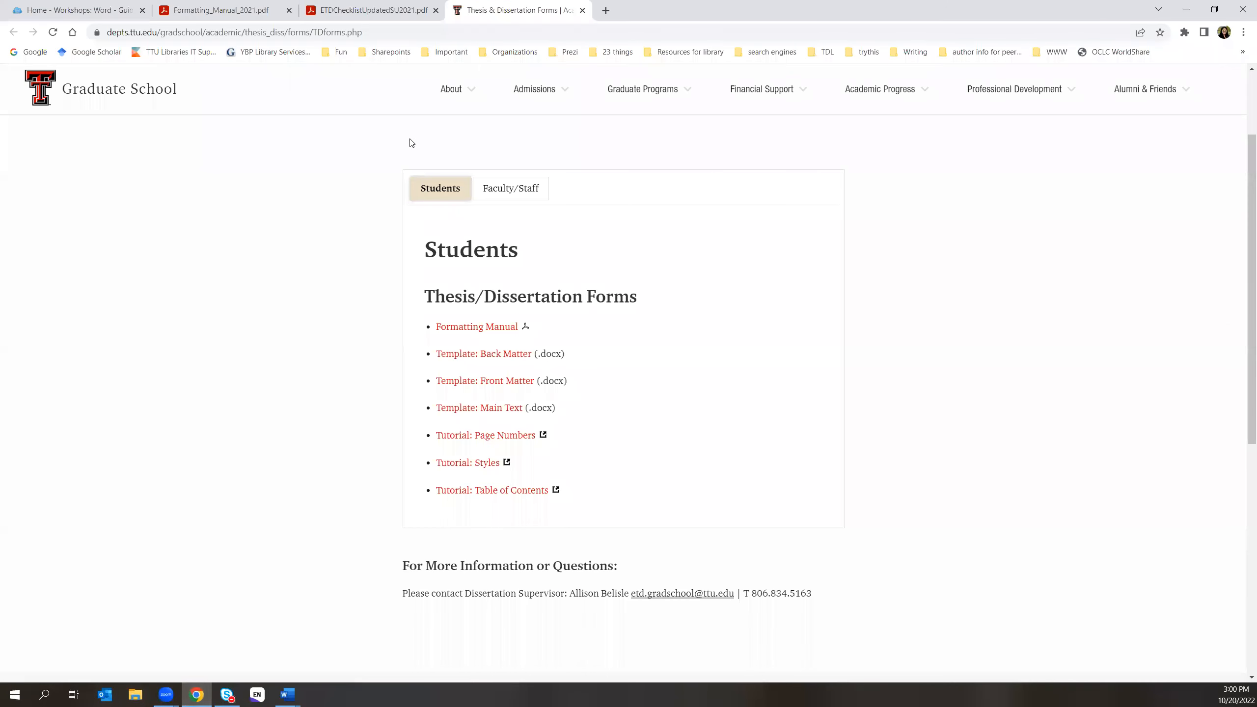
- Show the Formatting_Manual_2021.pdf contents page, listing Page Layout at 7 through List of Abbreviations at 11
left_click(284, 11)
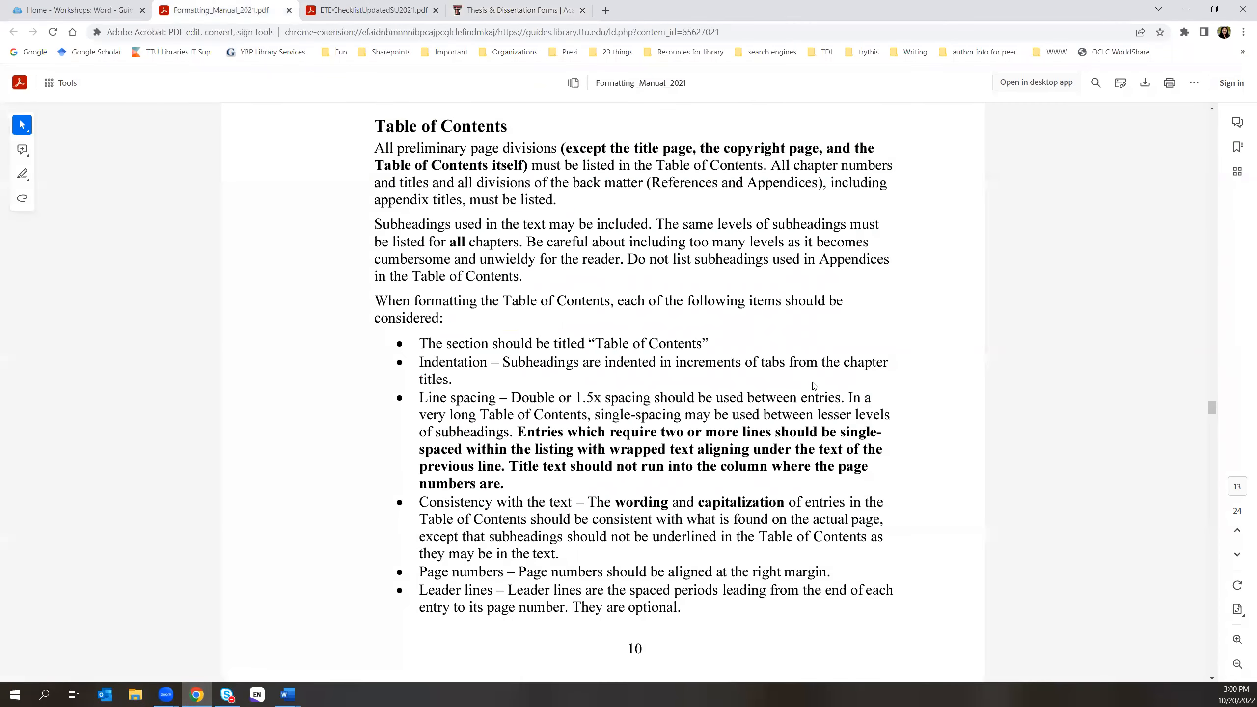
scroll(815, 386, "down", 1)
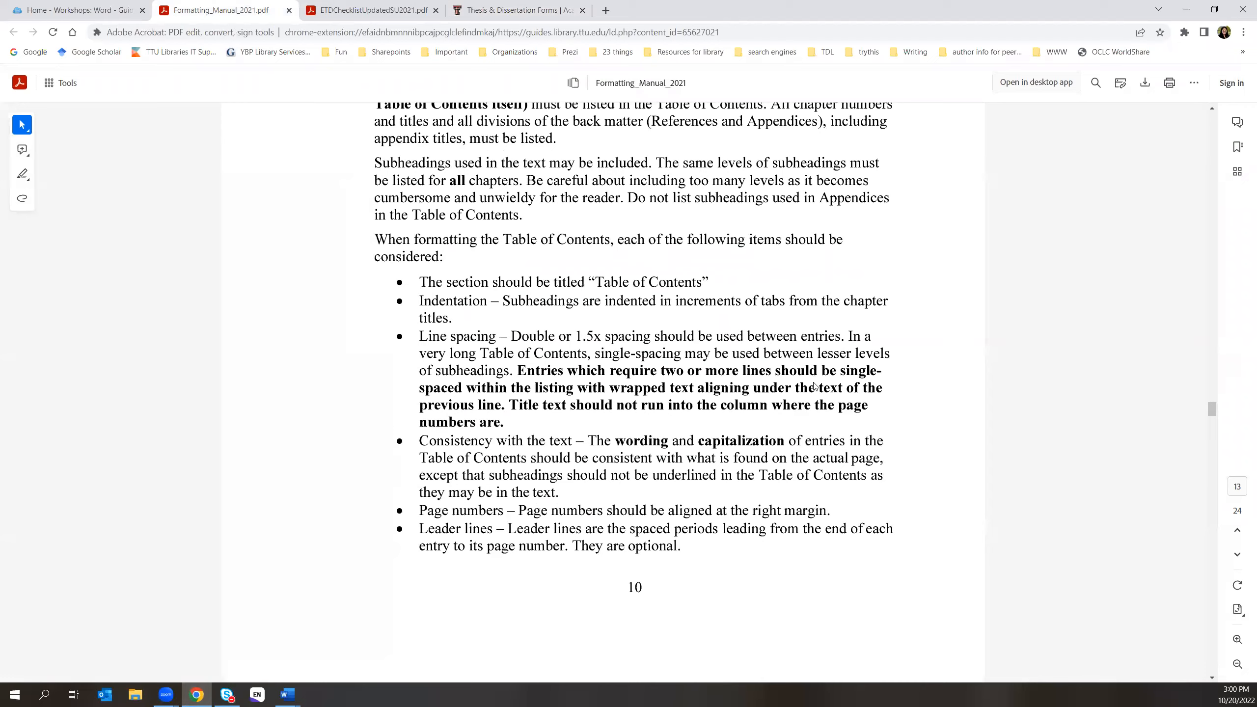
scroll(815, 386, "up", 2)
left_click_drag(1208, 405, 1211, 119)
scroll(690, 480, "down", 20)
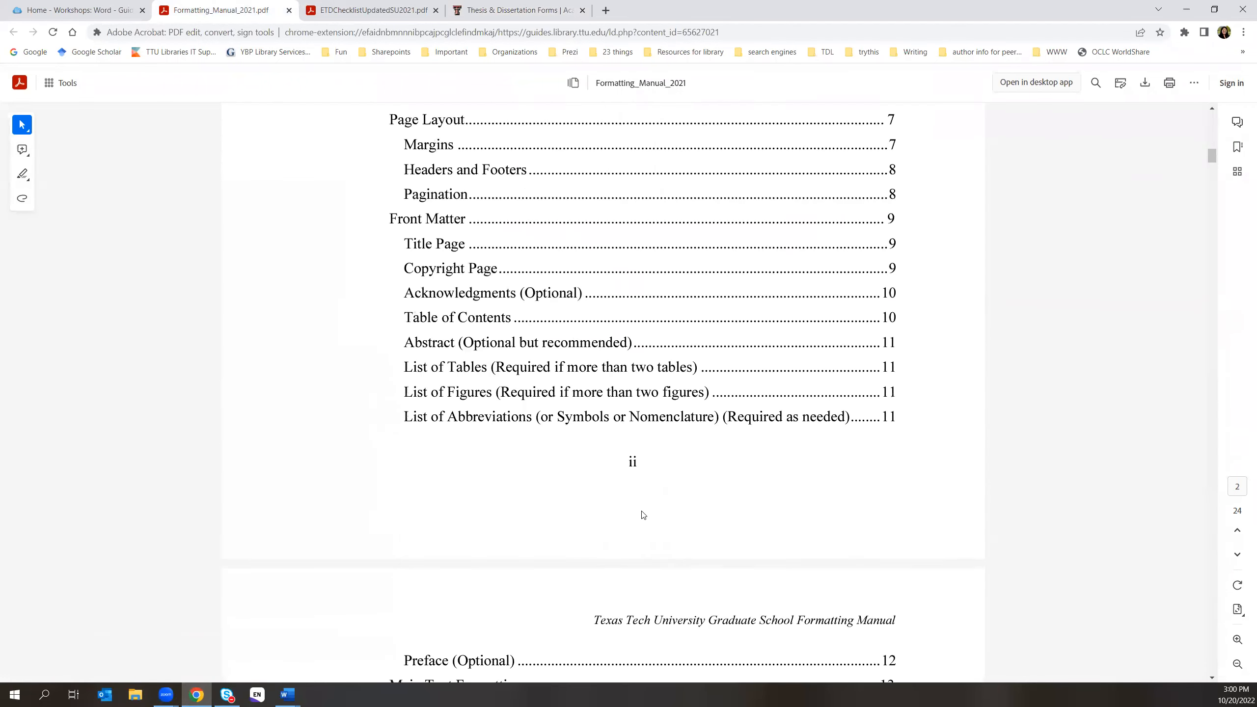
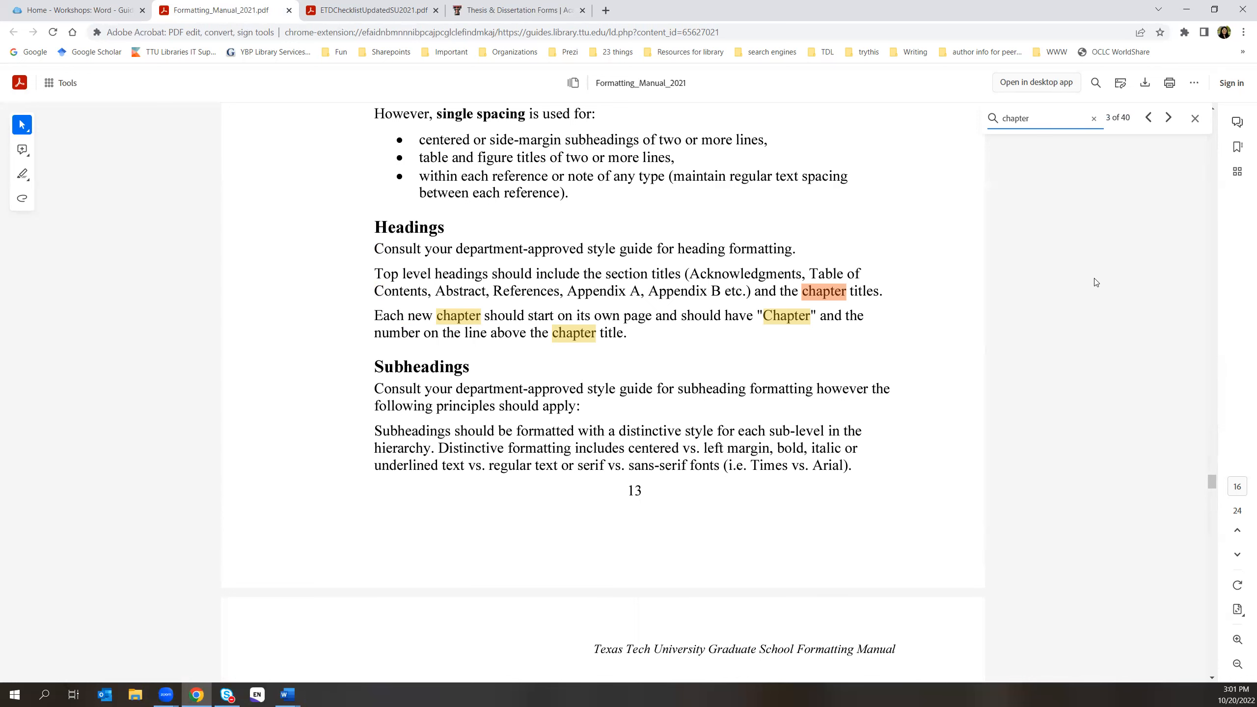
- Cycle through the manual's 'chapter' matches to the one in Special Categories
key("Return")
key("Return")
key("Return")
key("Return")
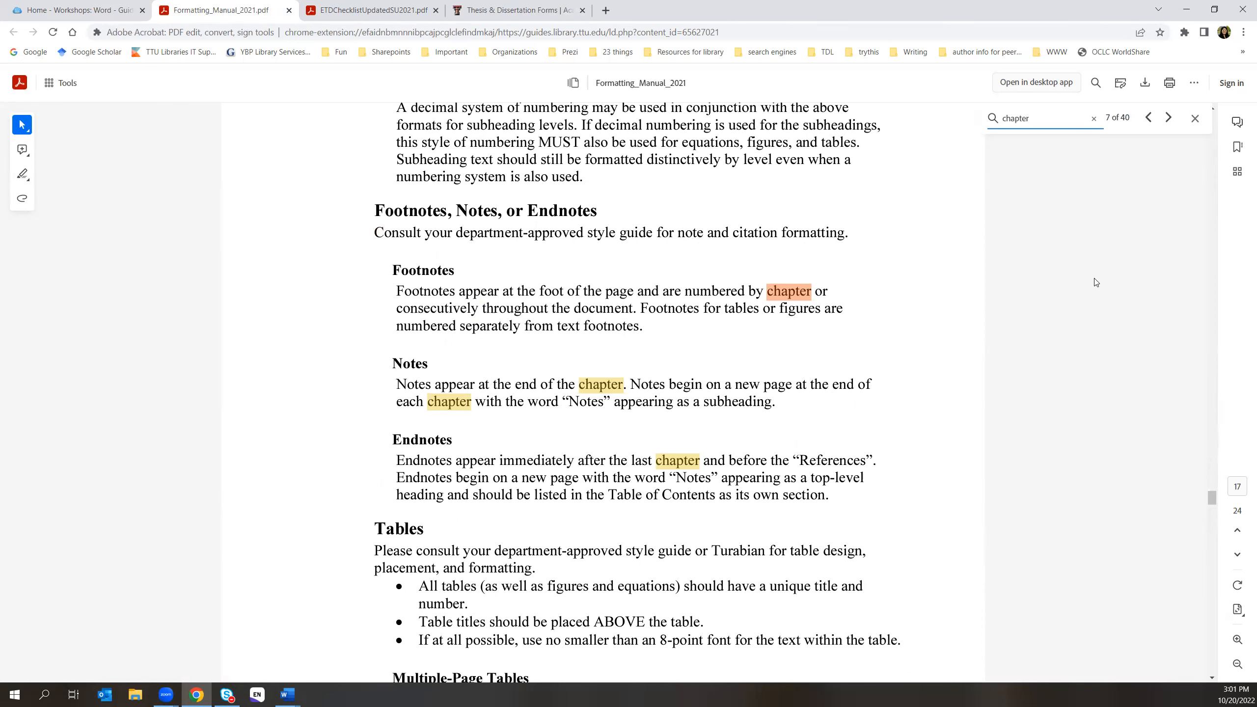
key("Return")
key("Return")
key("Return")
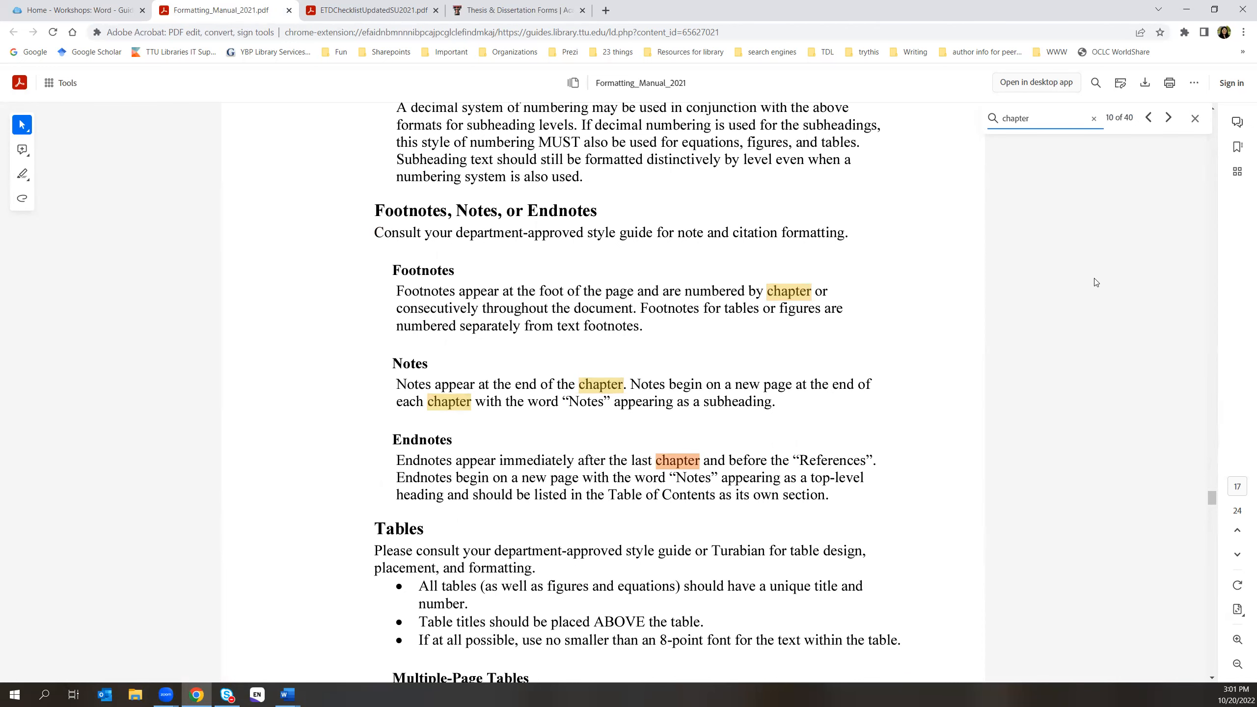
key("Return")
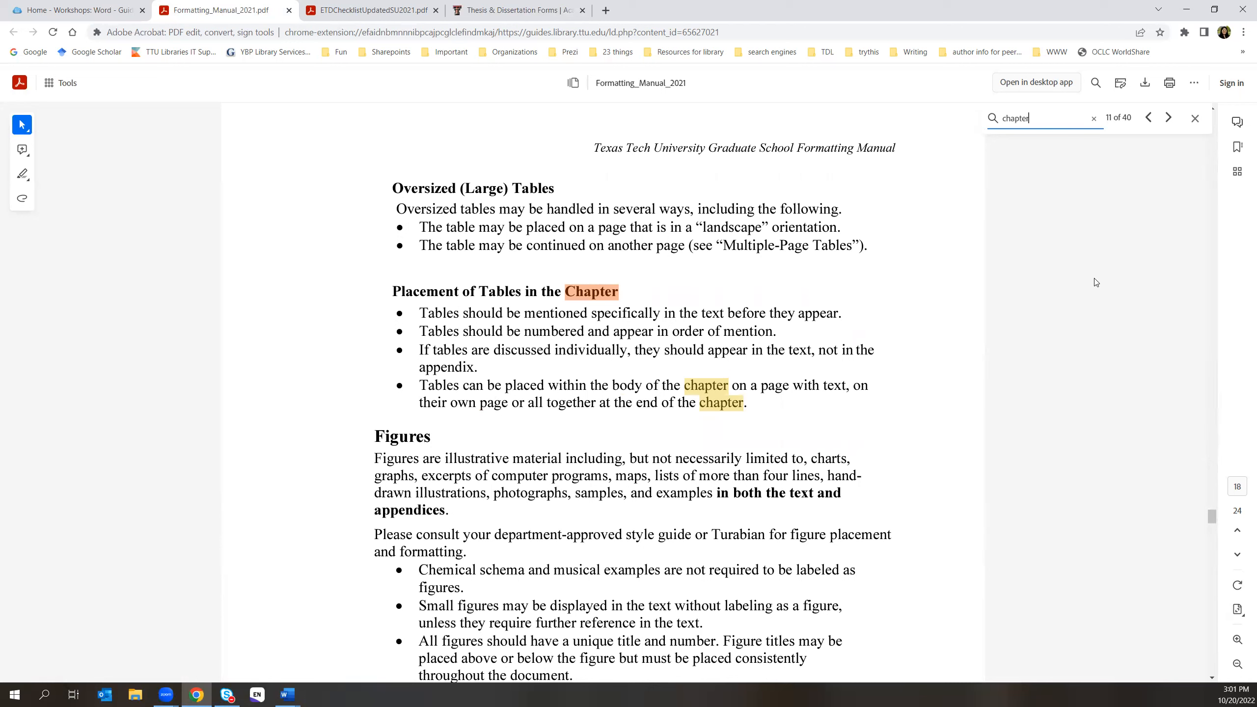
key("Return")
key("Return")
key("Return")
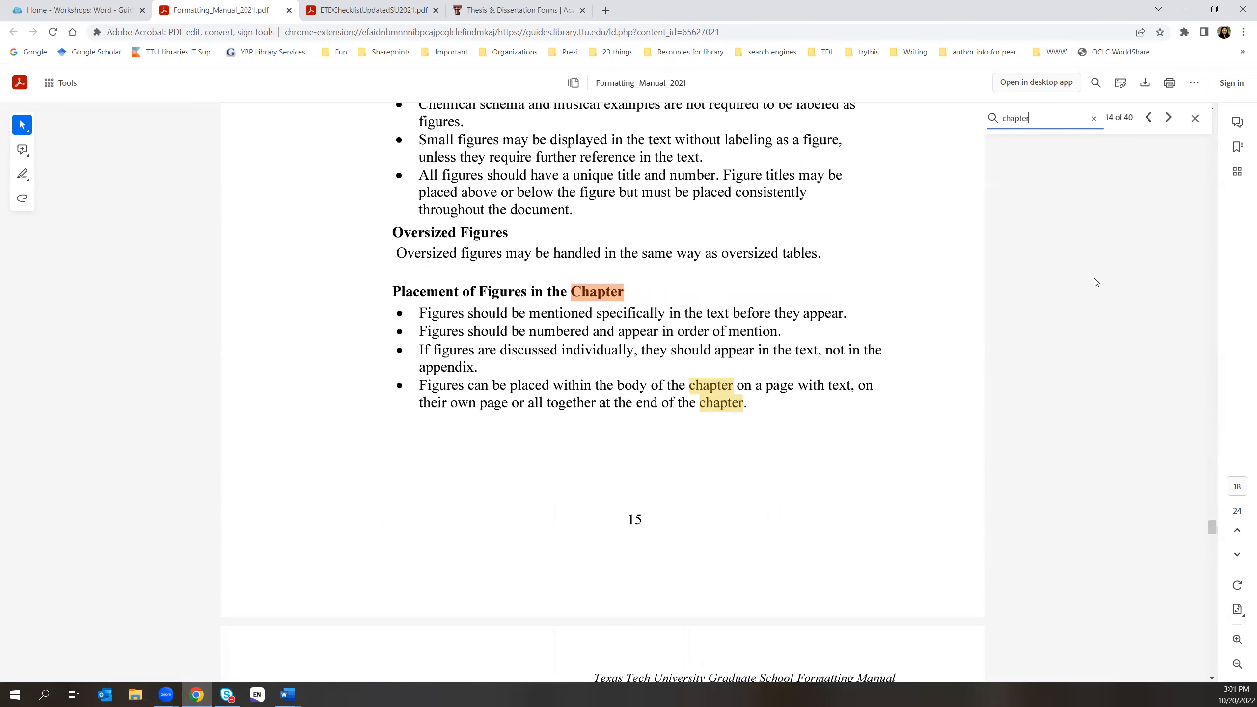
key("Return")
key("Return")
key("Return")
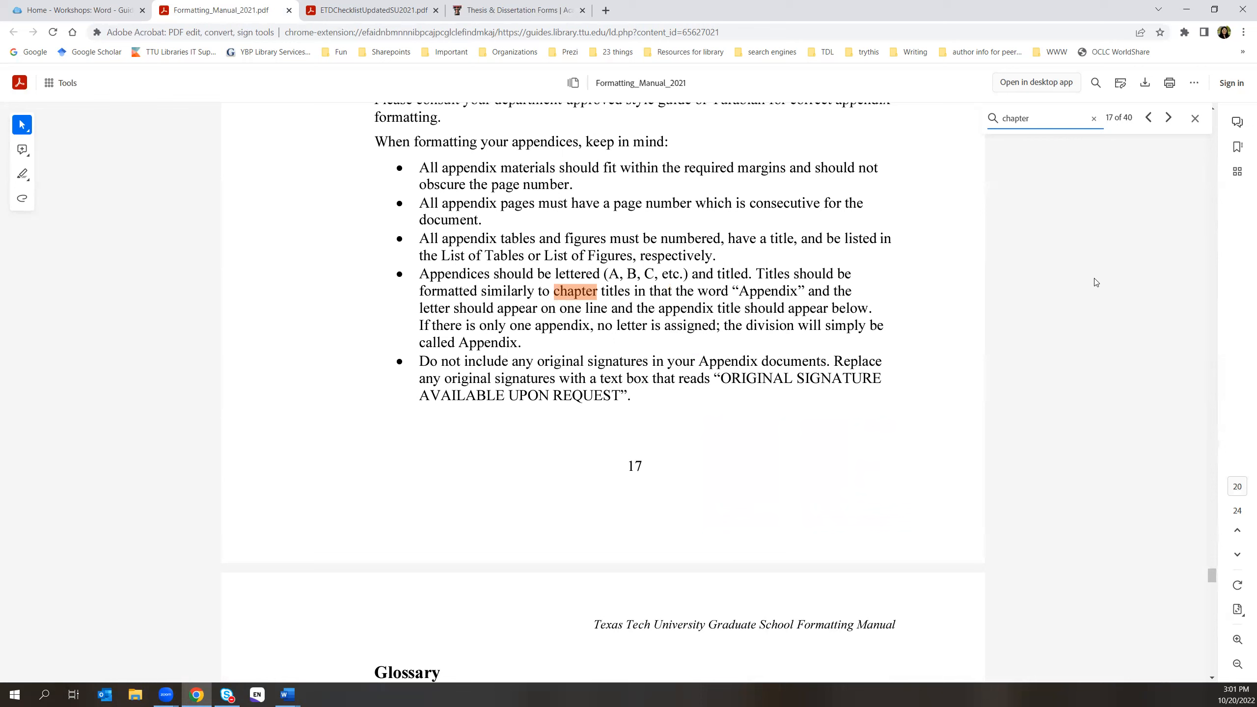
key("Return")
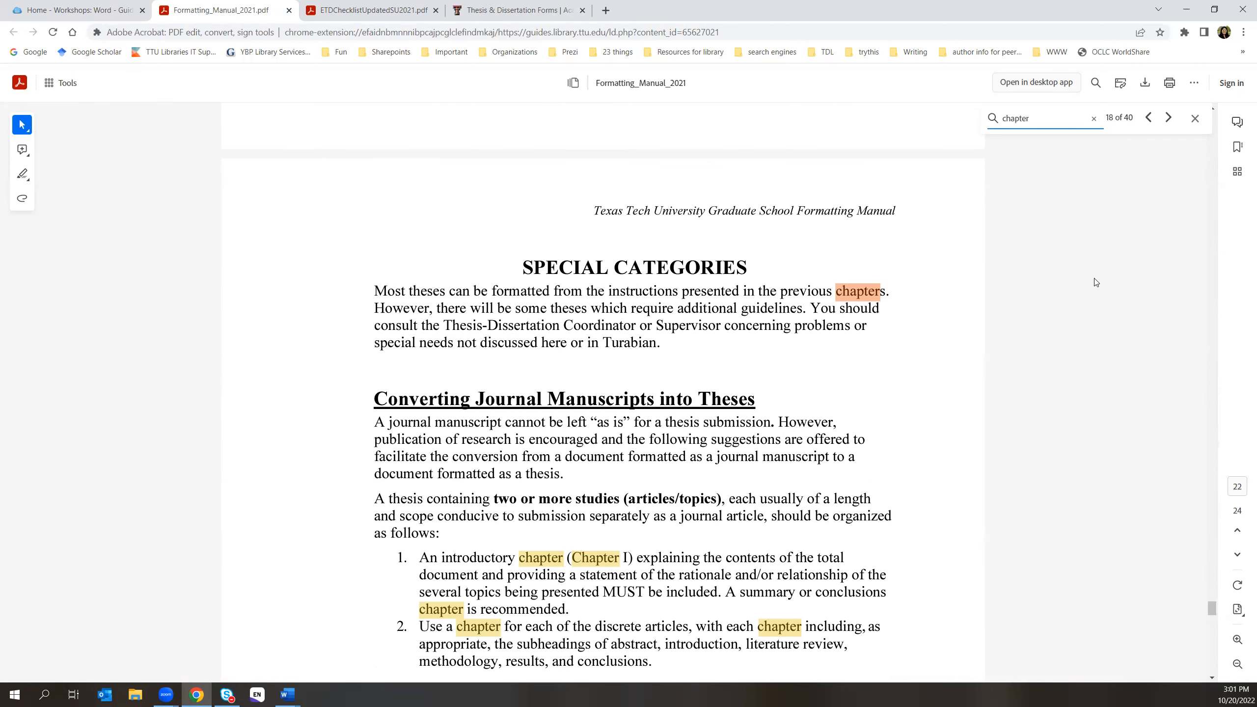
- Scroll to the journal-manuscripts guidance, close the 'chapter' search, and return to the main-text template
scroll(764, 488, "down", 3)
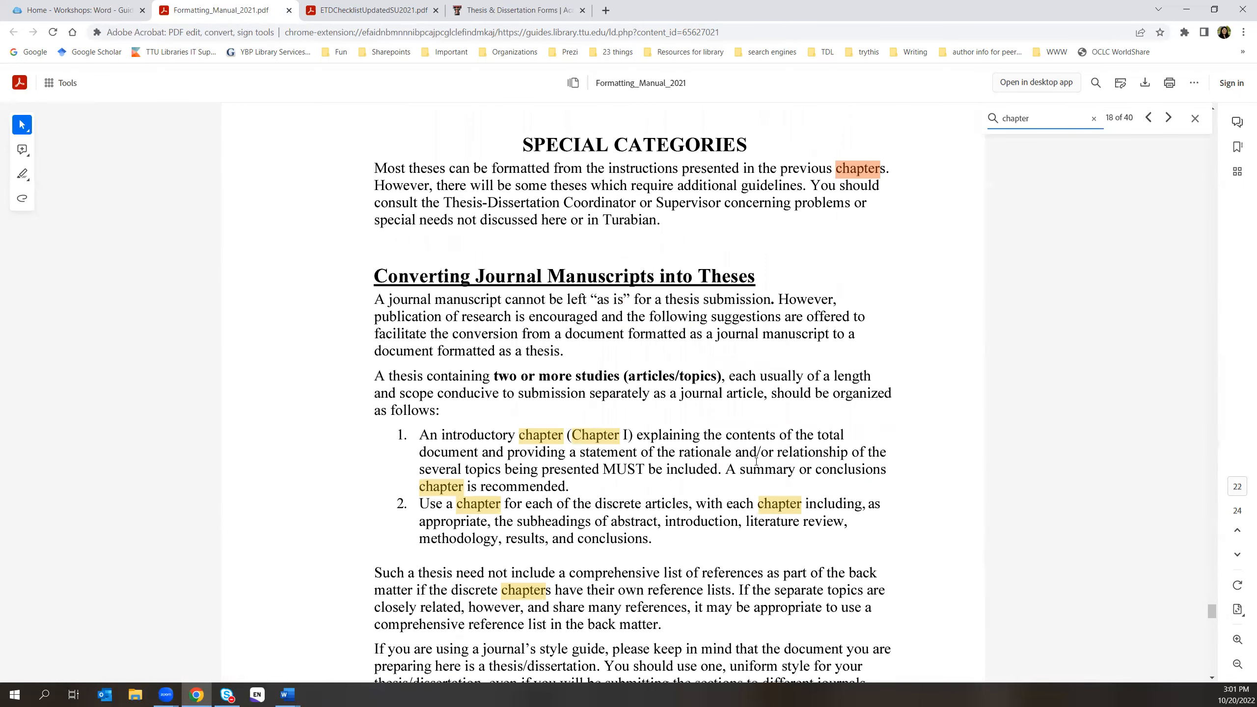
scroll(755, 460, "down", 3)
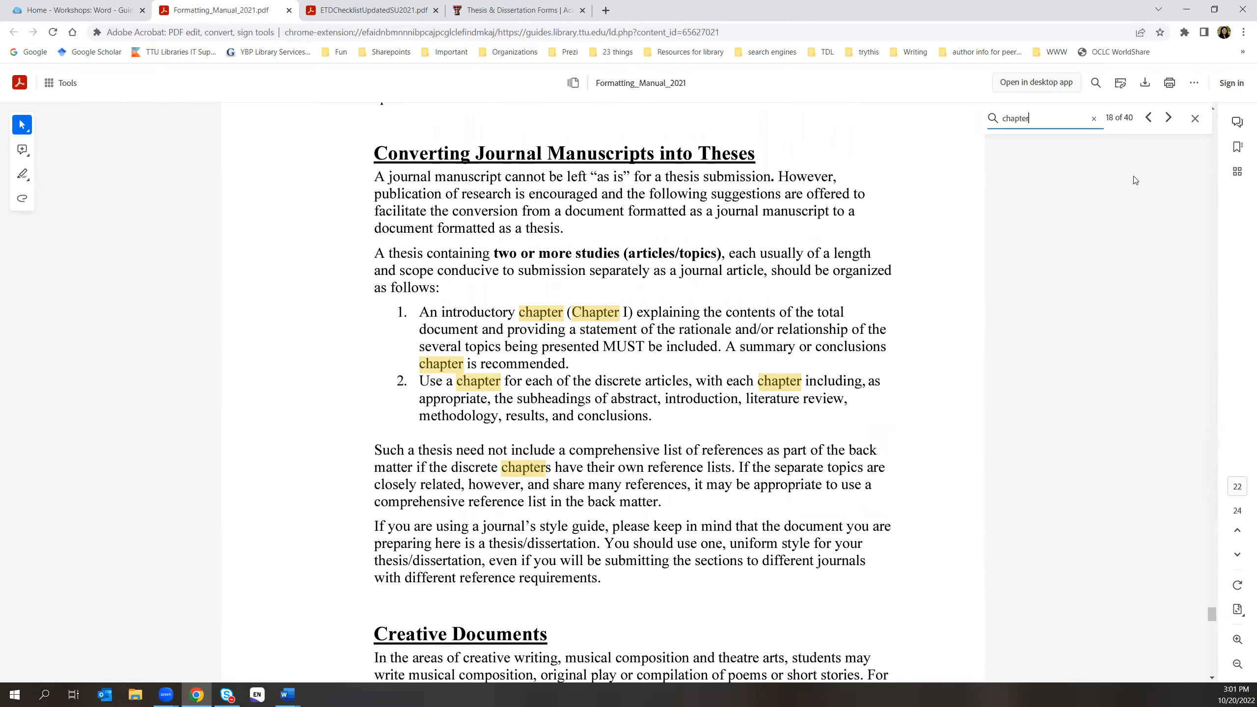
left_click(1194, 119)
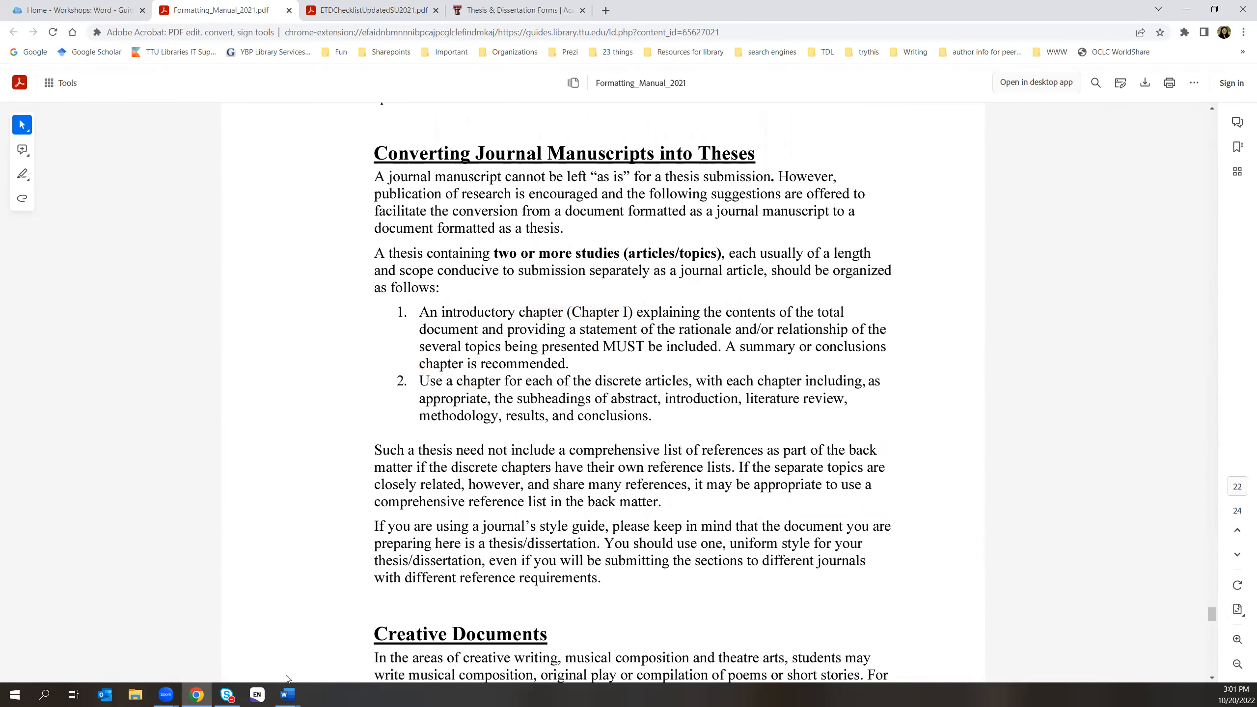
mouse_move(287, 693)
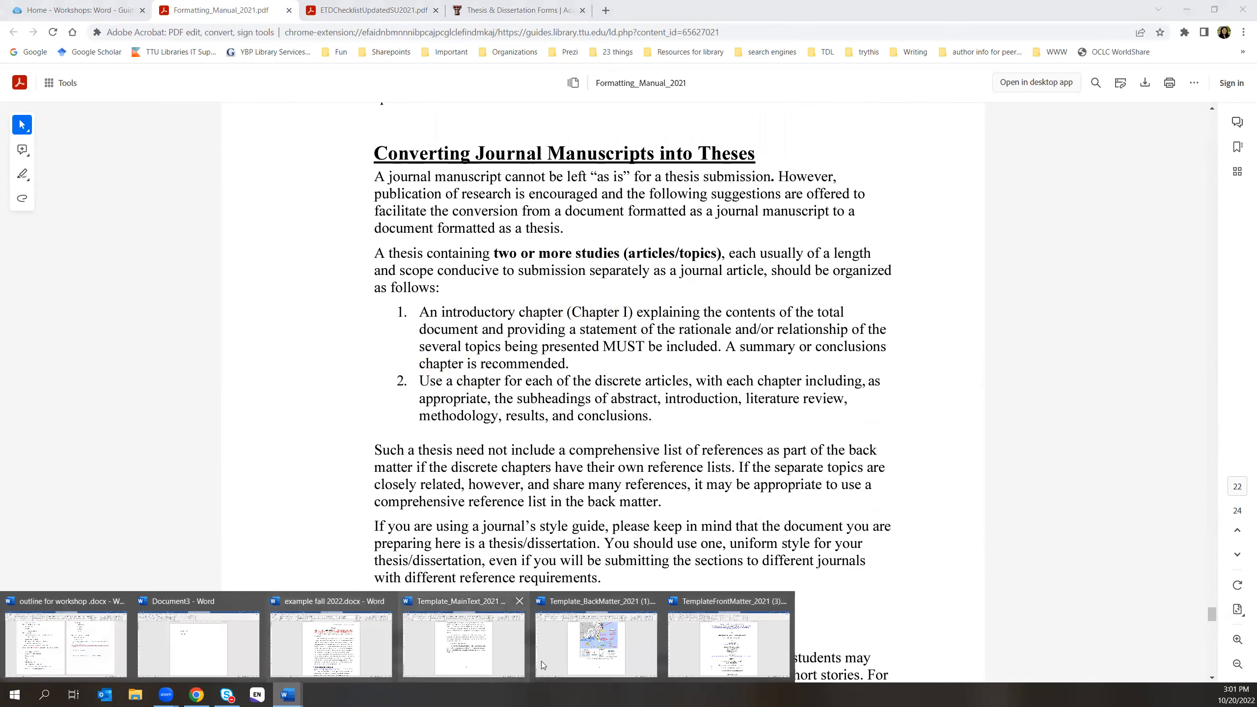
left_click(476, 647)
- Check the CHAPTER III heading's formatting in the main-text template
key("ctrl+a")
scroll(713, 486, "up", 6)
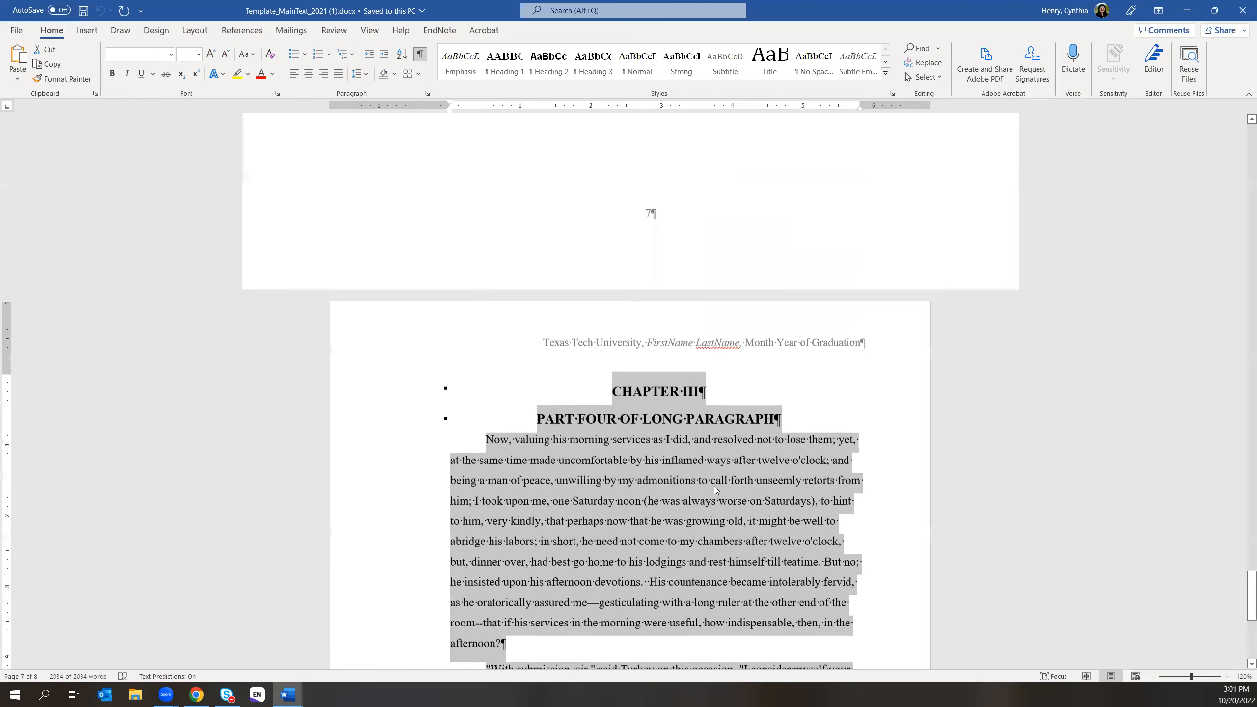
left_click(638, 392)
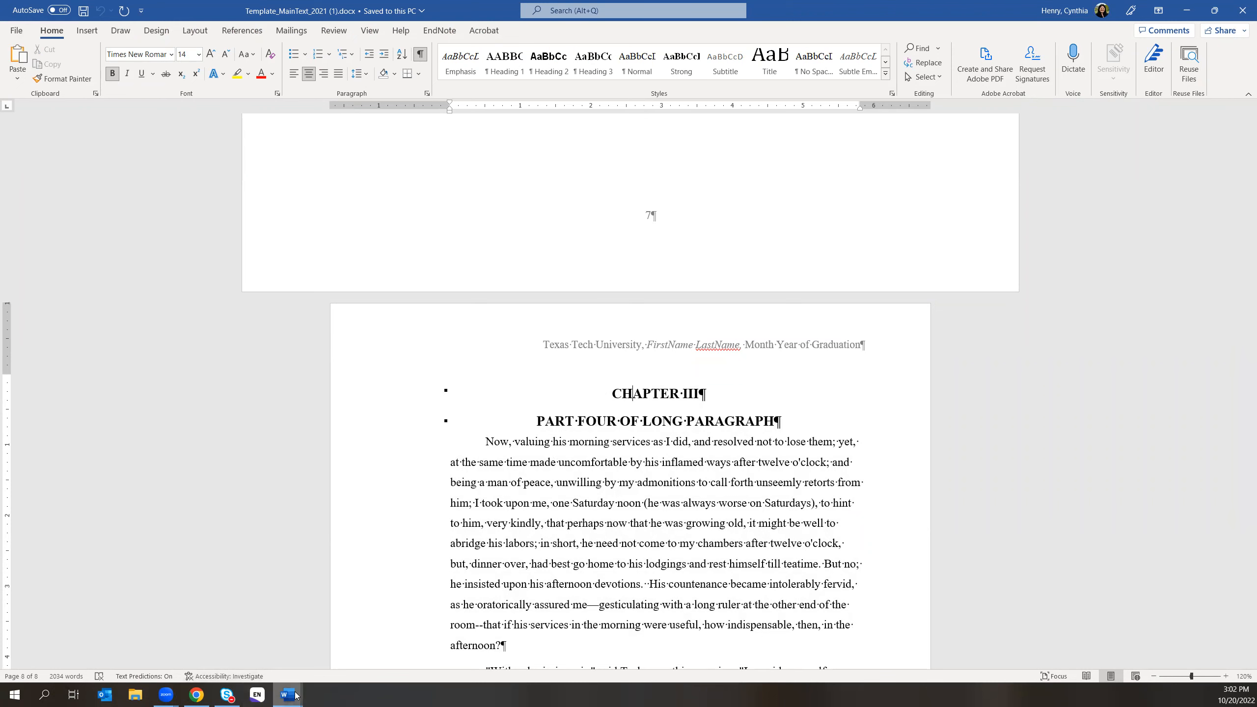
- In the example fall 2022 thesis, set the 'Chapter I' label to 14 pt
mouse_move(288, 695)
left_click(330, 657)
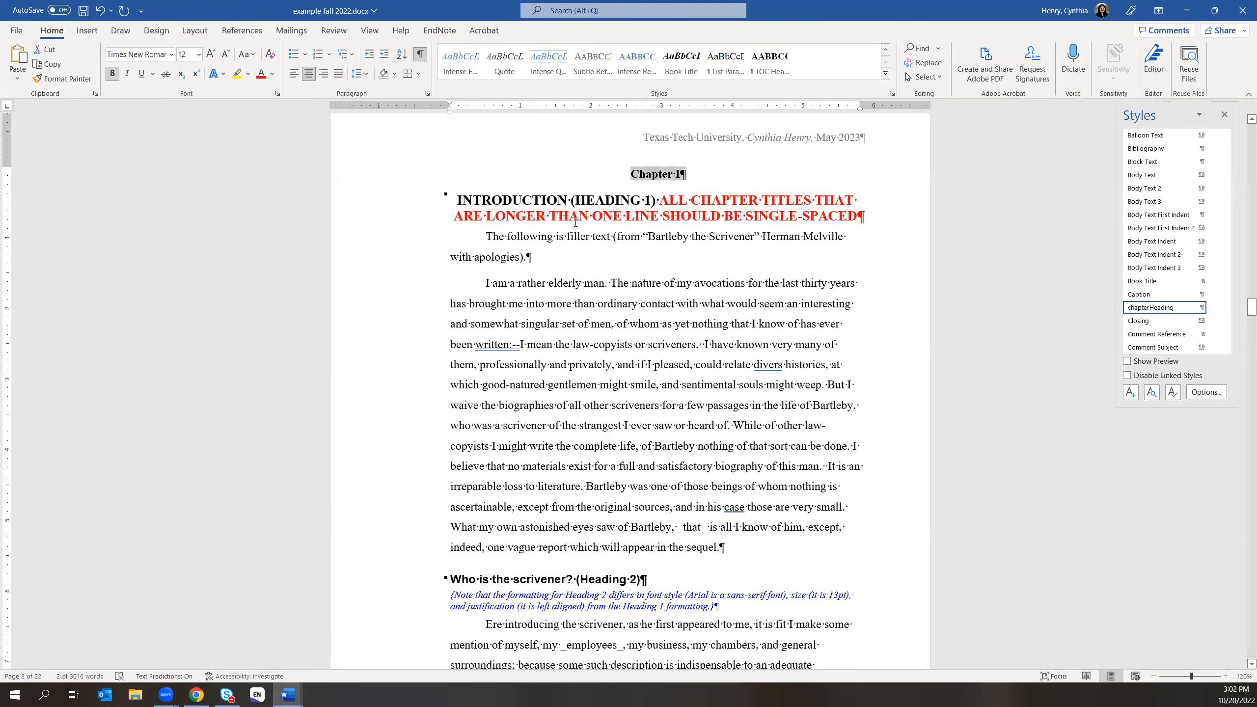
left_click(628, 176)
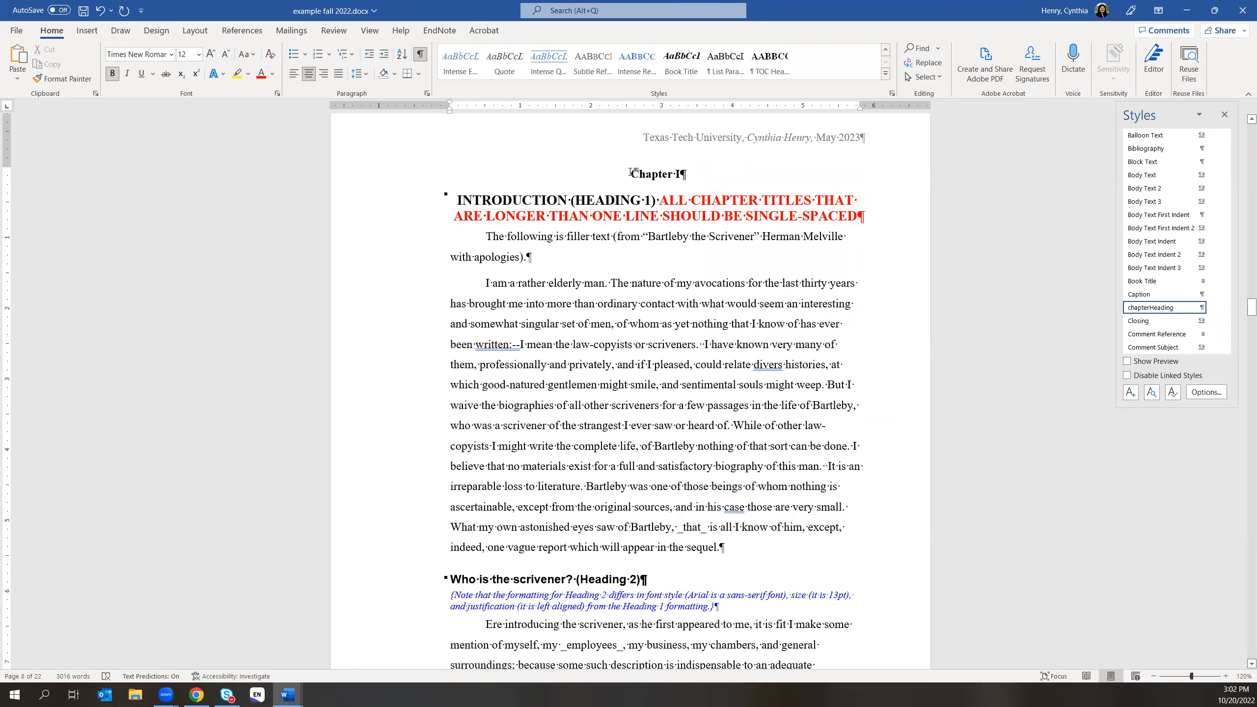
left_click_drag(677, 174, 688, 174)
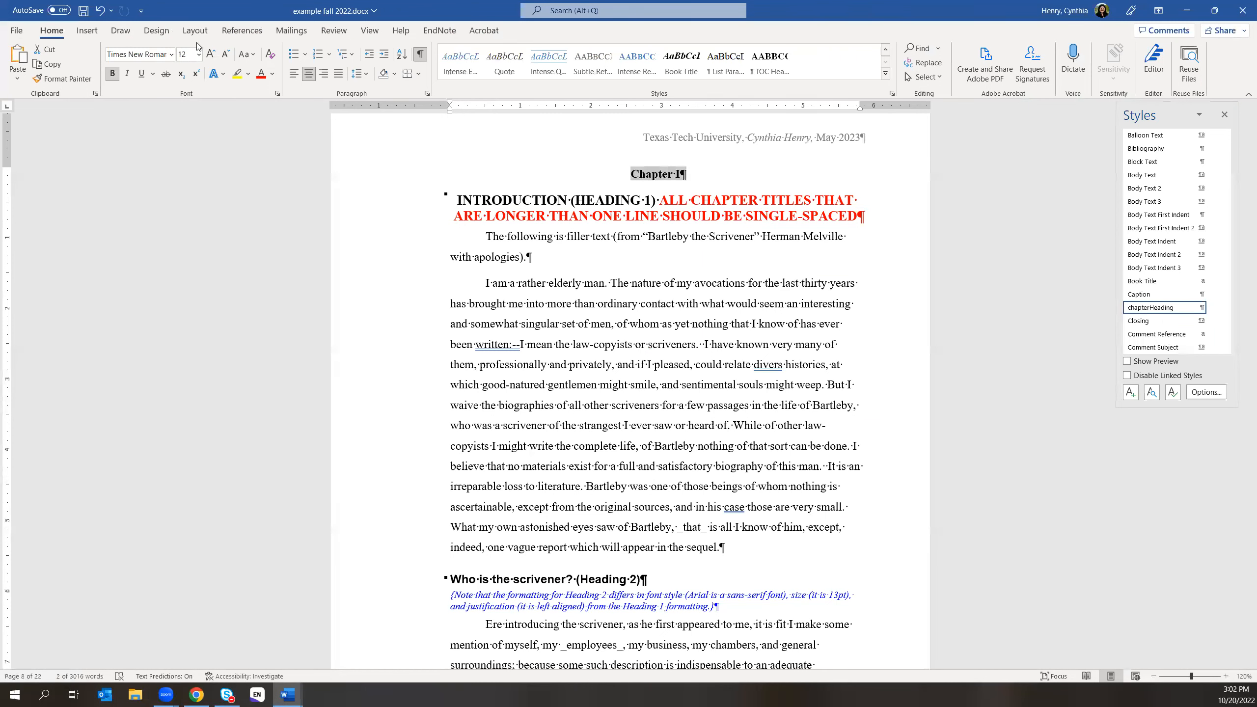
left_click(198, 54)
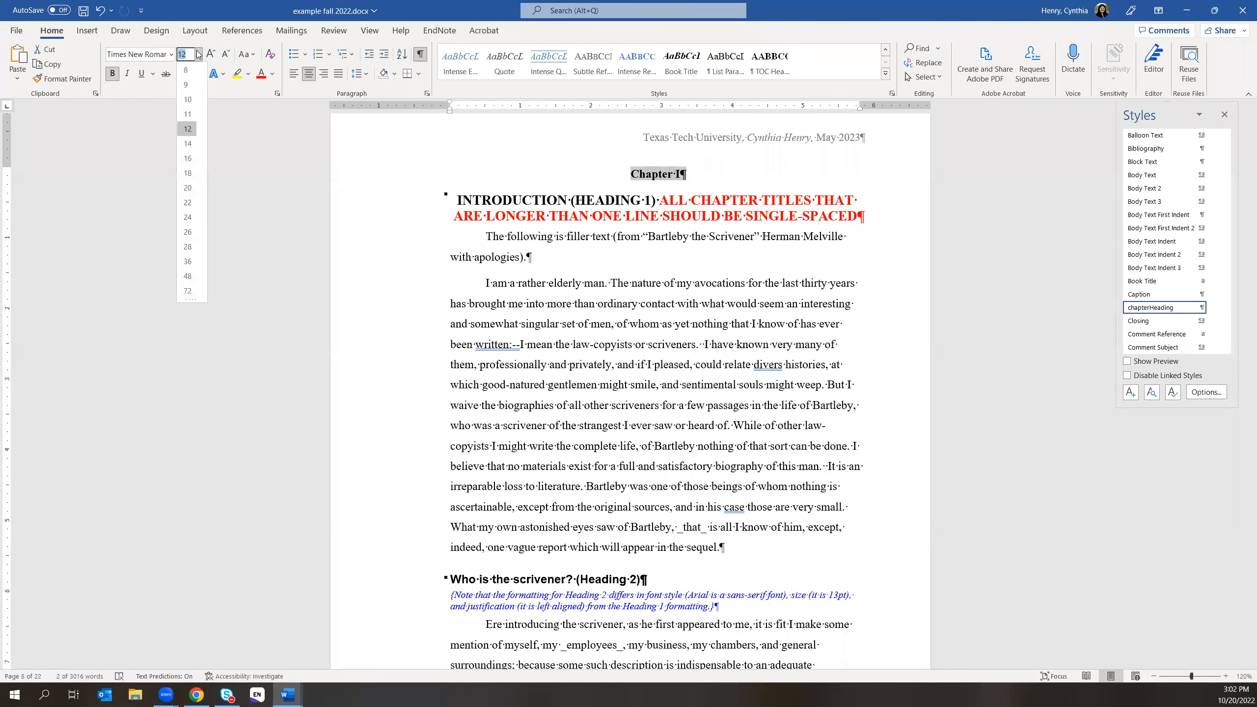
left_click(188, 143)
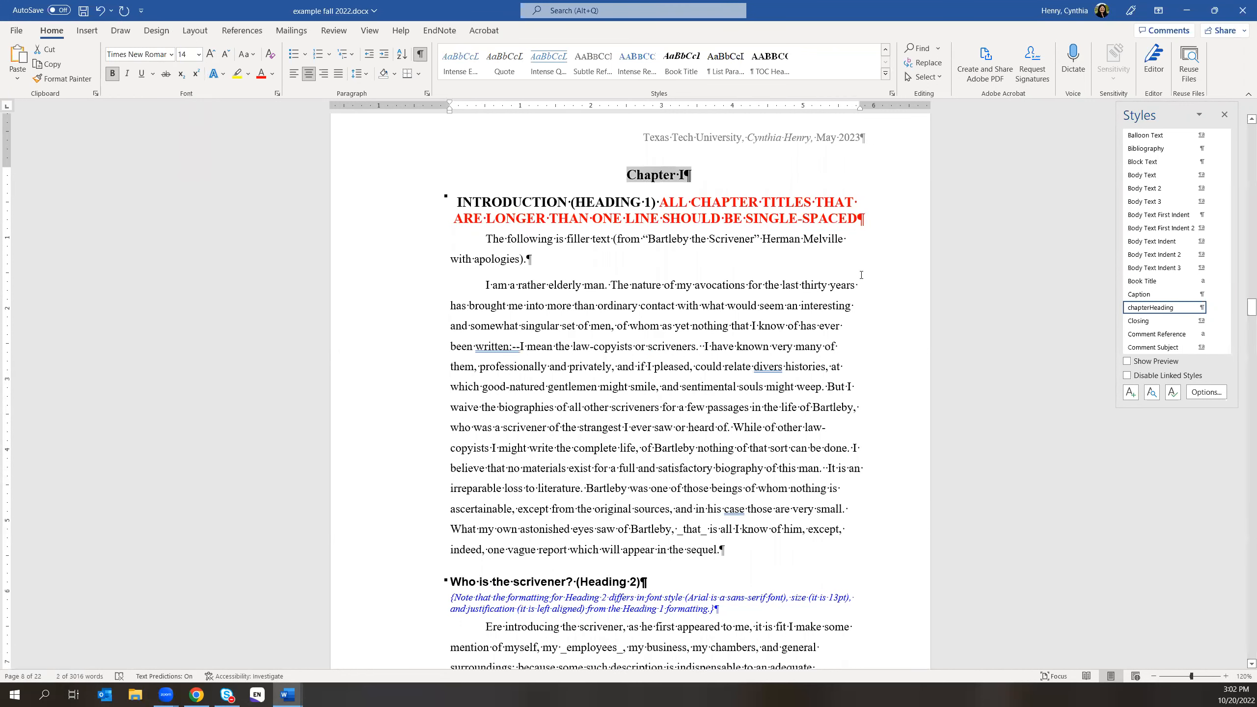
left_click(991, 305)
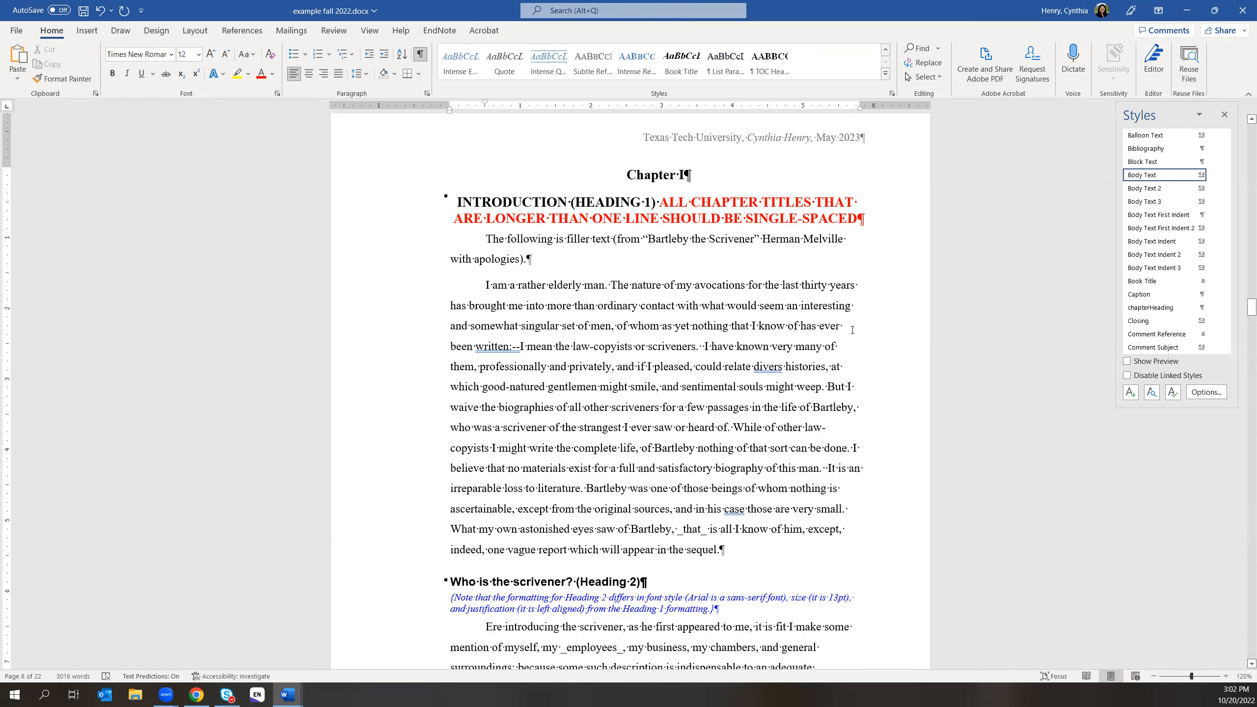
scroll(811, 357, "up", 3)
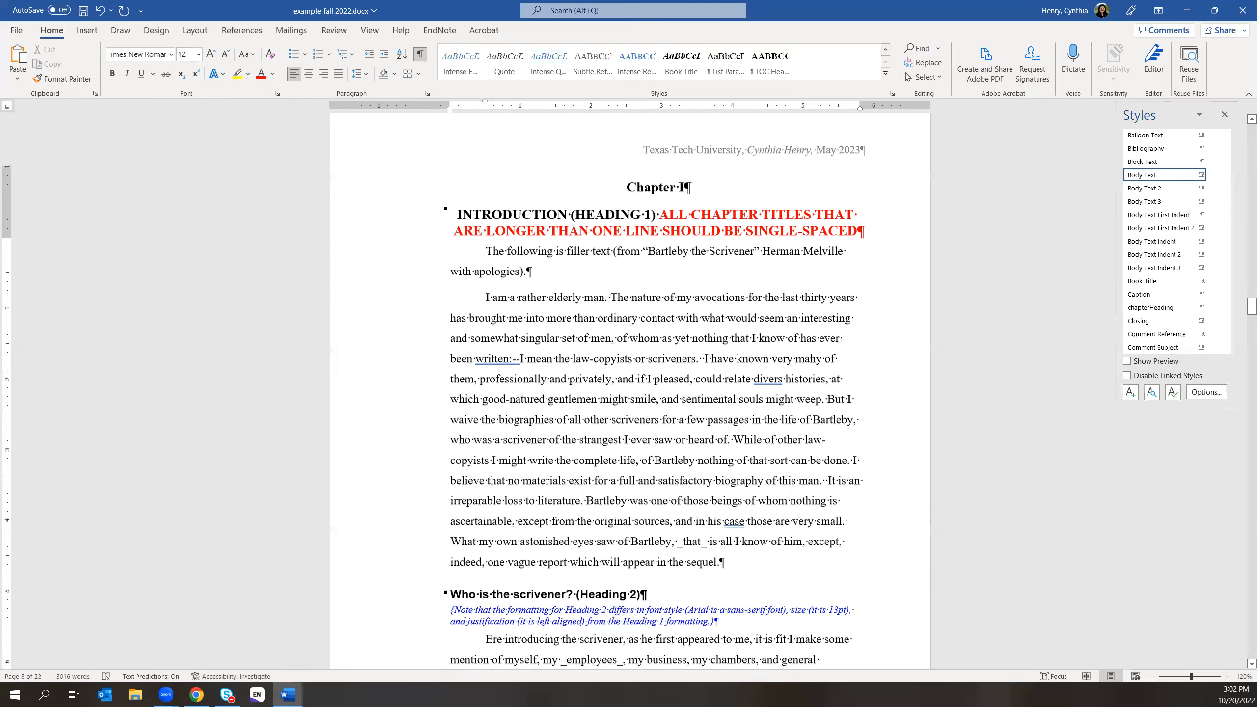
- Close the Styles pane and scroll up past List of Figures and Abstract to the Table of Contents
left_click(1222, 114)
scroll(662, 398, "up", 10)
scroll(663, 399, "up", 20)
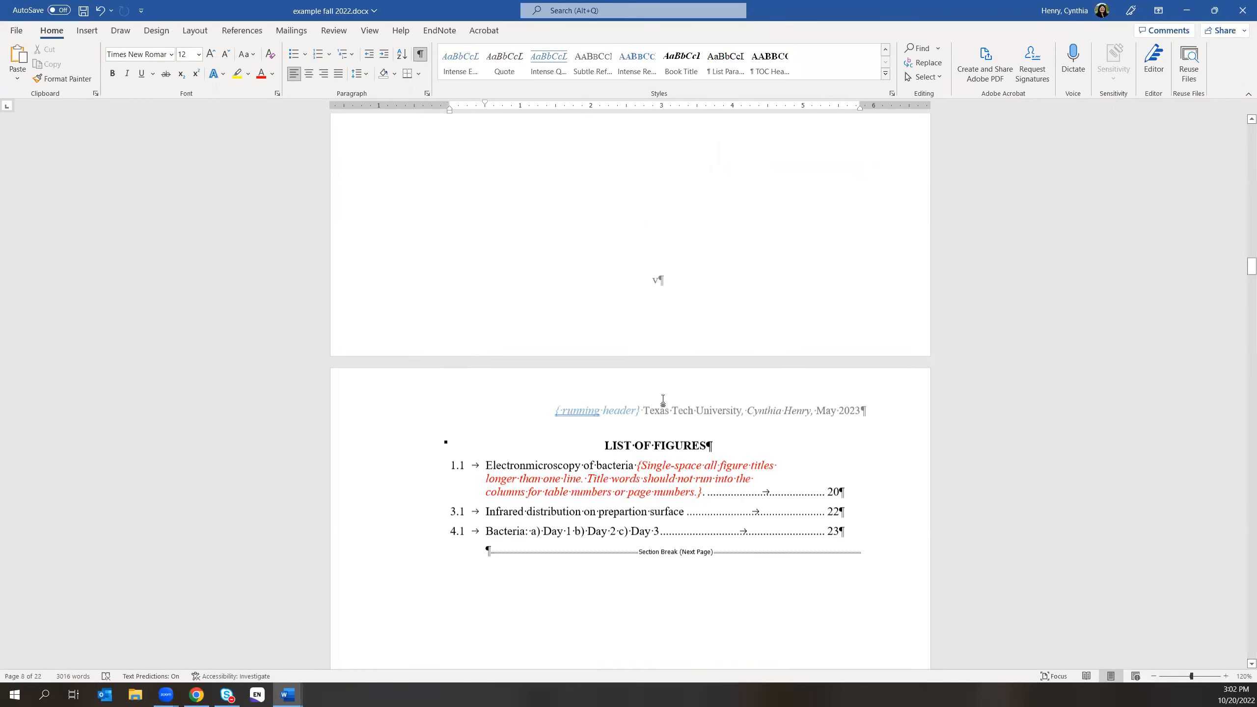
scroll(662, 400, "up", 15)
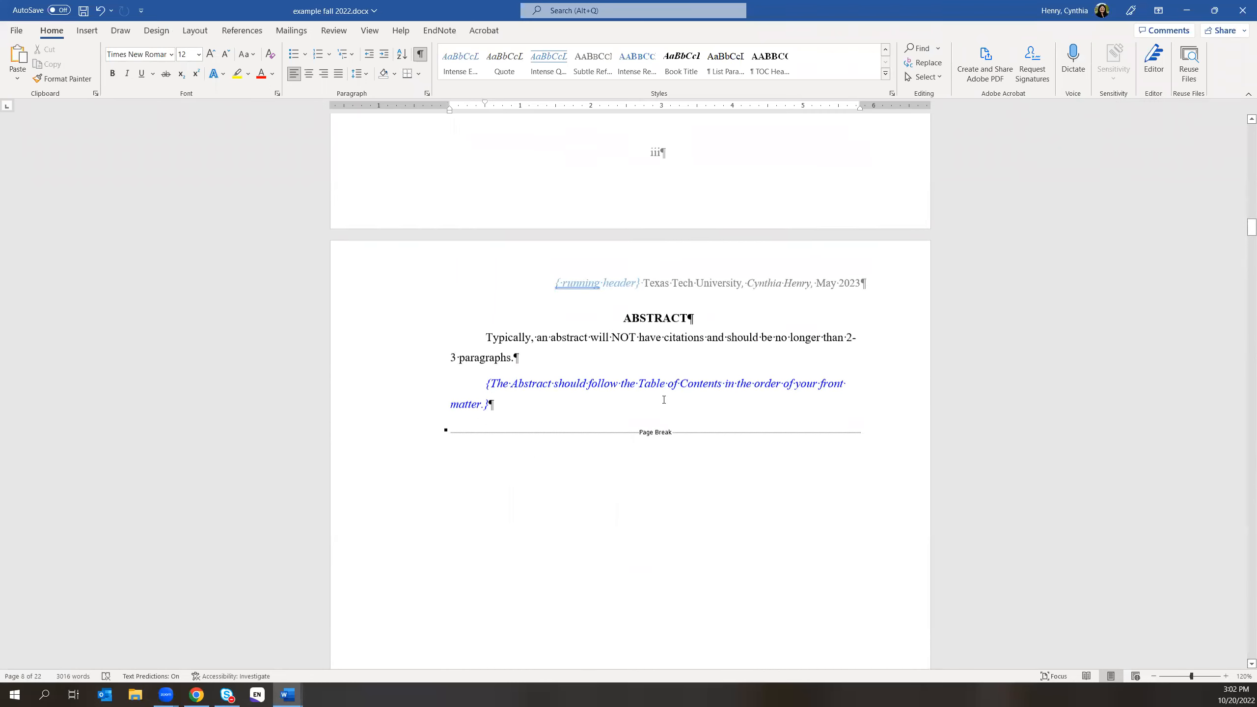
scroll(664, 399, "up", 1)
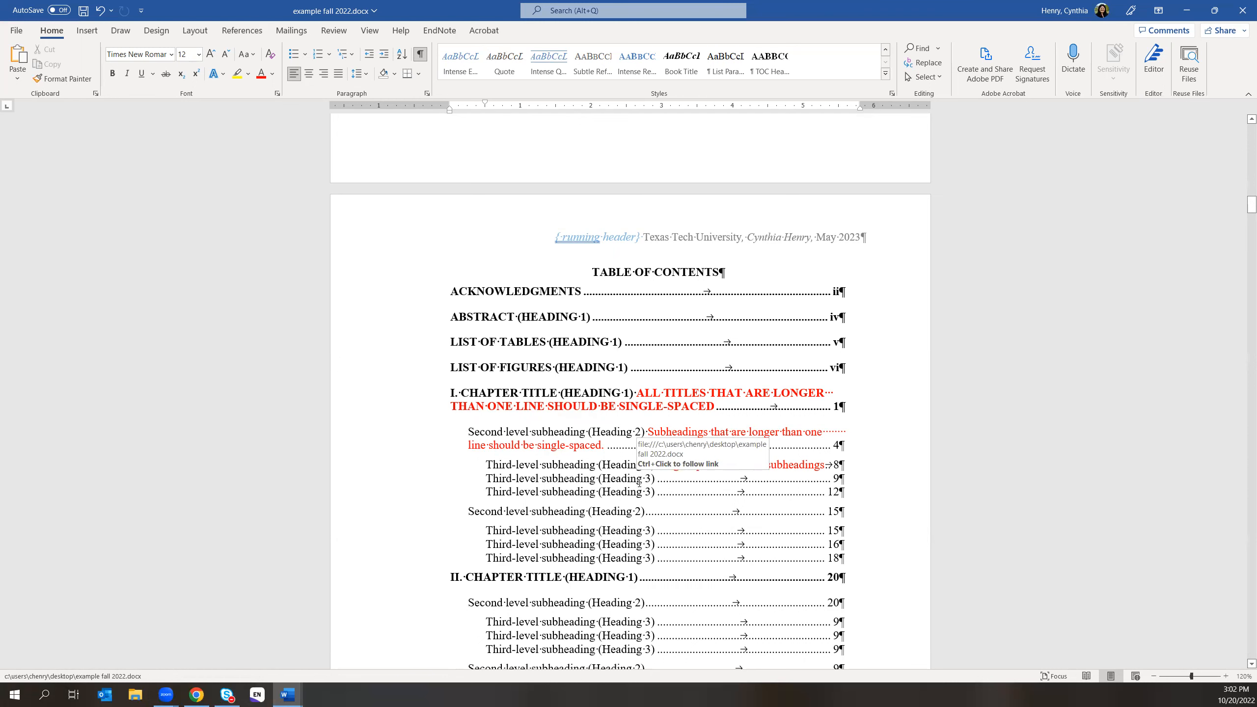
- Update the table of contents and check its INTRODUCTION entry
left_click(241, 30)
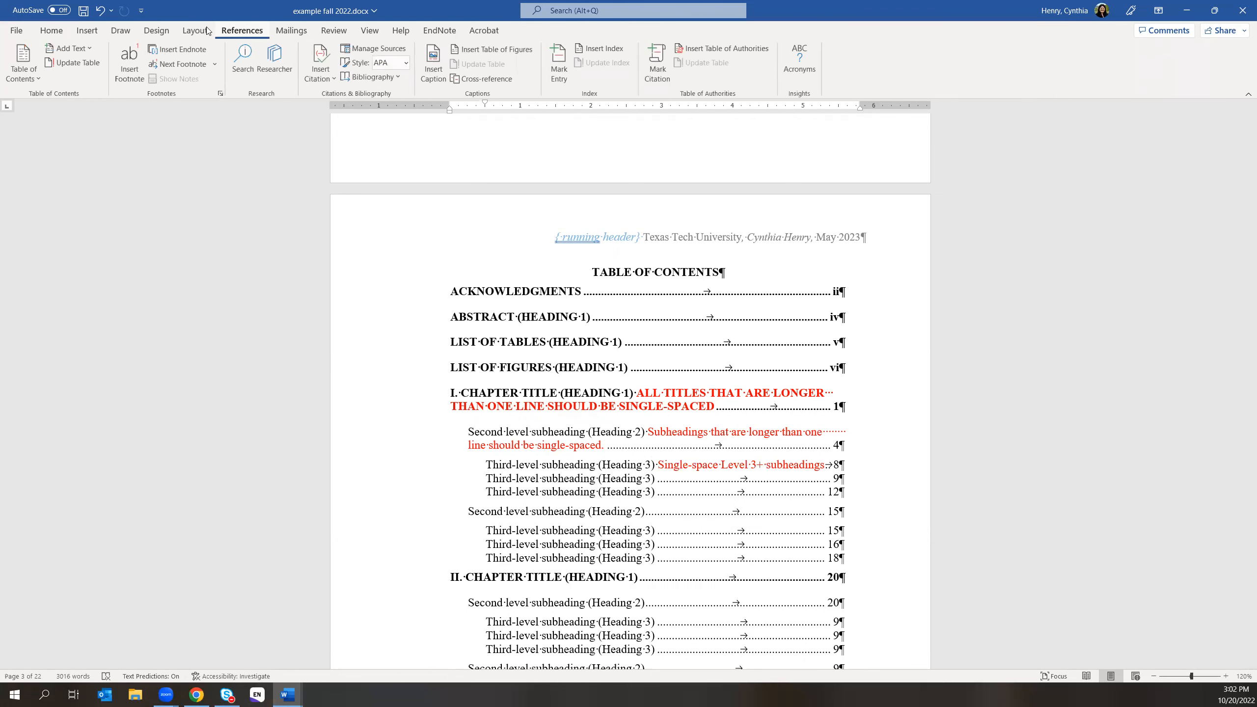
left_click(76, 63)
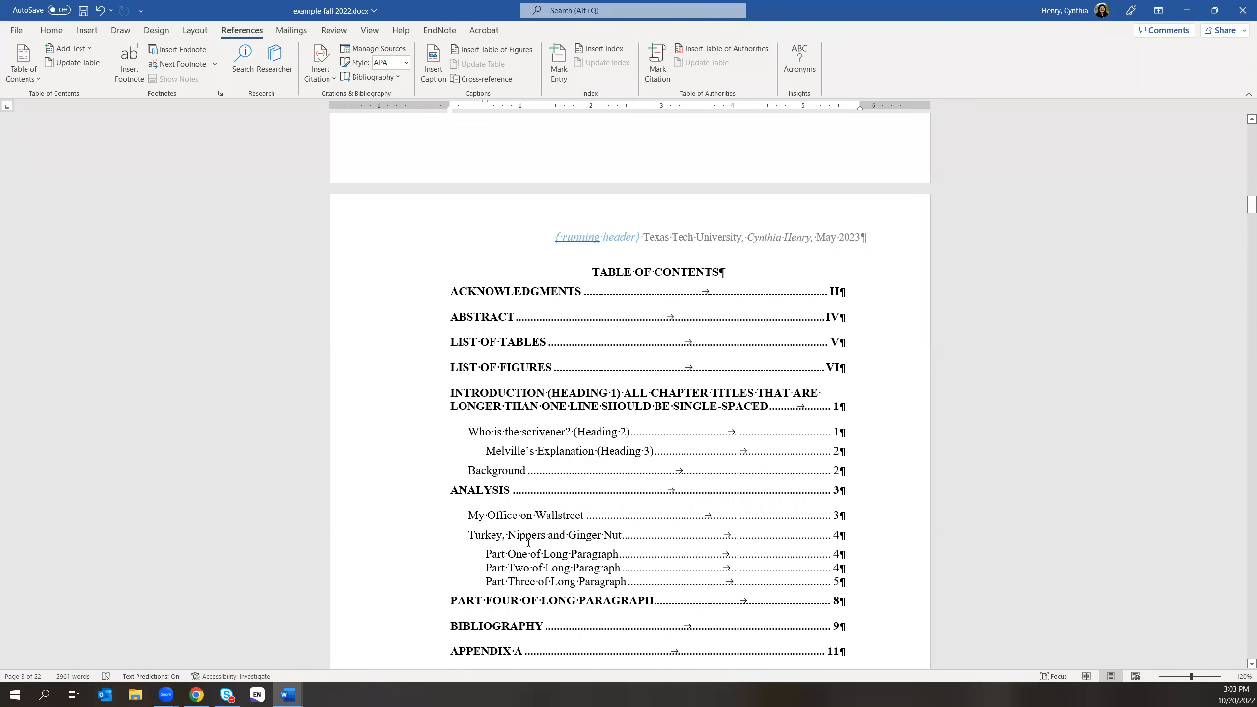
scroll(575, 600, "down", 3)
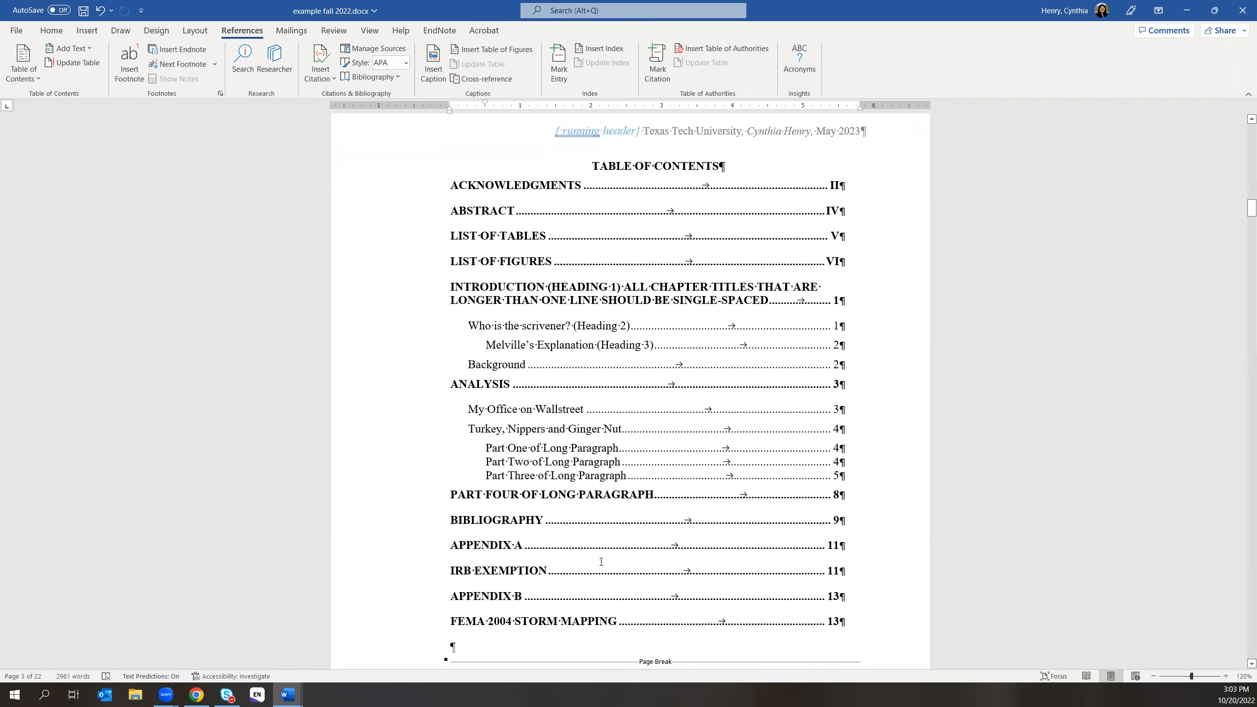
scroll(598, 549, "up", 3)
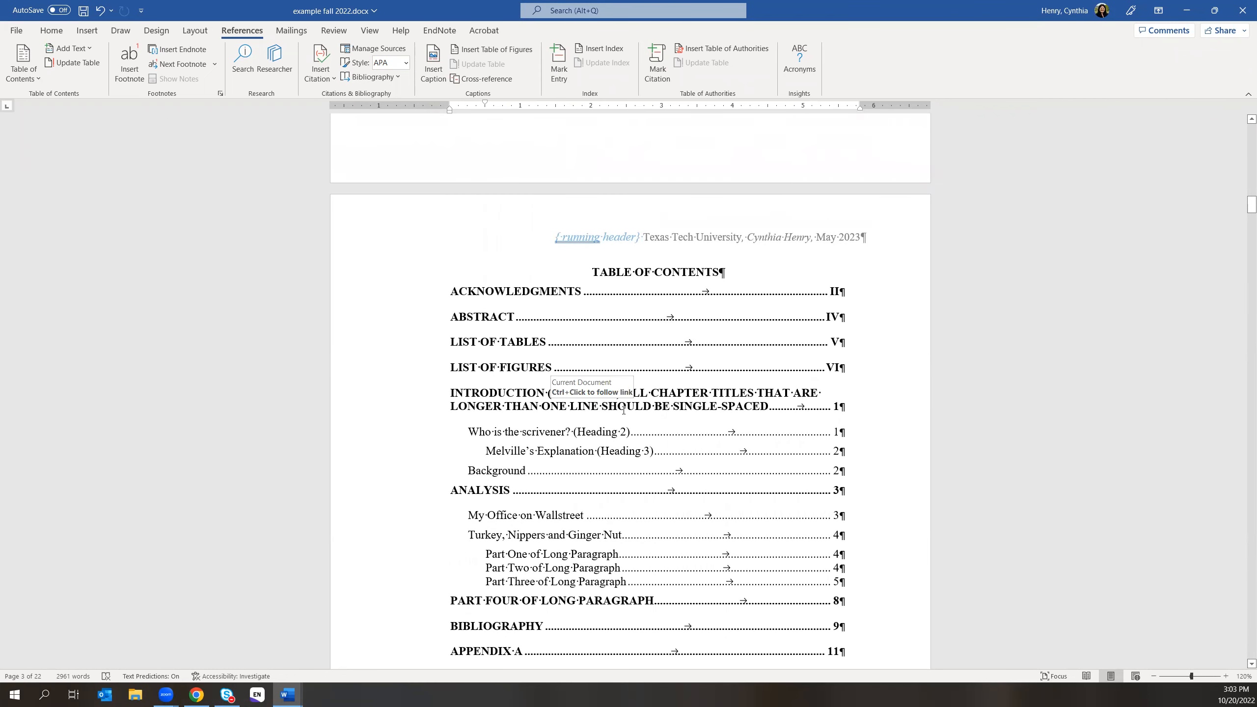
left_click(522, 392)
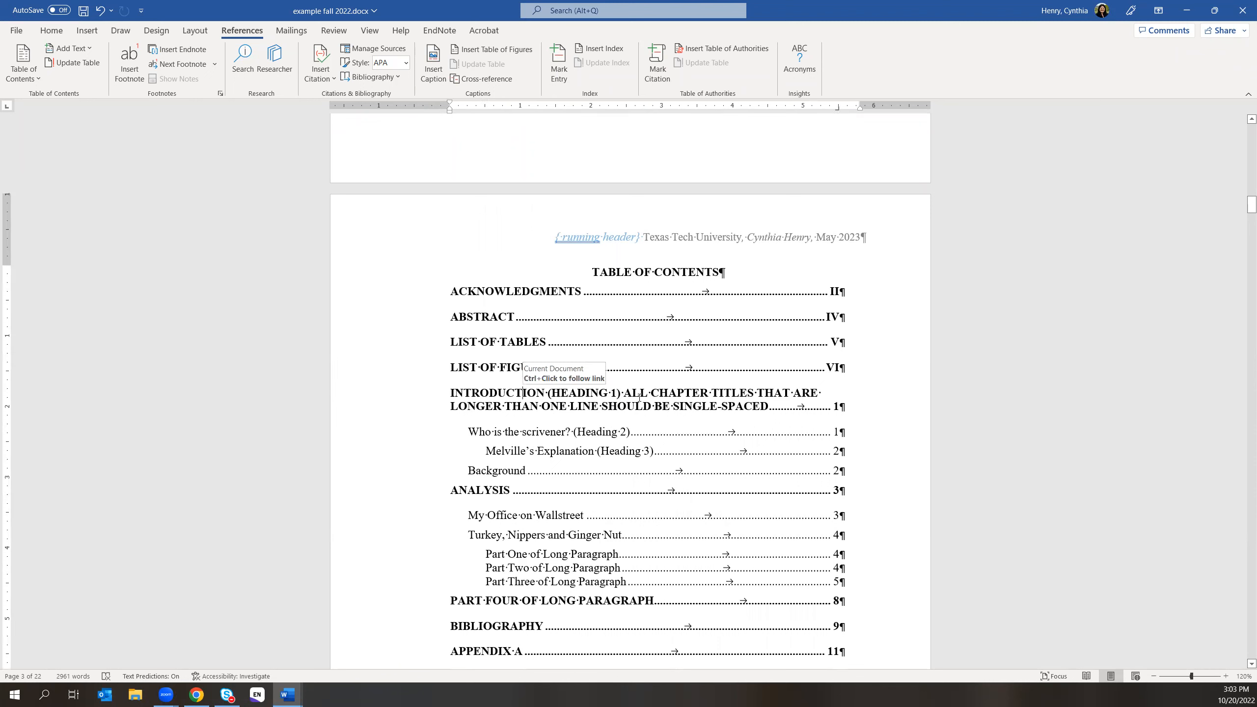
- Scroll down past the Abstract and Lists of Tables and Figures to the Chapter I page
scroll(909, 552, "down", 3)
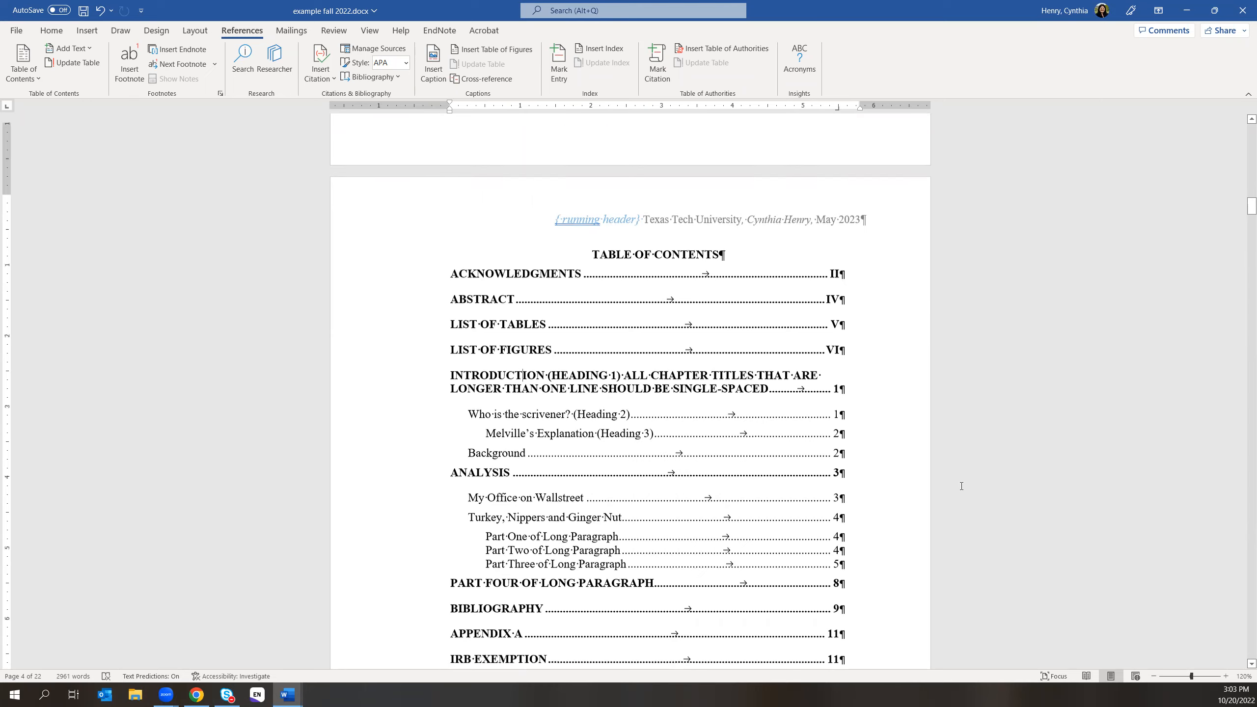
scroll(909, 553, "down", 12)
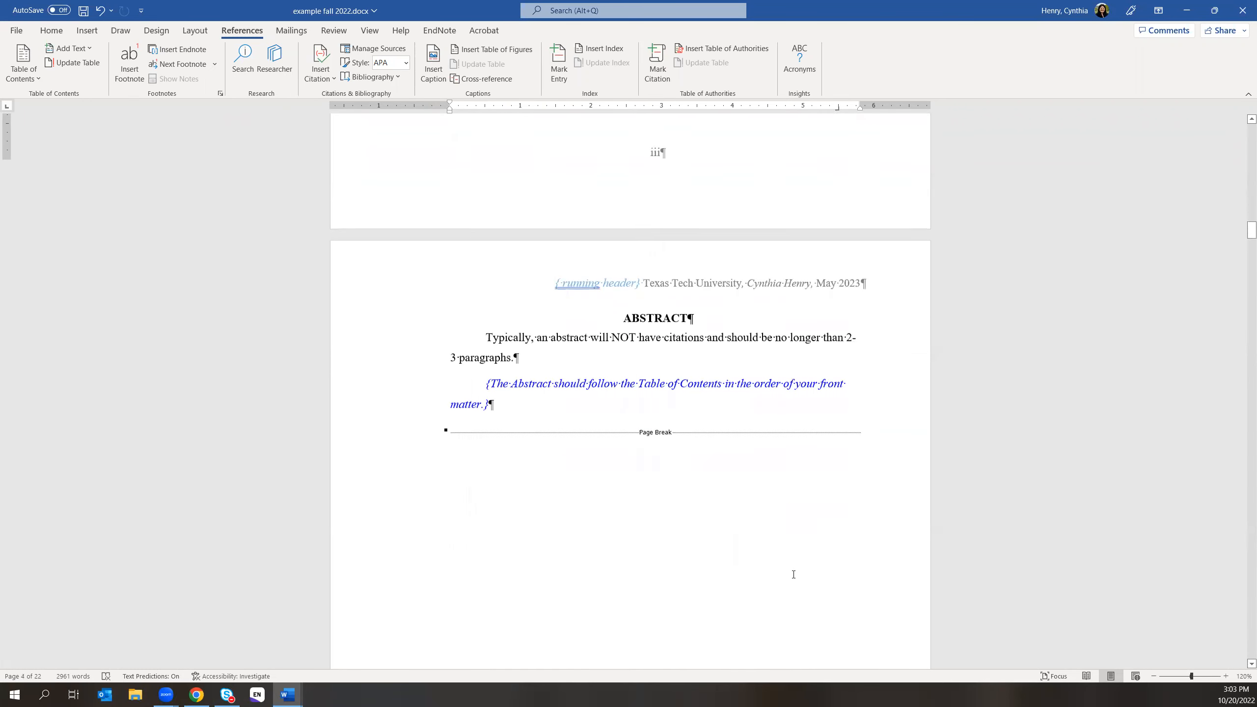
scroll(764, 574, "down", 10)
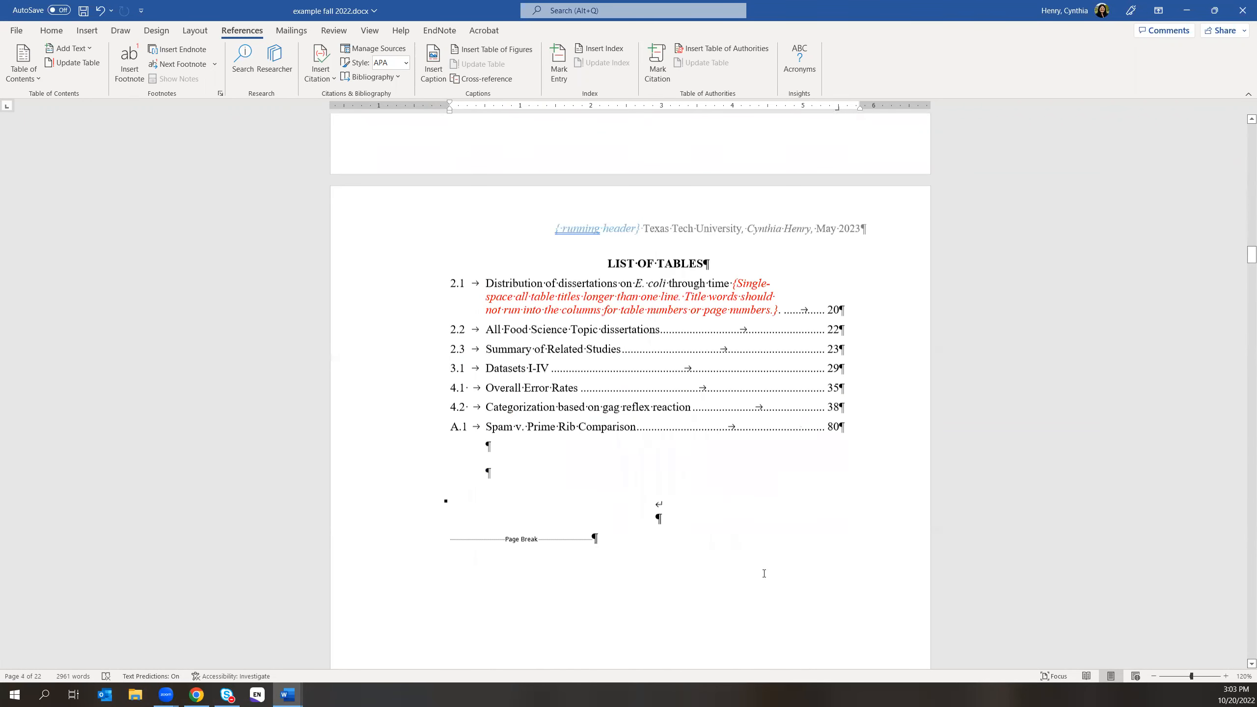
scroll(764, 576, "down", 10)
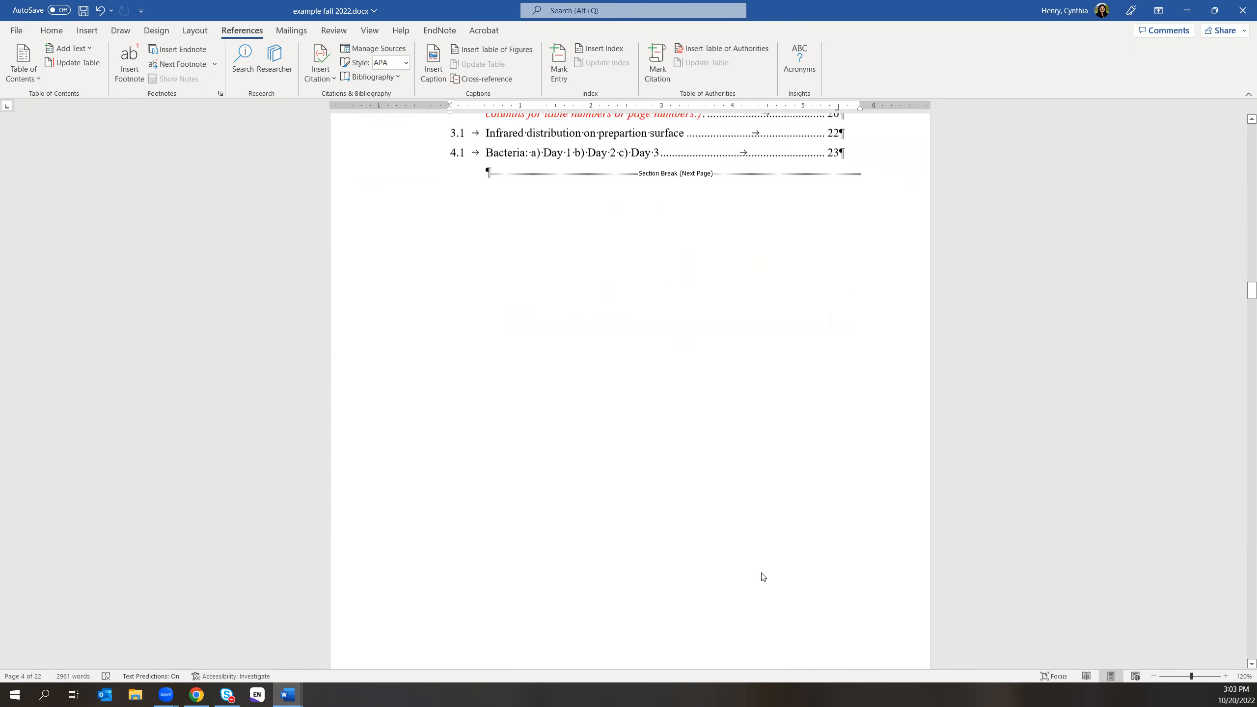
scroll(762, 573, "down", 7)
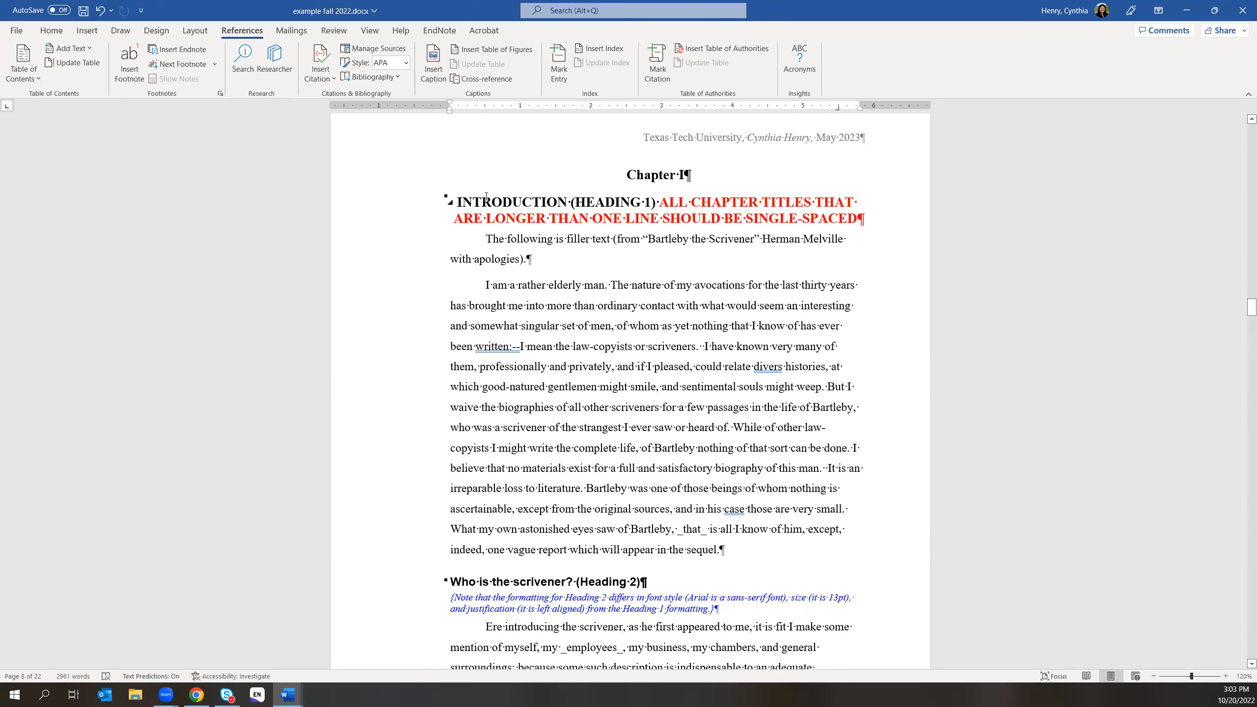
- Check the Chapter I heading's paragraph line spacing settings without changing them
left_click_drag(457, 200, 853, 220)
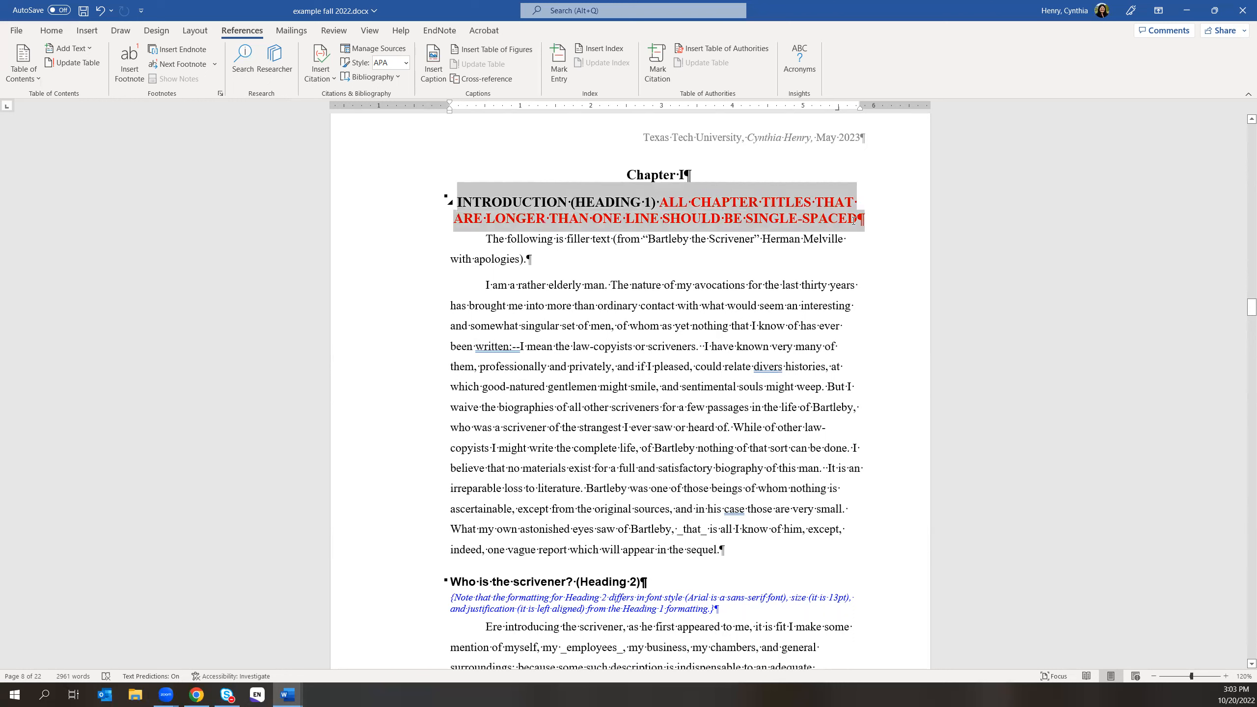
left_click(52, 30)
left_click(425, 91)
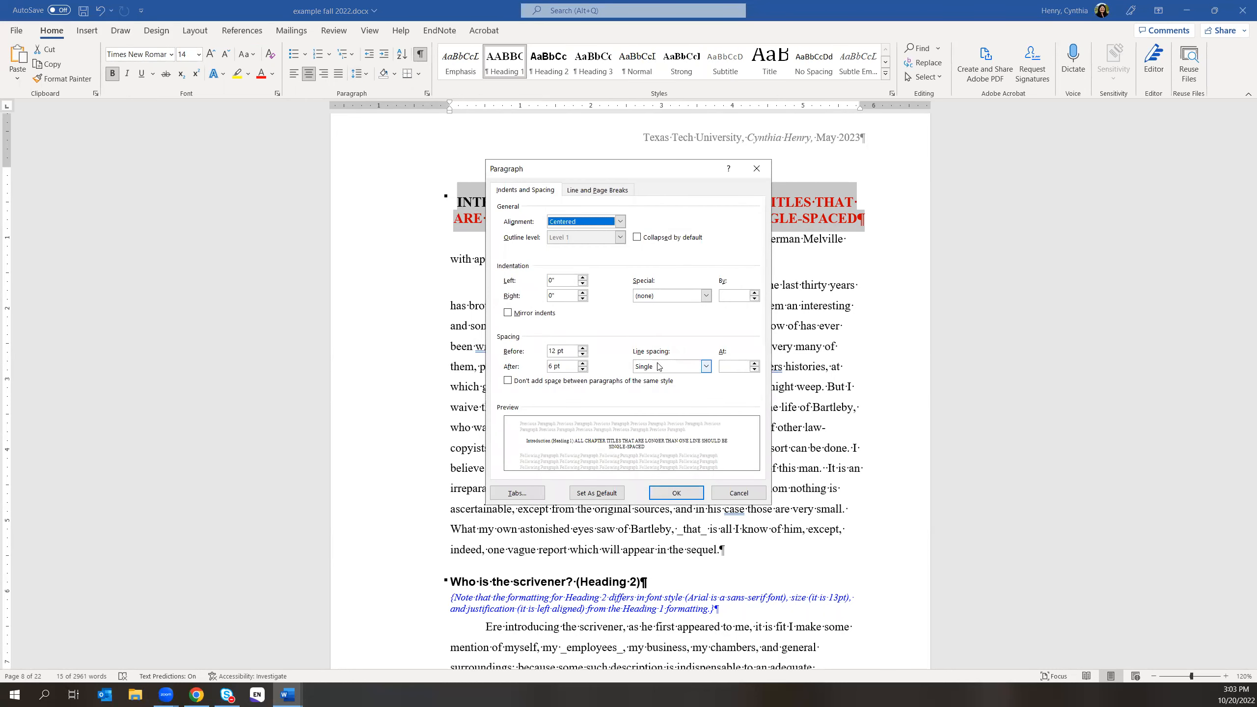
left_click(738, 493)
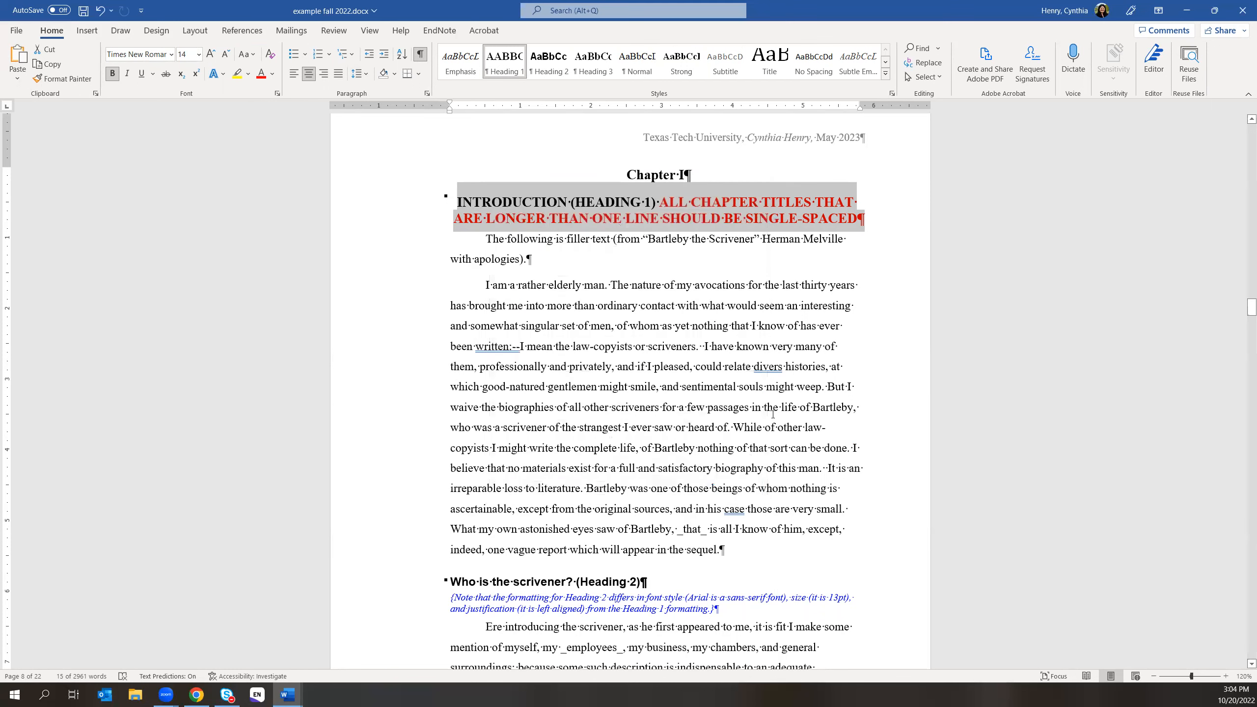
left_click(671, 216)
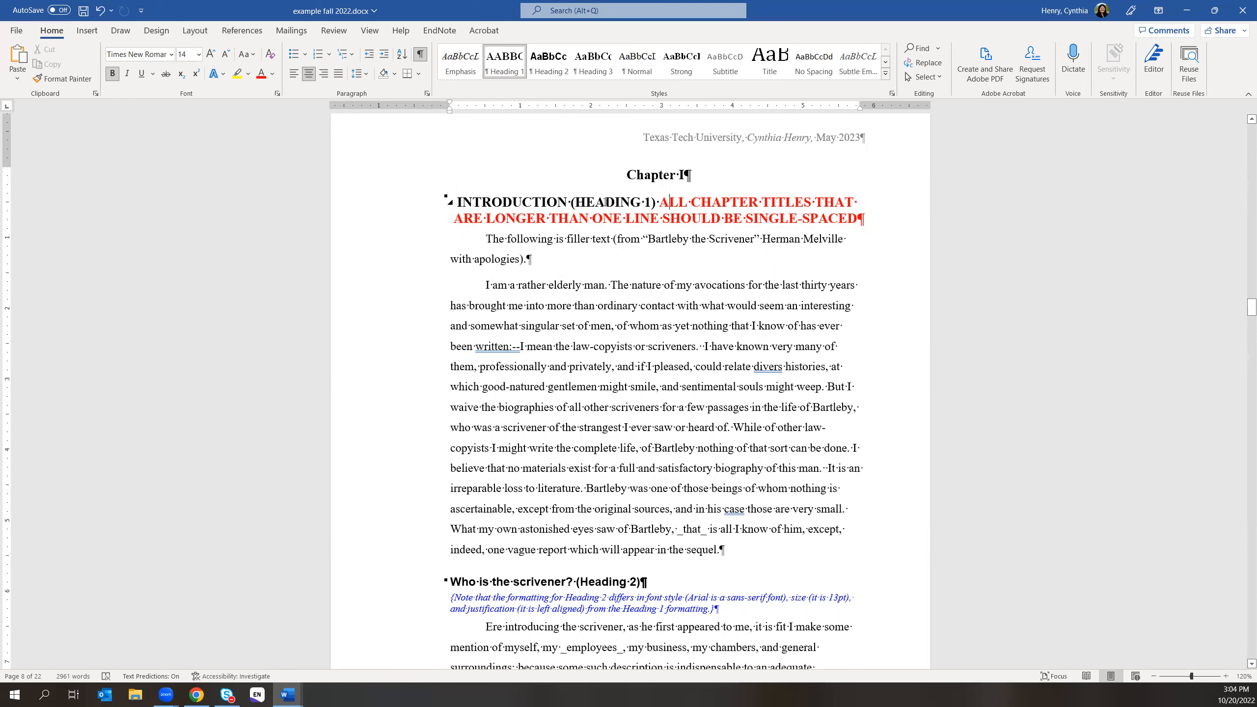
- Insert 'OF EXAMPLE DOC' before (HEADING 1) and delete the red single-spacing note
left_click(571, 200)
type("OF ")
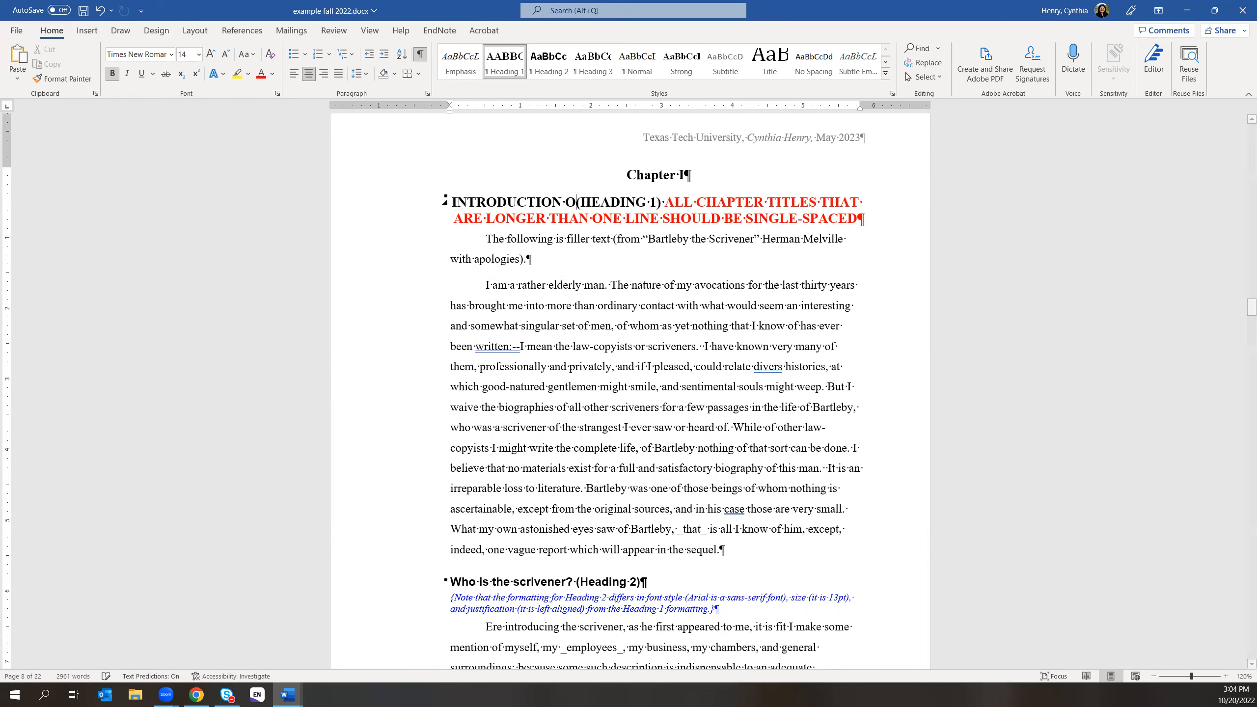
type("EXAMP")
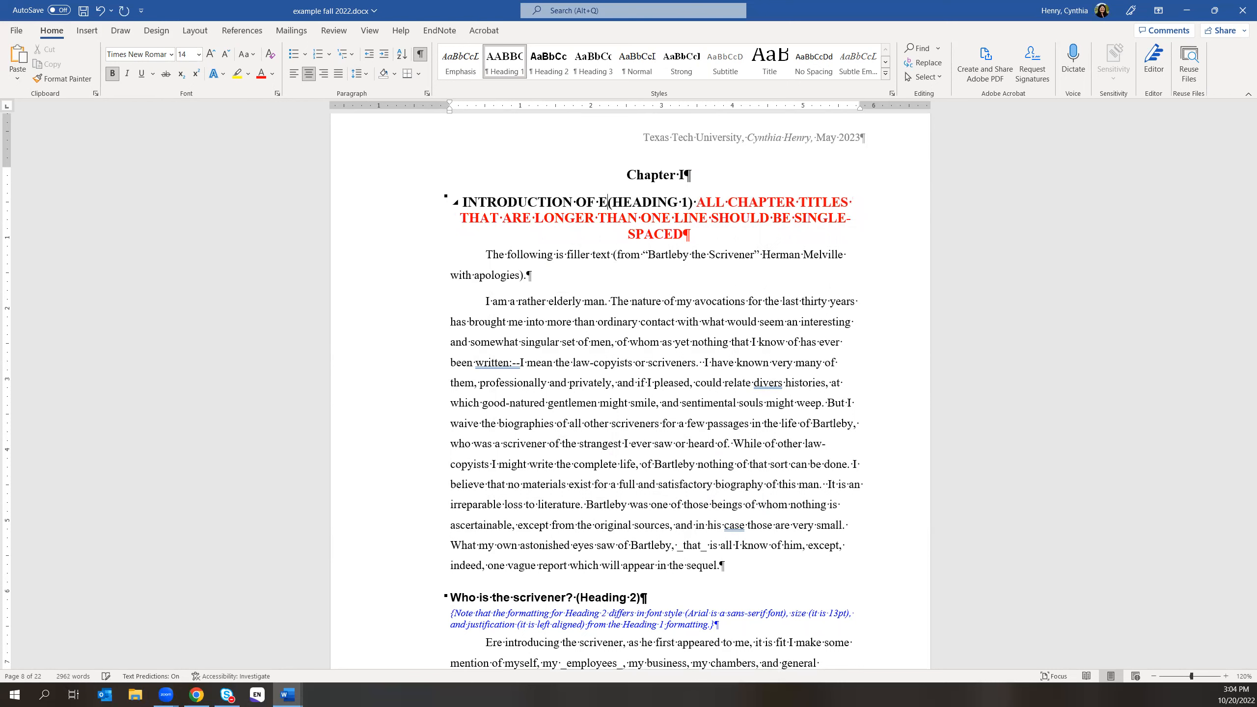
type("LE DOC")
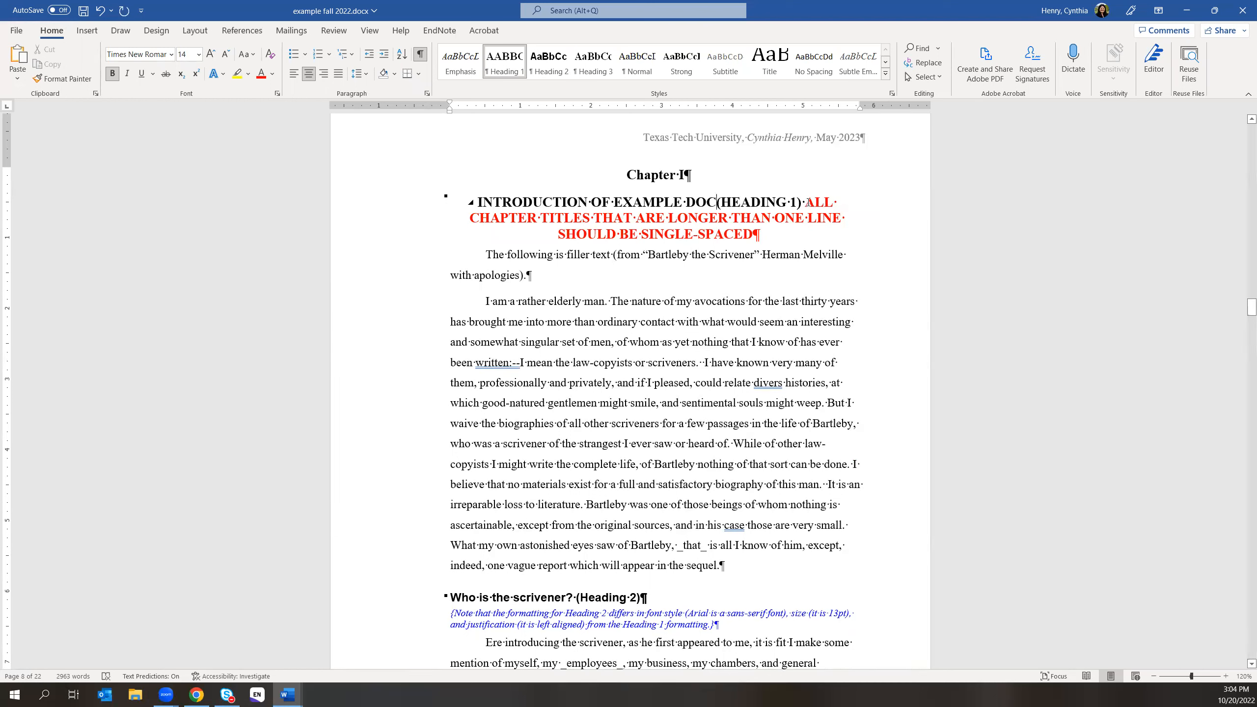
left_click_drag(808, 202, 750, 231)
key("Delete")
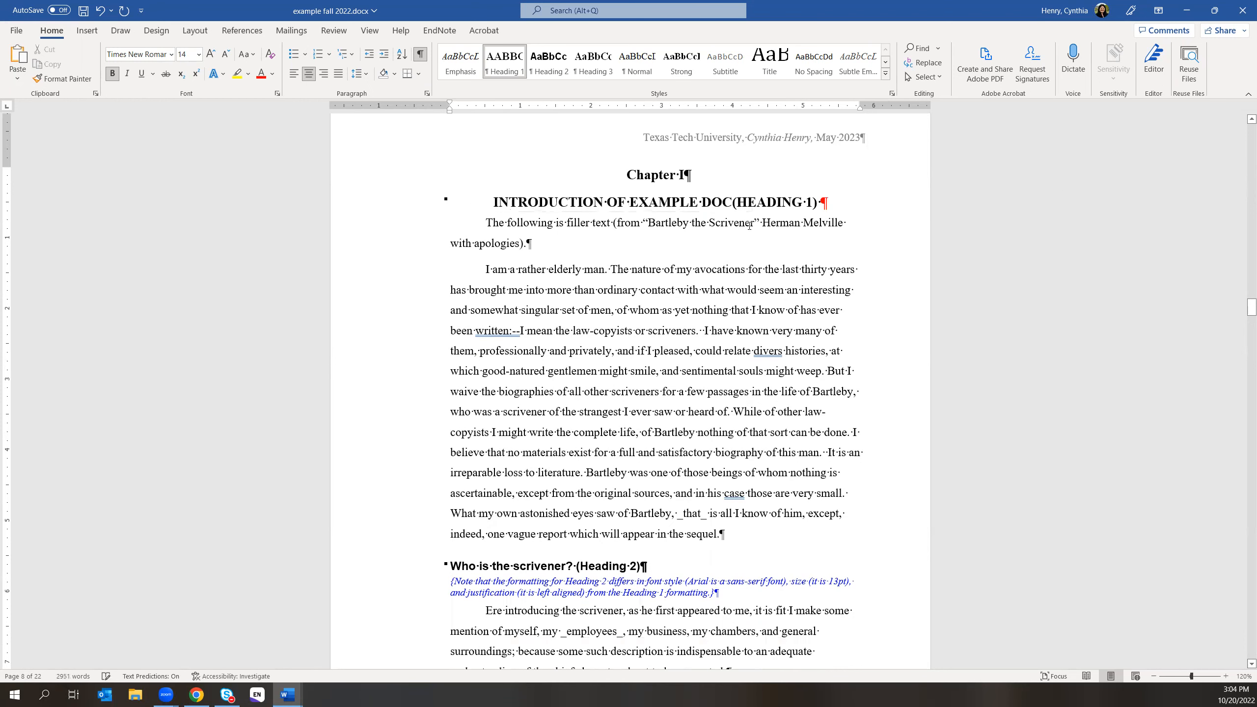
left_click(732, 240)
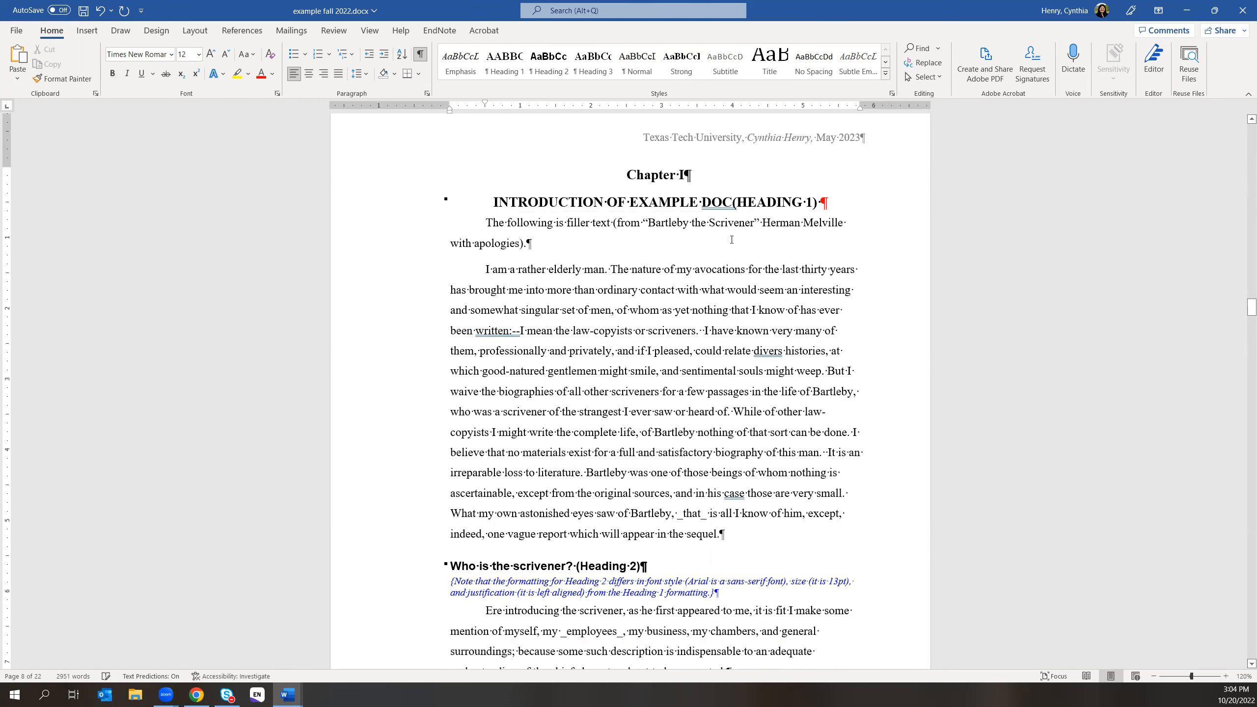
left_click_drag(1250, 308, 1243, 213)
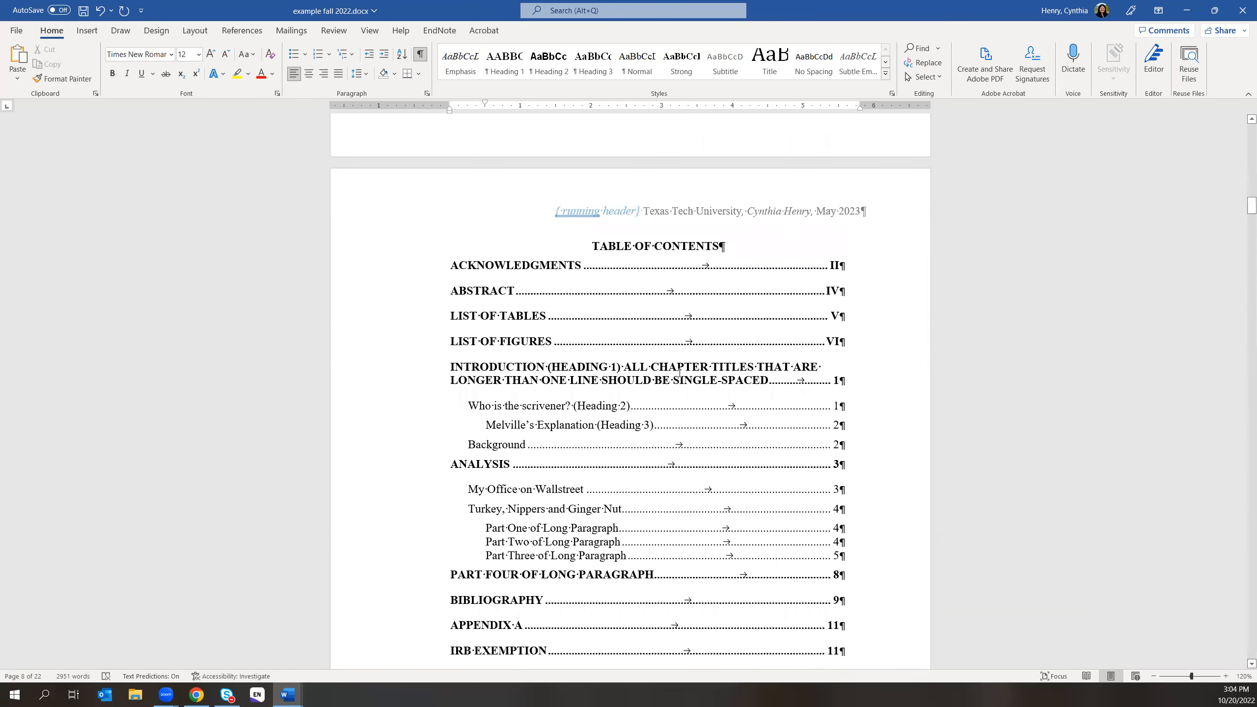
- Update the entire table of contents so Chapter I reads INTRODUCTION OF EXAMPLE DOC (HEADING 1)
left_click(242, 31)
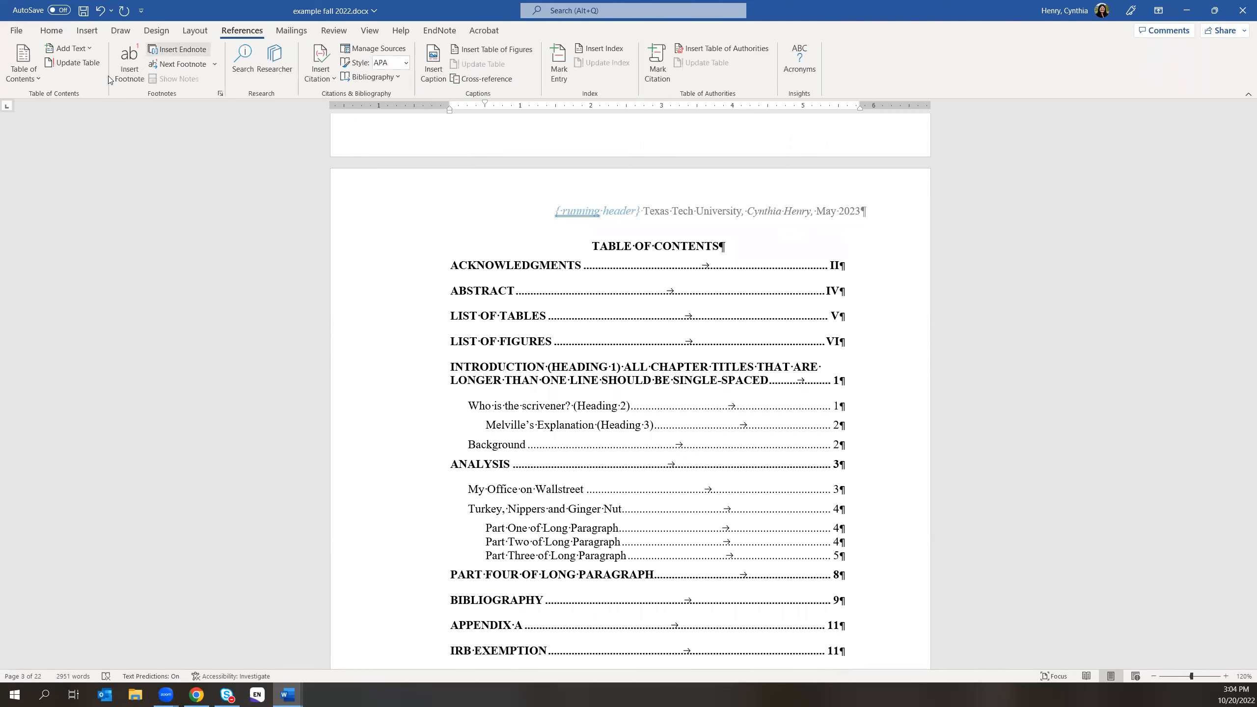
left_click(73, 63)
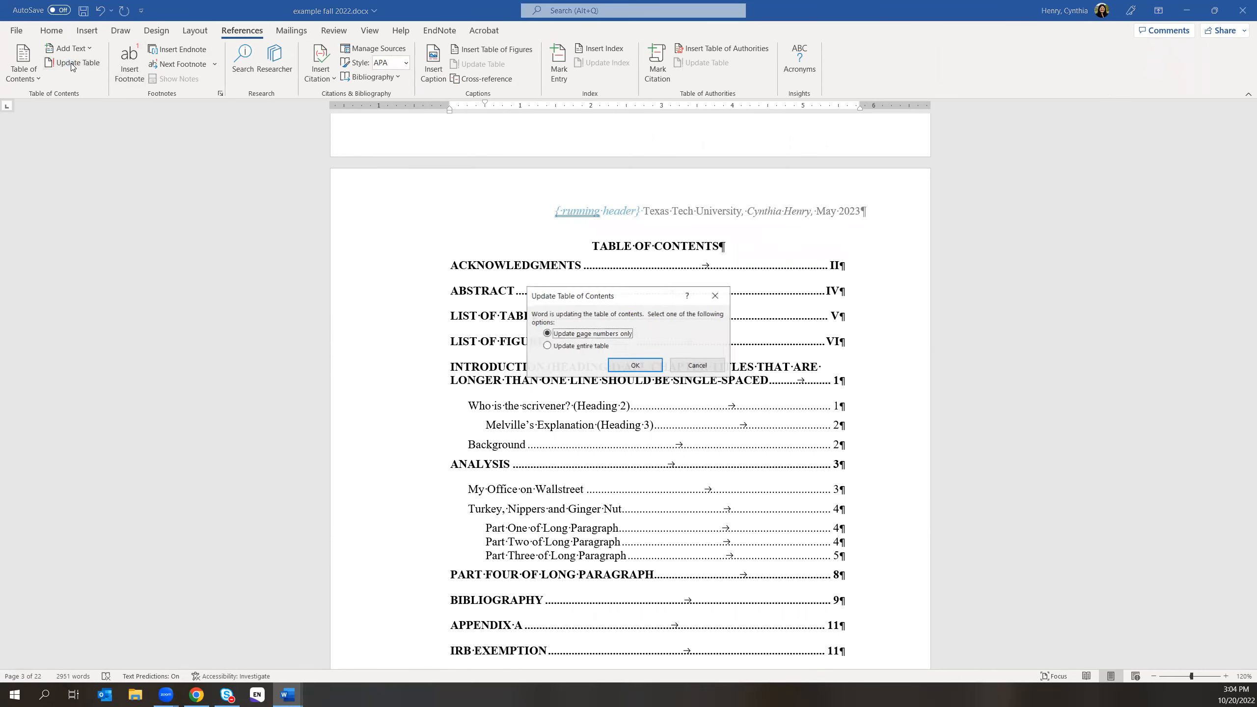
left_click(572, 346)
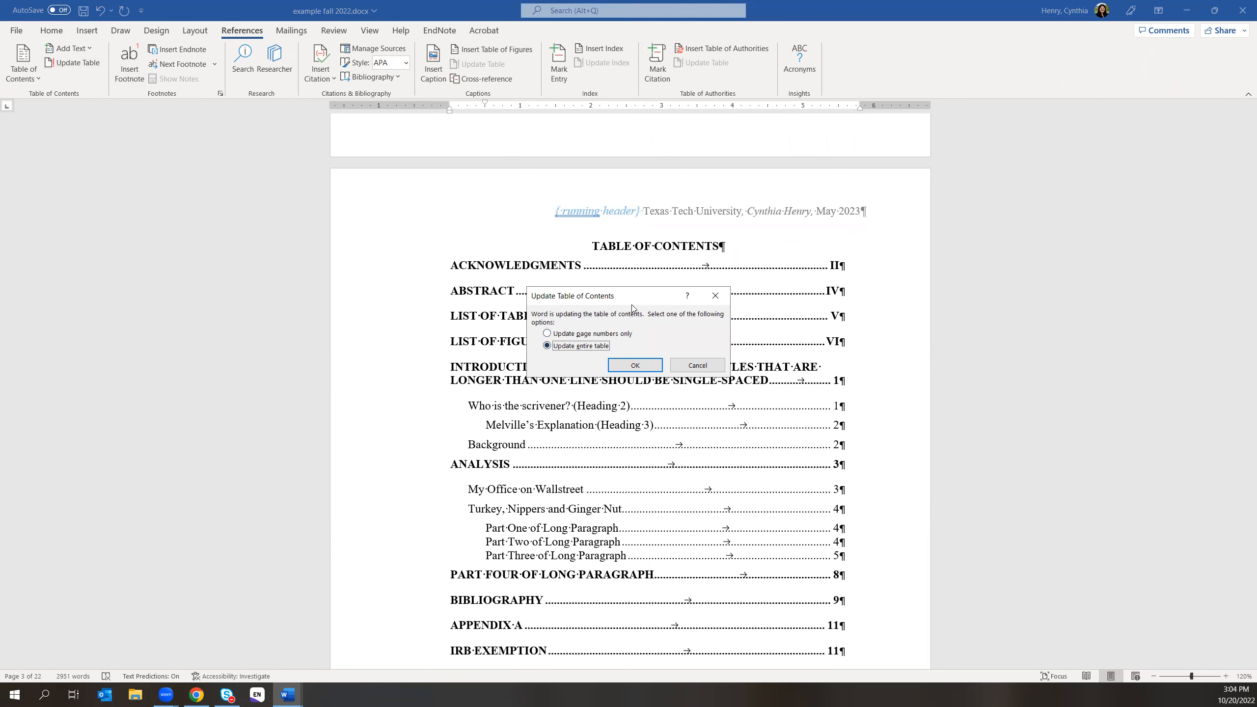
left_click_drag(603, 297, 319, 295)
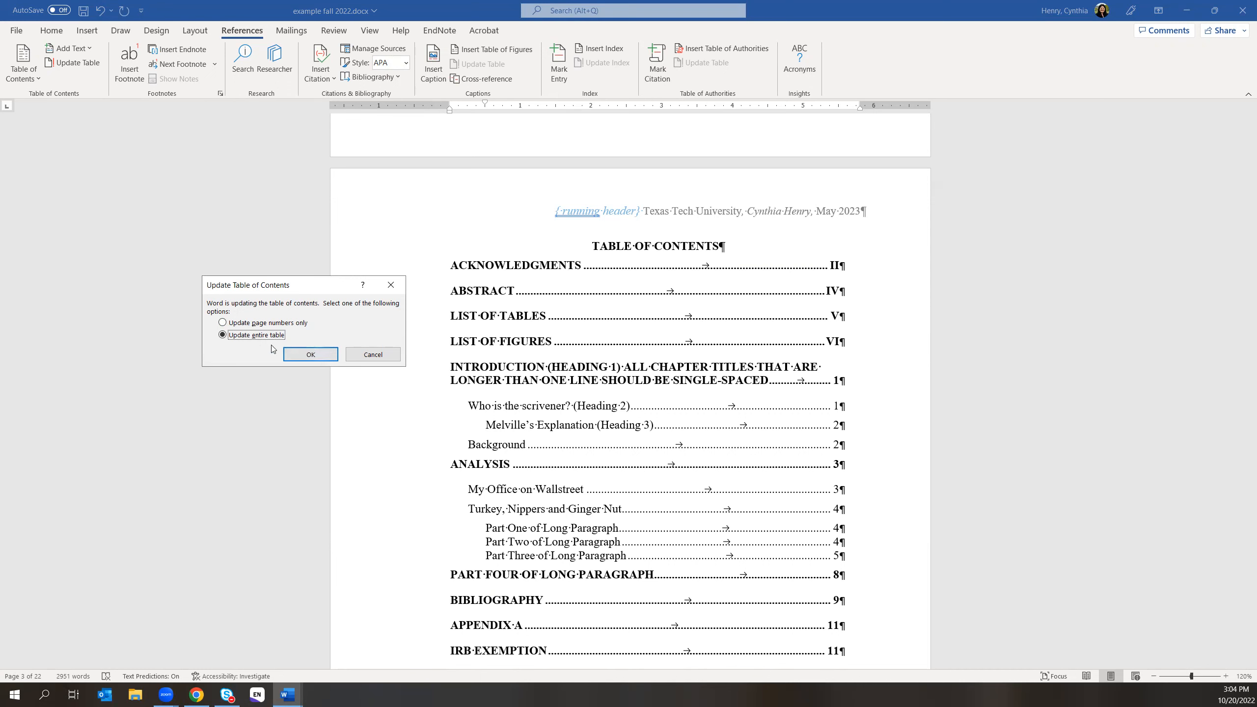
left_click(309, 354)
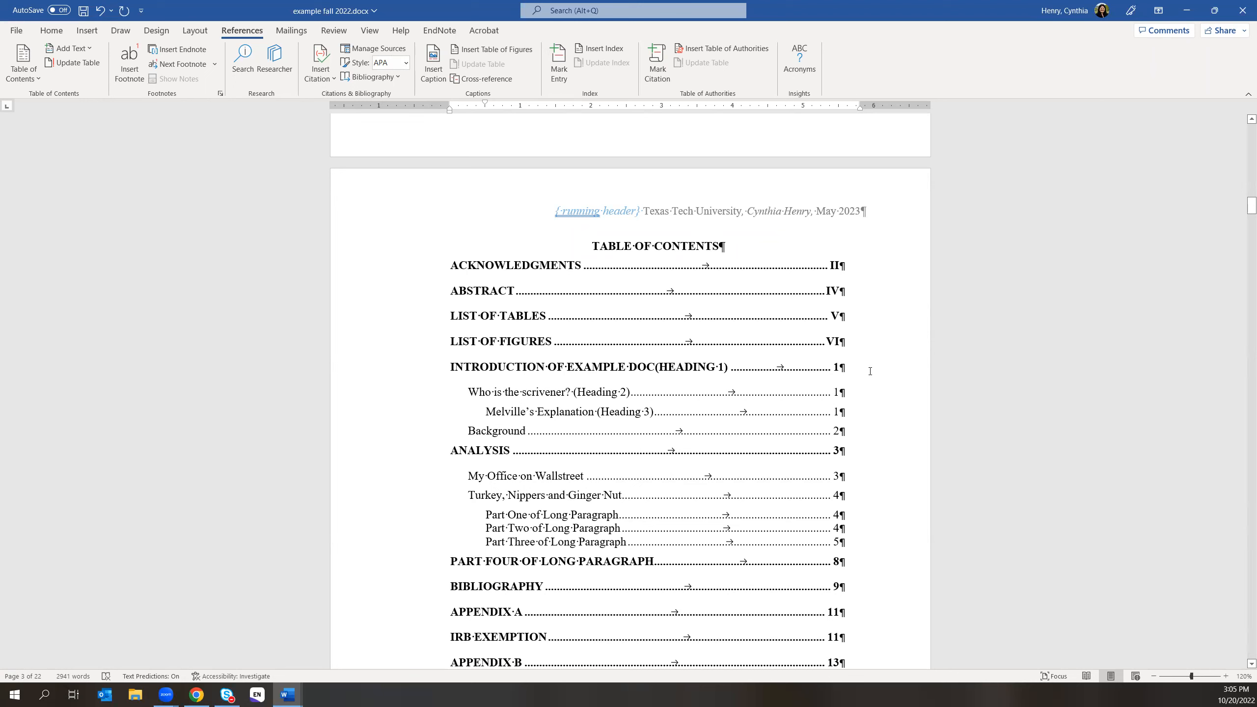
- Turn off All caps on the ACKNOWLEDGMENTS page number II so it reads ii
double_click(833, 266)
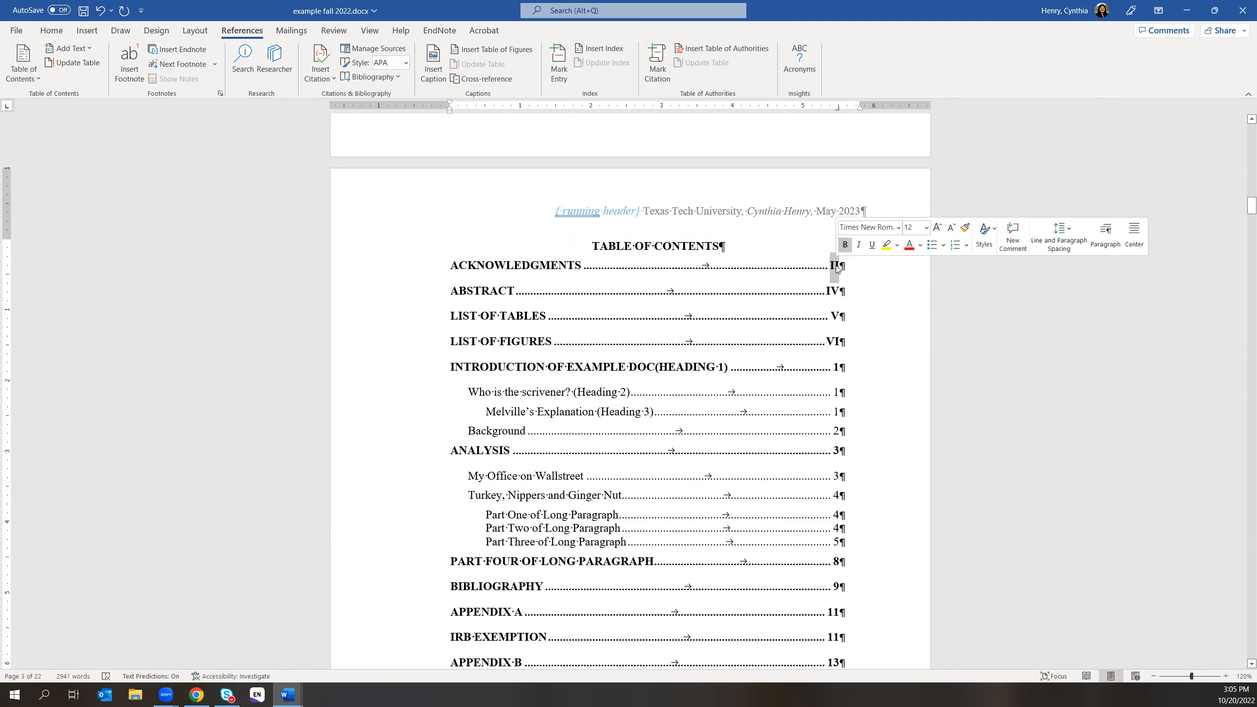
right_click(834, 265)
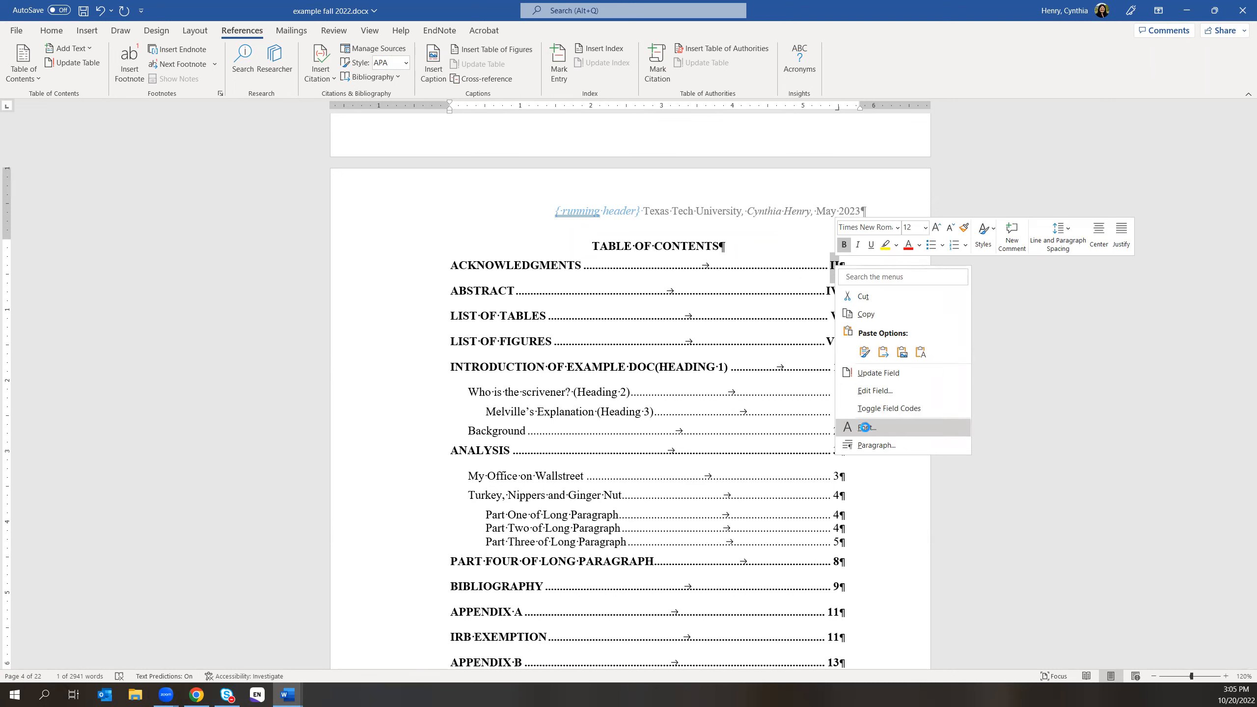
left_click(867, 429)
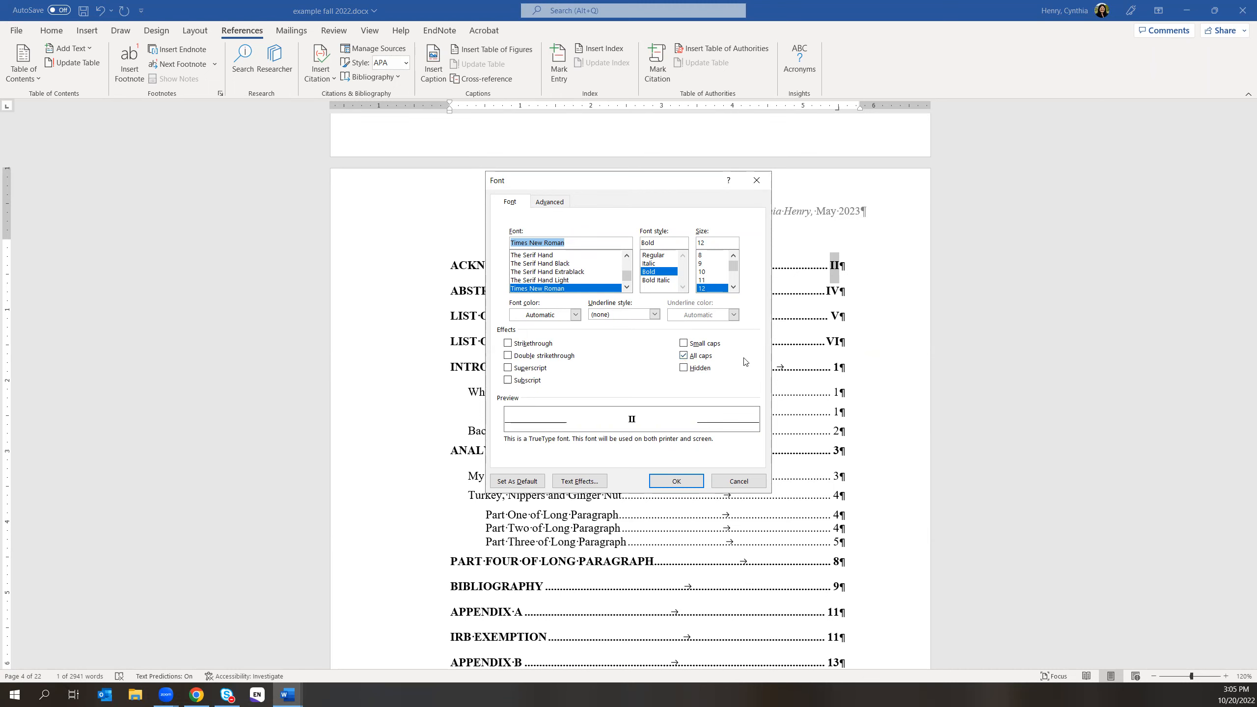
left_click(683, 356)
left_click(683, 356)
left_click(676, 481)
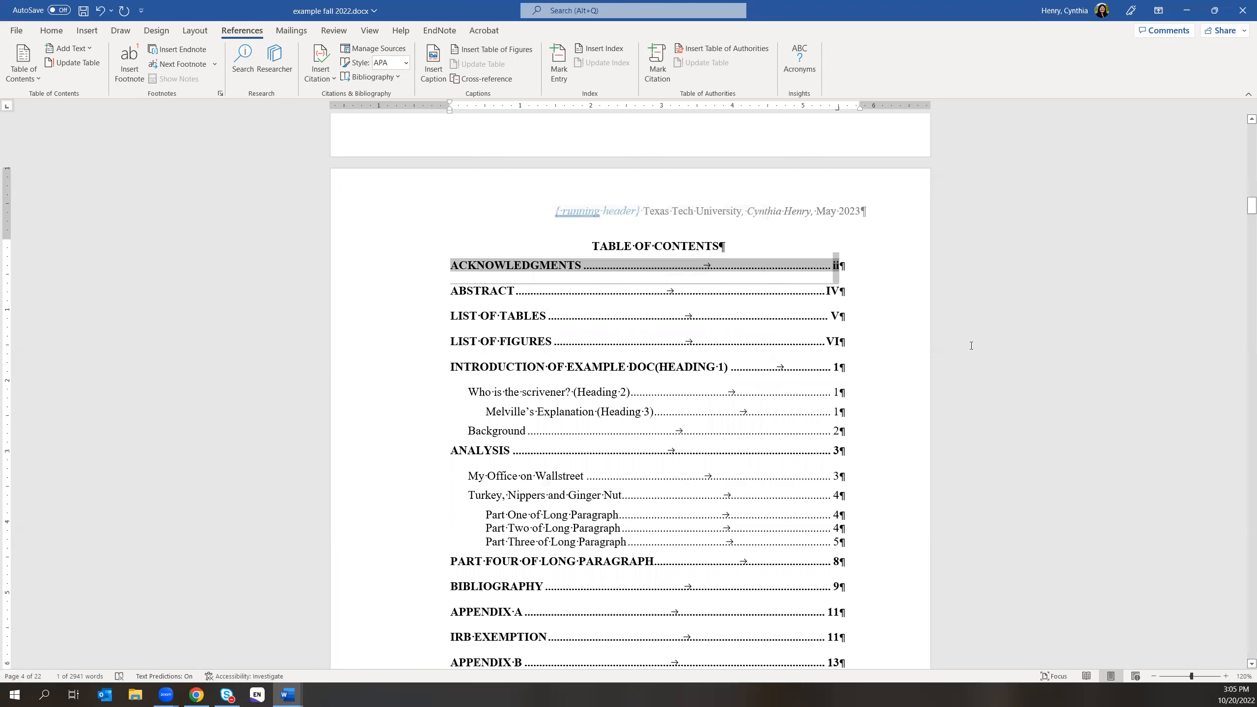
left_click(907, 330)
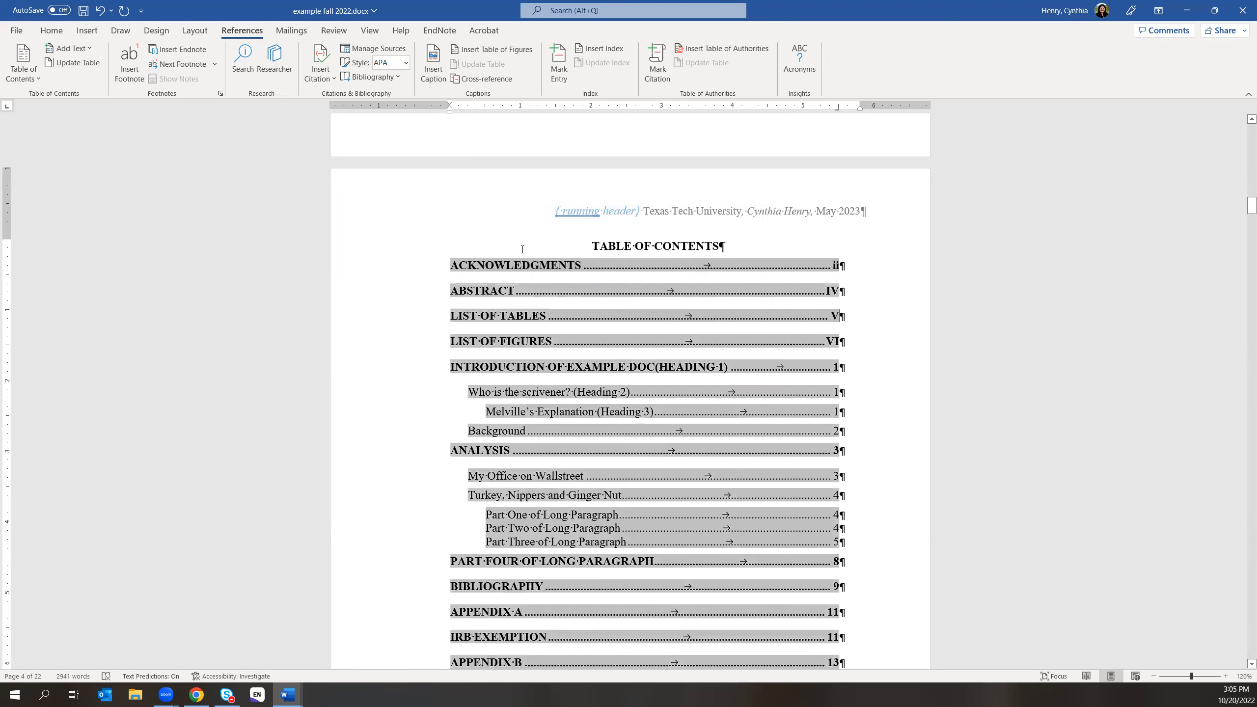
left_click(591, 241)
left_click(431, 570)
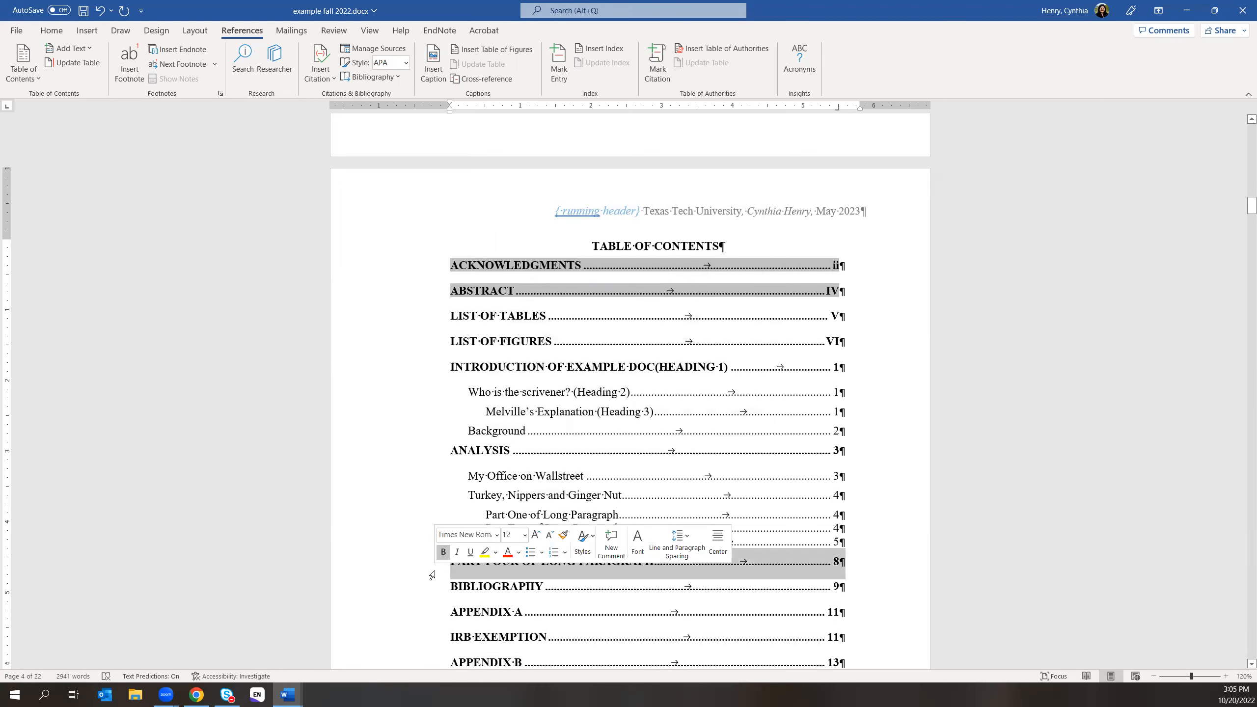
scroll(876, 471, "down", 4)
scroll(859, 551, "down", 7)
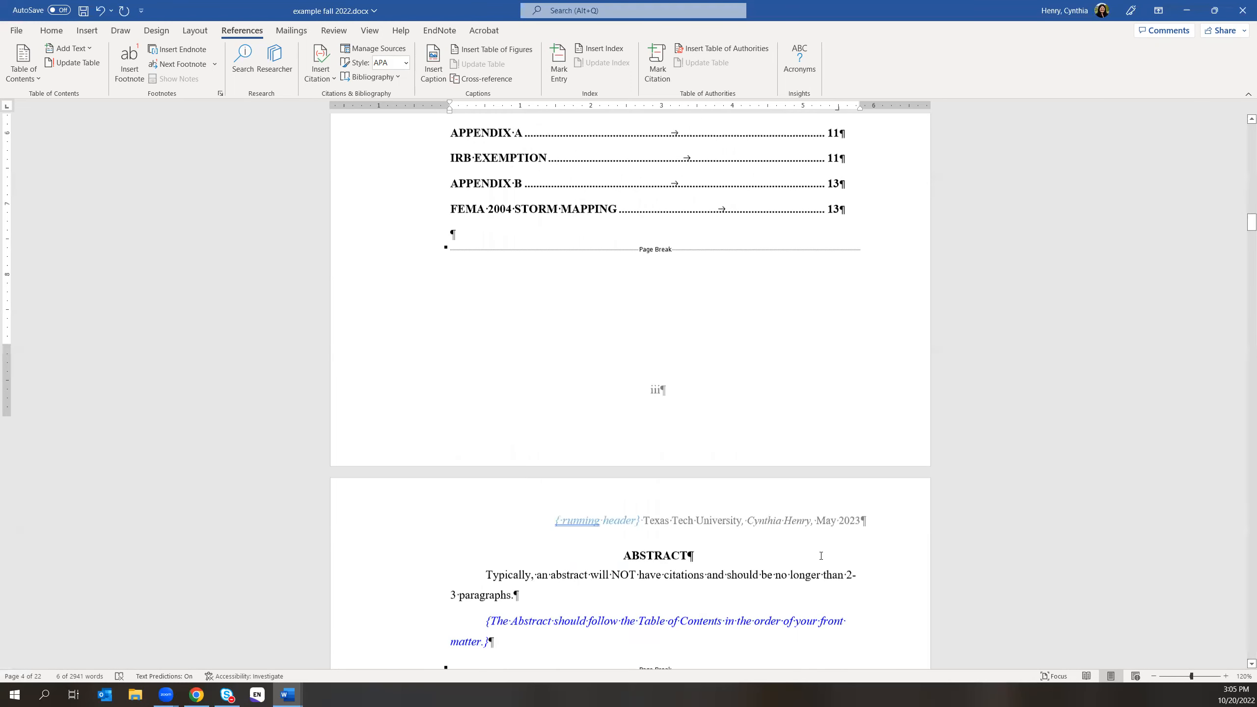
left_click(588, 386)
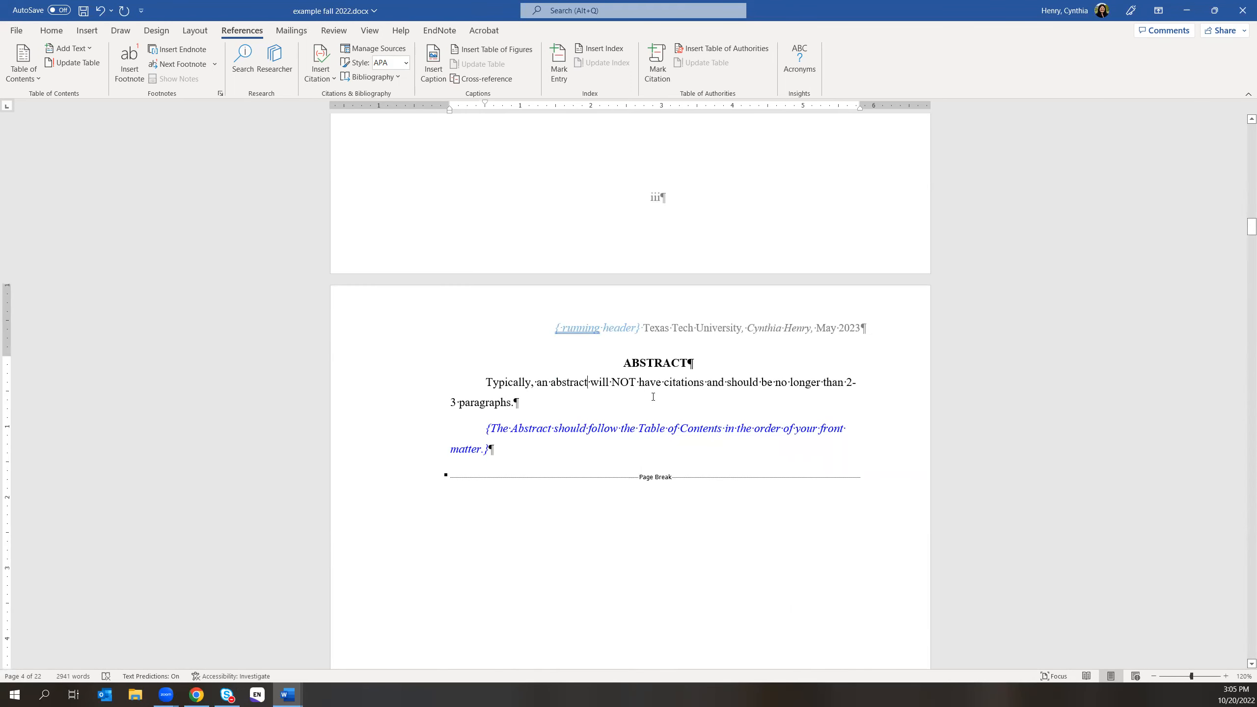
scroll(654, 399, "up", 10)
scroll(653, 399, "up", 1)
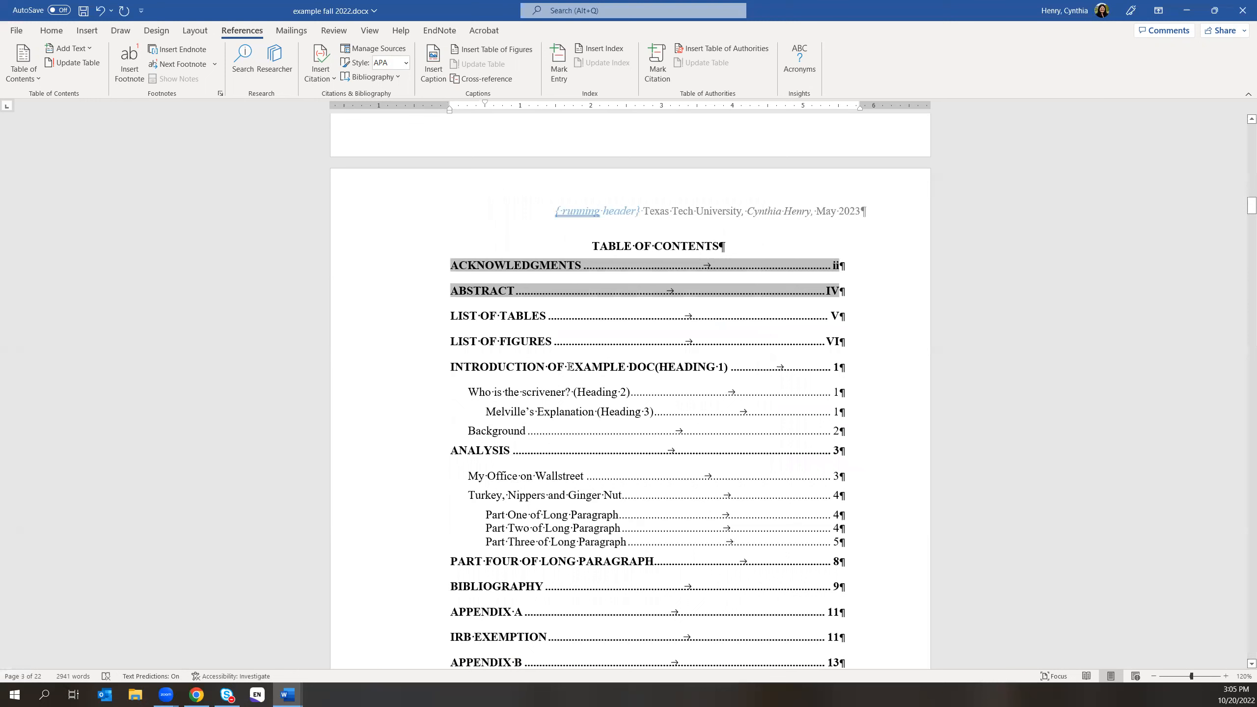
left_click(514, 430)
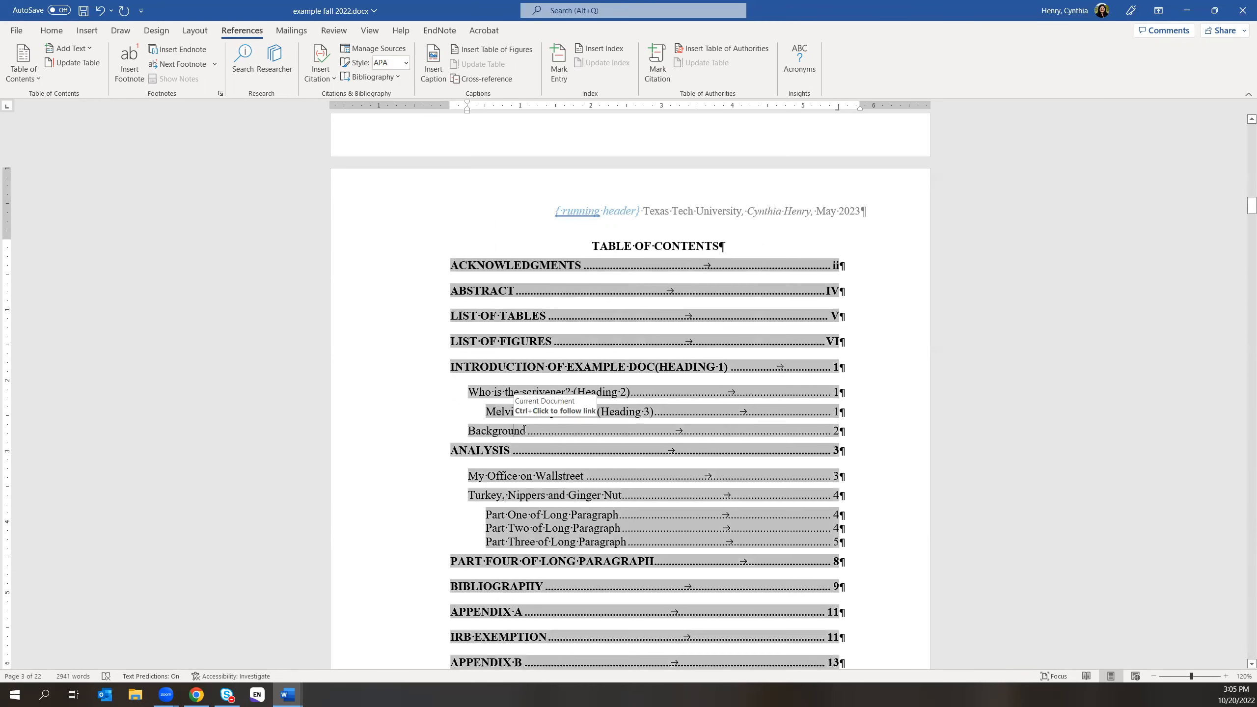
left_click(544, 600)
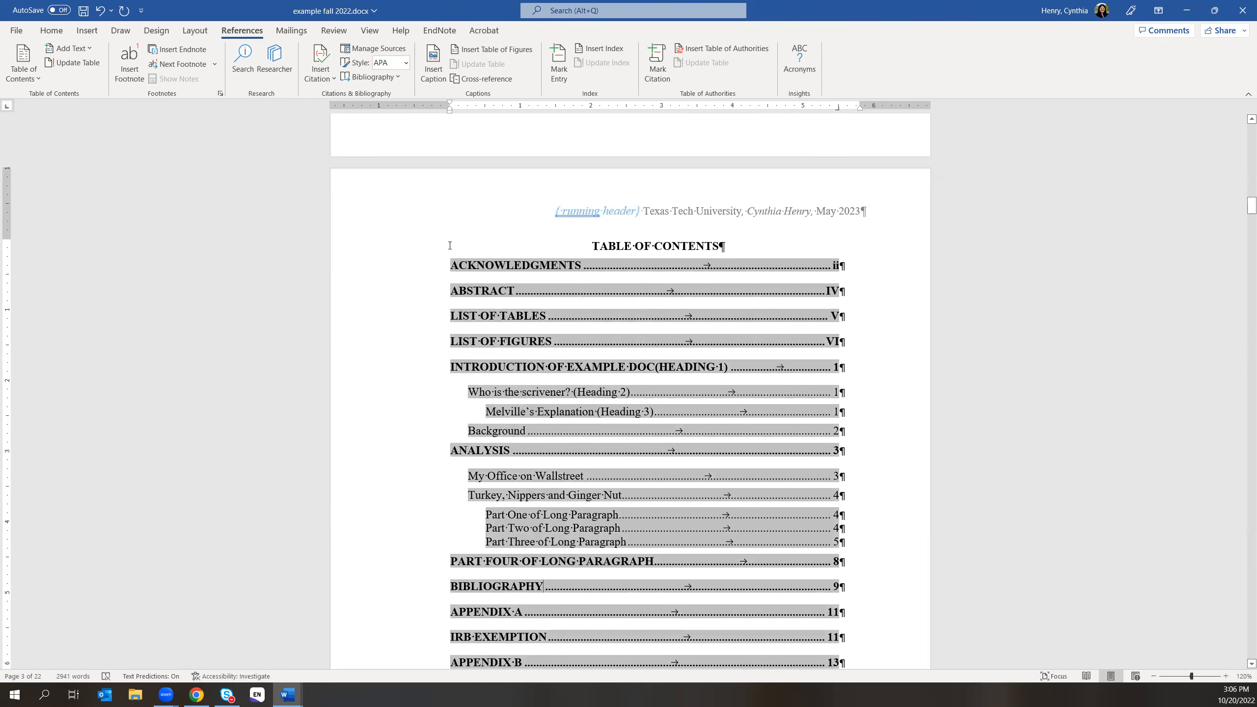
left_click(609, 246)
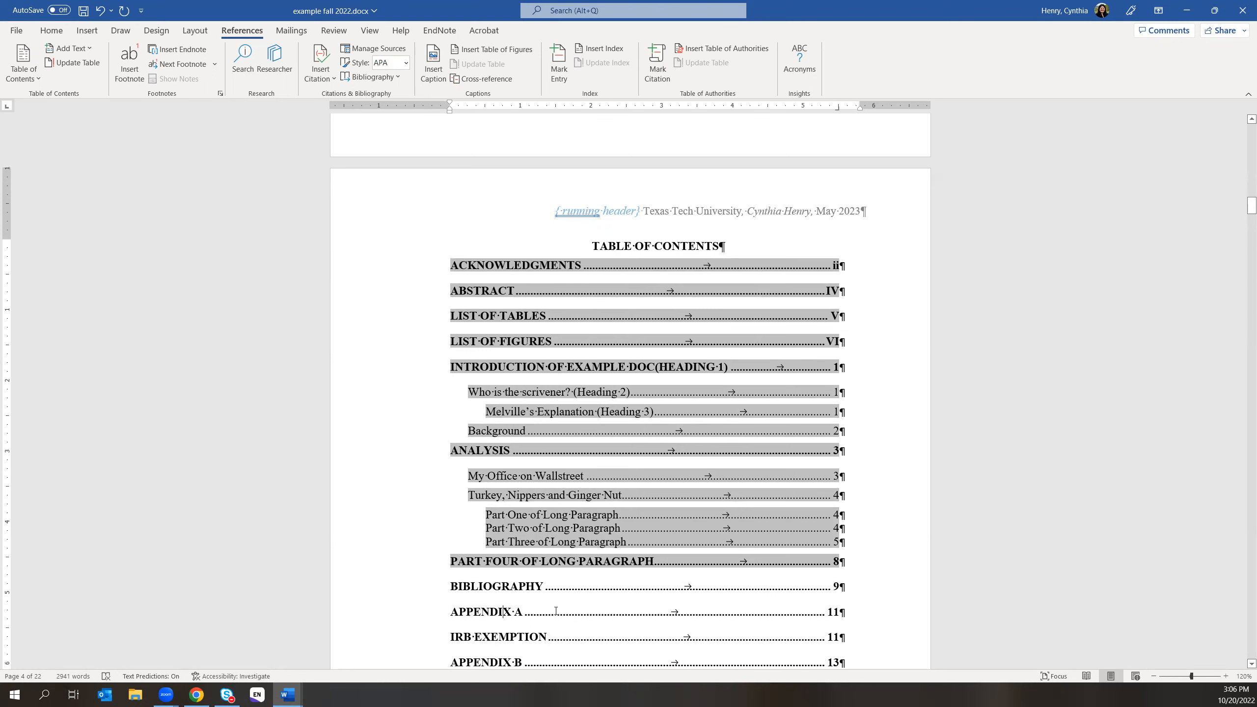
scroll(609, 612, "down", 3)
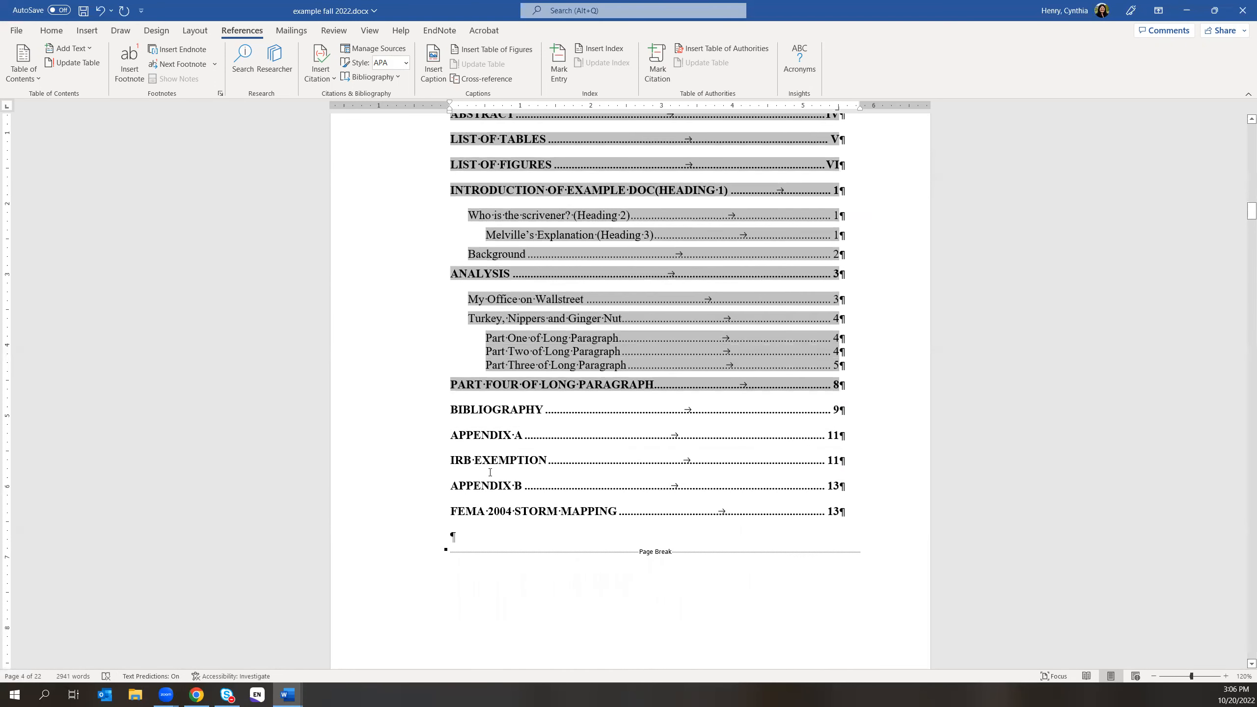
scroll(652, 643, "down", 5)
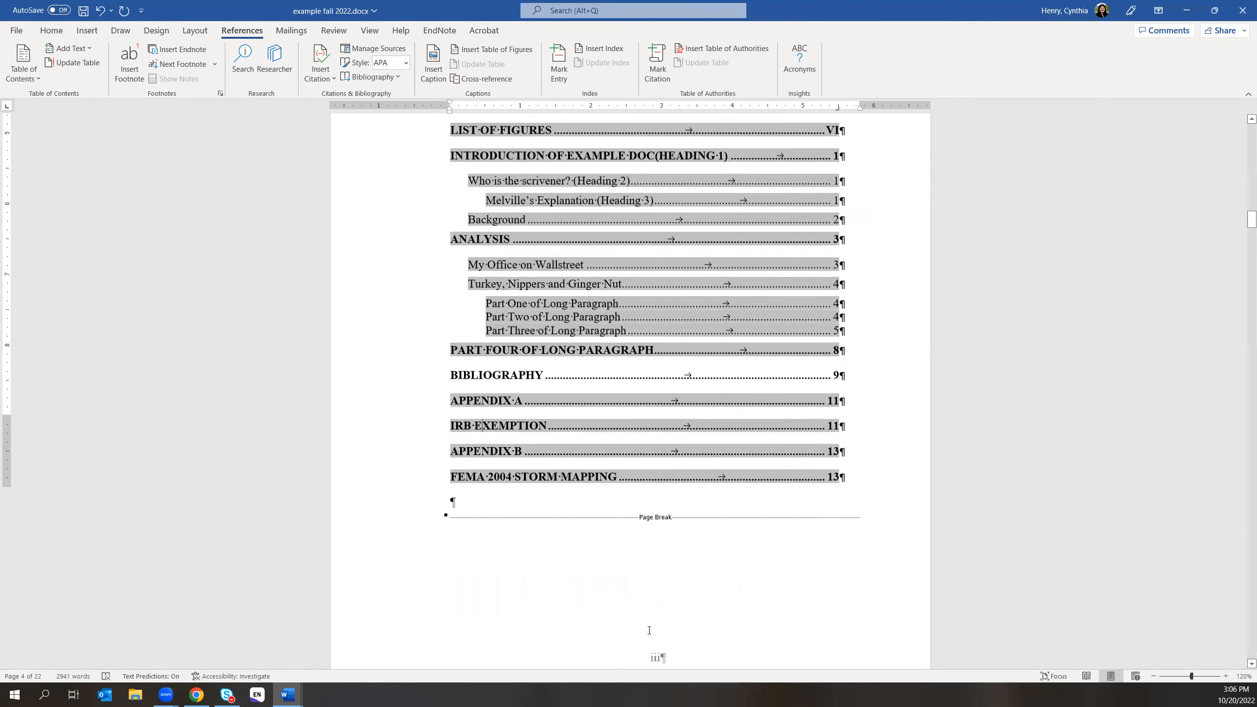
scroll(563, 558, "down", 2)
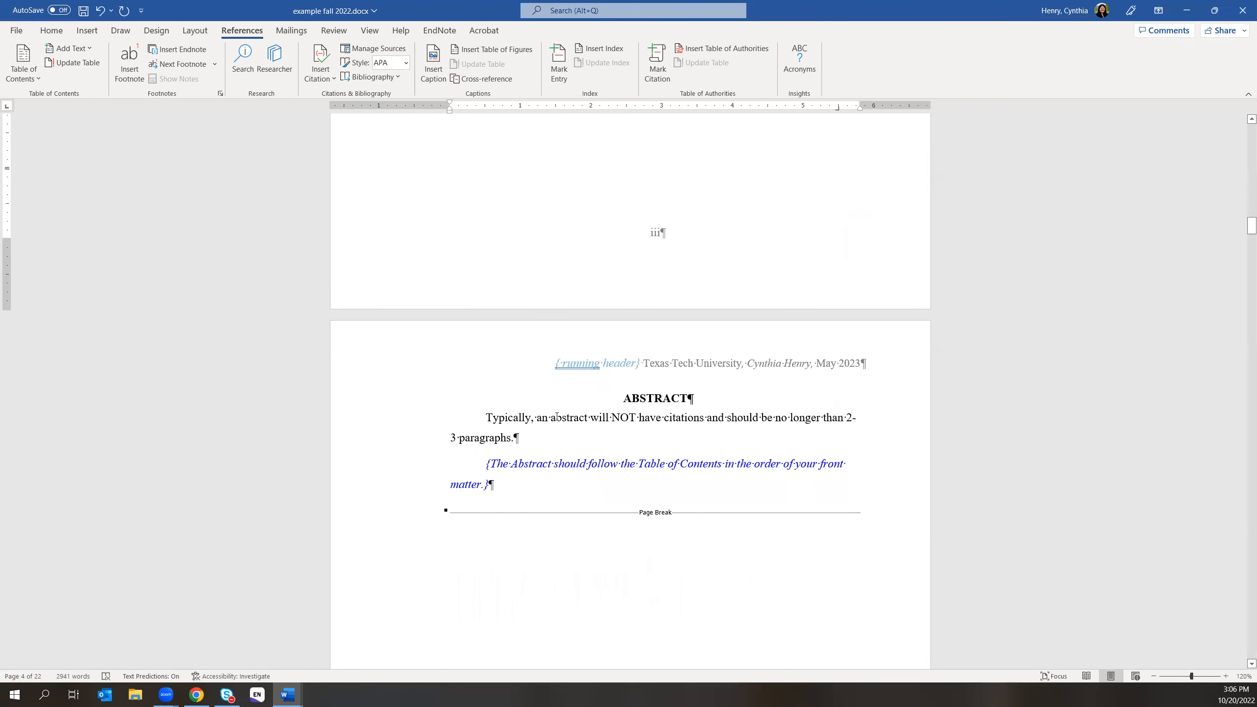
left_click_drag(485, 417, 659, 418)
scroll(659, 418, "up", 7)
scroll(731, 460, "up", 3)
left_click(654, 352)
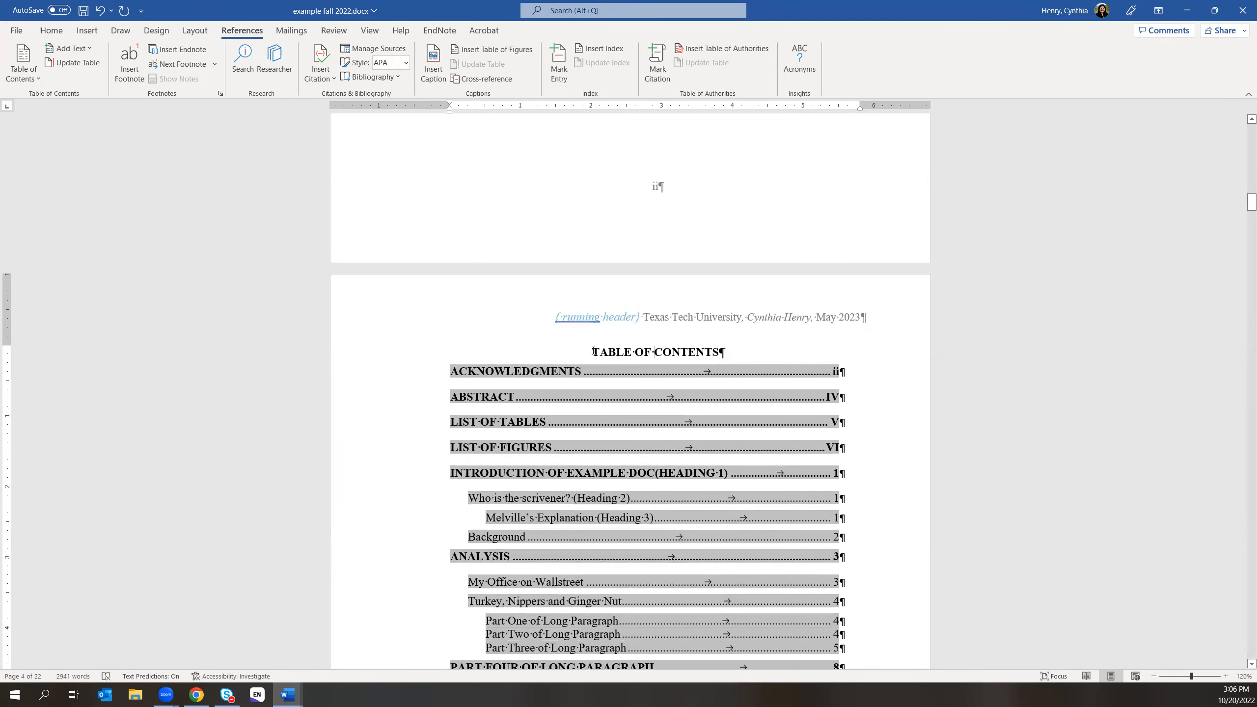
double_click(592, 352)
scroll(593, 351, "up", 1)
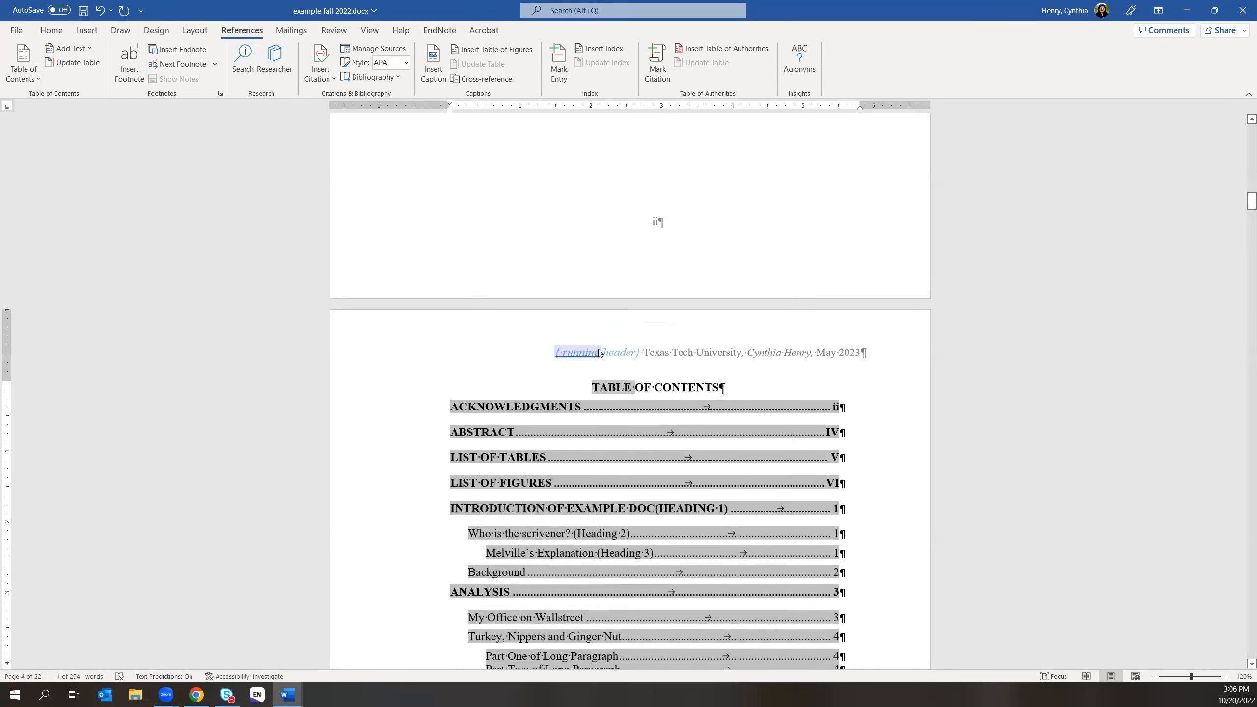
left_click(627, 388)
left_click(649, 514)
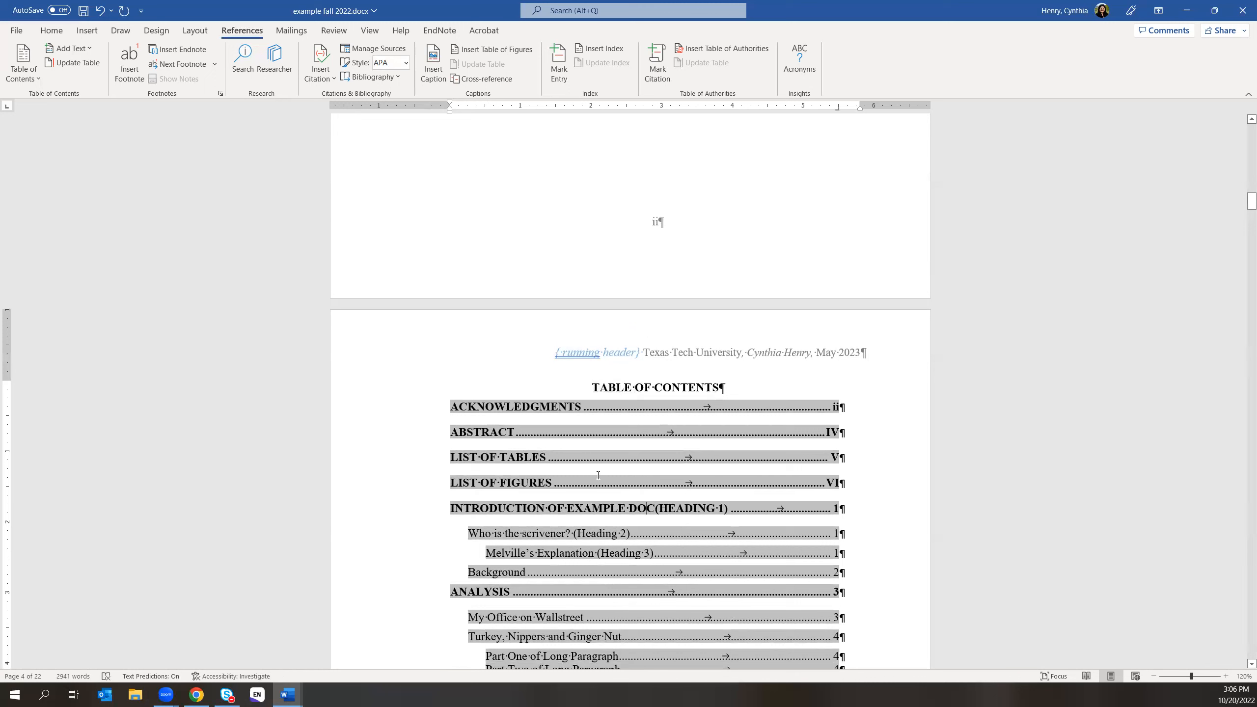
left_click(525, 456)
- Update only the contents page numbers, then remove All caps so ABSTRACT's IV reads iv
left_click(82, 64)
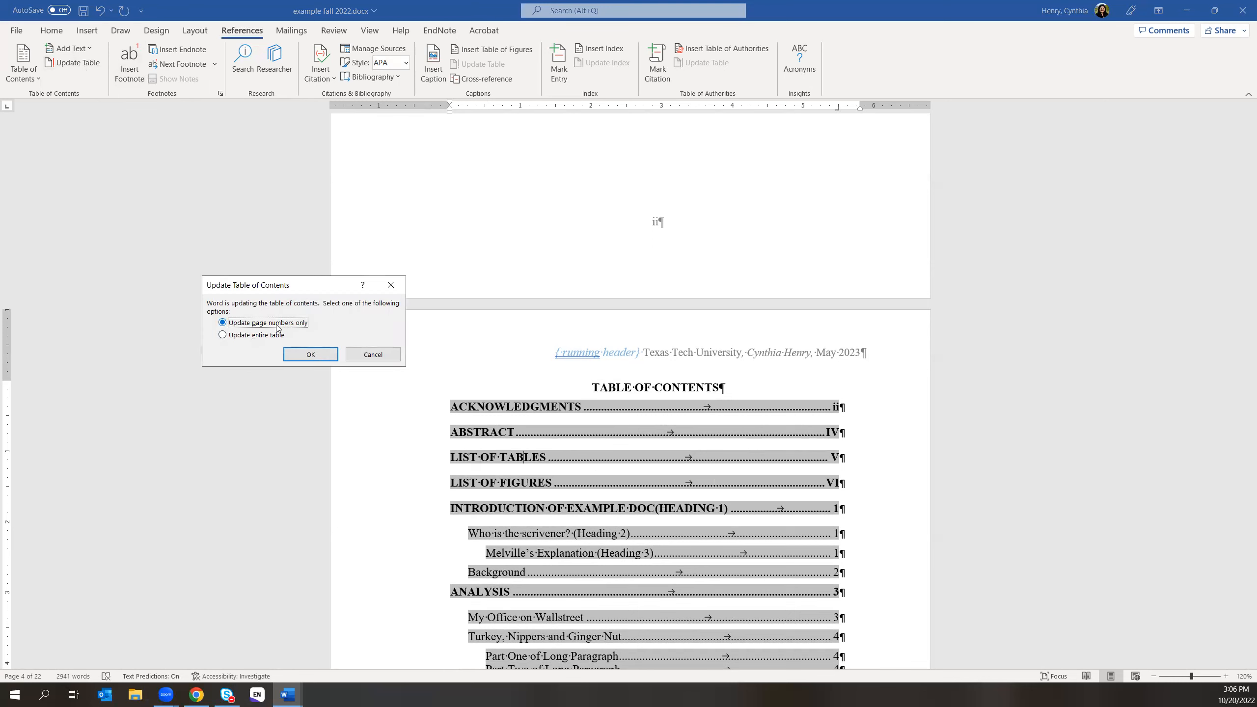
left_click(310, 353)
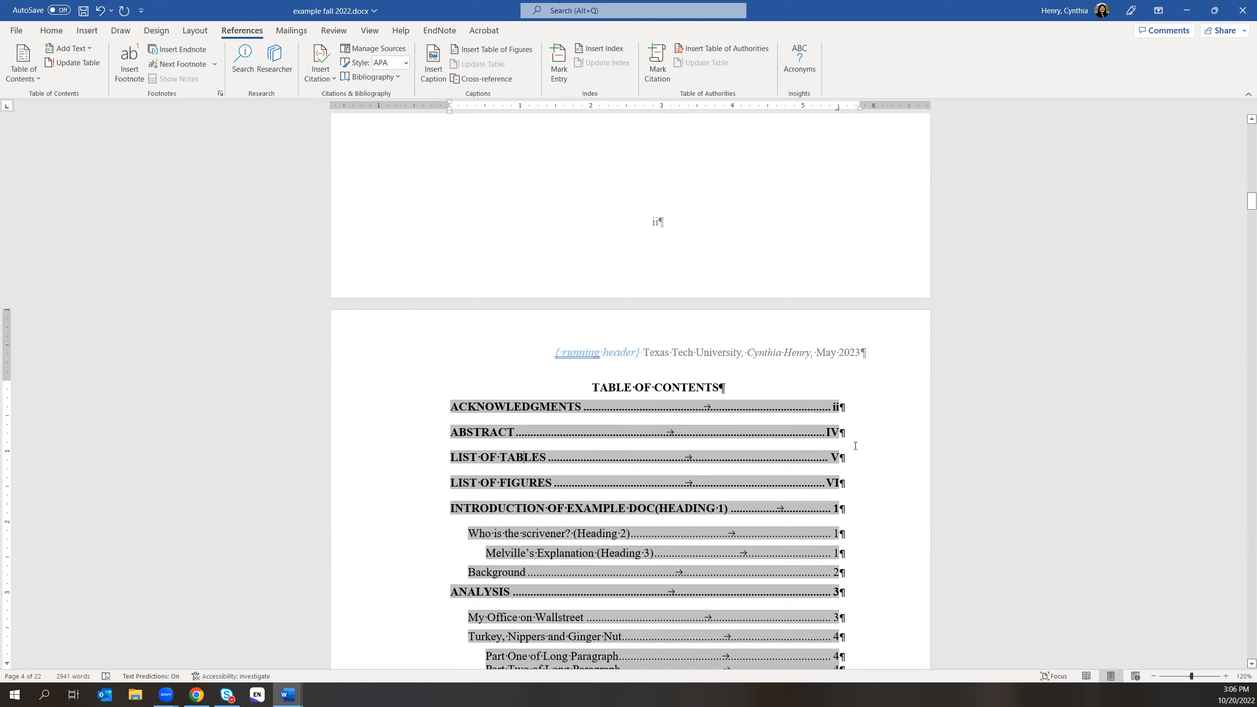
left_click_drag(827, 433, 825, 432)
left_click(837, 431)
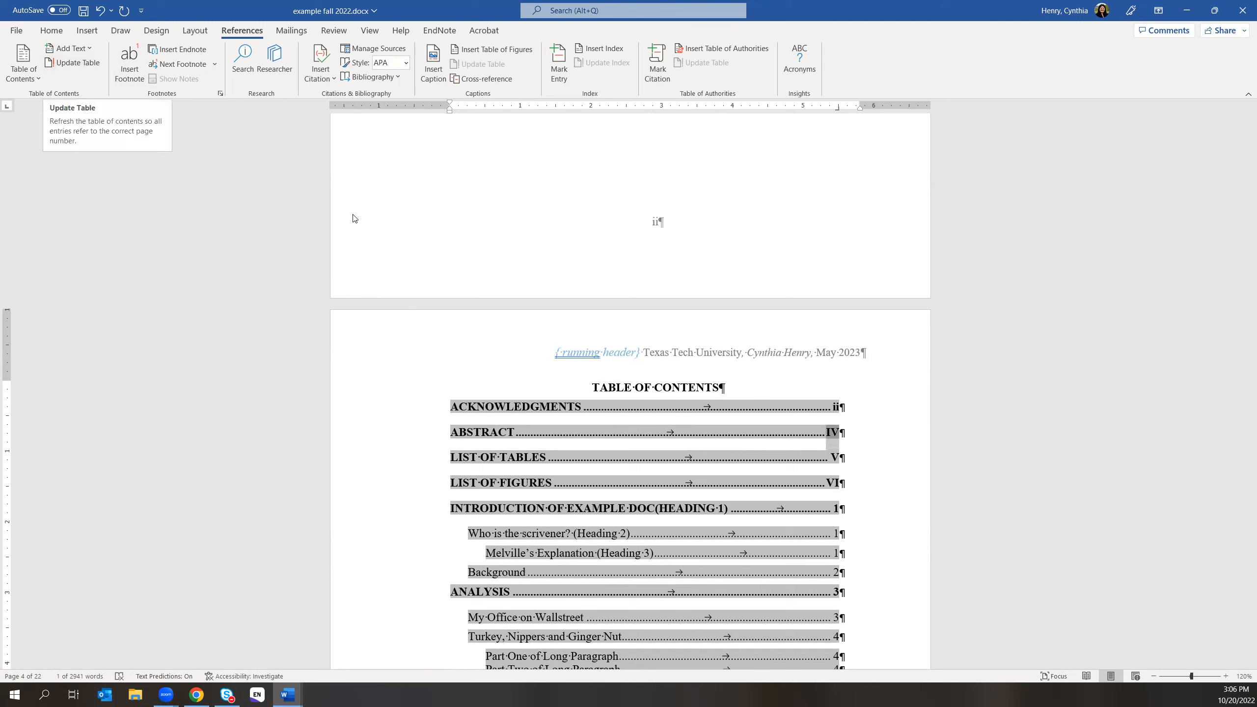
right_click(836, 434)
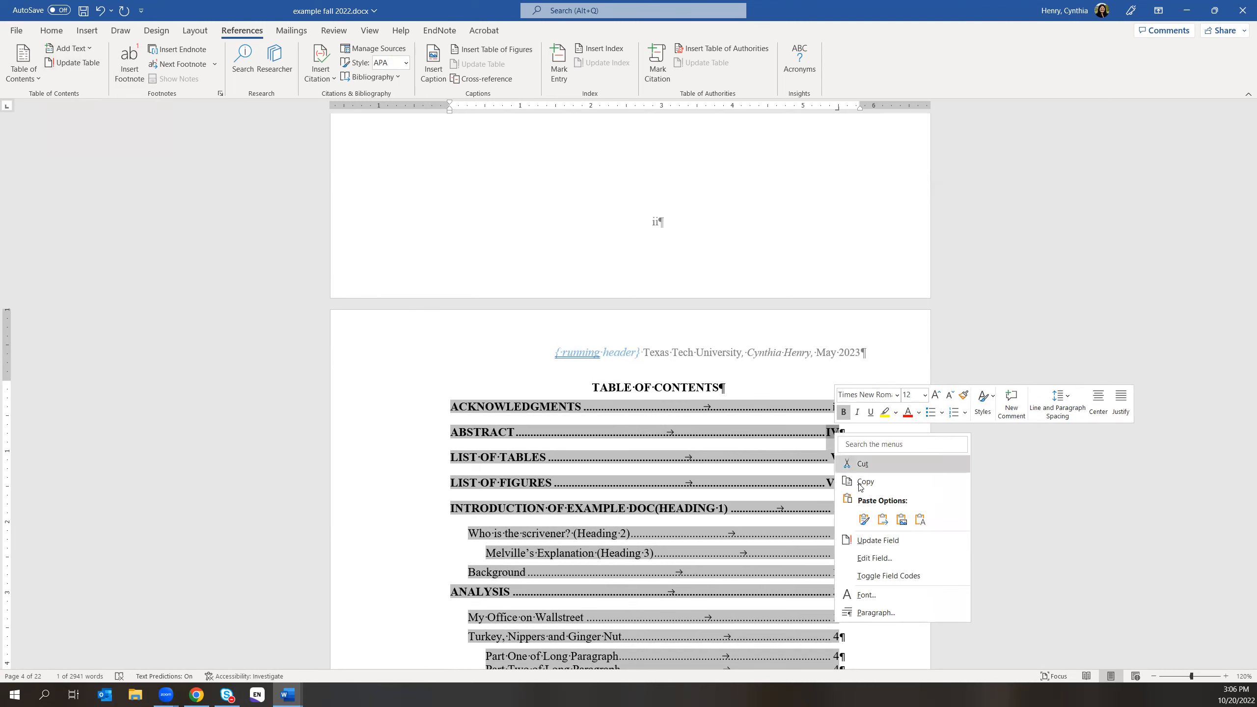
left_click(870, 595)
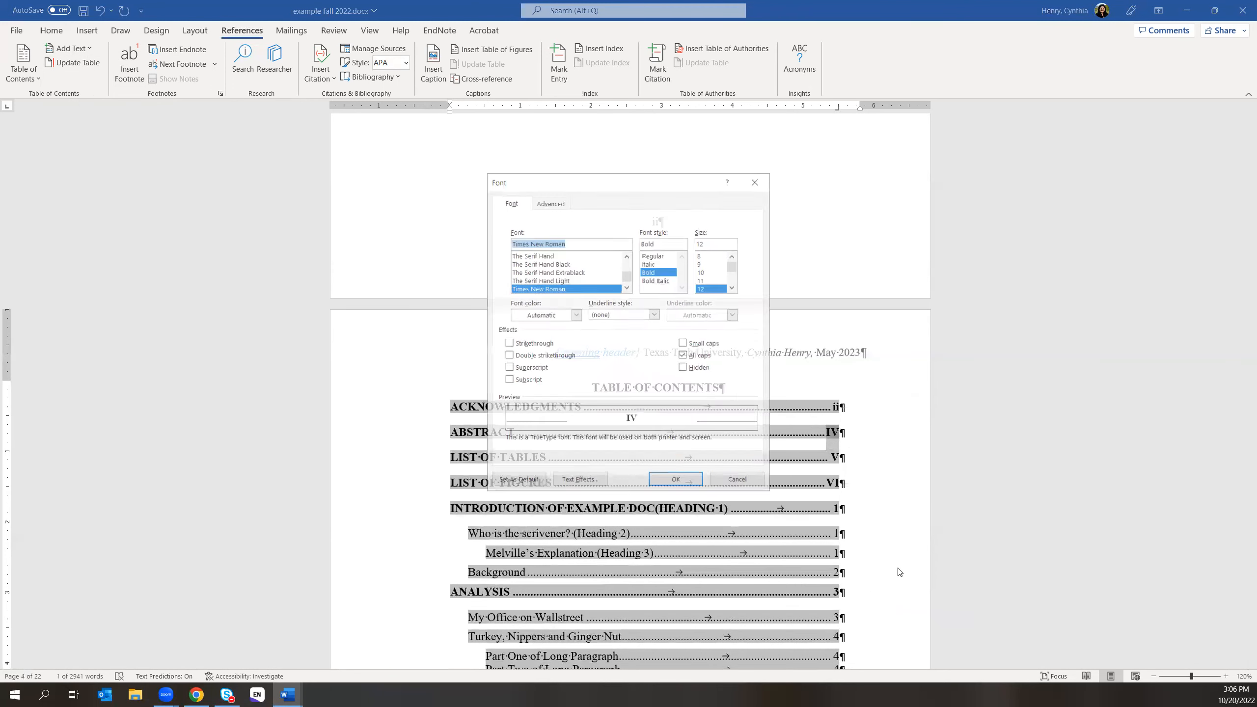
left_click(683, 355)
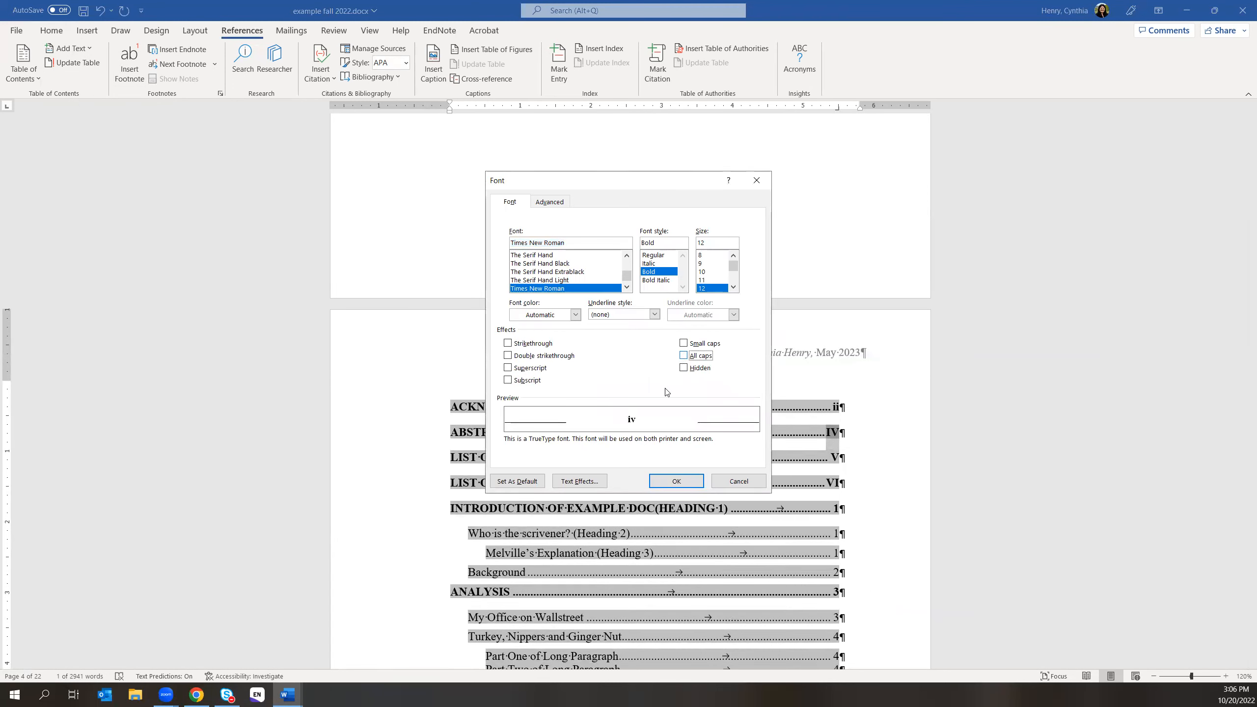
left_click(661, 482)
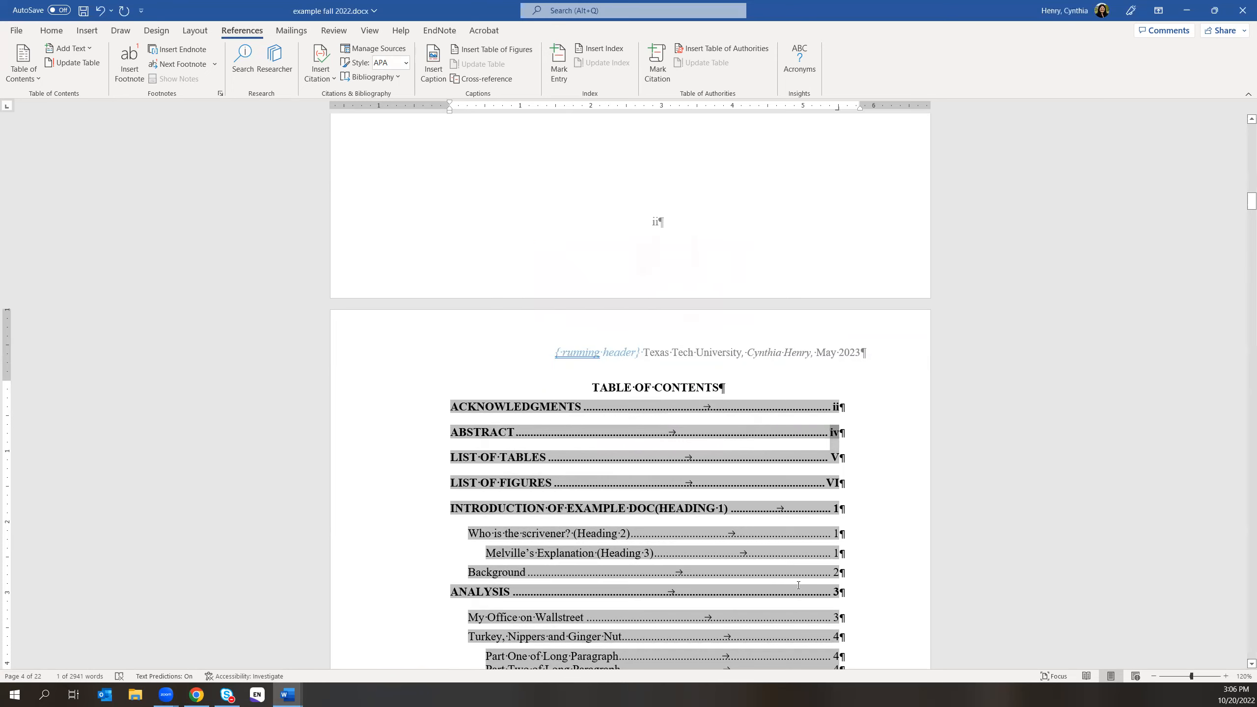
scroll(798, 585, "down", 5)
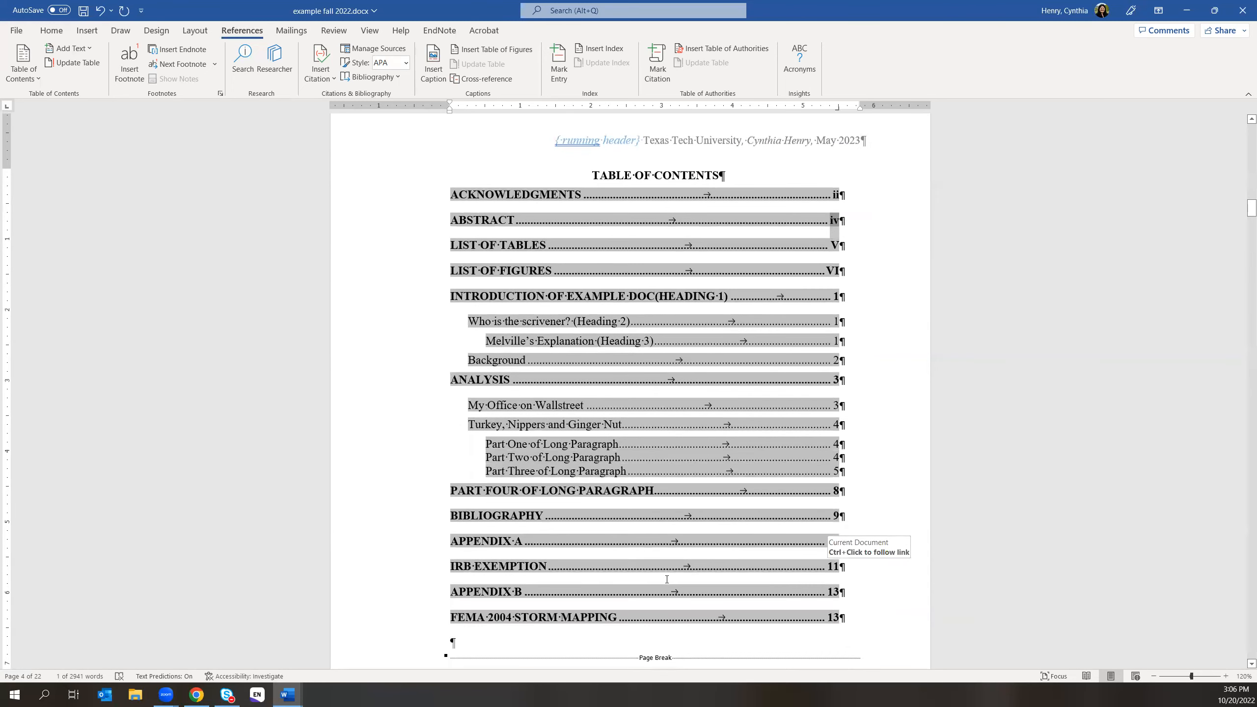
scroll(667, 579, "down", 12)
scroll(840, 539, "down", 15)
- Change the Heading 3 title from Melville's Explanation to Melville Explanation
left_click_drag(1250, 257, 1243, 320)
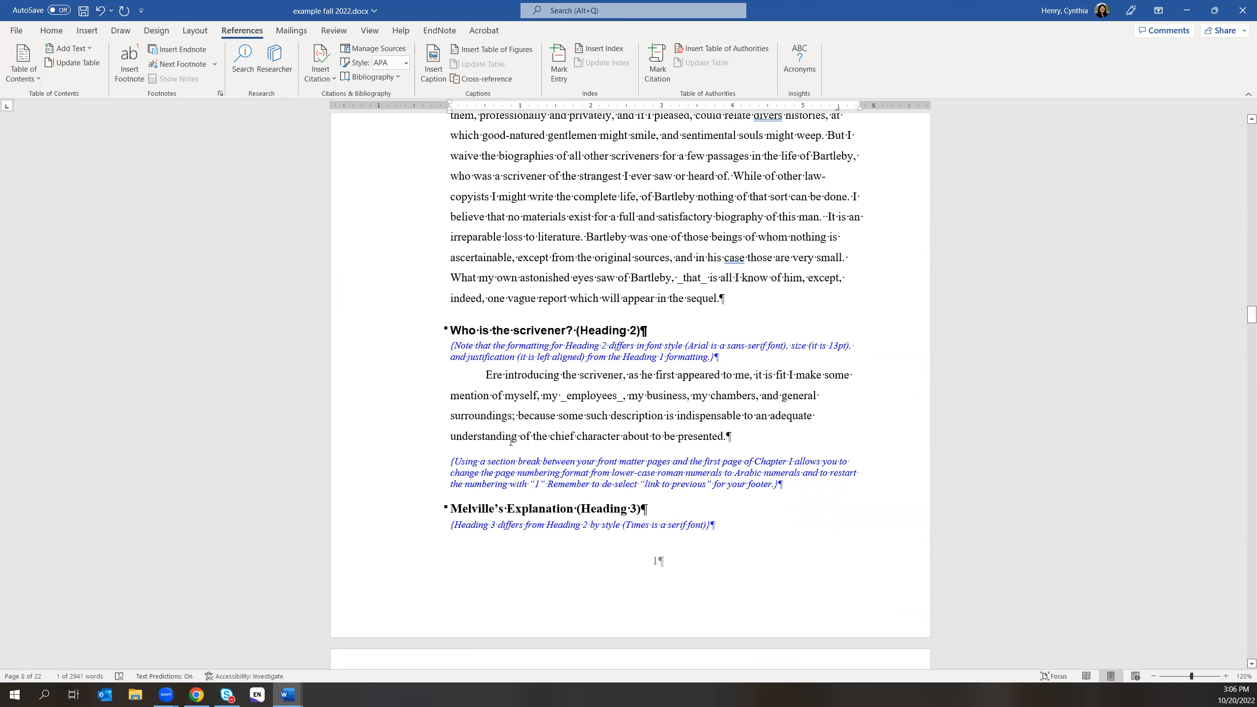
left_click(493, 506)
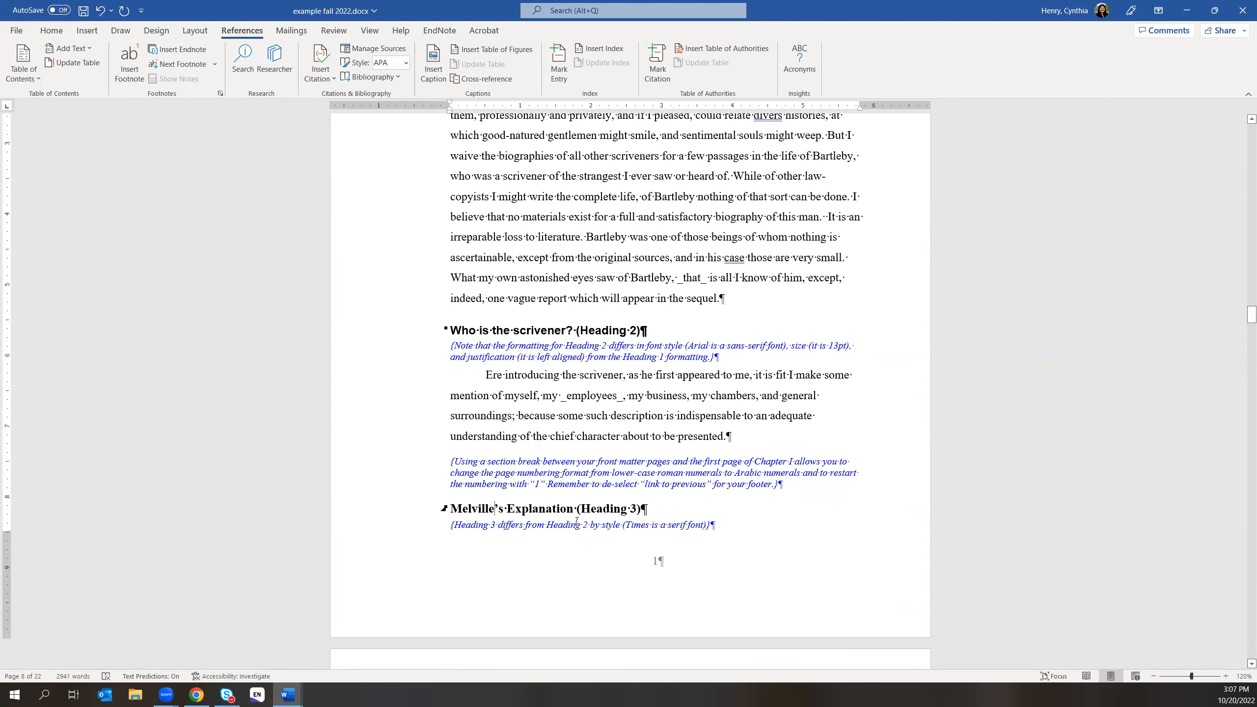
key("Delete")
key("Delete")
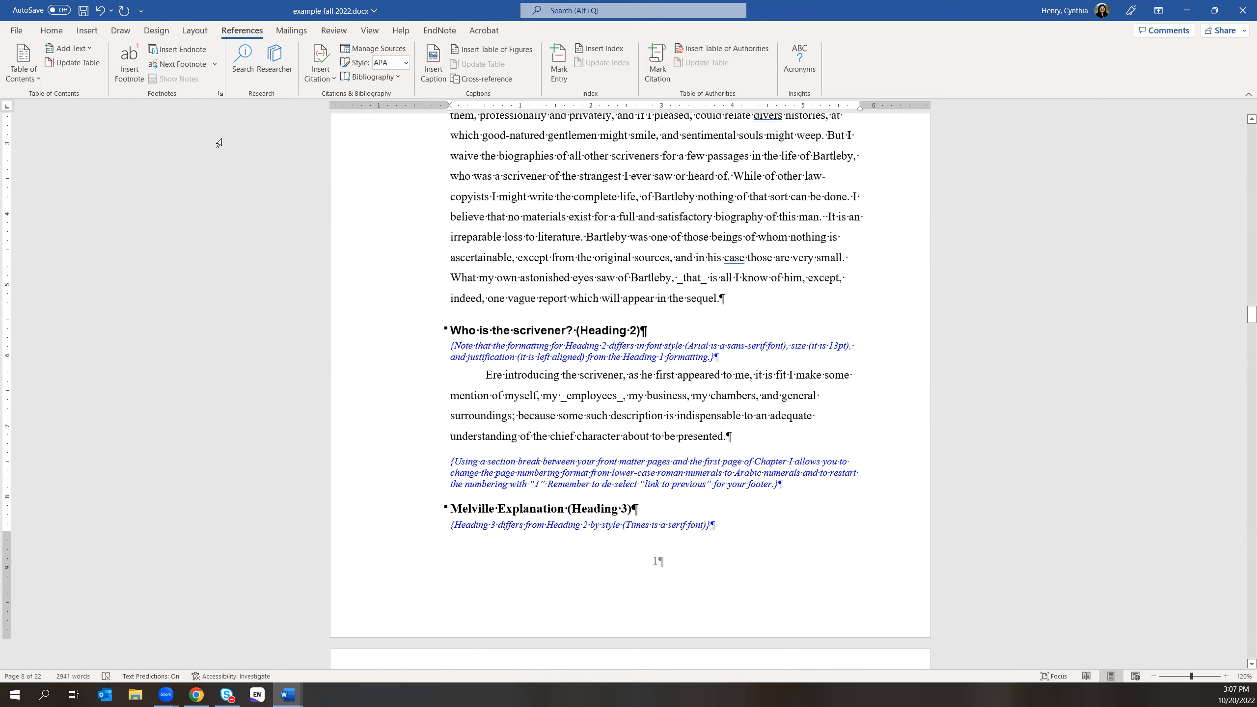
- Update the entire table of contents to show Melville Explanation (Heading 3)
left_click(86, 65)
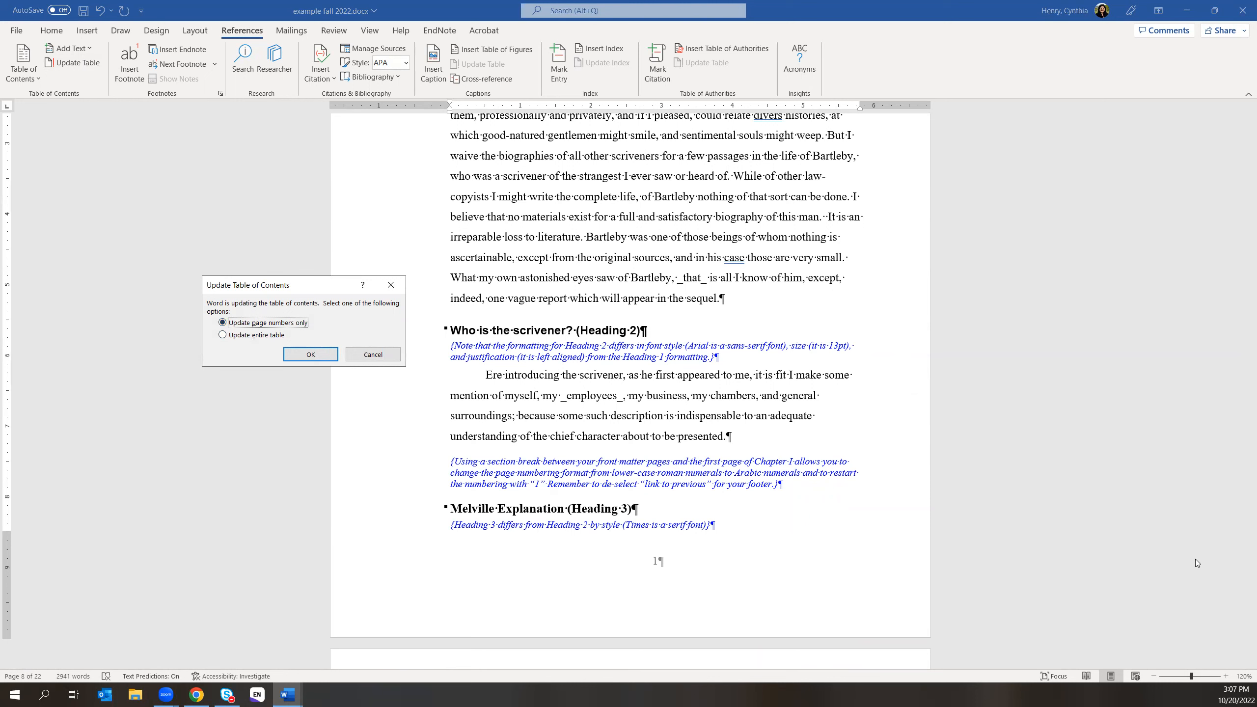
left_click(388, 283)
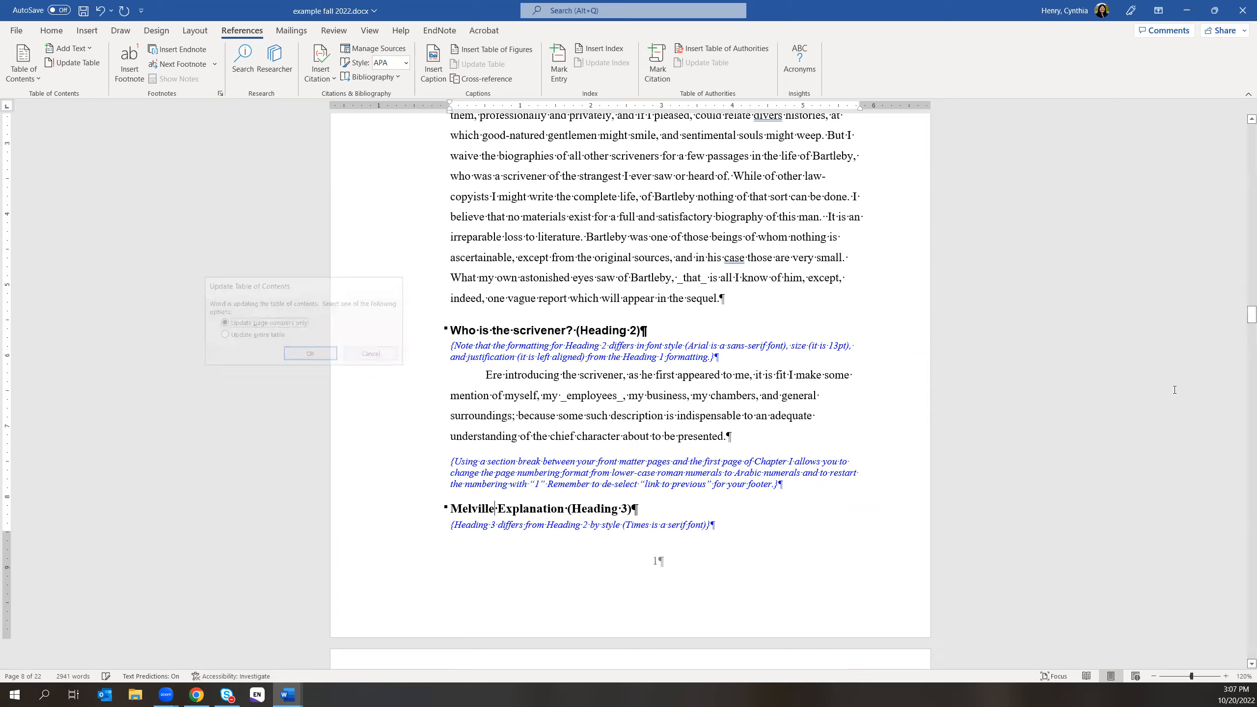
scroll(1188, 384, "up", 15)
scroll(1188, 384, "up", 20)
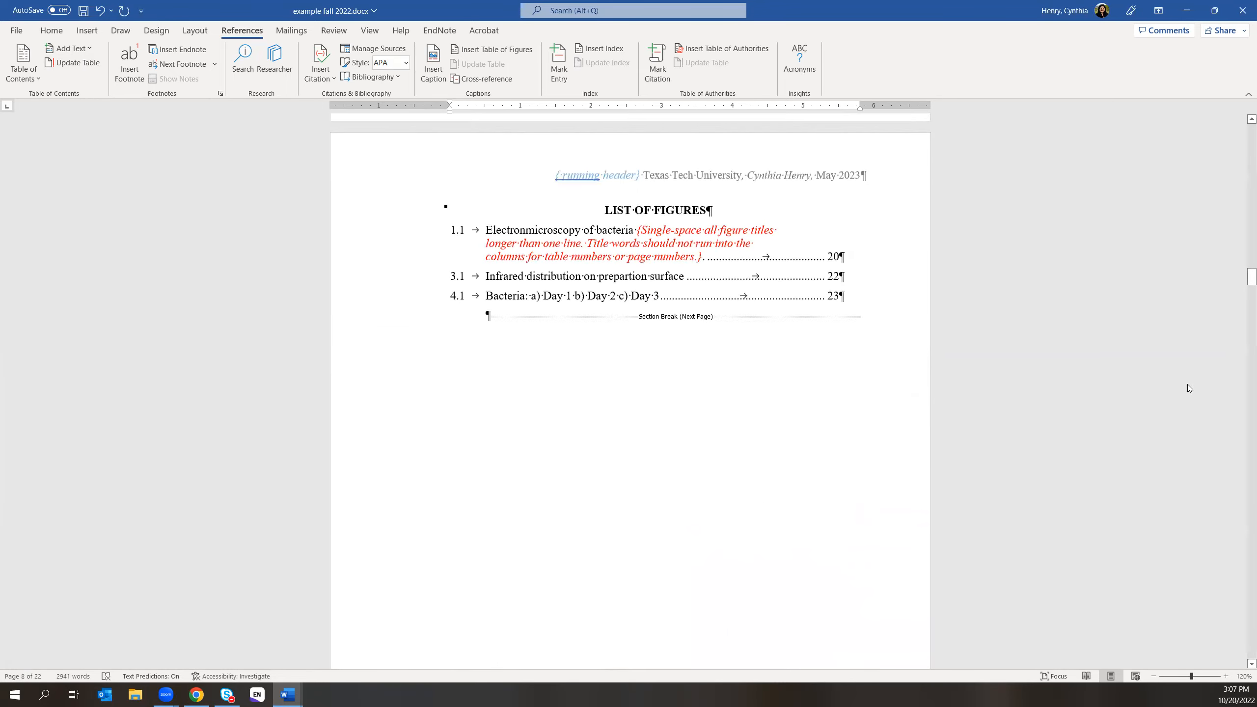
scroll(1188, 383, "up", 15)
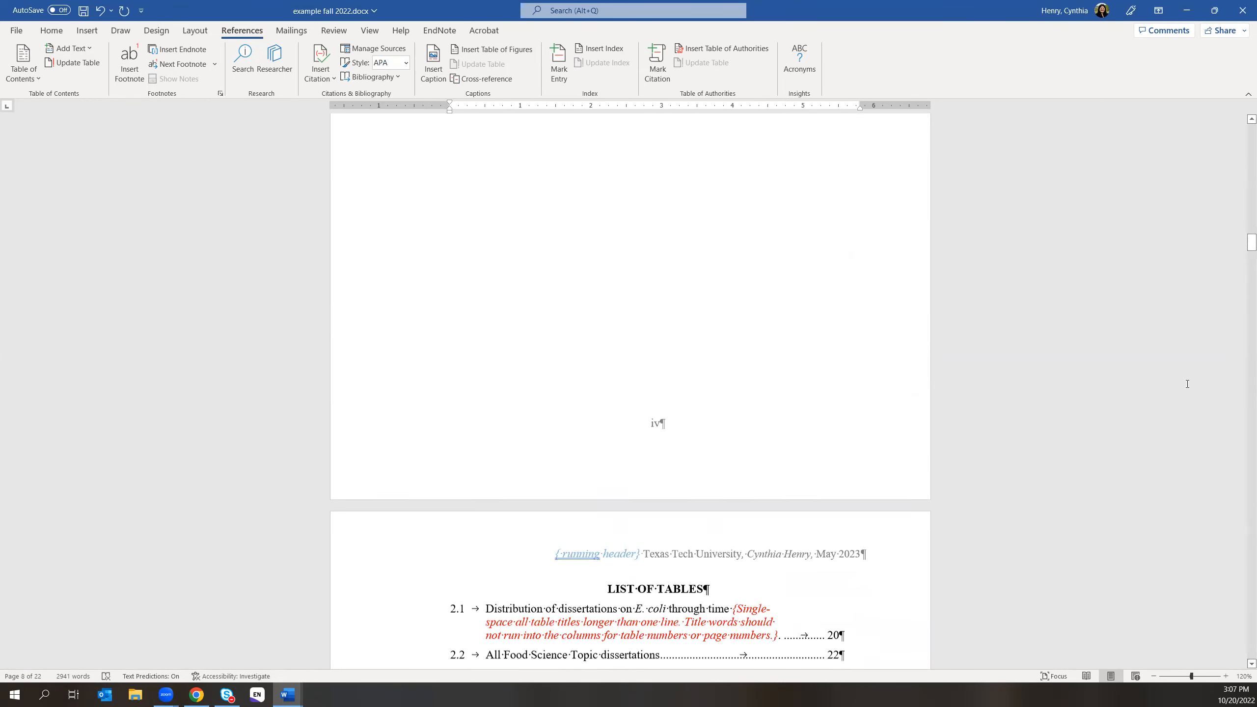
scroll(1187, 384, "up", 8)
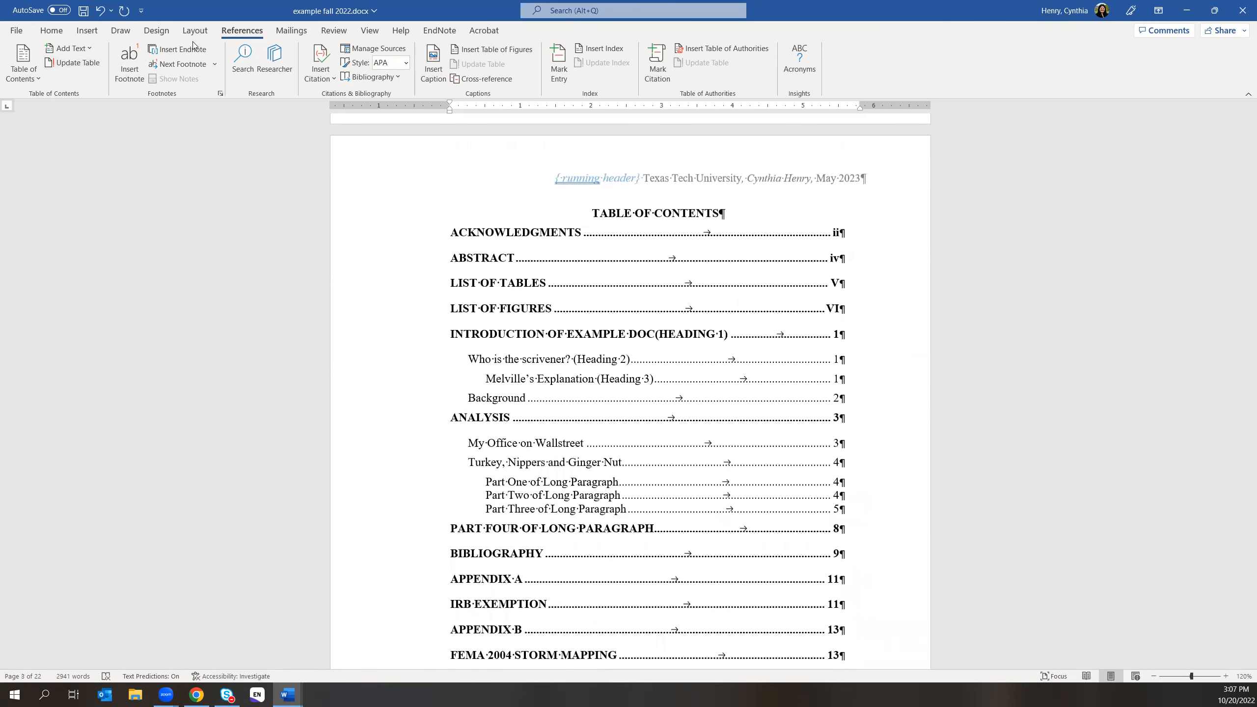
left_click(74, 63)
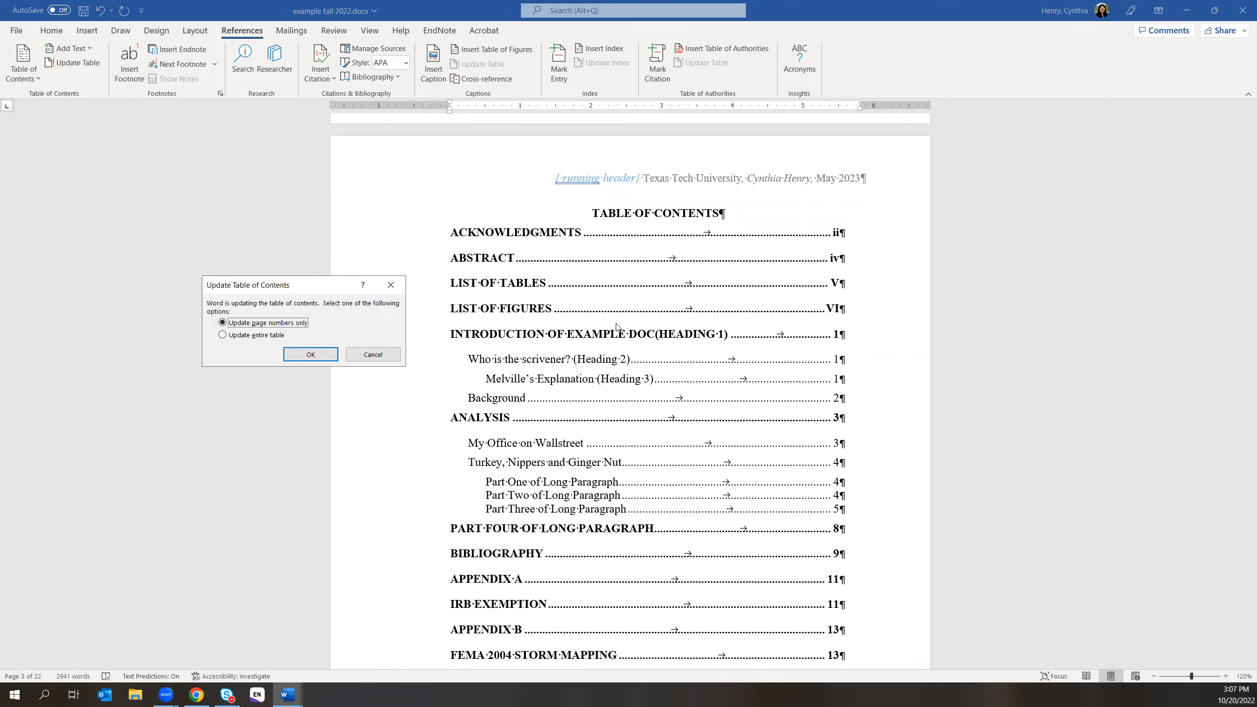
left_click(239, 335)
left_click(305, 355)
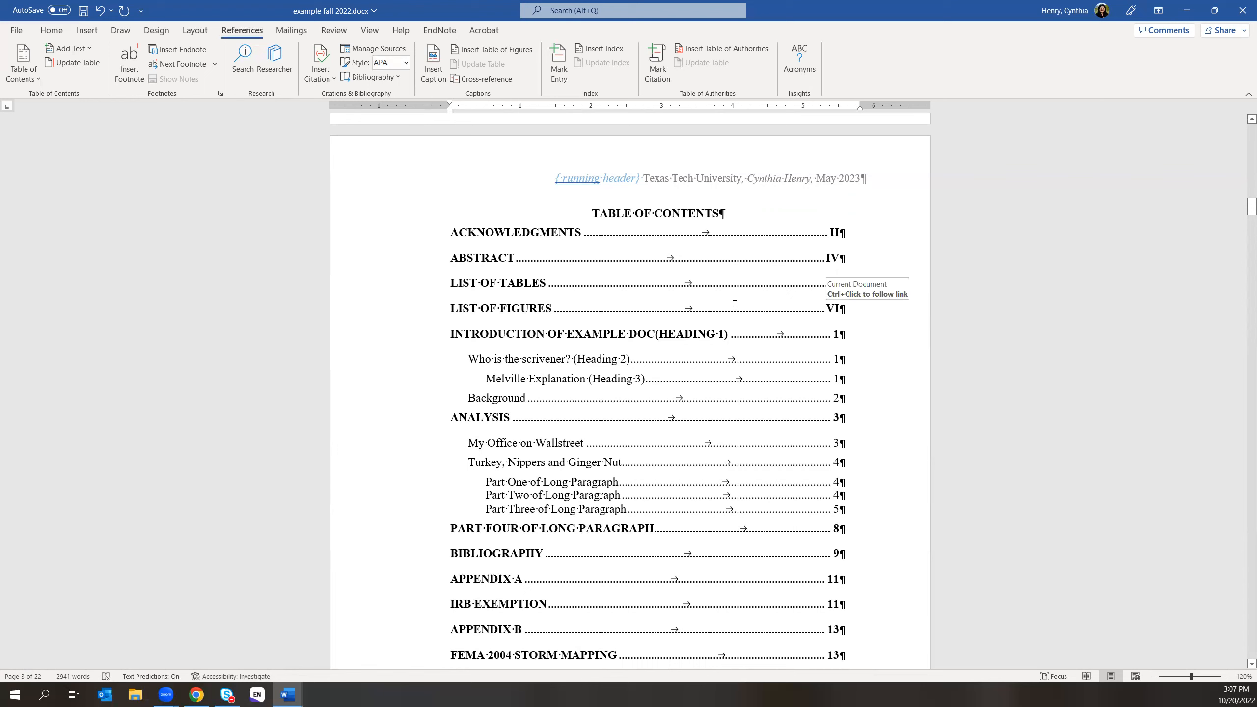
- Turn off All caps on the rebuilt ACKNOWLEDGMENTS page number II so it reads ii
double_click(835, 234)
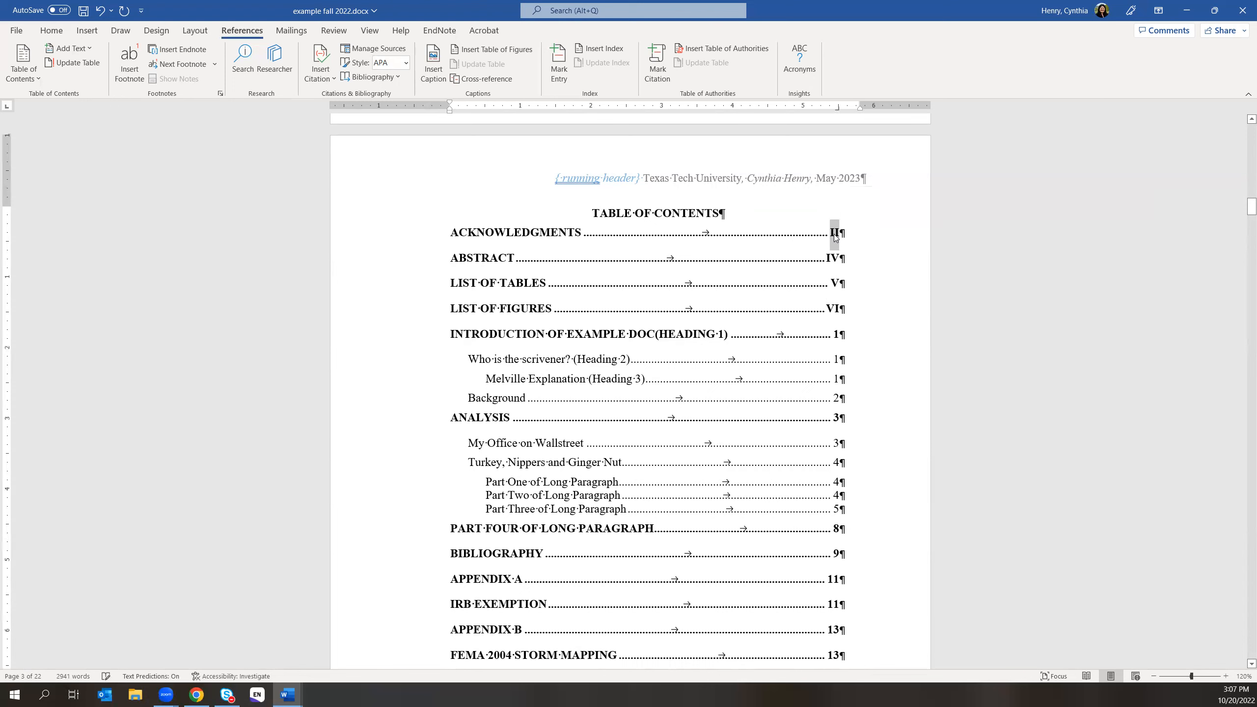
right_click(834, 234)
left_click(887, 395)
left_click(683, 355)
left_click(676, 481)
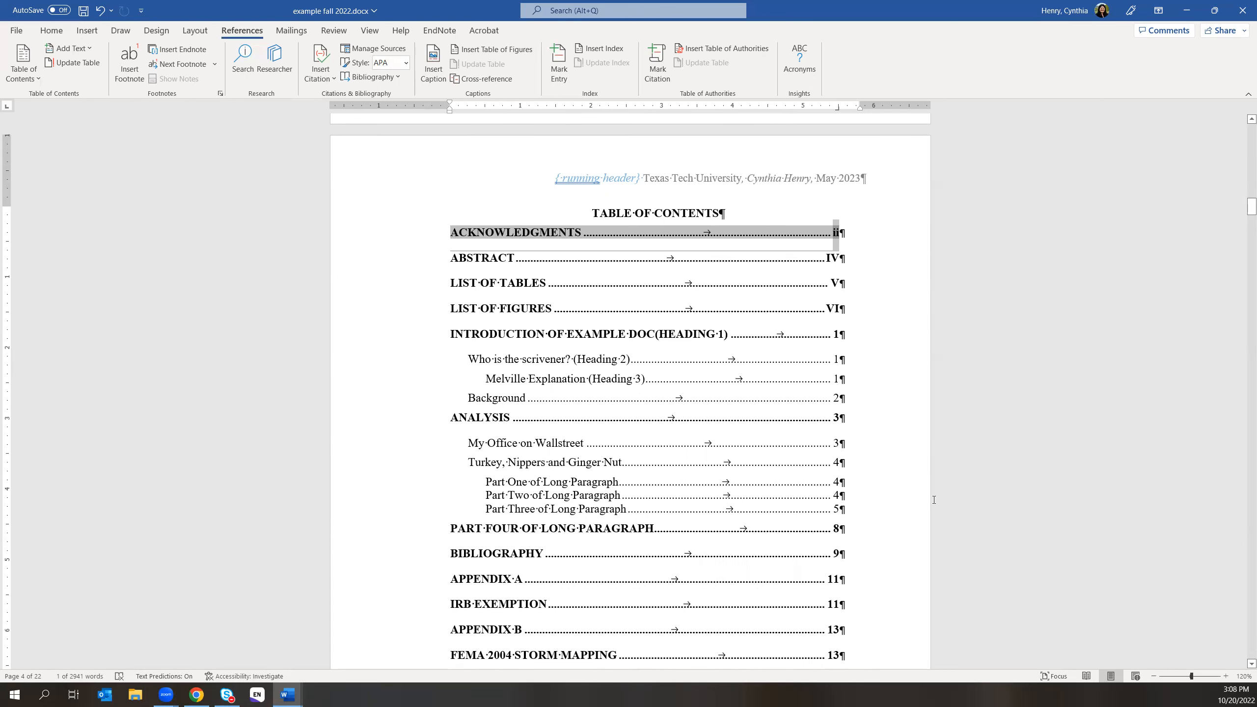
- Review the table of contents and front-matter pages numbered ii to vi
scroll(934, 500, "down", 2)
scroll(934, 499, "up", 2)
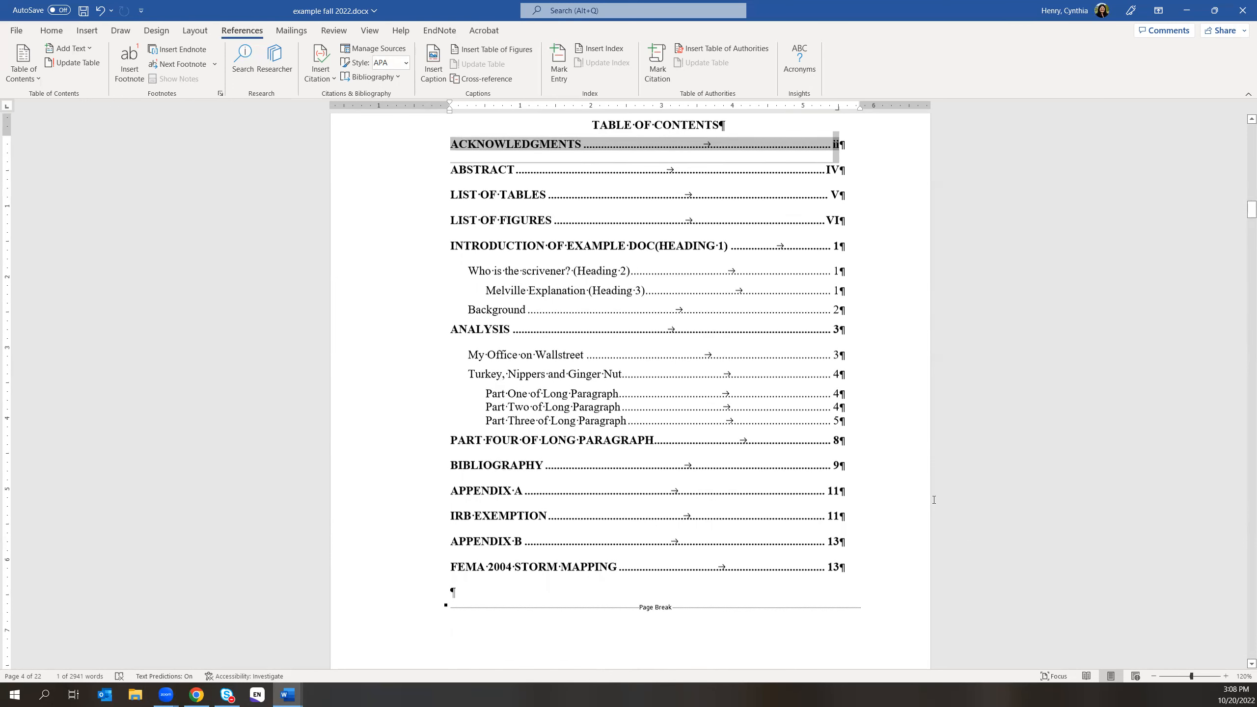
scroll(933, 500, "up", 1)
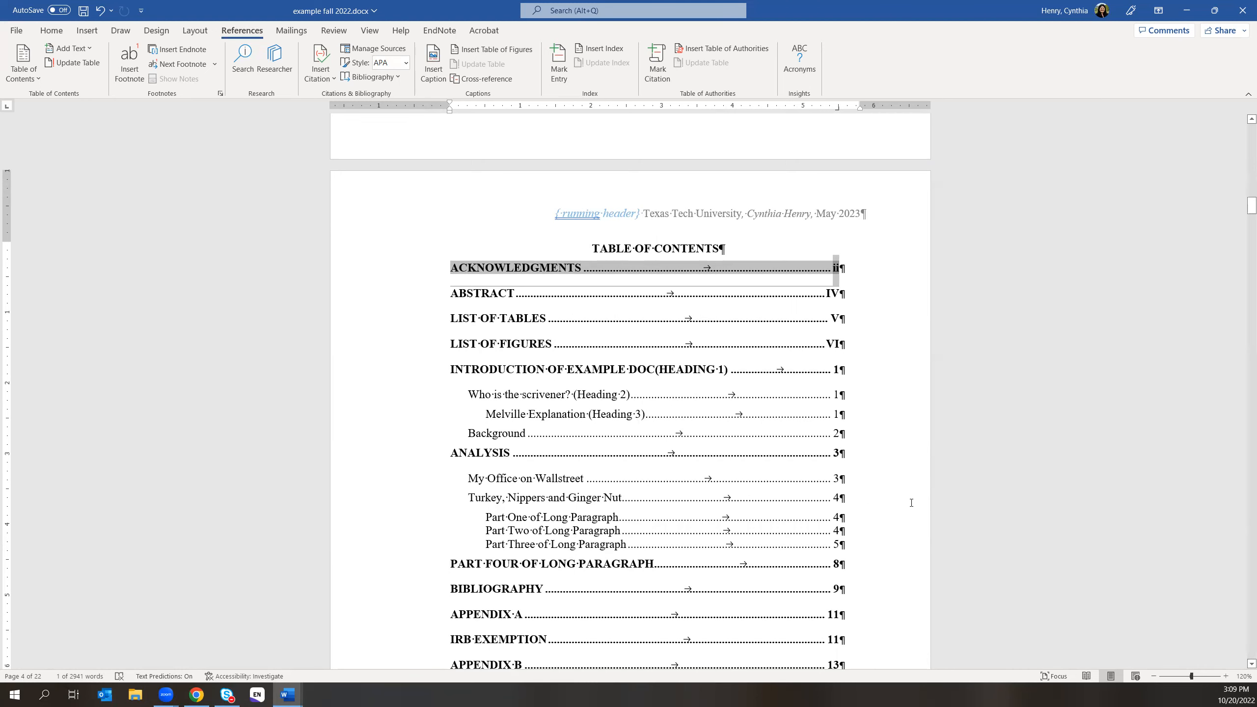
scroll(911, 503, "down", 2)
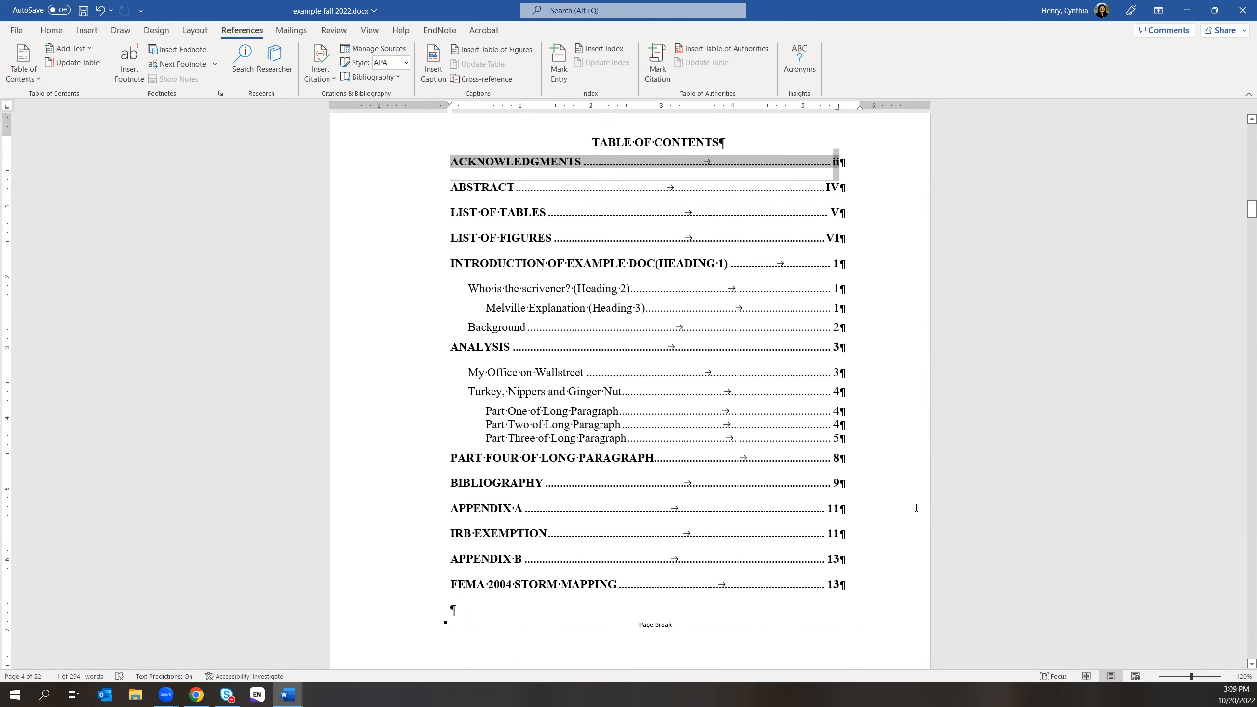
scroll(916, 508, "up", 5)
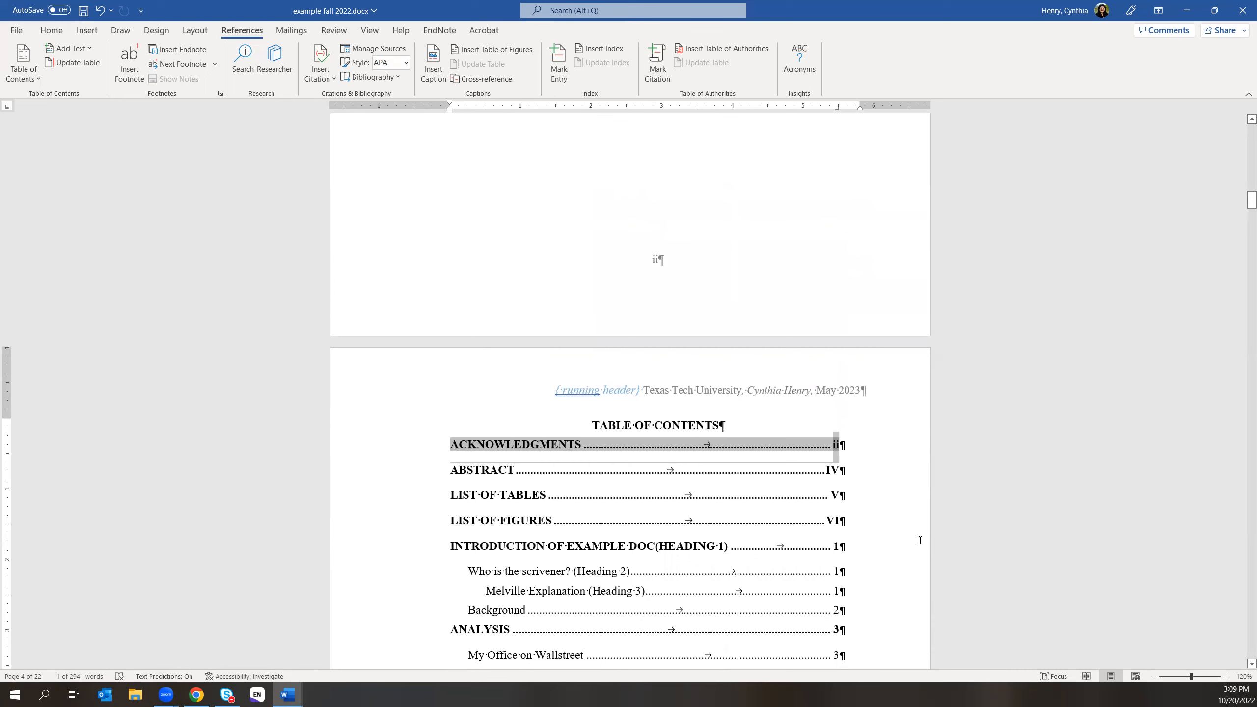
scroll(701, 427, "up", 1)
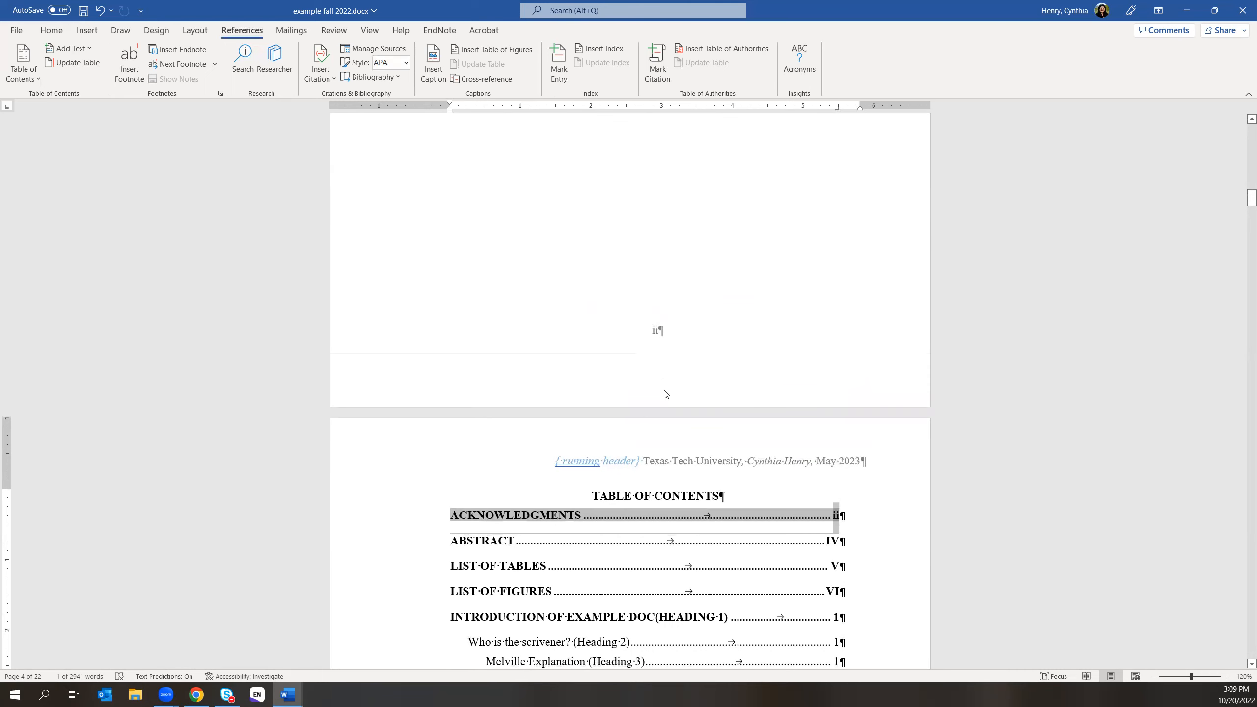
- Scroll through the abstract and lists to Chapter I, then bring up the Formatting_Manual_2021 PDF in Chrome
scroll(721, 553, "down", 2)
scroll(721, 552, "down", 14)
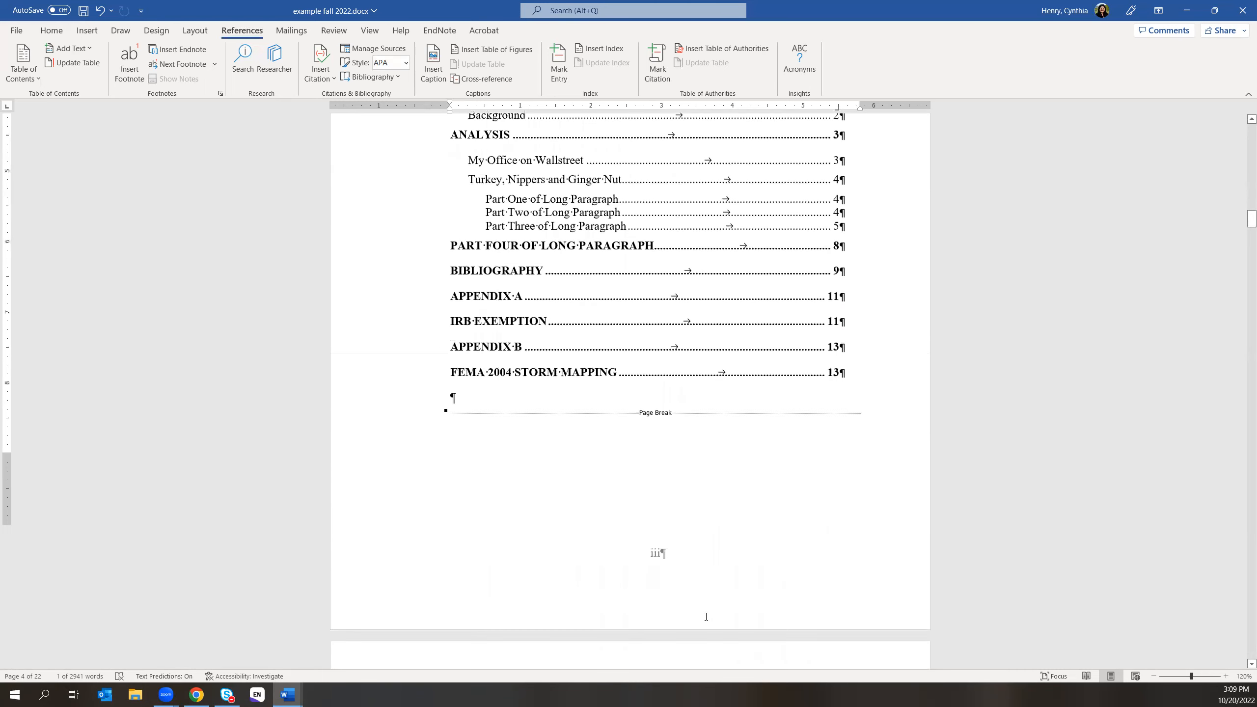
scroll(706, 616, "down", 14)
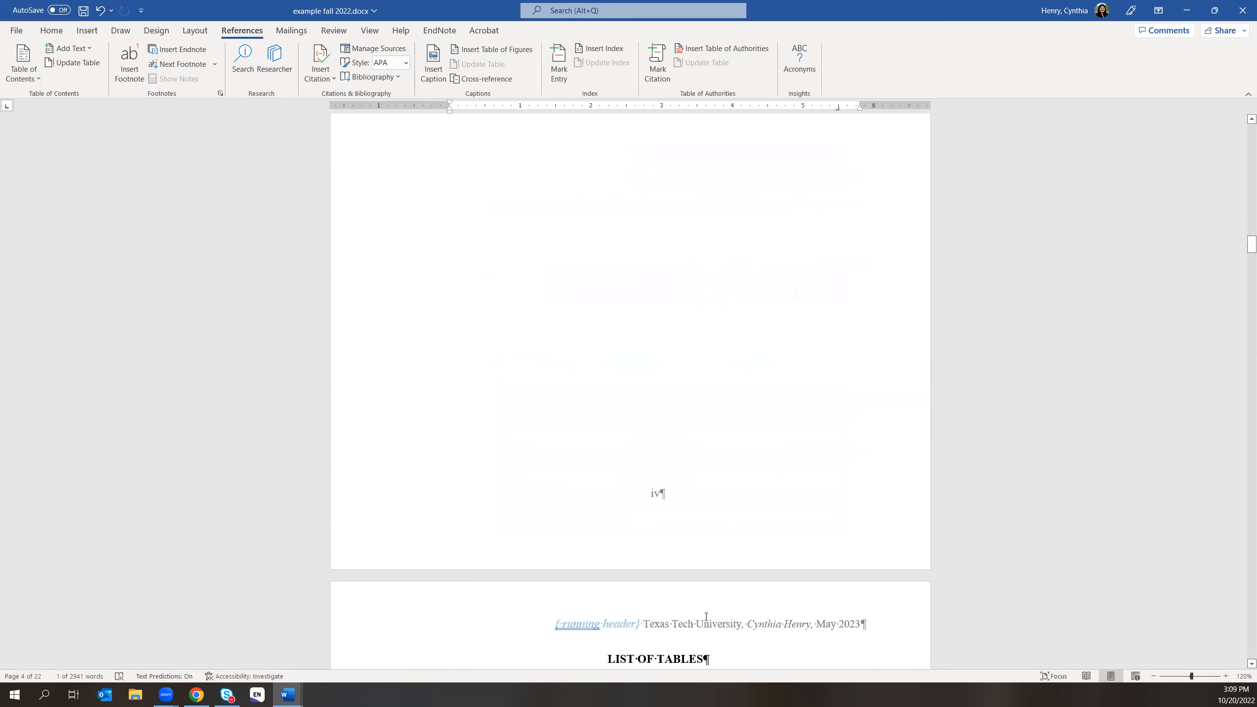
scroll(706, 616, "down", 8)
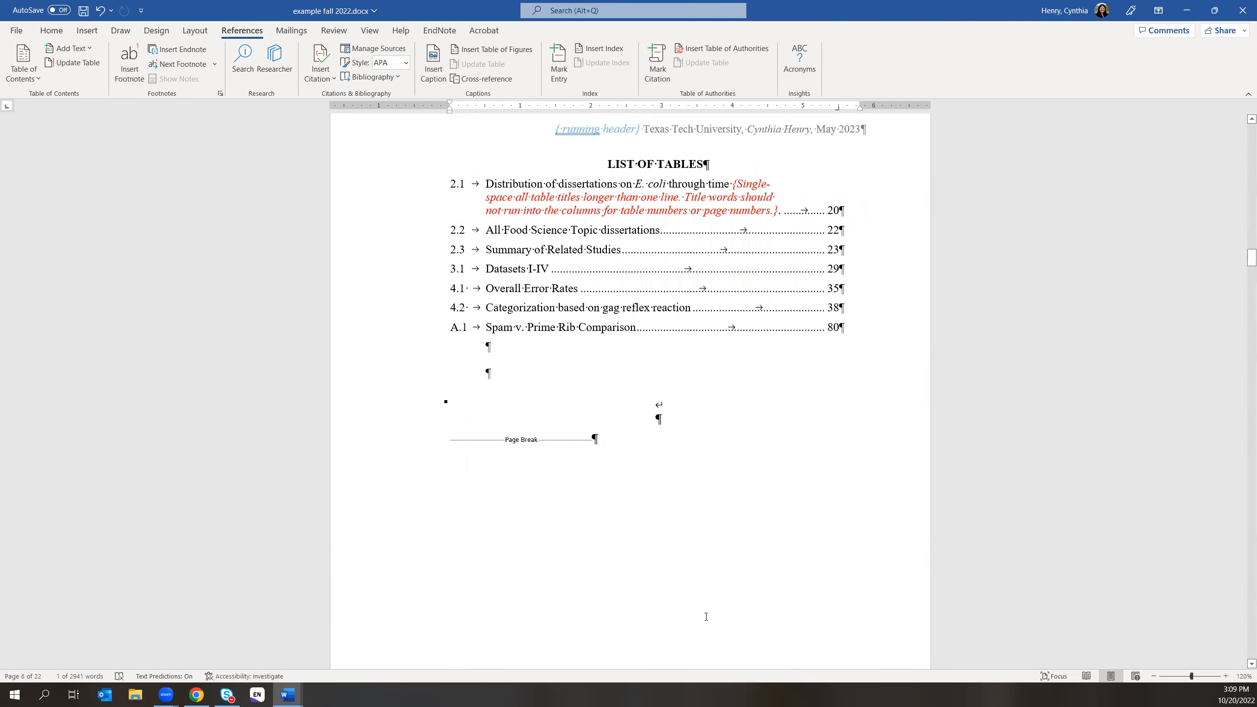
scroll(706, 616, "down", 5)
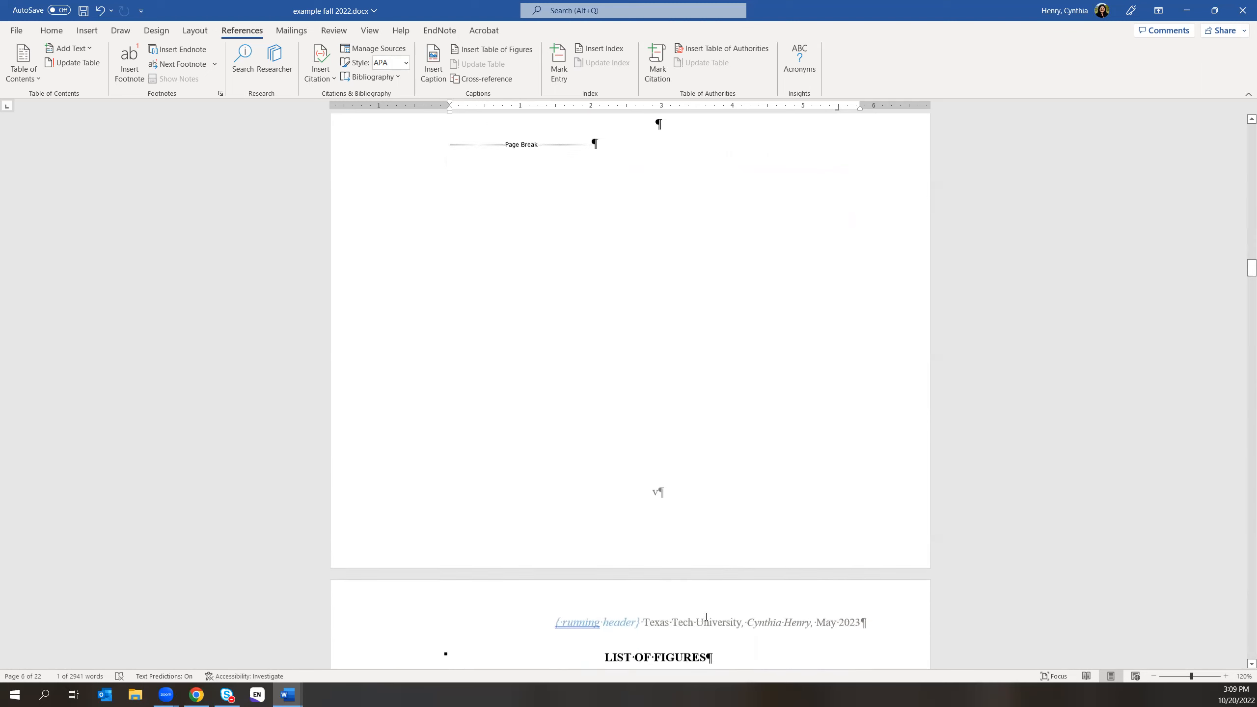
scroll(732, 616, "down", 1)
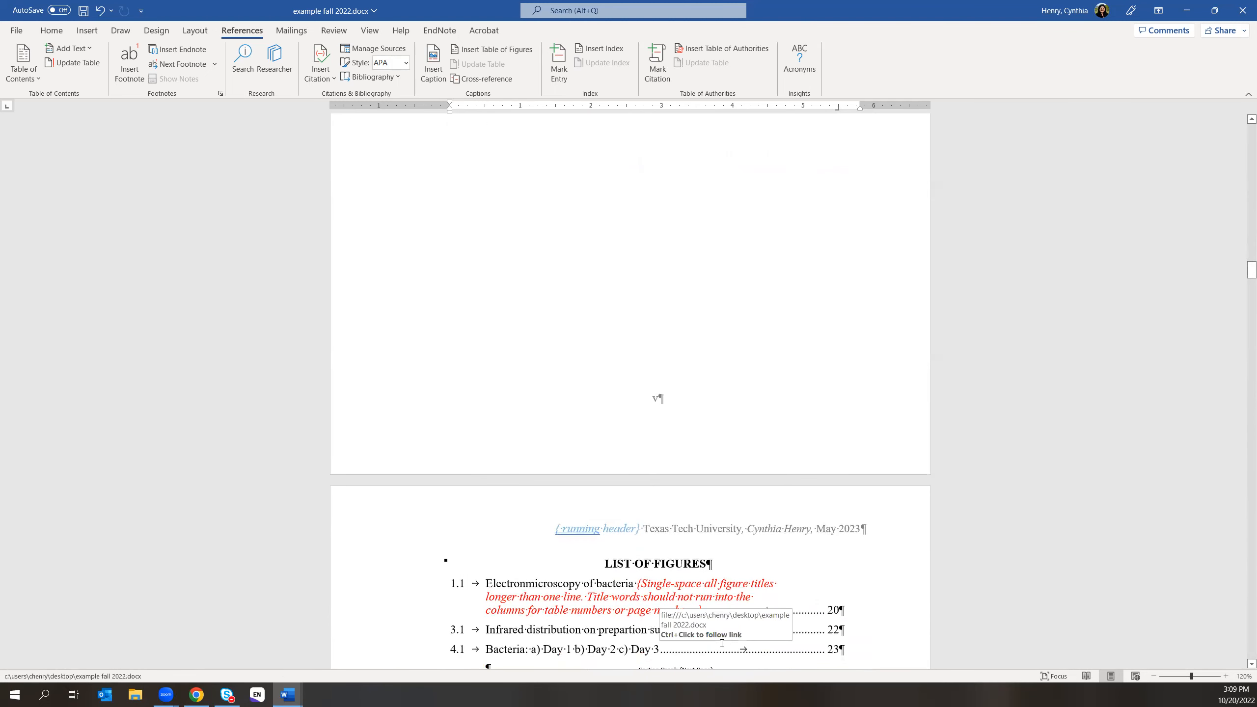
scroll(721, 643, "down", 3)
scroll(721, 643, "down", 6)
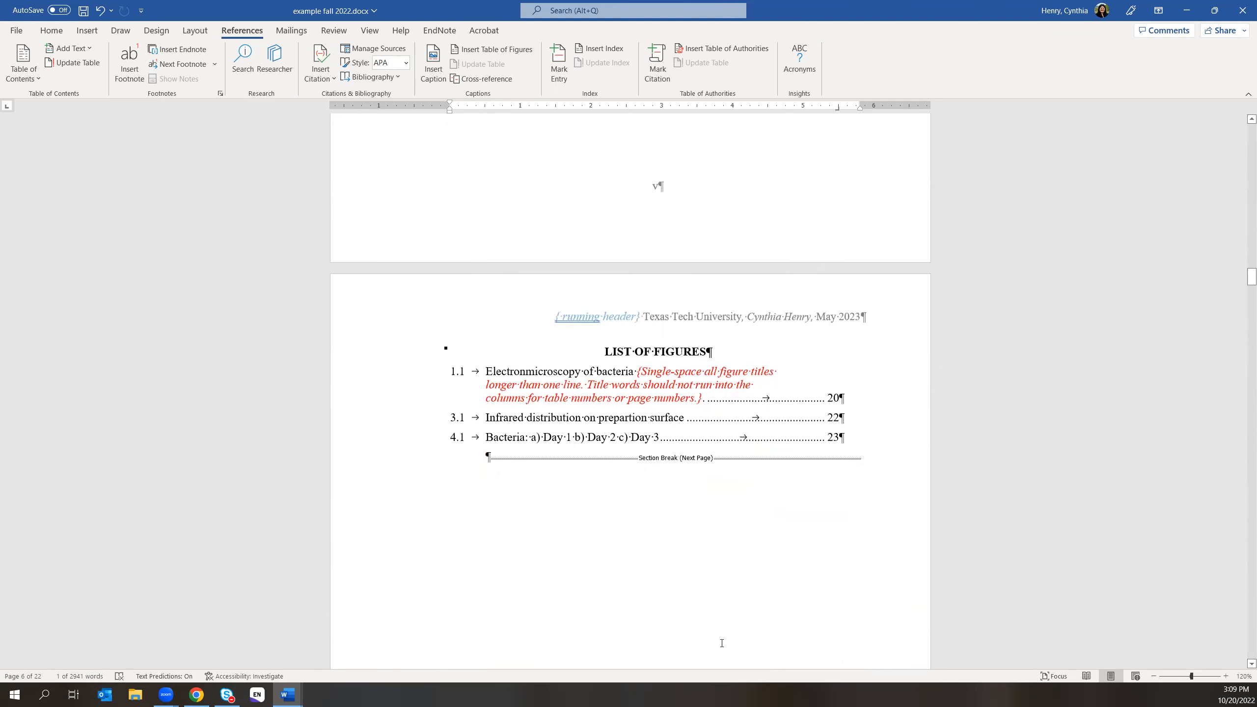
scroll(721, 642, "down", 8)
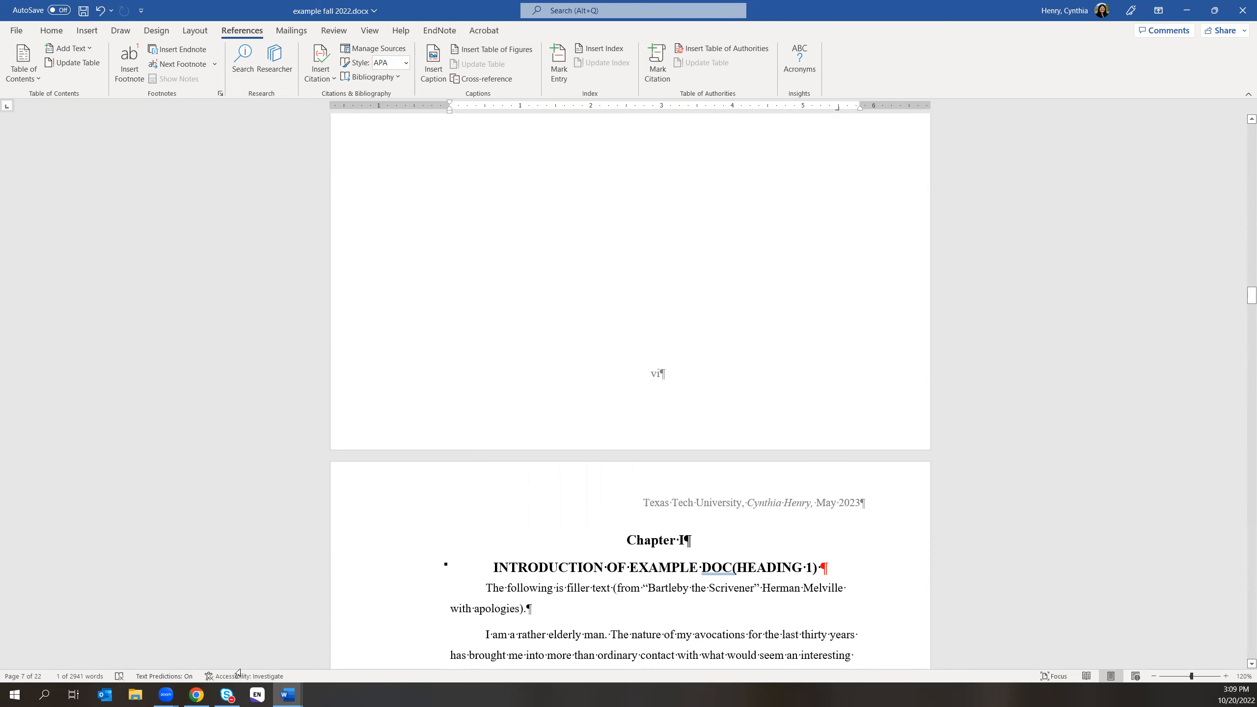
left_click(196, 695)
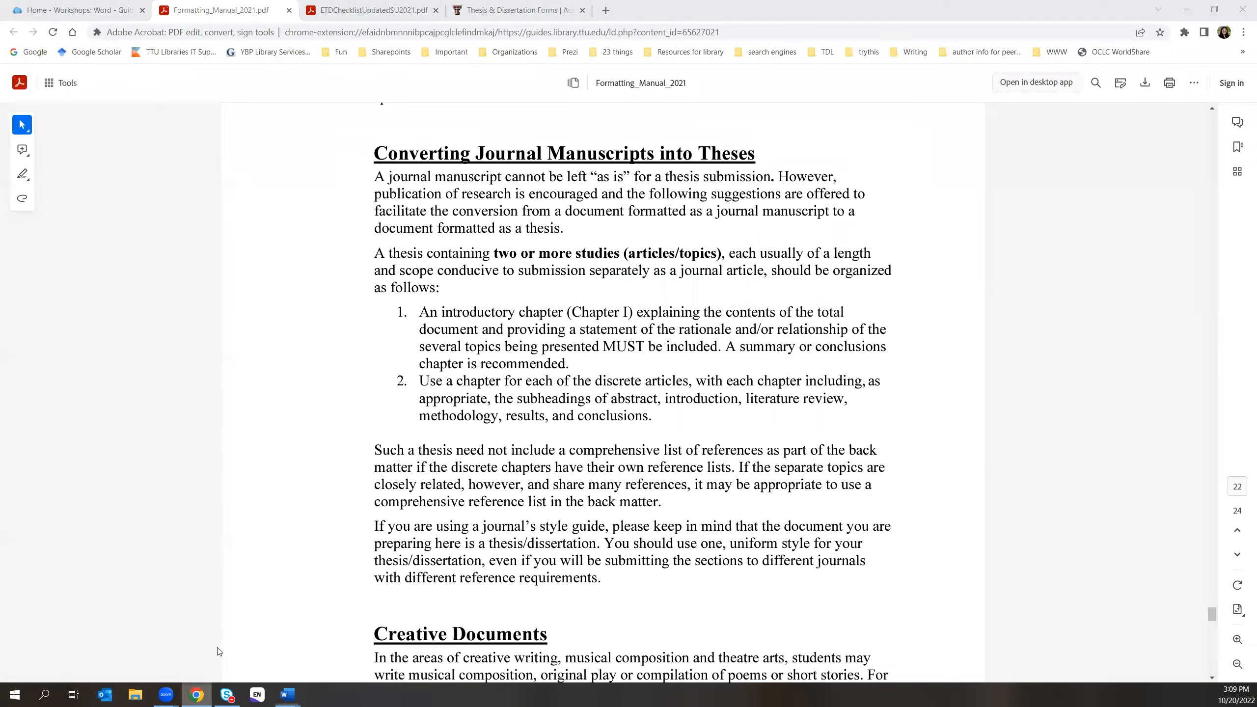
- Switch to ETDChecklistUpdatedSU2021.pdf and read through its opening checklist sections
left_click(353, 10)
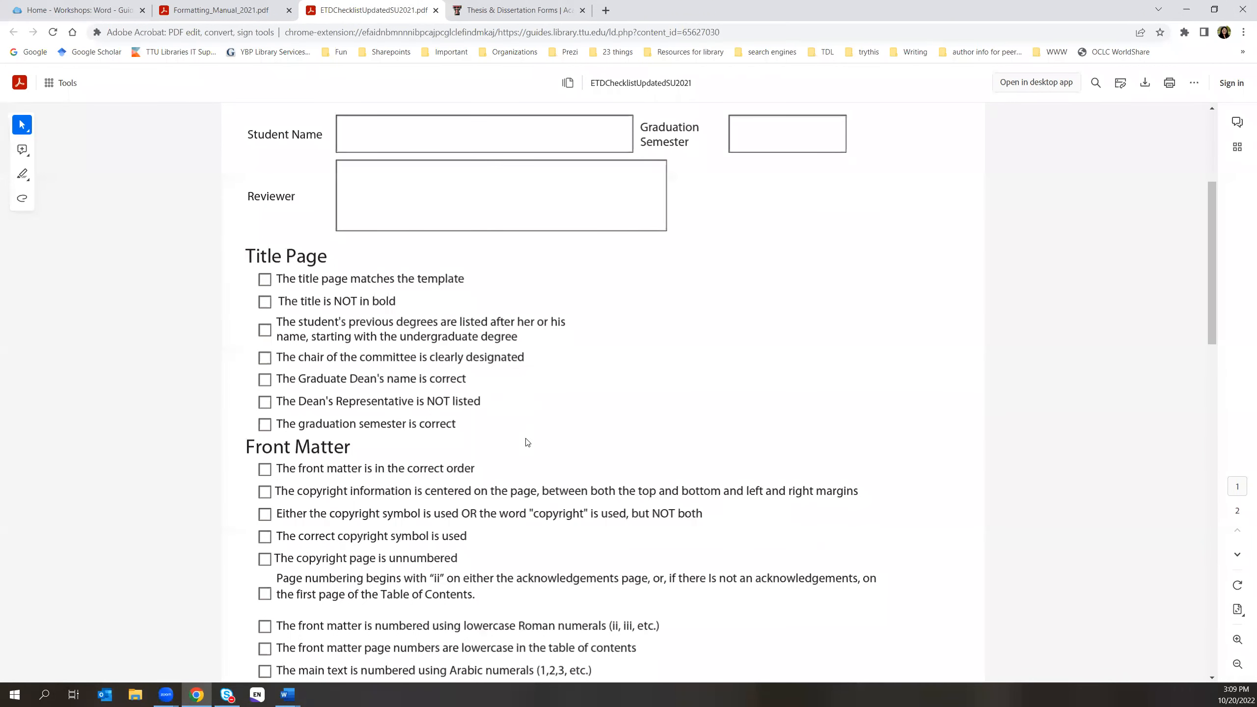
scroll(526, 440, "down", 1)
scroll(527, 440, "down", 1)
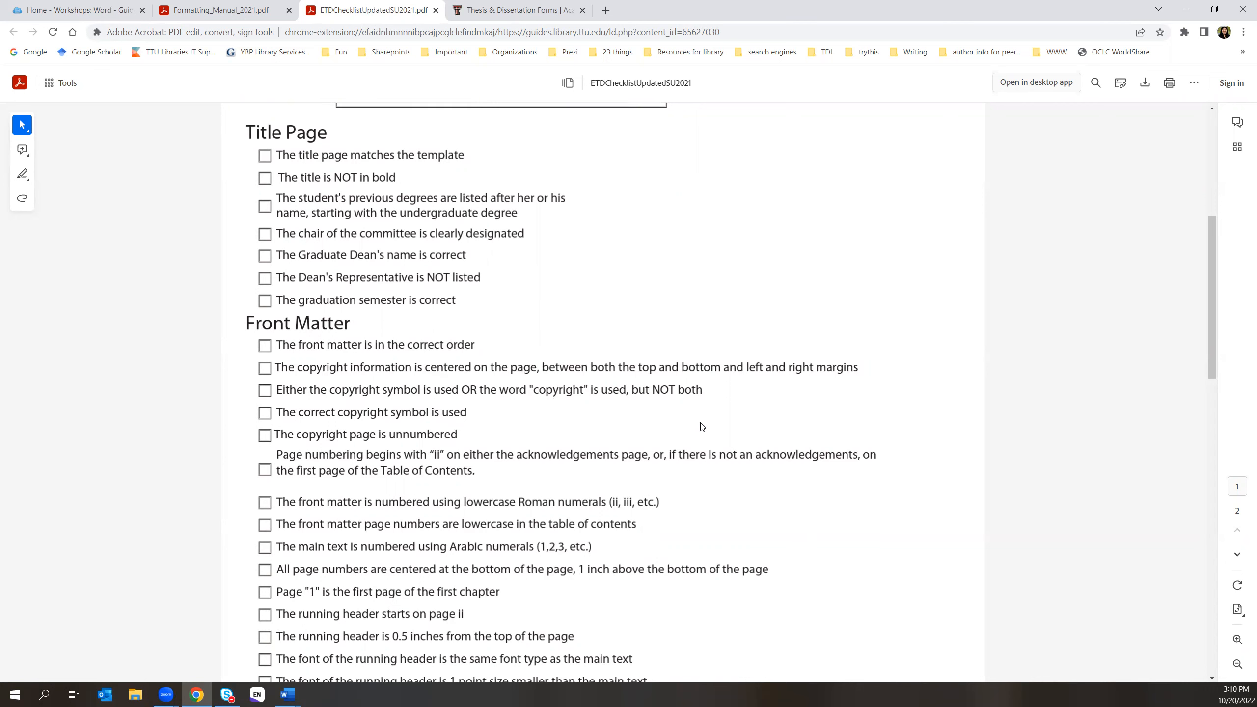
scroll(700, 428, "down", 1)
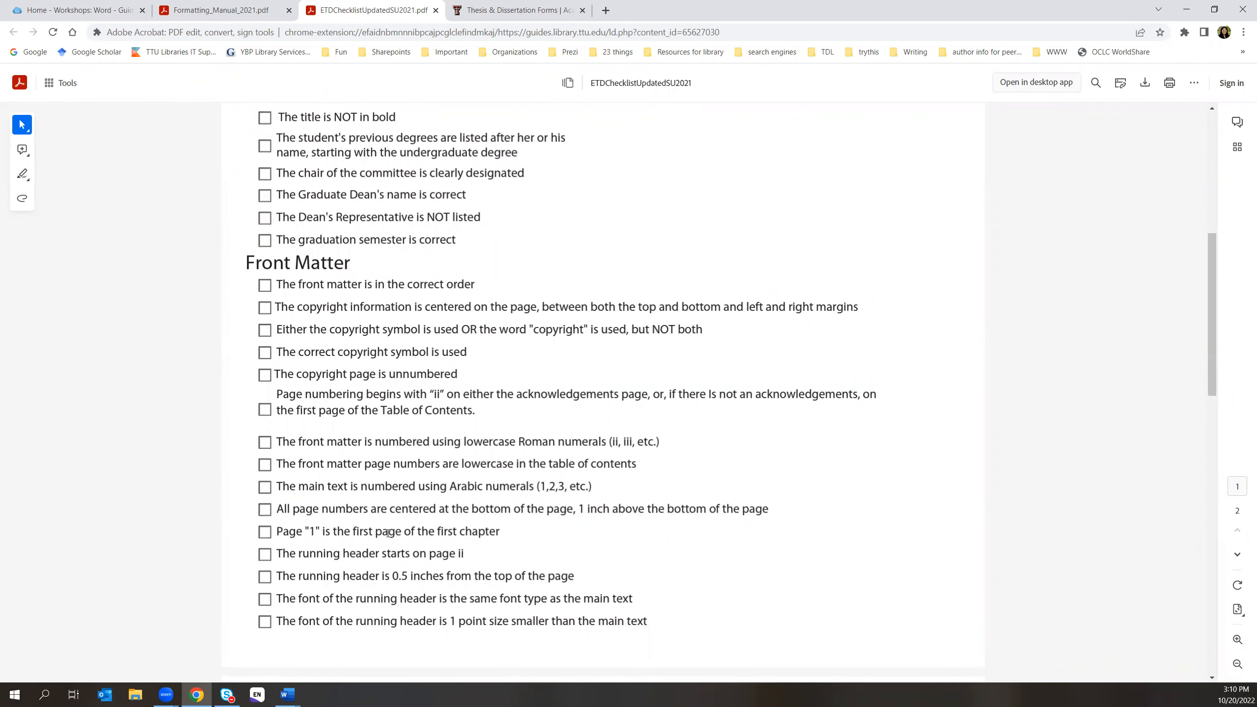
scroll(536, 539, "down", 1)
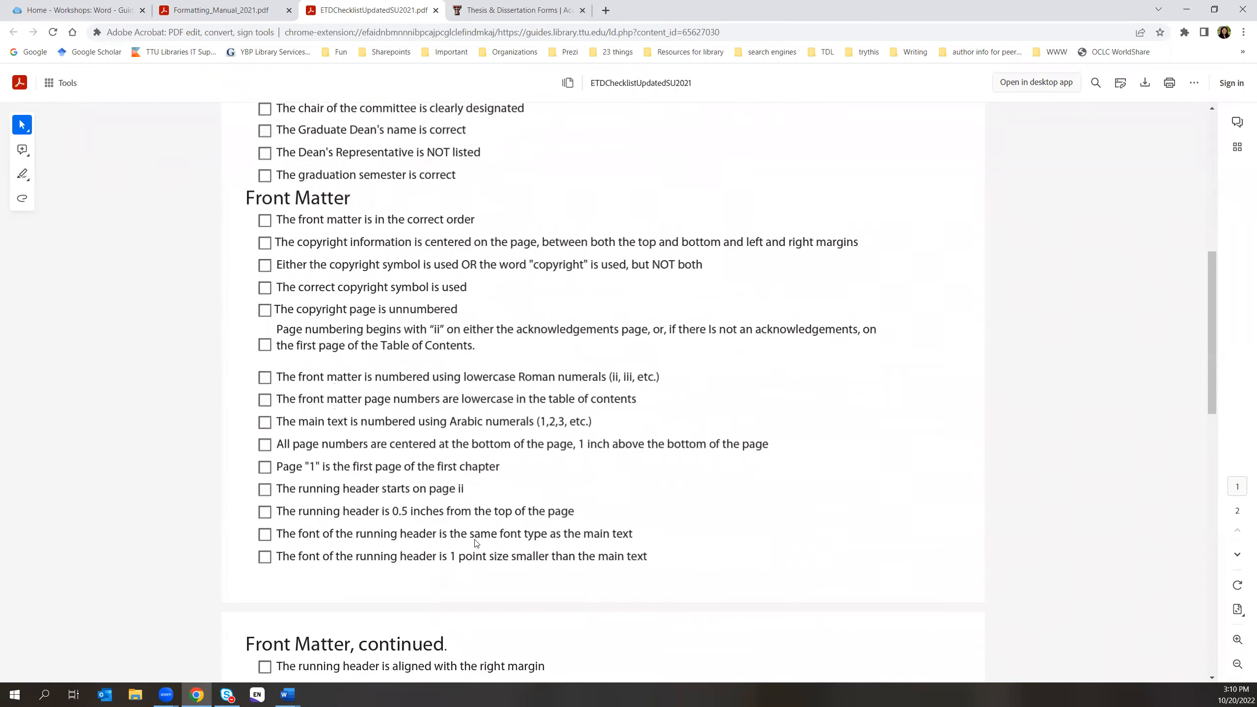
scroll(371, 493, "down", 1)
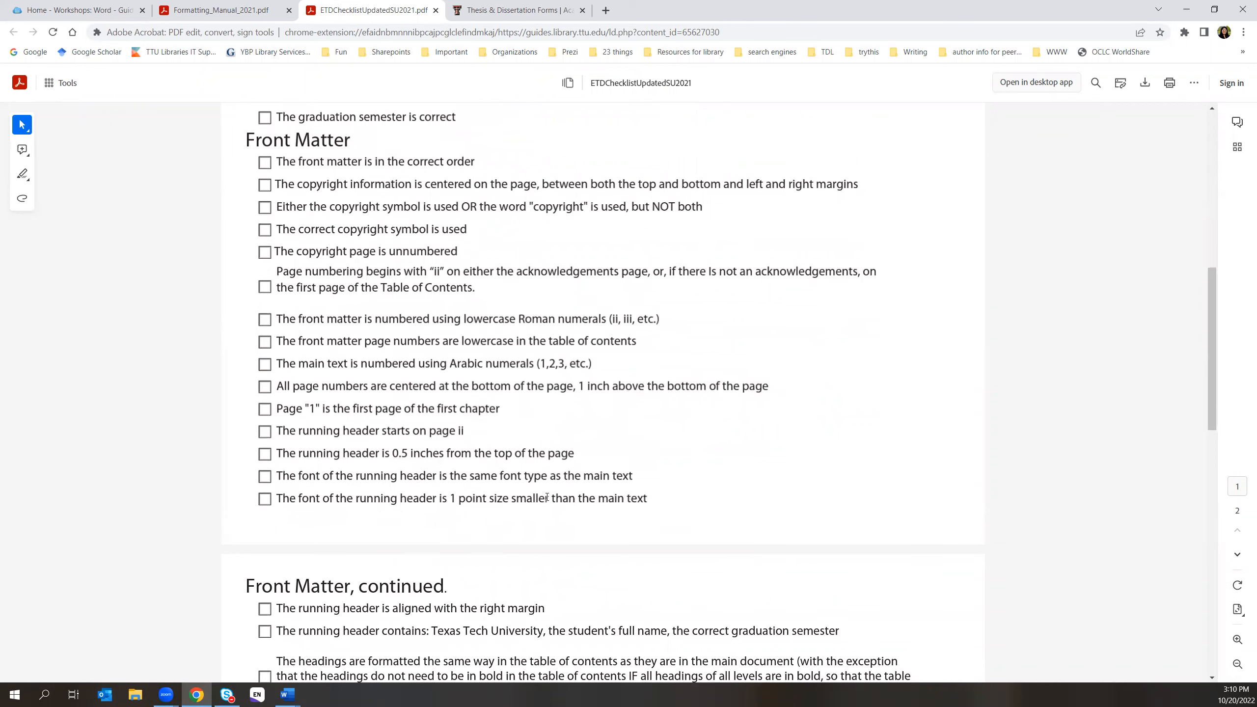
scroll(634, 502, "down", 1)
- Review the remaining checklist items, then scroll back to the first page
scroll(633, 502, "down", 3)
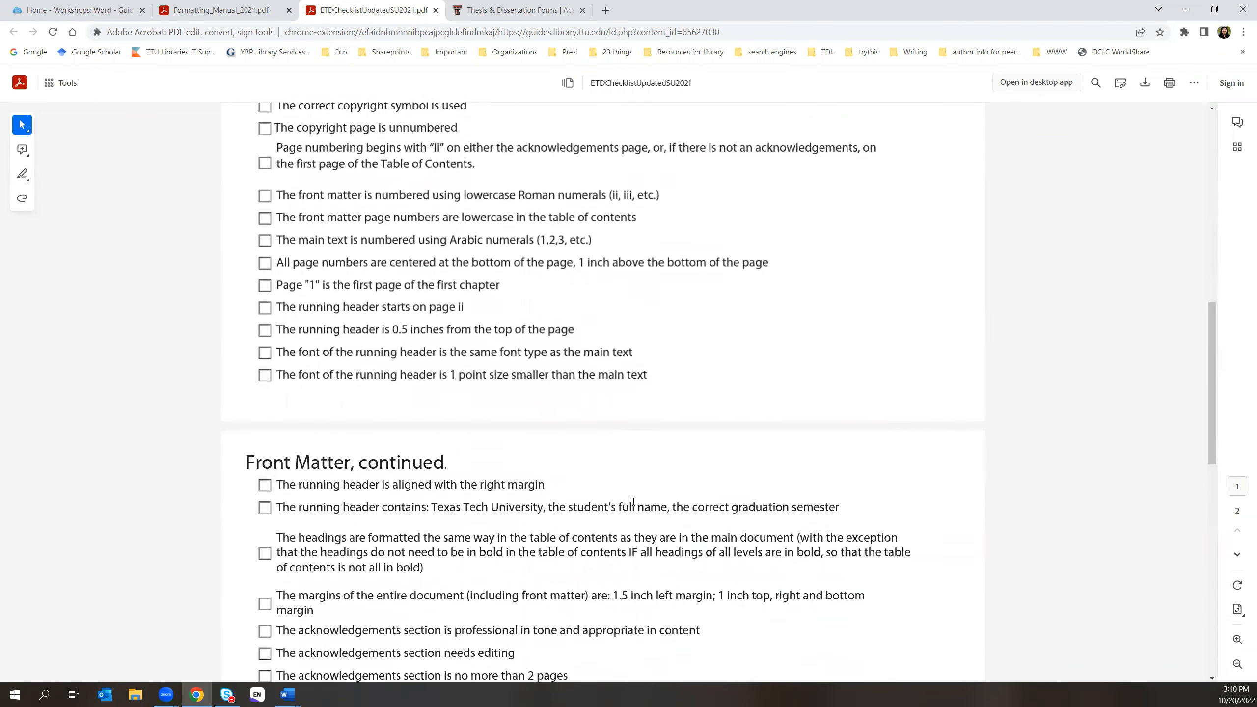
scroll(629, 535, "down", 2)
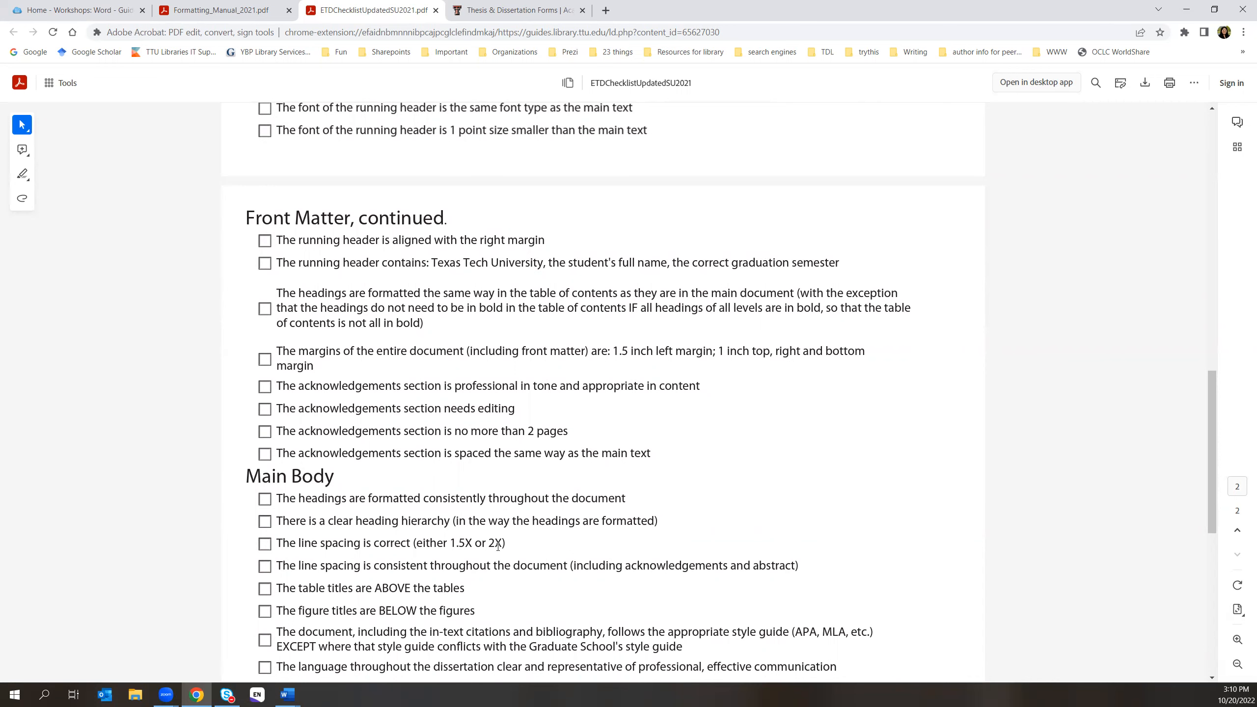
scroll(524, 544, "down", 3)
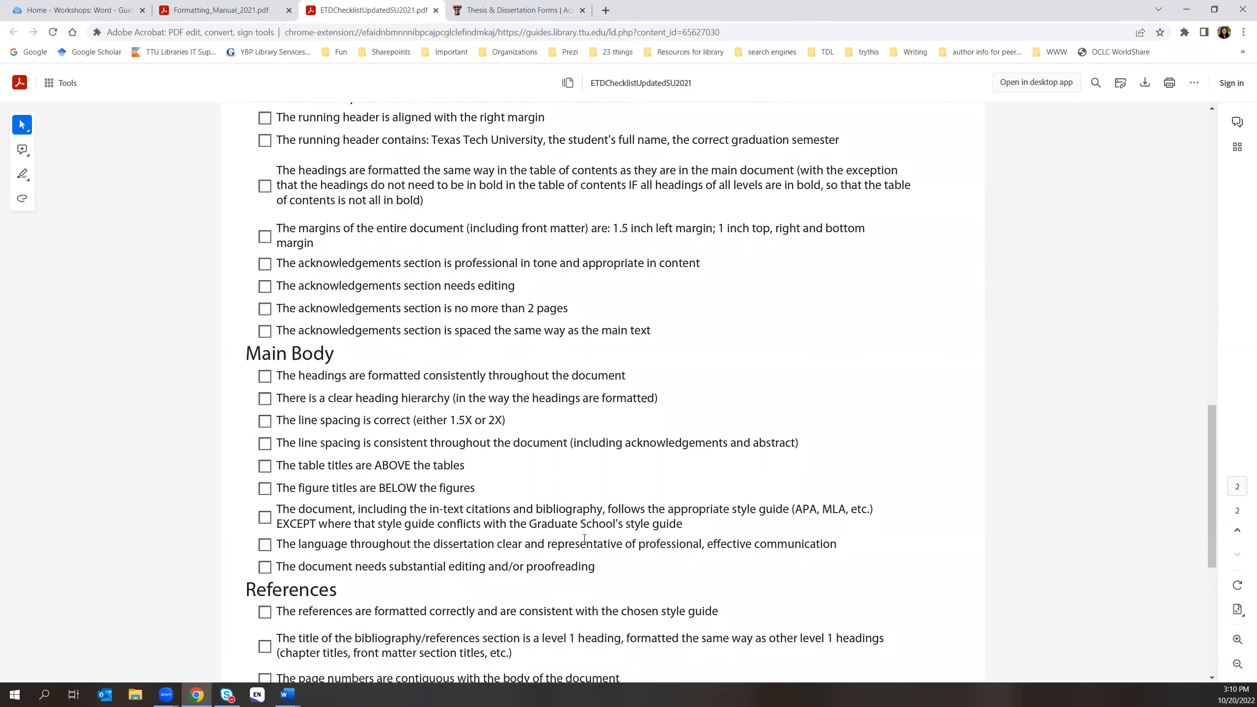
scroll(747, 541, "down", 1)
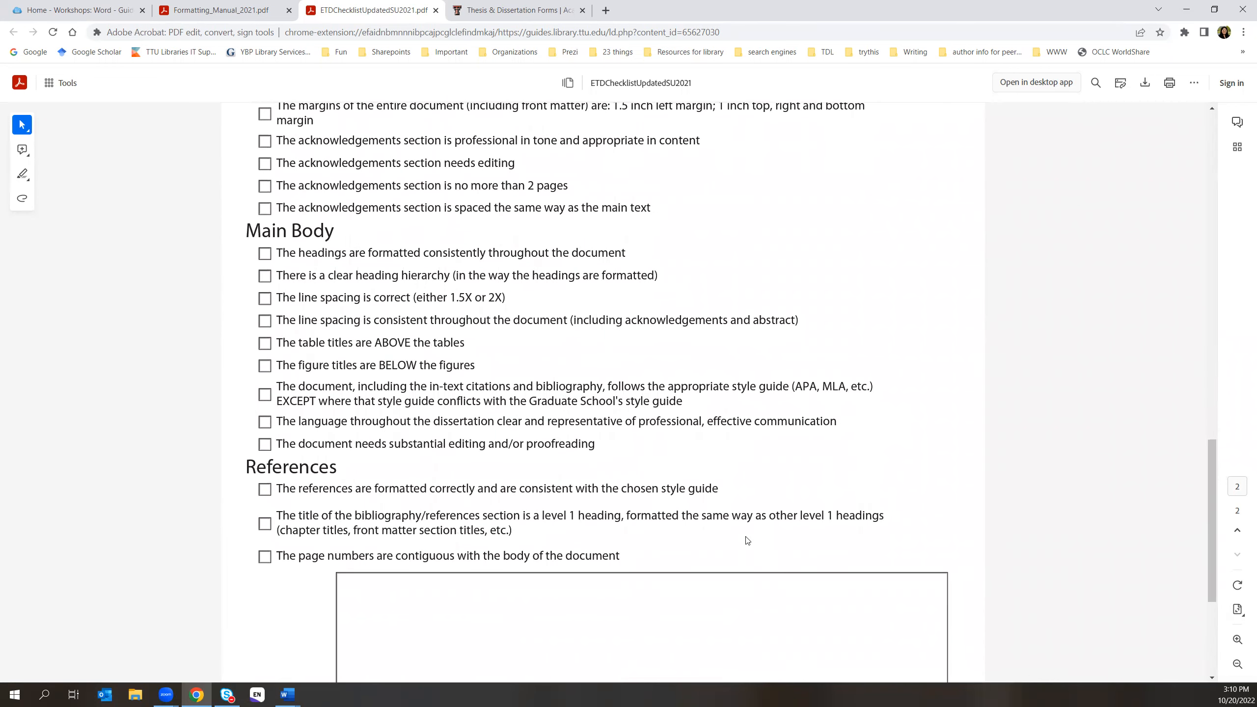
scroll(748, 540, "up", 14)
scroll(737, 536, "up", 5)
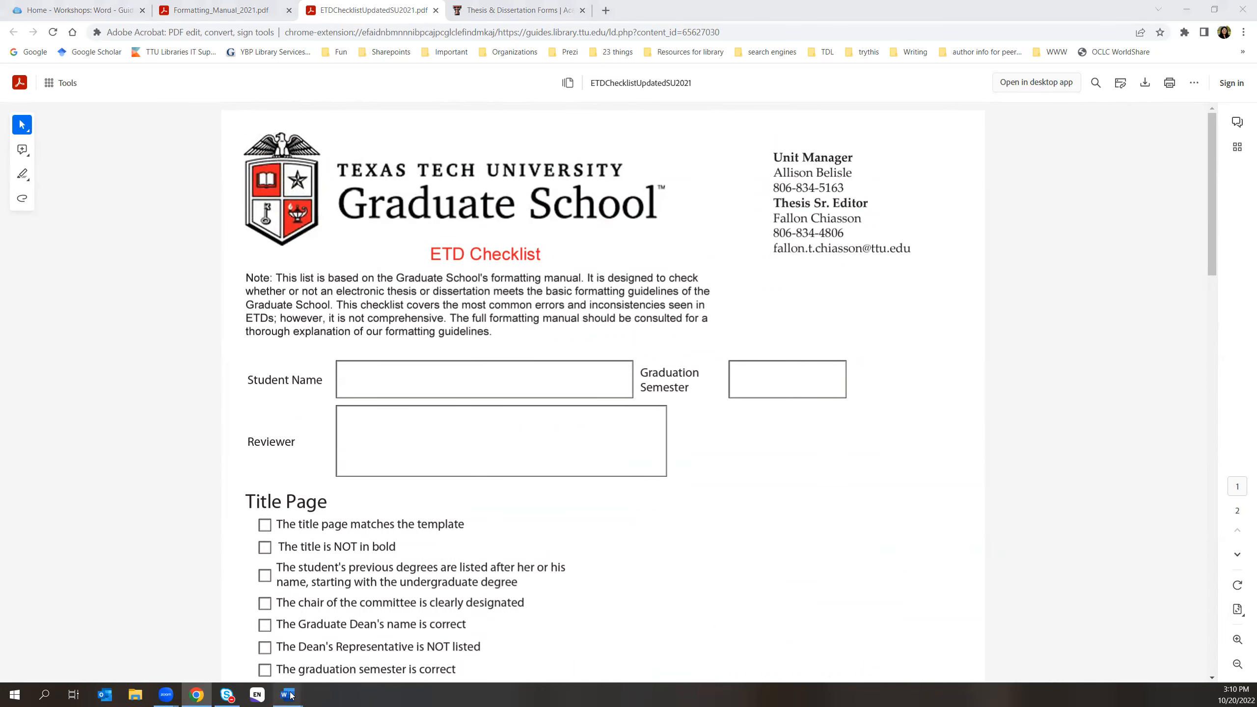
- Return to example fall 2022.docx, scroll to Chapter I, and select the double space after 'scriveners.'
mouse_move(292, 696)
left_click(358, 669)
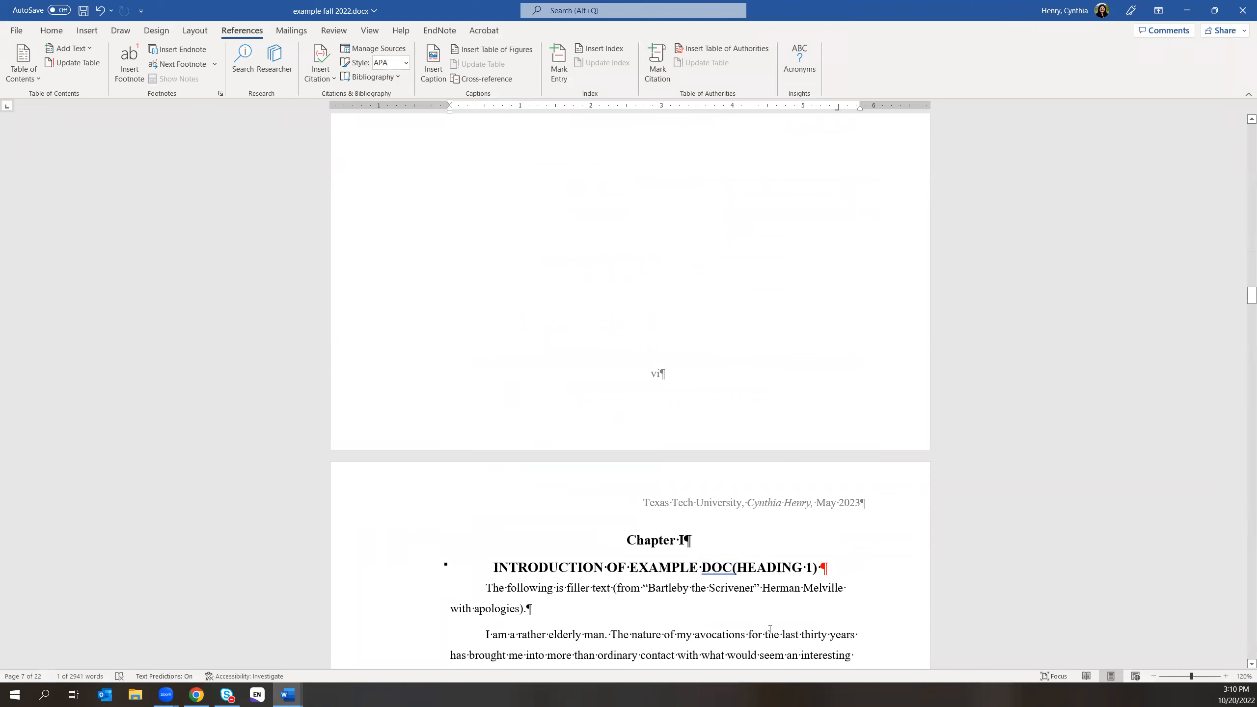
scroll(745, 602, "down", 3)
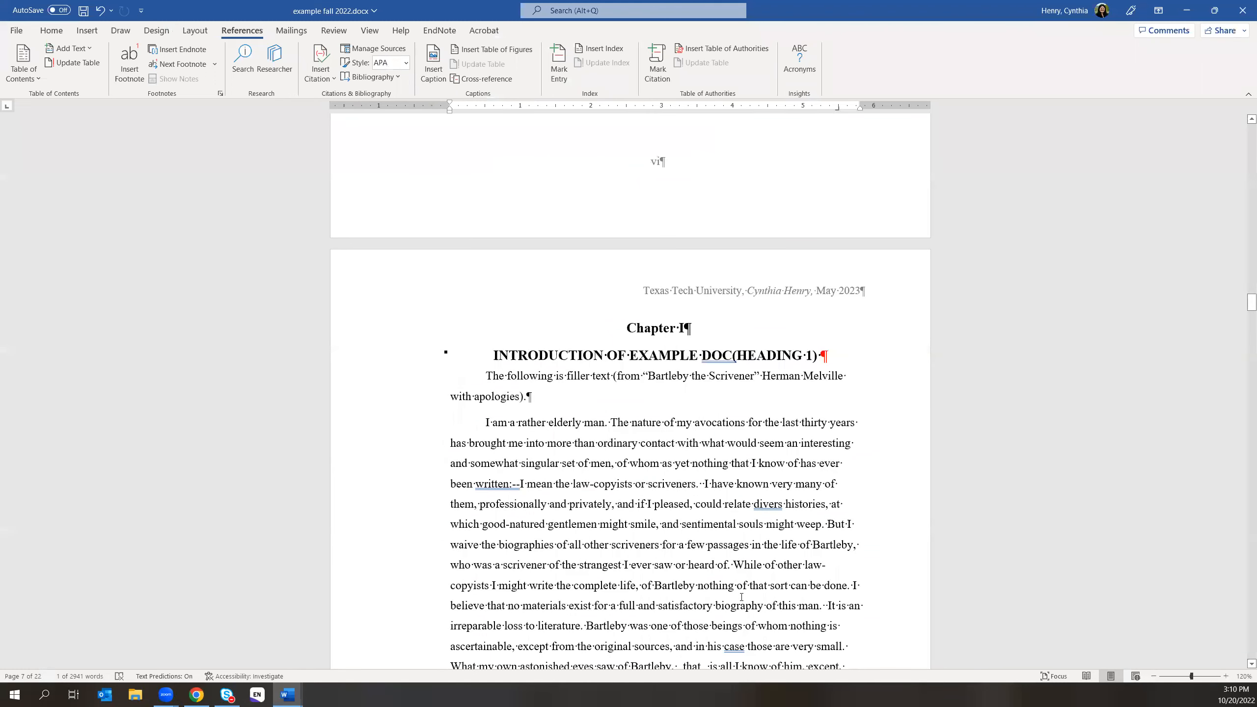
scroll(741, 597, "down", 1)
scroll(741, 596, "down", 2)
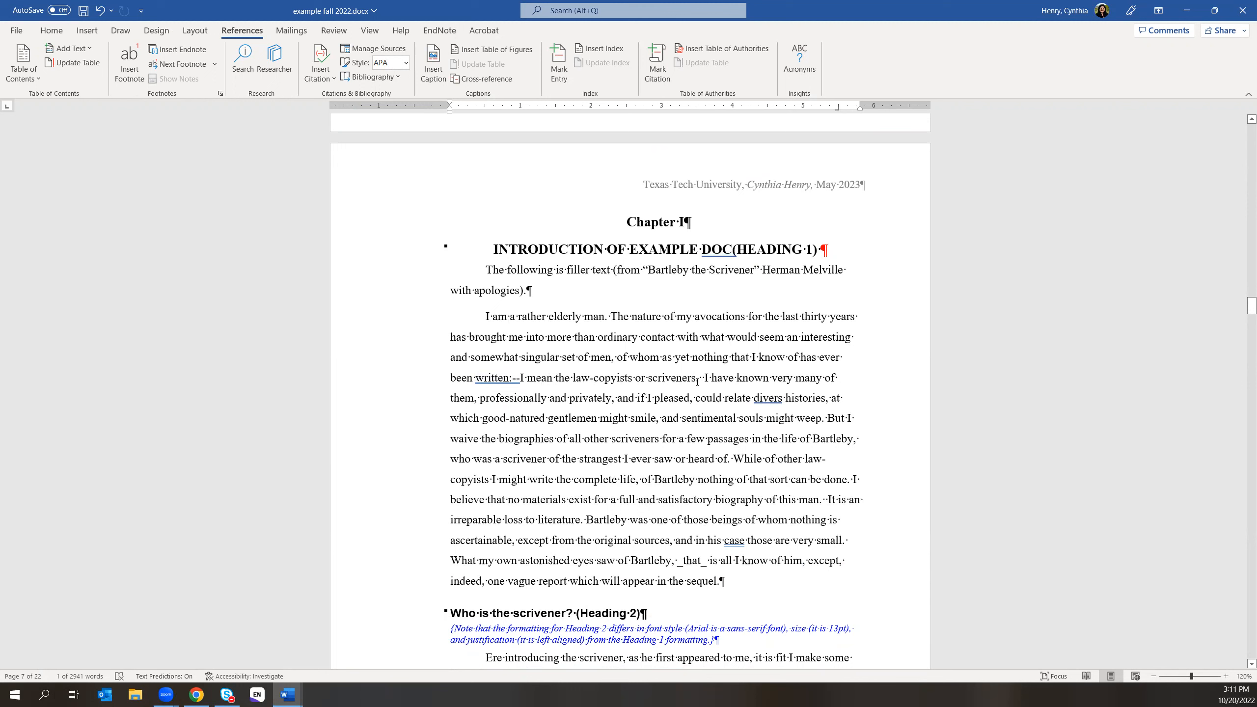
left_click_drag(699, 378, 704, 378)
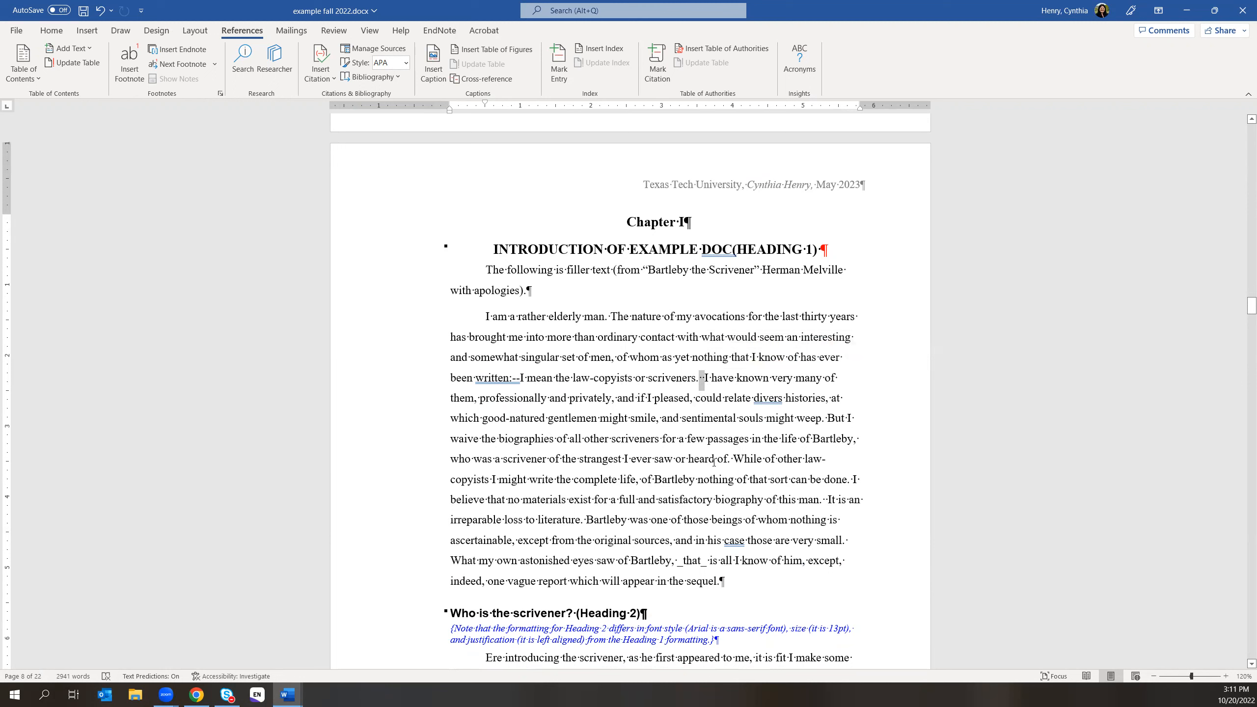
- Select the space after 'man.', place the cursor before Bartleby, and search the thesis for '.' (50 matches)
double_click(823, 499)
left_click(584, 520)
key("ctrl+f")
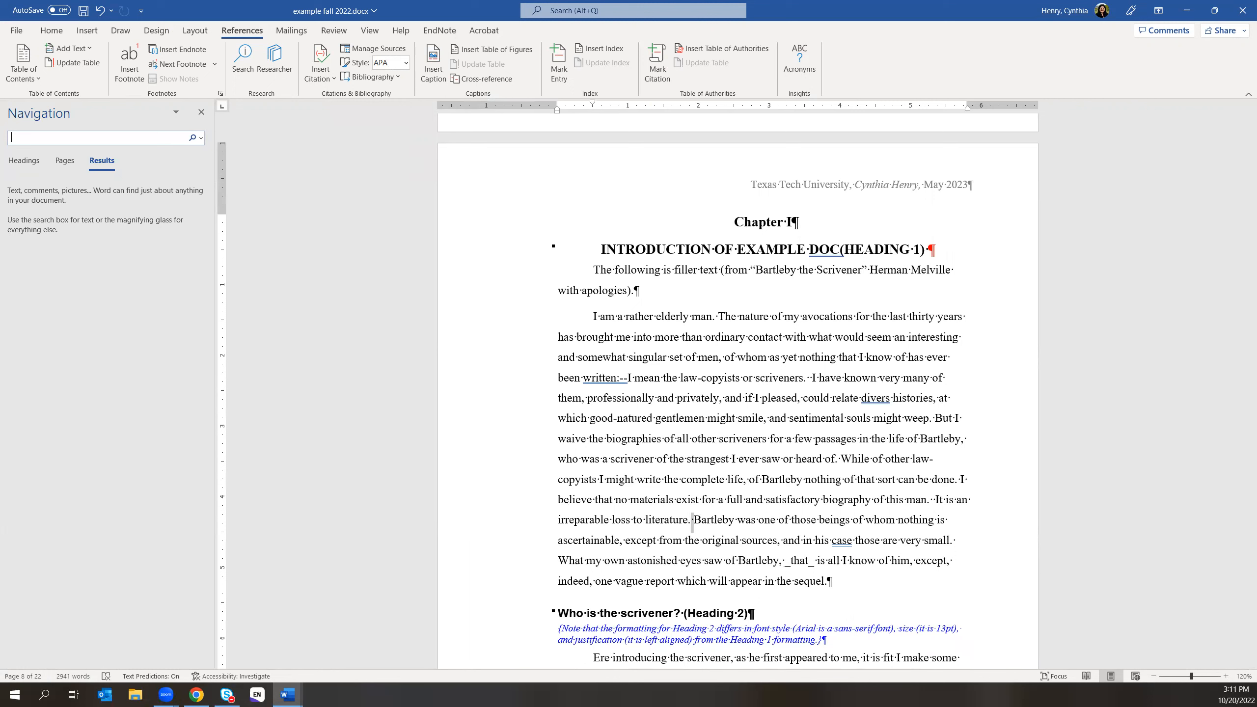
type(".")
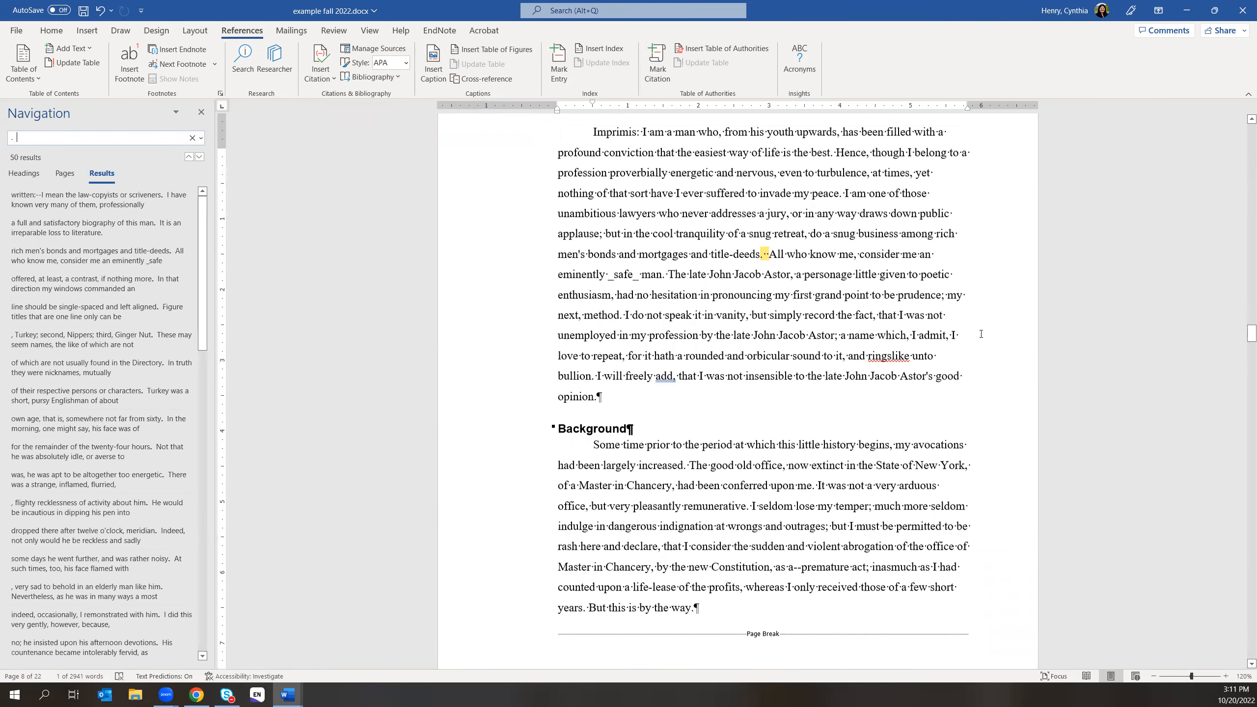
scroll(985, 342, "up", 3)
scroll(936, 364, "up", 5)
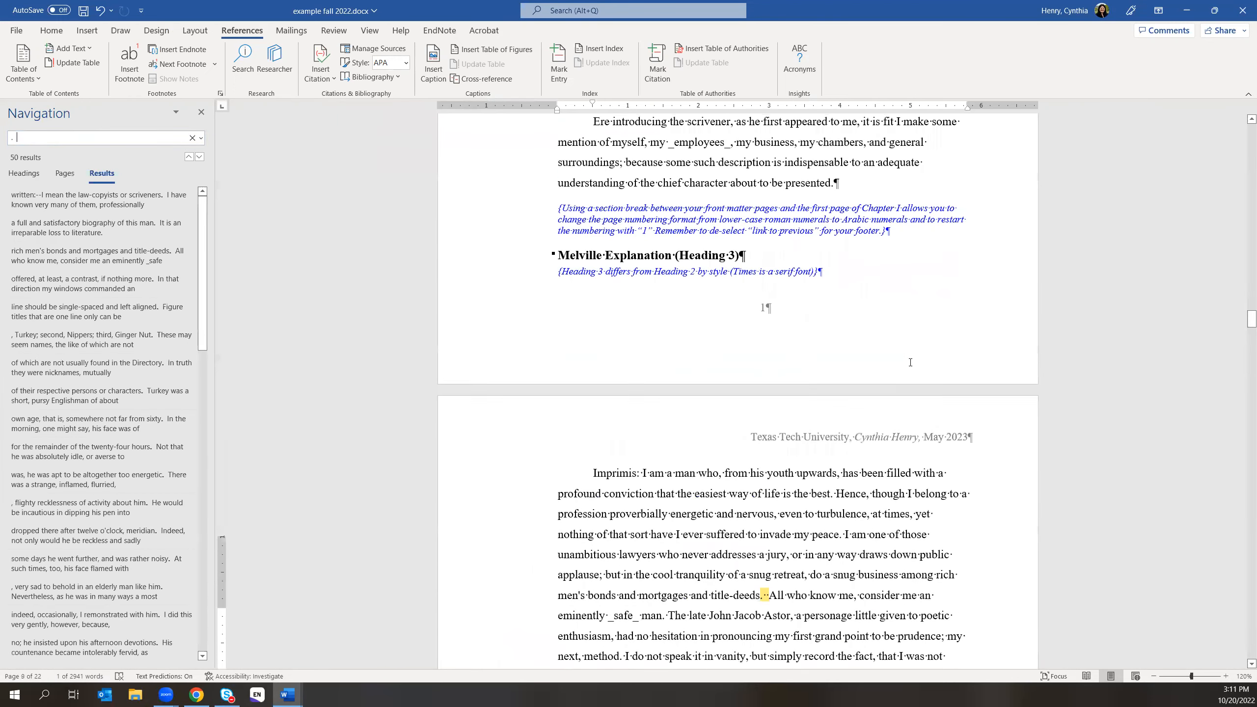
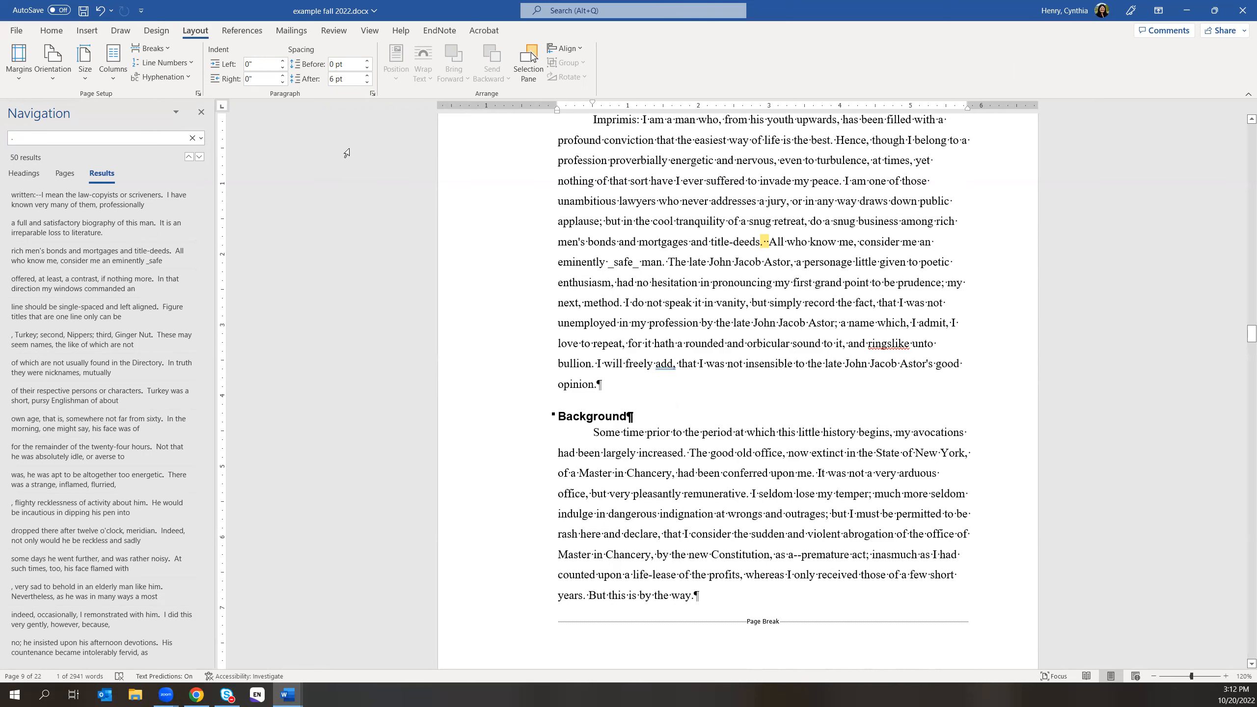
- Open the Find and Replace dialog from the Home tab's Editing group
left_click(52, 30)
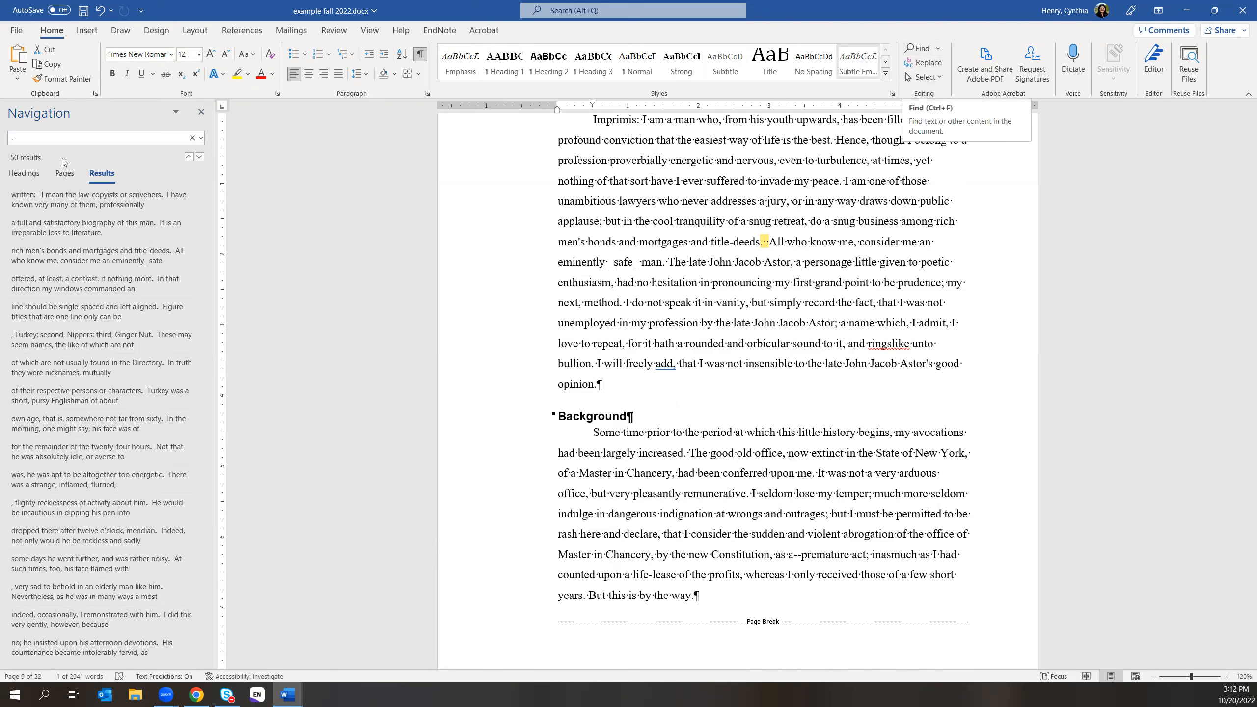
left_click(925, 67)
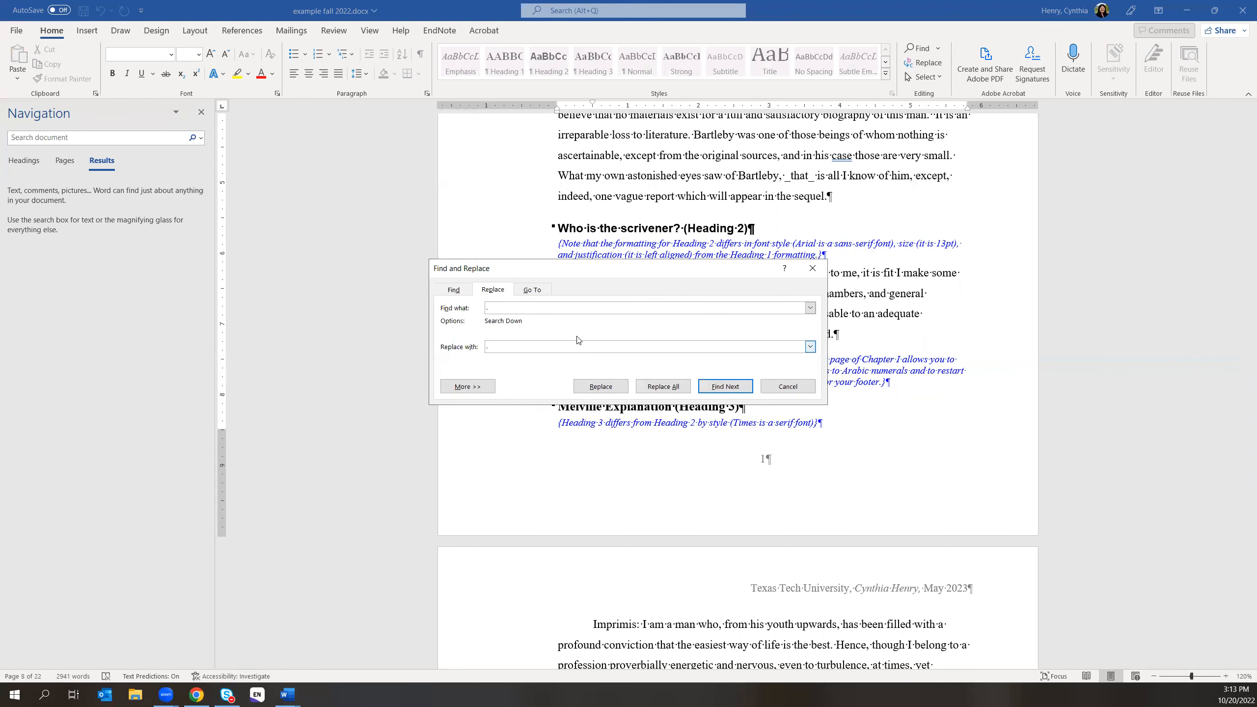
- Fix the misspelled search term, find and replace the next match, then close the dialog
key("BackSpace")
type("S")
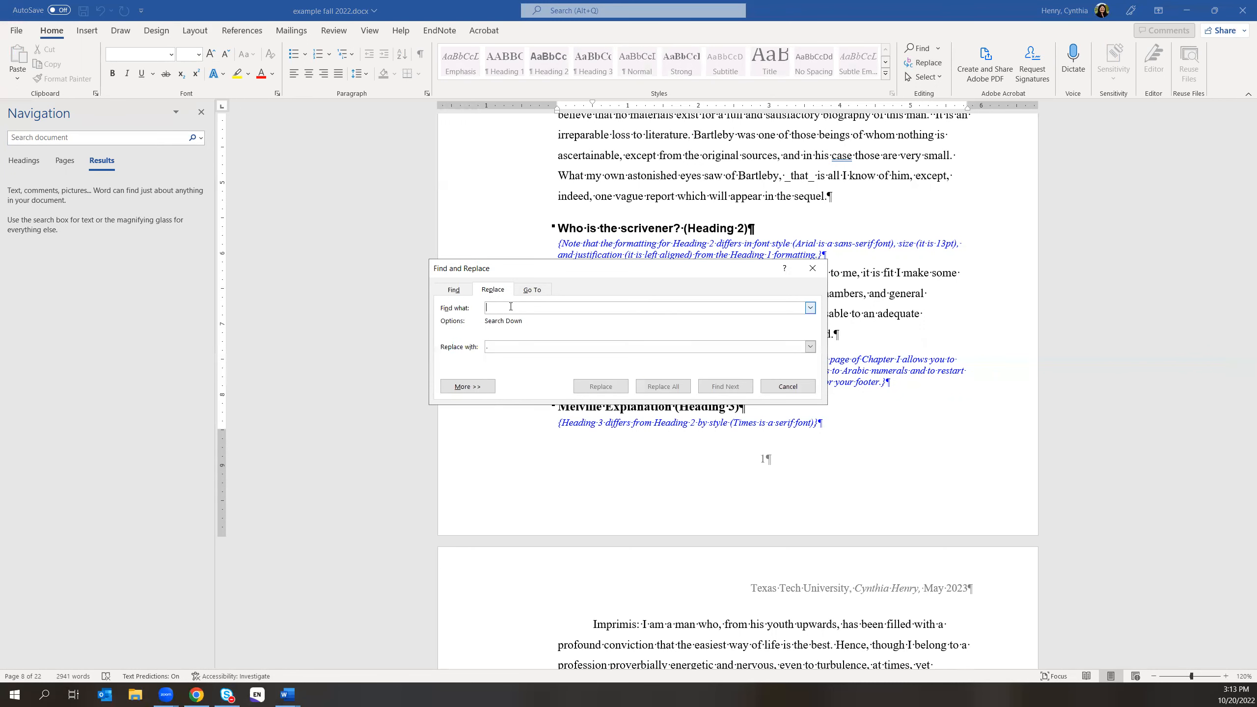
type("imth")
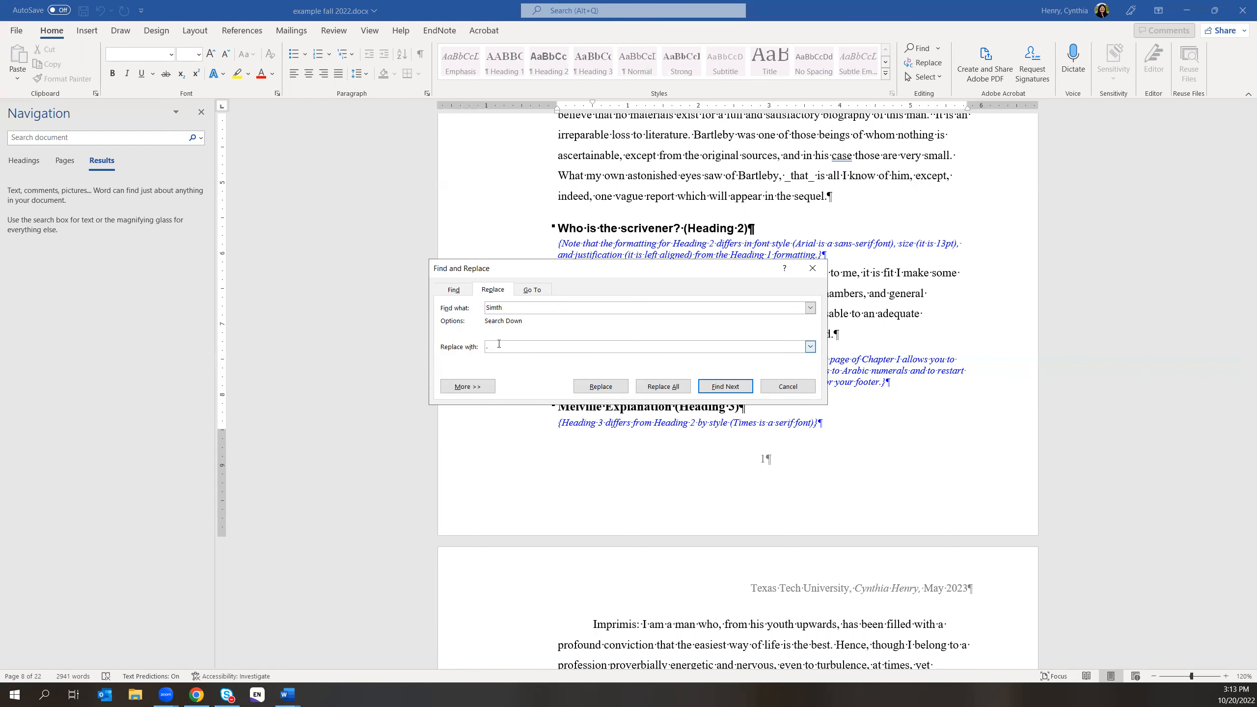
type("Smith")
double_click(511, 307)
key("BackSpace")
key("BackSpace")
key("BackSpace")
key("BackSpace")
key("BackSpace")
key("BackSpace")
left_click(724, 387)
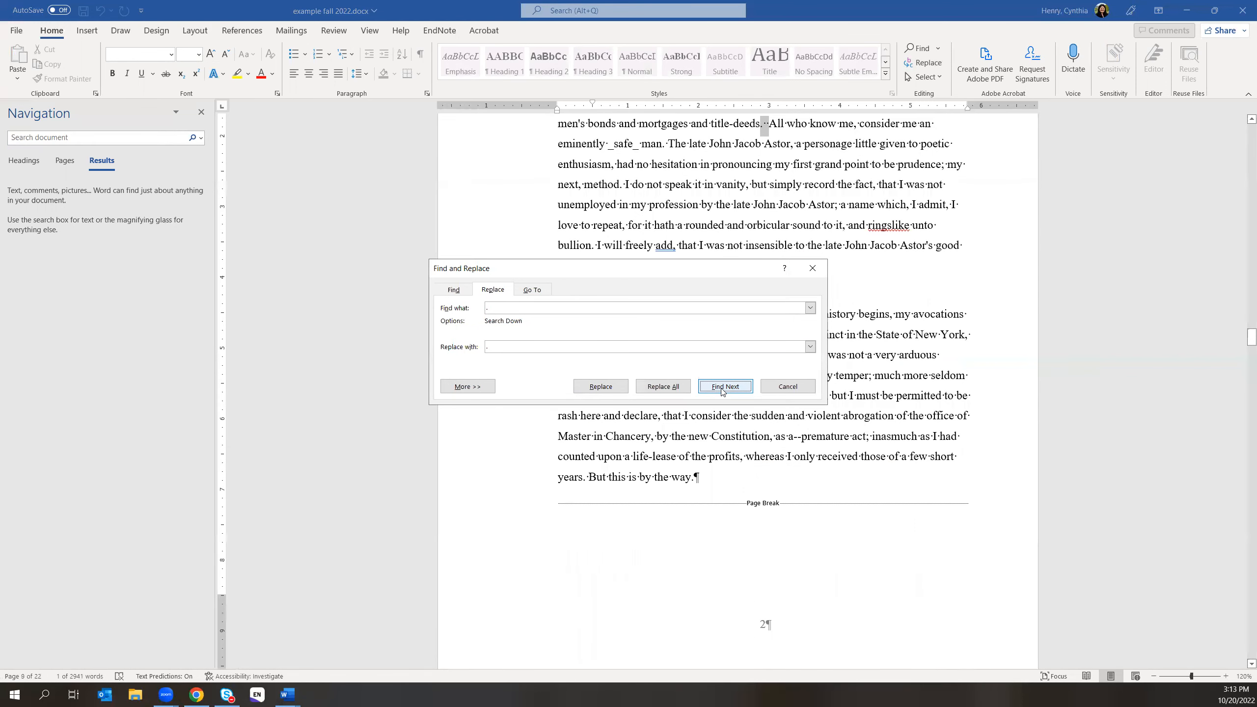
key("alt+r")
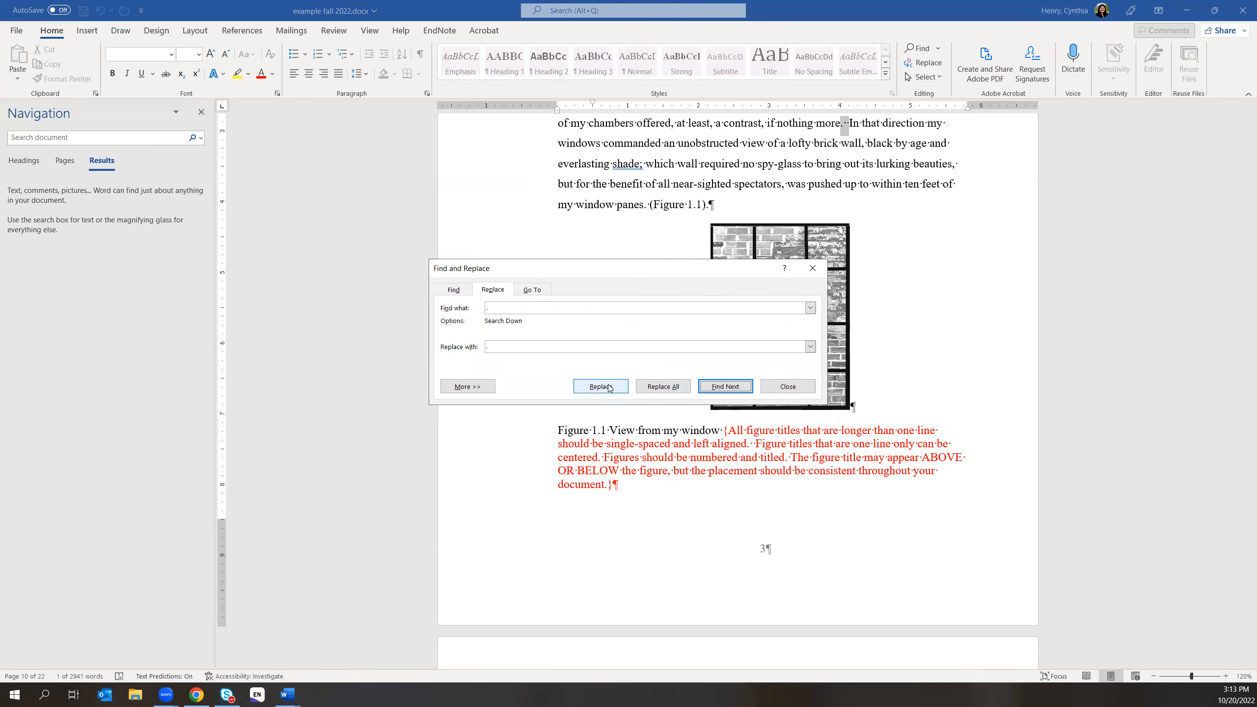
left_click(811, 268)
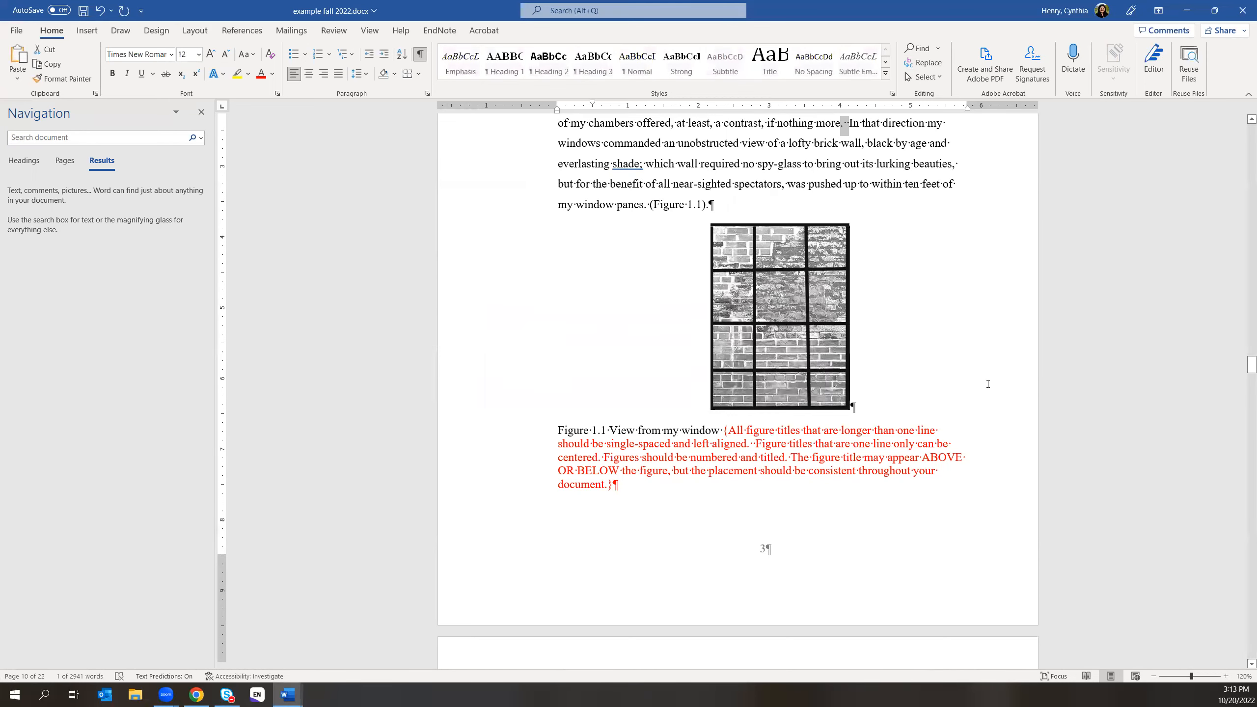
scroll(988, 384, "up", 15)
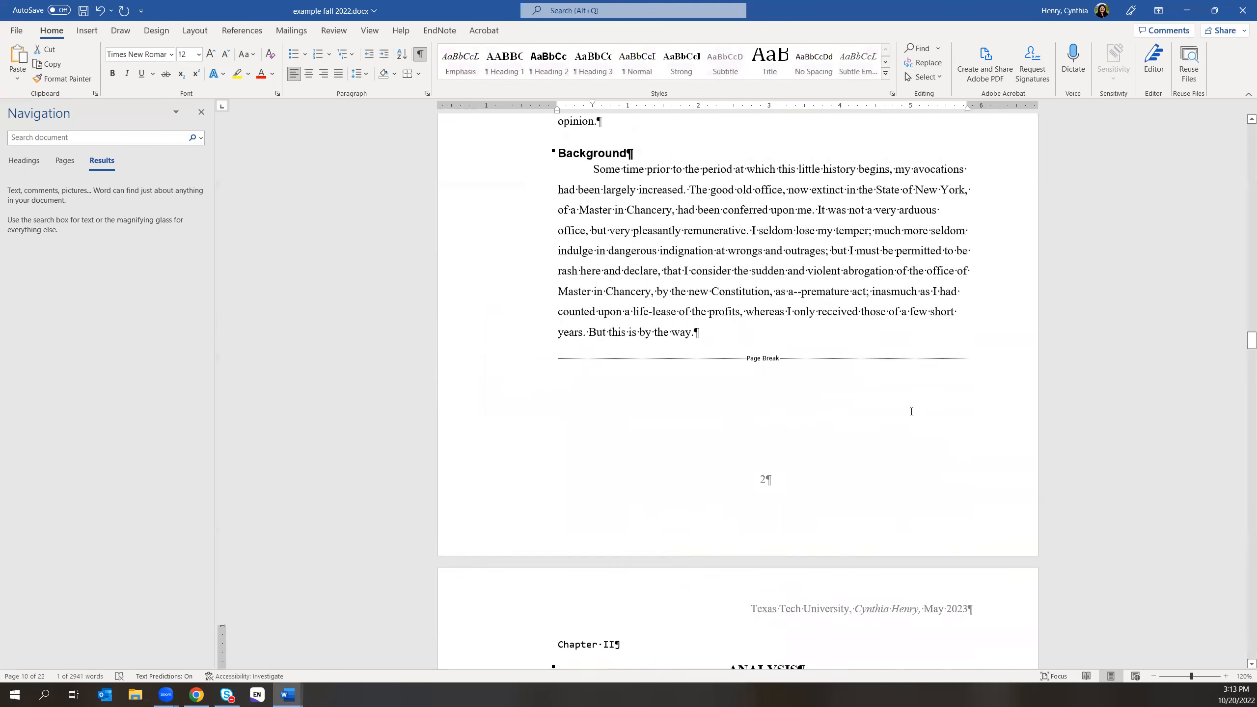
scroll(911, 412, "up", 3)
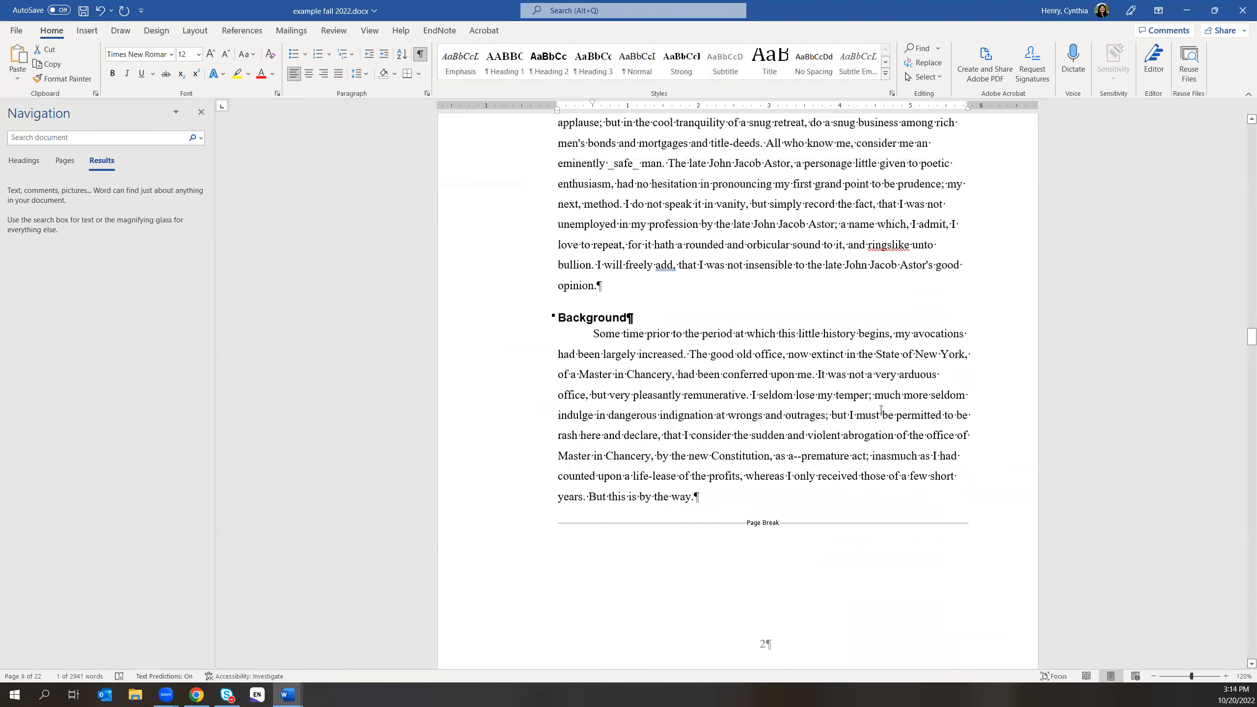
scroll(880, 409, "up", 4)
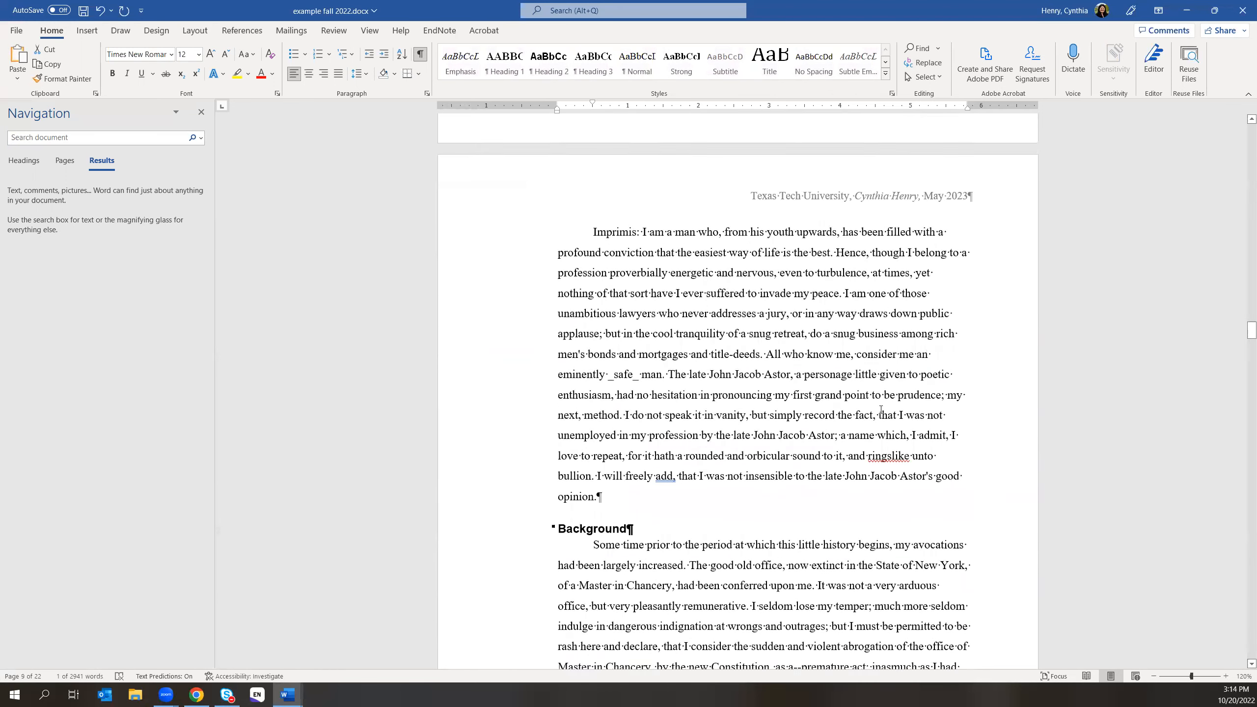
scroll(879, 407, "up", 1)
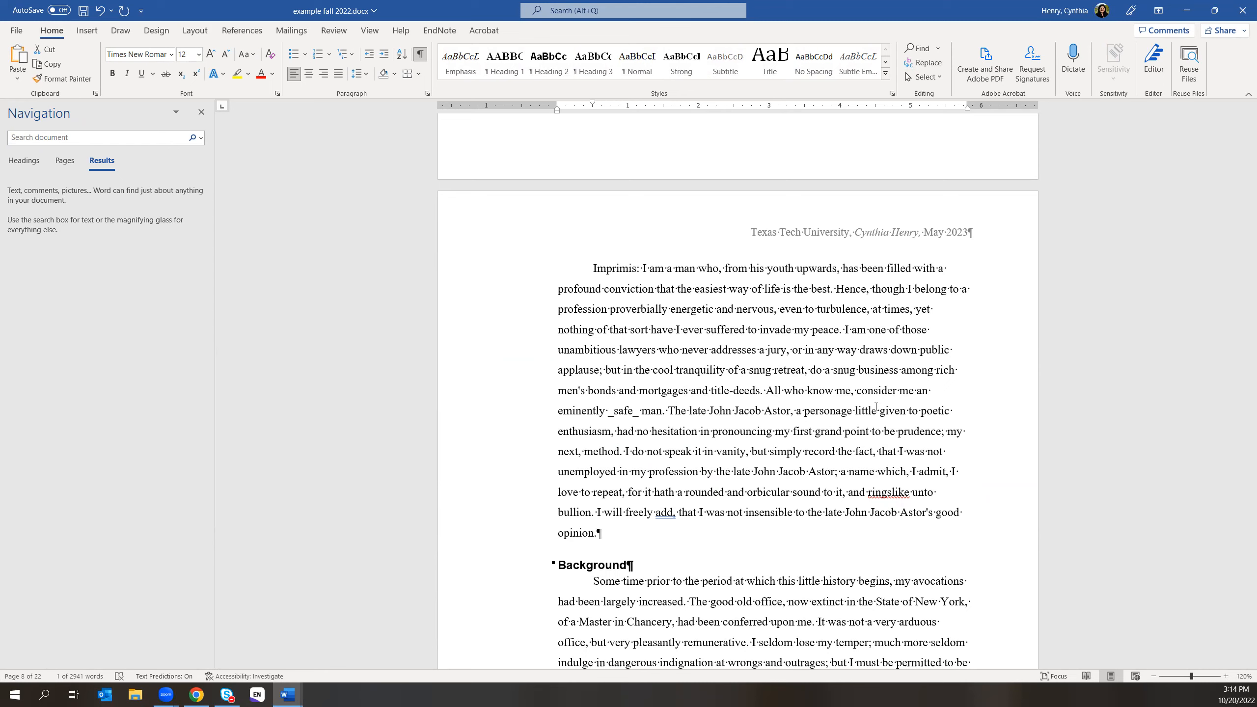
- Close the Navigation pane, scroll up to the List of Tables page, then switch to the browser
left_click(200, 112)
scroll(844, 486, "up", 2)
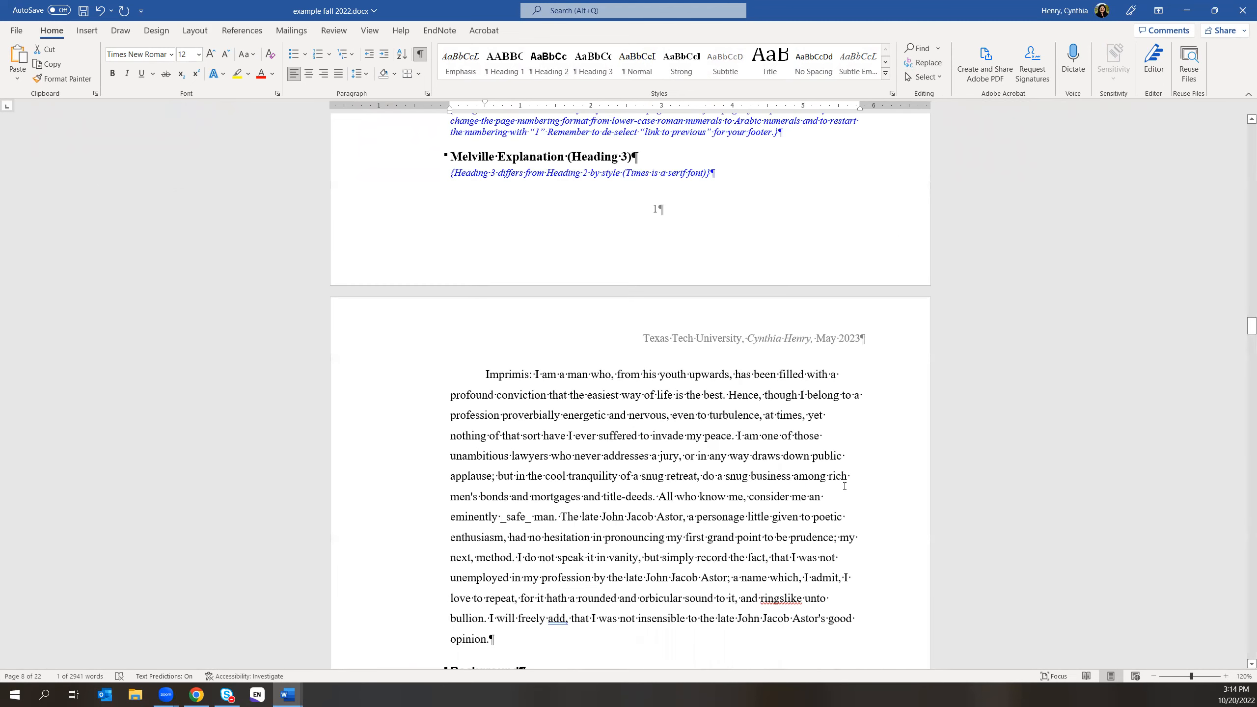
scroll(845, 486, "up", 2)
scroll(821, 581, "up", 8)
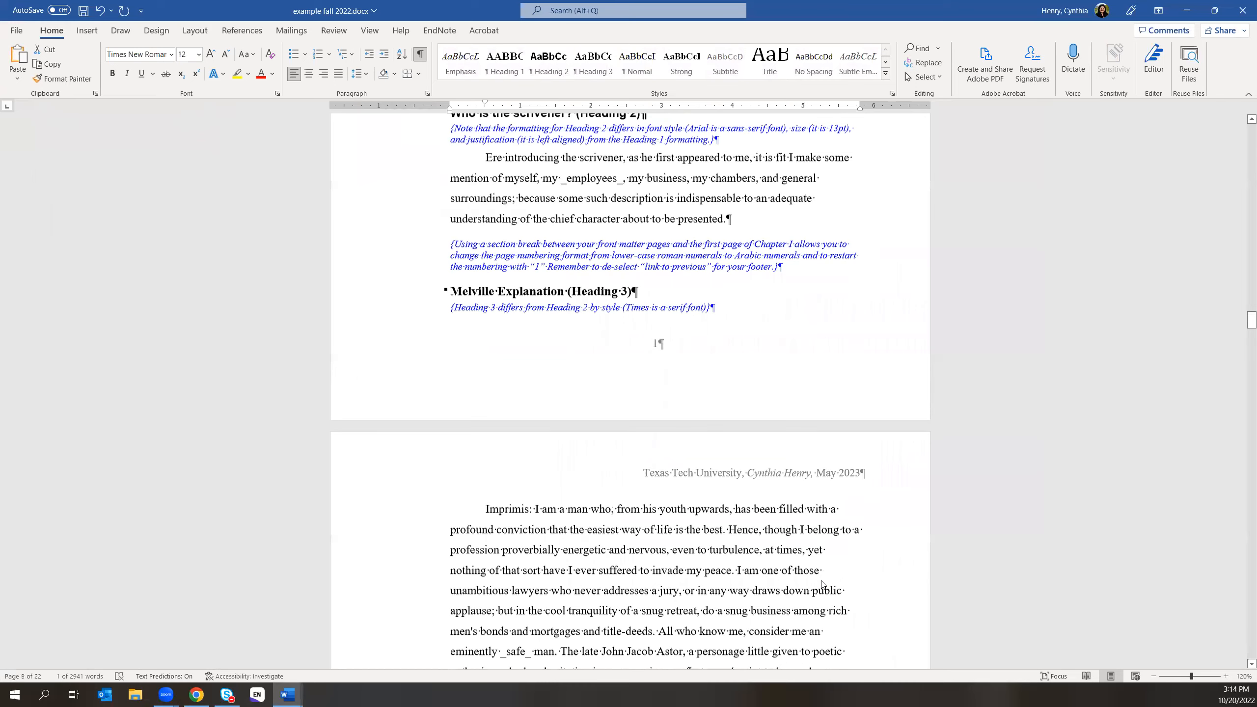
scroll(813, 535, "up", 3)
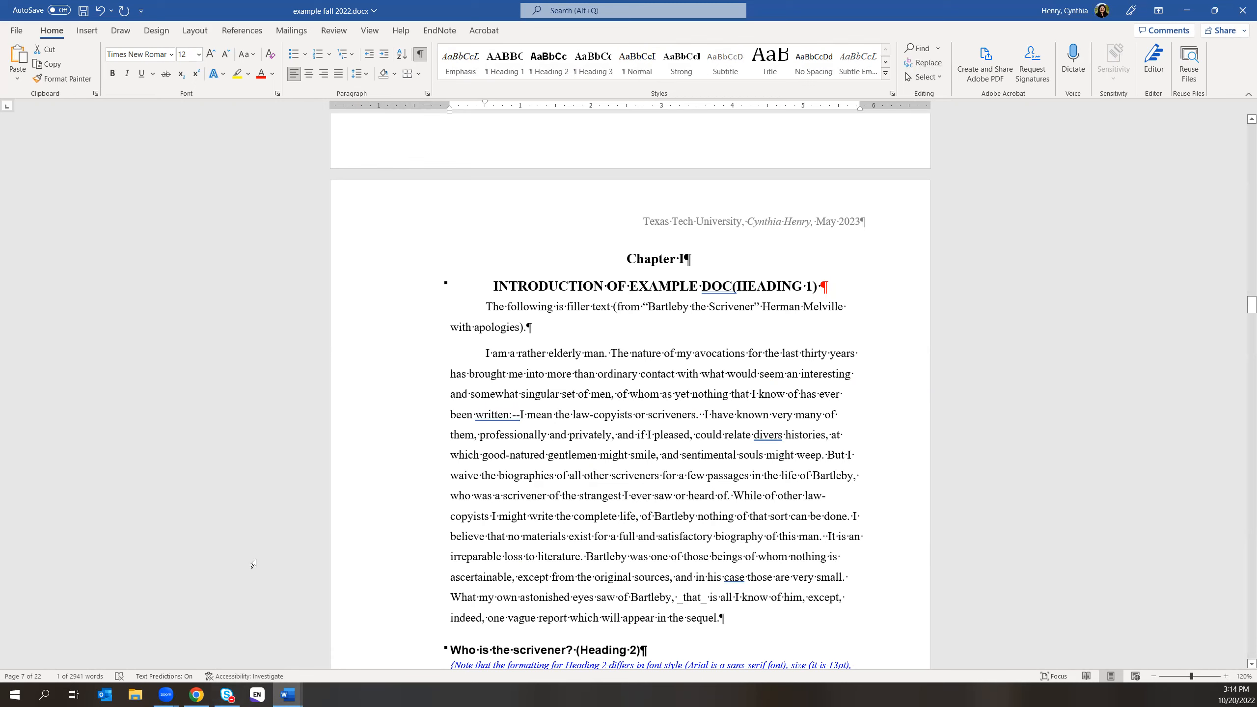
scroll(839, 487, "up", 3)
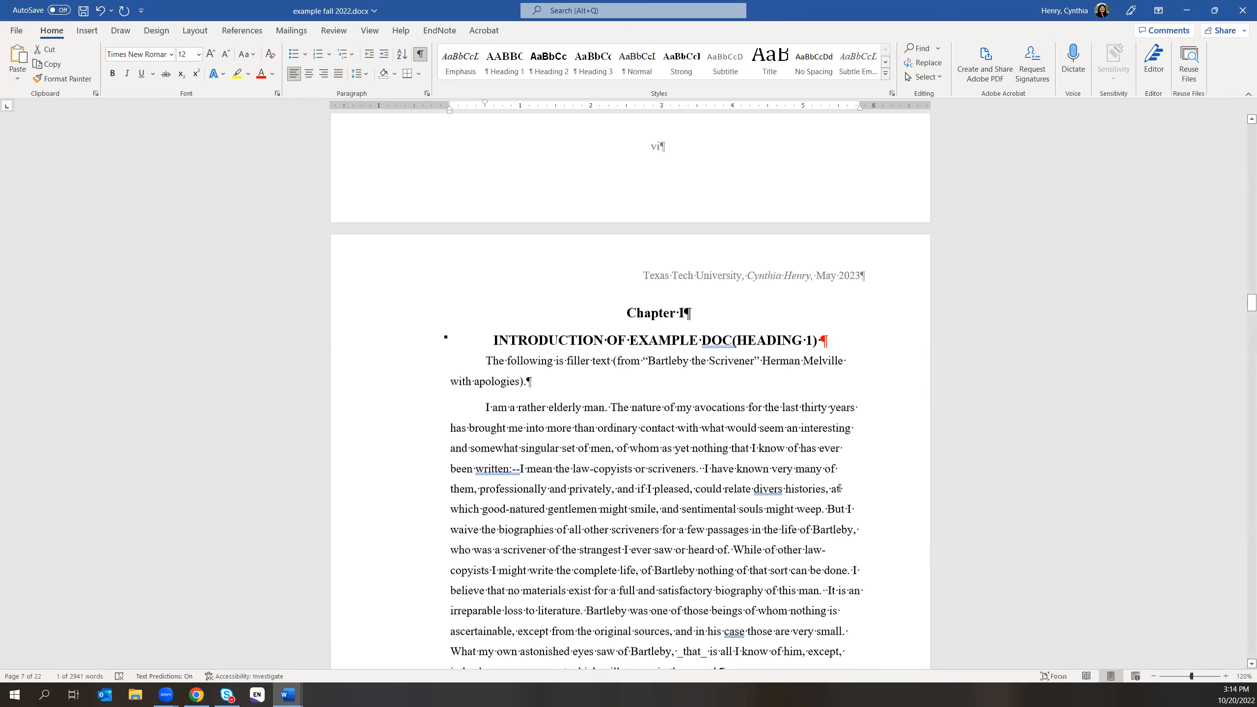
scroll(839, 486, "up", 20)
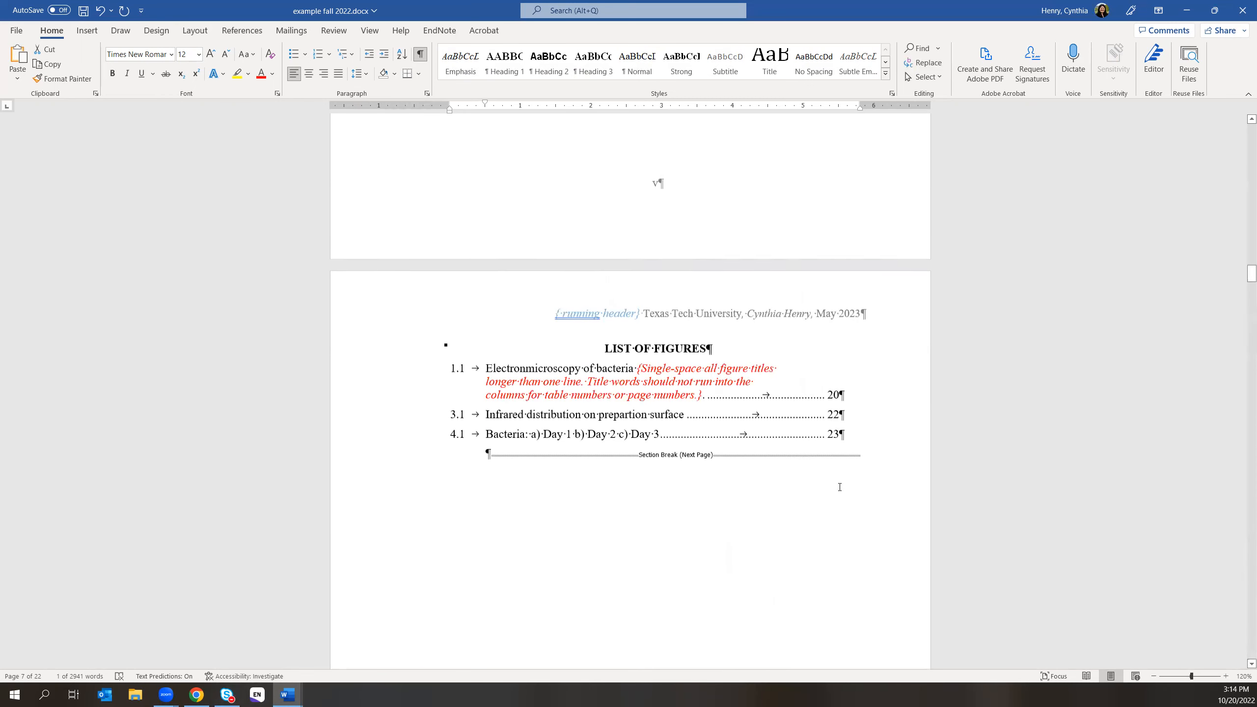
scroll(840, 490, "up", 9)
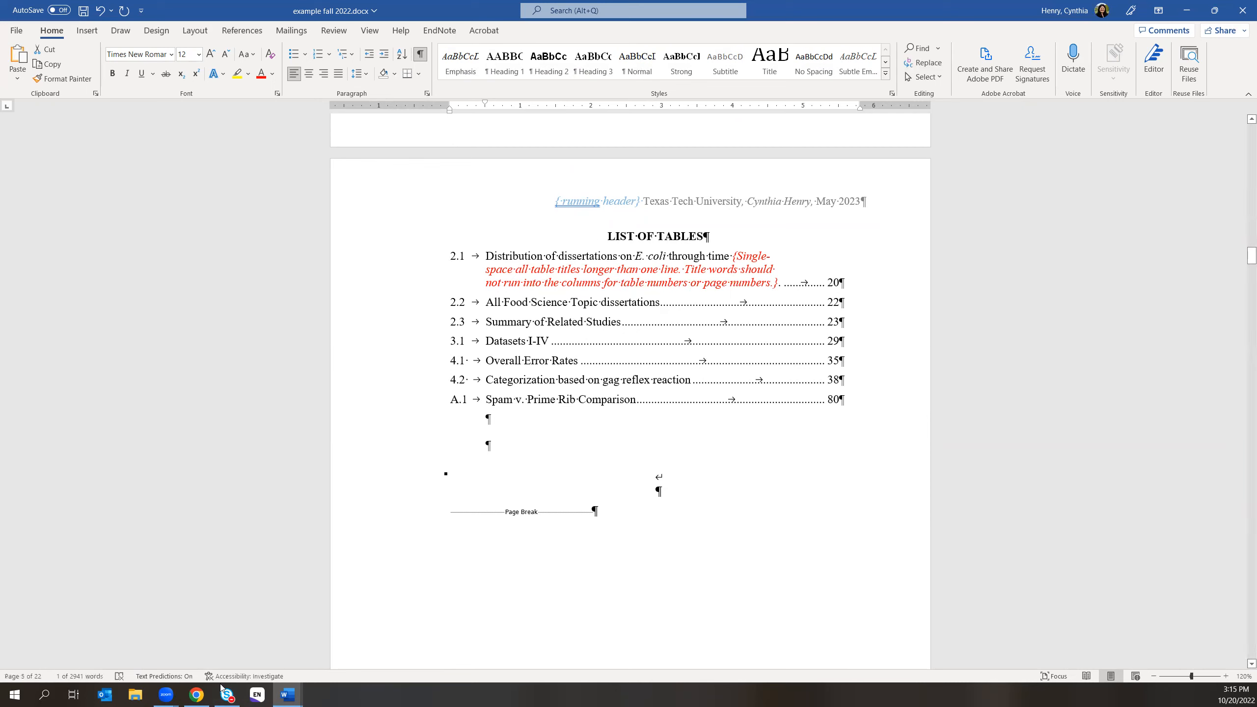
left_click(198, 694)
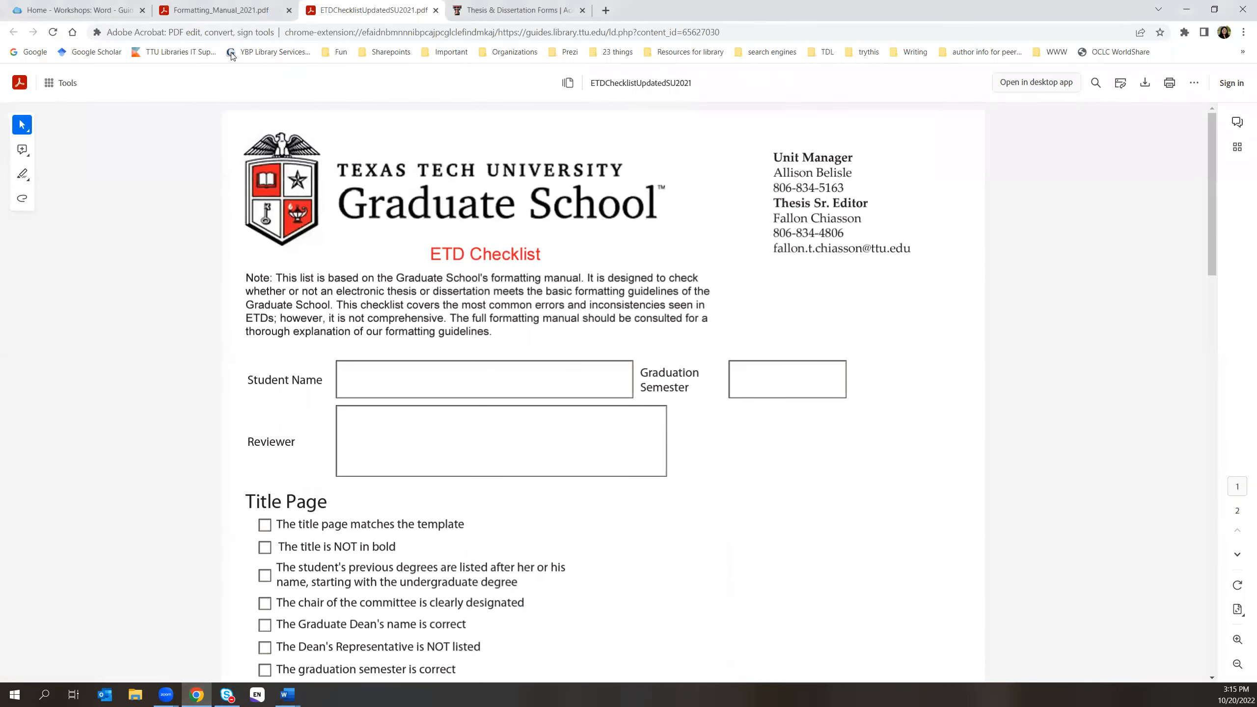
- Open the Formatting_Manual_2021.pdf tab and jump to the List of Tables section from its contents
left_click(229, 11)
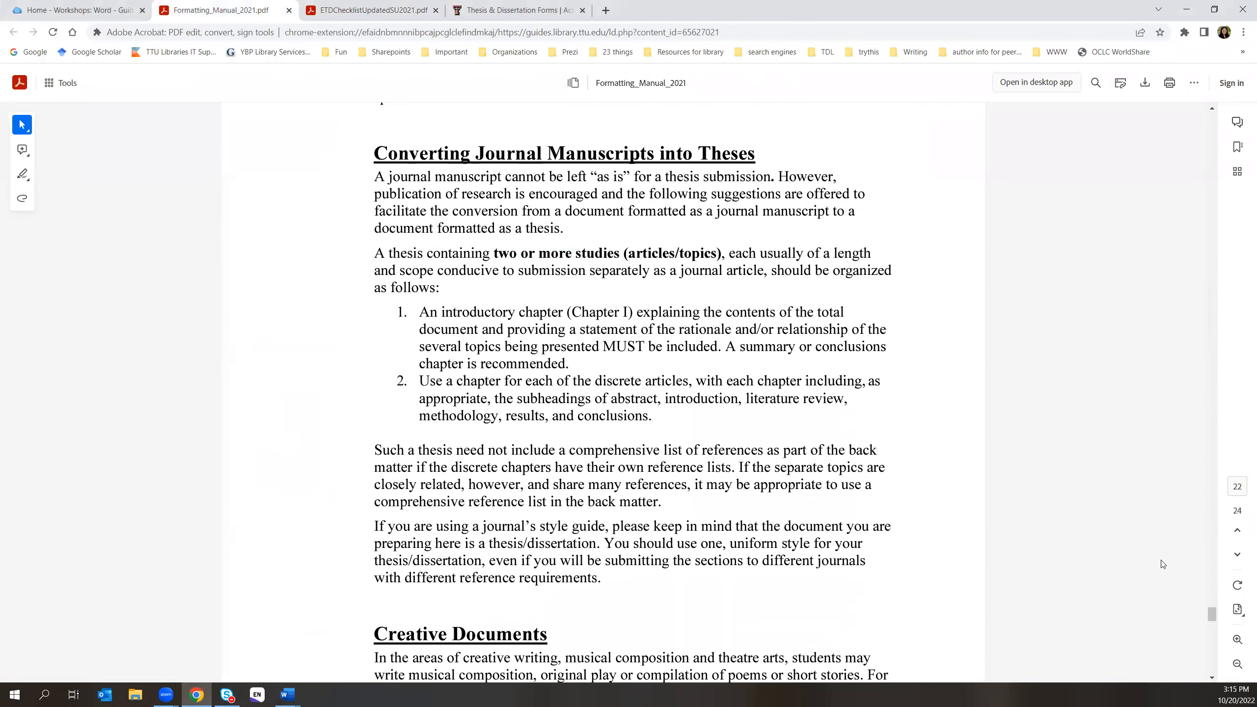
scroll(1215, 578, "up", 1)
left_click_drag(1212, 612, 1207, 118)
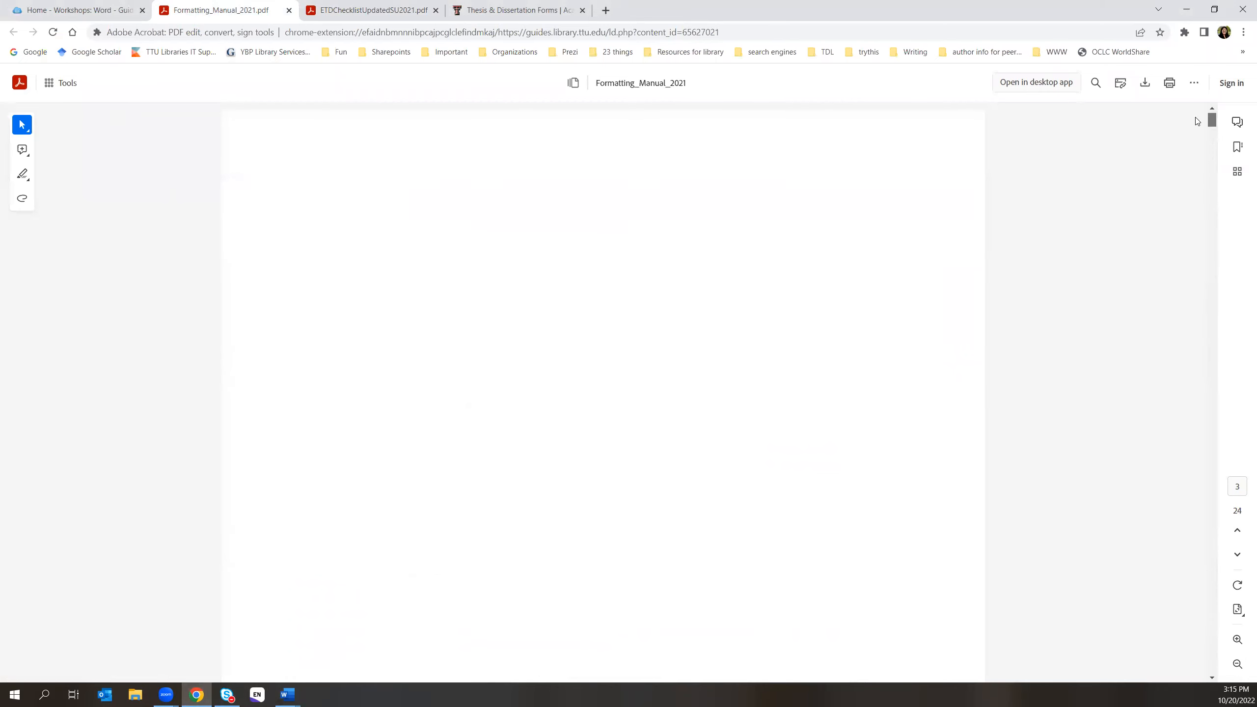
scroll(719, 439, "down", 3)
scroll(718, 439, "down", 20)
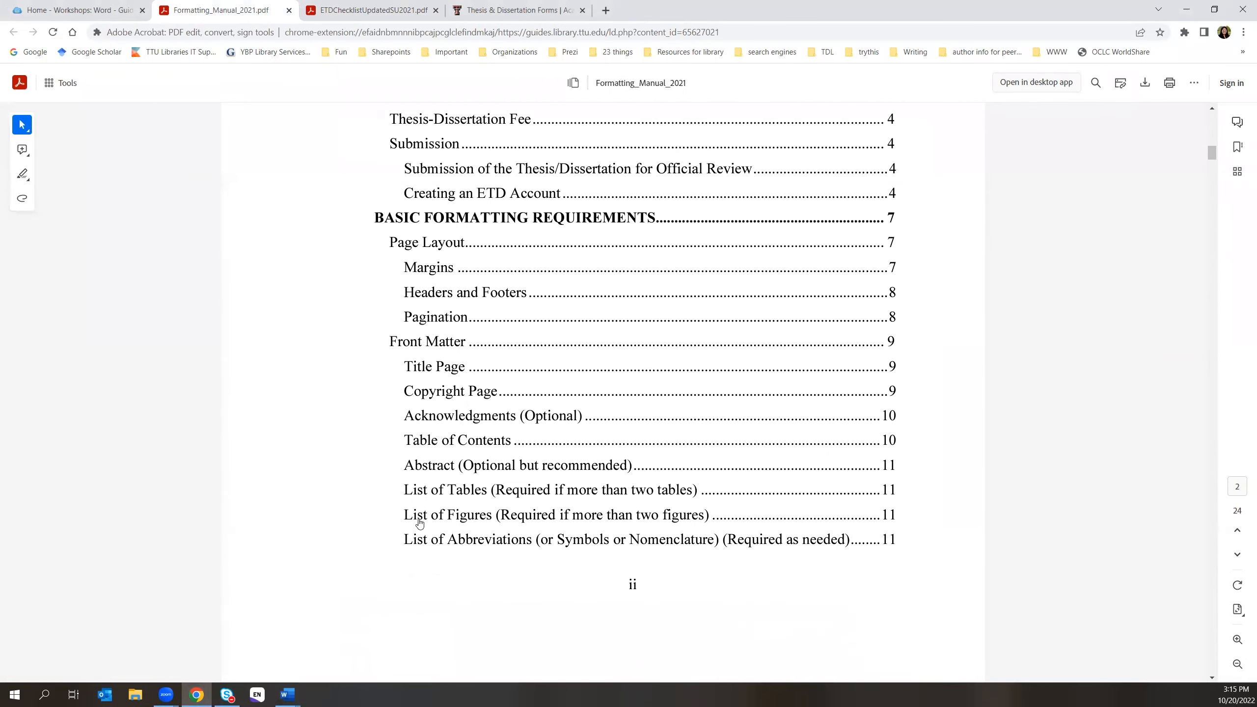
left_click(607, 494)
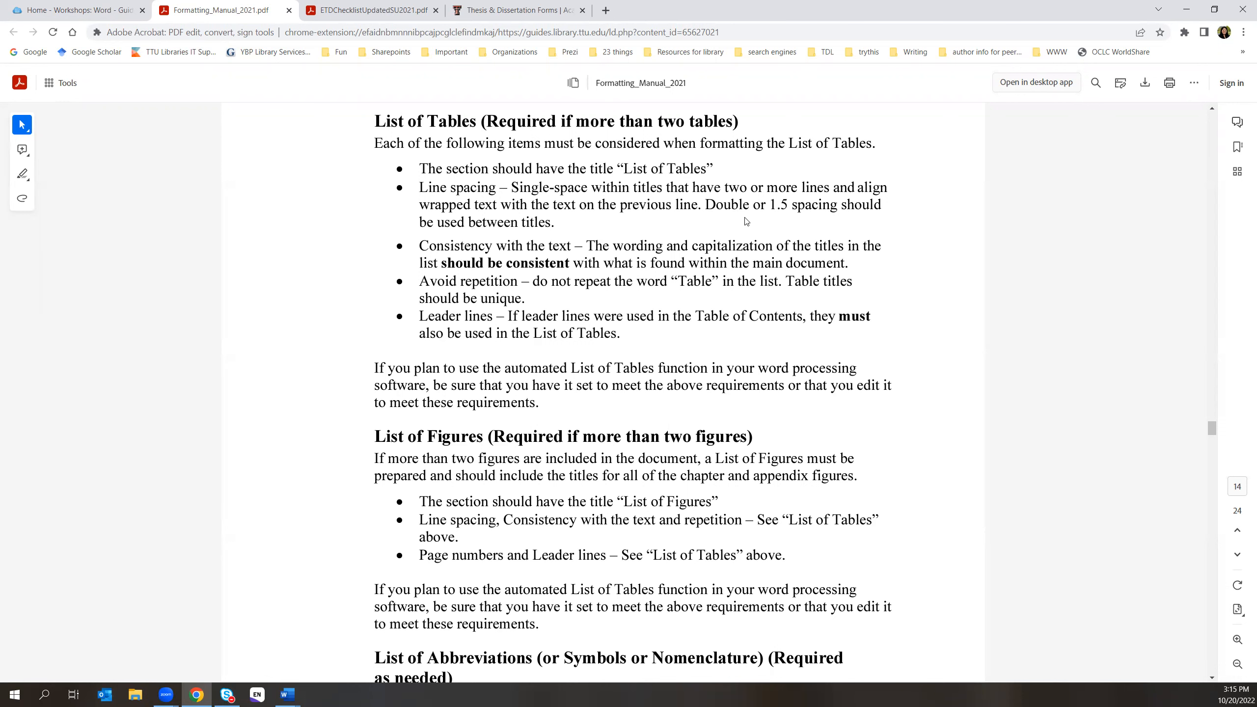
- Scroll through the List of Tables and List of Figures requirements
scroll(746, 222, "down", 1)
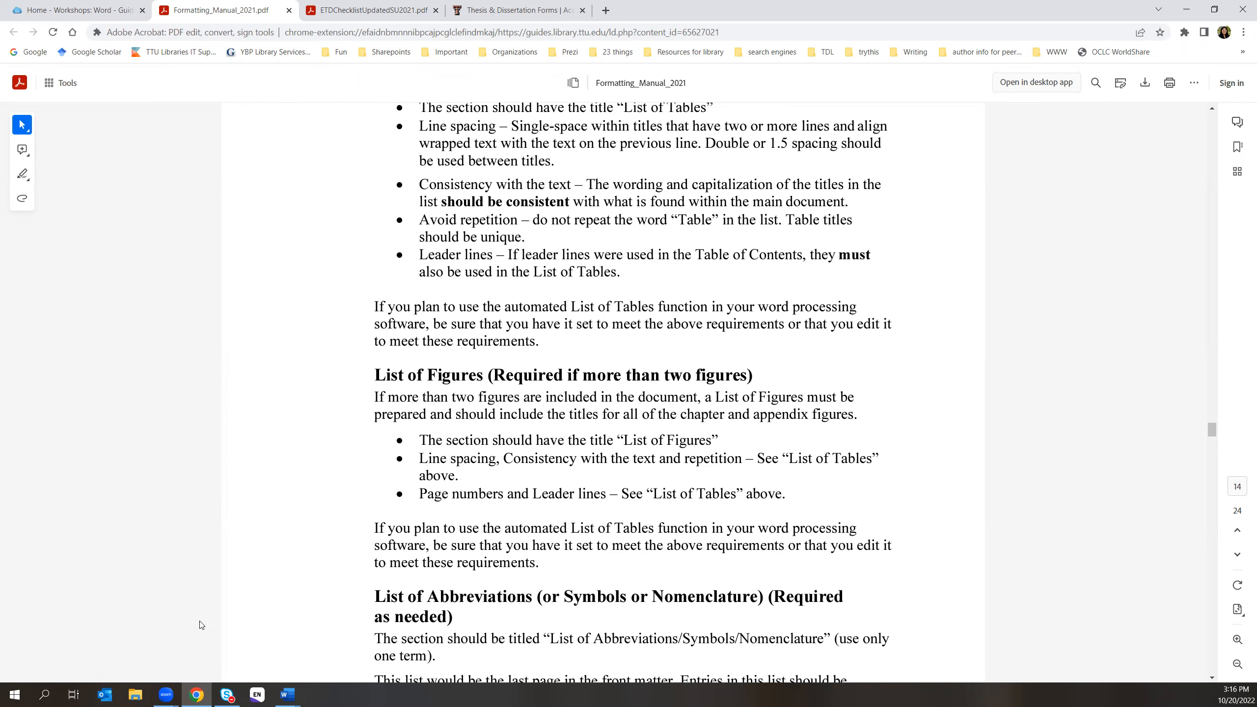
- Bring back the example fall 2022 window and look through the Layout, Review, View and References tabs
mouse_move(286, 695)
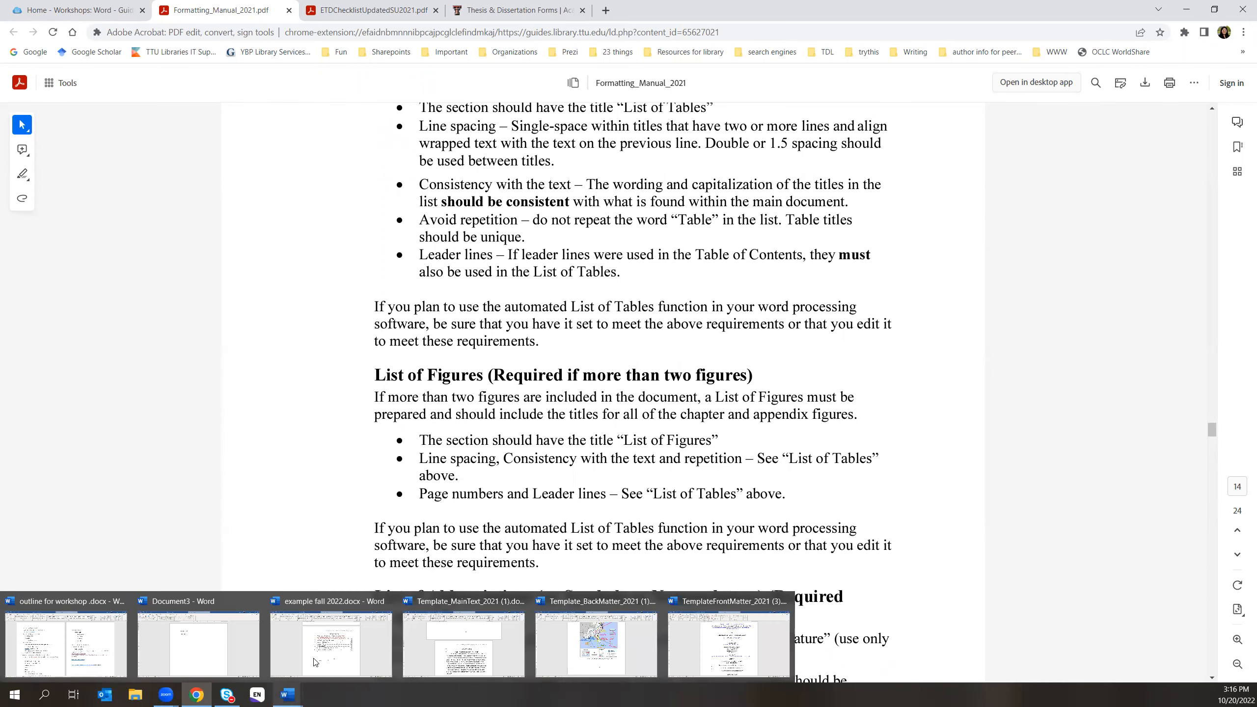
left_click(322, 643)
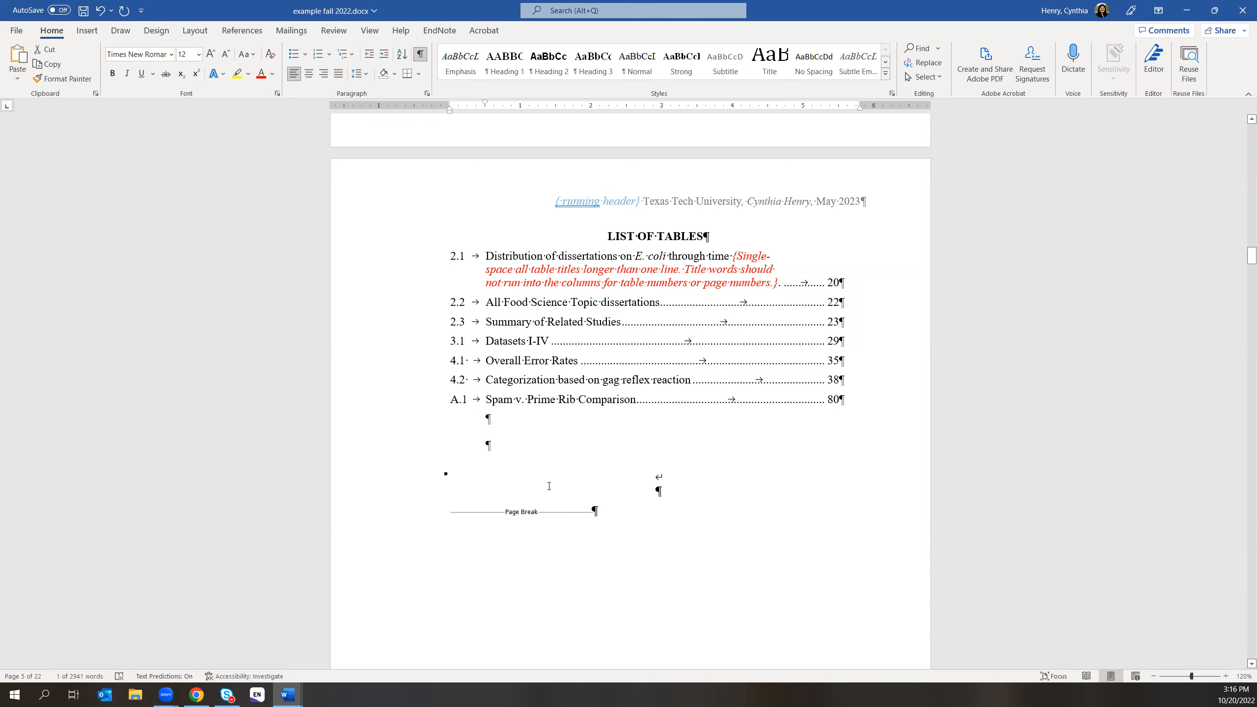
left_click(194, 31)
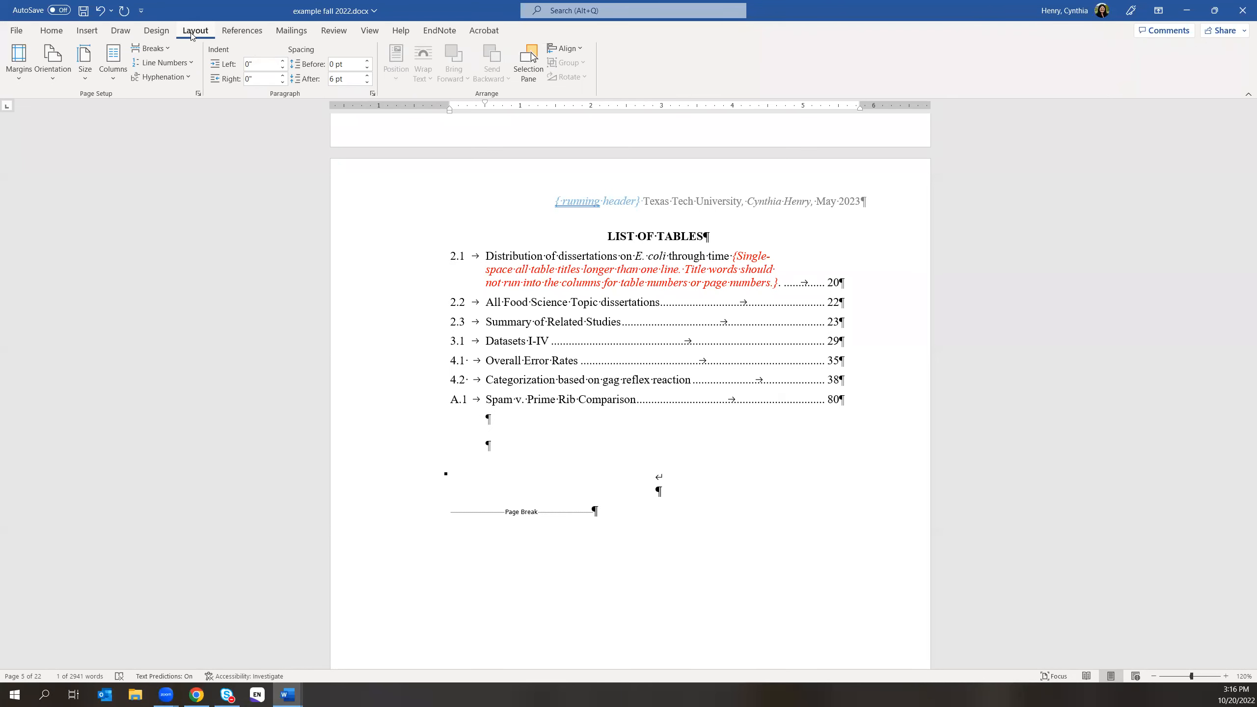
left_click(337, 32)
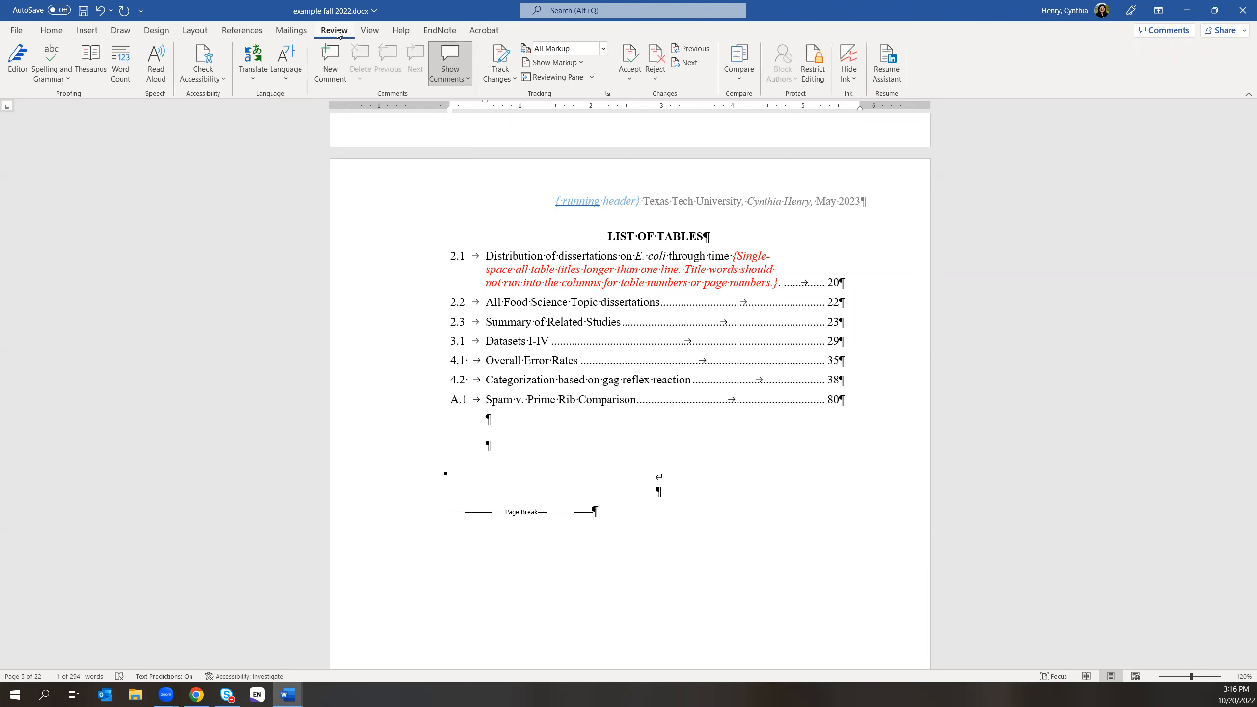
left_click(369, 32)
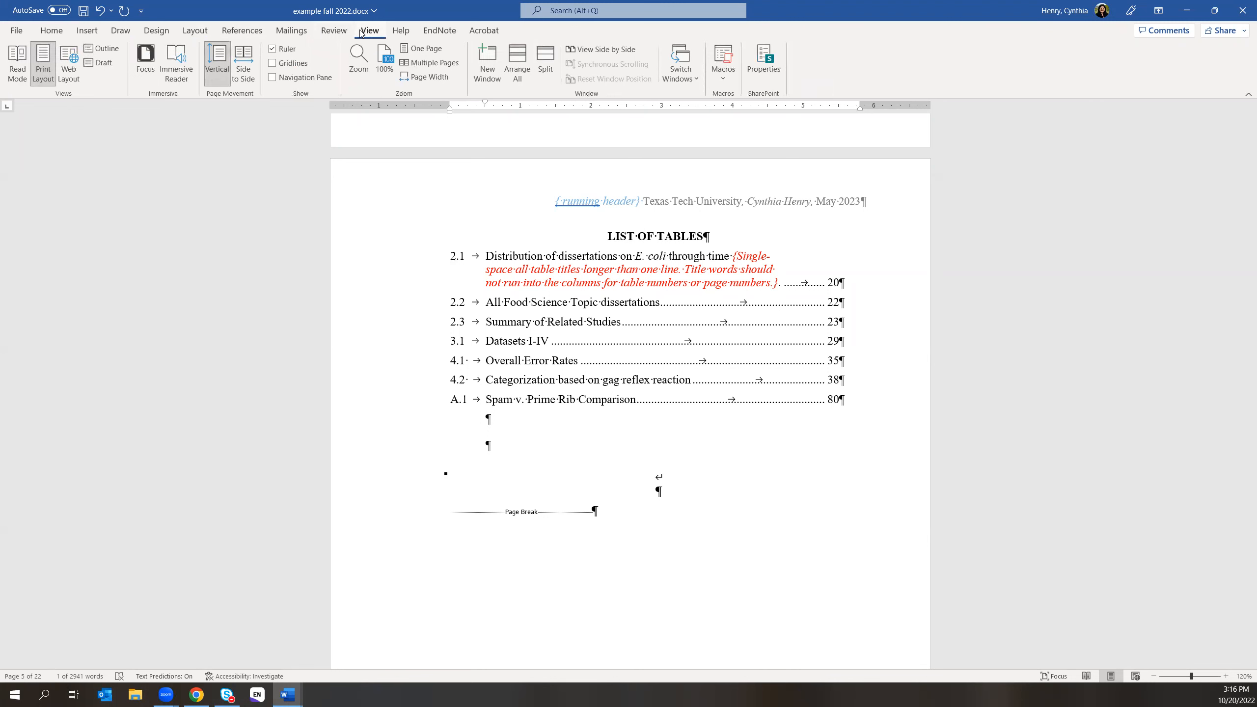
left_click(230, 32)
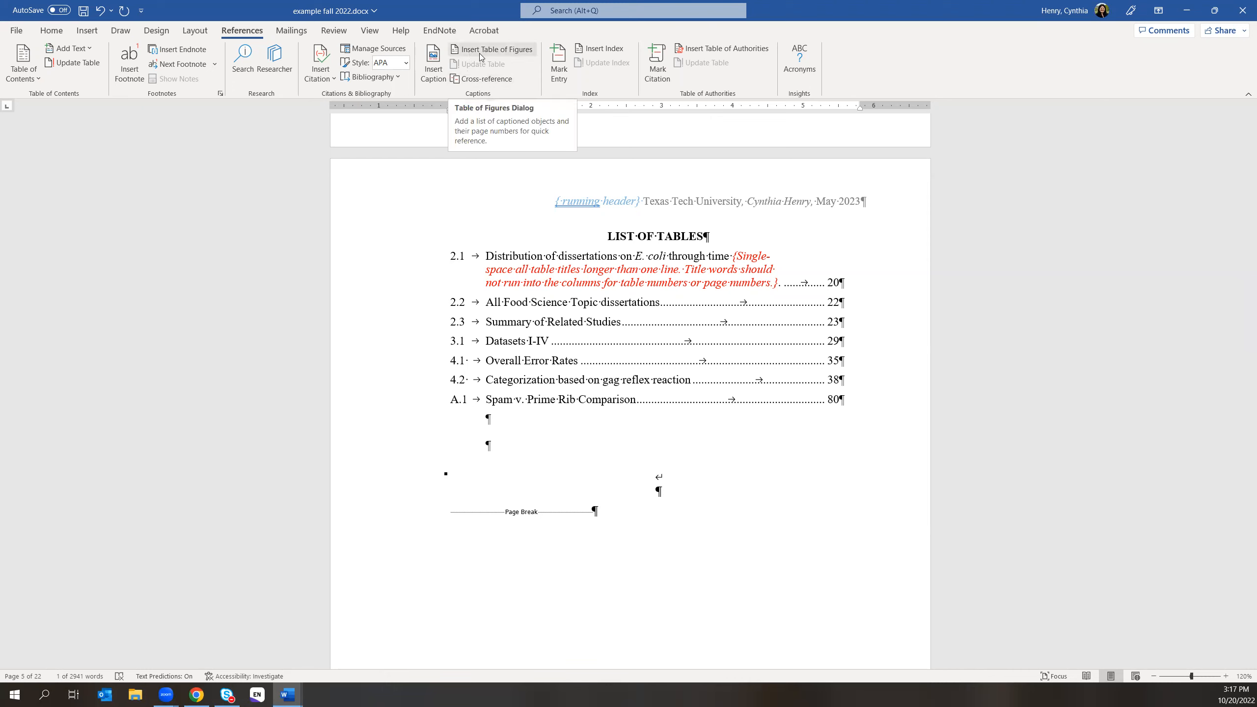
- Inspect the Table of Figures Options and Modify settings, cancelling both, then switch to Chrome
left_click(497, 55)
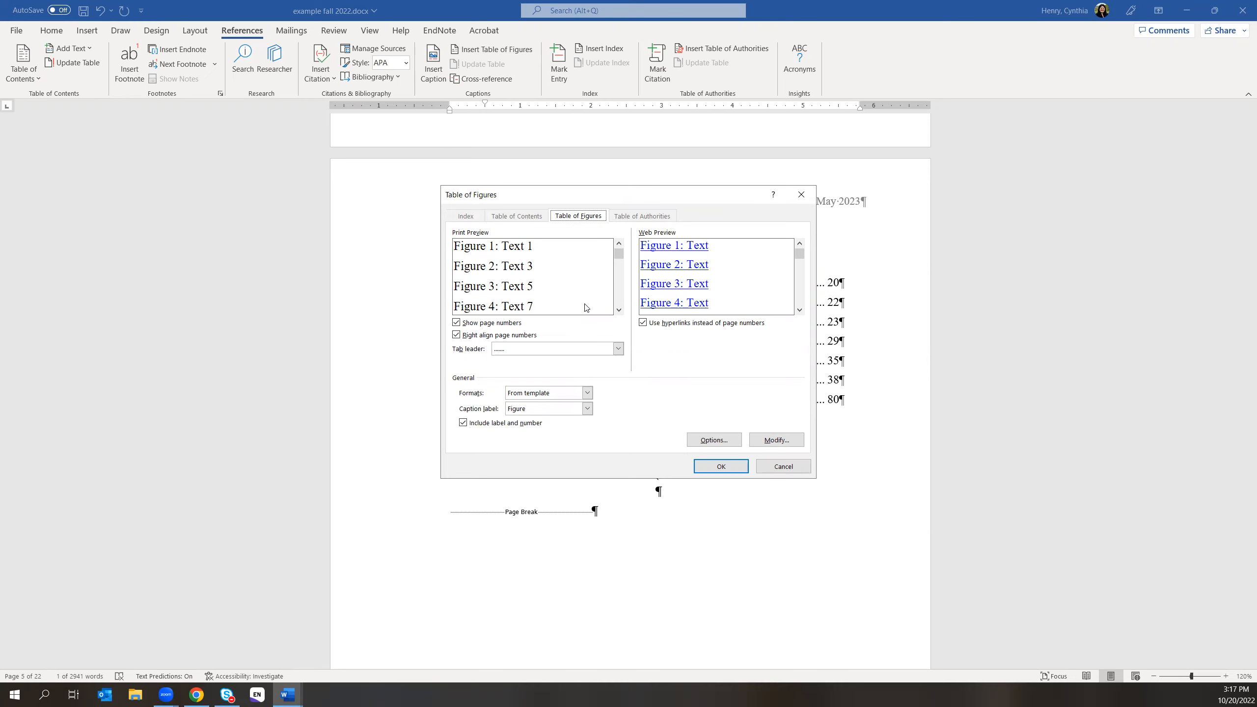
left_click(704, 440)
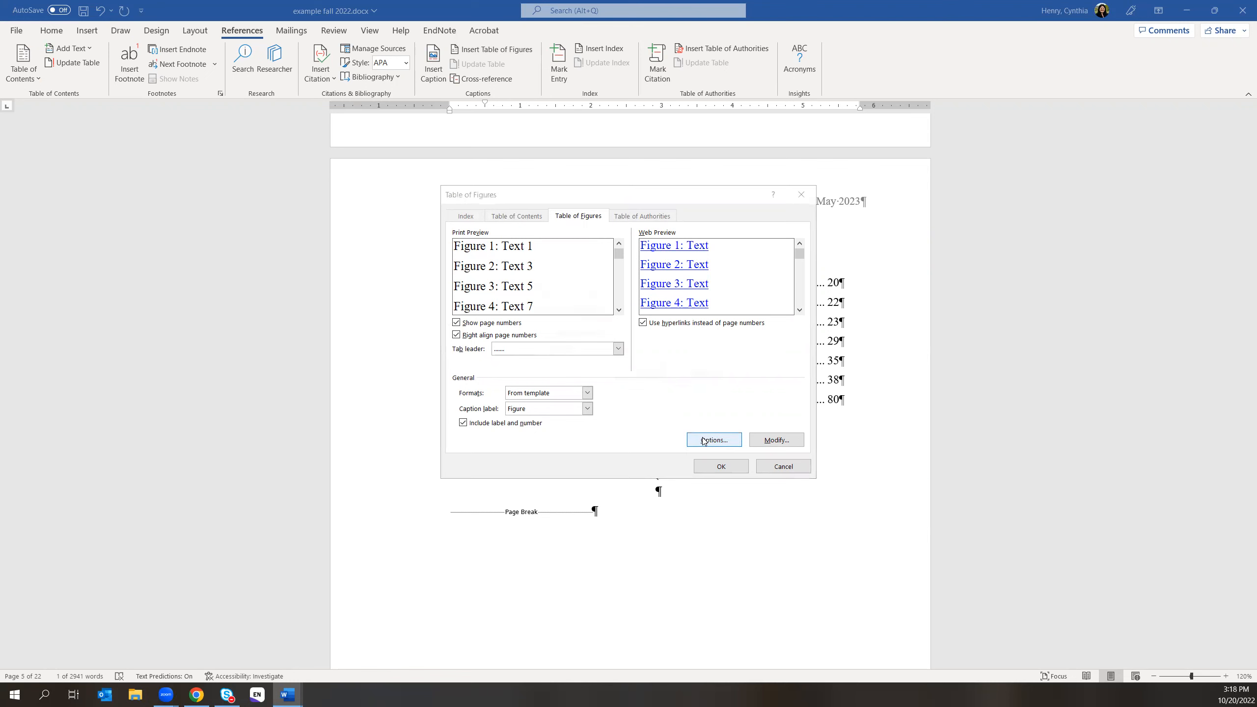
left_click(695, 377)
left_click(753, 440)
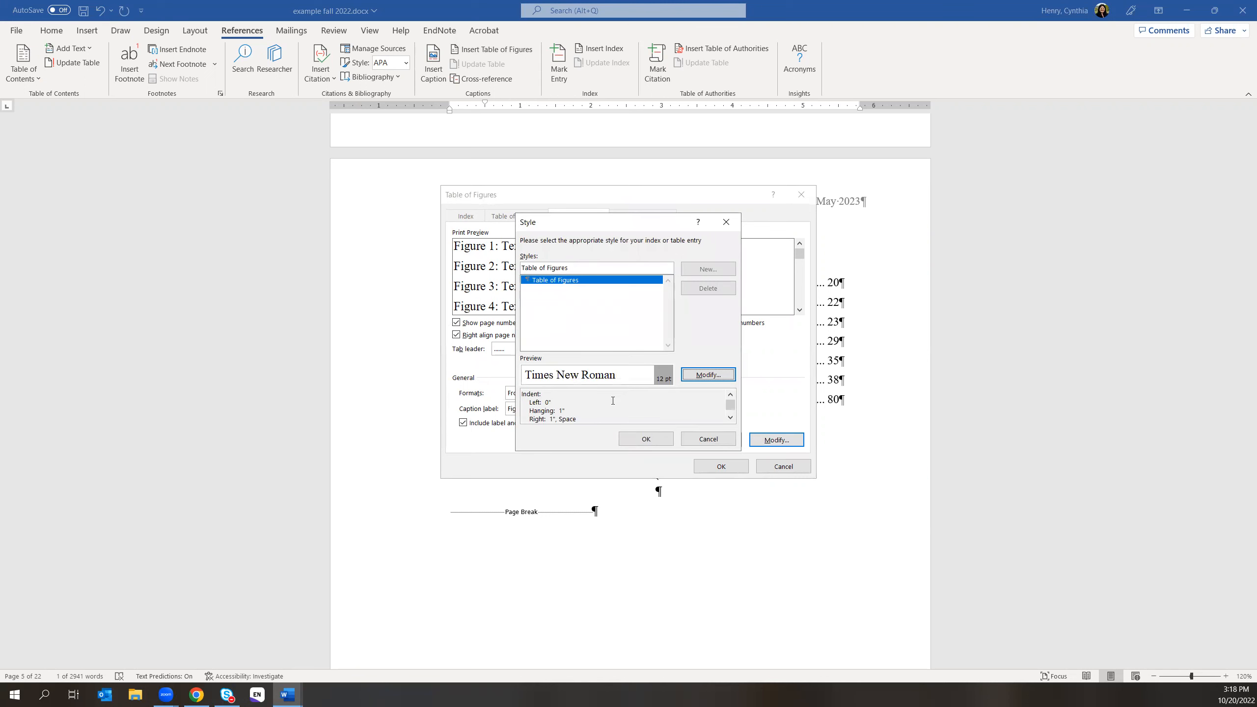
left_click(708, 438)
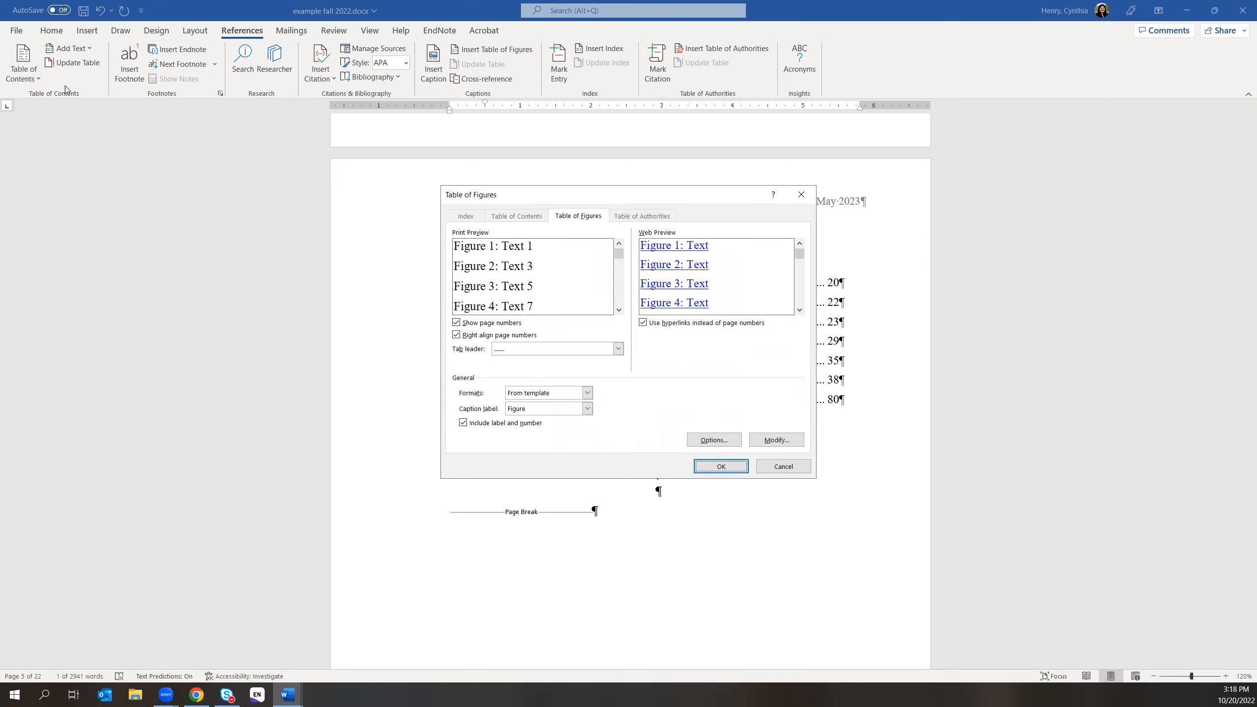
left_click(196, 695)
- Google 'list of tables in word' and expand the answer on inserting tables and figures separately
left_click(607, 13)
type("l")
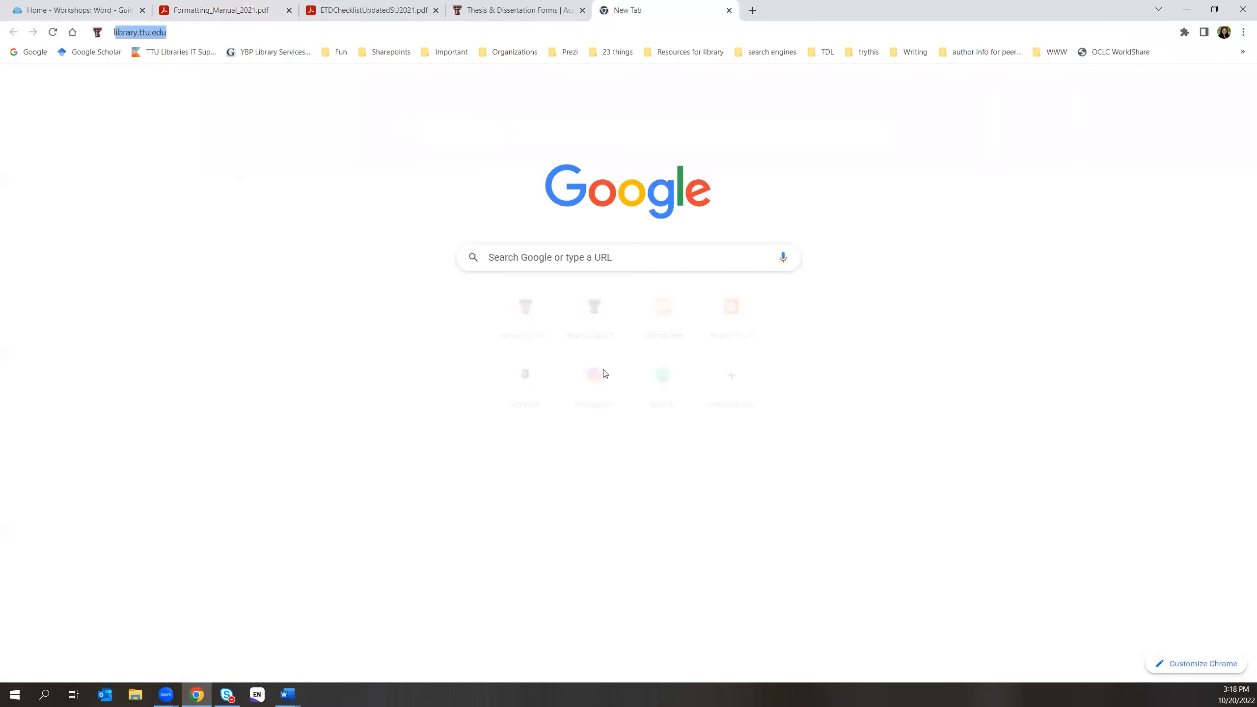
type("ist of tables in word")
key("Return")
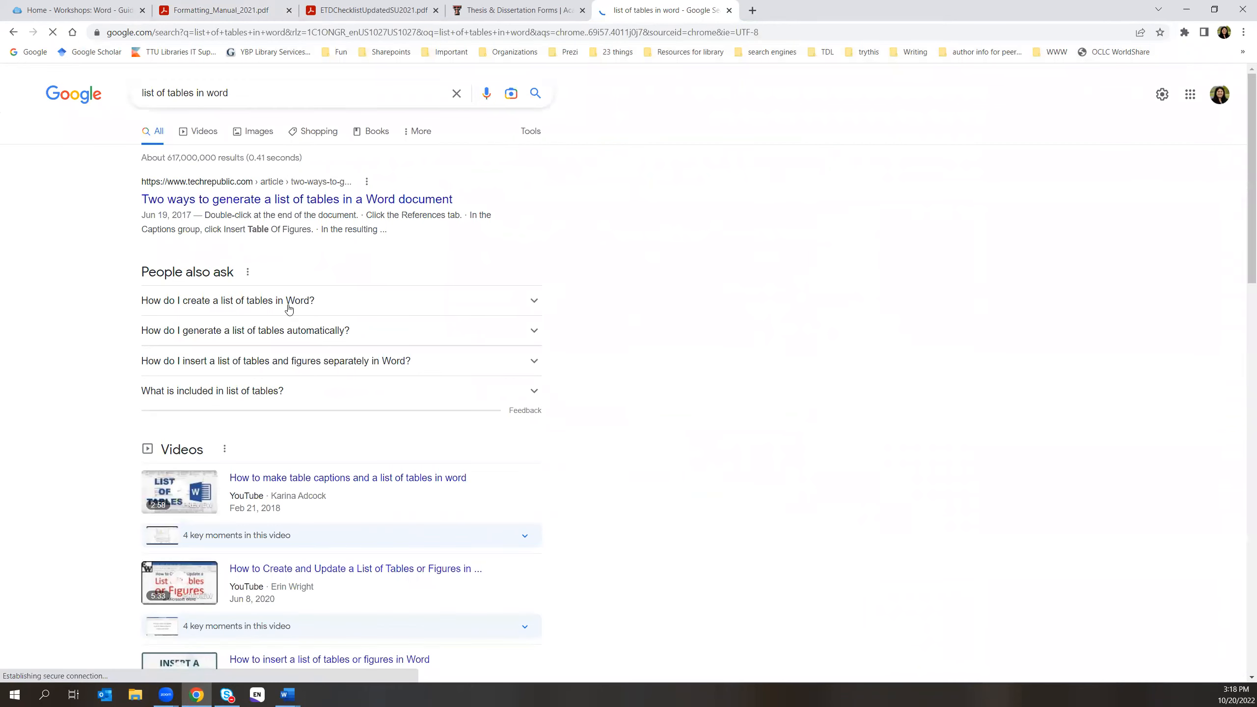
left_click(290, 303)
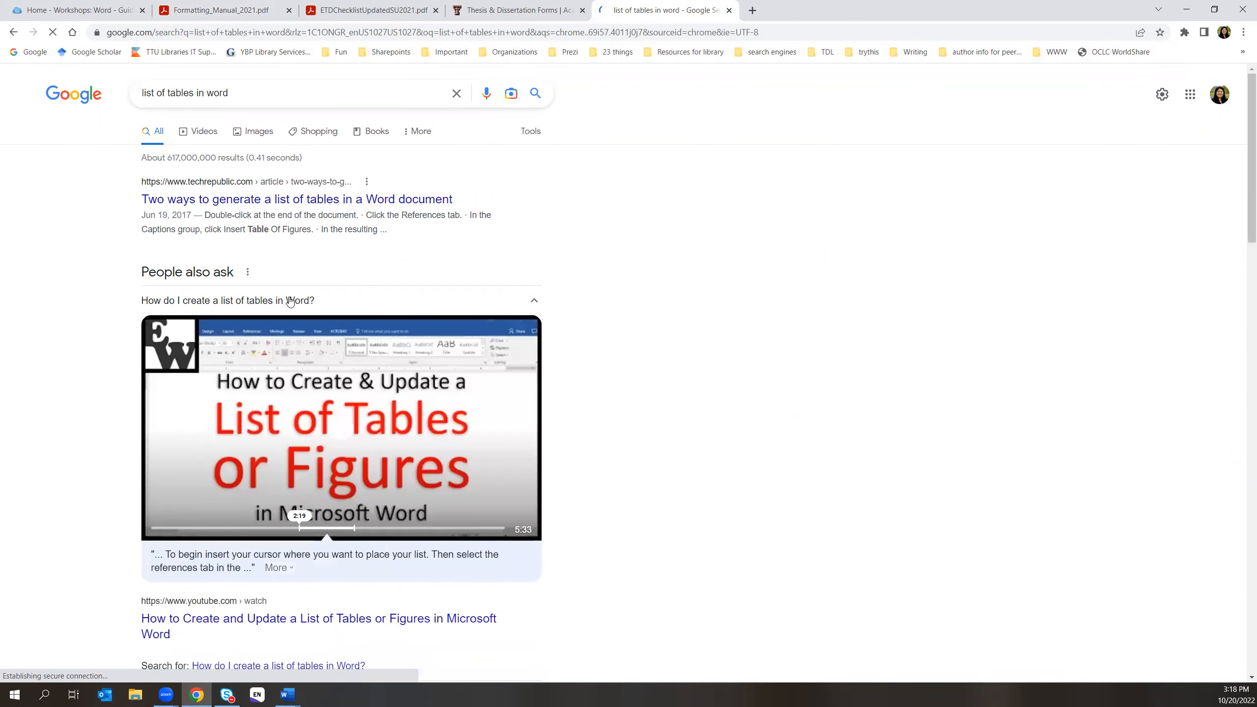
left_click(288, 300)
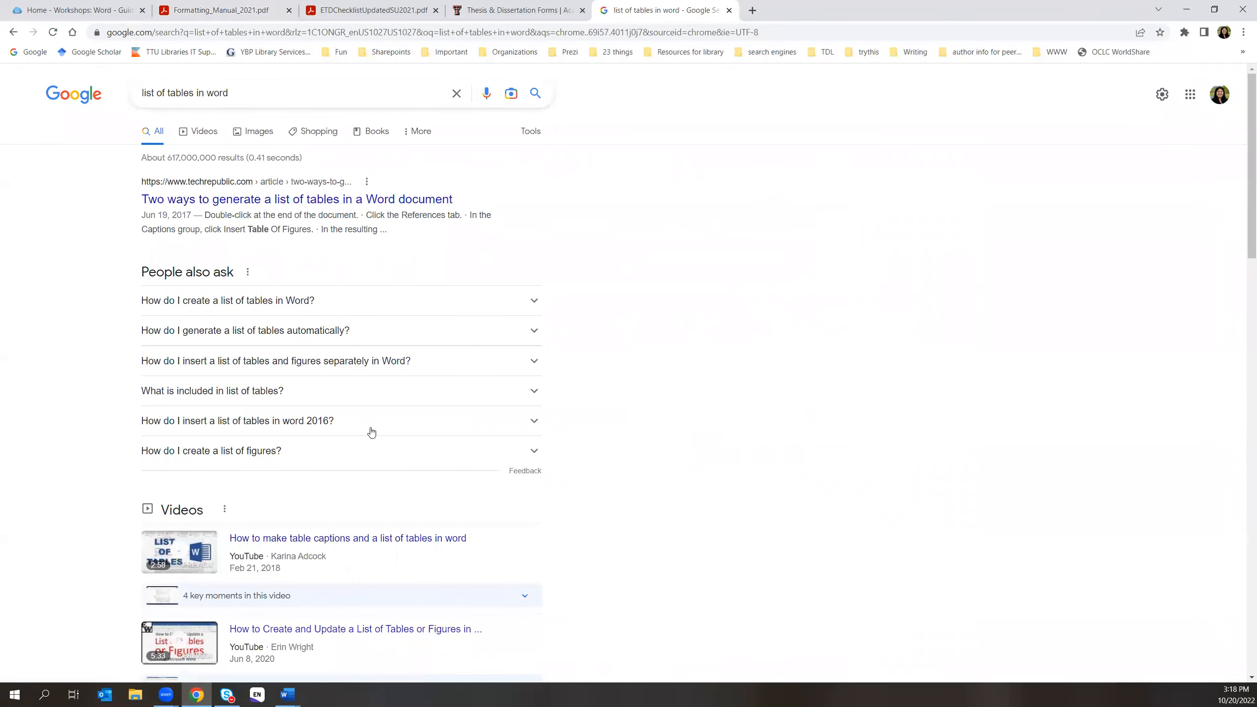
left_click(276, 364)
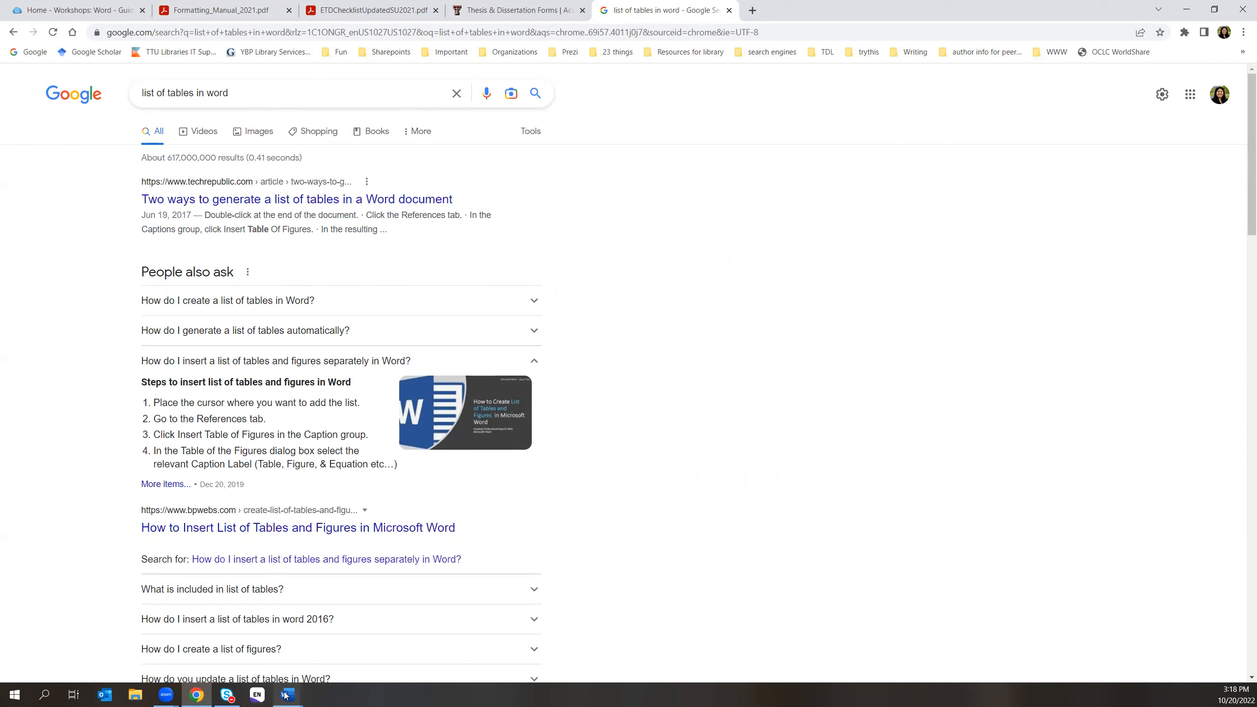
mouse_move(287, 695)
left_click(346, 655)
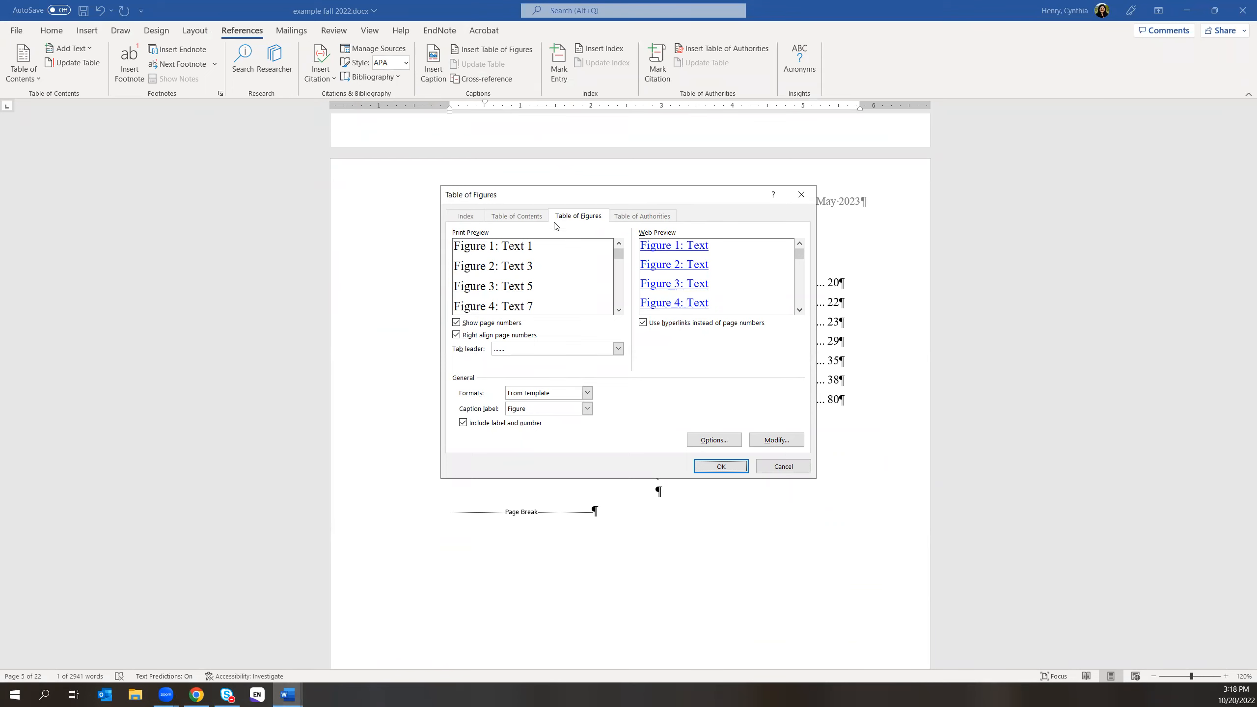
- Keep the dotted leader, set the caption label to Table, and turn off right-aligned page numbers
left_click(501, 352)
left_click(454, 365)
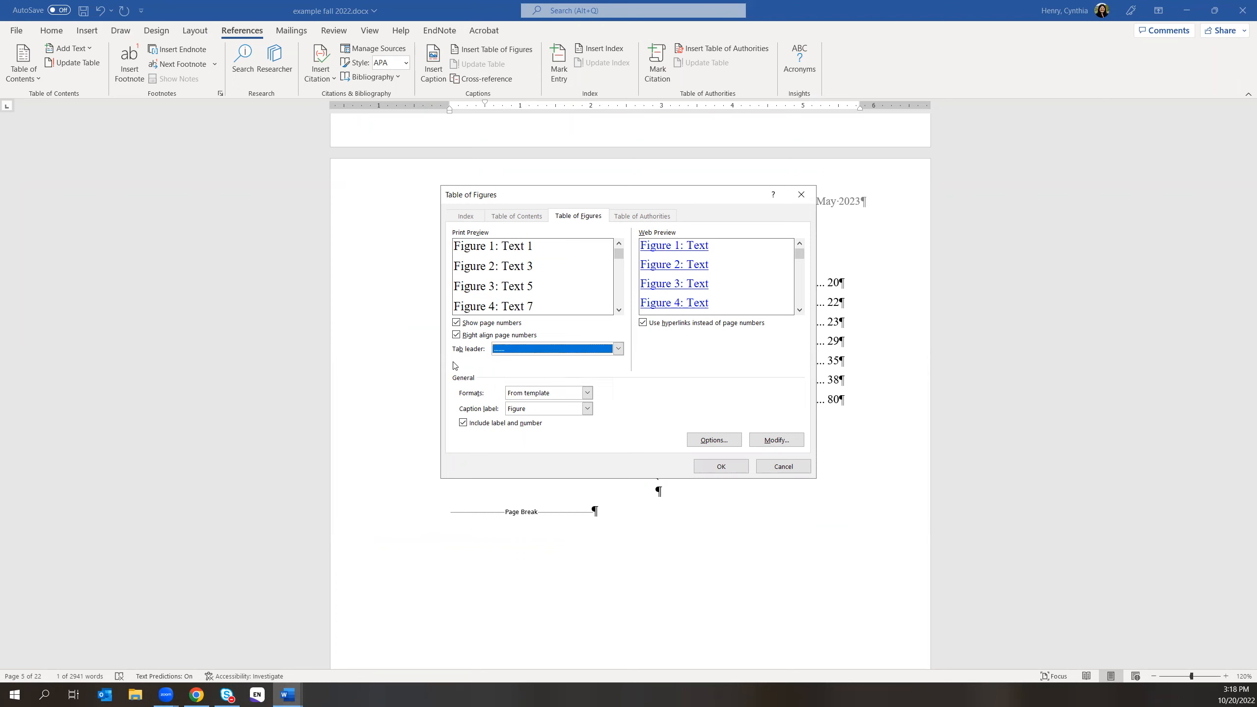
left_click(502, 336)
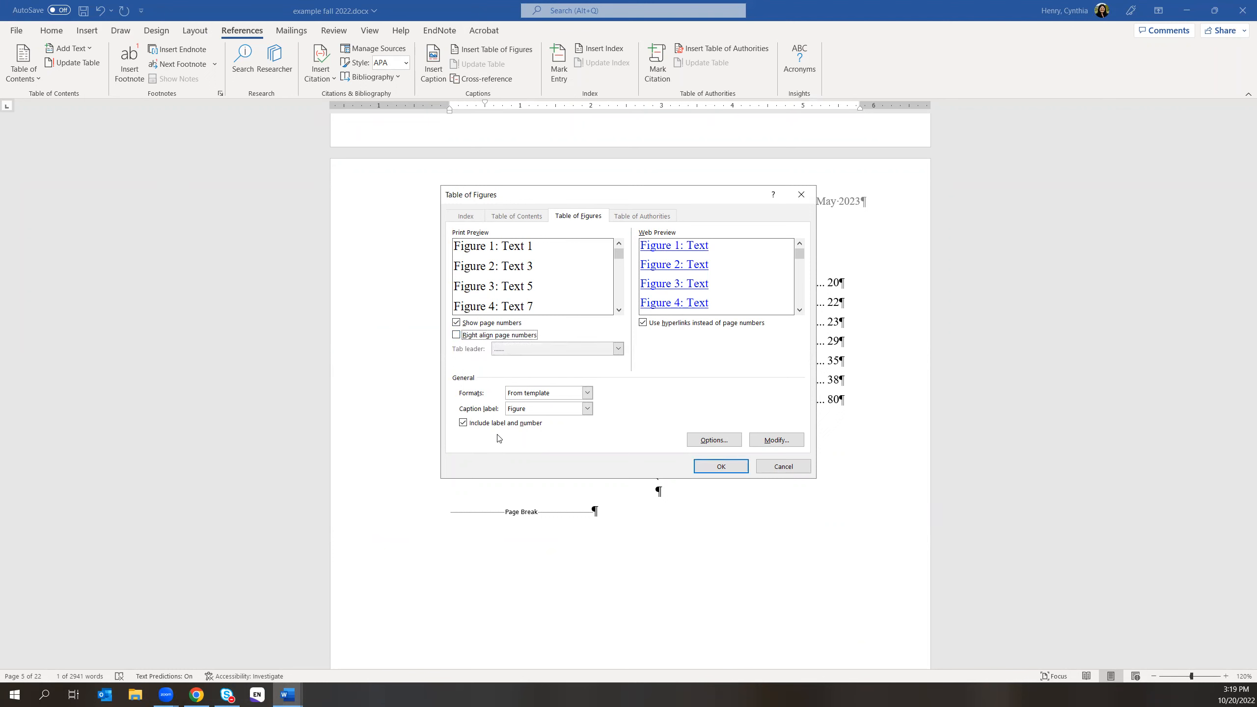
left_click(587, 408)
left_click(547, 445)
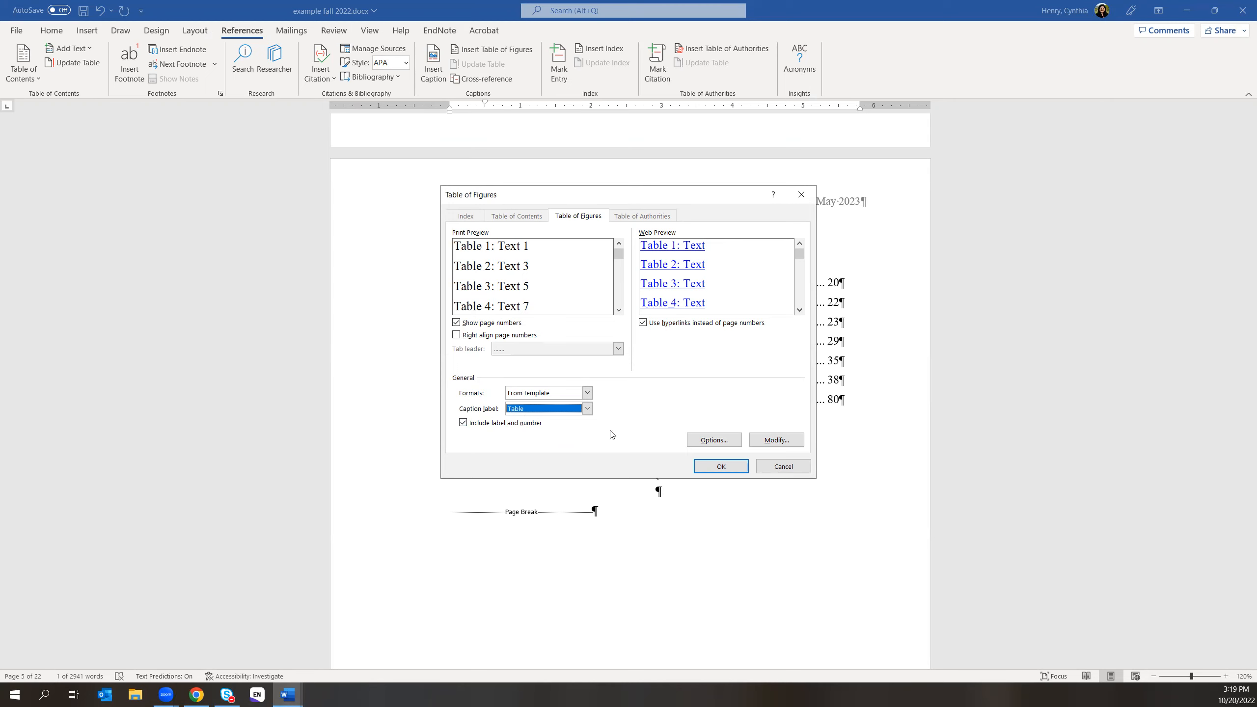
left_click(776, 445)
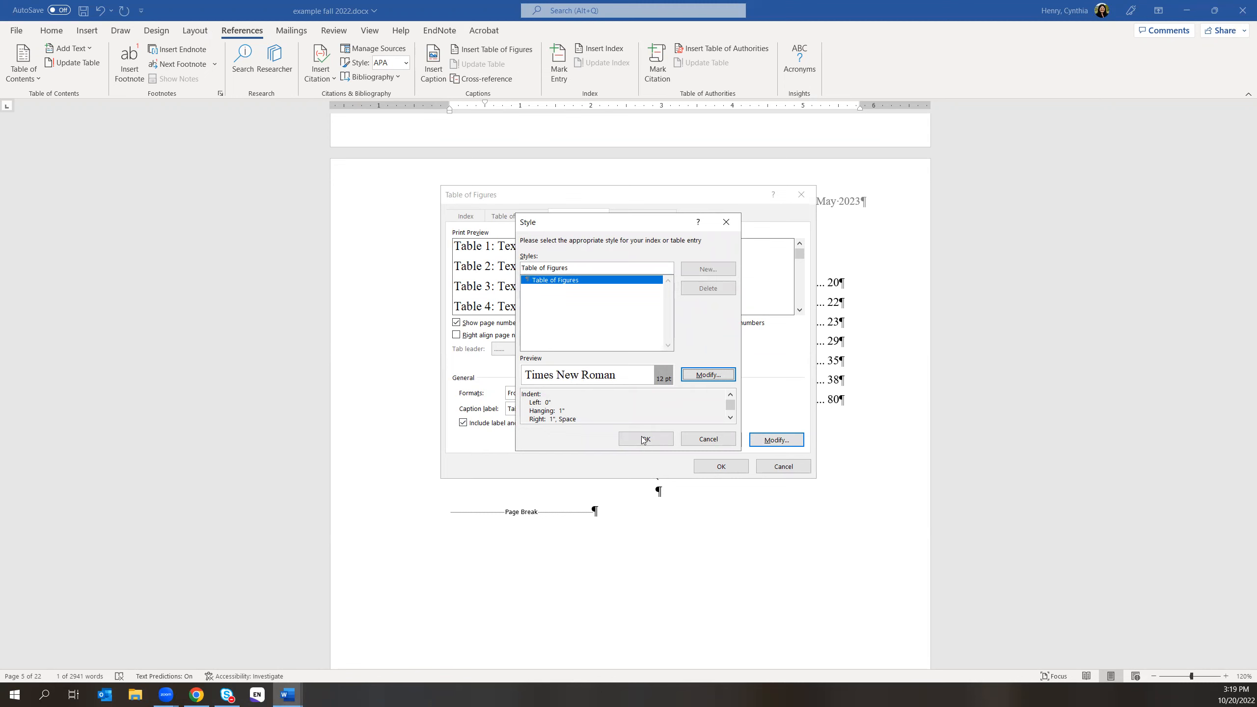
left_click(687, 442)
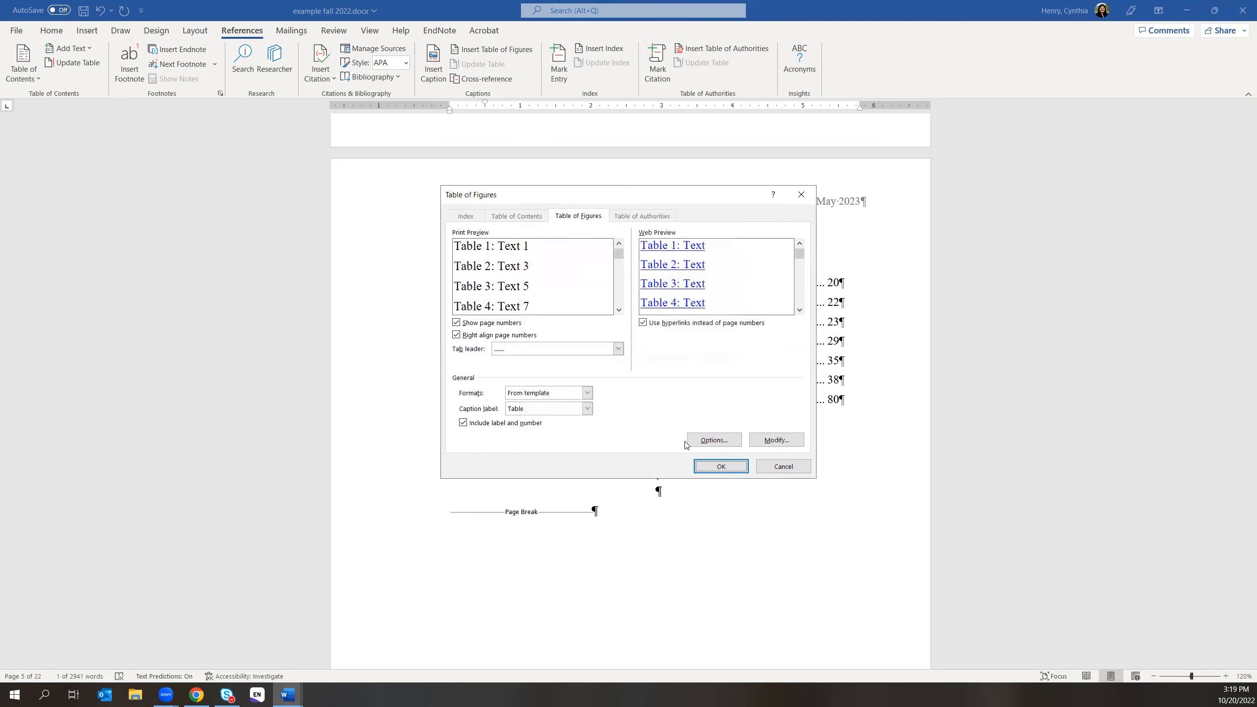
left_click(456, 335)
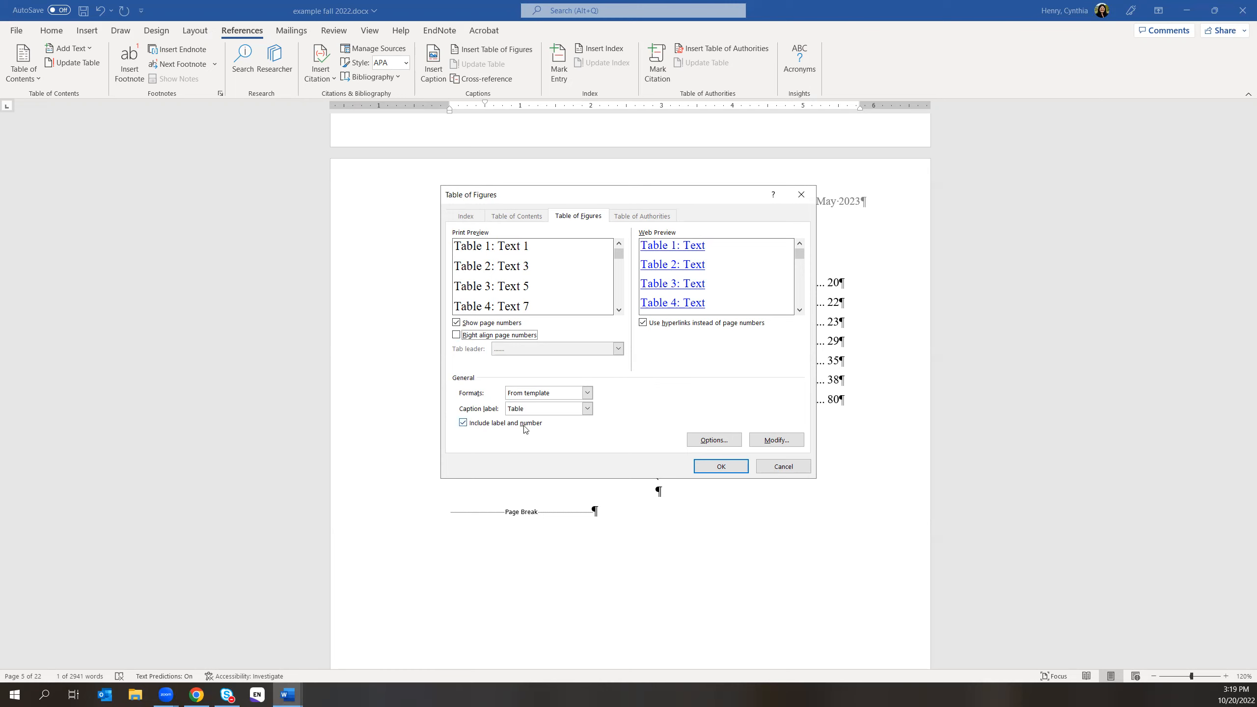
- Insert the table list, which reports 'No table of figures entries found.', and scroll to it
left_click(721, 466)
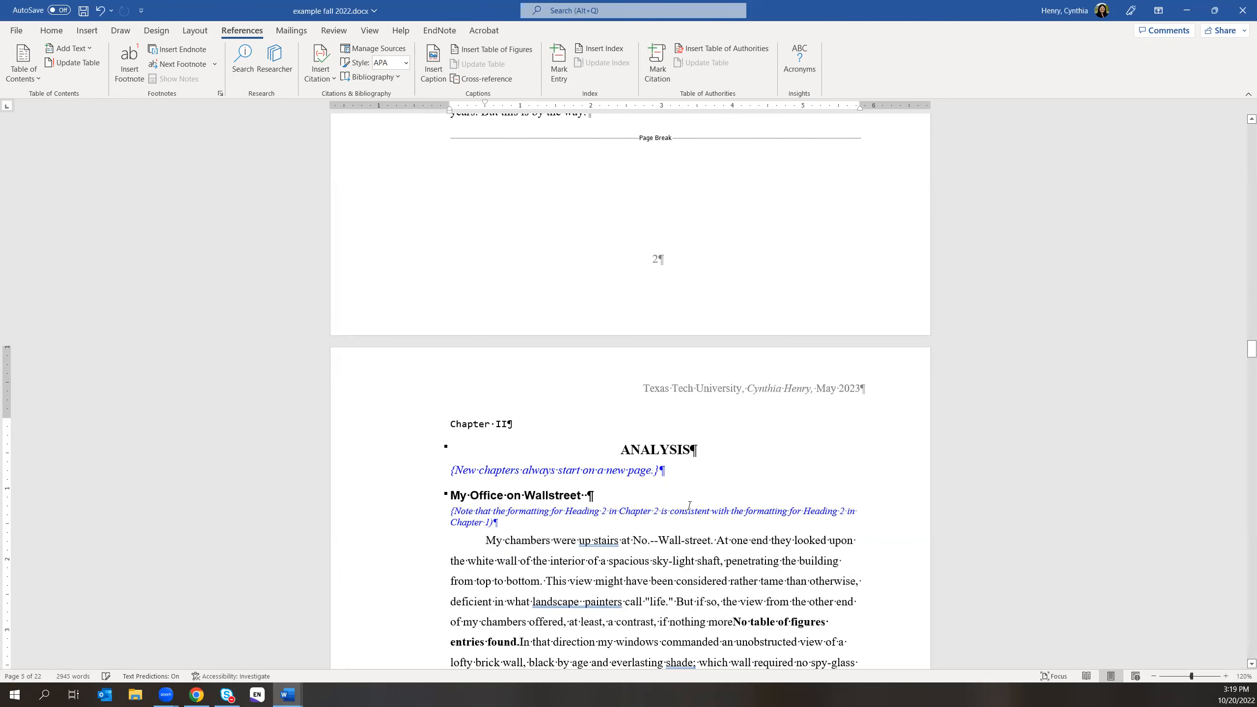
scroll(720, 490, "up", 12)
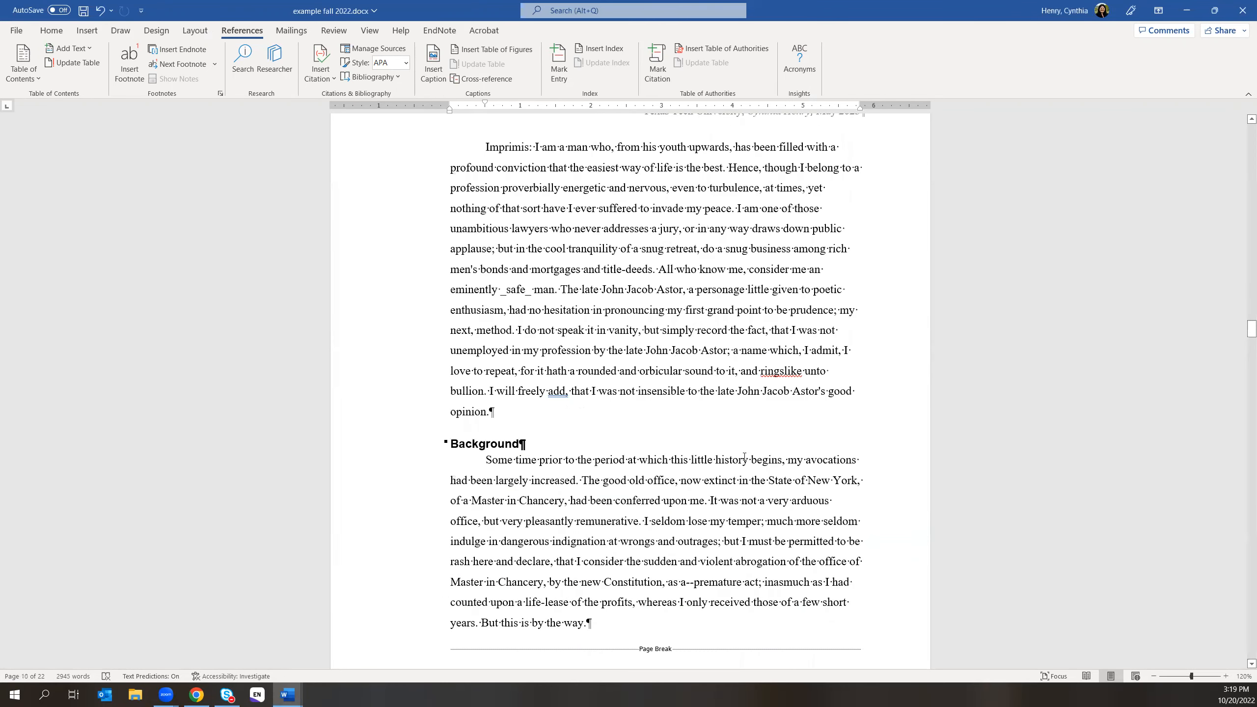
scroll(714, 444, "up", 12)
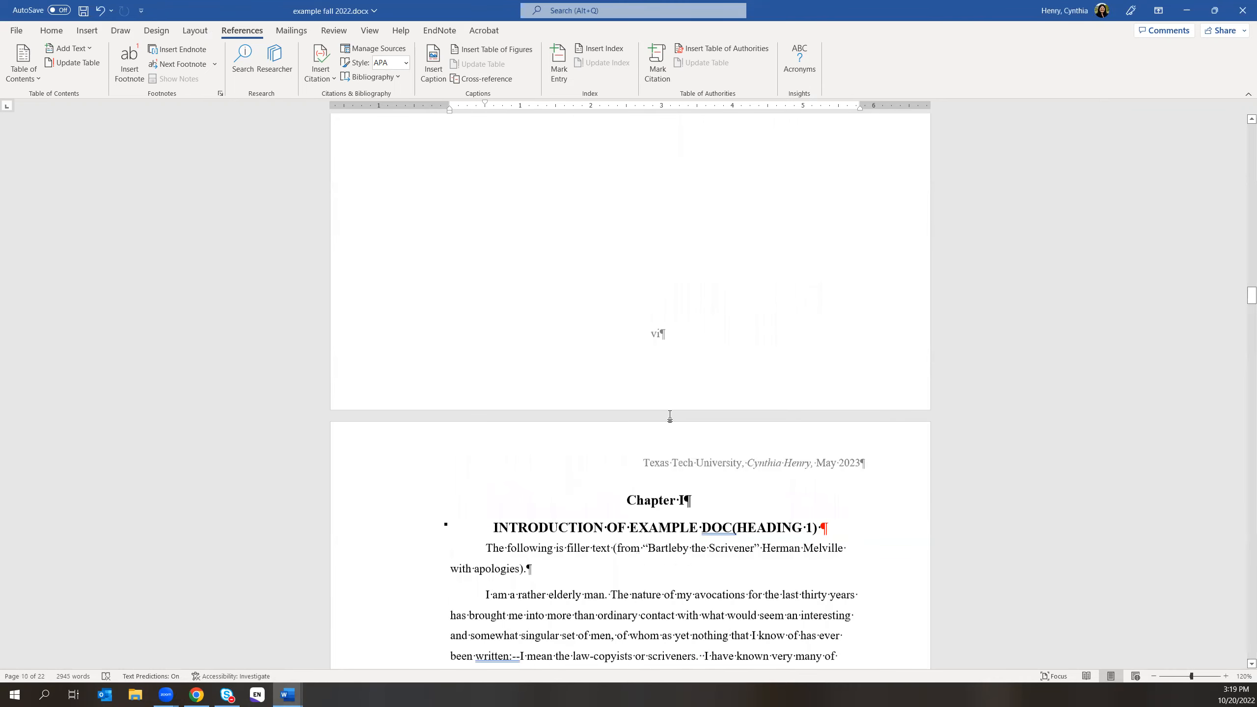
scroll(638, 406, "up", 10)
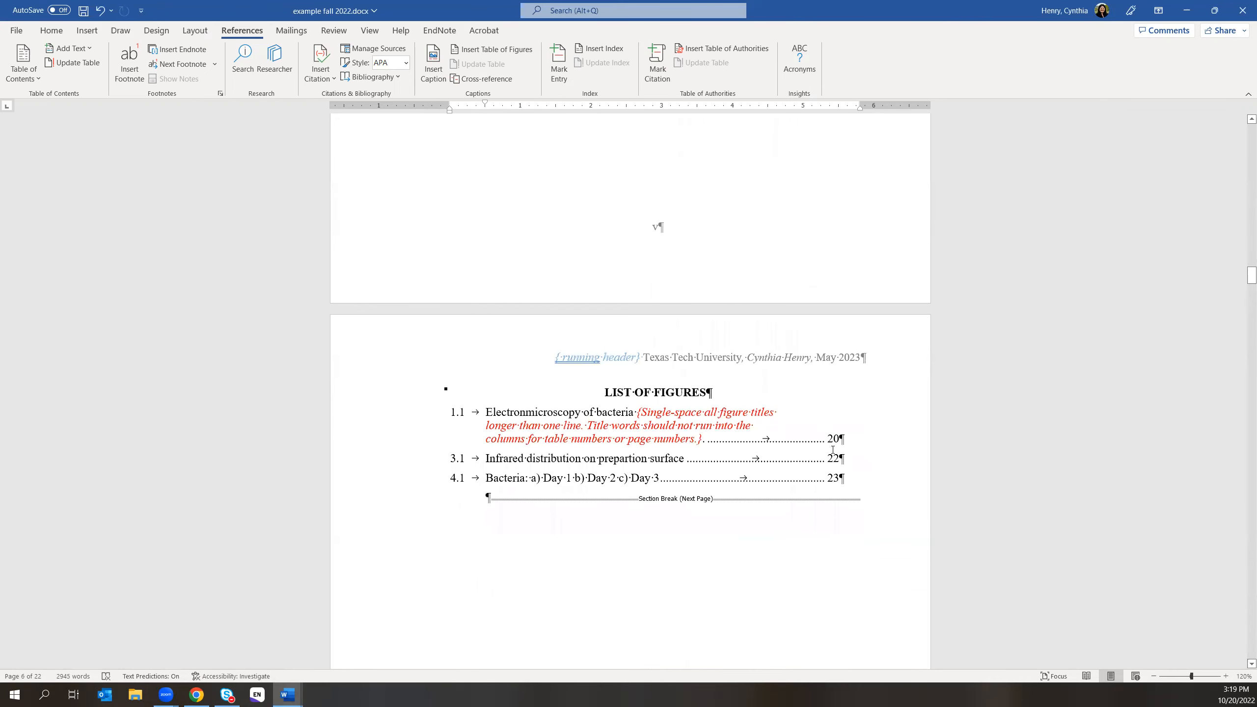
scroll(821, 447, "up", 9)
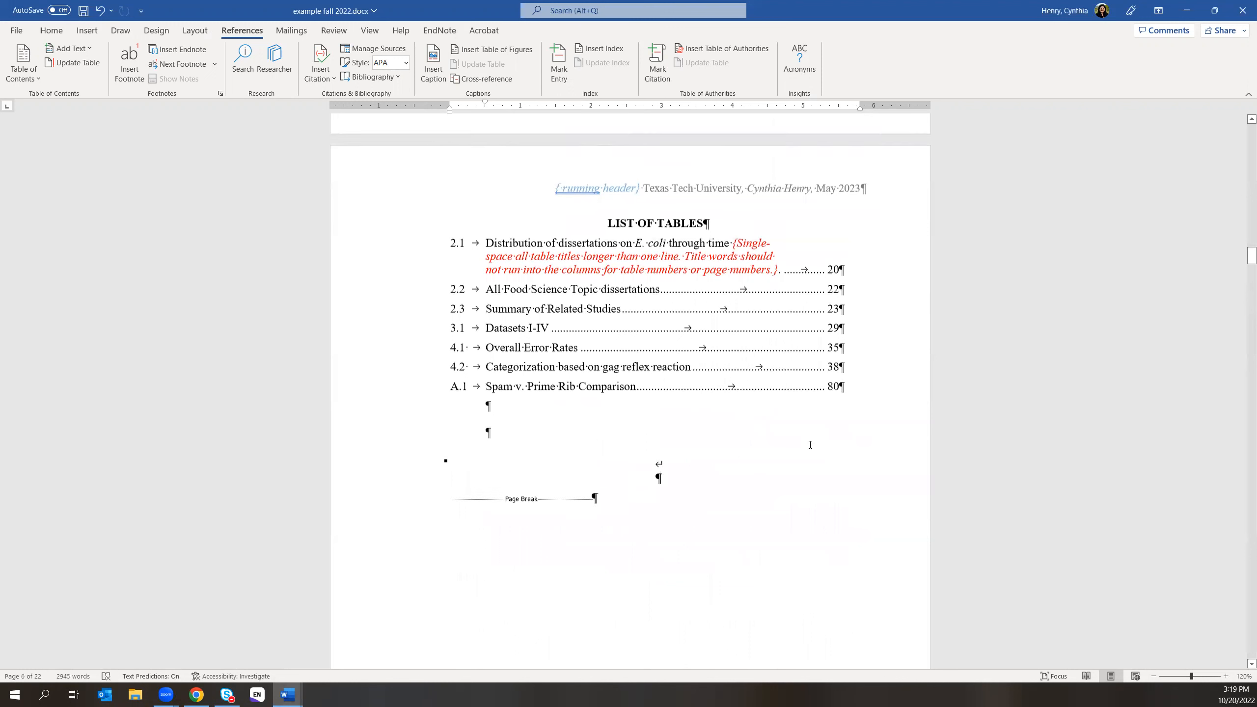
scroll(809, 445, "up", 1)
scroll(809, 443, "up", 12)
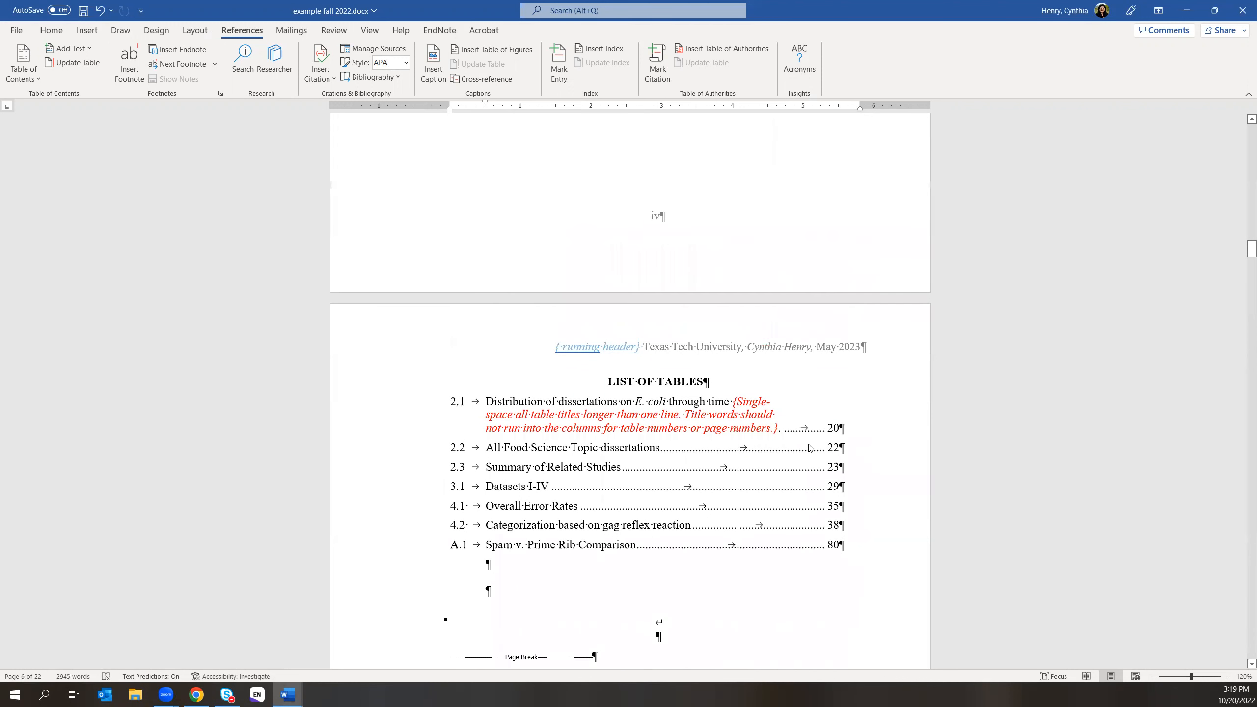
scroll(798, 436, "up", 10)
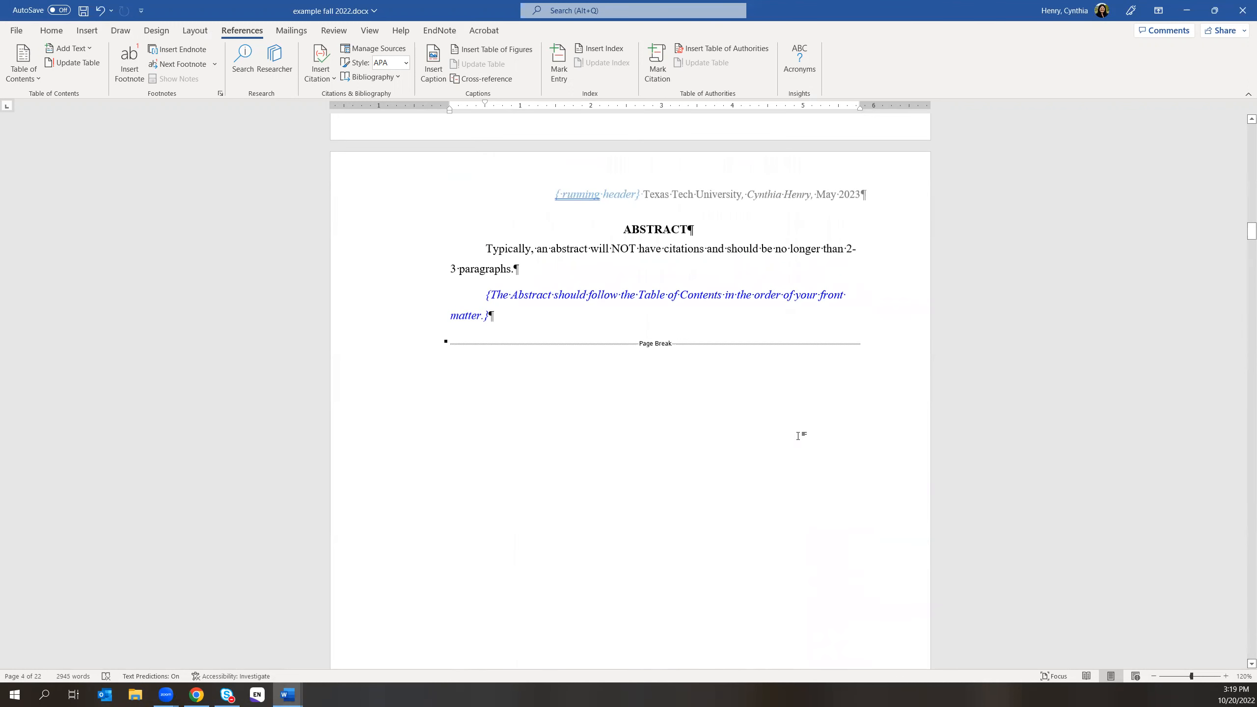
scroll(819, 509, "down", 8)
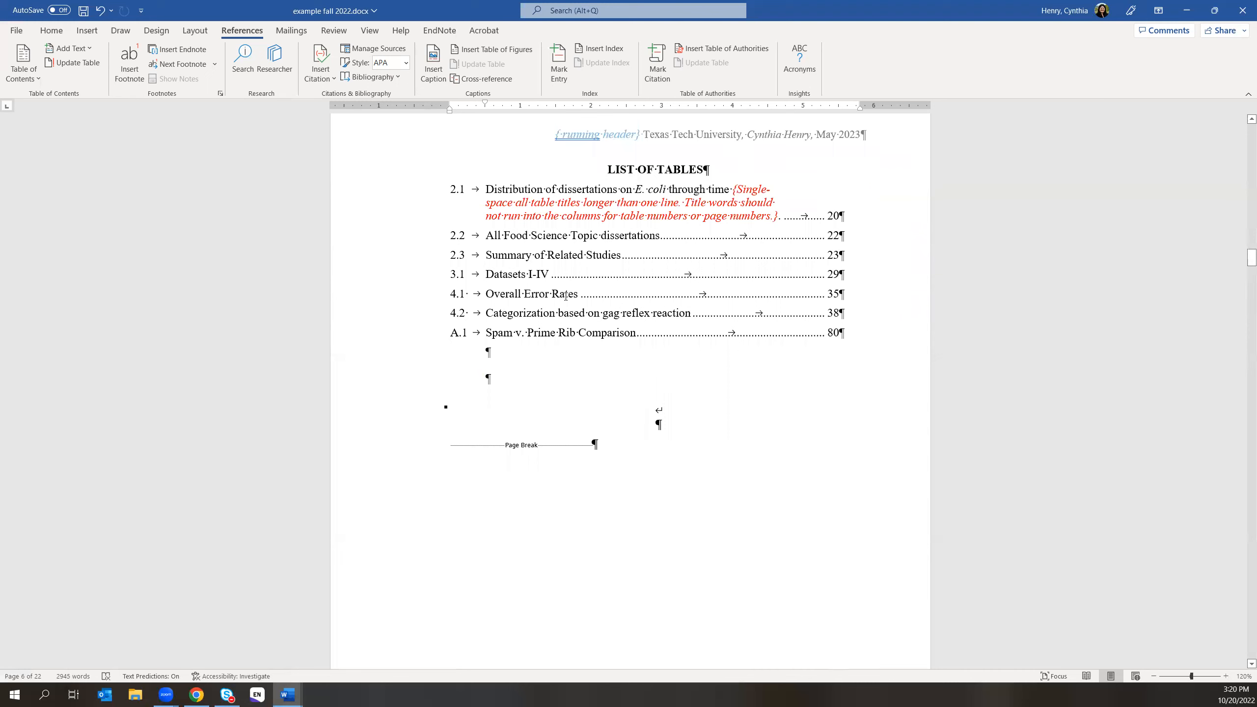
- Delete a letter from 'Overall' and remove 'Office' from the Table 1.1 title
left_click(495, 295)
key("Delete")
key("Delete")
key("Delete")
scroll(662, 406, "down", 15)
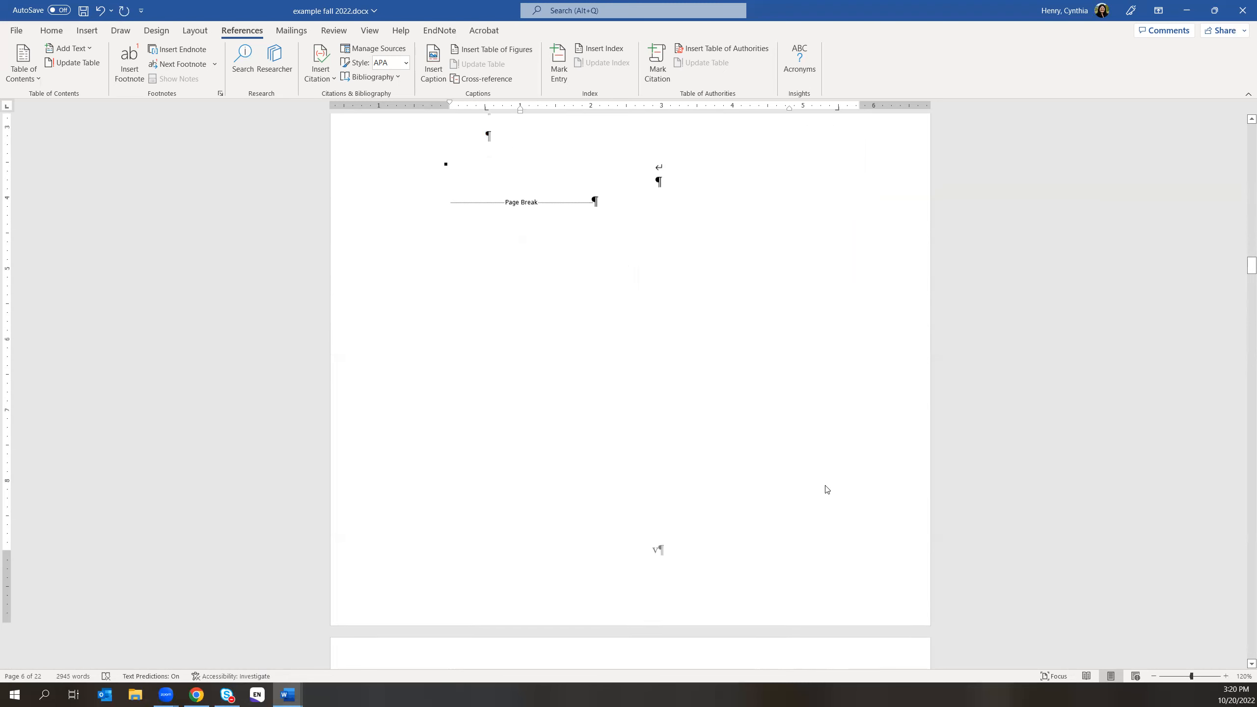
left_click_drag(1251, 292, 1243, 403)
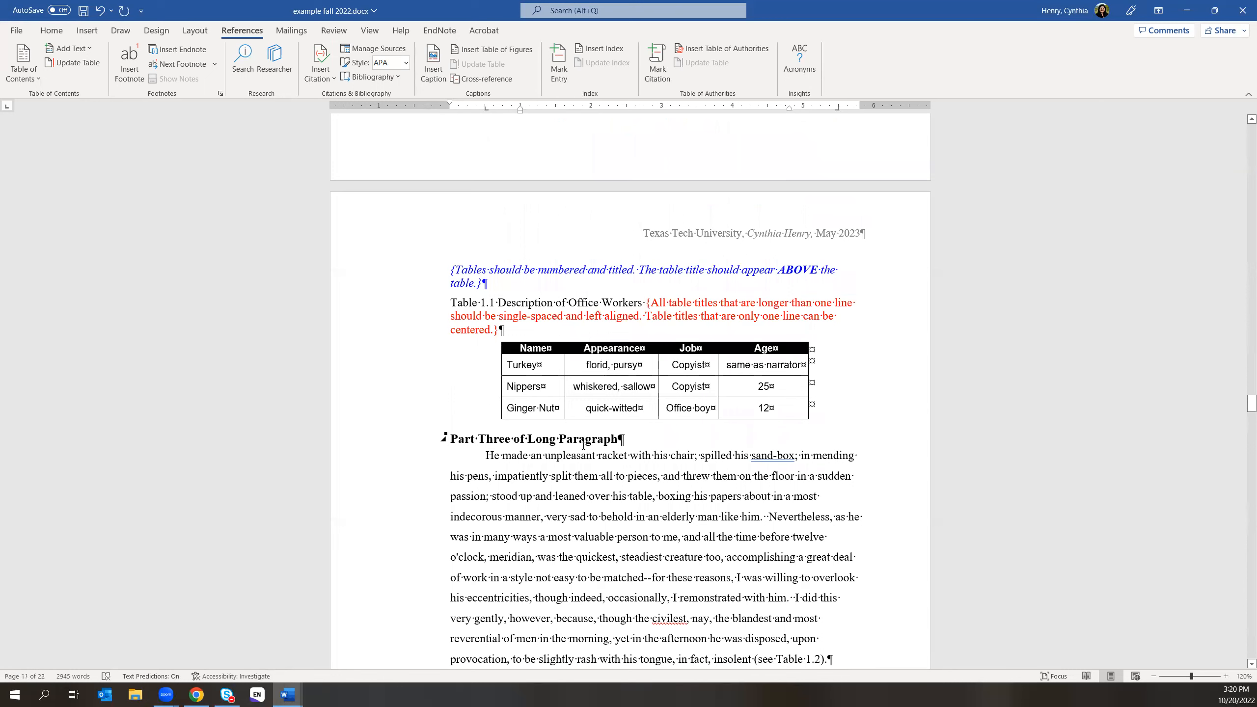
left_click(566, 303)
left_click(568, 302)
key("Delete")
key("Delete")
key("Delete")
key("Delete")
key("Delete")
key("Delete")
key("Delete")
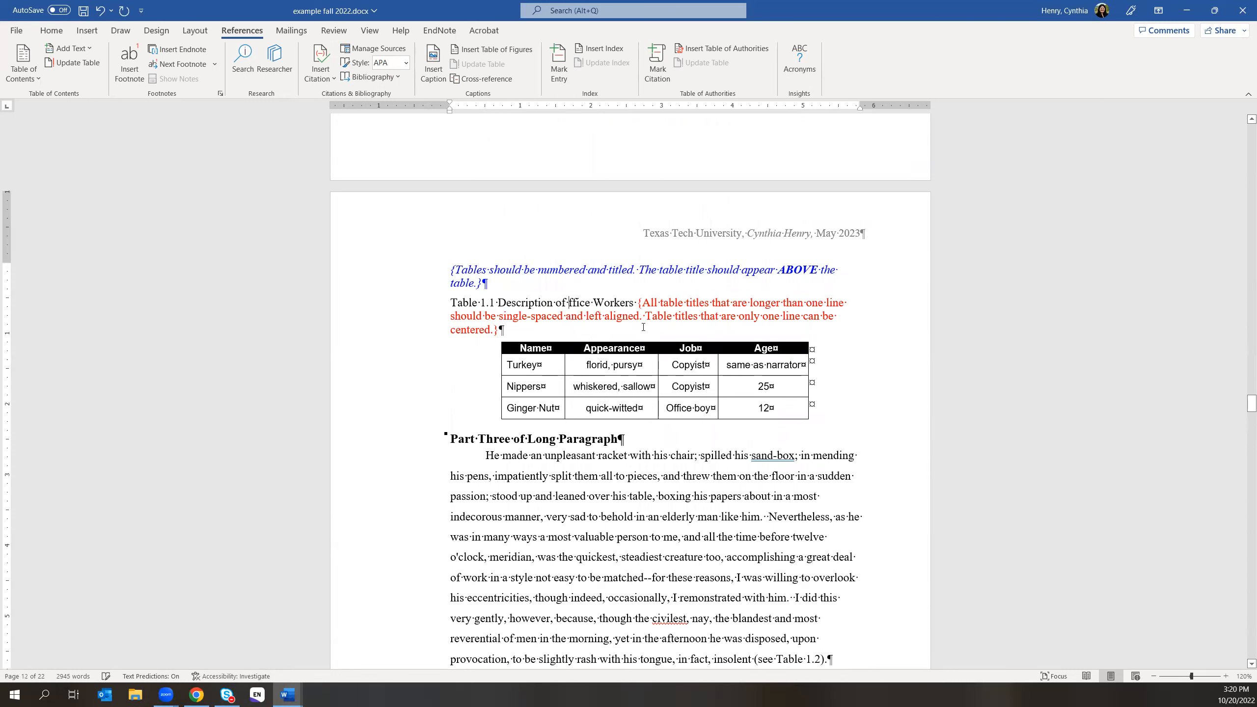
key("Delete")
left_click_drag(1252, 404, 1237, 262)
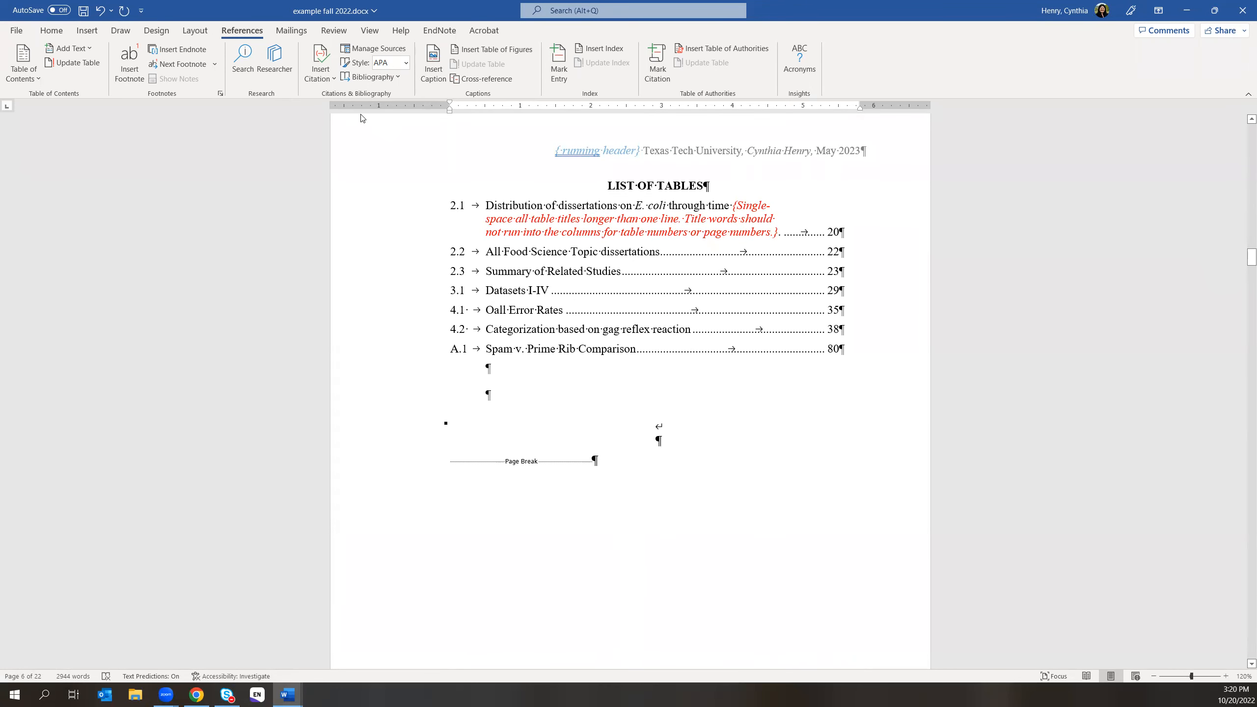
left_click(518, 52)
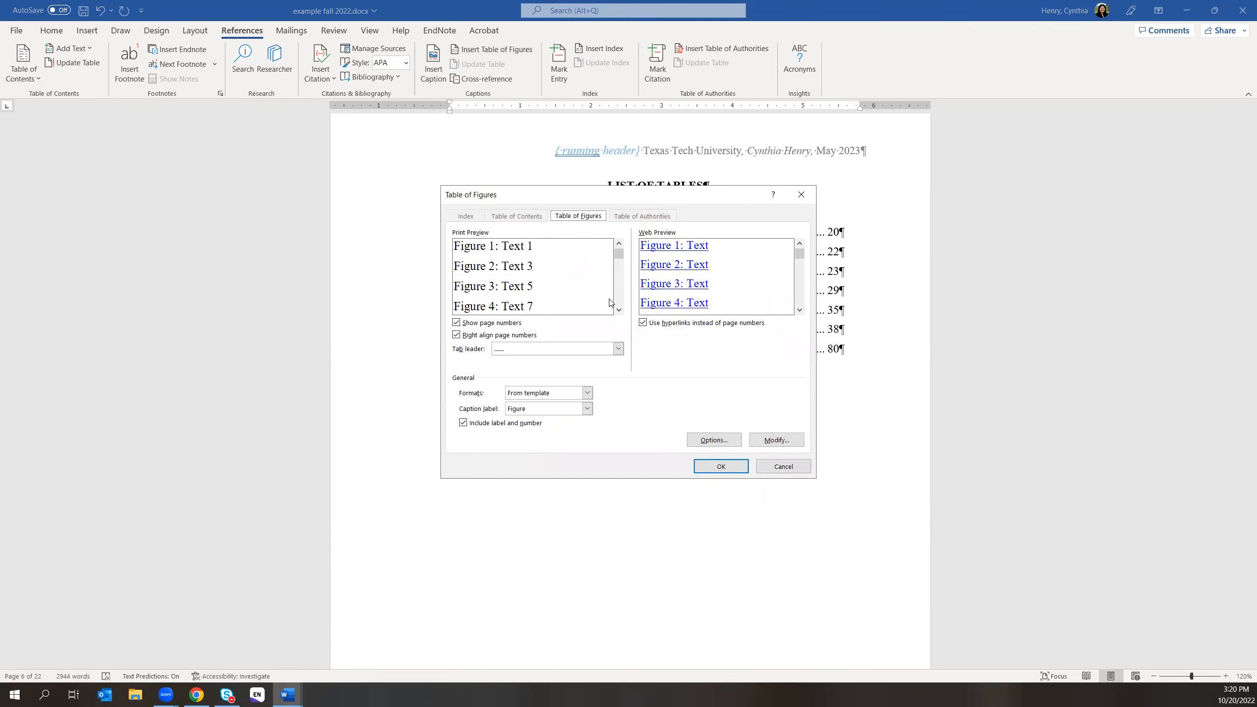
- Toggle the right-align page numbers option and build the list from Table captions
left_click(456, 336)
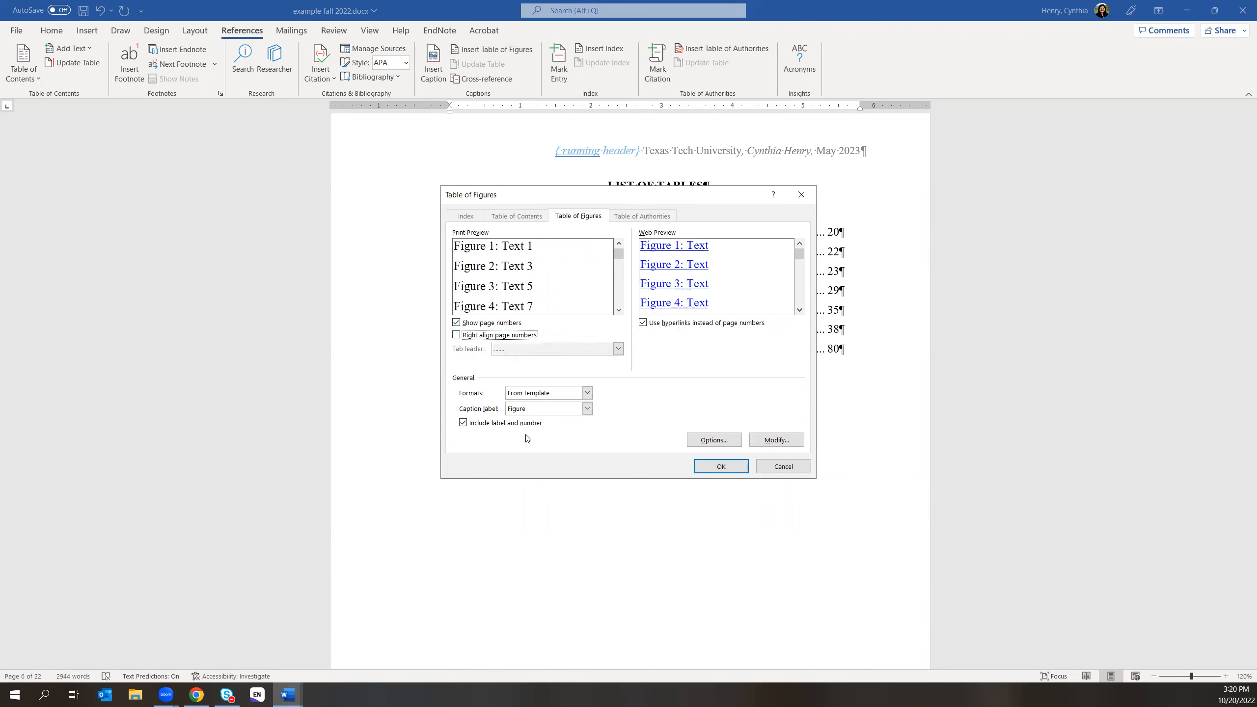
left_click(587, 408)
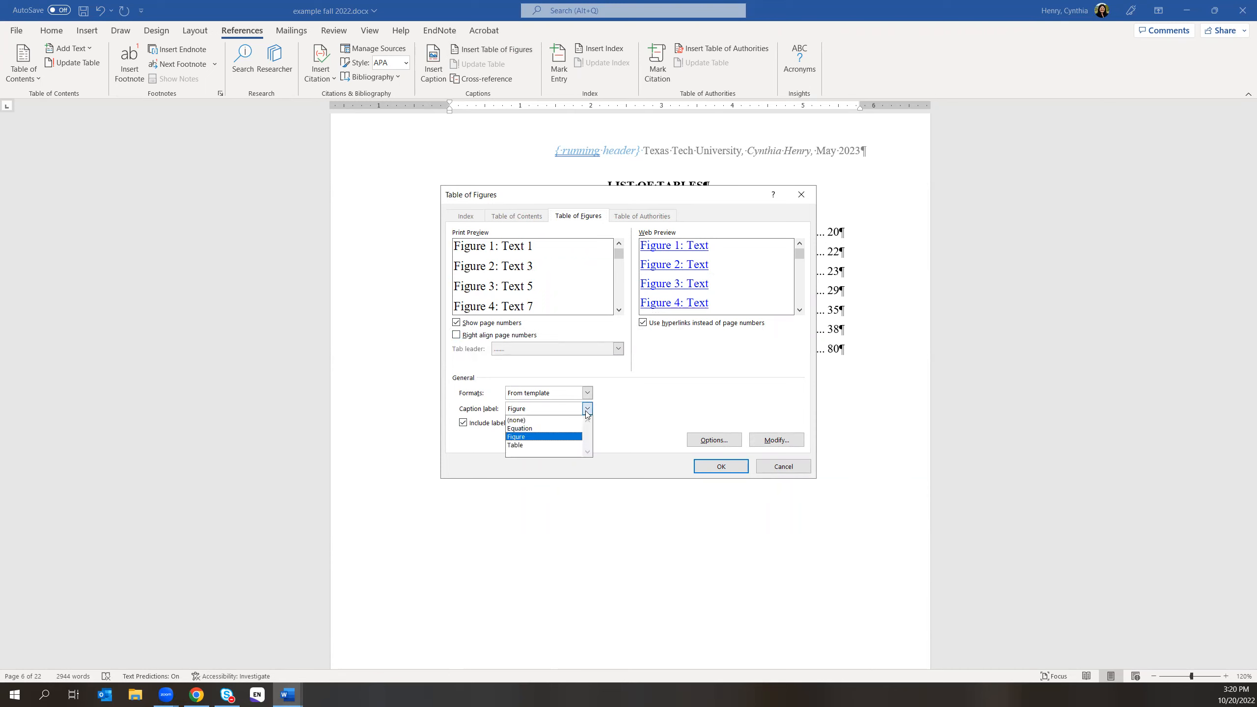
left_click(559, 445)
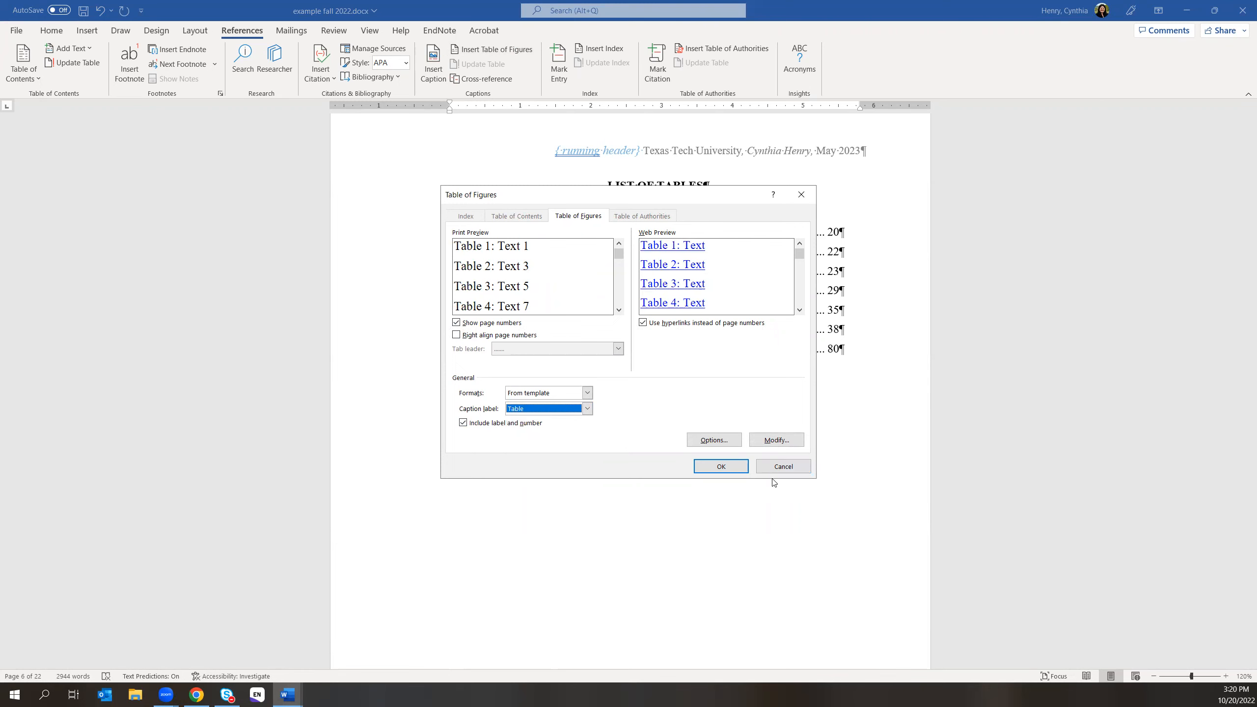
- Review the build Options and the Table of Figures style, then confirm the settings
left_click(713, 439)
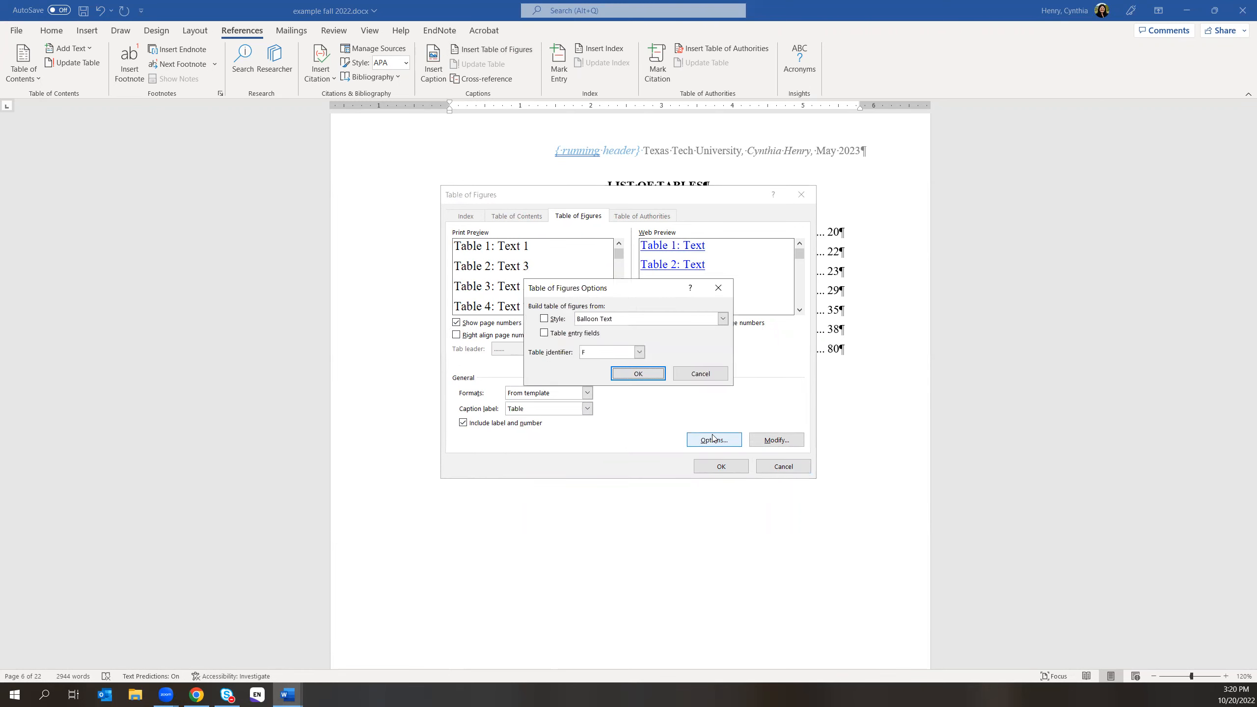
left_click(699, 373)
left_click(766, 435)
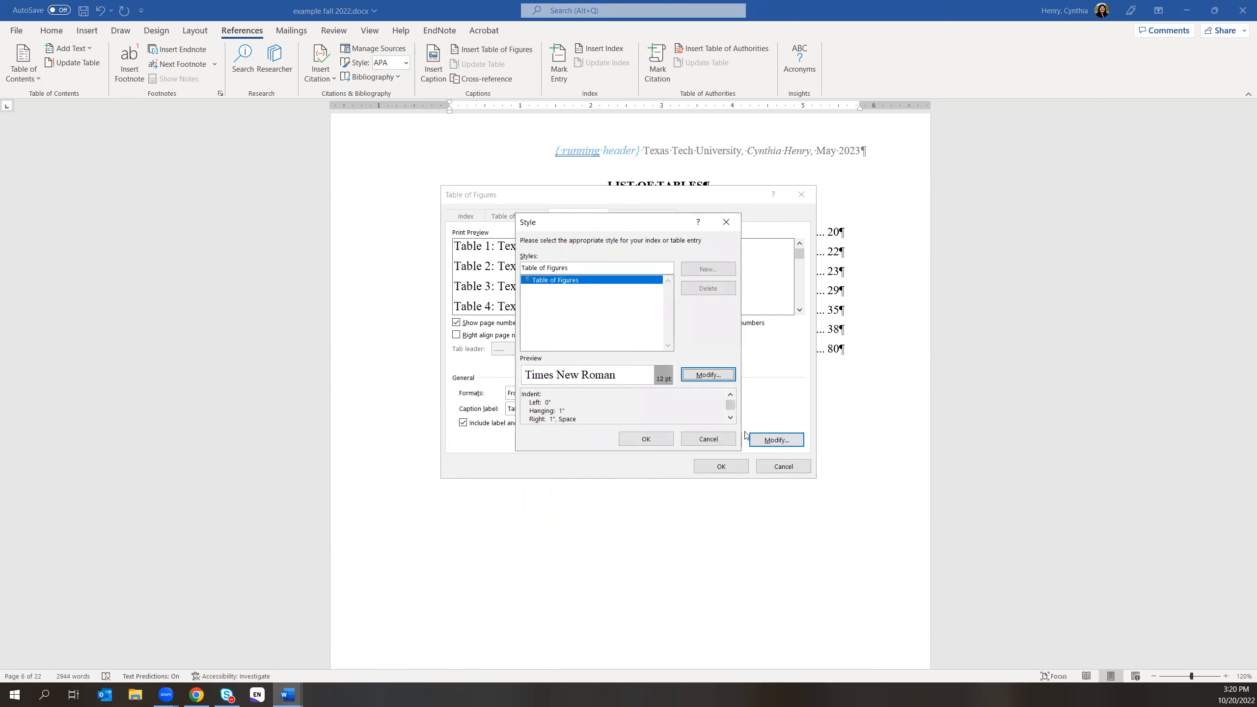
left_click(668, 444)
left_click(721, 466)
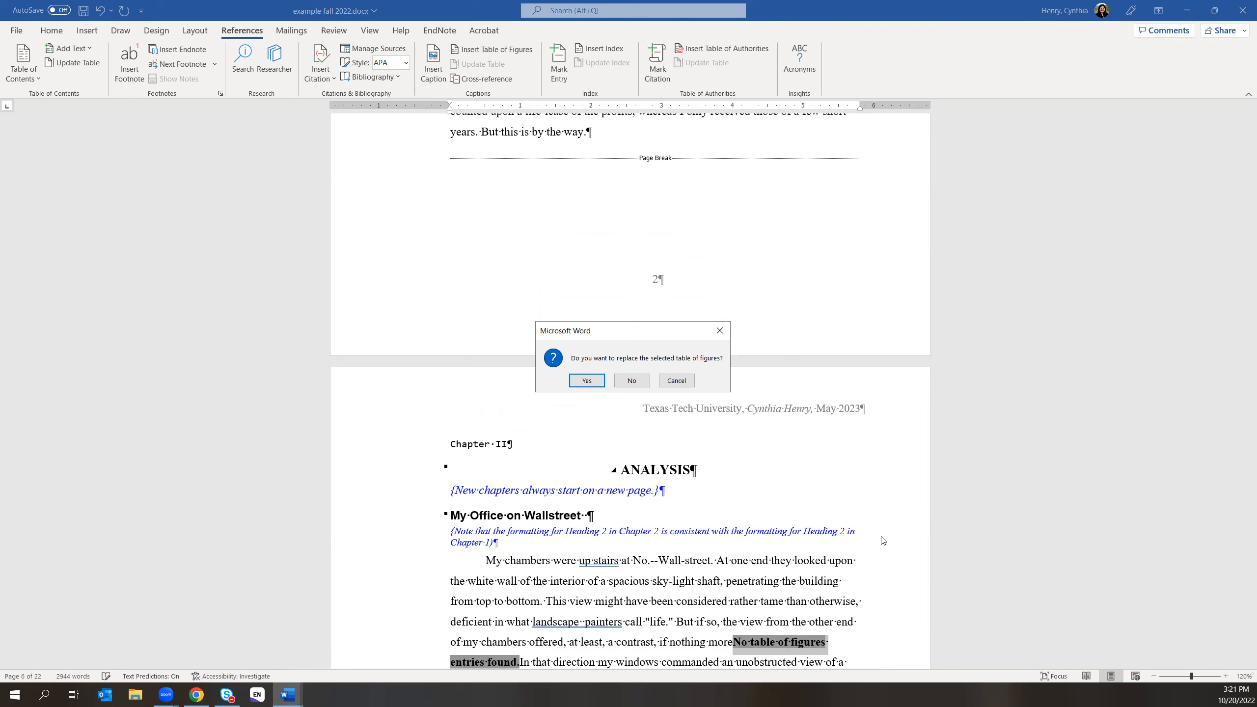
- Keep the existing list of tables and inspect the 2.1 List of Tables entry
left_click(631, 380)
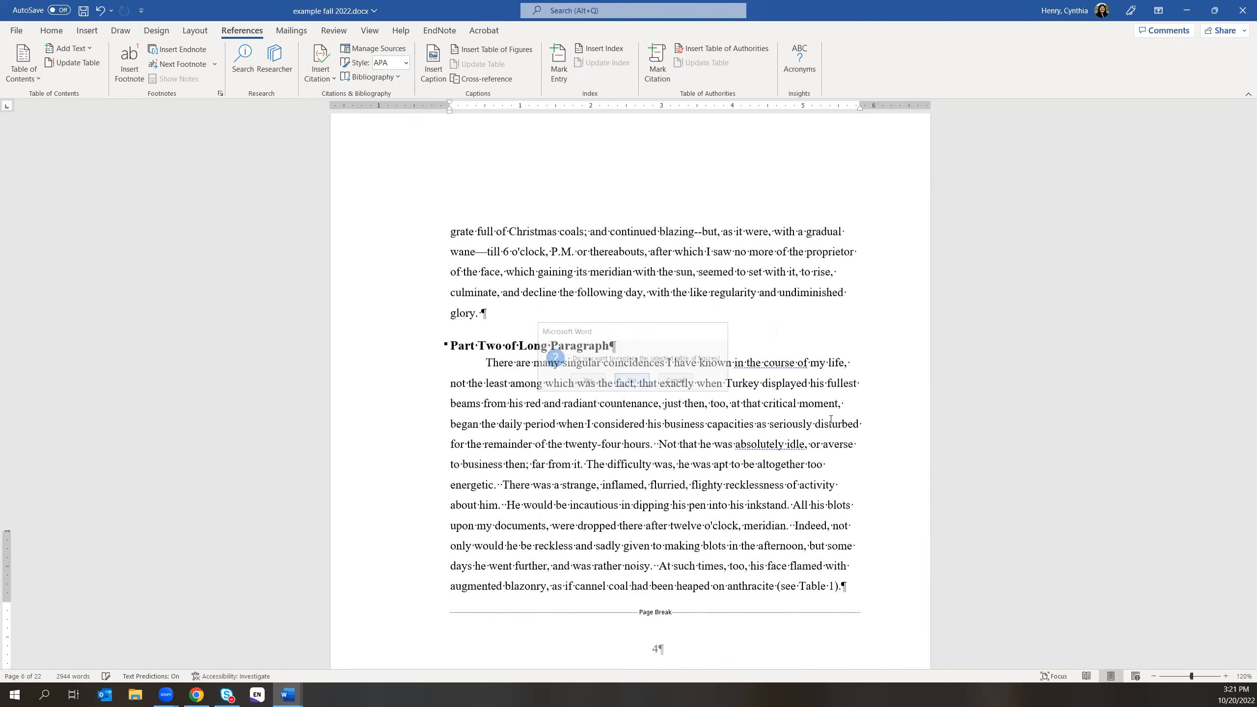
scroll(981, 414, "up", 1)
scroll(940, 421, "down", 6)
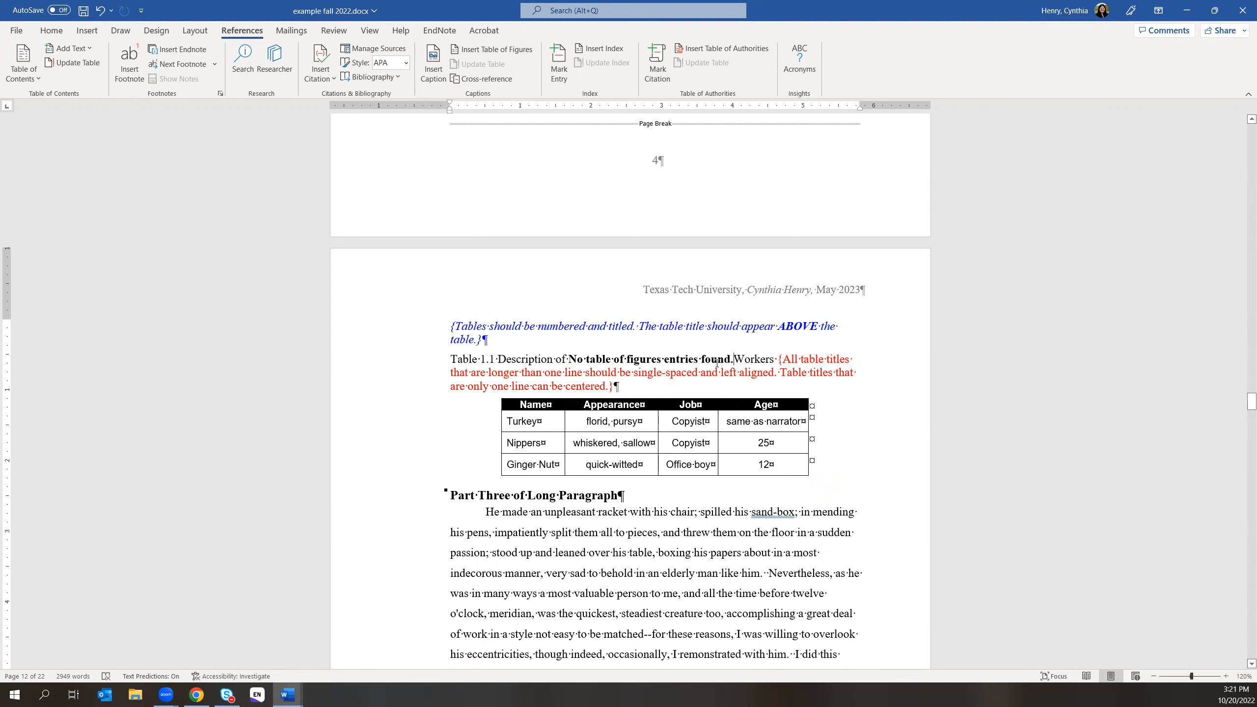
left_click_drag(1251, 402, 1243, 252)
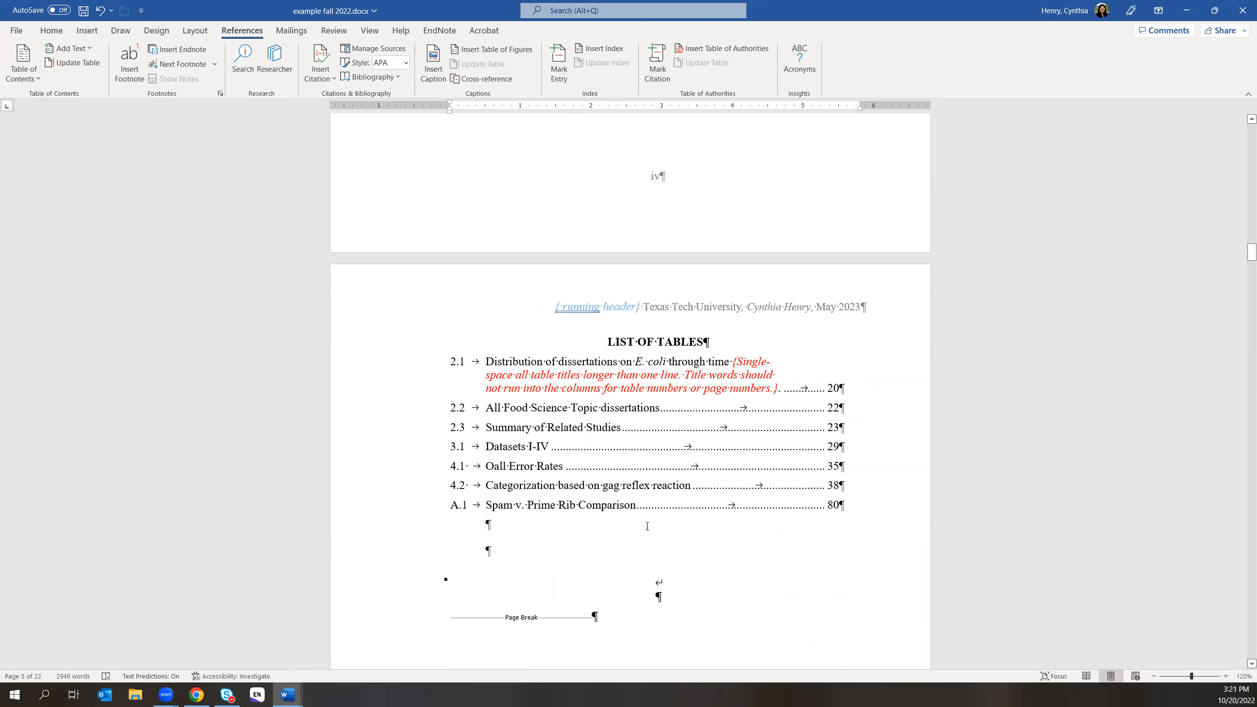
left_click(644, 359)
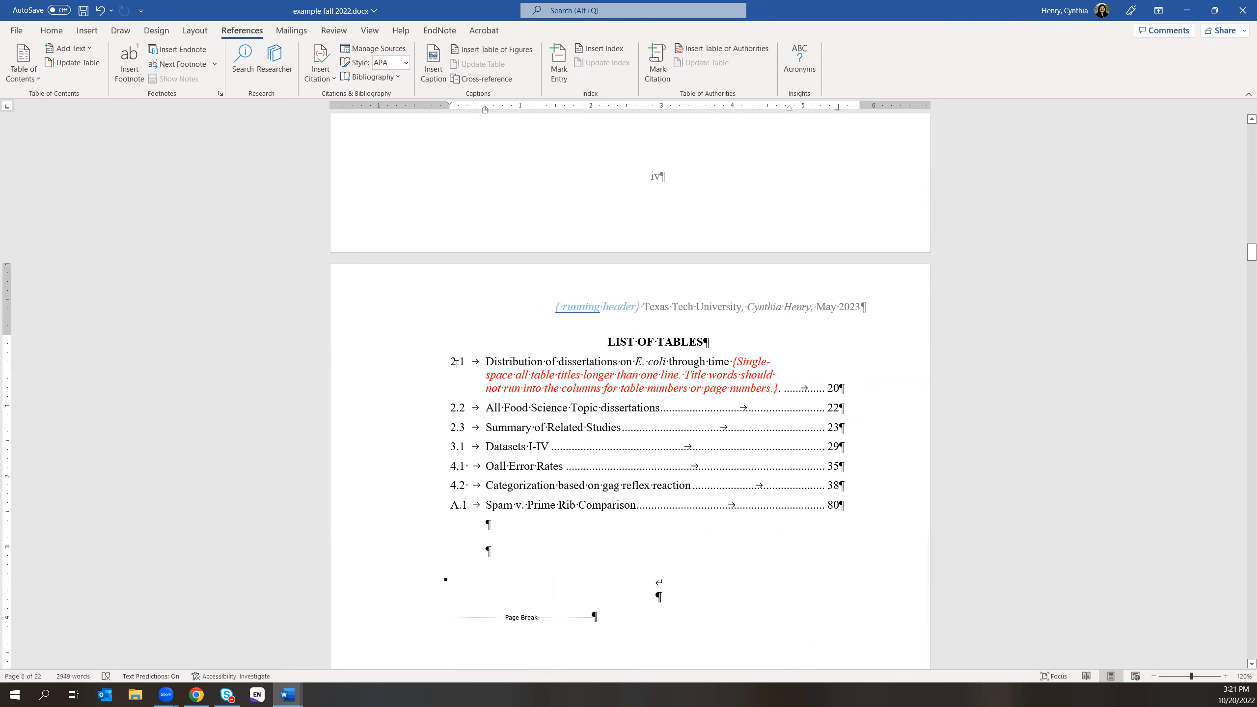
right_click(499, 362)
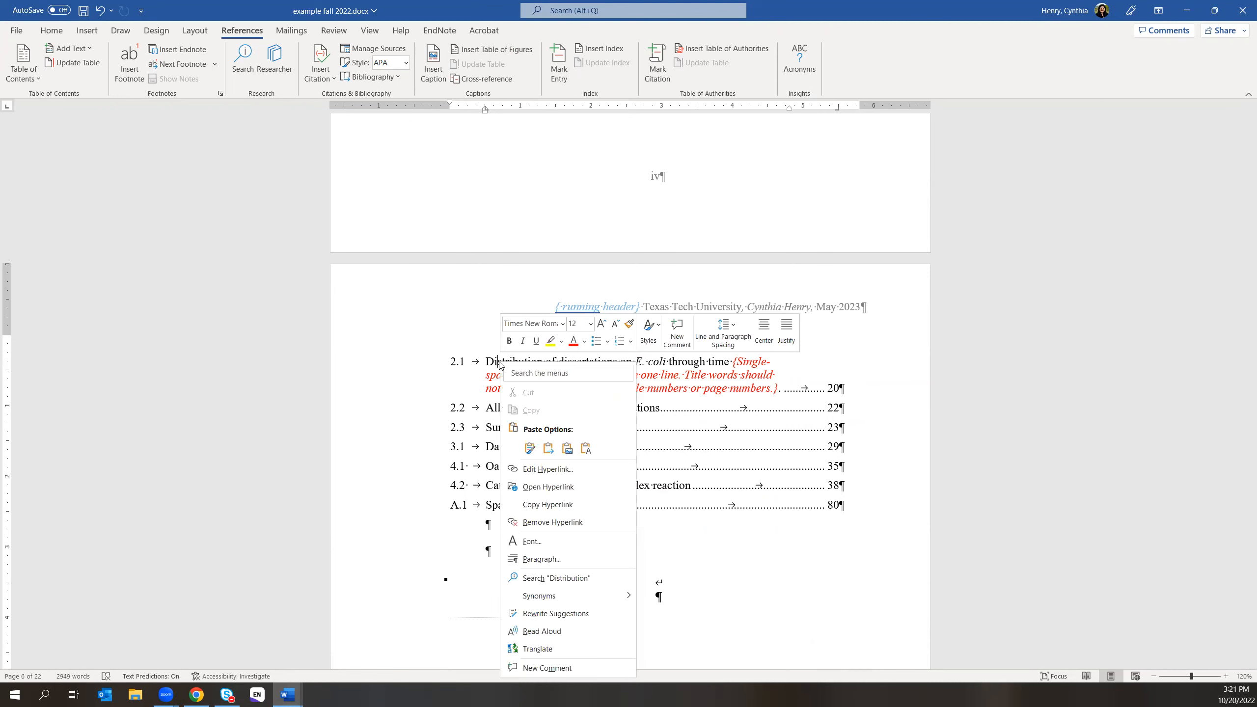
left_click(737, 394)
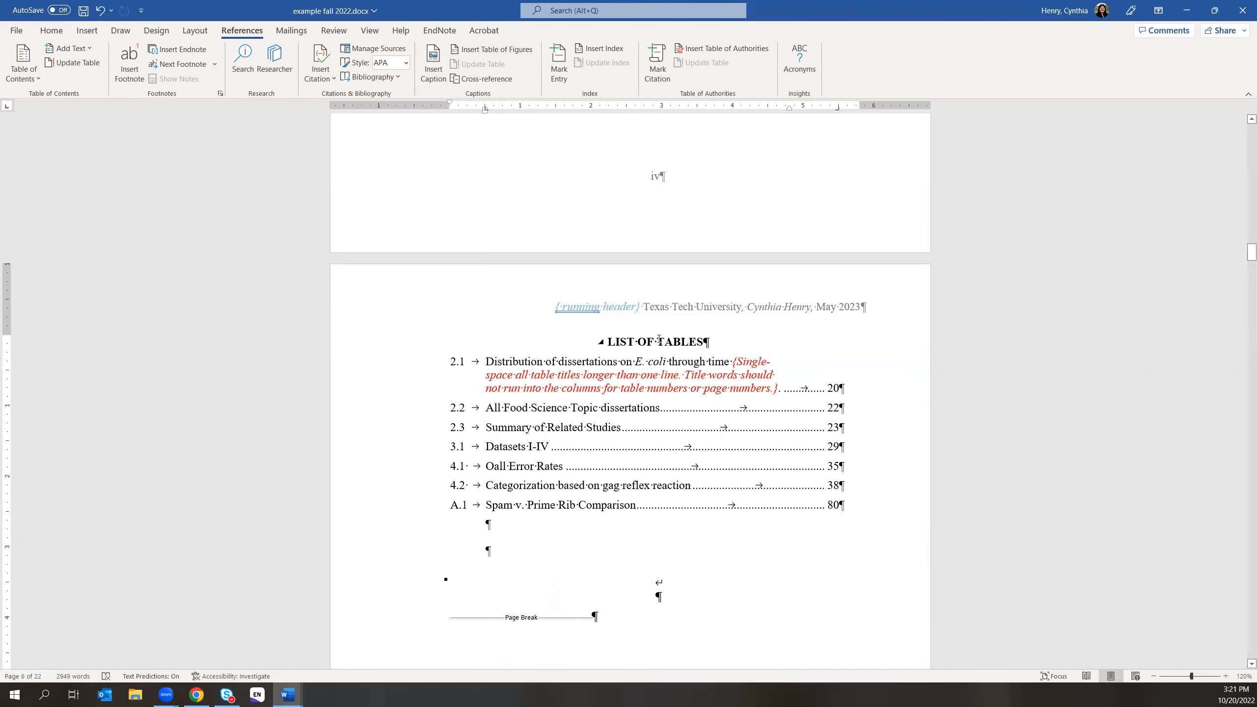
- Switch to Home and scroll down to Table 1.1, whose caption holds the stray text
left_click(52, 30)
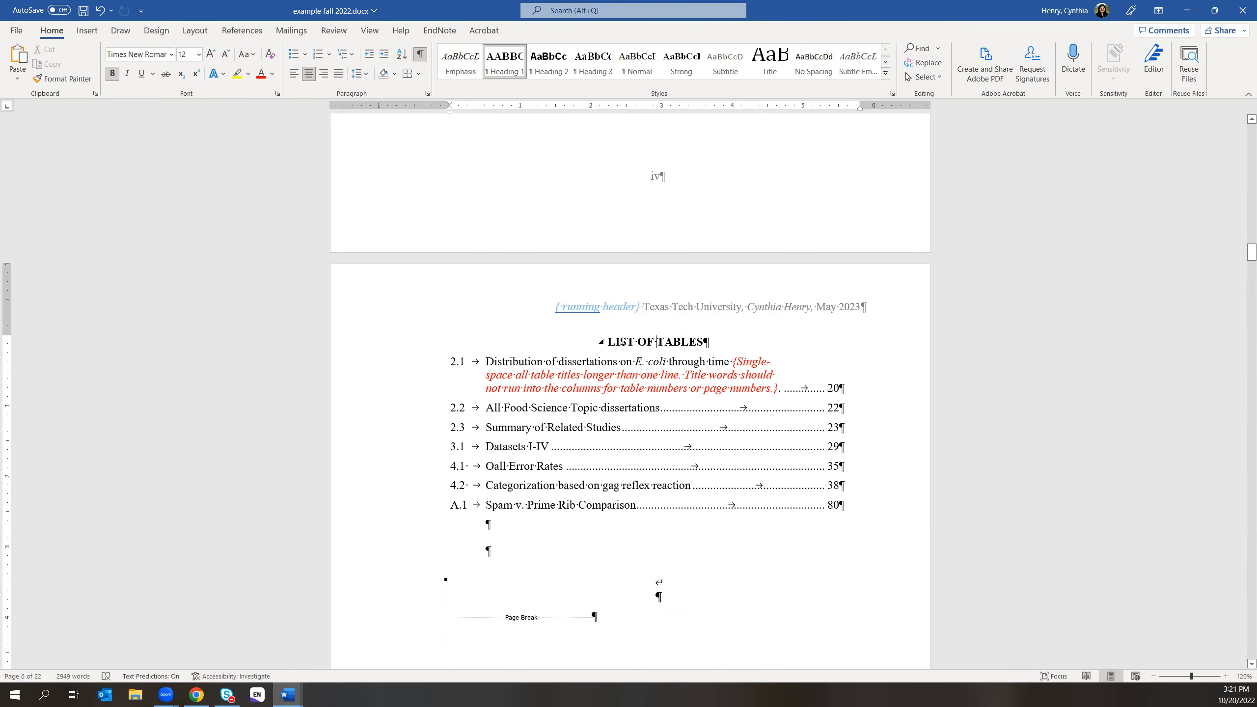
left_click(586, 365)
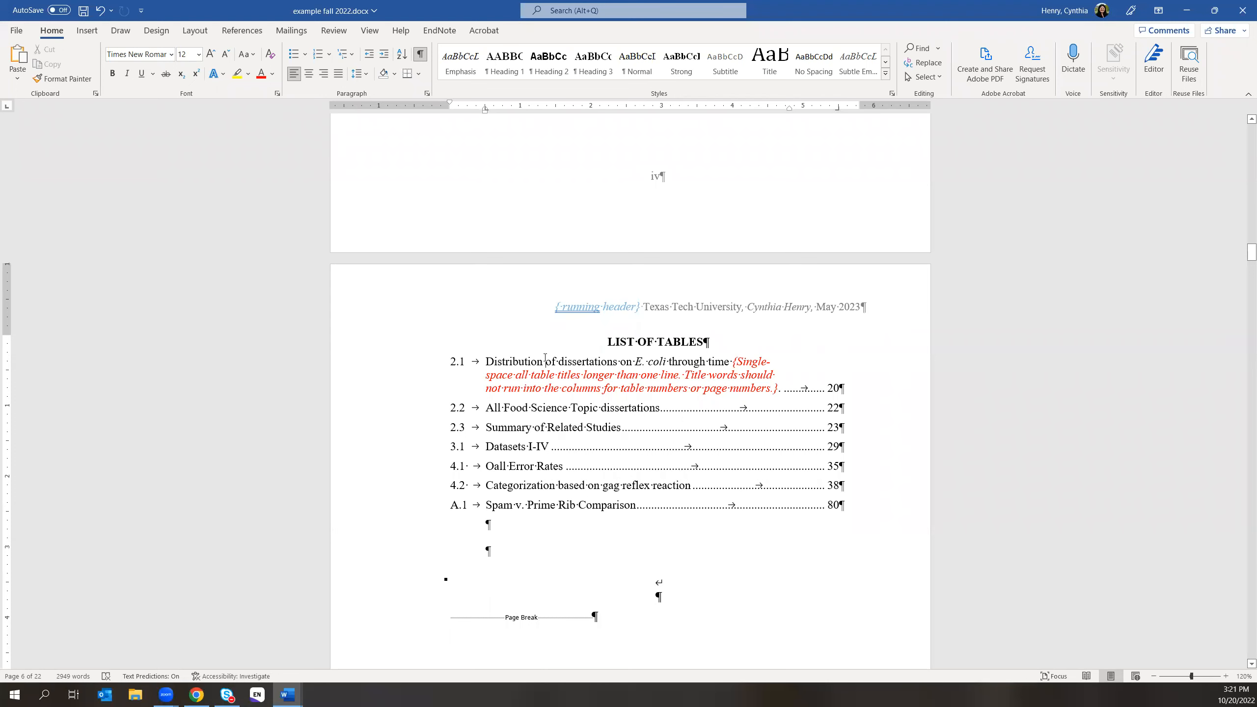
scroll(779, 548, "down", 8)
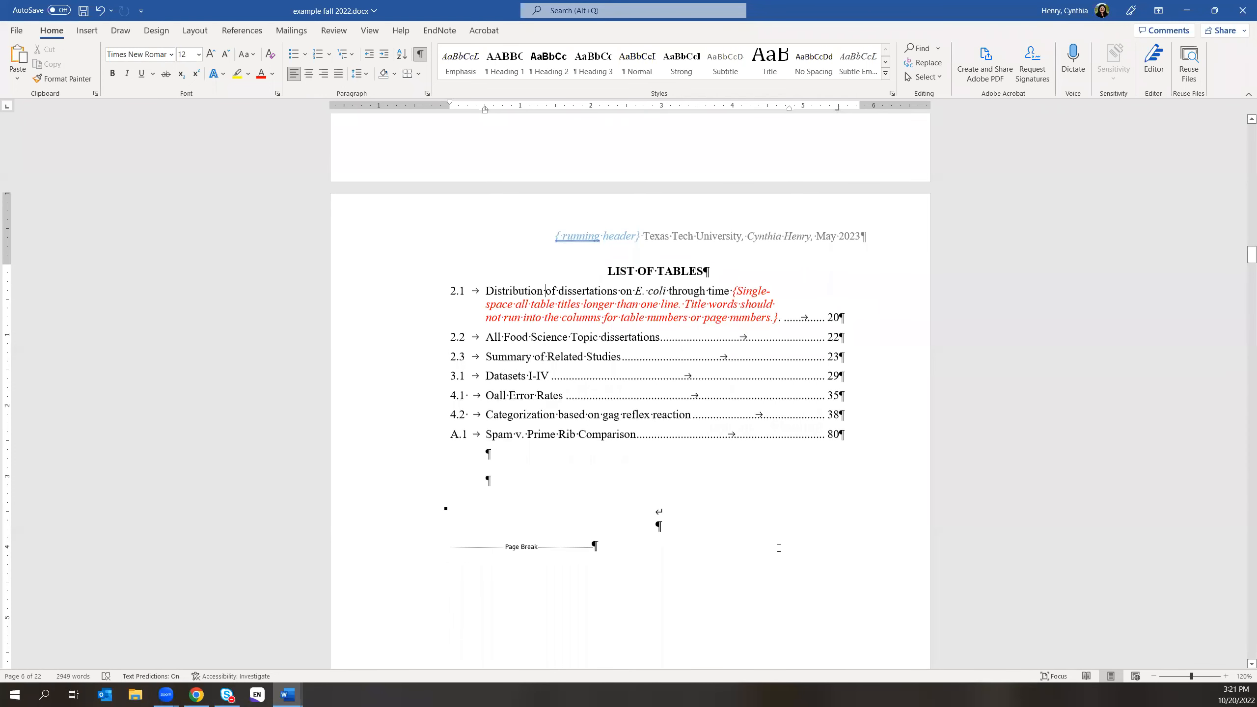
scroll(719, 529, "down", 20)
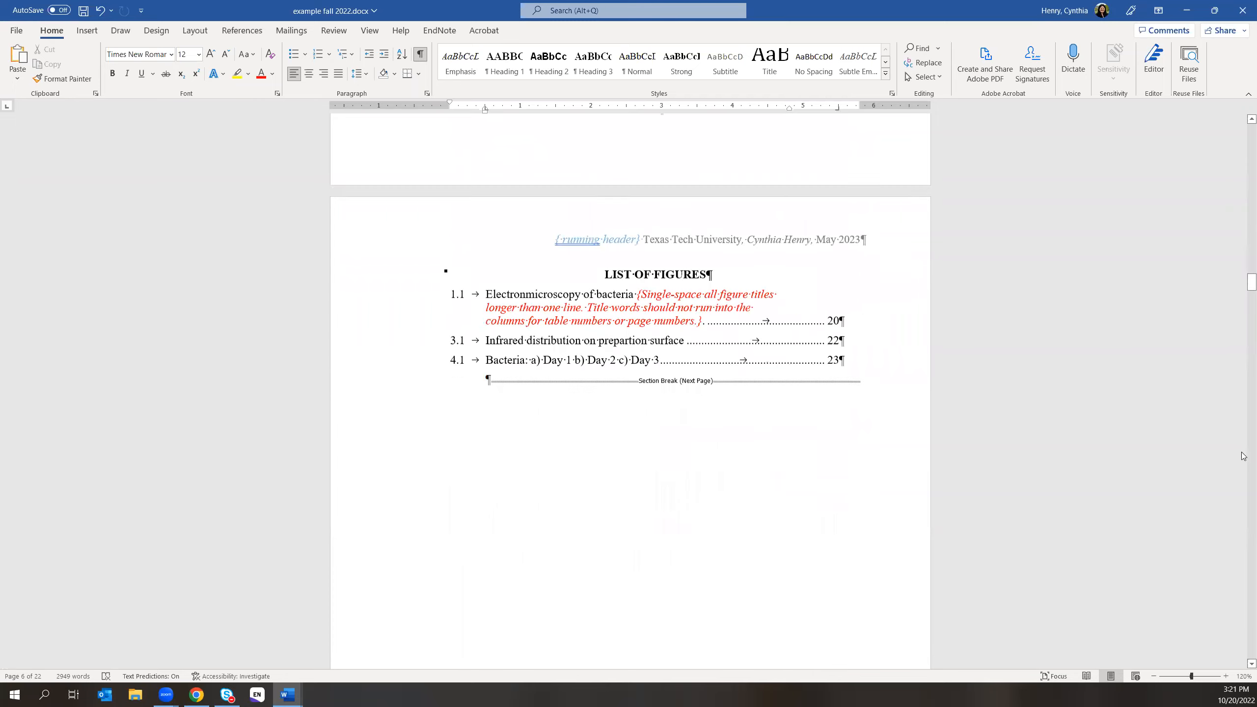
scroll(1160, 428, "down", 20)
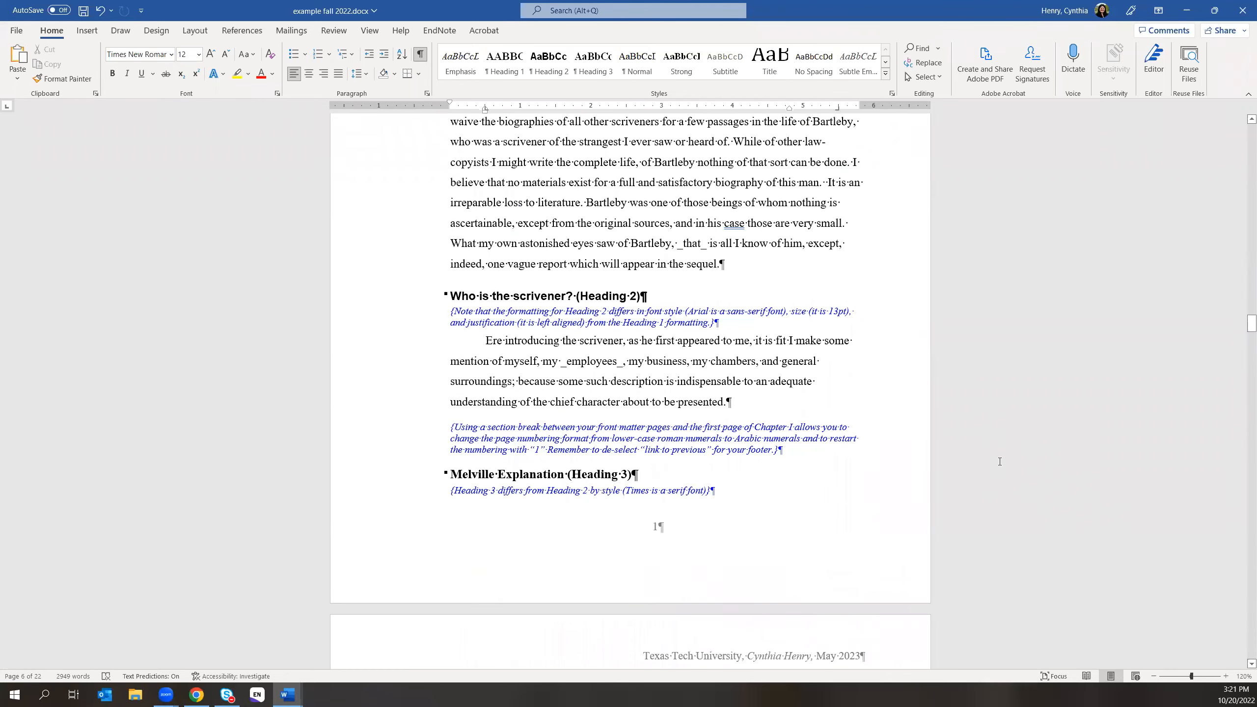
scroll(998, 462, "down", 12)
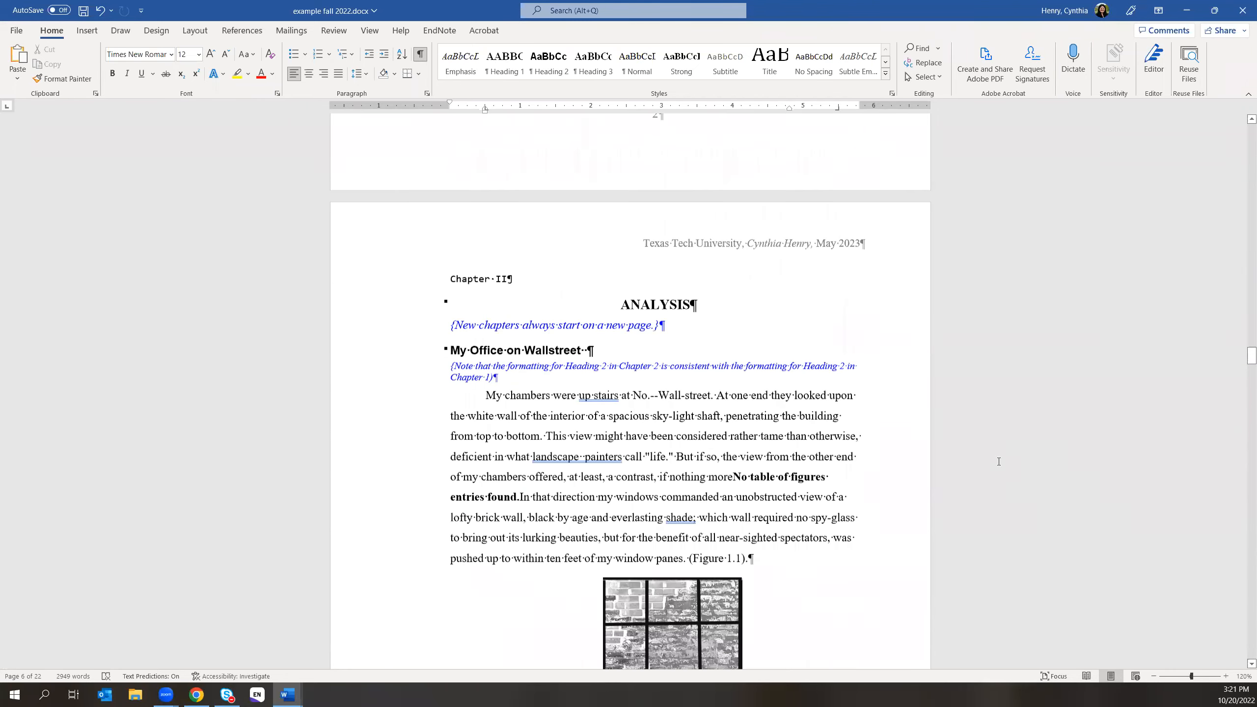
scroll(998, 462, "down", 20)
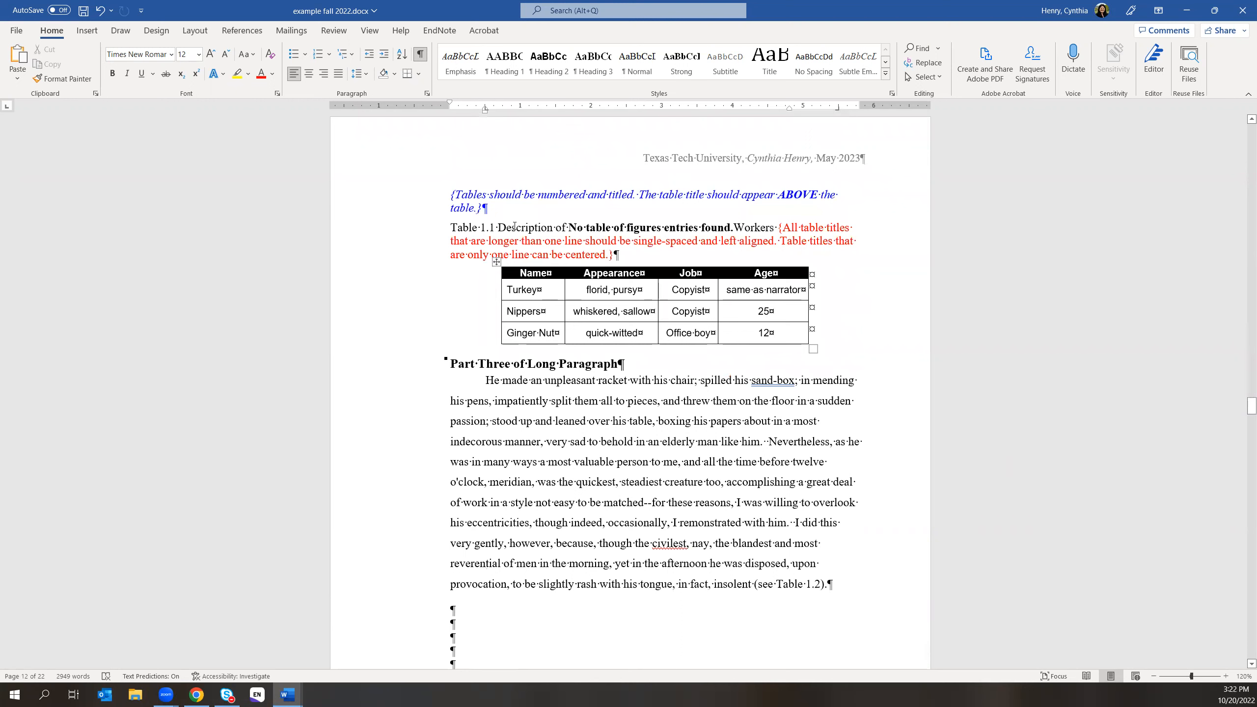
- With the Table 1.1 title selected, open the full Styles list and browse it
left_click(514, 226)
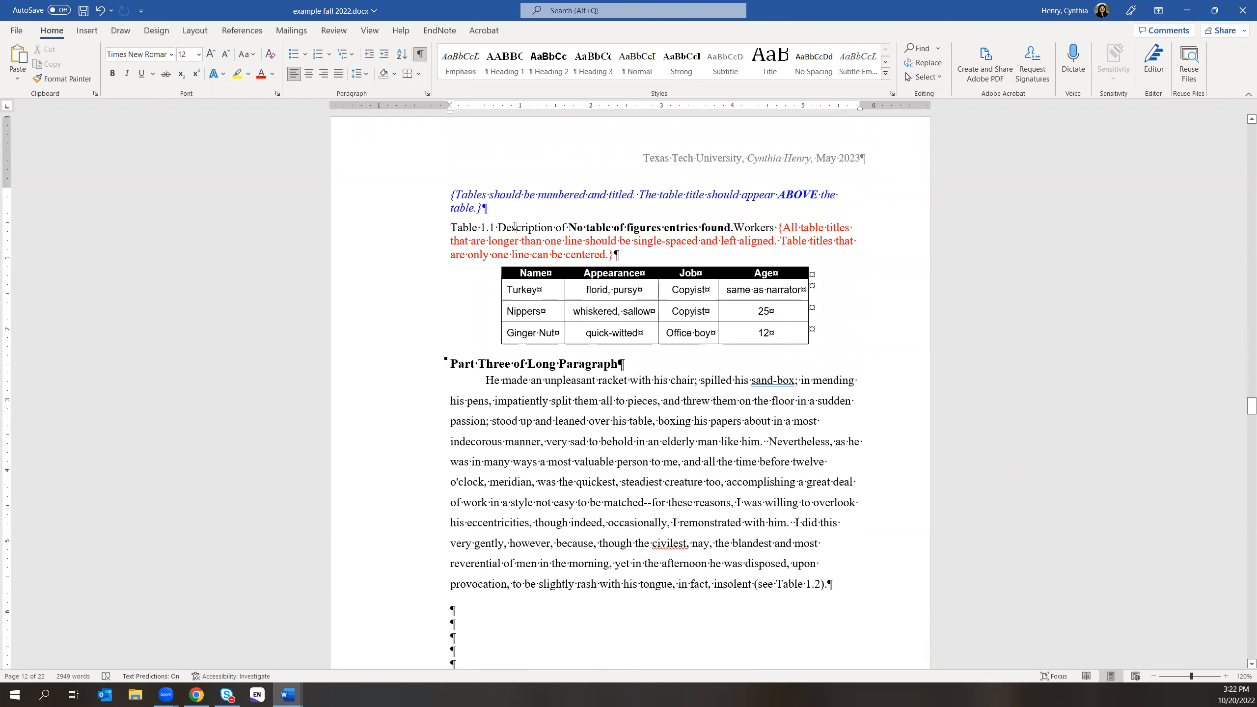
left_click(886, 73)
left_click(909, 136)
left_click(892, 94)
scroll(1172, 297, "down", 7)
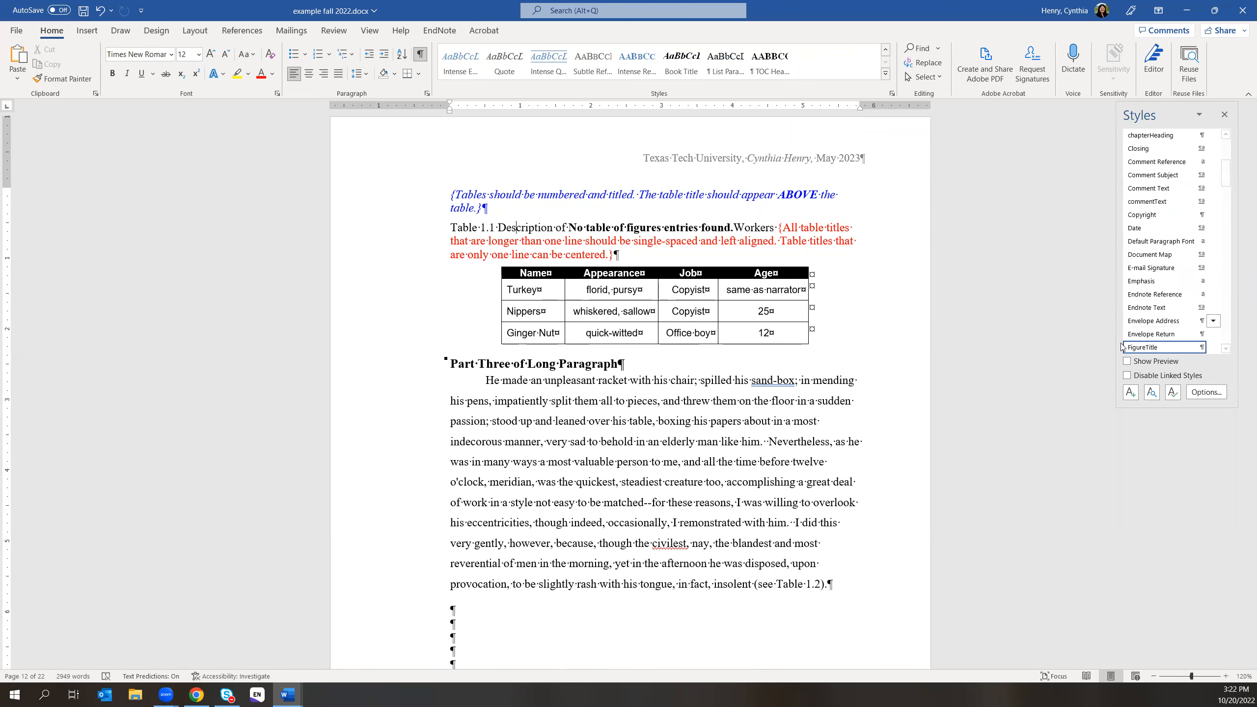
scroll(1165, 317, "down", 4)
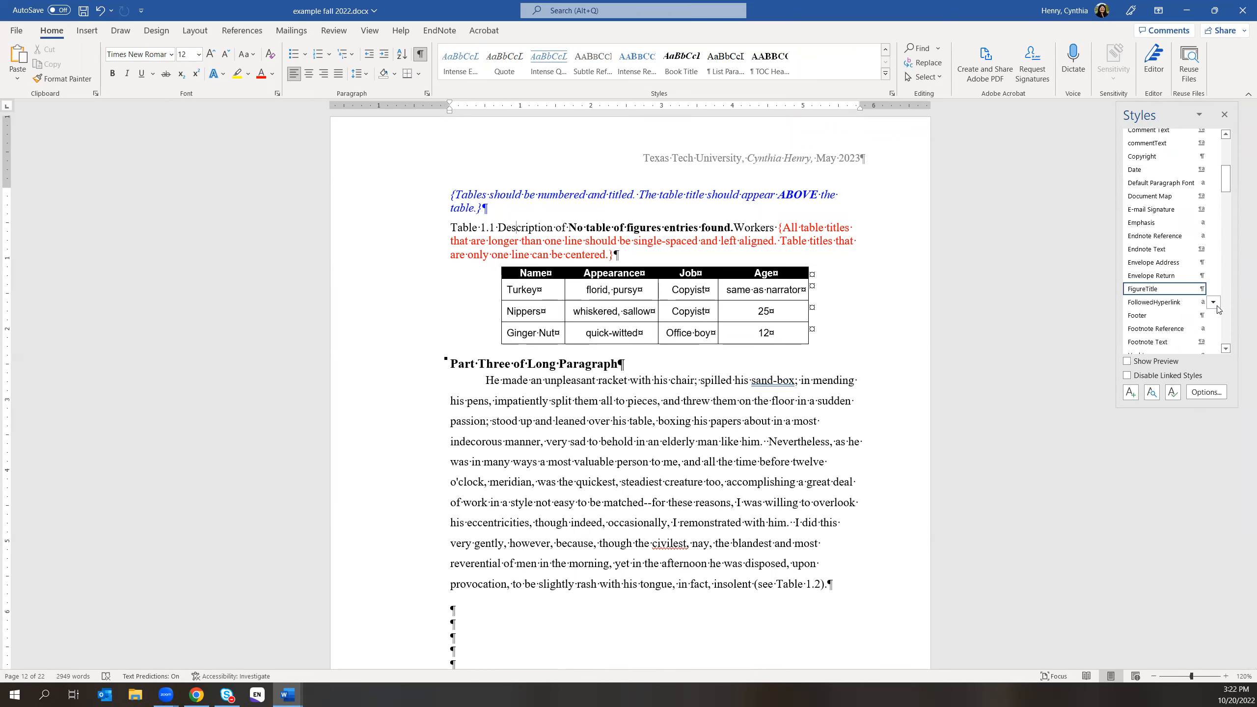
scroll(1165, 332, "down", 6)
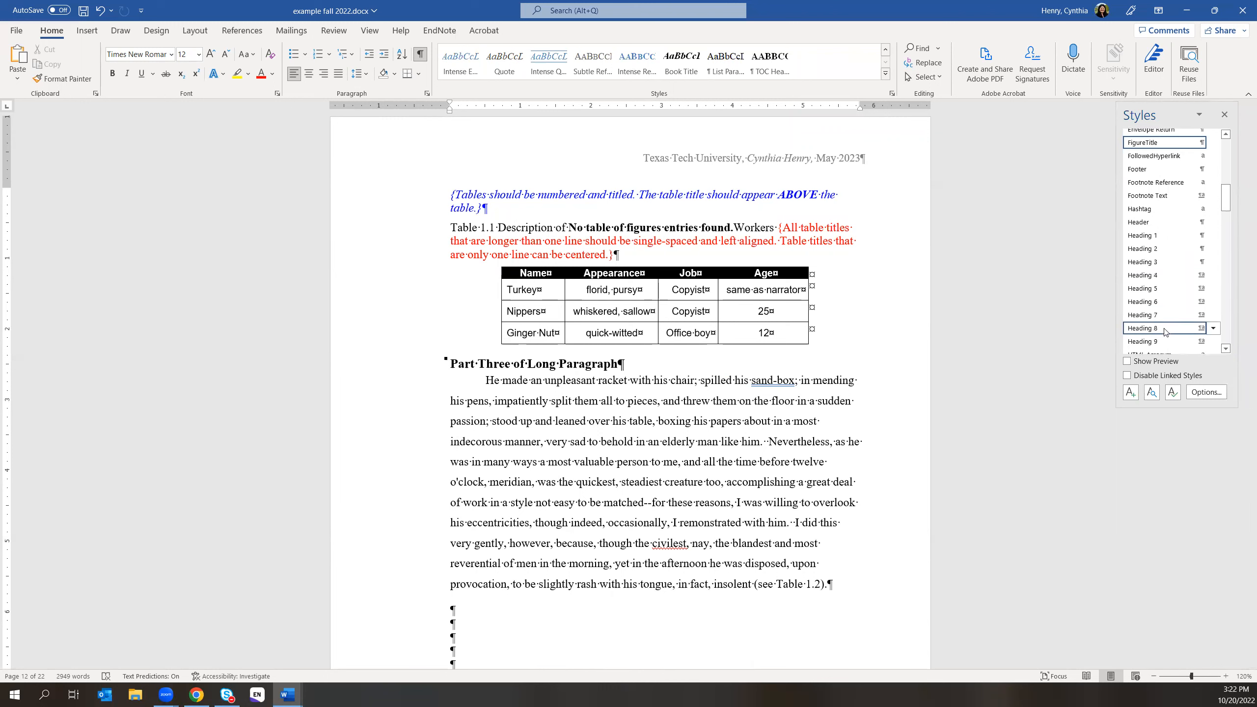
scroll(1166, 331, "down", 3)
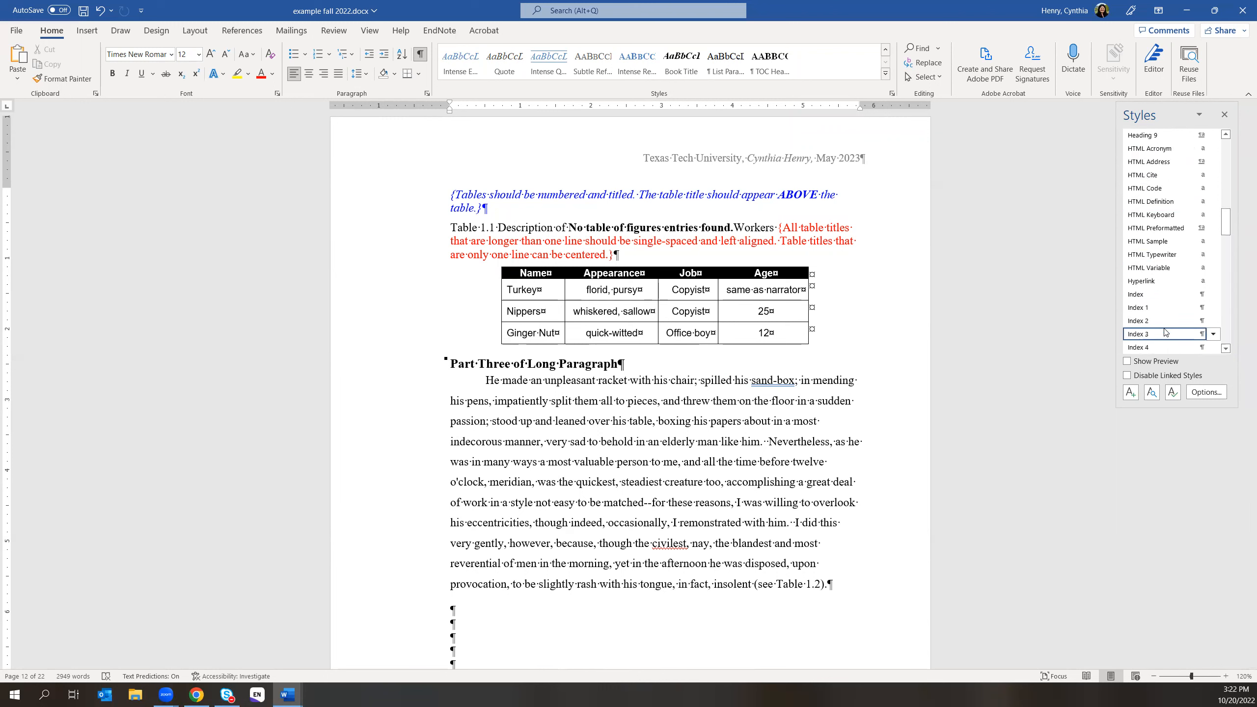
scroll(1165, 330, "down", 8)
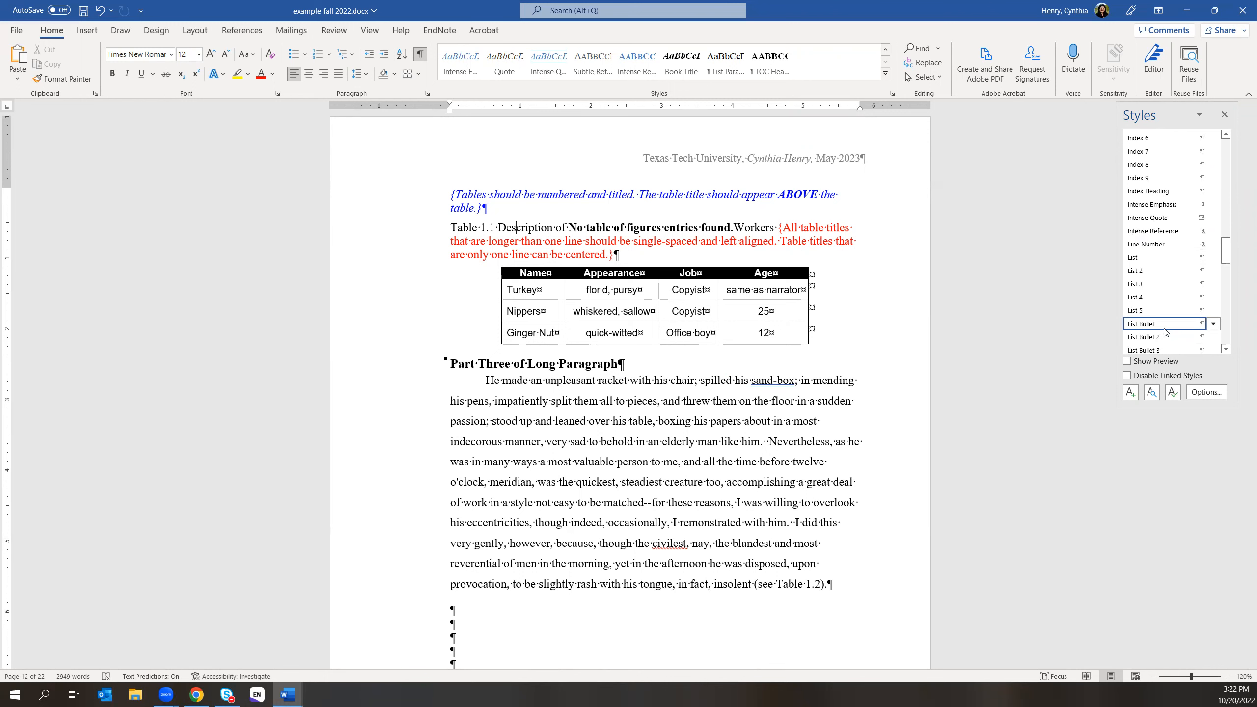
scroll(1165, 331, "down", 10)
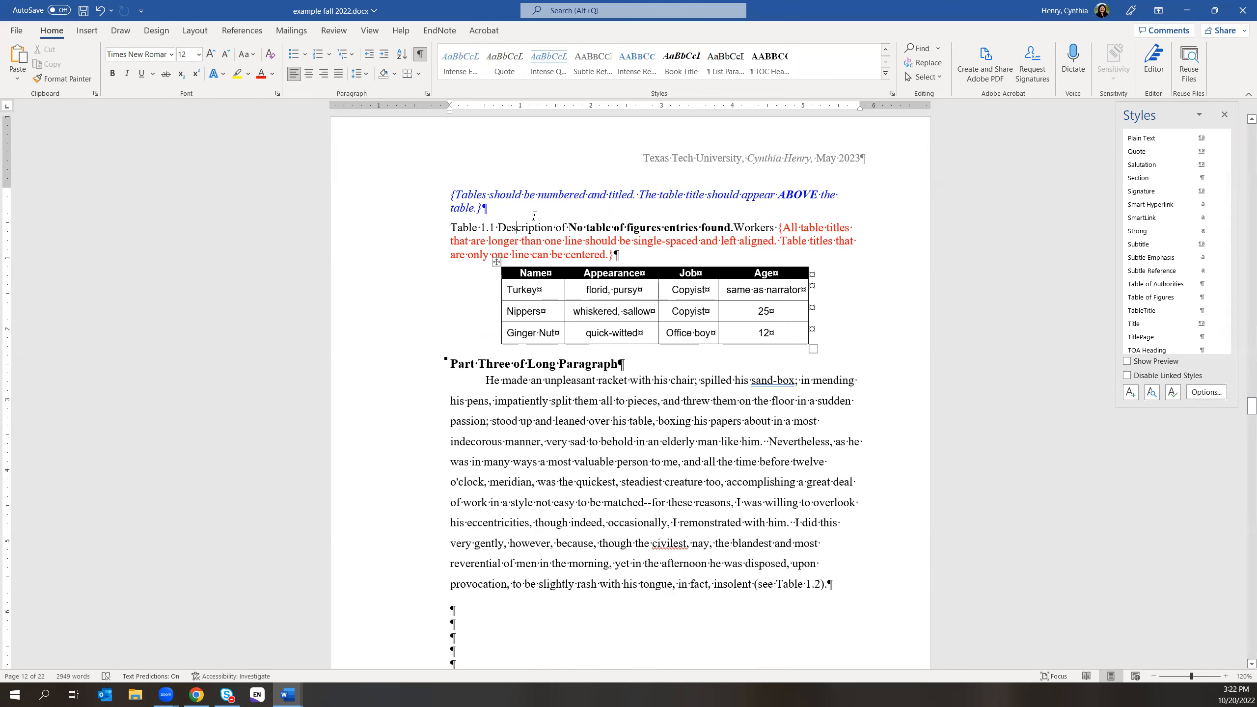
- Update the TableTitle style to match the selected Table 1.1 title
left_click_drag(450, 228, 777, 227)
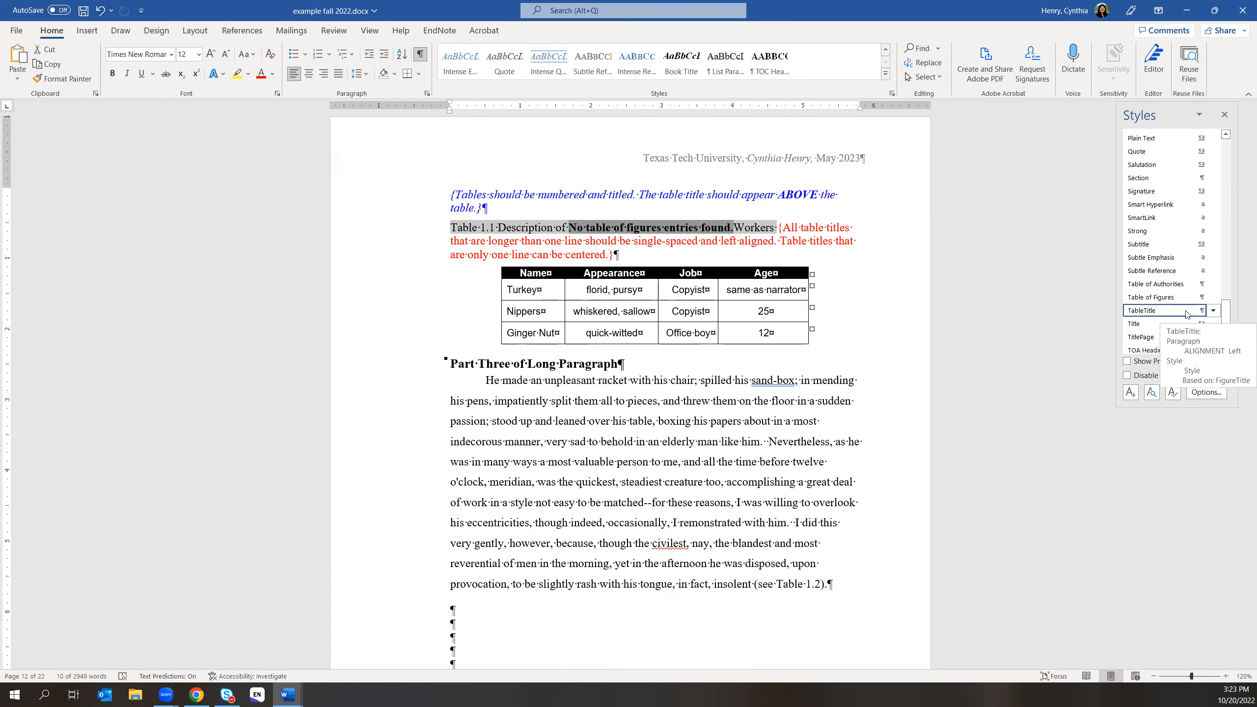
left_click(1212, 310)
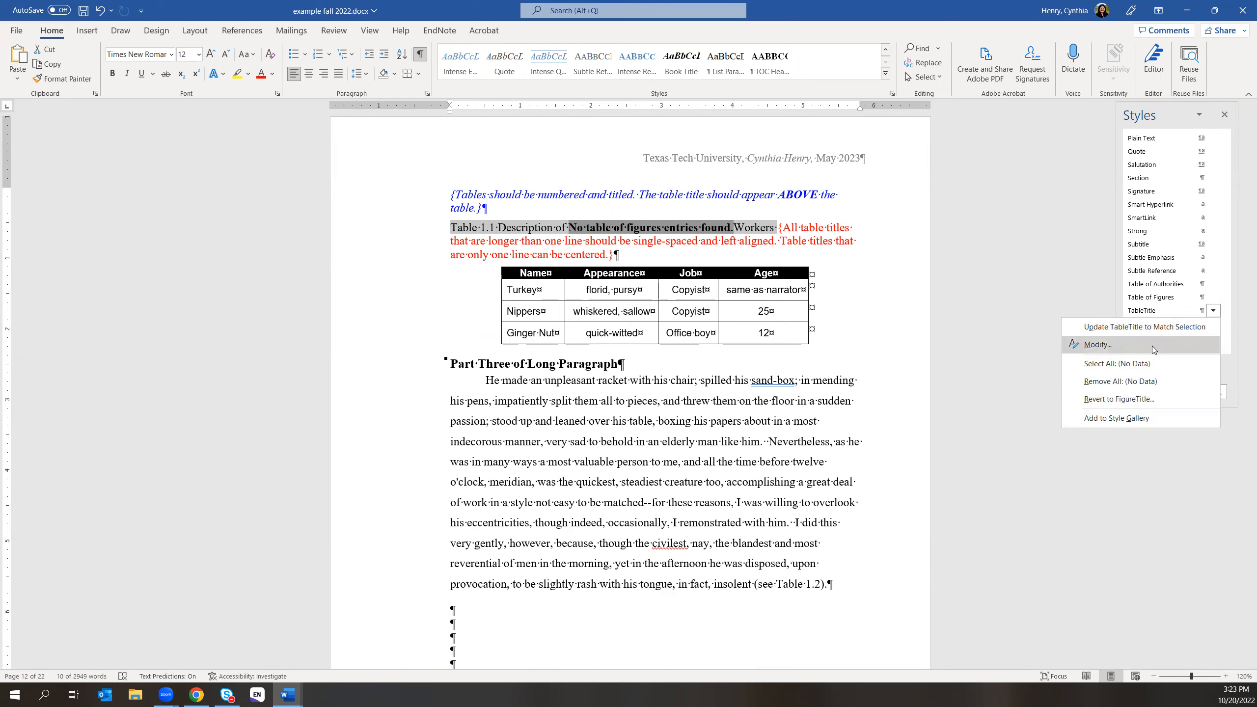
left_click(1150, 328)
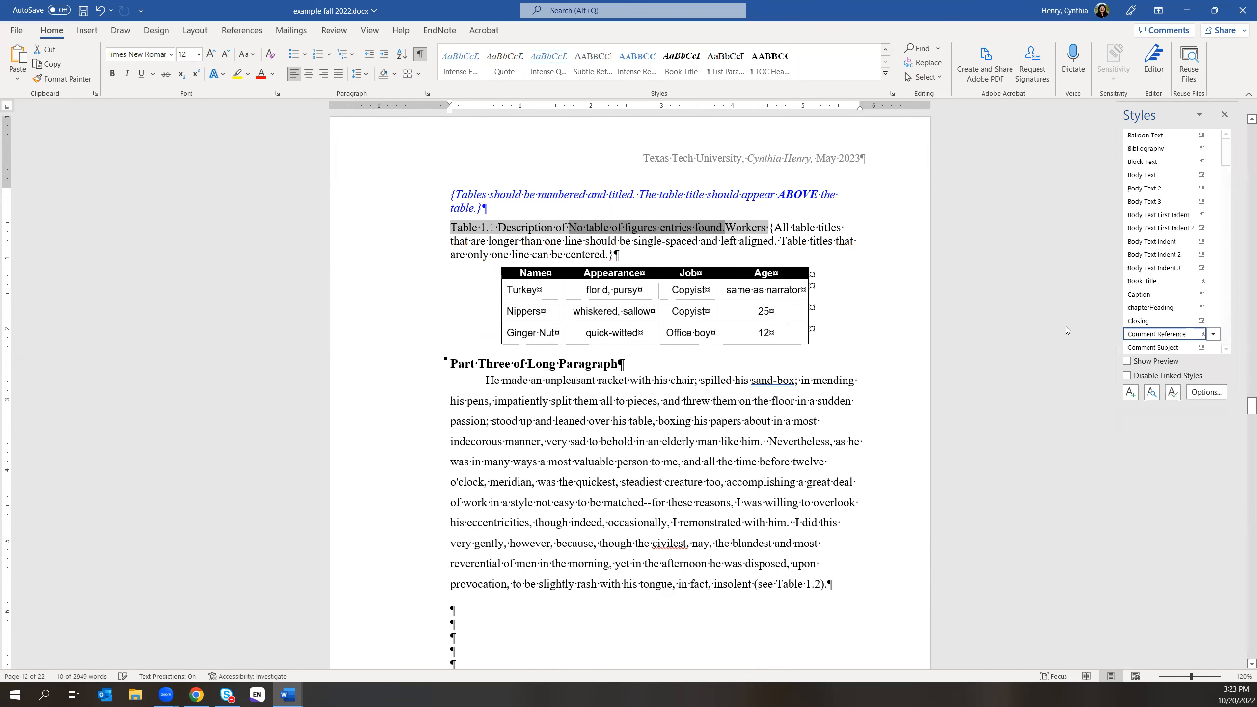
left_click(871, 341)
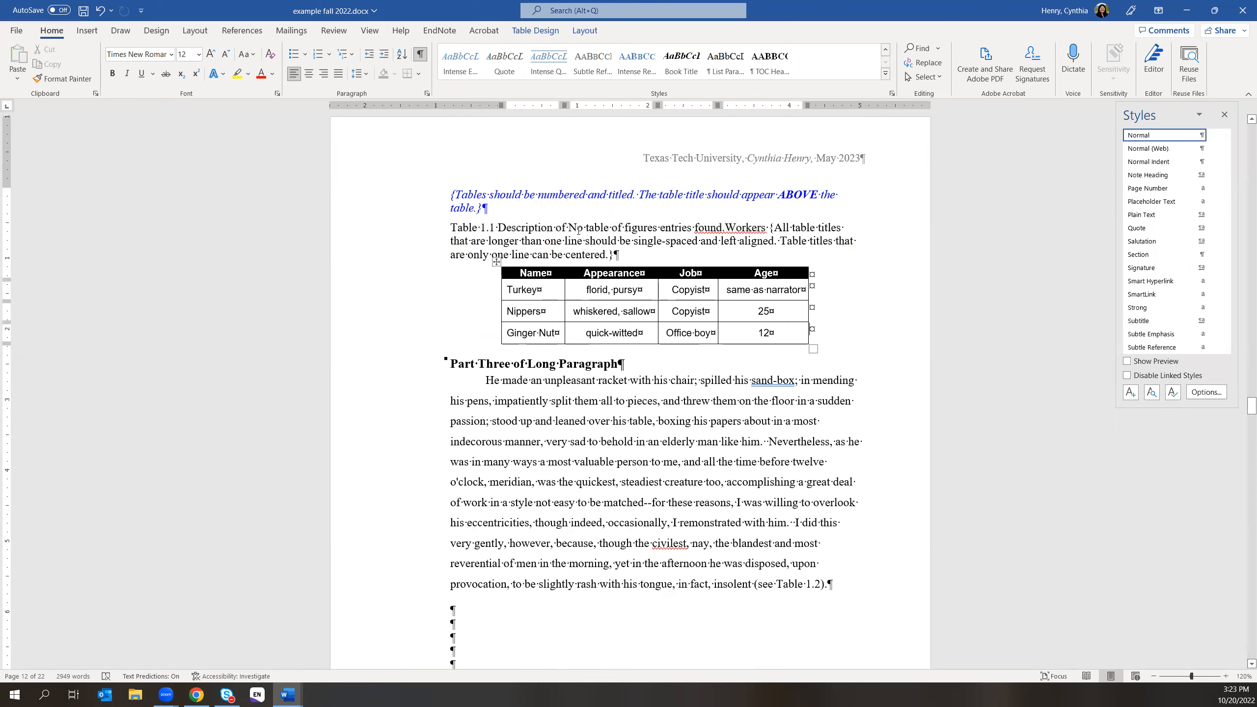
- Delete the stray 'No table of figures entries found.' text and extra space from the caption
left_click_drag(573, 224, 718, 230)
key("Delete")
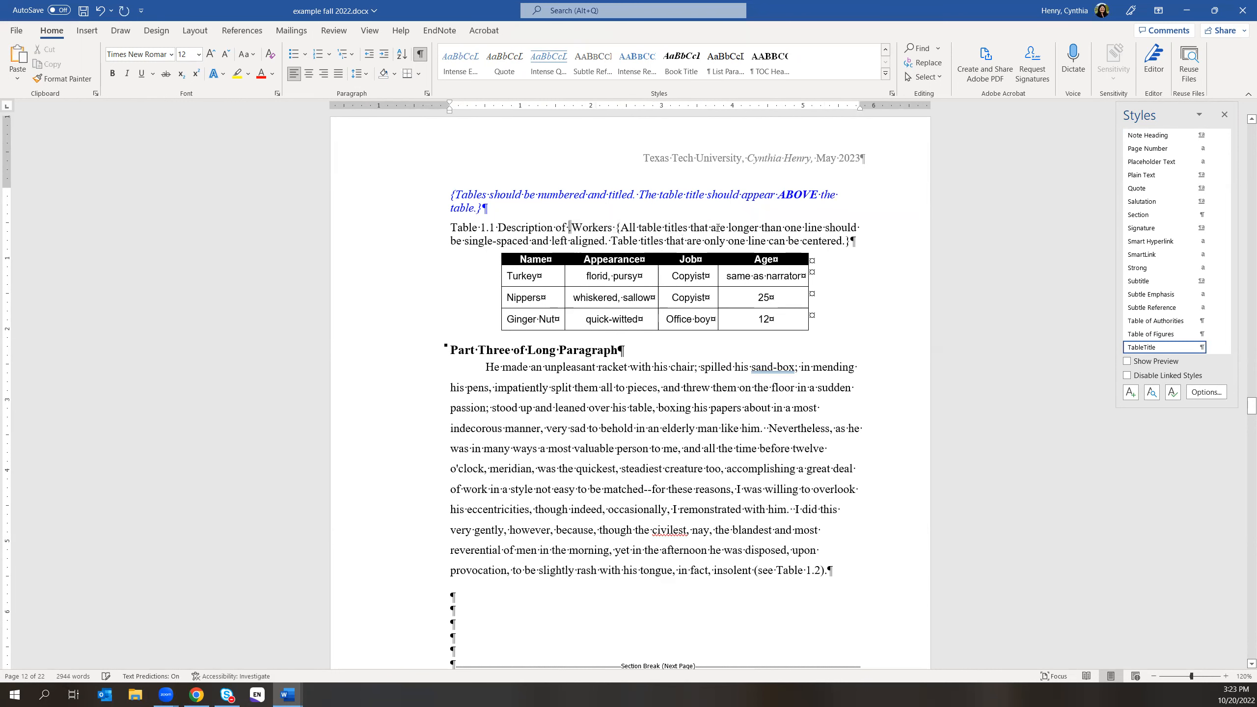
key("BackSpace")
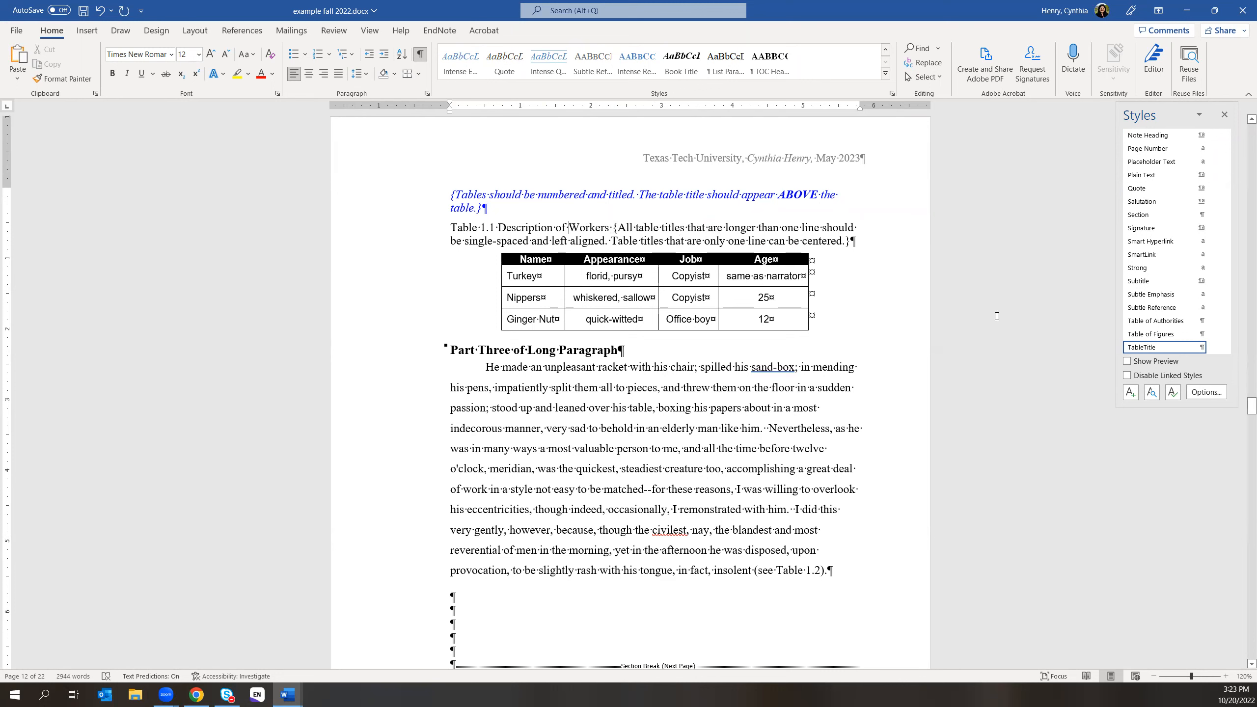
- Scroll through the rest of the Styles pane list
mouse_move(1156, 350)
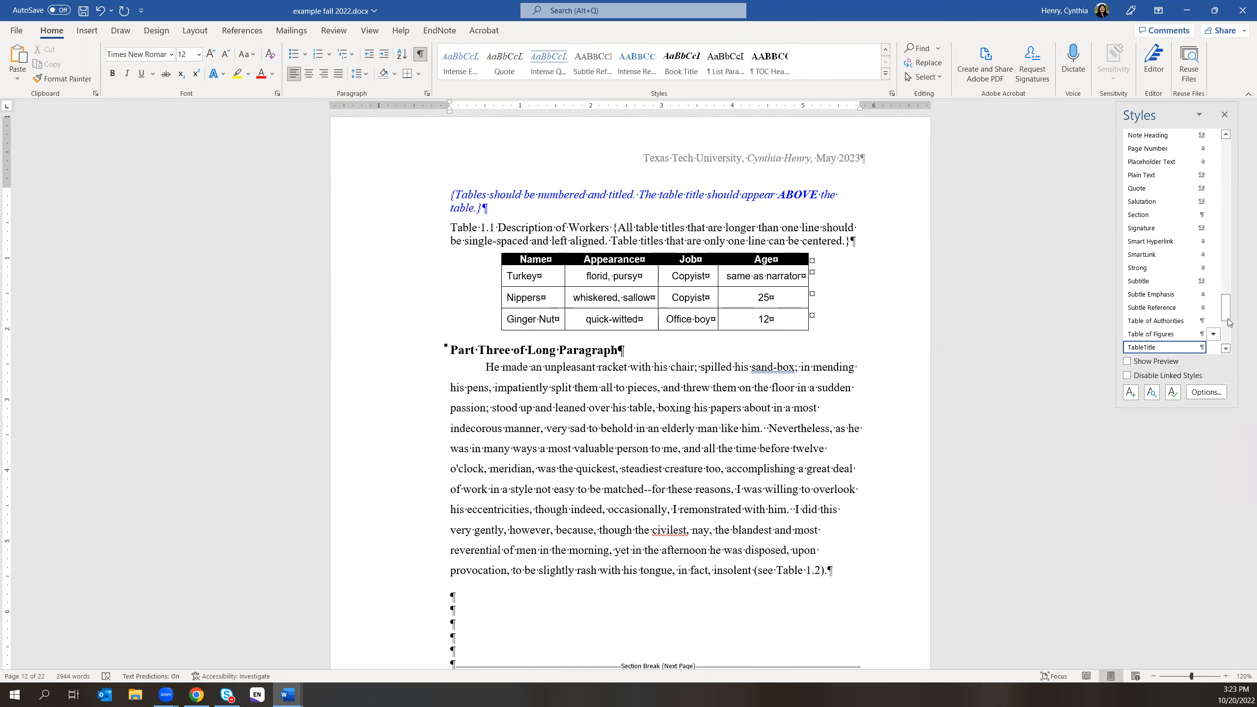
left_click(1224, 349)
left_click(1225, 349)
left_click(1225, 349)
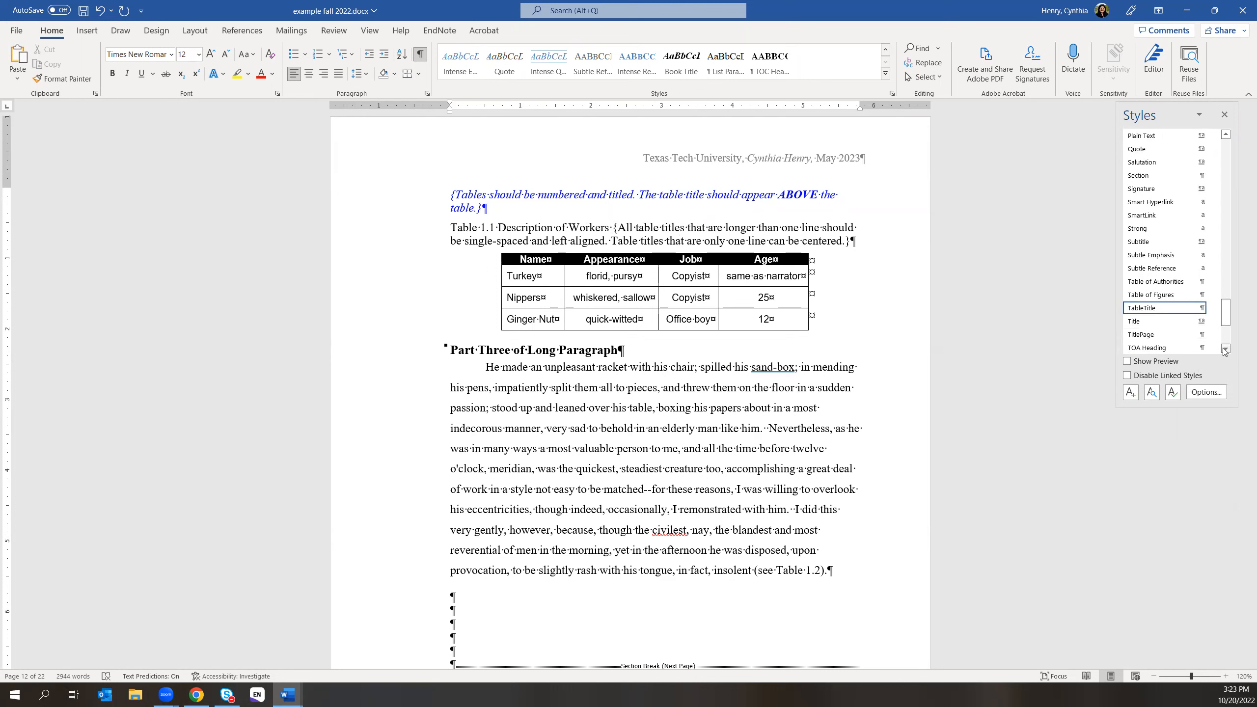
left_click(1225, 349)
left_click(1225, 349)
left_click(1225, 349)
left_click(1225, 349)
left_click(1224, 349)
left_click(1225, 349)
left_click(1225, 349)
left_click(1225, 349)
left_click(1225, 349)
left_click(1225, 349)
left_click(1224, 349)
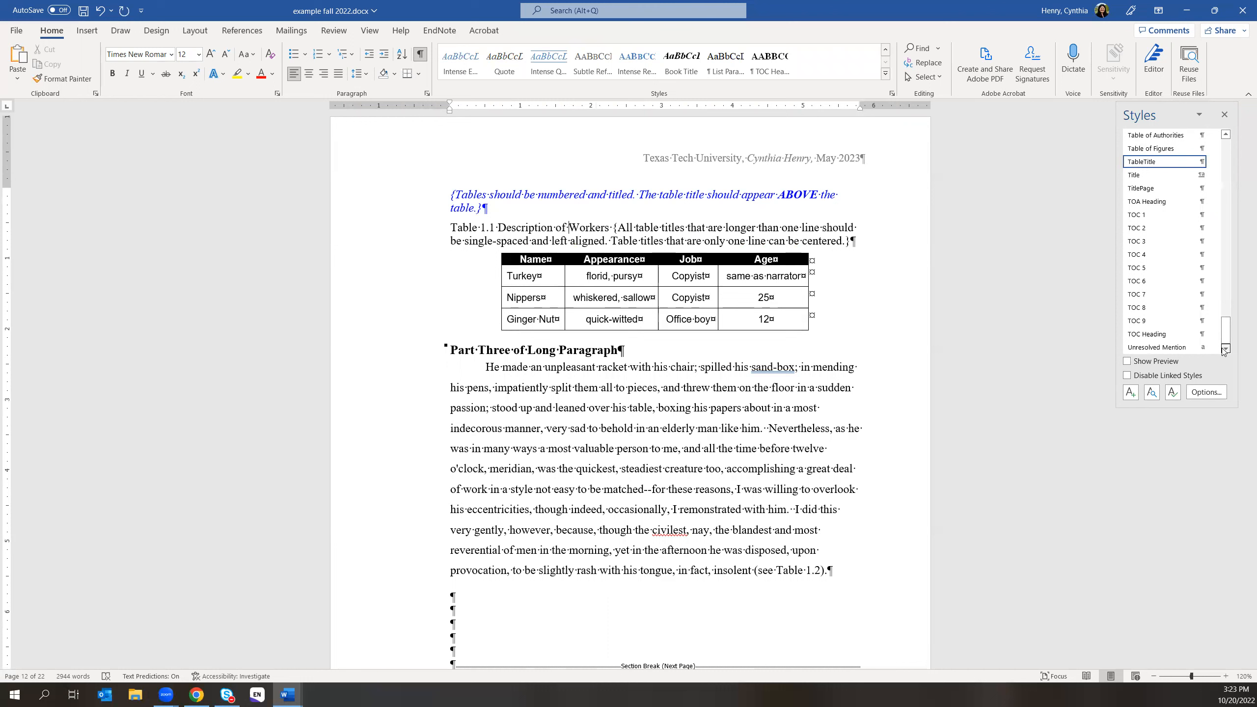
left_click_drag(1227, 335, 1227, 313)
scroll(1227, 312, "up", 3)
scroll(1233, 319, "down", 9)
- Check which style the body paragraph uses, then close the Styles pane
left_click(915, 509)
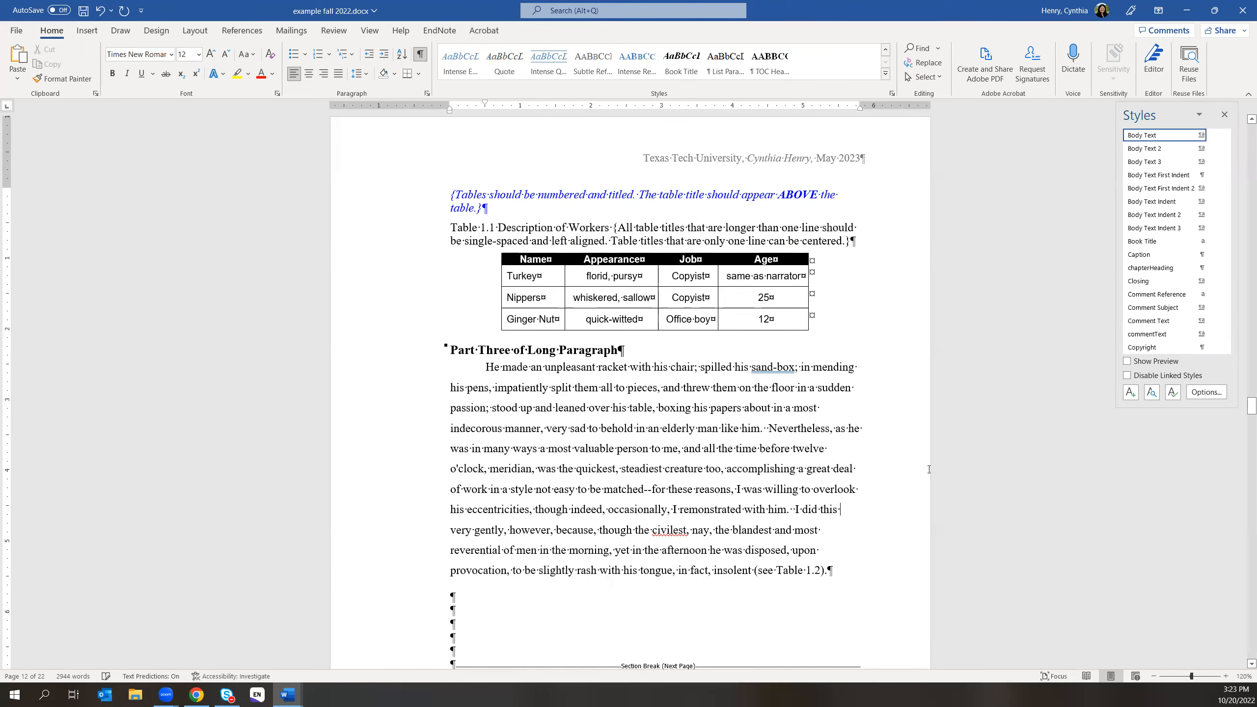
scroll(643, 349, "up", 3)
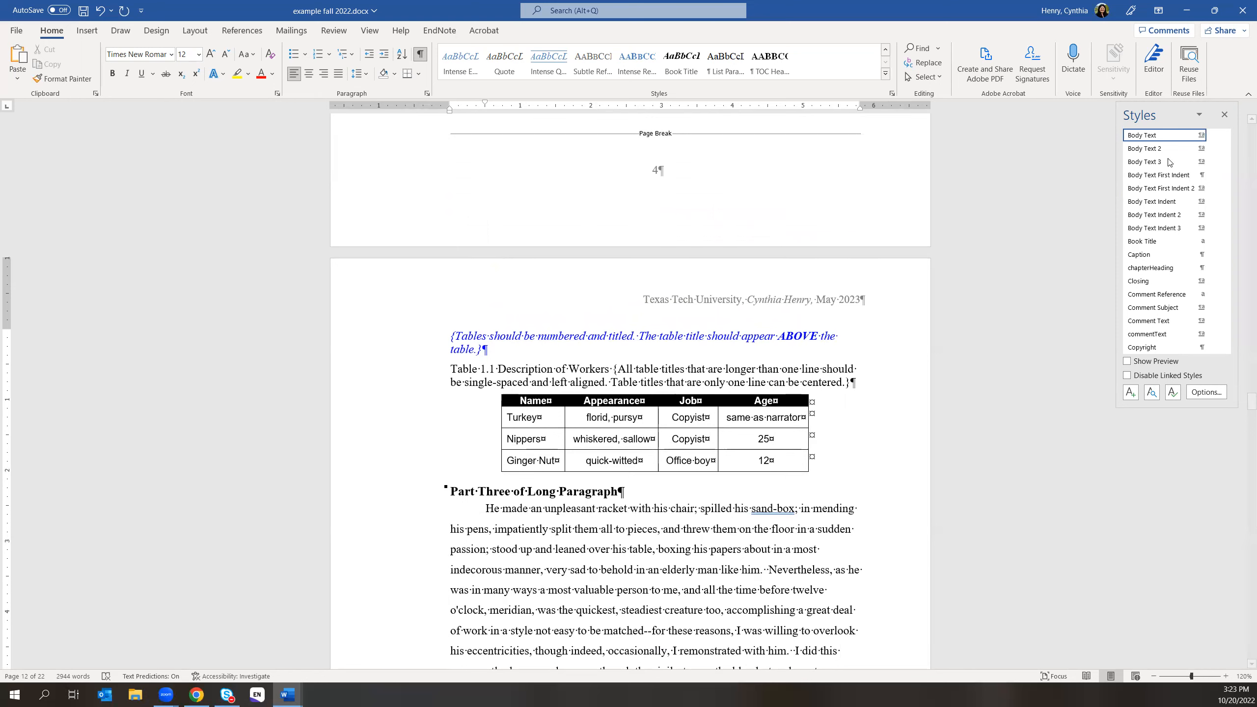
left_click(1224, 115)
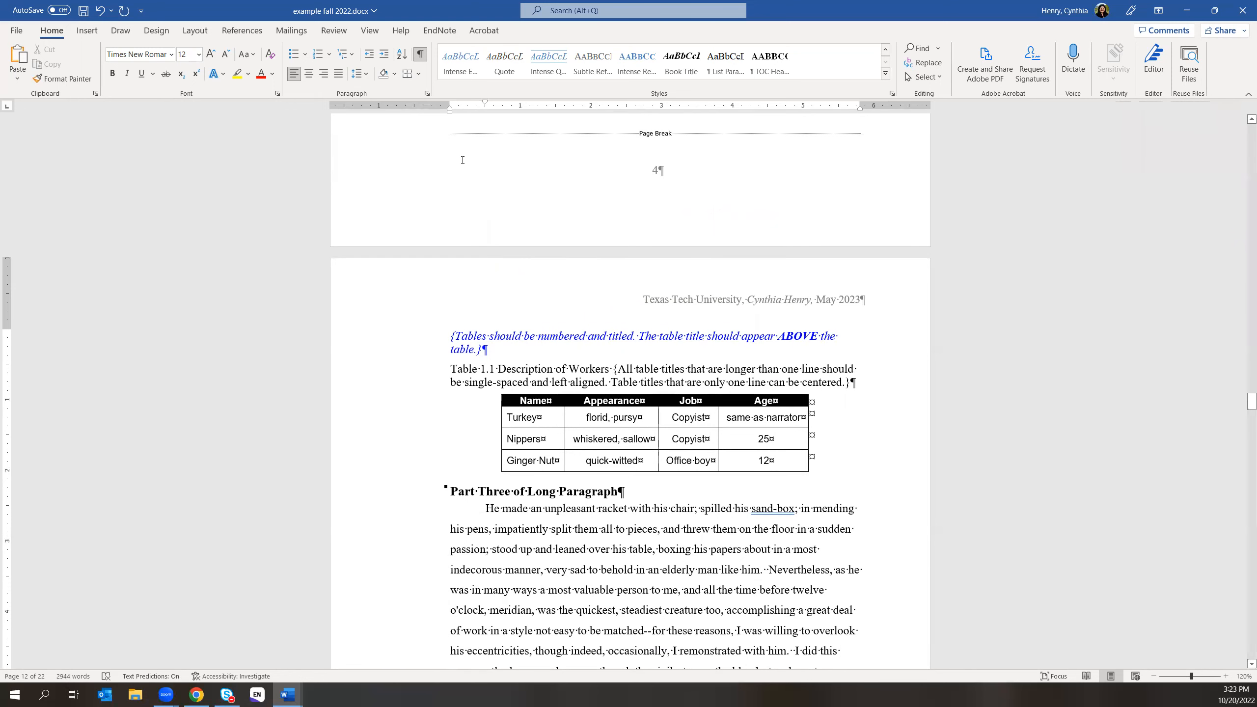
- Insert a table of figures at LIST OF TABLES using Table captions, without right-aligned page numbers
left_click(247, 31)
left_click_drag(1243, 408, 1197, 252)
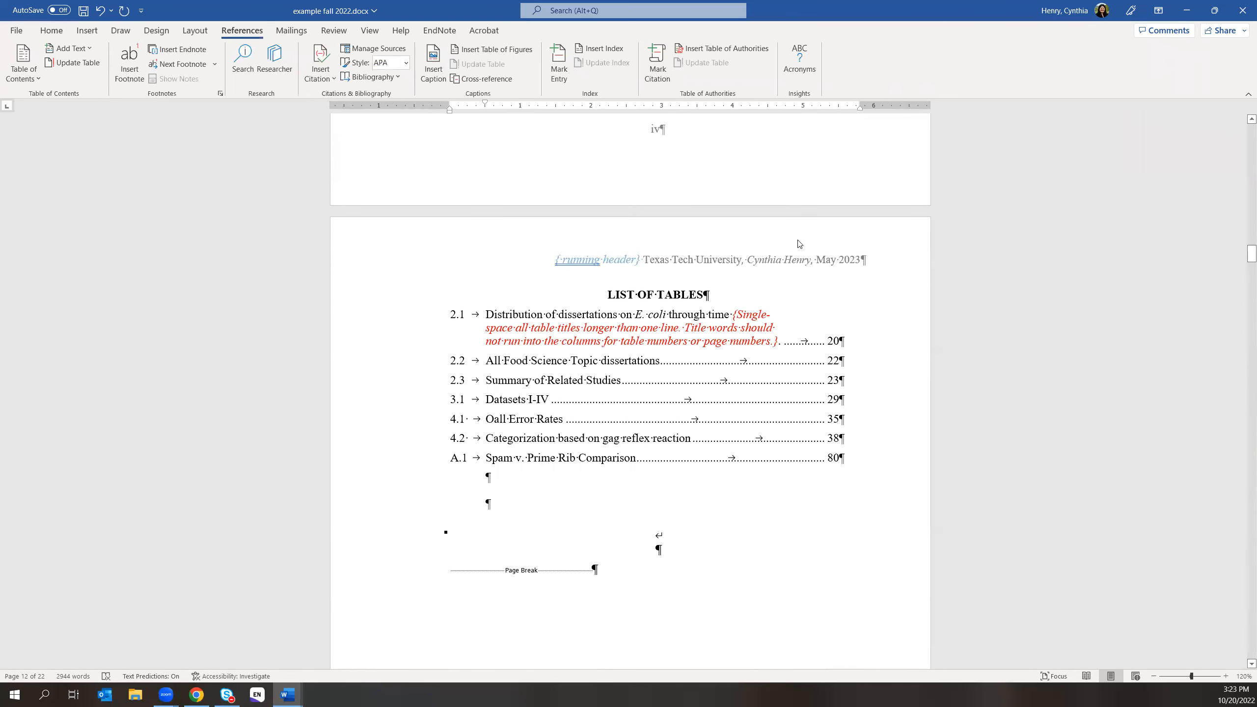
left_click(624, 298)
left_click(519, 48)
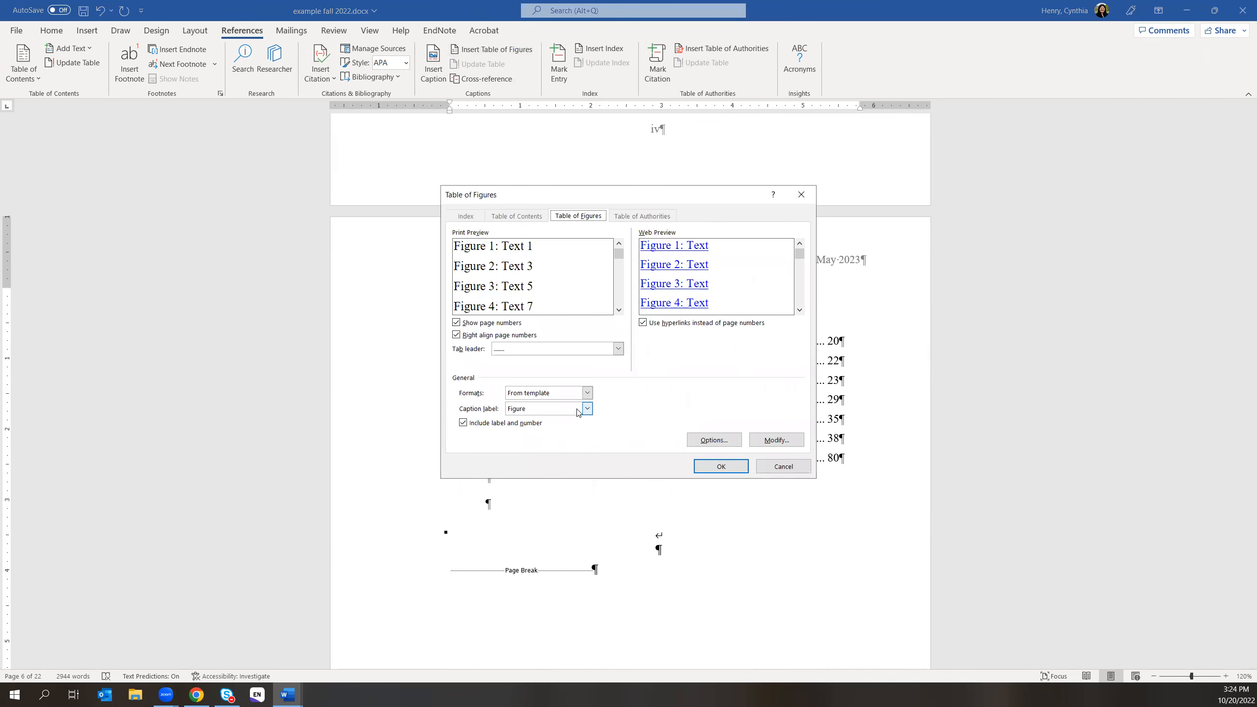
left_click(587, 408)
left_click(559, 442)
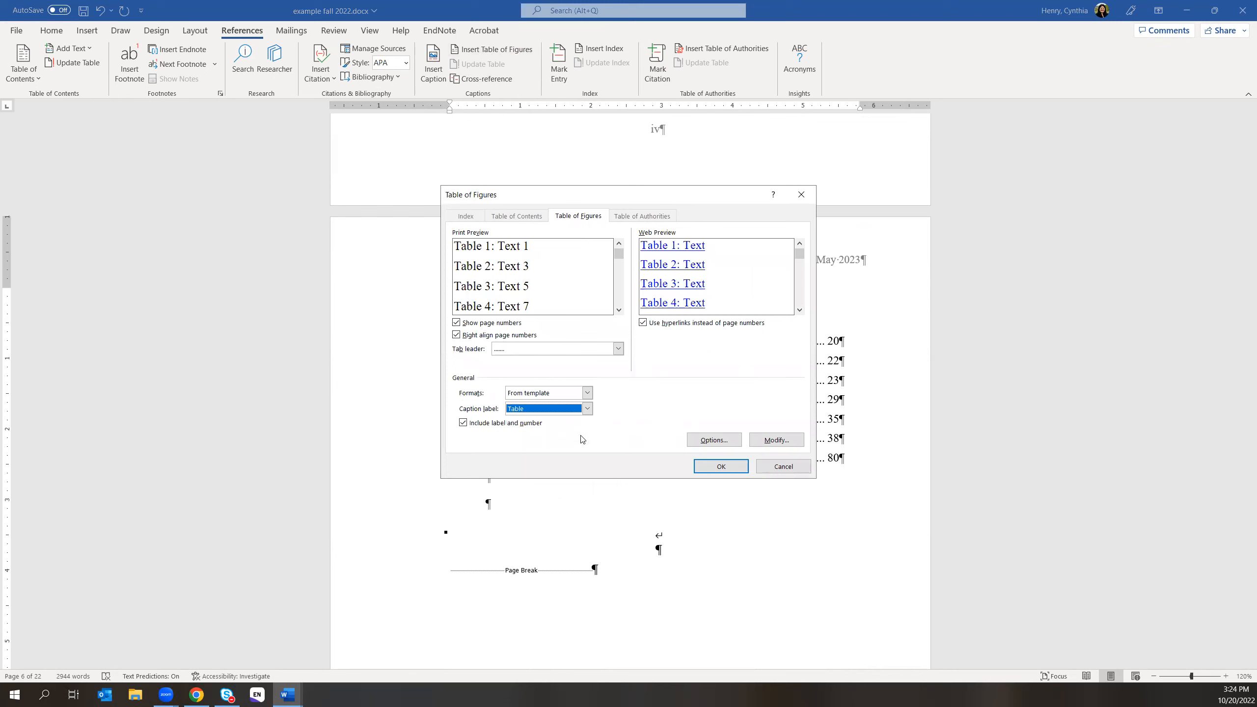
left_click(456, 335)
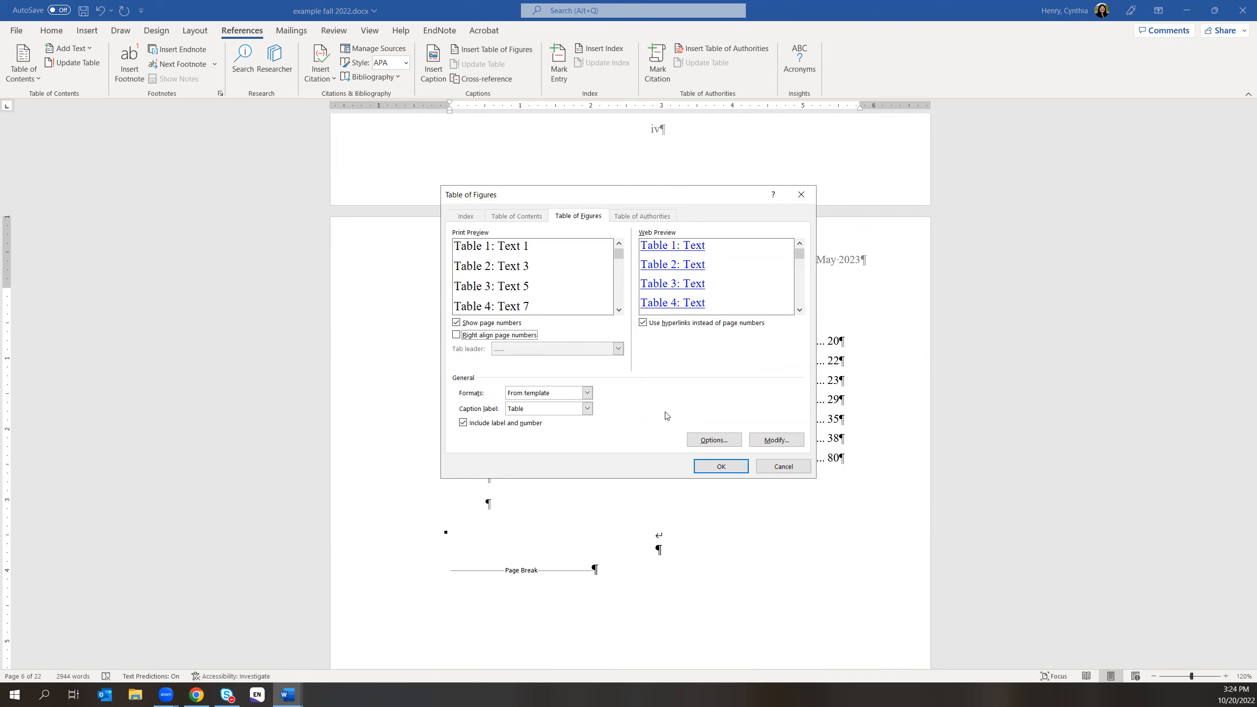
left_click(730, 469)
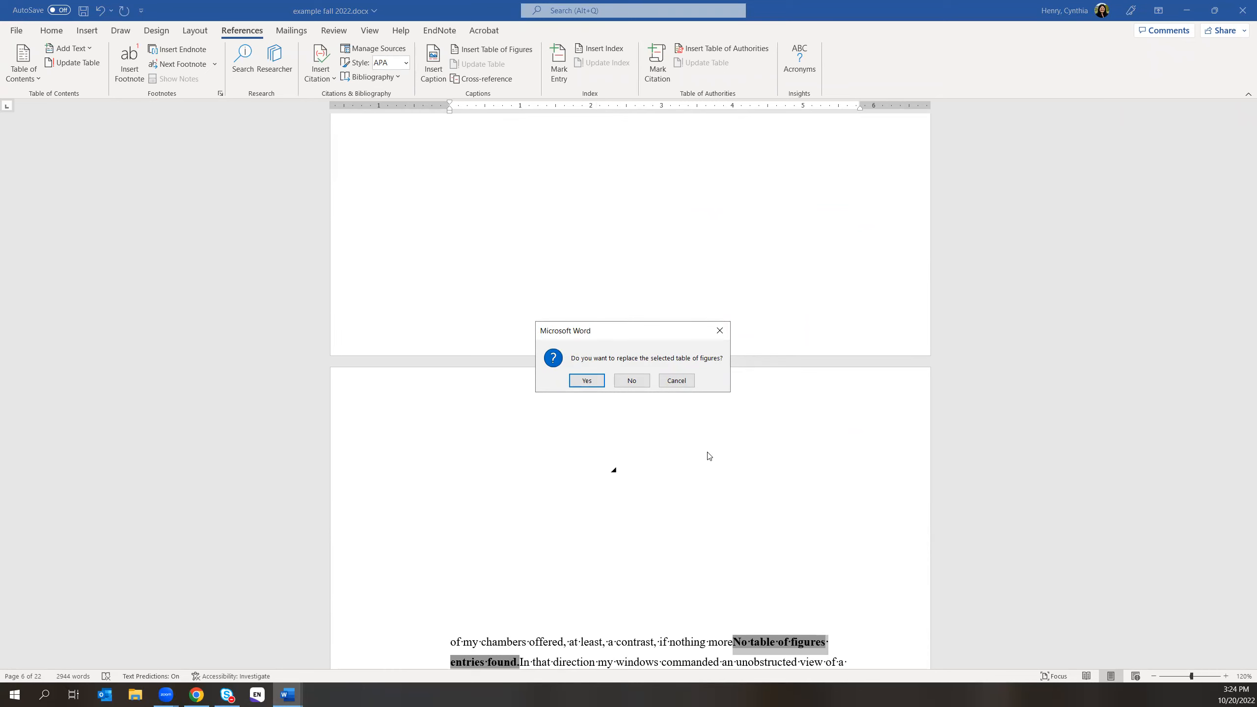
- Decline replacing the existing list, review the empty result, and switch to the browser
left_click(637, 383)
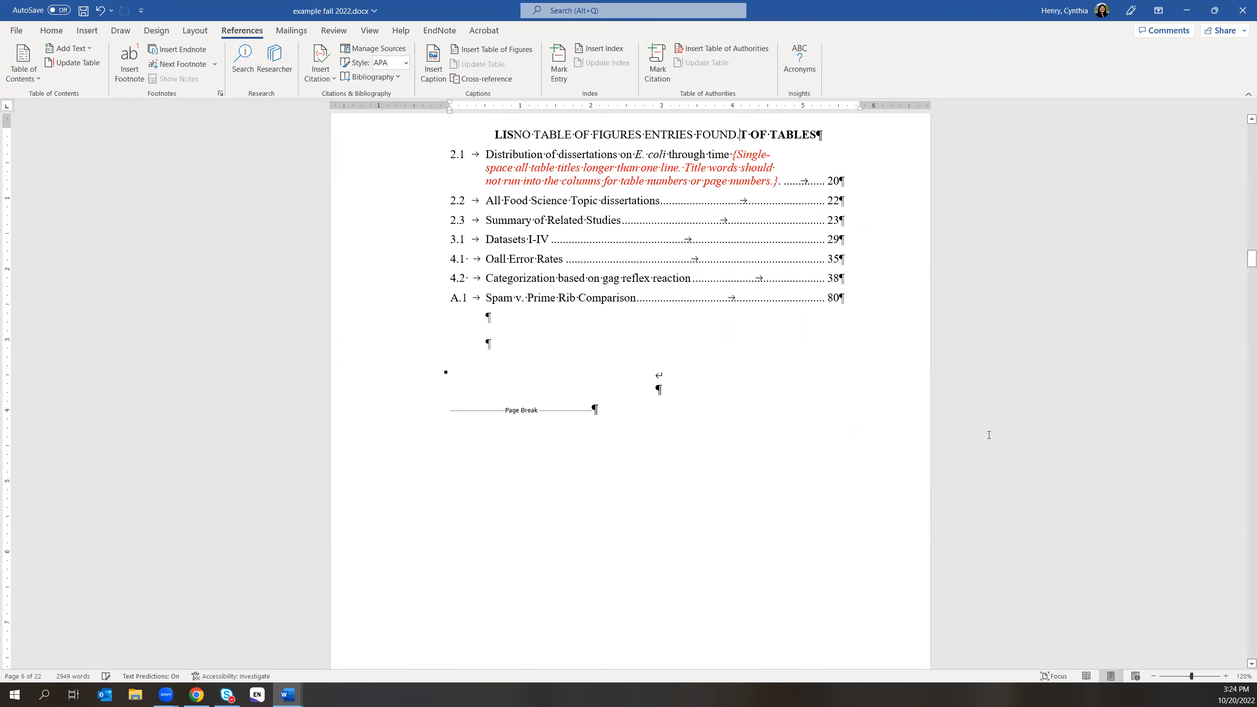
scroll(818, 401, "up", 2)
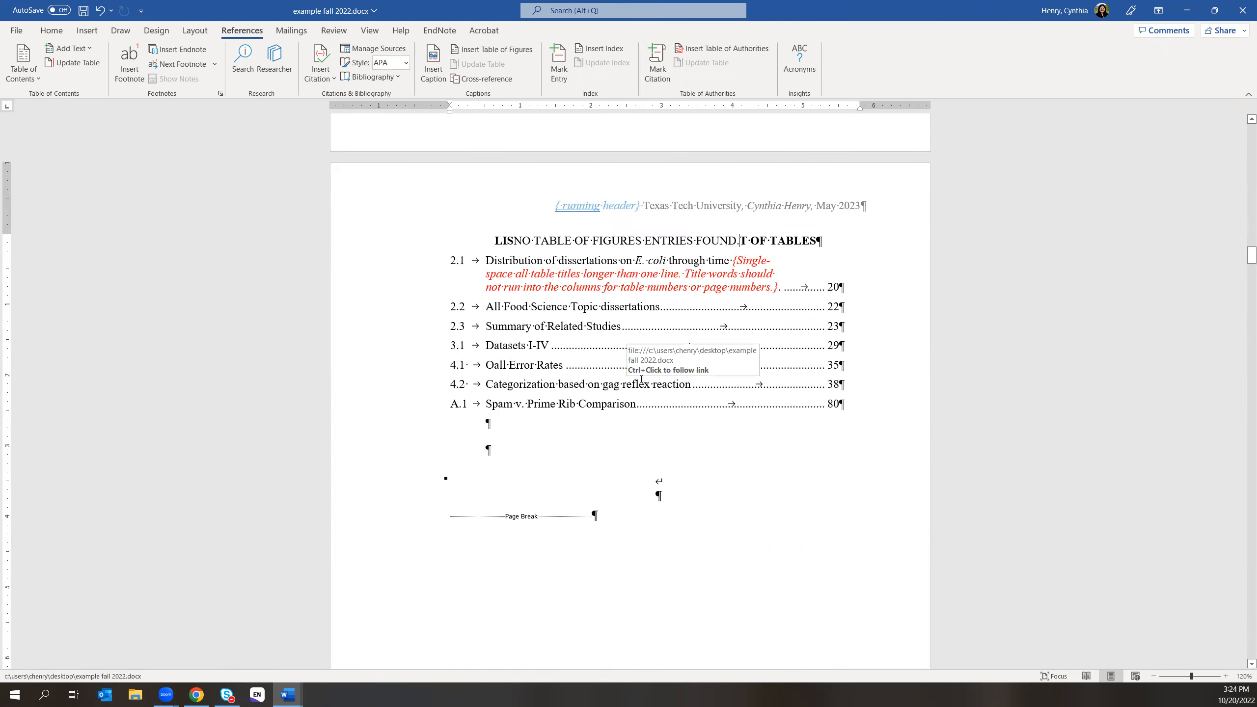
scroll(749, 393, "down", 3)
scroll(751, 394, "down", 9)
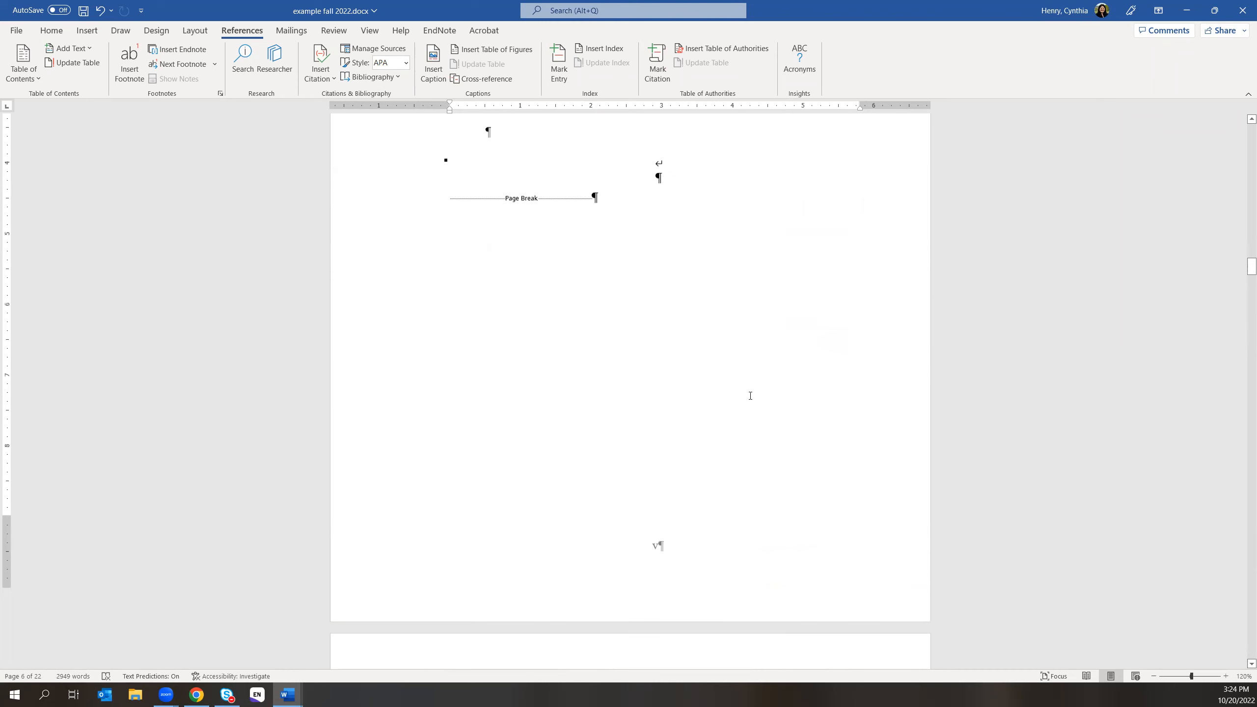
scroll(760, 426, "down", 6)
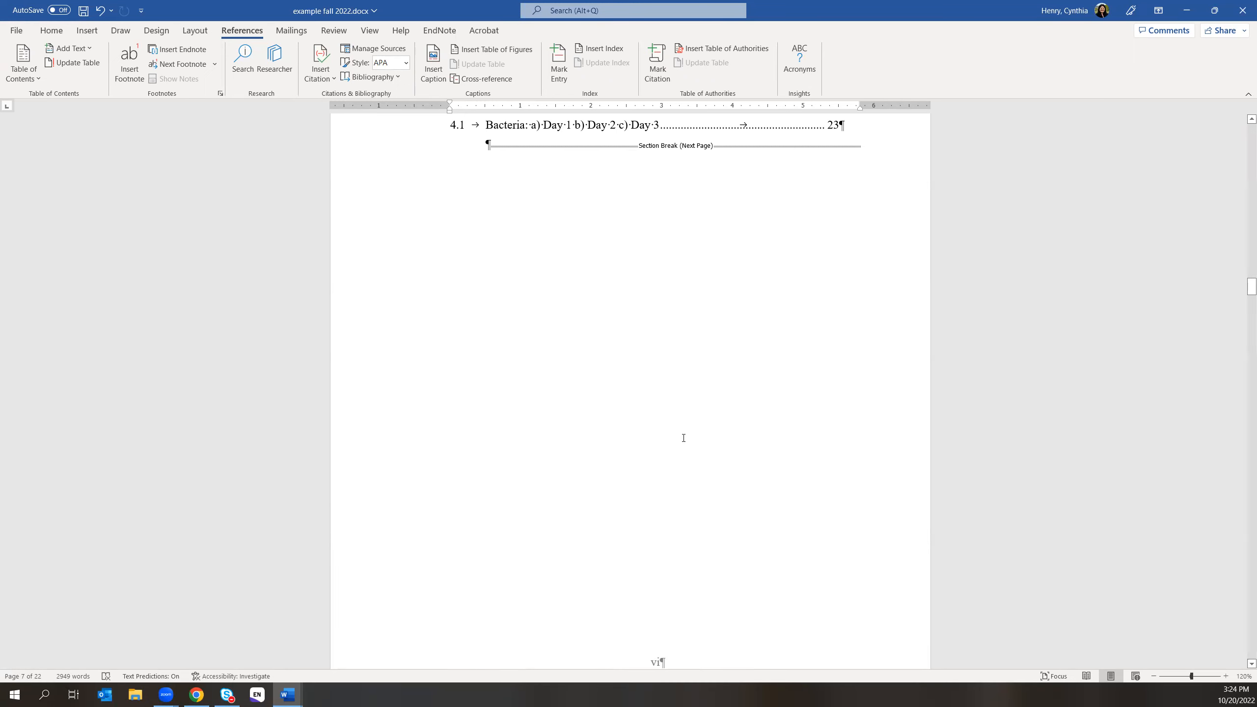
left_click(197, 694)
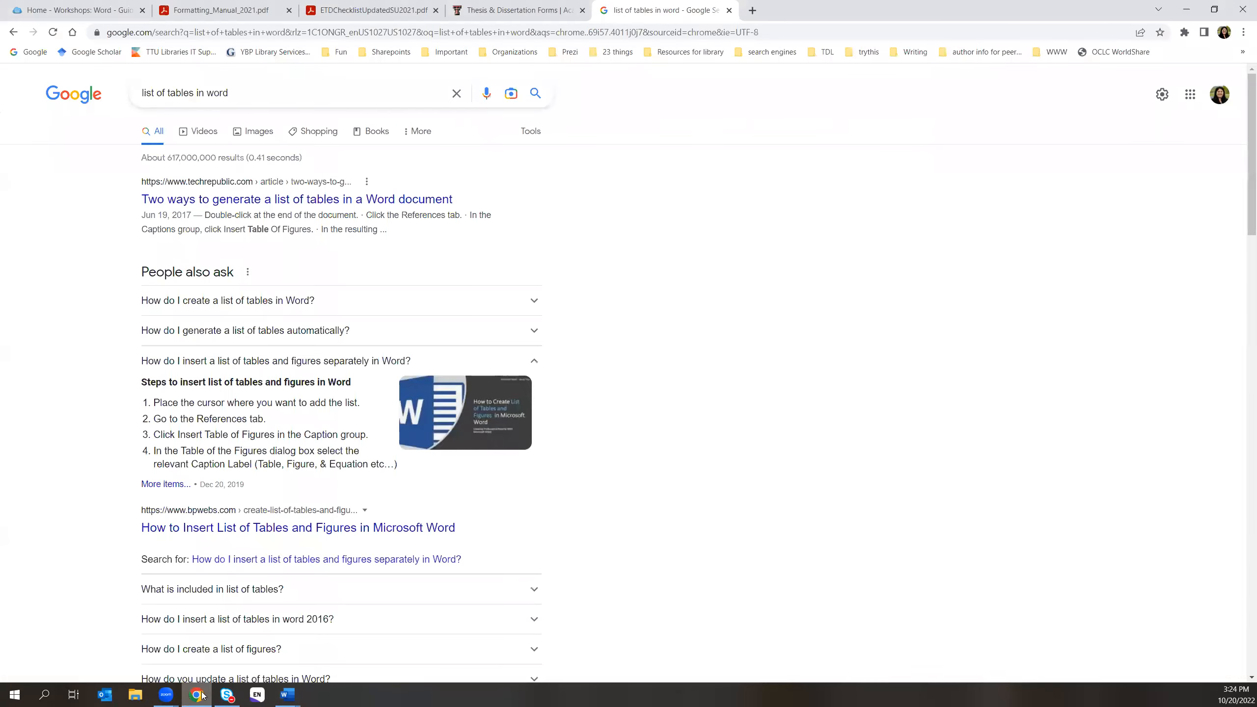
- Download Basset Hounds - Track Changes from the Workshops: Word guide and open the docx
left_click(728, 11)
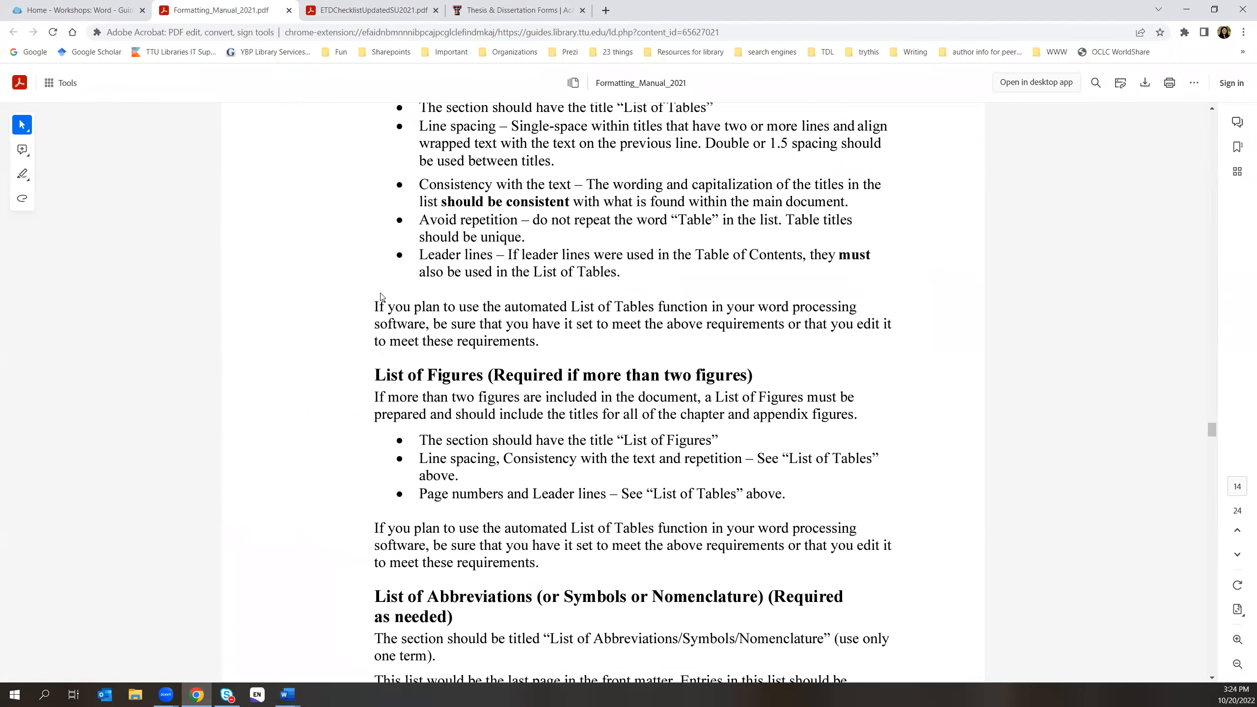
left_click(70, 6)
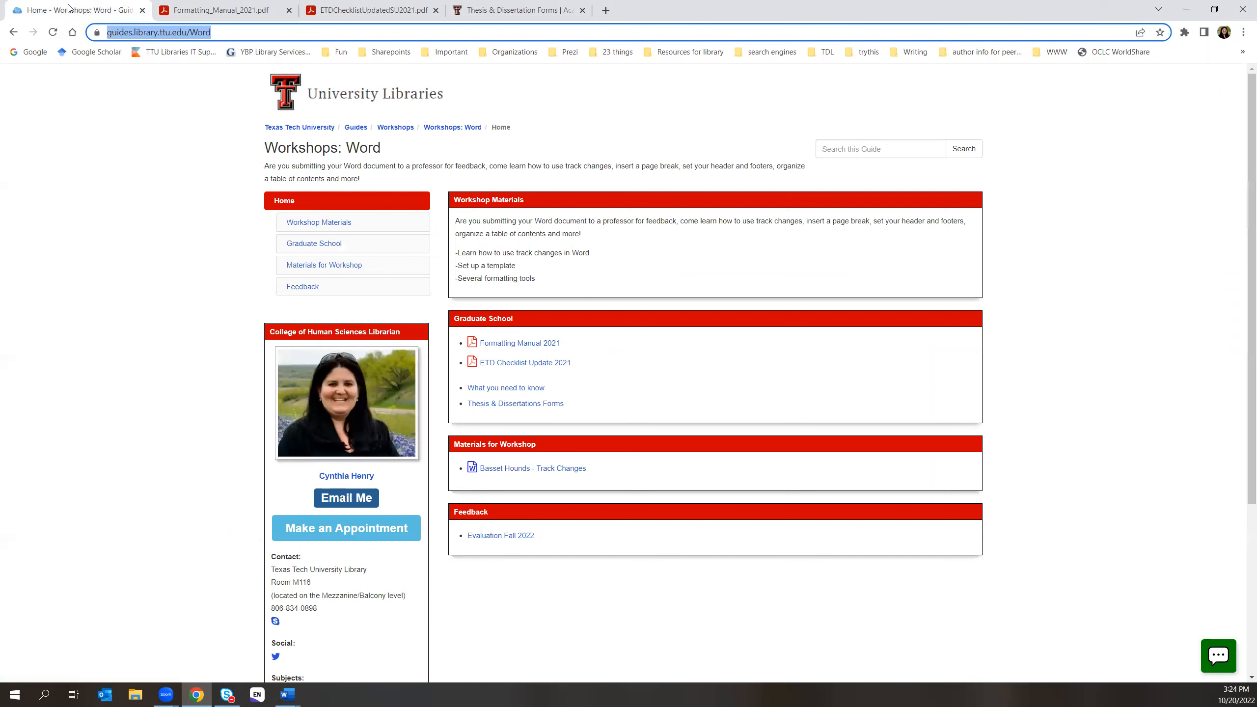
left_click(105, 192)
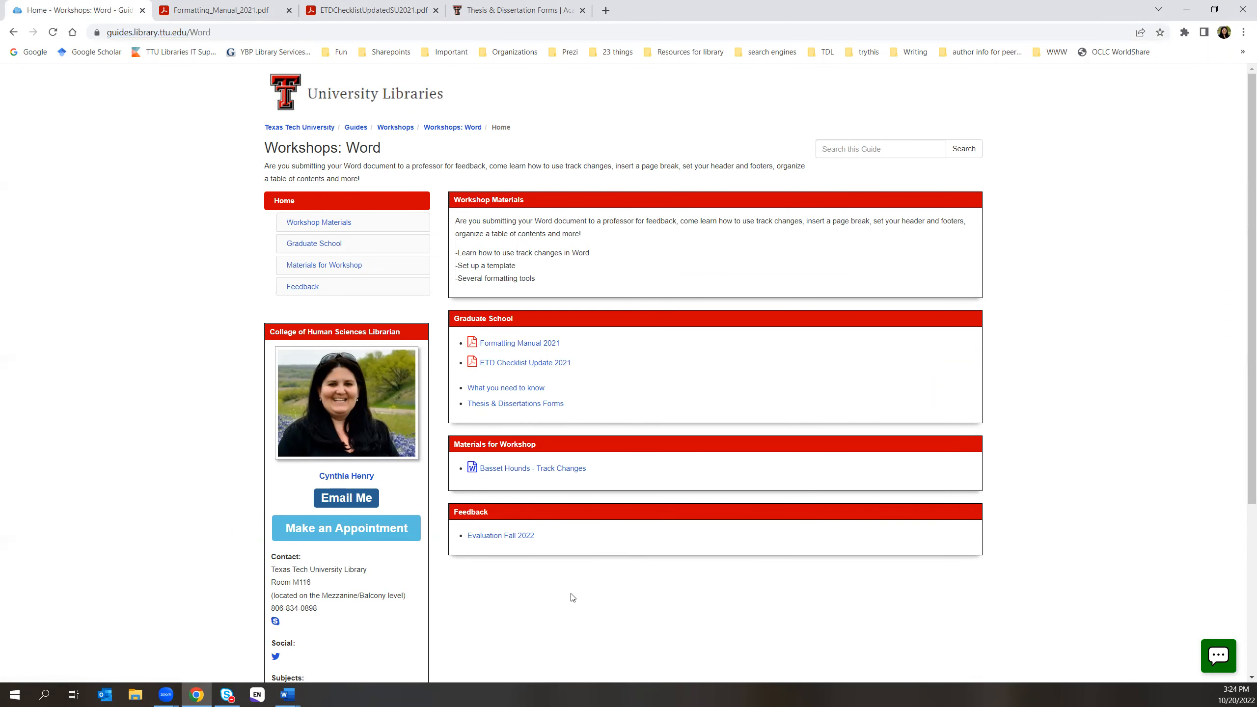
left_click(521, 468)
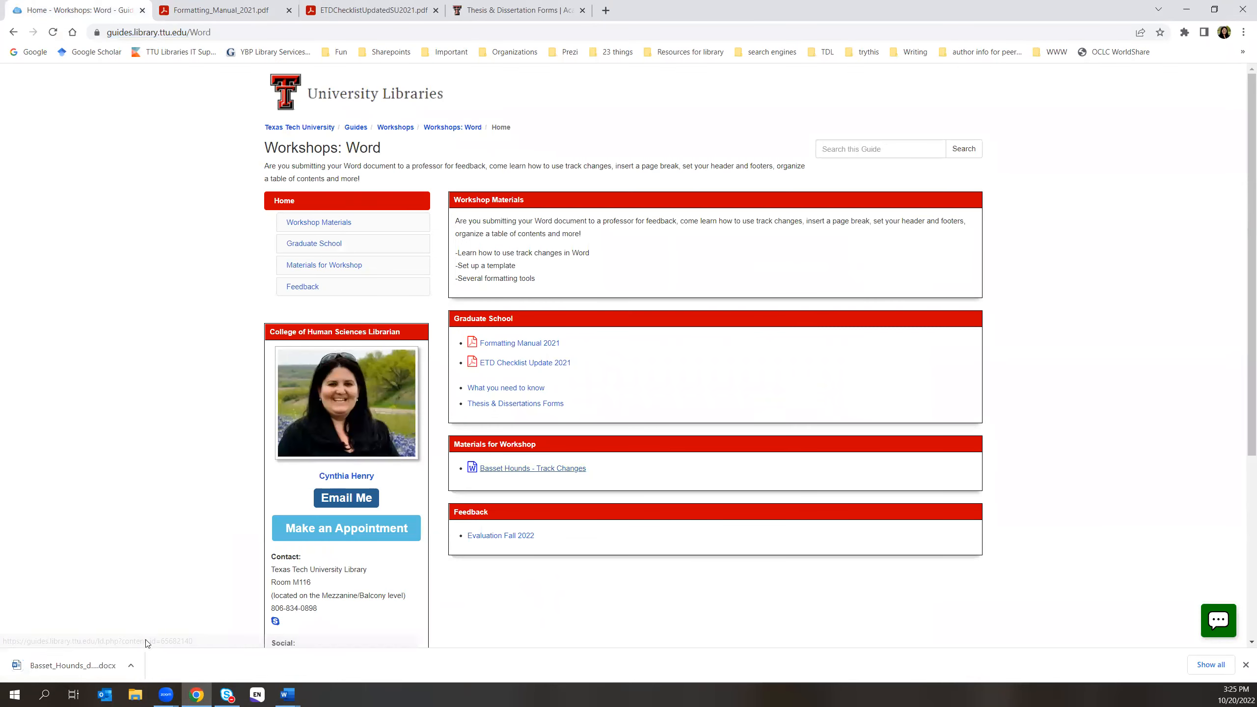
left_click(69, 665)
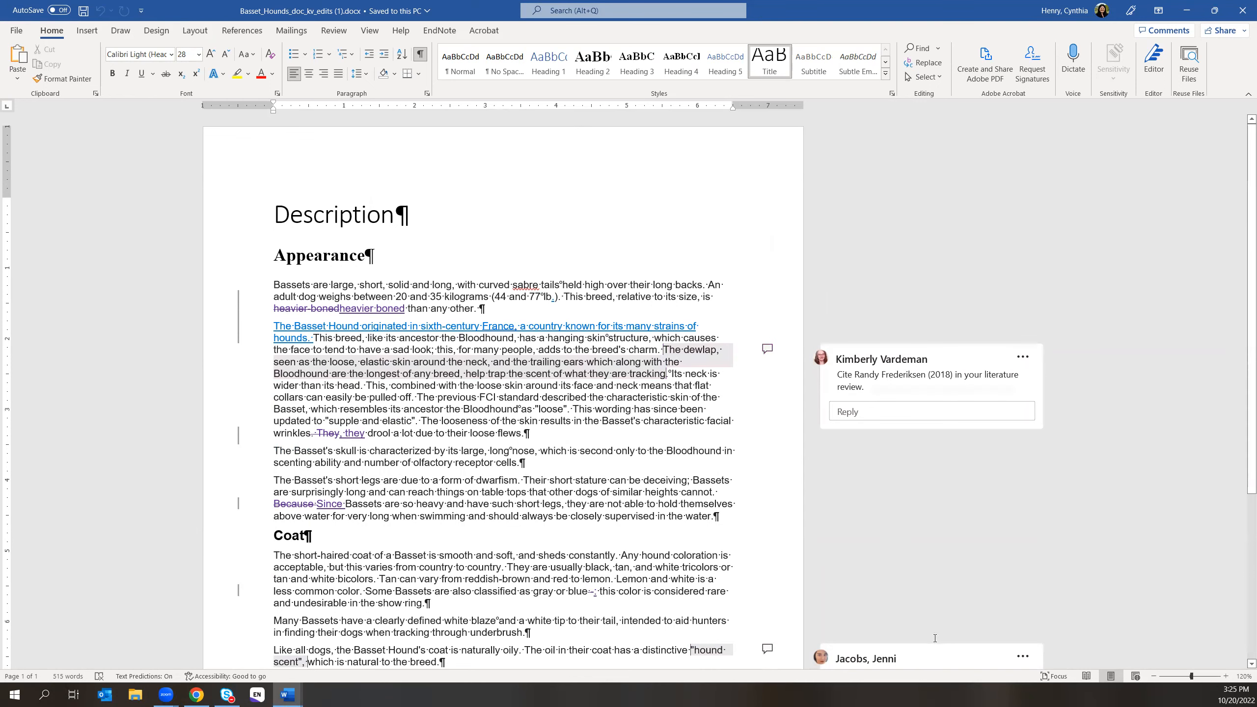
- Turn off Show/Hide ¶ formatting marks in the Basset Hounds document
scroll(947, 600, "down", 2)
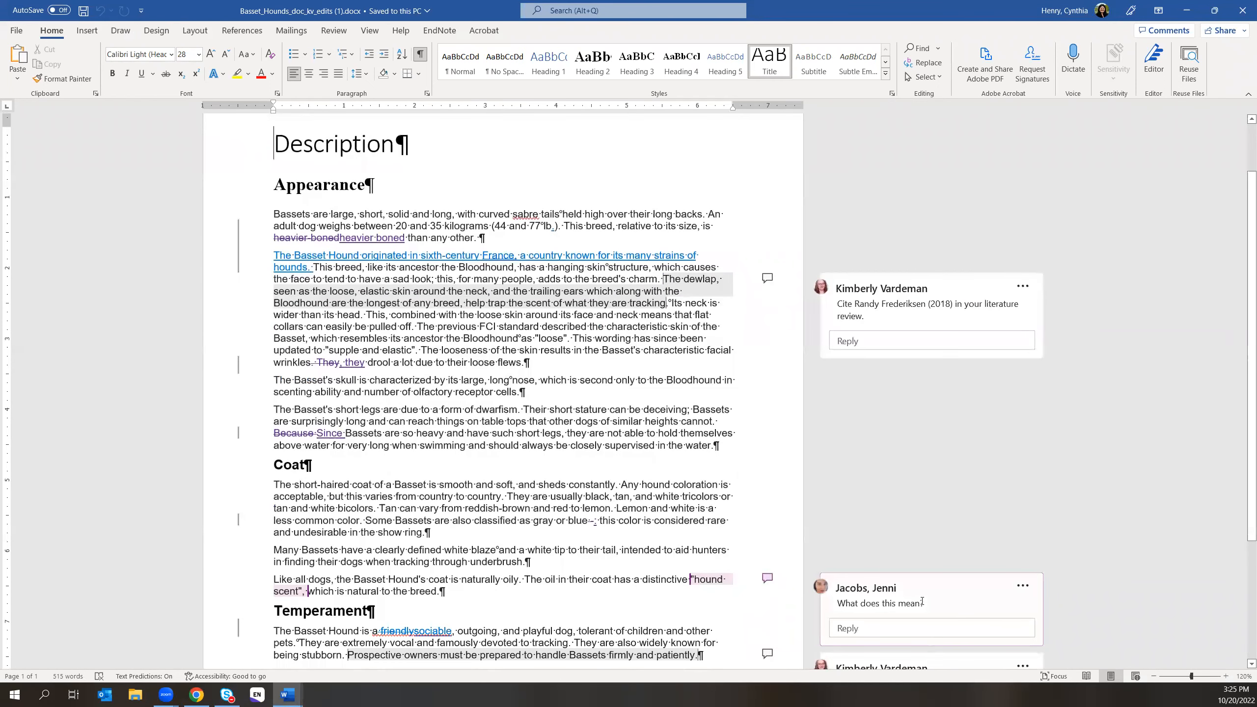
scroll(866, 530, "up", 2)
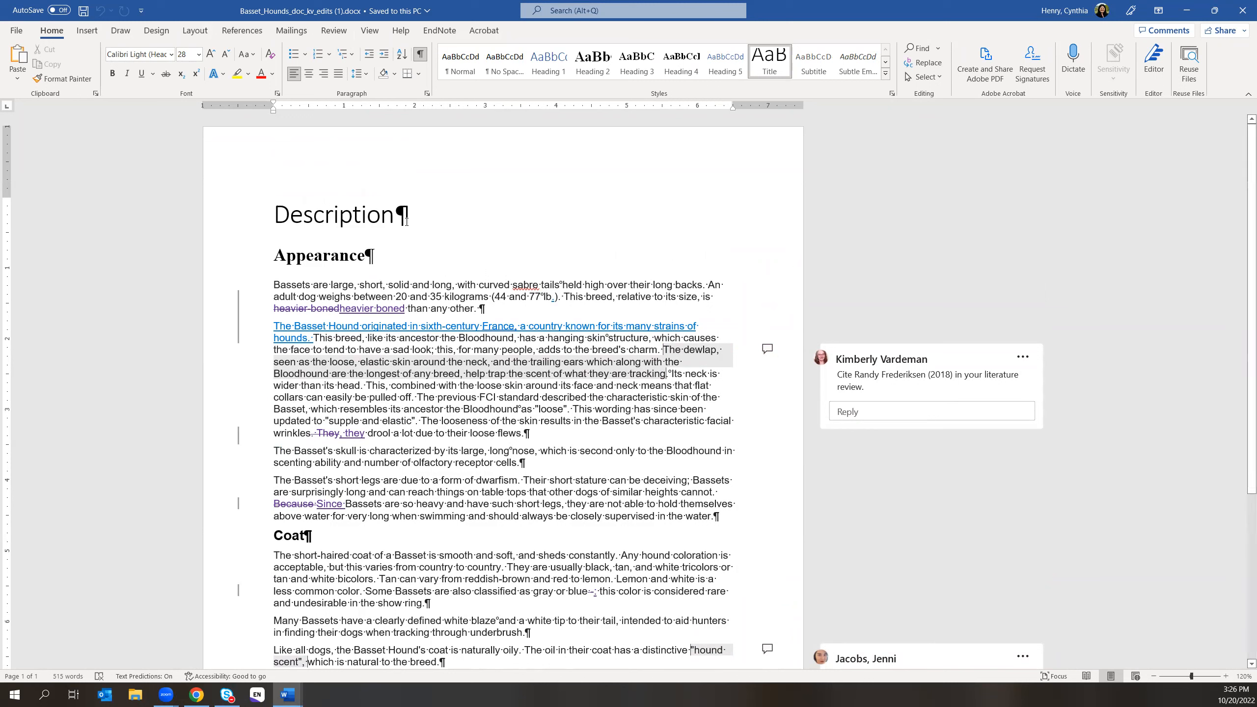
left_click(421, 56)
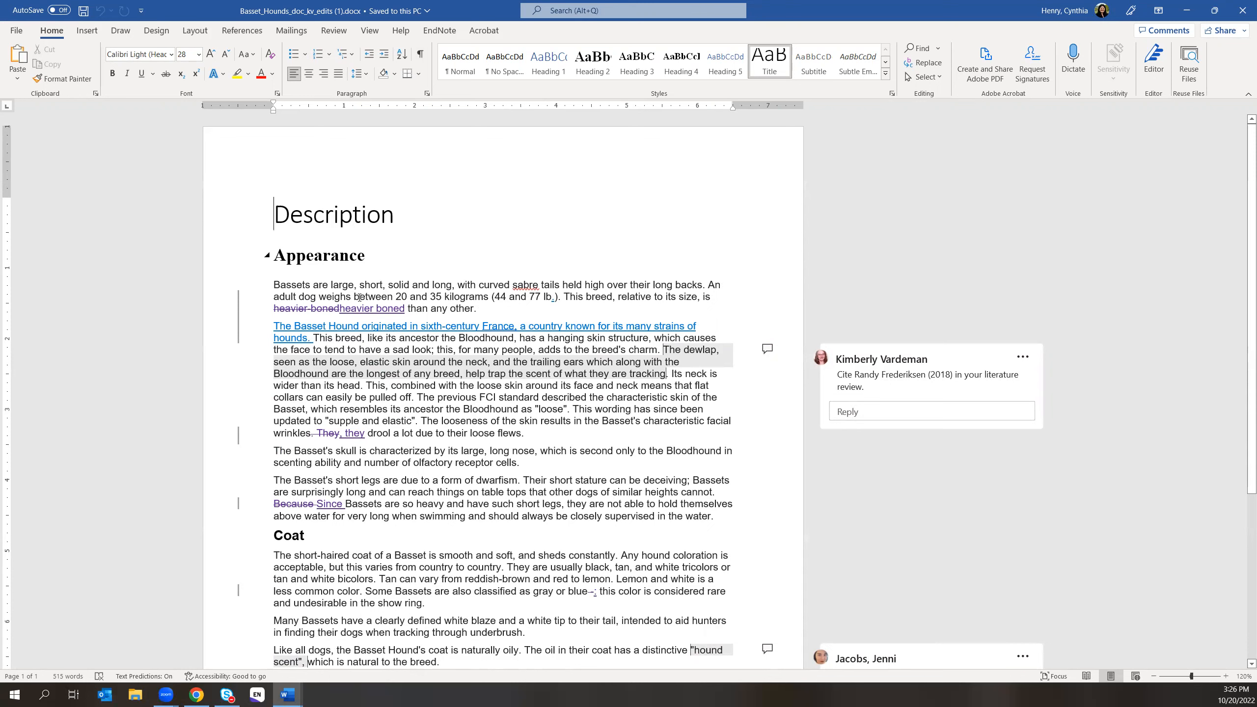
left_click(331, 38)
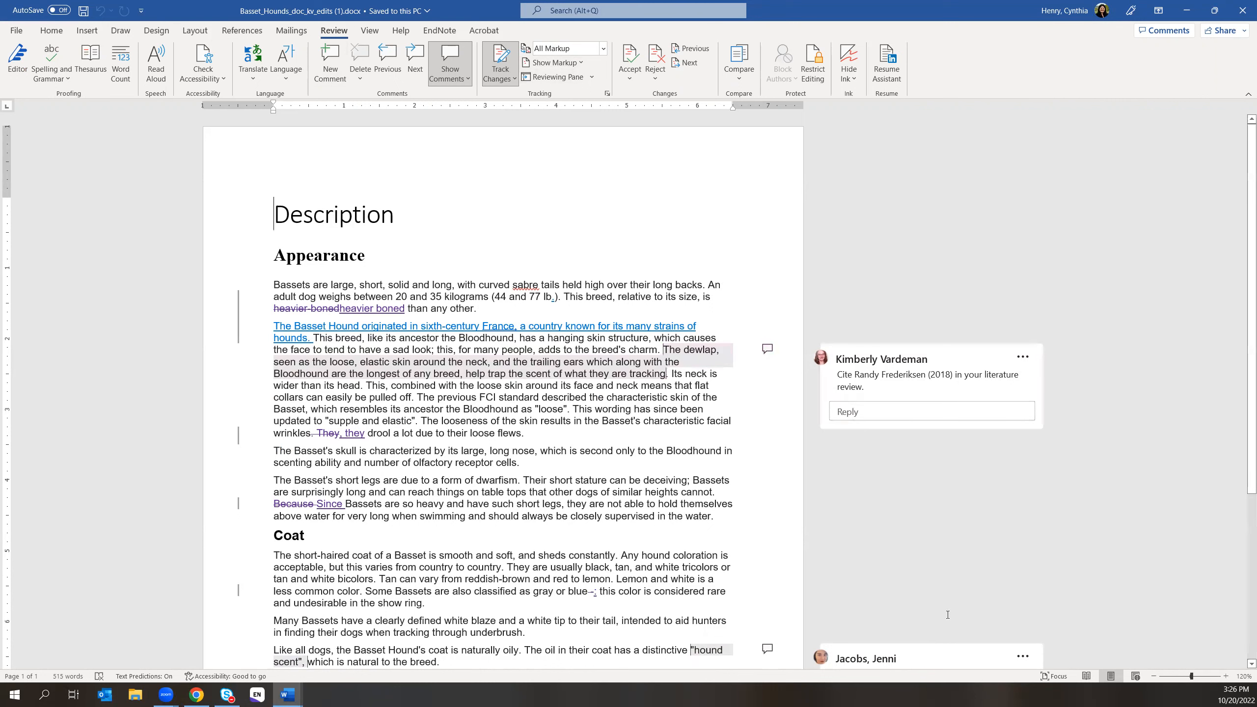
- Scroll through the Basset Hounds tracked insertions, deletions and comments in All Markup view
scroll(947, 614, "down", 6)
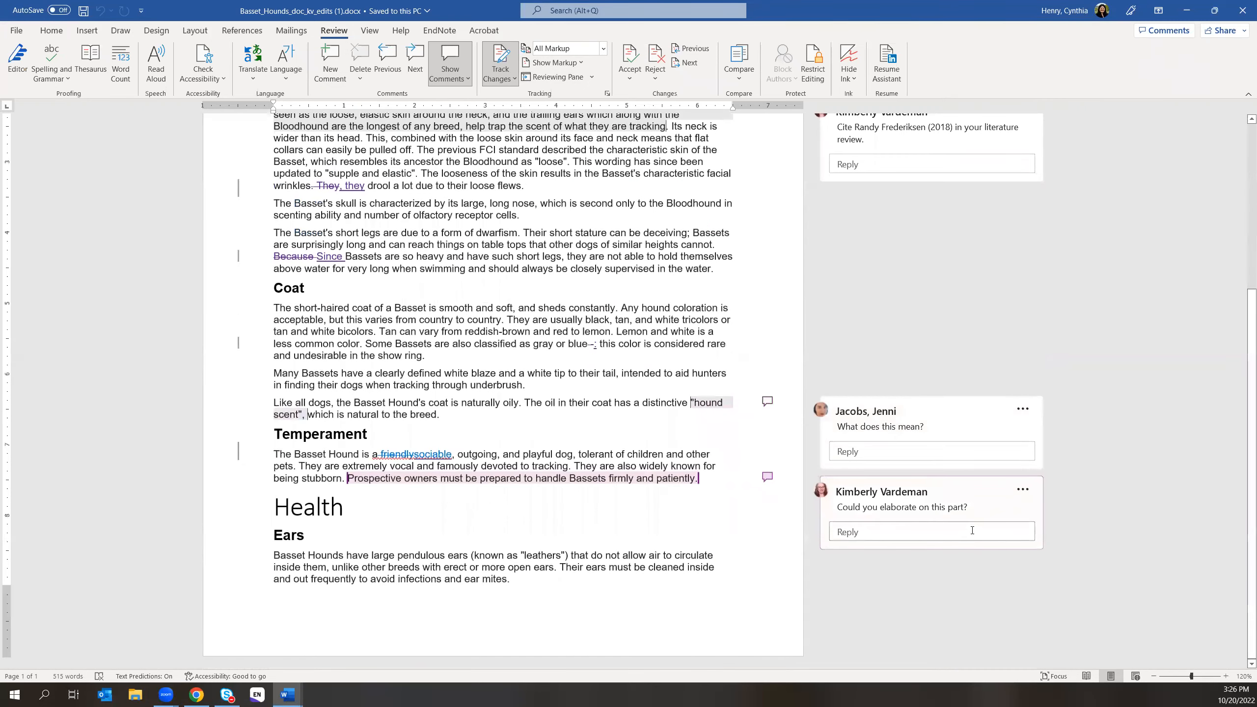
scroll(797, 322, "up", 3)
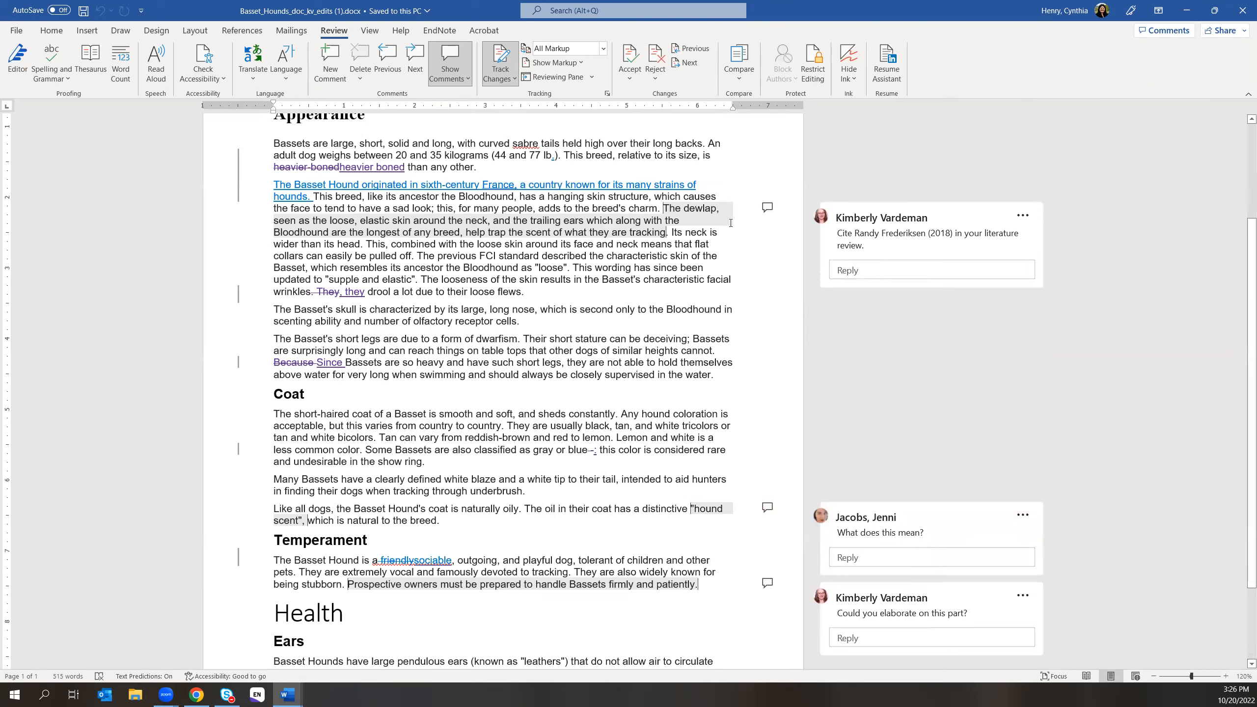
scroll(731, 223, "up", 3)
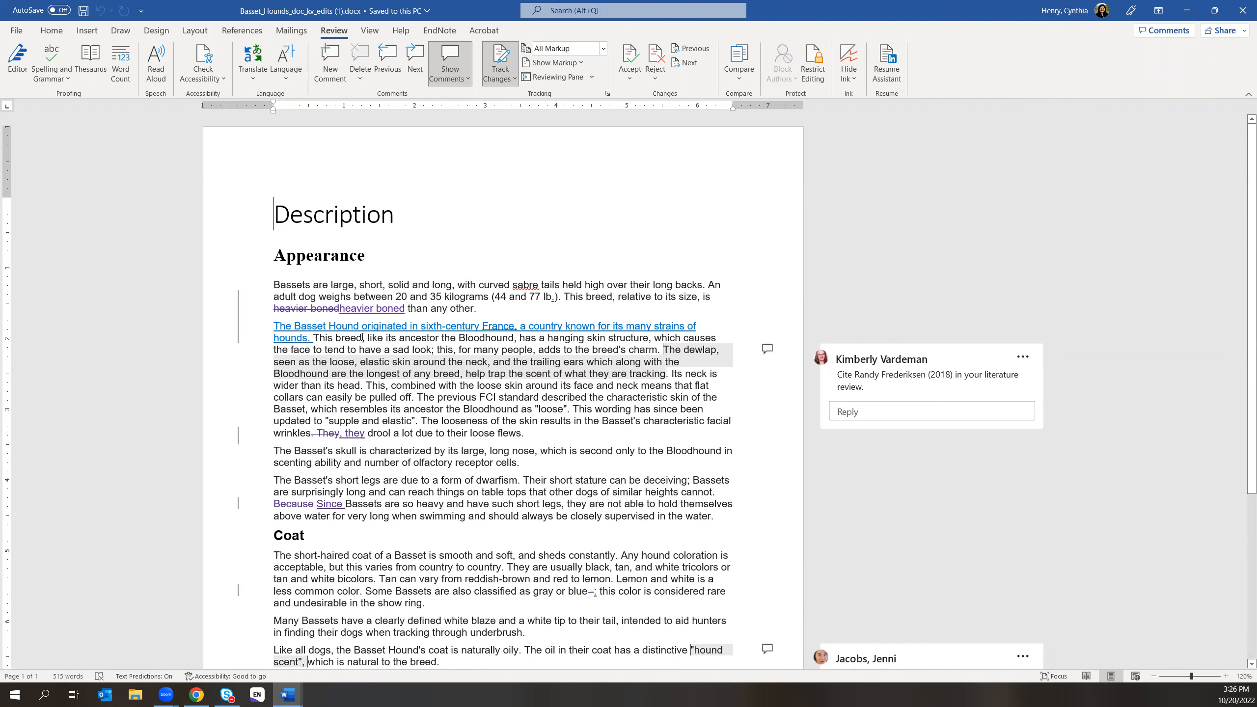
mouse_move(366, 309)
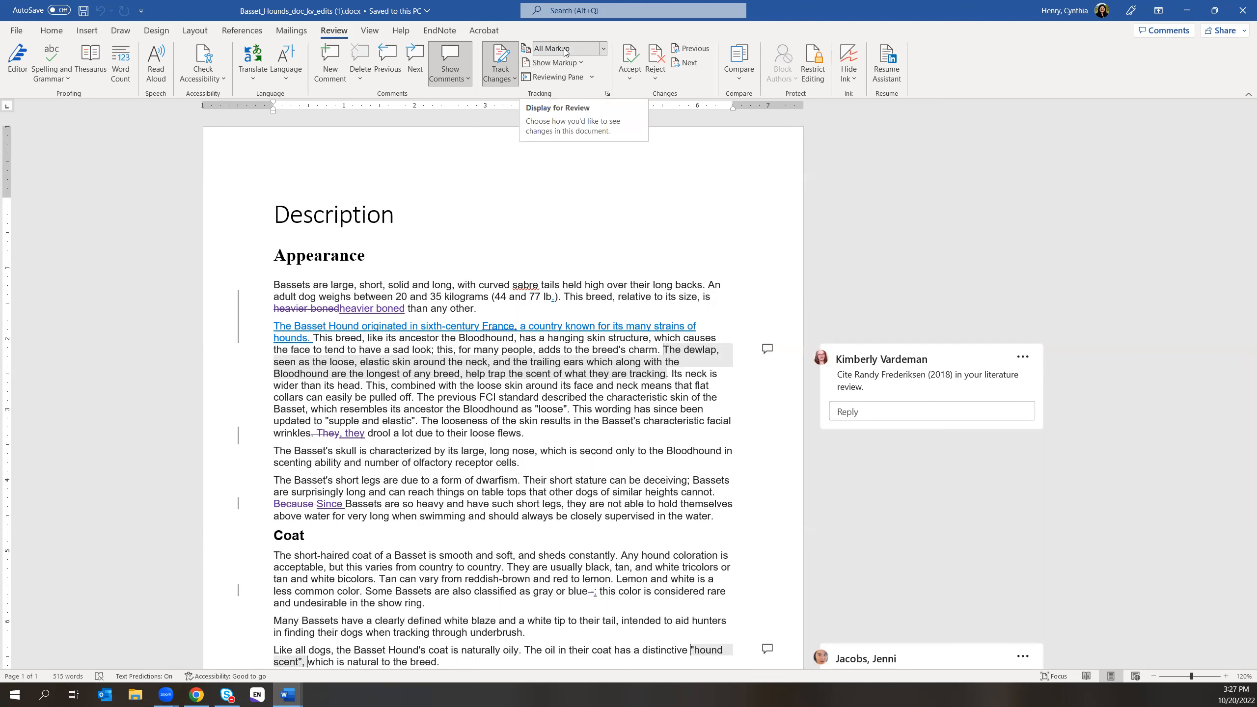
left_click(604, 49)
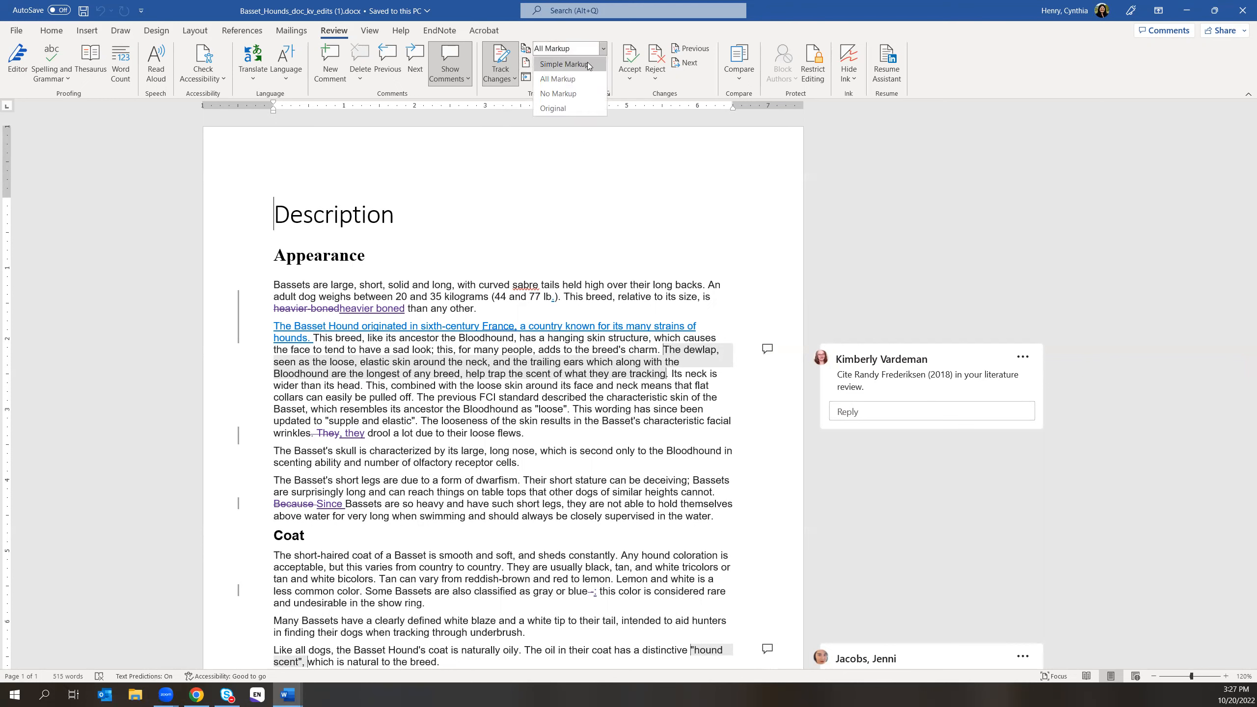
- Compare the edits in Simple Markup, No Markup and Original views
left_click(587, 64)
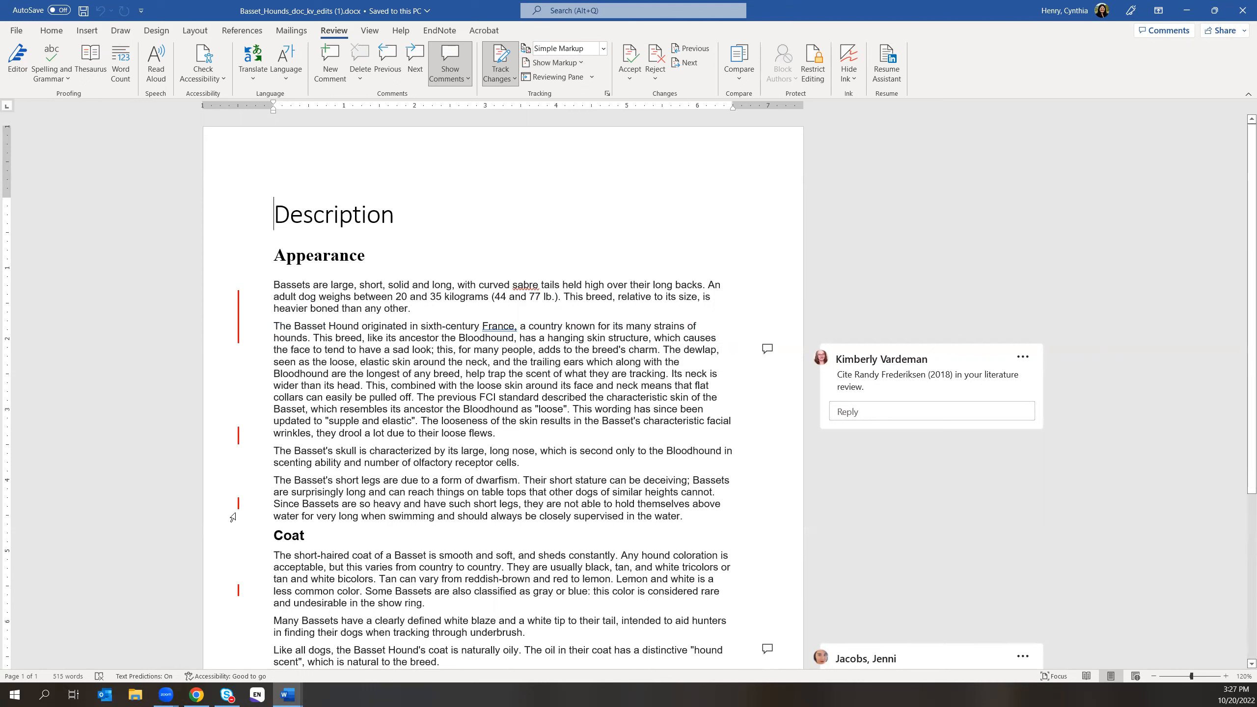
scroll(240, 601, "down", 2)
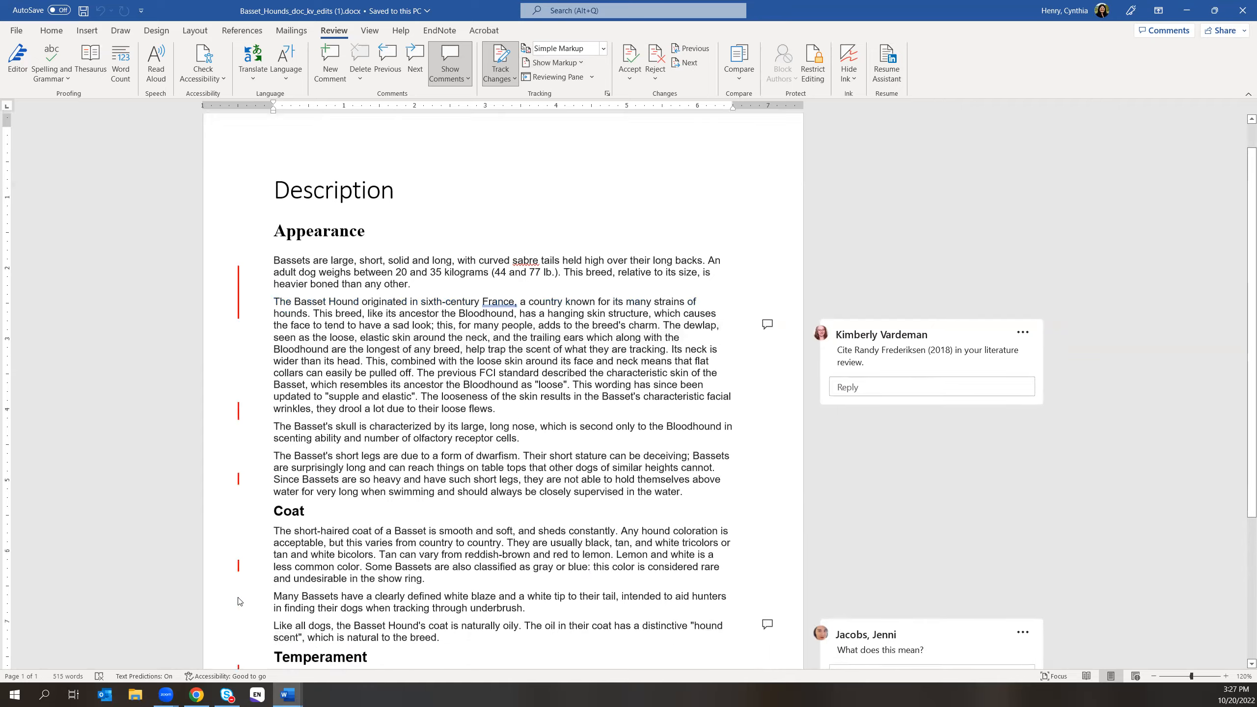
scroll(239, 601, "down", 5)
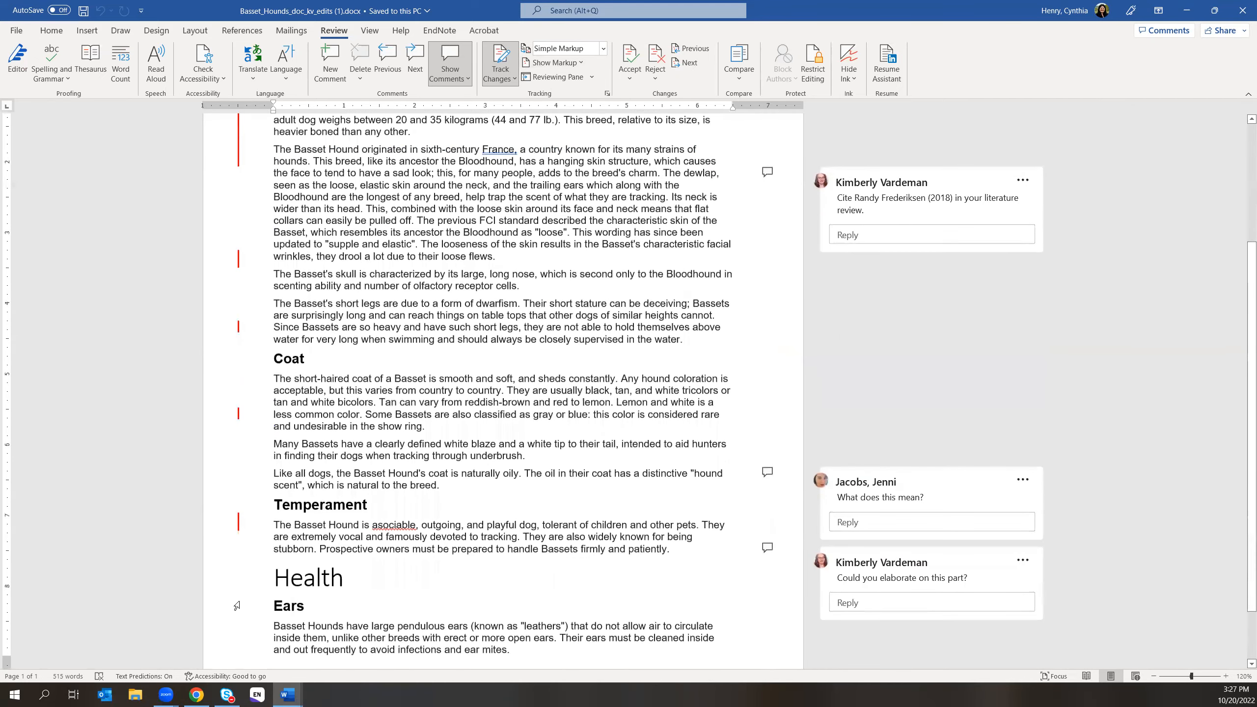
scroll(237, 606, "up", 6)
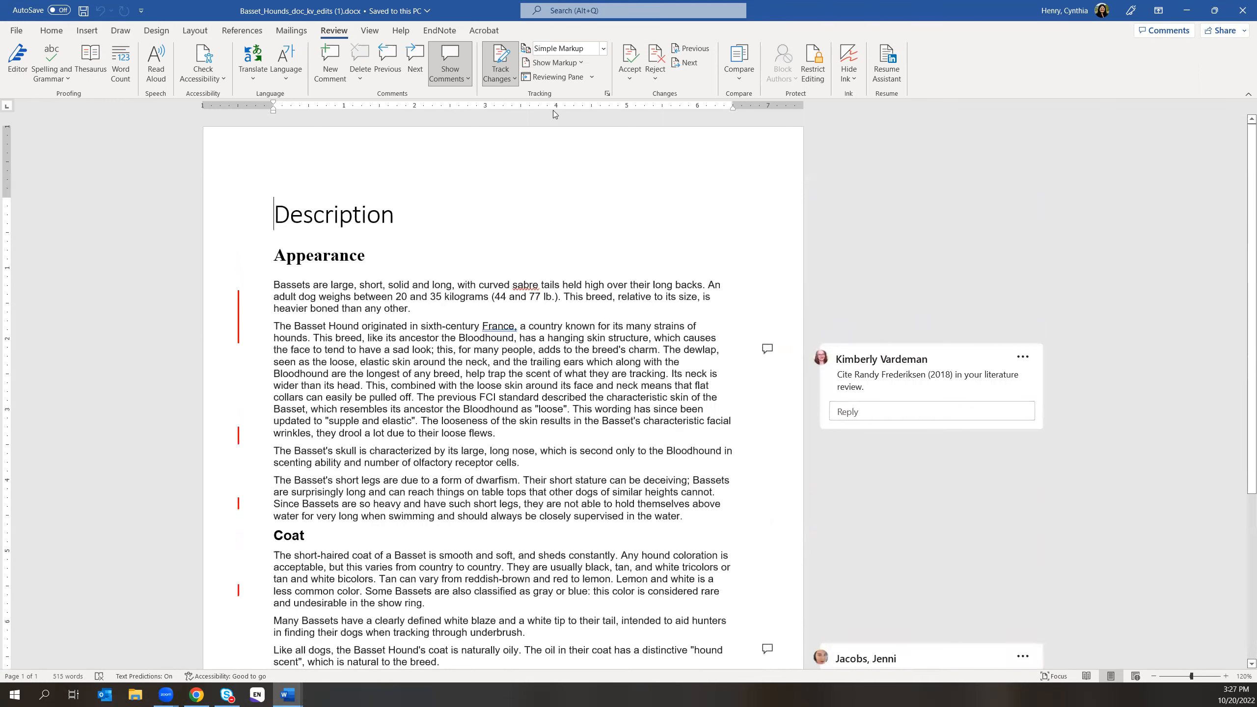
left_click(602, 48)
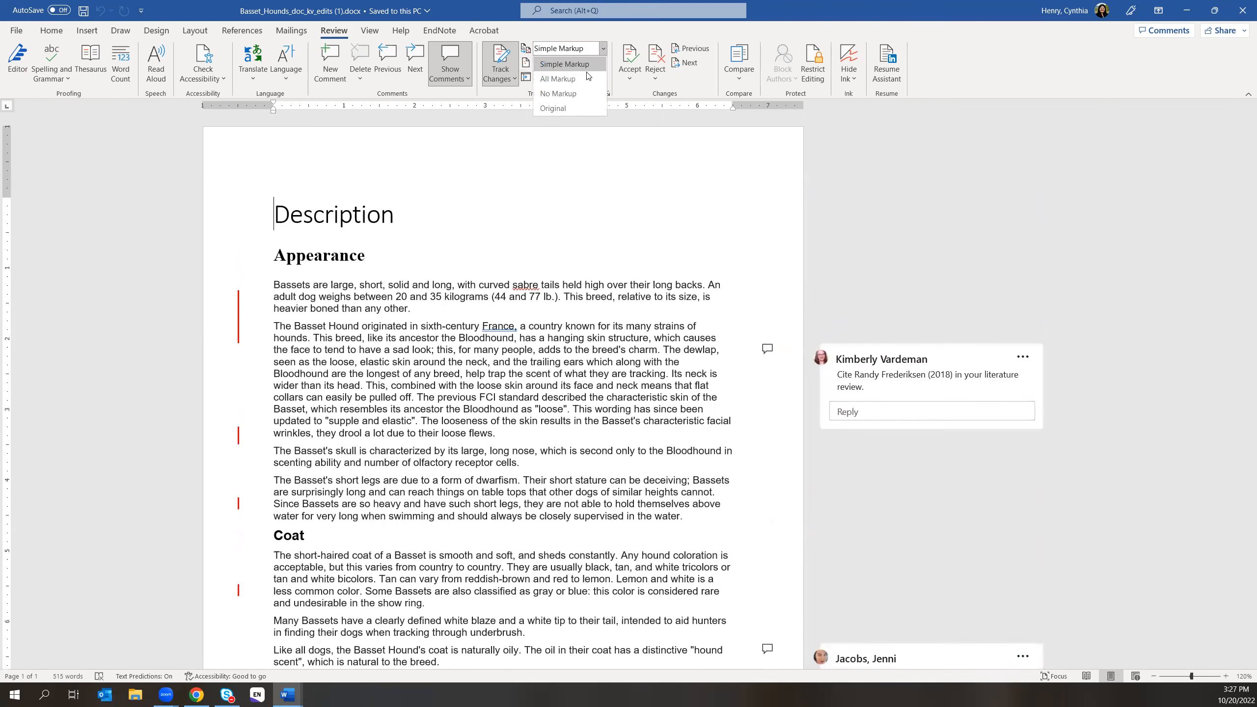
left_click(571, 94)
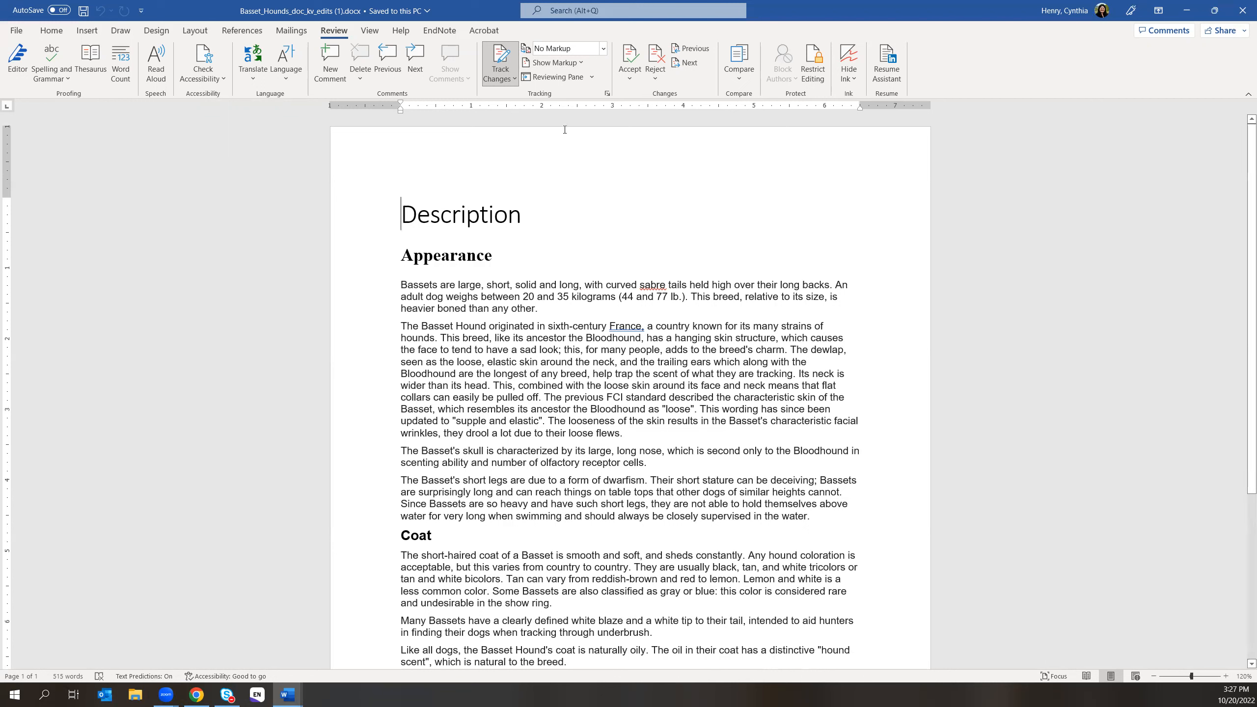
left_click(604, 48)
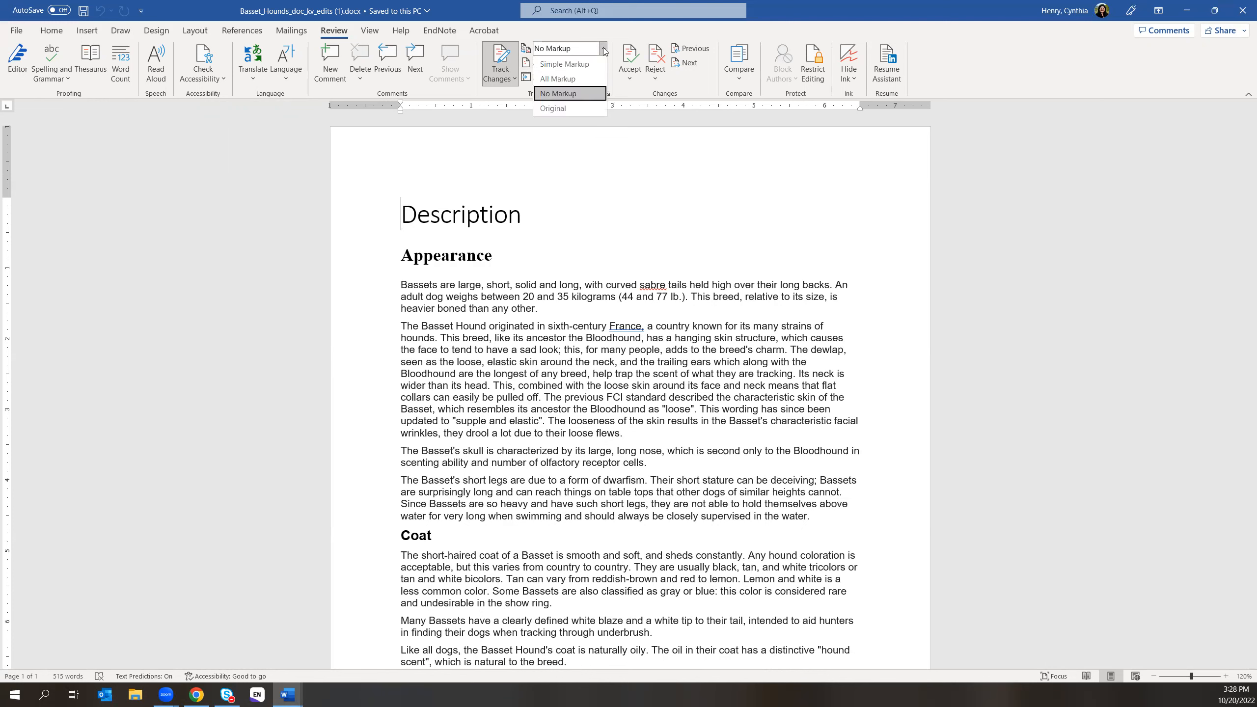
left_click(561, 110)
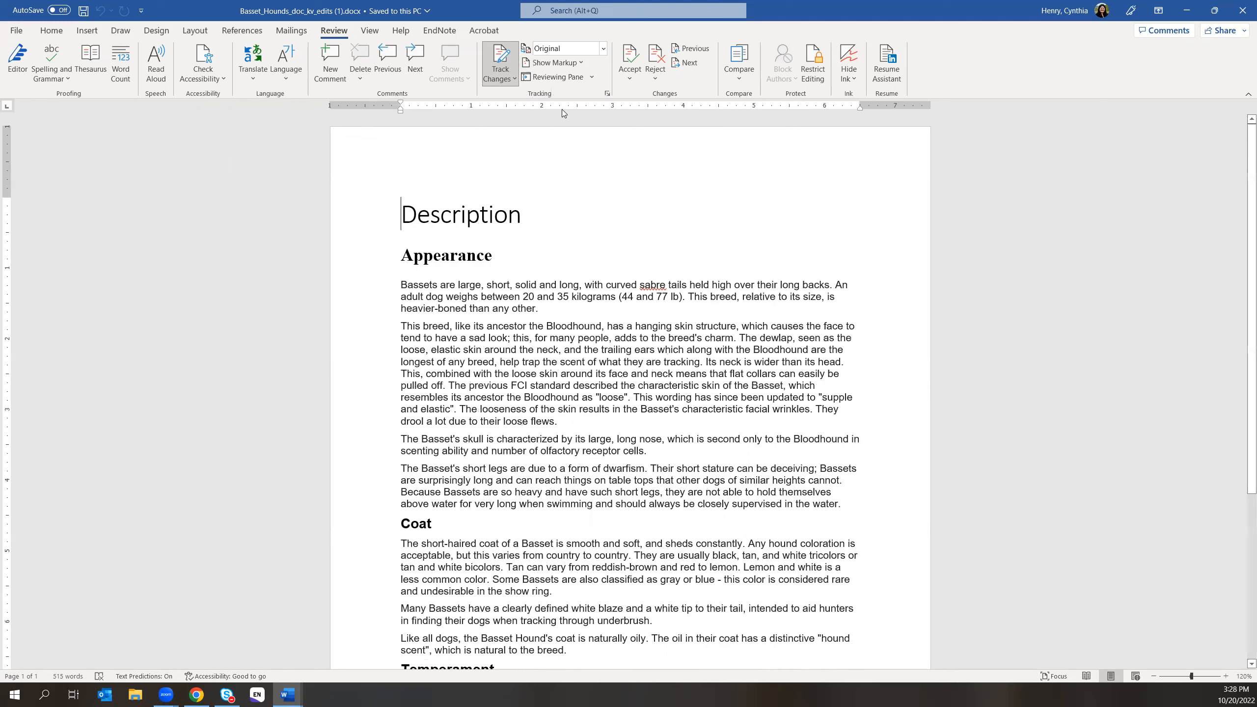
- Cycle through All Markup, Original and No Markup again, finishing in All Markup
left_click(596, 52)
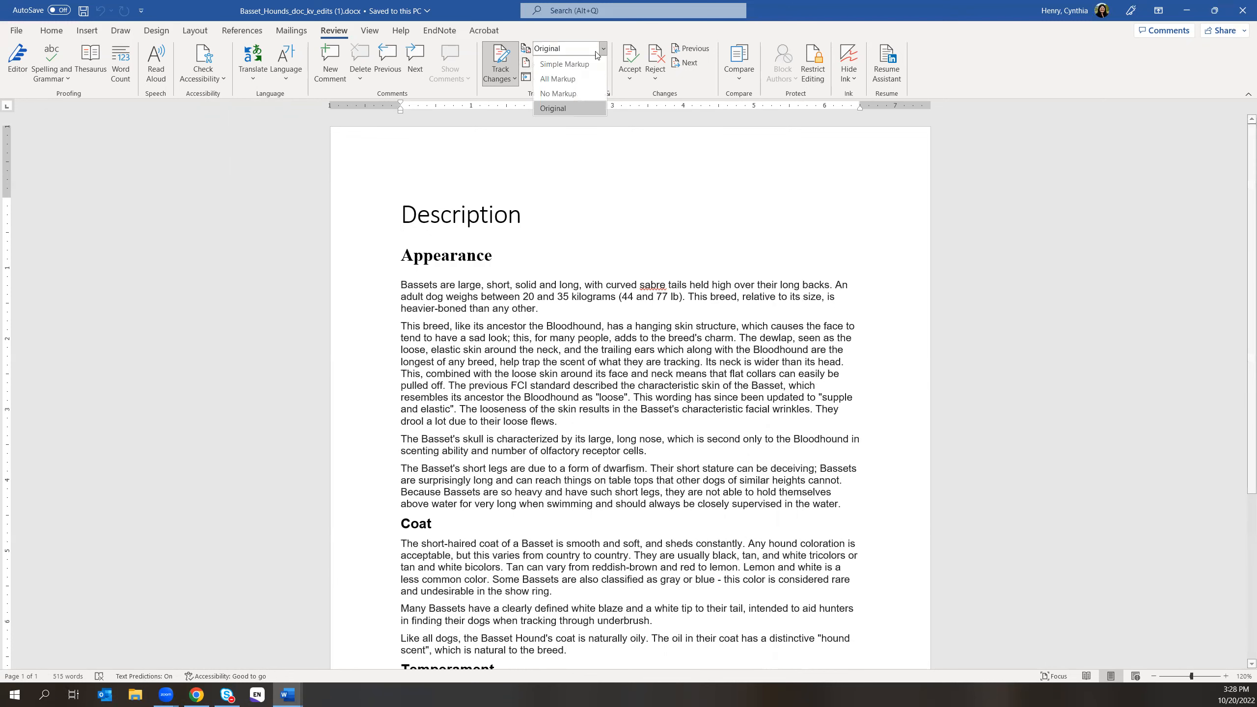
left_click(572, 75)
left_click(604, 52)
left_click(560, 108)
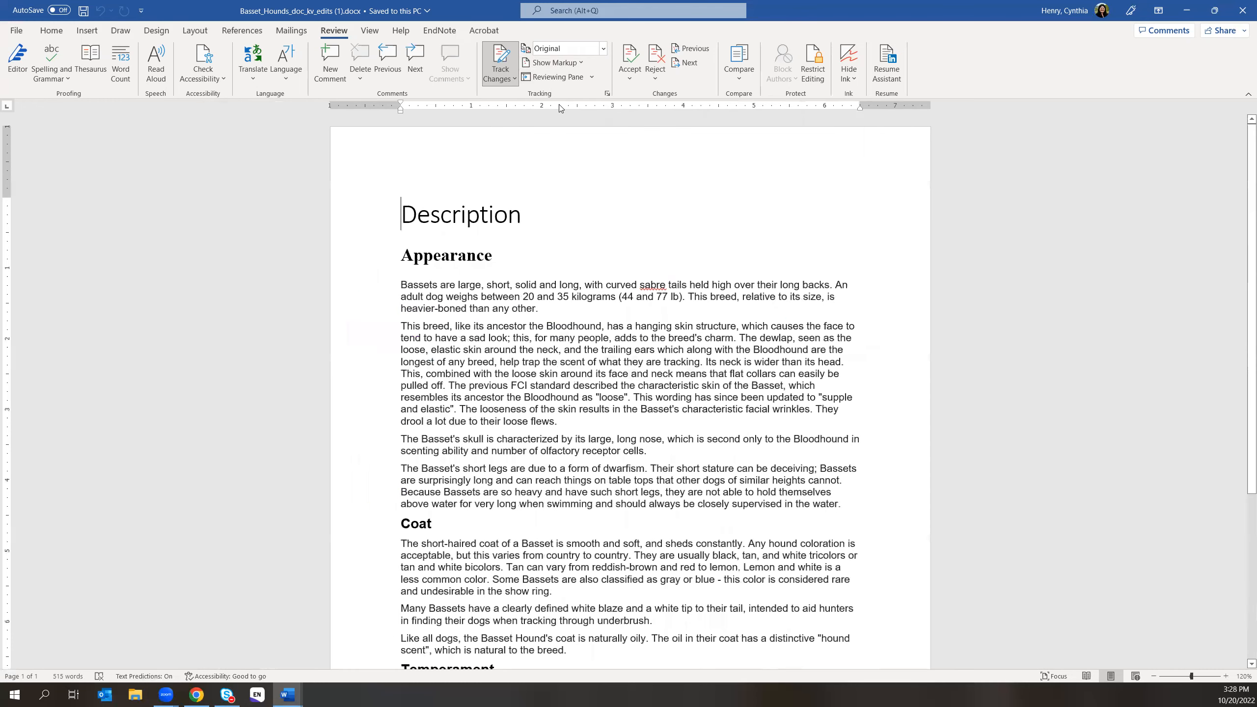
left_click(600, 51)
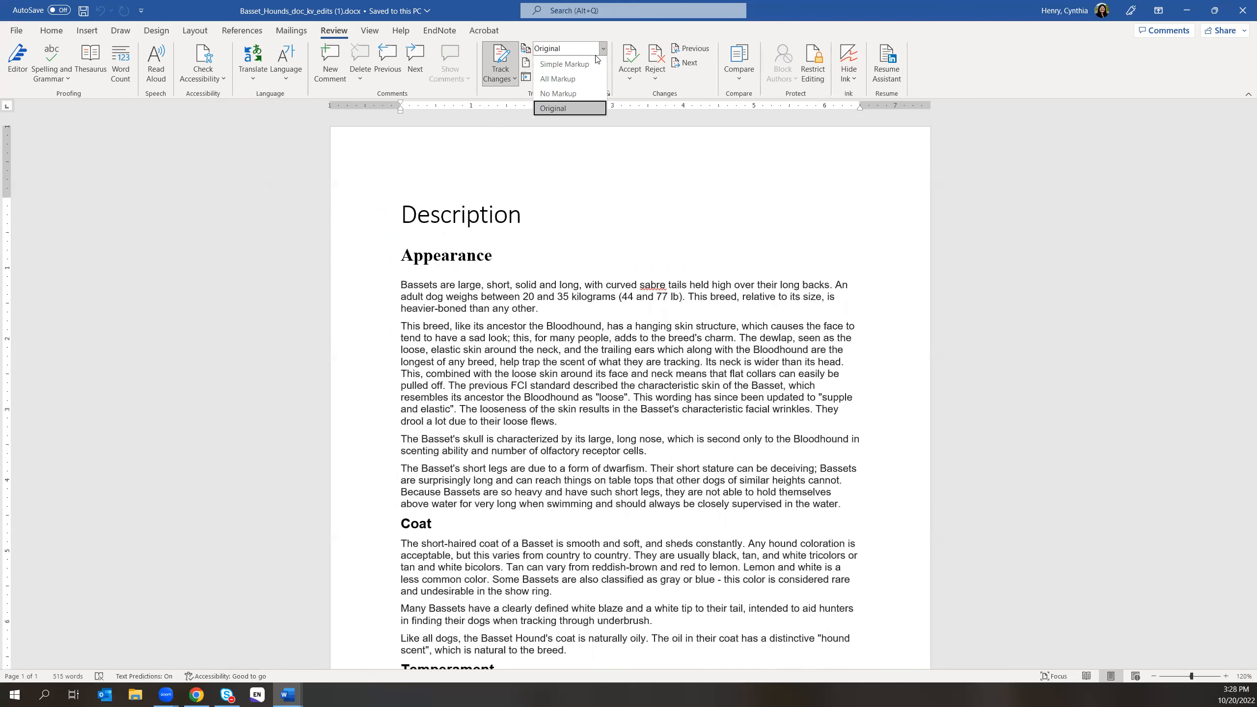
left_click(581, 94)
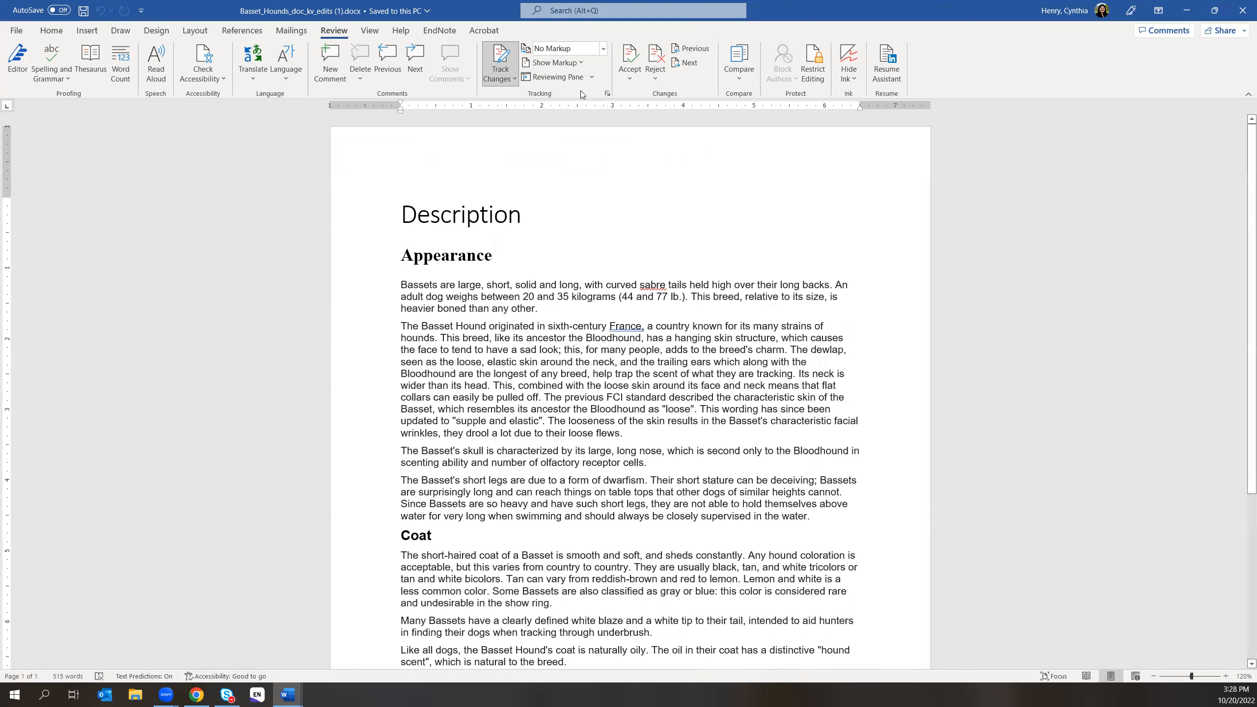
left_click(602, 49)
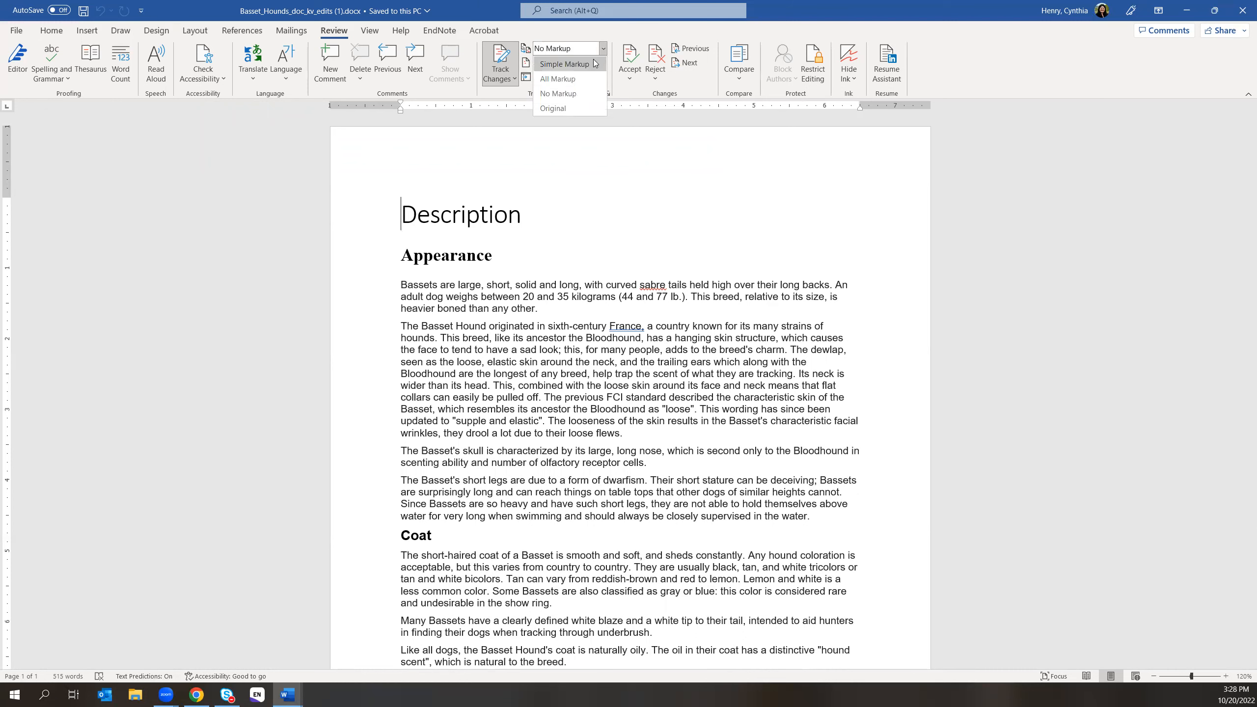
left_click(565, 82)
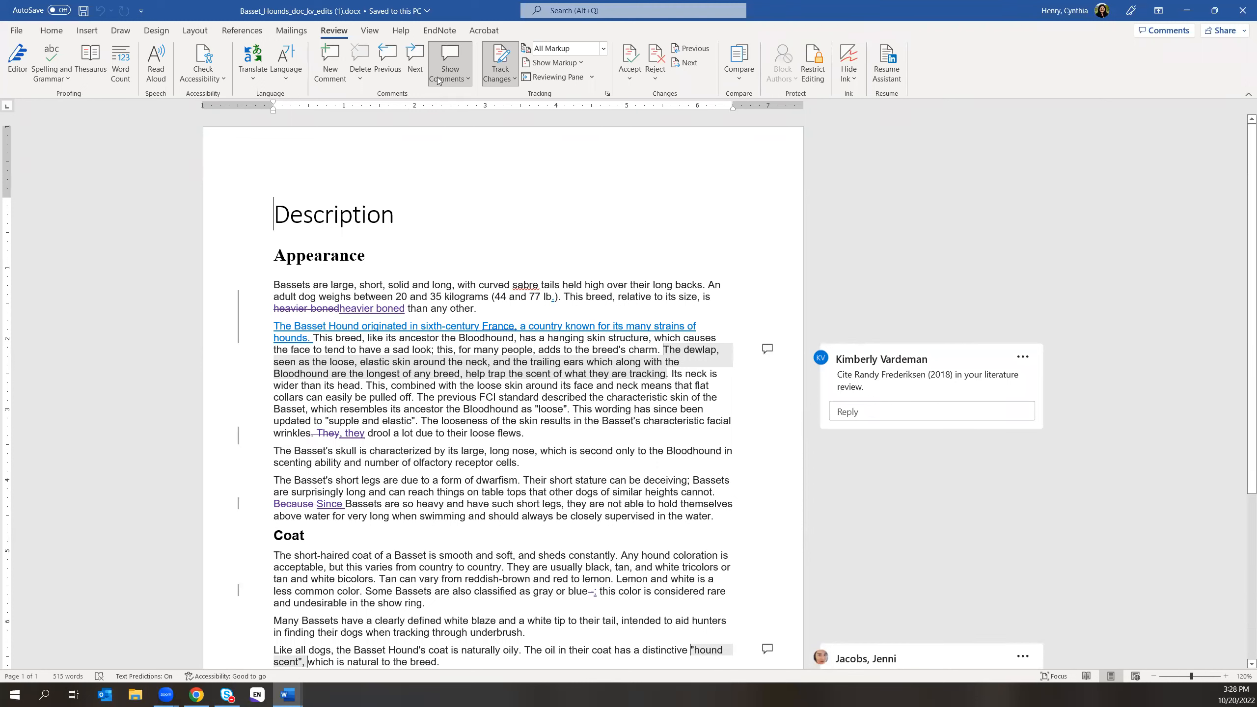
left_click(397, 215)
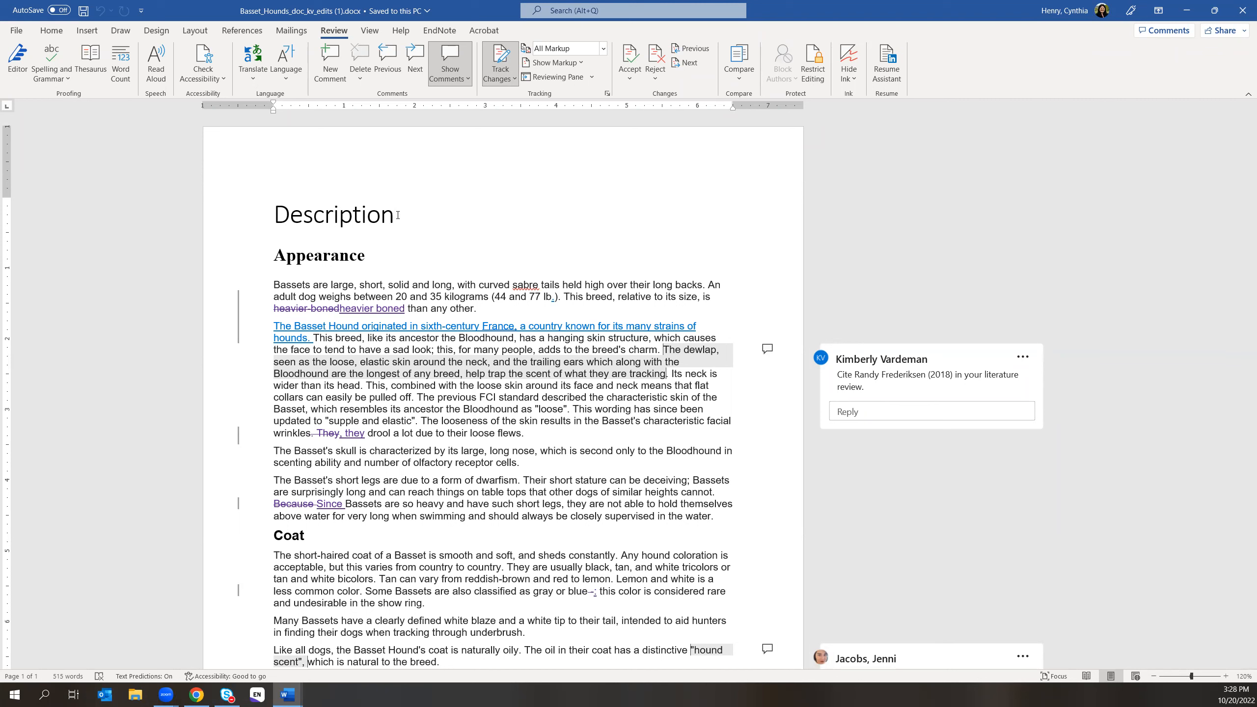
- Type ' of Bassets' after 'Description' so it is tracked as an insertion
type("of ")
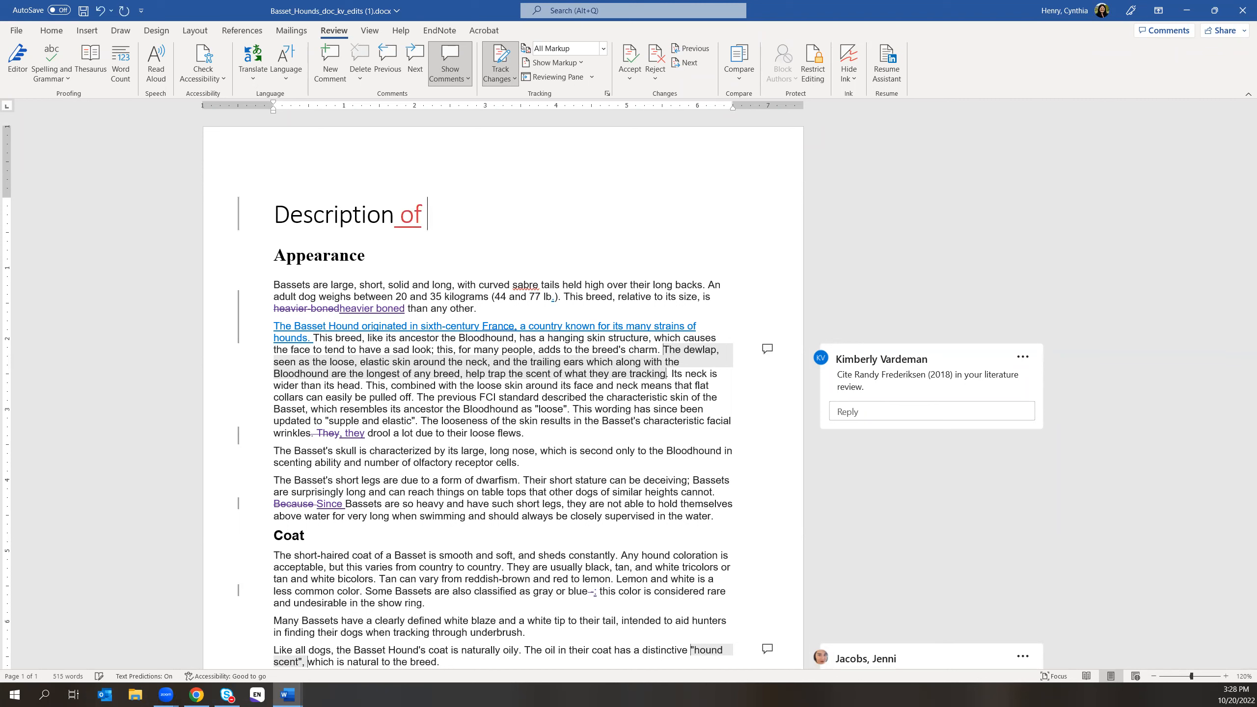
type("Bassets")
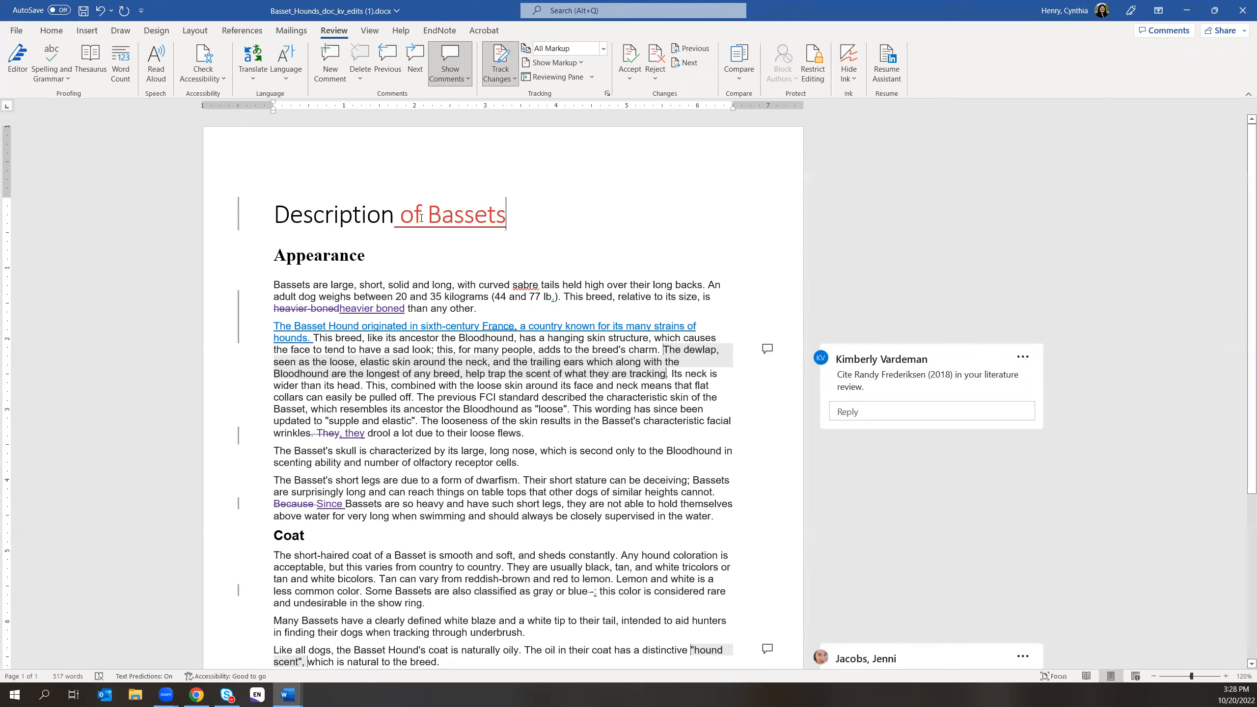
mouse_move(421, 218)
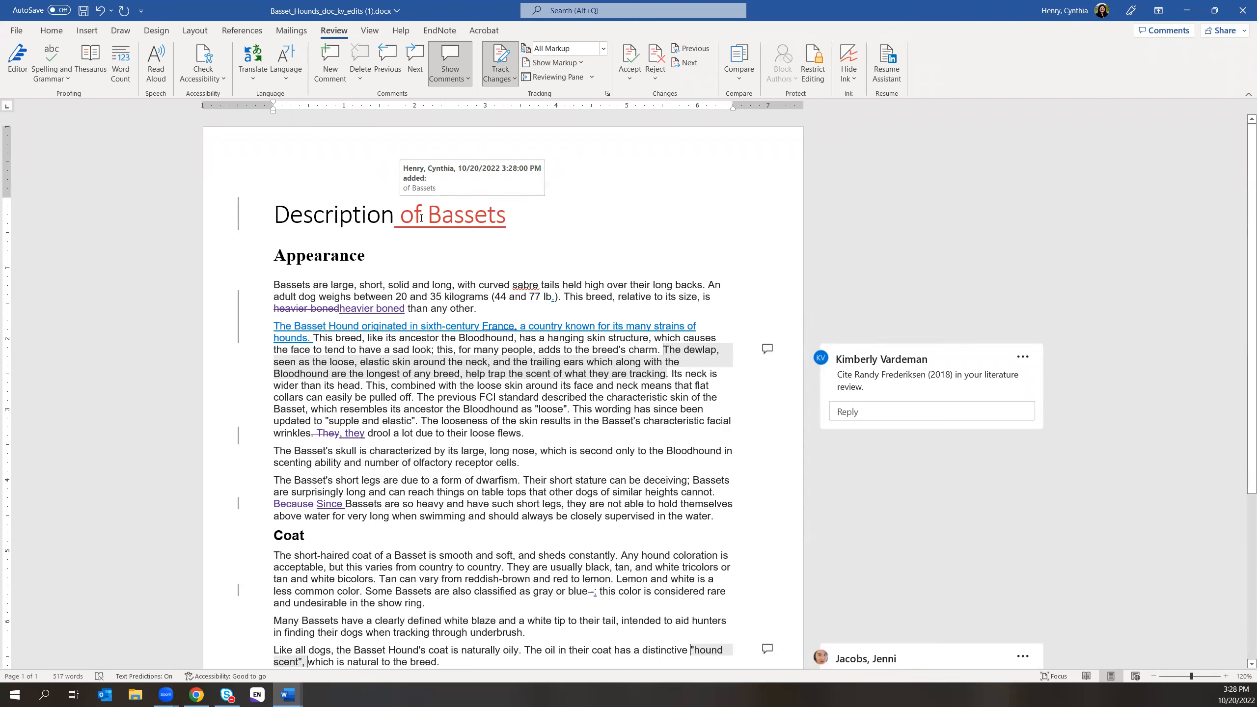
left_click(509, 82)
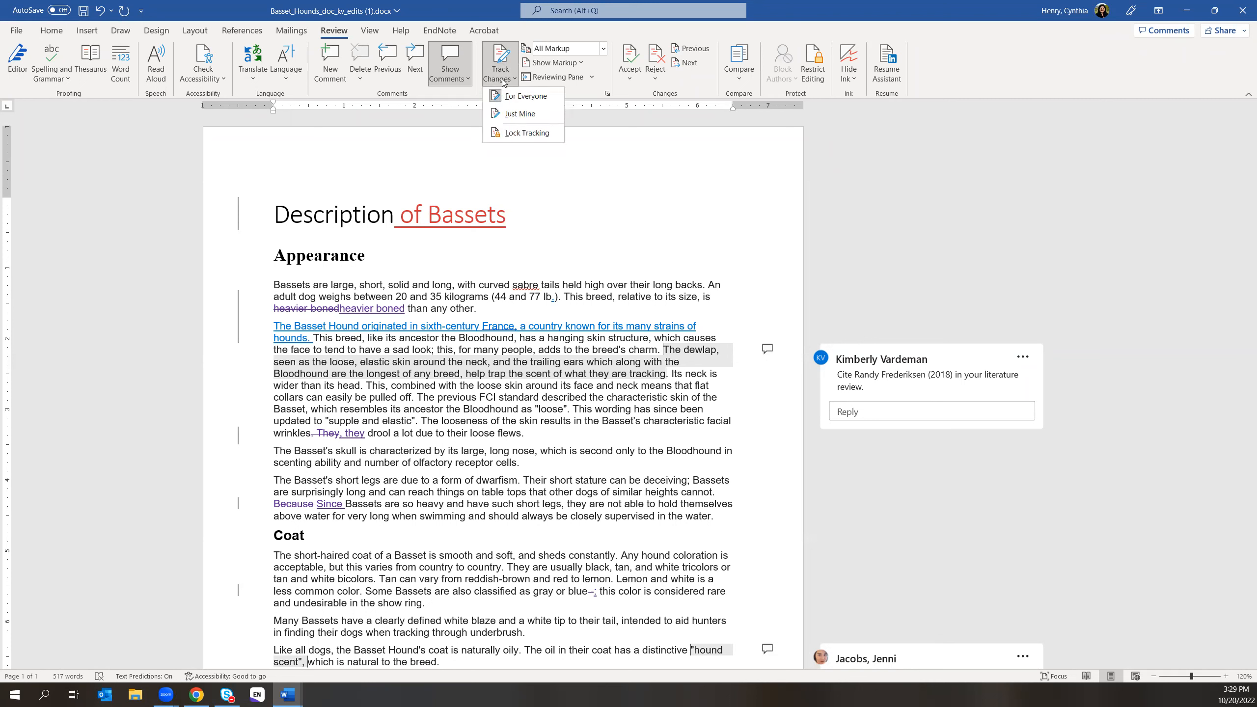
left_click(574, 224)
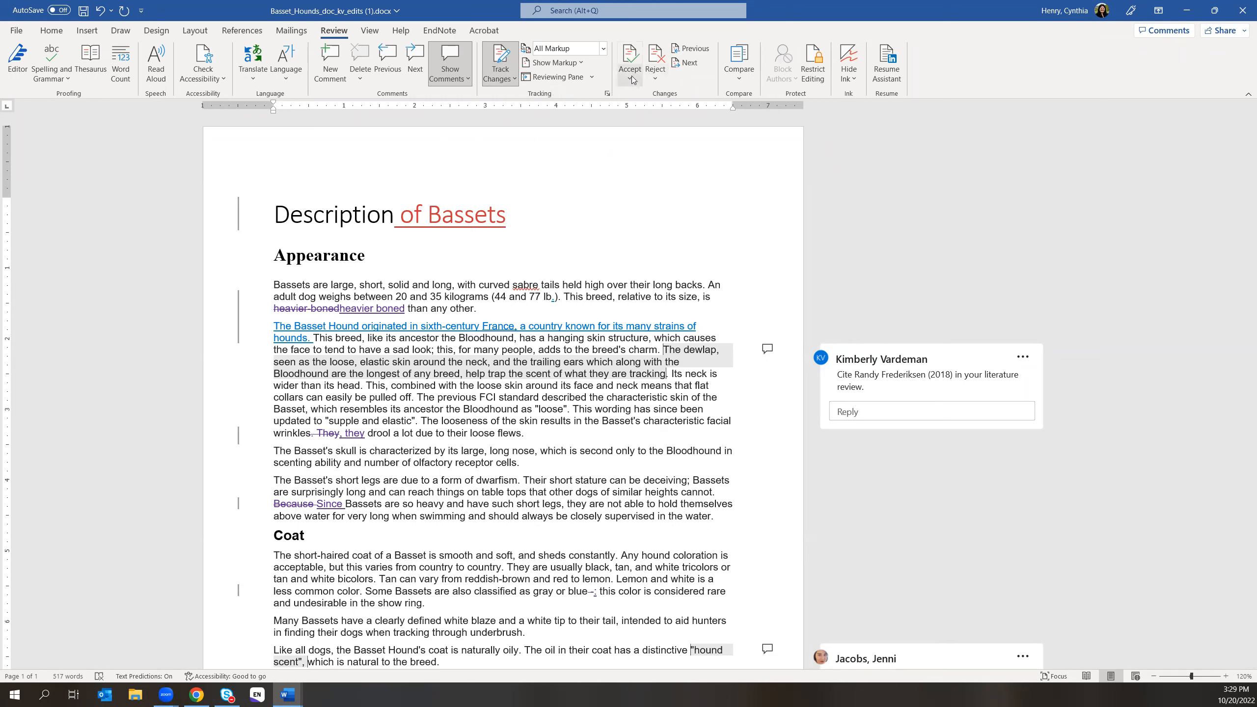
left_click(273, 210)
- Select the ' of Bassets' title insertion and accept it with Accept and Move to Next
left_click(631, 80)
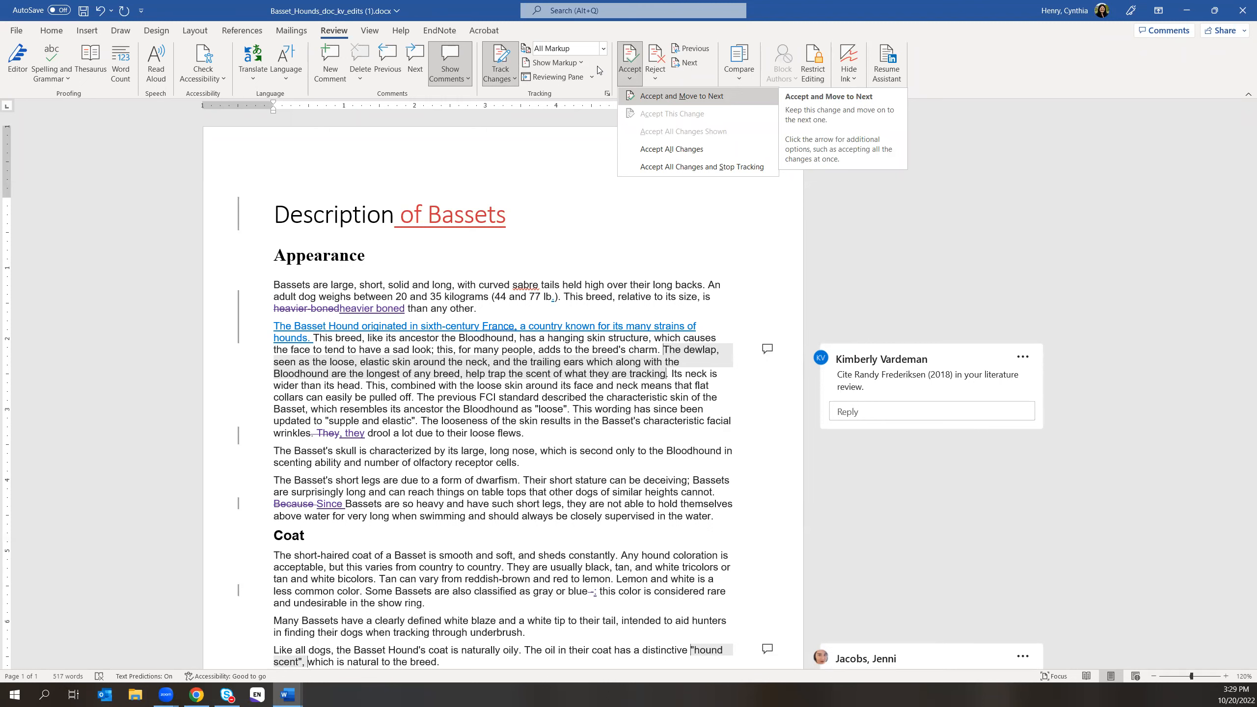
left_click(603, 48)
left_click(603, 48)
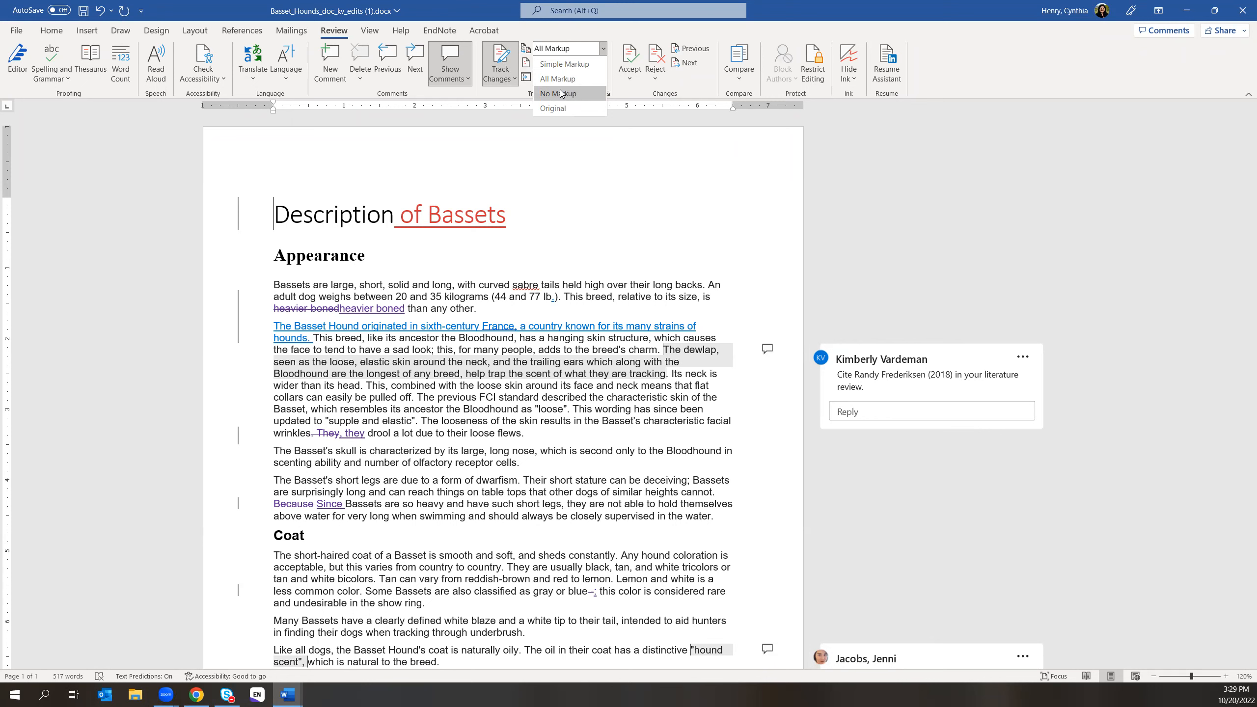
left_click(628, 81)
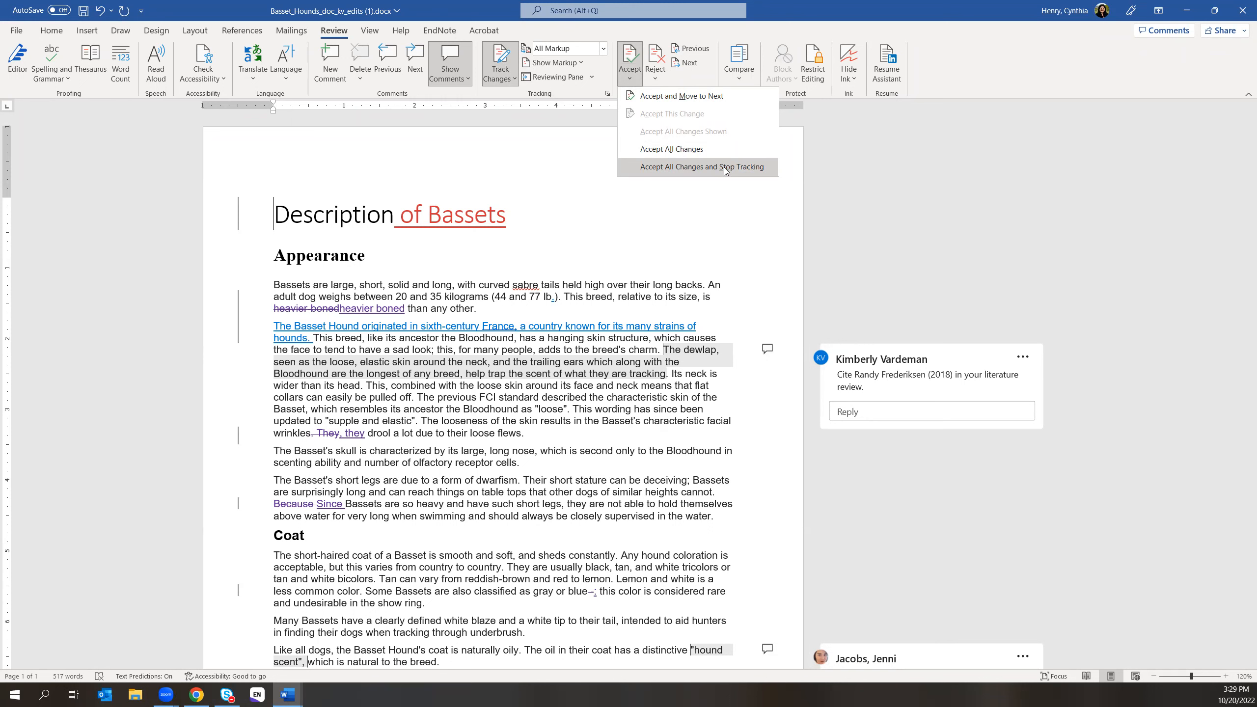
left_click(703, 96)
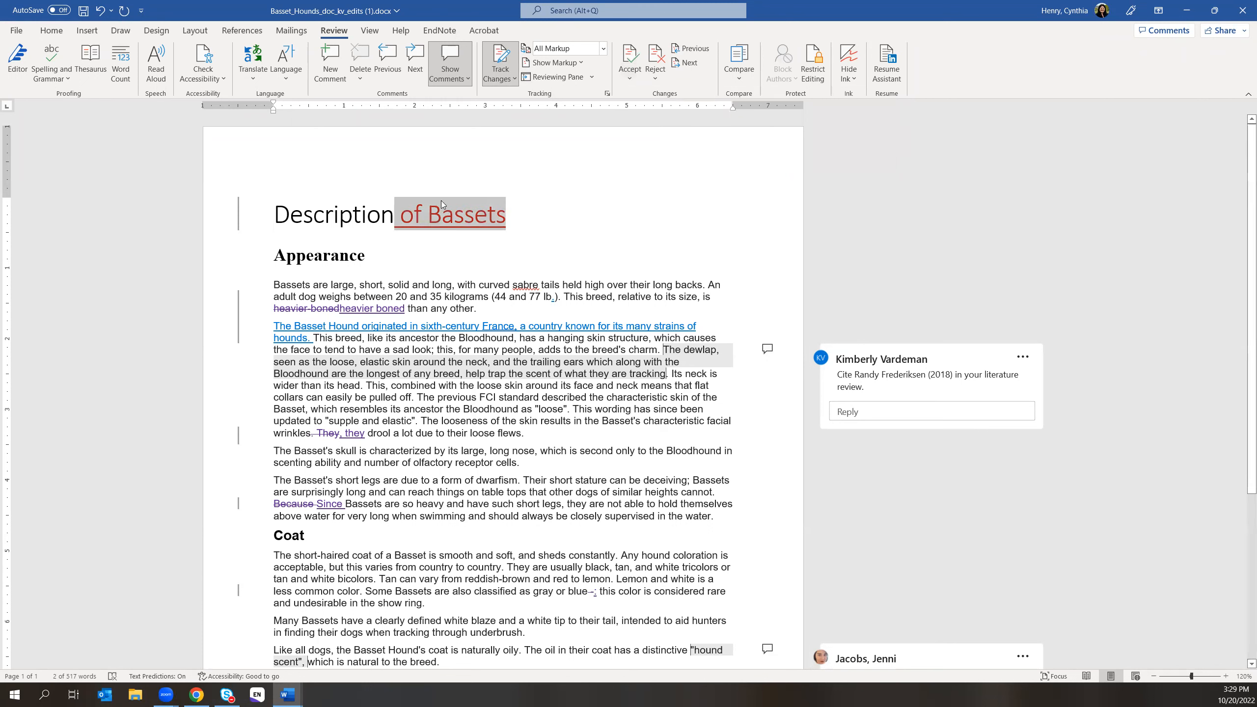
left_click(629, 74)
left_click(655, 97)
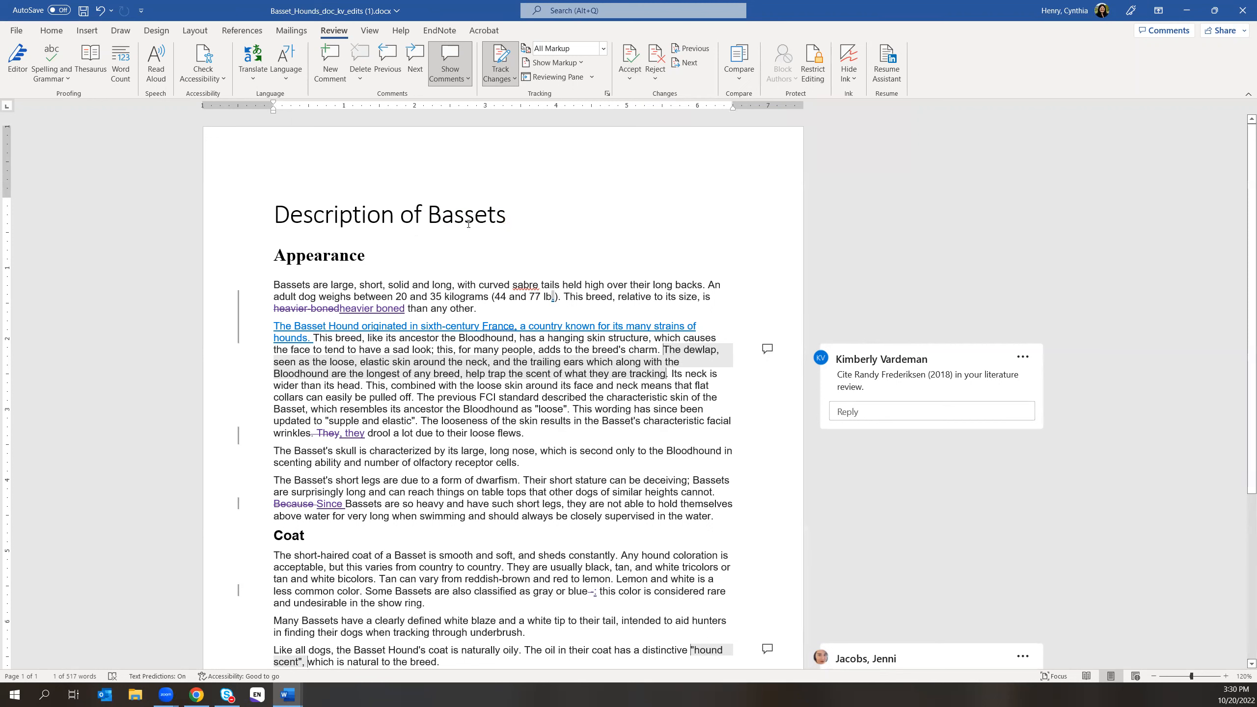
left_click(276, 255)
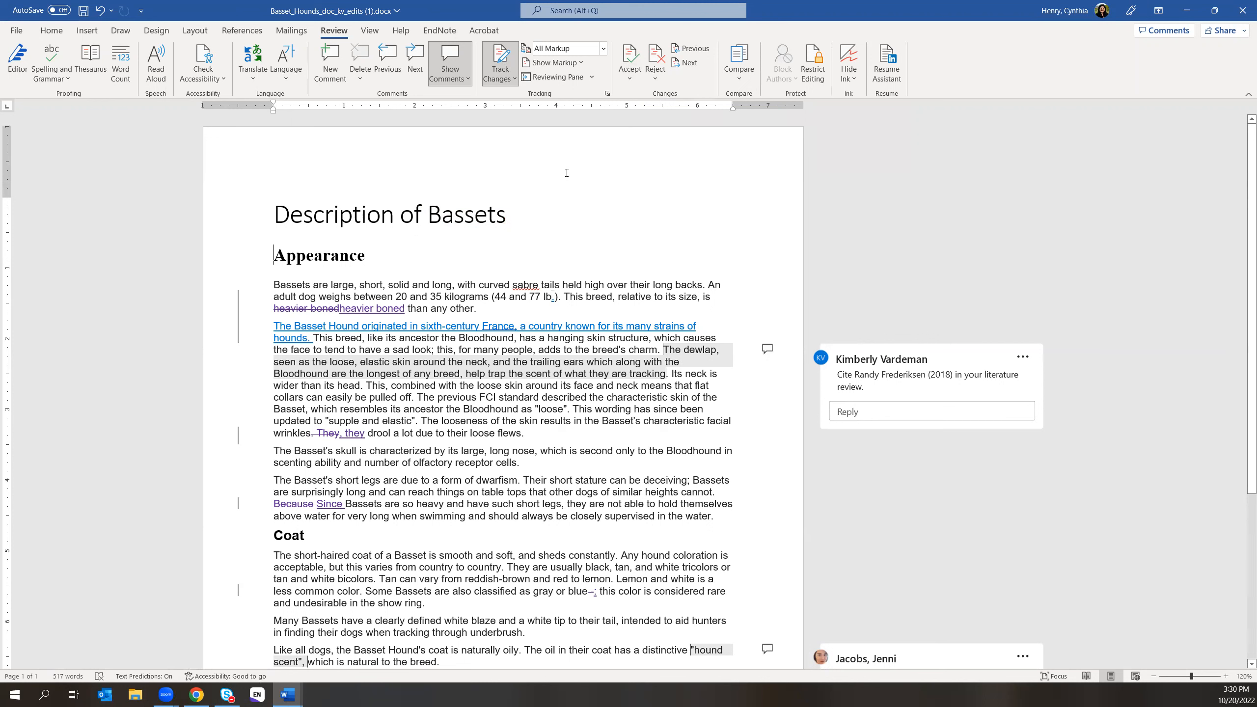
left_click(629, 79)
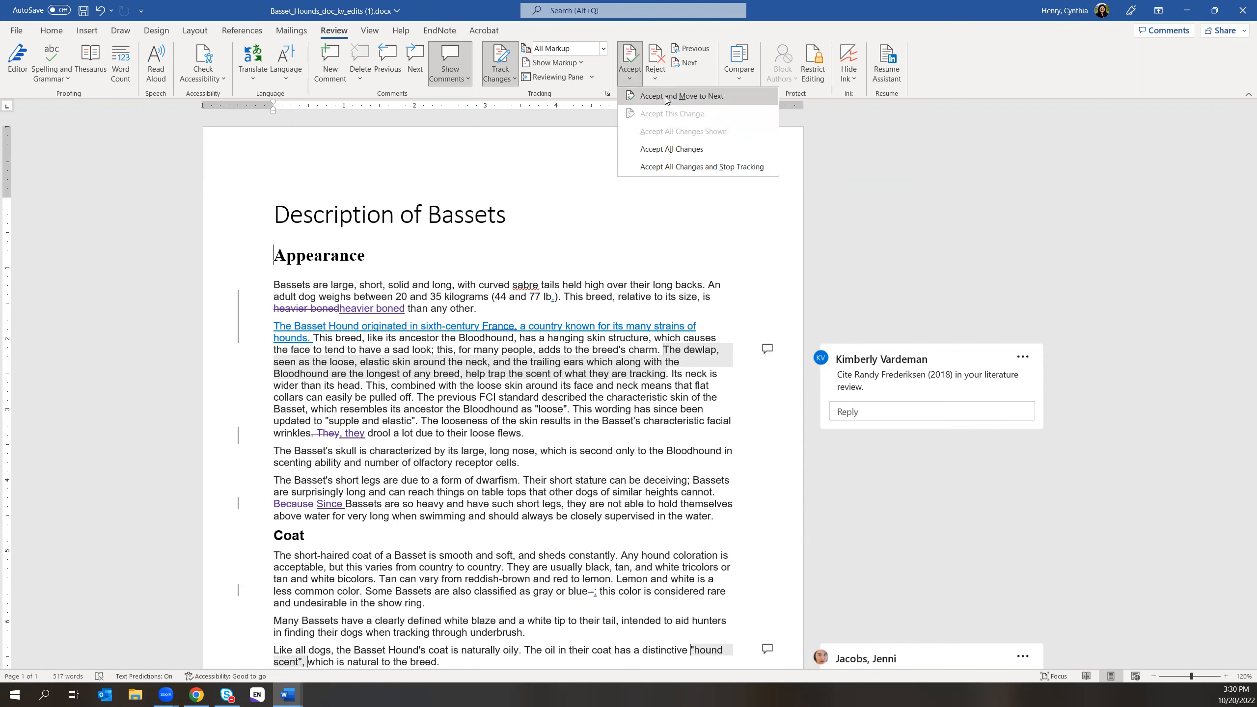
left_click(666, 97)
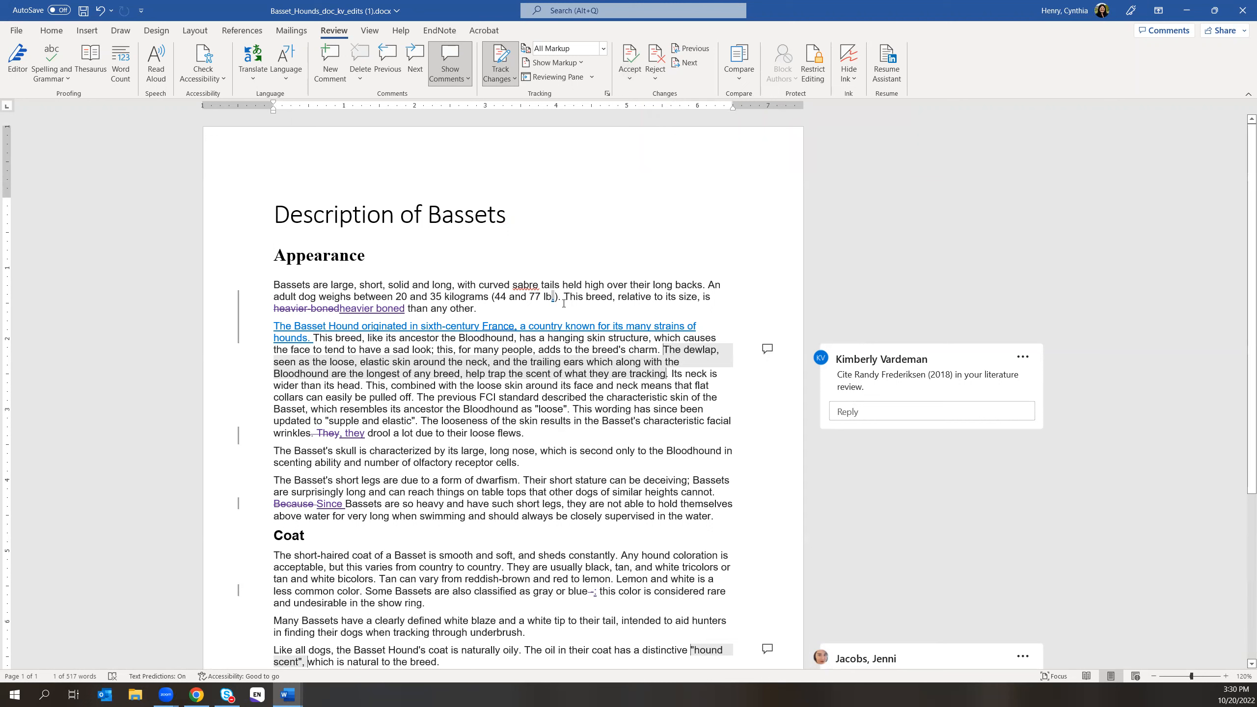
left_click(629, 81)
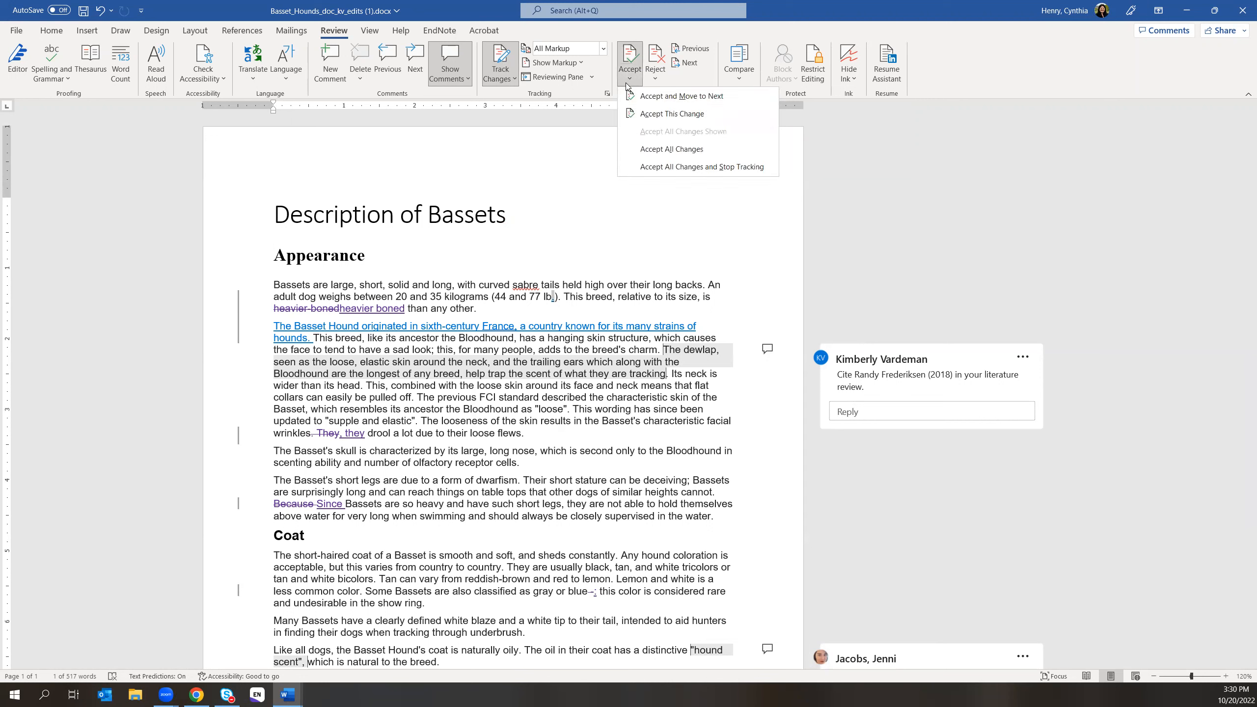
left_click(666, 97)
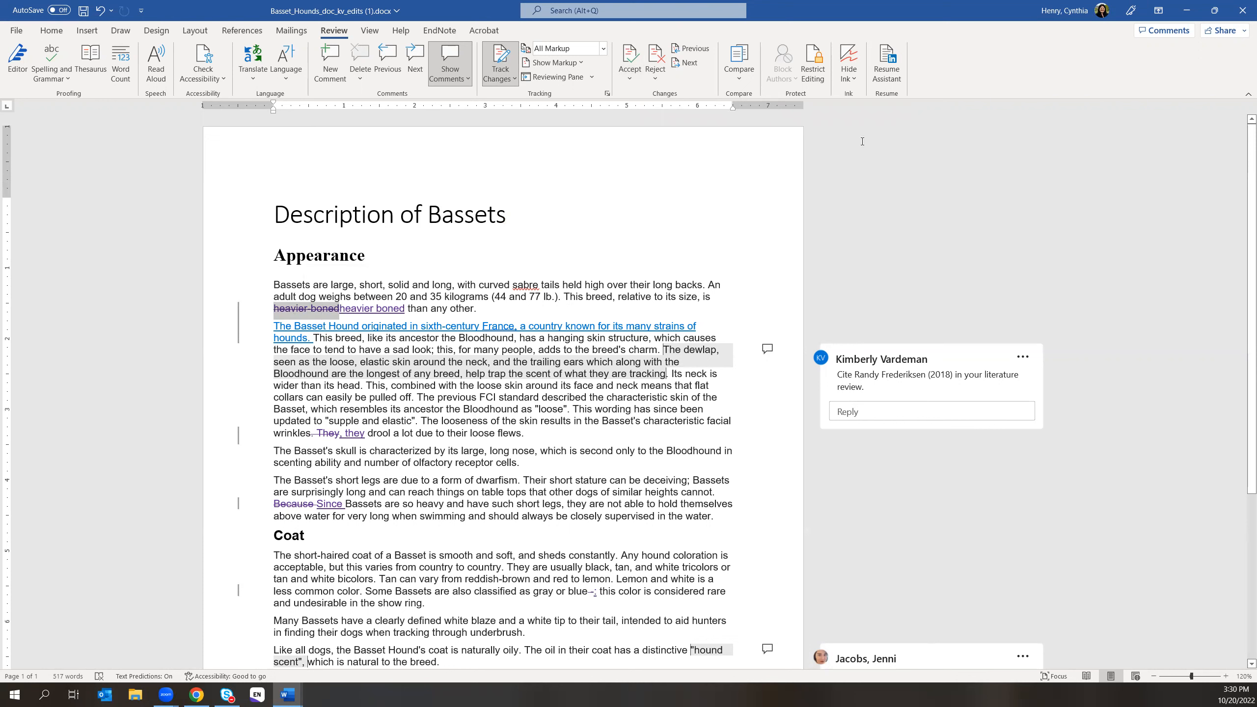
left_click(629, 79)
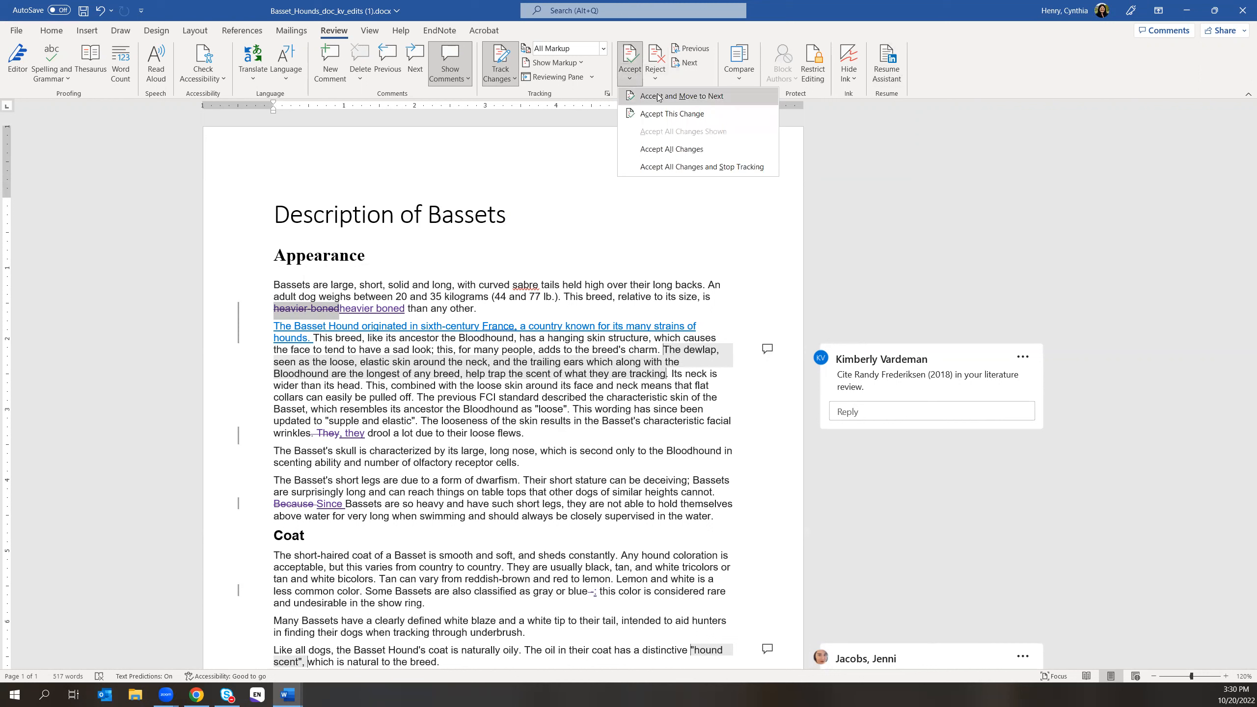
left_click(657, 97)
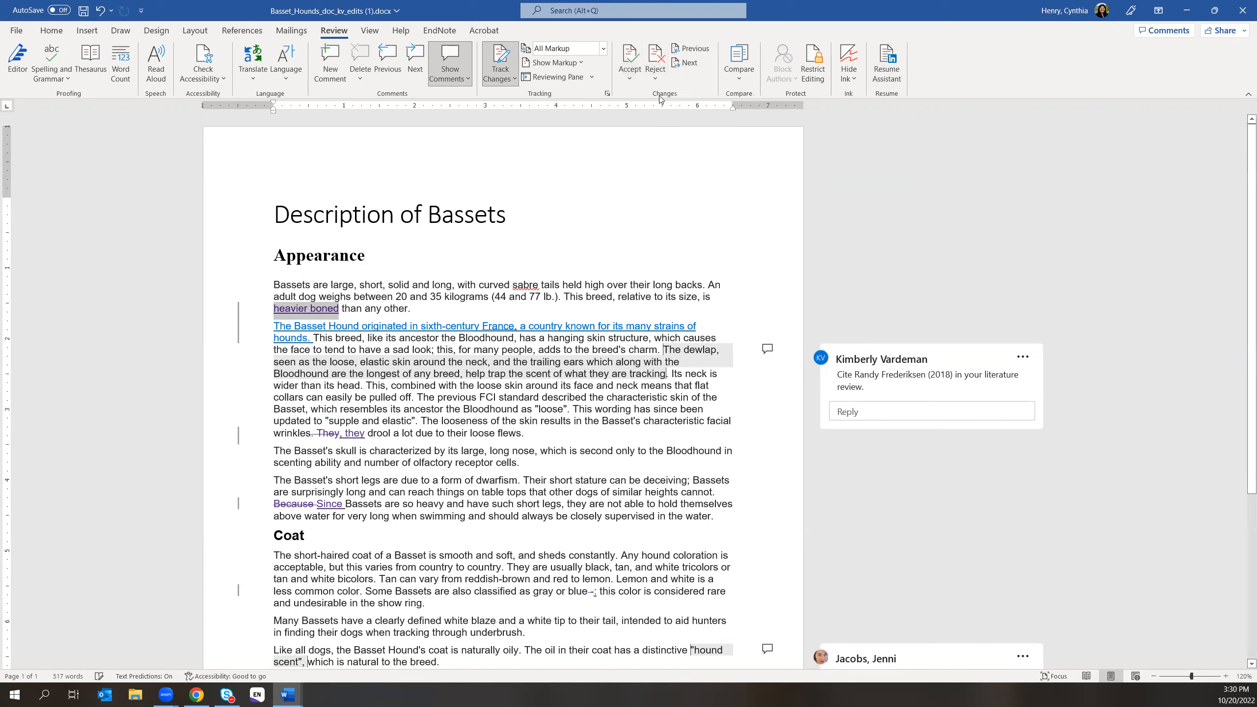
left_click(633, 79)
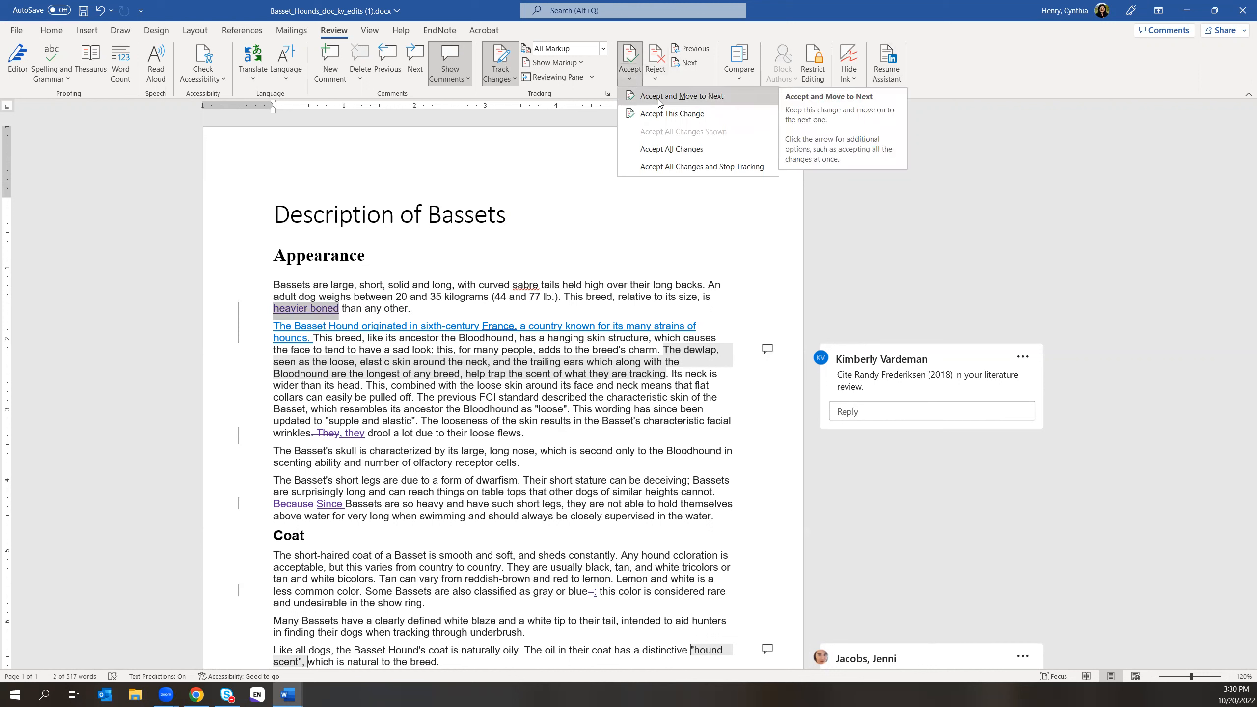
left_click(658, 97)
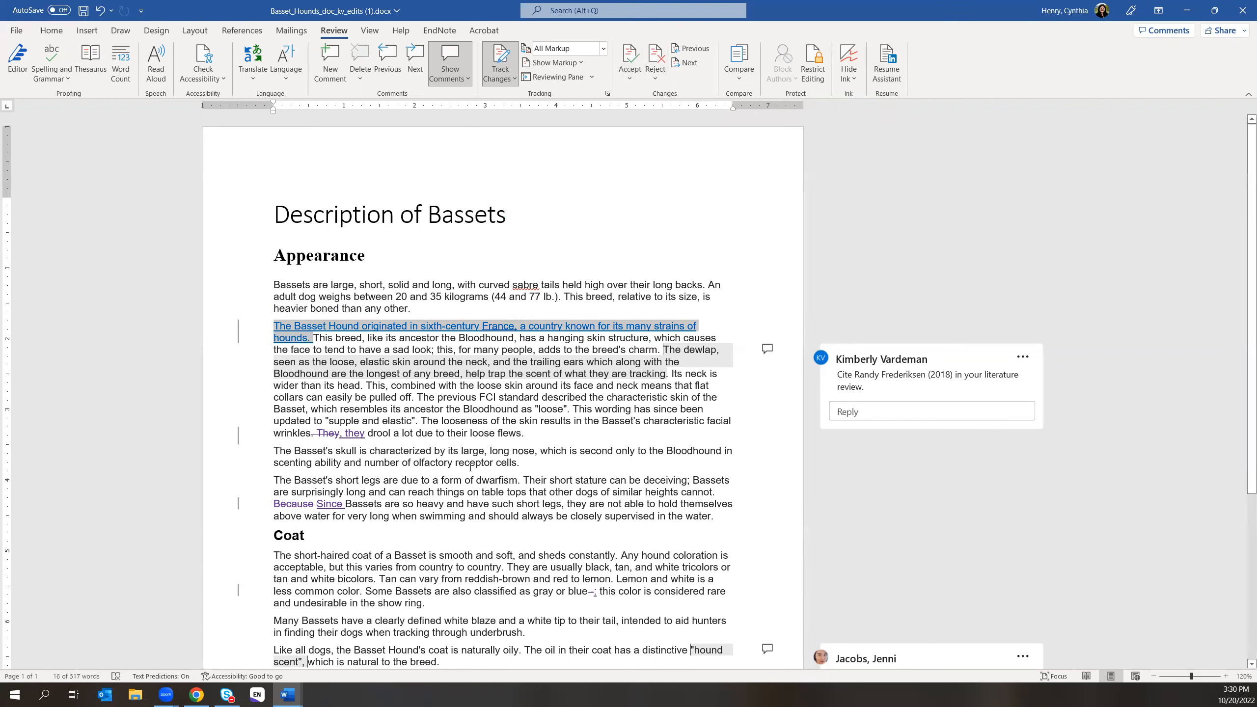
left_click(411, 308)
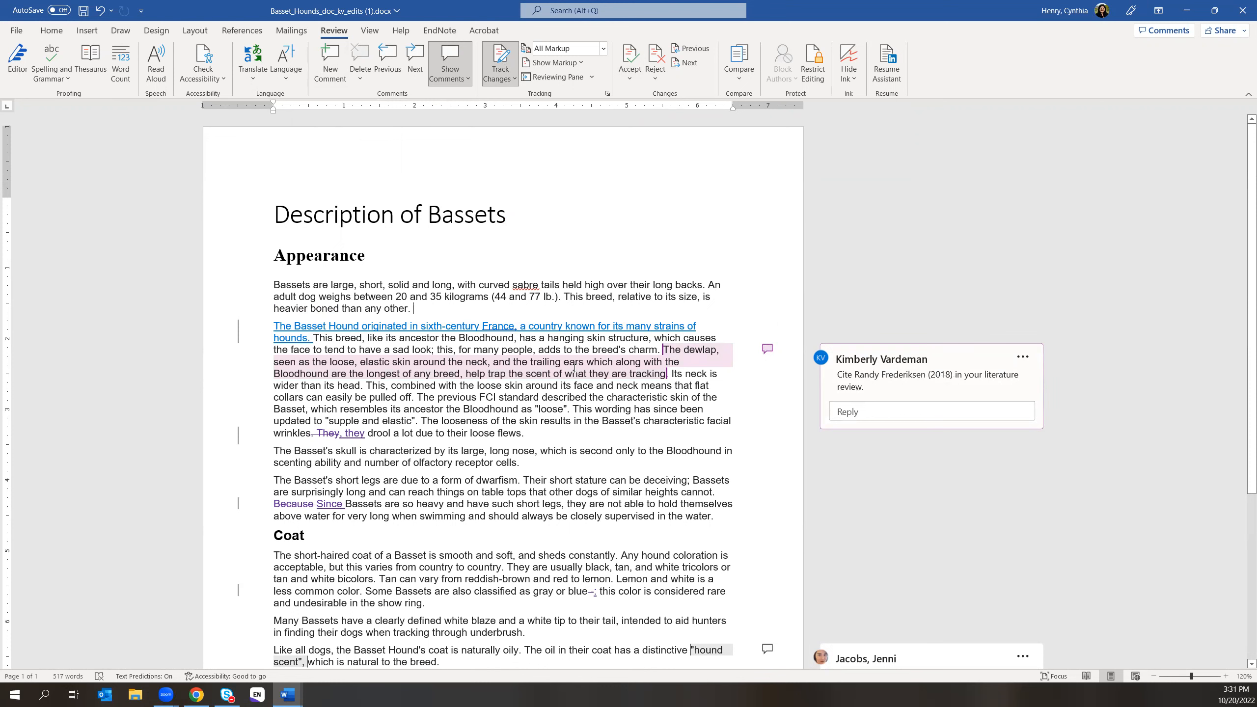
mouse_move(574, 368)
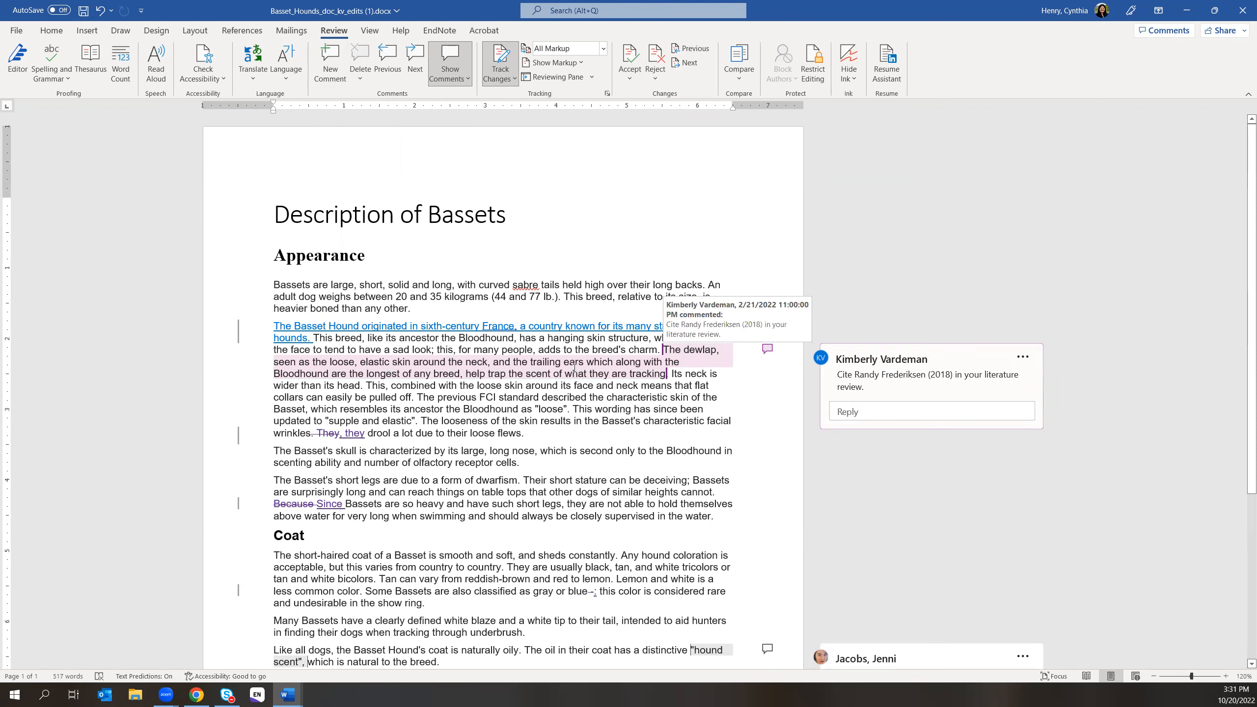
- Post a reply on the citation comment, addressing the reviewer by name: 'thanks for find this'
left_click(846, 412)
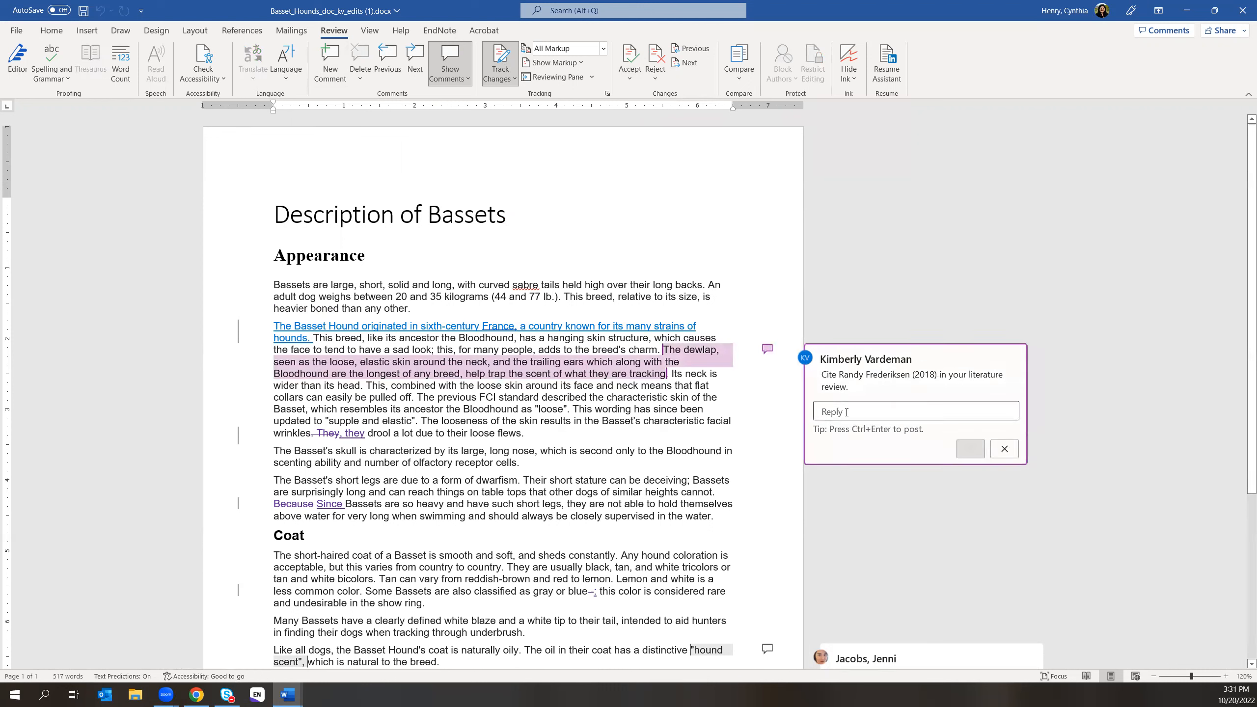
type("Kimberly")
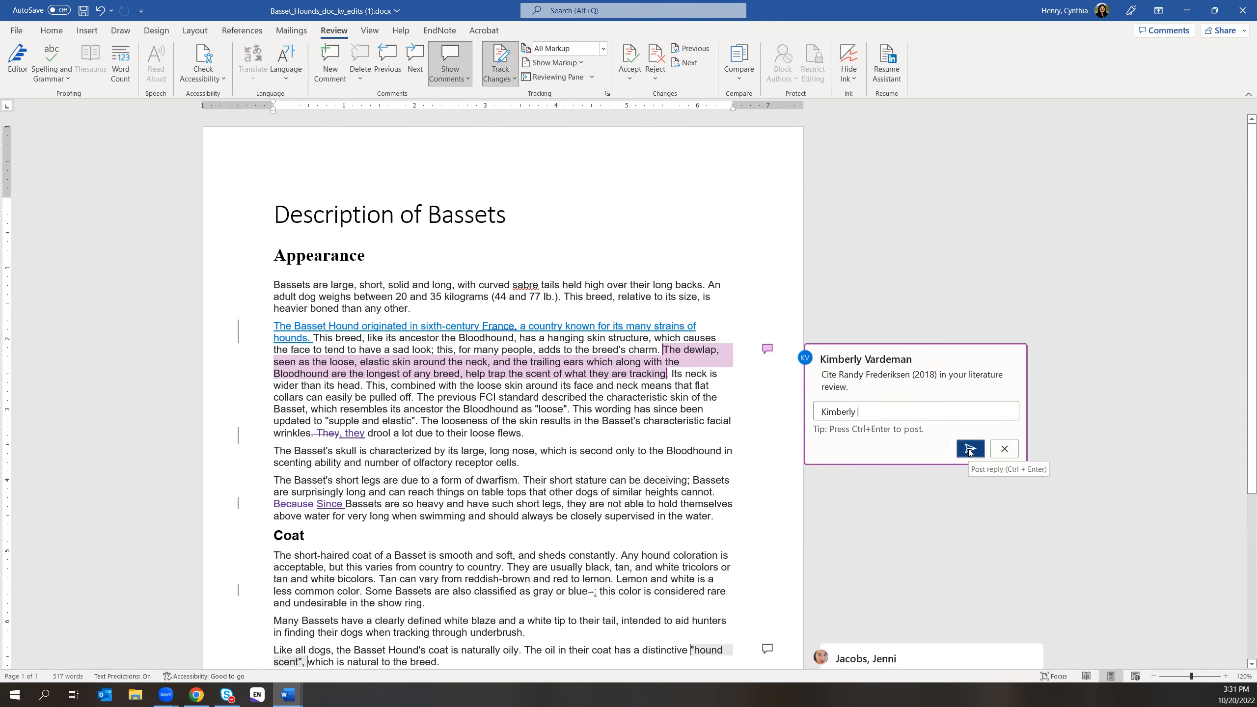
type("thank")
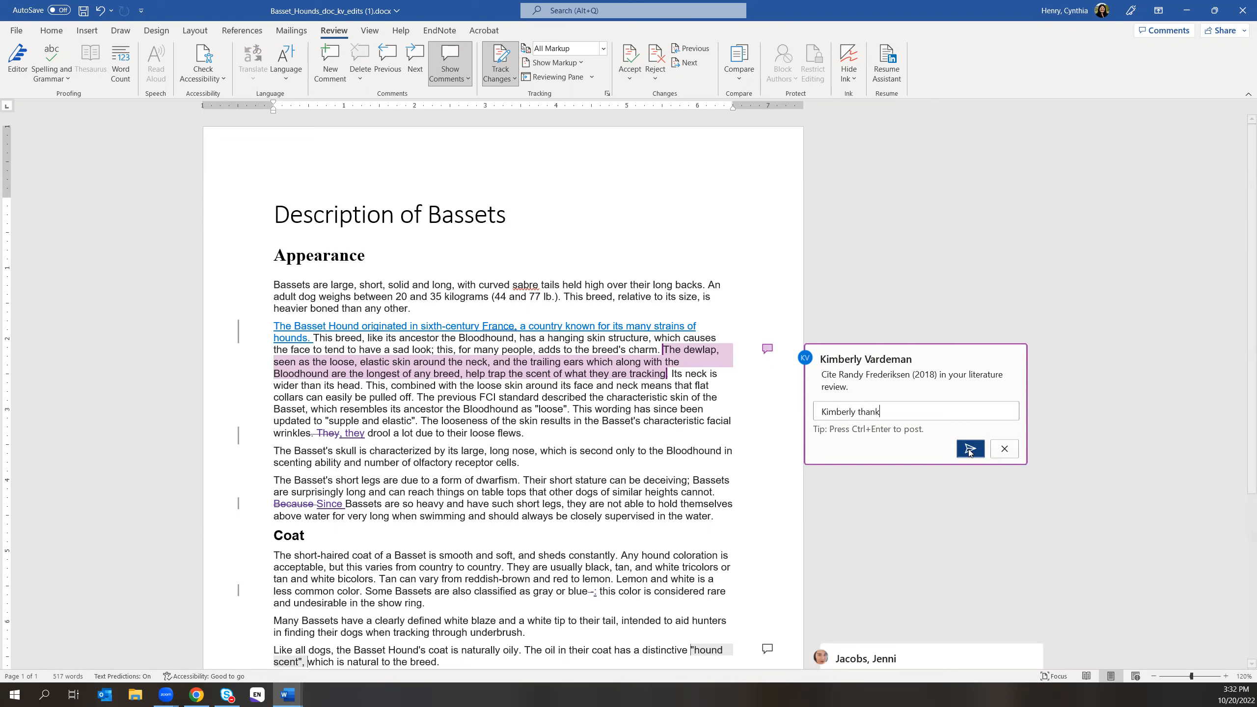
type("s for find this")
left_click(969, 449)
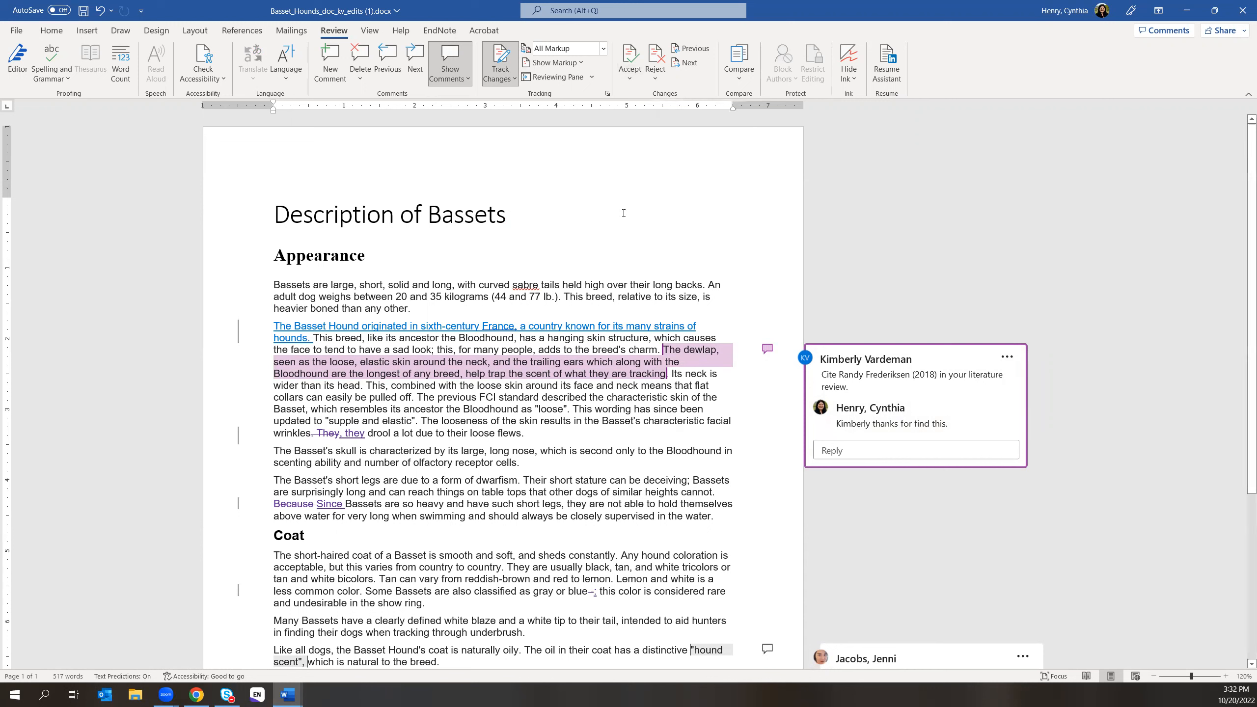
left_click(682, 362)
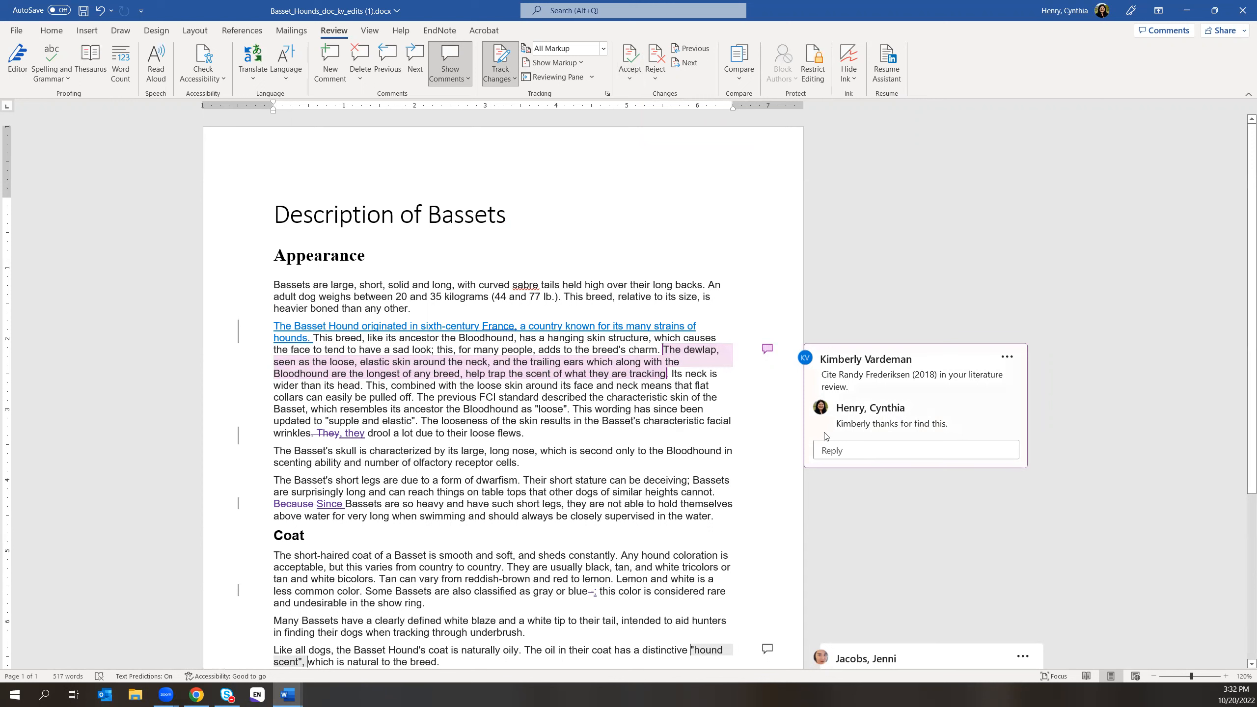
- Accept the next two tracked changes, including deleting 'They' before 'they drool a lot'
left_click(625, 79)
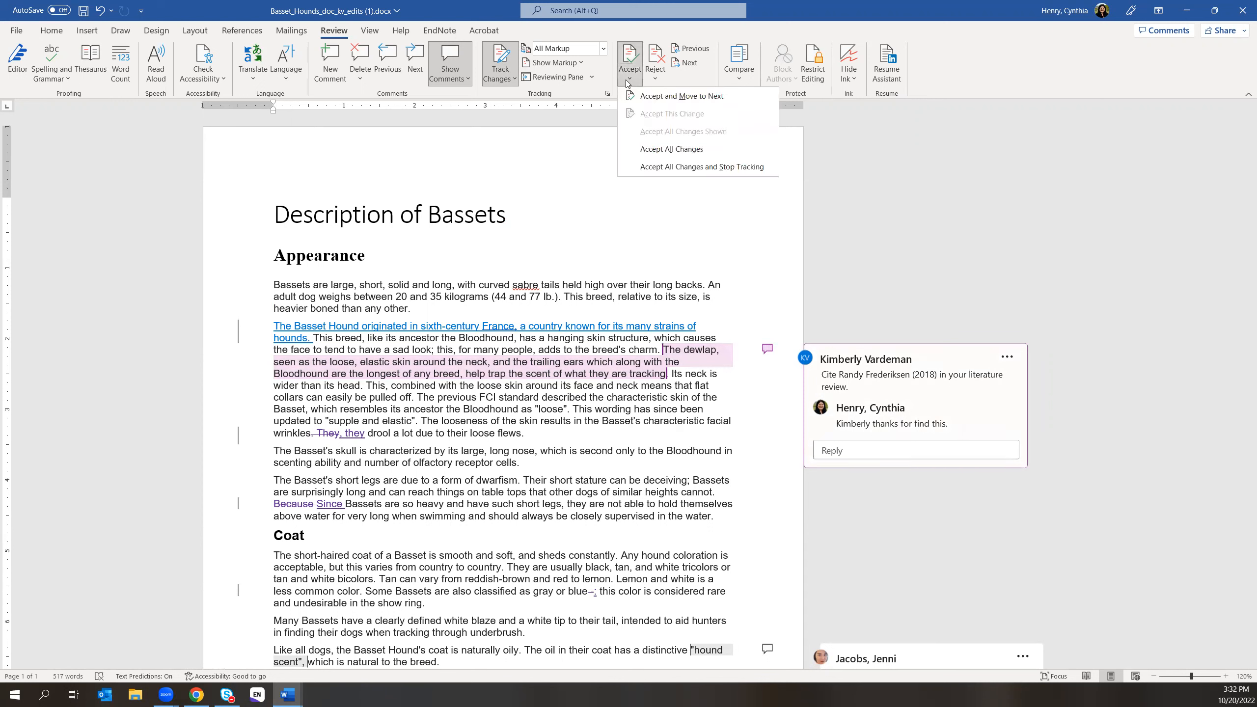
left_click(678, 98)
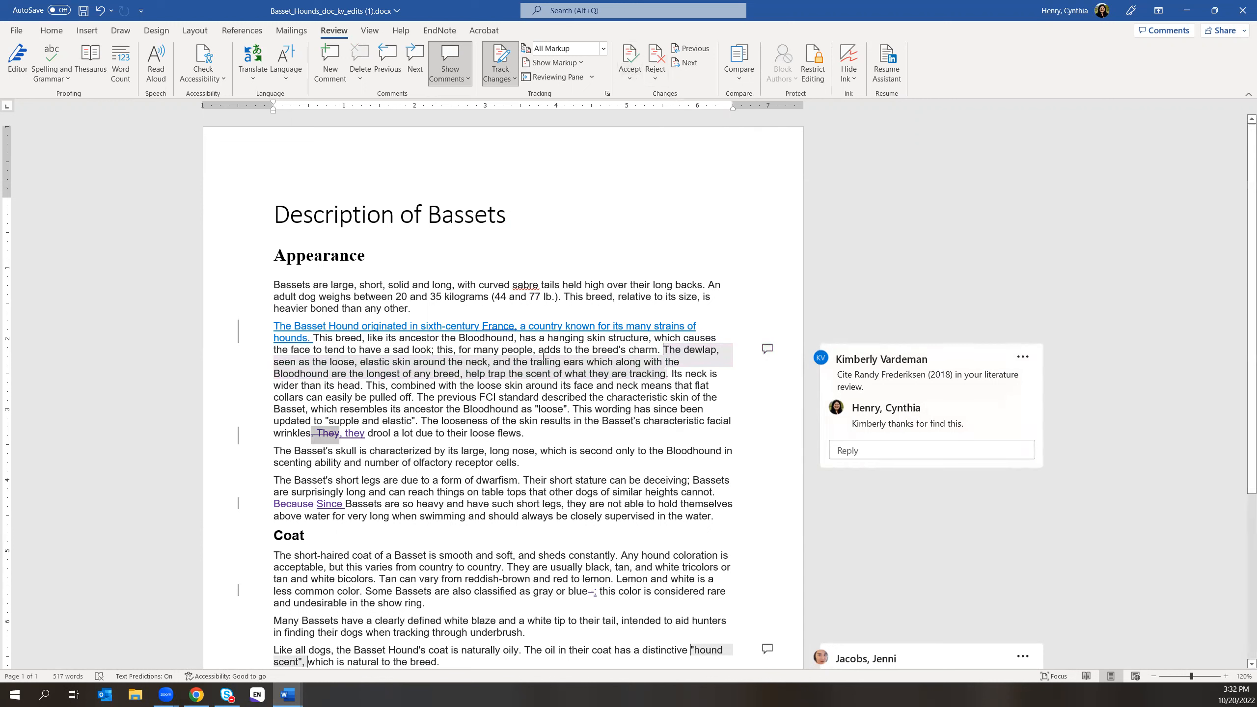
left_click(626, 78)
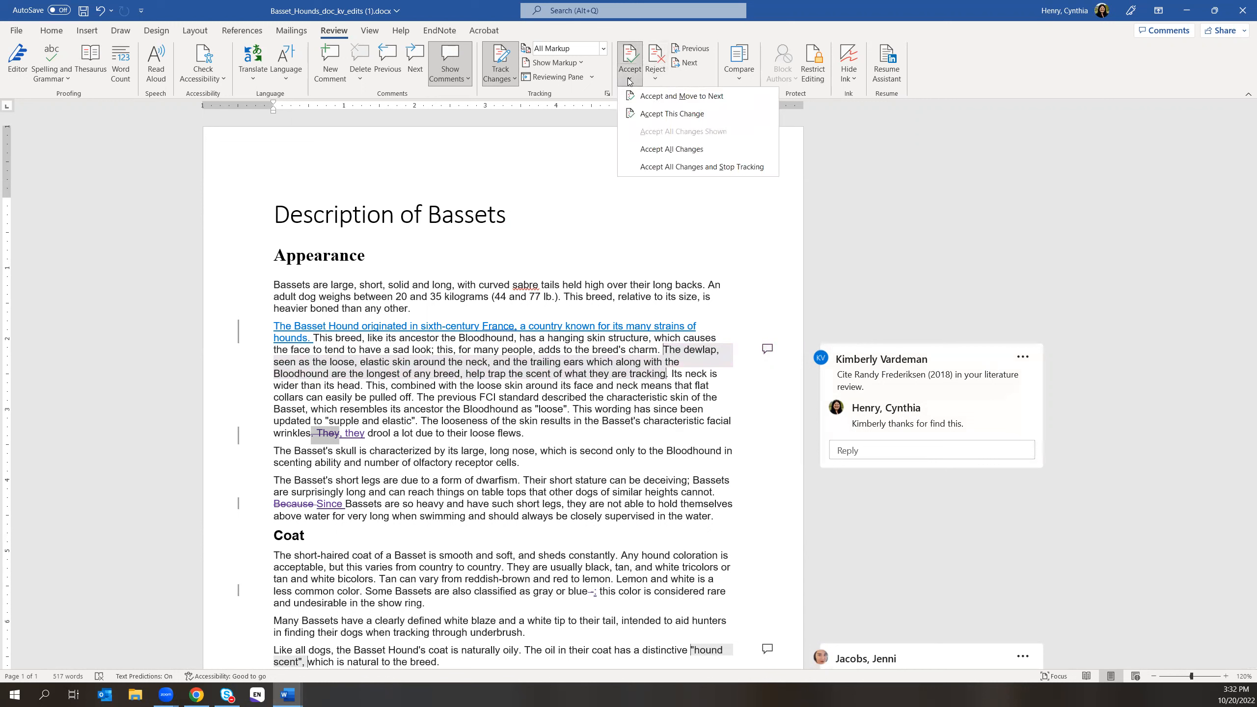
left_click(659, 96)
left_click(759, 395)
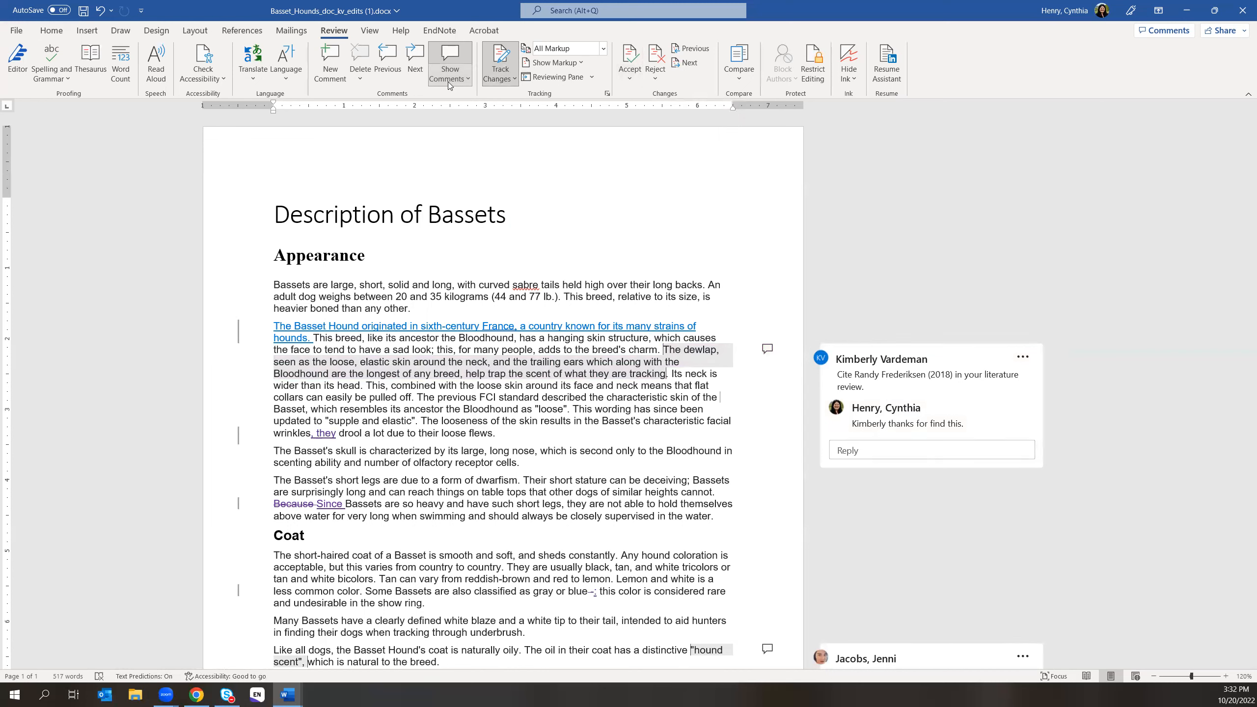
left_click(603, 50)
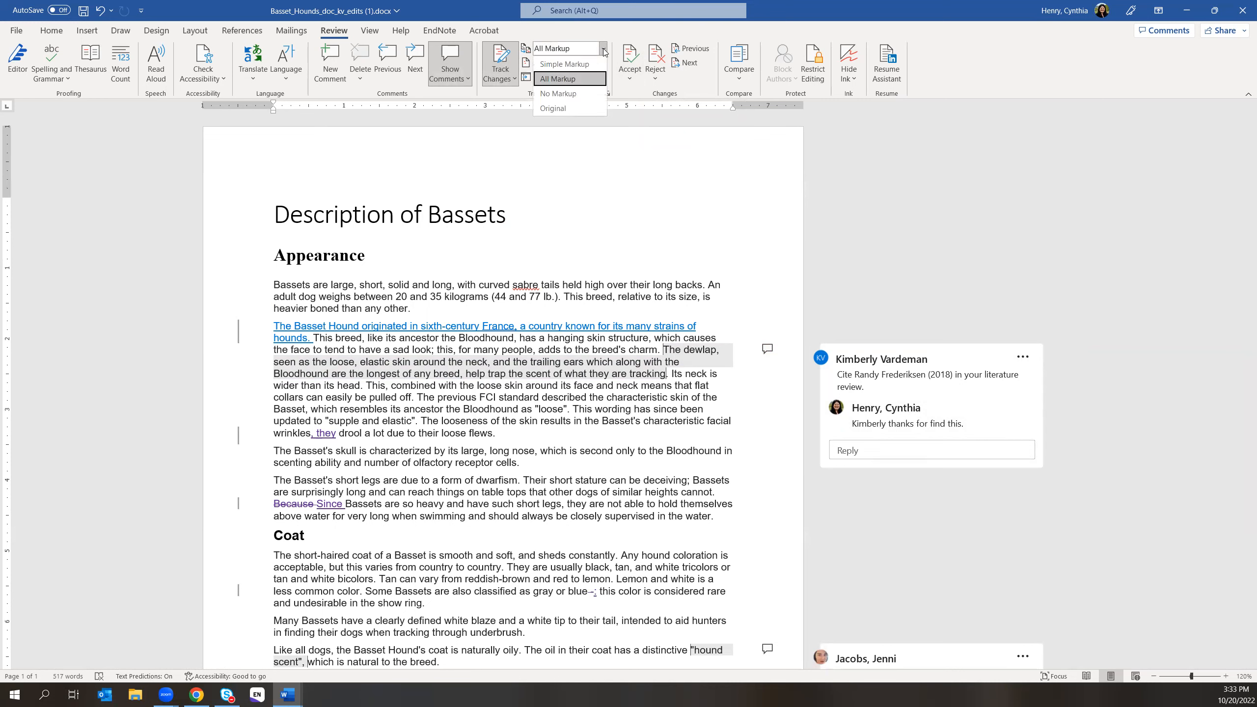
left_click(579, 89)
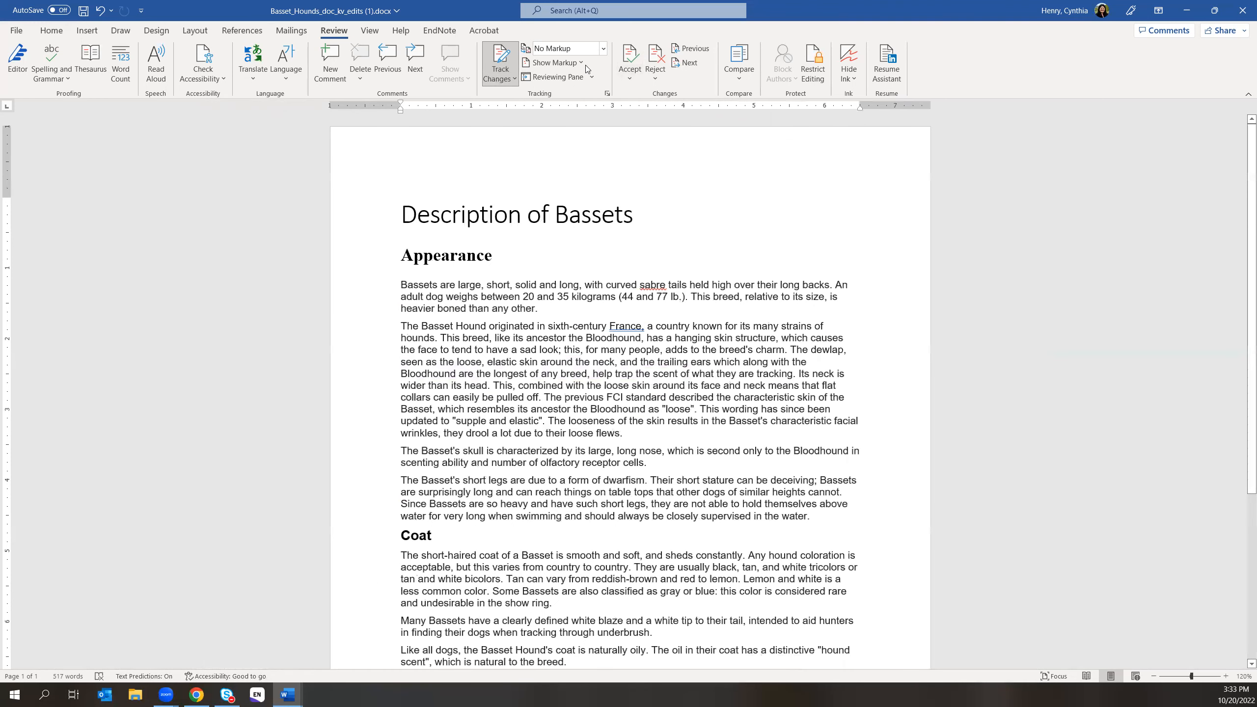
left_click(603, 48)
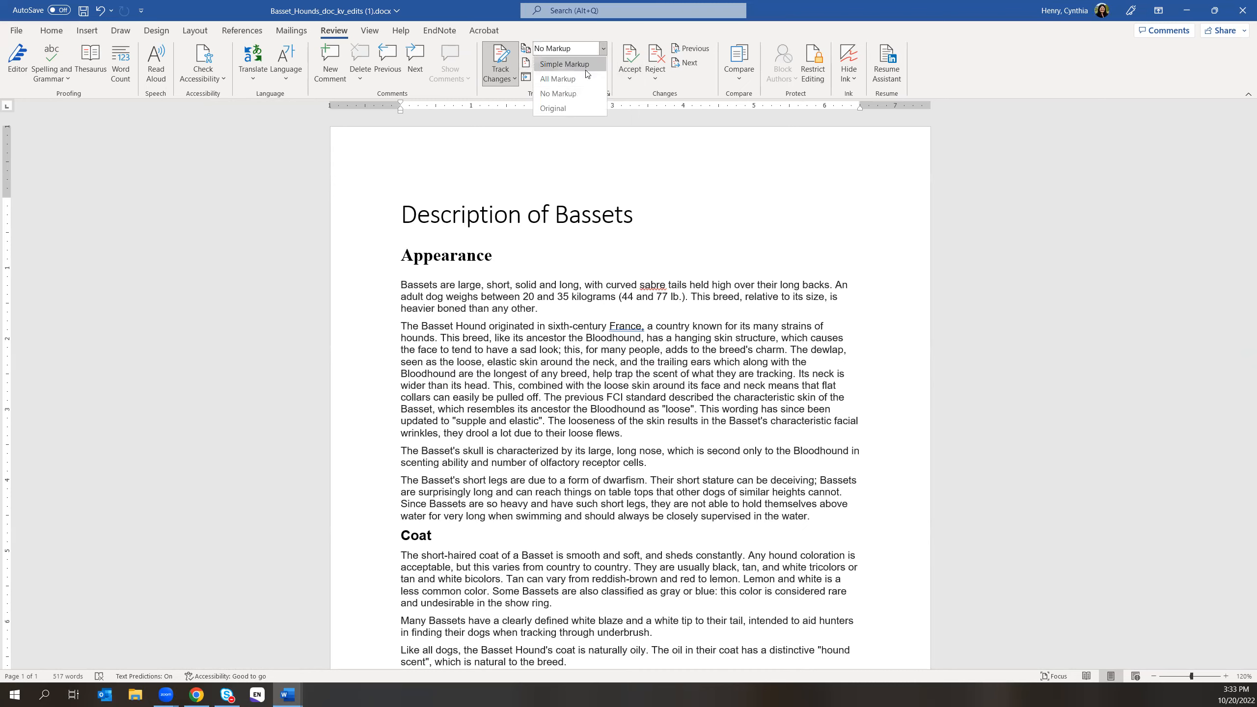
left_click(569, 63)
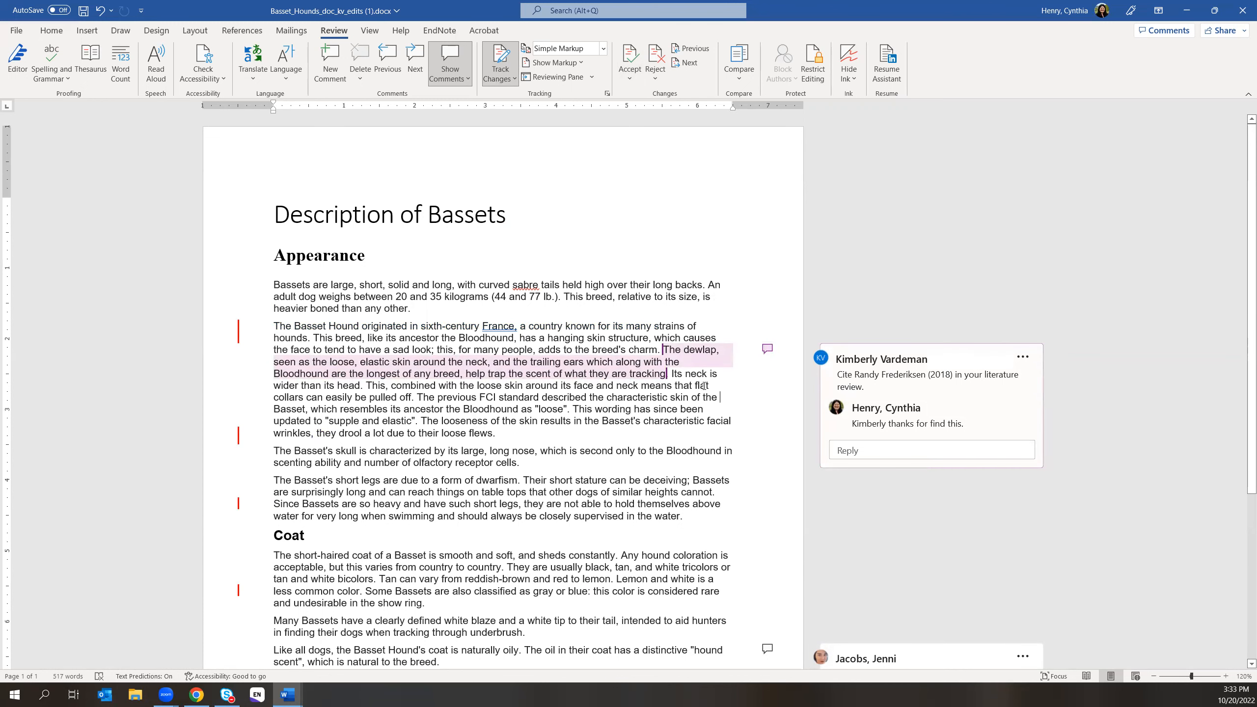
scroll(643, 410, "down", 3)
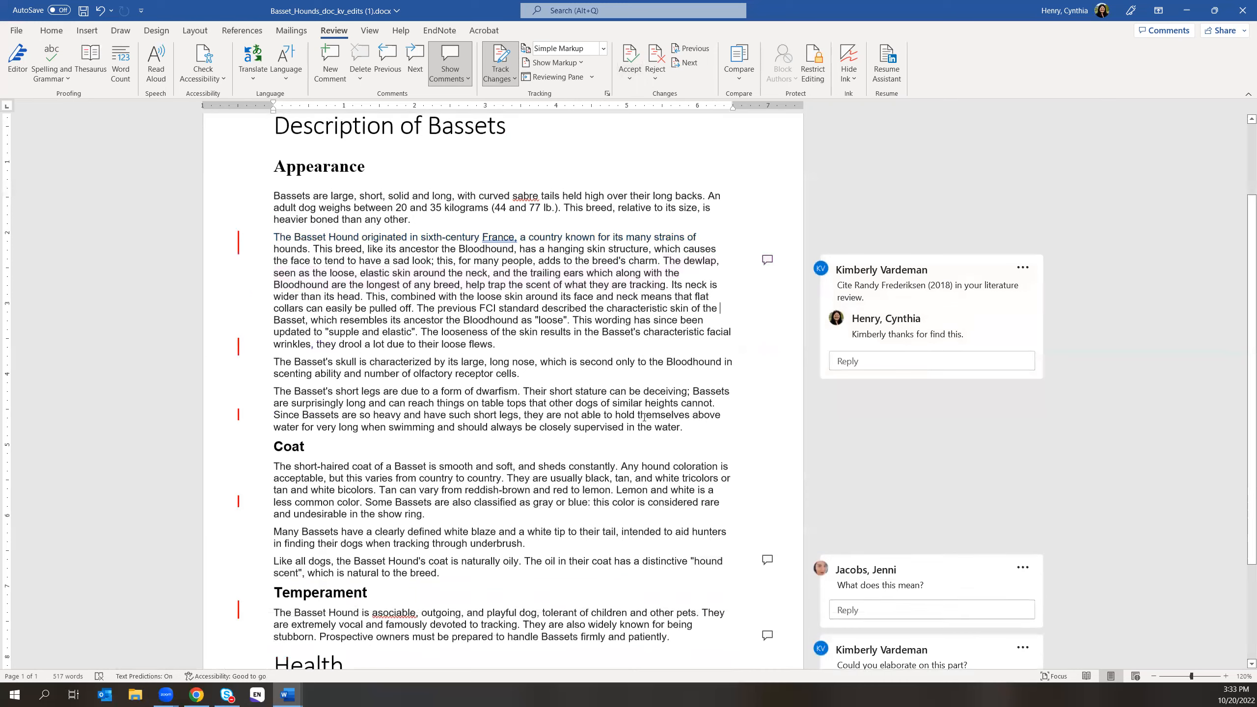
scroll(644, 417, "down", 1)
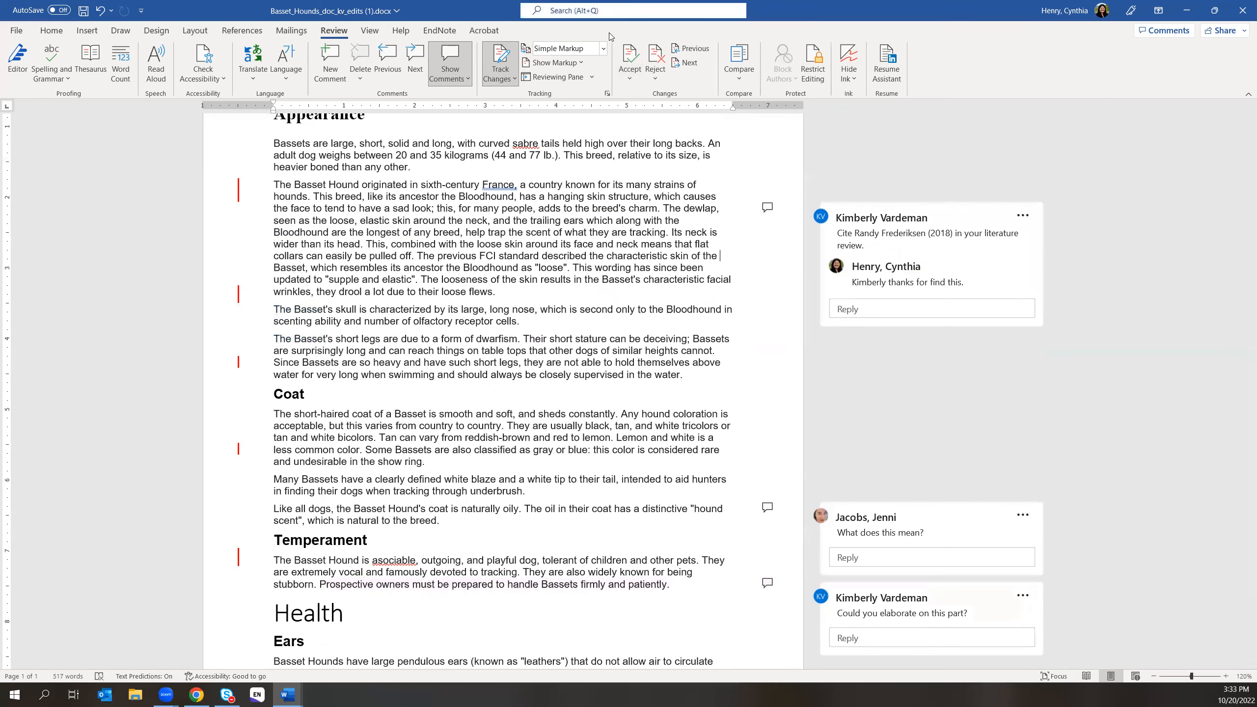
left_click(574, 49)
left_click(576, 79)
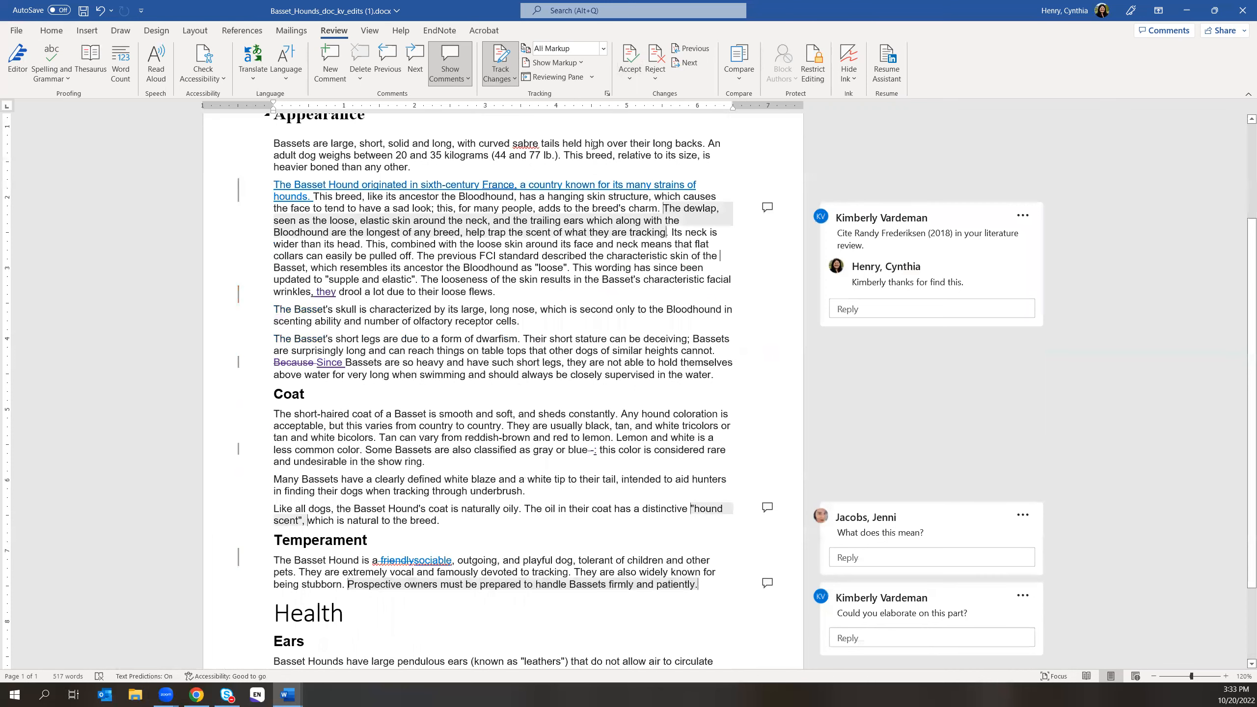
scroll(668, 411, "down", 1)
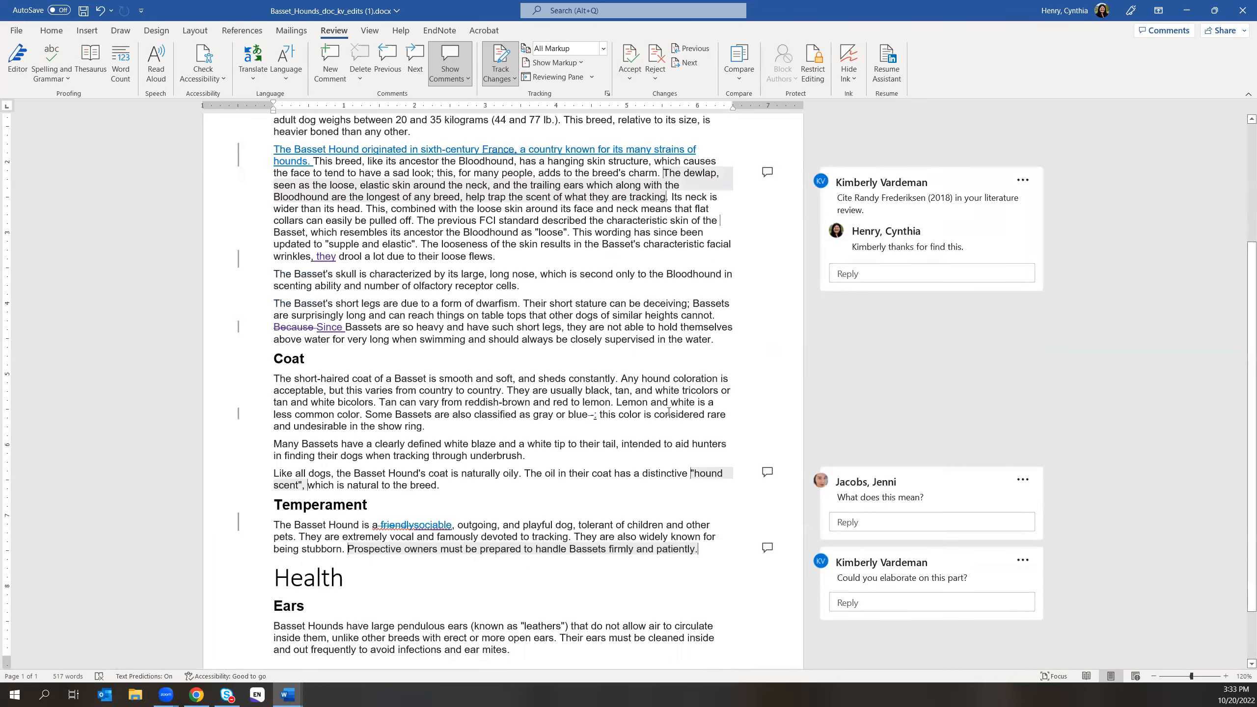
scroll(531, 429, "down", 1)
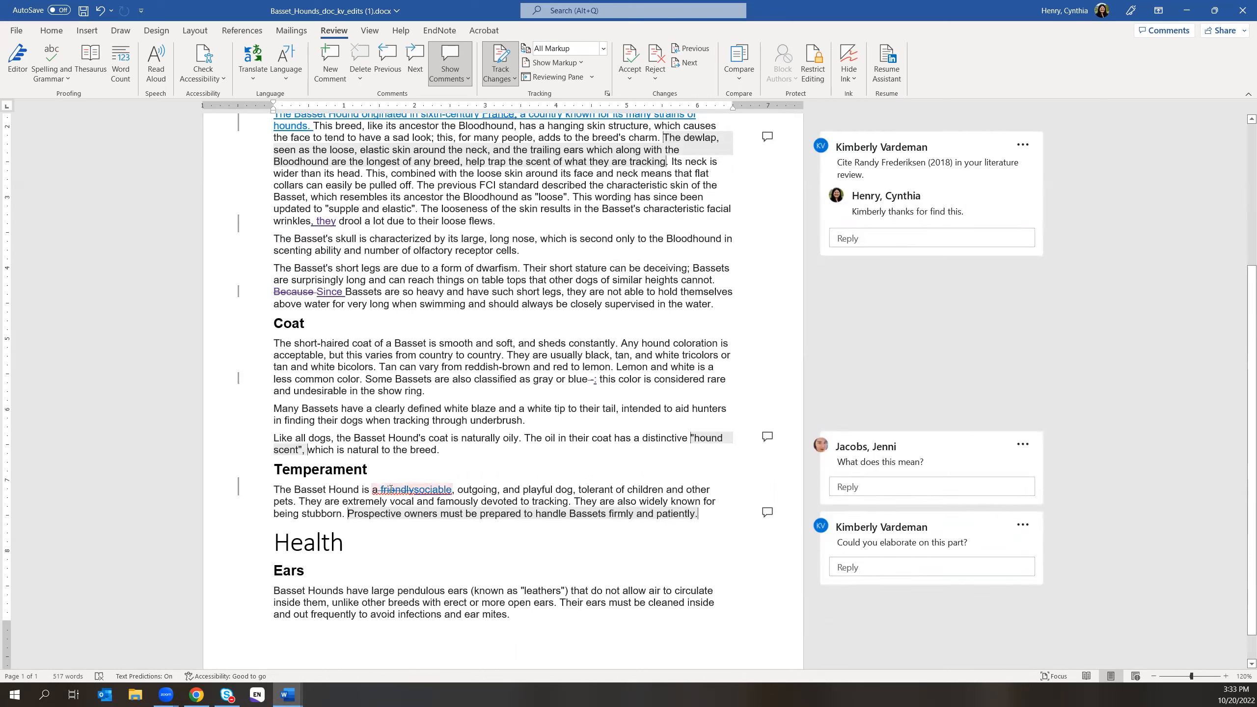
mouse_move(416, 490)
mouse_move(377, 490)
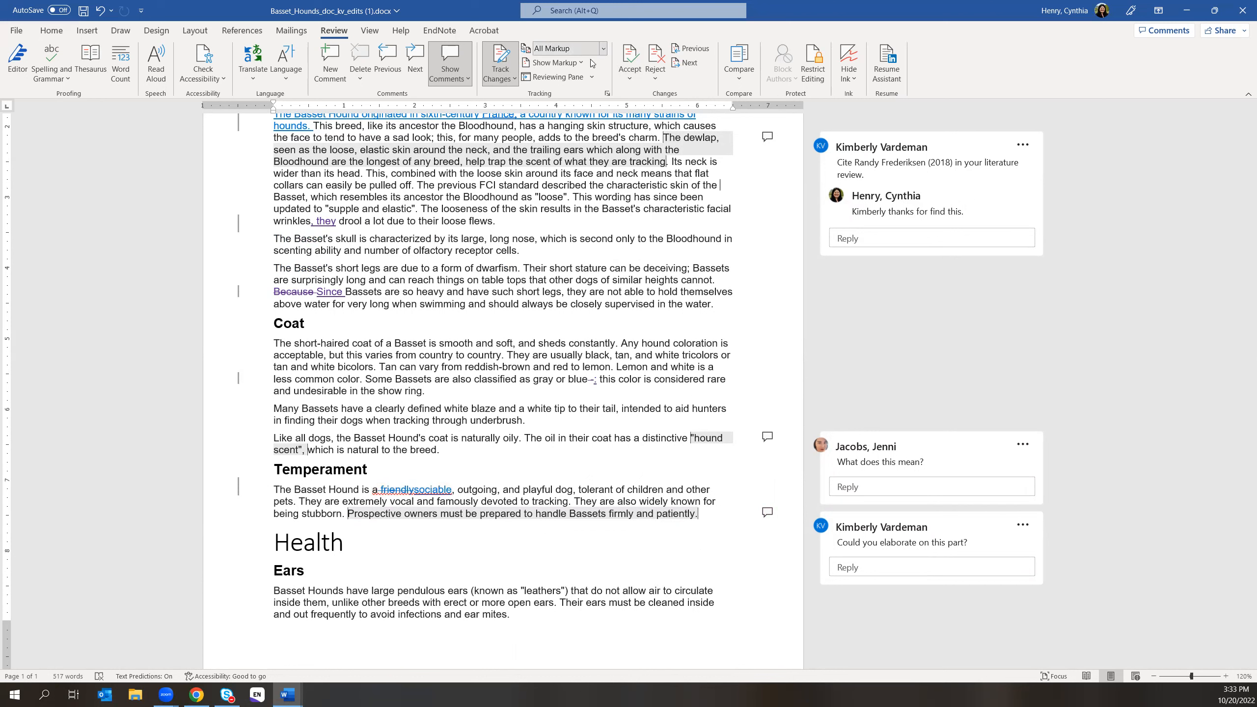
left_click(604, 51)
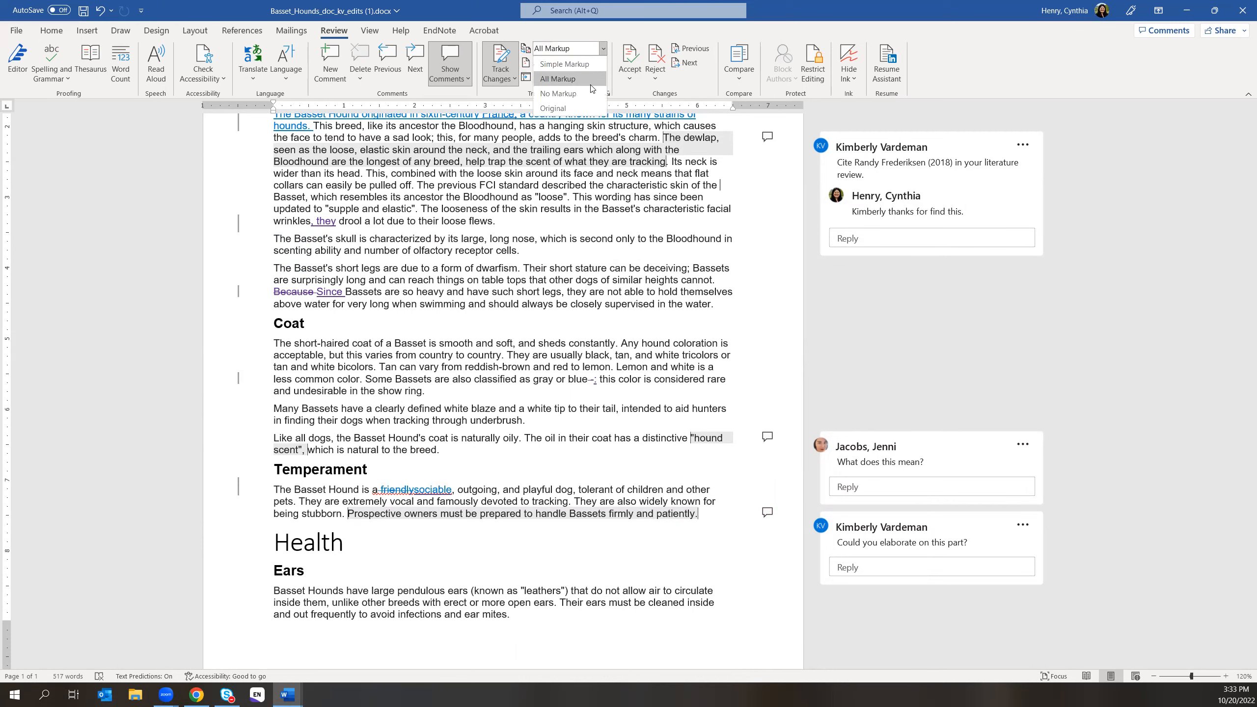
left_click(576, 101)
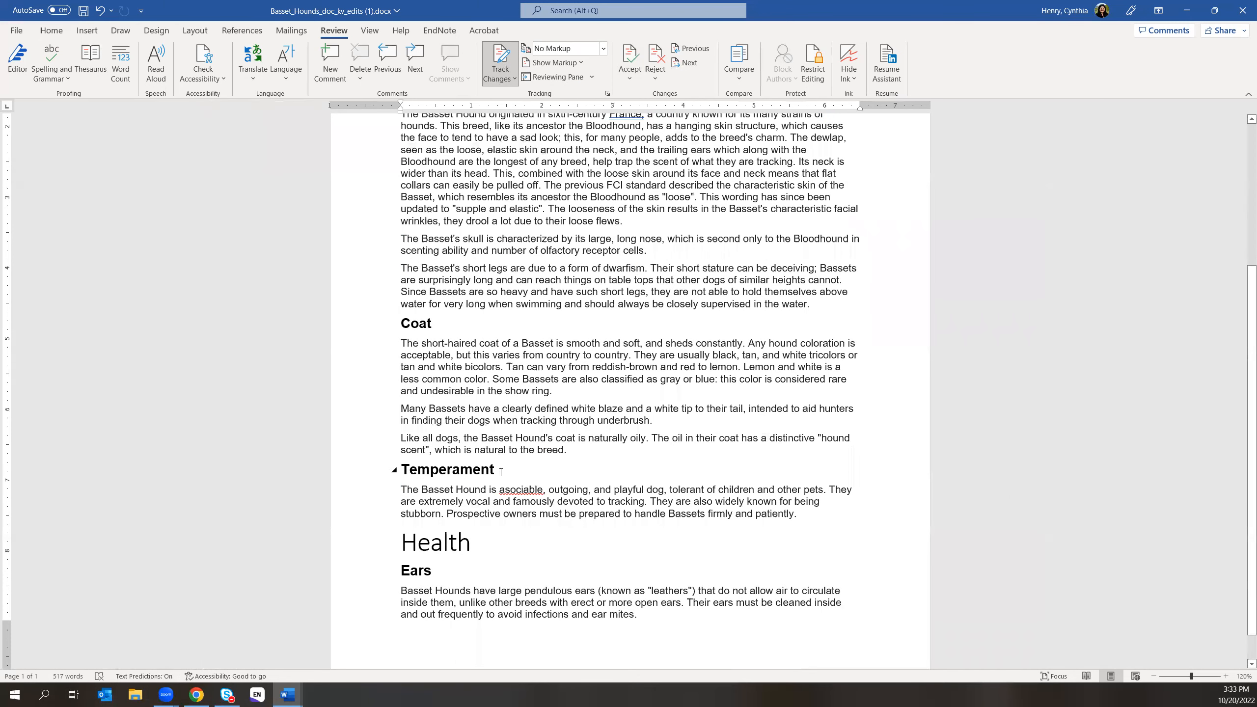
left_click(603, 48)
left_click(574, 78)
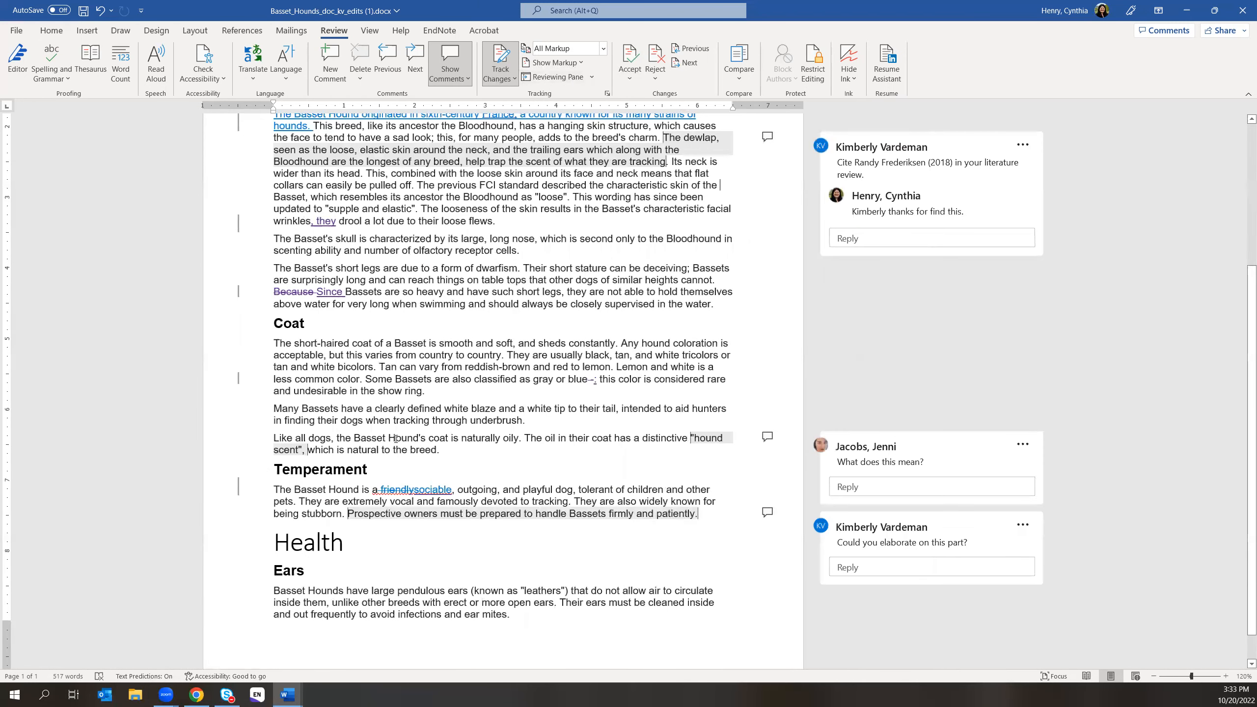
- Accept the Temperament revision replacing 'friendly' with 'sociable'
left_click(390, 489)
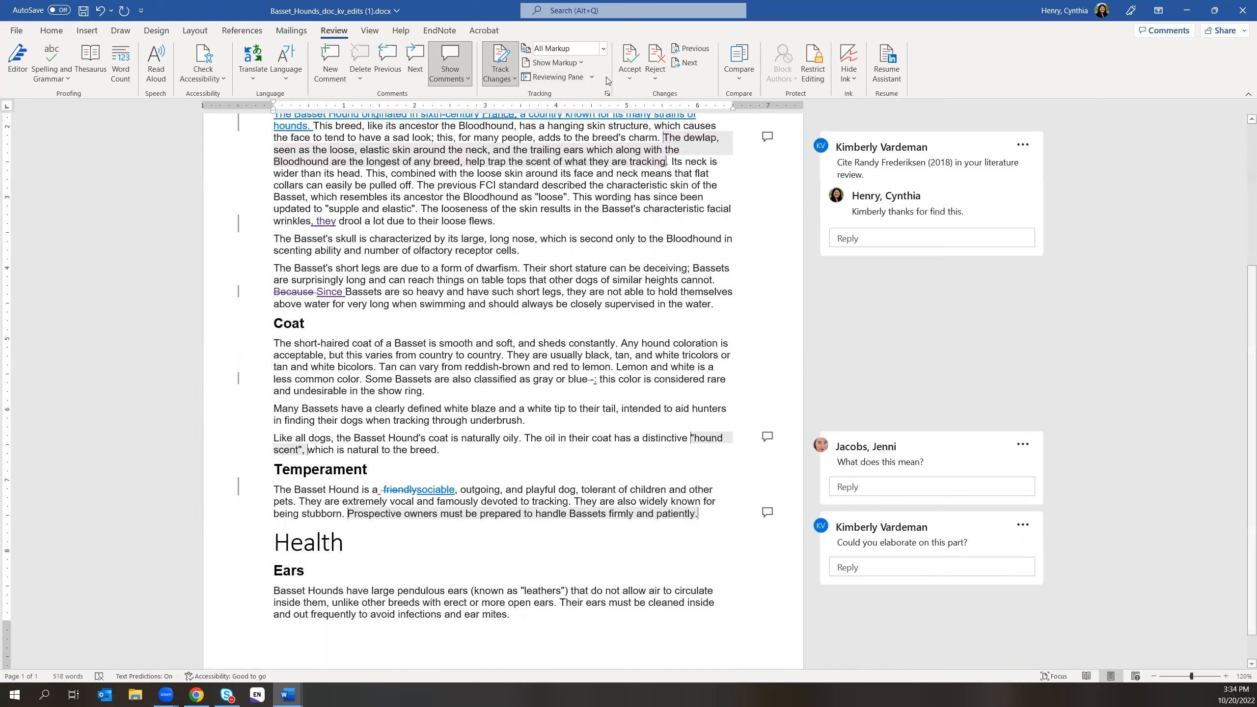
left_click(629, 75)
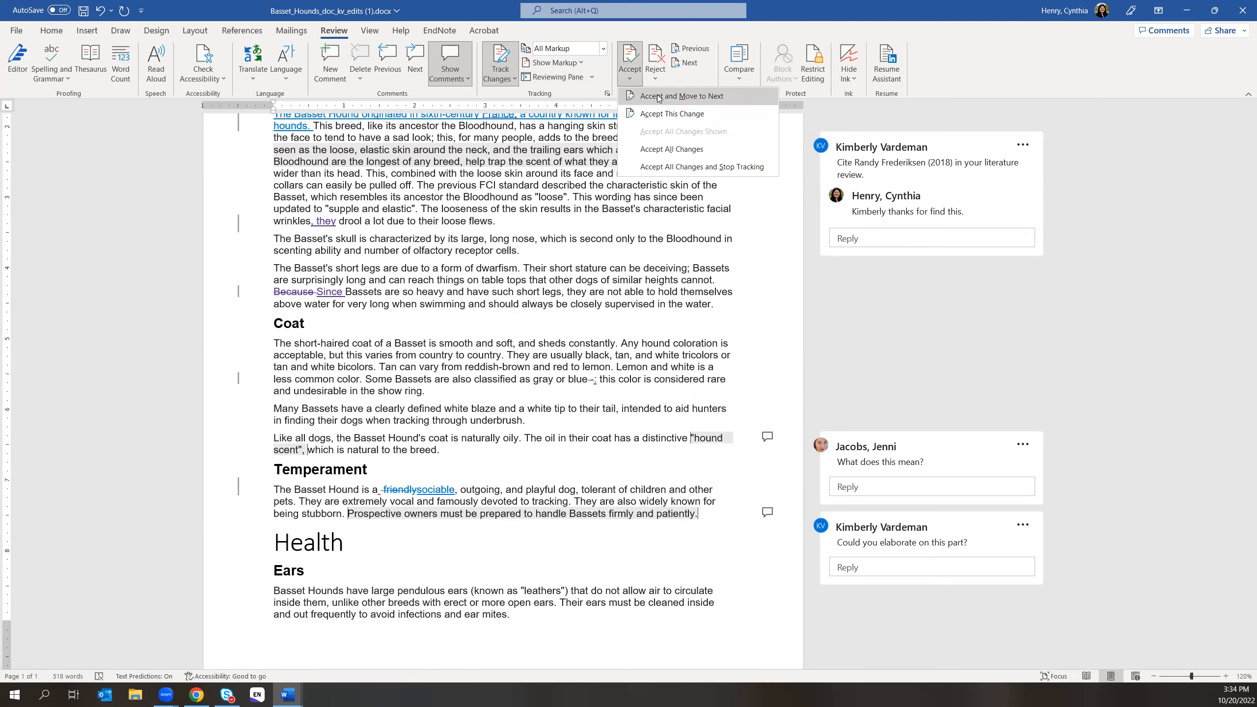
left_click(656, 96)
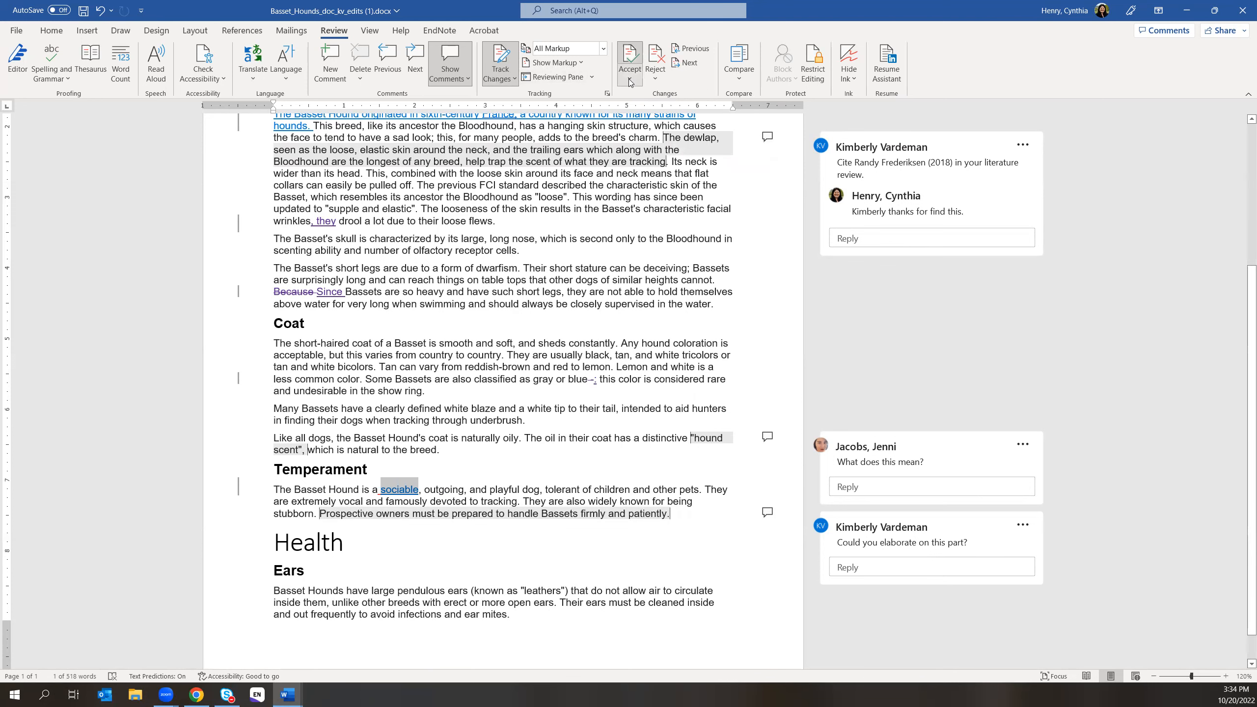
left_click(629, 77)
left_click(655, 96)
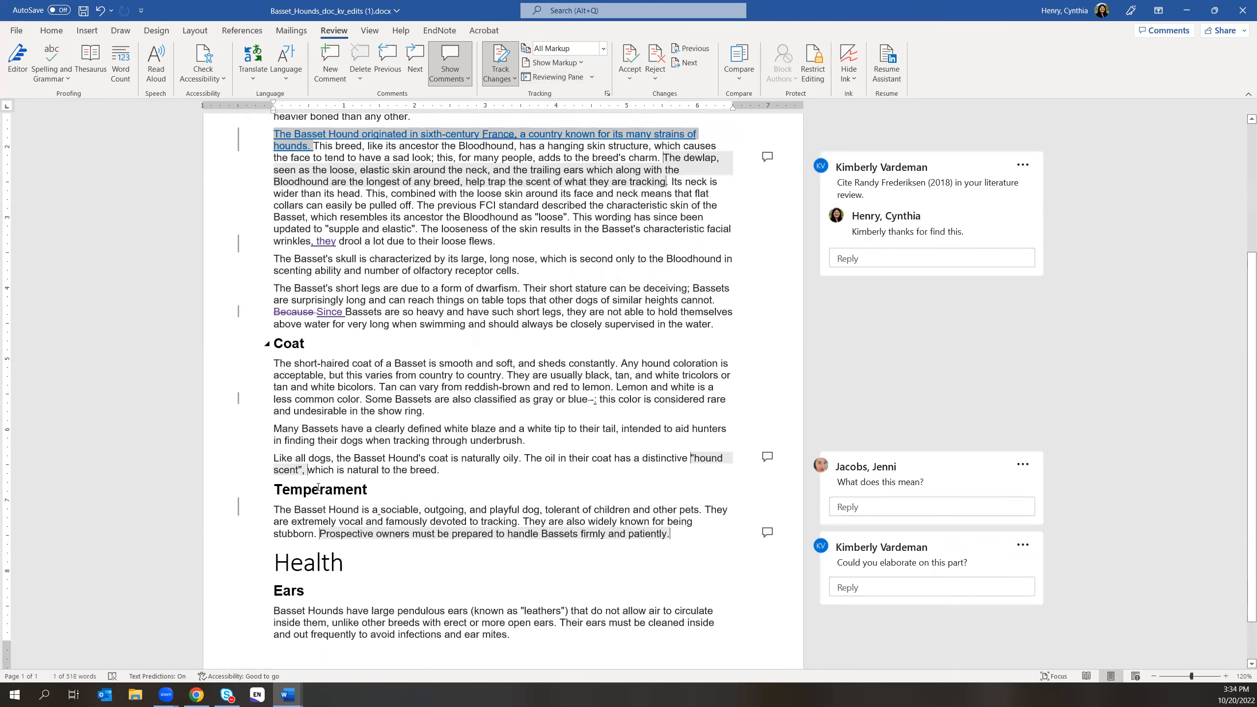
left_click(375, 514)
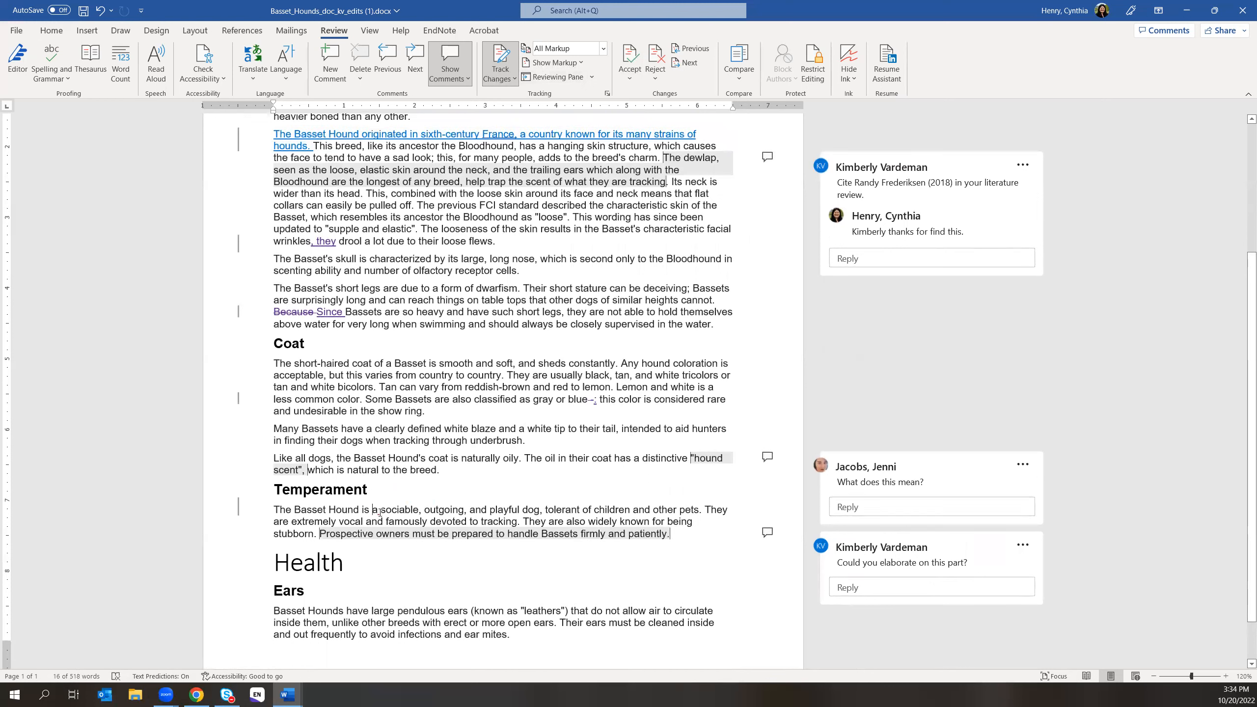
- Accept the remaining Temperament paragraph change and return to the document title
left_click(635, 75)
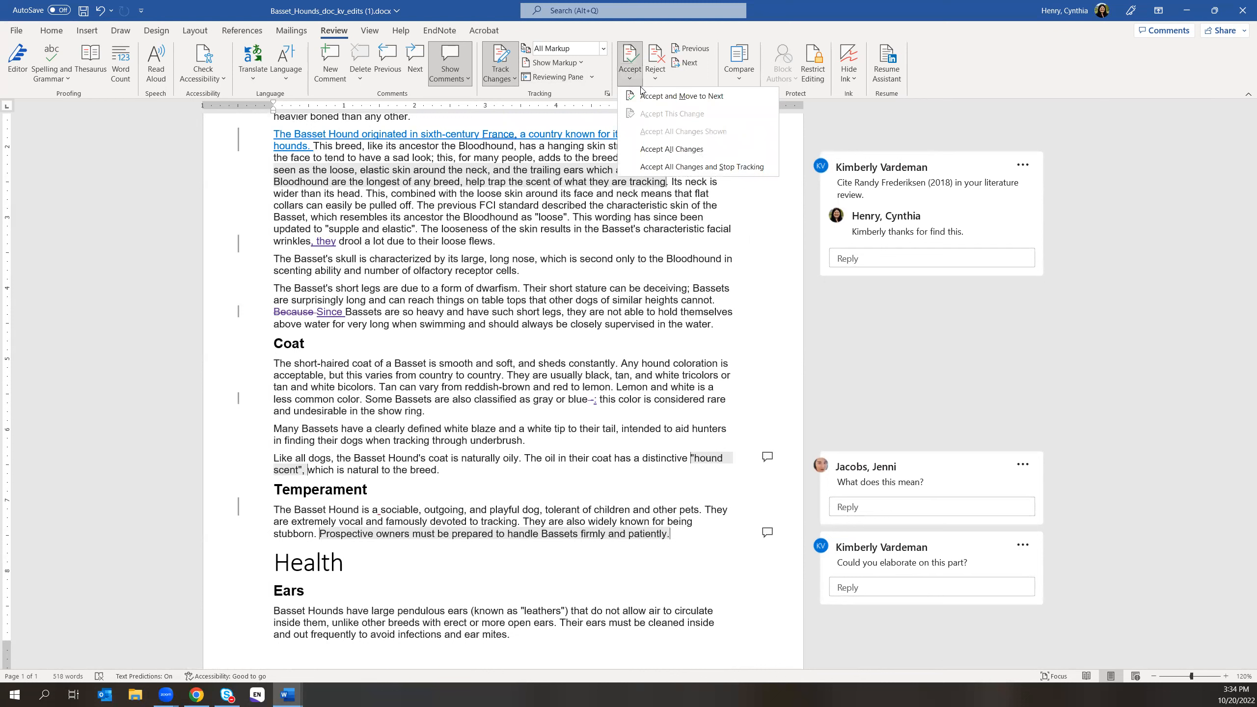
left_click(648, 97)
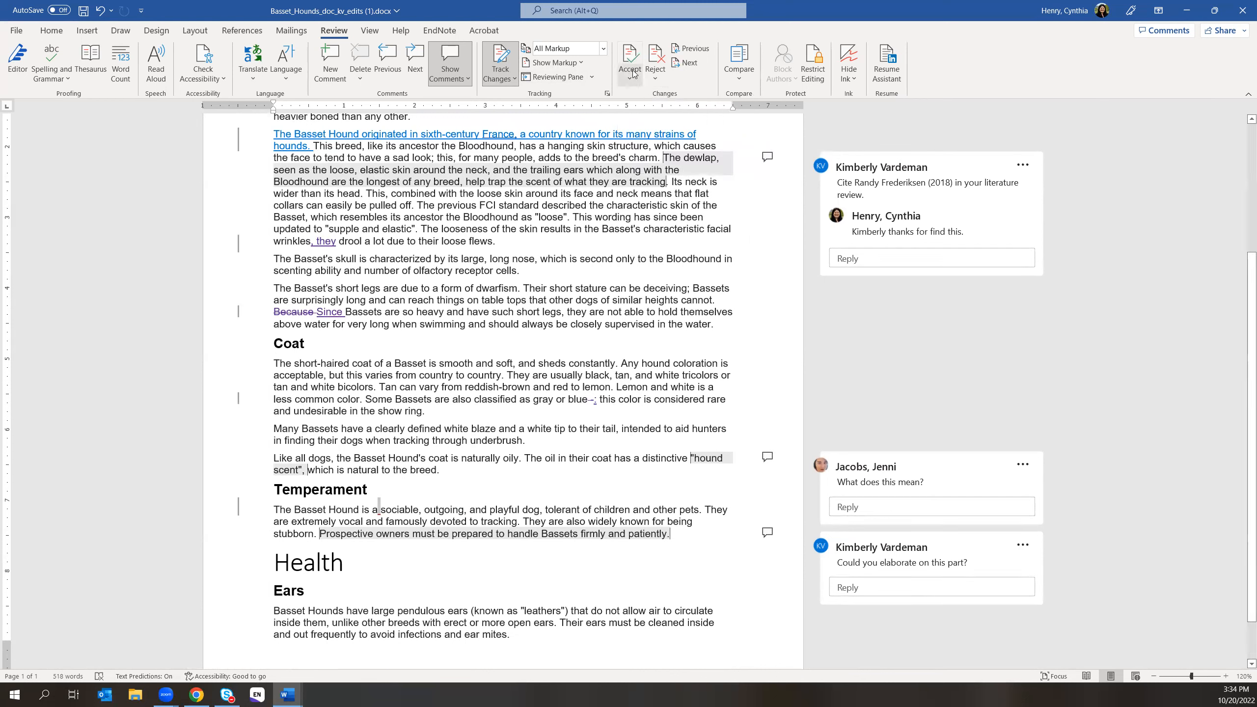
left_click(634, 75)
left_click(636, 96)
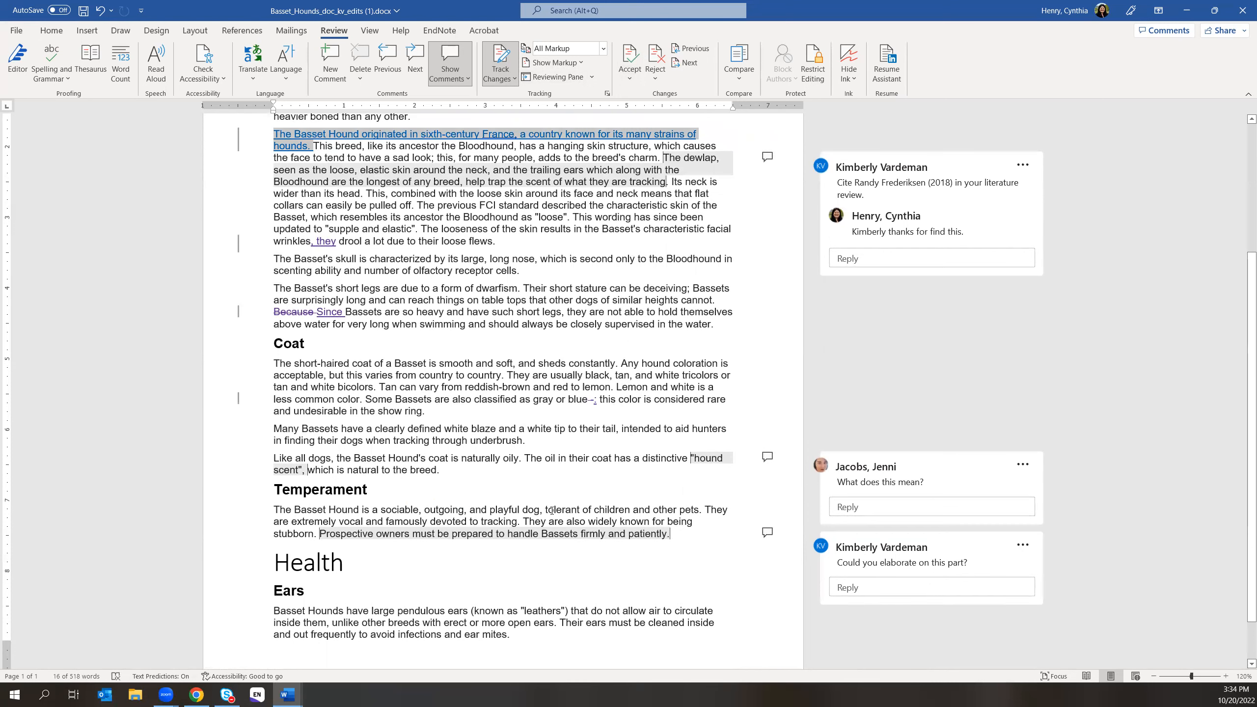
scroll(650, 456, "down", 2)
scroll(643, 441, "up", 5)
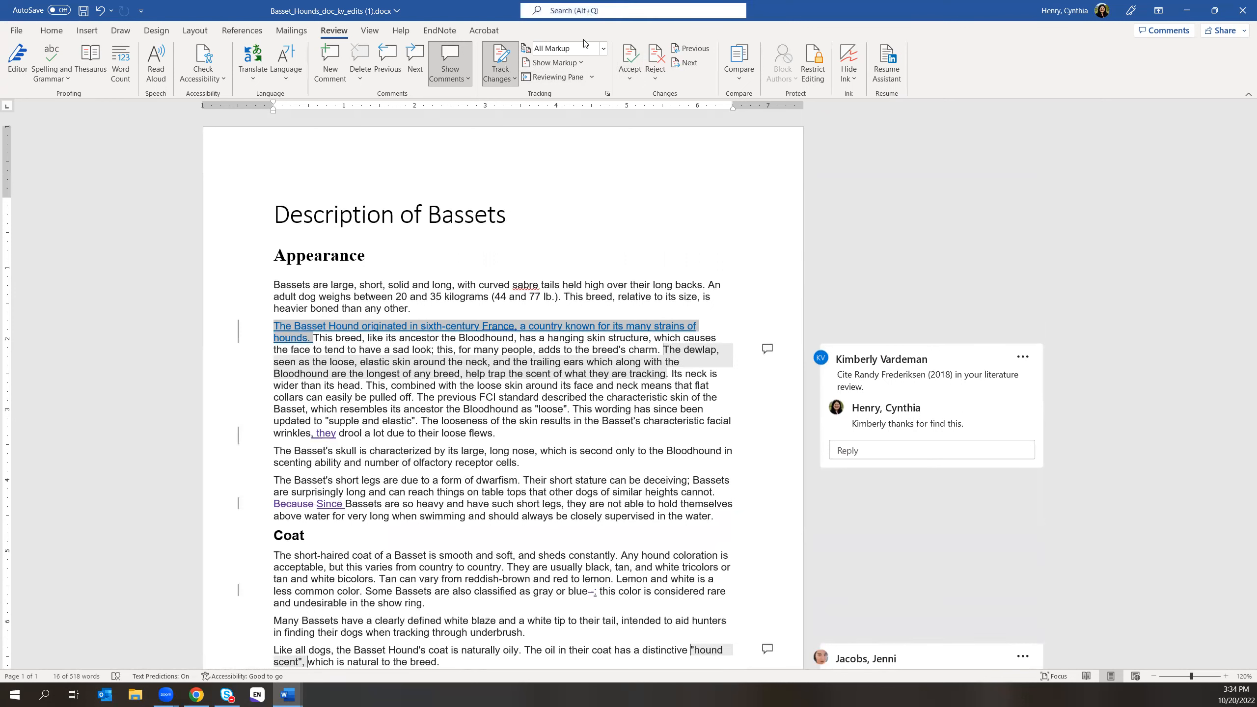
left_click(279, 216)
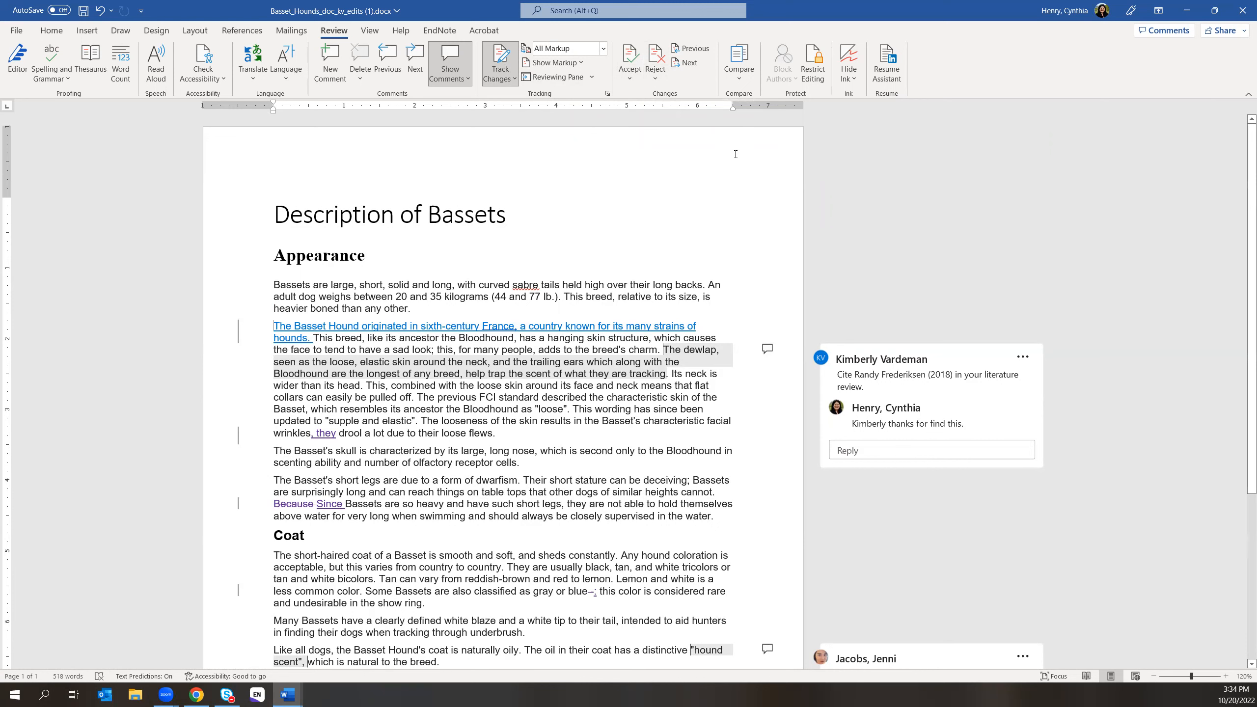
left_click(654, 77)
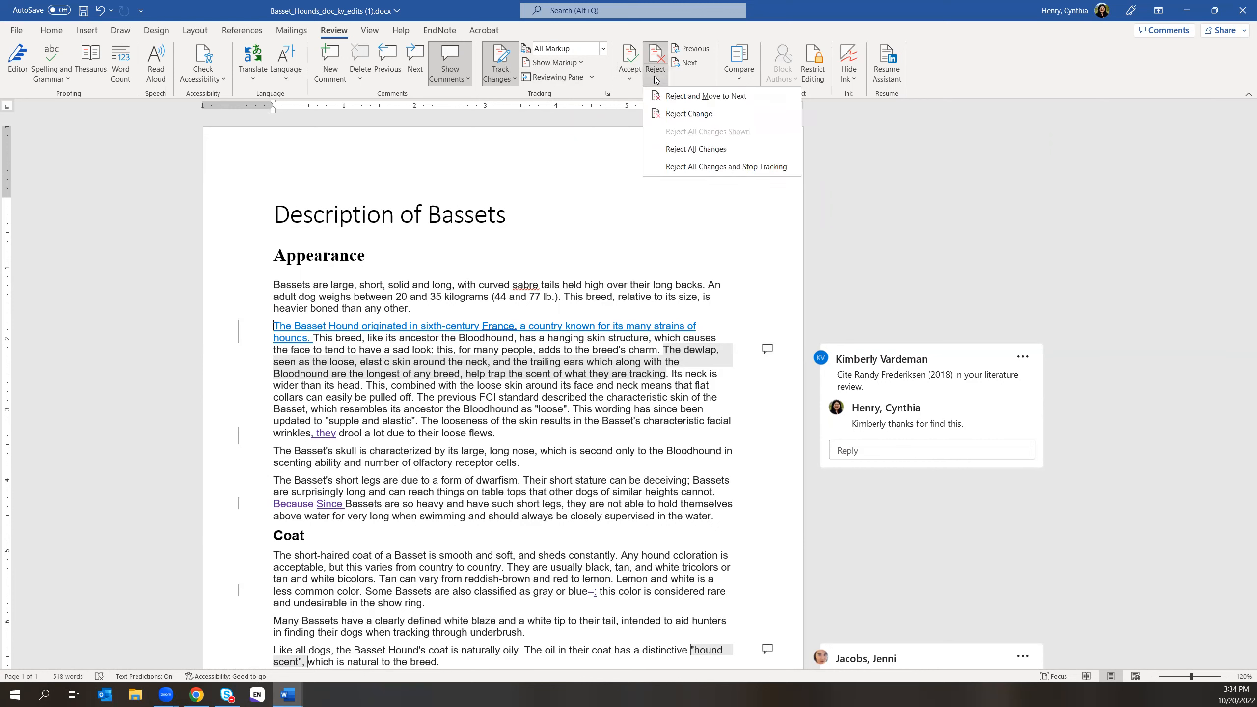
left_click(695, 97)
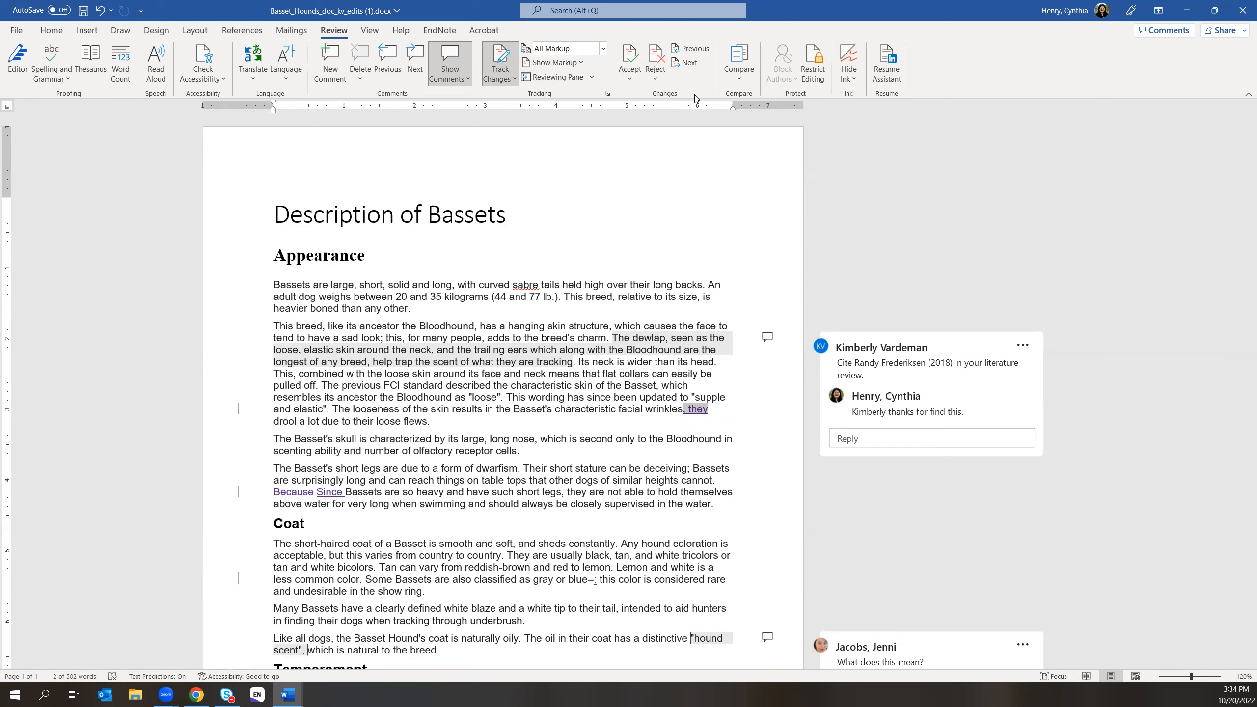
left_click(100, 10)
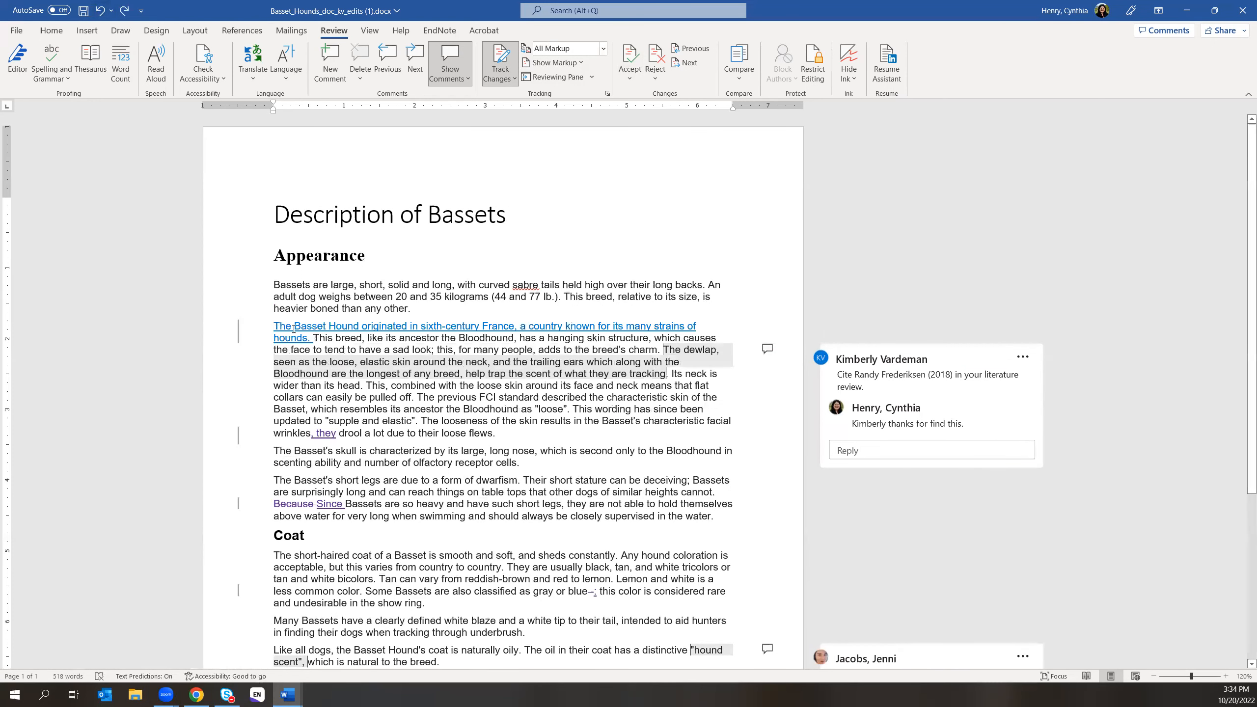
left_click_drag(287, 328, 313, 339)
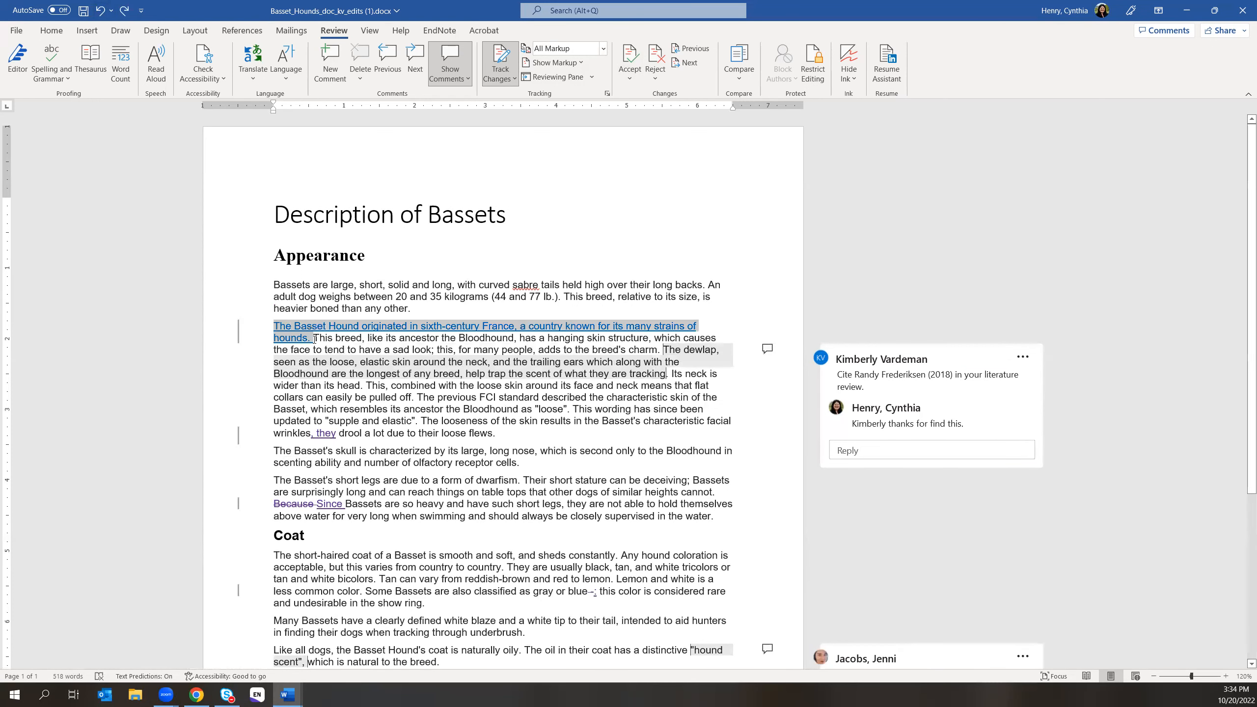
- Post a comment on the France-origins sentence, addressing the reviewer: '…but I think this'
left_click(330, 65)
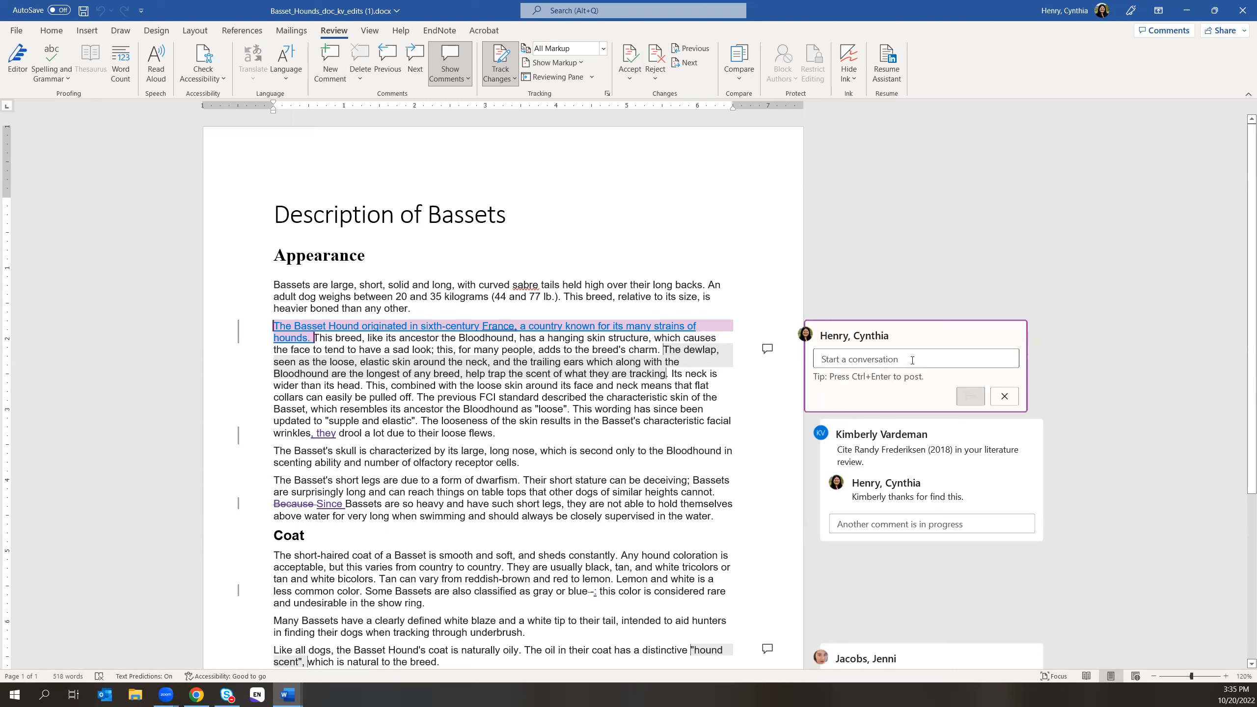
type("Kimberly but I  think this")
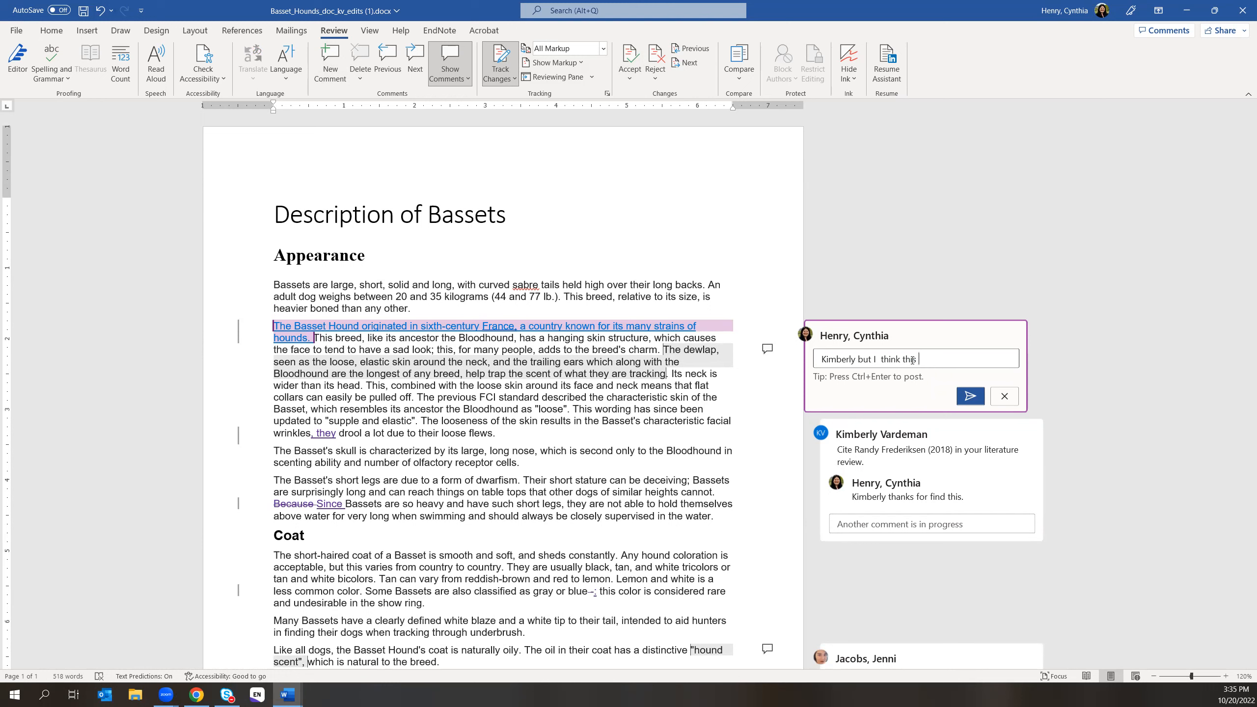
left_click(970, 396)
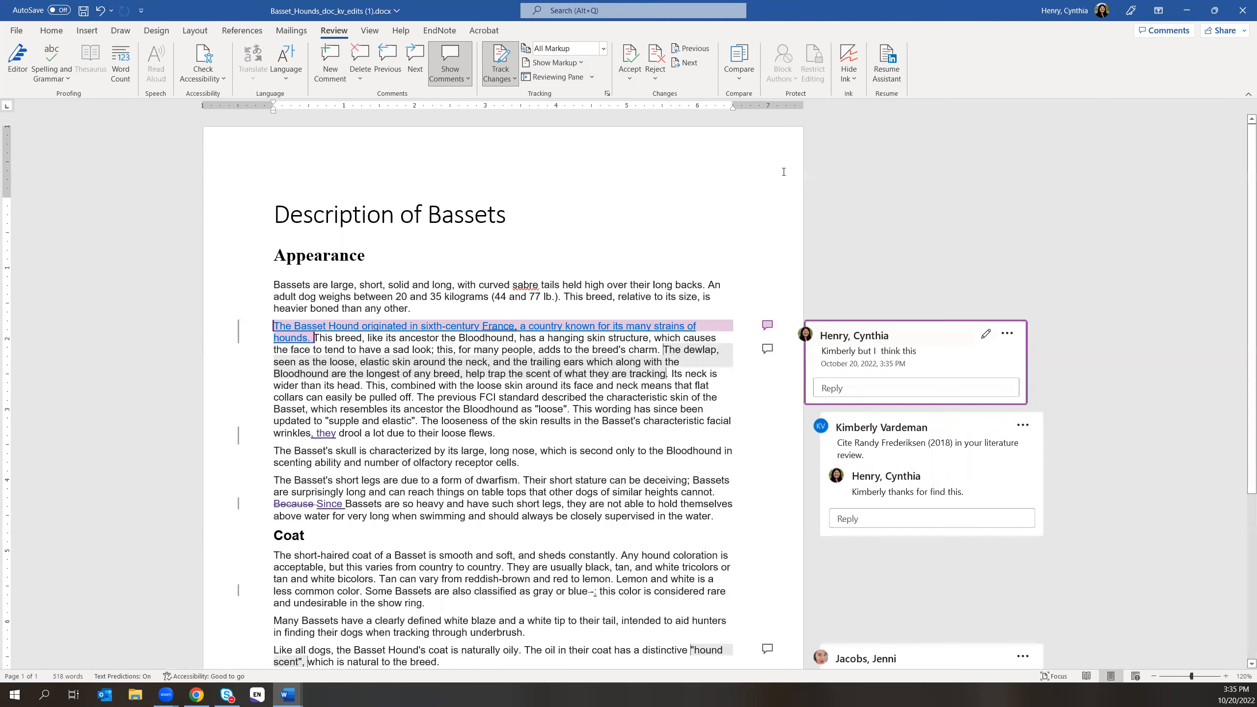
left_click(505, 79)
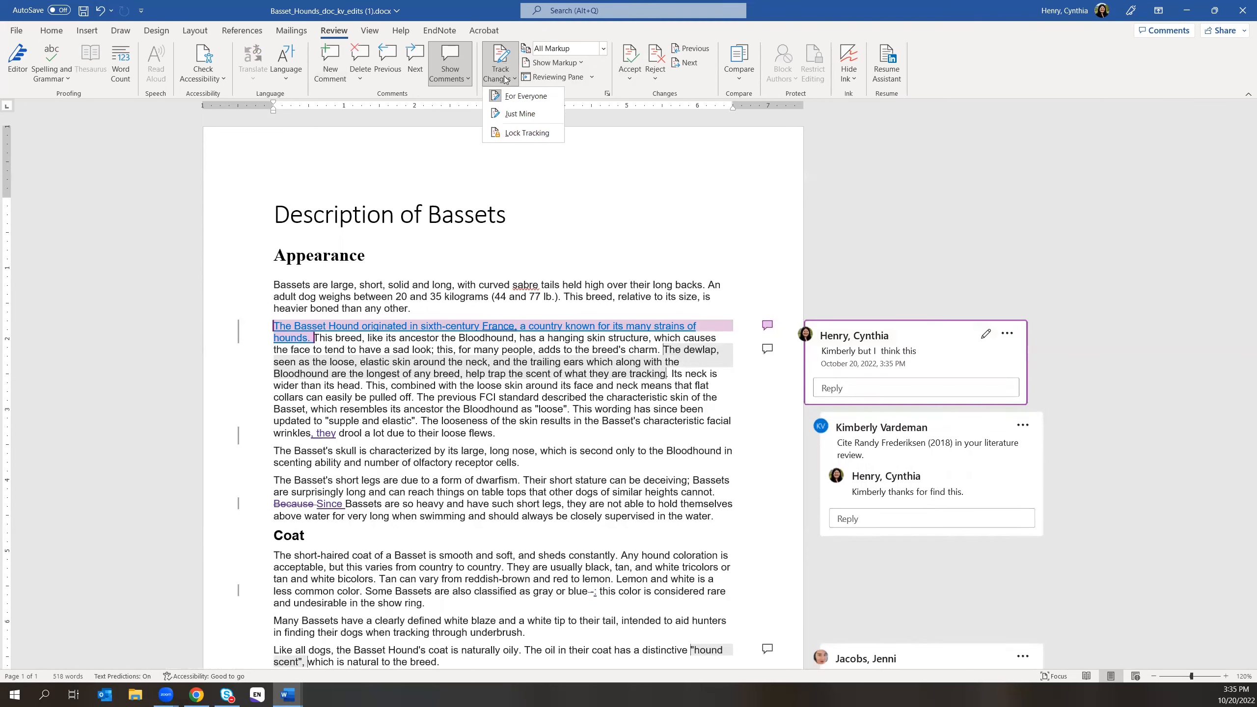
- Select the whole document and accept all changes, stopping tracking
left_click(522, 98)
left_click_drag(271, 210, 753, 696)
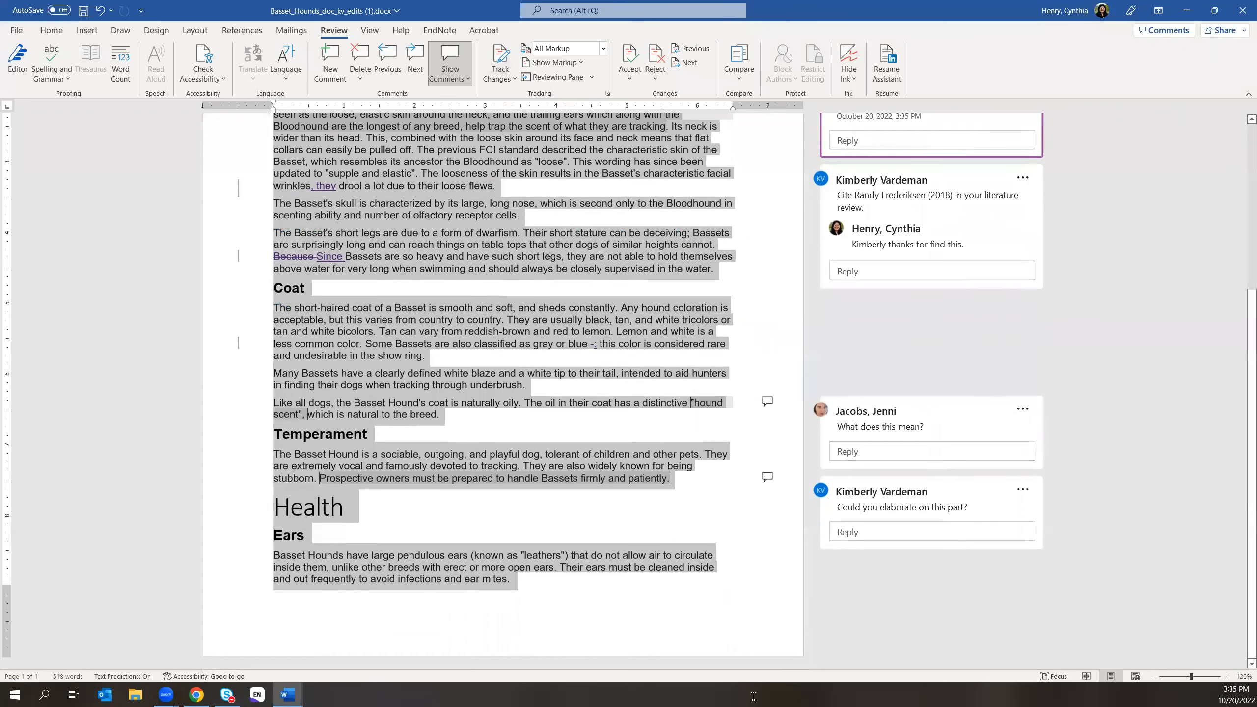
scroll(692, 446, "up", 2)
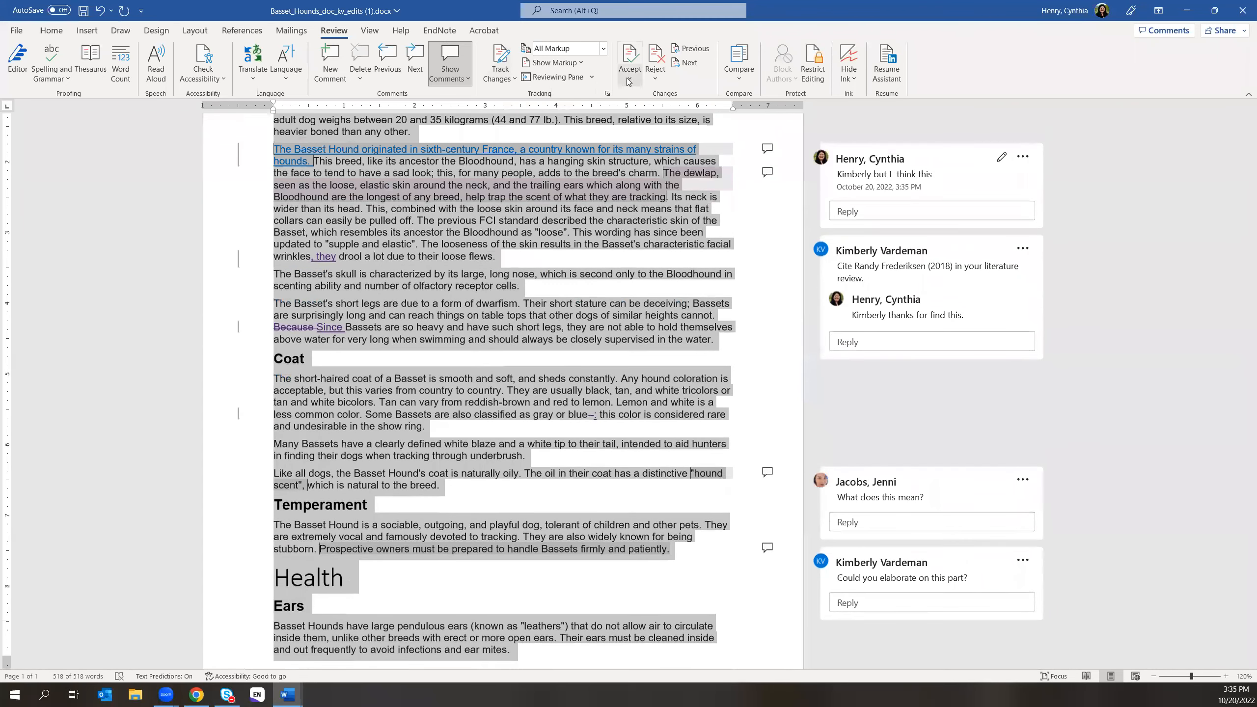
left_click(628, 79)
left_click(674, 166)
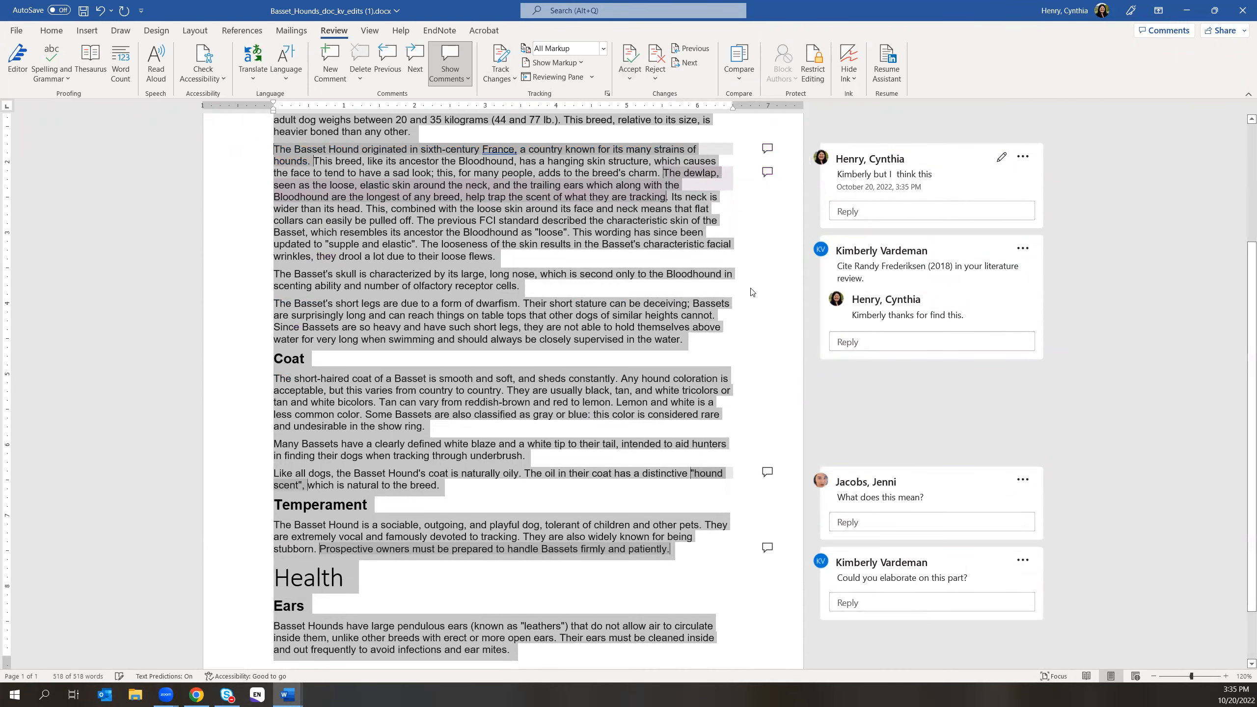
scroll(774, 302, "up", 1)
scroll(774, 302, "up", 3)
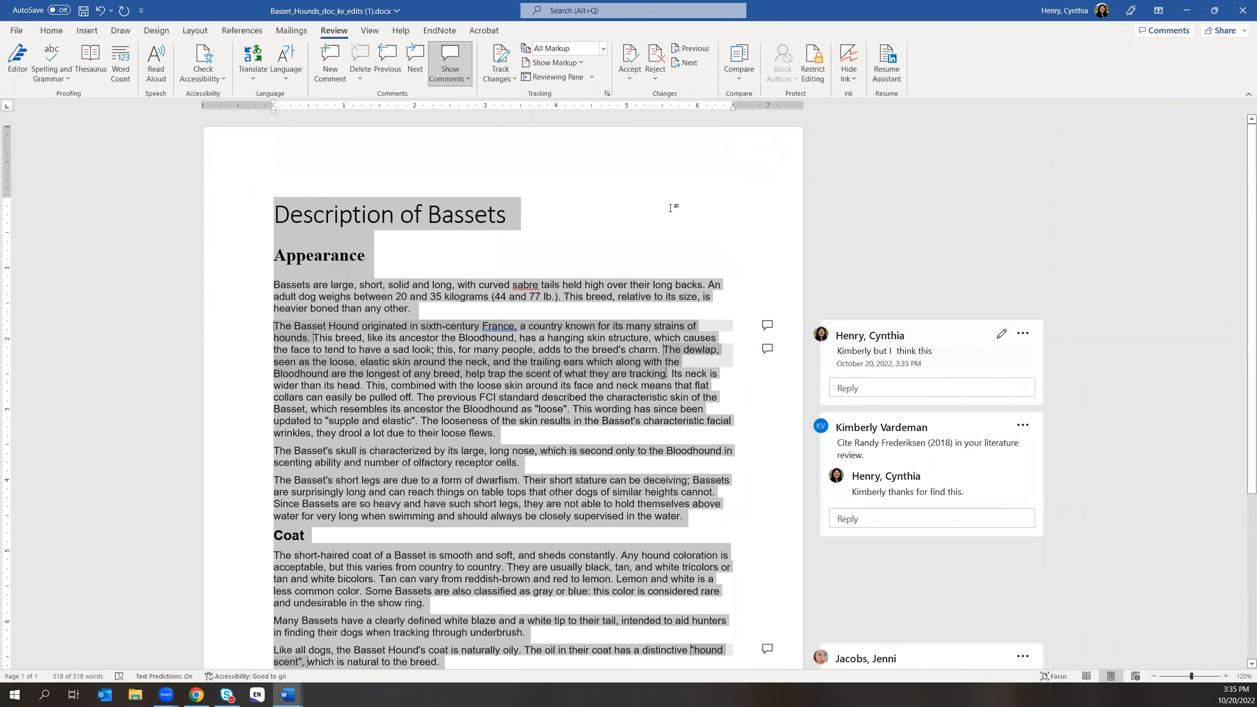
left_click(671, 210)
- Switch Display for Review to No Markup and accept any remaining changes
left_click(588, 48)
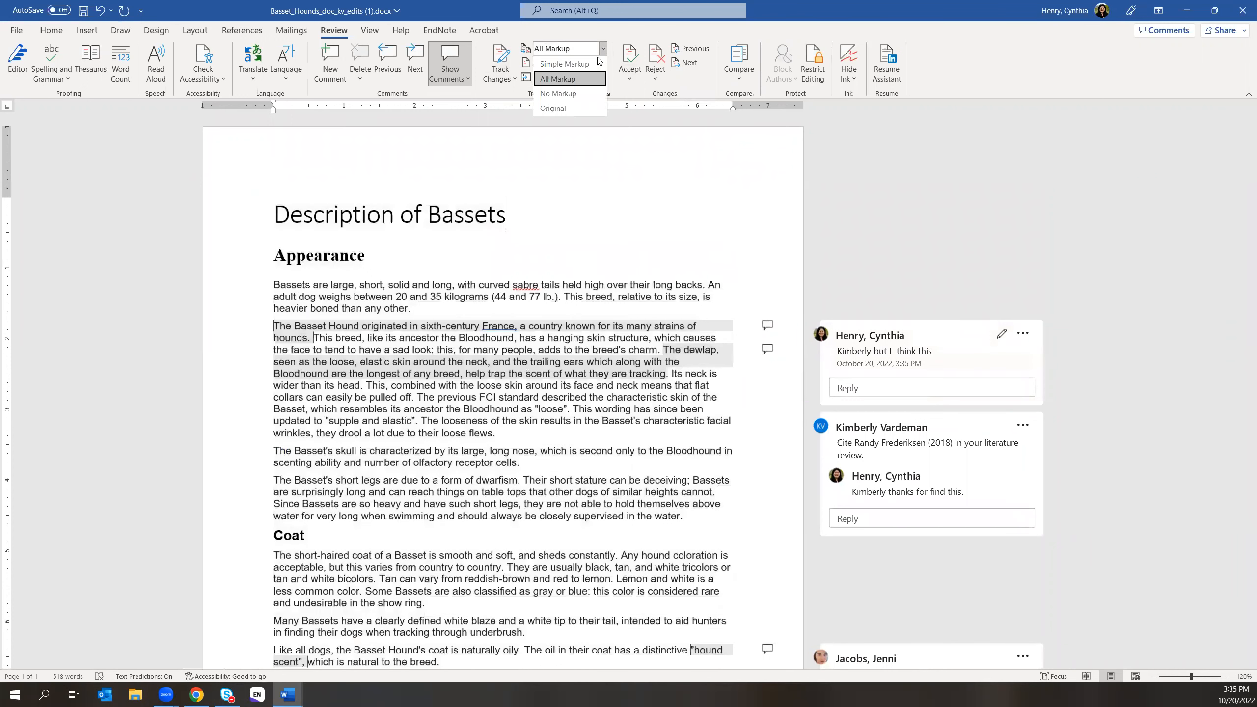
left_click(586, 95)
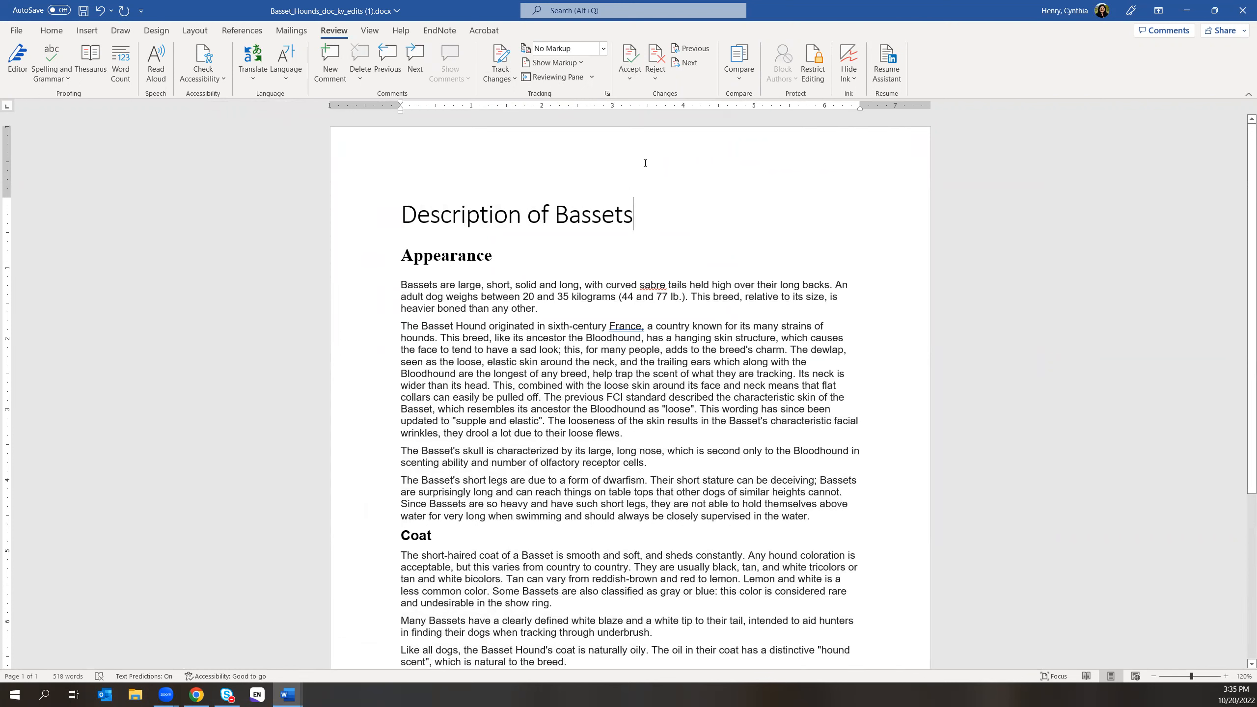
left_click(627, 78)
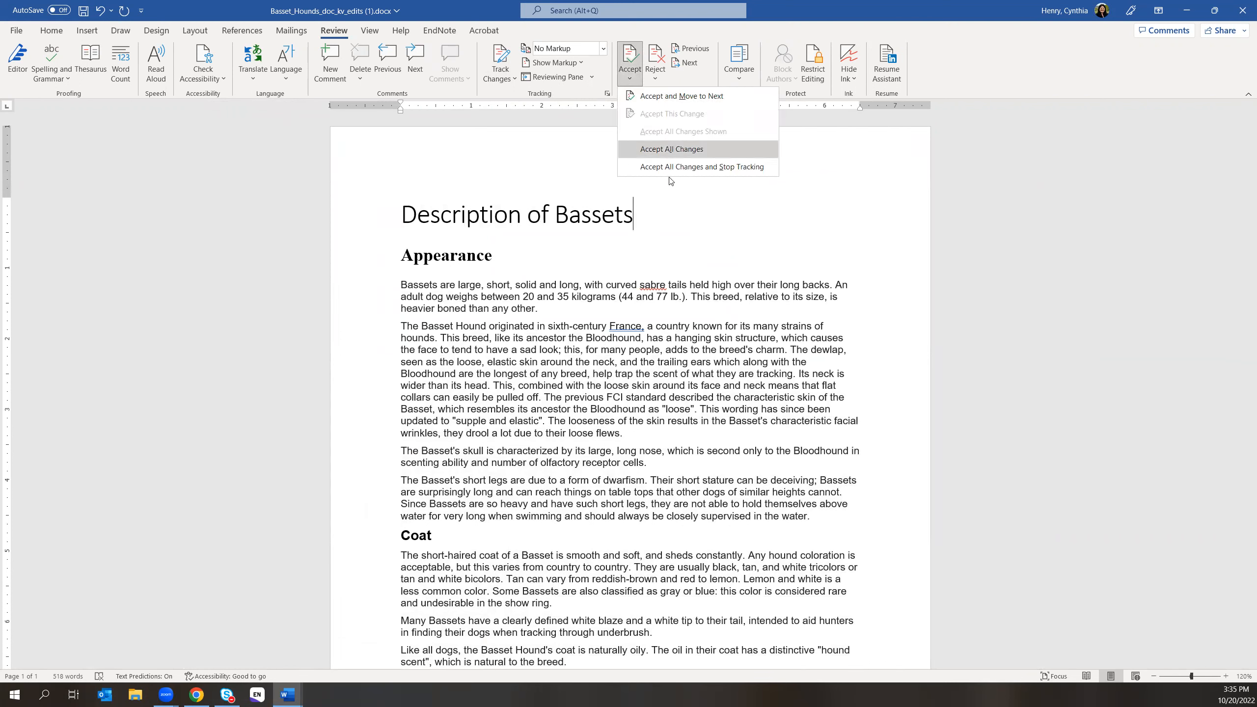
left_click(680, 169)
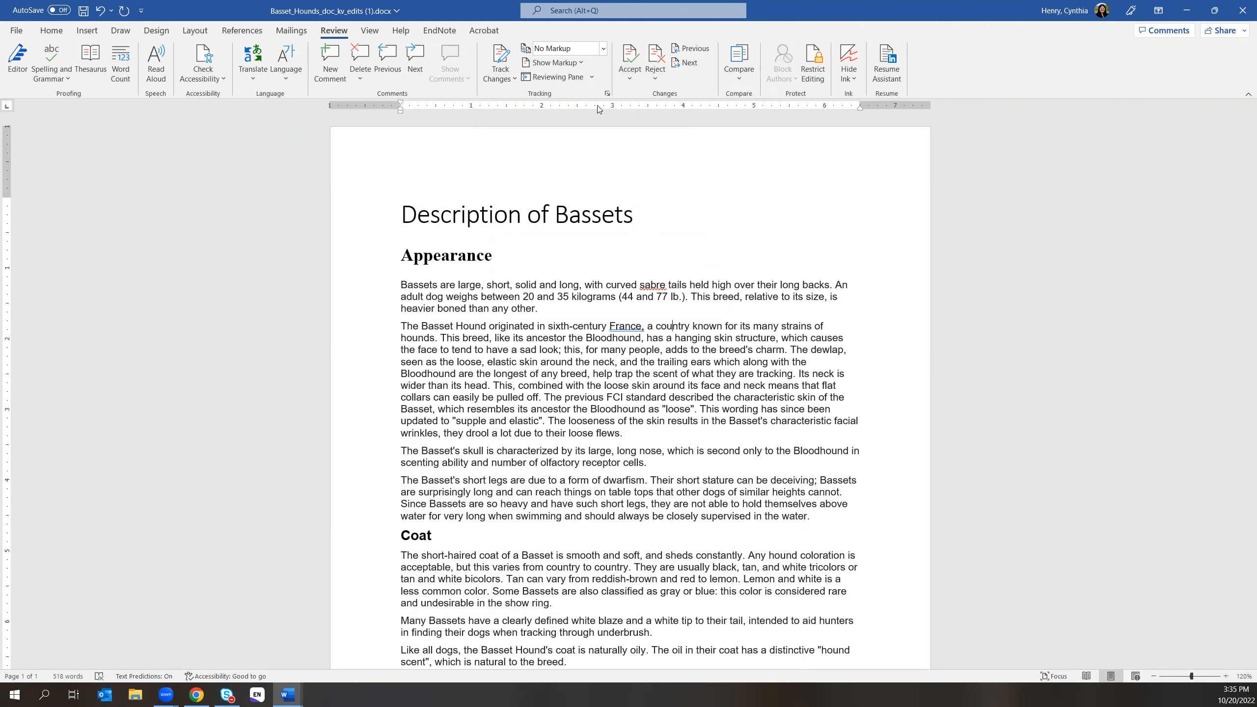
- Set Display for Review back to All Markup so comments show again
left_click(605, 53)
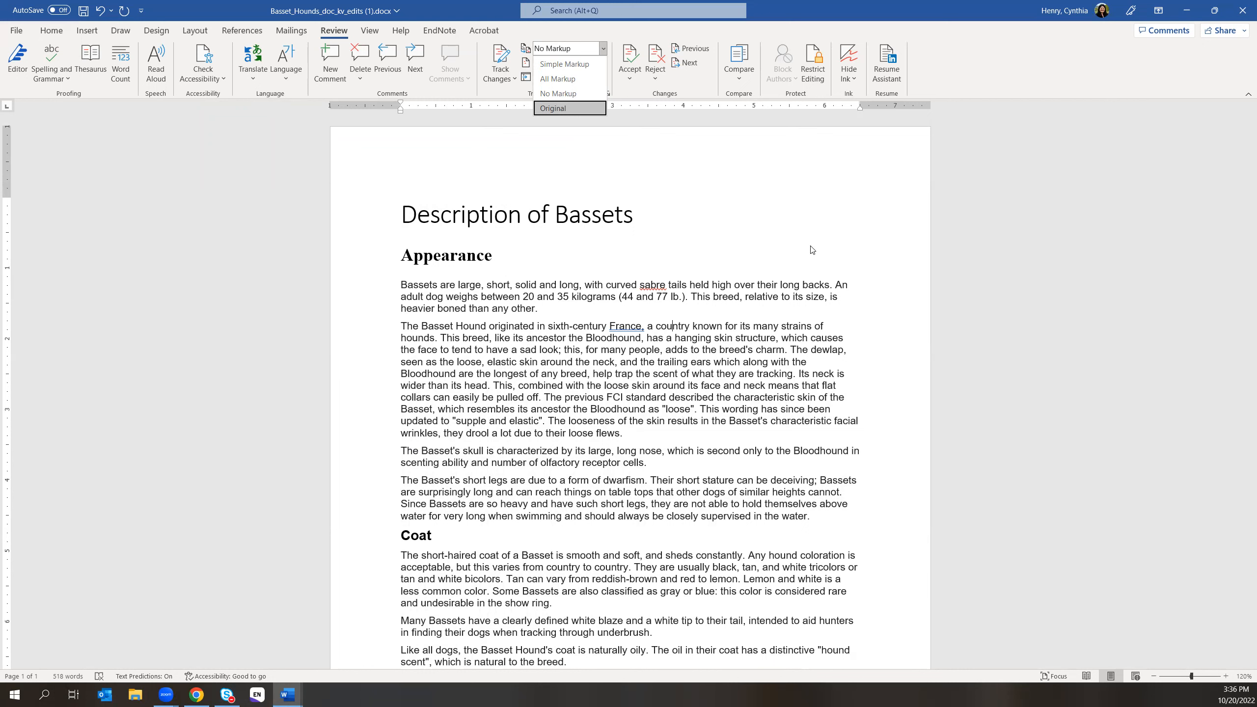
left_click(608, 171)
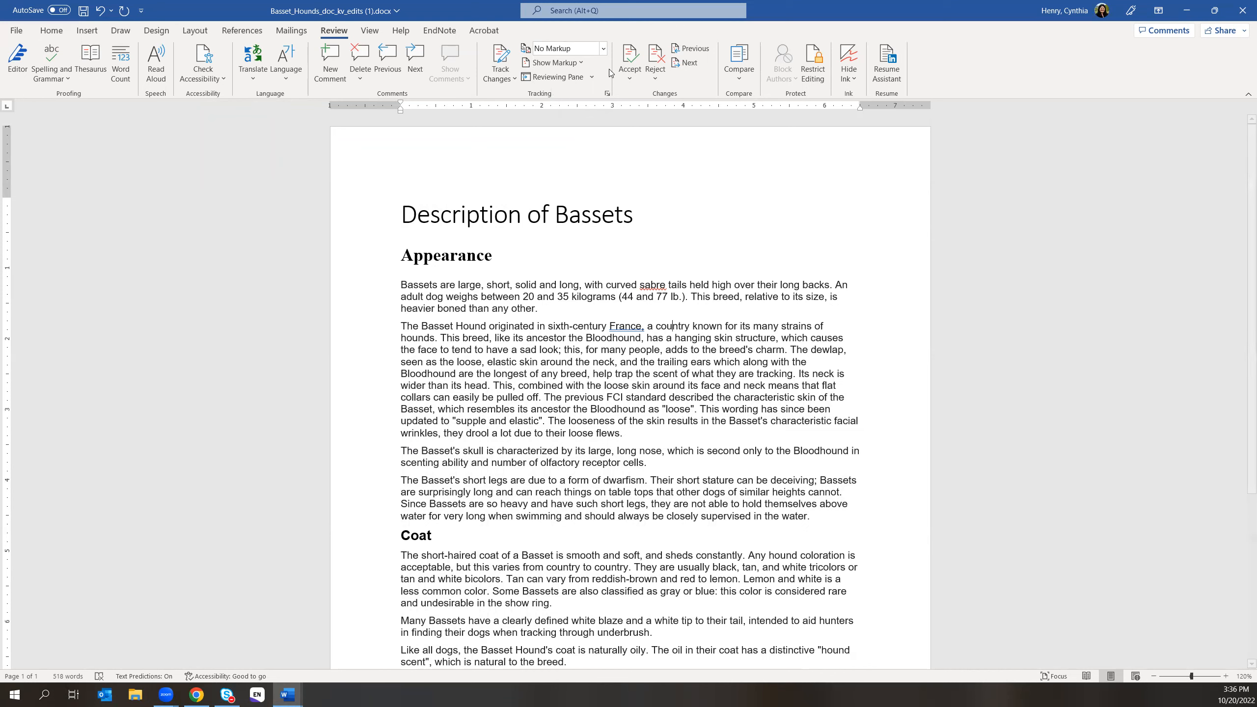
left_click(603, 48)
left_click(584, 81)
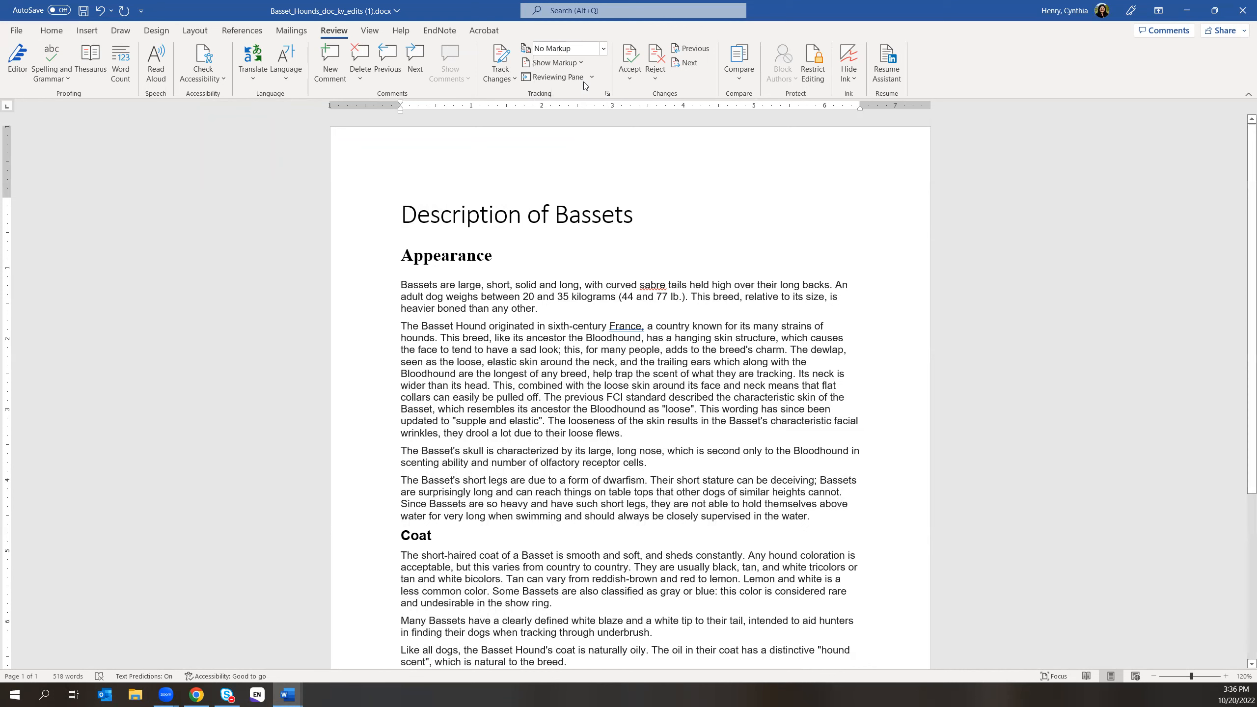
left_click(467, 79)
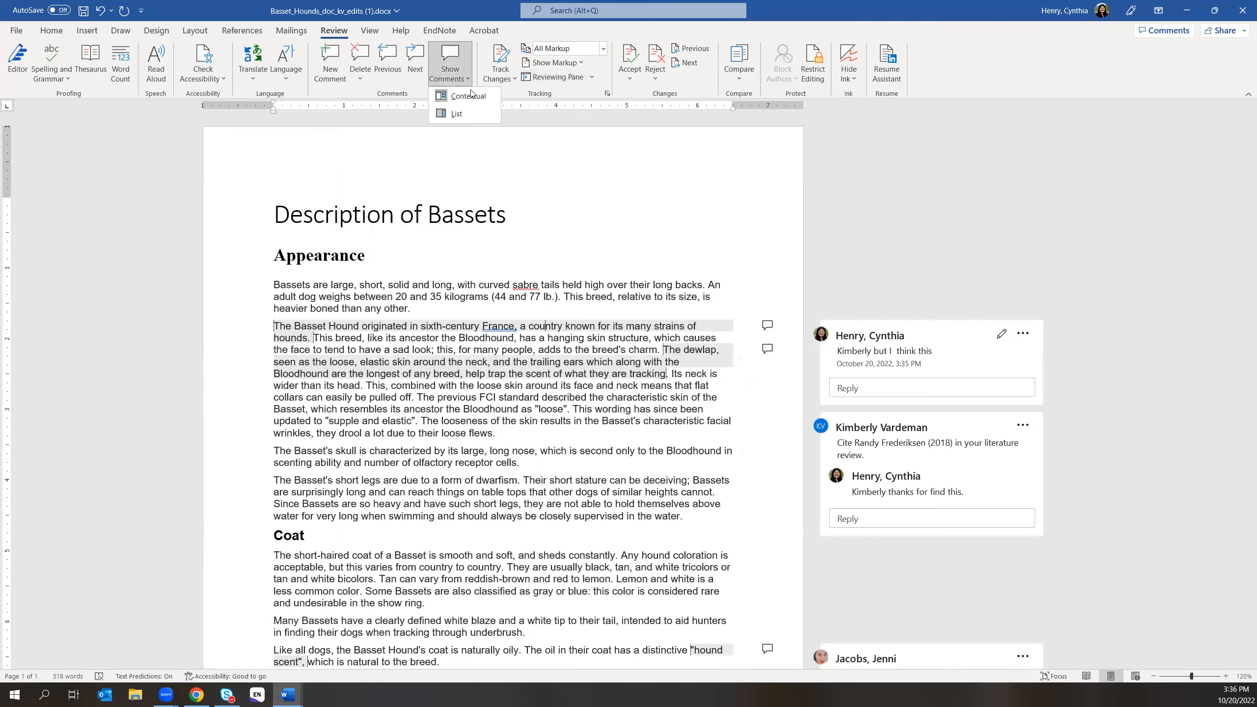
left_click(1028, 337)
- Resolve the new comment thread on the France sentence and dismiss the notice
left_click(1023, 334)
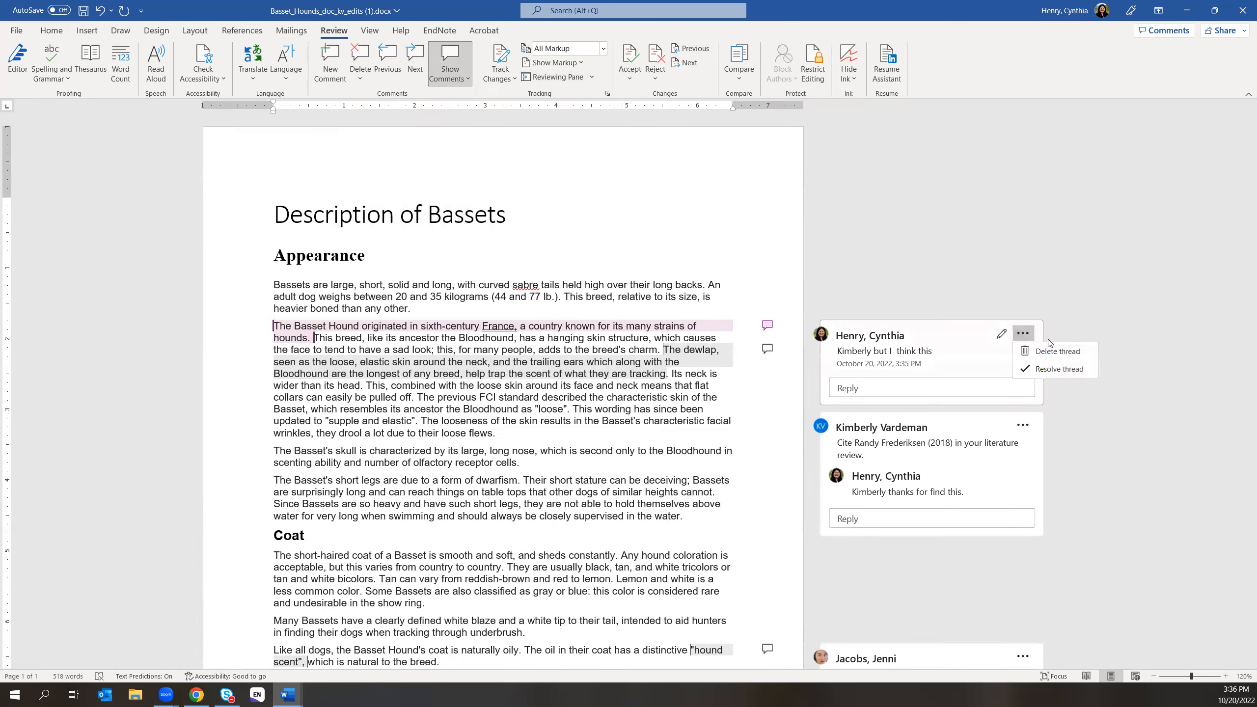
left_click(1062, 371)
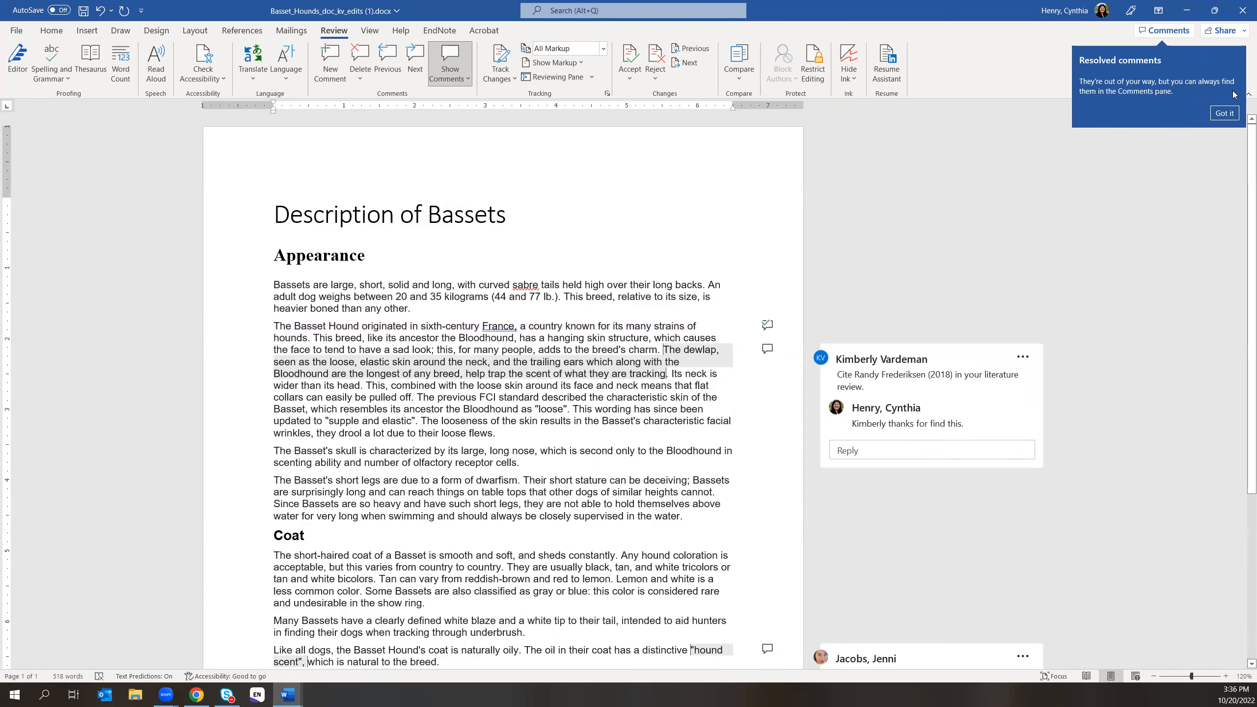
left_click(1224, 112)
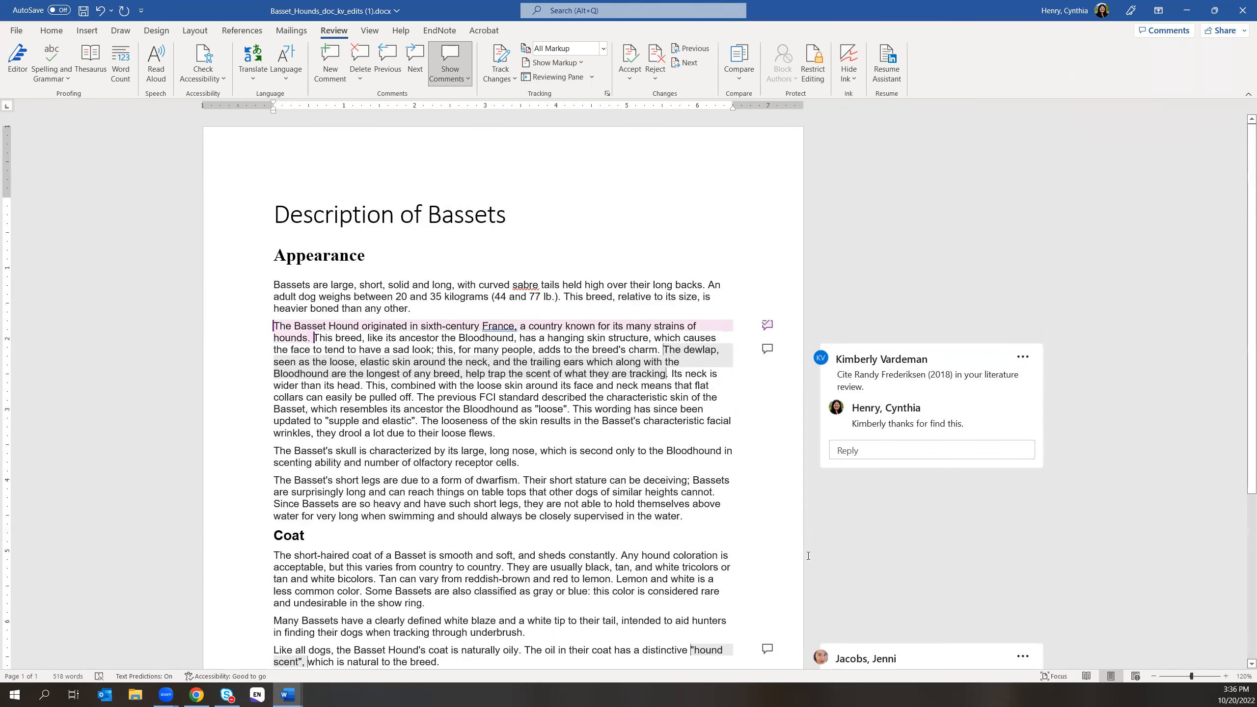
scroll(741, 537, "down", 1)
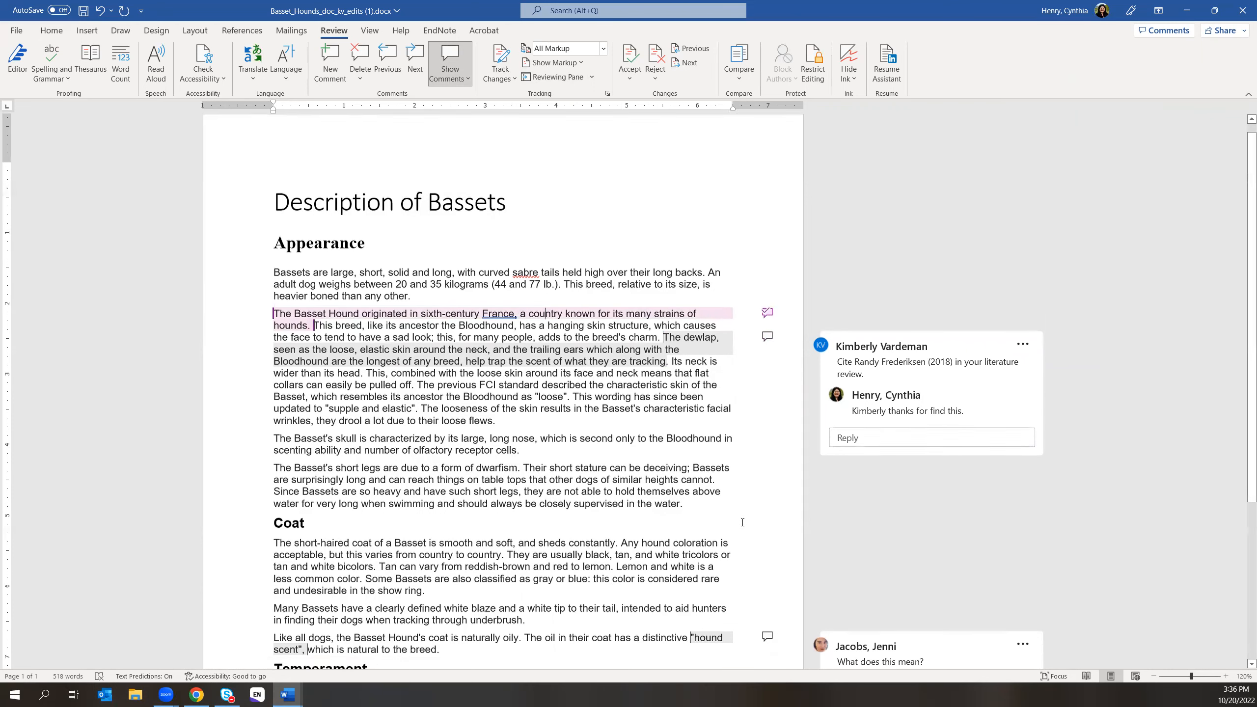
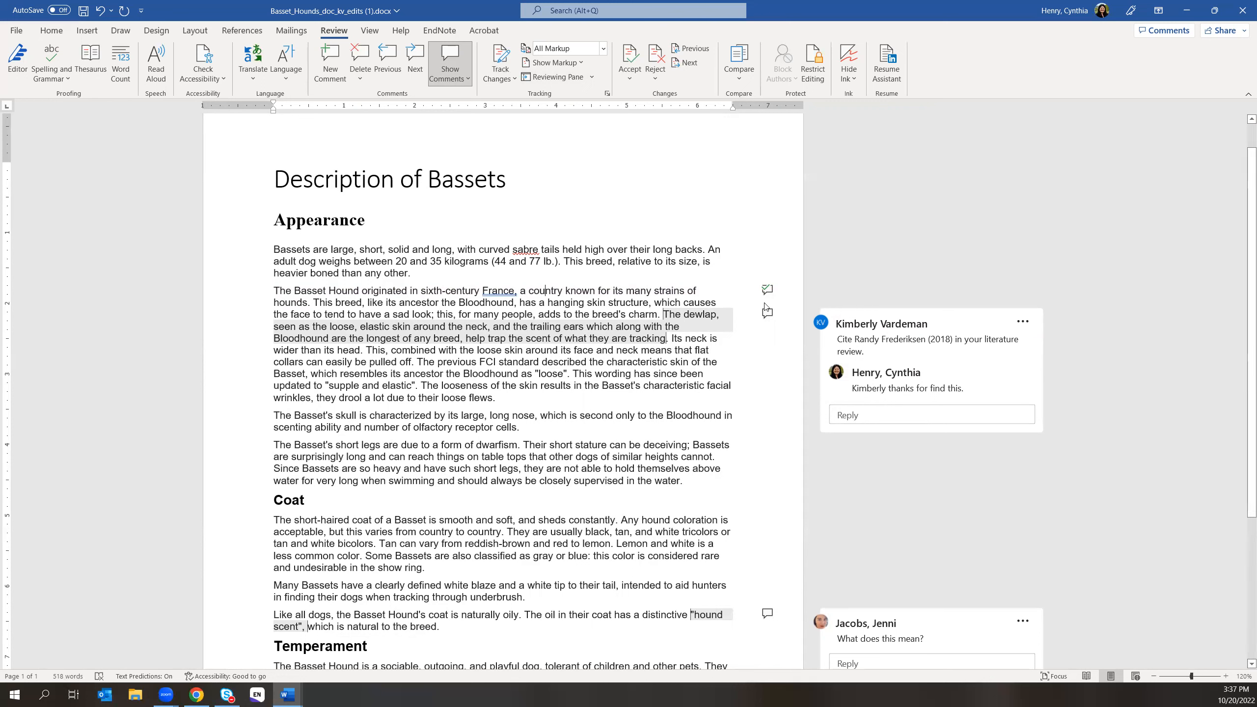
- Resolve the dewlap sentence's literature-citation comment thread, then check the Comments list and close it
left_click(1022, 321)
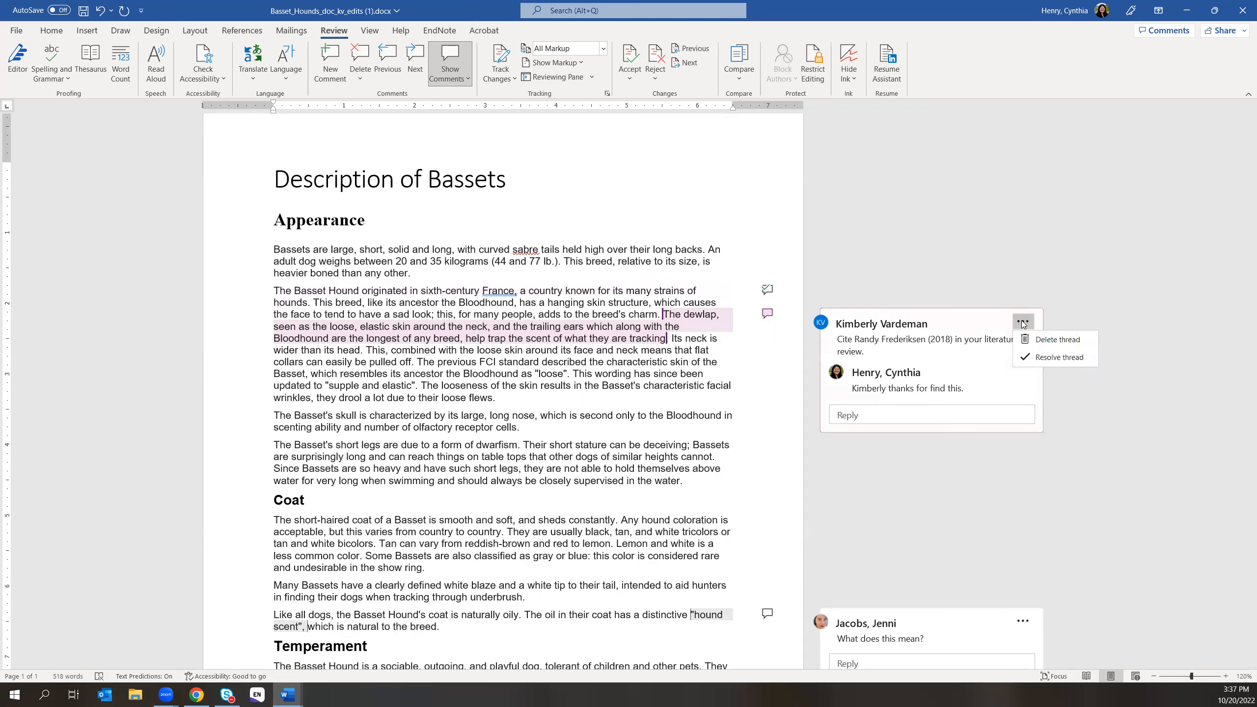
left_click(1059, 357)
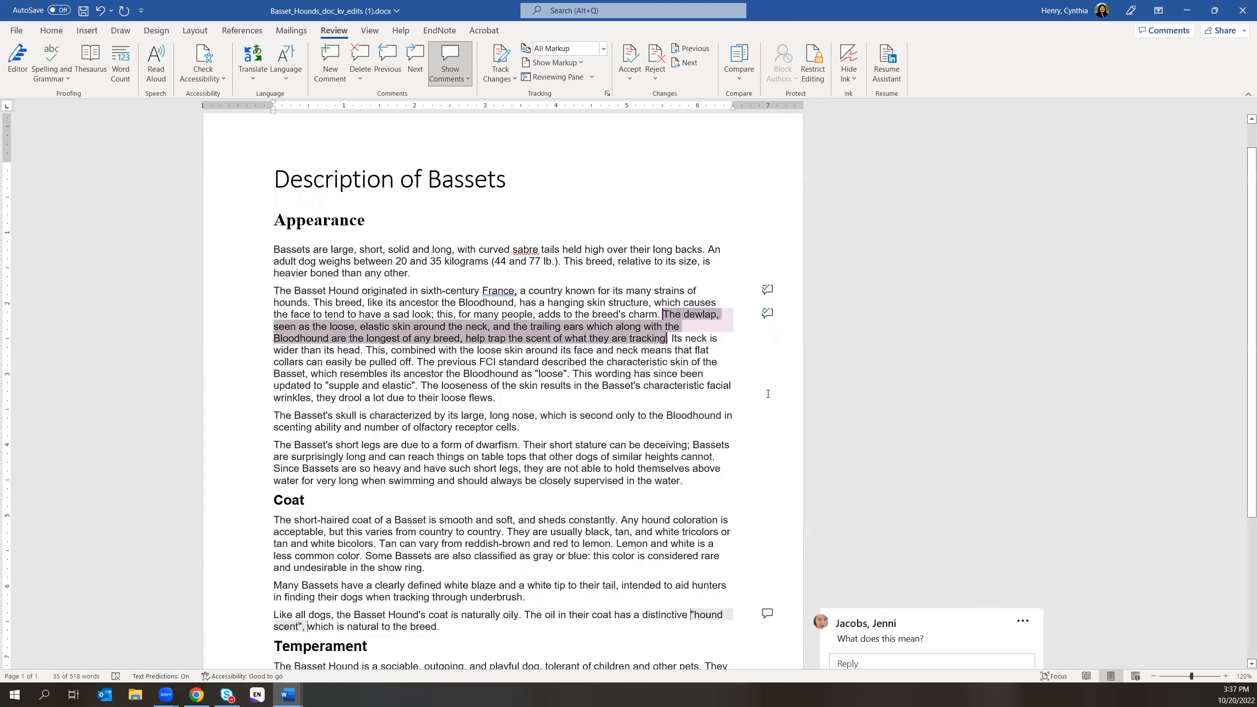
left_click(766, 289)
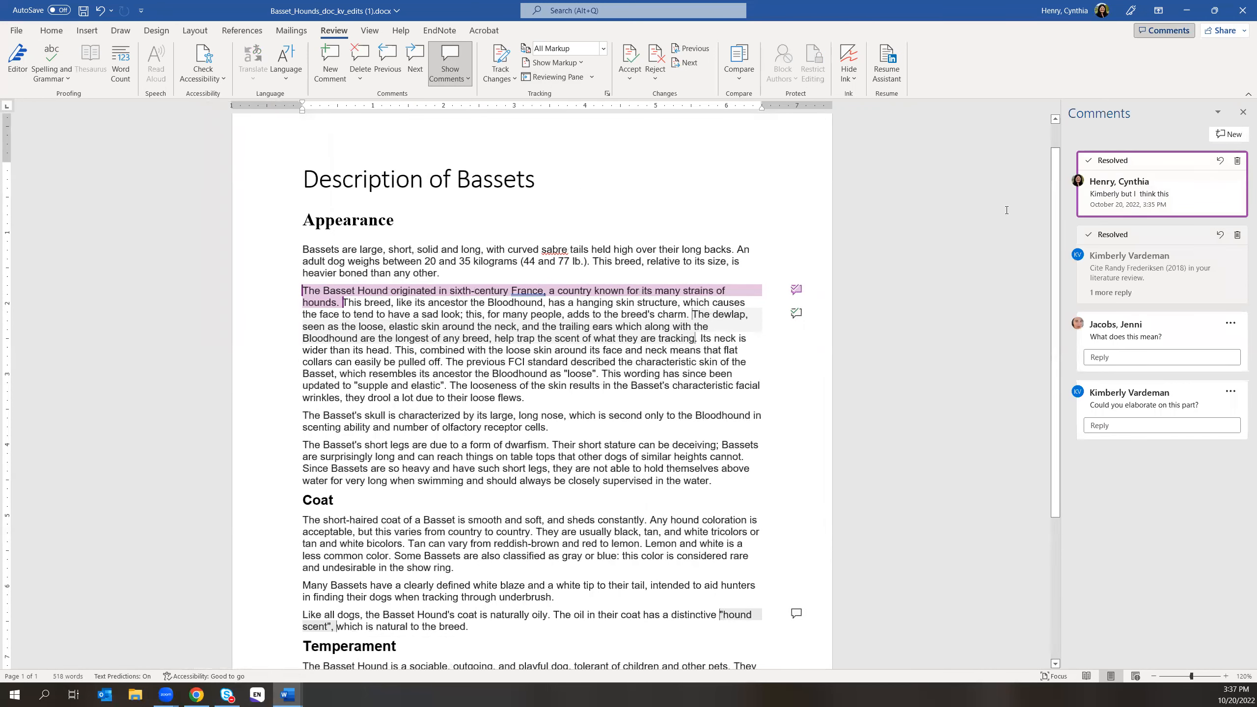
left_click(1242, 112)
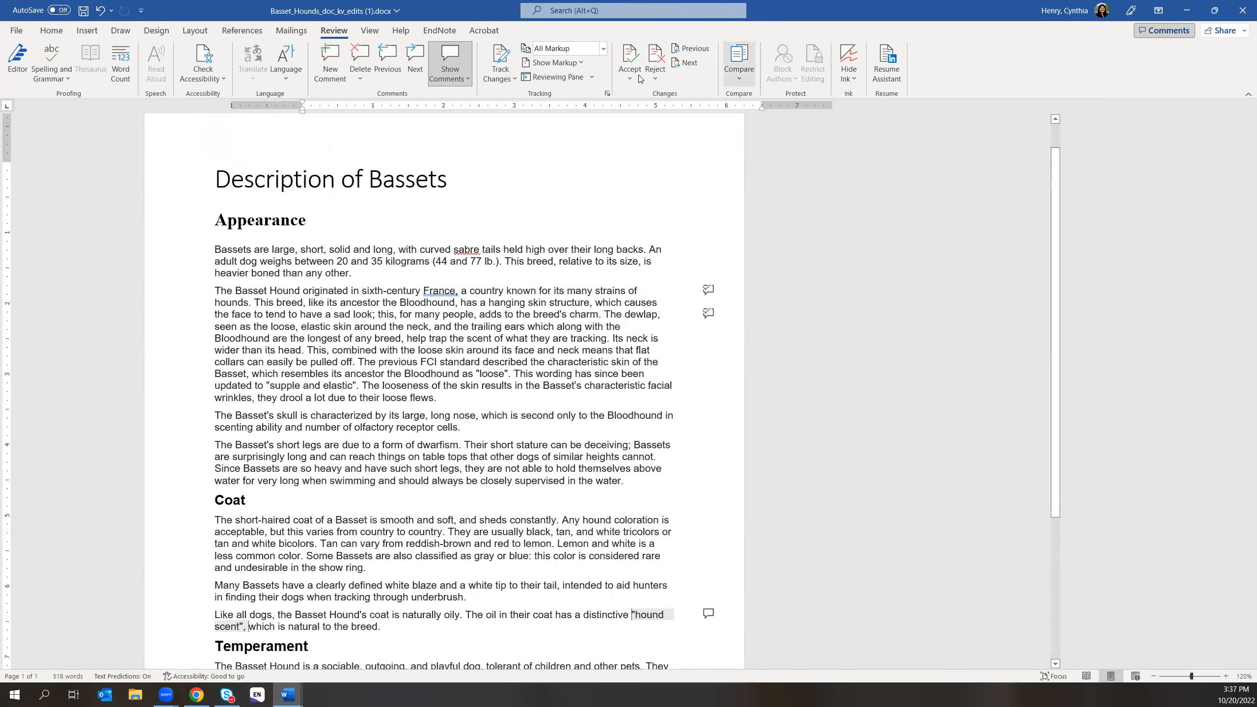
- Set Display for Review to No Markup, scroll the clean Basset document, then switch to the browser
left_click(602, 48)
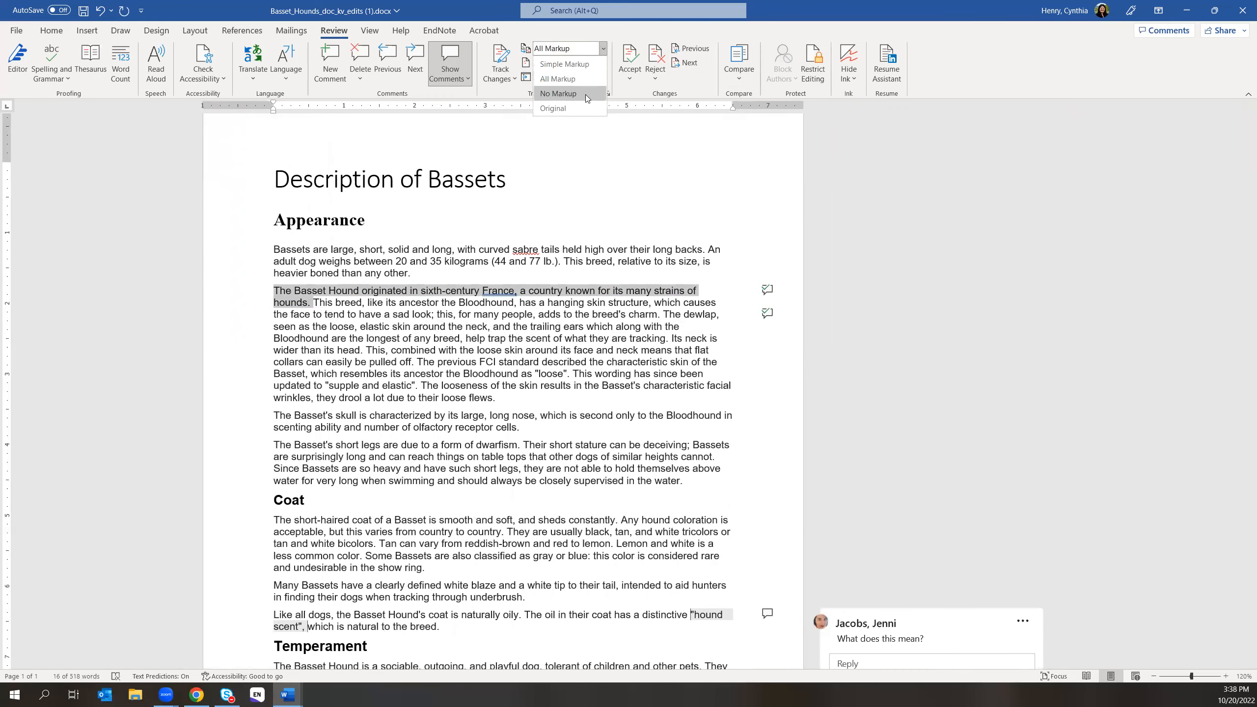
left_click(585, 93)
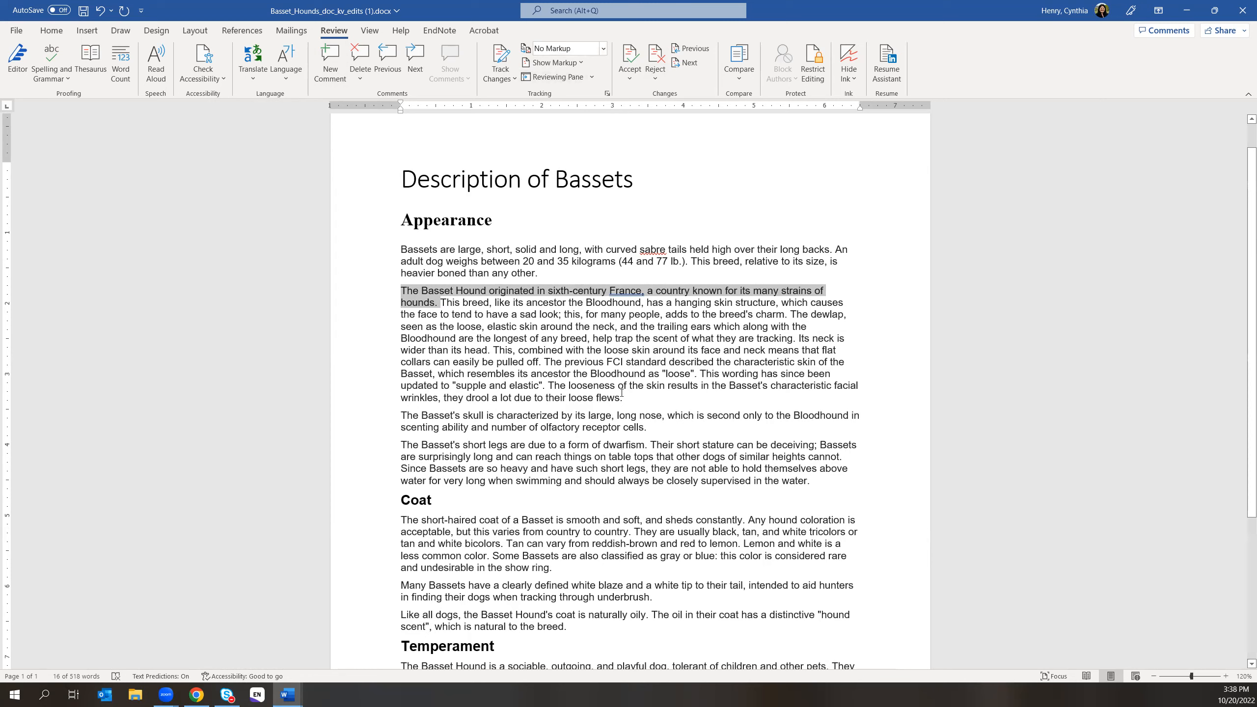
scroll(689, 378, "up", 1)
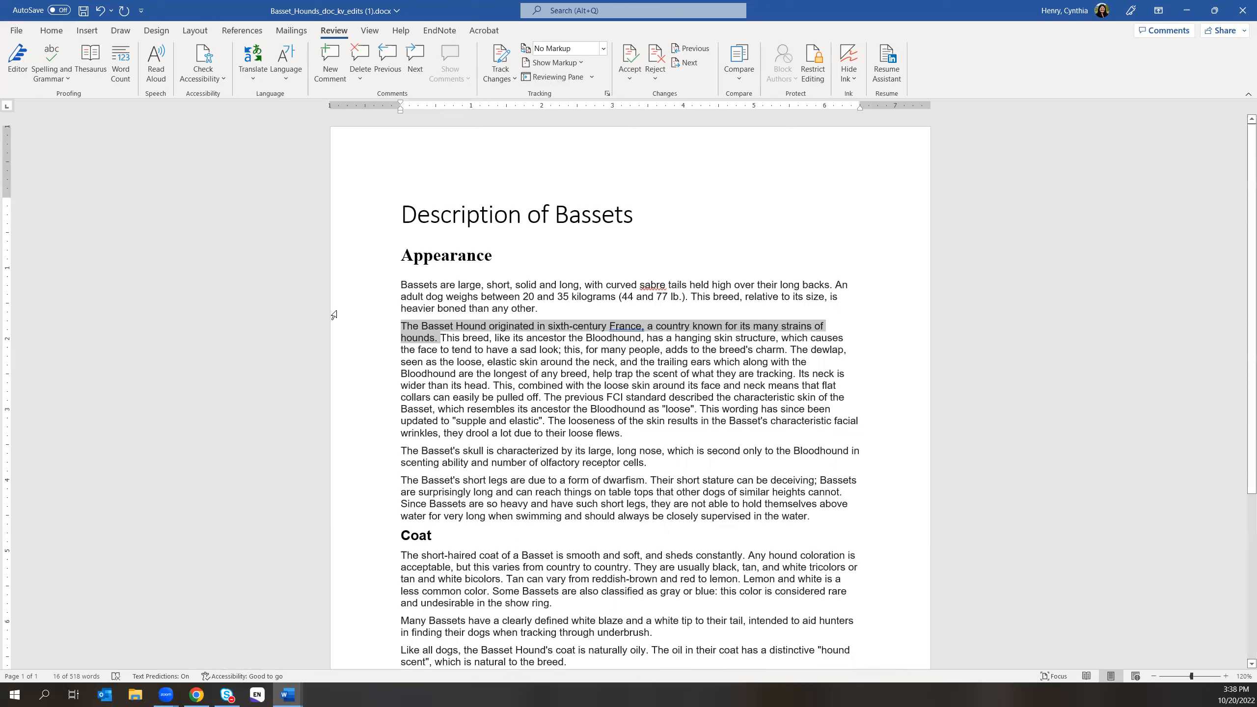
scroll(849, 365, "down", 2)
scroll(849, 365, "down", 2)
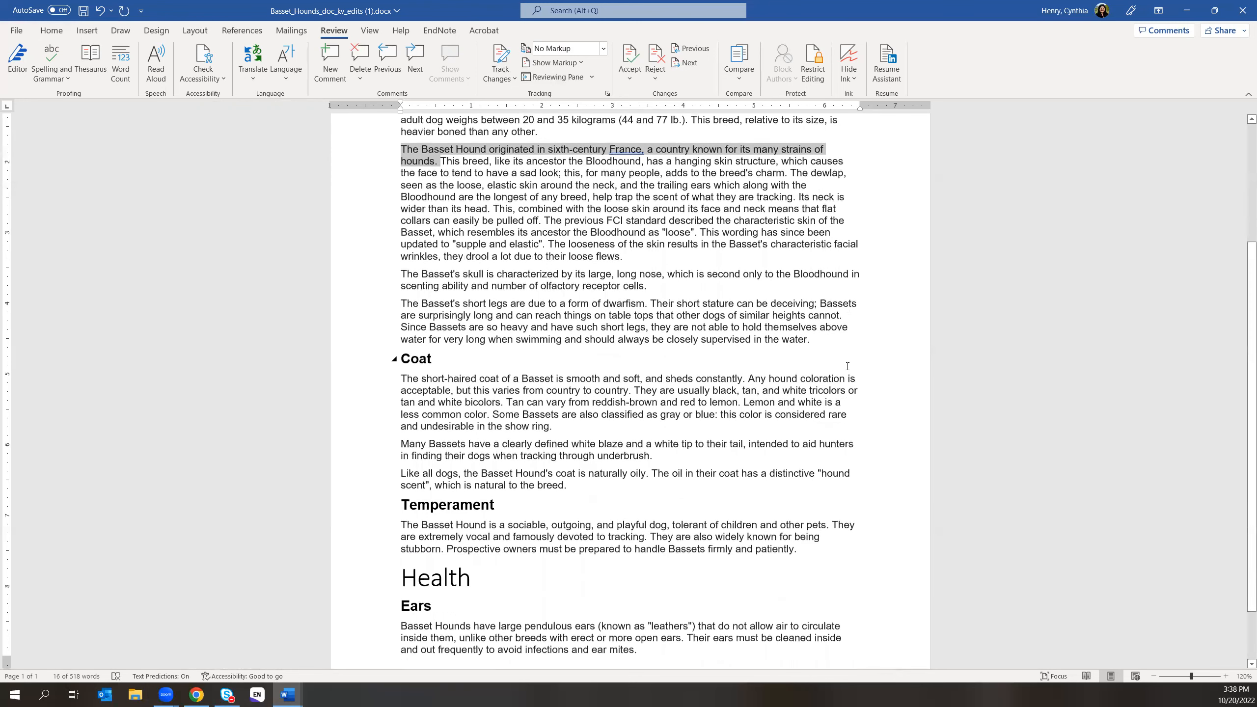
left_click(196, 694)
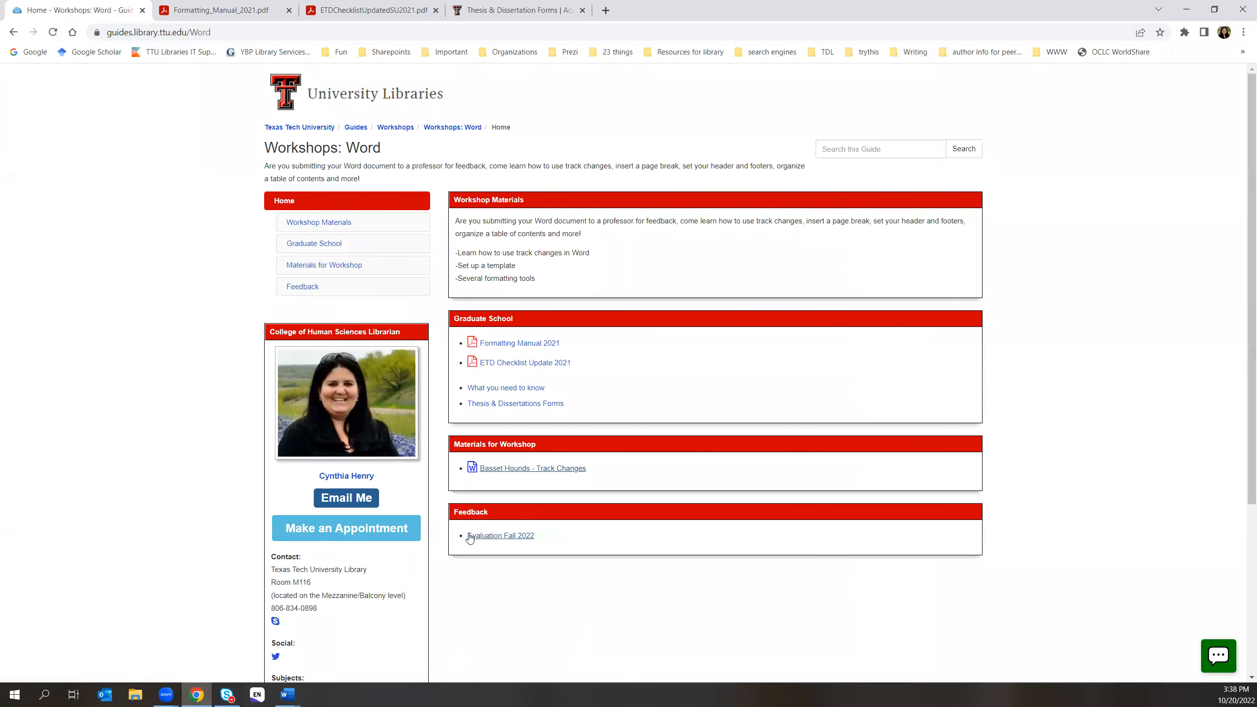
- Open the Evaluation Fall 2022 form from the Feedback box, reopen it, and select its web address
left_click(499, 536)
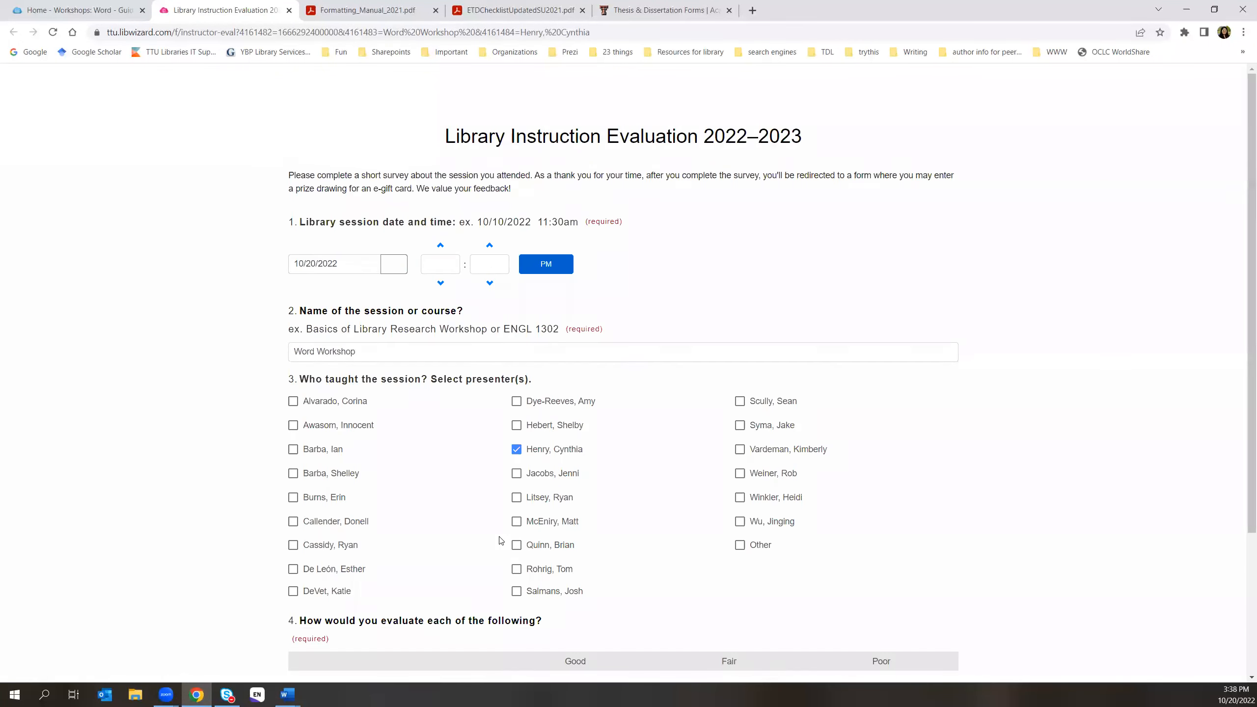
scroll(499, 541, "down", 4)
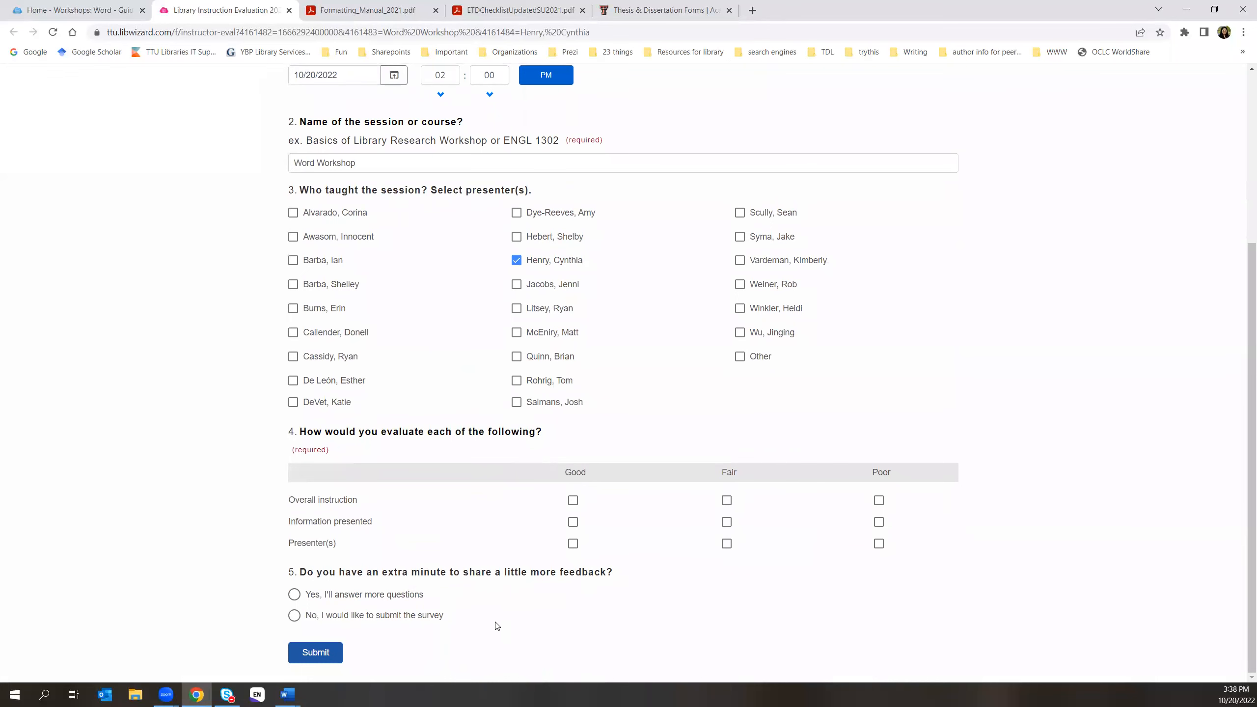
left_click(289, 11)
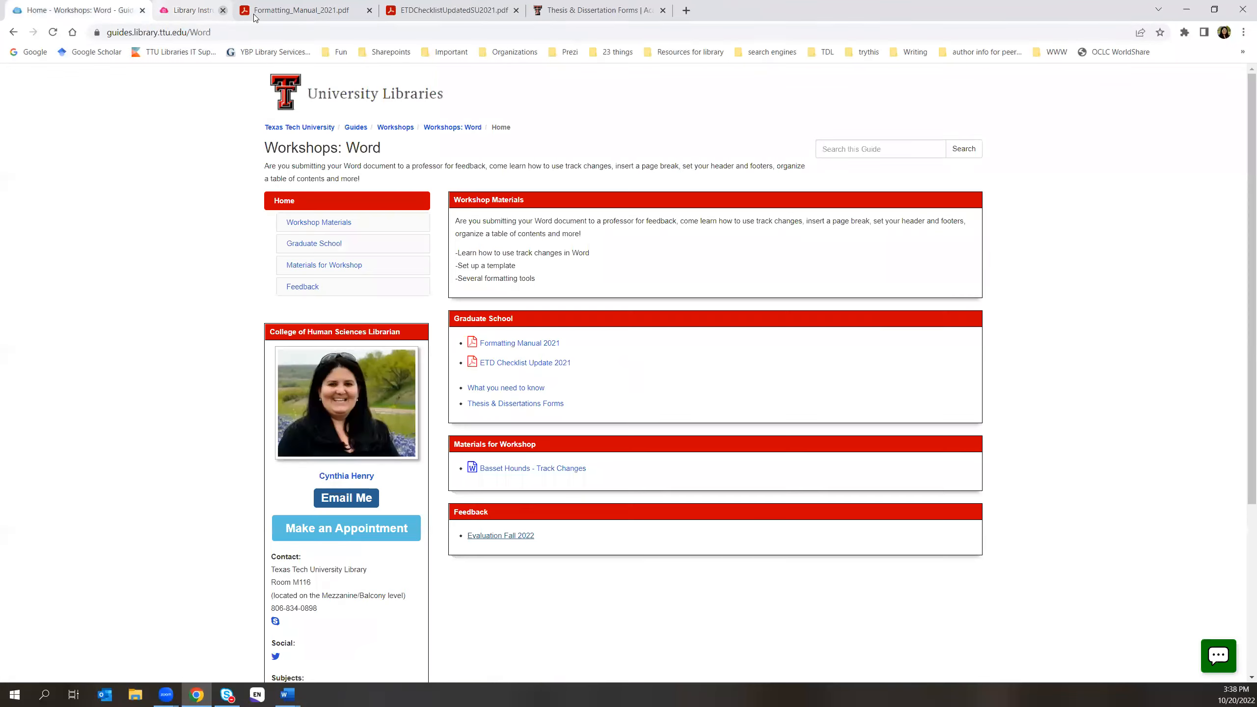
left_click(500, 535)
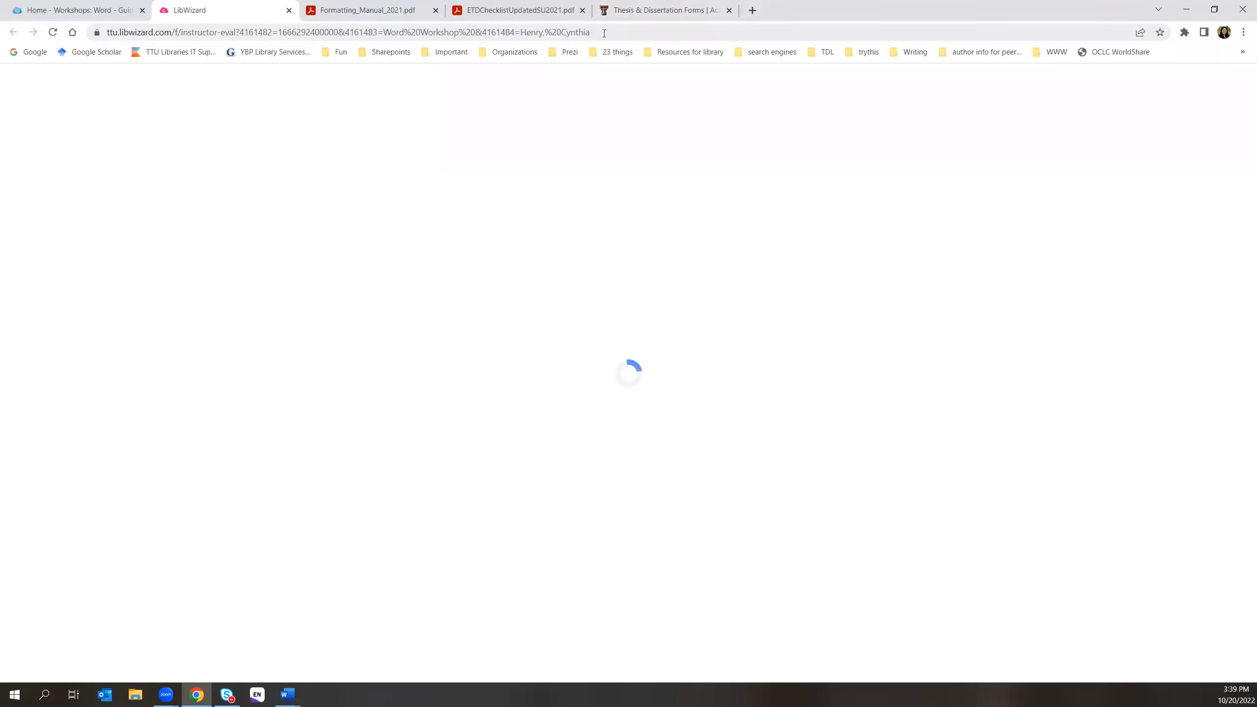
left_click(604, 33)
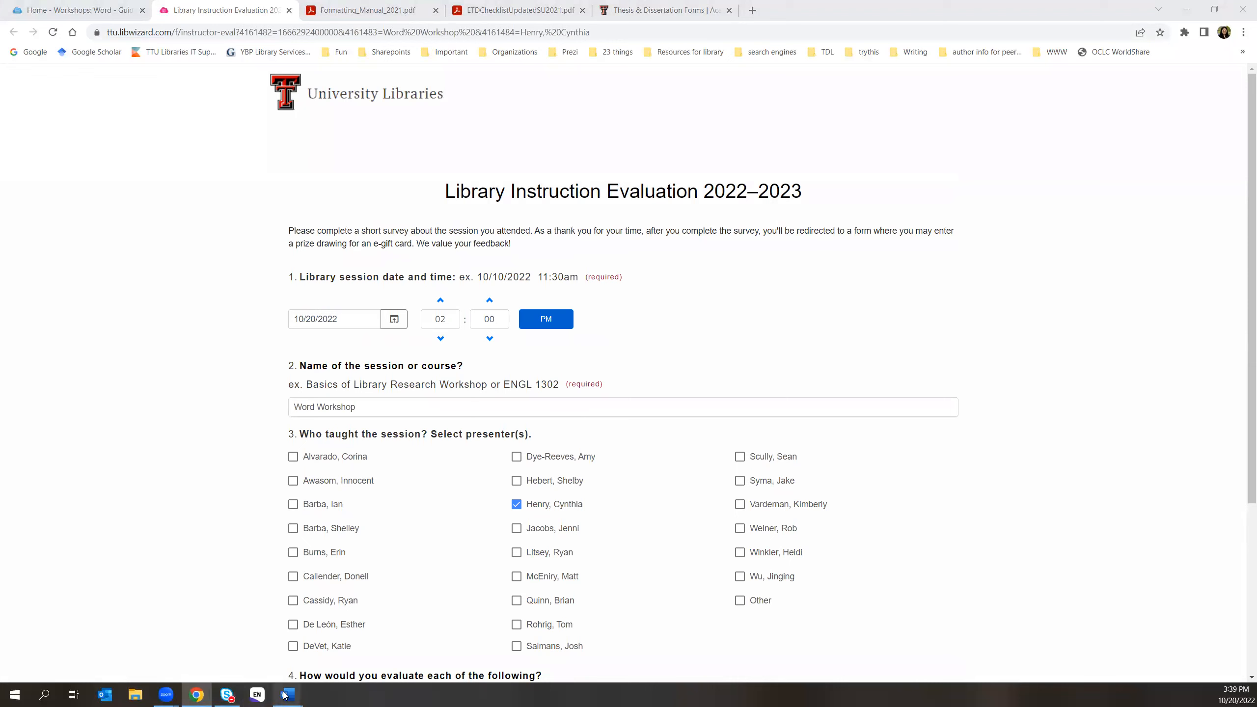
- Bring example fall 2022 forward, glance at TemplateFrontMatter, then return to example fall 2022
mouse_move(285, 695)
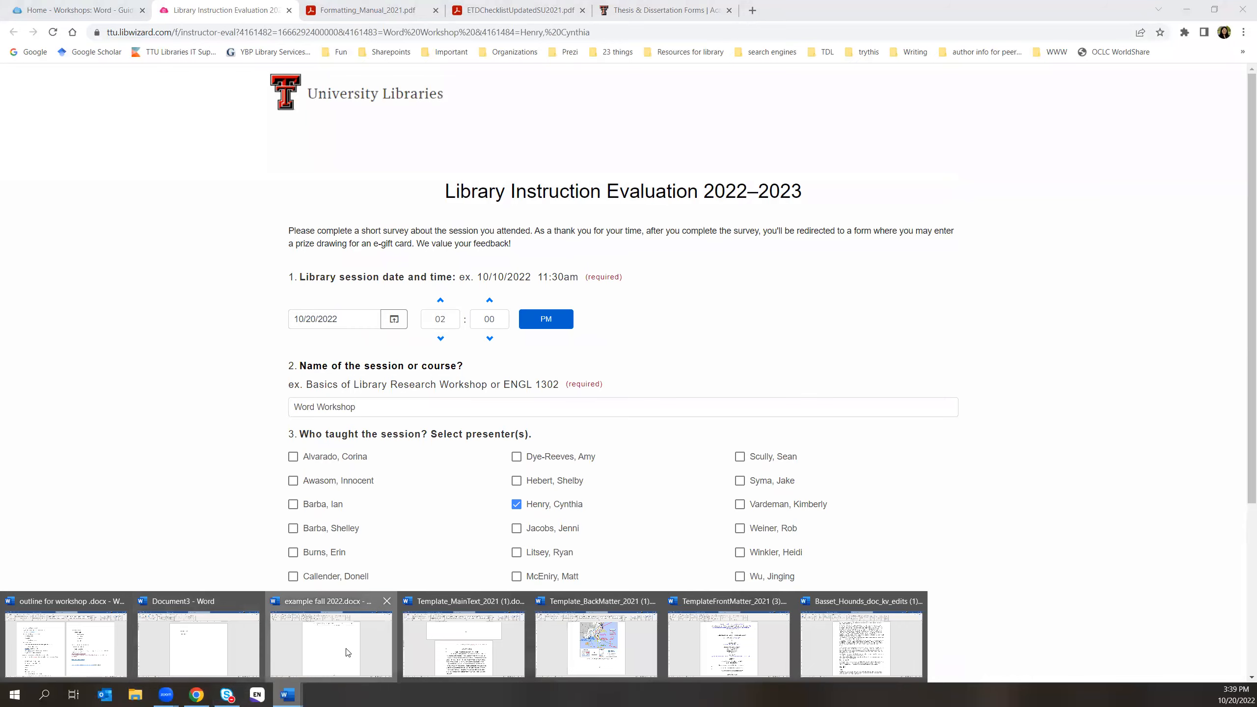
left_click(364, 645)
scroll(769, 456, "up", 12)
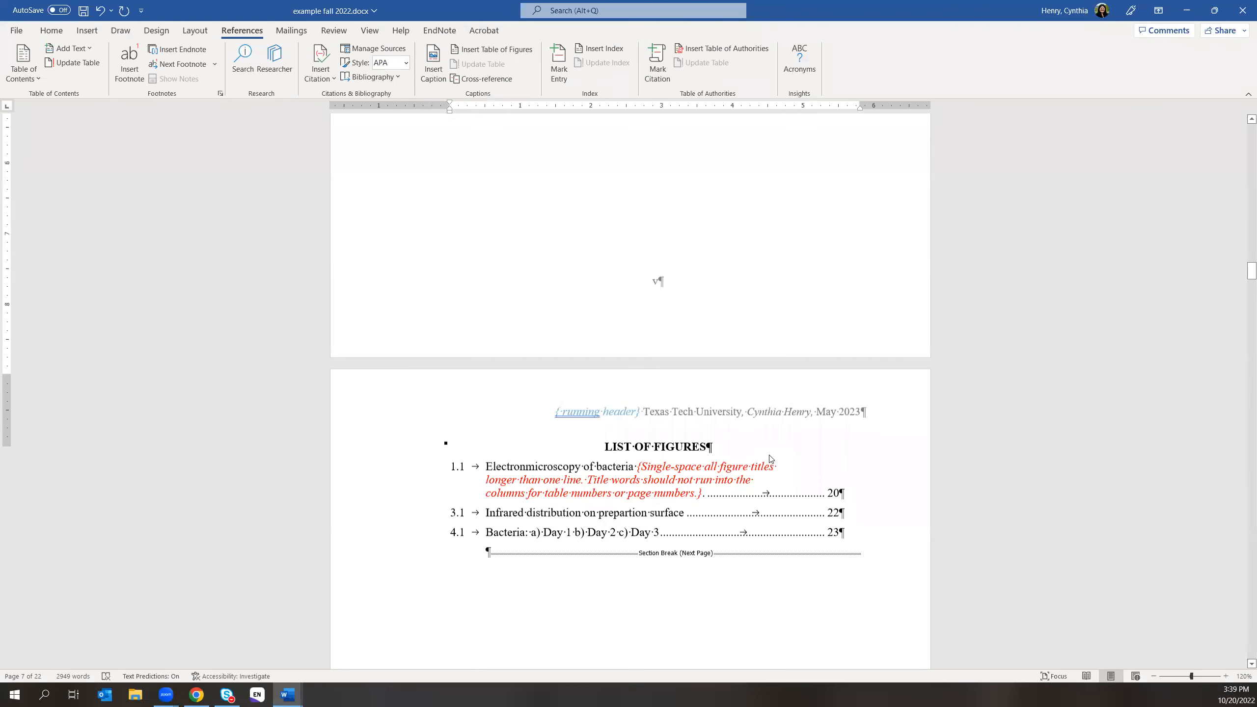
scroll(769, 455, "up", 12)
scroll(768, 453, "down", 3)
scroll(768, 453, "down", 3)
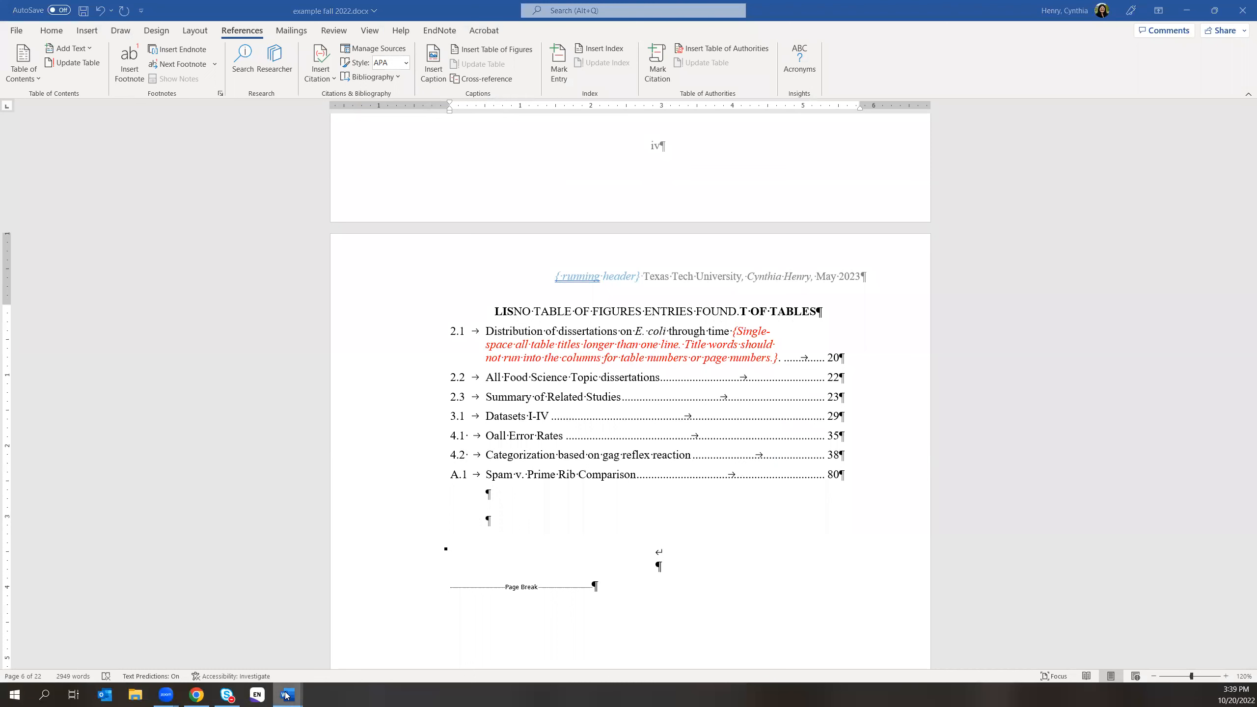
mouse_move(286, 695)
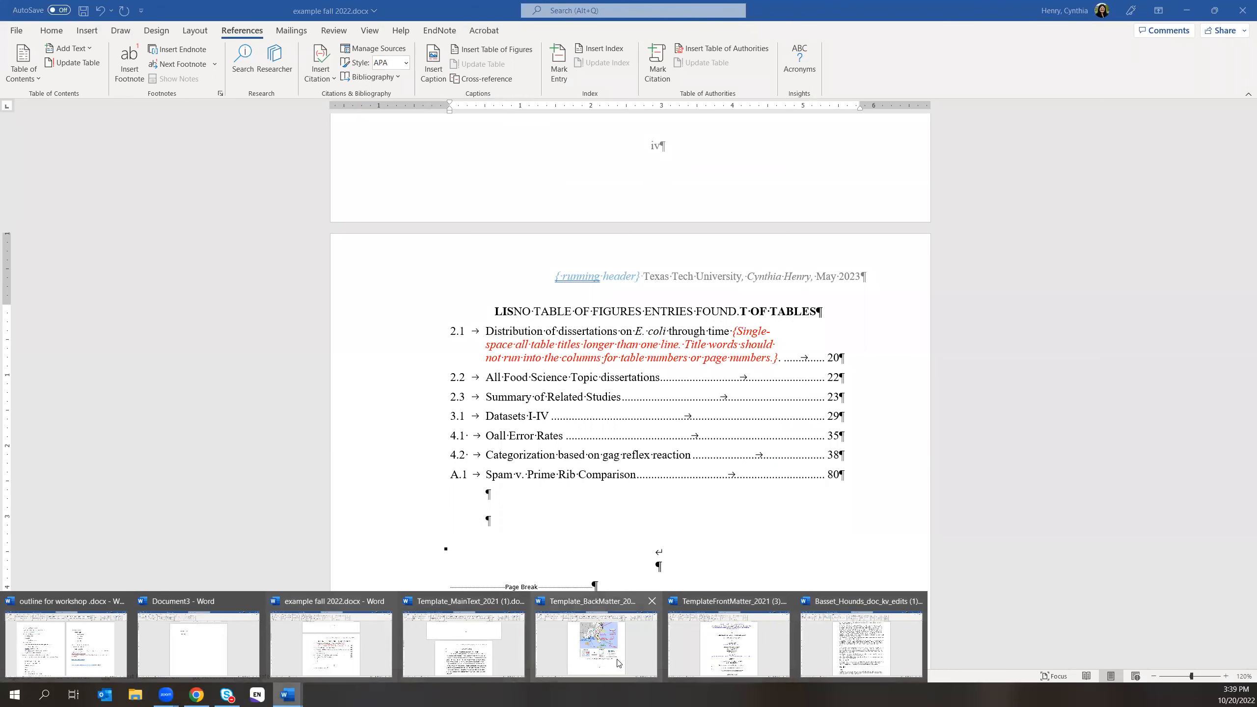
left_click(725, 647)
scroll(870, 528, "down", 5)
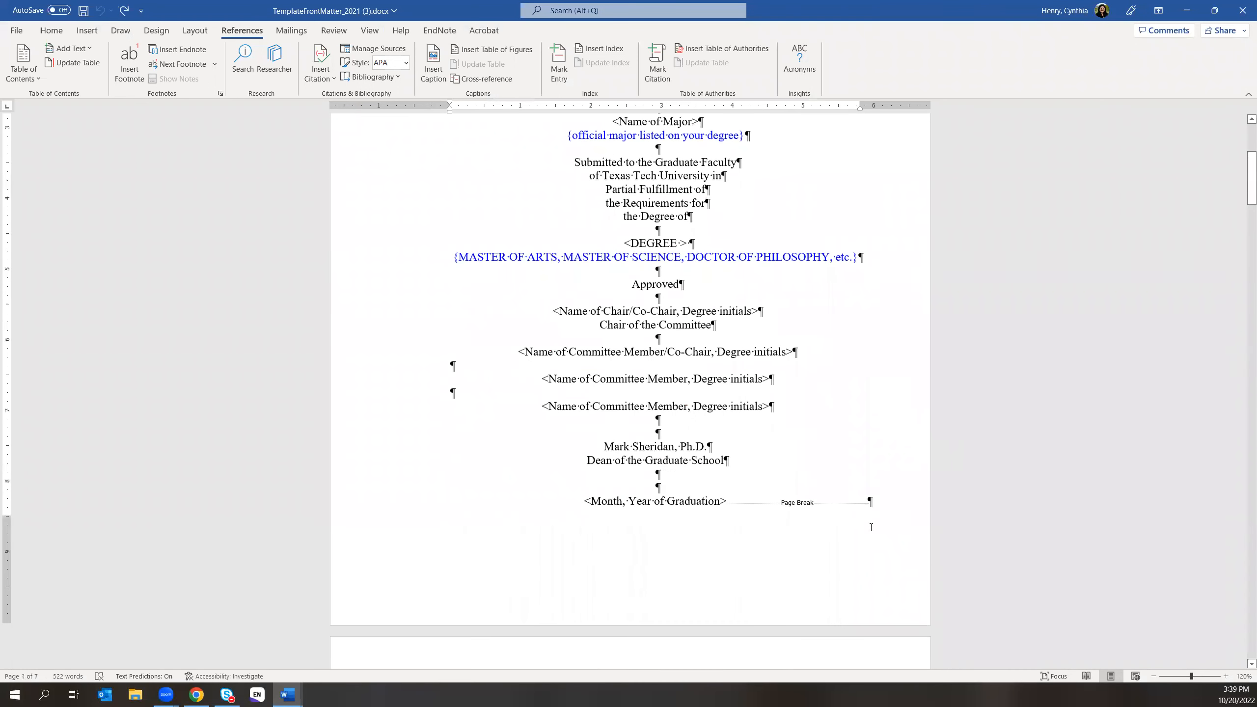
mouse_move(292, 695)
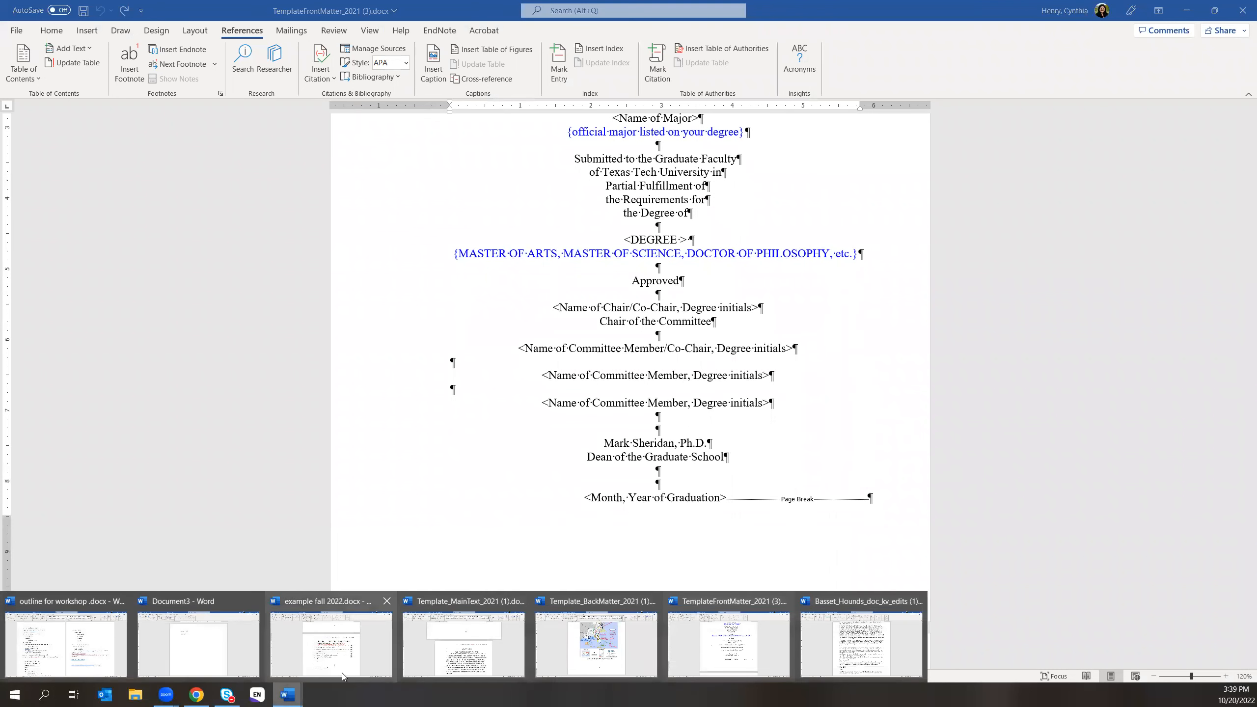
left_click(346, 653)
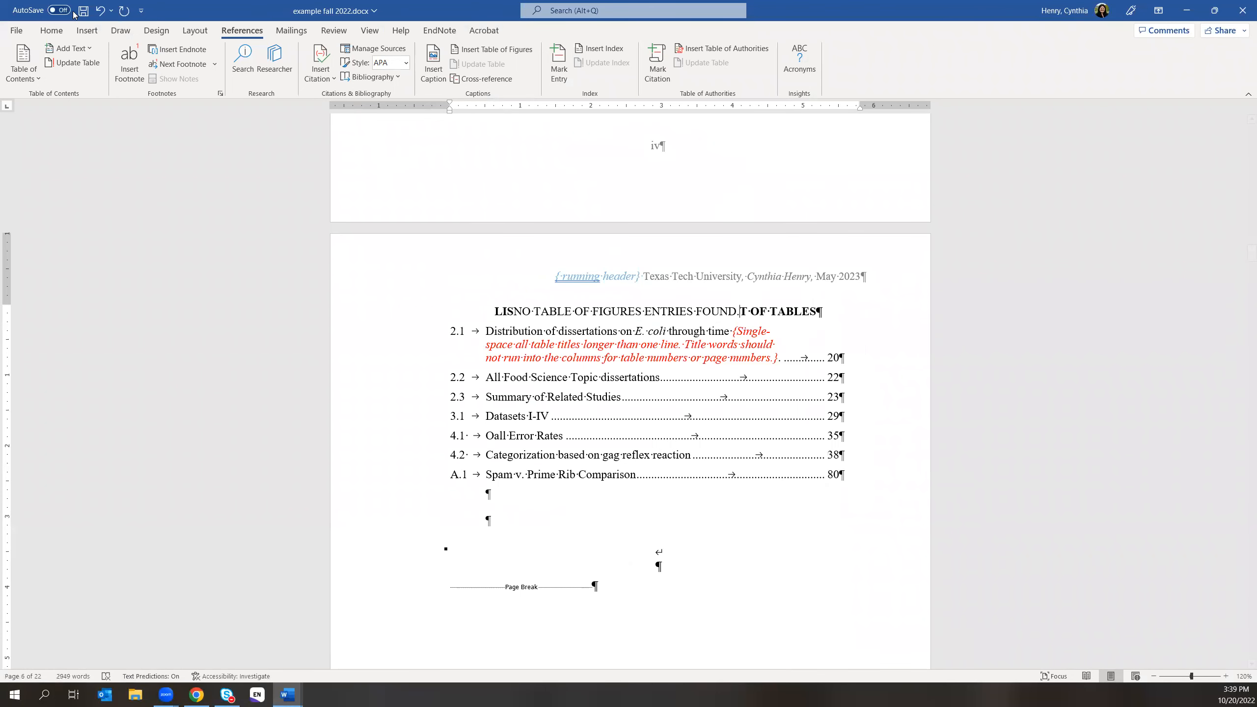
- Undo the stray edits until the LIST OF TABLES heading and Table 1.1 title are restored
left_click(100, 10)
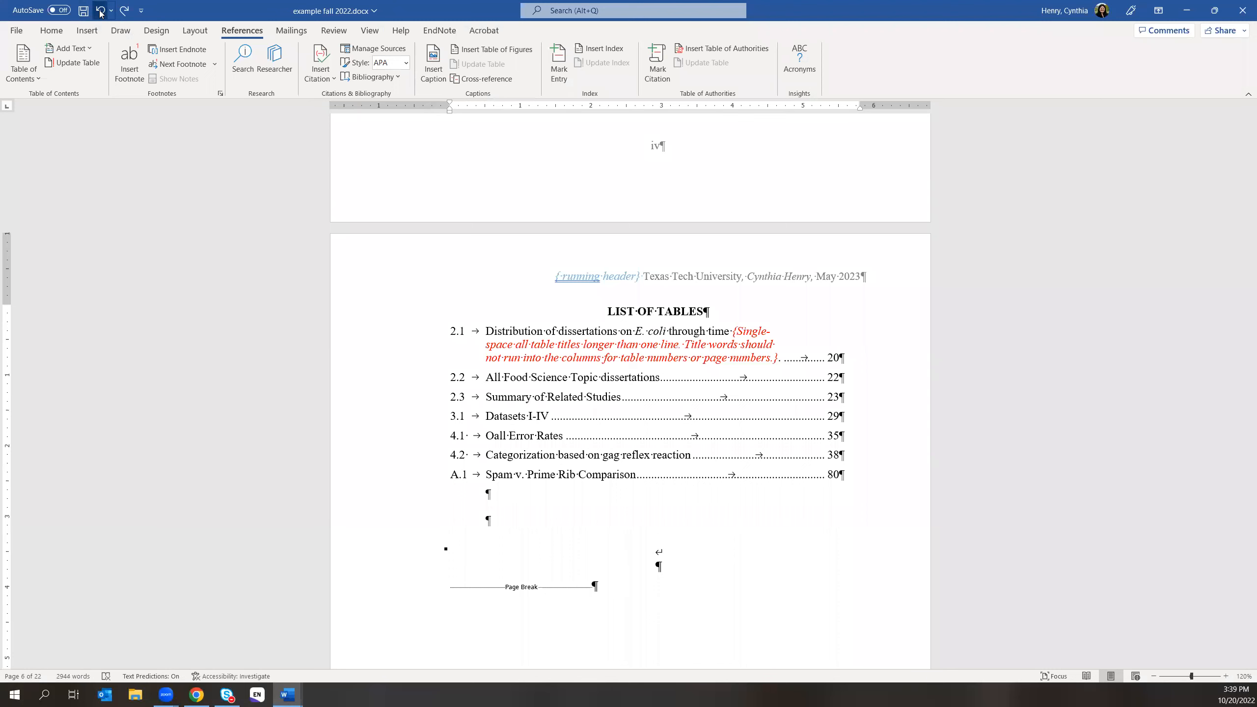
left_click(101, 11)
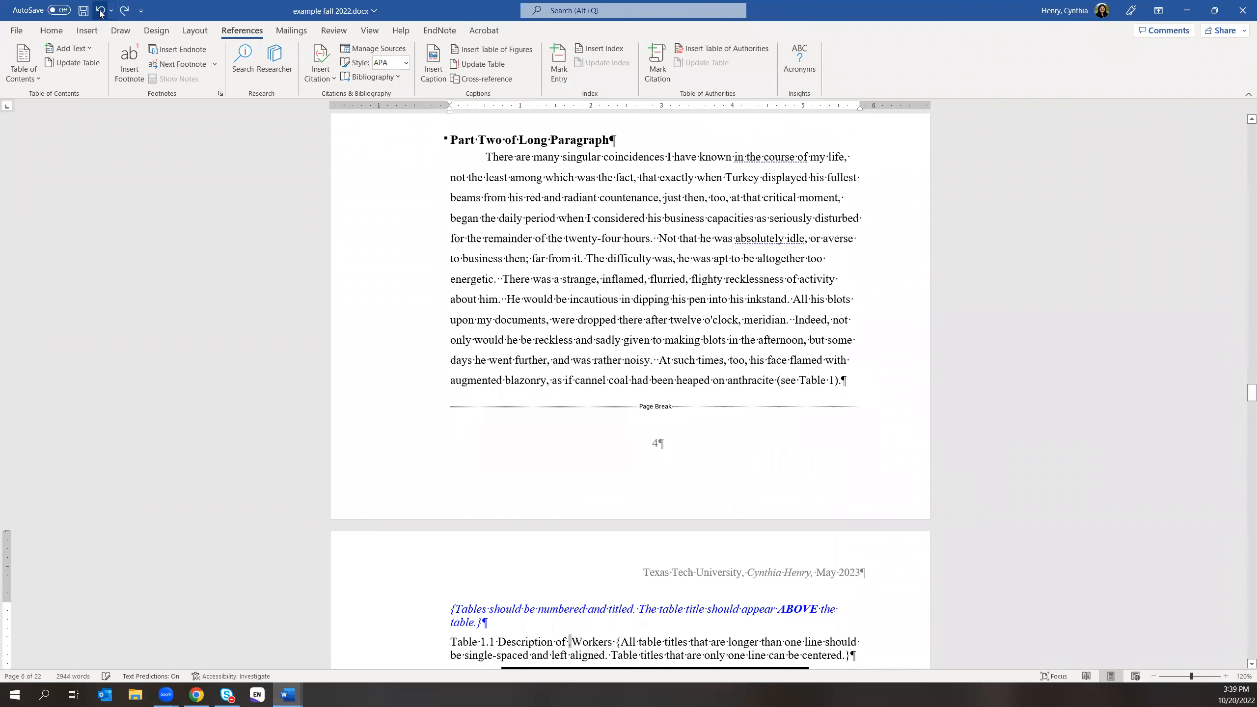
left_click(101, 10)
left_click(101, 10)
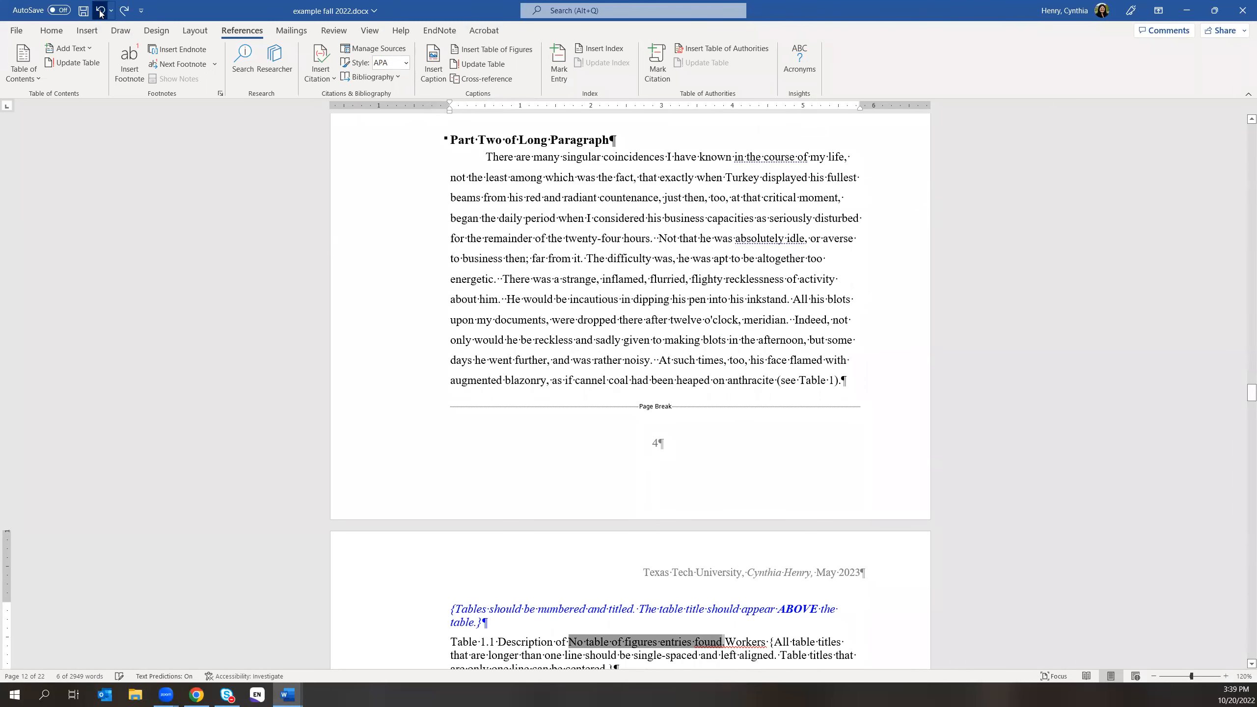
left_click(101, 11)
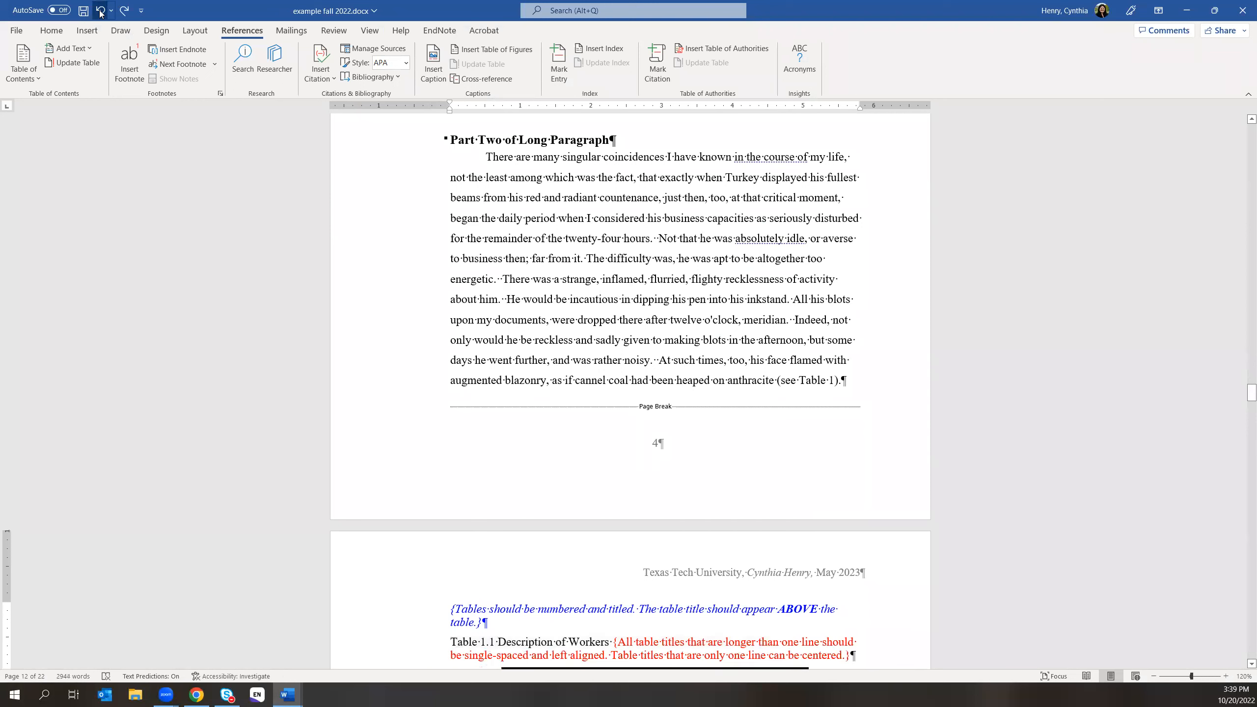
left_click(100, 10)
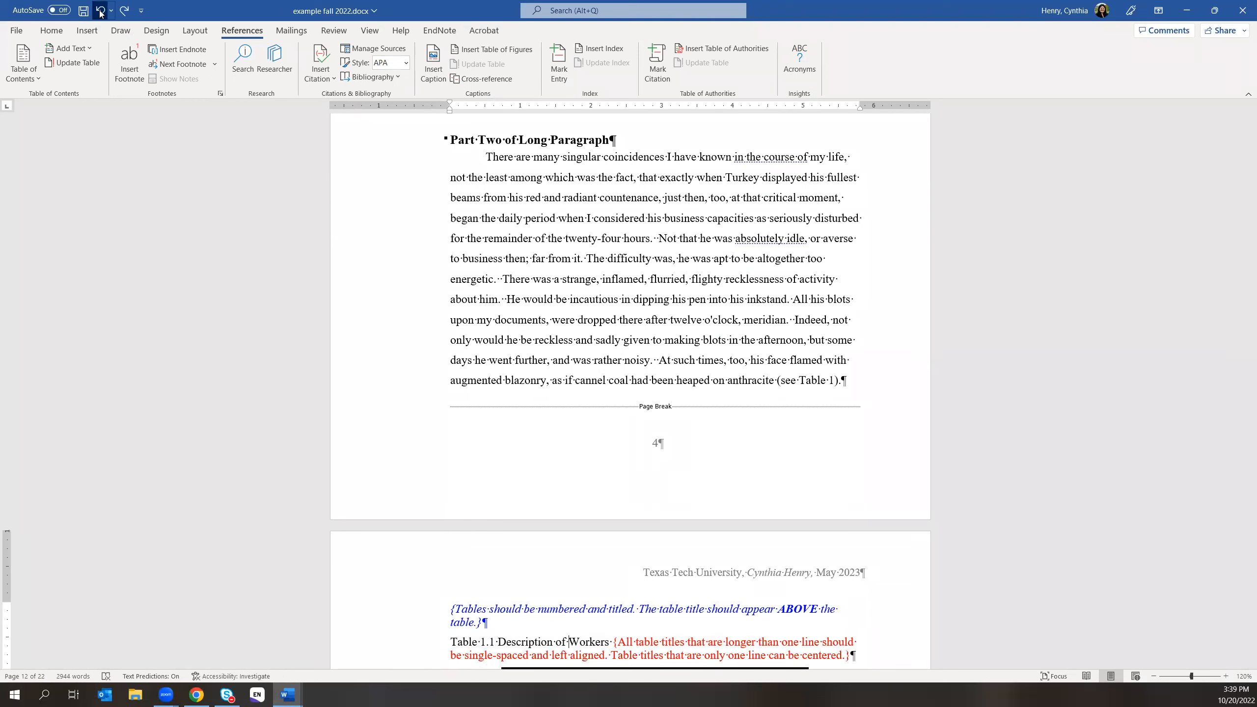
left_click(101, 10)
left_click(101, 10)
left_click(101, 10)
left_click(100, 10)
left_click(101, 10)
left_click(100, 10)
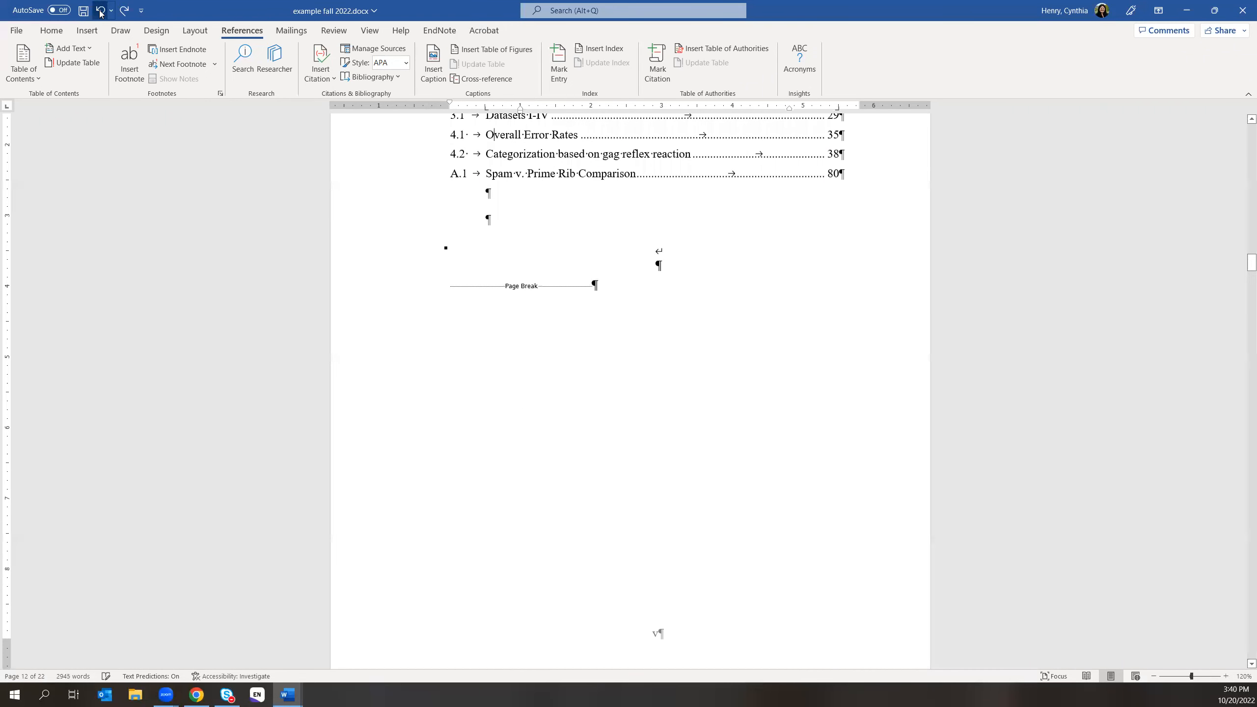
scroll(393, 33, "up", 2)
scroll(701, 339, "up", 4)
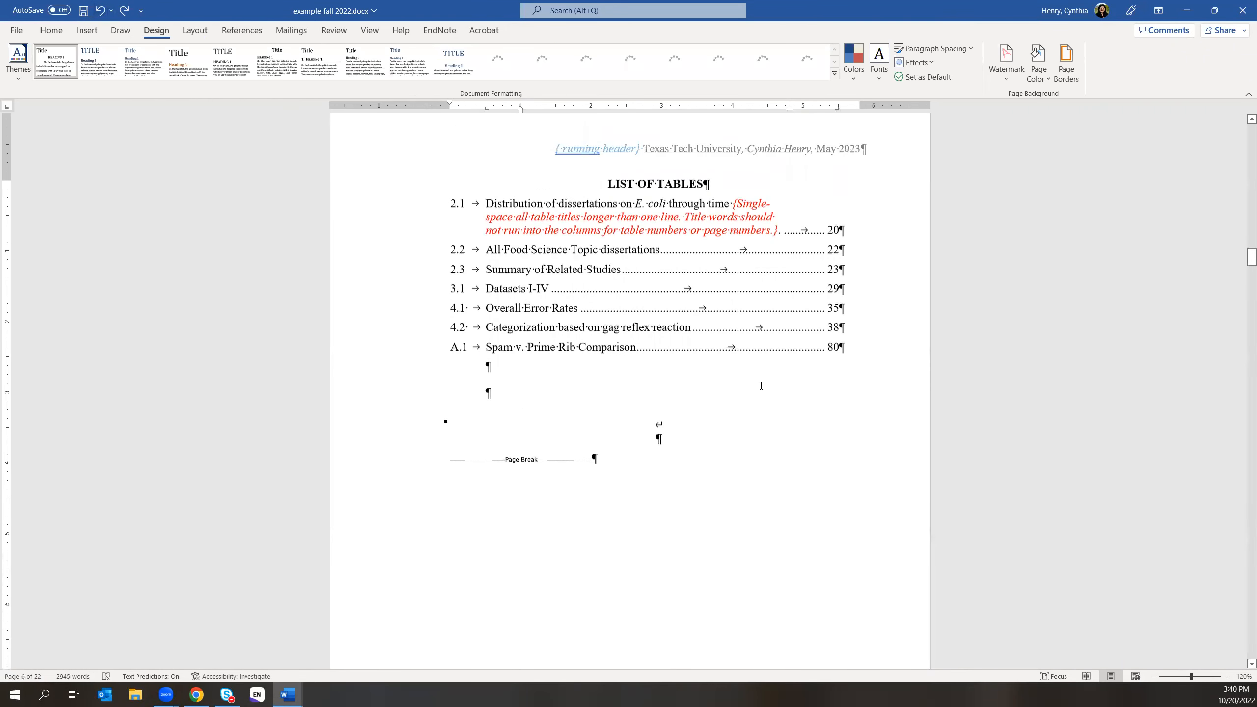
- Show the Home tab, scroll to page 12 and select 'Table 1.1 Description of Office Workers'
scroll(760, 385, "up", 5)
scroll(761, 386, "down", 3)
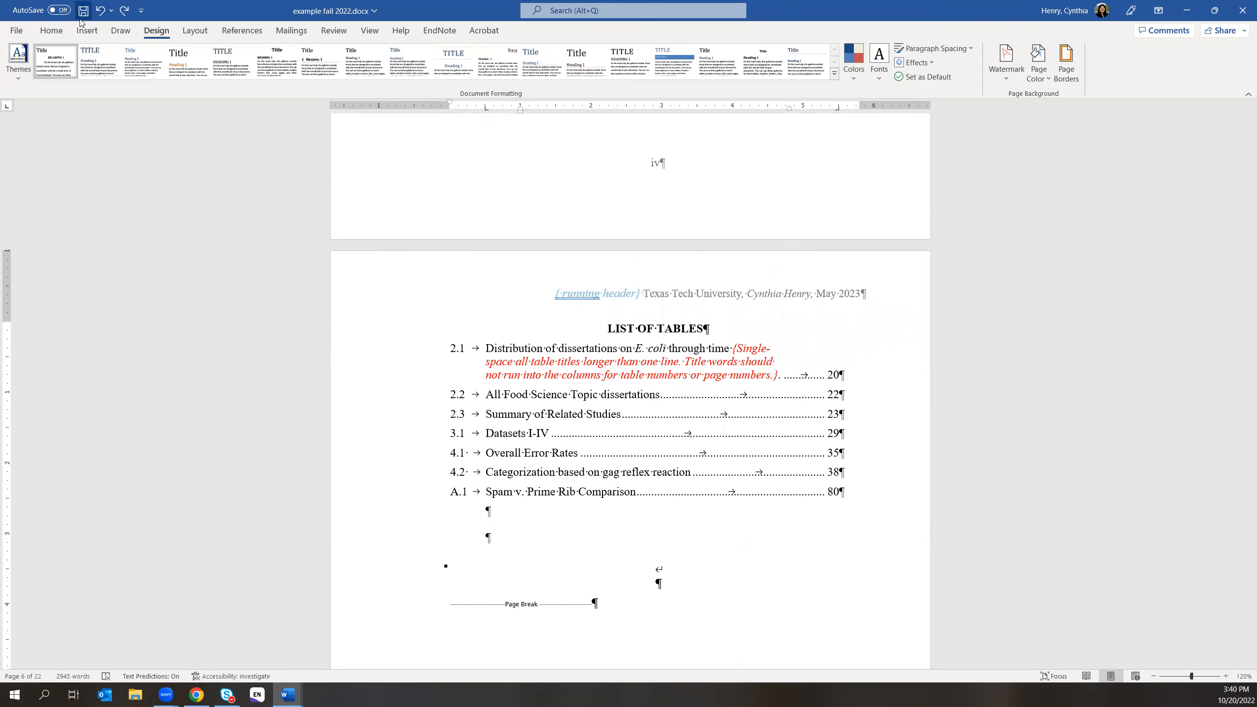
left_click(53, 31)
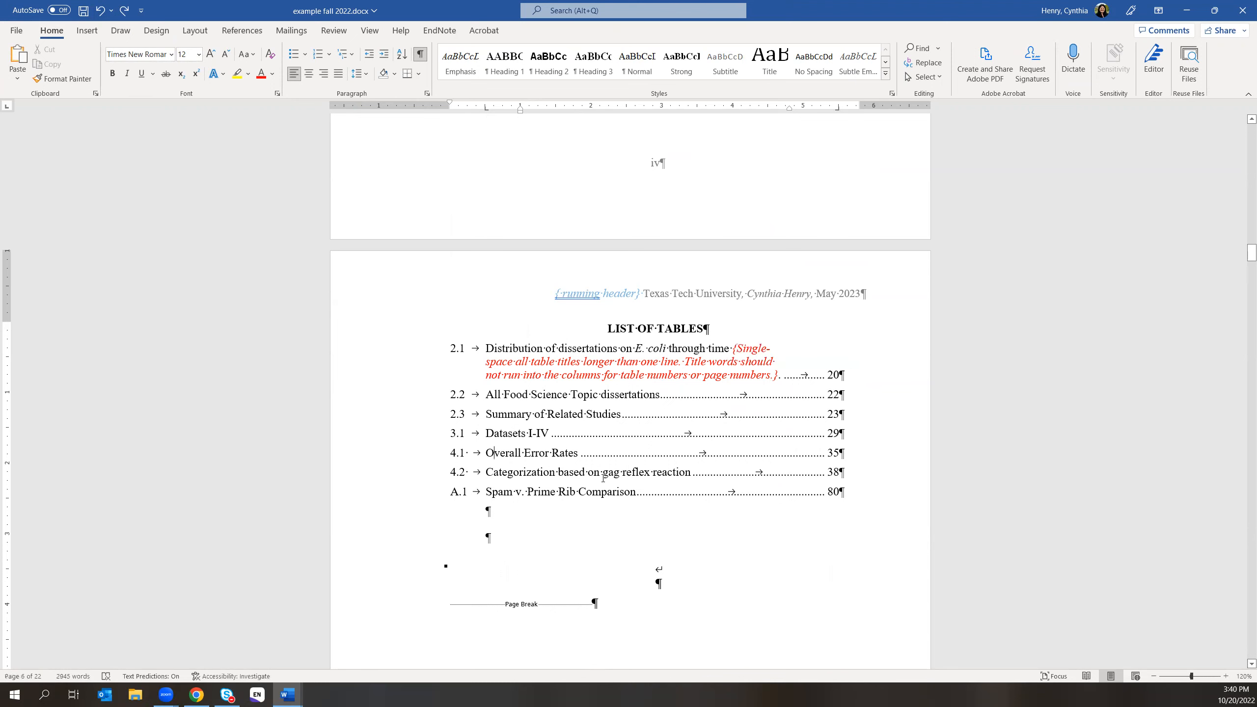
scroll(723, 554, "down", 3)
scroll(722, 553, "down", 10)
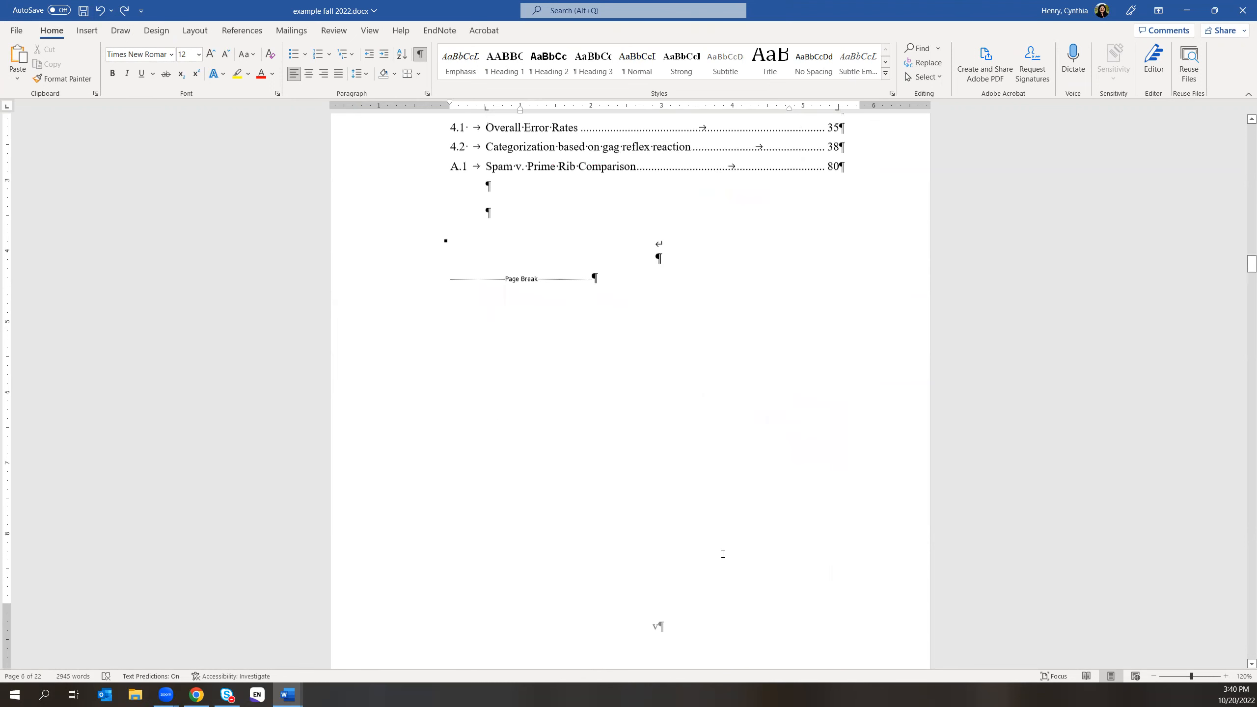
scroll(812, 598, "down", 20)
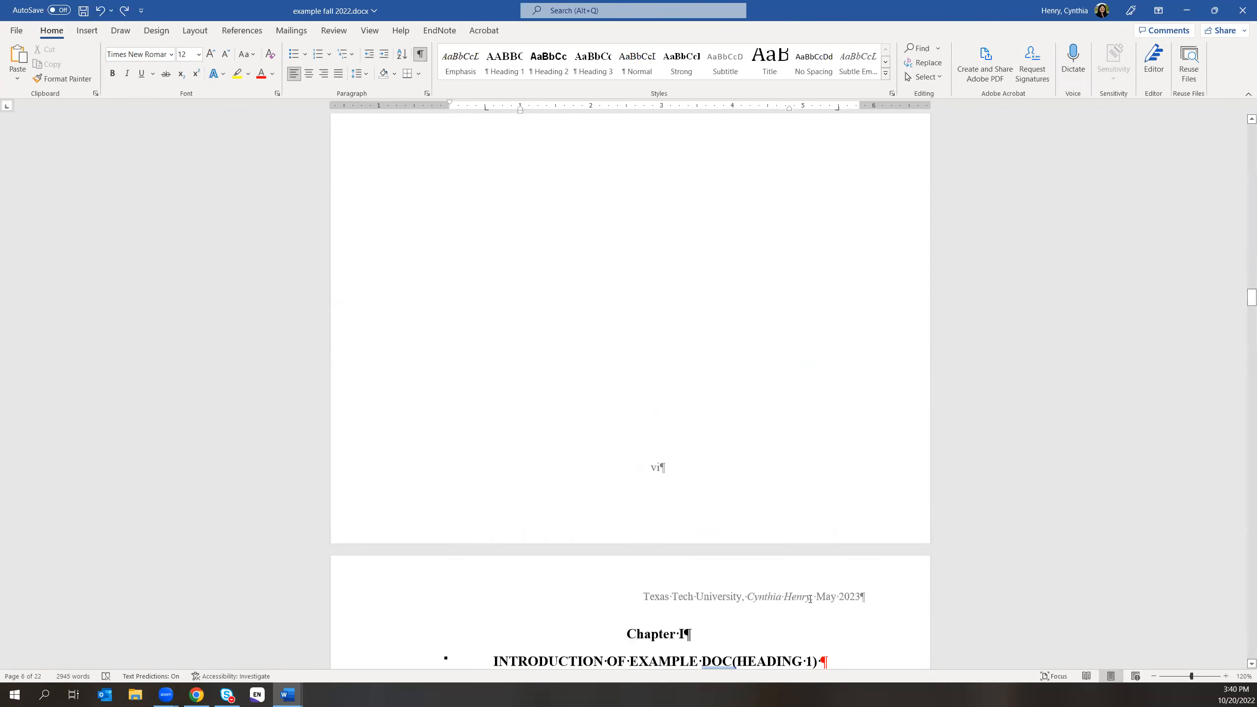
scroll(811, 602, "down", 20)
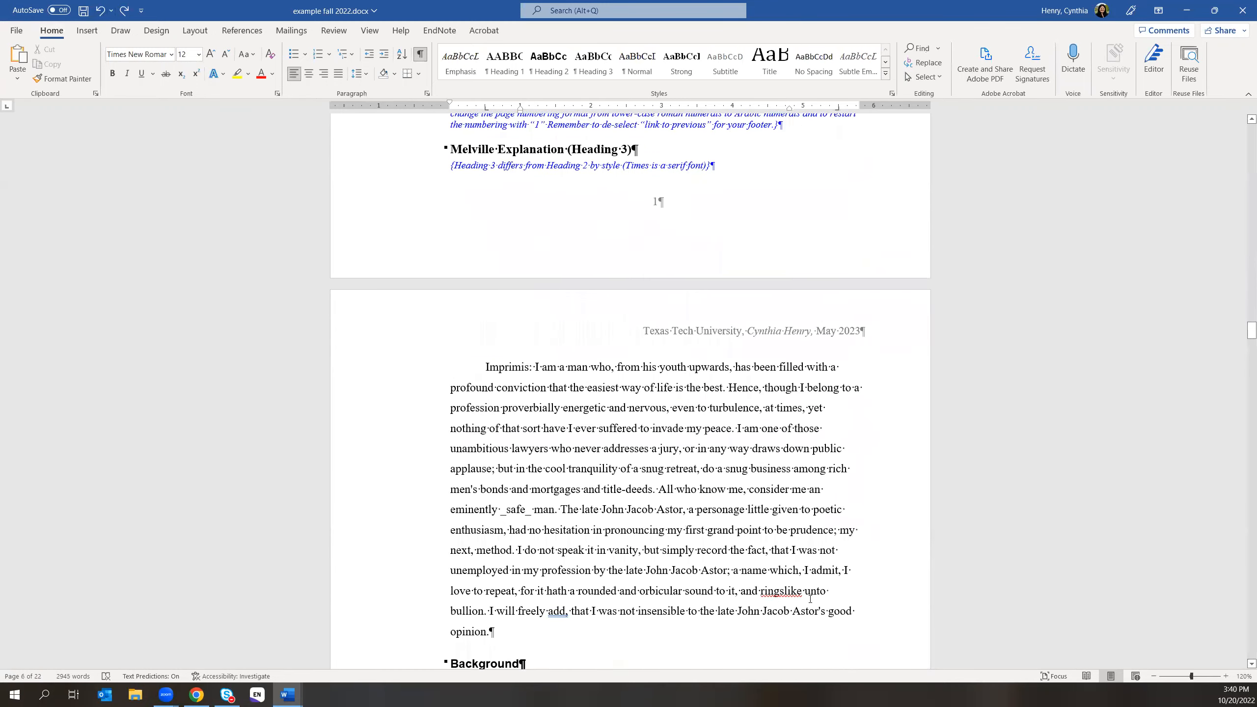
scroll(810, 602, "down", 8)
scroll(810, 599, "down", 20)
left_click(506, 355)
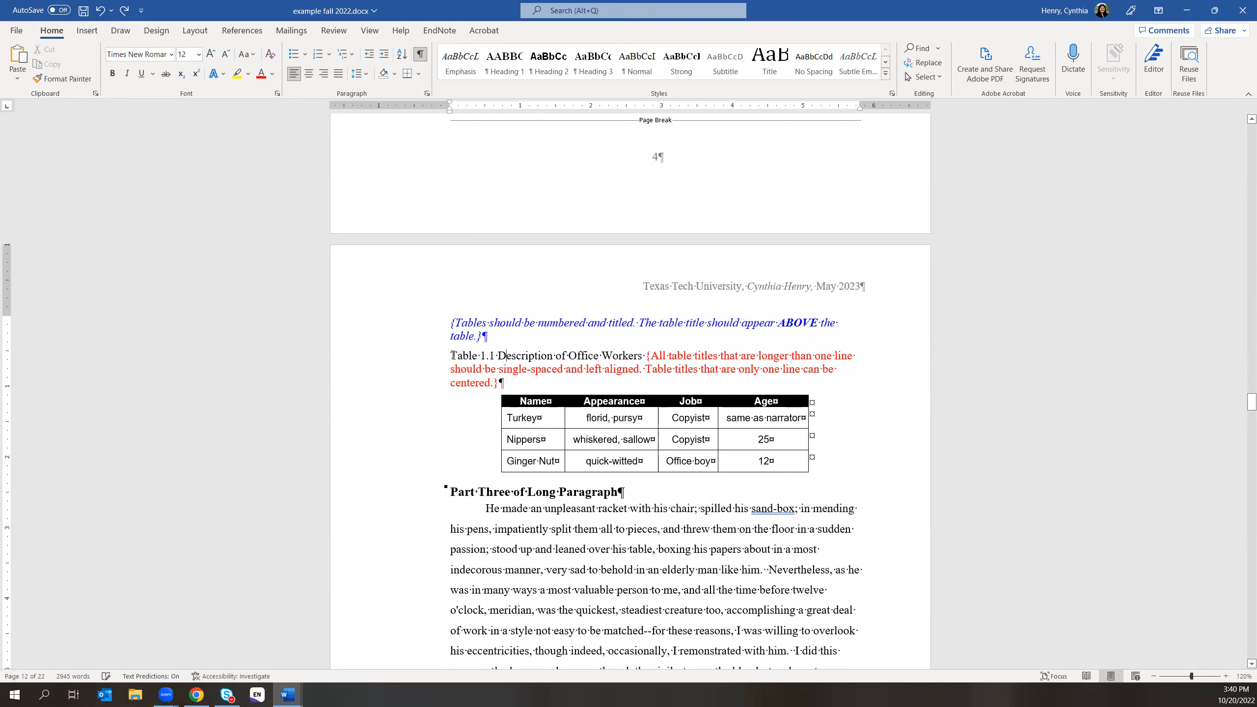
left_click_drag(452, 355, 645, 356)
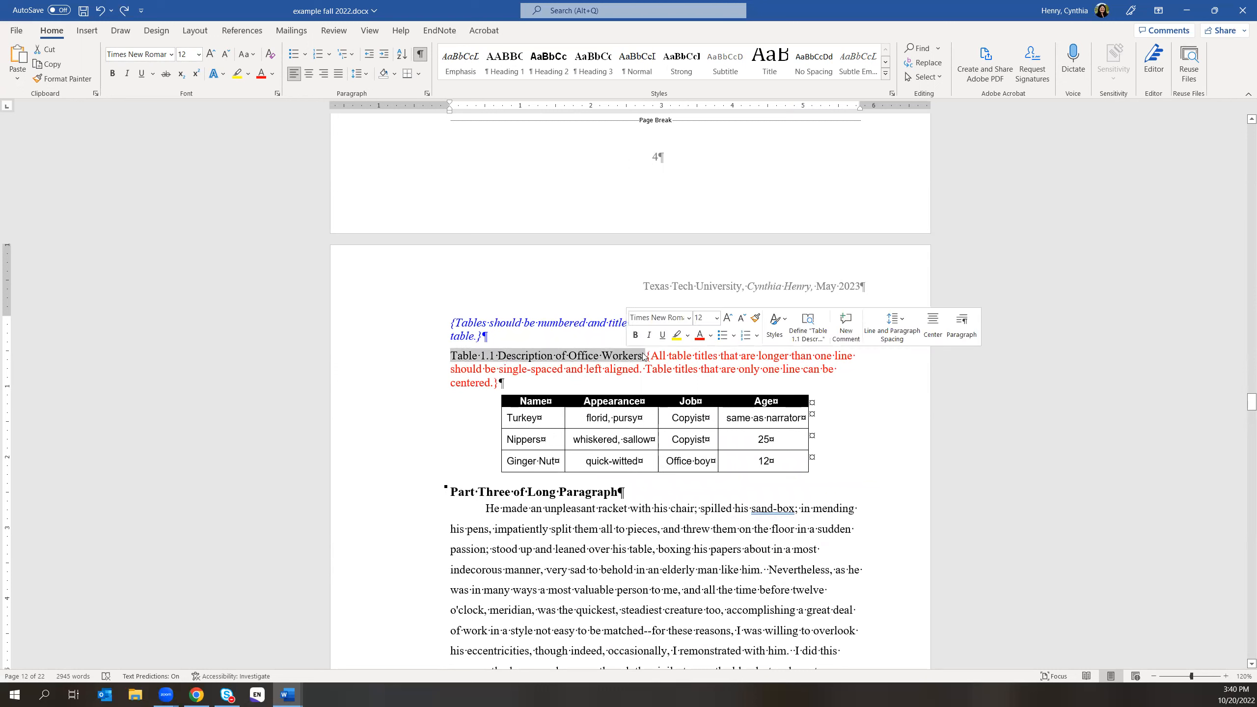
- Open the full Styles list and scroll to find the TableTitle style
left_click(885, 73)
left_click(891, 94)
scroll(1186, 280, "down", 6)
scroll(1186, 280, "down", 10)
scroll(1187, 280, "down", 5)
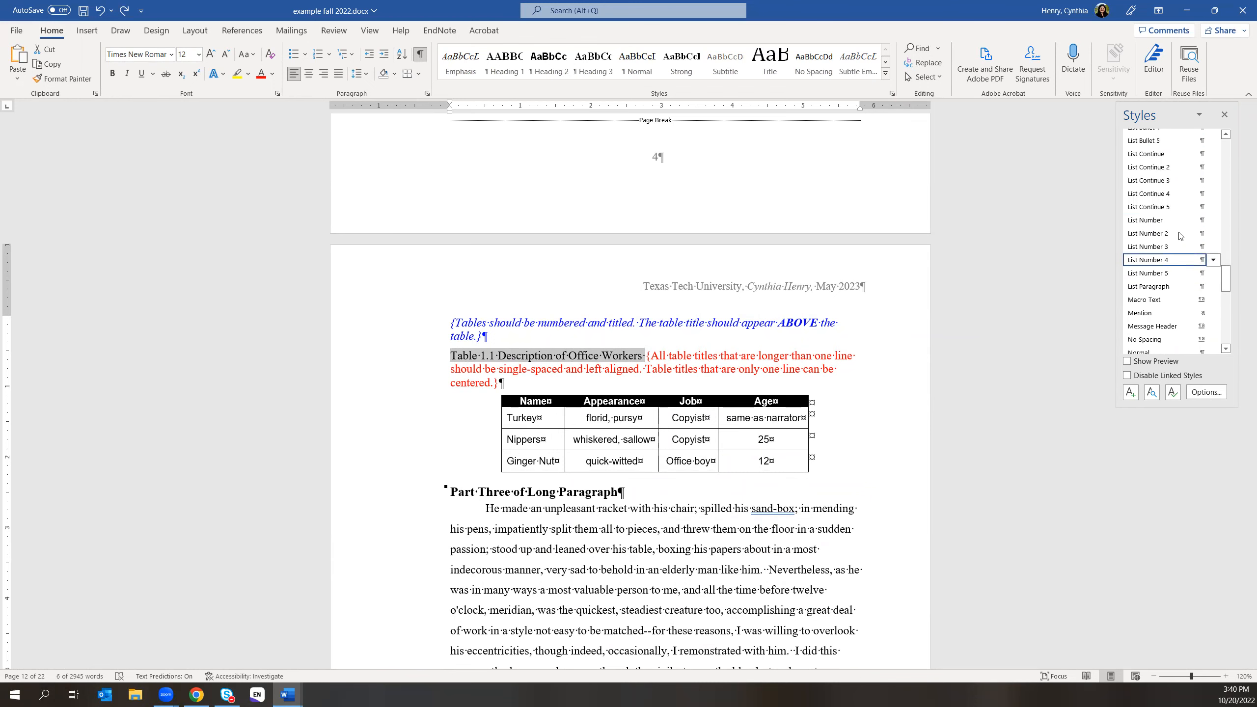
scroll(1177, 183, "up", 2)
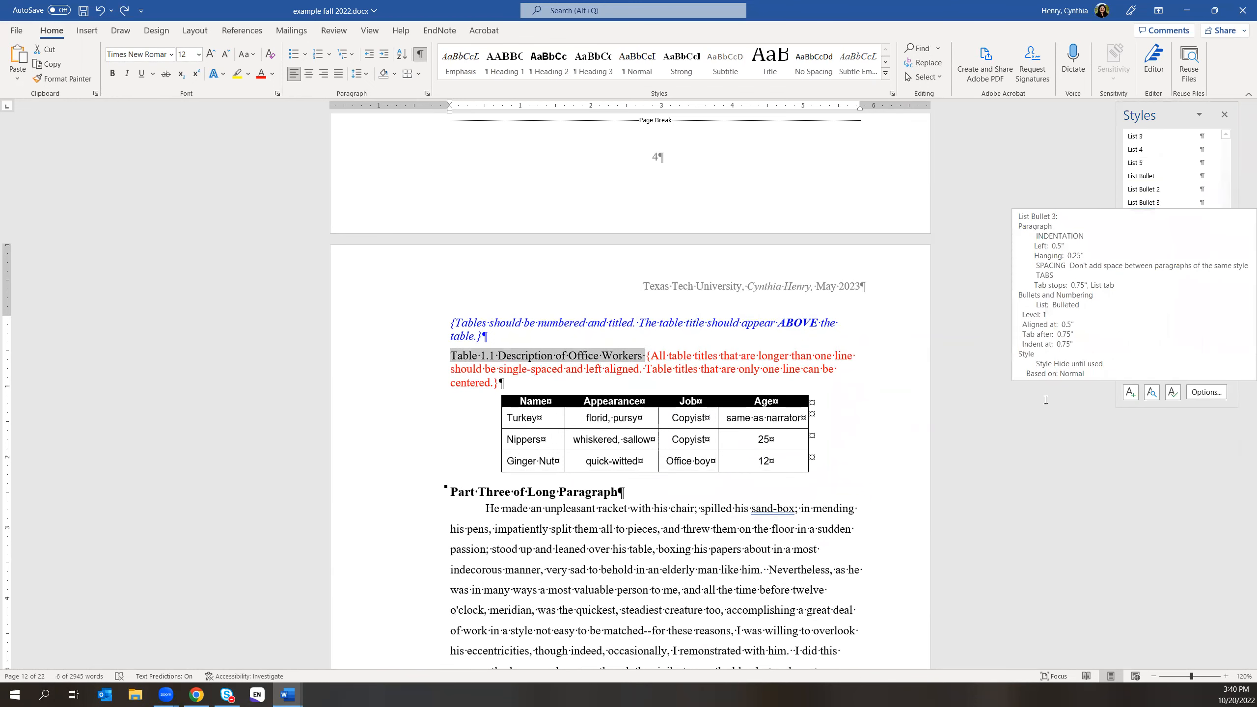
scroll(1170, 233, "up", 3)
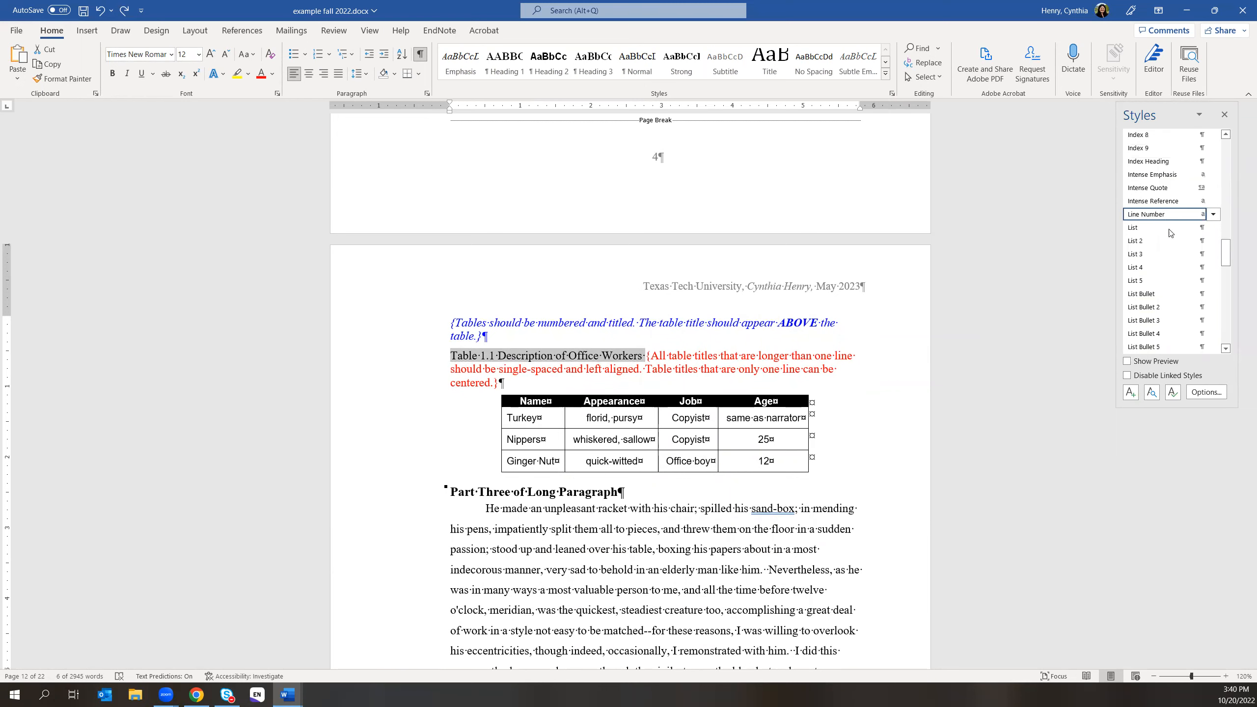
scroll(1159, 308, "down", 3)
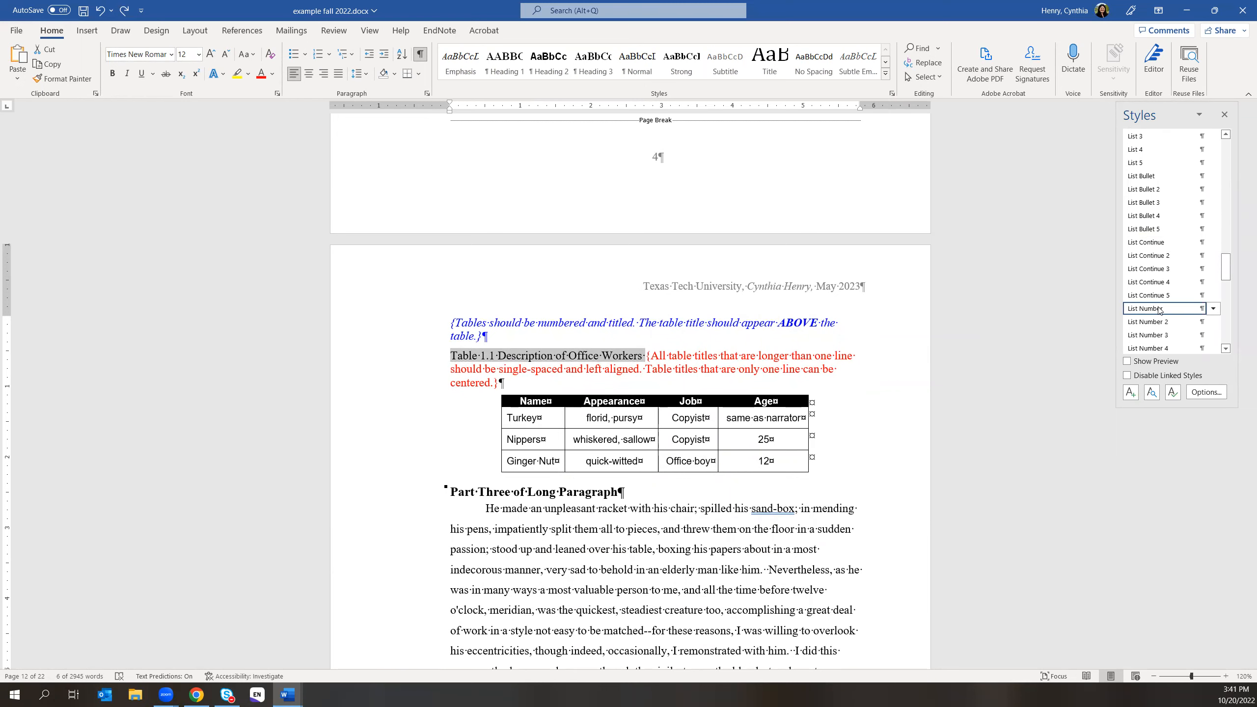
scroll(1159, 309, "down", 5)
scroll(1173, 334, "down", 3)
scroll(1173, 333, "down", 6)
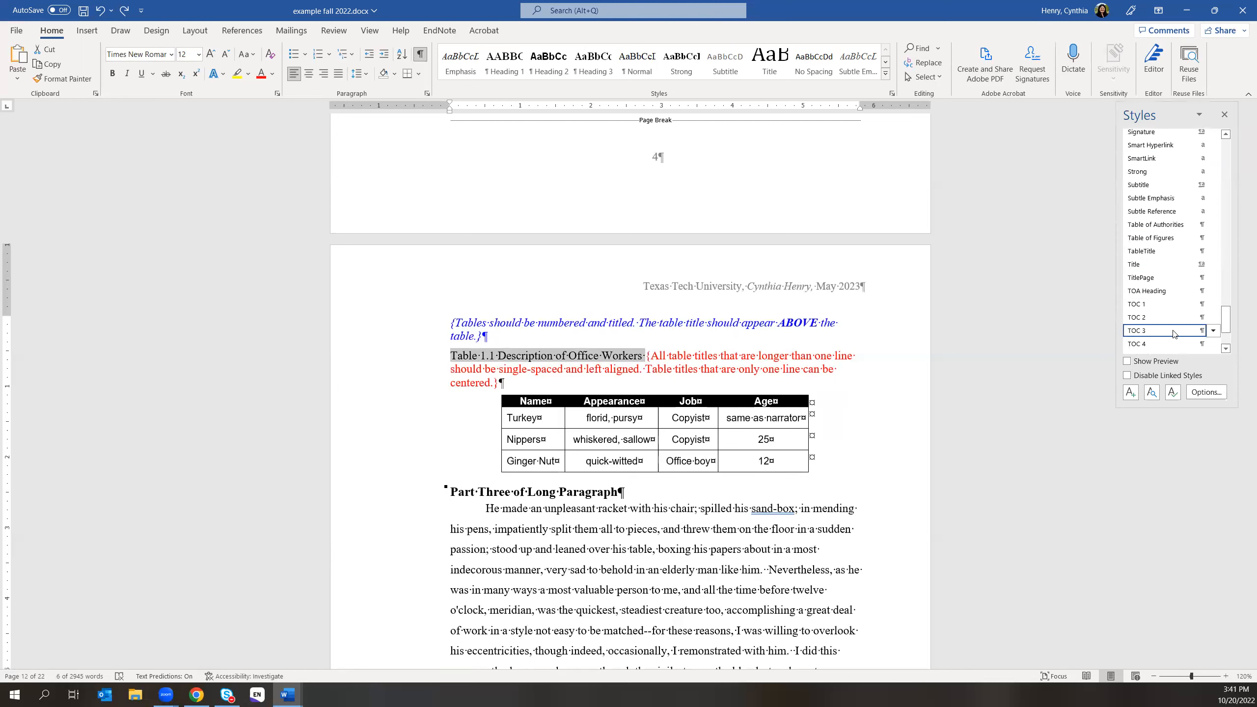
scroll(1173, 333, "up", 3)
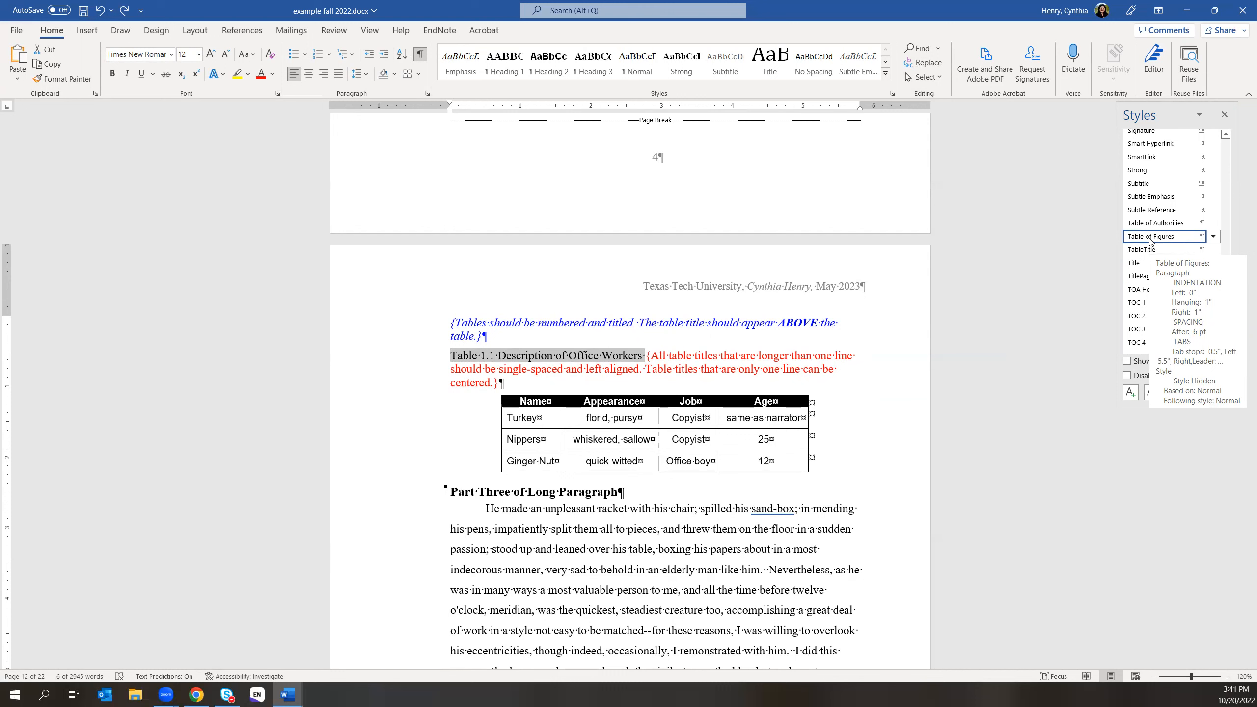
- Update TableTitle to match the selected Table 1.1 title and open its Modify settings
left_click(1213, 250)
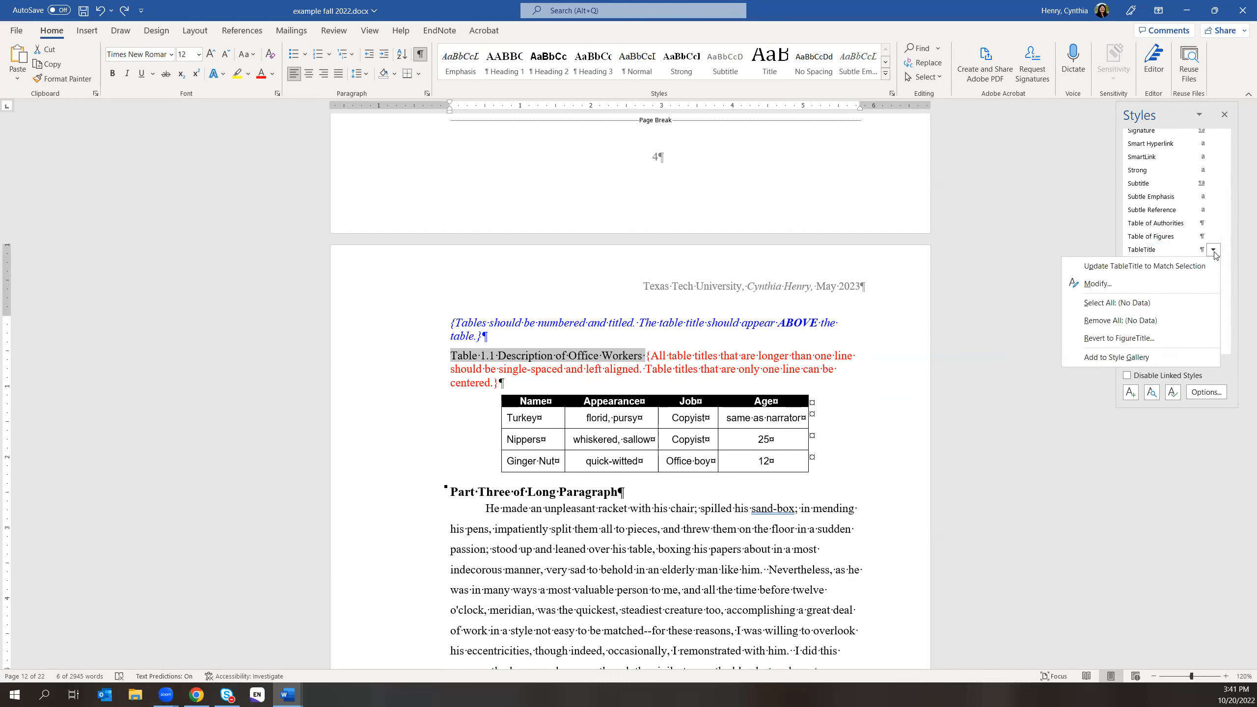
left_click(1181, 267)
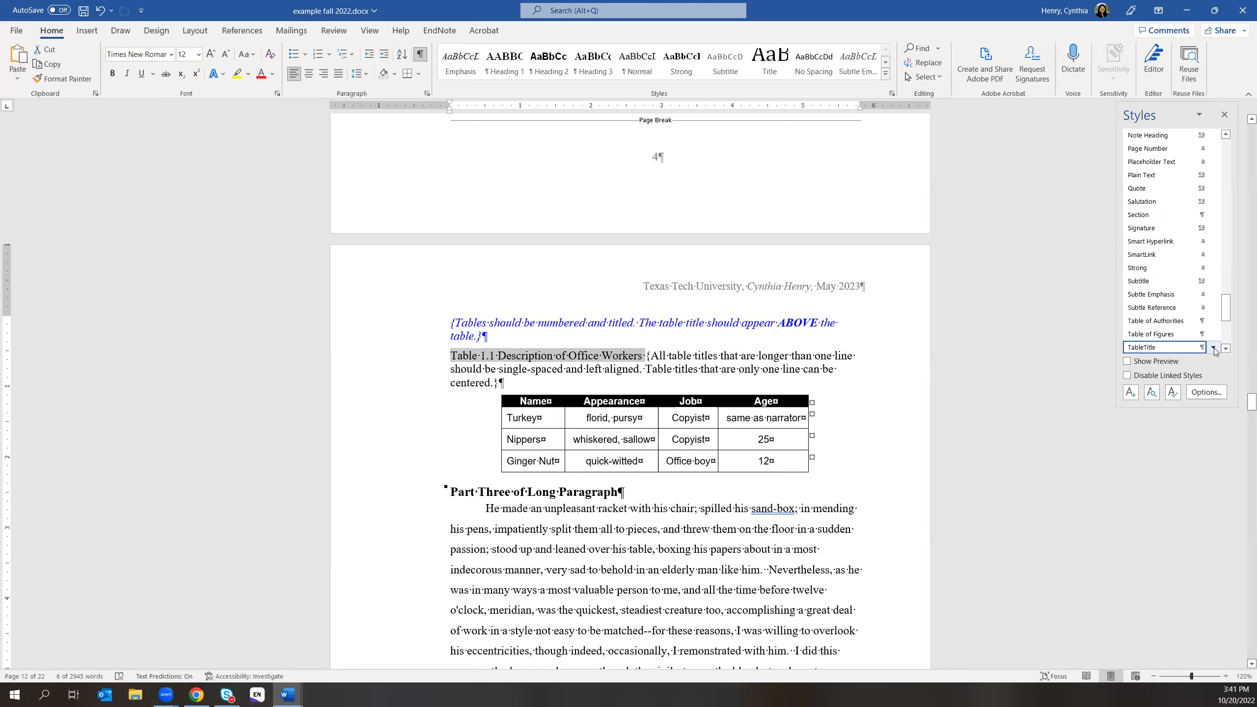
left_click(1213, 347)
left_click(1097, 380)
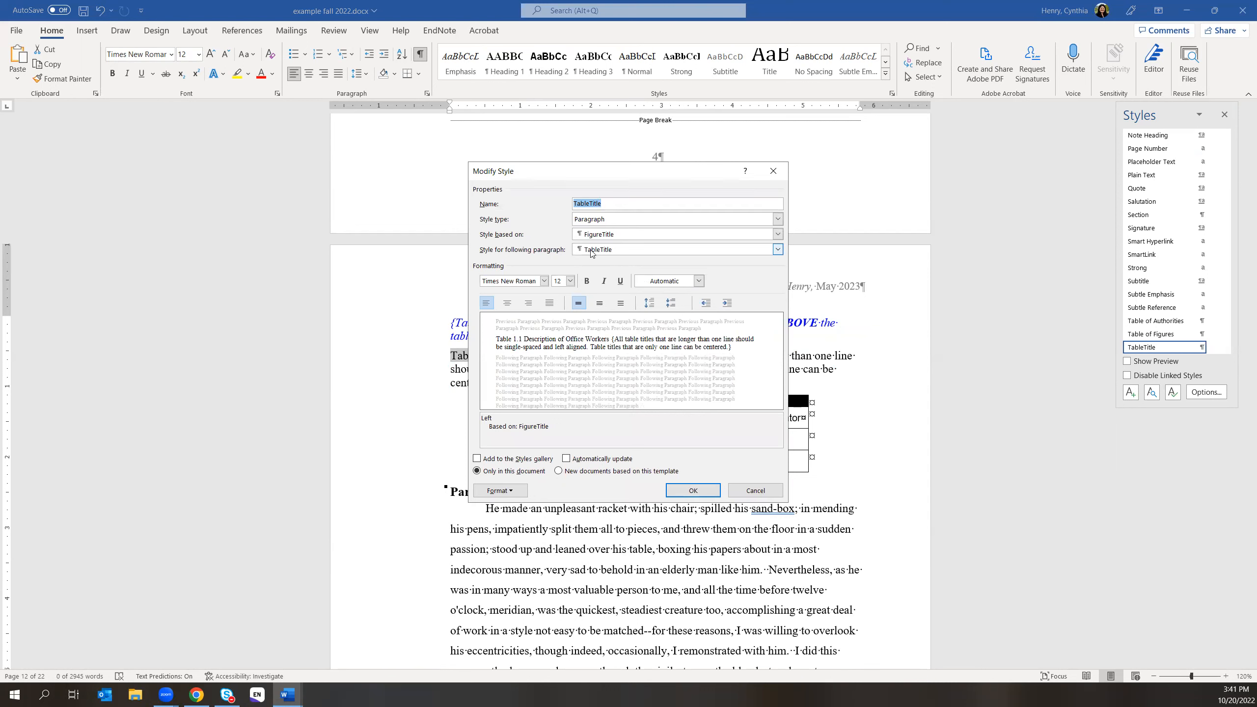
left_click(631, 237)
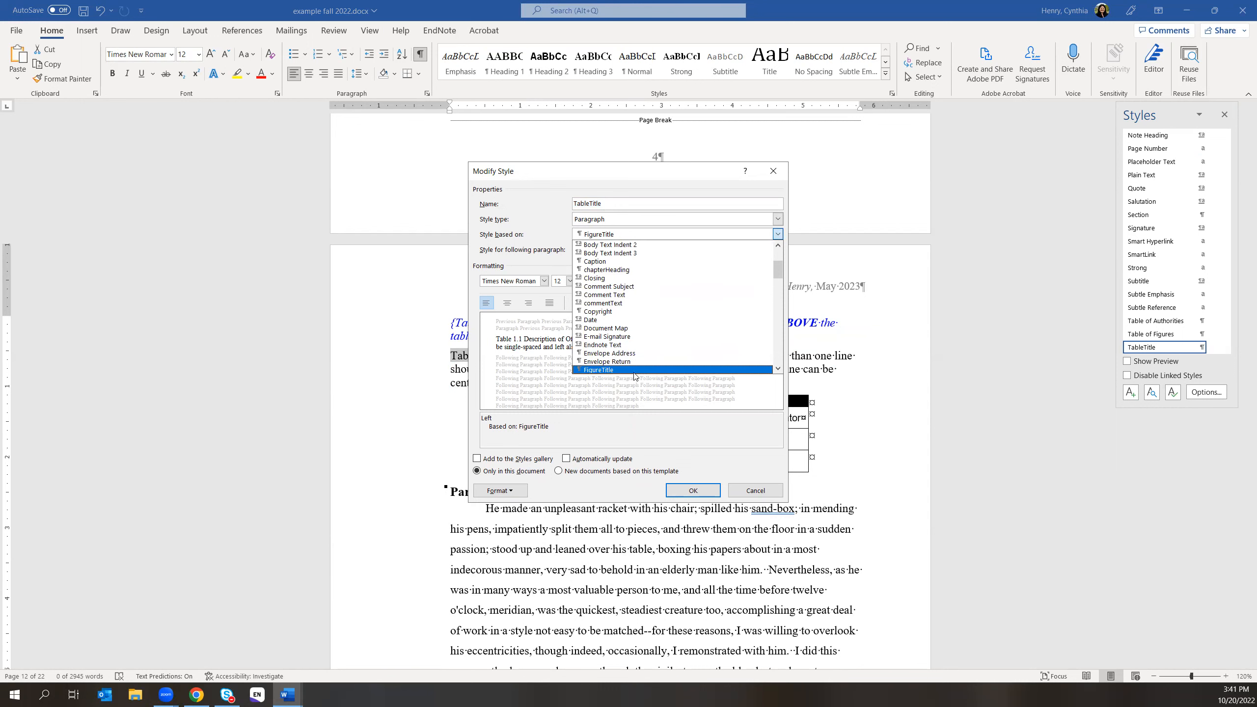
scroll(673, 346, "down", 1)
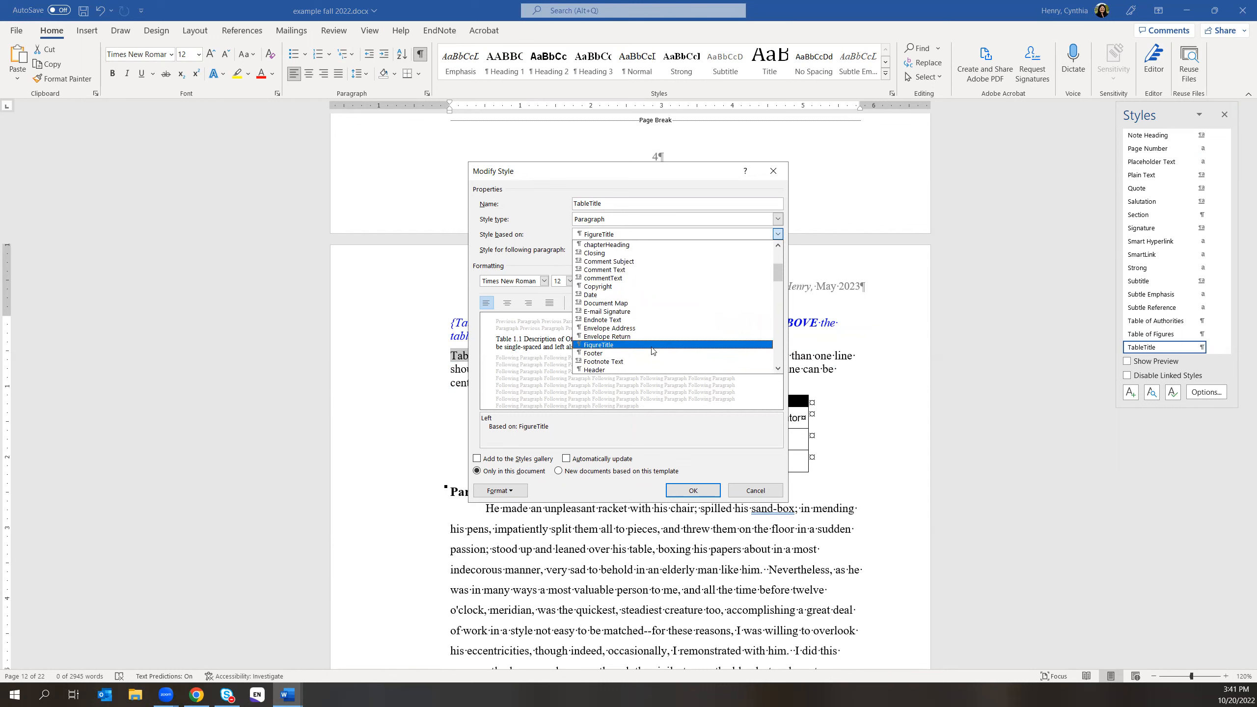
left_click(686, 491)
left_click(686, 491)
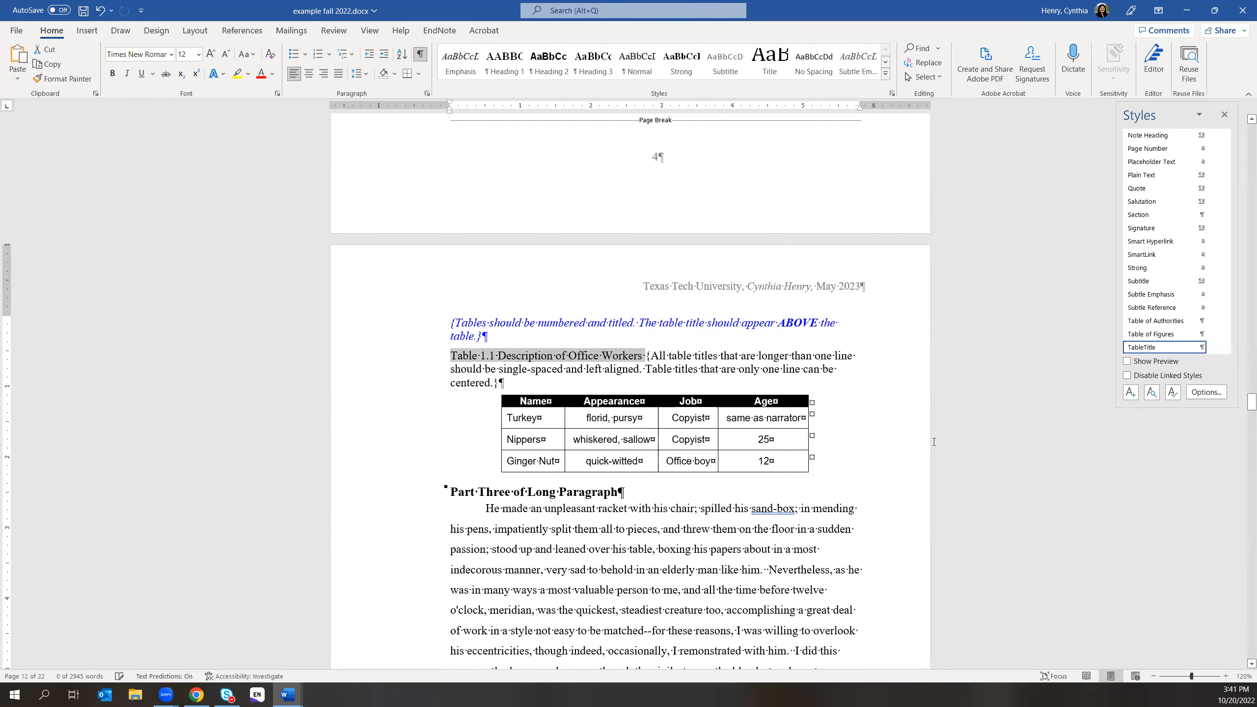
scroll(911, 436, "down", 8)
- Select the 'Table 1.2 Continued' caption on page 14, apply TableTitle, then undo it
scroll(898, 431, "down", 15)
left_click_drag(348, 336, 447, 337)
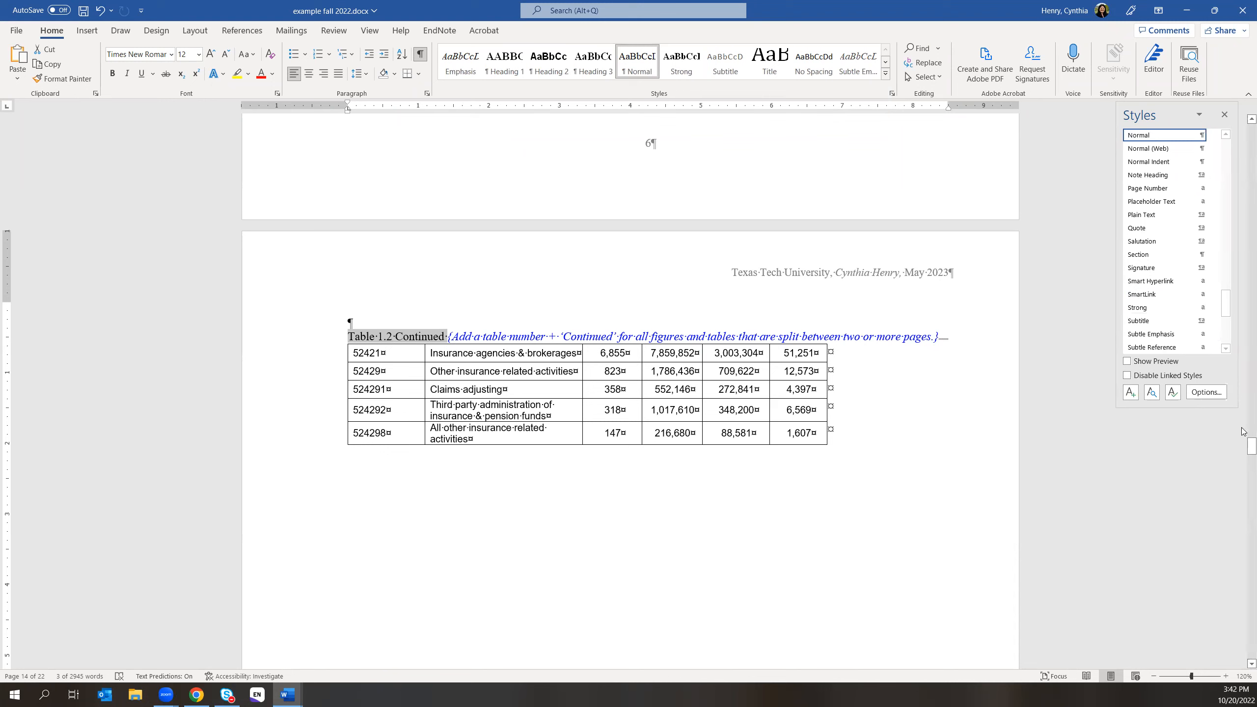
left_click_drag(1225, 313, 1225, 328)
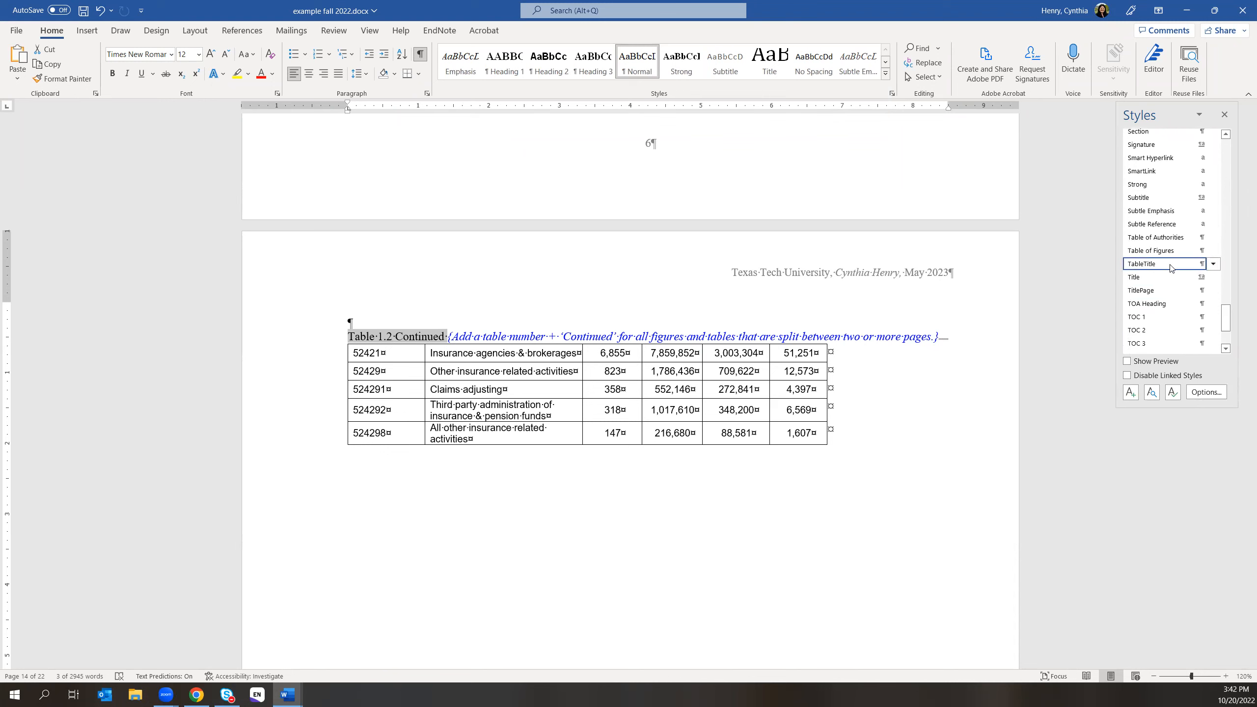
left_click(1152, 263)
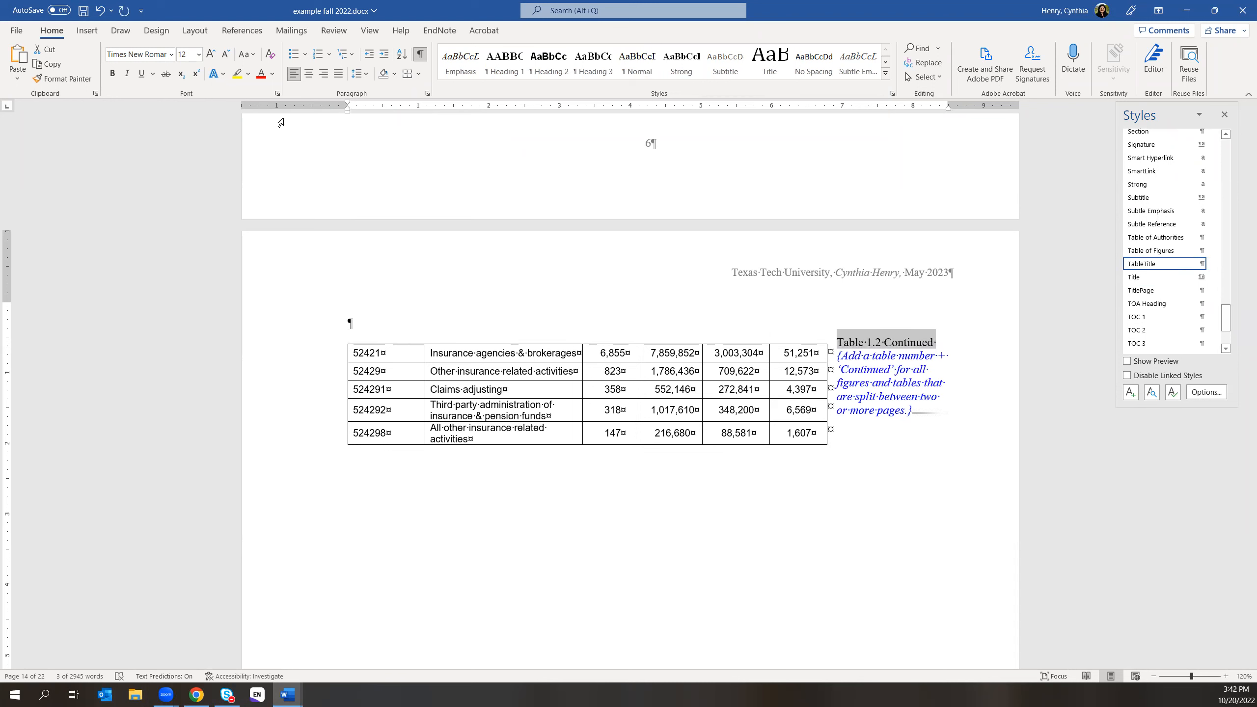
left_click(100, 11)
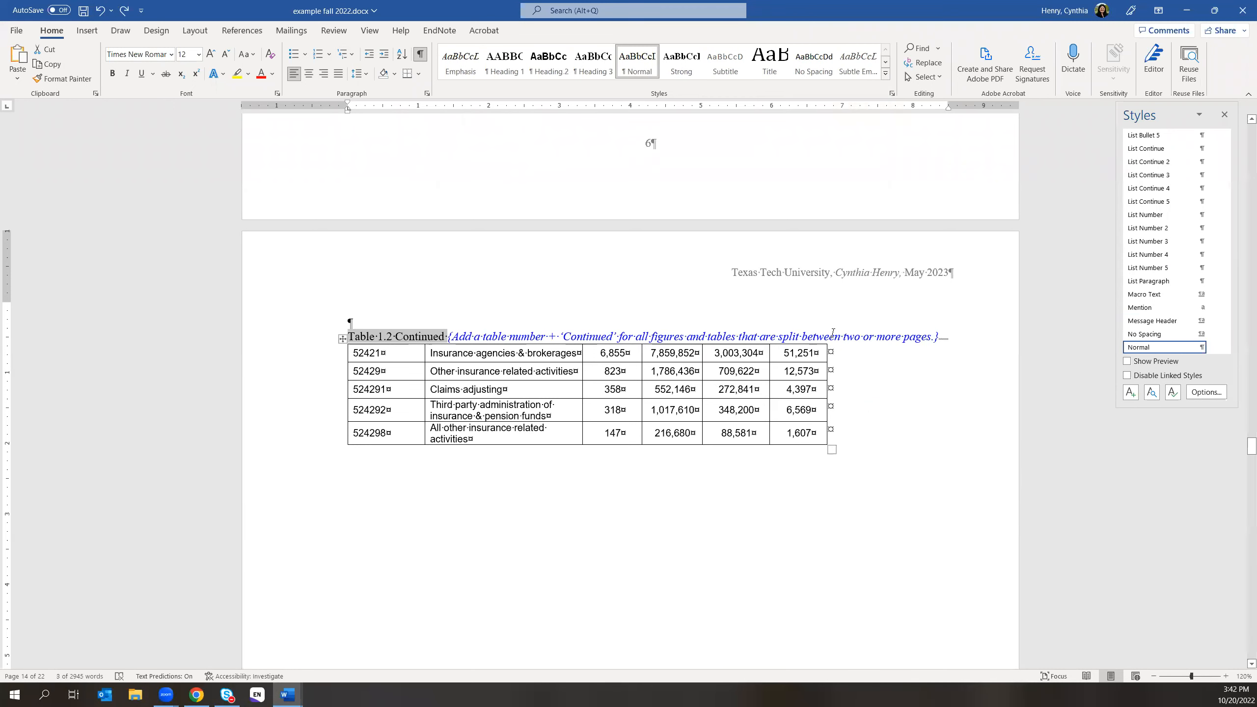
- Open the TableTitle style's Modify settings and cancel, leaving the style unchanged
scroll(1244, 277, "down", 1)
scroll(1244, 277, "down", 3)
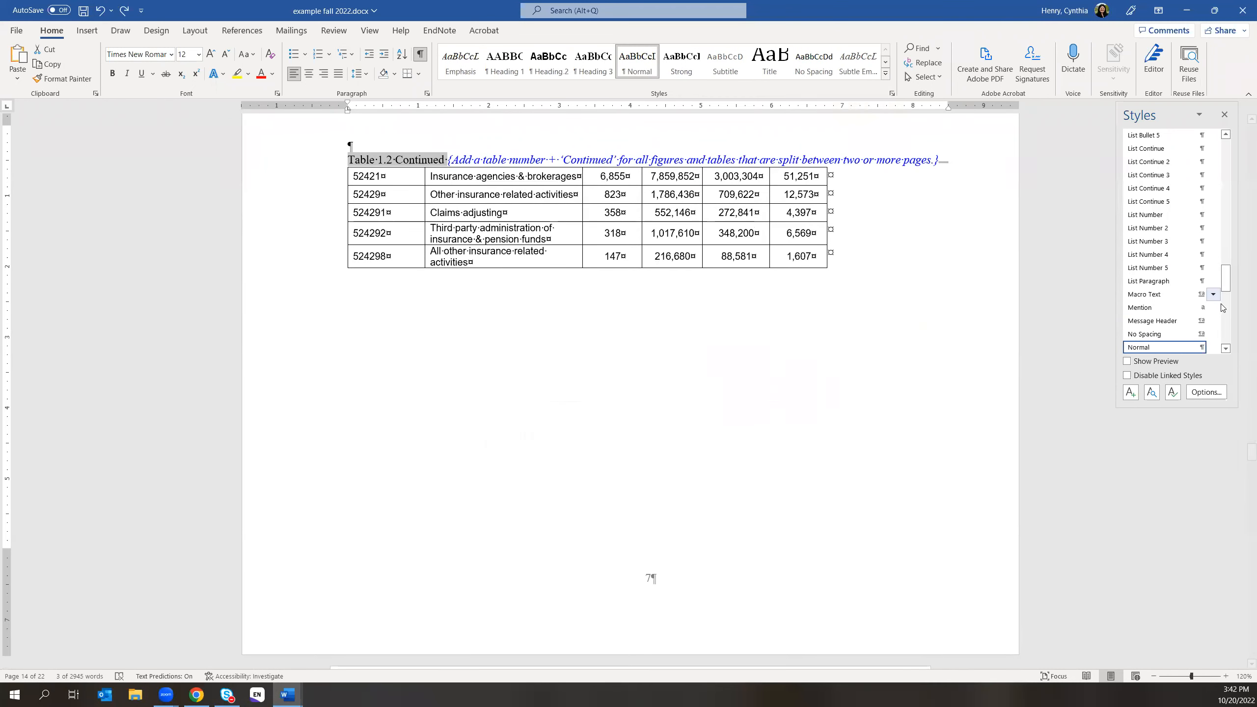
scroll(1206, 281, "up", 3)
scroll(951, 367, "up", 1)
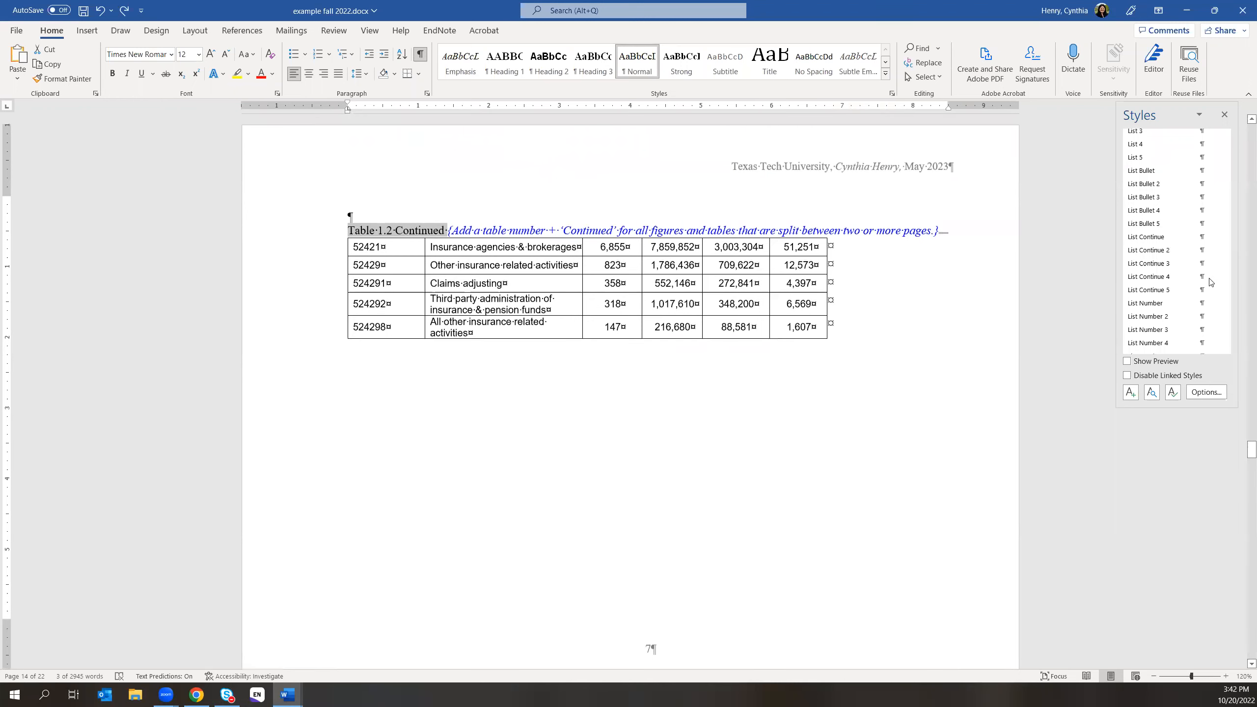
left_click_drag(1226, 273, 1228, 351)
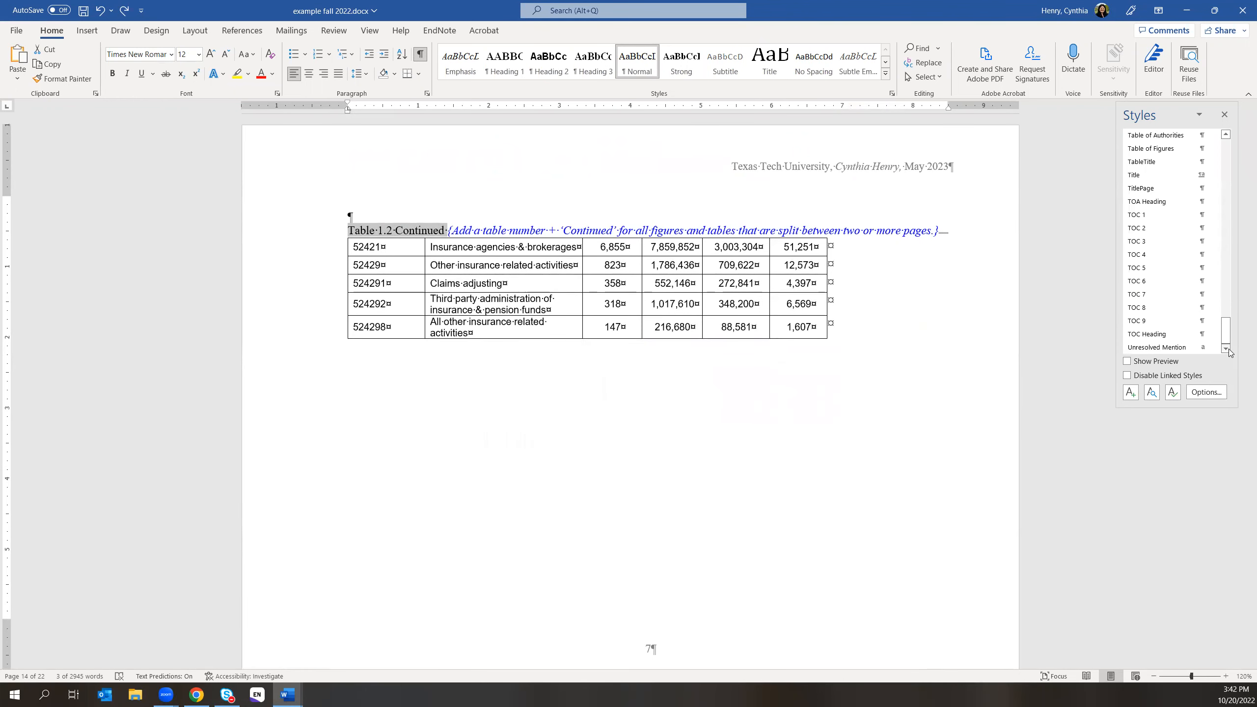
left_click(1213, 162)
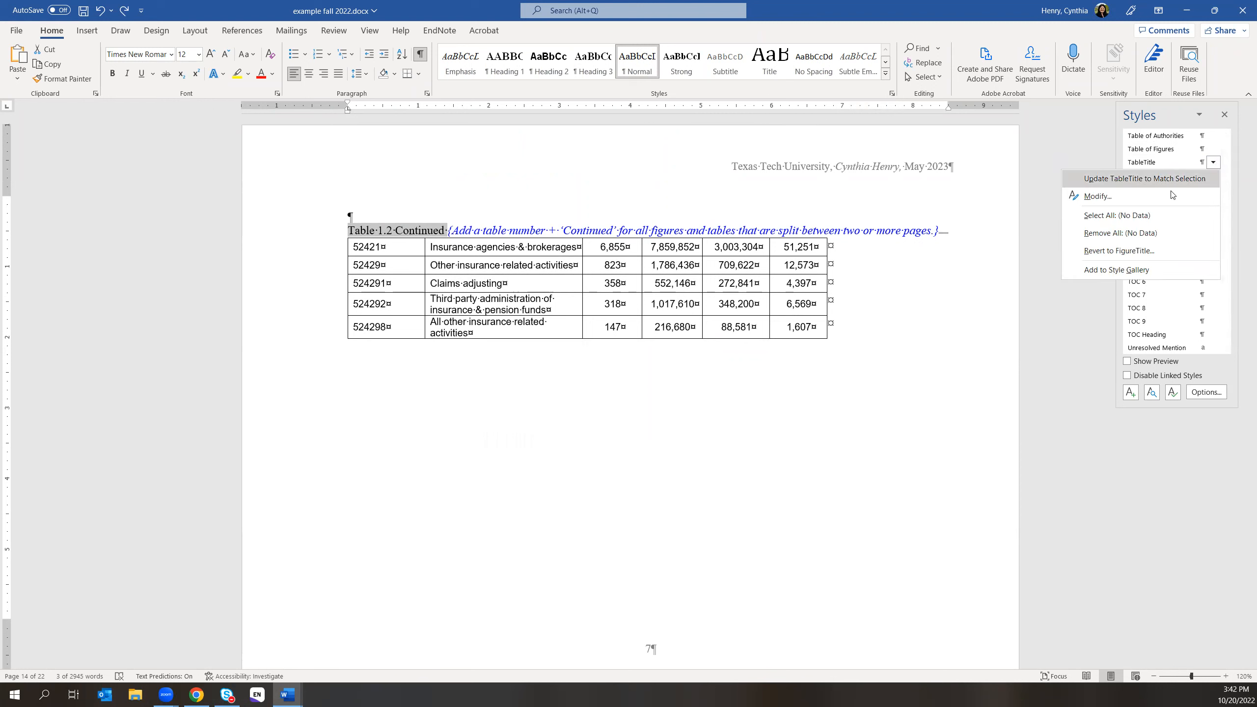
left_click(1141, 197)
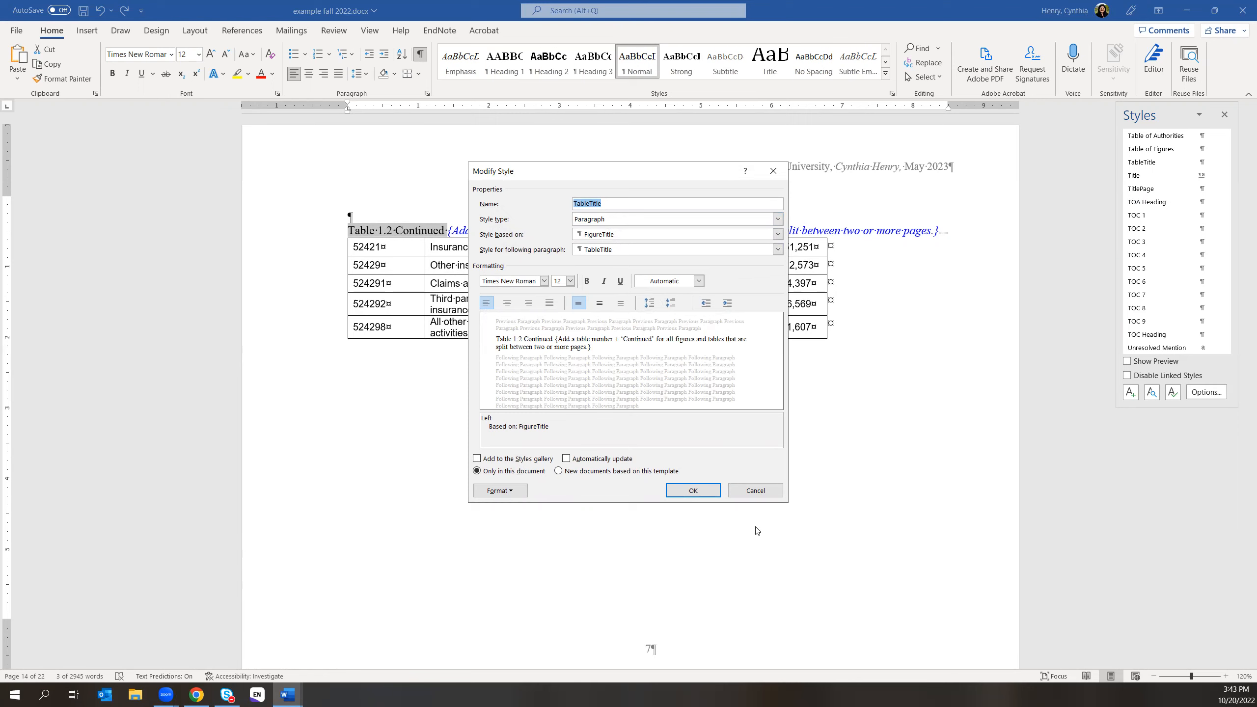
left_click(763, 491)
scroll(891, 445, "up", 5)
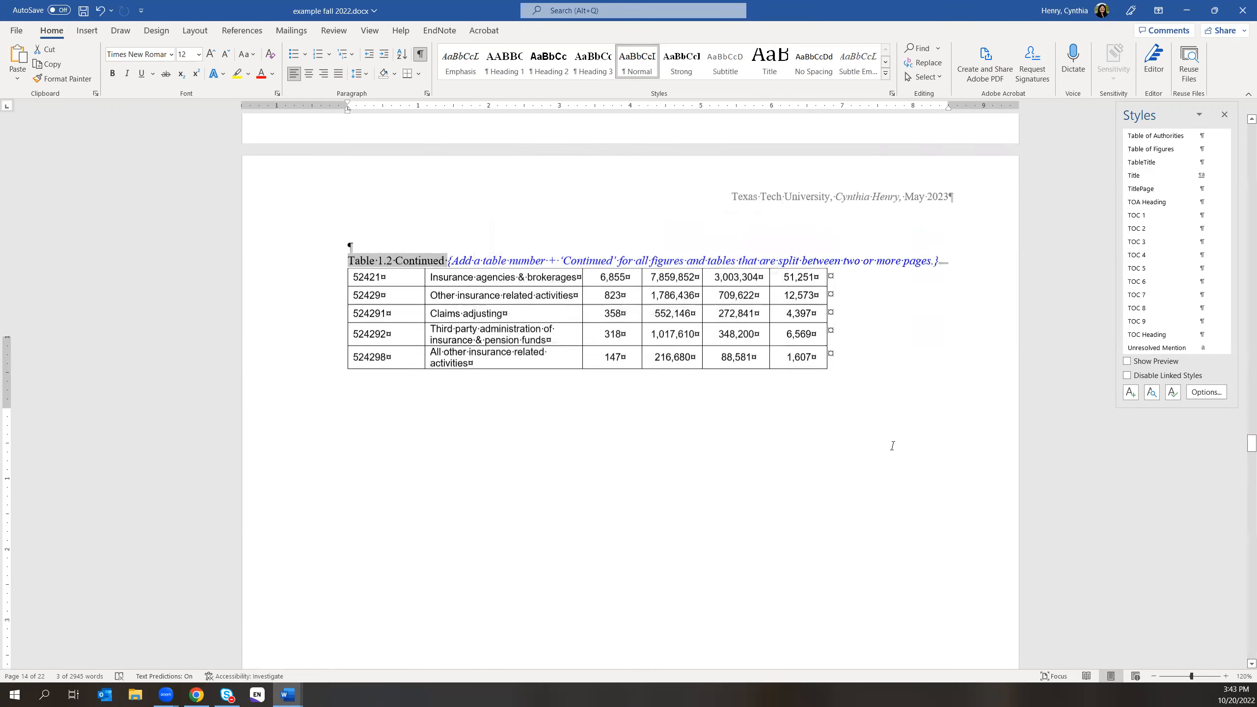
- Select the Table 1.1 title and confirm TableTitle's Modify settings with OK unchanged
scroll(892, 444, "up", 10)
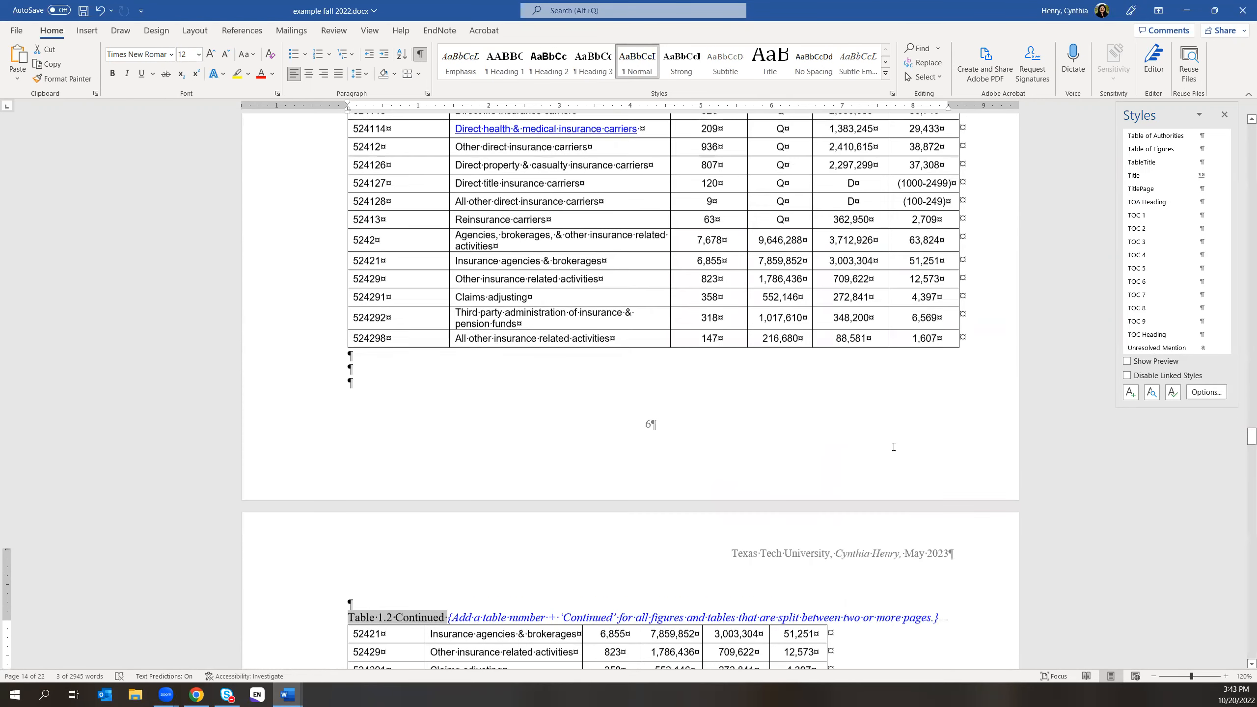
scroll(890, 448, "up", 2)
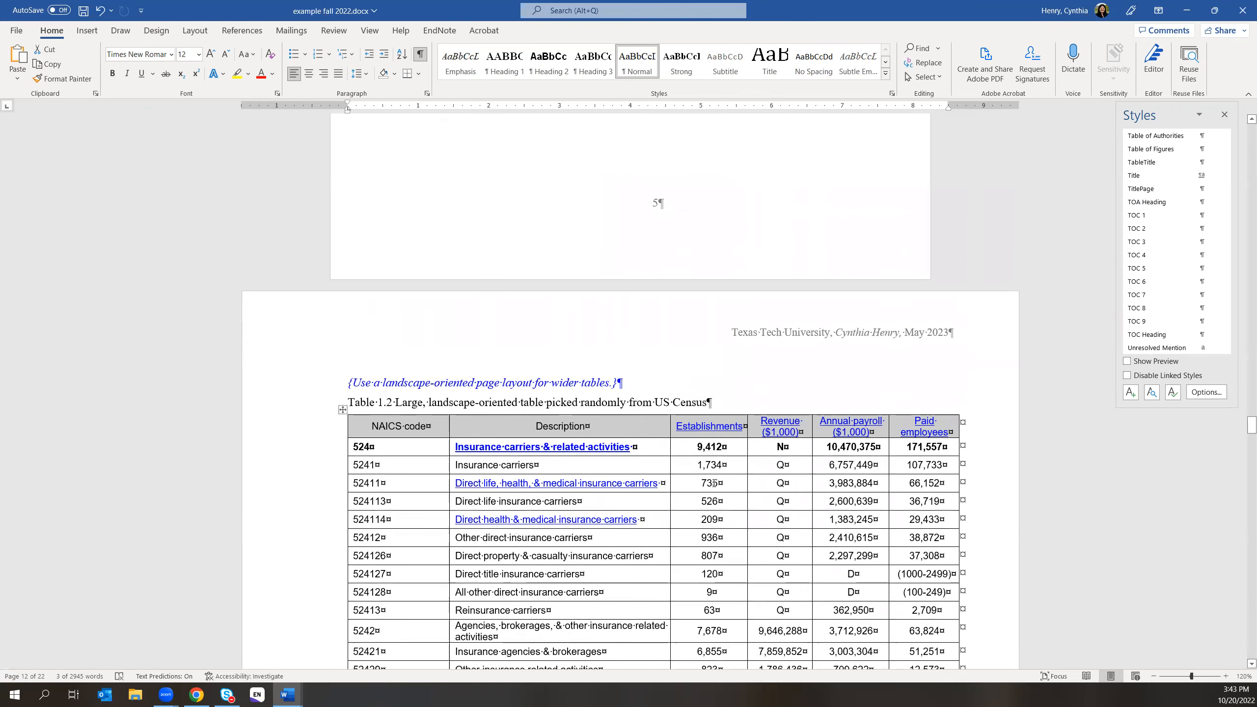
scroll(714, 482, "up", 12)
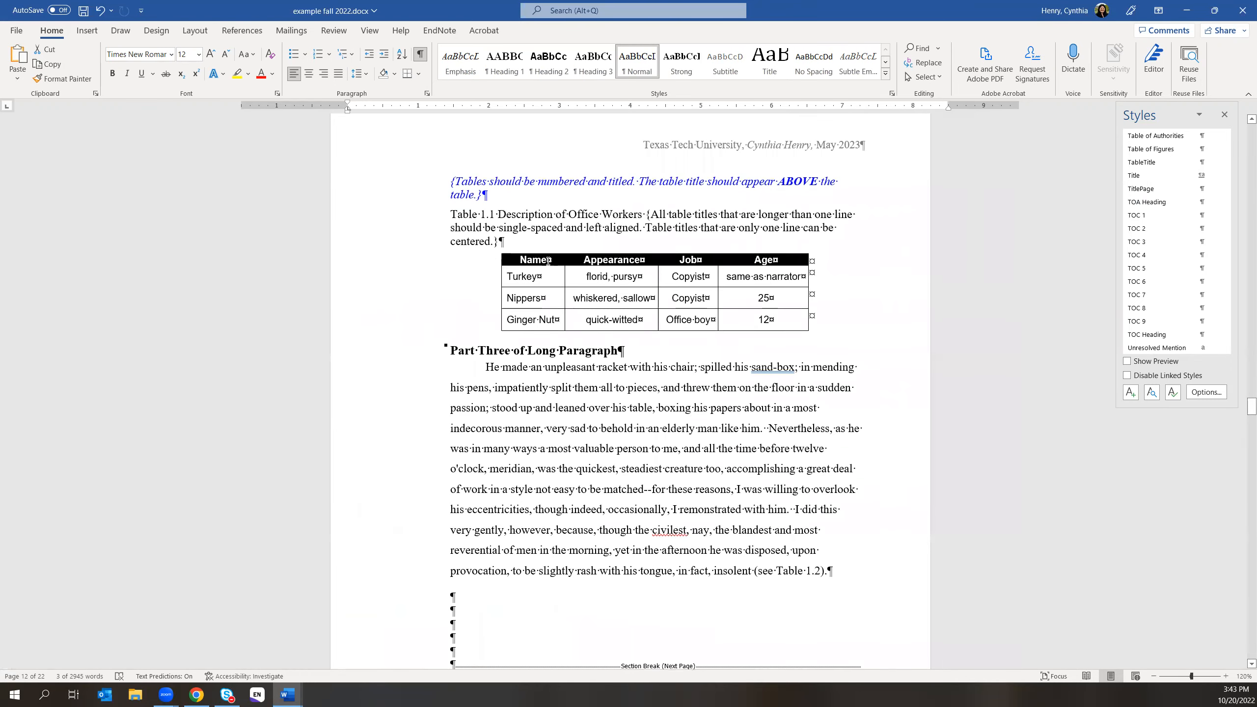
left_click_drag(450, 214, 644, 214)
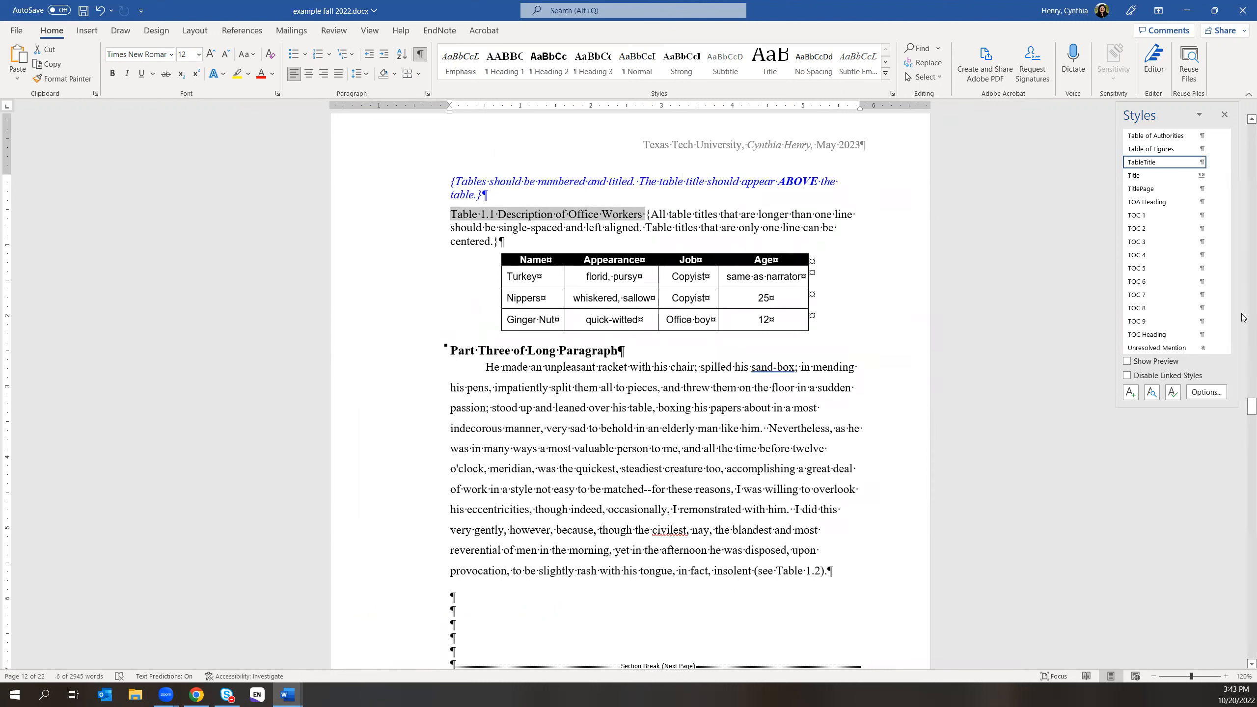
left_click(1212, 164)
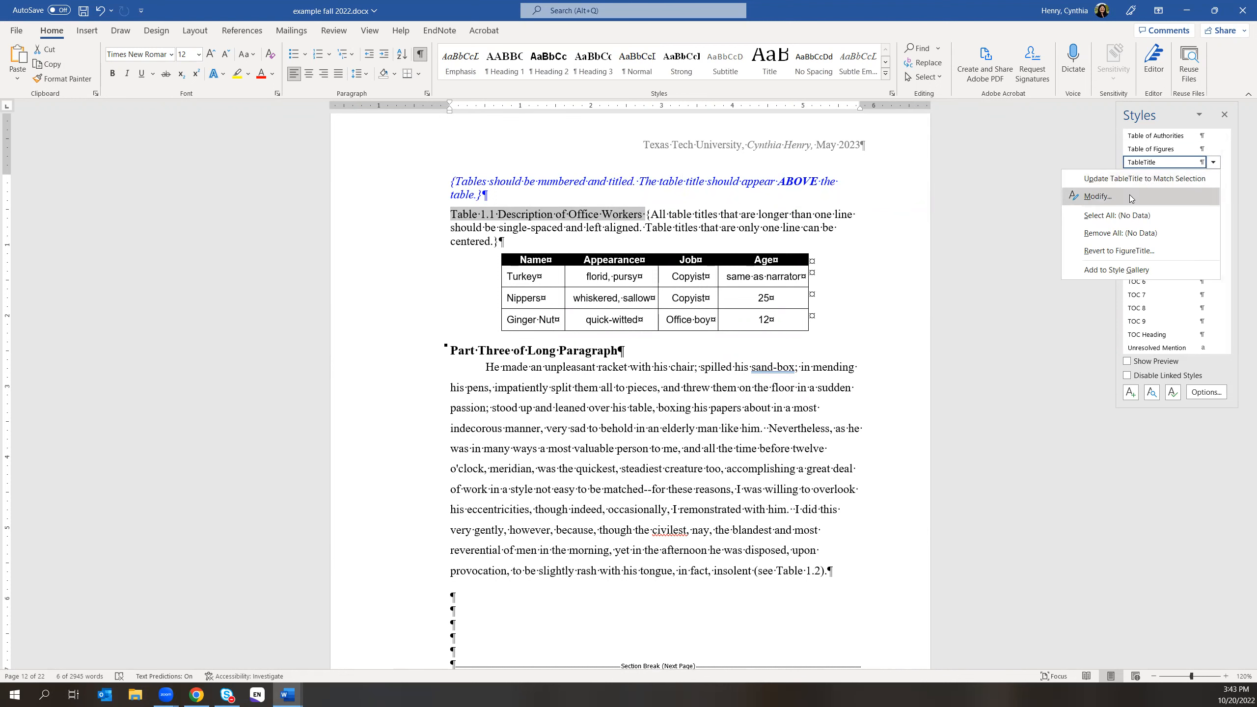
left_click(1097, 196)
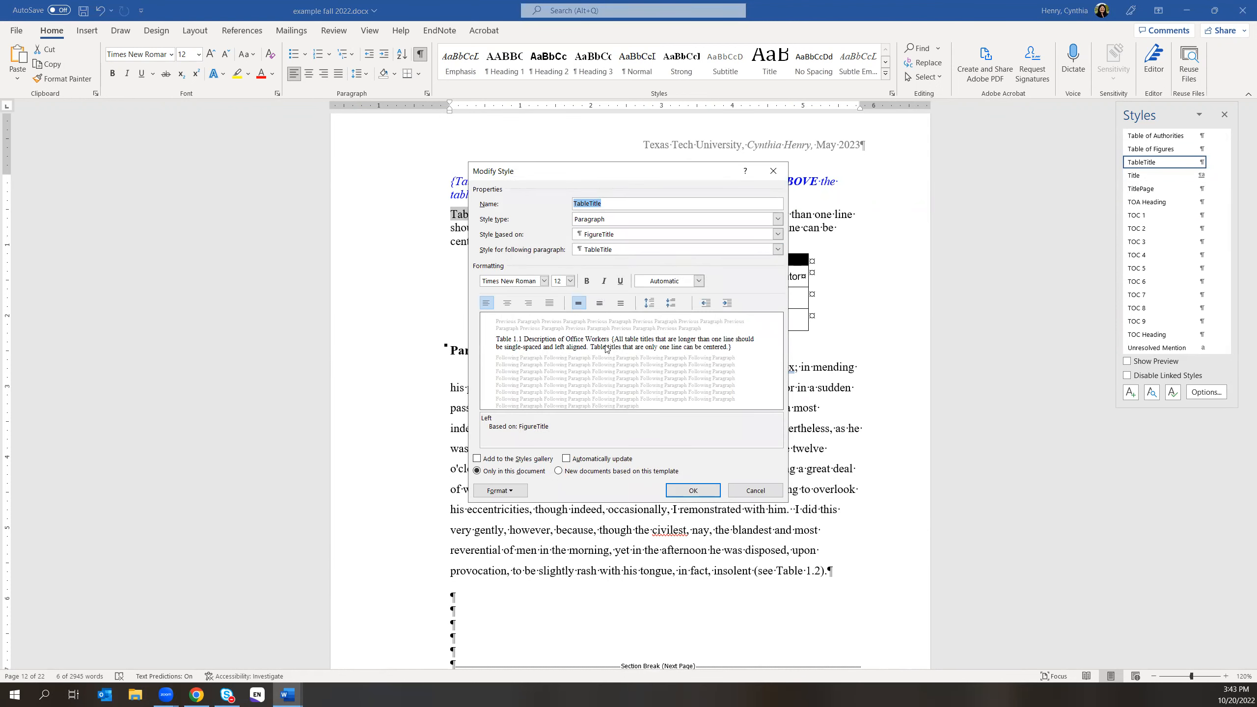
left_click(674, 486)
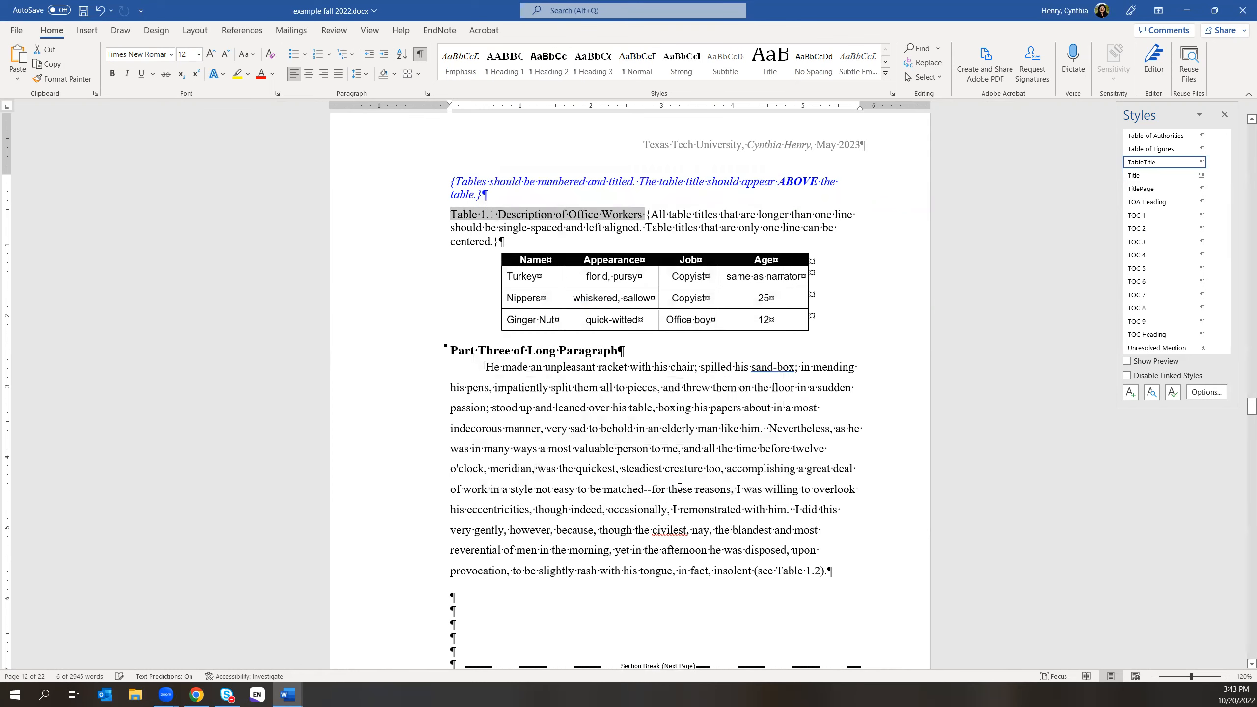
- Apply TableTitle to the Table 1.2 caption, then select 'Table 1.2 Continued' on the next page
scroll(678, 487, "down", 12)
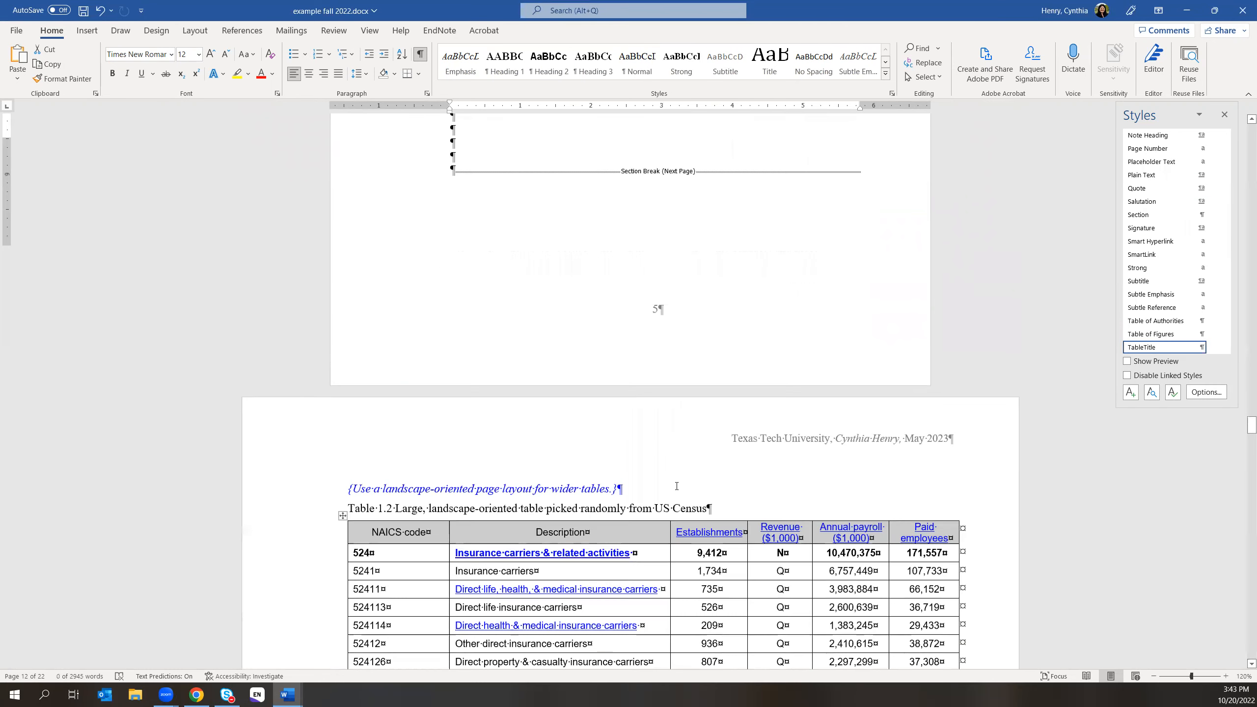
left_click(391, 363)
left_click_drag(349, 261, 697, 261)
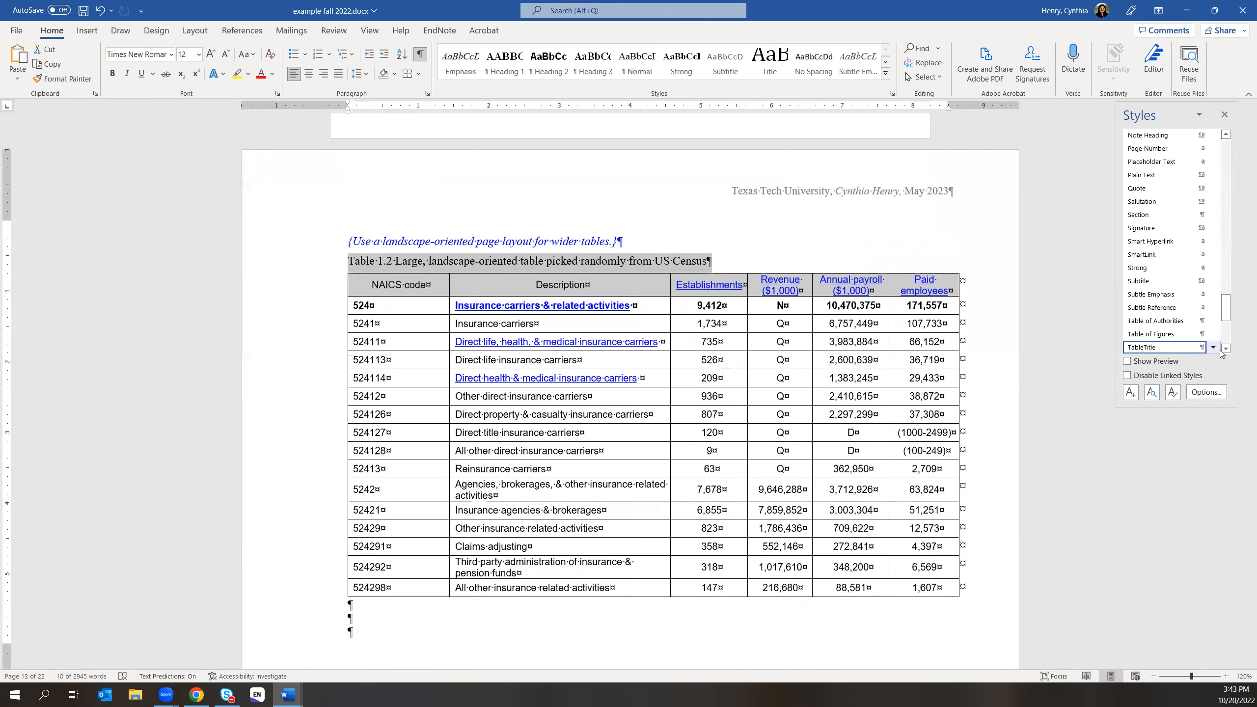
left_click(1178, 348)
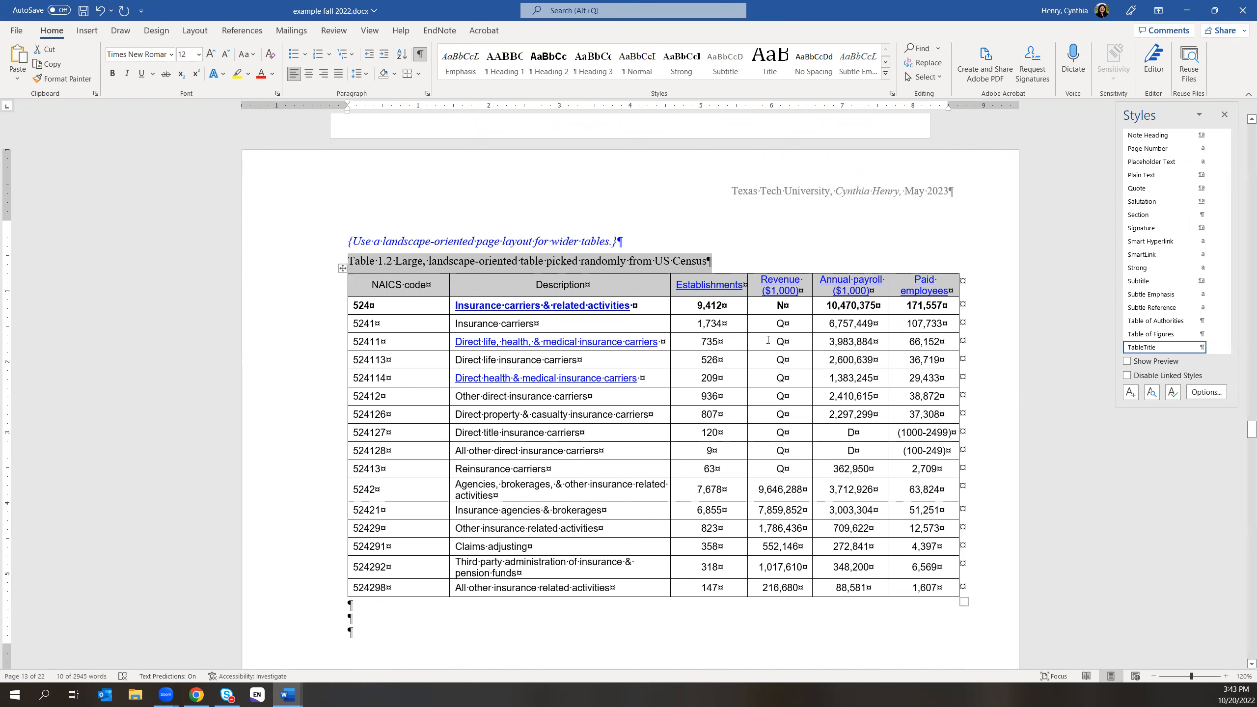
scroll(647, 513, "down", 10)
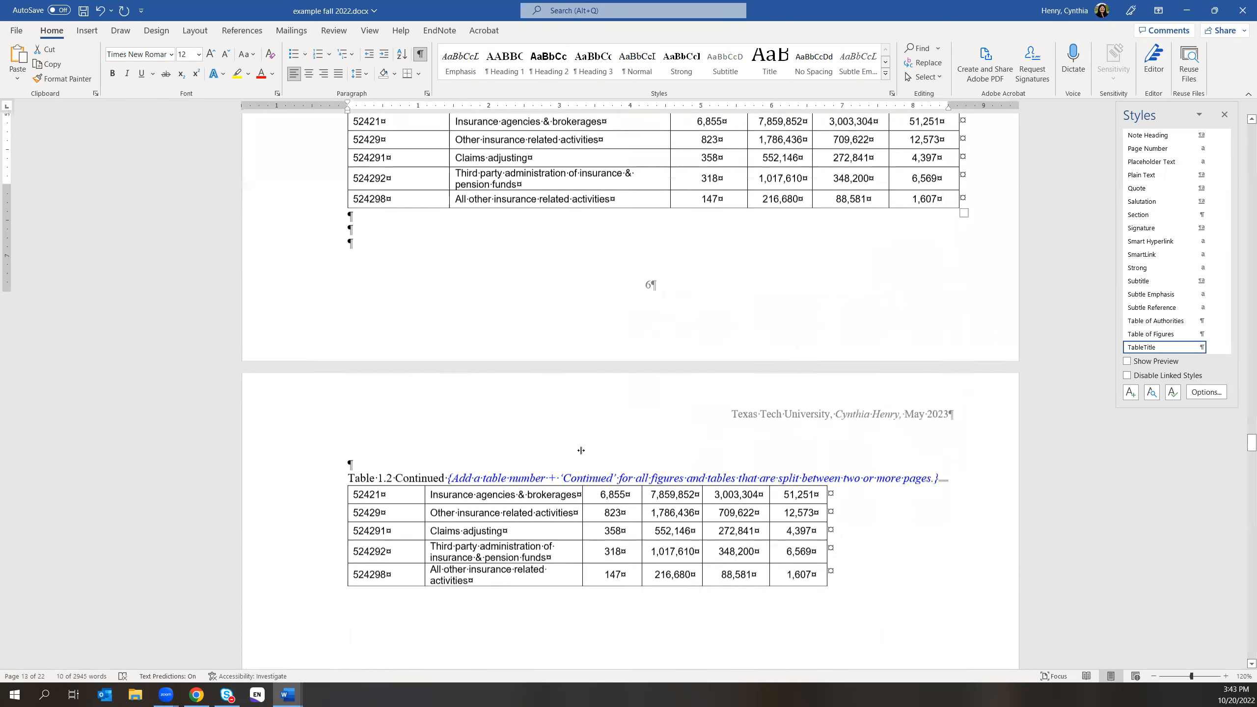
left_click_drag(349, 372, 441, 372)
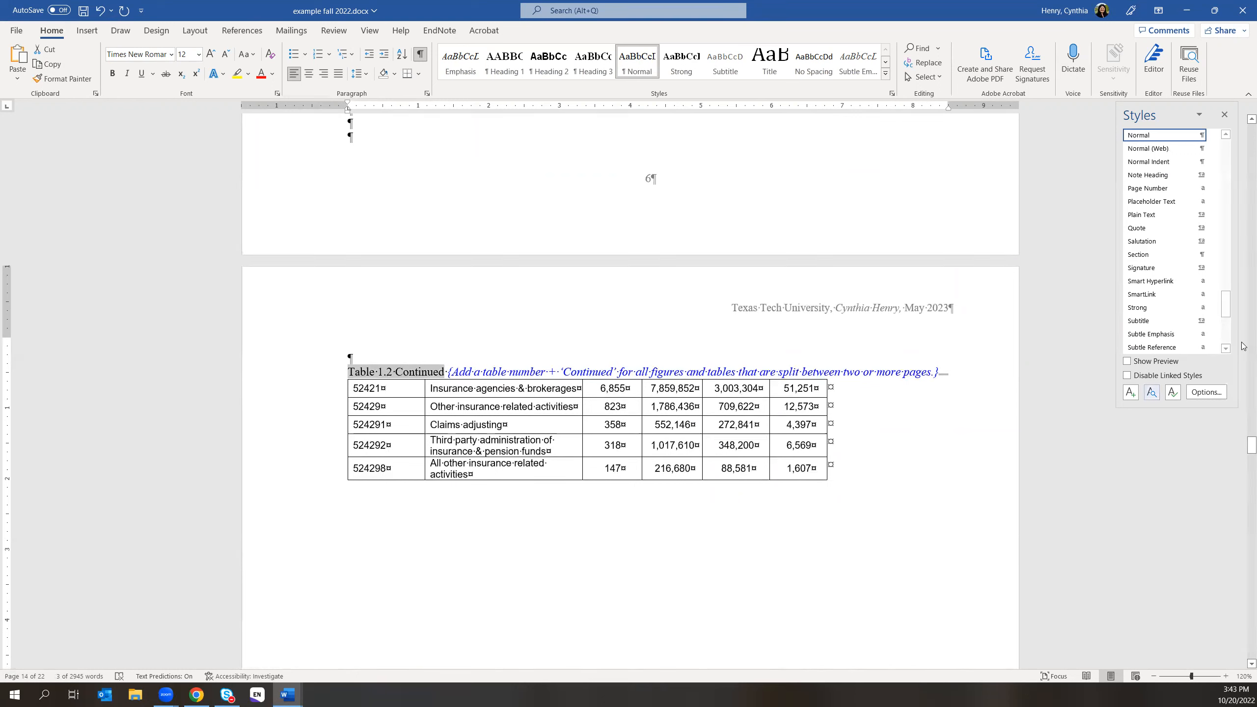
- Apply TableTitle to the 'Table 1.2 Continued' caption and delete its blue instruction note
scroll(1178, 293, "down", 3)
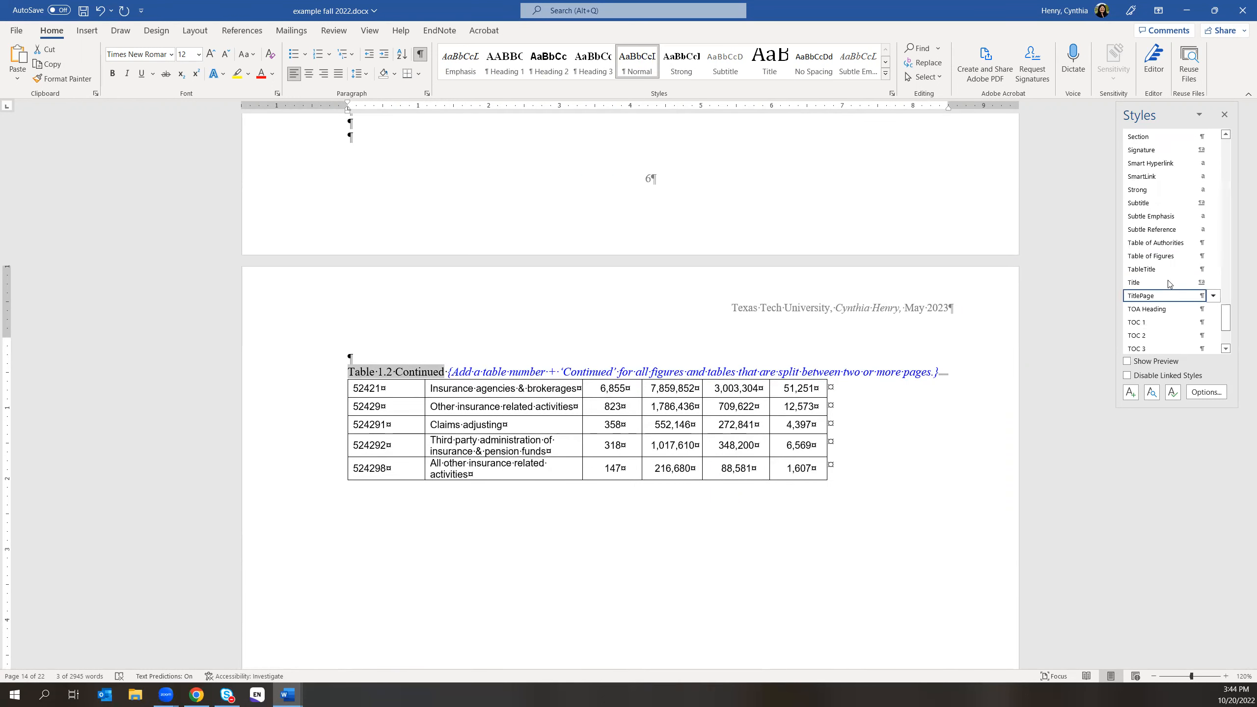
left_click(1181, 272)
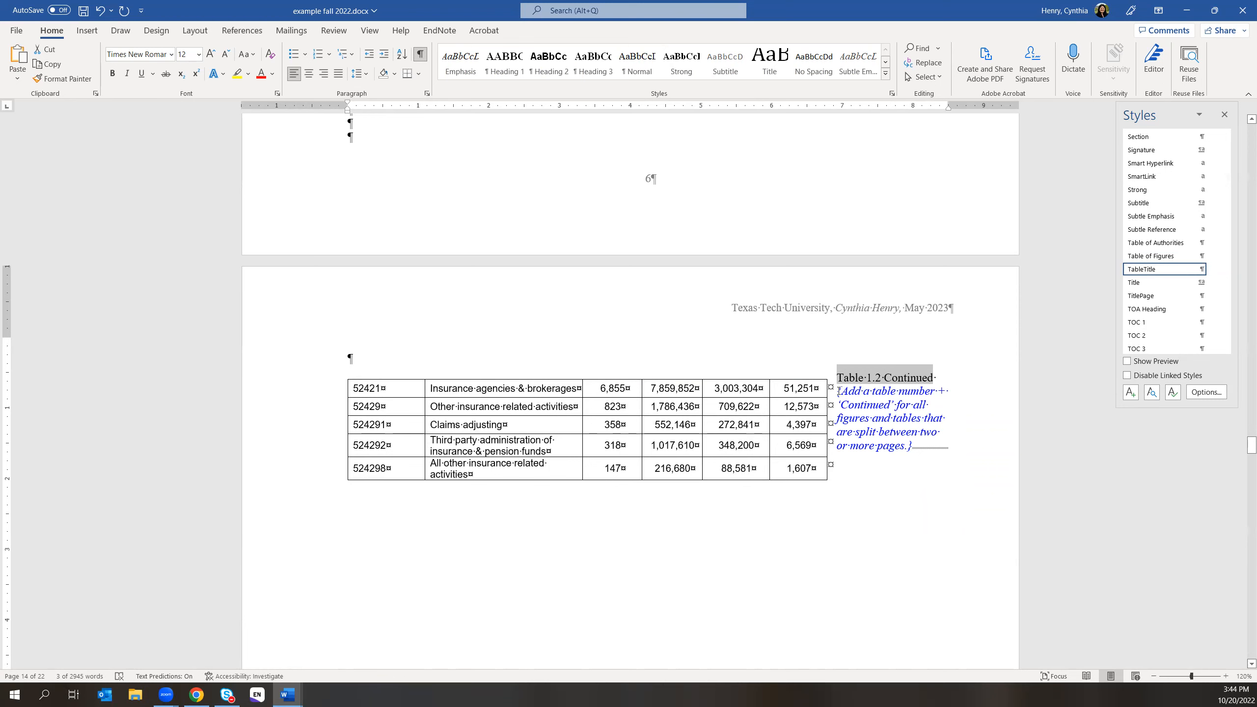
left_click_drag(838, 391, 908, 445)
key("Delete")
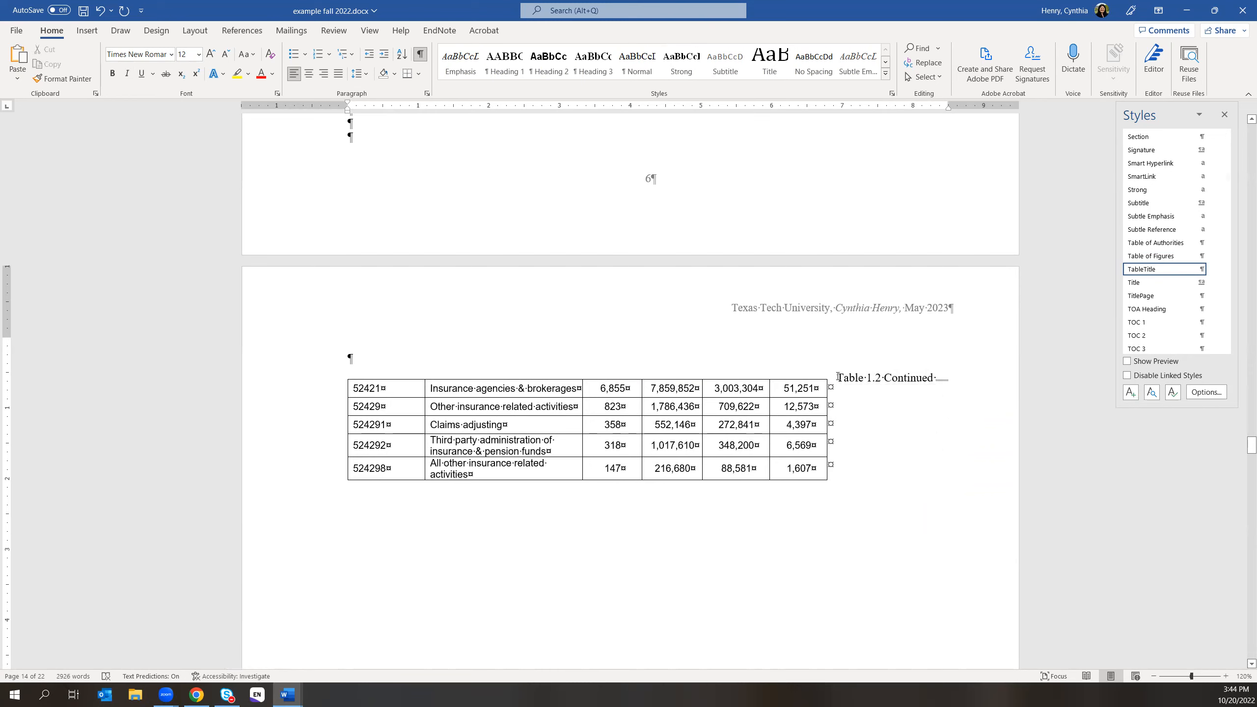
- Select the 'Table 1.2 Continued' caption text and expand the styles gallery
left_click_drag(837, 377, 912, 378)
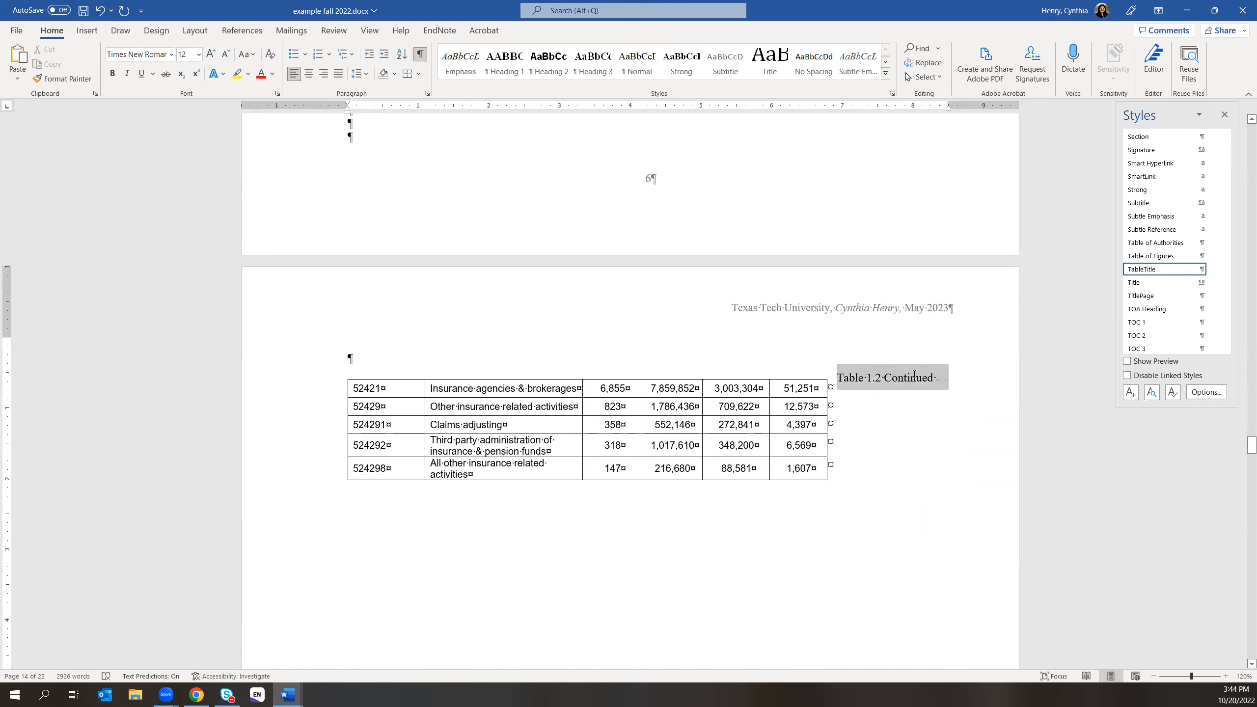
mouse_move(935, 379)
left_mouse_down()
mouse_move(846, 378)
mouse_move(930, 390)
left_mouse_up()
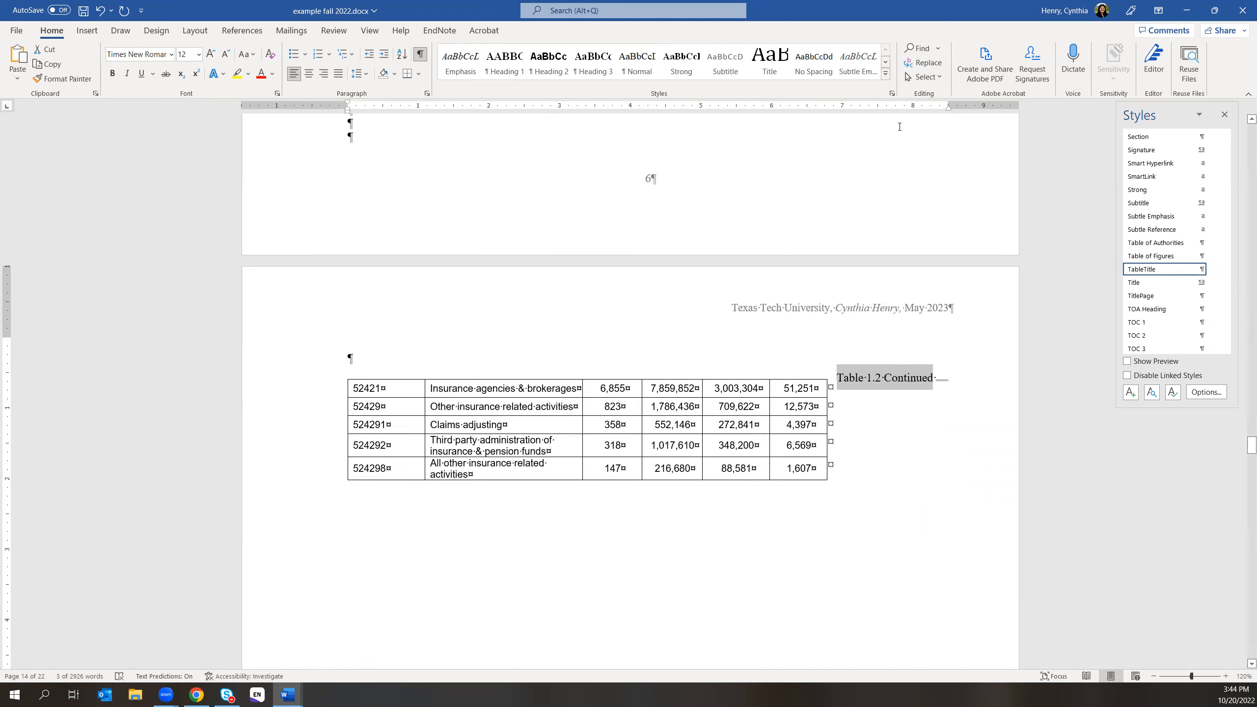
left_click(885, 74)
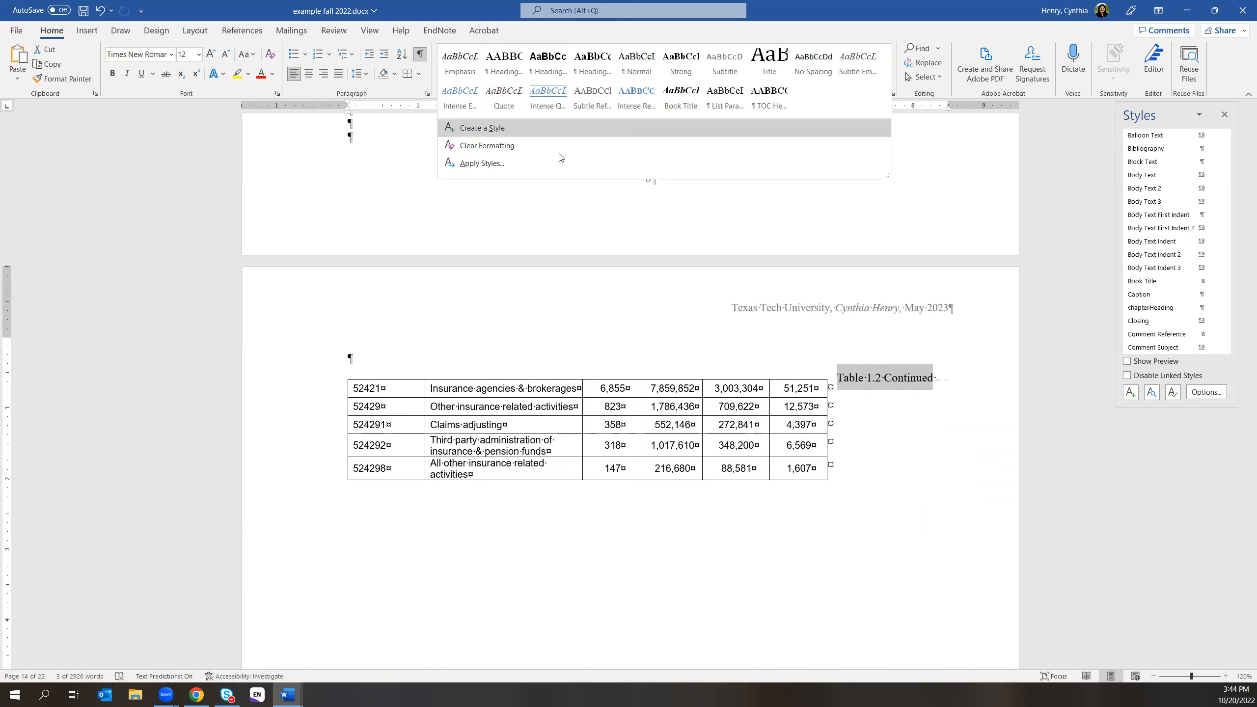
- Reapply TableTitle to the caption and try adding a paragraph break after it, then undo
left_click(1150, 349)
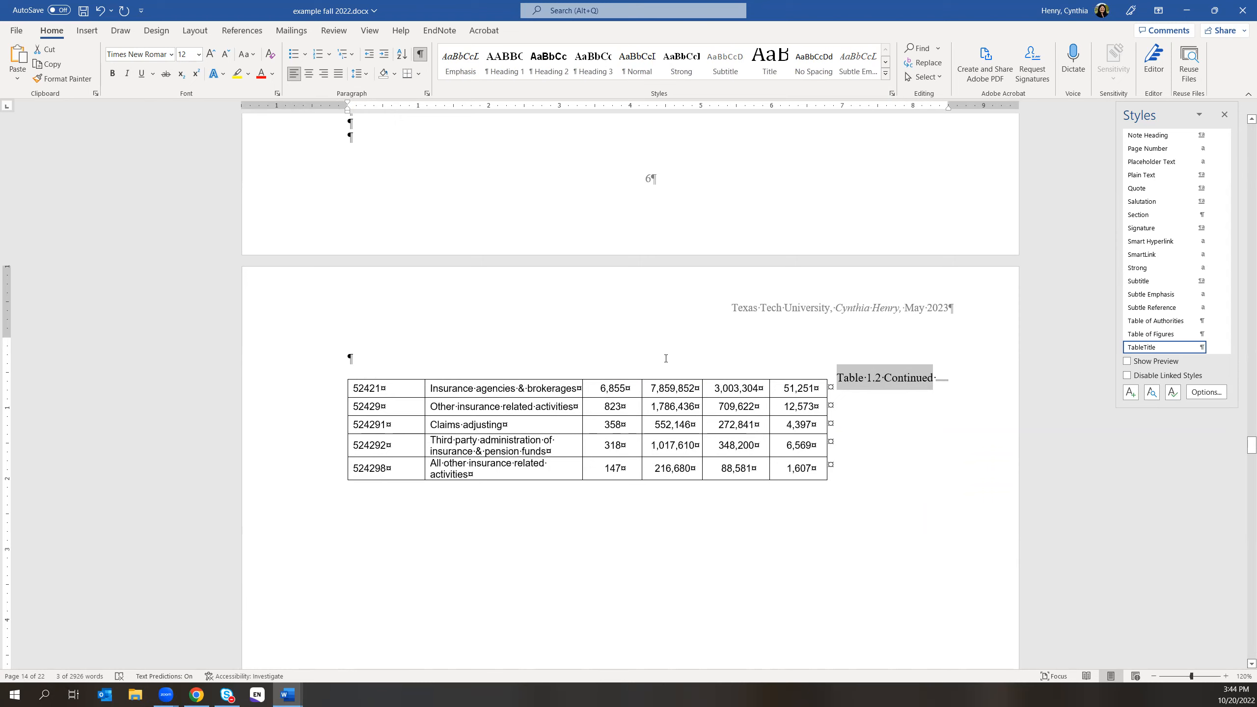
left_click(860, 378)
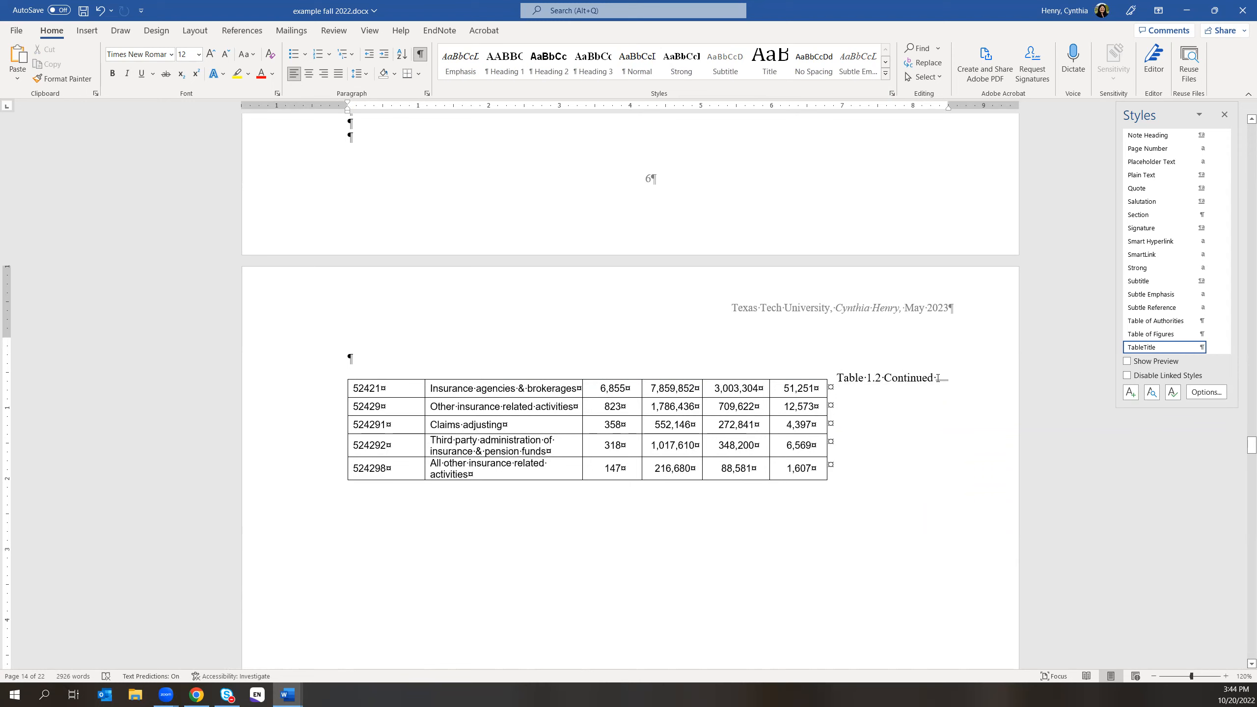
key("Return")
left_click(101, 10)
- Try deleting the break after the caption, then undo back to the original caption and blue note
key("BackSpace")
key("Delete")
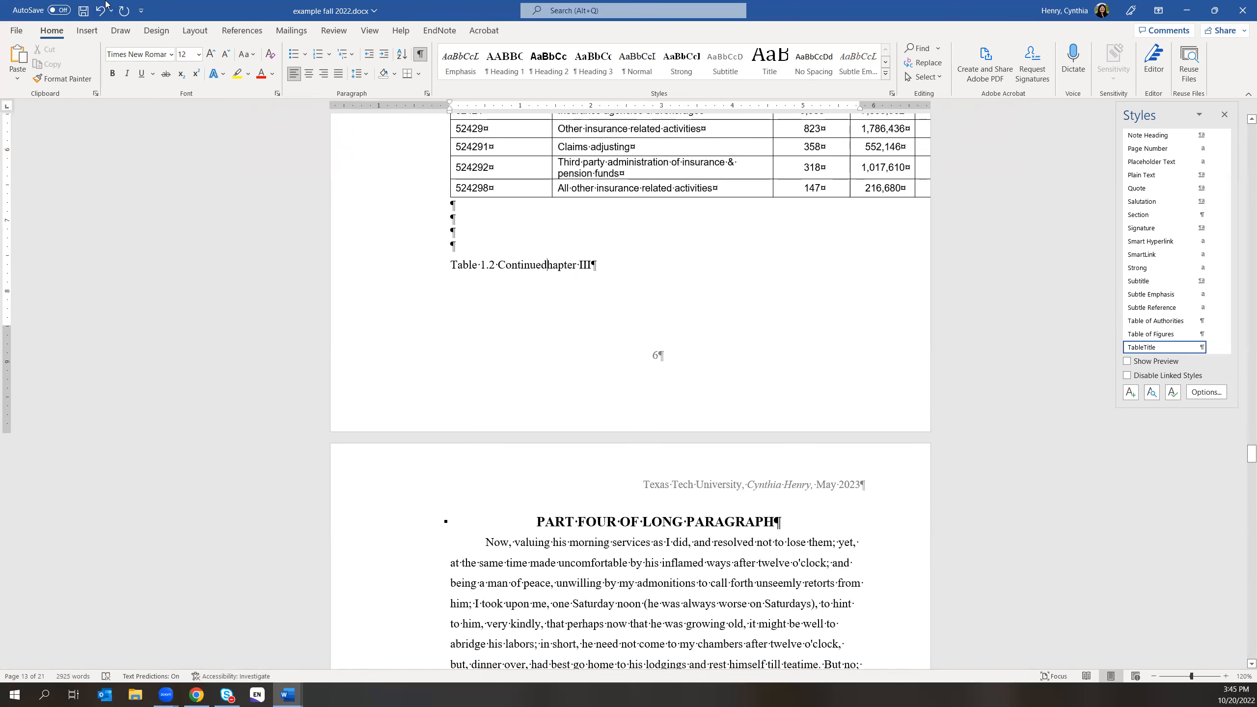
left_click(101, 10)
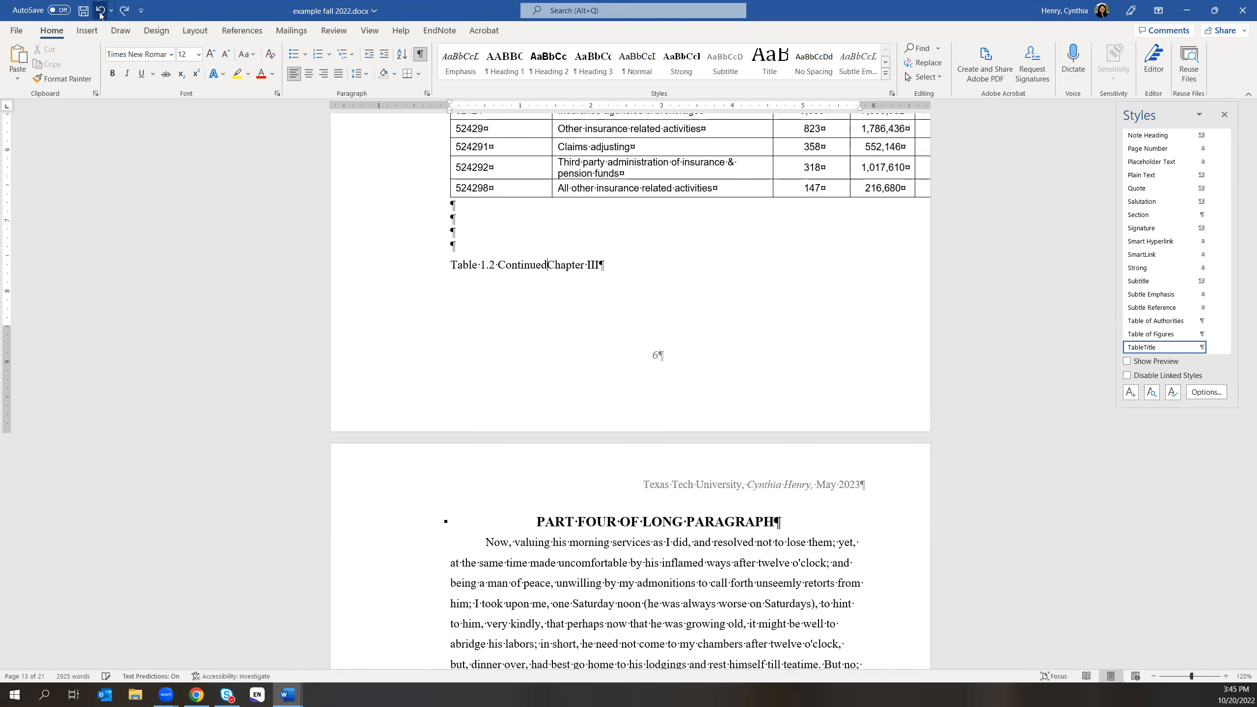
left_click(102, 11)
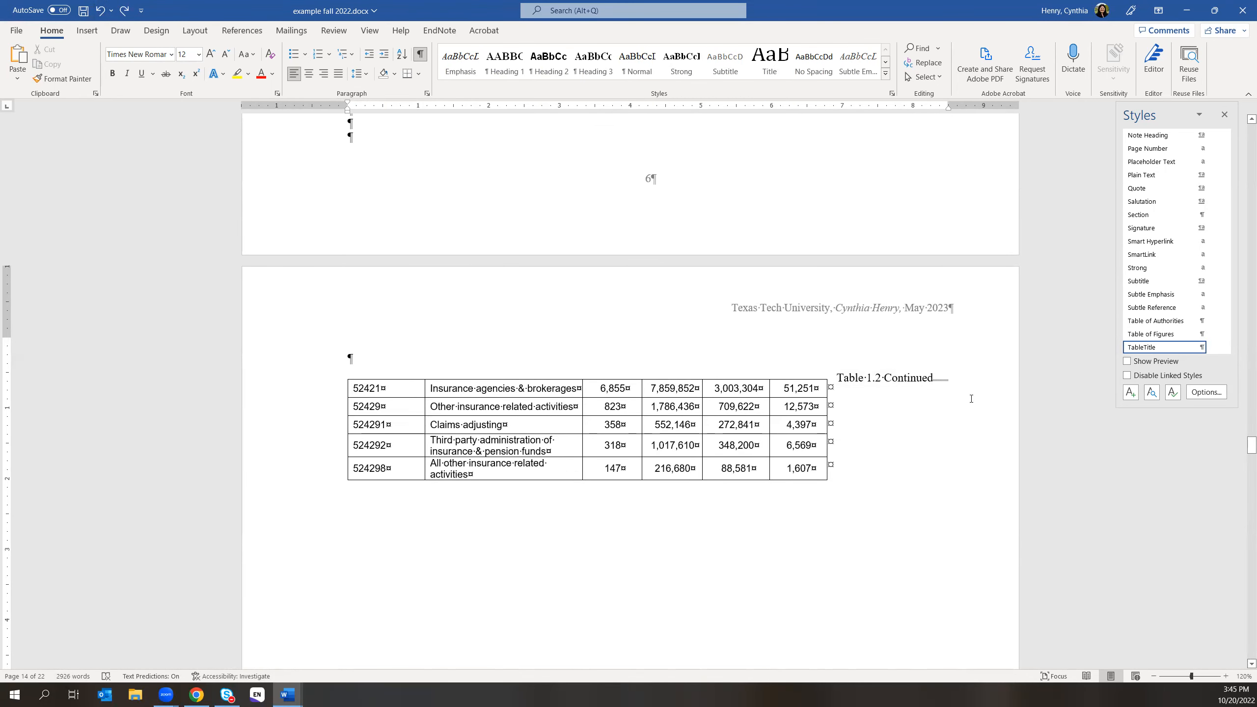
key("Delete")
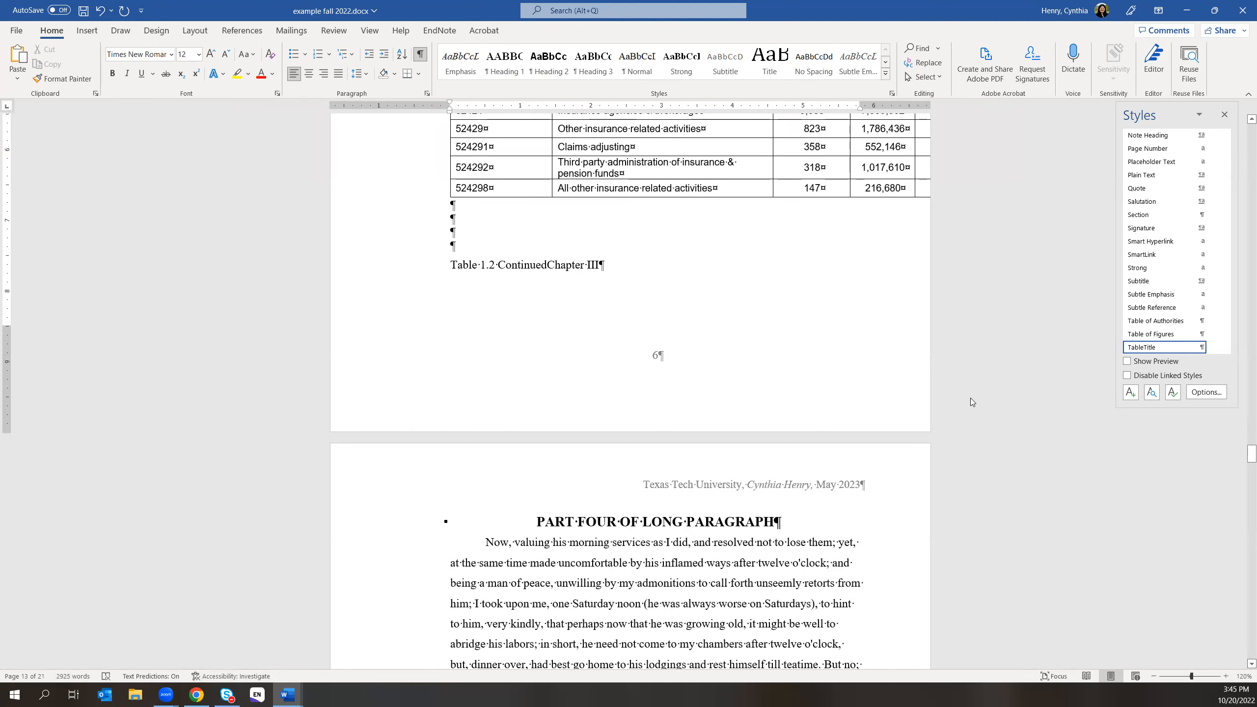
left_click(100, 10)
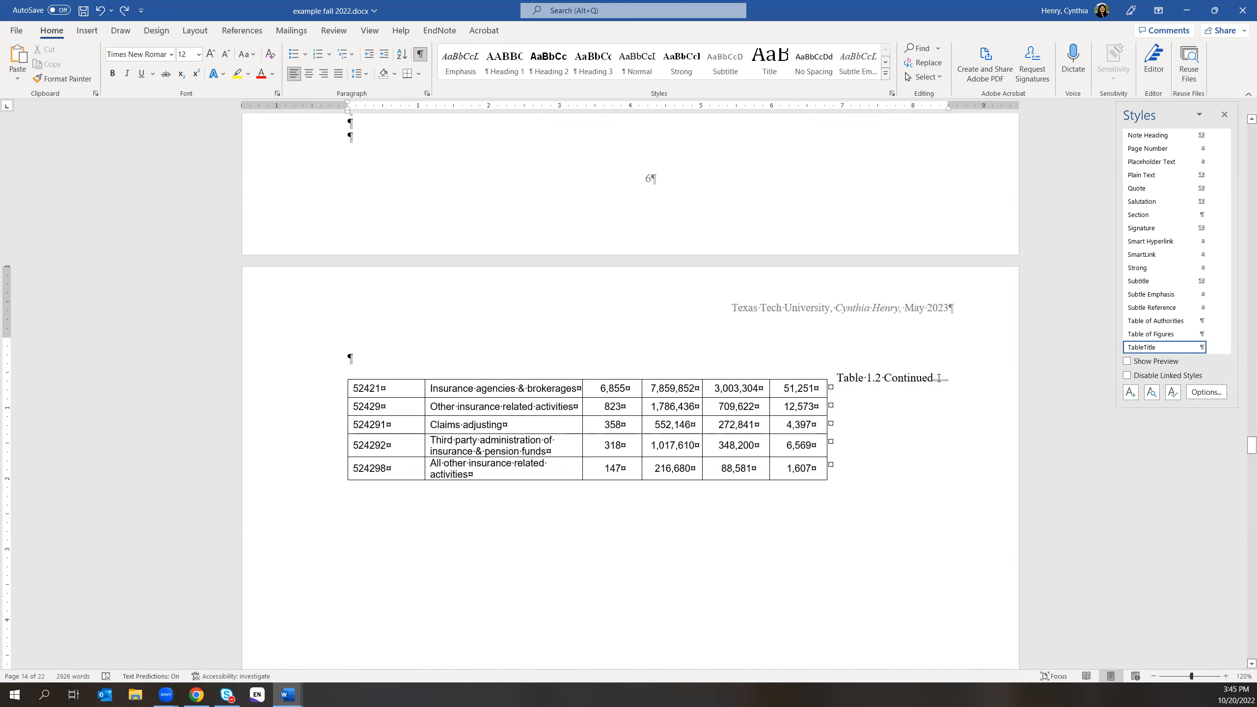
left_click(102, 11)
left_click(103, 11)
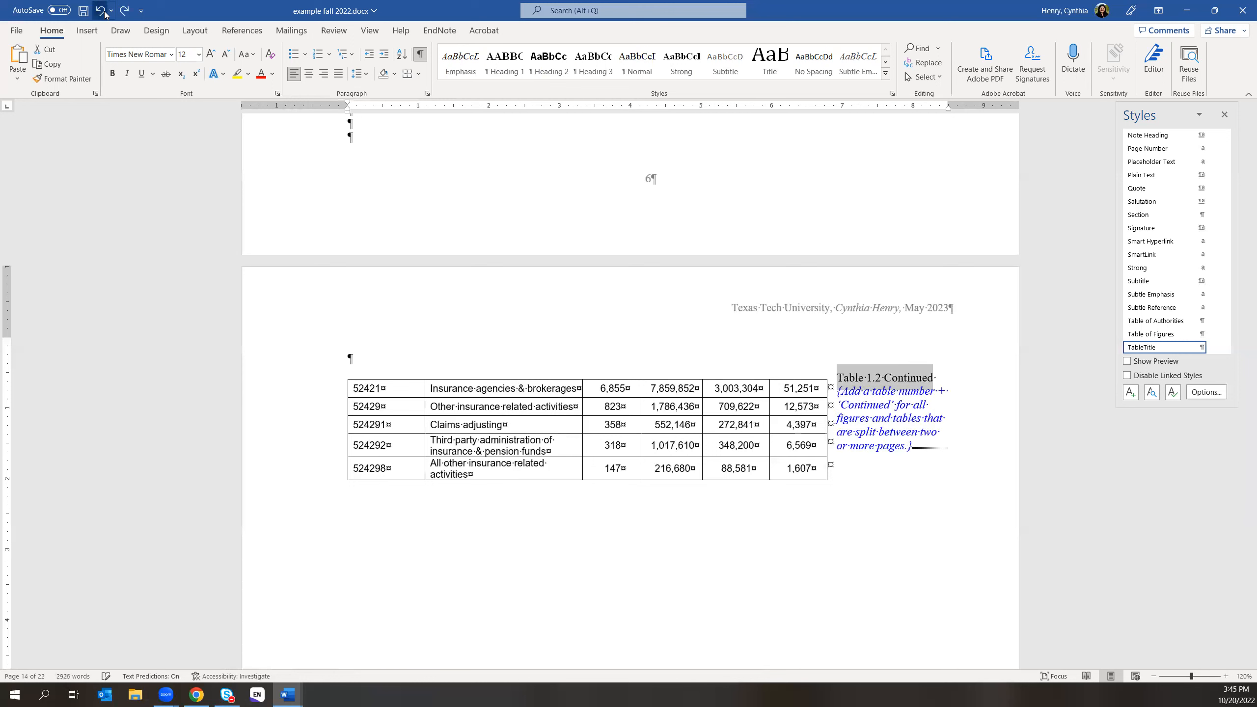
left_click(104, 11)
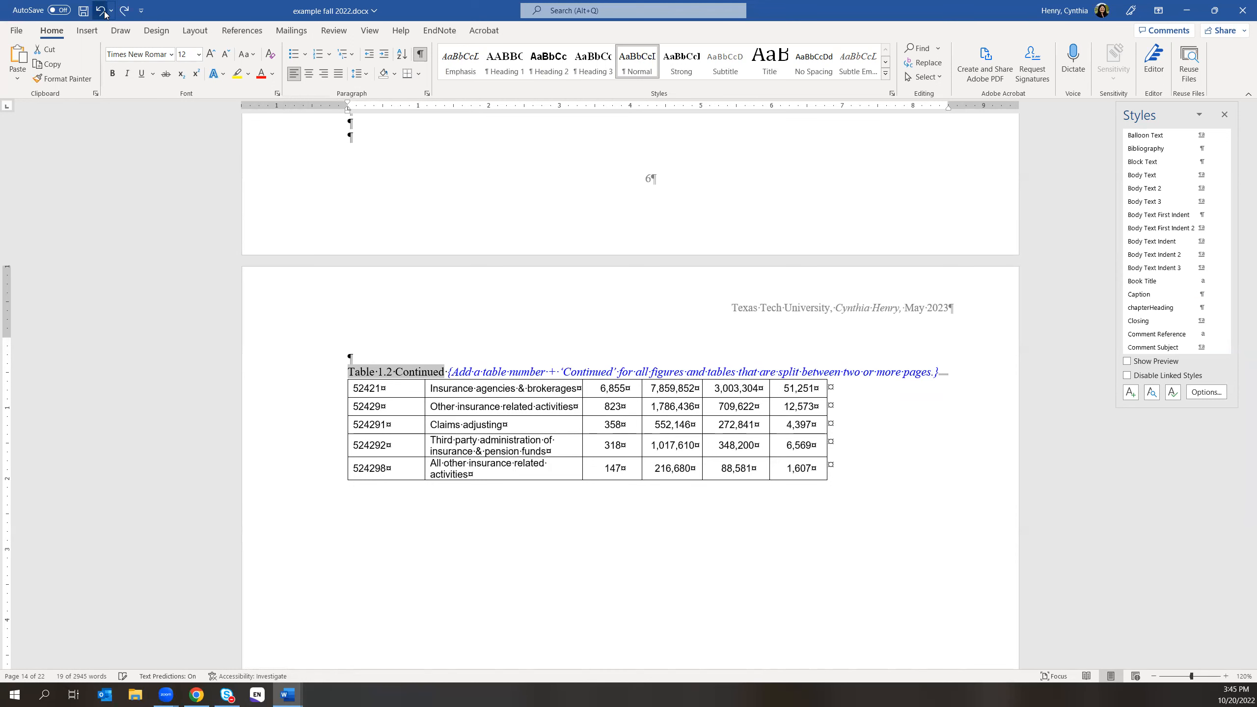
- Delete the break after the blue note so Chapter III joins the caption line
left_click(1014, 380)
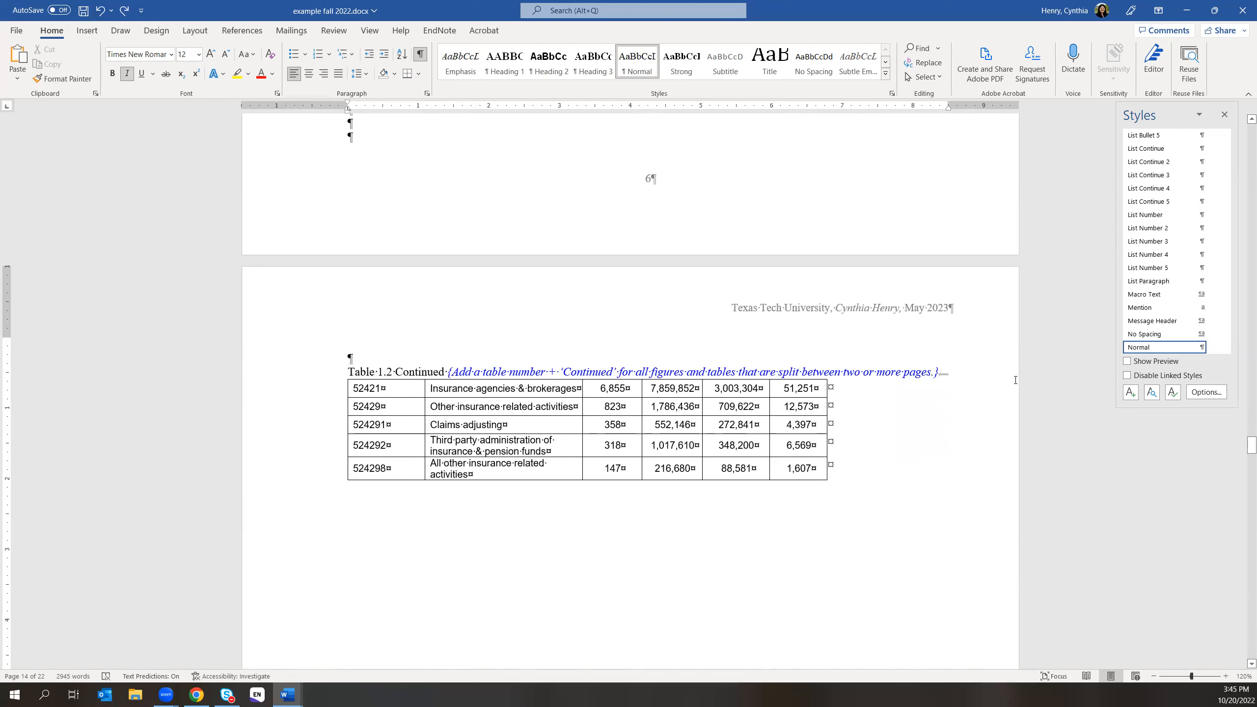
key("Delete")
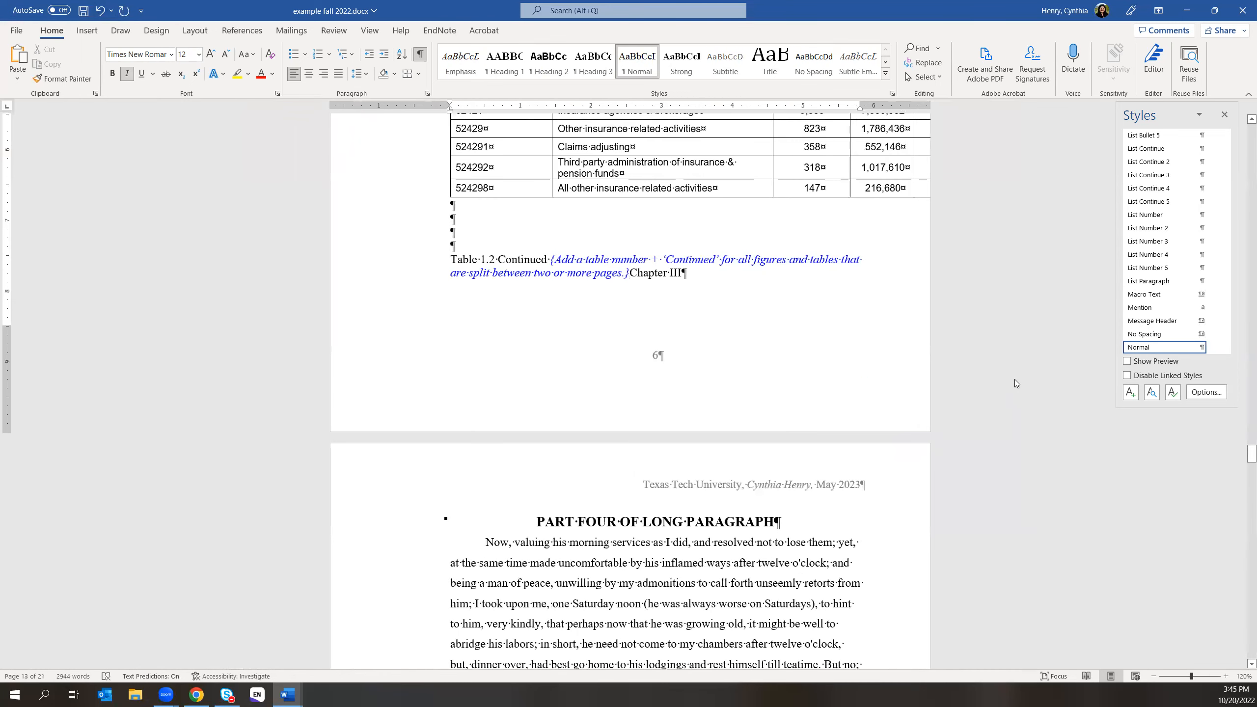
scroll(577, 297, "up", 6)
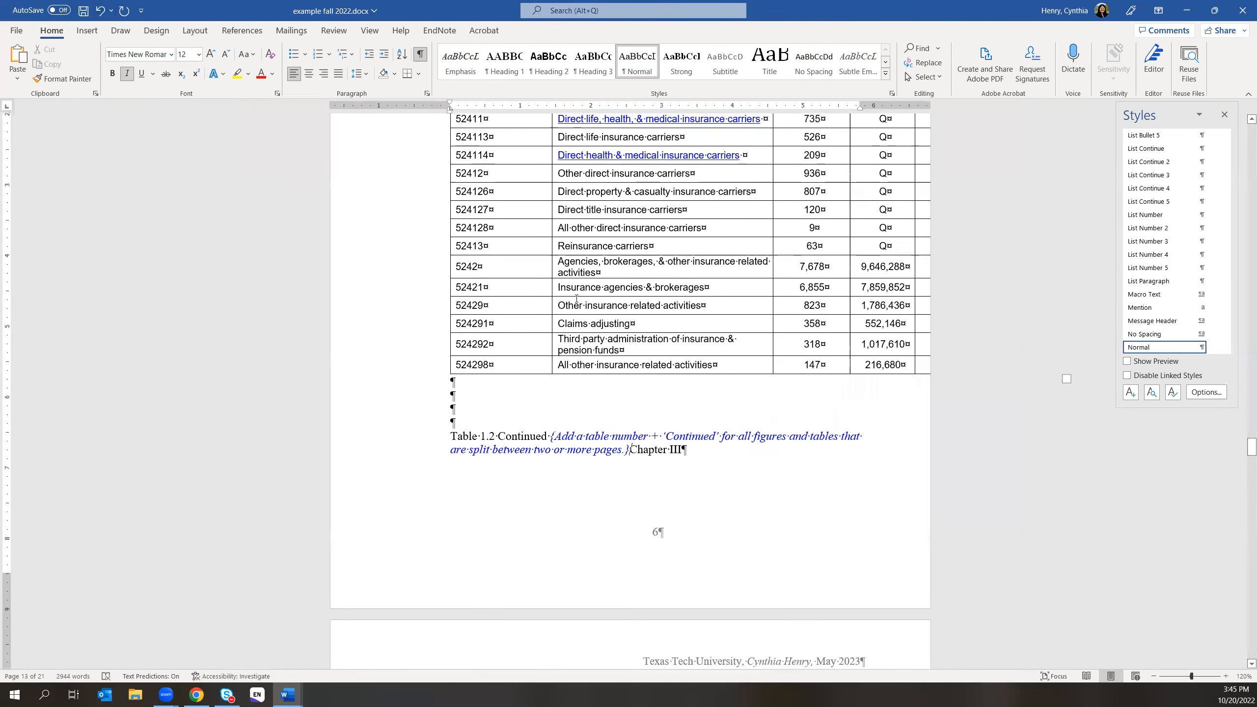
- Restore the next-page section break below the continued Table 1.2 and select the 'Table 1.2 Continued' caption words
scroll(576, 297, "down", 6)
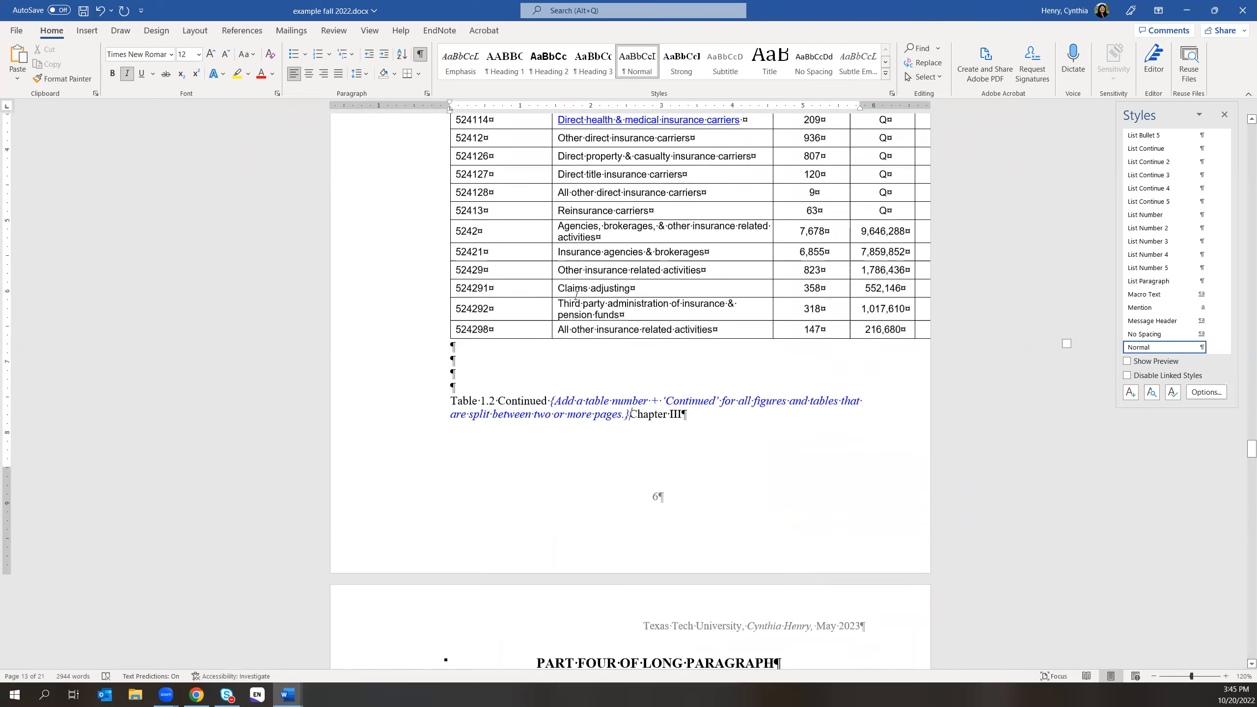
scroll(577, 295, "down", 2)
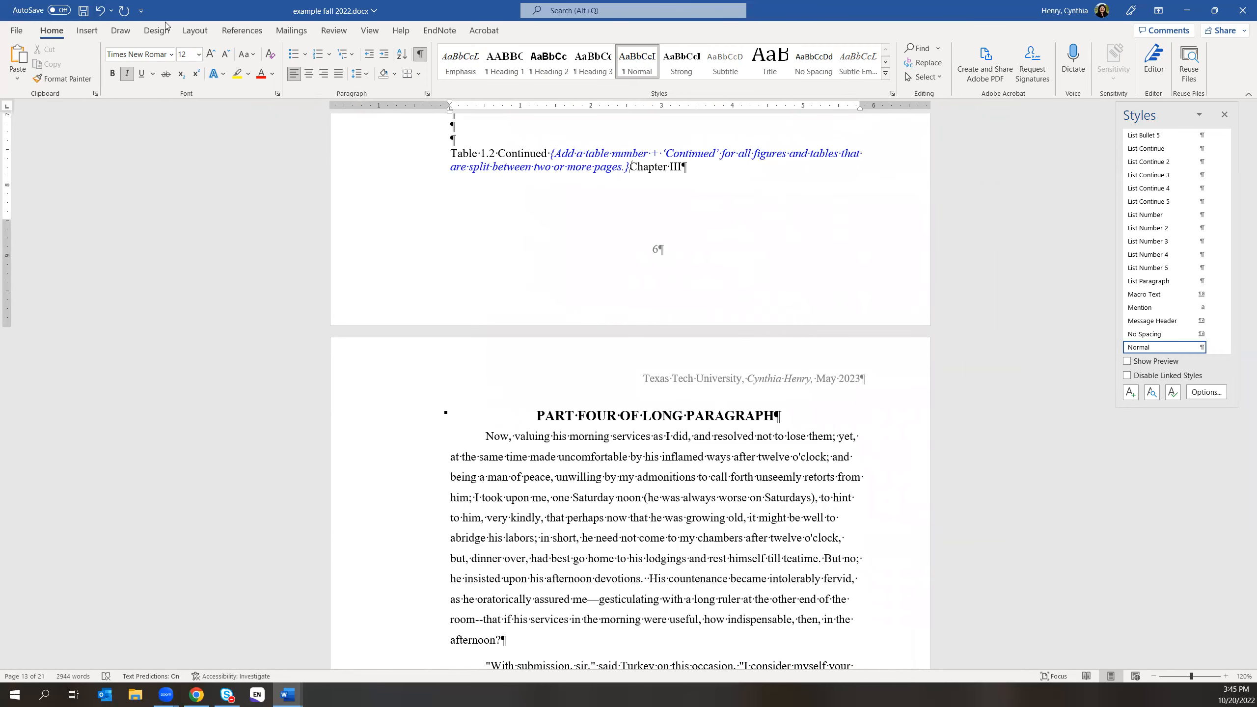
left_click(100, 14)
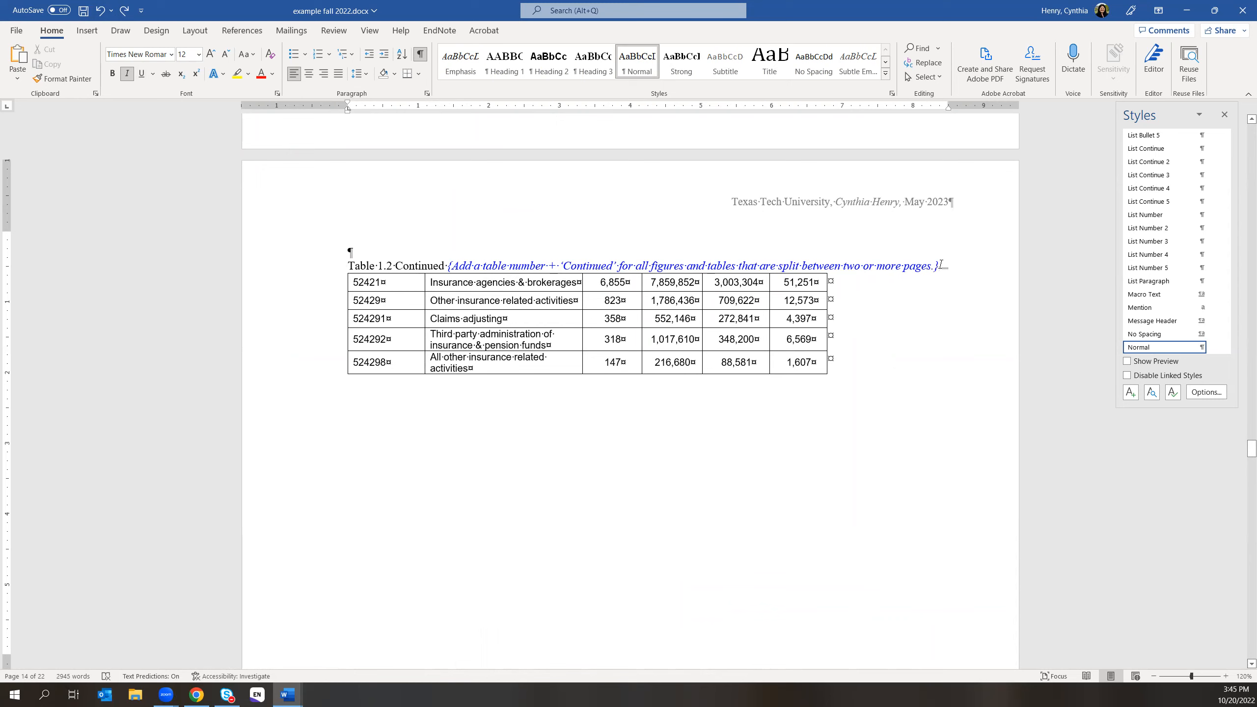
key("Return")
key("Return")
key("Return")
key("Return")
key("Return")
key("Return")
key("Return")
key("Return")
key("Return")
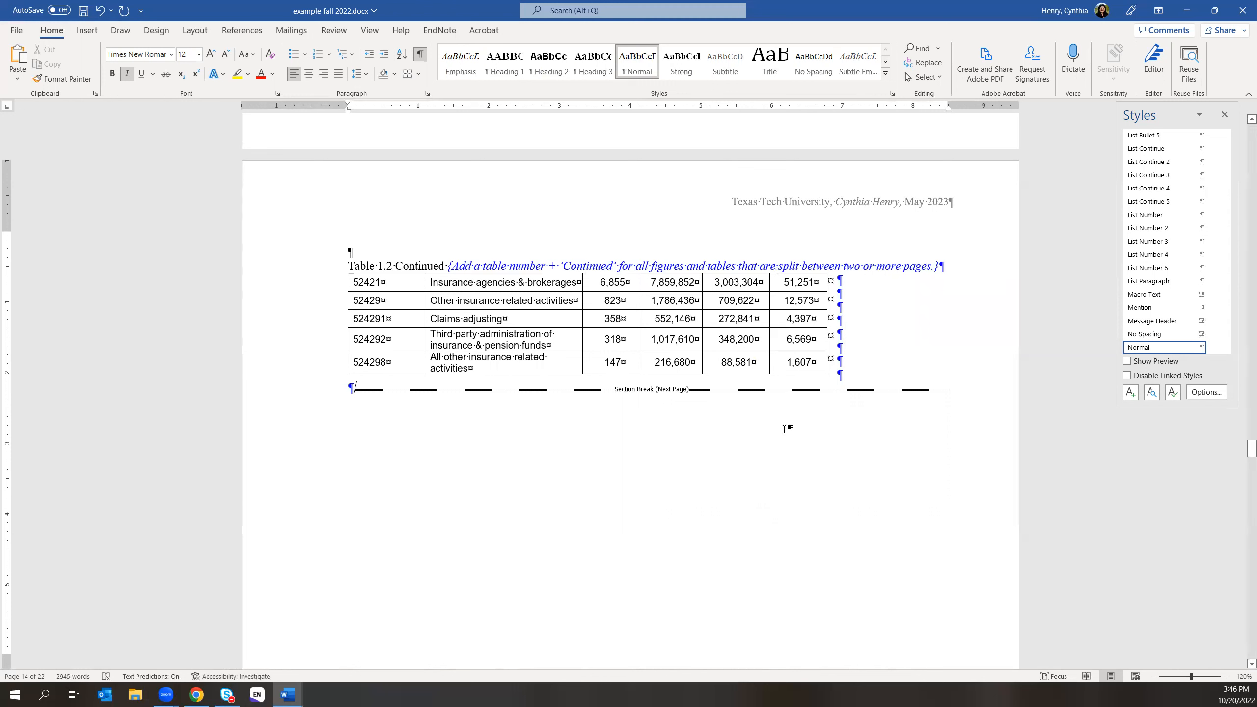
left_click_drag(352, 264, 442, 266)
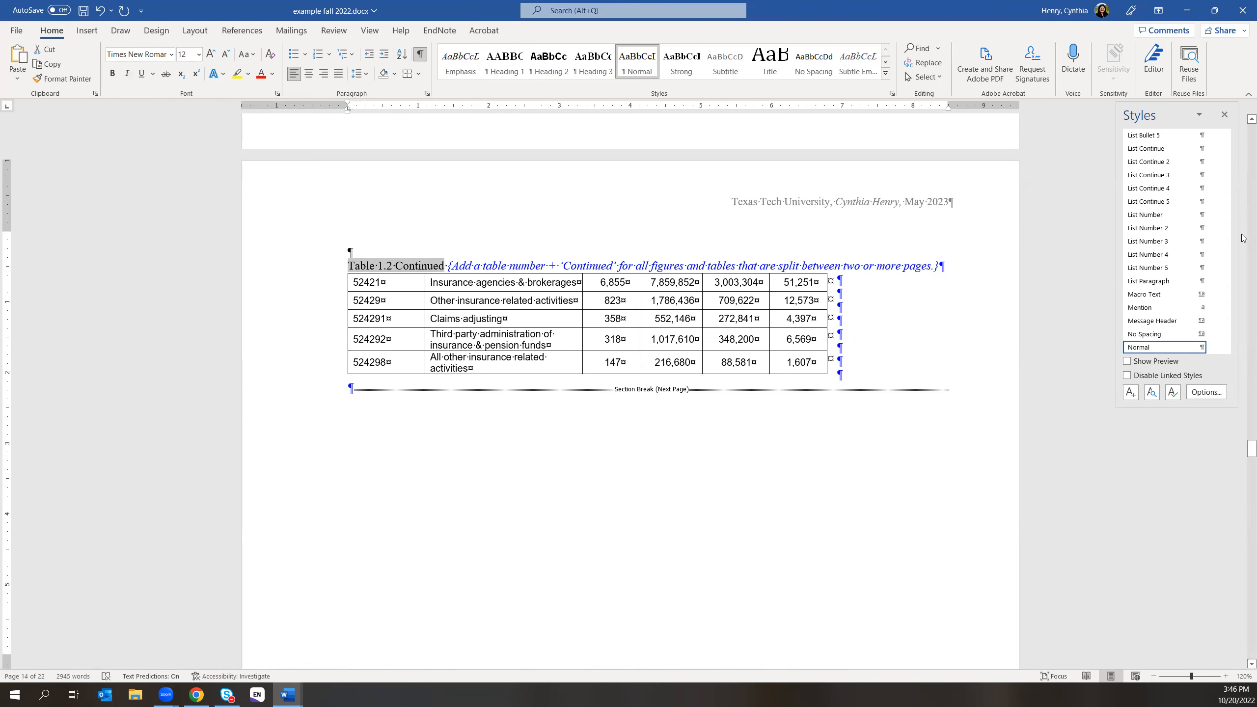
scroll(1242, 238, "down", 1)
left_click_drag(1232, 281, 1233, 334)
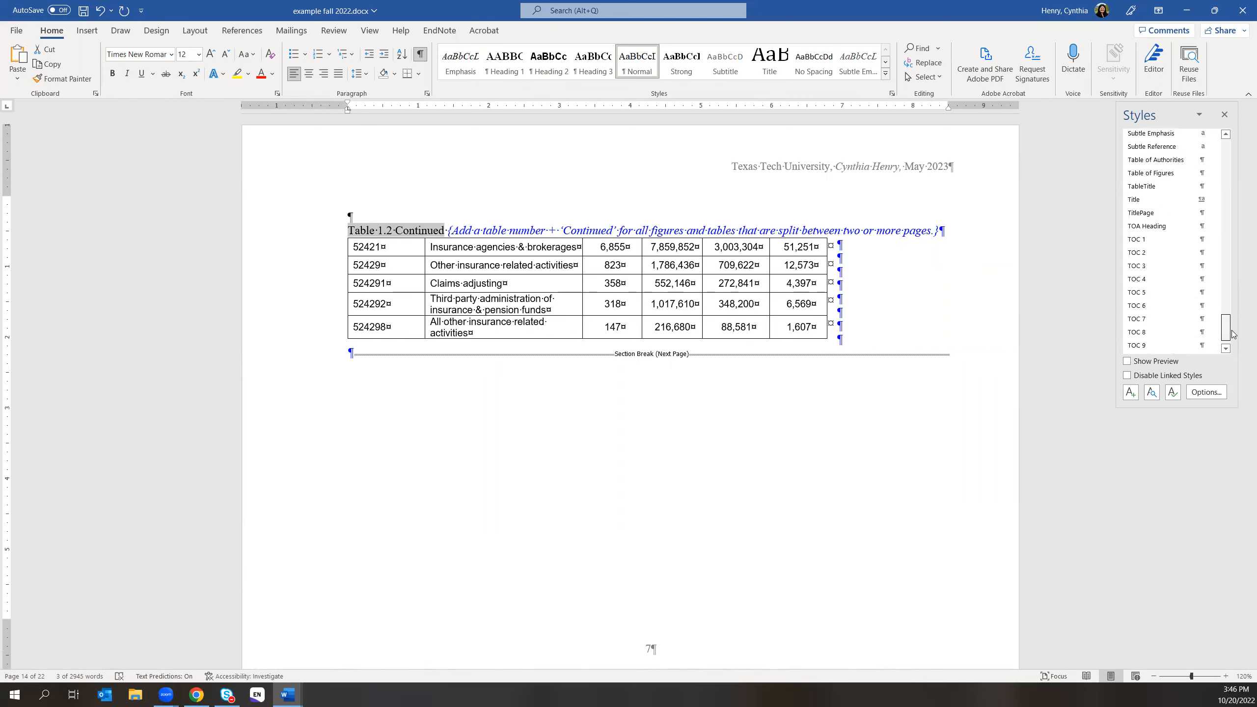
left_click(1158, 186)
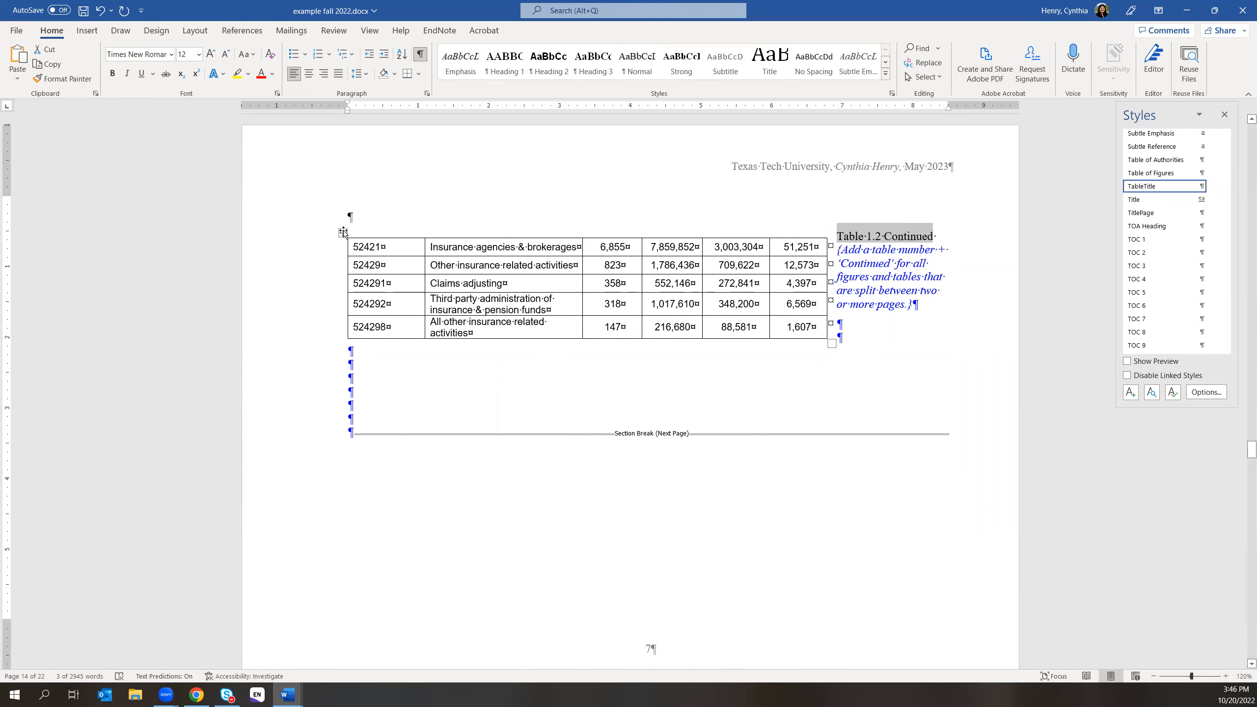
scroll(653, 276, "up", 1)
scroll(652, 276, "up", 15)
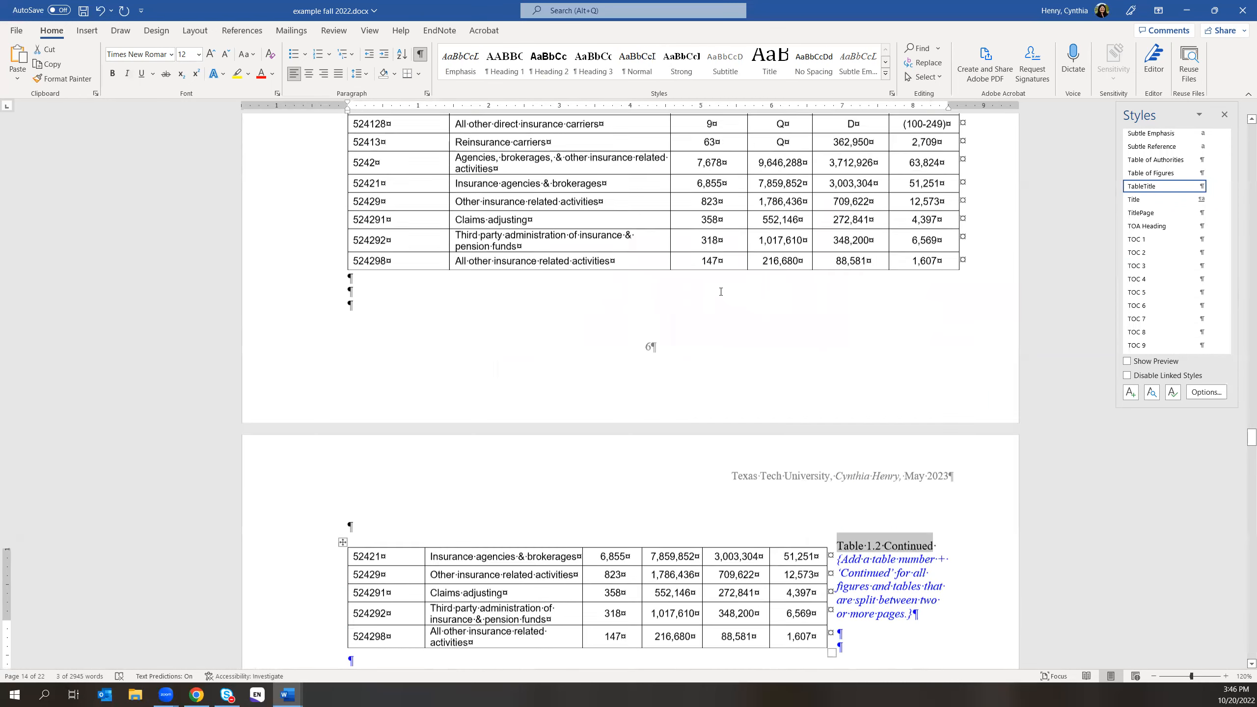
scroll(708, 285, "up", 1)
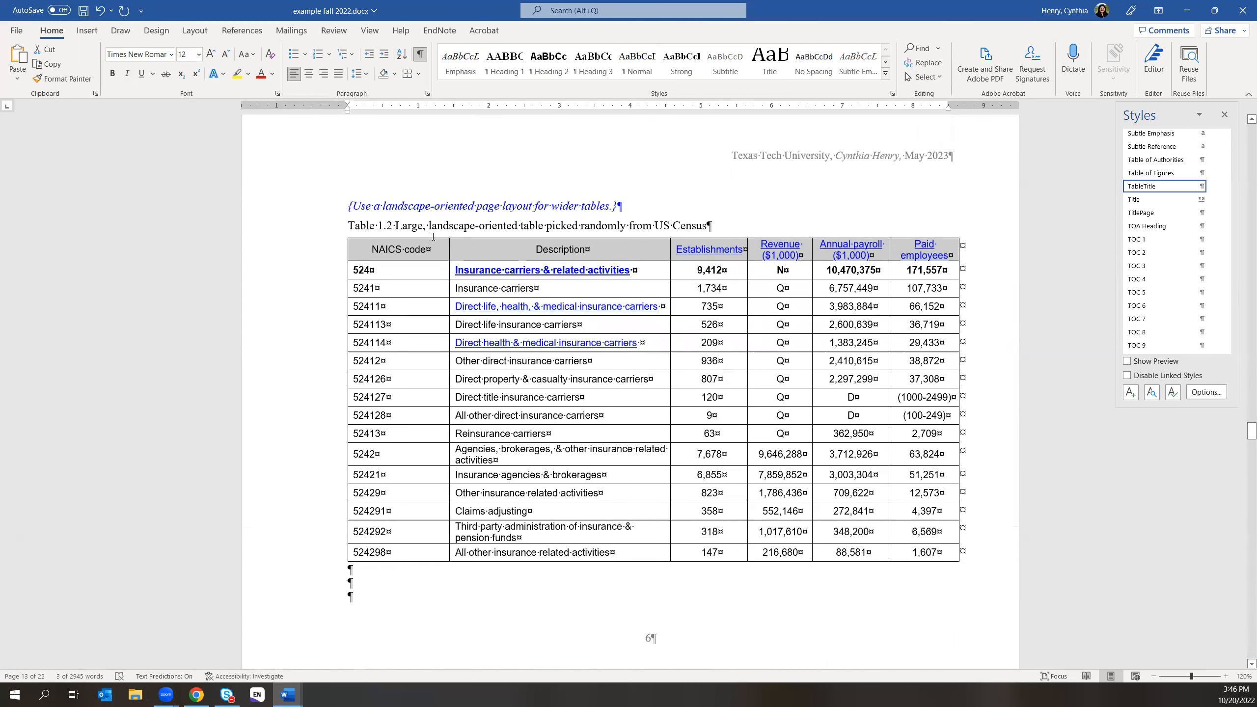
left_click_drag(348, 225, 712, 227)
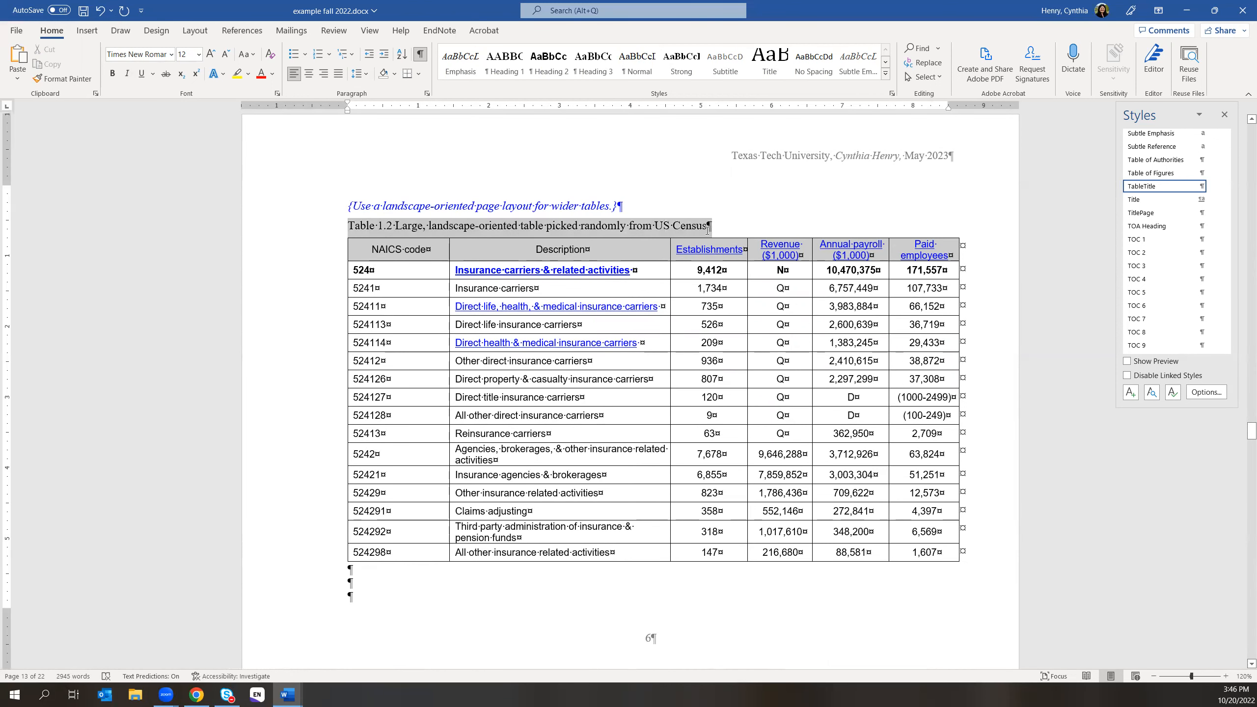
left_click(427, 94)
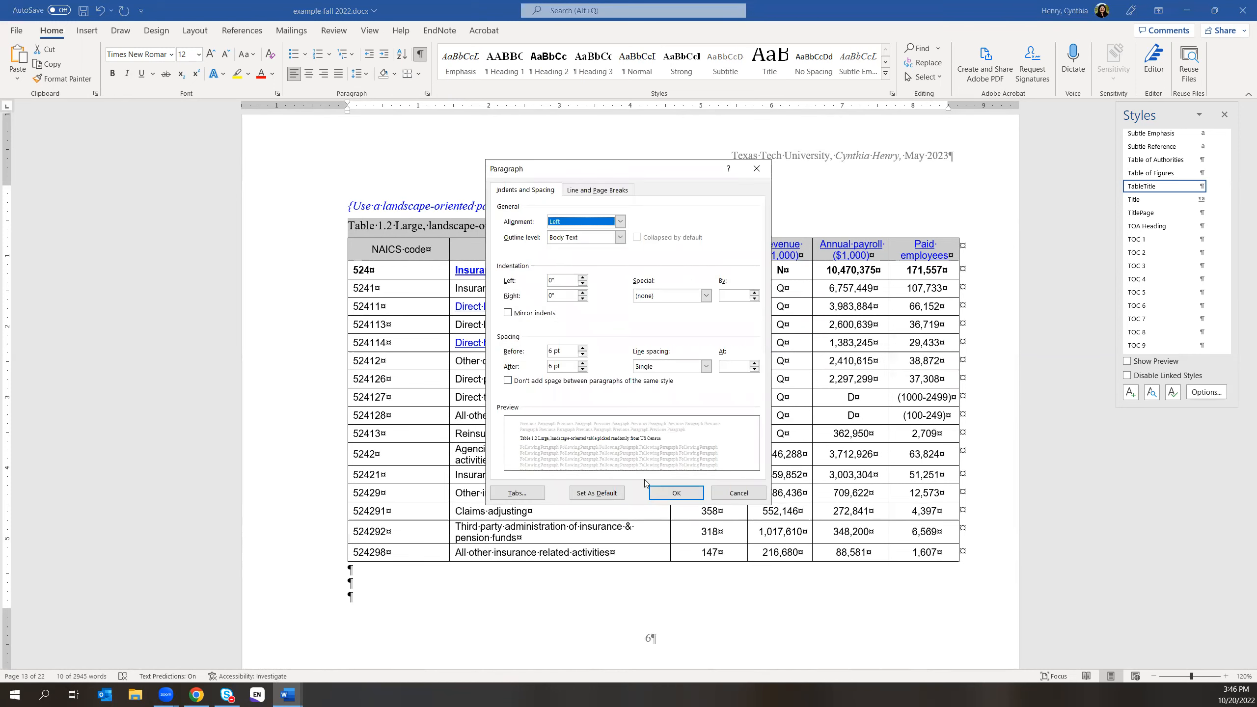
left_click(737, 493)
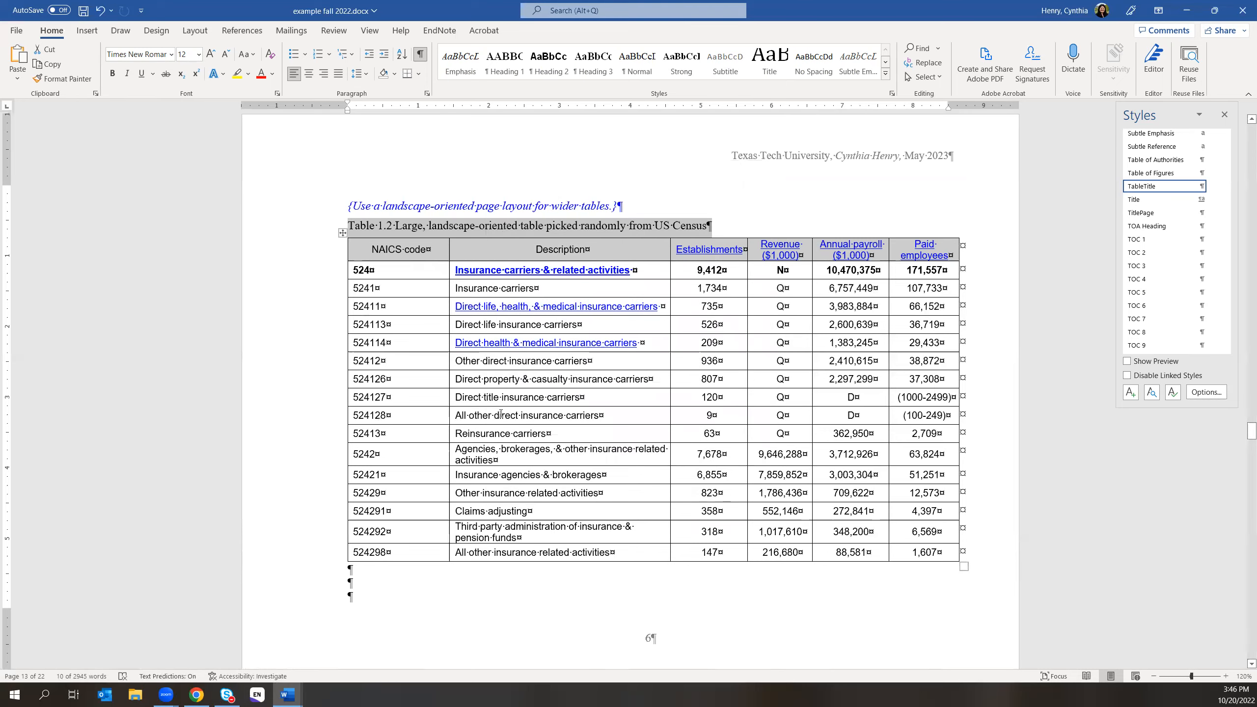
scroll(651, 435, "down", 6)
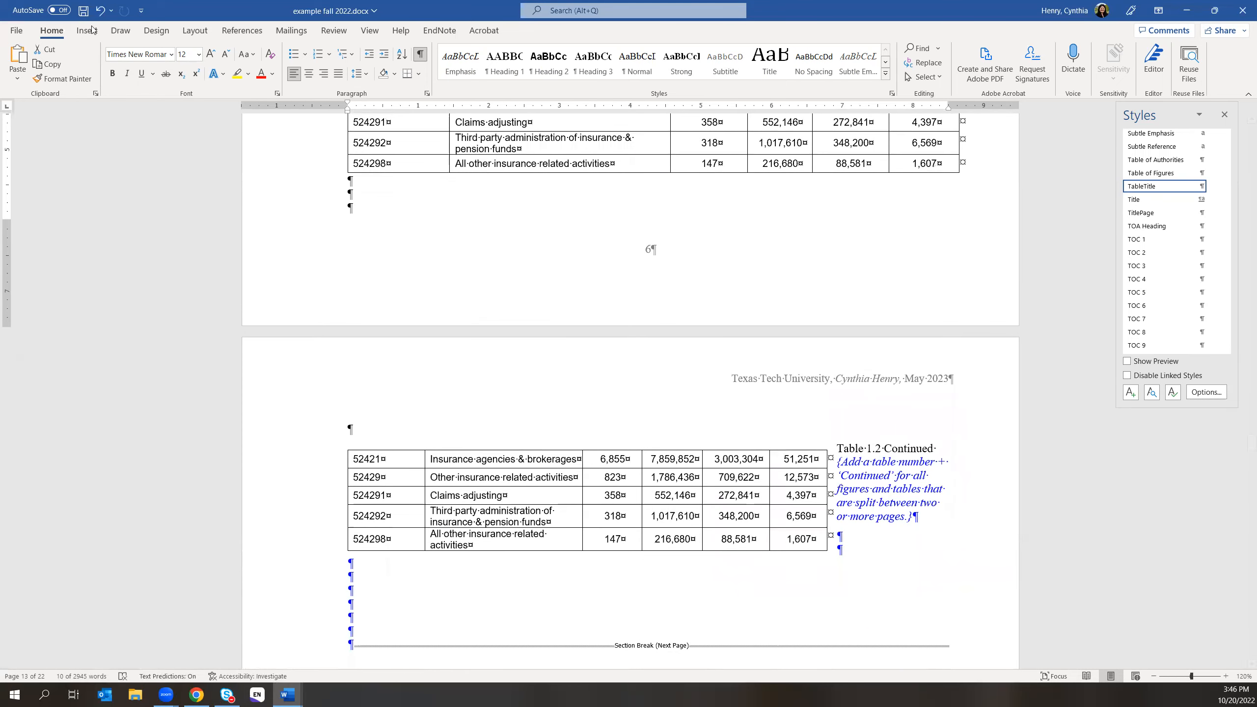
left_click(101, 10)
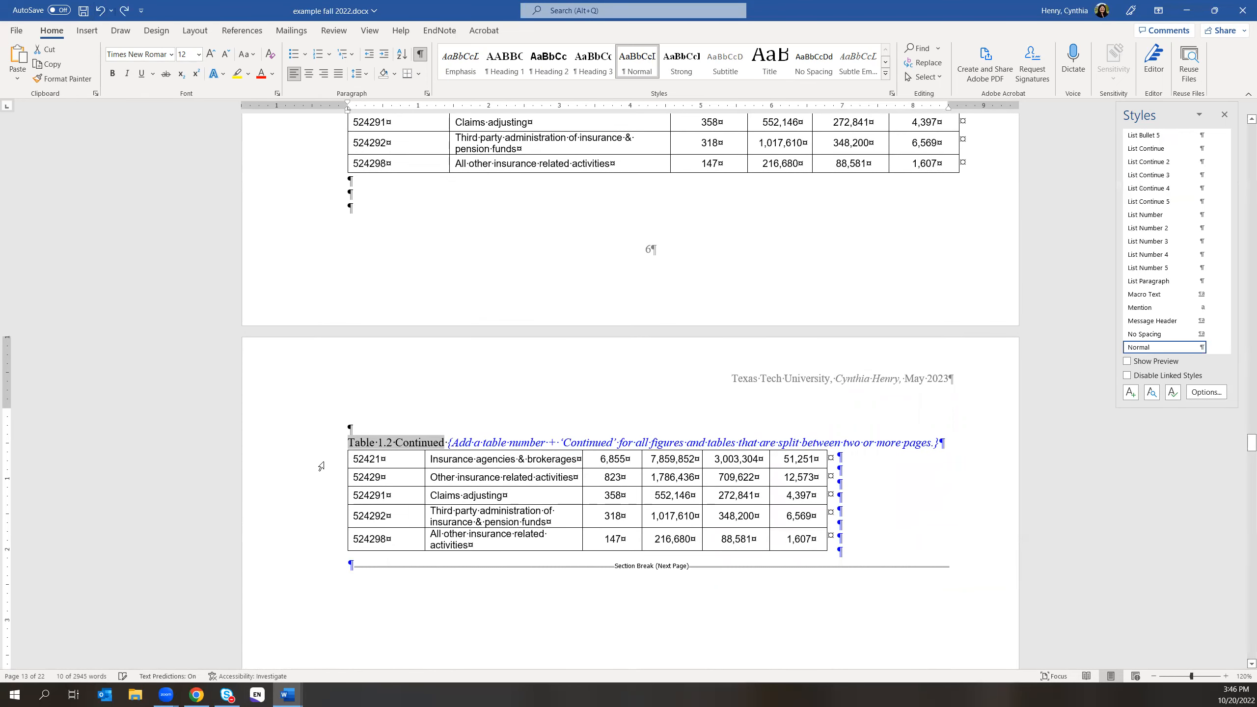
left_click(348, 445)
- Set 6 pt spacing after on the 'Table 1.2 Continued' caption and delete the empty paragraph below the table
left_click_drag(388, 441, 941, 445)
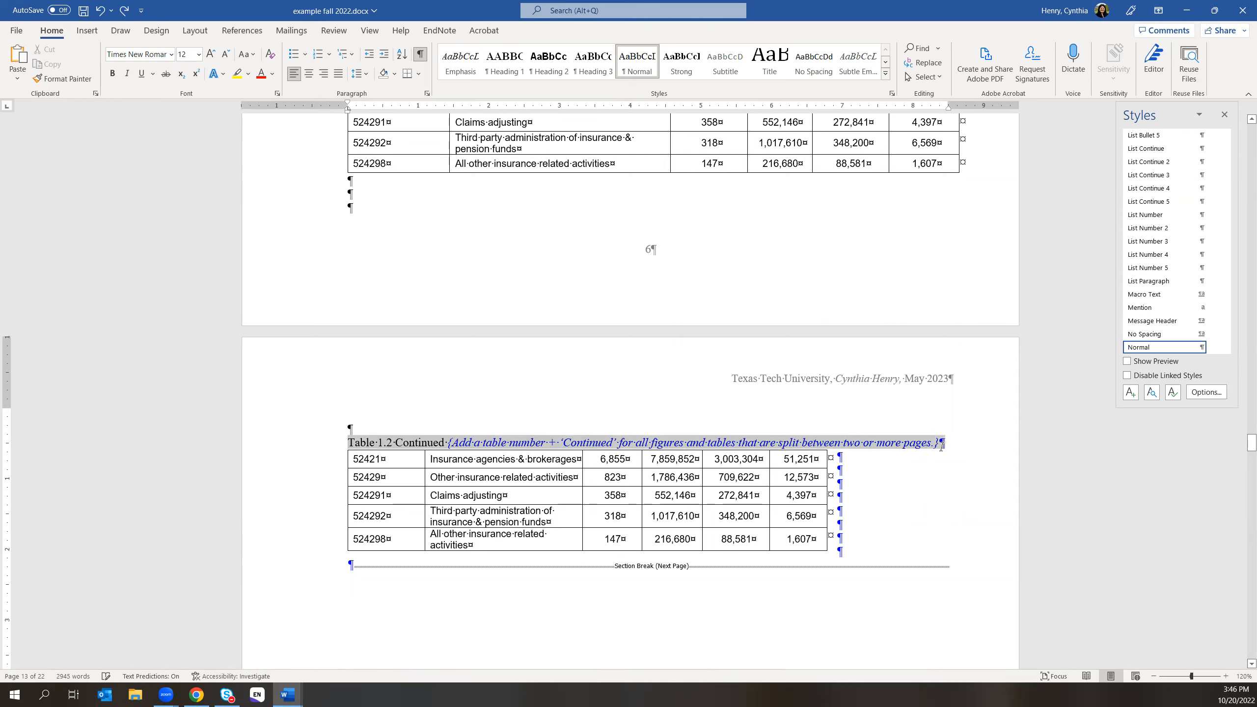
left_click(428, 93)
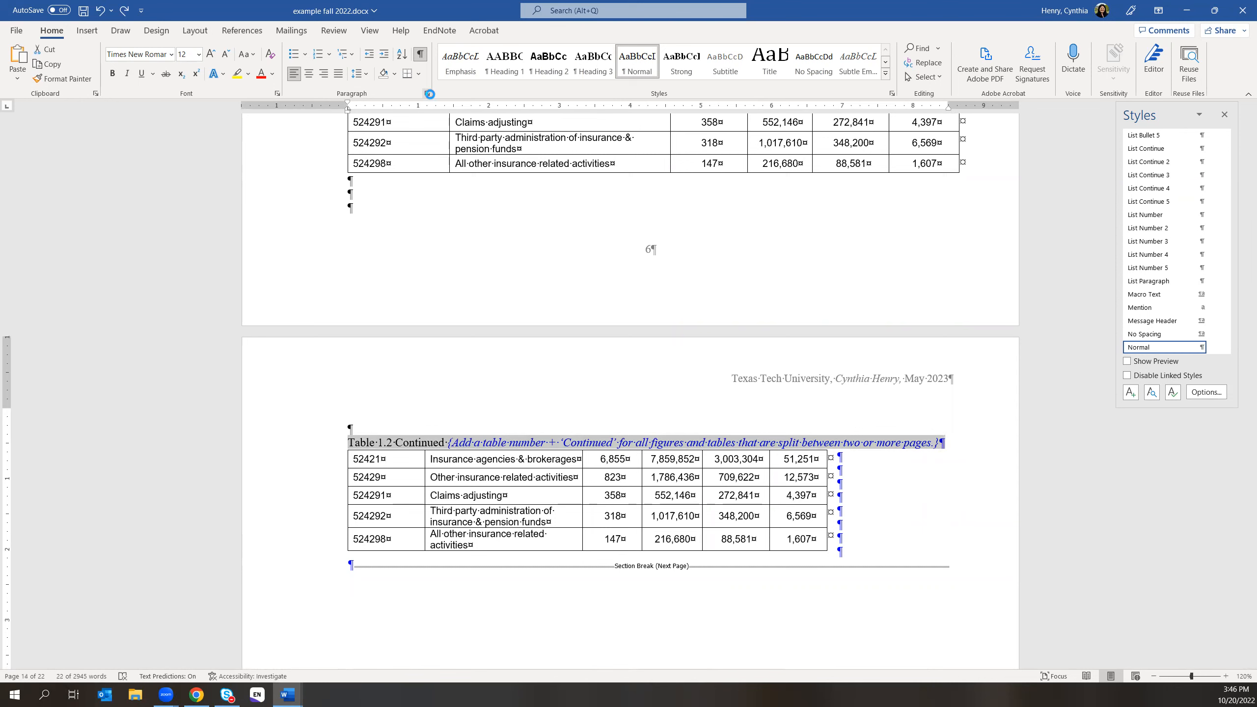
left_click(585, 349)
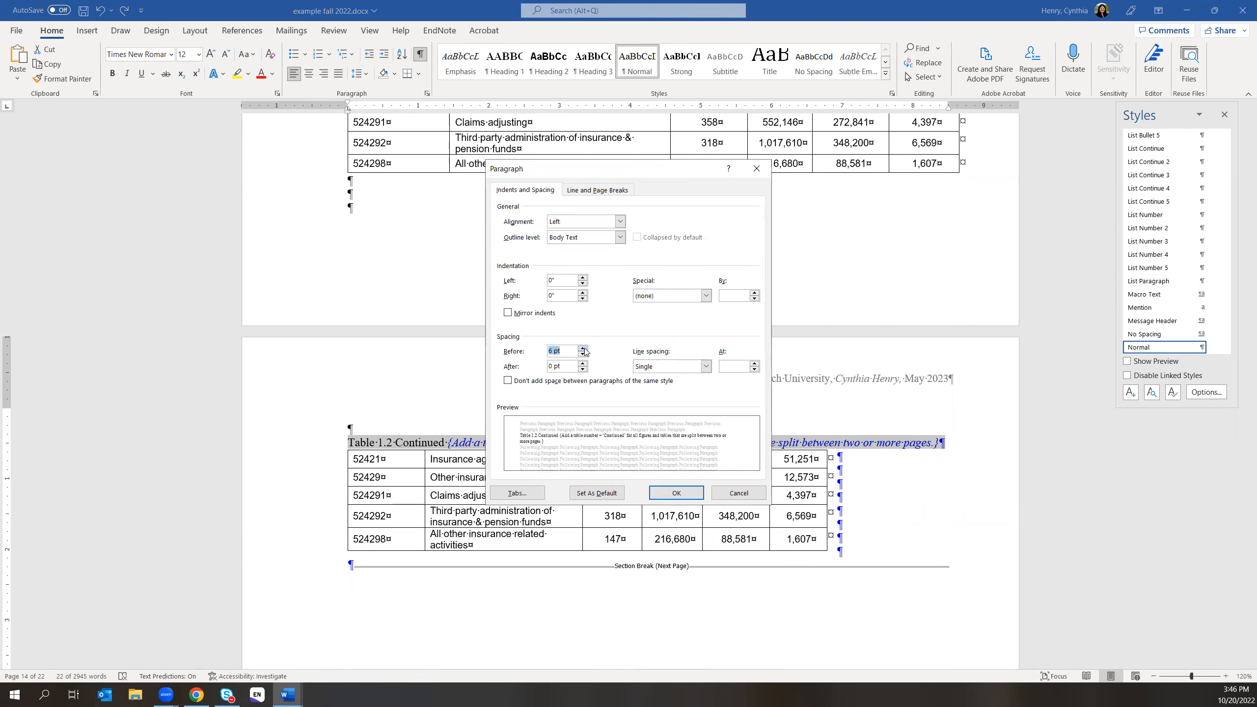
left_click(582, 363)
left_click(665, 492)
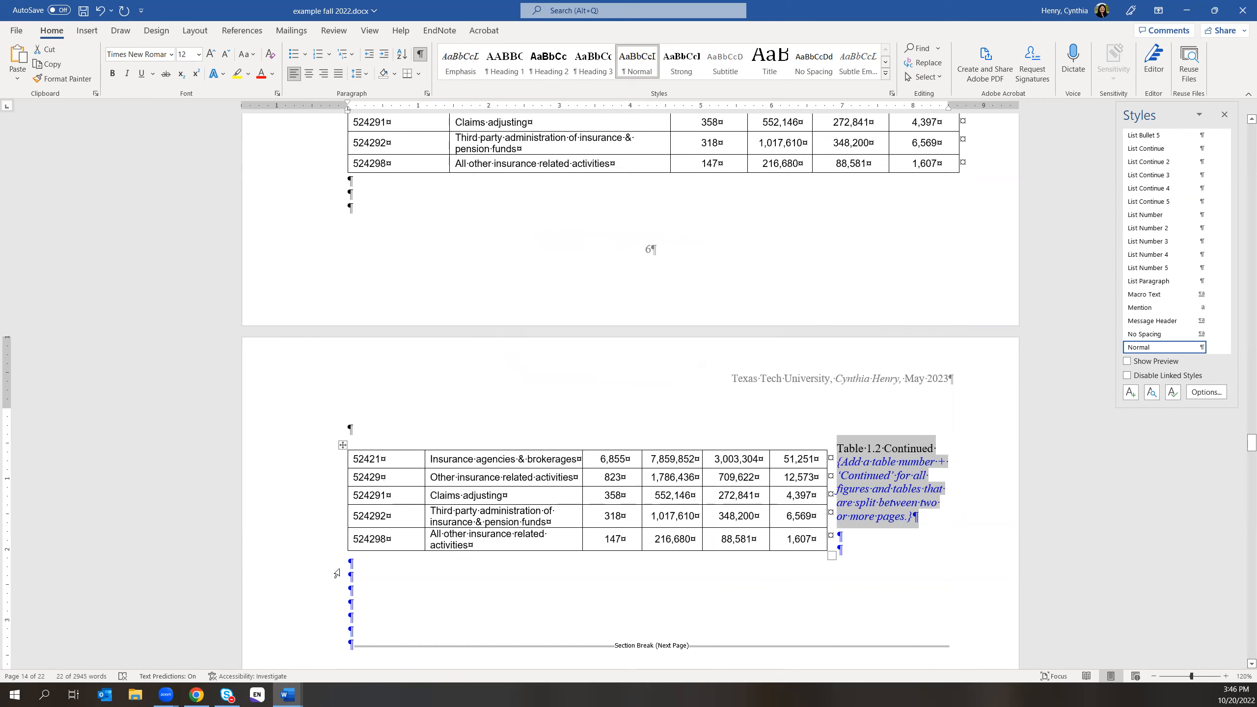
left_click(463, 566)
key("Delete")
key("Delete")
key("Delete")
key("Delete")
key("Delete")
key("Delete")
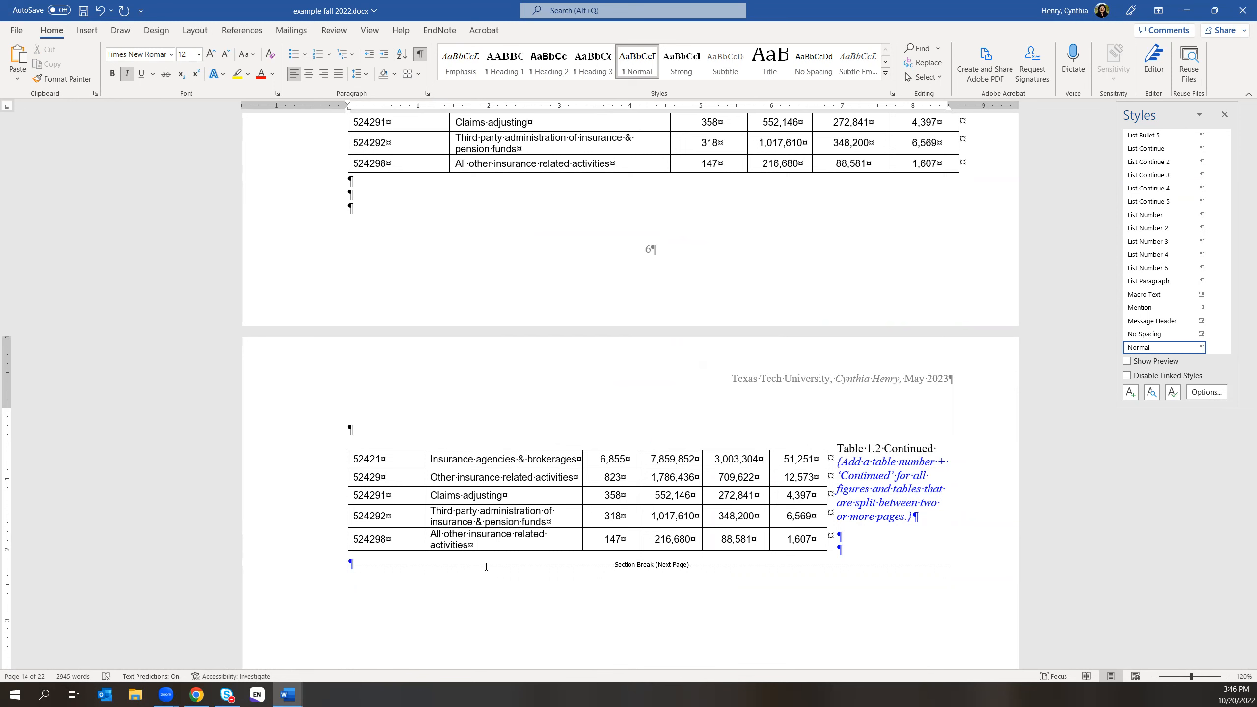
- Move the continued table directly below its caption and remove the blank line above it
left_click_drag(342, 444, 342, 468)
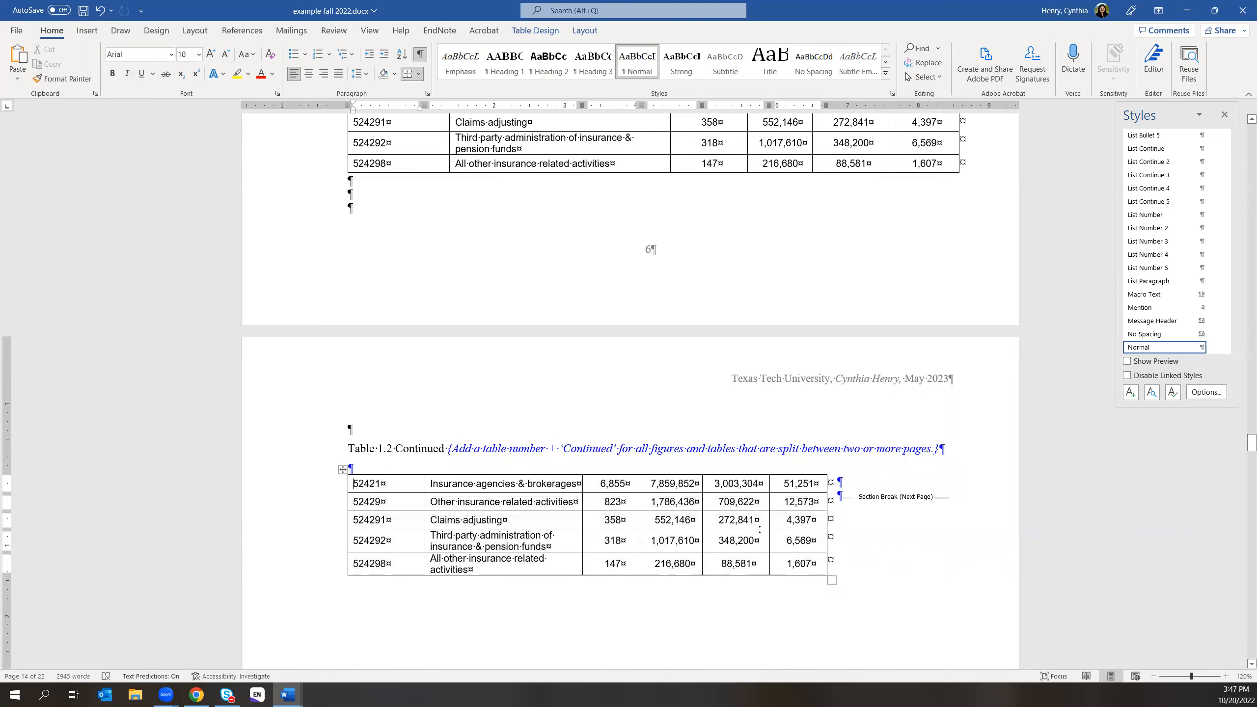
left_click(994, 527)
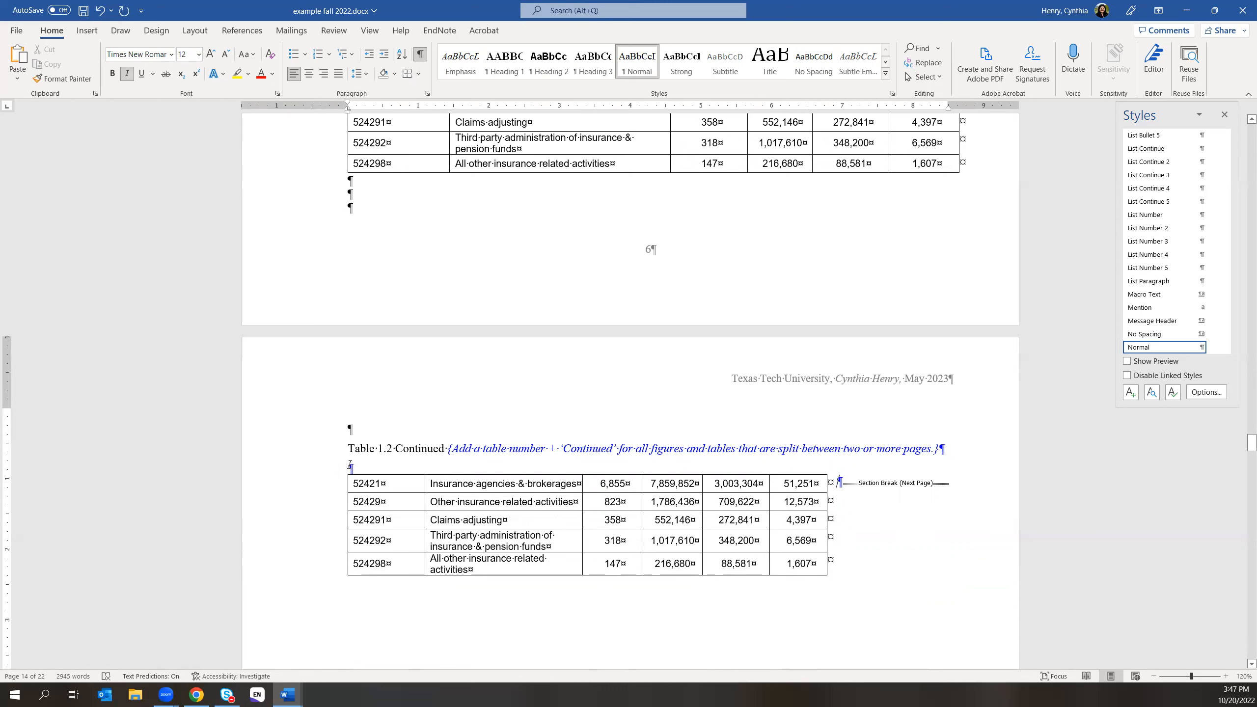
key("Delete")
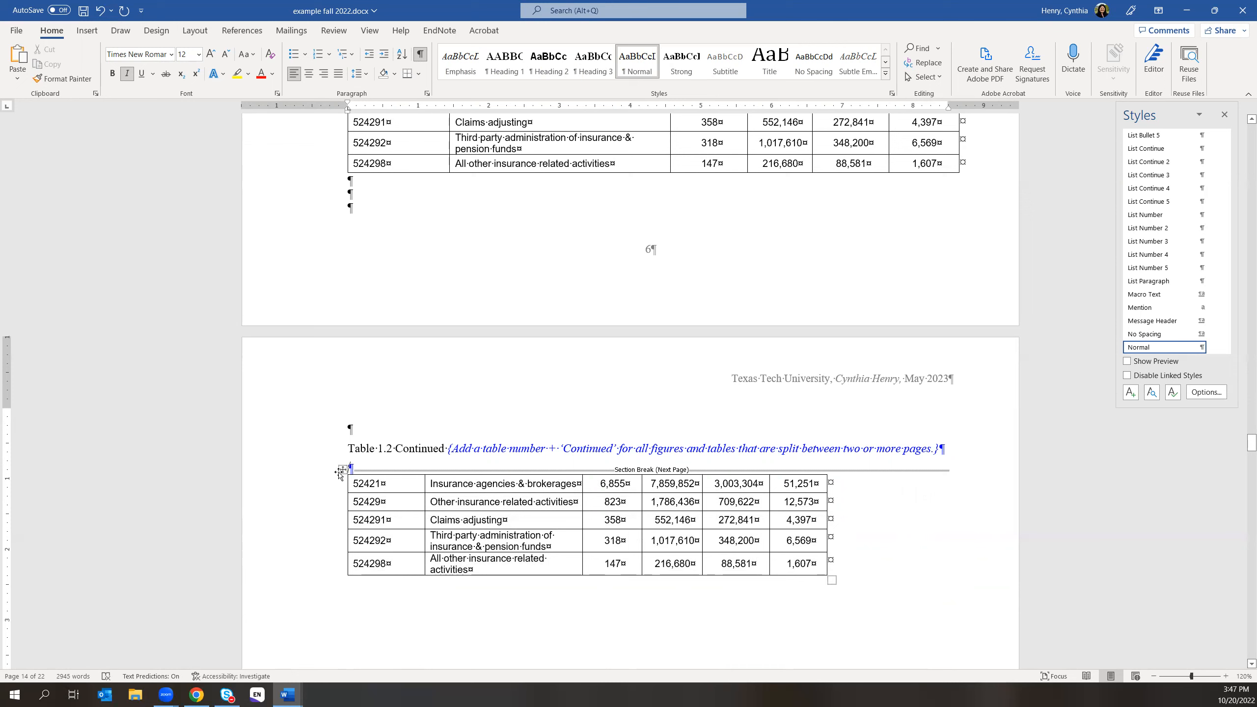
- Copy the whole continued table, then delete the section break above it
left_click(342, 470)
right_click(342, 470)
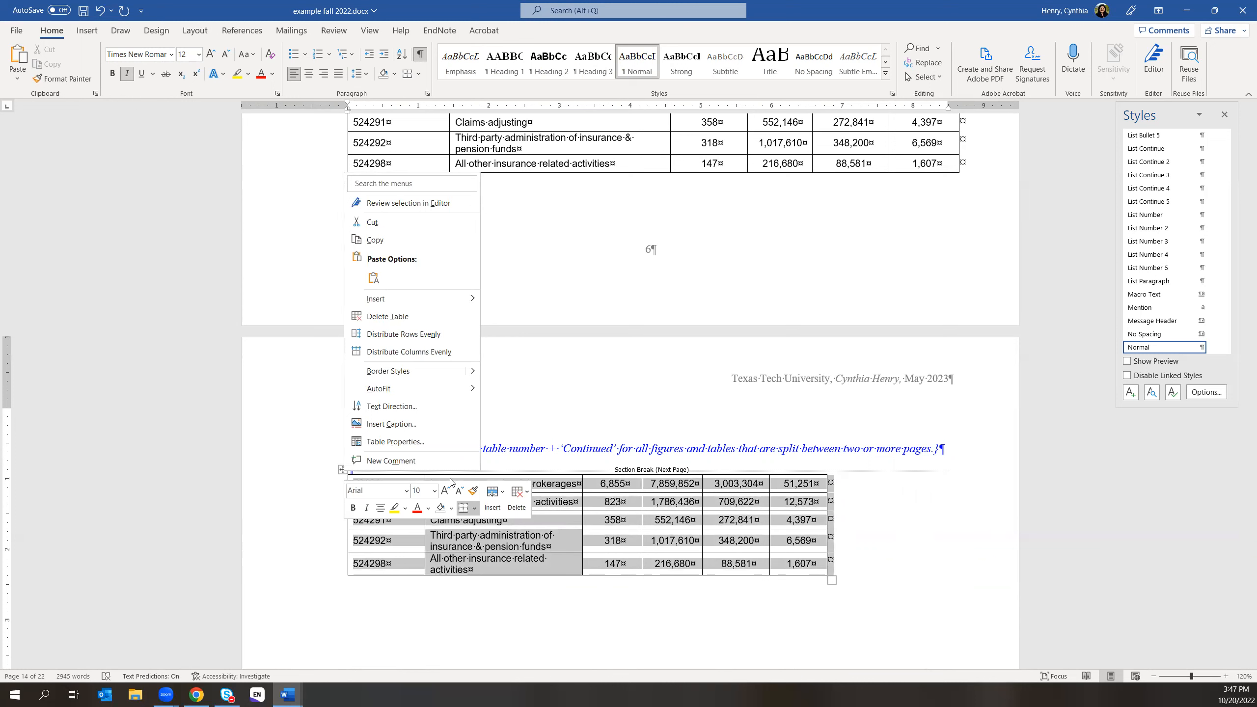
left_click(395, 240)
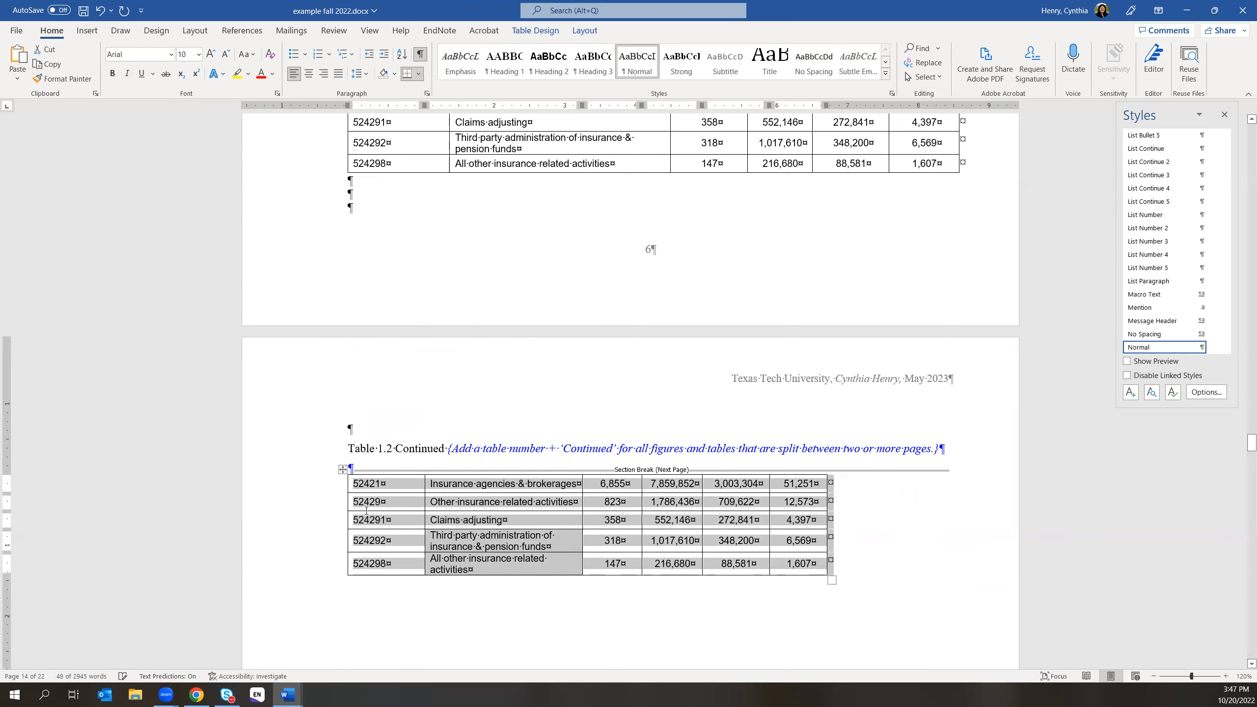
left_click(329, 470)
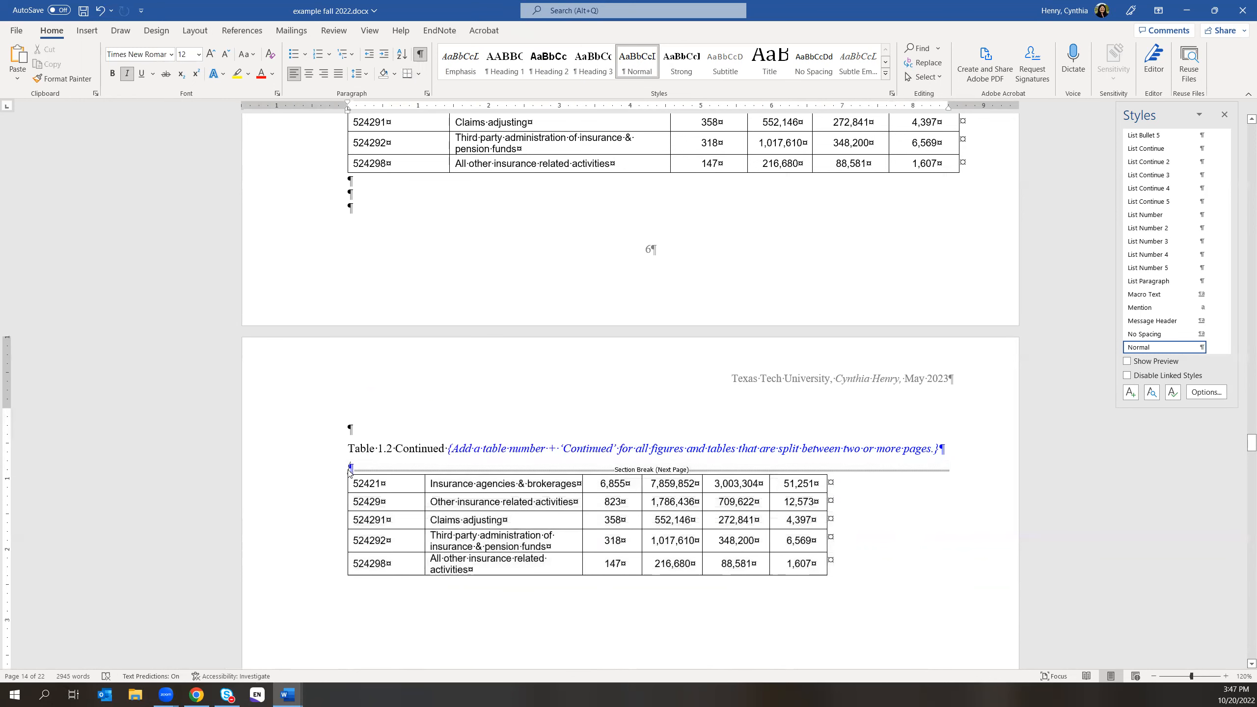
key("Delete")
key("Delete")
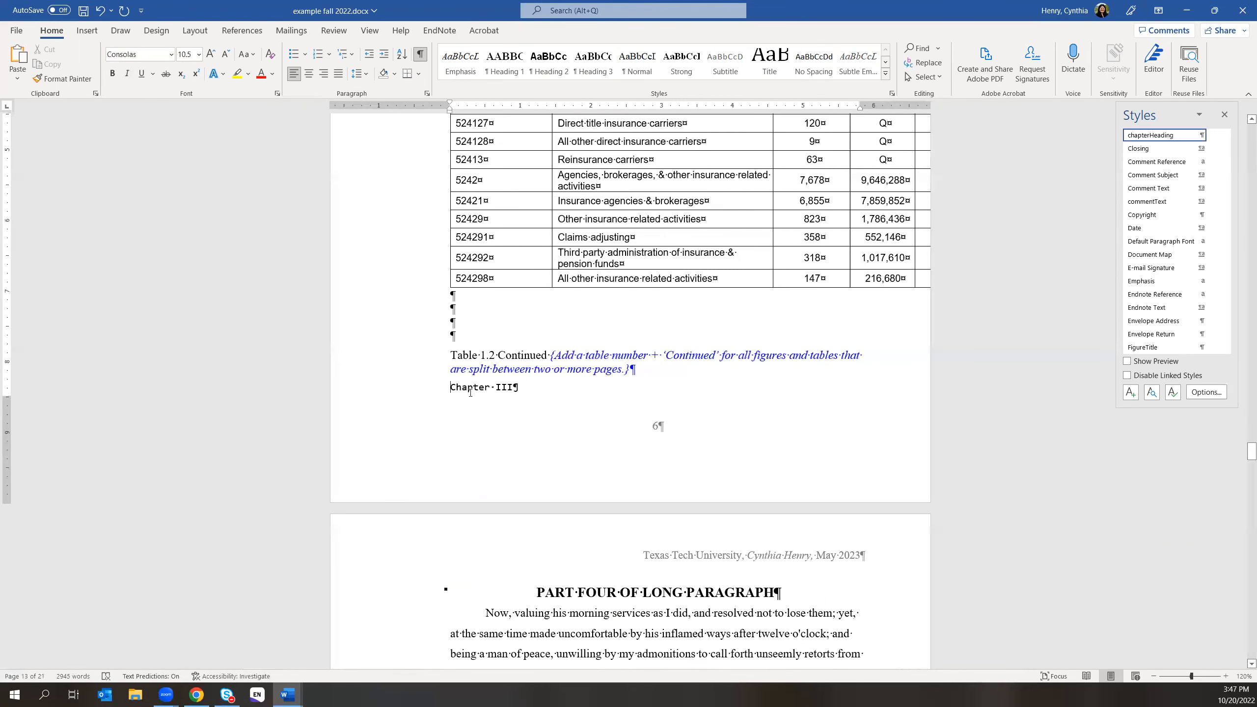
- Add an empty line after the continued caption and paste the copied table there
key("Return")
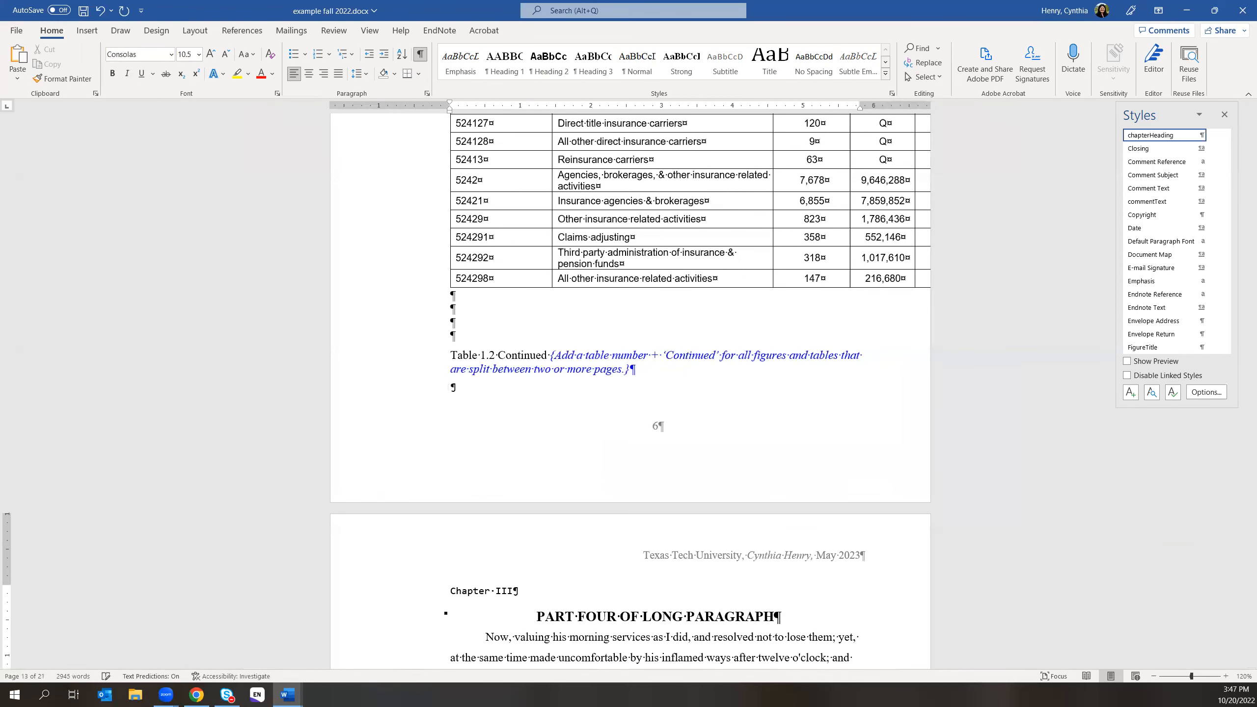
left_click(451, 385)
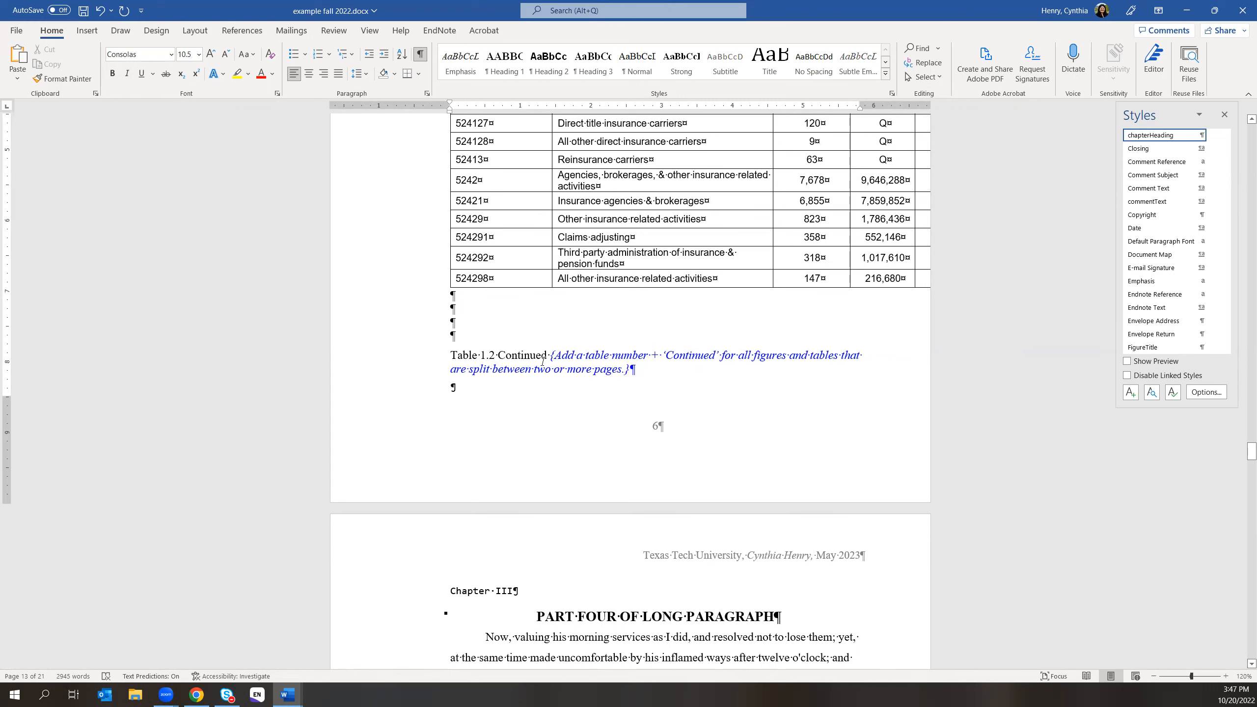
left_click(632, 369)
key("Return")
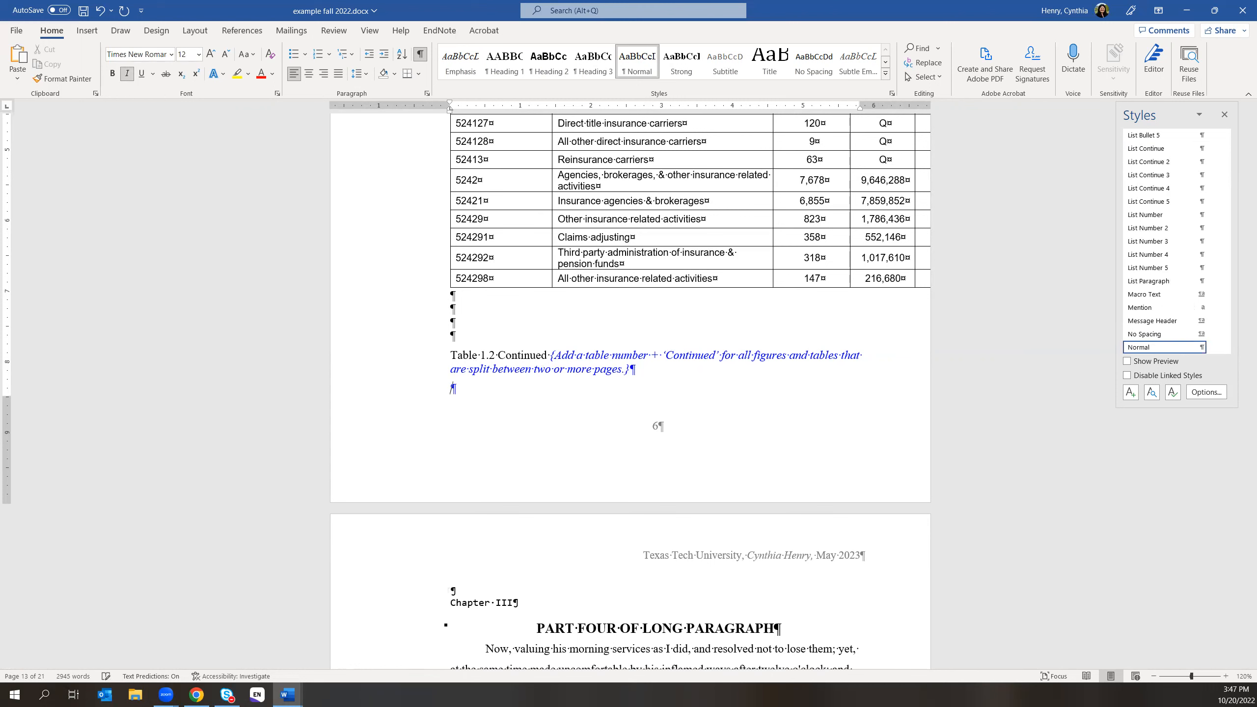
key("ctrl+v")
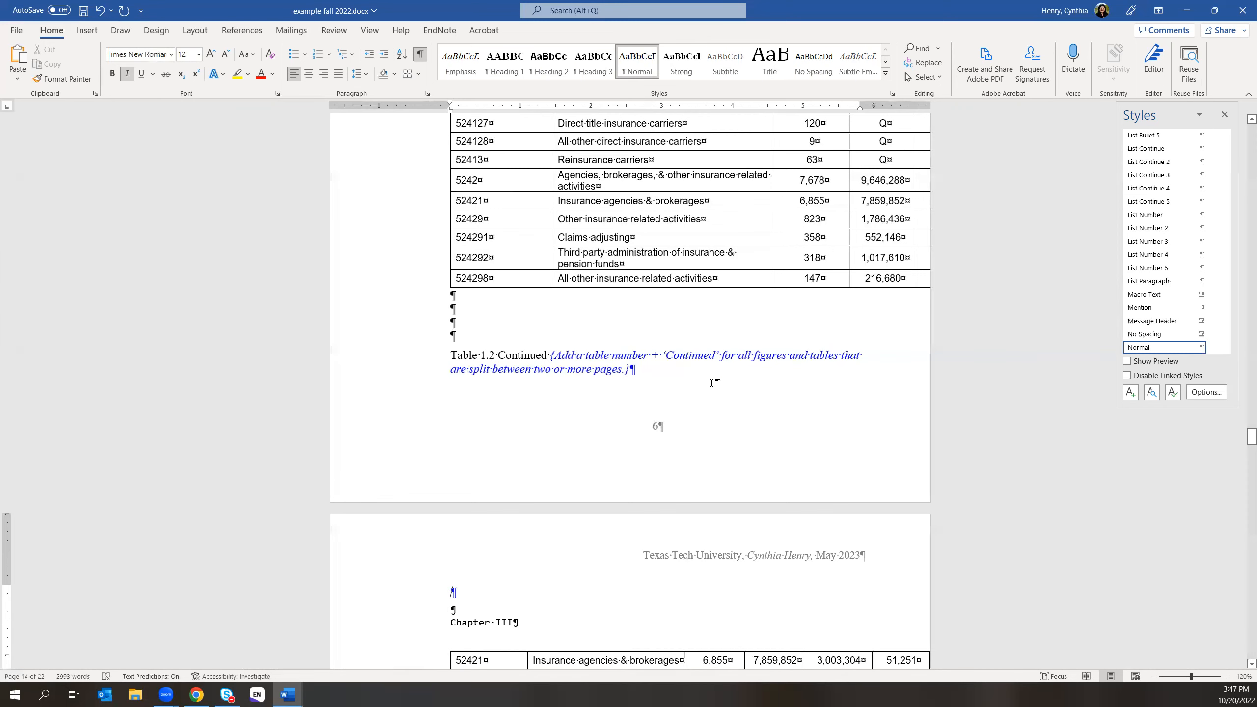
scroll(685, 402, "down", 1)
scroll(685, 401, "down", 5)
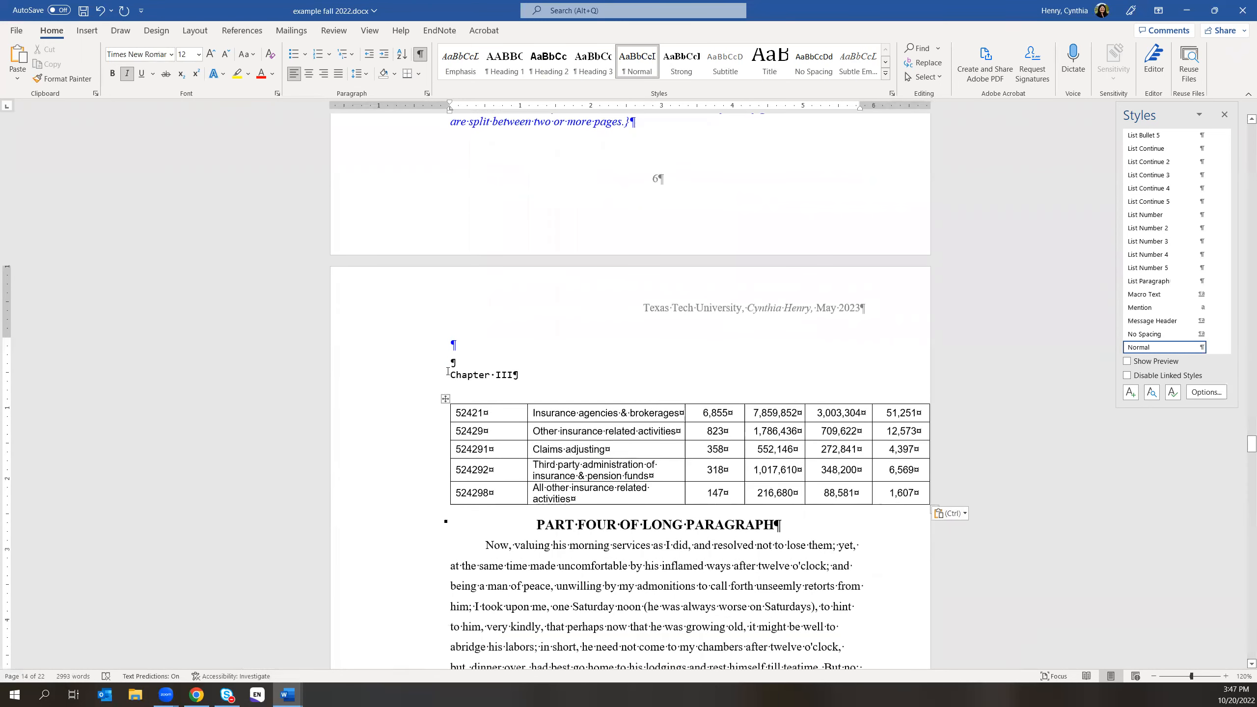
- Select the blank line and Chapter III heading, then undo the table paste
left_click_drag(450, 362, 461, 524)
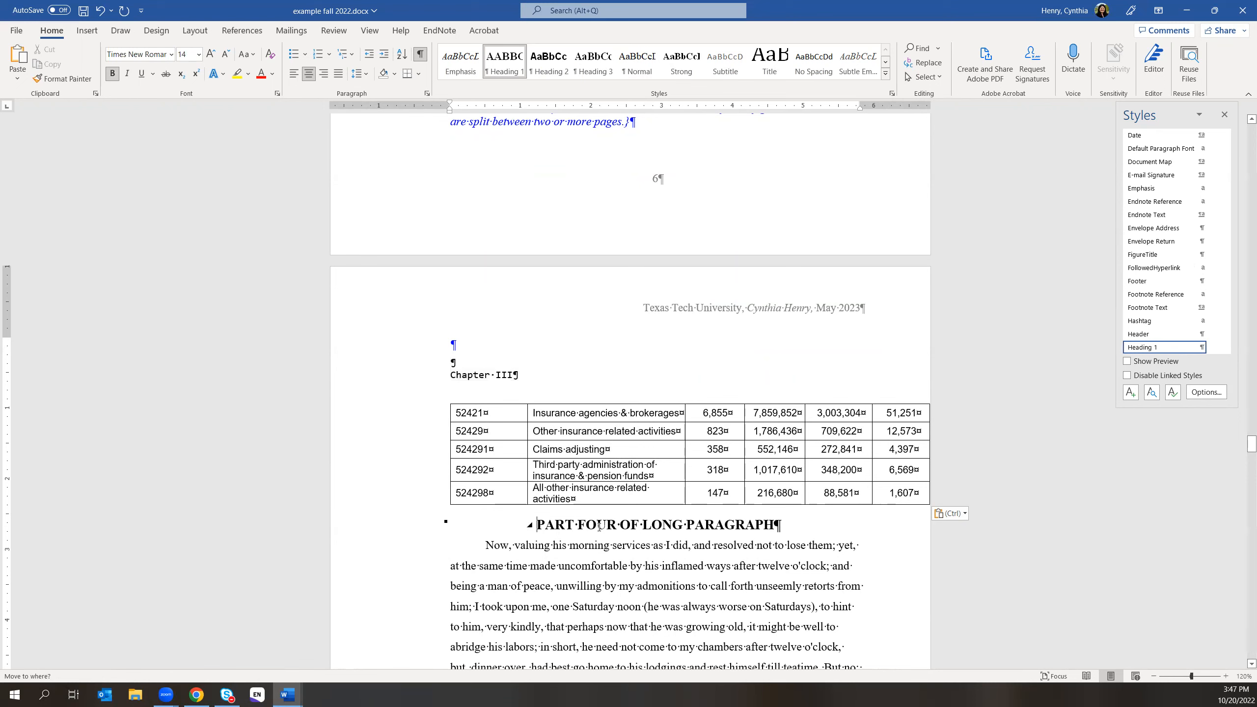
scroll(591, 371, "up", 2)
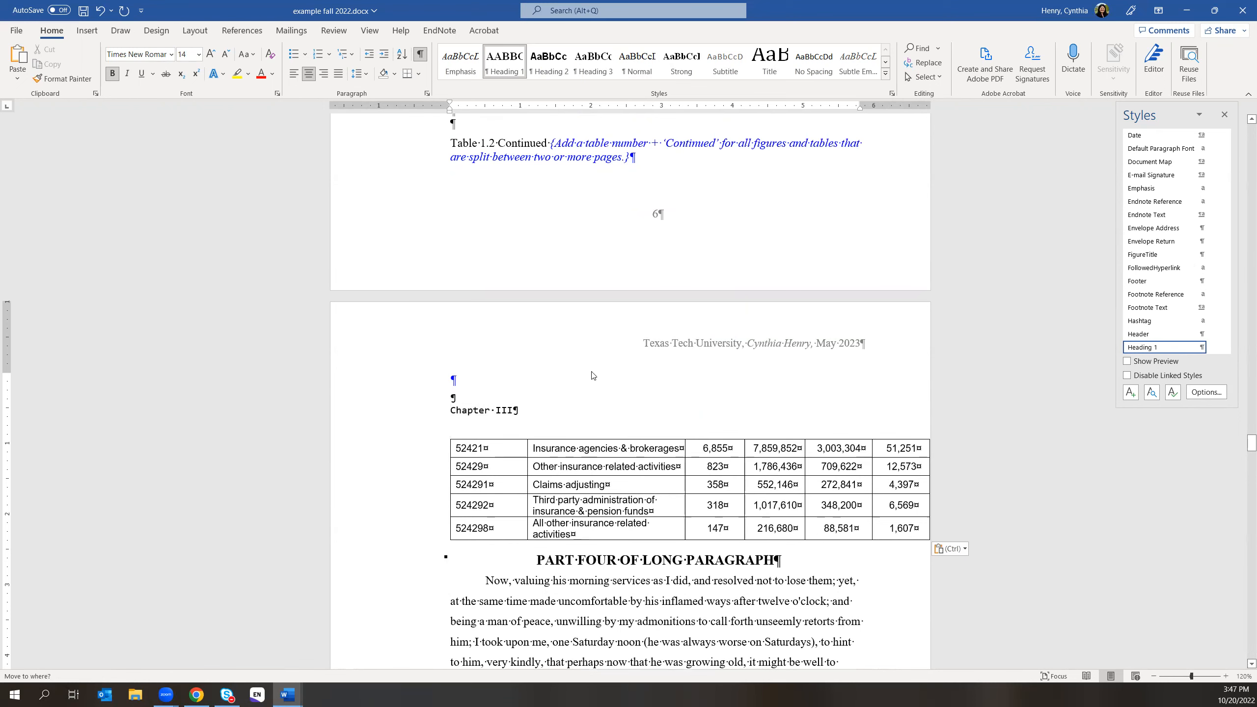
scroll(592, 371, "up", 2)
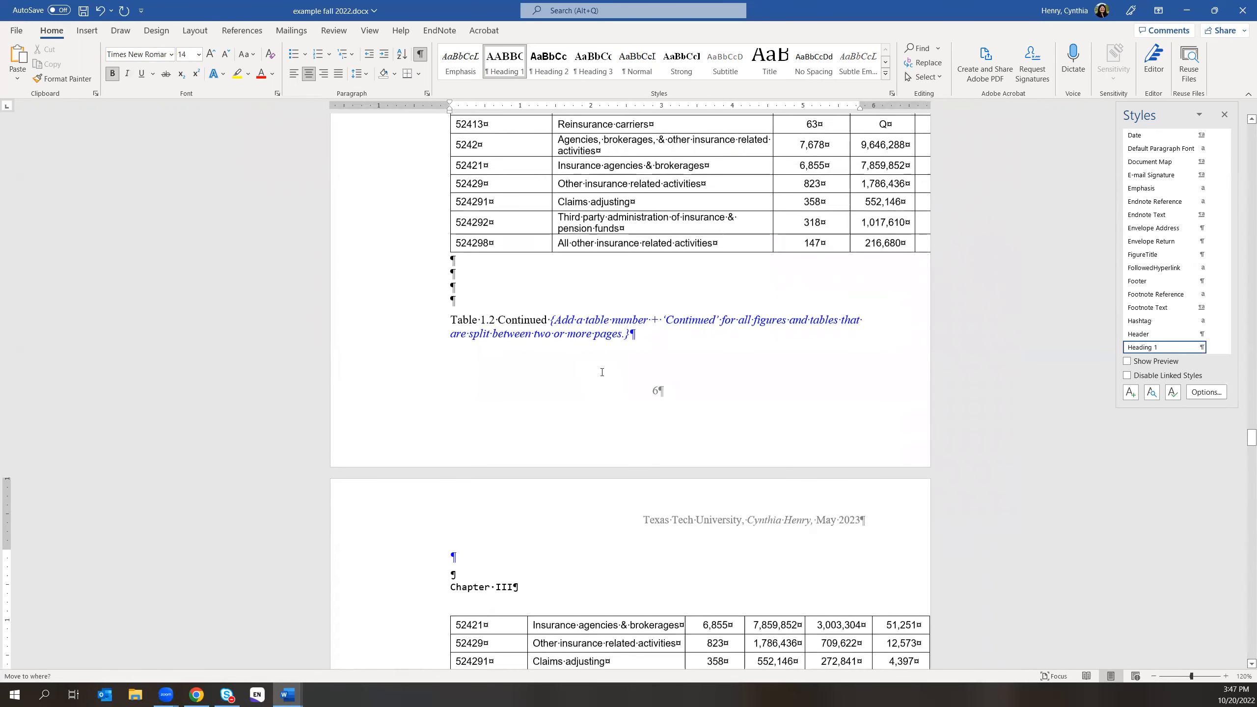
scroll(584, 423, "down", 4)
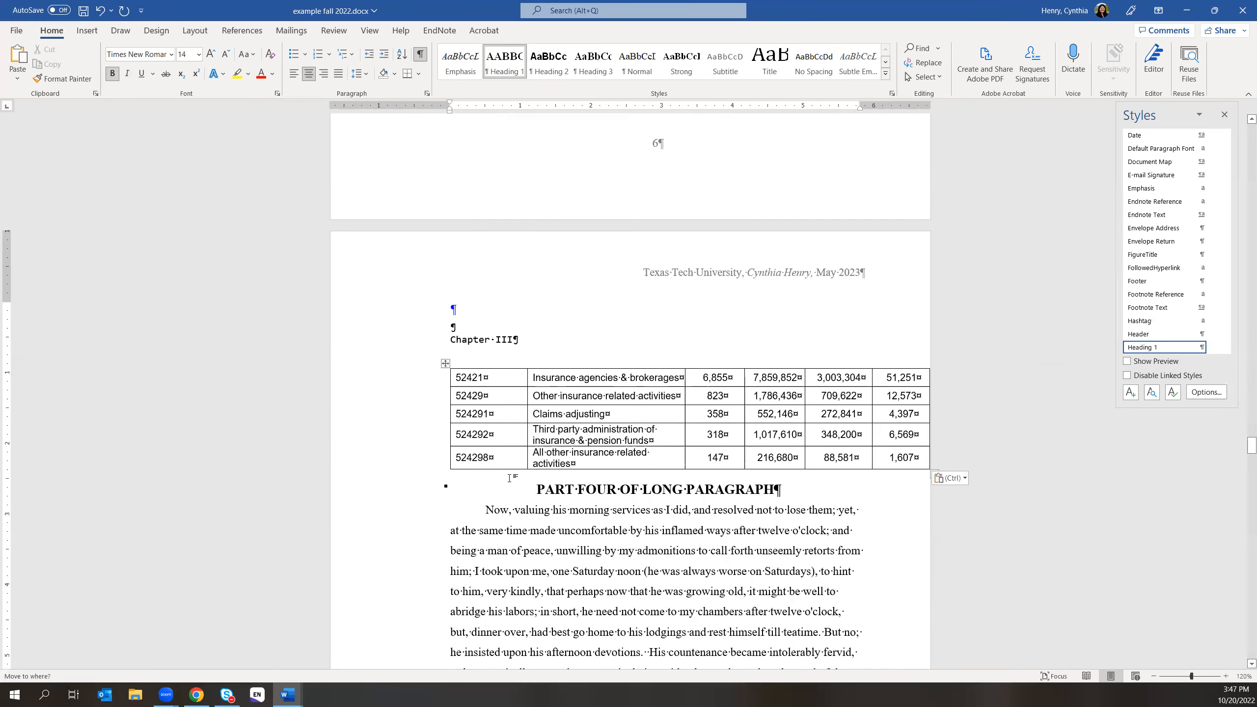
left_click(99, 10)
- Undo three more times to bring back the landscape page with the Table 1.2 Continued caption and table
left_click(99, 11)
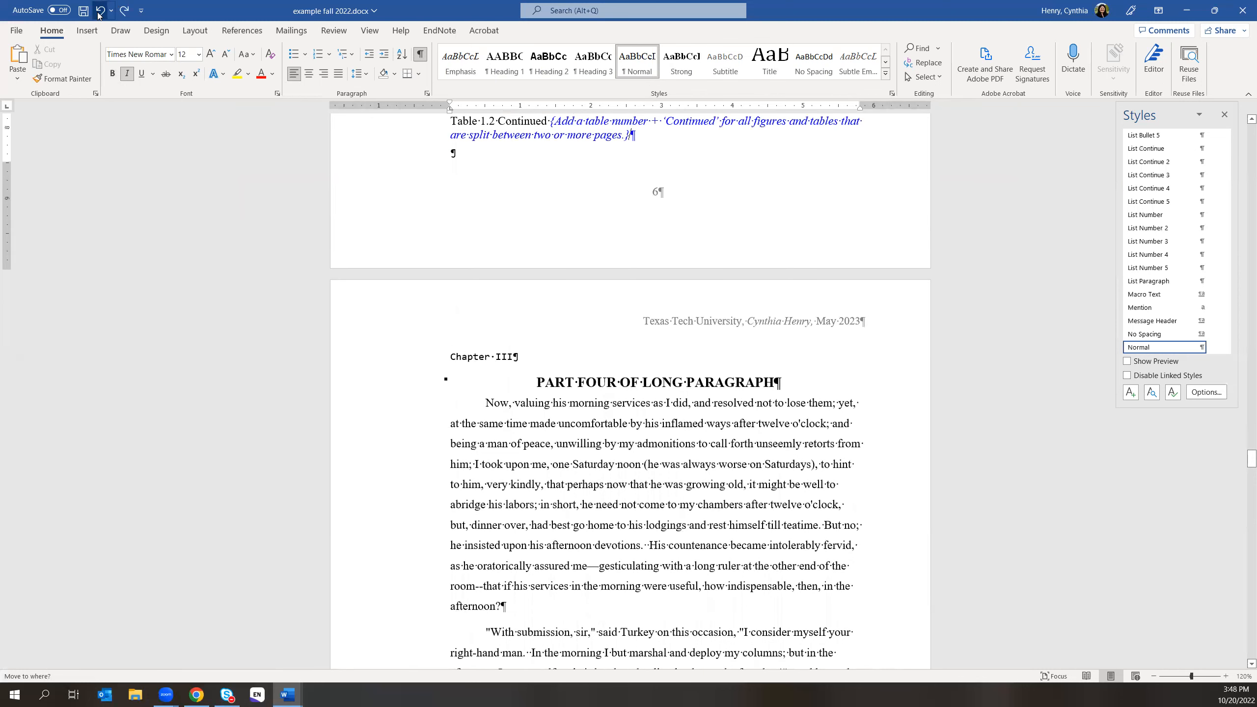
left_click(99, 11)
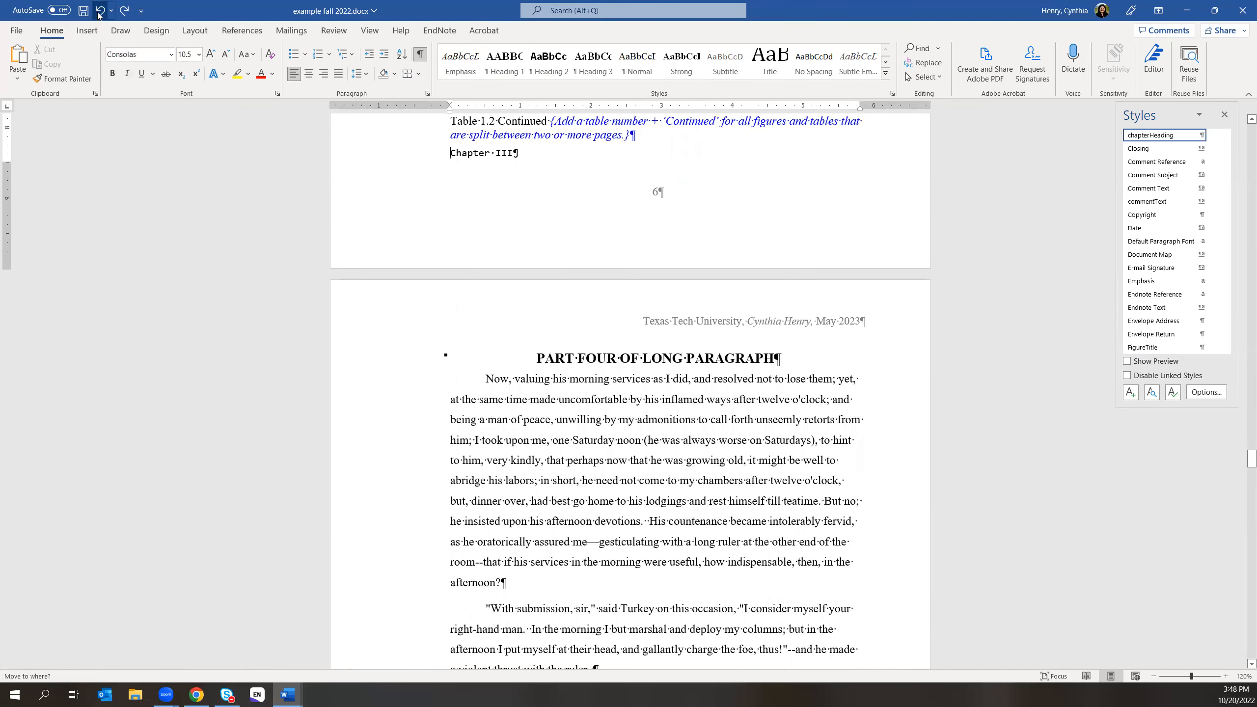
left_click(99, 10)
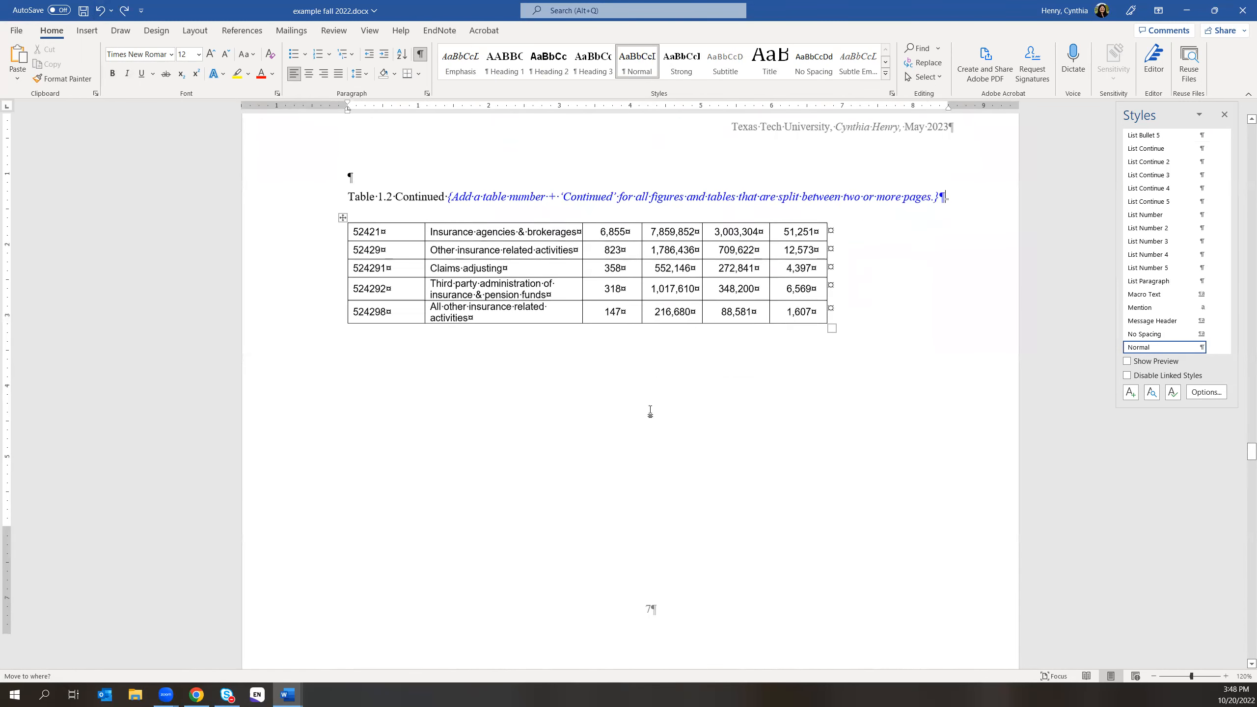
scroll(650, 412, "down", 5)
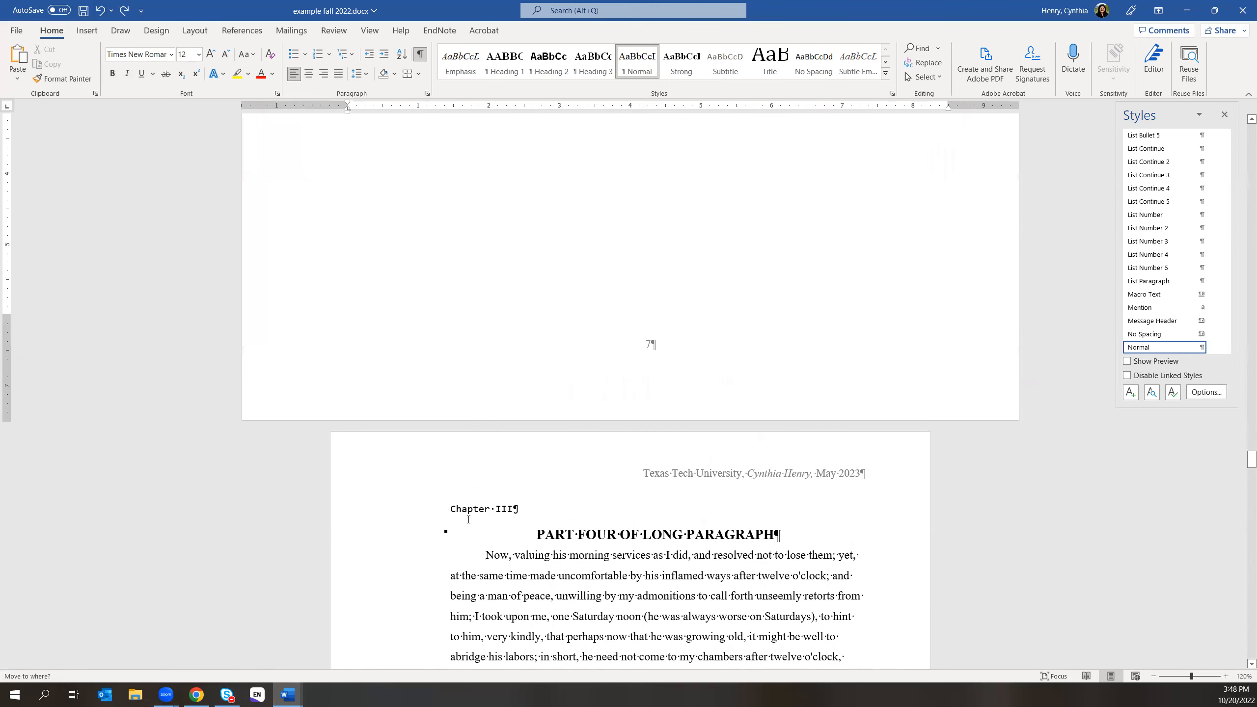
- Select the Chapter III heading line and place the insertion point at its start
left_click(448, 509)
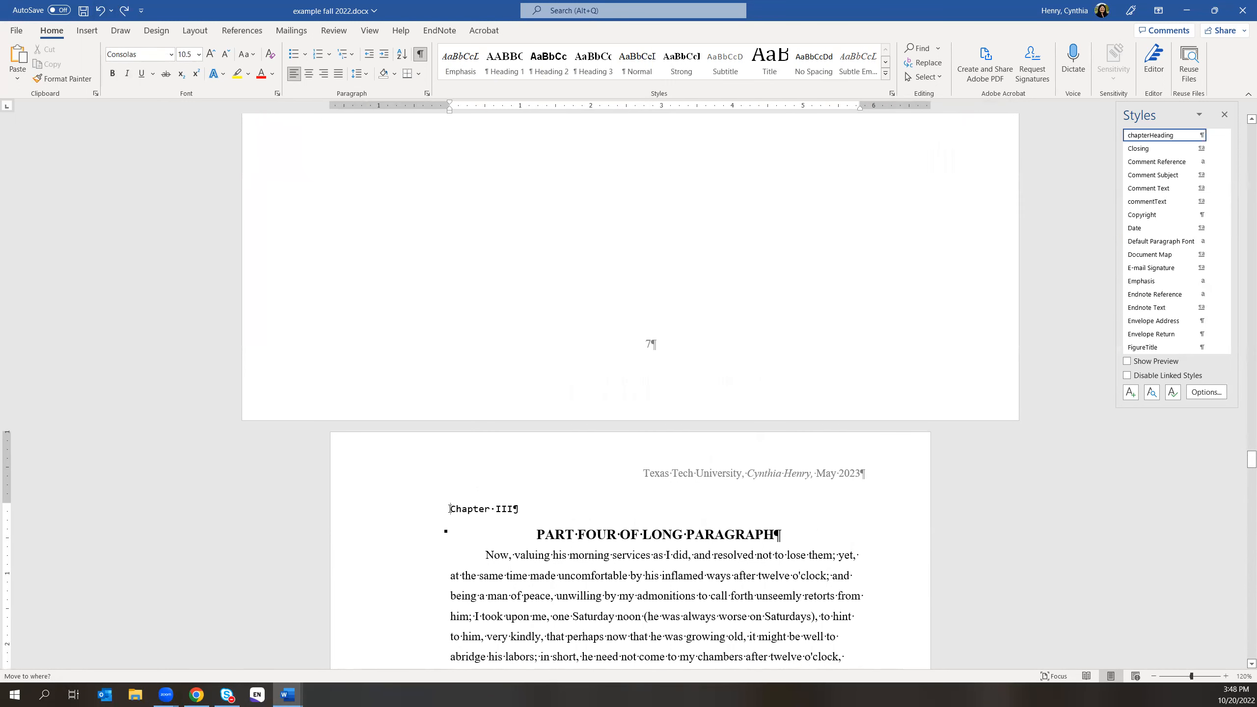
left_click_drag(497, 510, 509, 510)
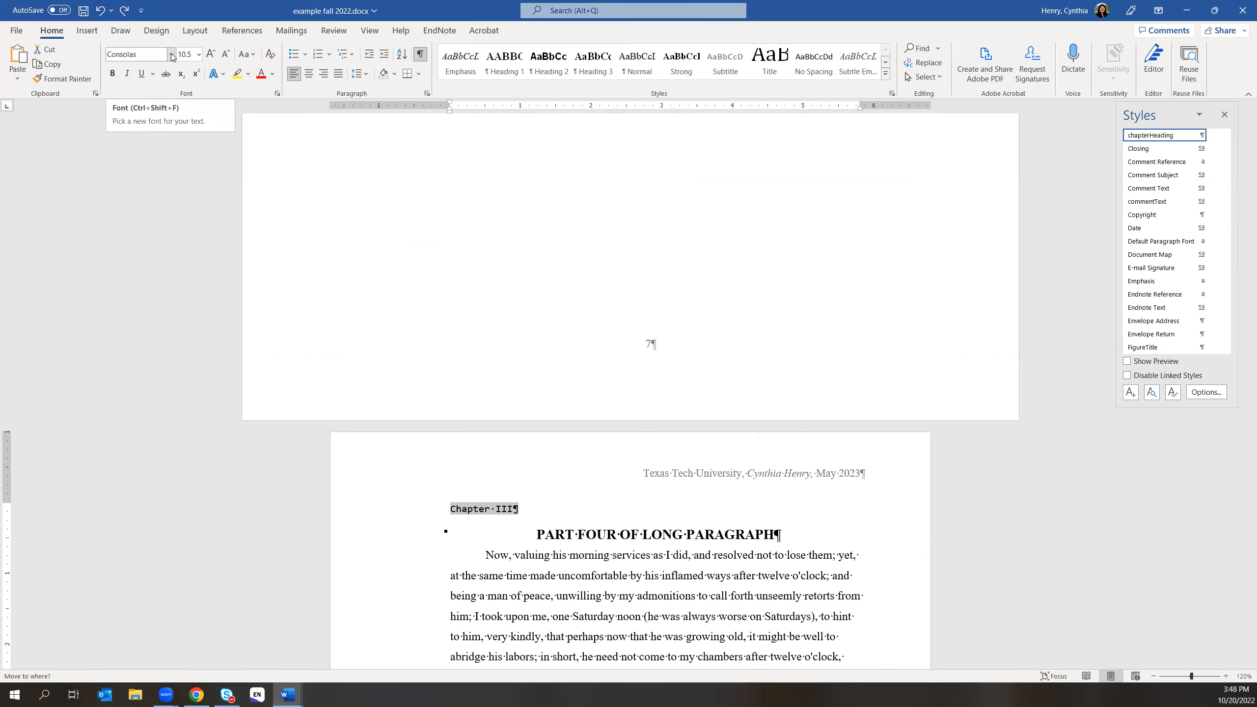
scroll(663, 224, "up", 5)
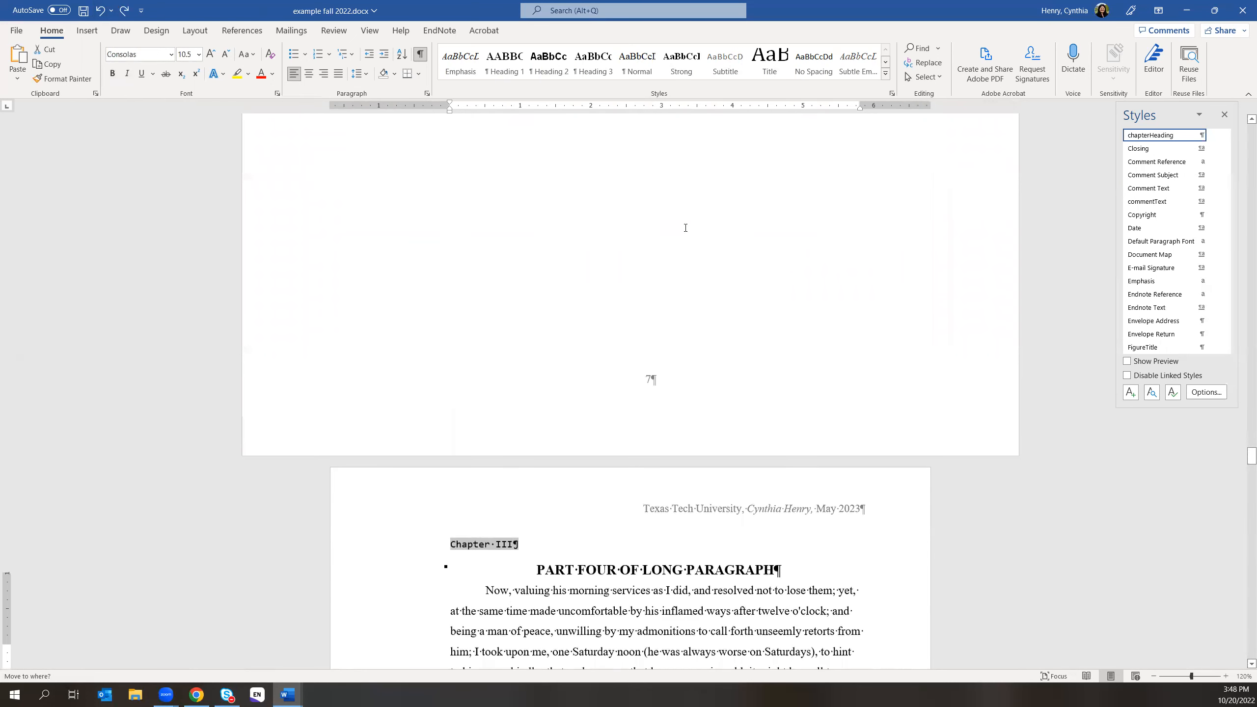
scroll(689, 218, "up", 6)
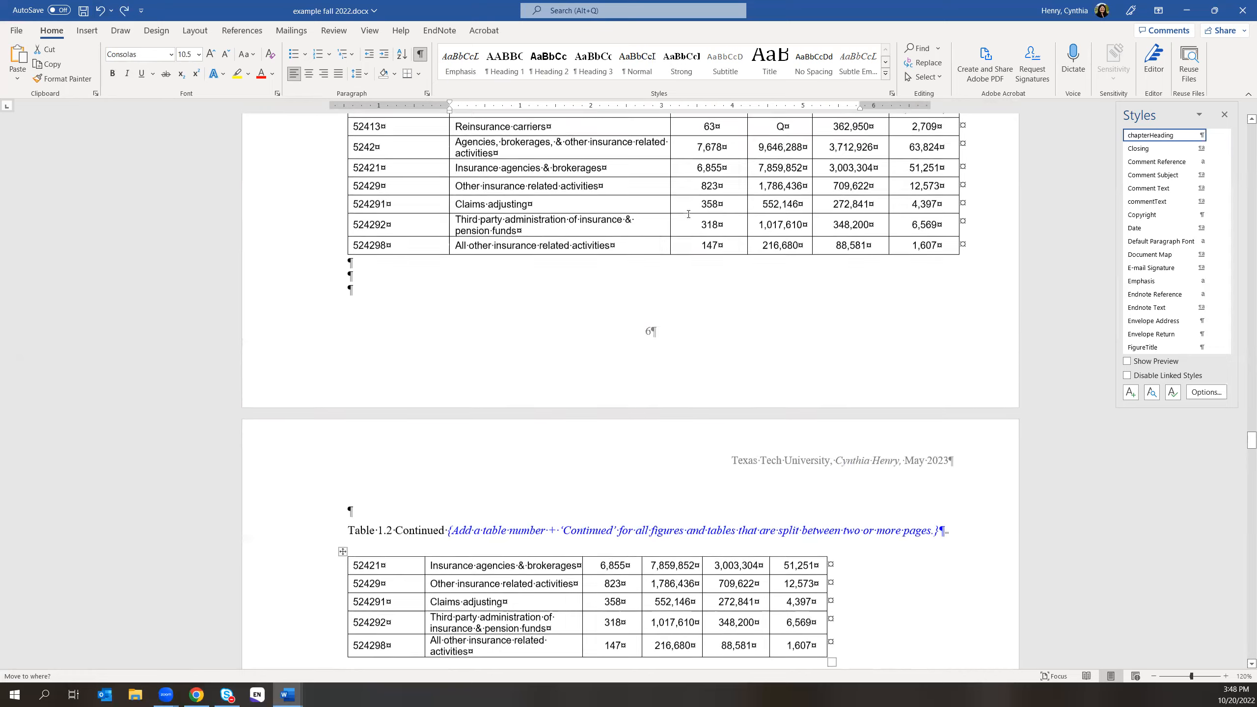
scroll(688, 214, "down", 15)
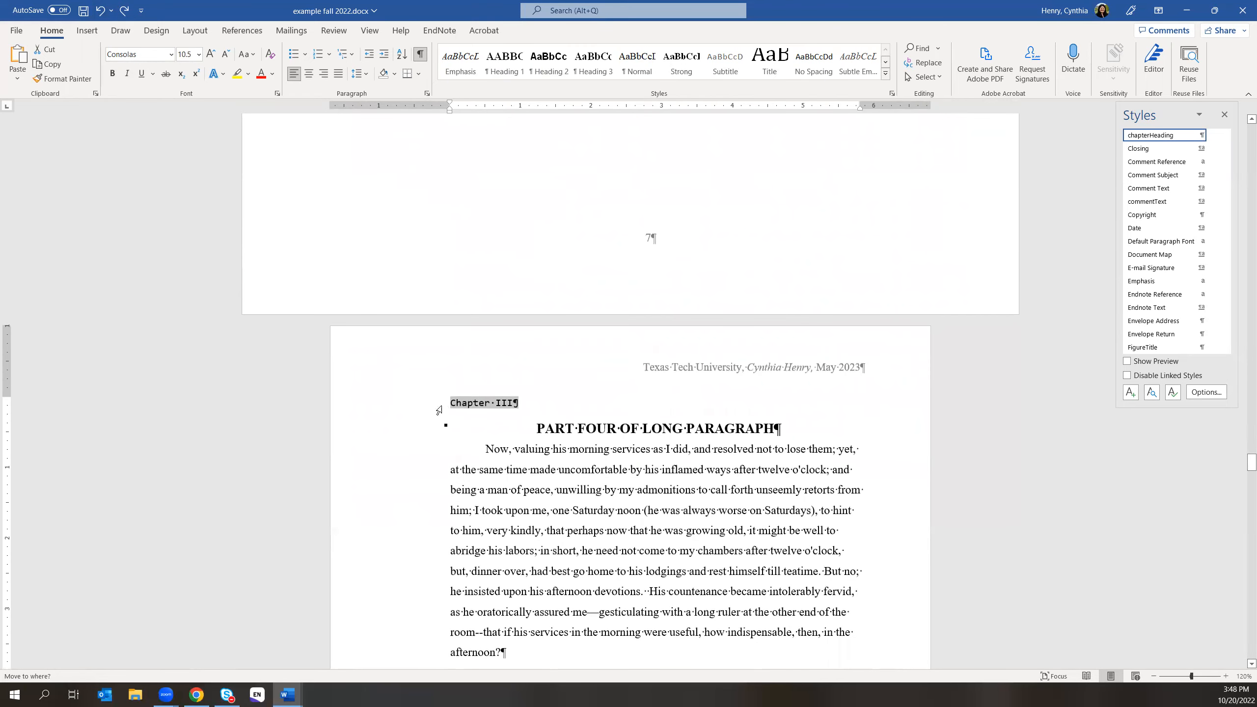
left_click(452, 402)
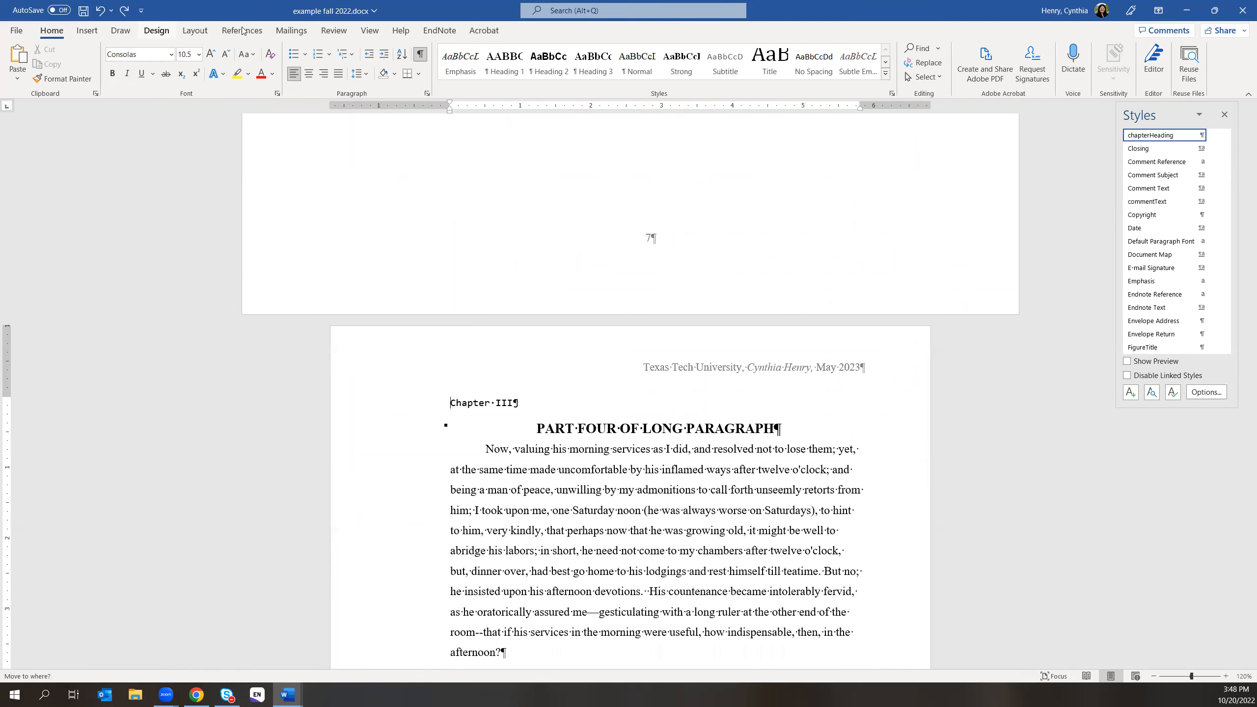
- Insert a Page break before Chapter III via Layout > Breaks and check the result
left_click(195, 30)
left_click(167, 51)
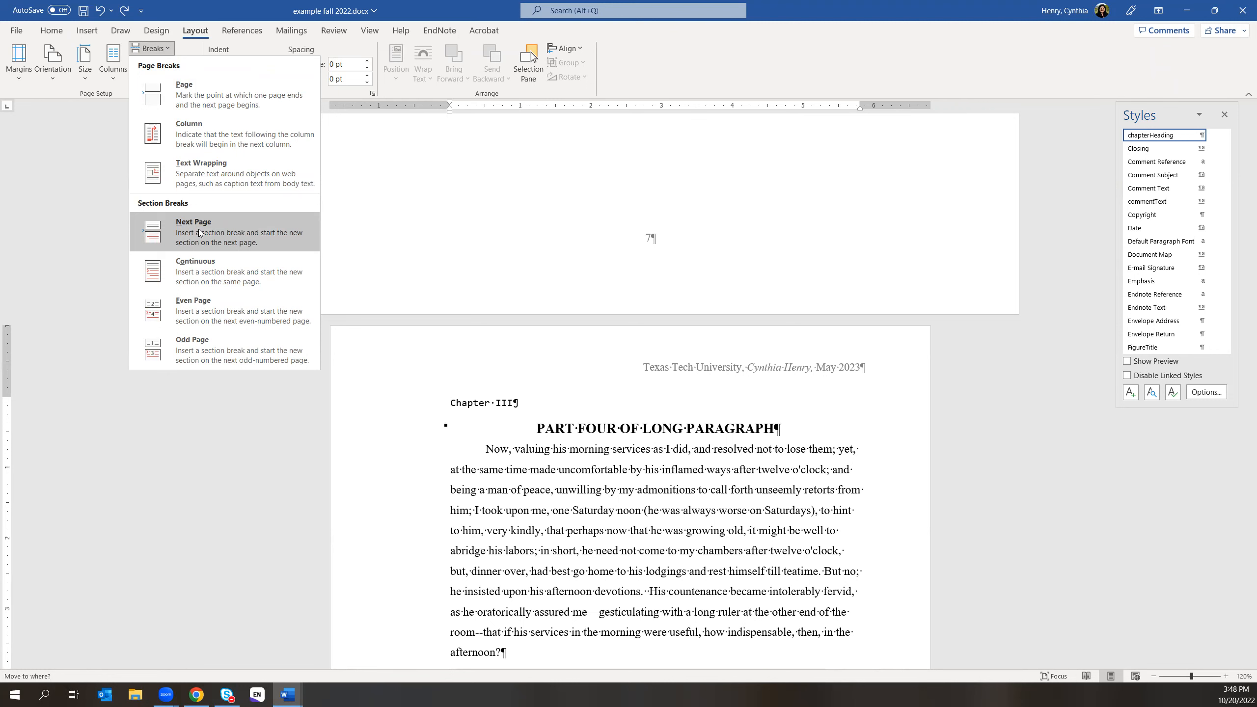
left_click(194, 102)
scroll(707, 478, "down", 2)
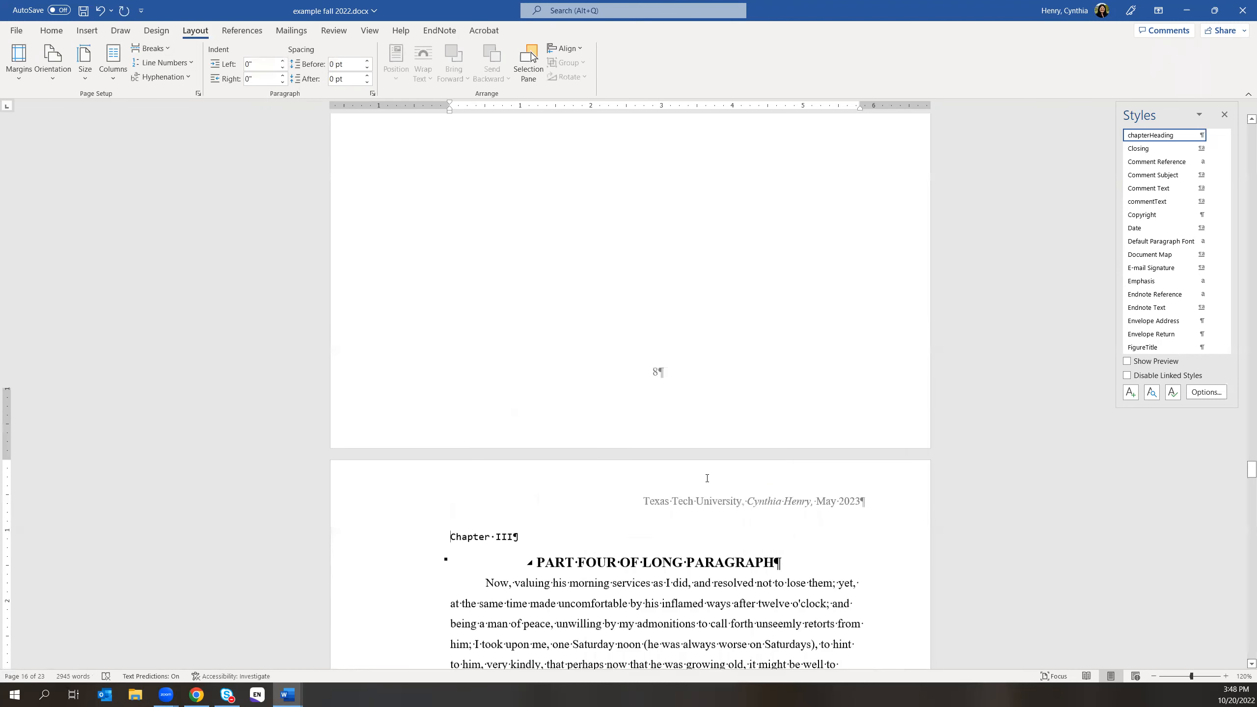
scroll(707, 478, "down", 4)
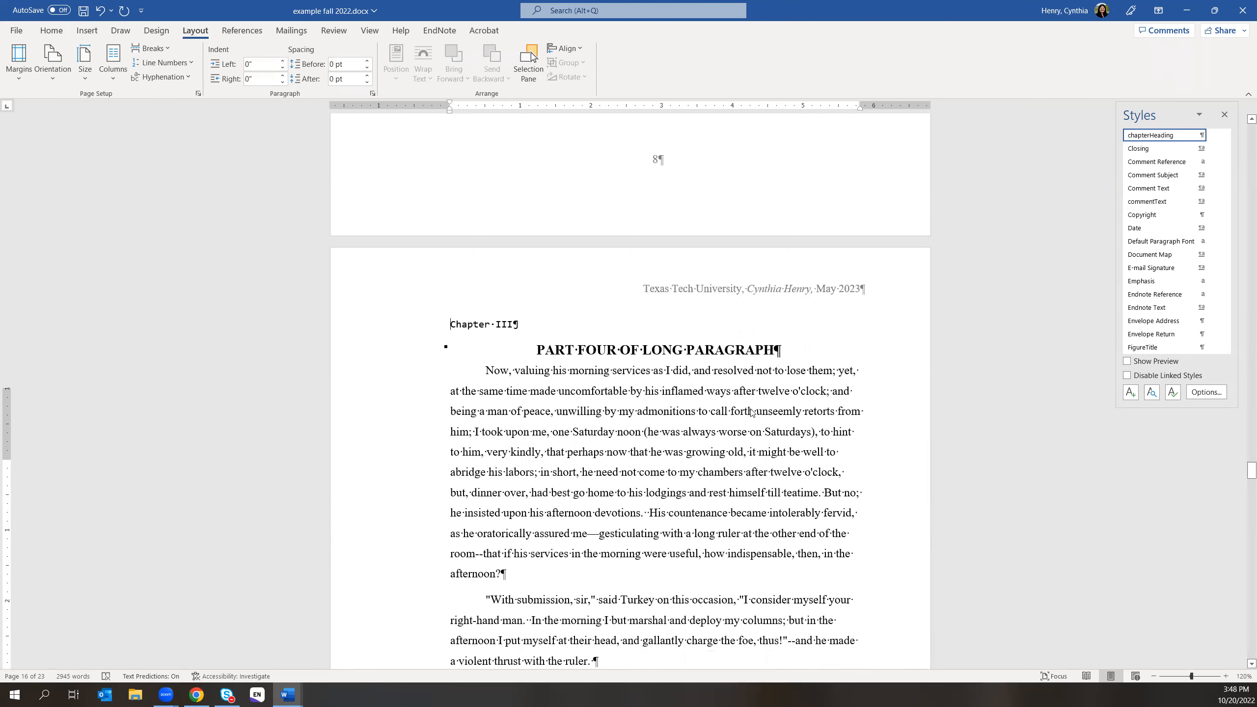
scroll(726, 405, "up", 10)
scroll(726, 405, "up", 8)
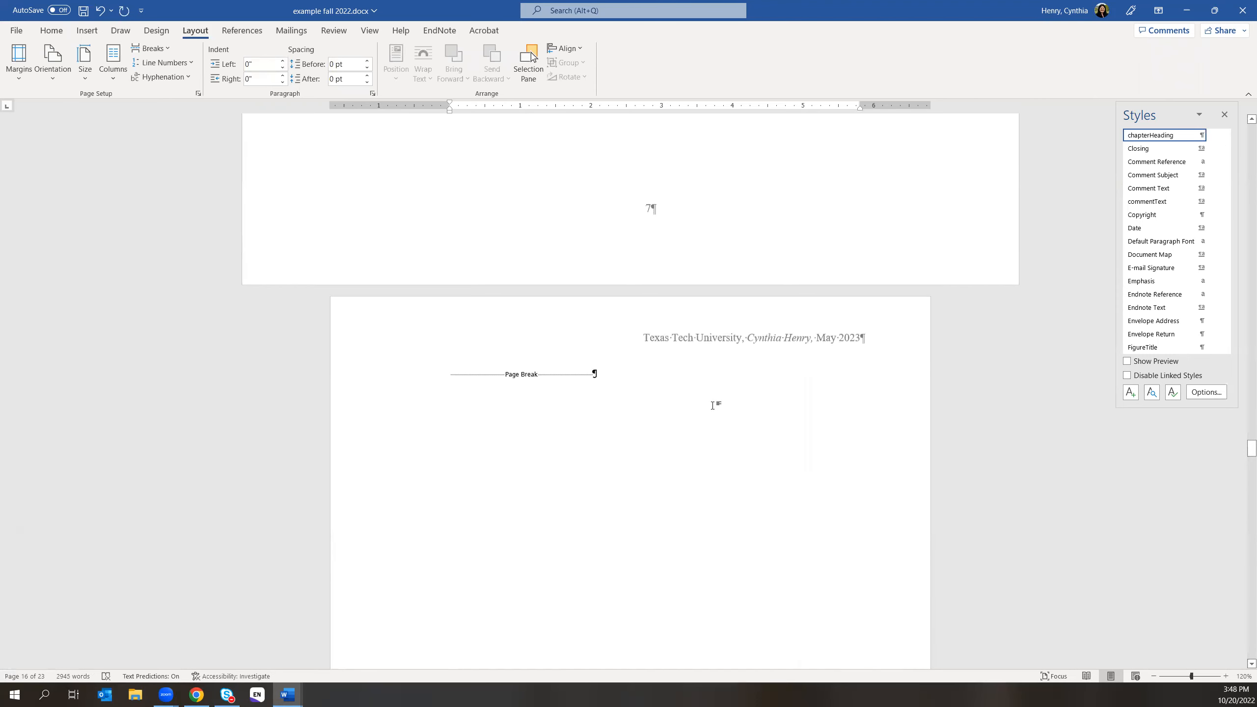
scroll(607, 388, "up", 2)
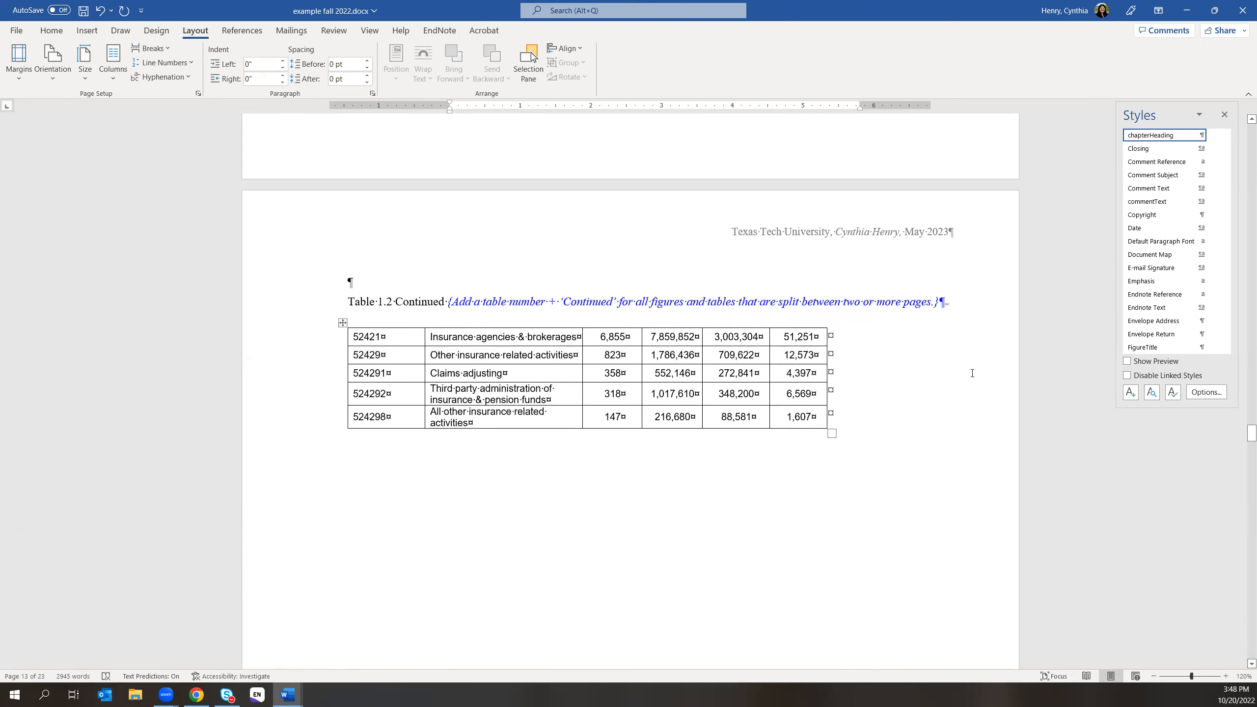
- Delete the landscape continued-table page and paste the copied page break and table after the caption
left_click(950, 303)
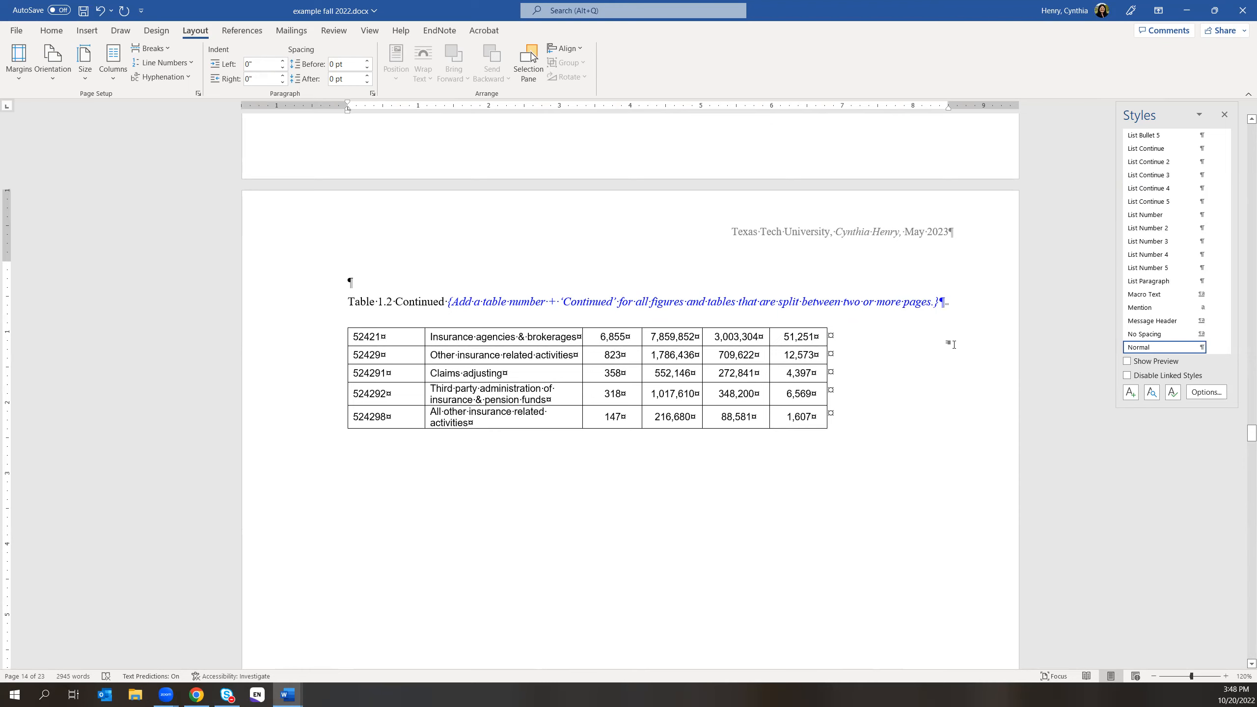
key("Delete")
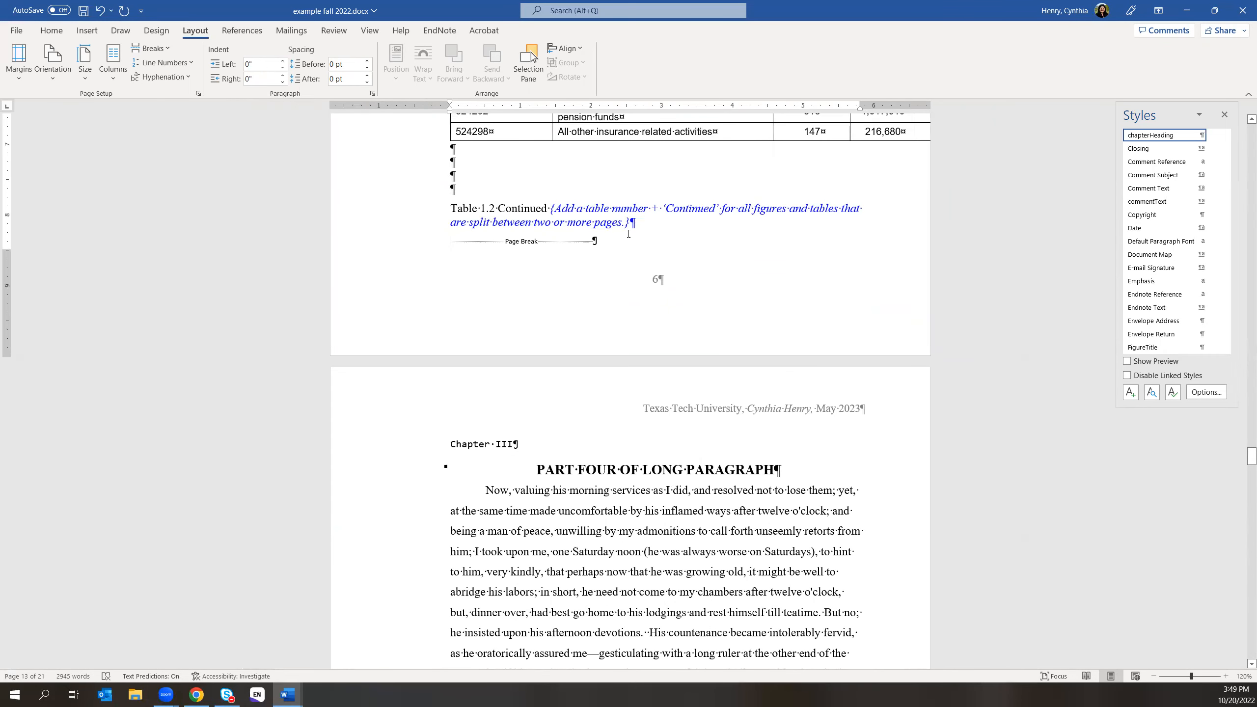
left_click(638, 222)
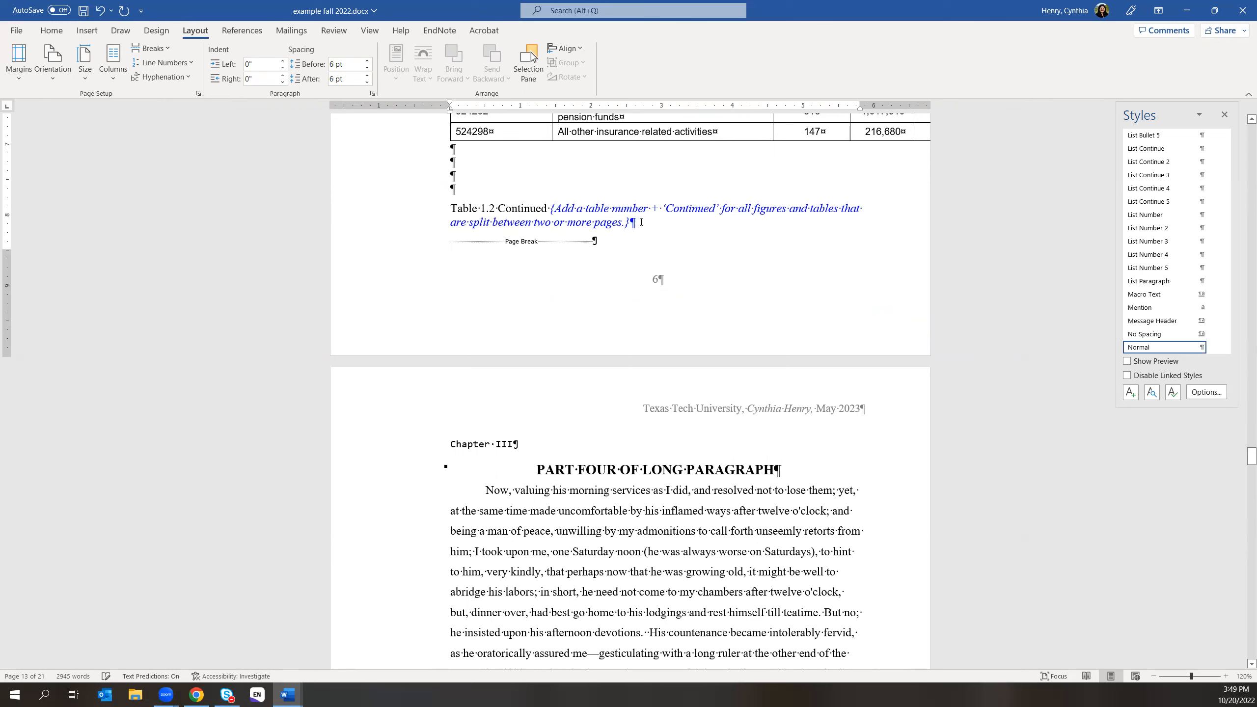
type("52421\tInsurance agencies & brokerages\t6,855\t7,859,852\t3,003,304\t51,251 52429\tOther insurance related activities\t823\t1,786,436\t709,622\t12,573 524291\tClaims adjusting\t358\t552,146\t272,841\t4,397 524292\tThird party administration of insurance & pension funds\t318\t1,017,610\t348,200\t6,569 524298\tAll other insurance related activities\t147\t216,680\t88,581\t1,607")
- Delete the pasted page break so Chapter III moves up
scroll(624, 480, "down", 8)
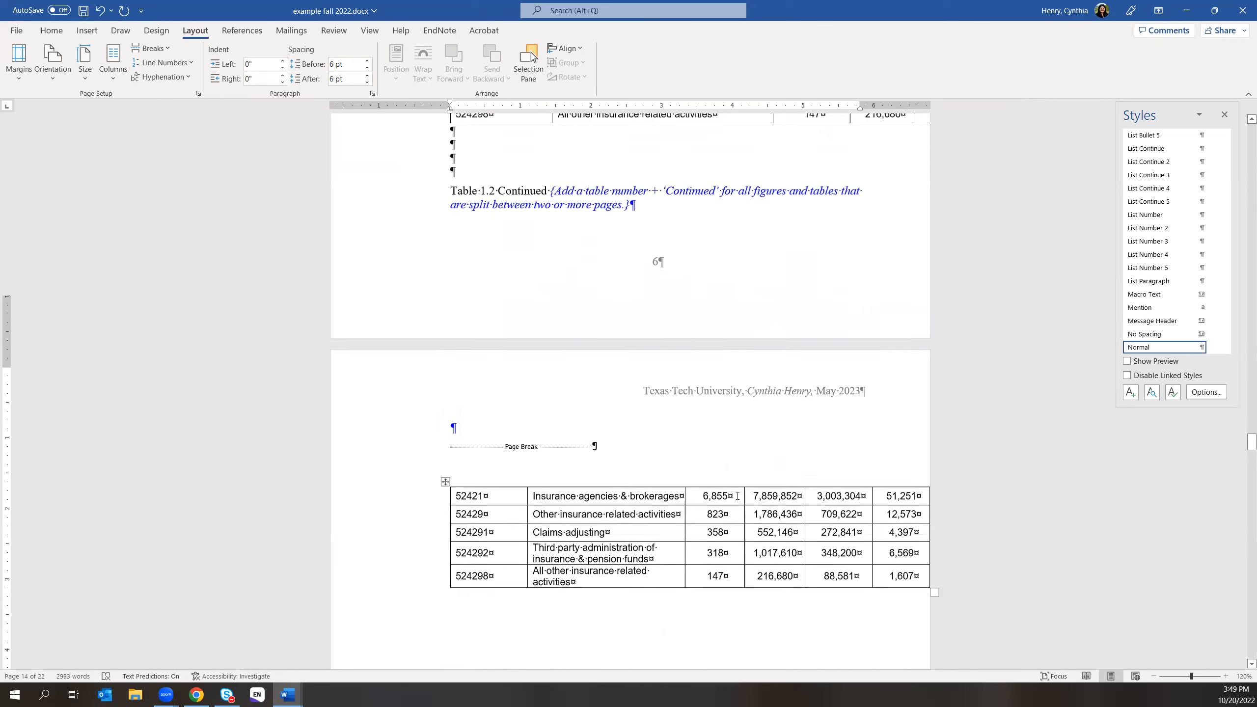
scroll(738, 495, "down", 5)
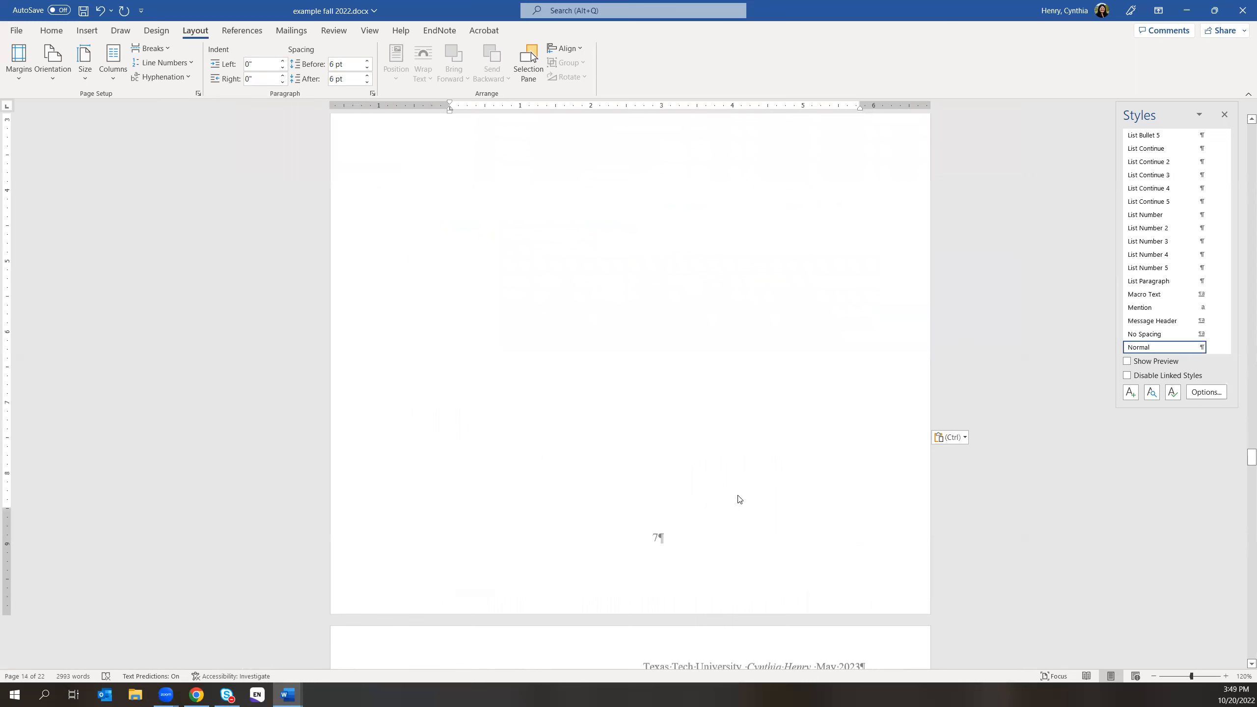
scroll(739, 490, "up", 8)
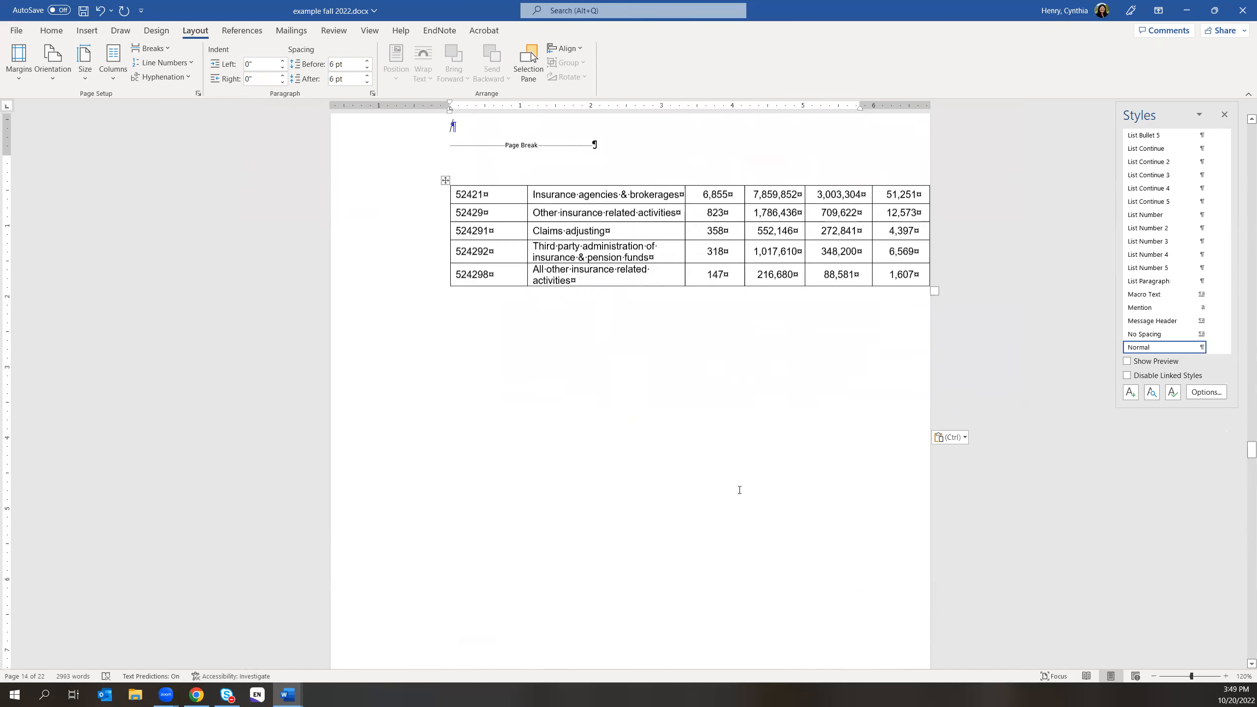
left_click(602, 286)
key("BackSpace")
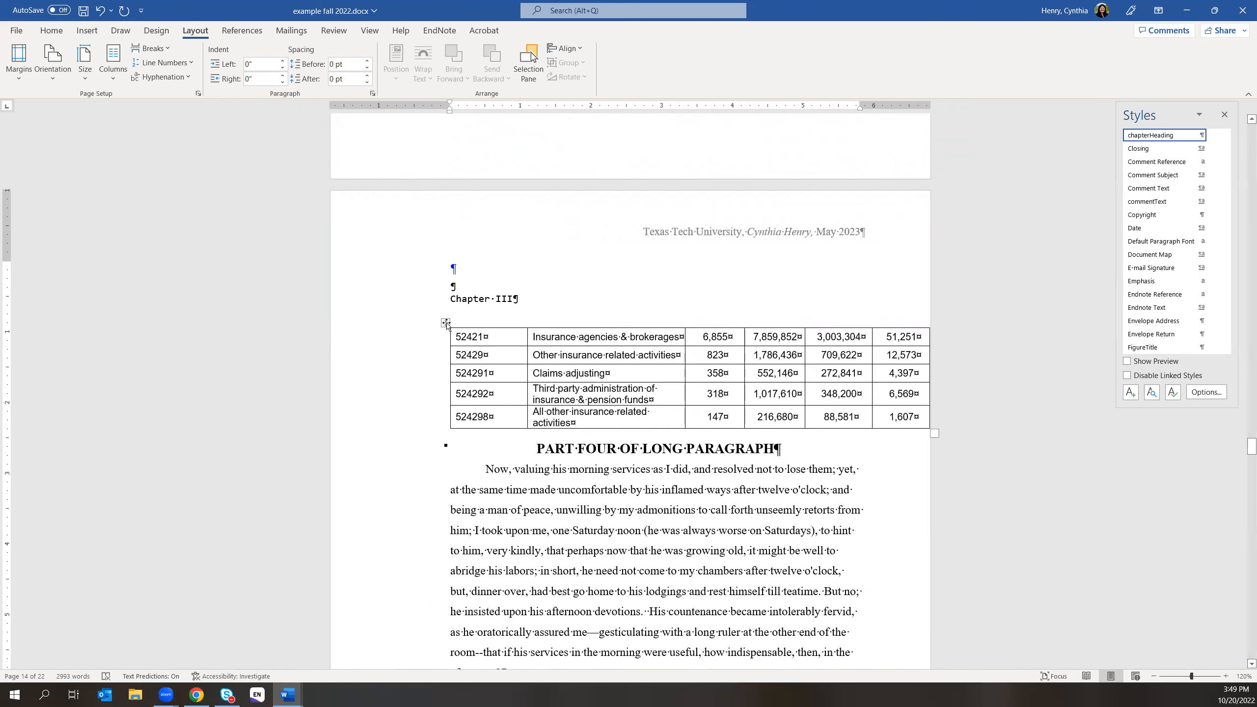
- Clear the pasted table's values, then cut the empty table out entirely
left_click(445, 323)
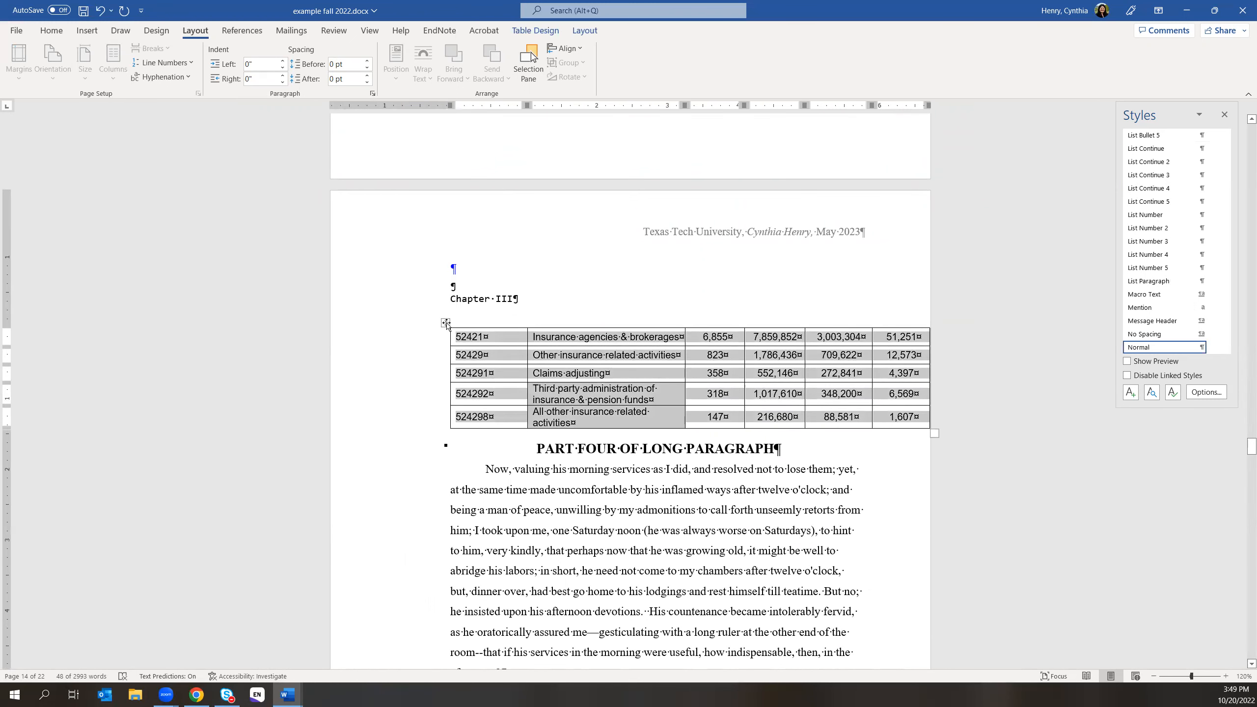
key("Delete")
left_click(430, 326)
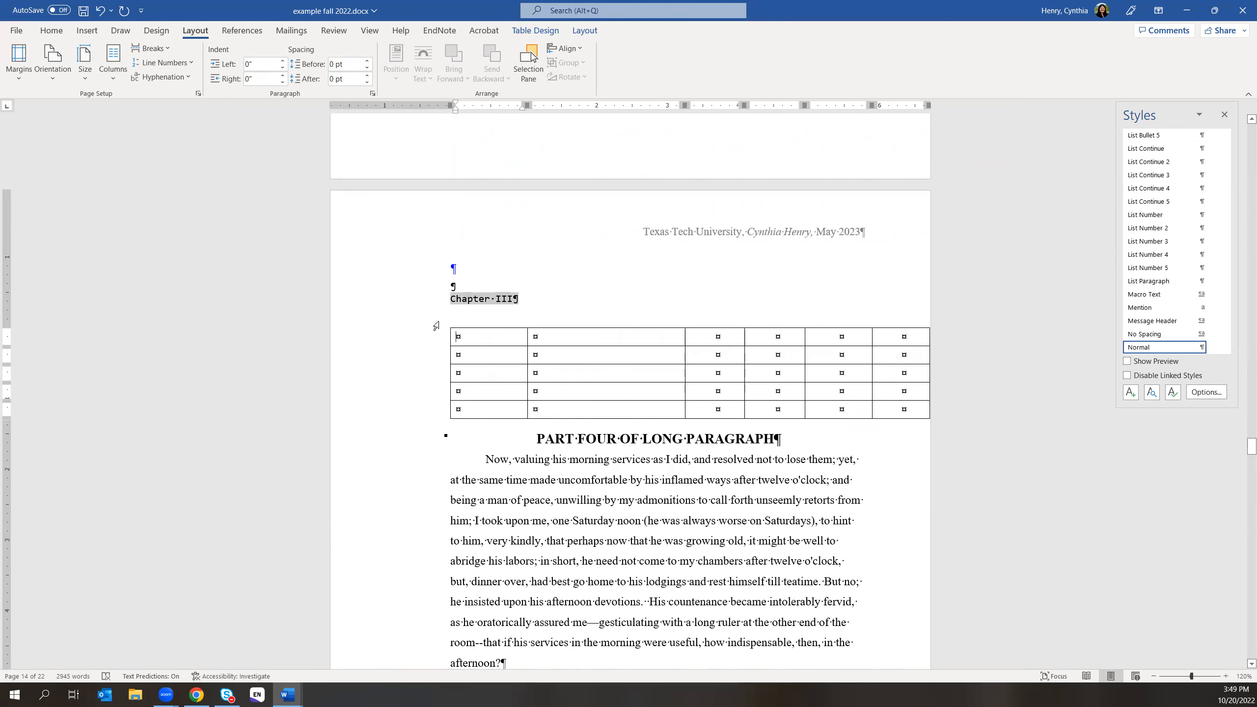
left_click(448, 326)
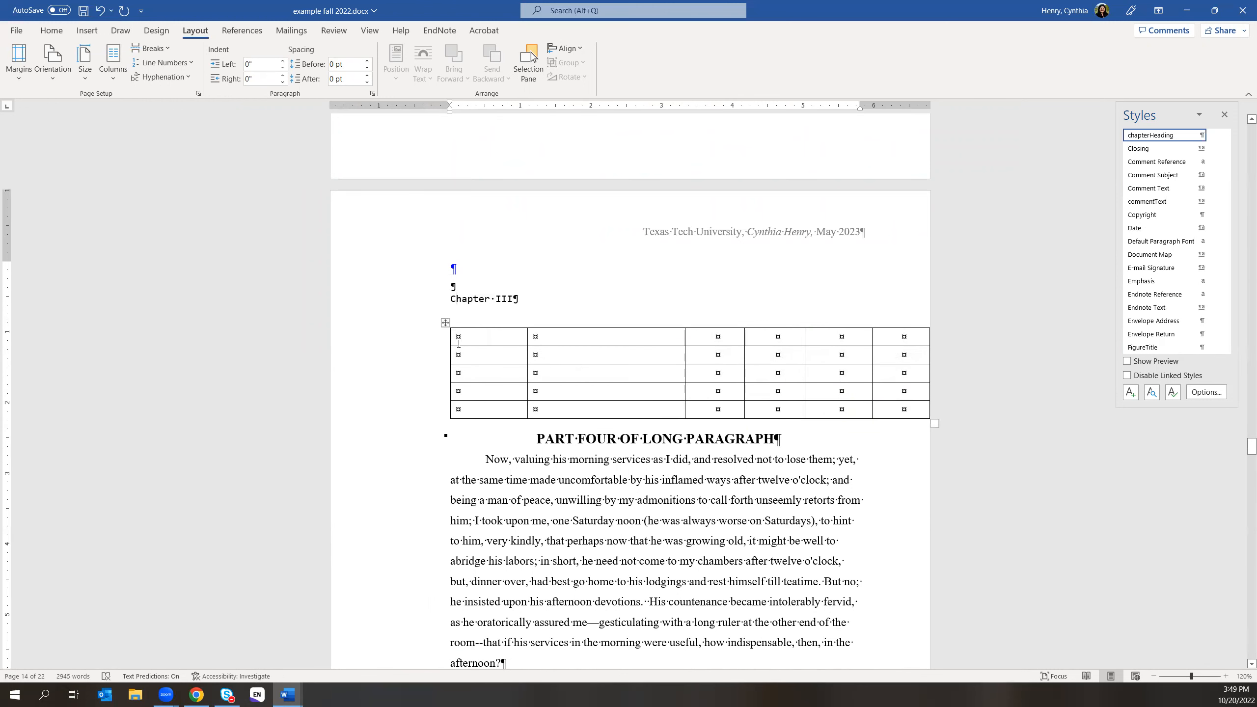
right_click(445, 323)
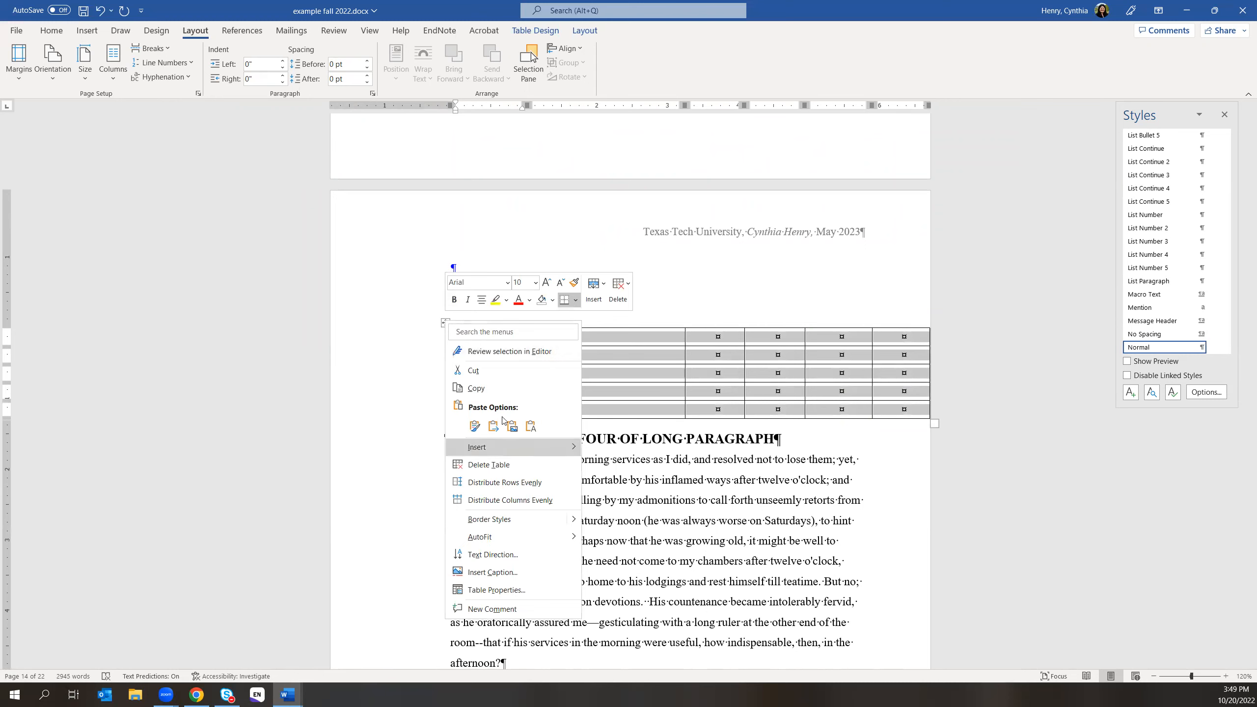
left_click(487, 371)
scroll(592, 304, "up", 6)
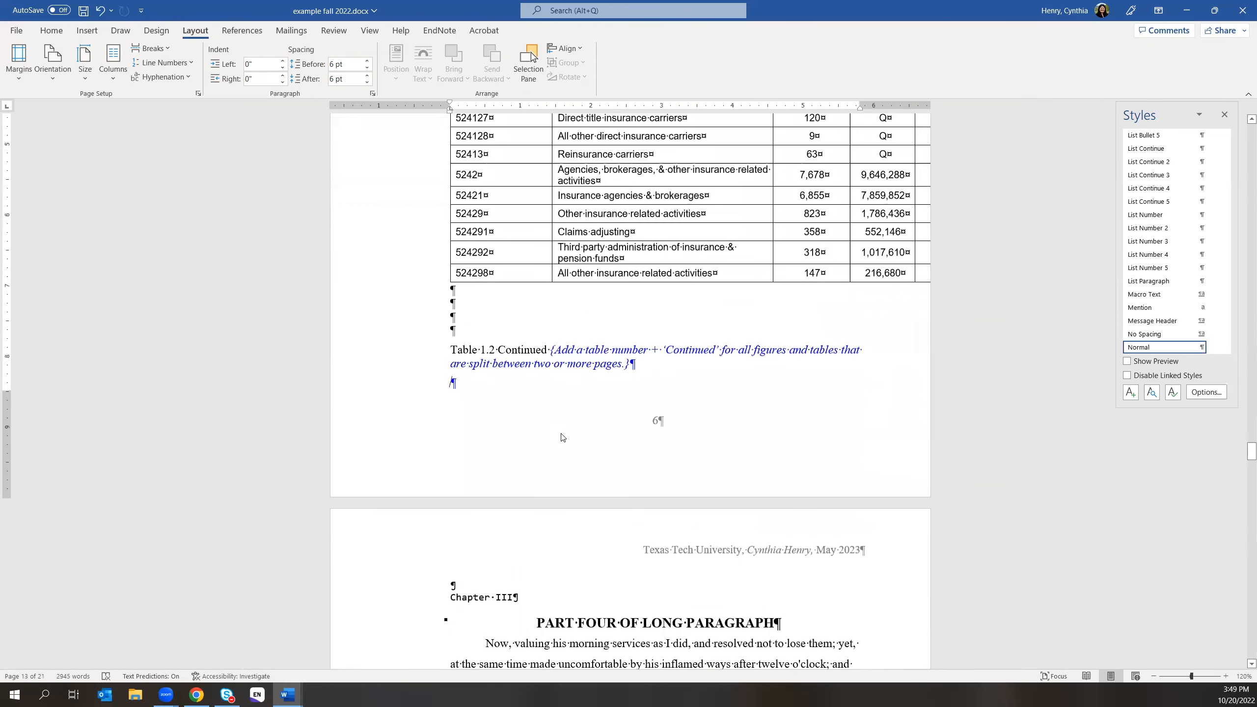
- Insert a Next Page section break before the Chapter III heading
left_click(456, 586)
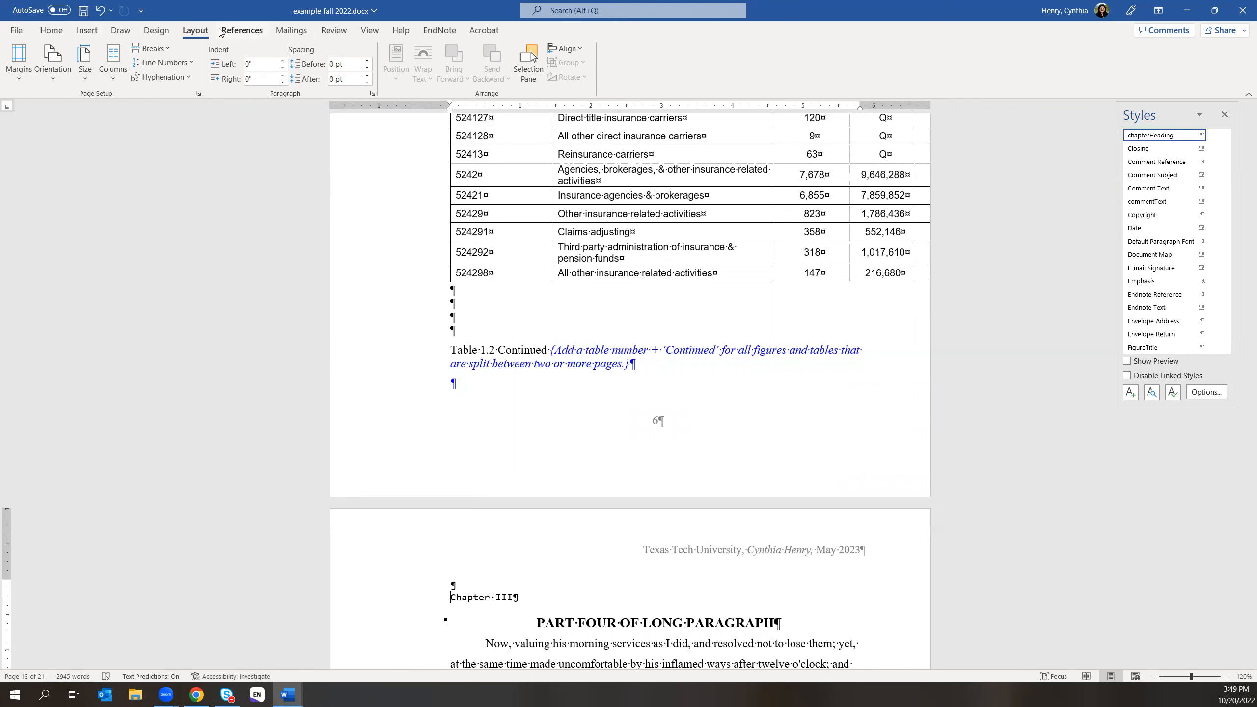
left_click(151, 48)
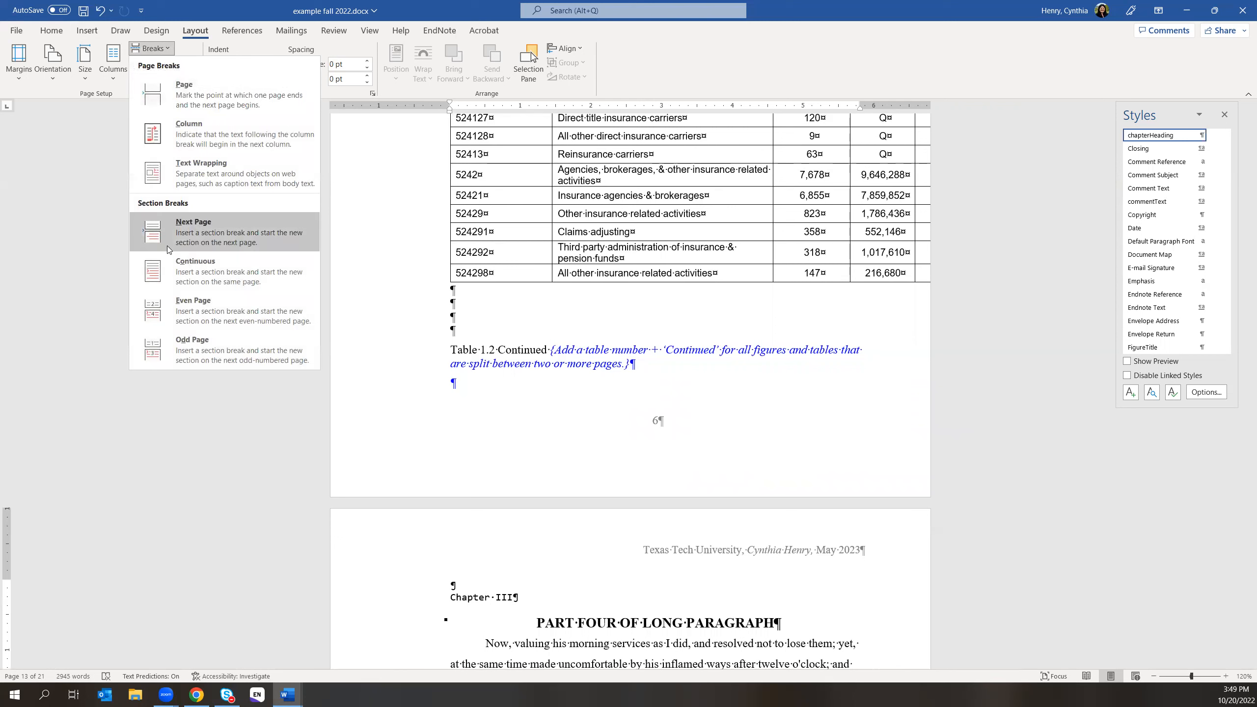
left_click(191, 240)
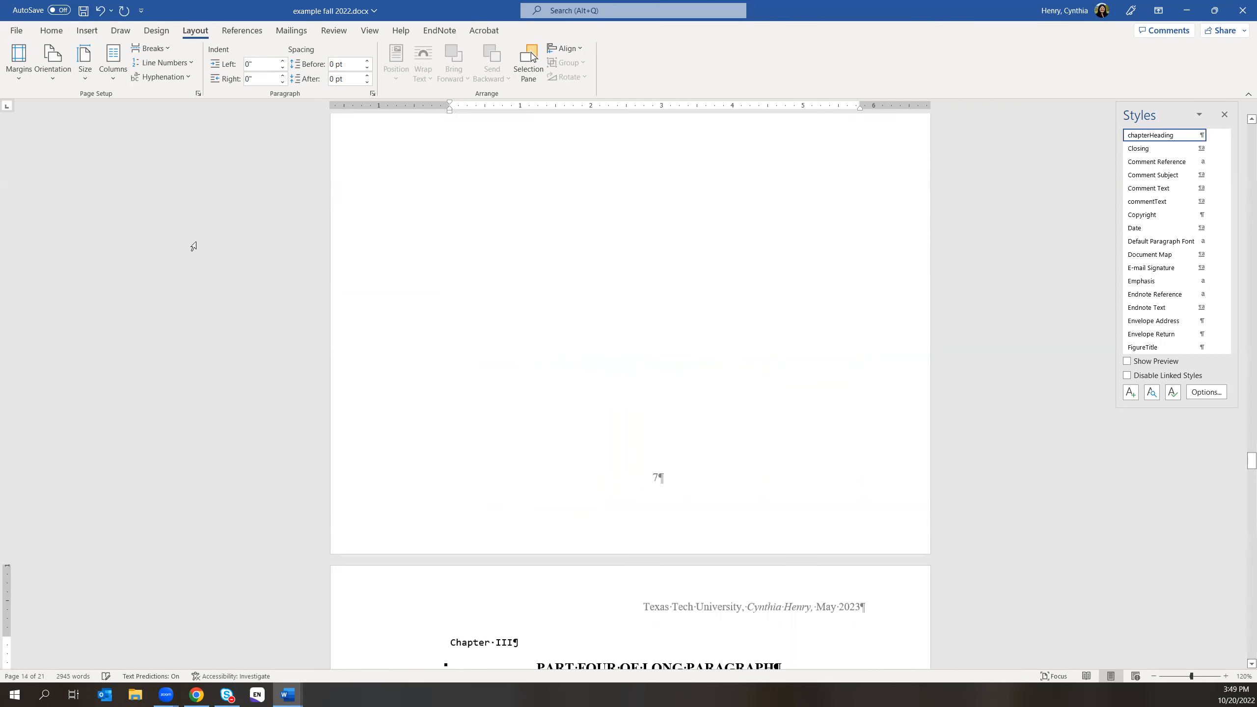
scroll(594, 432, "up", 7)
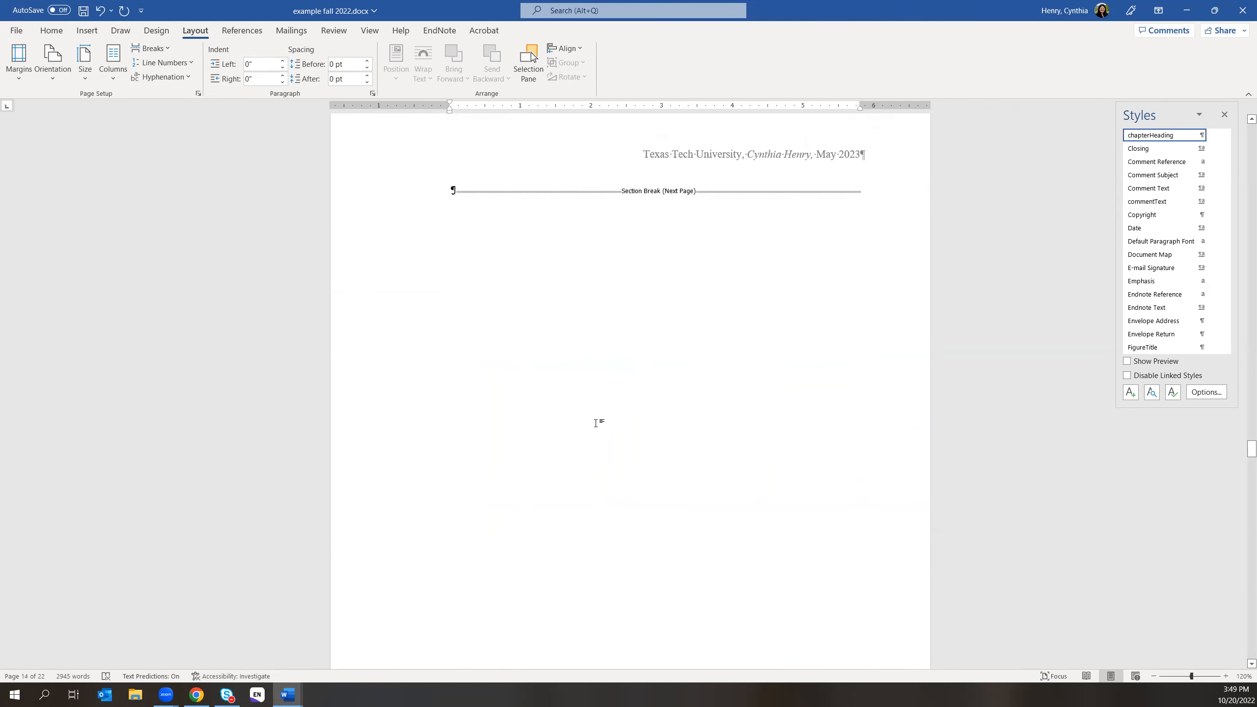
scroll(595, 424, "up", 5)
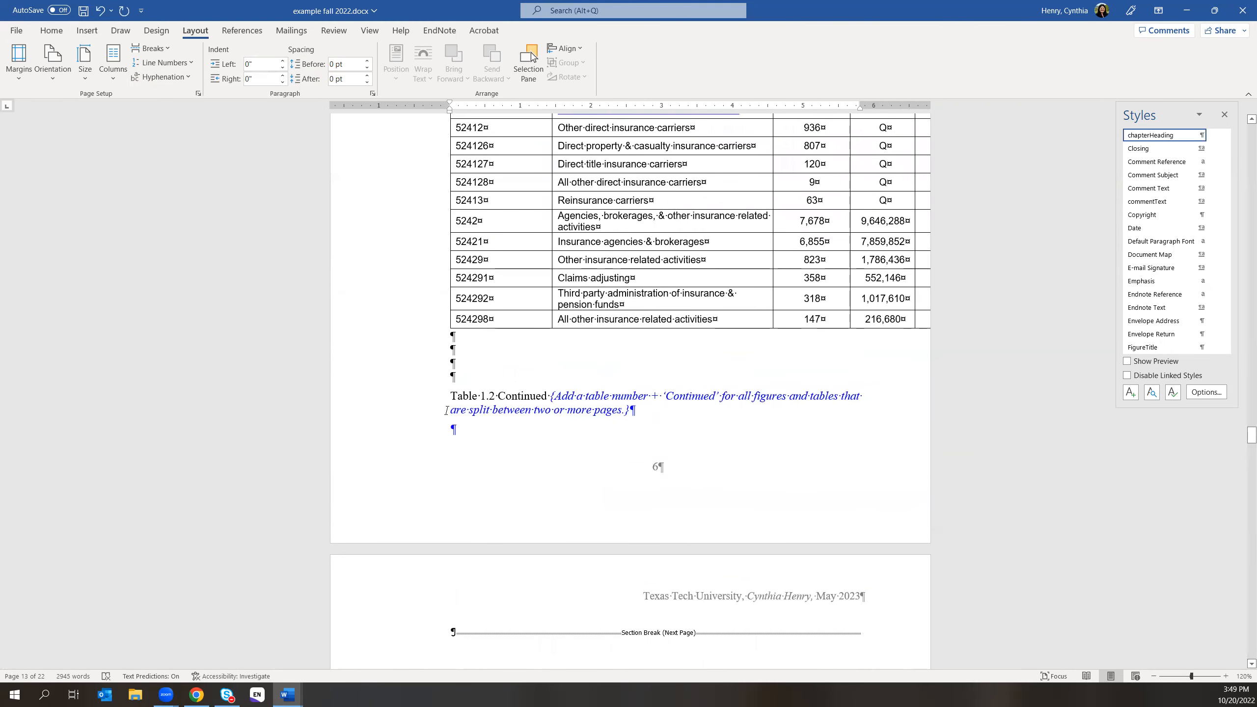
- Move the empty line onto the new page and paste an empty table below the section break
left_click(452, 428)
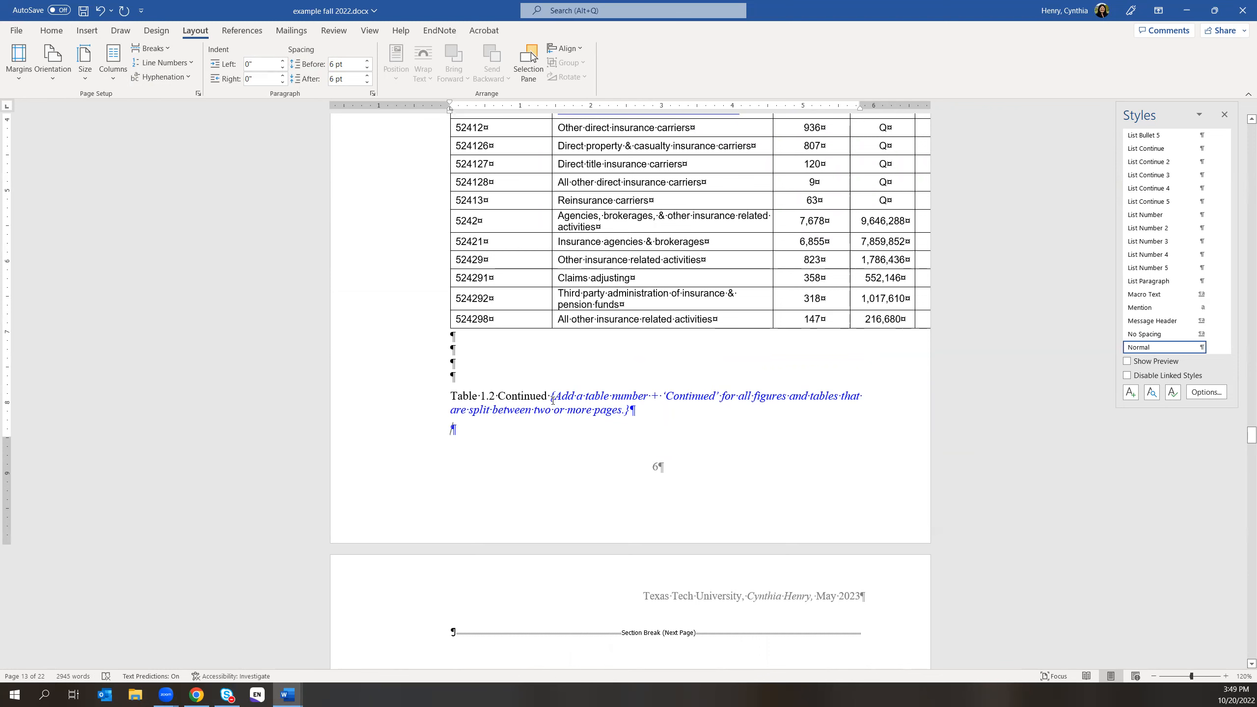
key("Return")
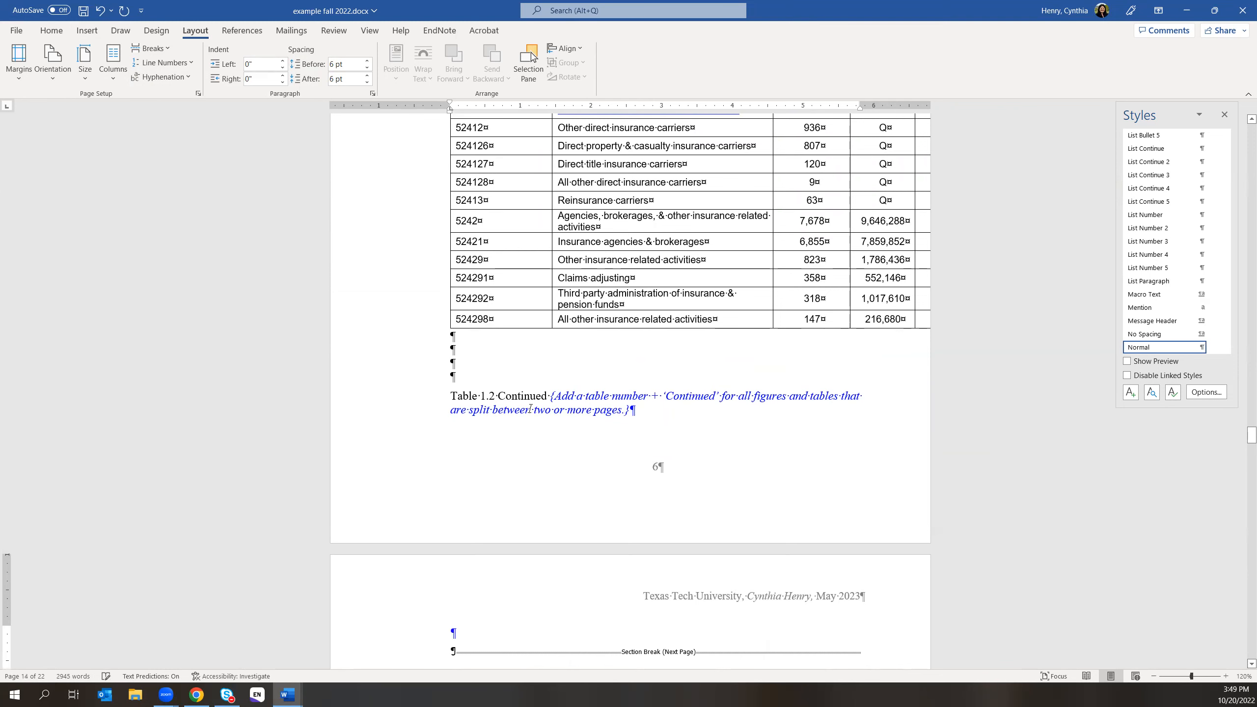
key("ctrl+v")
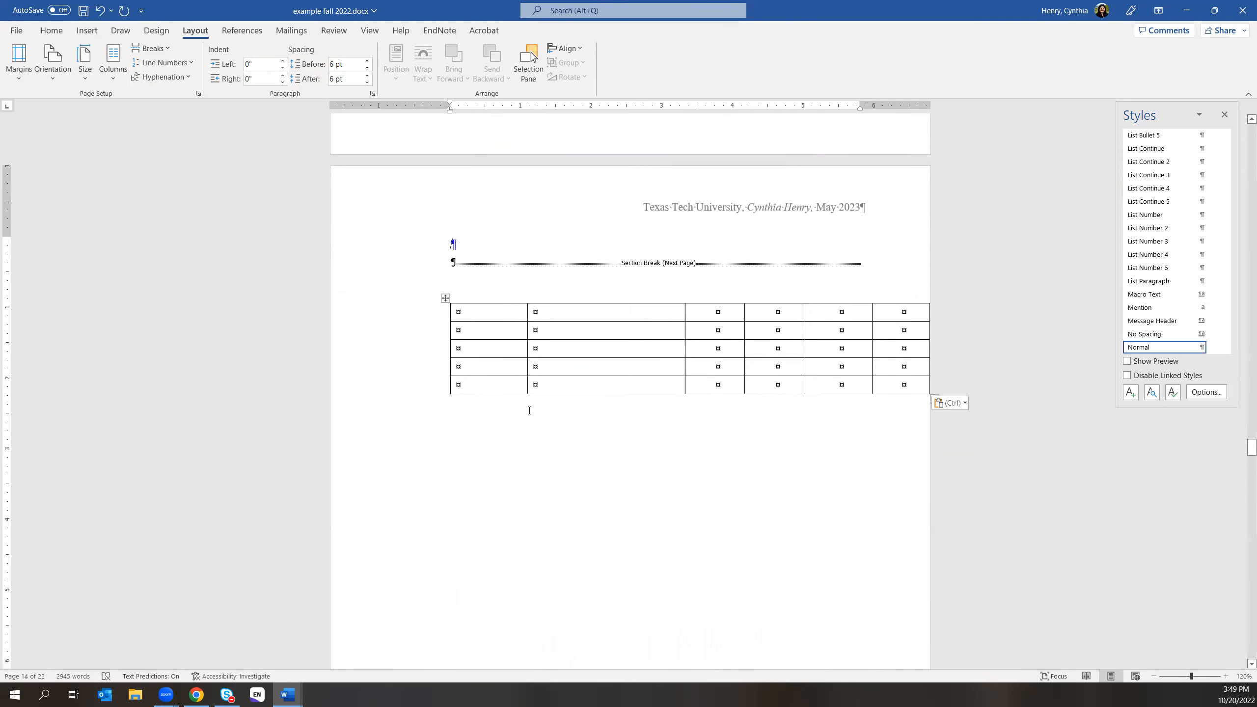
left_click(436, 245)
- Copy the empty table and paste the copy to extend it to 10 rows
left_click(445, 298)
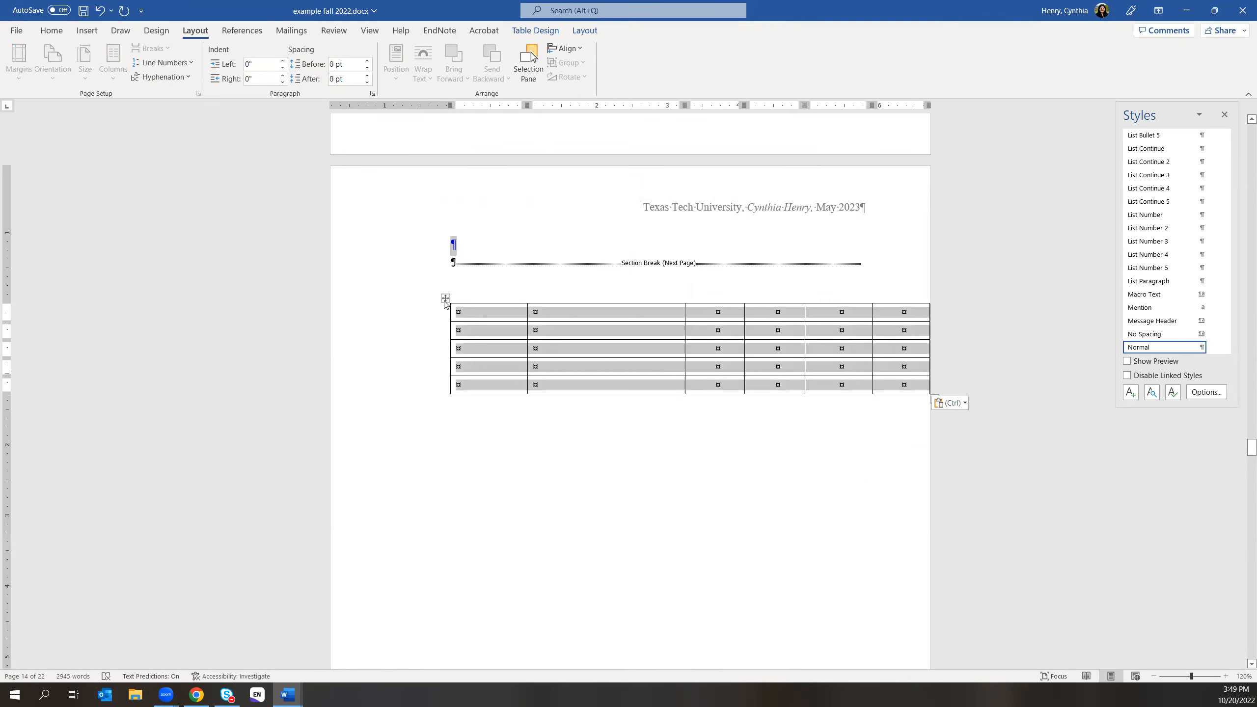
right_click(446, 299)
left_click(484, 362)
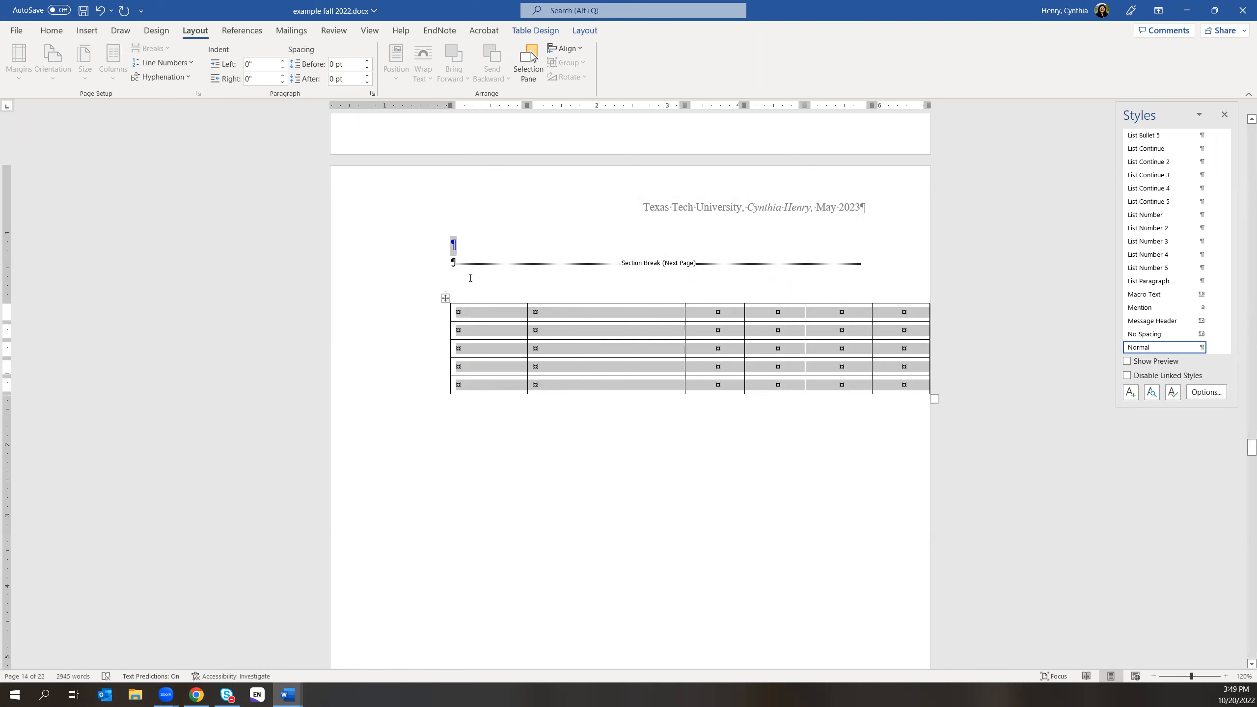
left_click(451, 243)
key("ctrl+v")
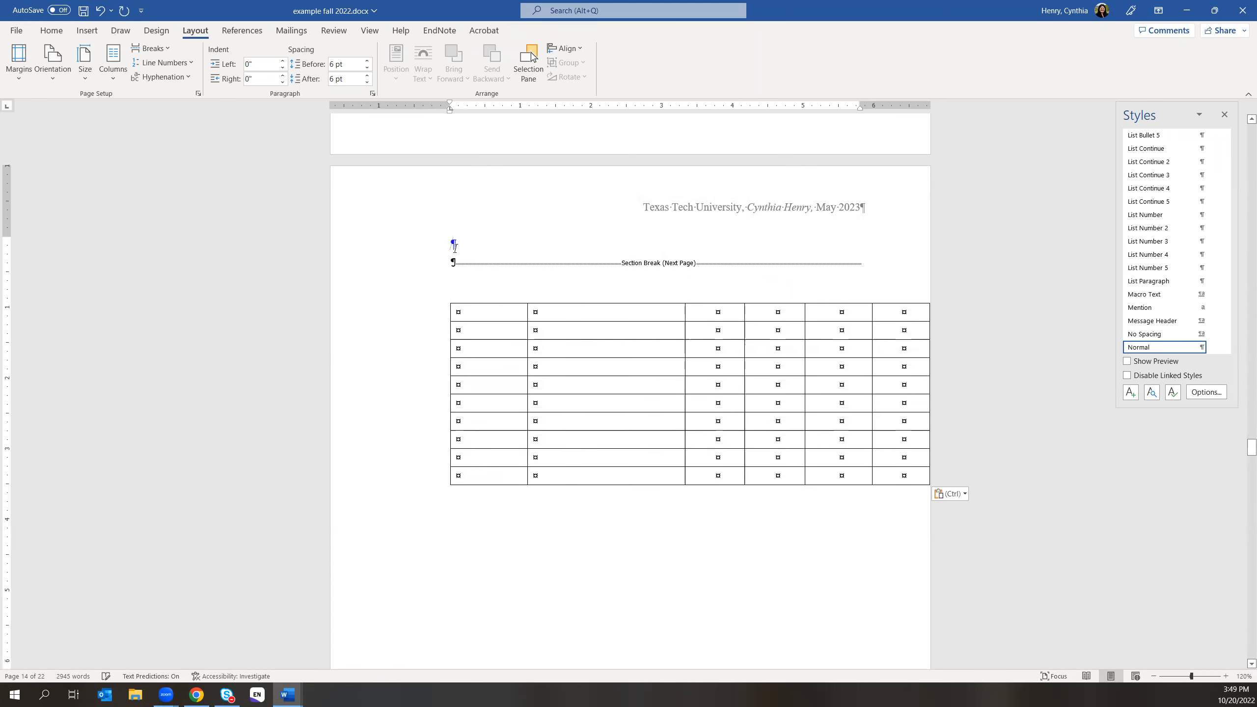
scroll(656, 146, "up", 4)
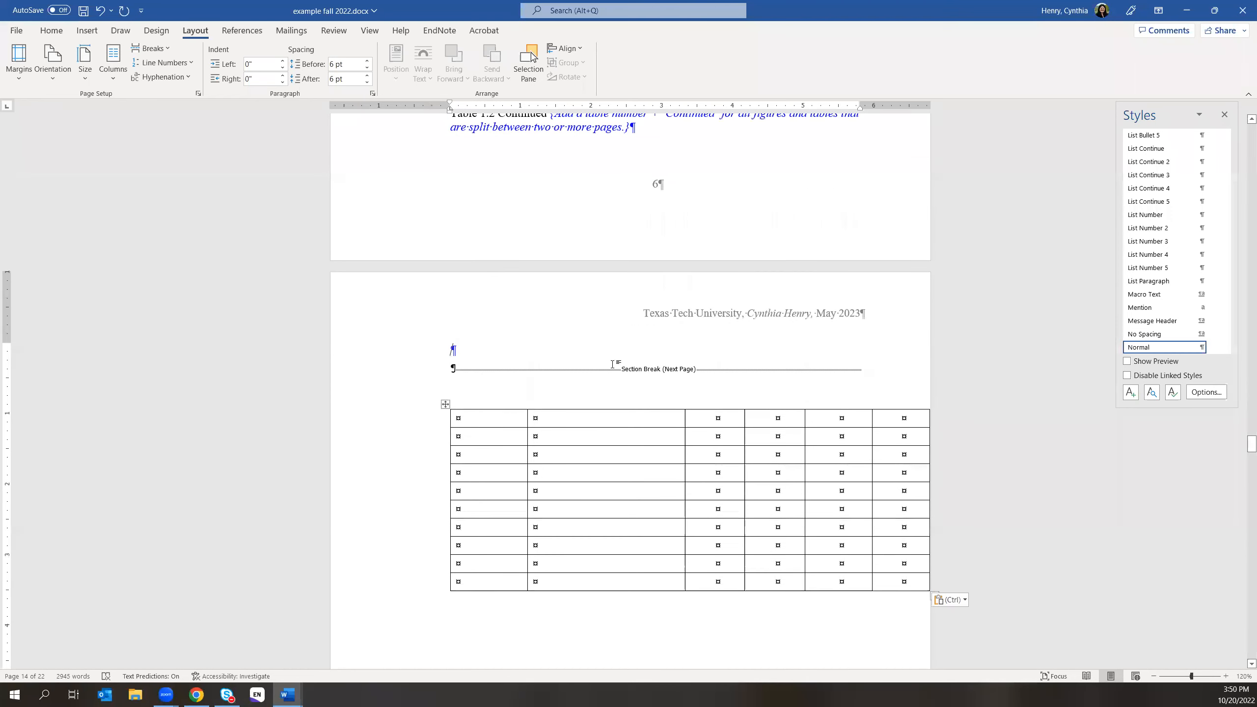
scroll(719, 393, "up", 1)
scroll(720, 392, "down", 2)
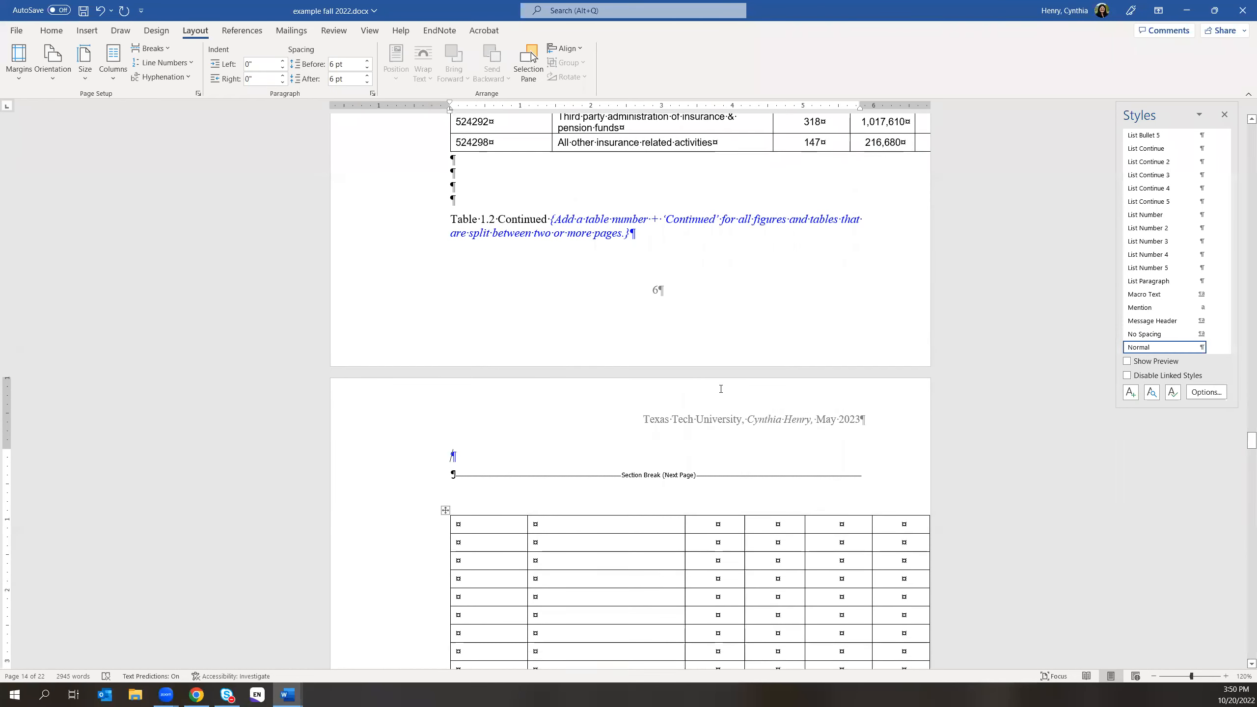
scroll(720, 392, "down", 10)
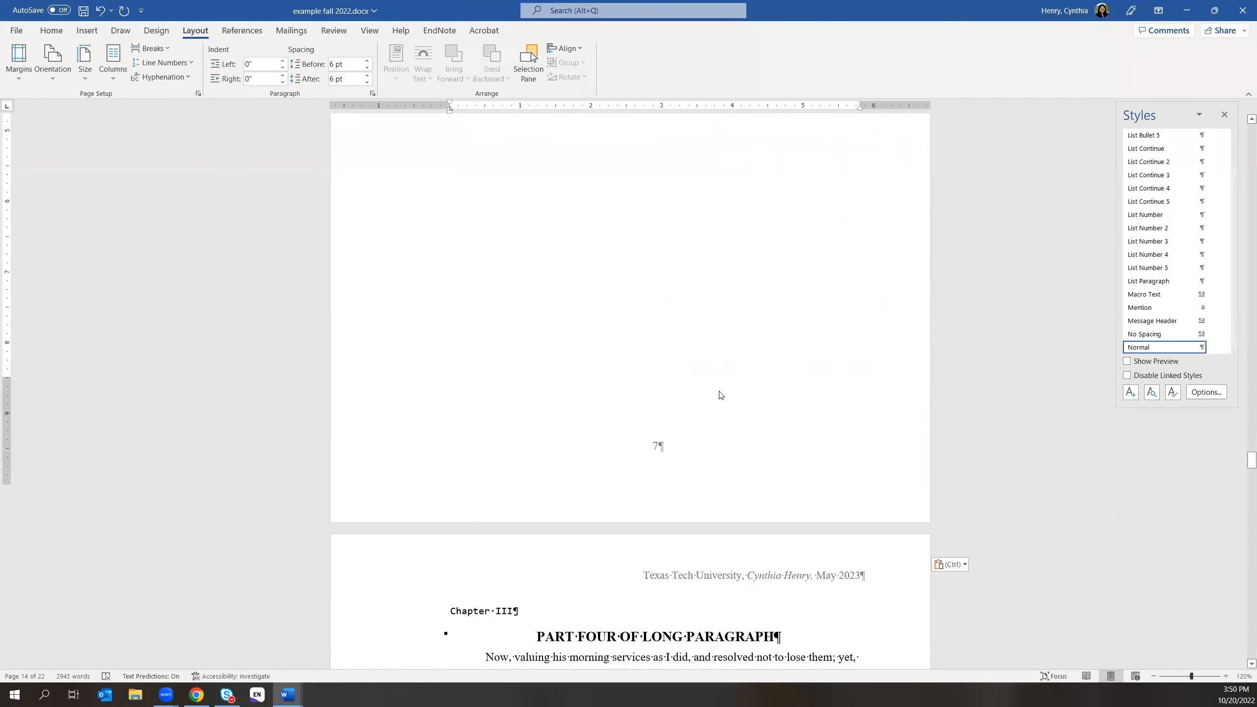
scroll(720, 394, "down", 2)
scroll(674, 377, "up", 5)
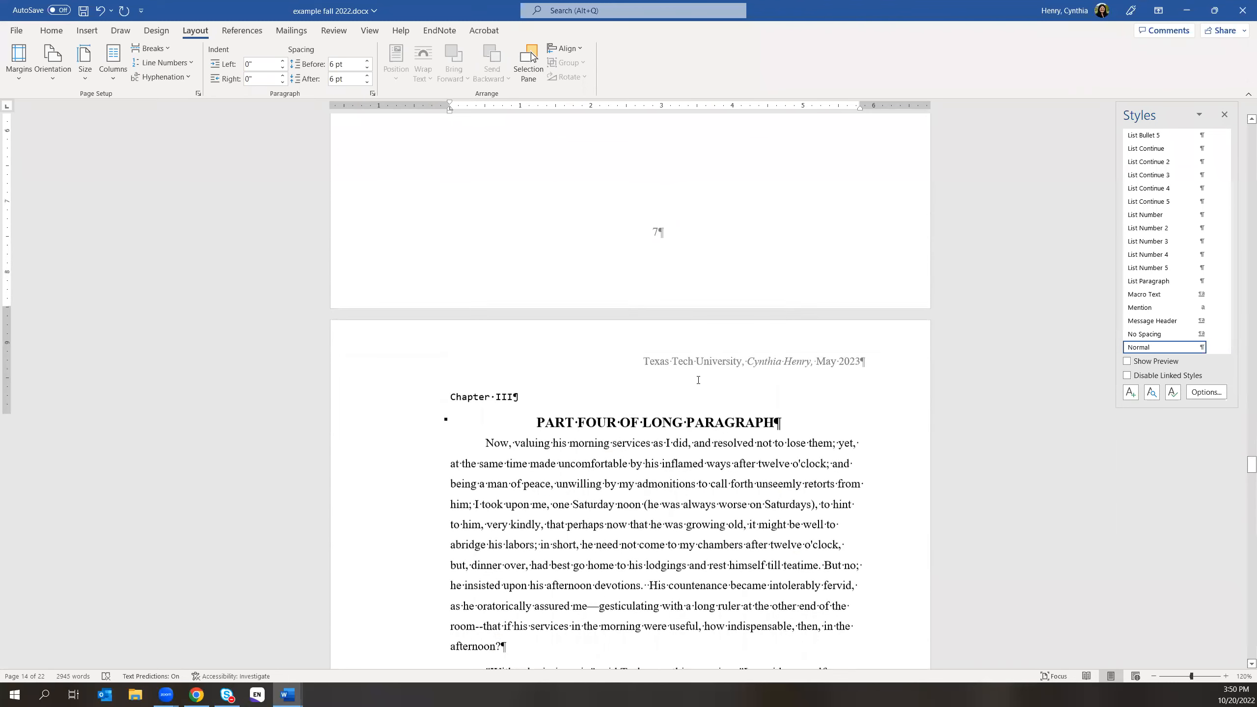
scroll(674, 377, "up", 8)
left_click(575, 400)
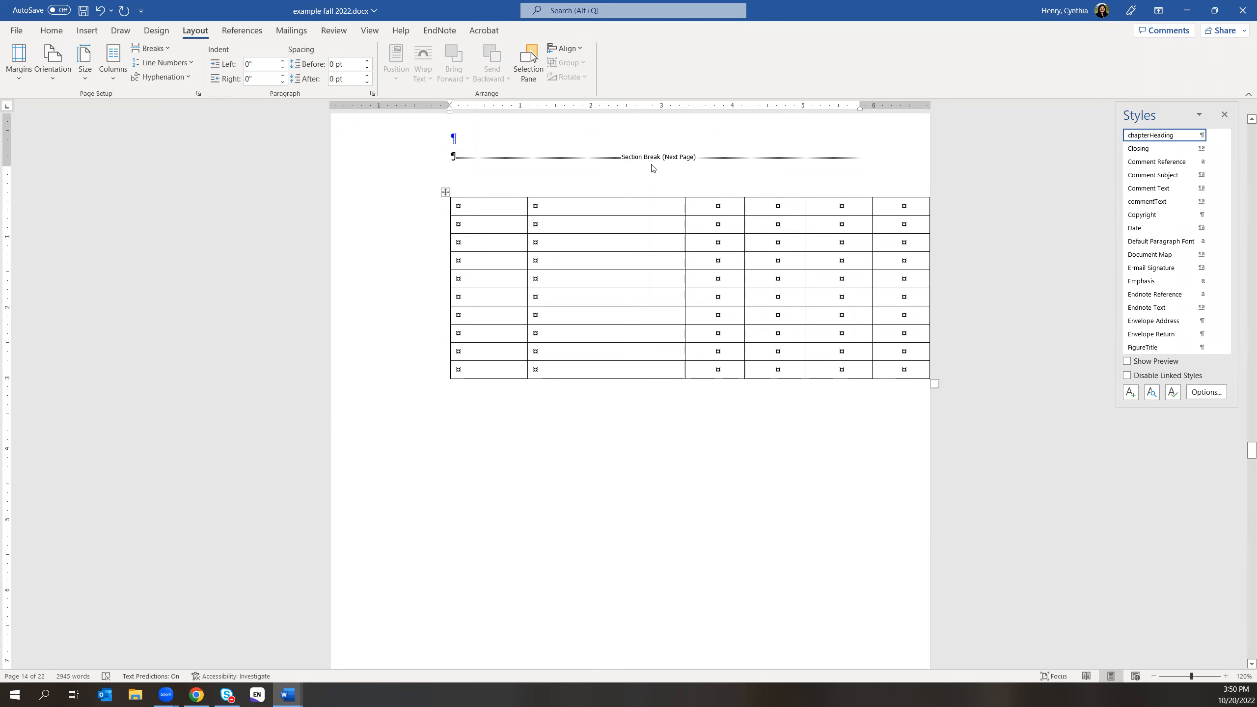
- Split the blue instruction note off the 'Table 1.2 Continued' caption and push it onto the next page
scroll(651, 169, "up", 2)
scroll(630, 207, "up", 5)
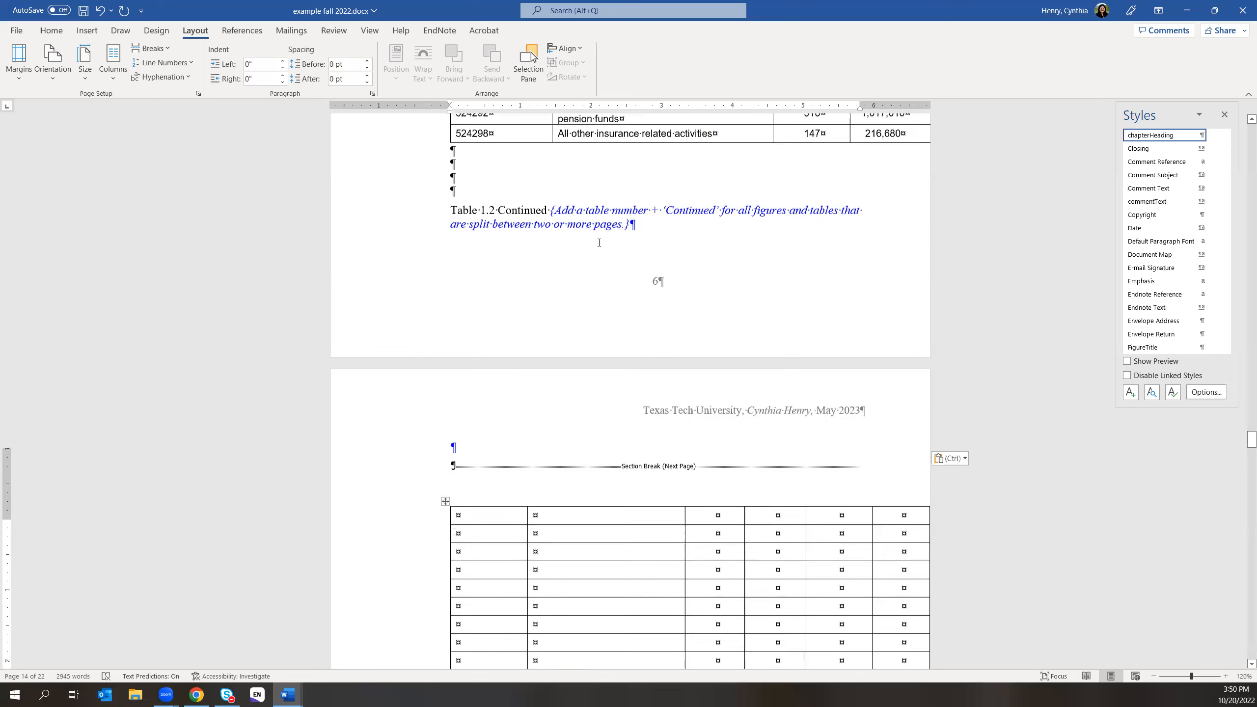
scroll(524, 257, "up", 2)
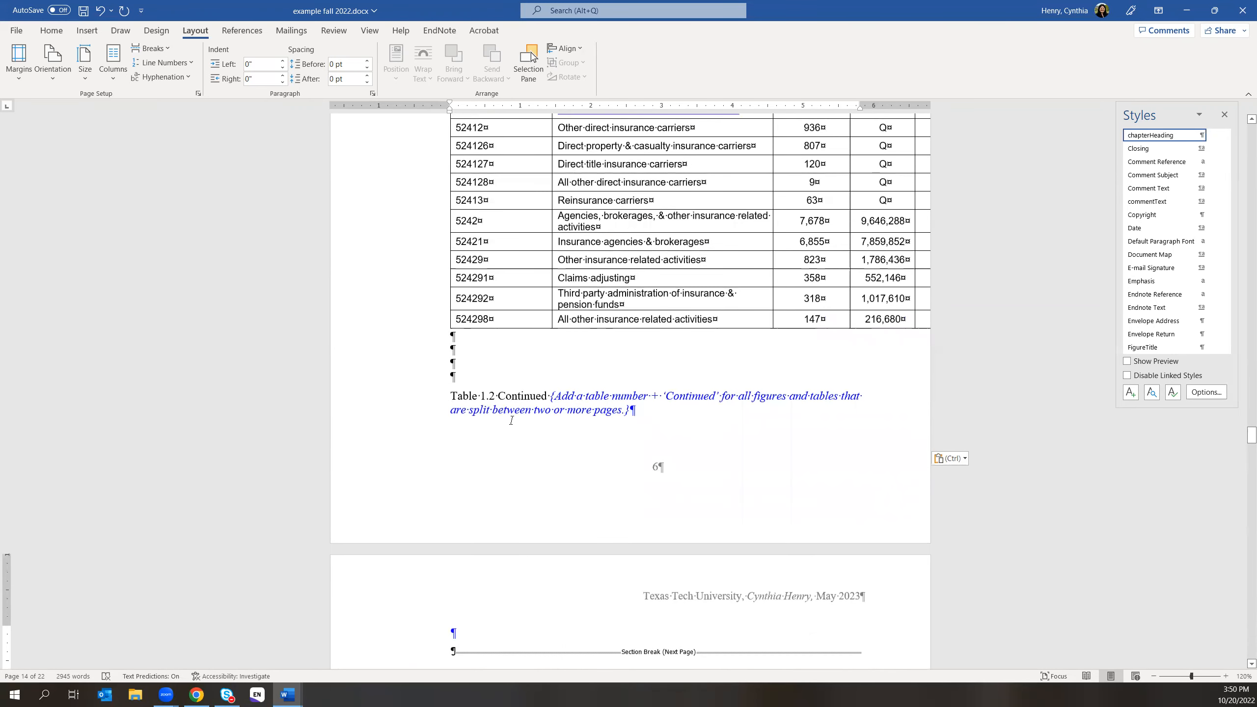
left_click(545, 398)
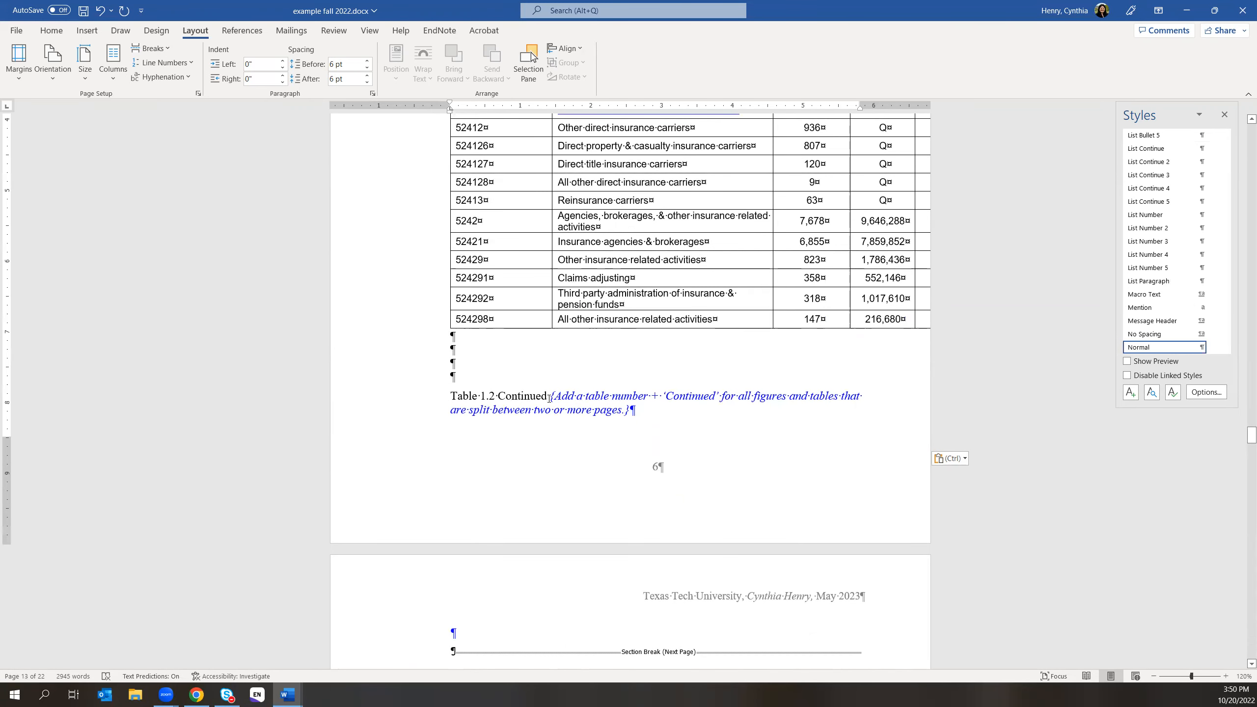
key("Return")
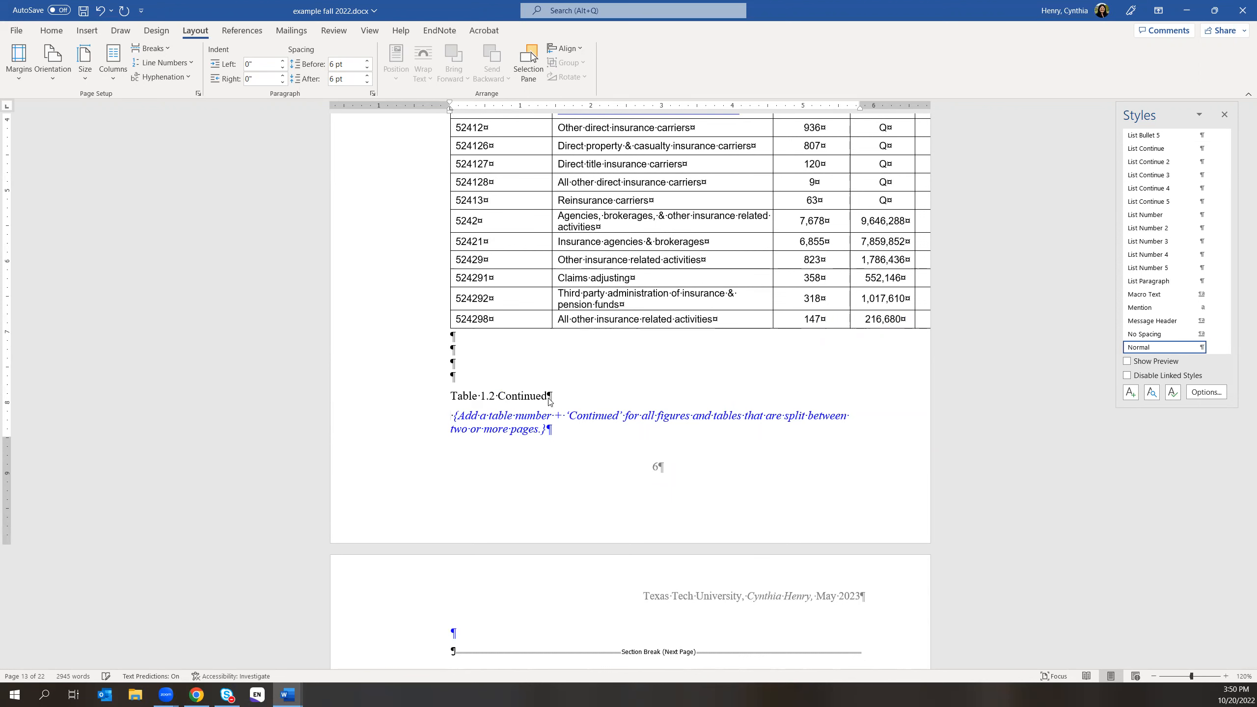
key("ctrl+Return")
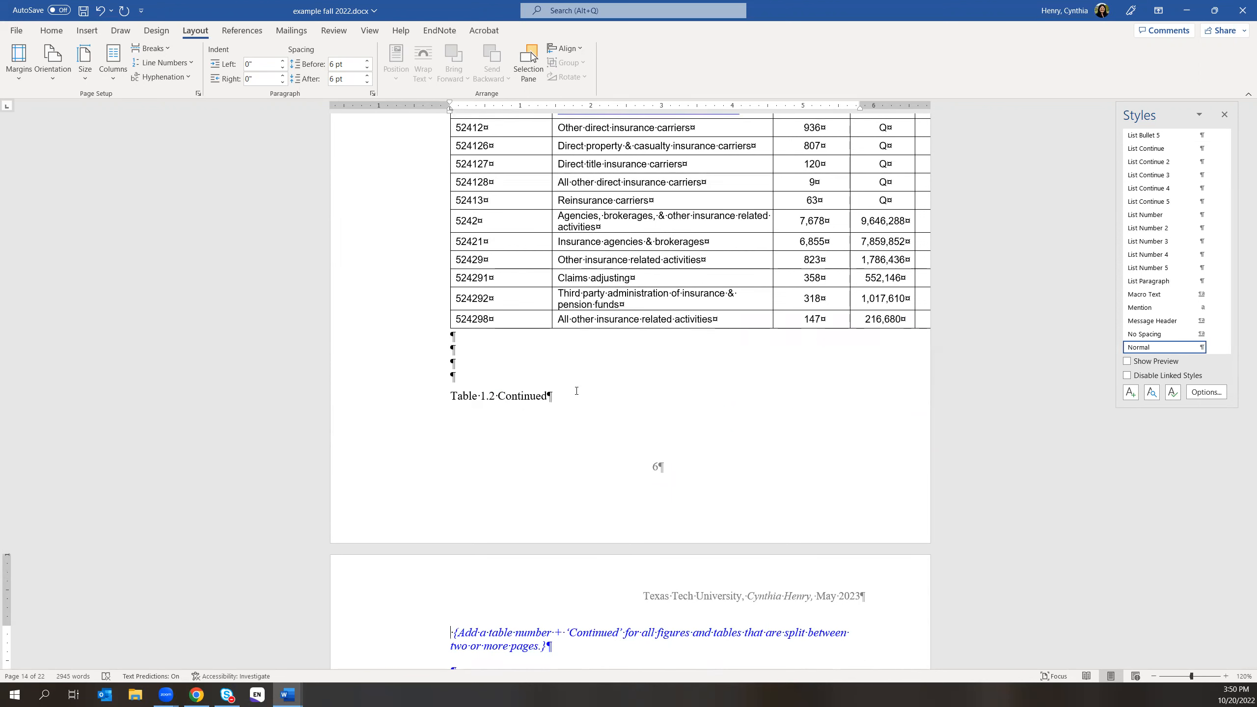
- Select the caption and the empty table on the next page, then dismiss the table context menu
left_click_drag(451, 395, 562, 419)
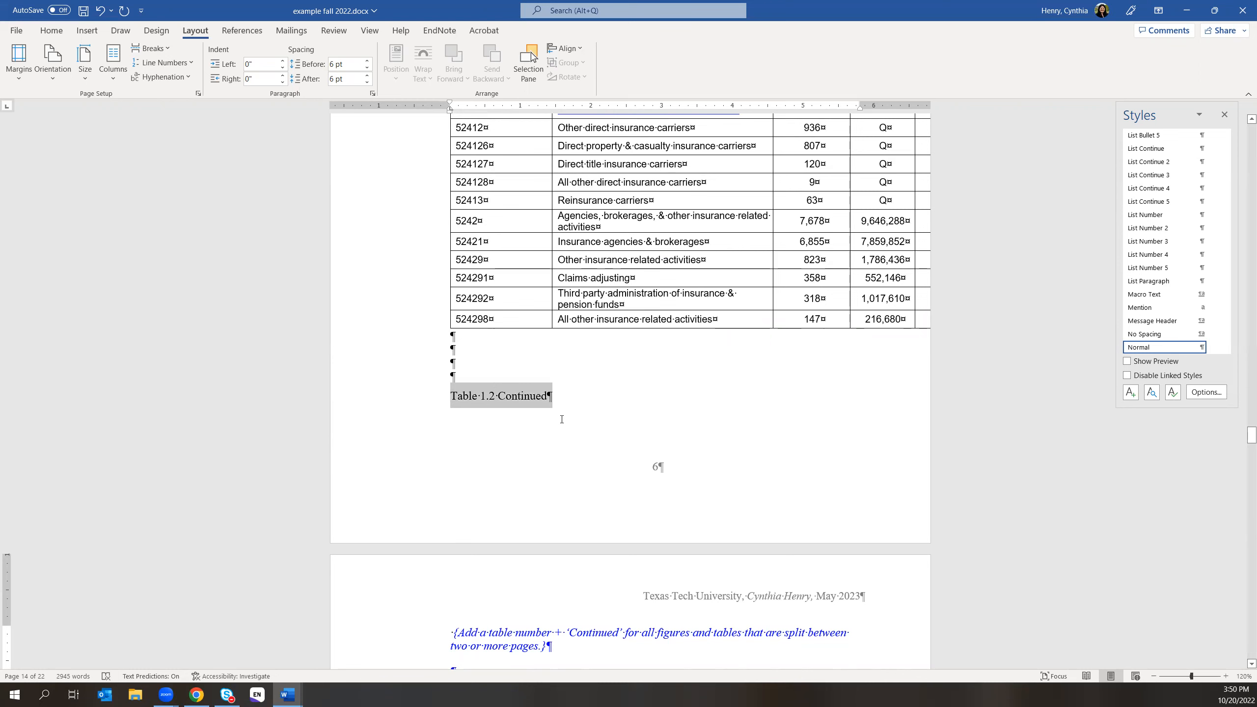
scroll(562, 419, "down", 4)
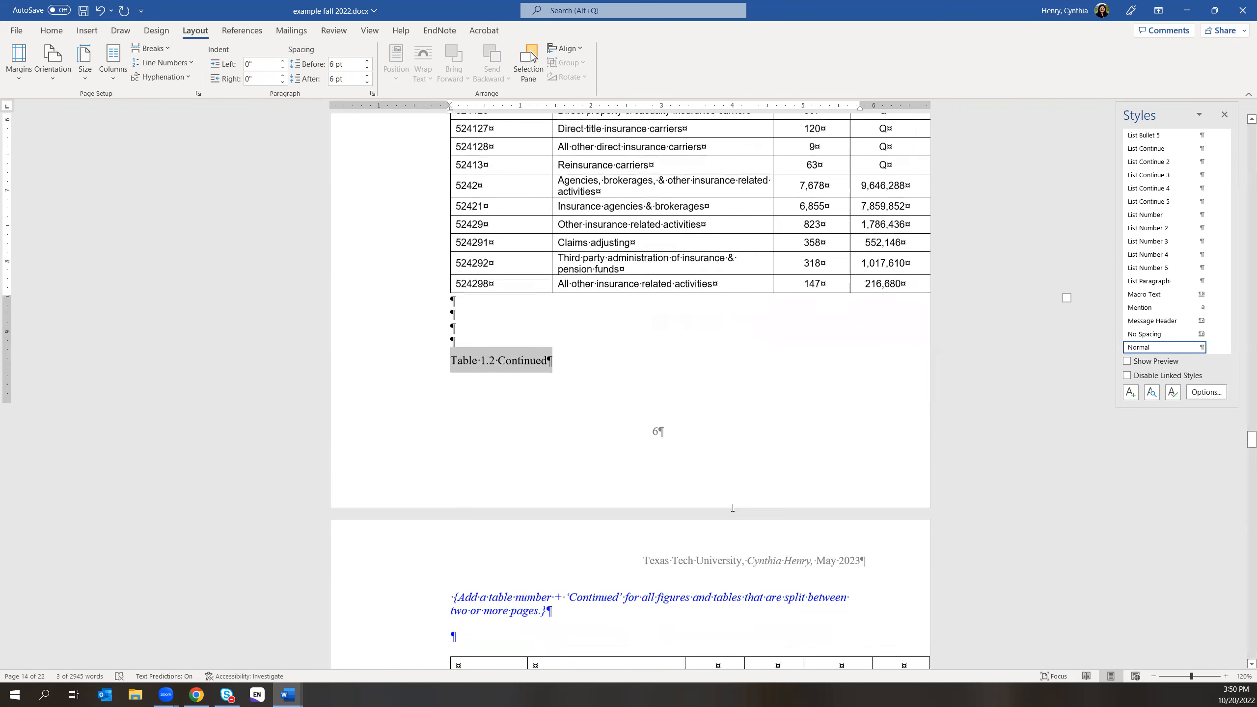
scroll(682, 511, "down", 2)
left_click(445, 369)
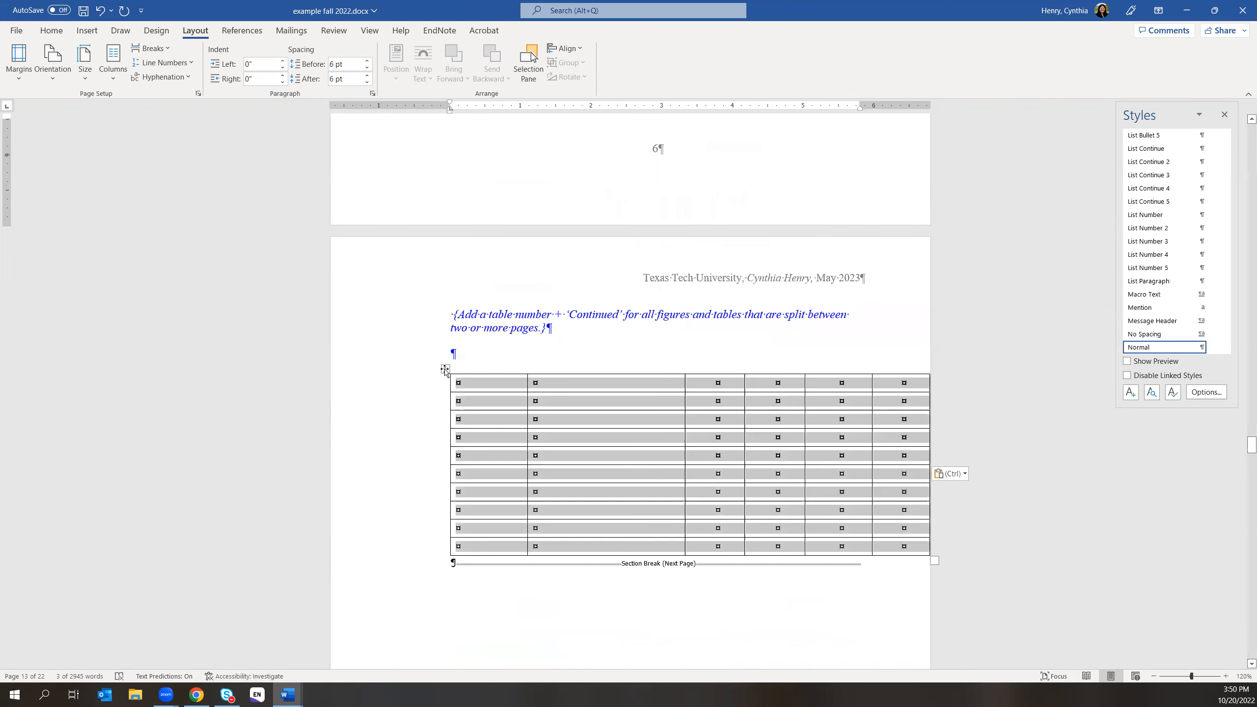
right_click(445, 369)
scroll(696, 299, "up", 5)
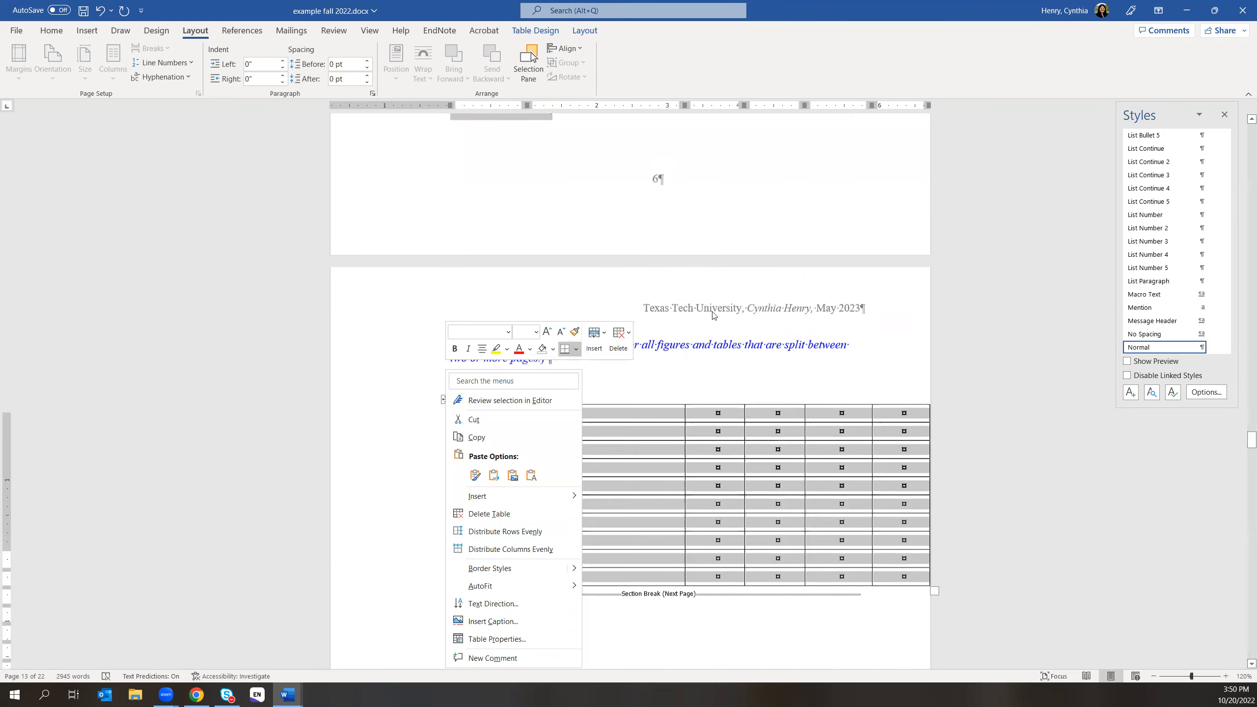
scroll(698, 299, "up", 14)
scroll(667, 418, "down", 9)
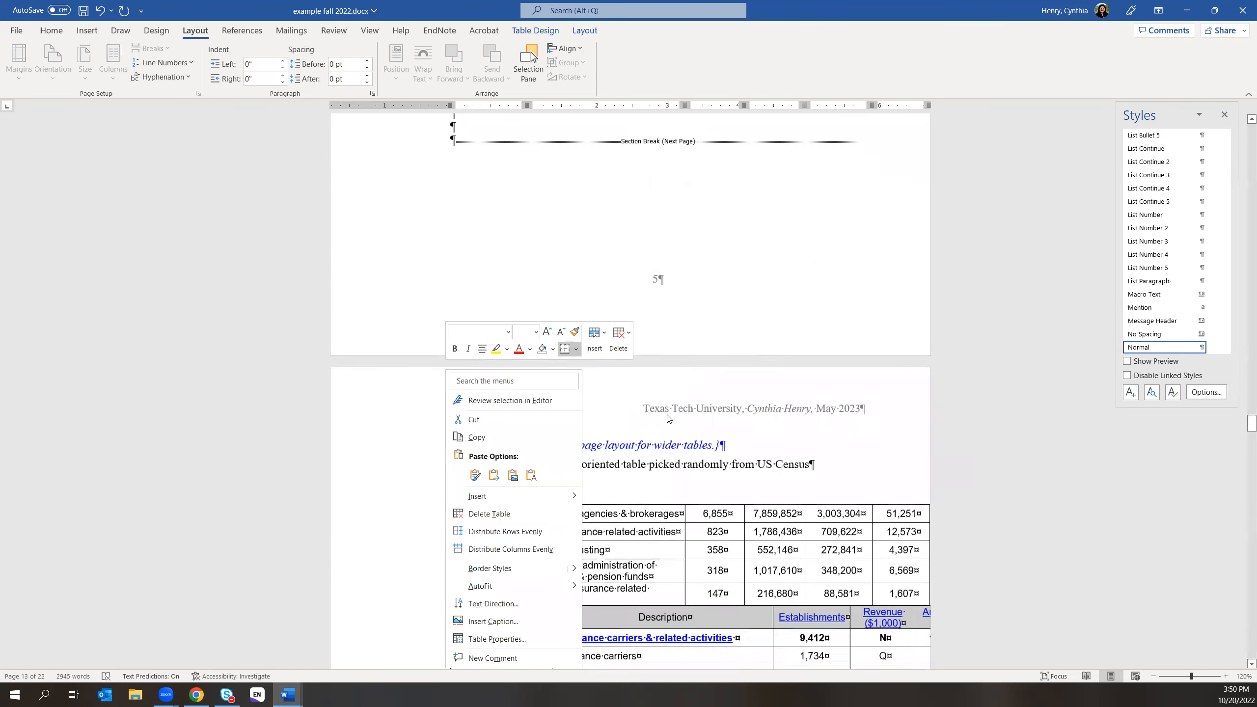
scroll(668, 575, "down", 4)
left_click(664, 567)
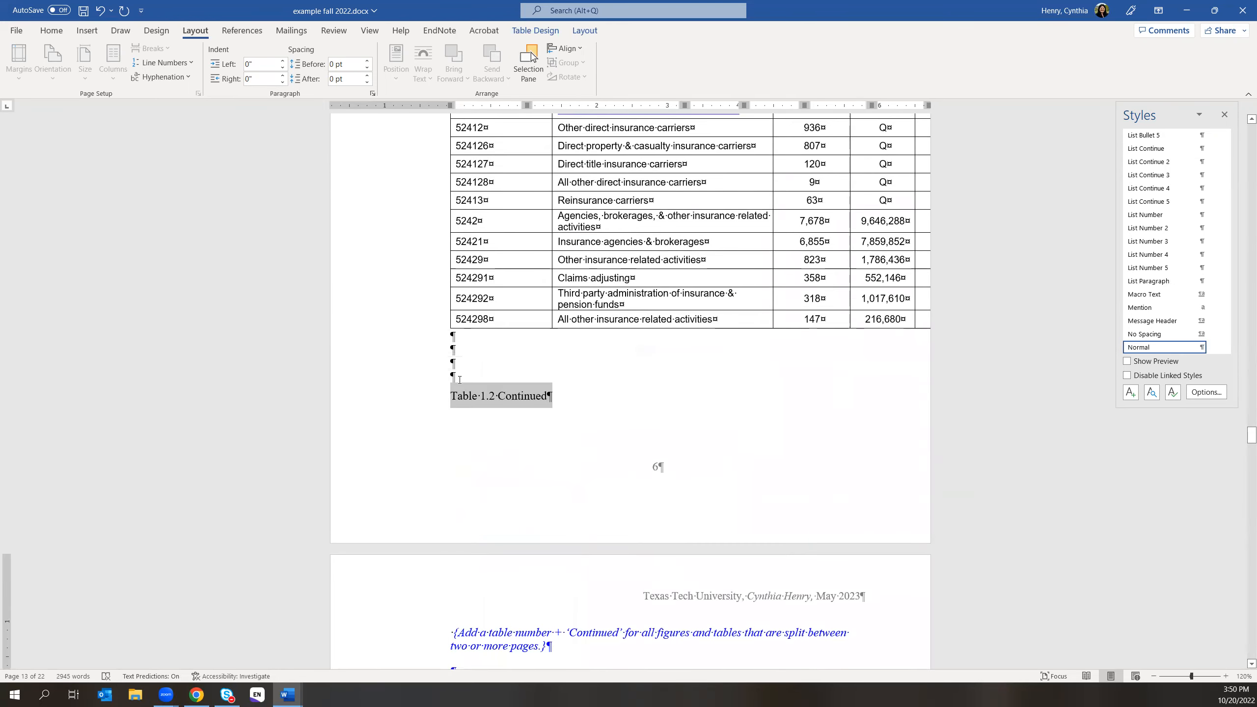
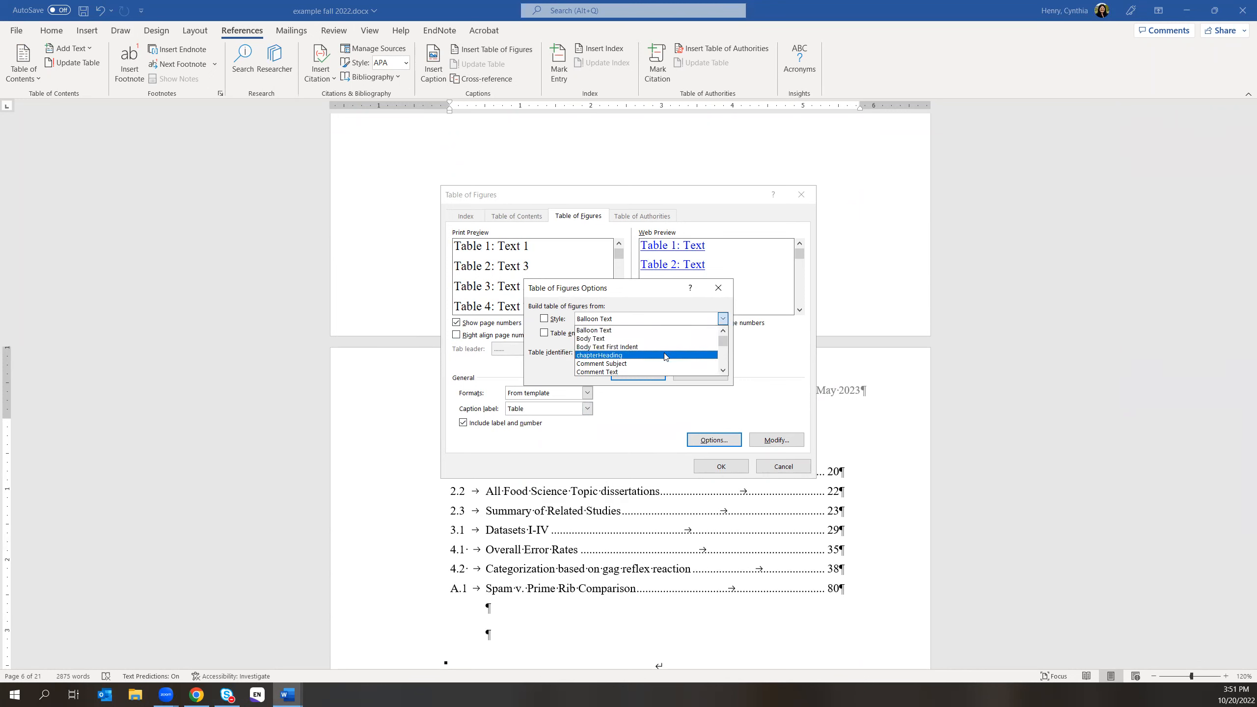
- Build the List of Tables from the TableTitle style with identifier F and apply the settings
scroll(667, 360, "down", 2)
scroll(666, 359, "down", 3)
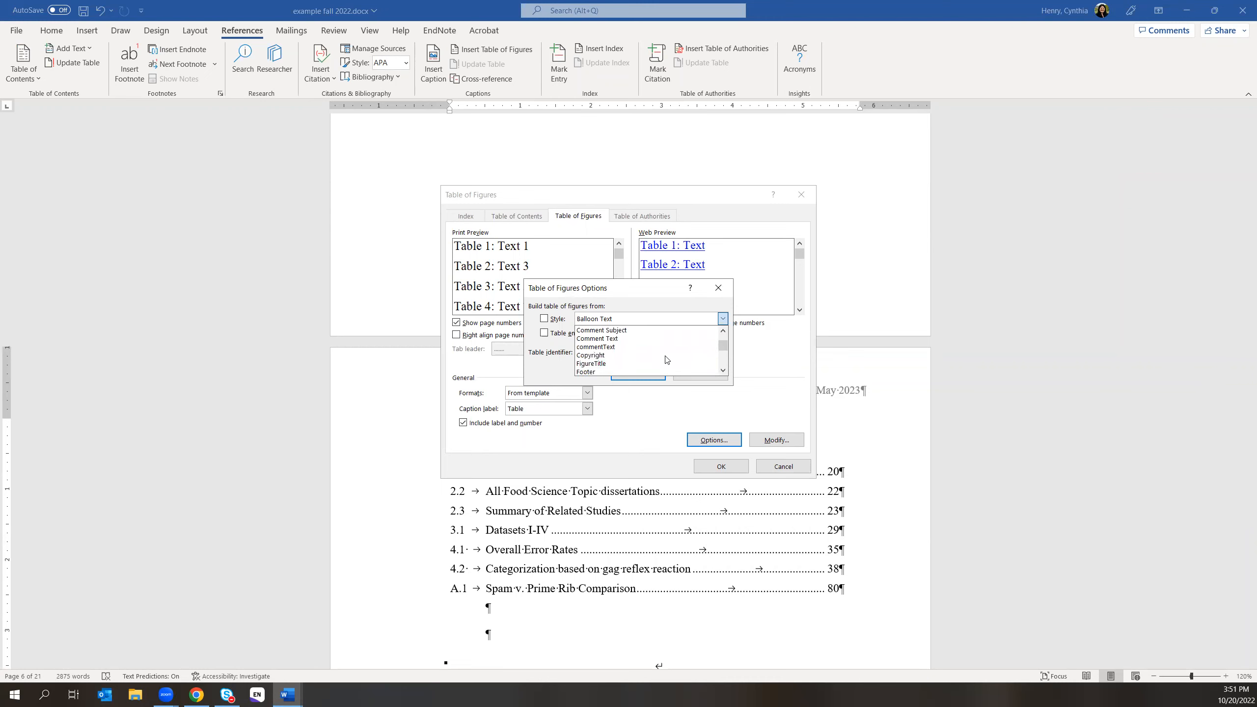
scroll(667, 359, "down", 5)
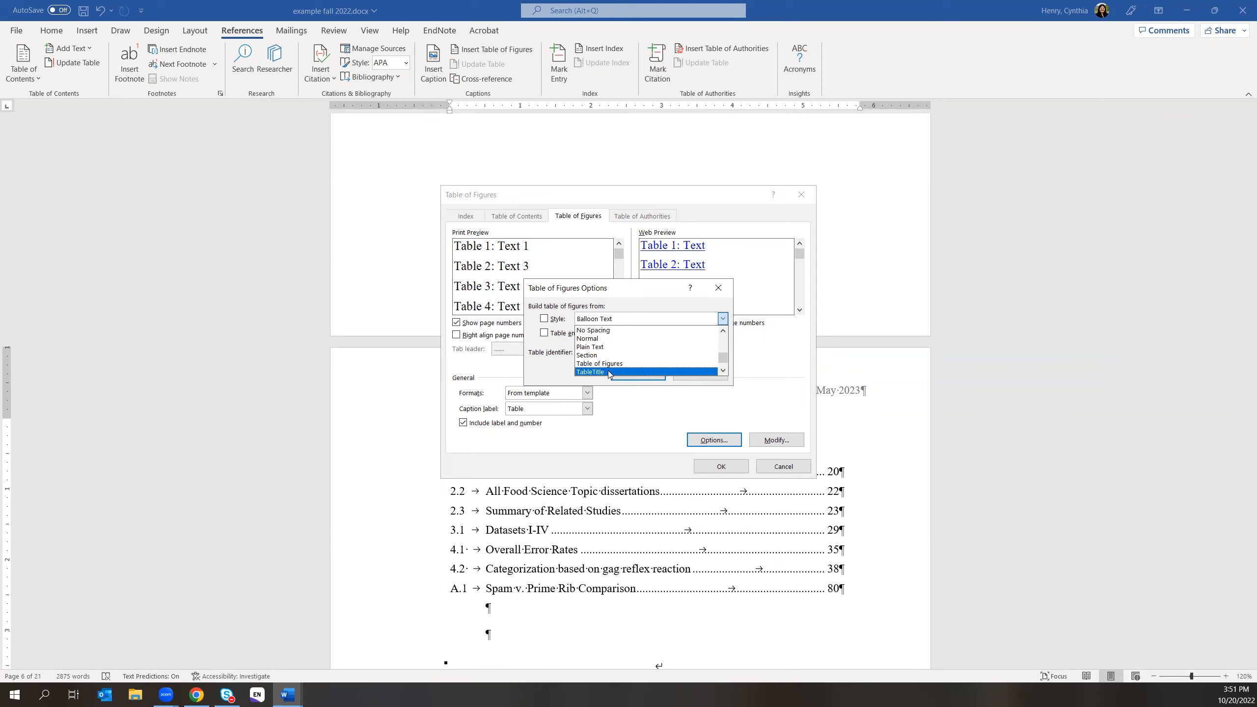
left_click(607, 371)
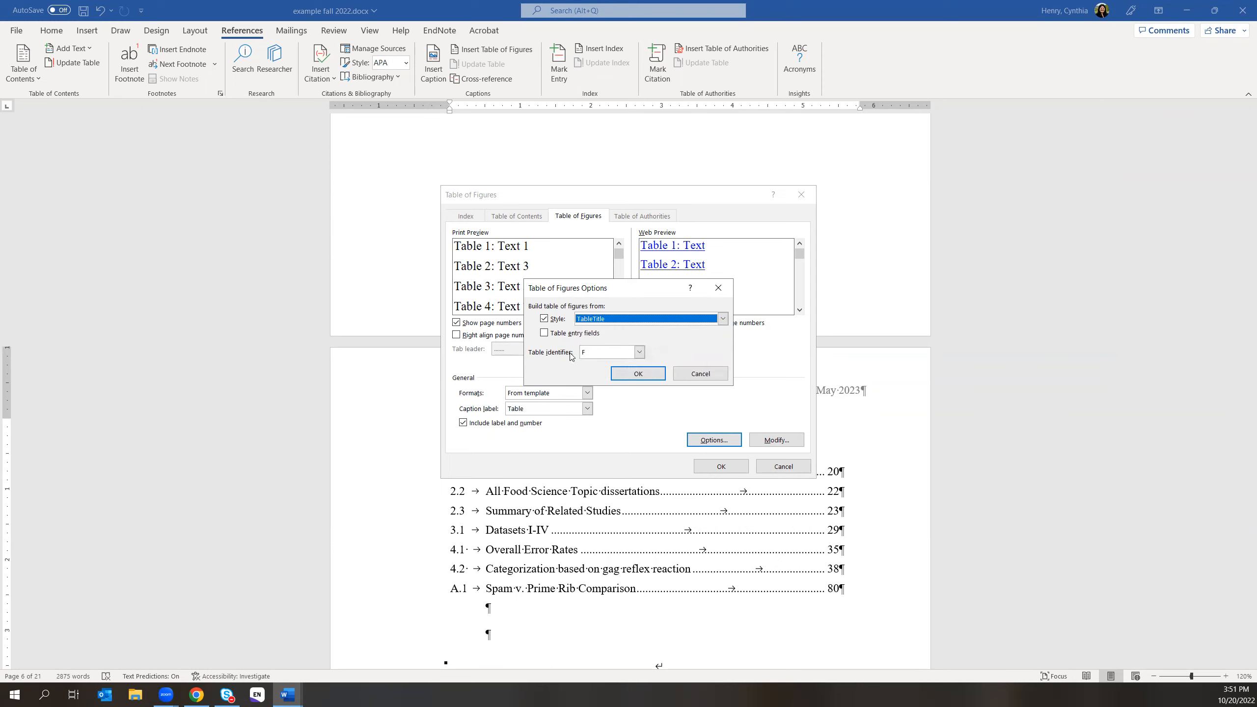
left_click(607, 353)
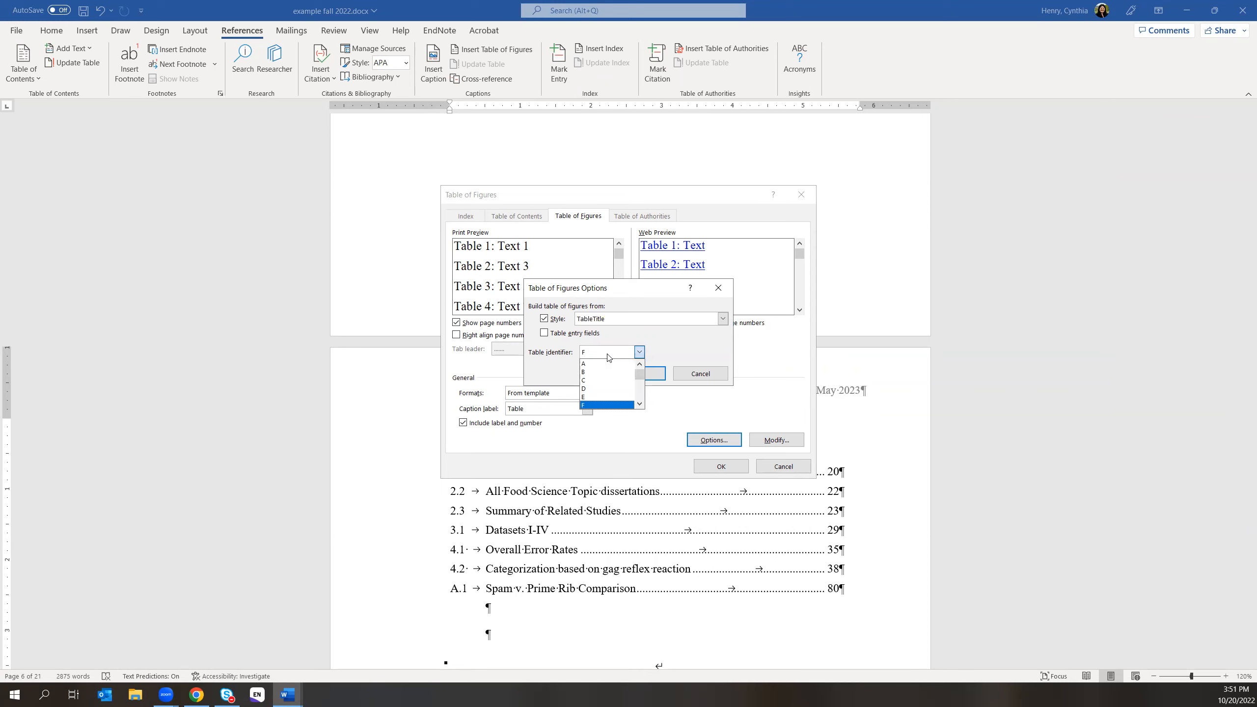
left_click(607, 353)
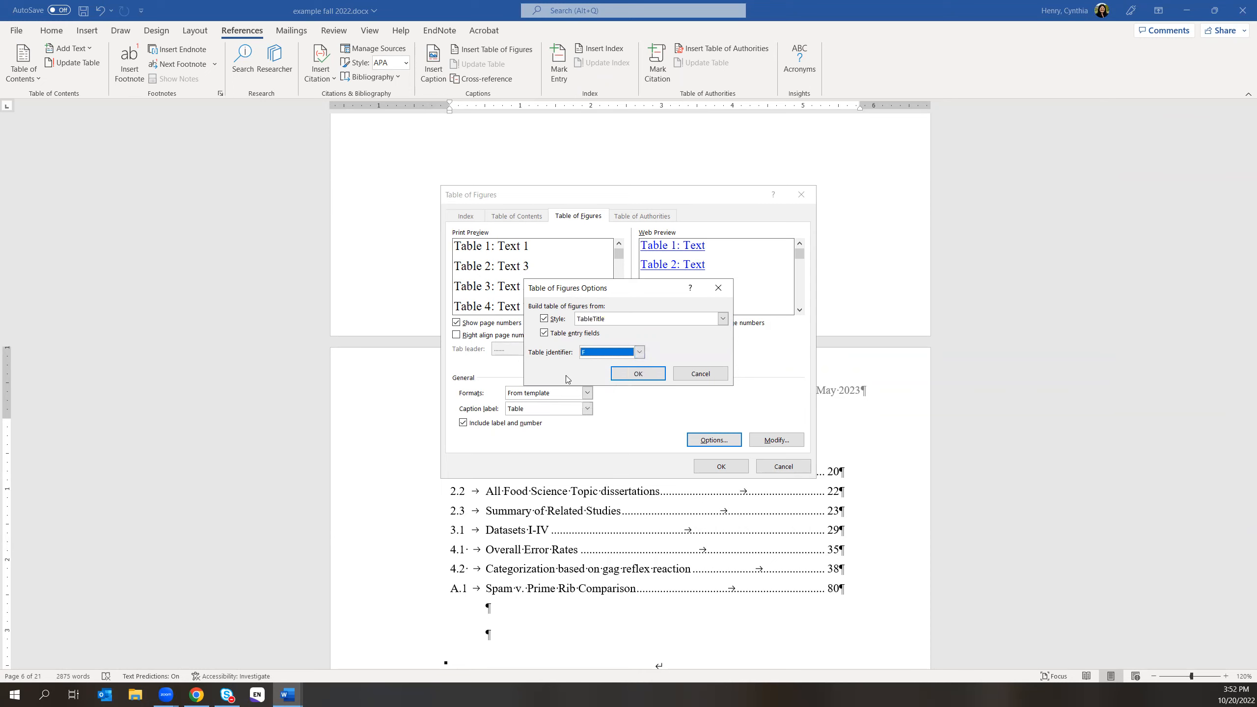
left_click(543, 332)
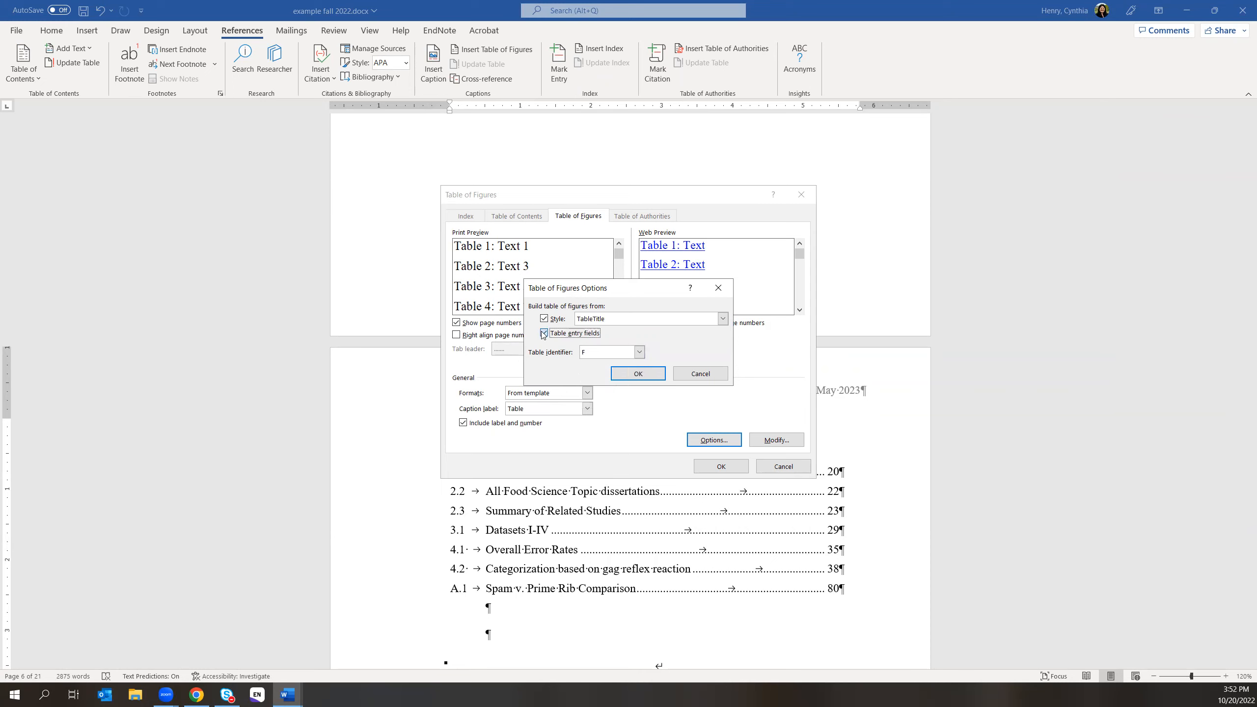
left_click(640, 374)
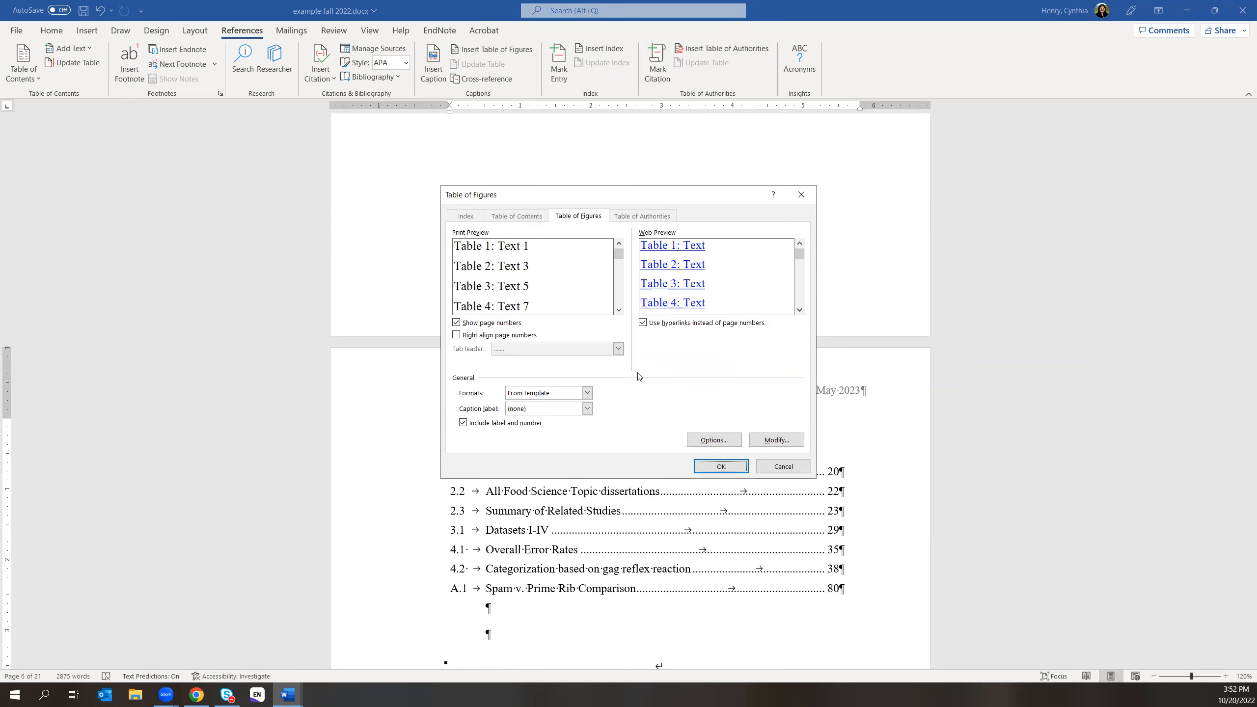
left_click(719, 467)
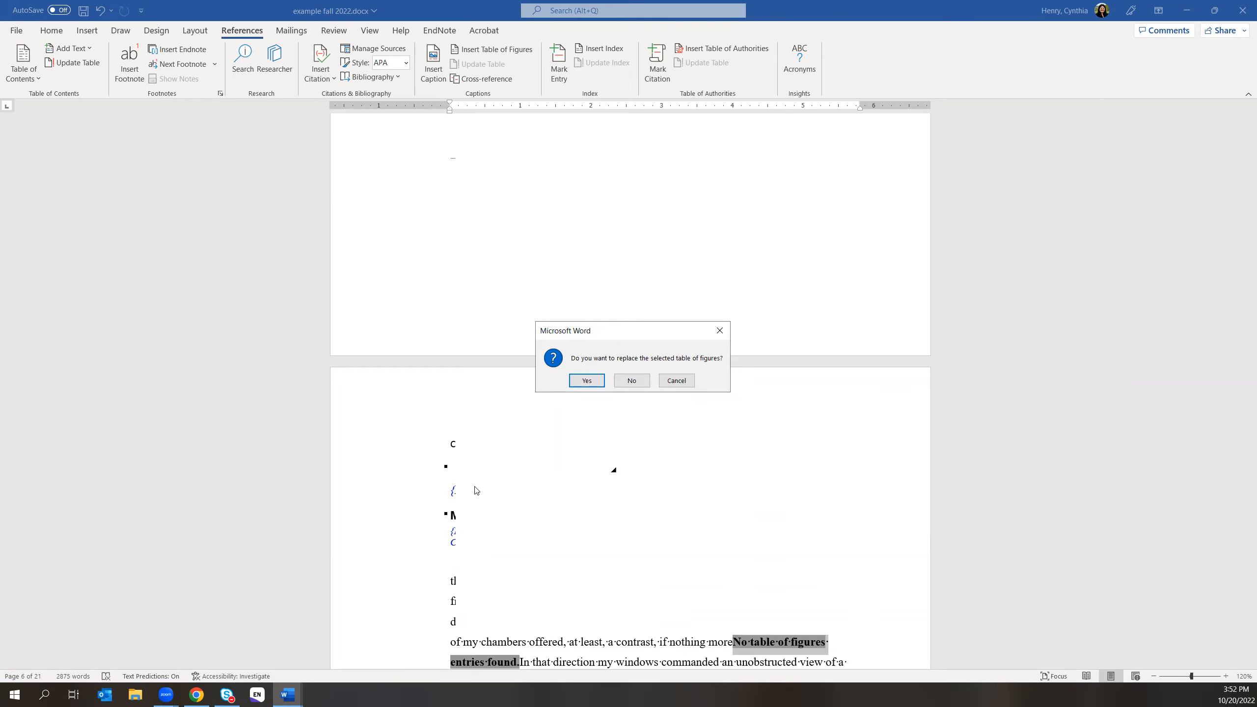
- Replace the old List of Tables and view the regenerated entries 2.1 through A.1
left_click(587, 382)
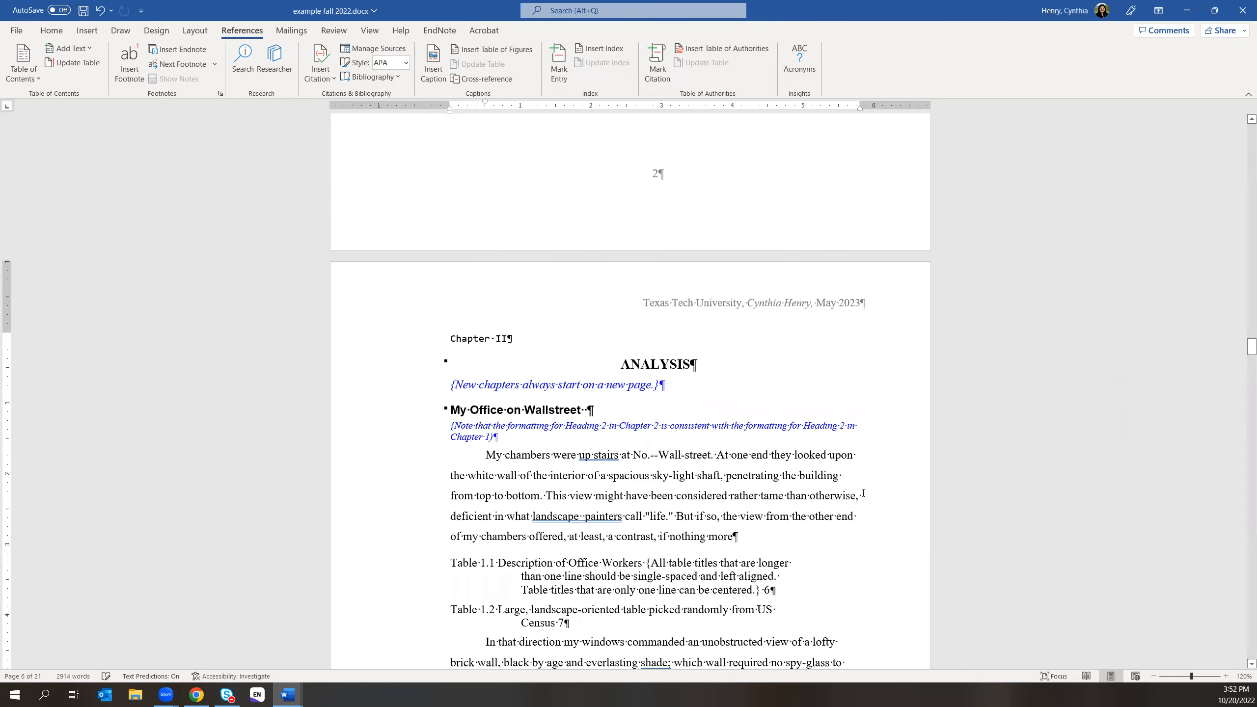
scroll(848, 487, "up", 15)
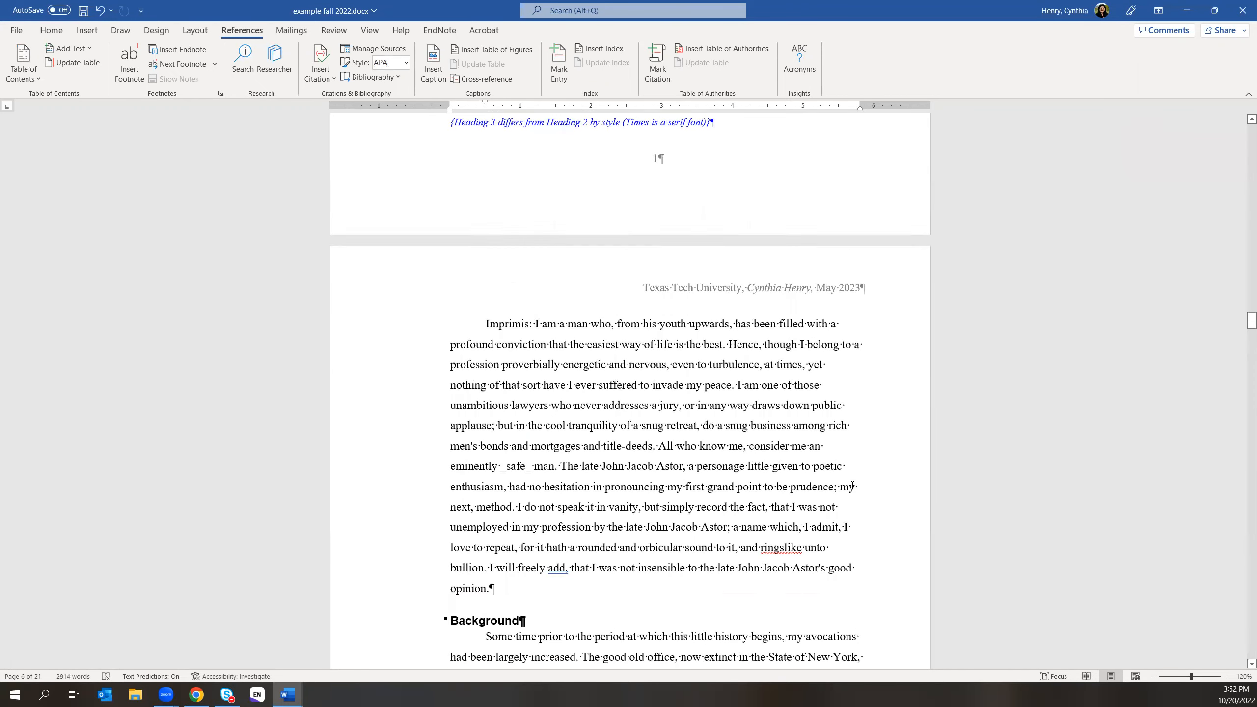
scroll(849, 477, "up", 15)
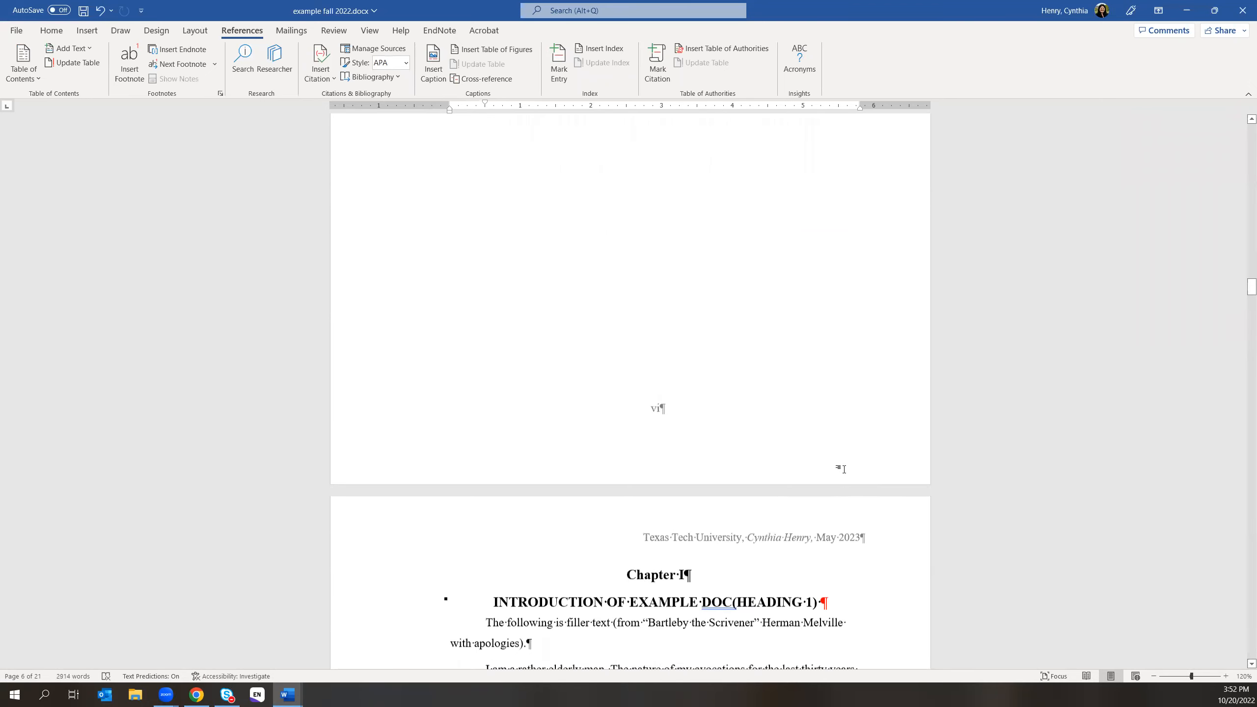
scroll(844, 470, "up", 8)
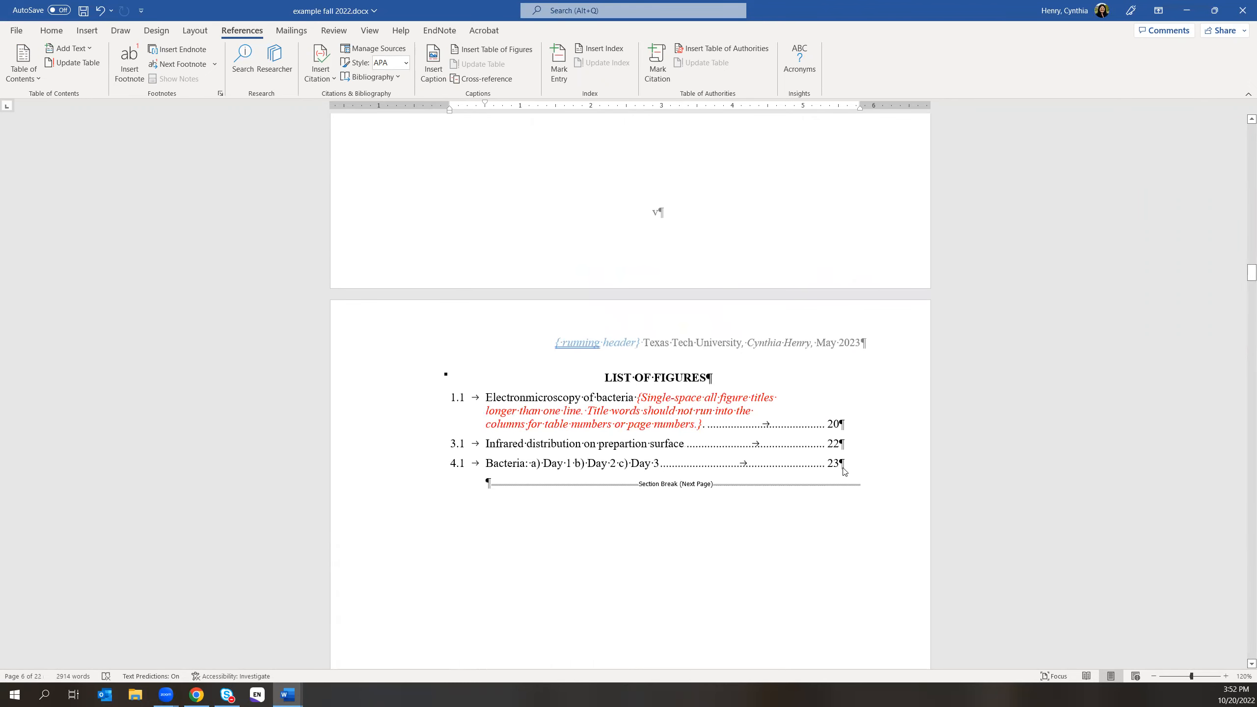
scroll(842, 468, "up", 4)
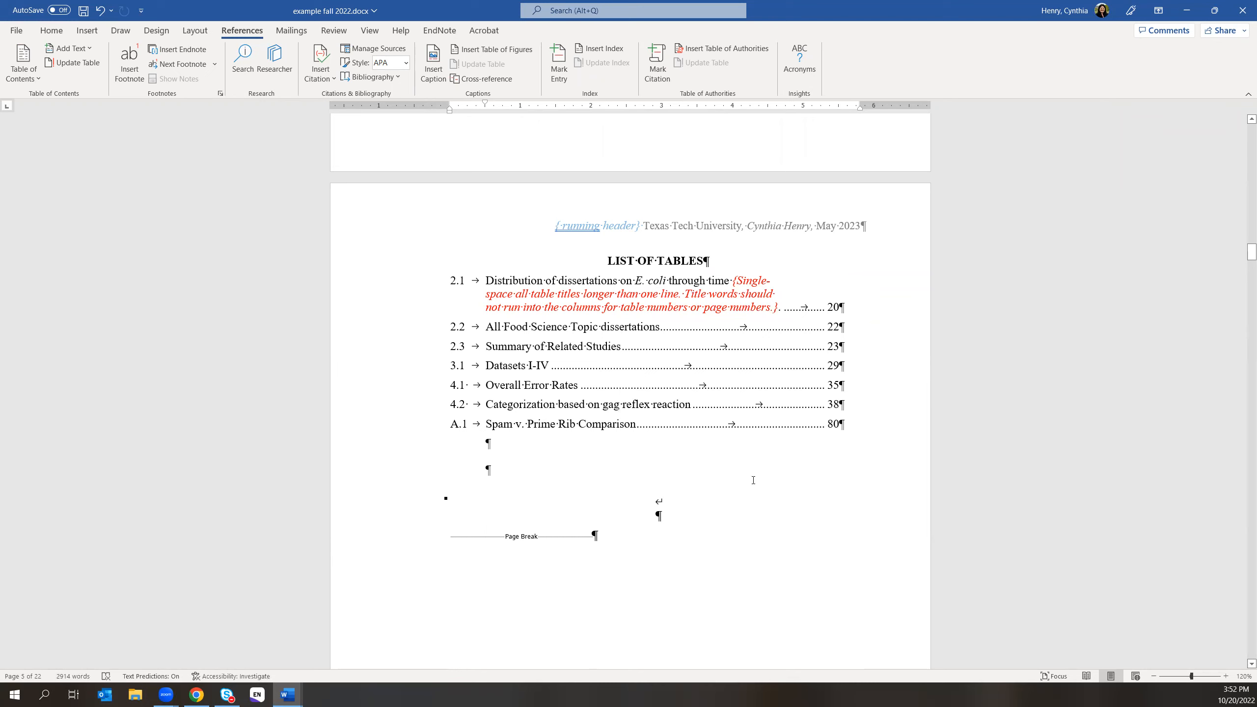
- Select List of Tables entries 2.1 through 3.1, then visit Document3 and return to the thesis
left_click(489, 281)
left_click(486, 280)
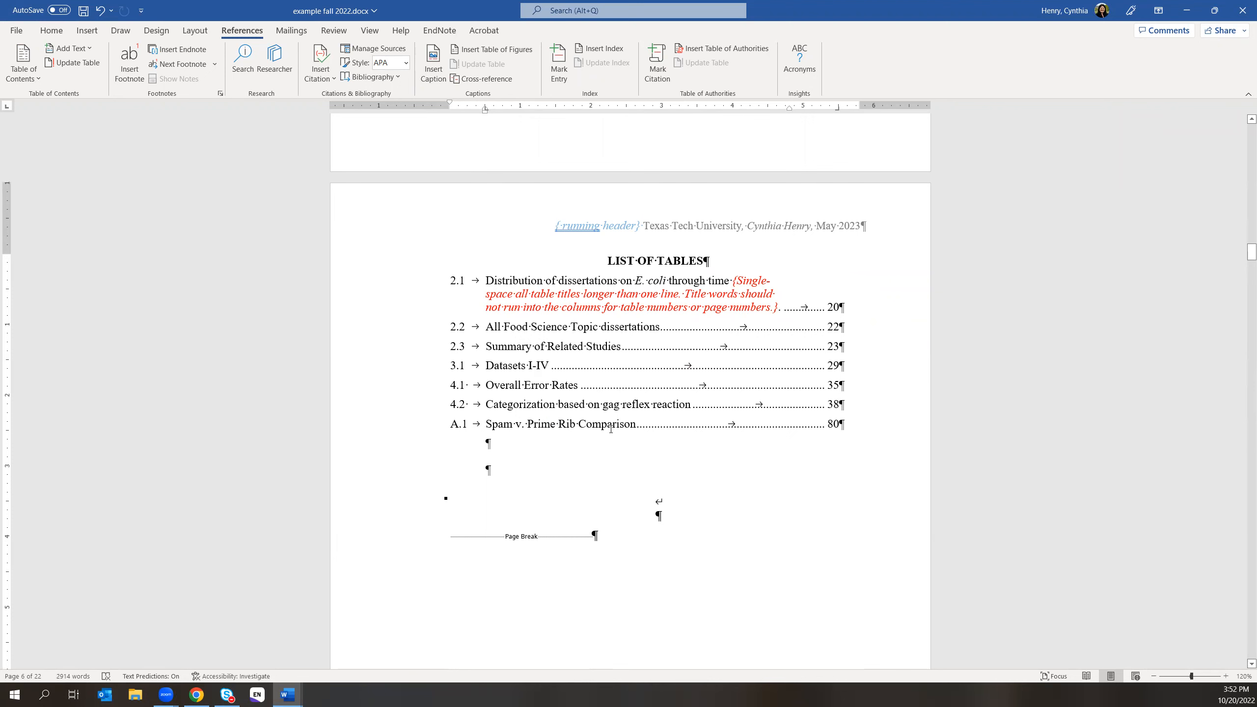
left_click_drag(485, 281, 538, 371)
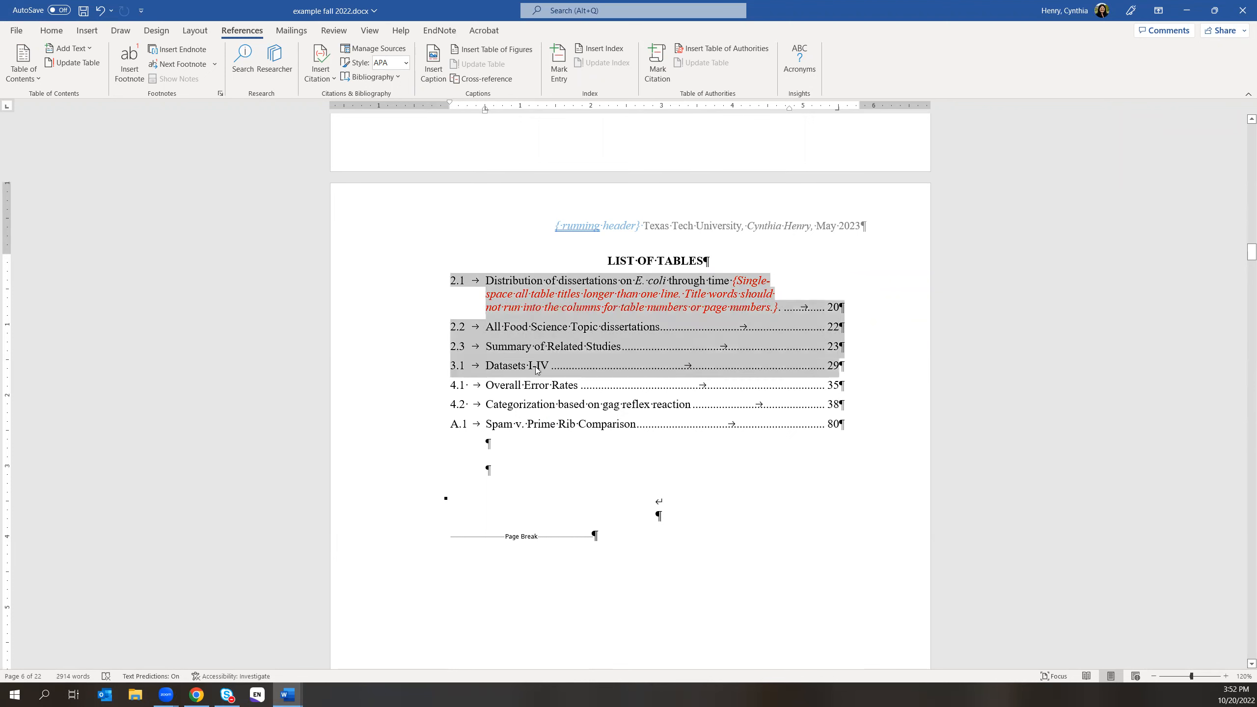
left_click(288, 695)
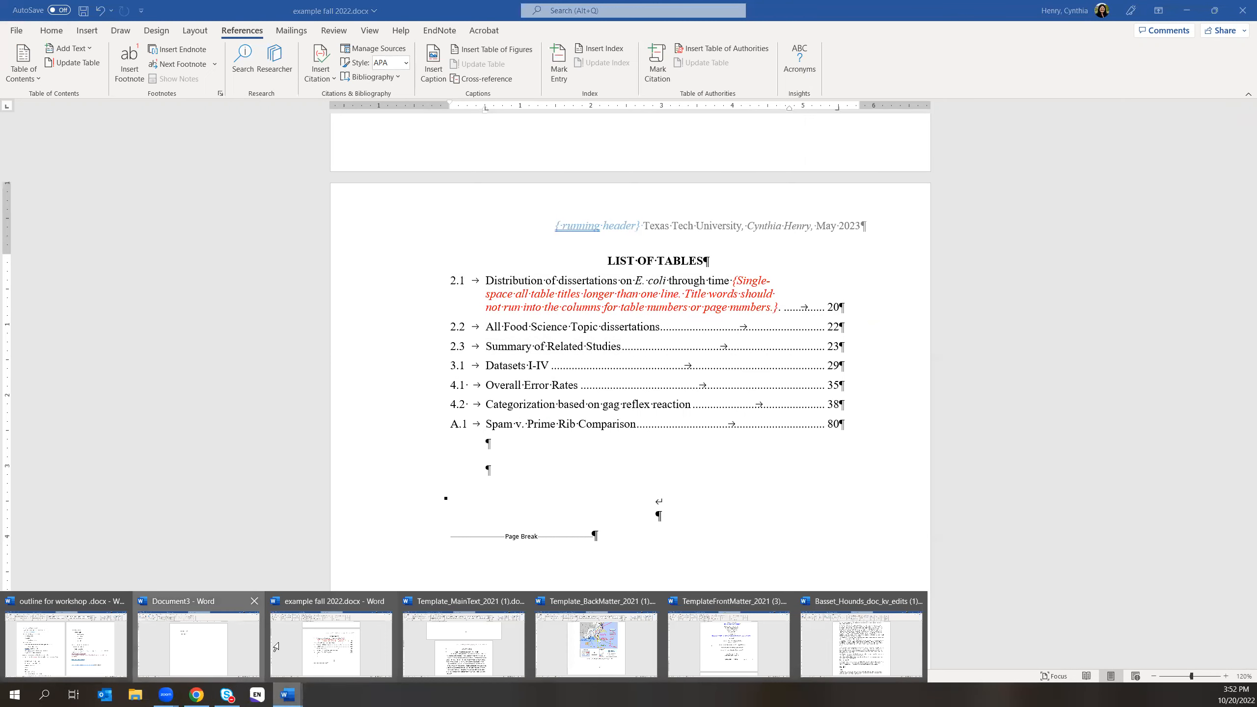
left_click(238, 665)
left_click(288, 694)
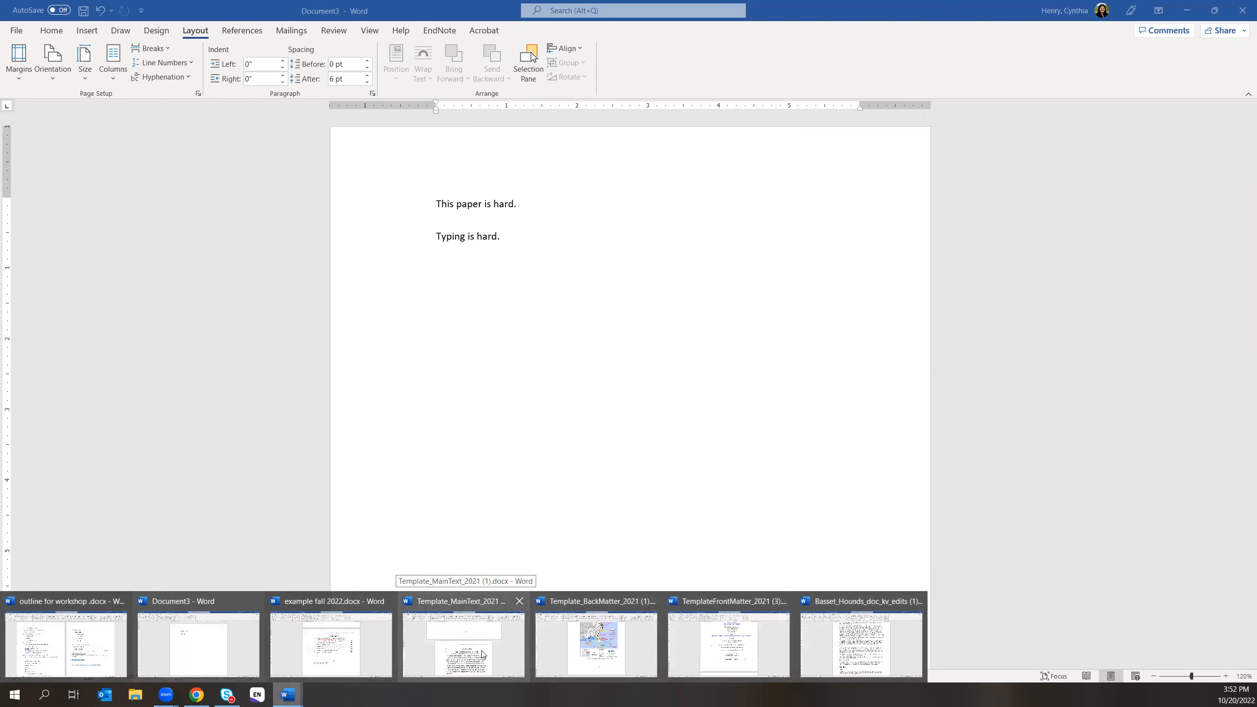
left_click(330, 643)
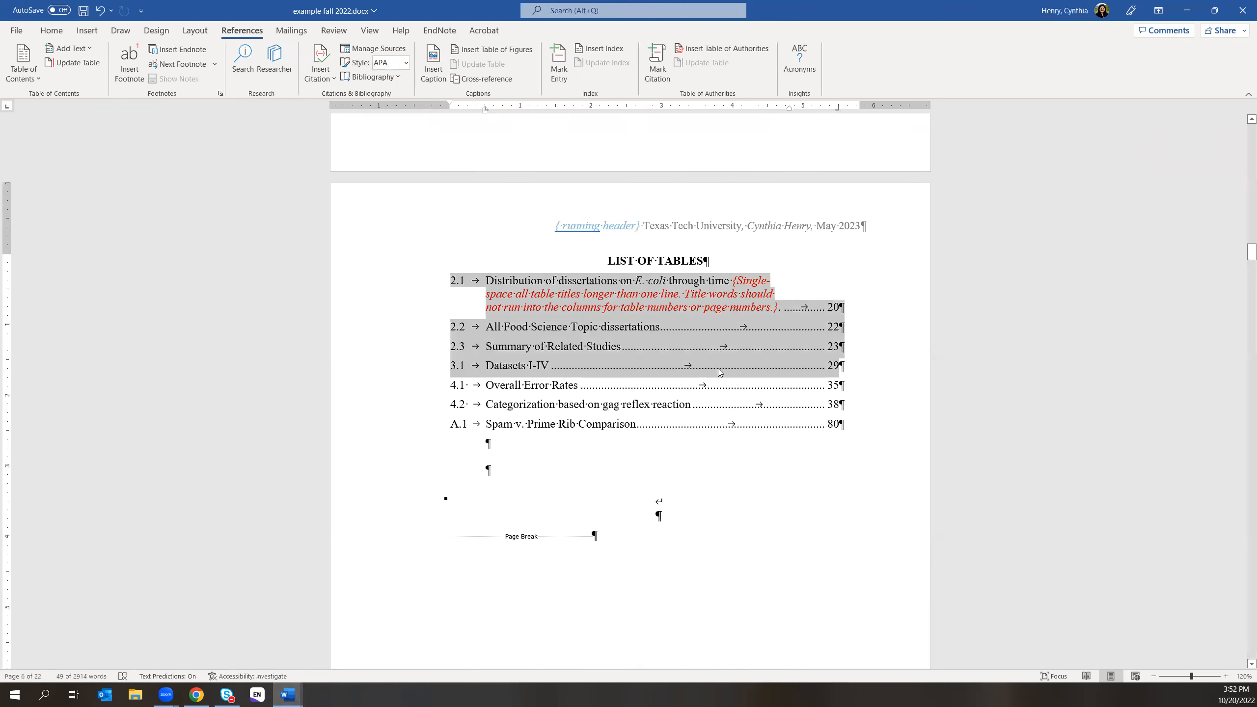
- Type stray text 'kxclxzkcj' into entry 2.1 and 'xckljxzclk;zxj' into entry 2.2
left_click(499, 284)
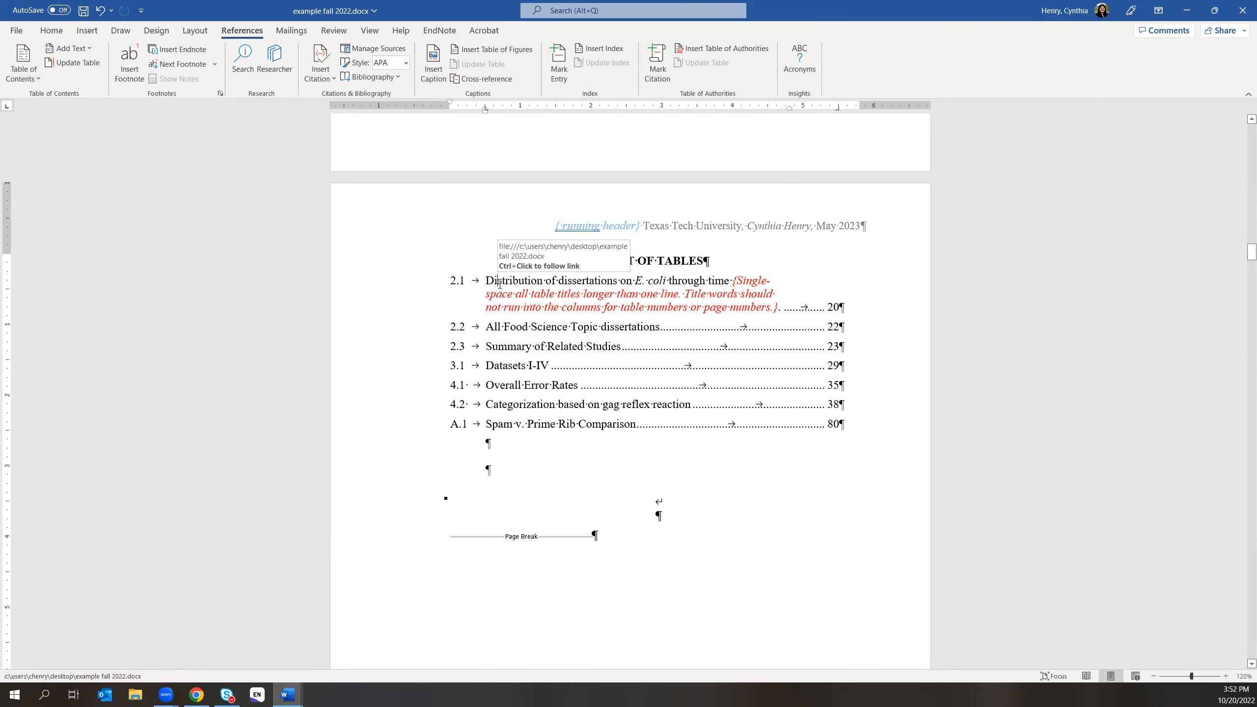
type("kxclxzkcj")
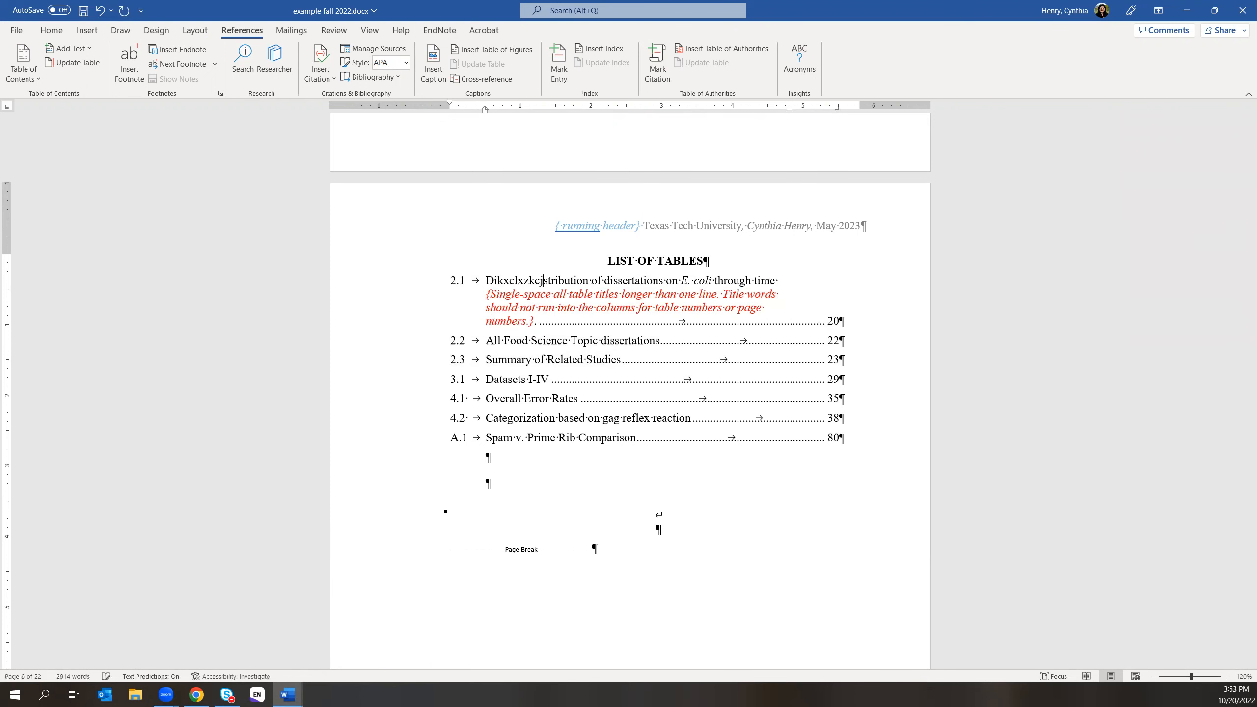
left_click(503, 341)
type("xckljxzclk;zxj")
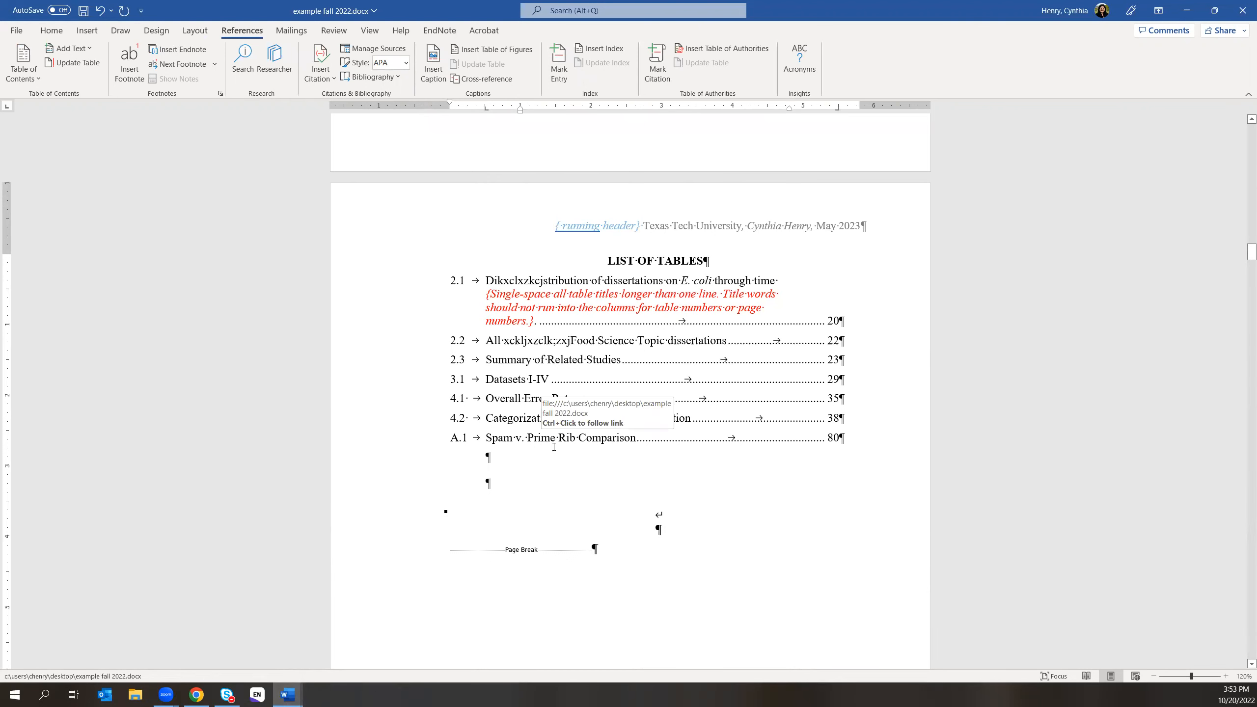
- Scroll down to the Chapter II Analysis page showing the Table 1.1 and 1.2 titles
scroll(747, 506, "down", 10)
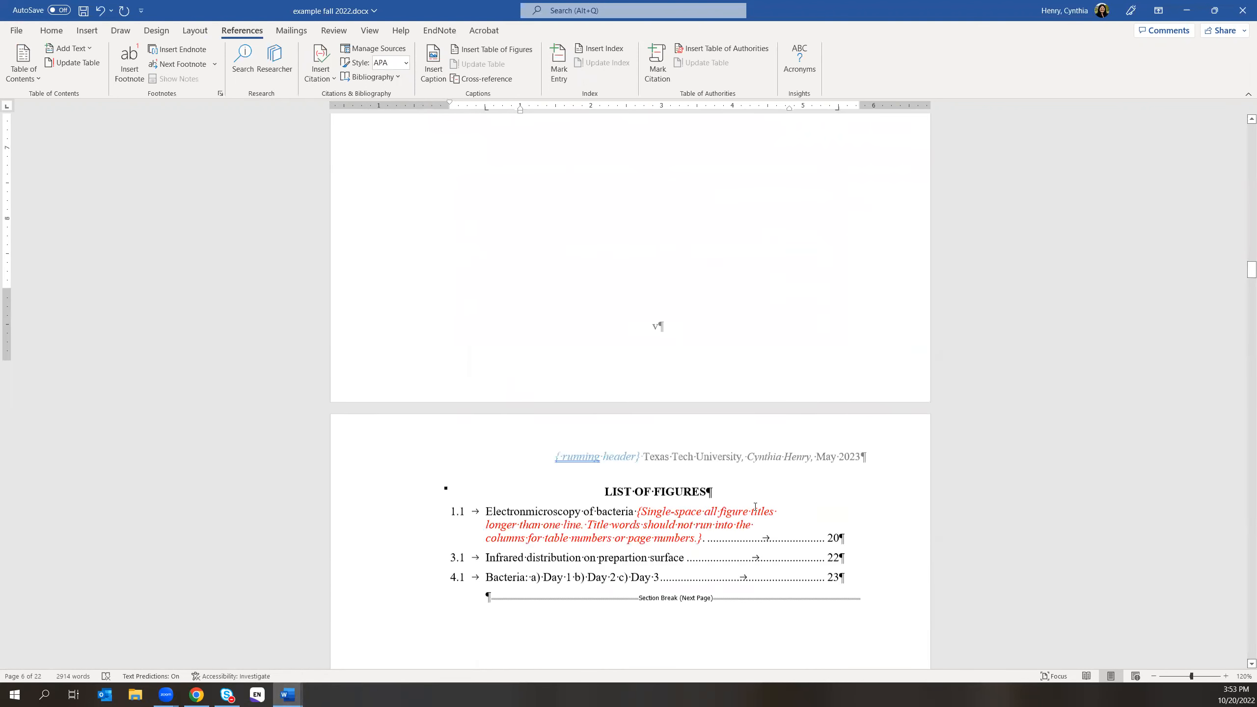
scroll(754, 507, "down", 3)
scroll(755, 506, "down", 20)
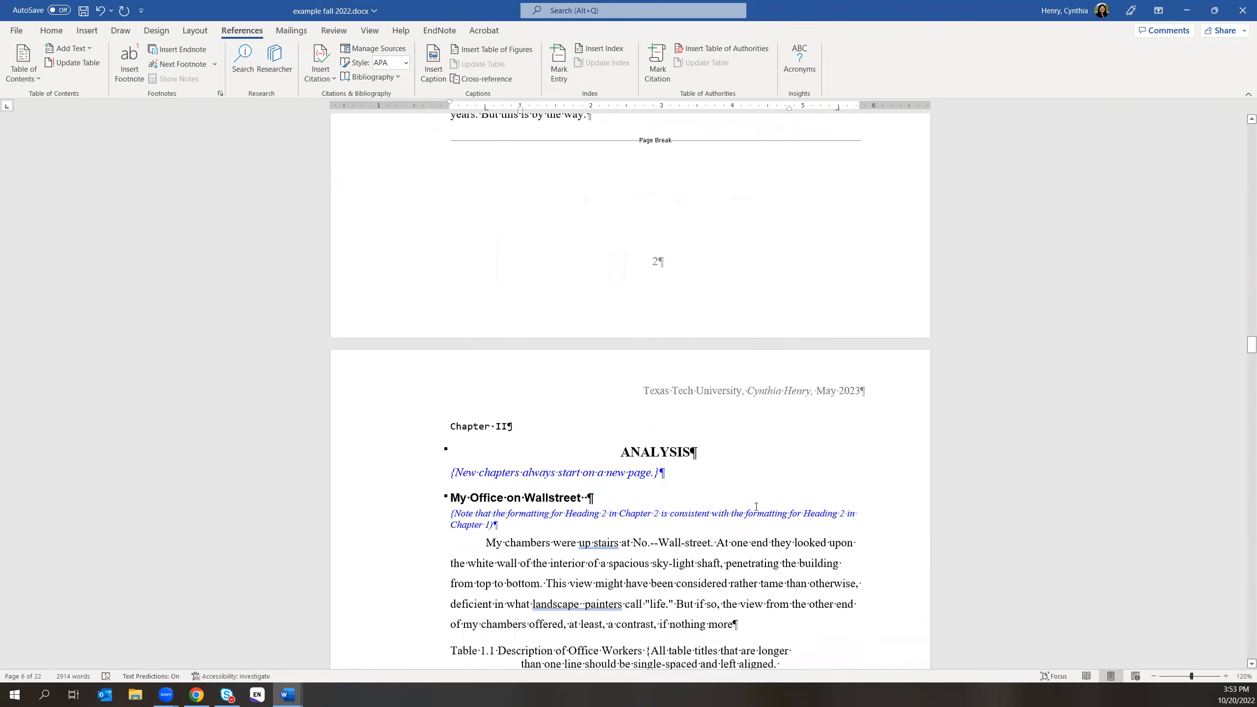
scroll(756, 506, "down", 1)
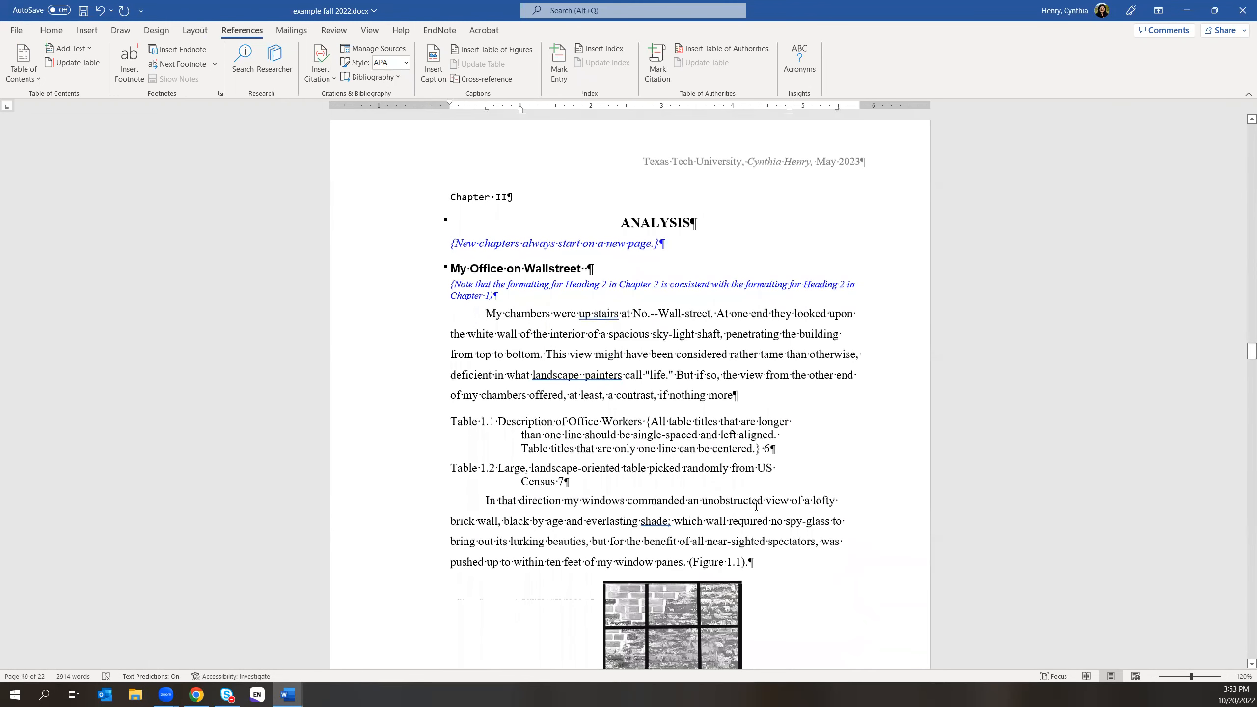
scroll(755, 506, "down", 8)
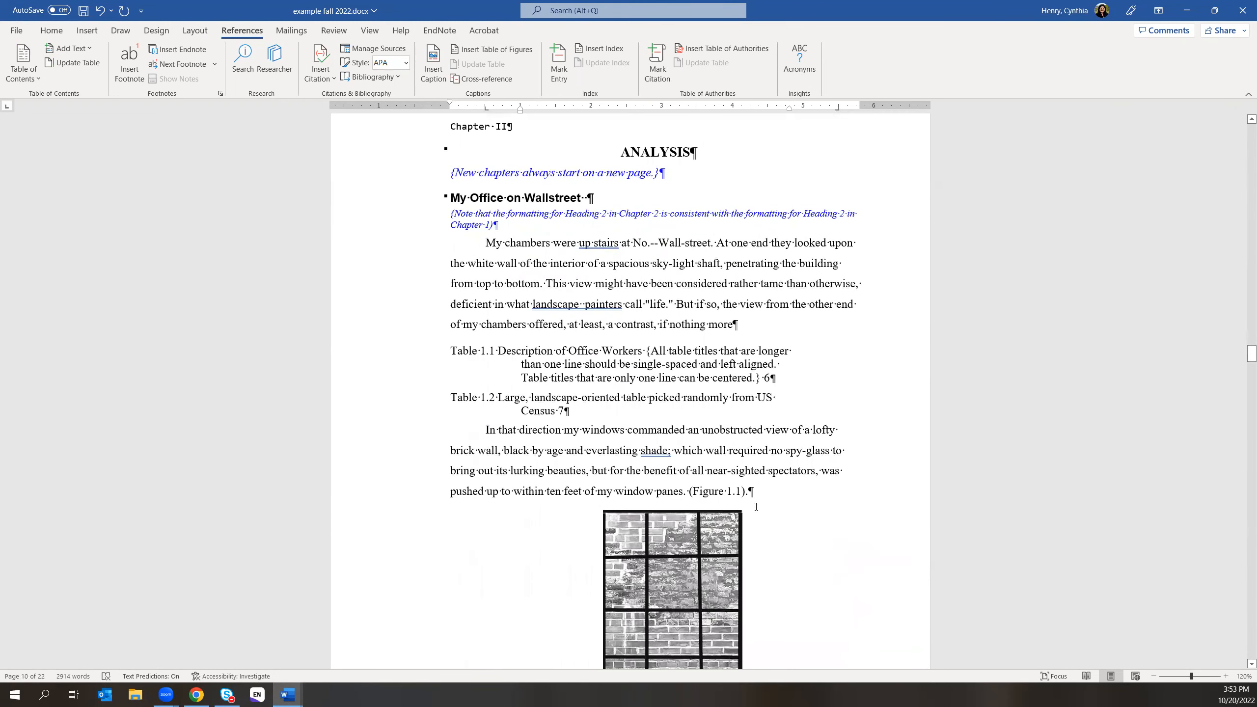
- Undo the last edit and scroll back up to the List of Tables page
scroll(756, 506, "up", 5)
left_click_drag(451, 315, 769, 343)
scroll(575, 575, "up", 2)
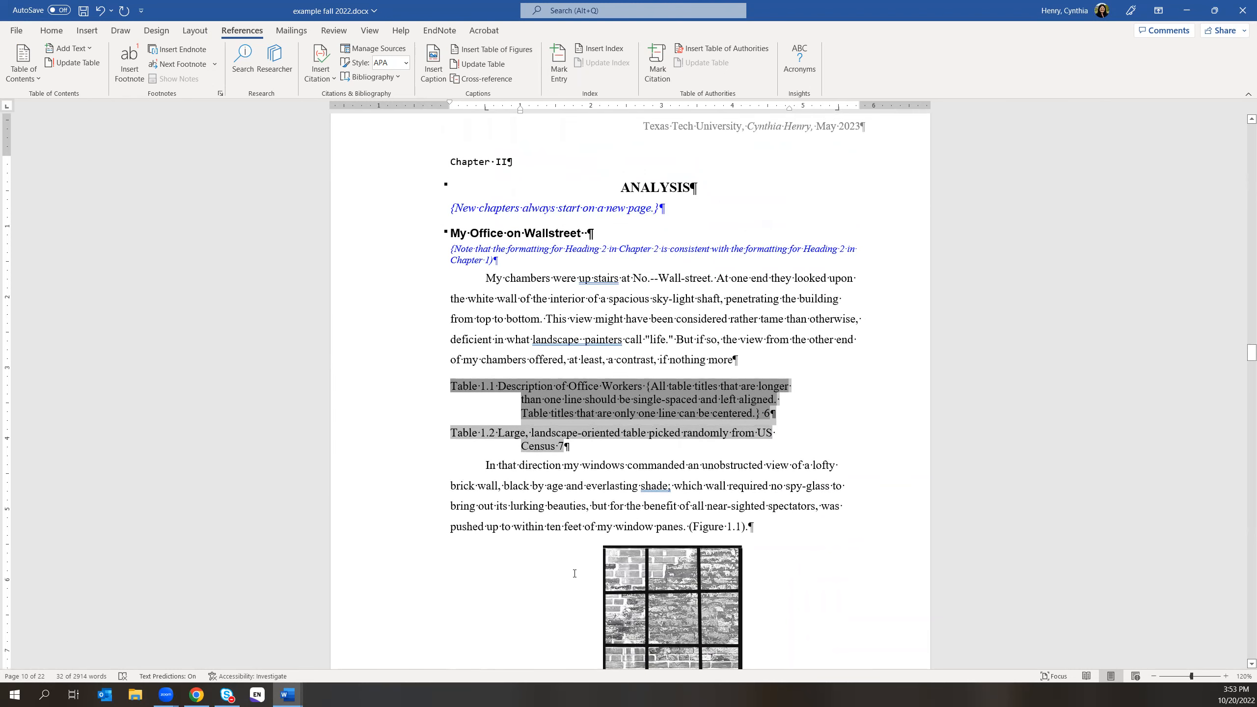
left_click(101, 10)
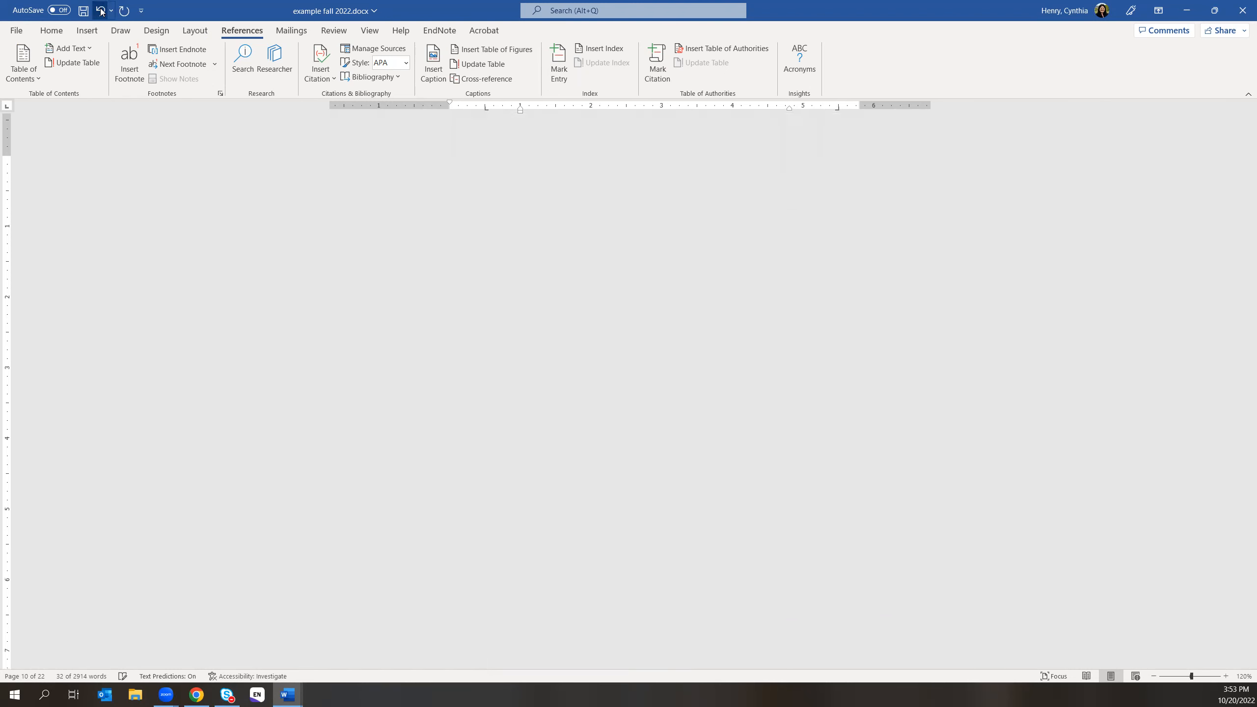
scroll(798, 472, "up", 1)
scroll(806, 474, "down", 7)
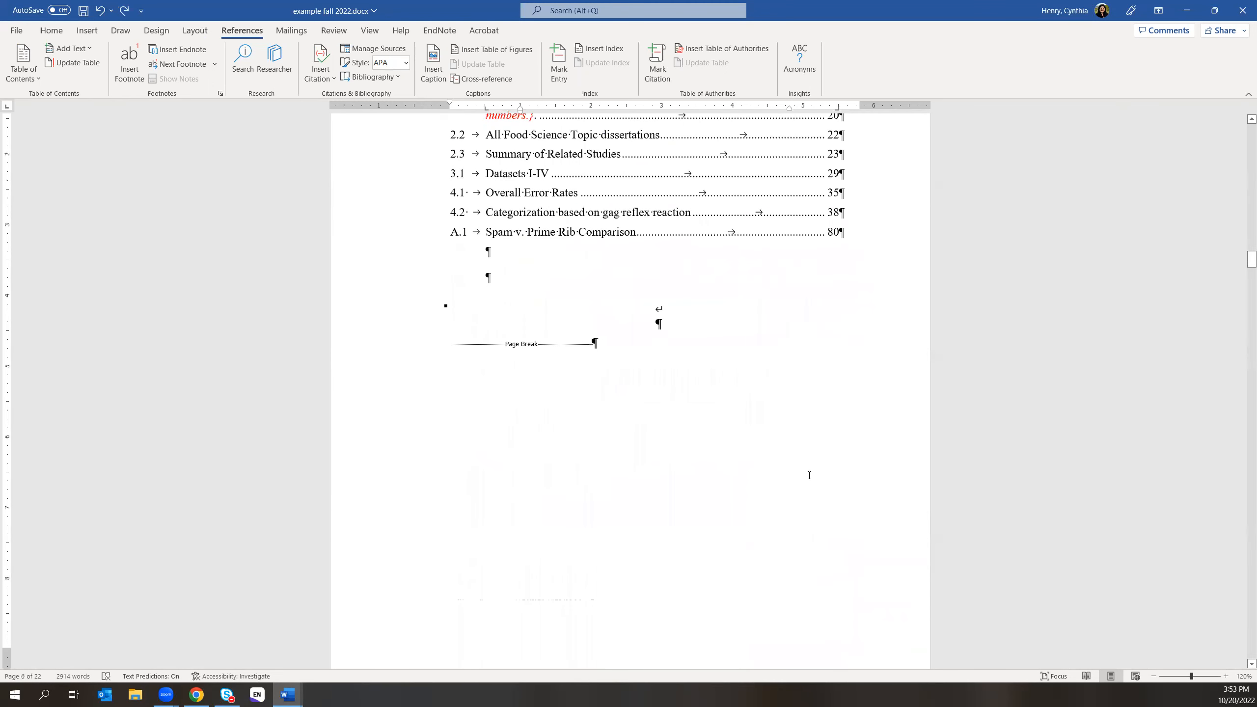
scroll(810, 475, "up", 10)
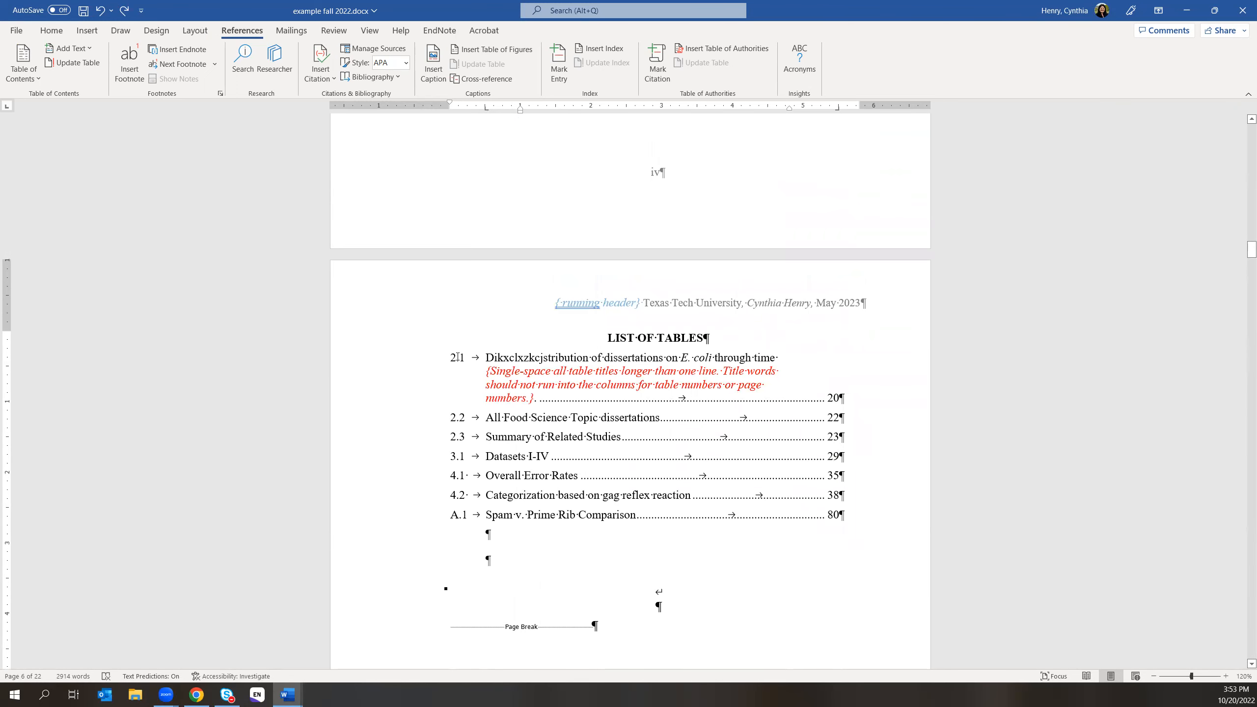
- For the List of Tables, turn off right-aligned page numbers and set the caption label to Table
left_click(455, 357)
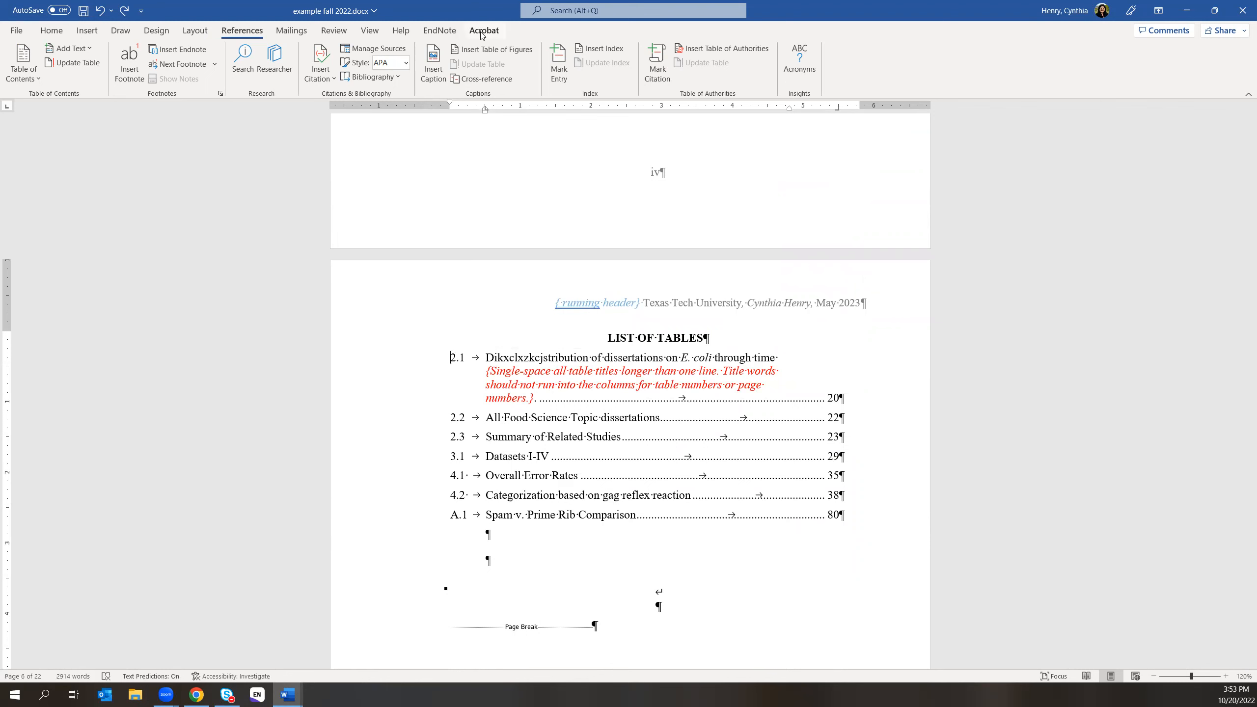
left_click(481, 48)
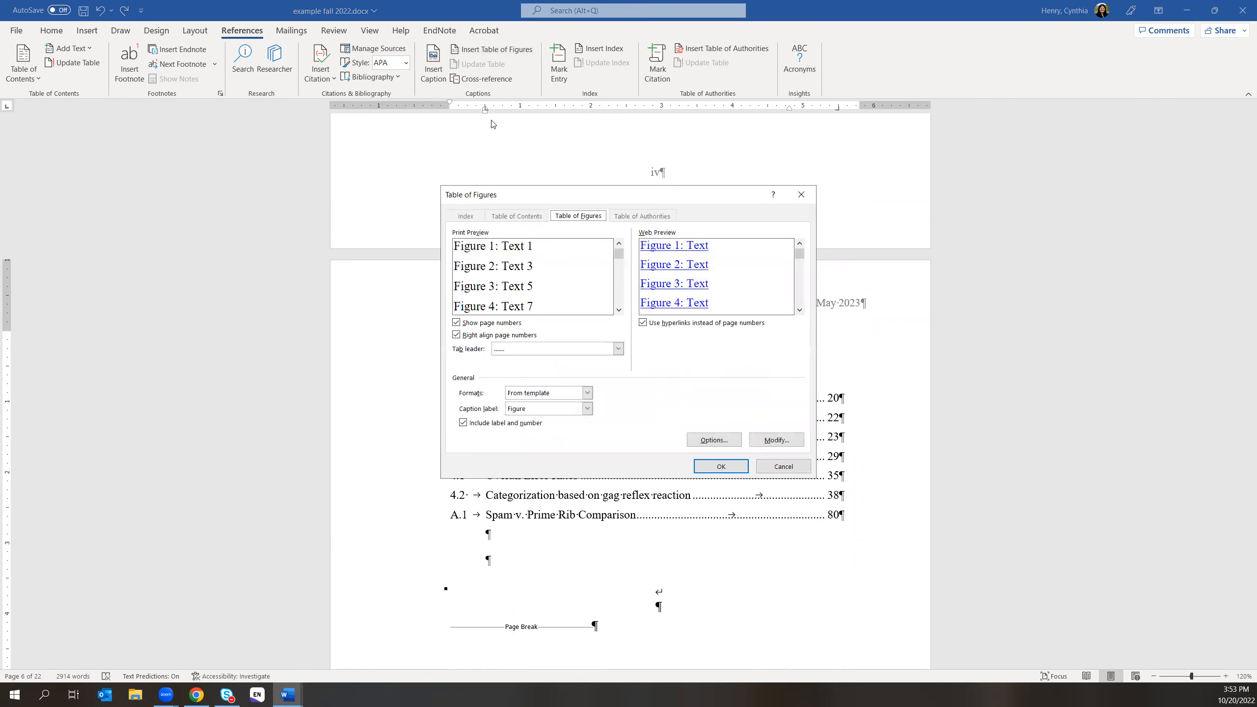
left_click(456, 335)
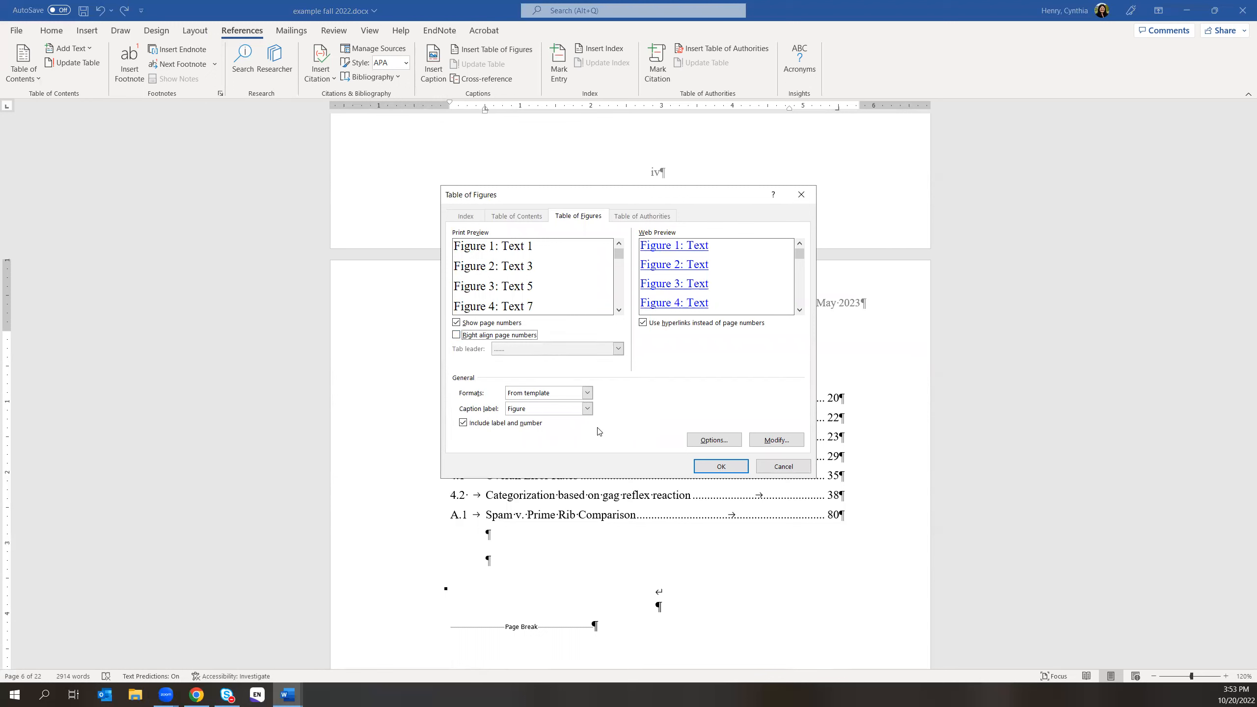
left_click(586, 408)
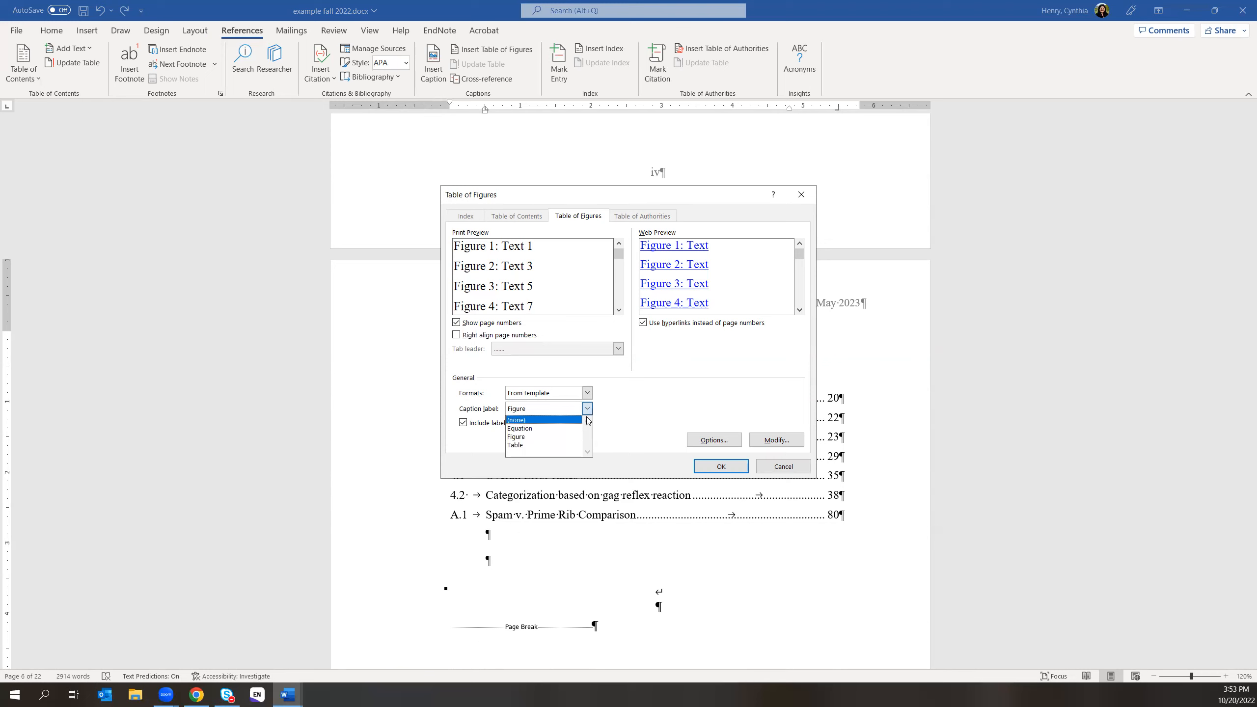
key("Down")
key("Down")
key("Down")
key("Return")
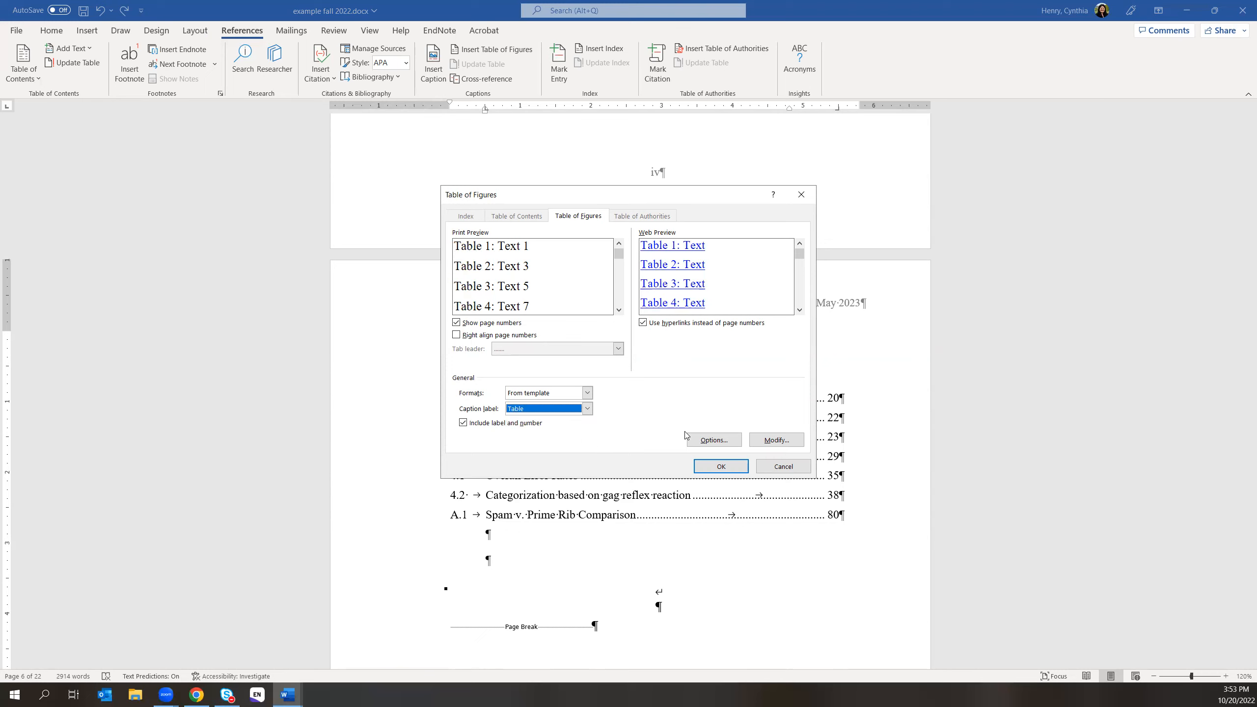
- Set the list to build from the TableTitle style and confirm both dialogs
left_click(714, 440)
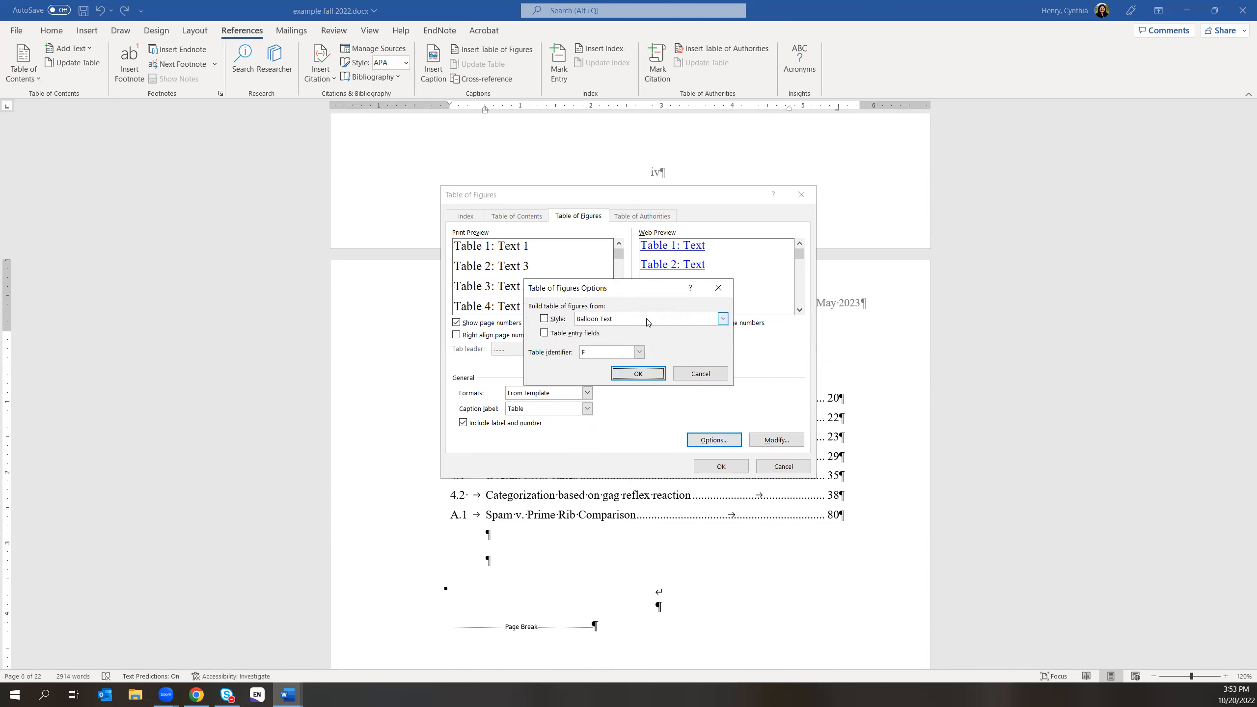
left_click(643, 319)
scroll(638, 357, "down", 2)
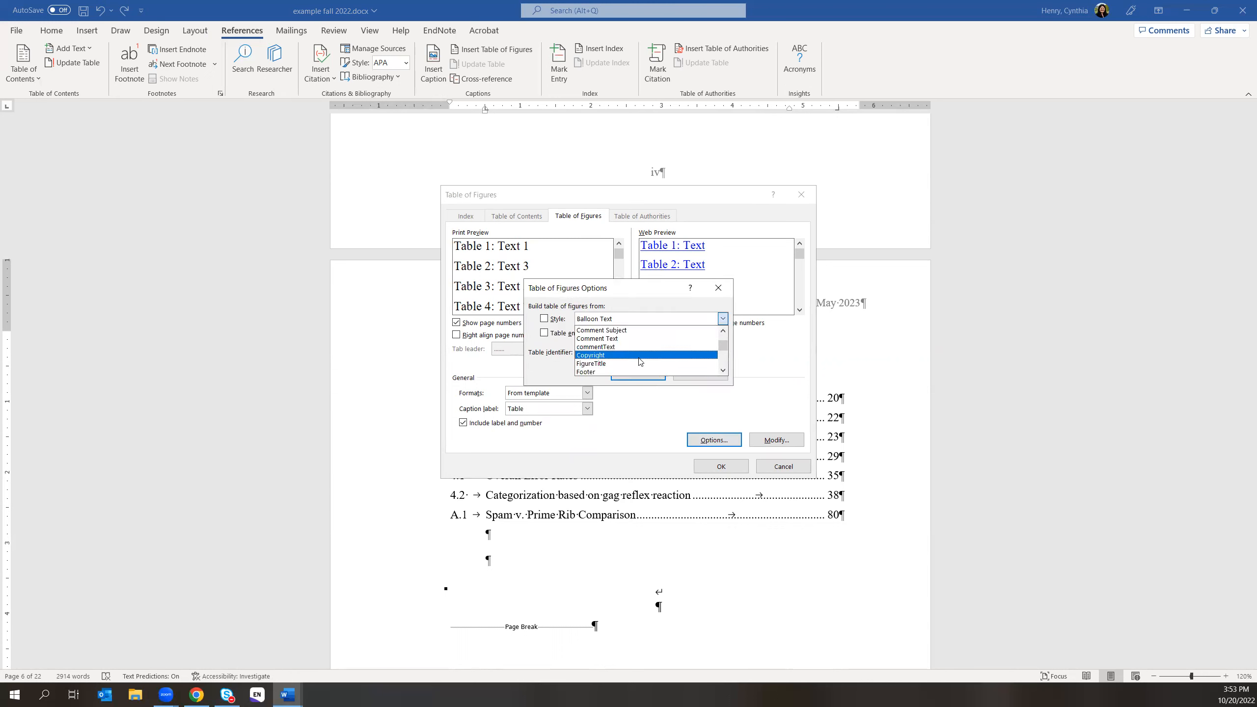
scroll(638, 363, "down", 4)
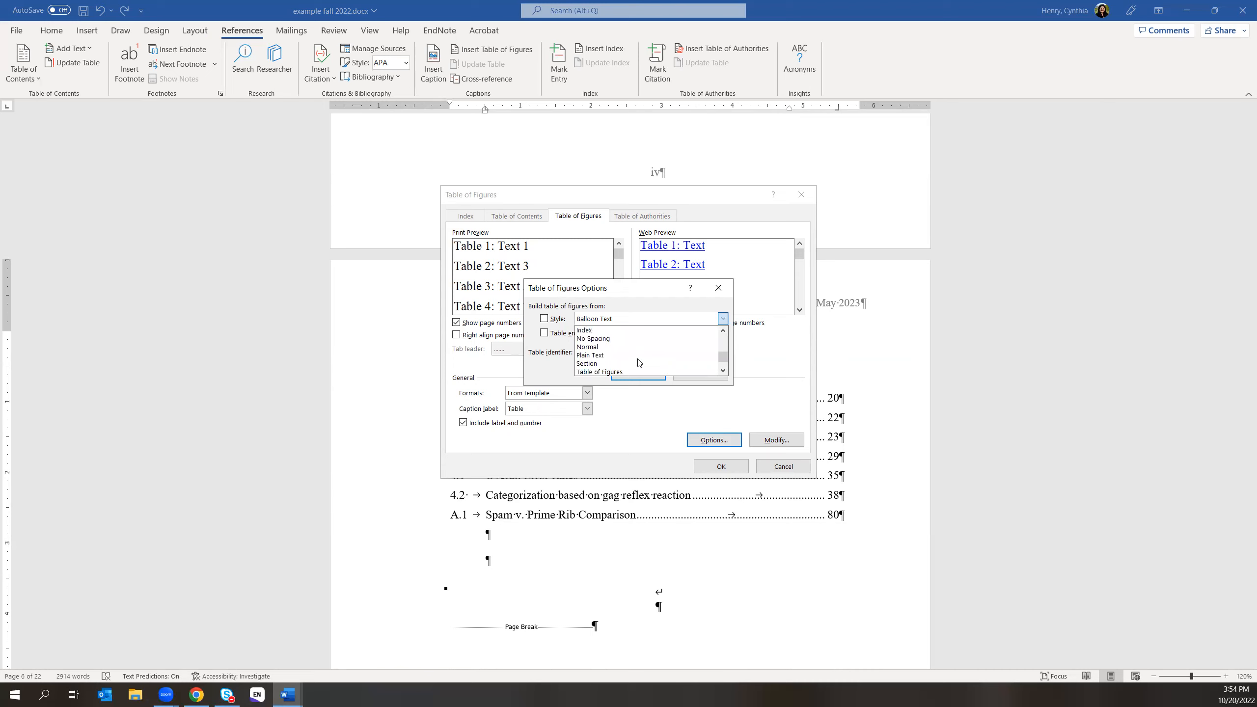
left_click(613, 371)
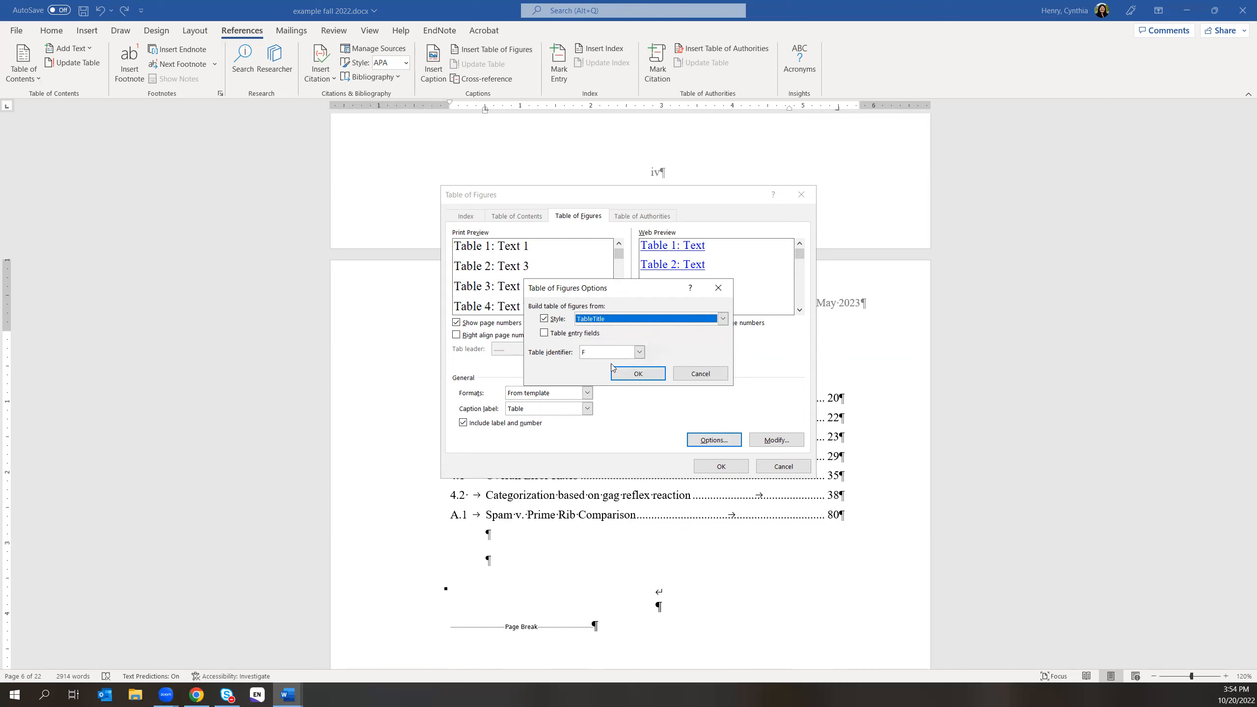
left_click(643, 374)
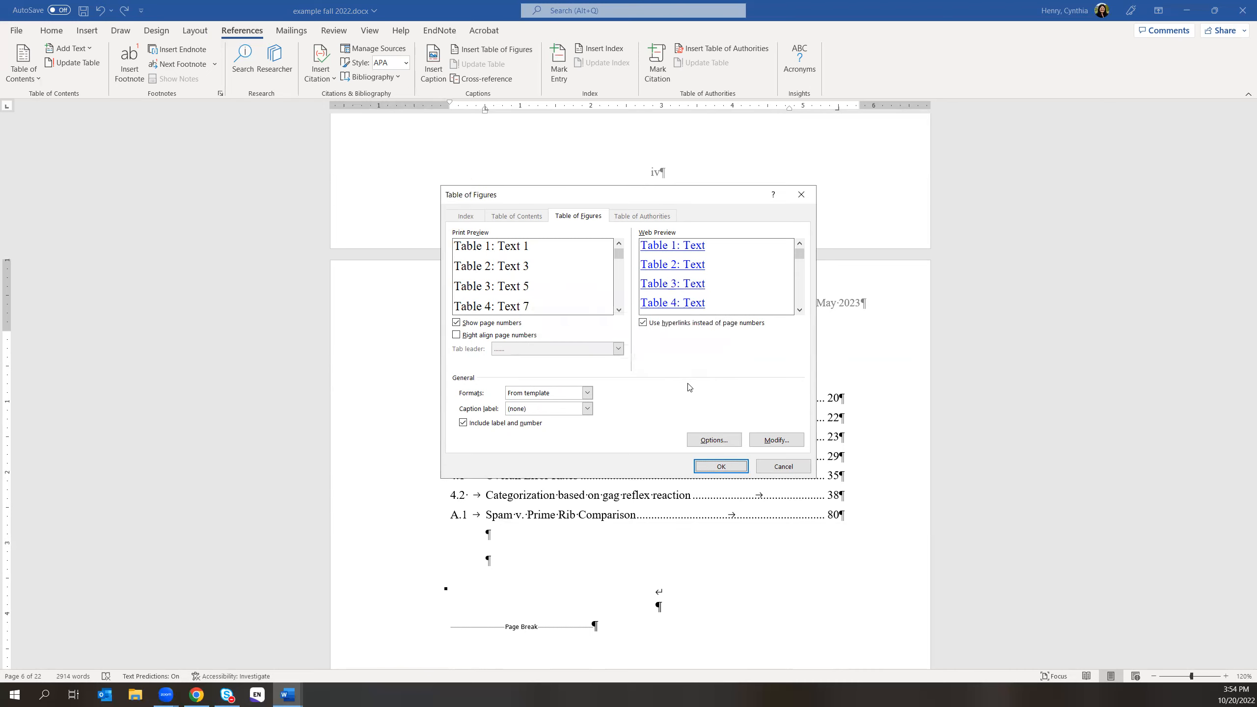
left_click(736, 467)
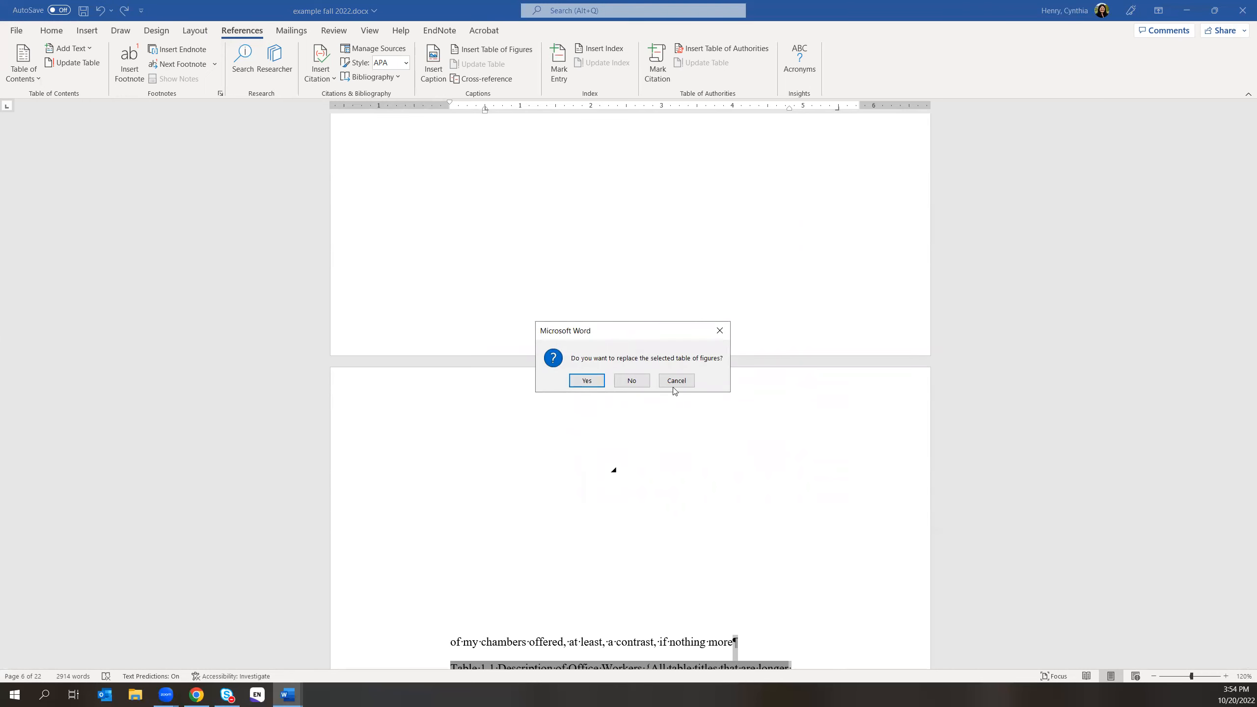
- Decline replacing the existing list, then return to the List of Tables page
left_click(629, 380)
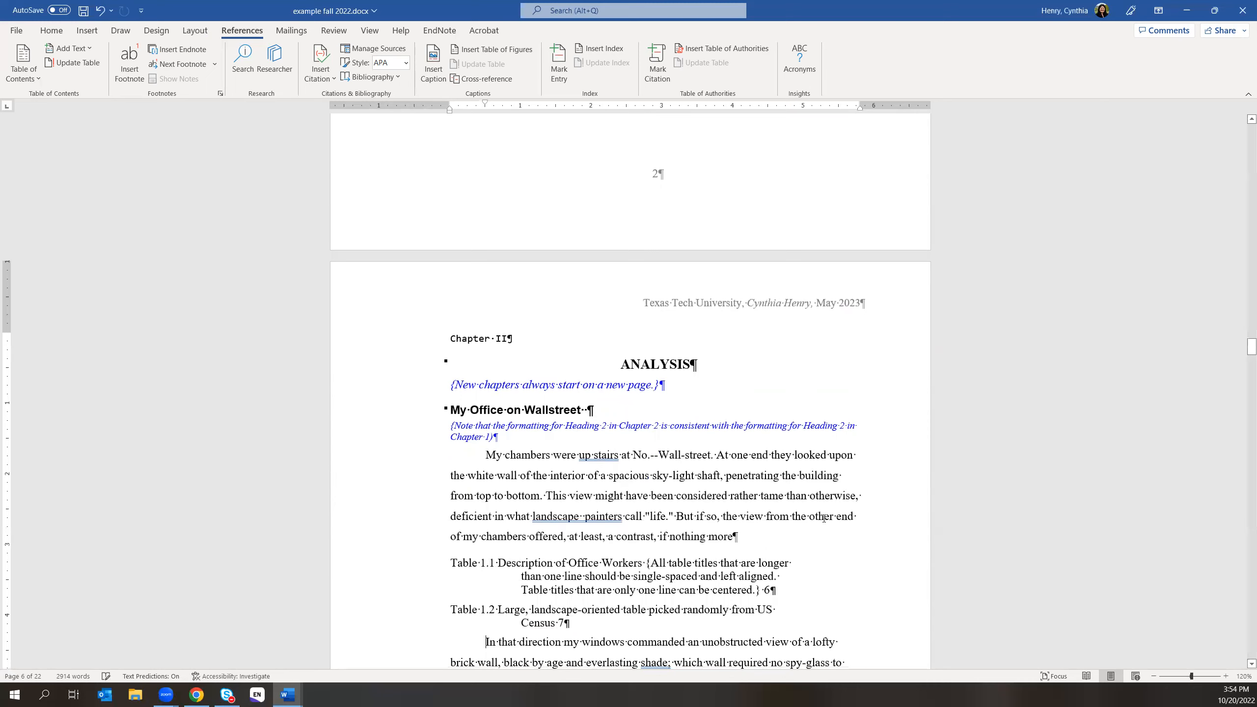
scroll(823, 518, "down", 2)
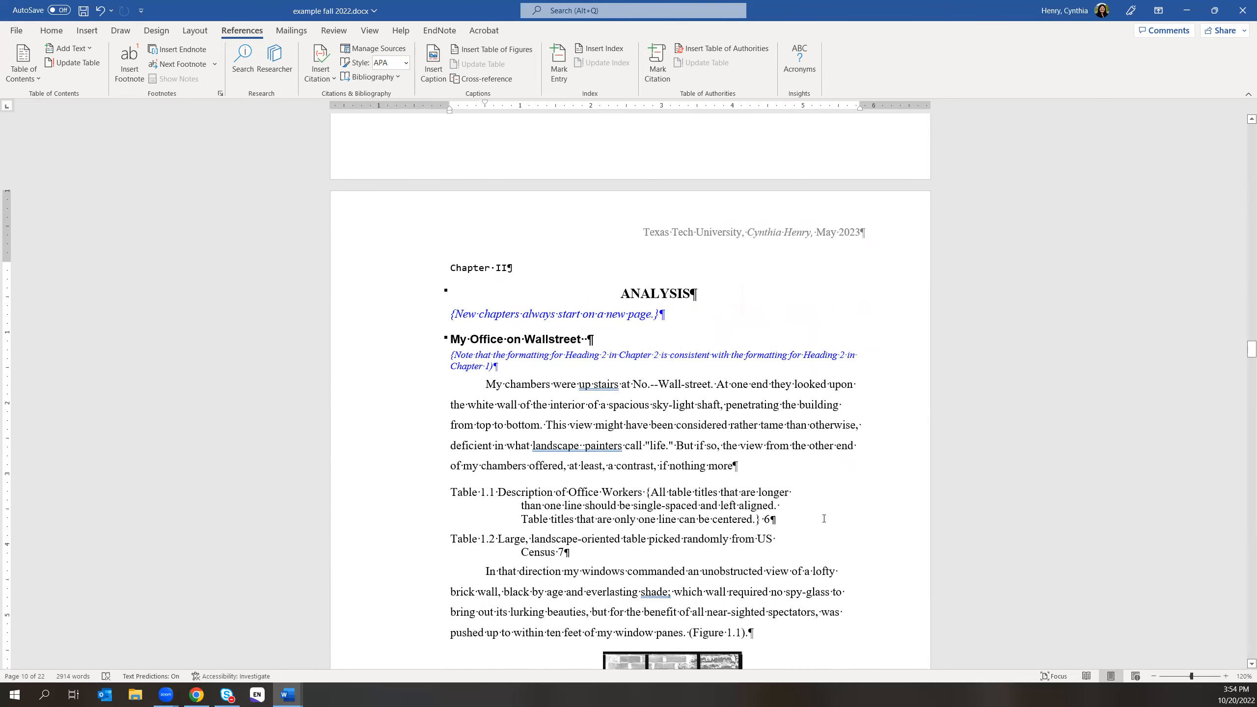
scroll(824, 518, "up", 20)
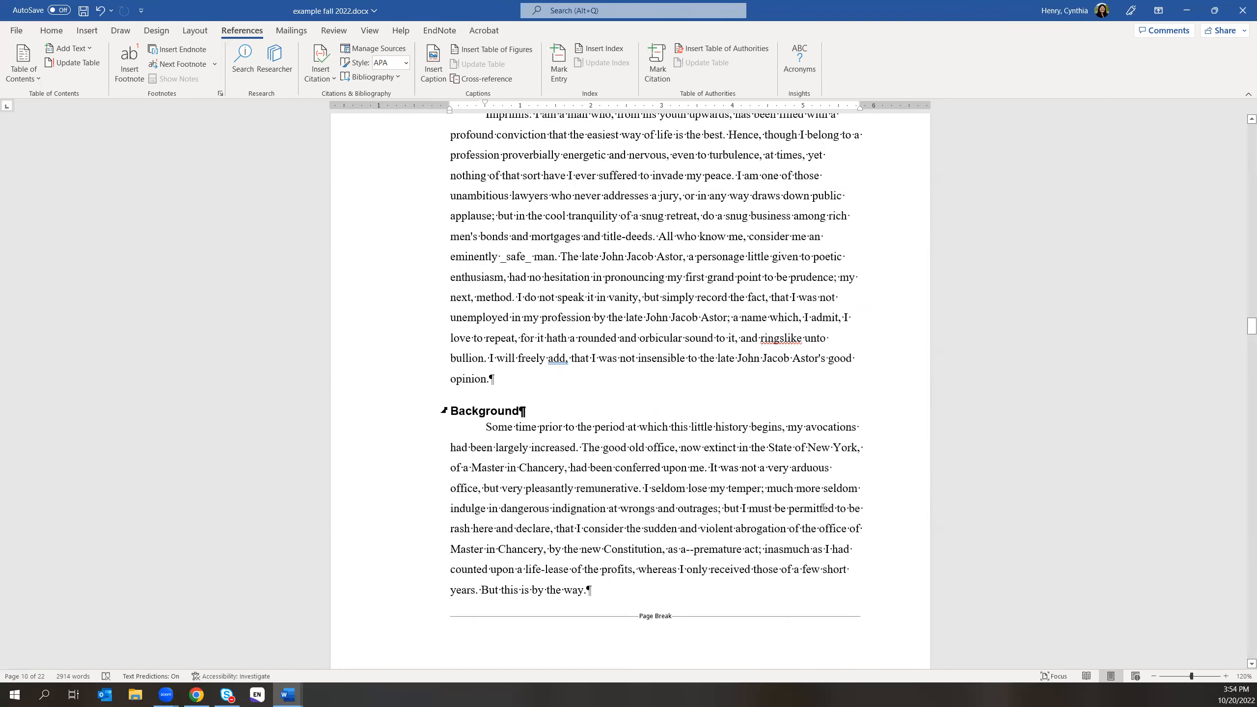
scroll(823, 509, "up", 20)
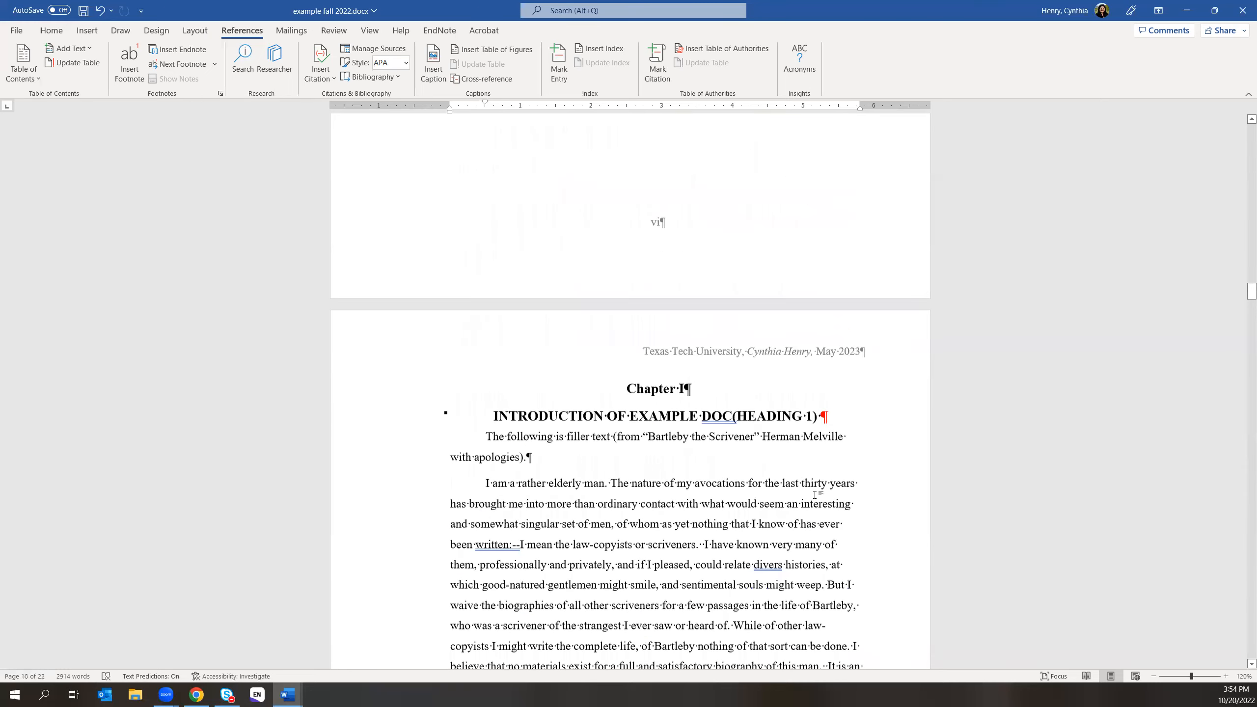
scroll(814, 492, "up", 20)
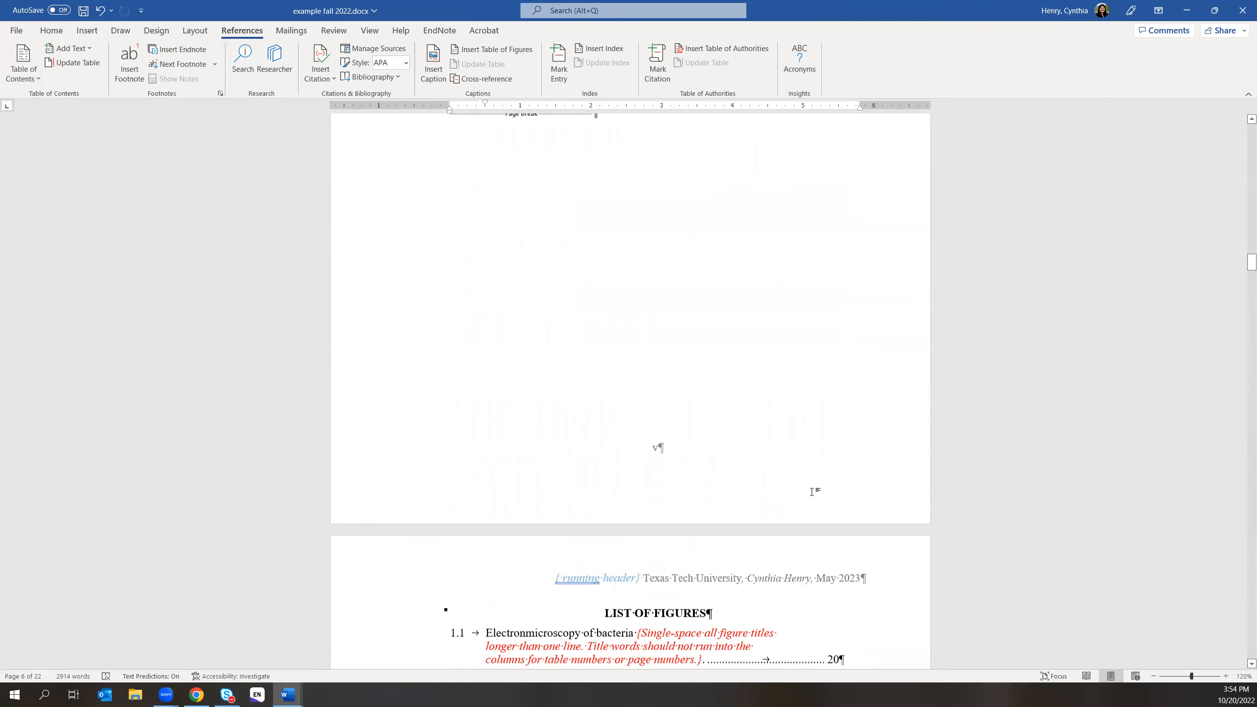
scroll(812, 490, "up", 8)
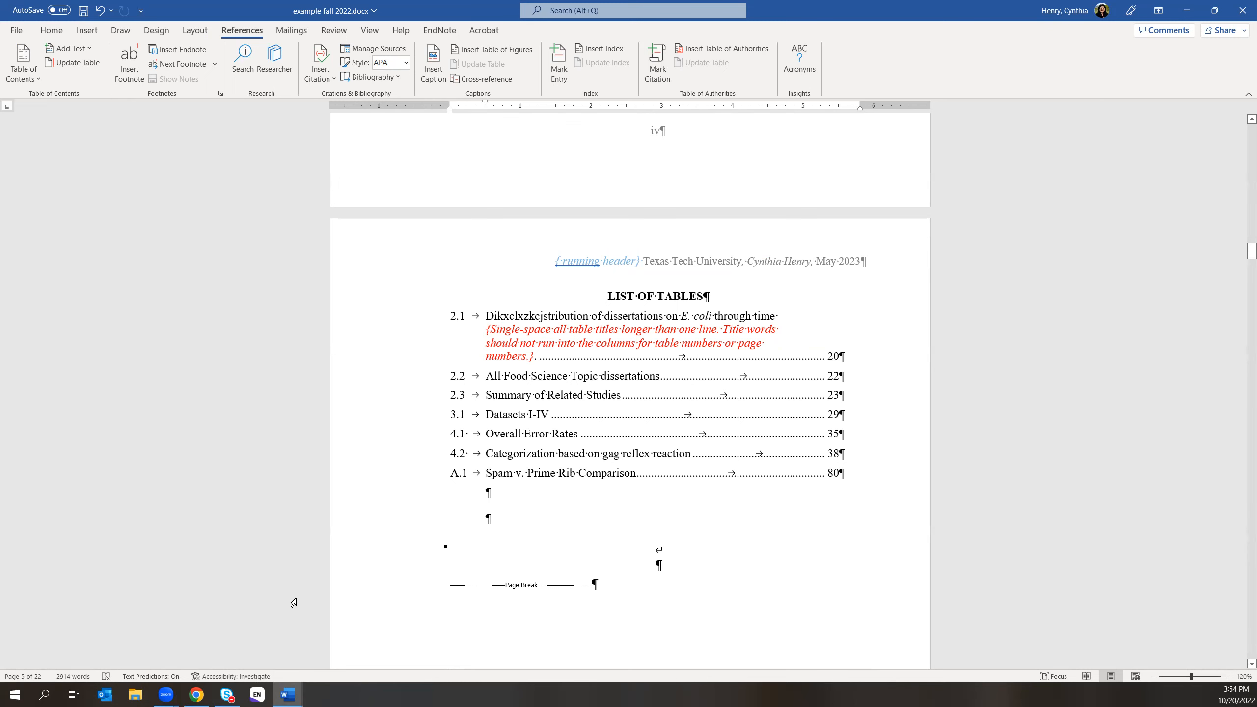
- In Chrome, glance over the evaluation form, then return to the Home - Workshops: Word tab
left_click(195, 695)
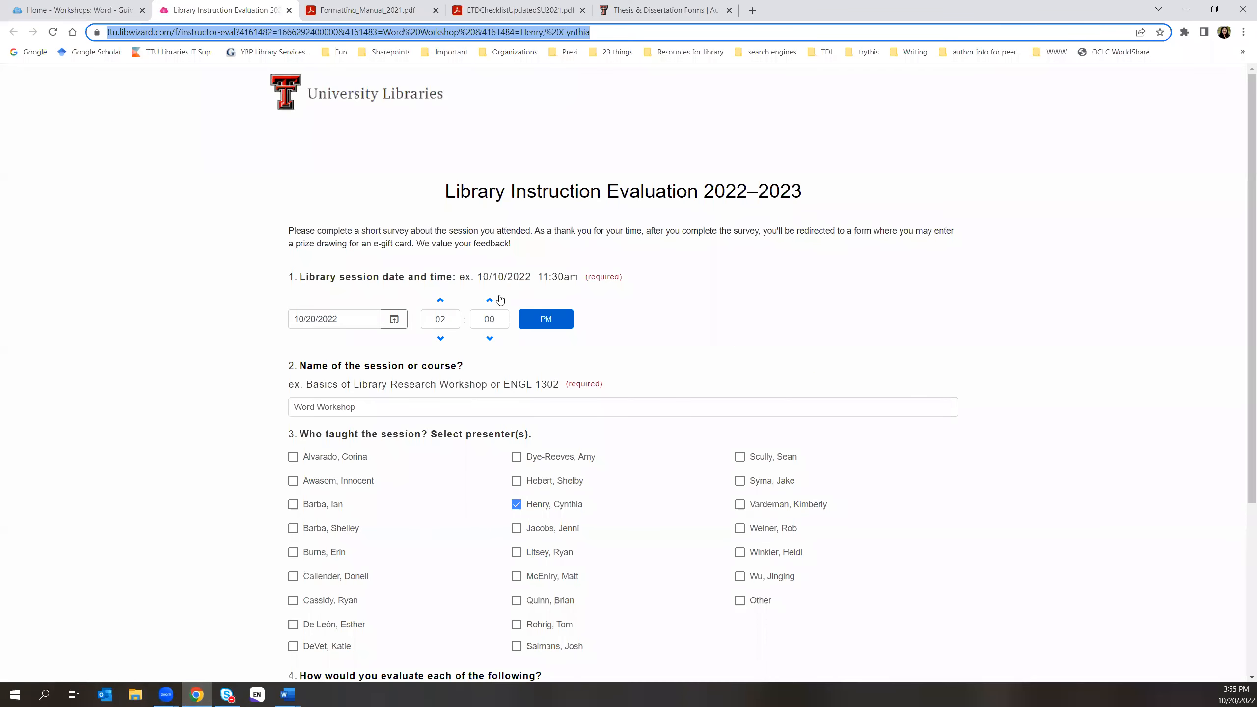
scroll(698, 511, "down", 1)
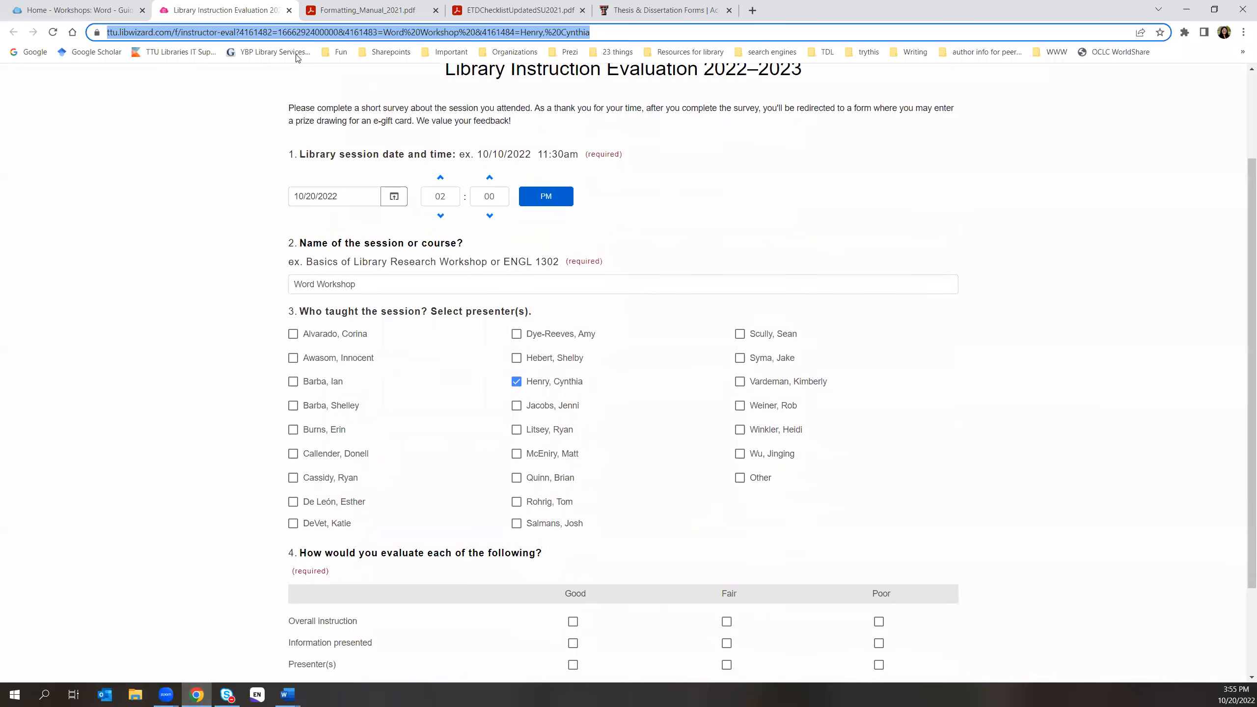
left_click(127, 14)
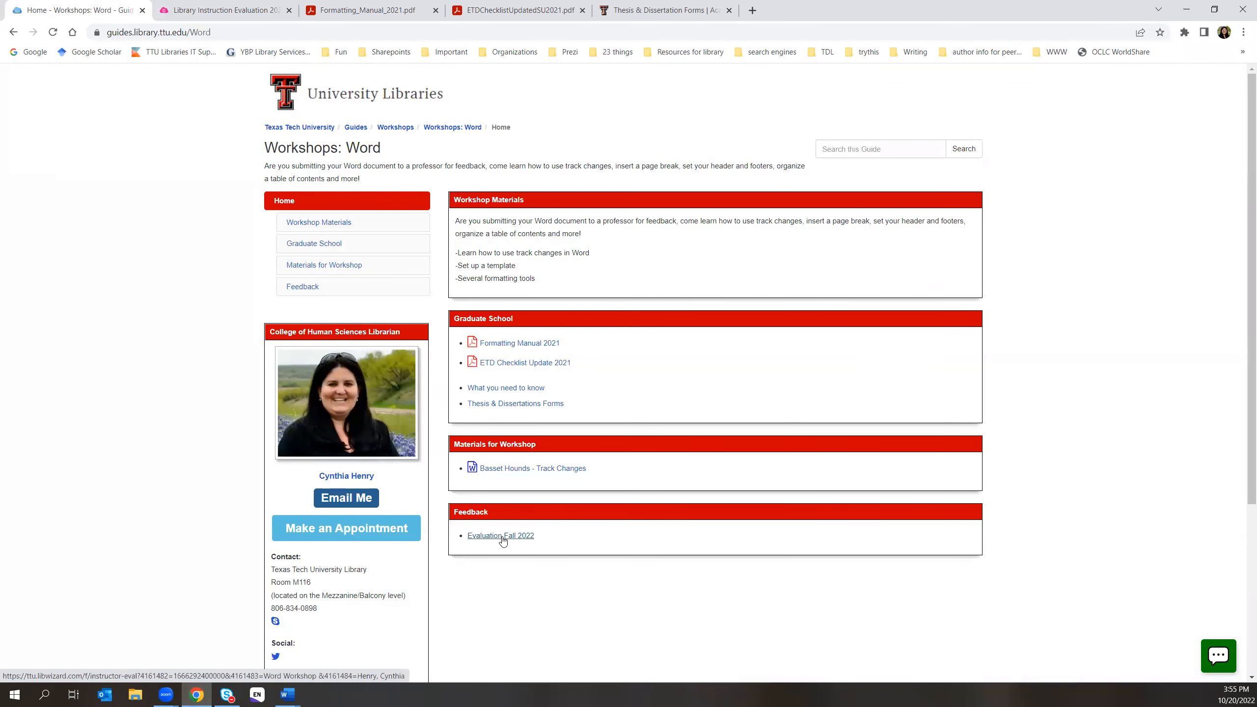